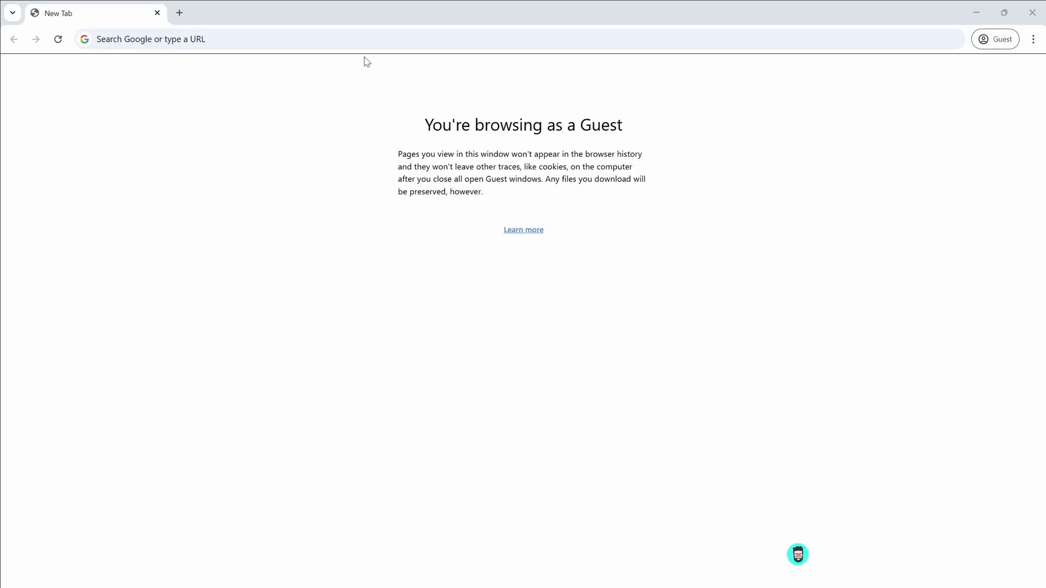
Step: Search the web for "blender 3d" and open the official blender.org site
left_click(364, 39)
type("blender")
key("Return")
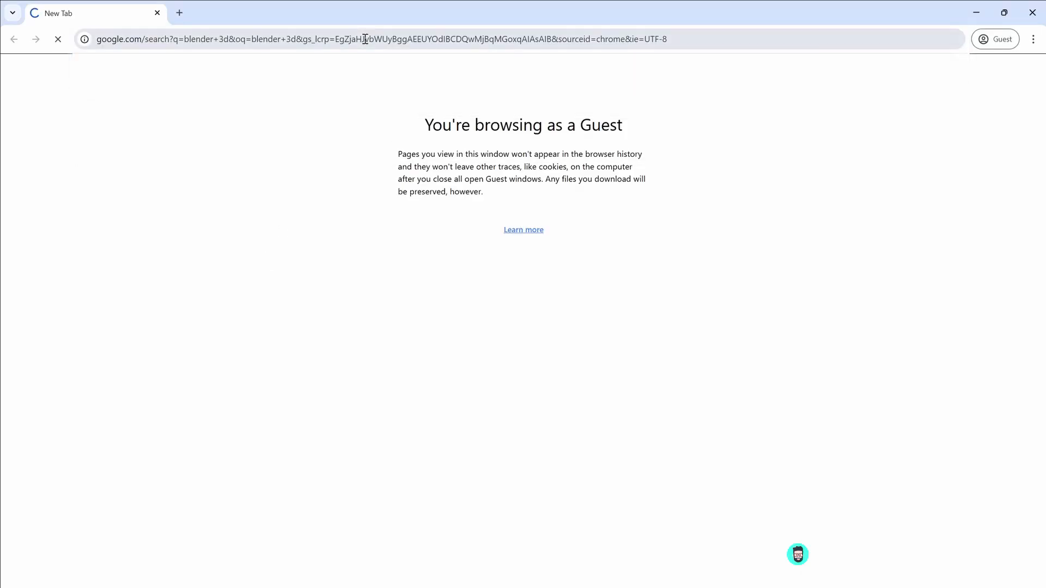
left_click(249, 182)
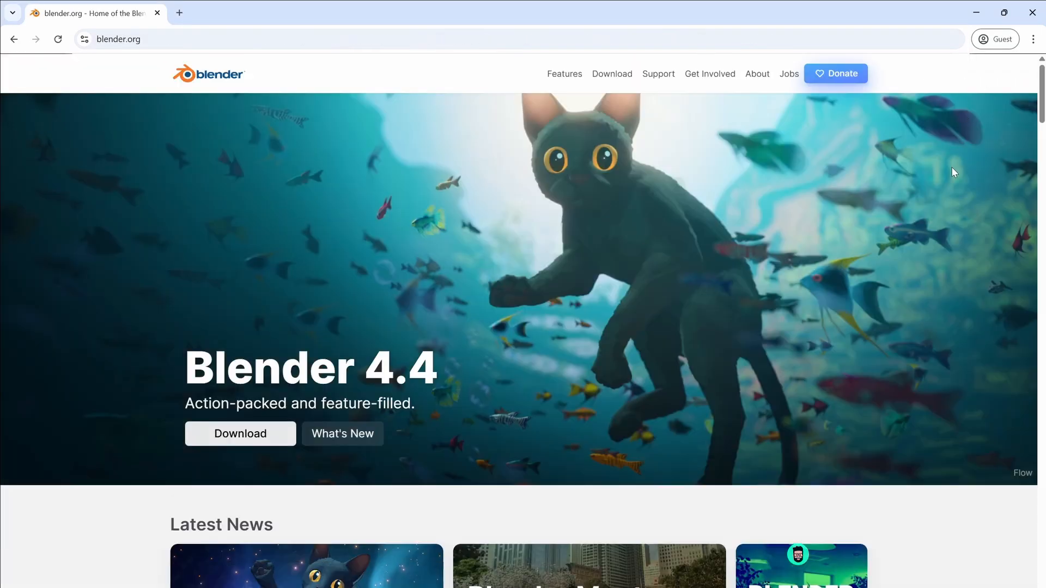
Step: Download the Blender 4.4 Windows installer from the site's download page and launch the downloaded file
mouse_move(1041, 95)
left_mouse_down()
mouse_move(1038, 242)
mouse_move(1038, 93)
left_mouse_up()
left_click(240, 434)
left_click(520, 355)
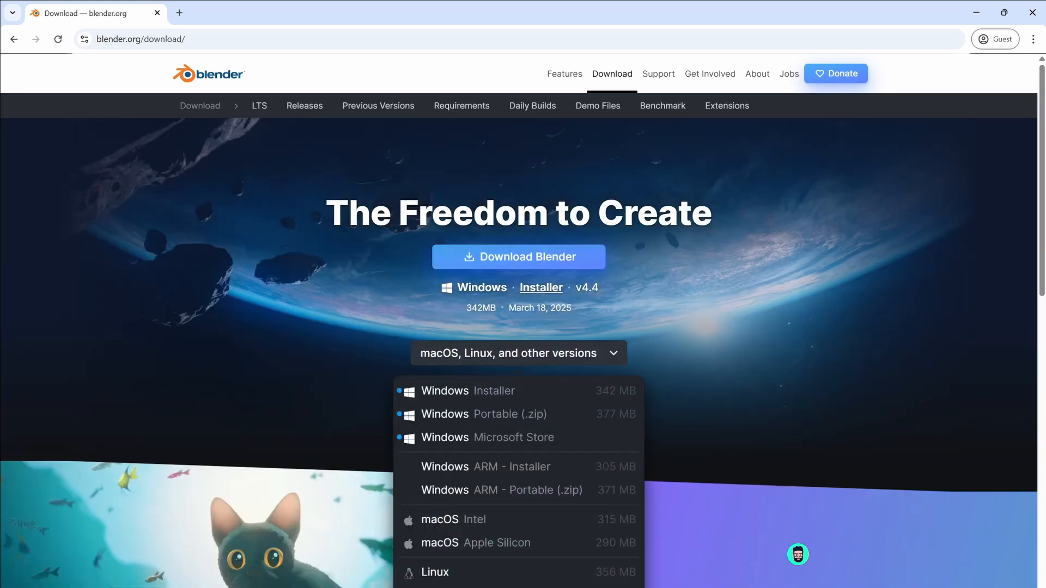
left_click(552, 258)
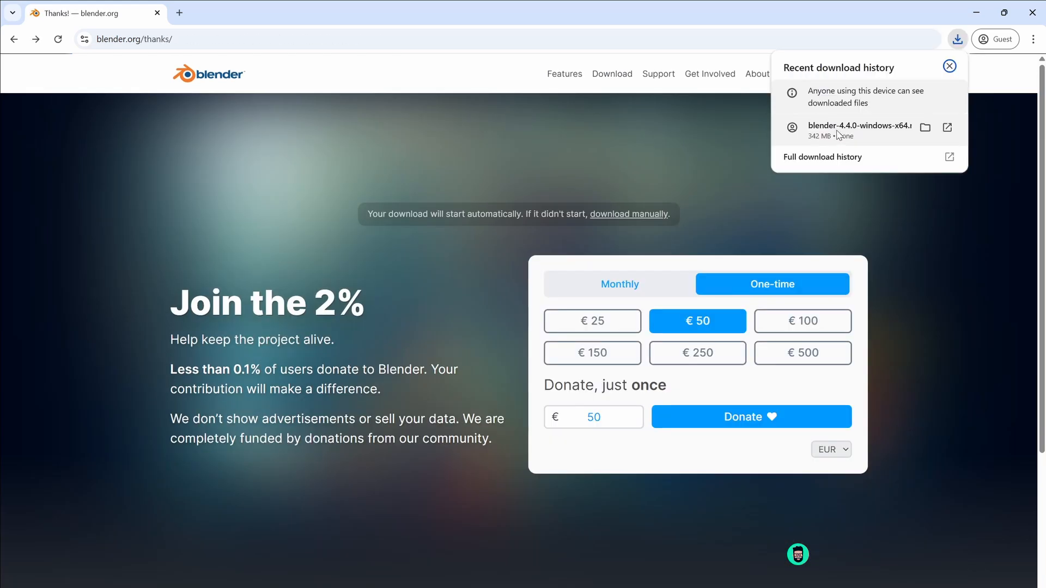
left_click(880, 132)
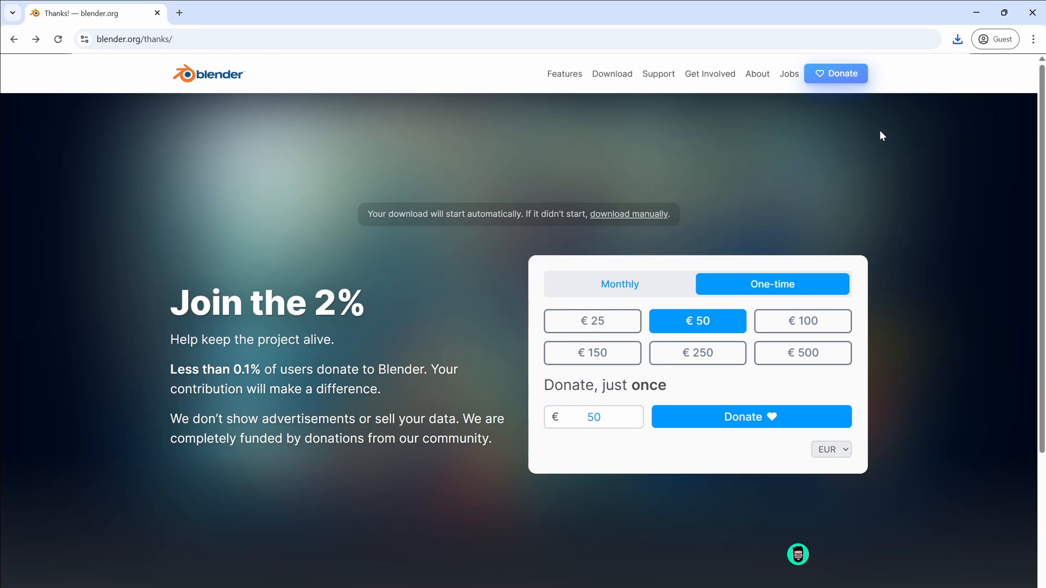
Step: Minimize the browser and complete the Blender Setup wizard with its default options
left_click(976, 12)
left_click_drag(555, 198, 574, 162)
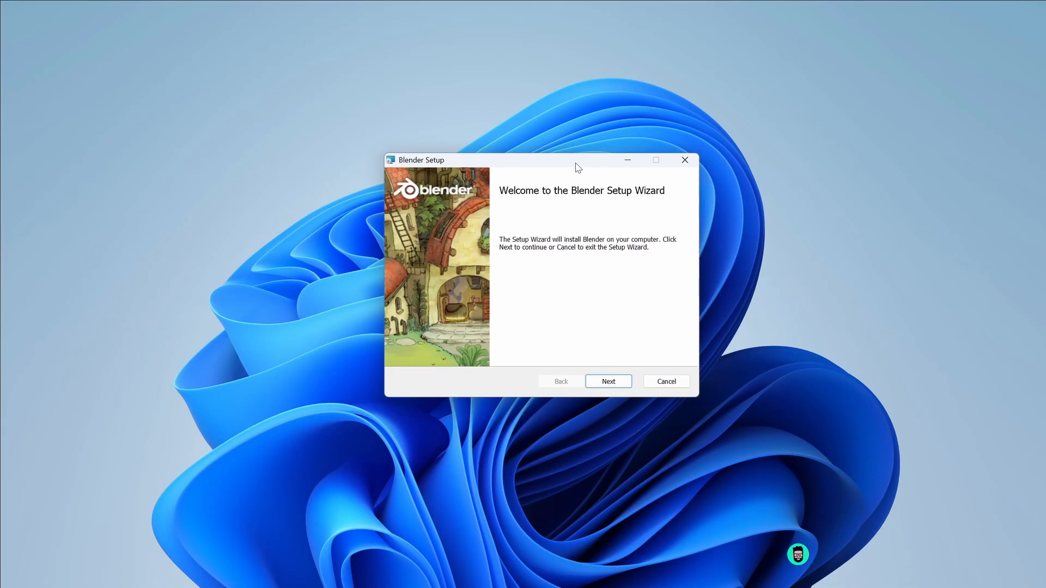
left_click(604, 382)
left_click(600, 380)
left_click(610, 381)
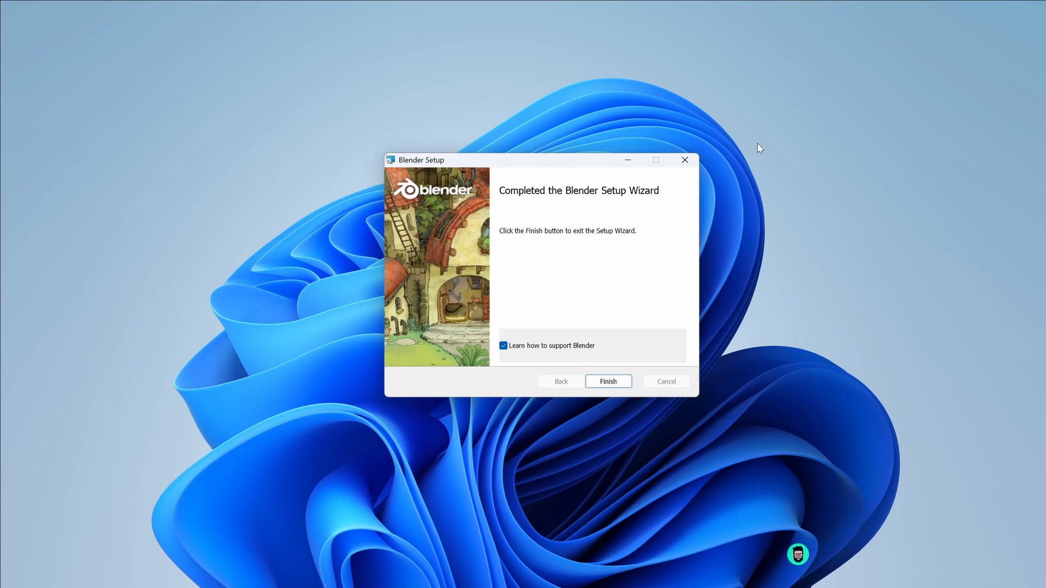
left_click(608, 383)
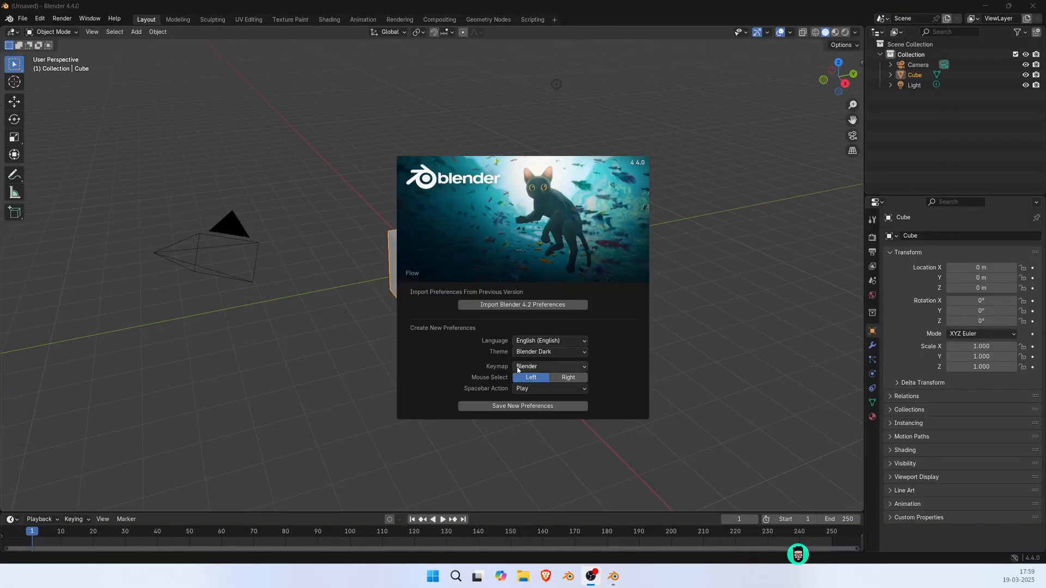
Step: In Blender, save the new default preferences from the splash screen and start a General file
left_click(513, 406)
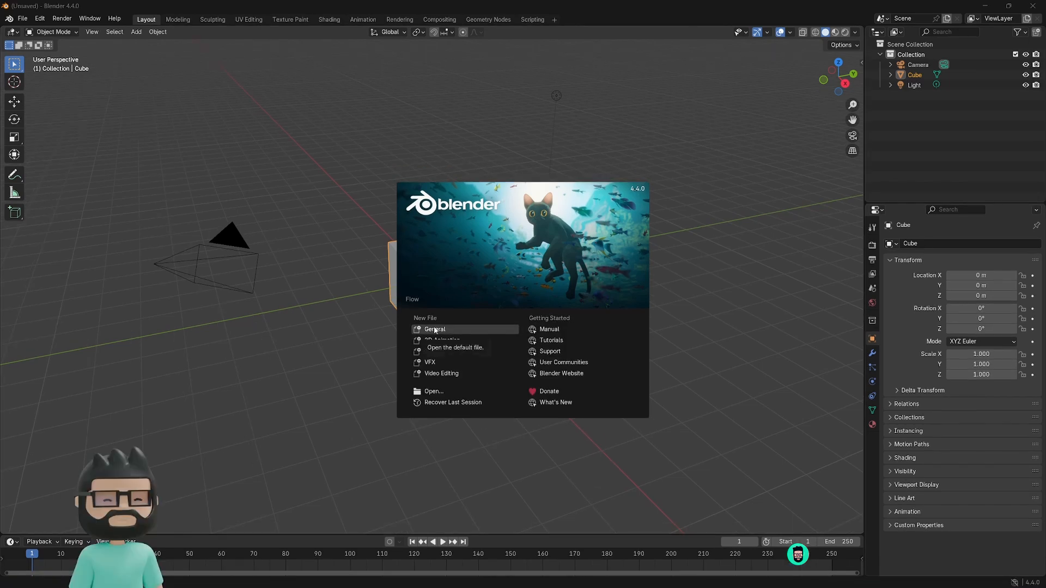
left_click(434, 330)
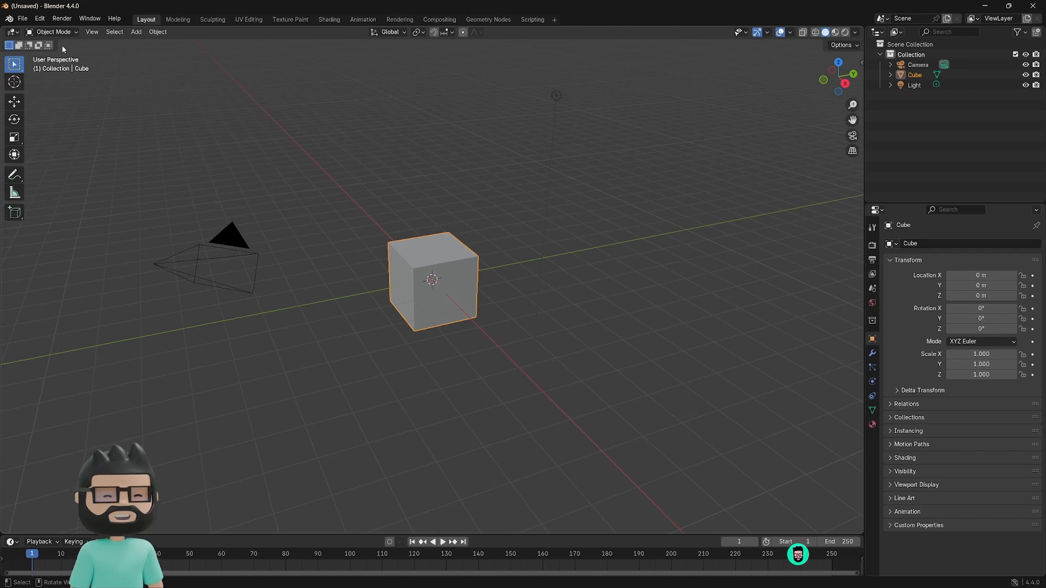
Step: Open the Preferences and set the interface resolution scale to 1.20
left_click(38, 19)
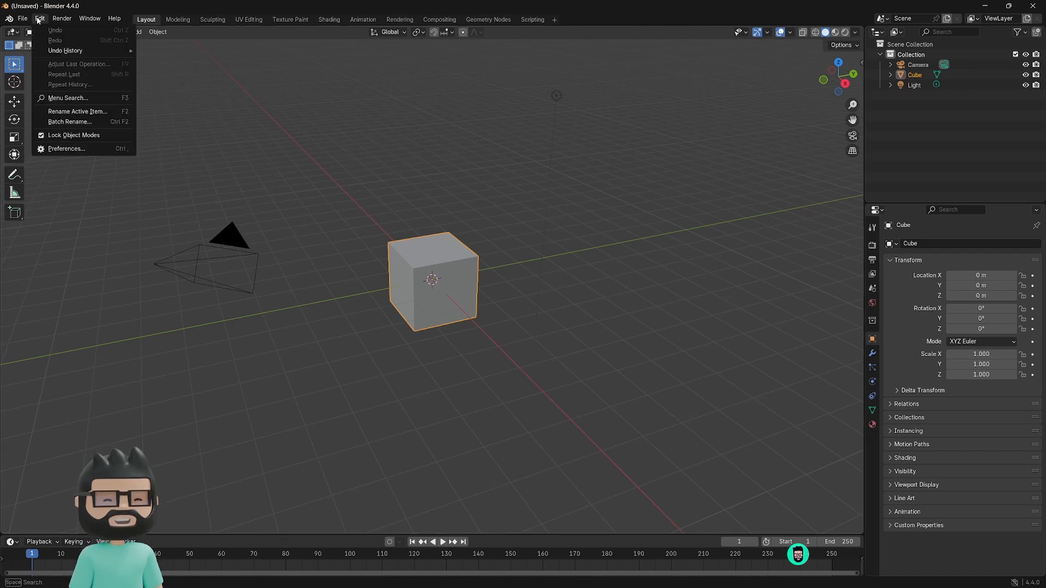
left_click(64, 148)
left_click_drag(161, 15, 395, 173)
left_click(291, 187)
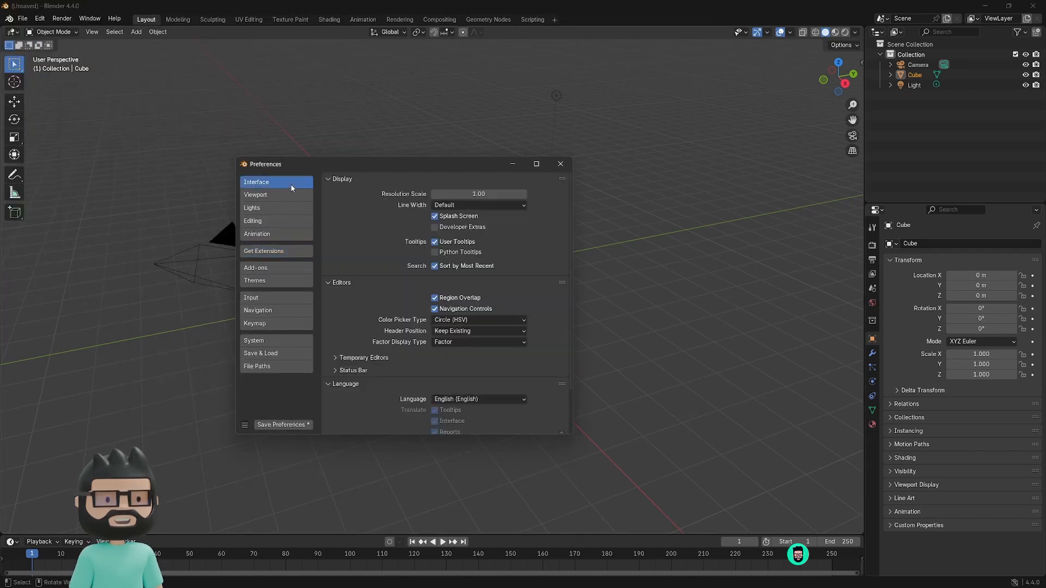
left_click_drag(524, 196, 563, 196)
left_click(524, 196)
left_click(524, 197)
left_click(524, 197)
left_click(524, 197)
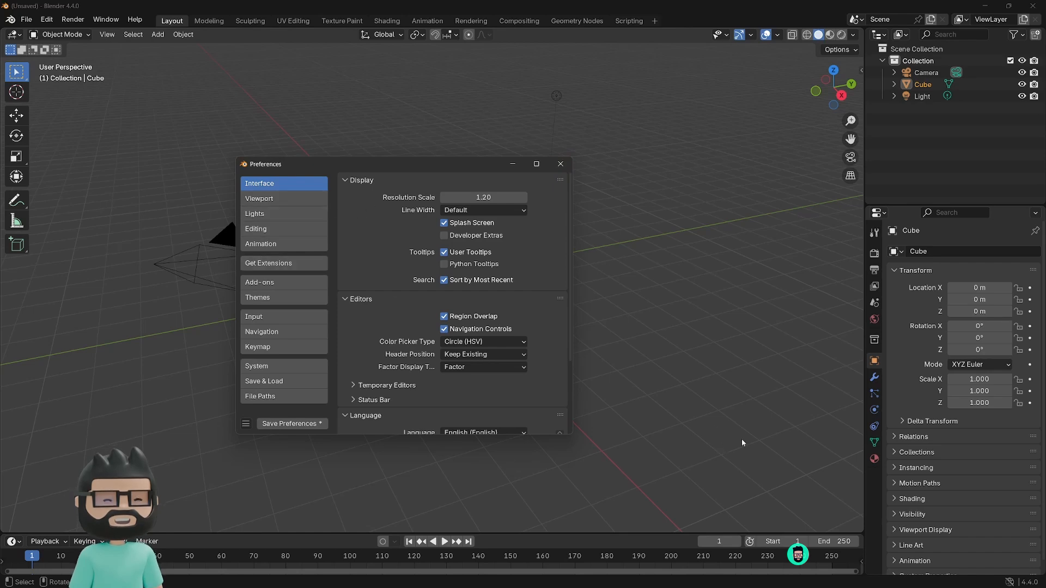
Step: Allow online access for extensions in the Preferences and check the list of extension repositories
left_click(285, 266)
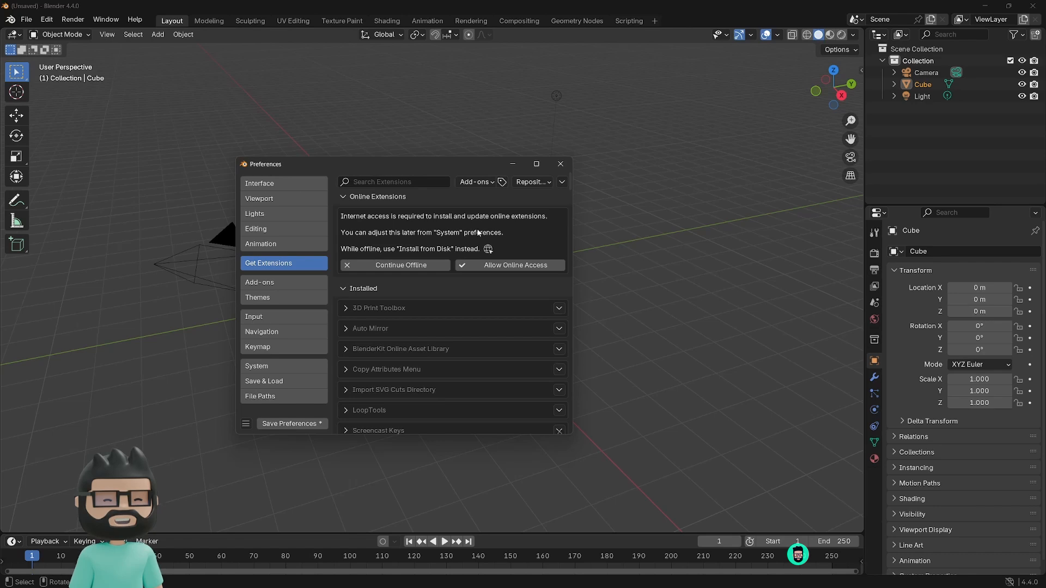
left_click(508, 266)
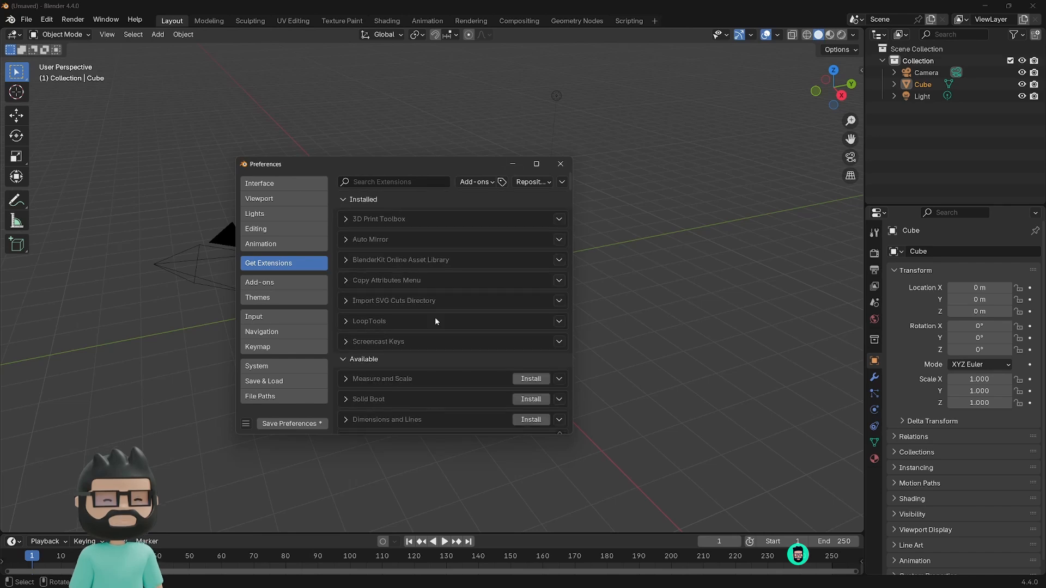
left_click(539, 186)
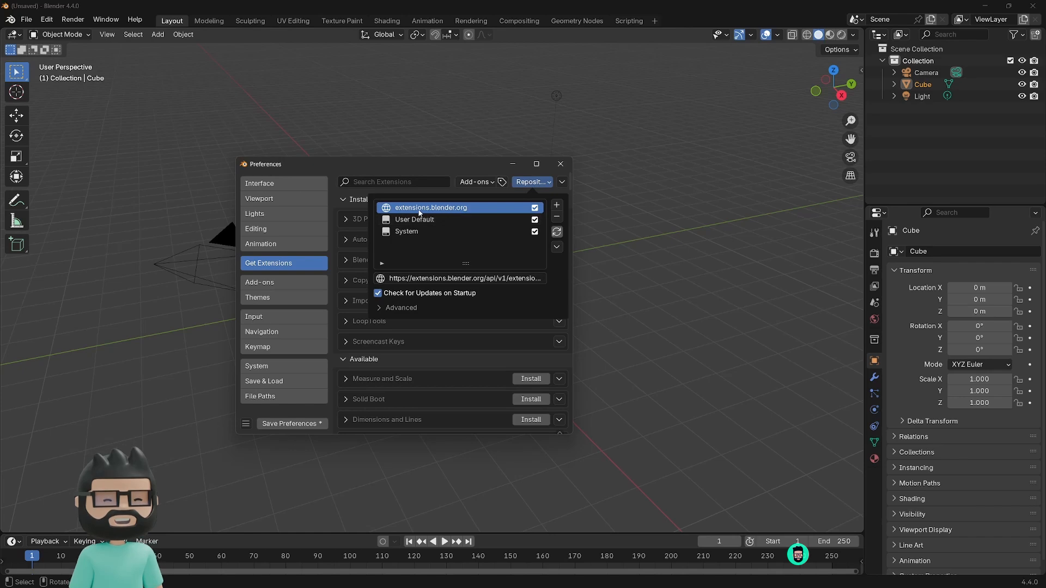
left_click(534, 184)
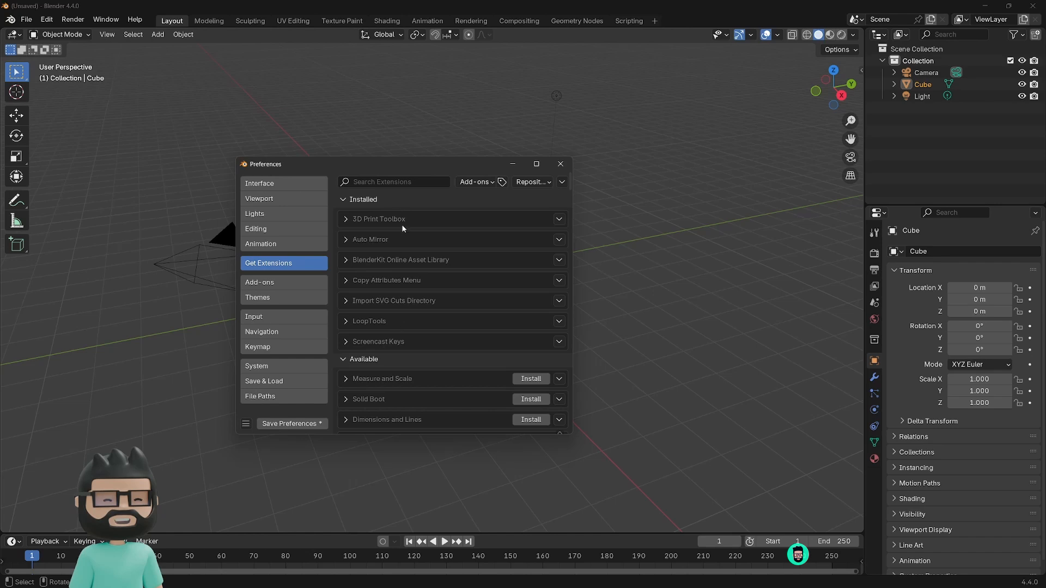
Step: Uninstall the 3D Print Toolbox, Auto Mirror, BlenderKit Online Asset Library and Copy Attributes Menu extensions
left_click(559, 219)
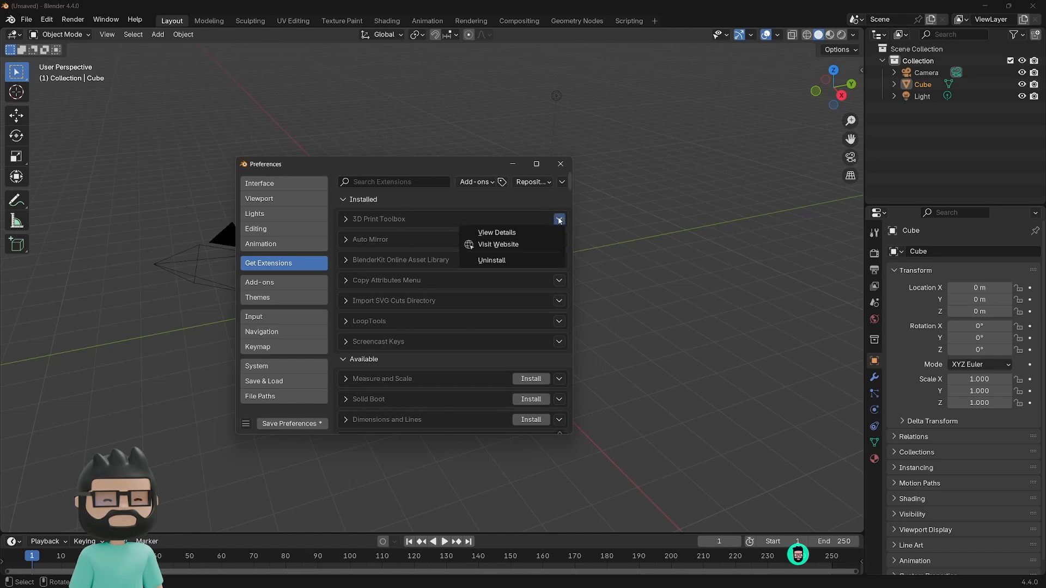
left_click(537, 263)
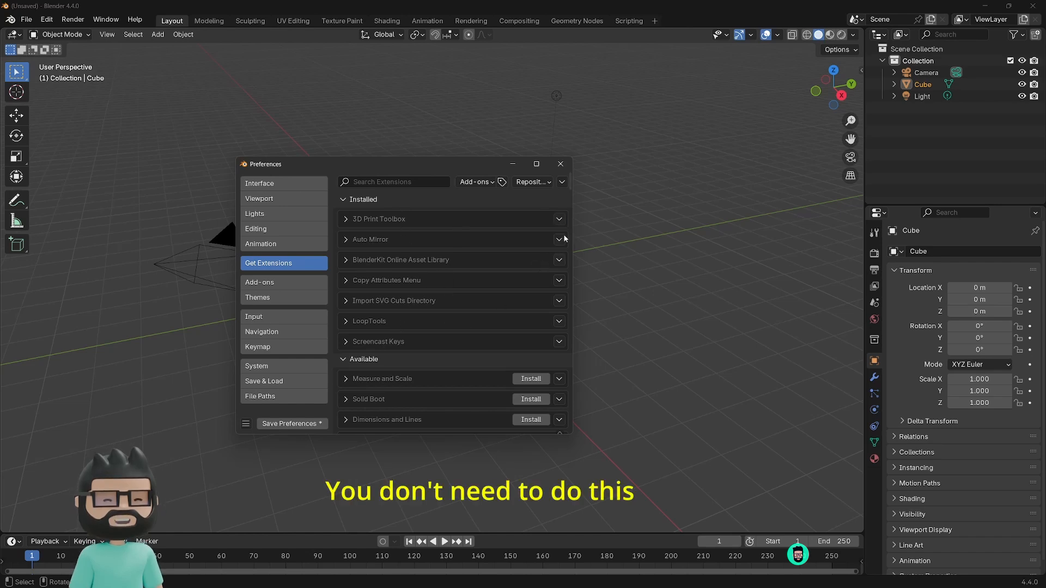
left_click(559, 218)
left_click(538, 260)
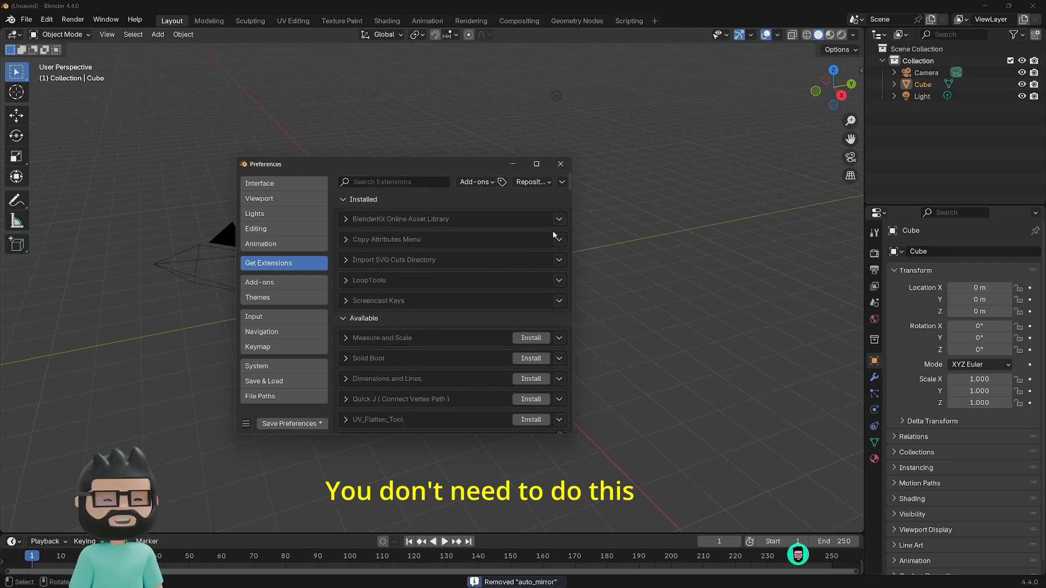
left_click(559, 219)
left_click(534, 261)
left_click(559, 218)
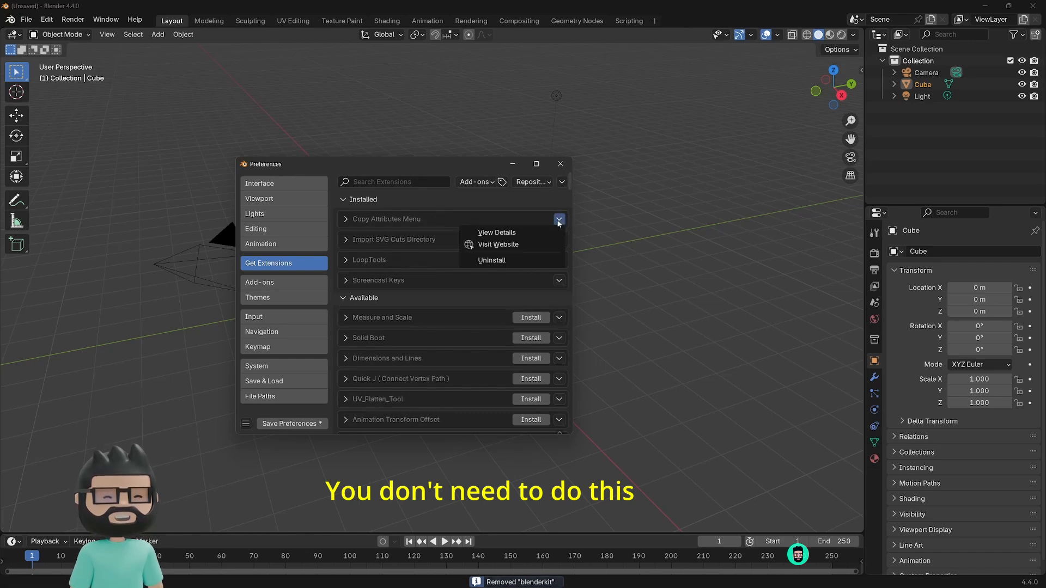
left_click(536, 261)
Step: Uninstall the Import SVG Cuts Directory, LoopTools and Screencast Keys extensions
left_click(558, 218)
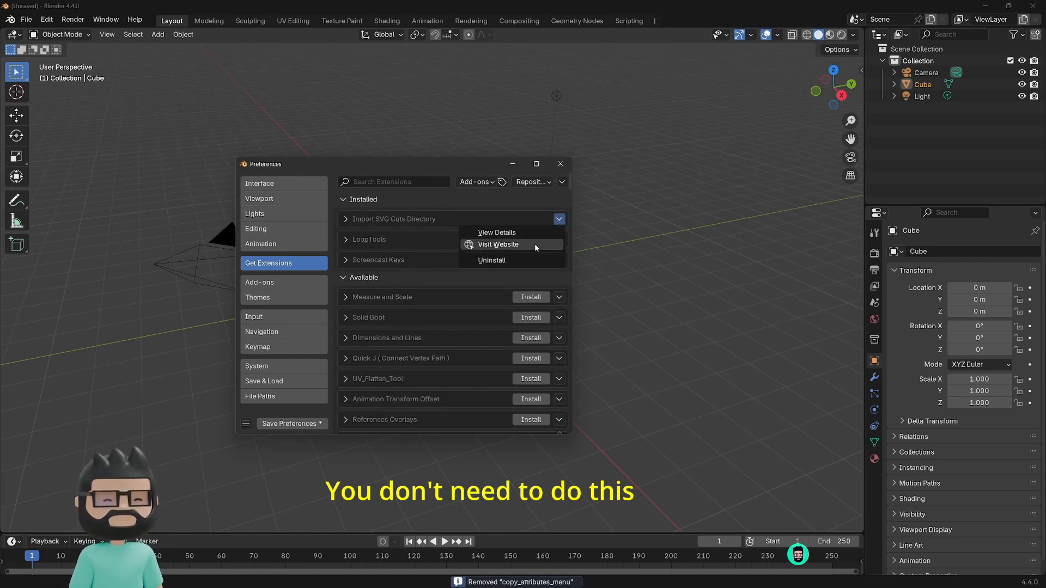
left_click(537, 260)
left_click(558, 218)
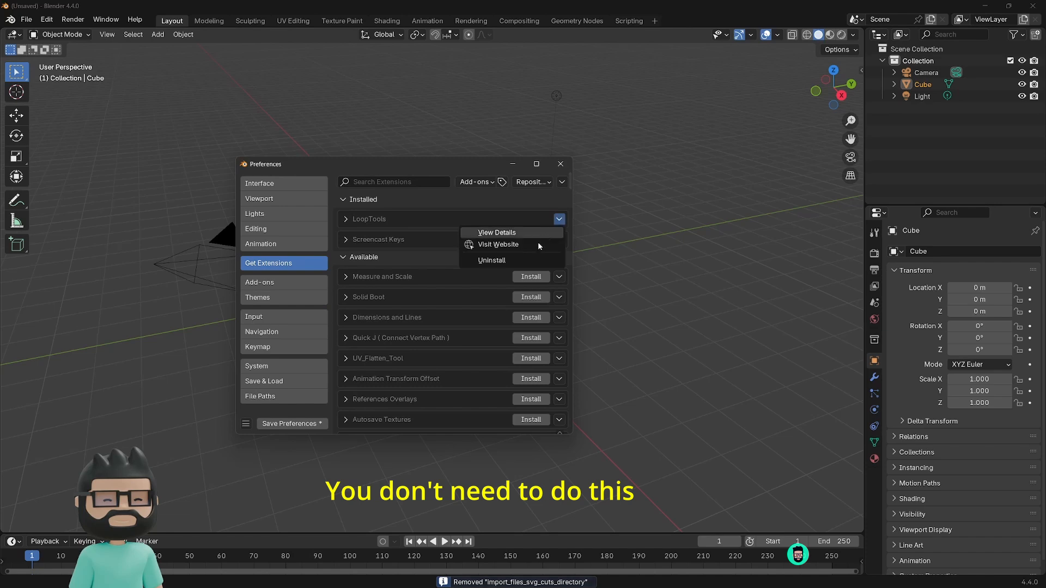
left_click(536, 260)
left_click(559, 219)
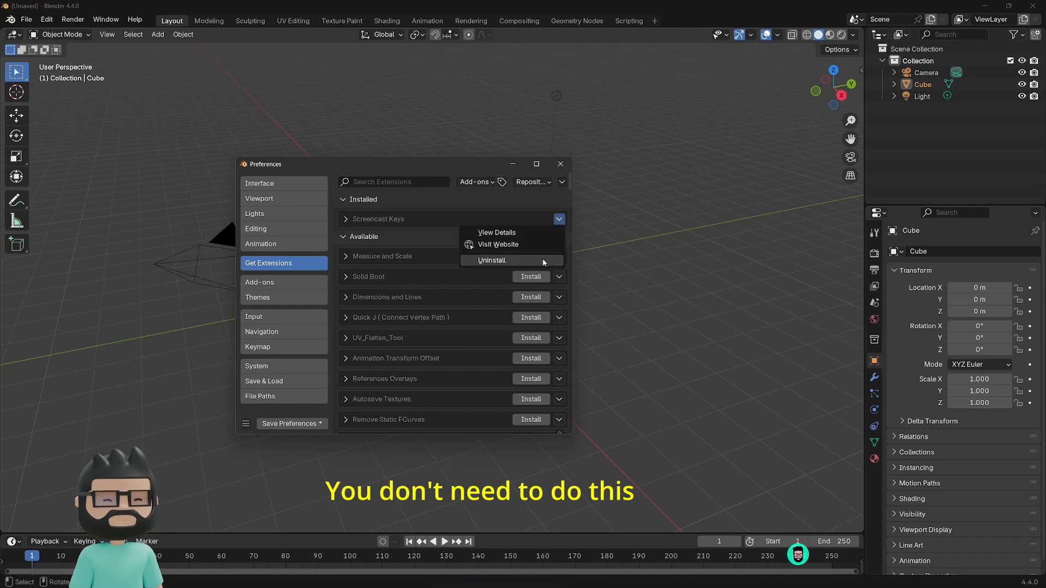
left_click(543, 260)
Step: Search the extensions for "screen", install Screencast Keys, and close the Preferences after viewing its details
left_click(401, 183)
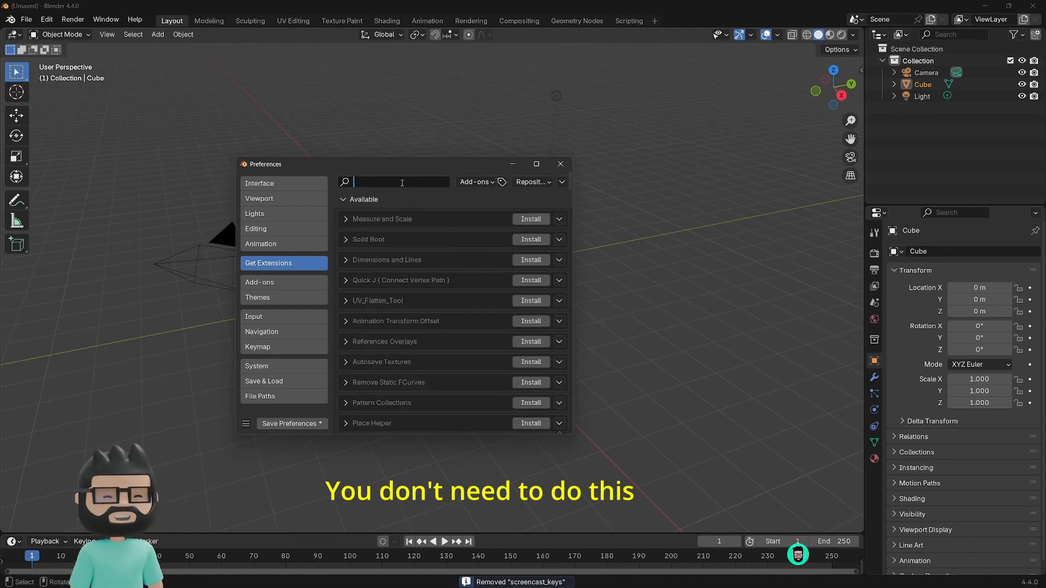
type("screen")
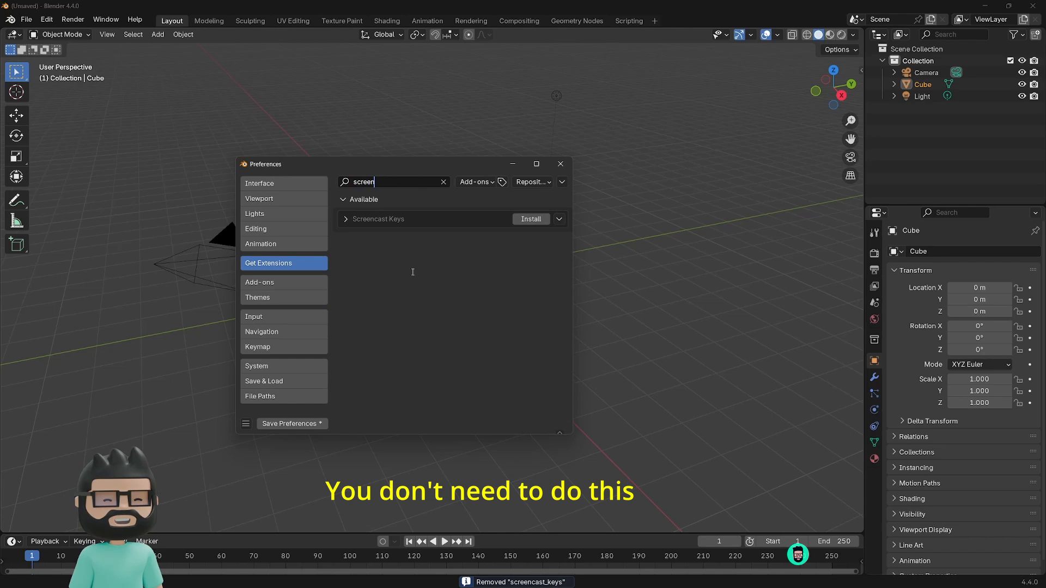
key("Return")
left_click(530, 222)
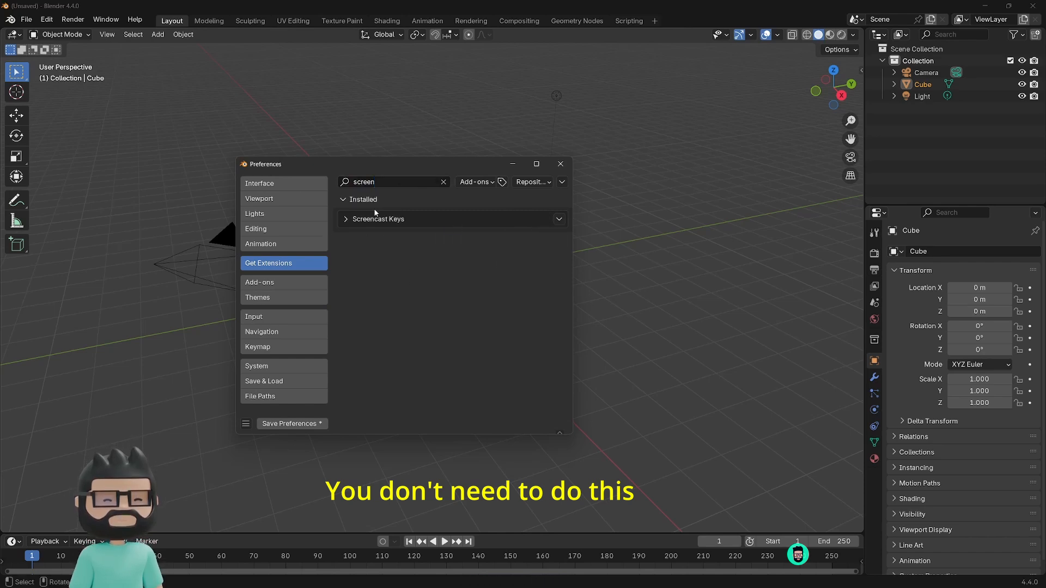
left_click(345, 219)
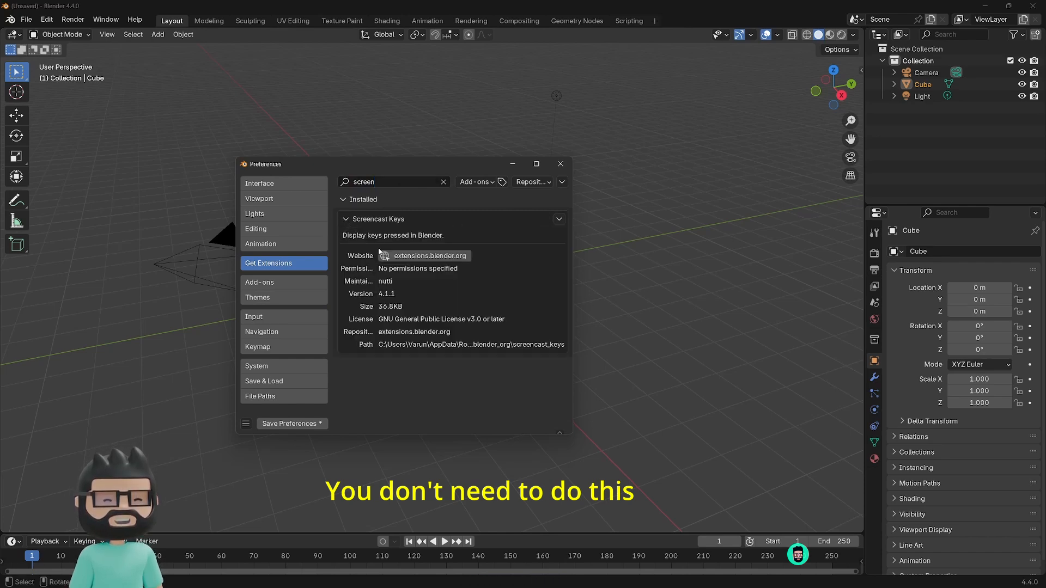
left_click(560, 164)
Step: Enable Screencast Keys with font size 20, mouse size 47, Window origin, Right alignment and offset X -662, Y 185, then hide the sidebar
left_click(556, 96)
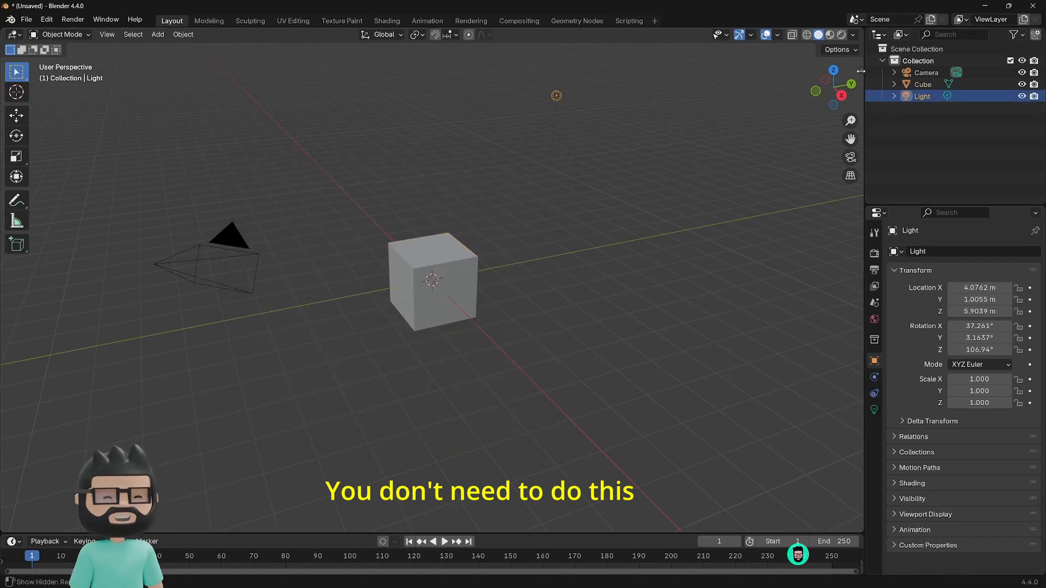
key("n")
left_click(858, 173)
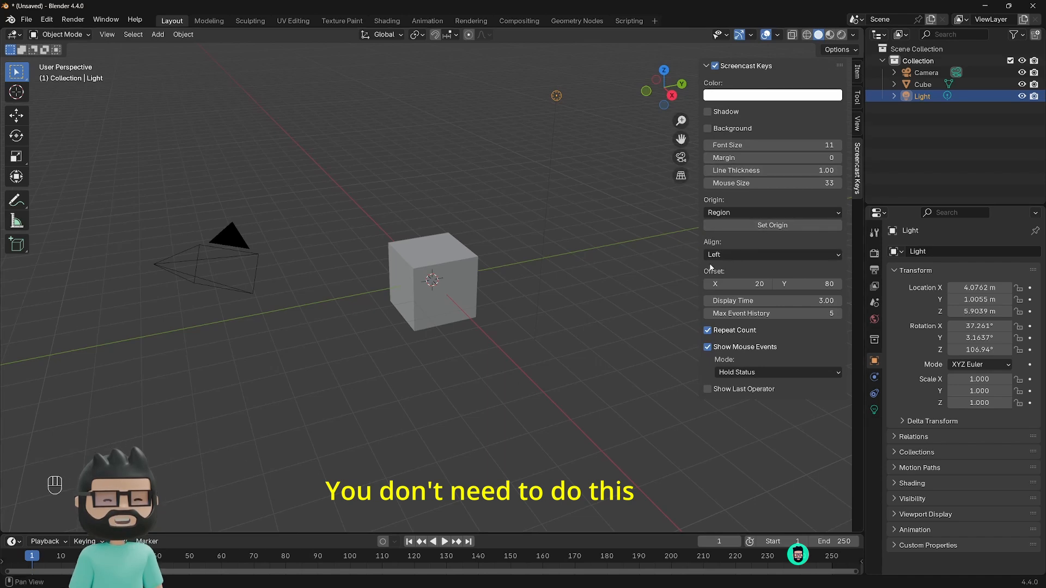
left_click(763, 372)
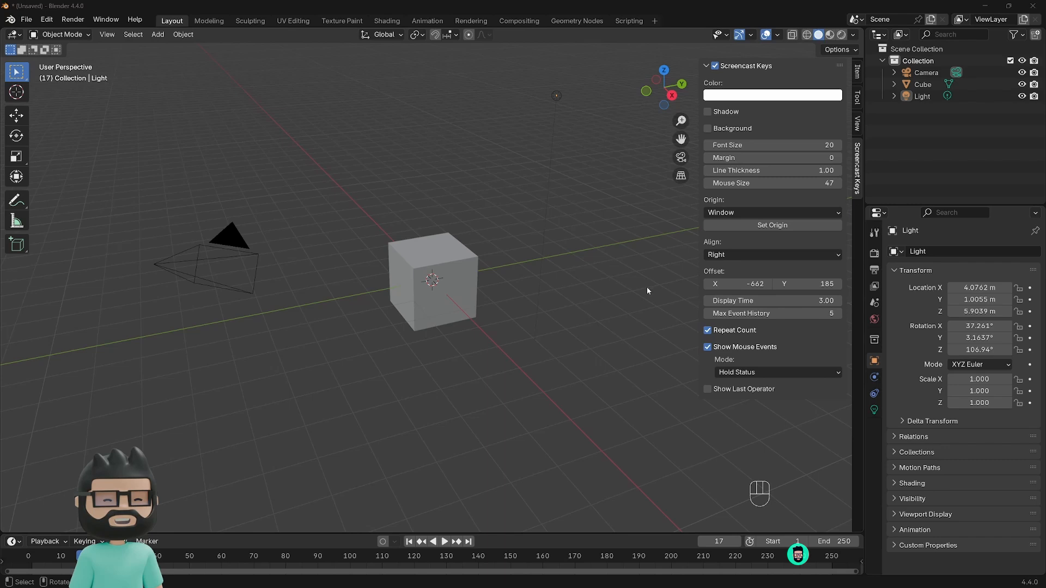
key("n")
Step: In the Modeling workspace, split the 3D viewport into two side-by-side areas and show the camera view in the narrower one
middle_click_drag(590, 268, 563, 263)
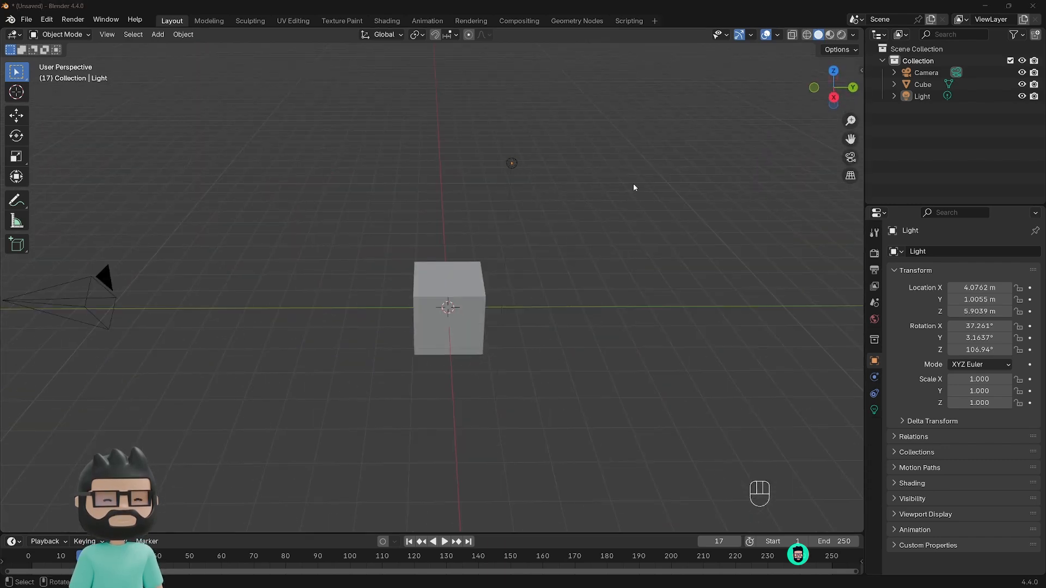
left_click(209, 21)
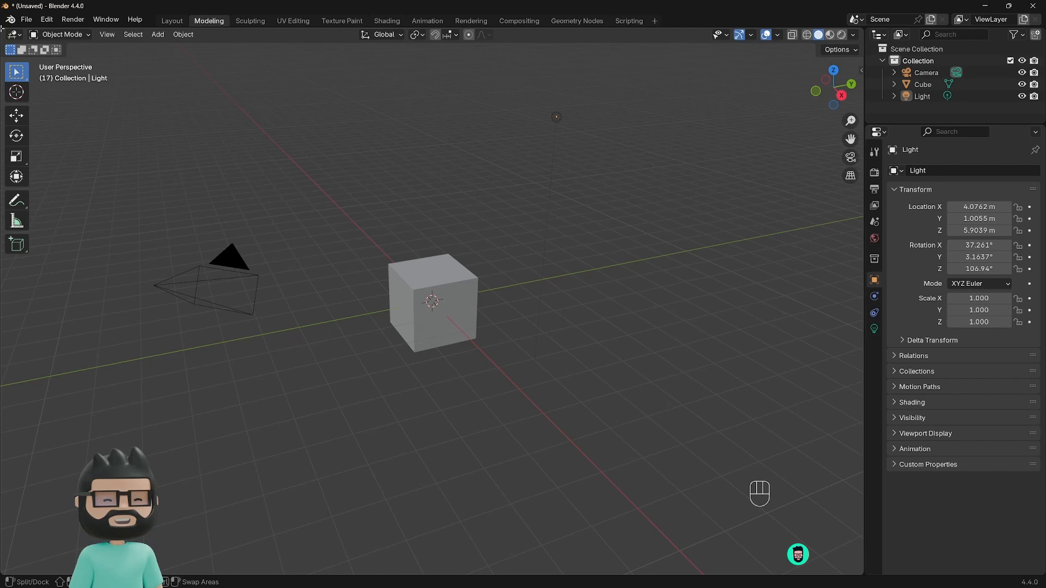
left_click_drag(3, 31, 340, 87)
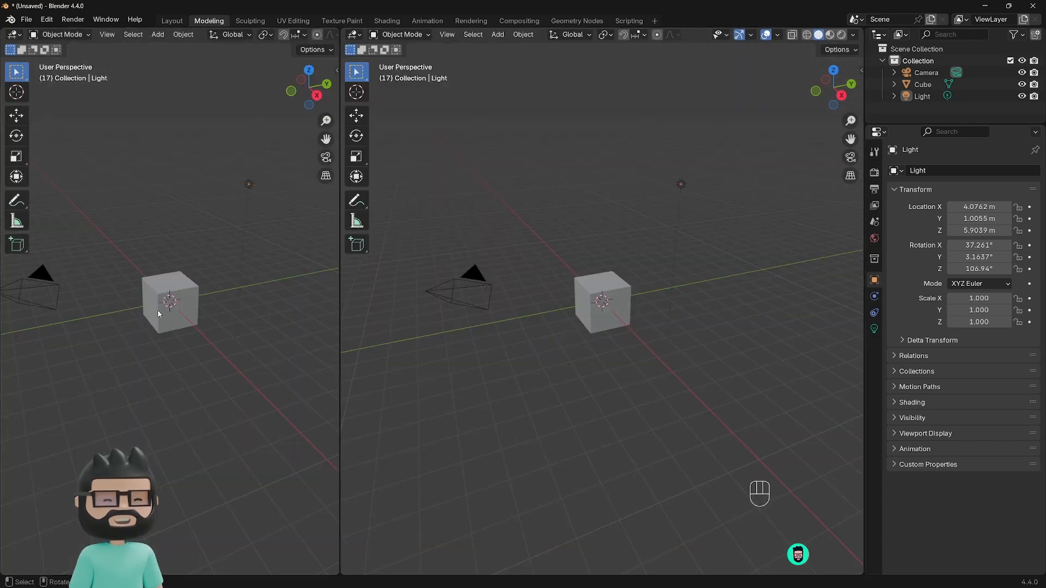
key("KP_0")
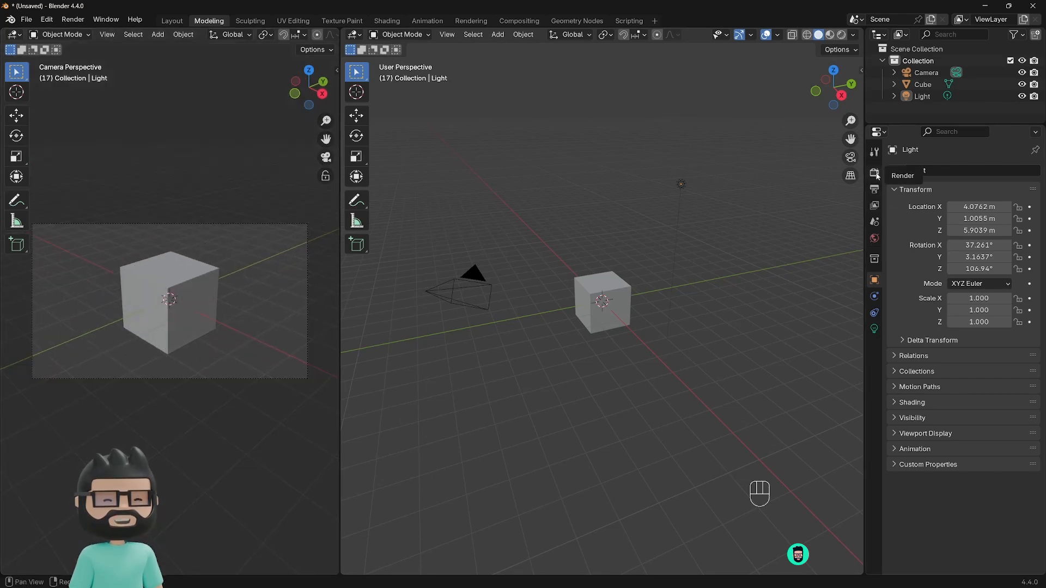
Step: Set the render output resolution to 1080 by 1080 px
left_click(926, 73)
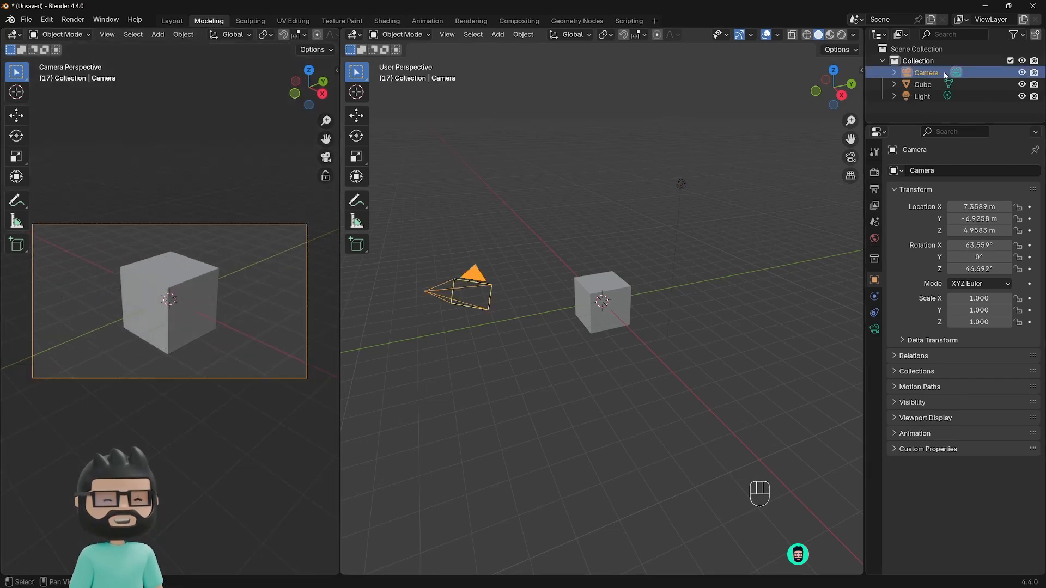
left_click(874, 172)
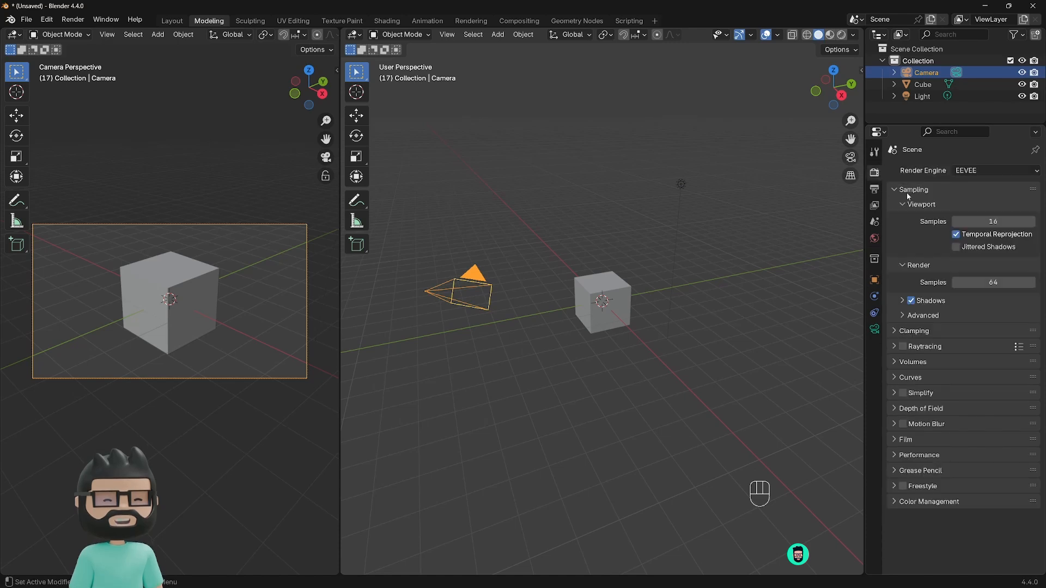
left_click(874, 189)
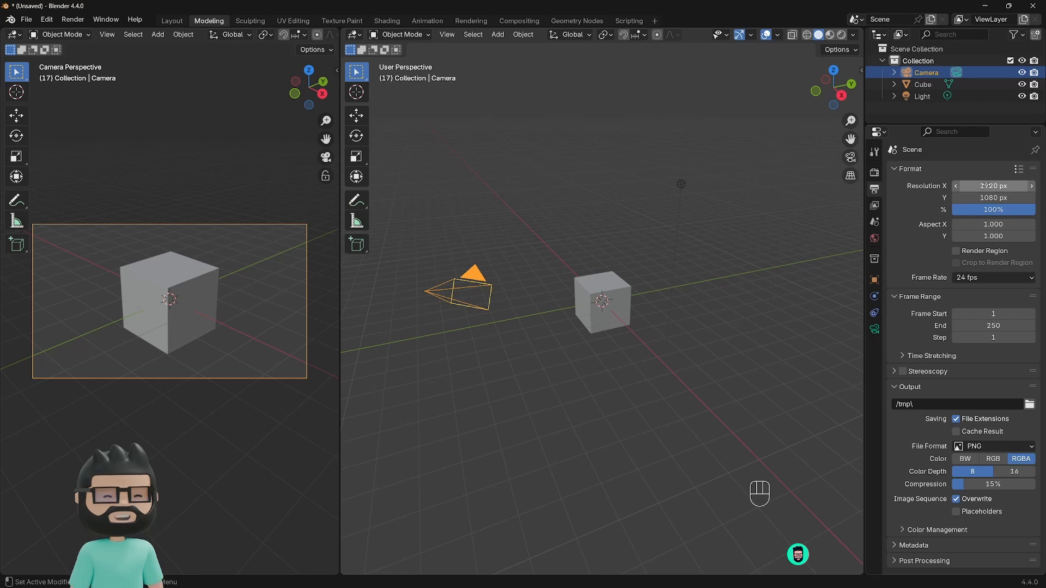
left_click_drag(984, 185, 985, 197)
type("1080")
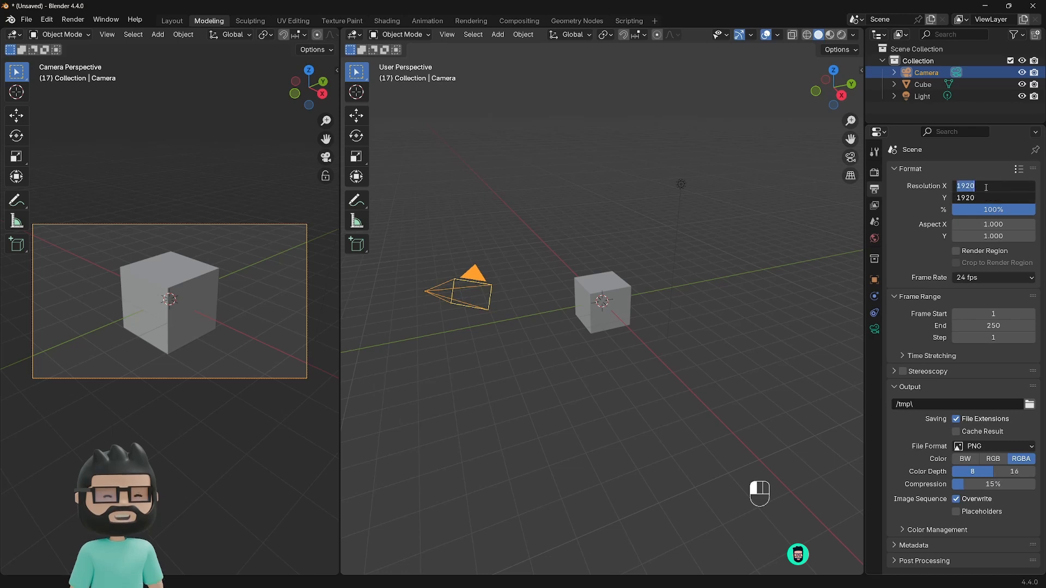
key("Return")
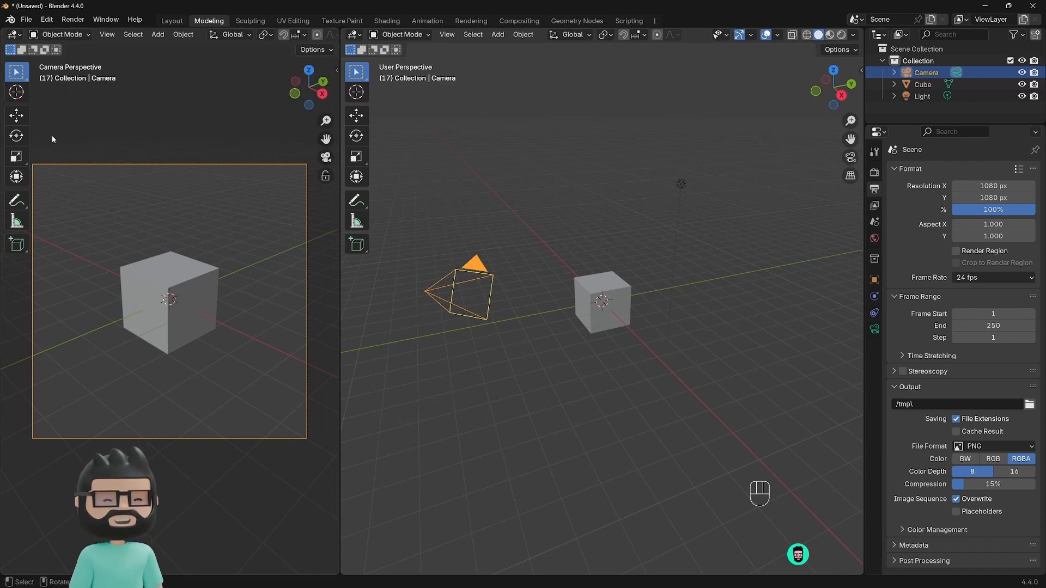
Step: Hide the toolbar in the camera view and briefly check its sidebar
key("t")
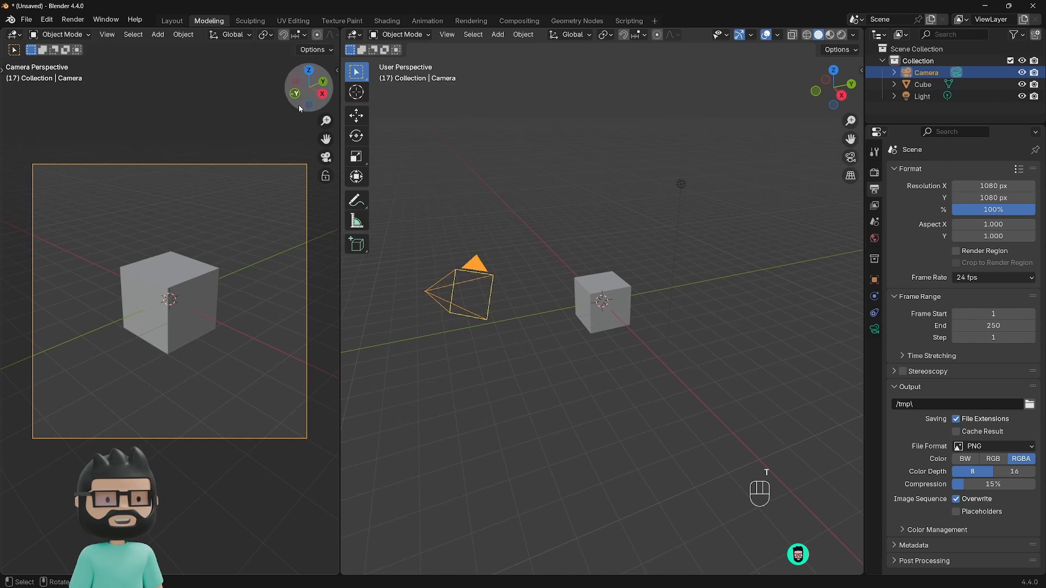
key("n")
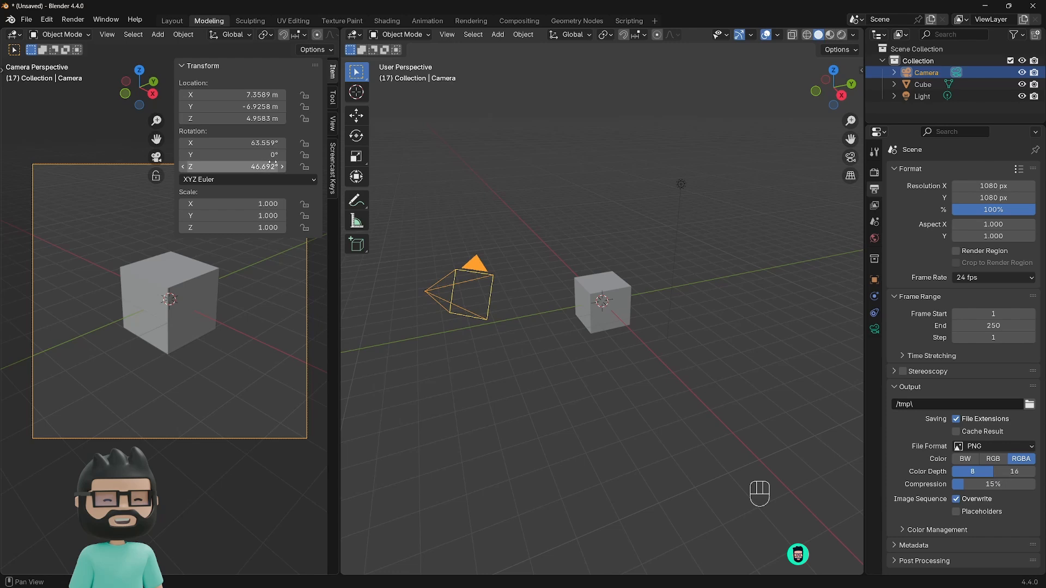
key("n")
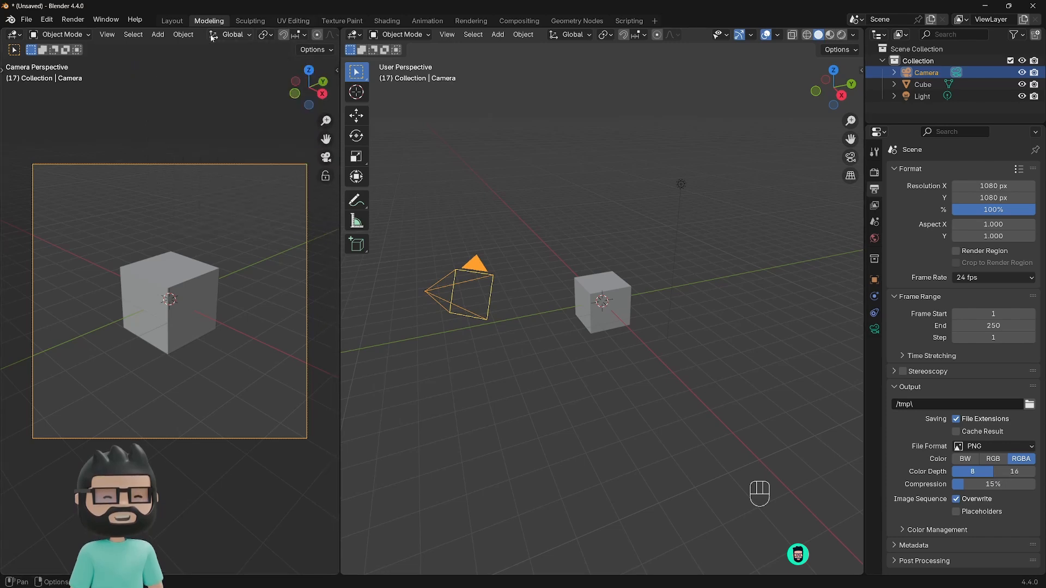
Step: Turn the overlays and gizmos in the camera view off and back on
scroll(229, 36, "down", 6)
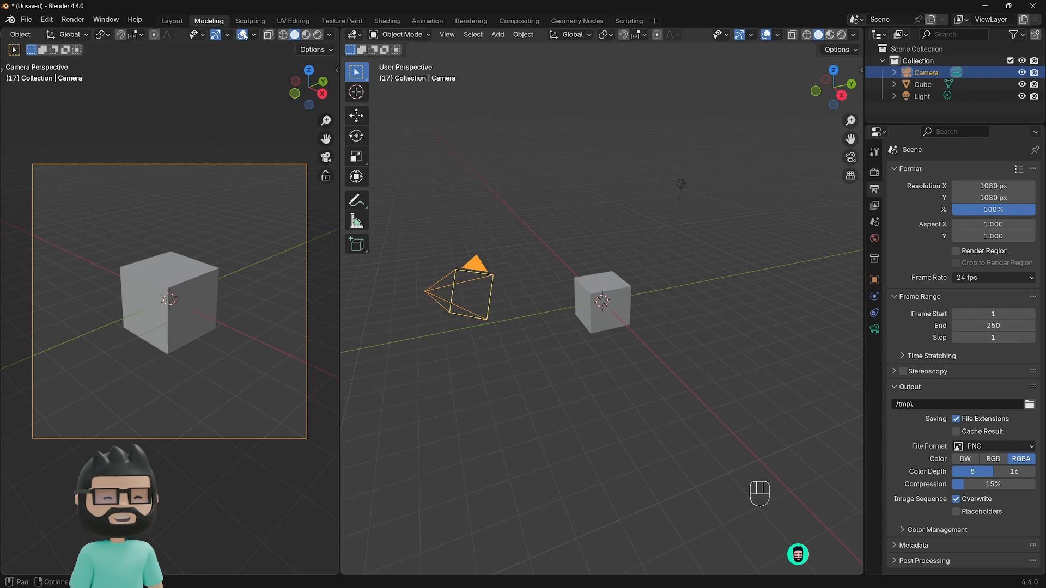
left_click(242, 35)
left_click(215, 36)
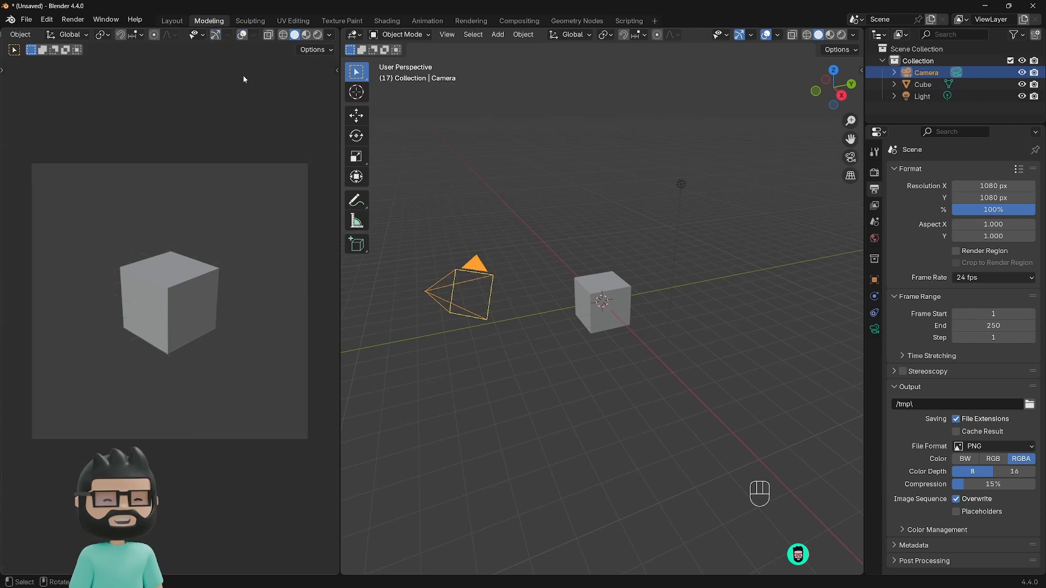
left_click(242, 35)
left_click(215, 35)
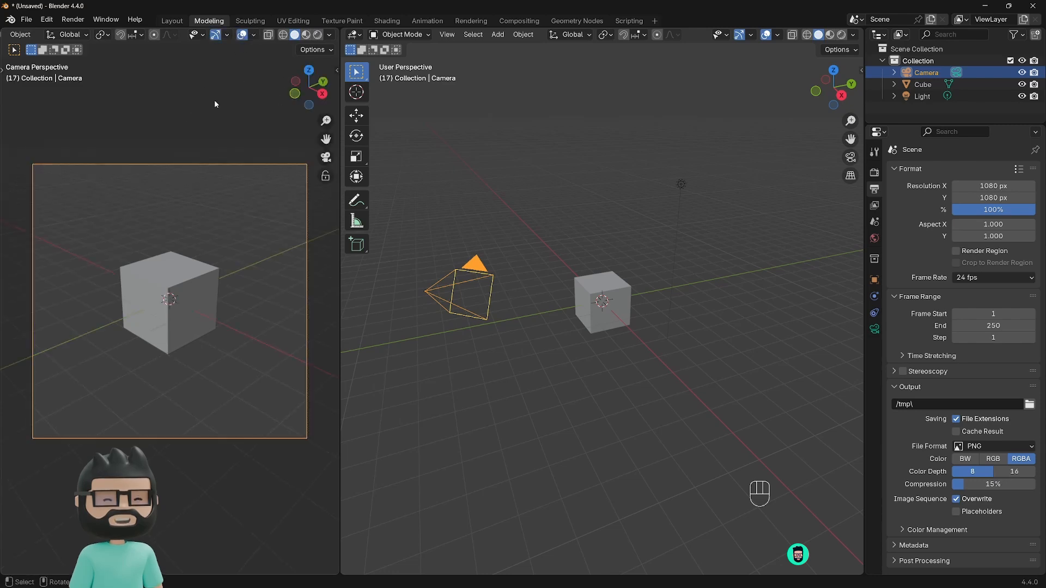
Step: Narrow the camera view area to fit its square frame and recenter the frame in it
middle_click_drag(175, 234, 163, 258, "shift")
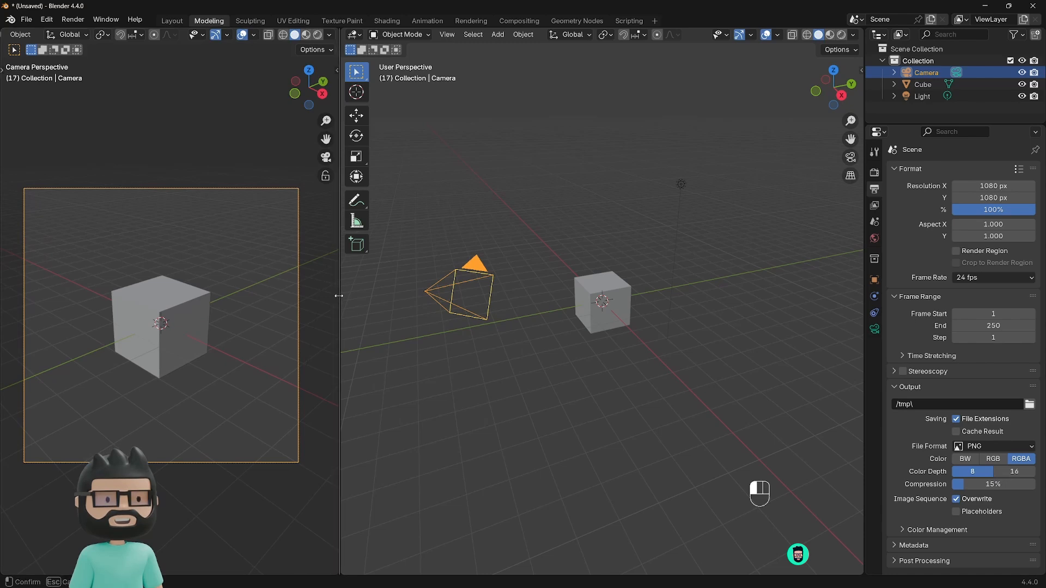
left_click_drag(335, 297, 296, 298)
middle_click_drag(223, 299, 235, 286, "shift")
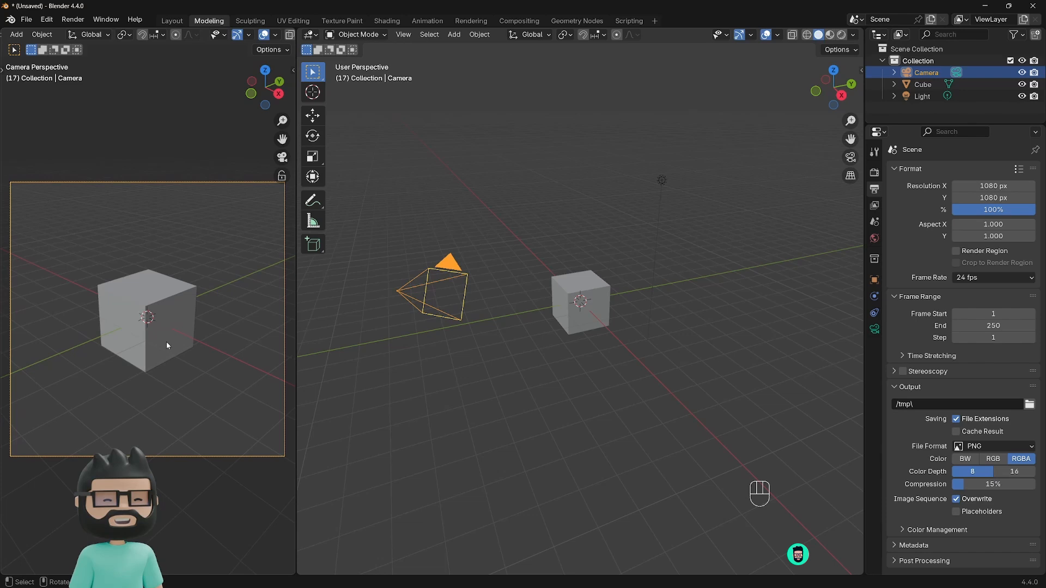
Step: Enlarge the Outliner above the Properties editor and hide the camera and light in the viewports
left_click_drag(895, 126, 895, 297)
left_click(1021, 73)
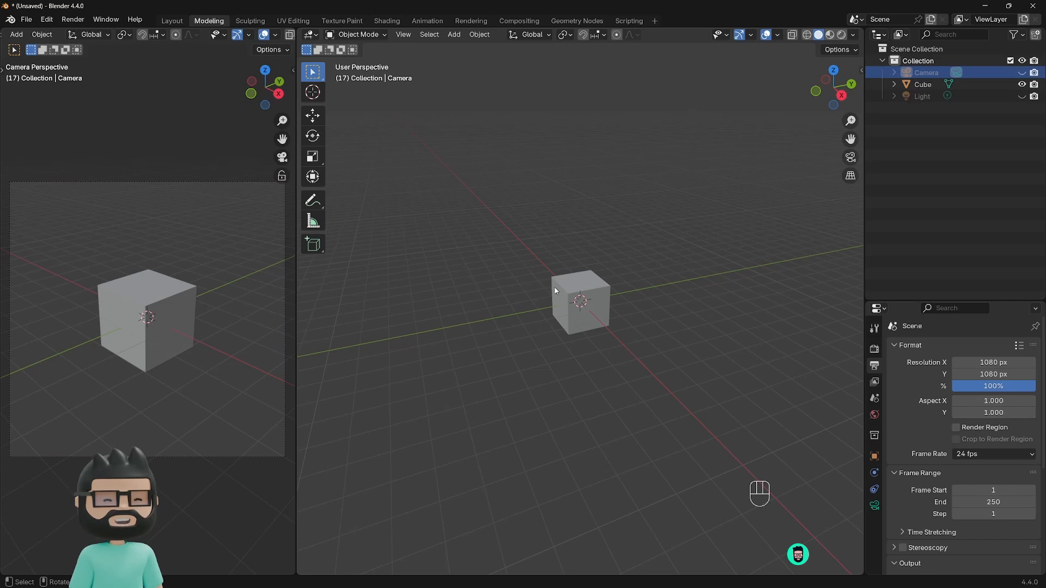
Step: Select the cube and move it 1 m up along the Z axis
scroll(545, 345, "up", 6)
middle_click_drag(541, 342, 554, 319)
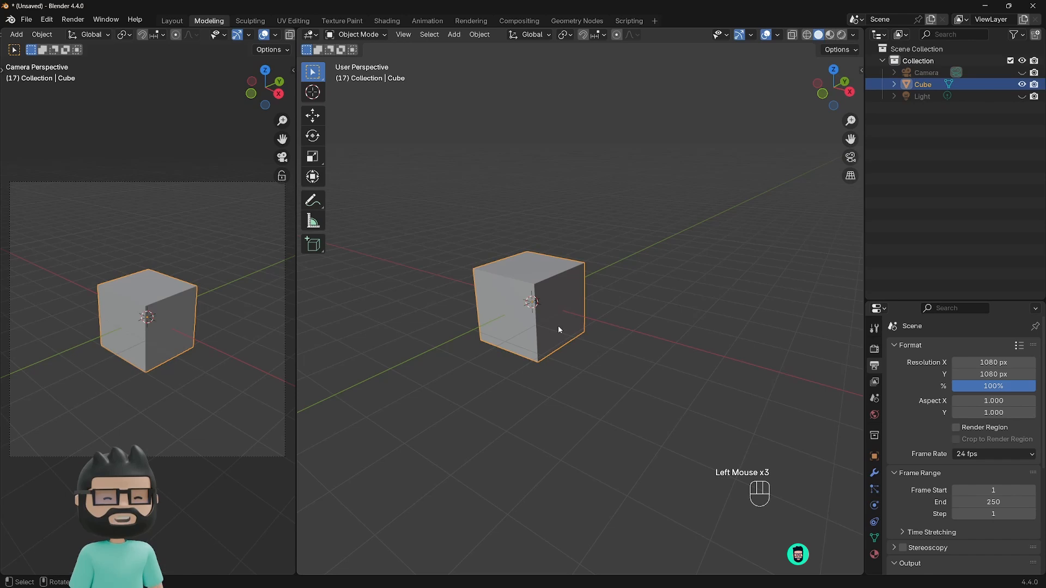
key("g")
key("z")
key("KP_1")
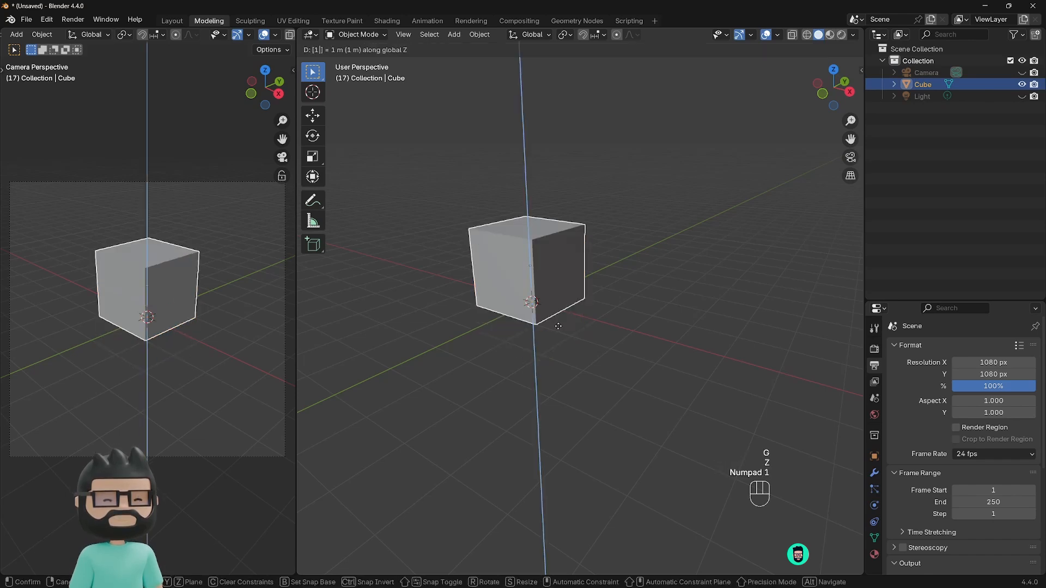
left_click(558, 326)
Step: Enter Edit Mode on the cube, clear the selection, and switch to face select mode
middle_click_drag(503, 369, 457, 272)
middle_click_drag(523, 311, 558, 252)
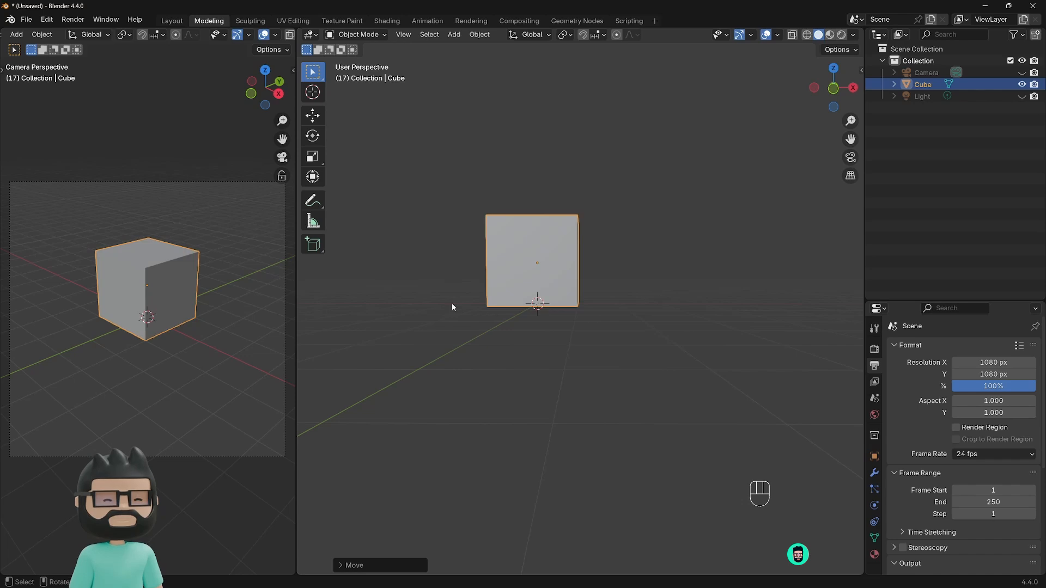
middle_click_drag(446, 302, 523, 312)
middle_click_drag(588, 311, 584, 353)
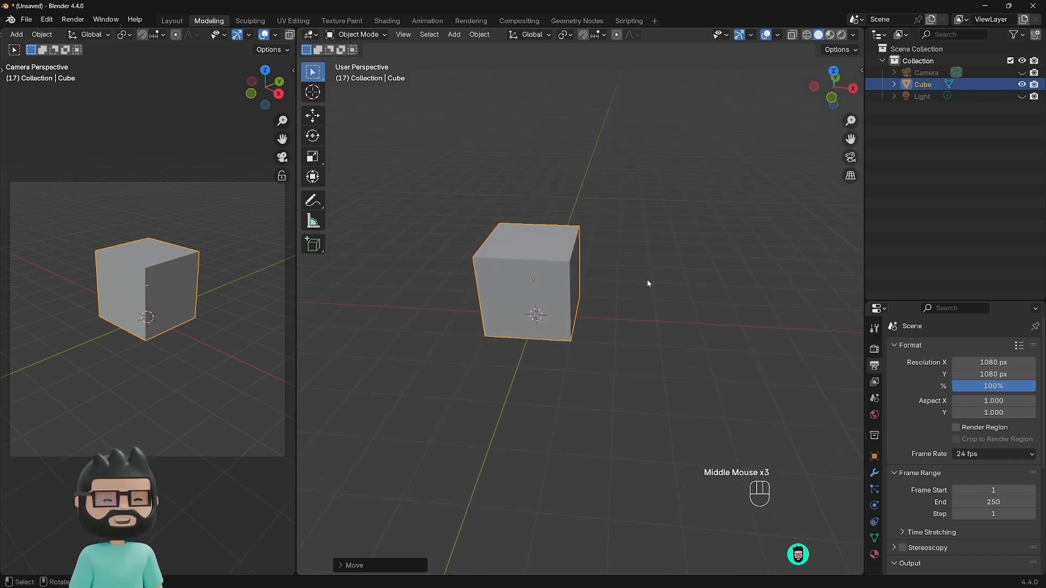
mouse_move(526, 262)
middle_mouse_down()
mouse_move(542, 267)
mouse_move(543, 291)
mouse_move(548, 265)
mouse_move(527, 279)
middle_mouse_up()
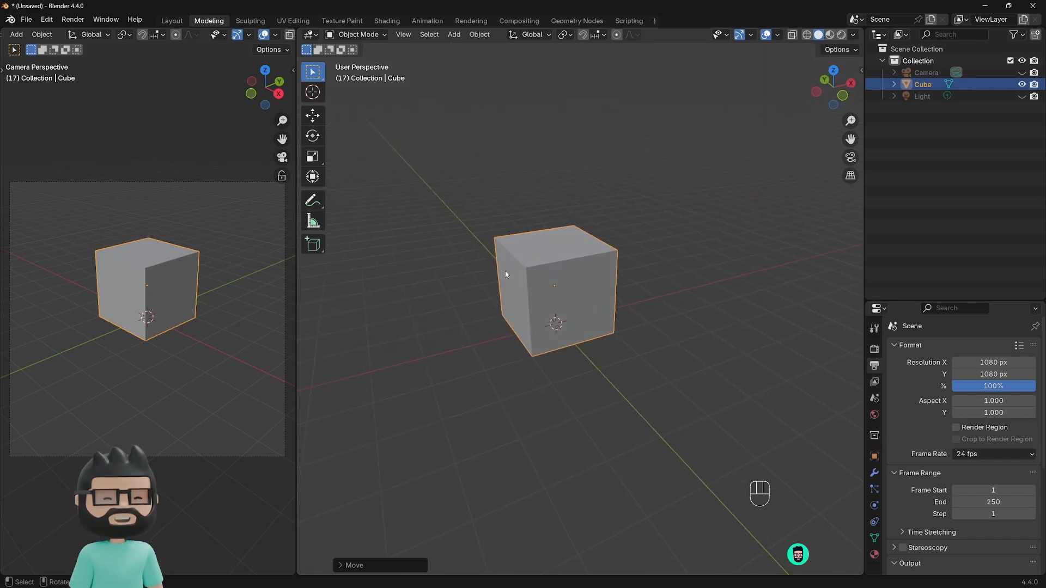
key("Tab")
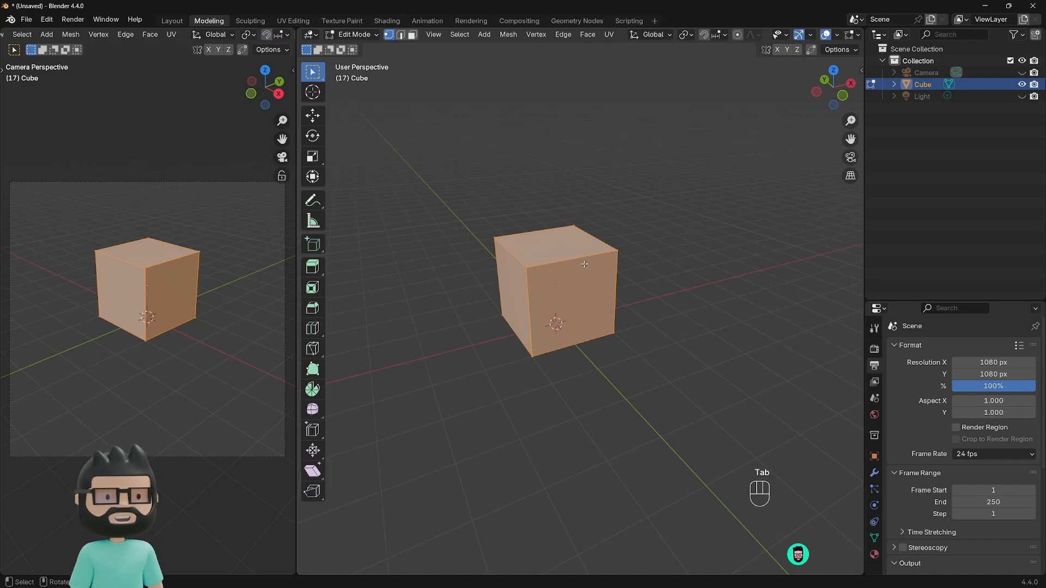
left_click(554, 250)
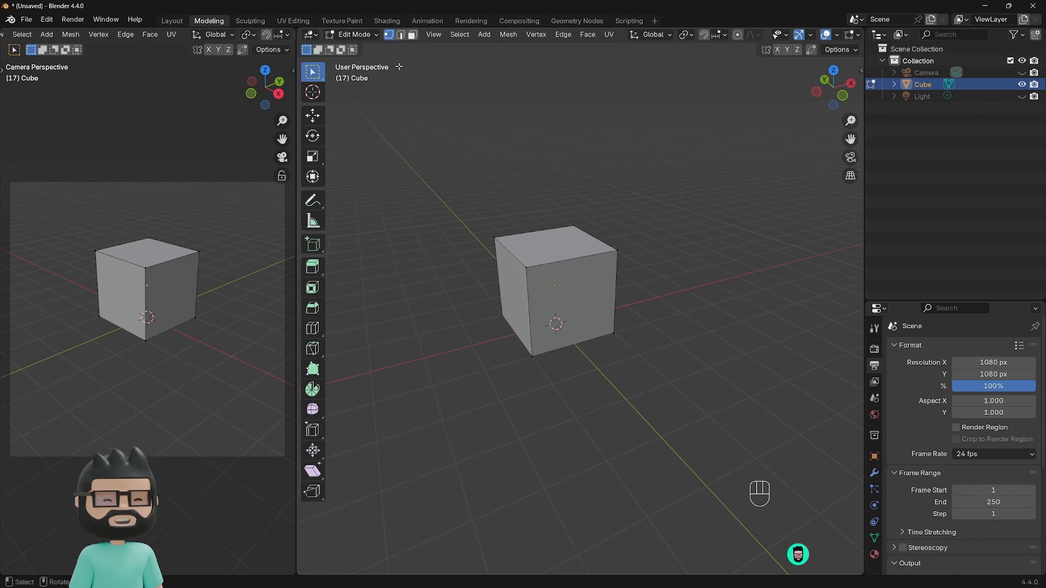
key("2")
key("3")
key("3")
key("3")
Step: Try deleting the cube's top face and two adjacent side faces, and undo the deletion
left_click(534, 243)
left_click(557, 305, "shift")
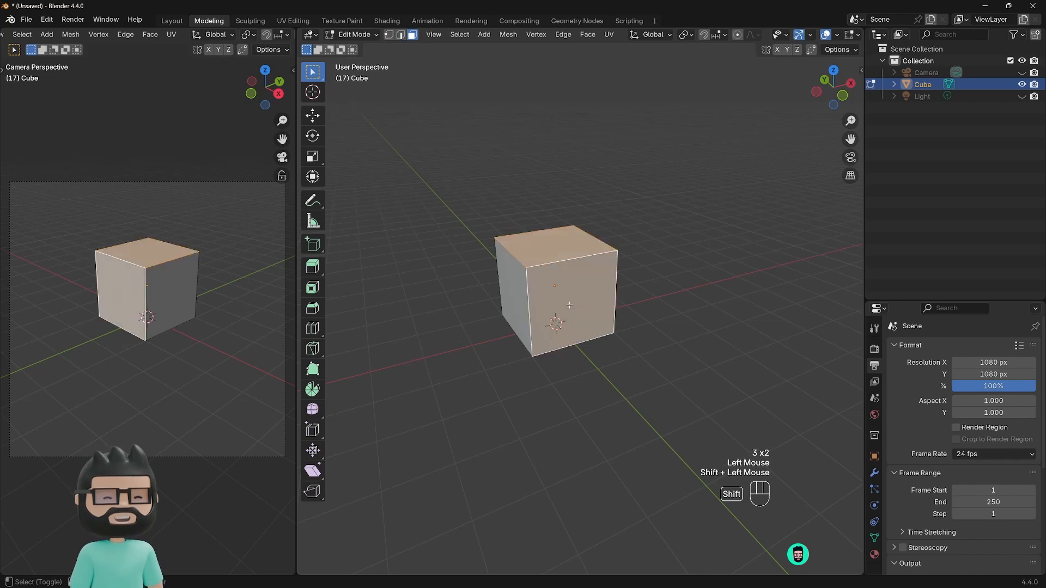
left_click(513, 285, "shift")
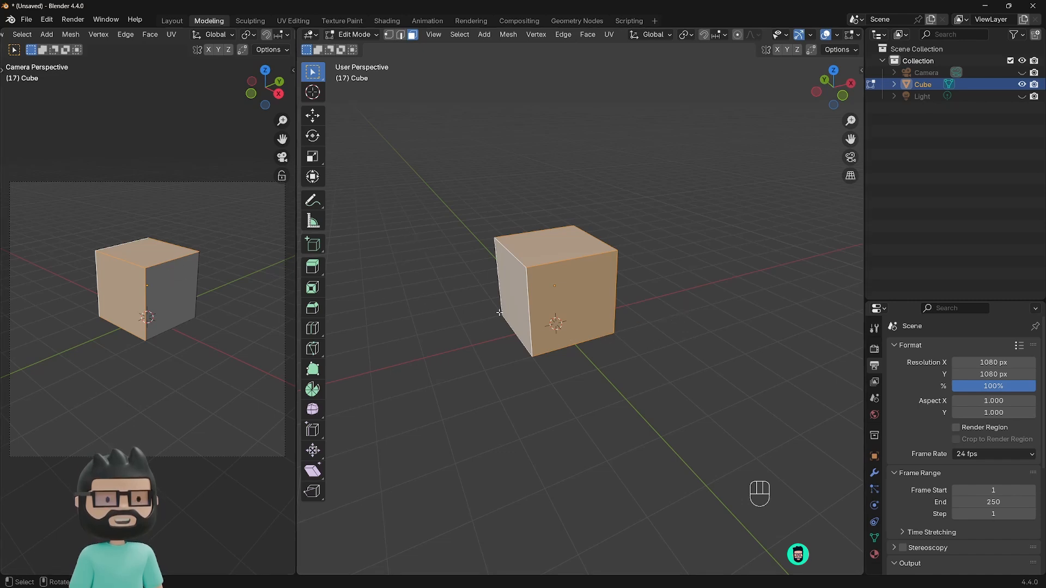
key("x")
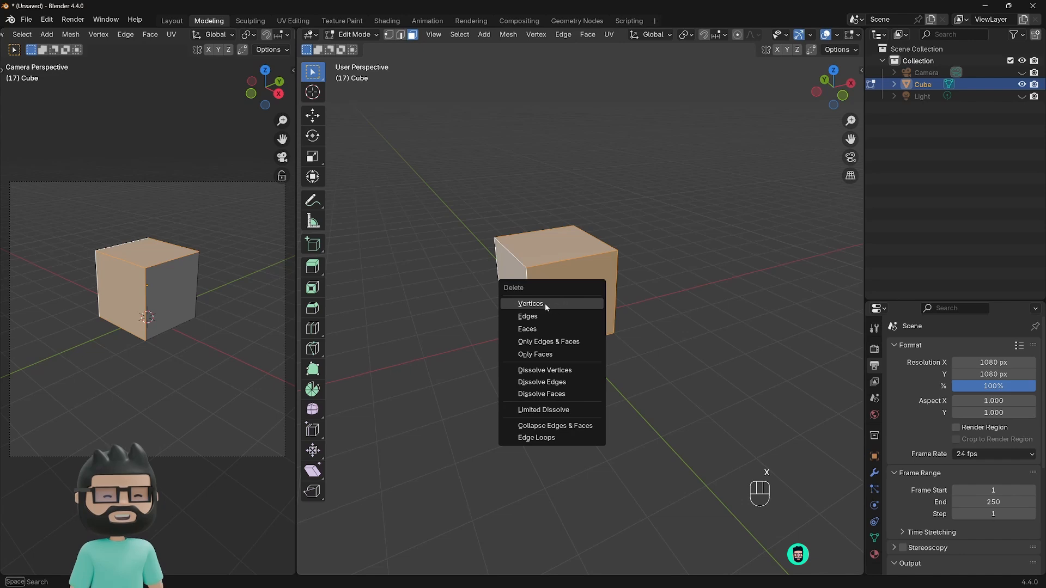
left_click(527, 329)
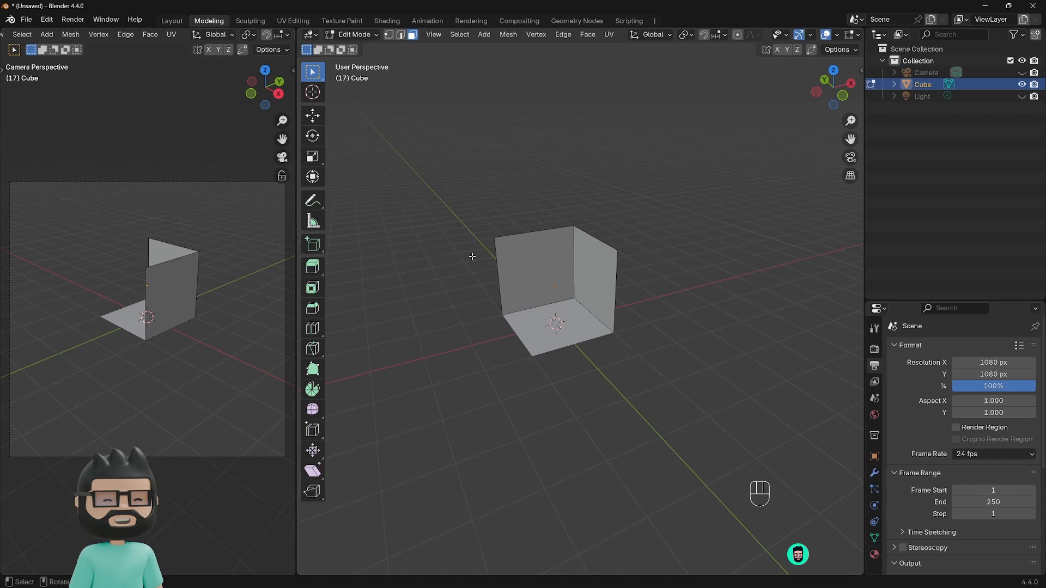
key("ctrl+z")
Step: Delete the cube's top face and the two side faces that face the camera
middle_click_drag(654, 339, 536, 320)
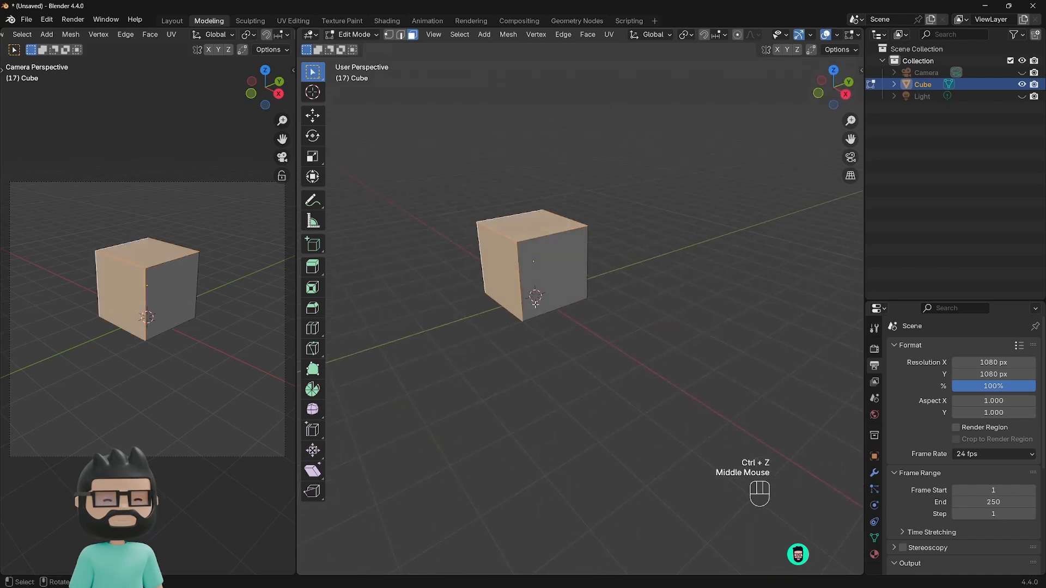
middle_click_drag(484, 290, 512, 330)
left_click(662, 291)
middle_click_drag(677, 296, 612, 333)
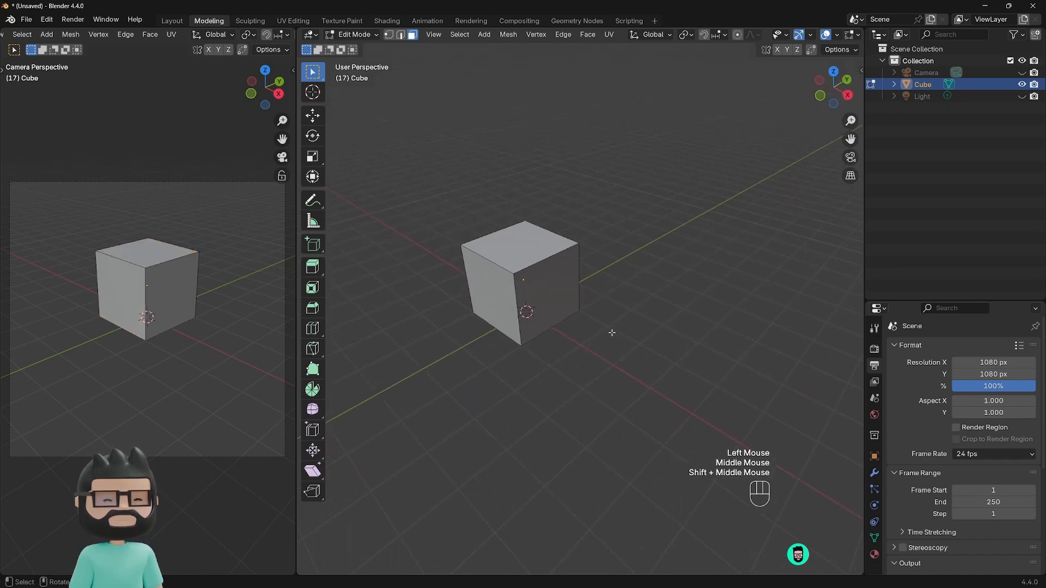
left_click(521, 251)
left_click(546, 286, "shift")
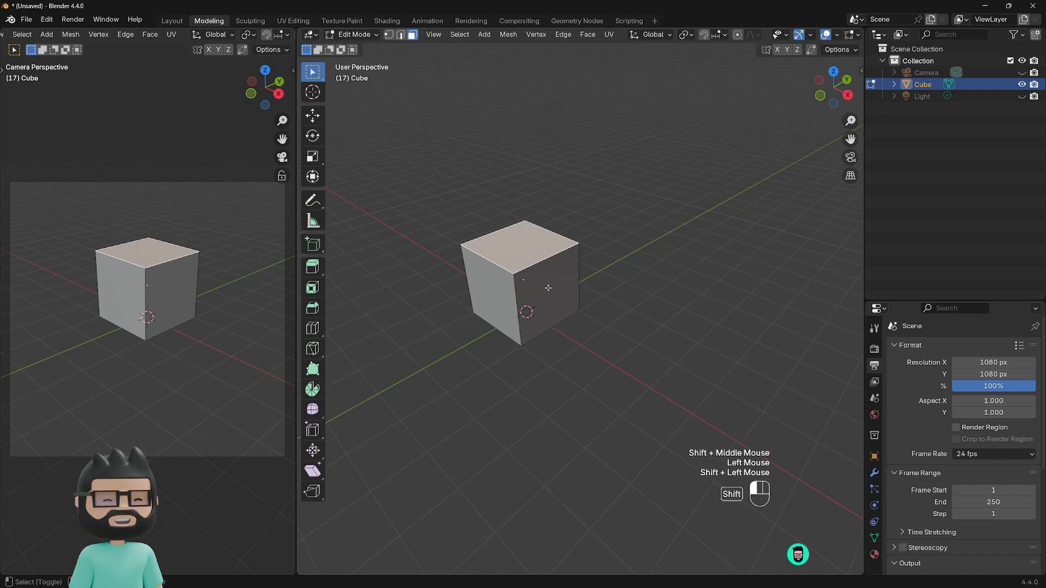
left_click(494, 288, "shift")
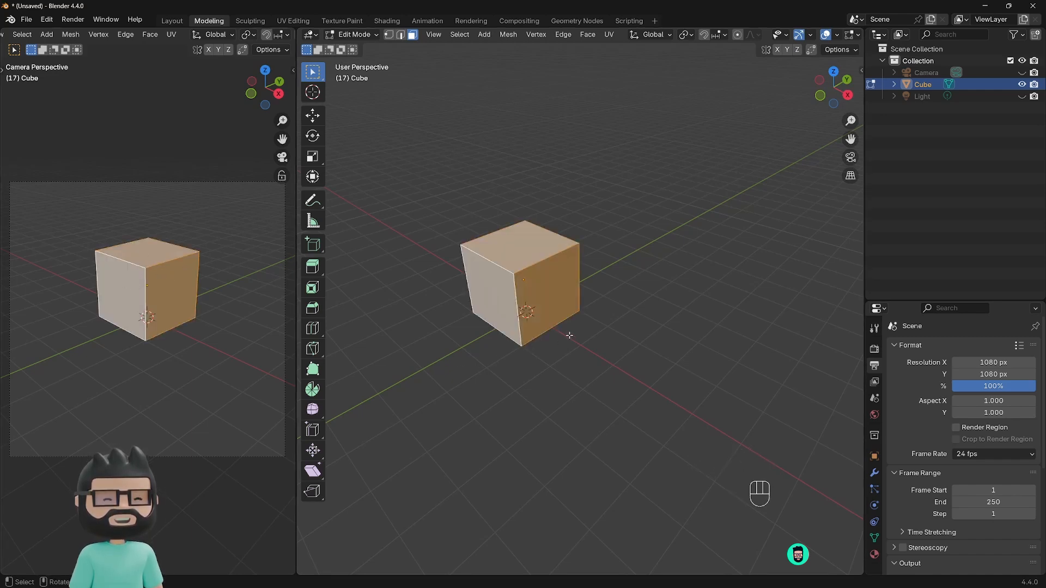
key("x")
left_click(546, 338)
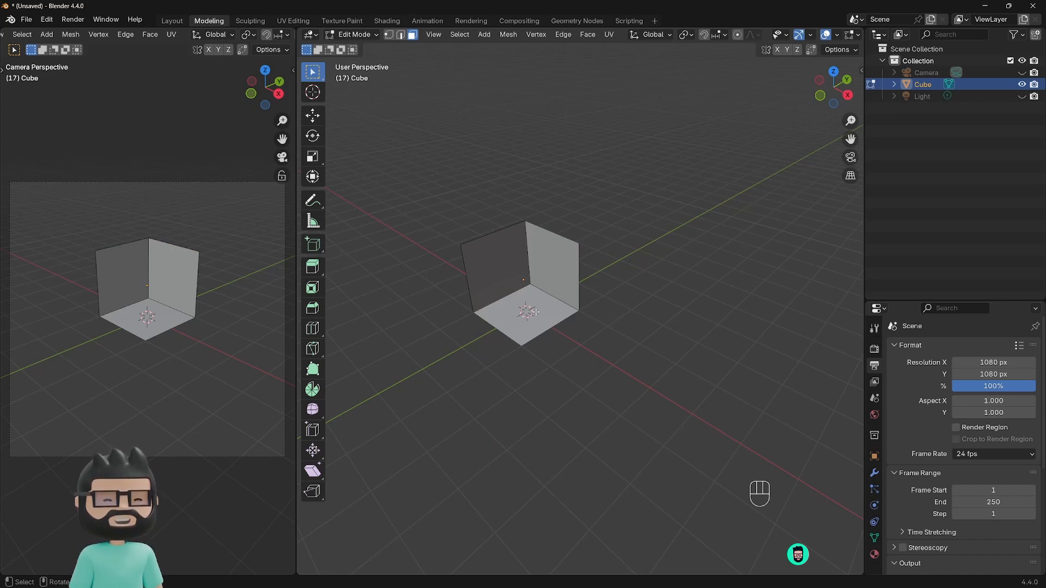
Step: Switch the larger viewport to orthographic projection and frame the open cube closely
key("KP_5")
middle_click_drag(566, 334, 555, 324)
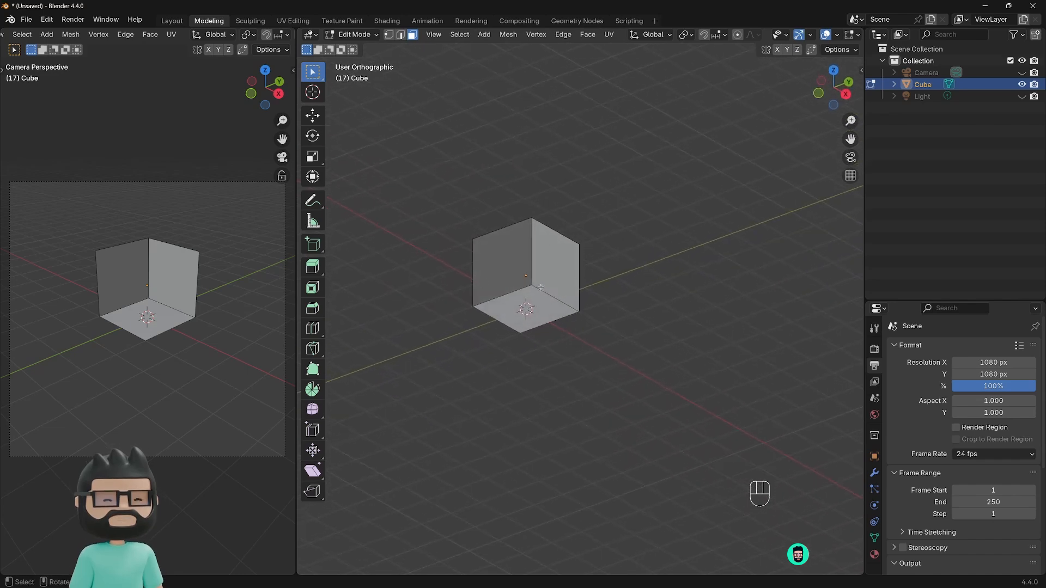
middle_click_drag(577, 274, 579, 311)
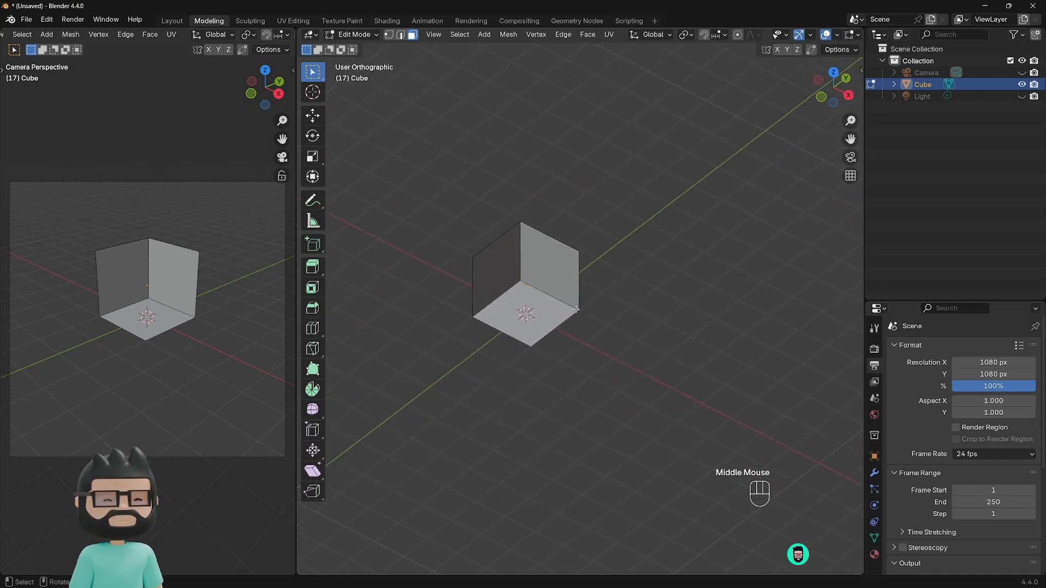
key("KP_5")
key("KP_5")
key("KP_5")
key("KP_5")
scroll(516, 311, "up", 3)
middle_click_drag(516, 310, 638, 357, "shift")
scroll(546, 339, "down", 2)
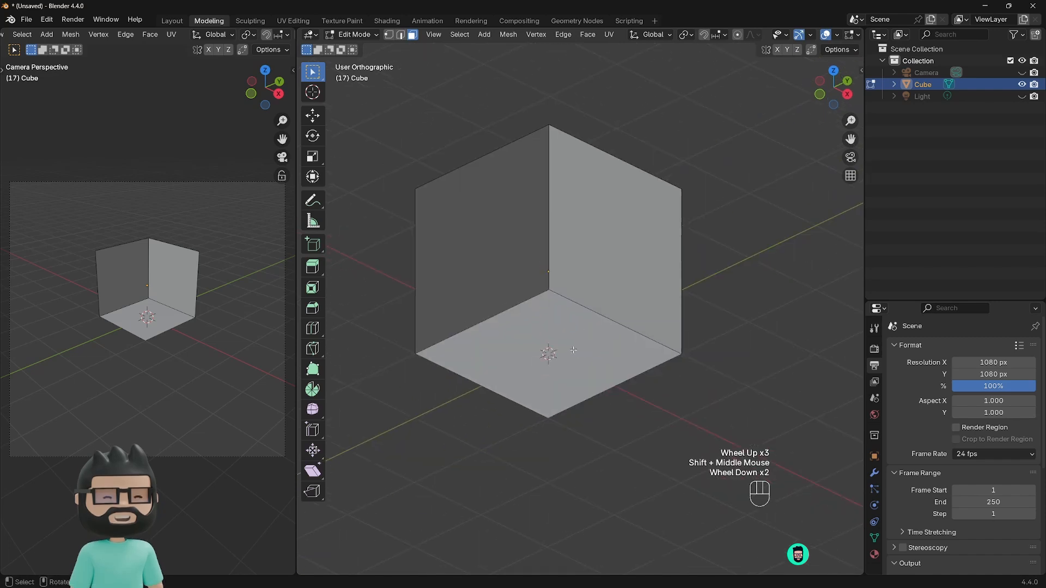
middle_click_drag(529, 336, 517, 338, "shift")
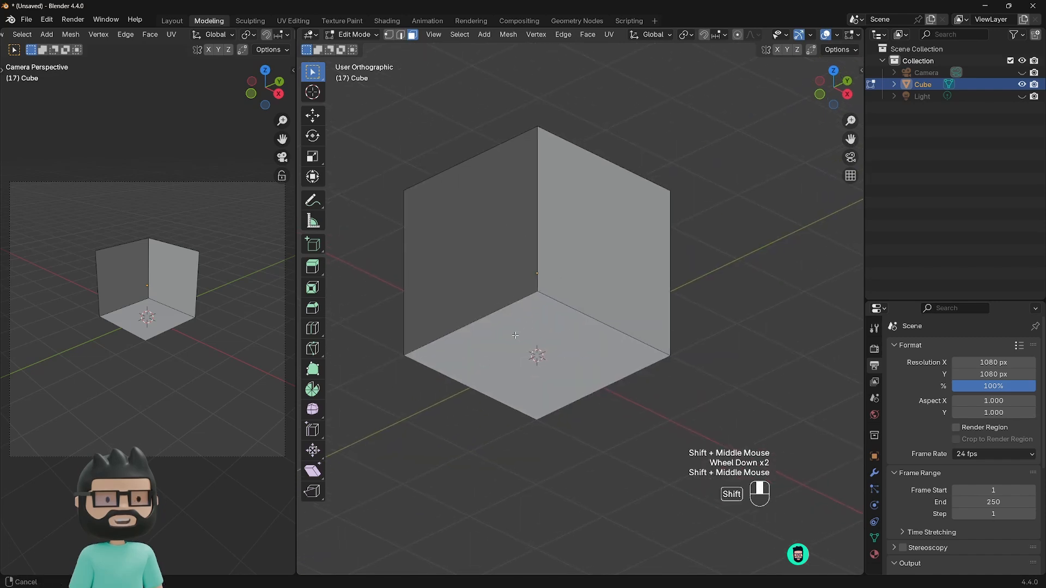
Step: Add a Solidify modifier to the open cube
left_click(874, 473)
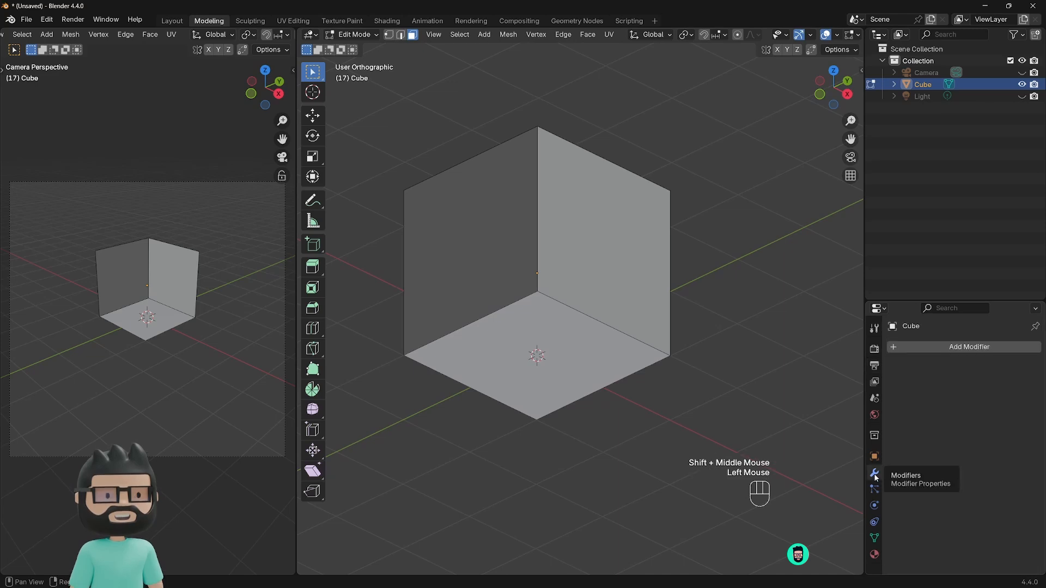
left_click(915, 348)
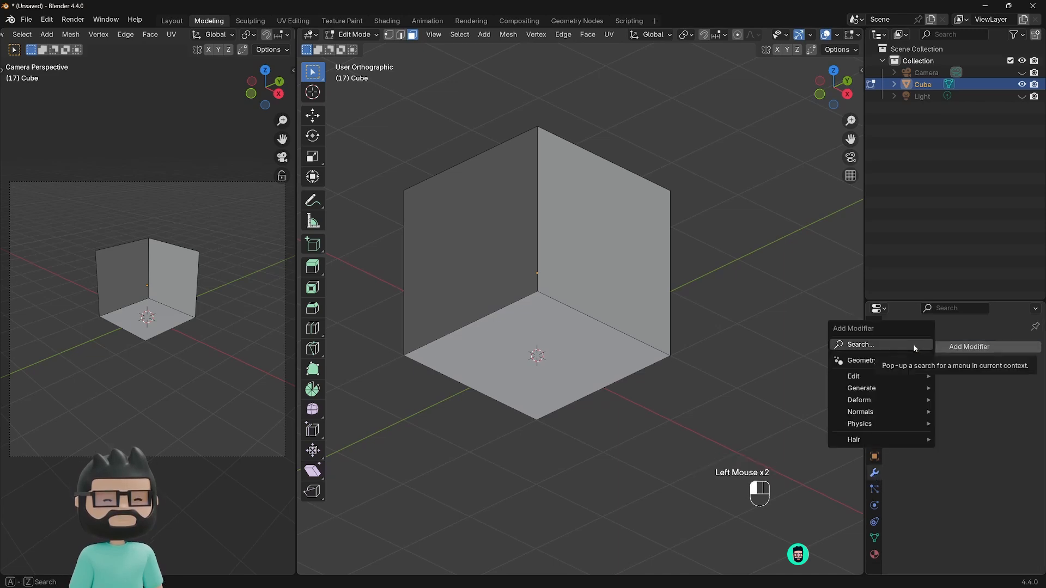
left_click(753, 309)
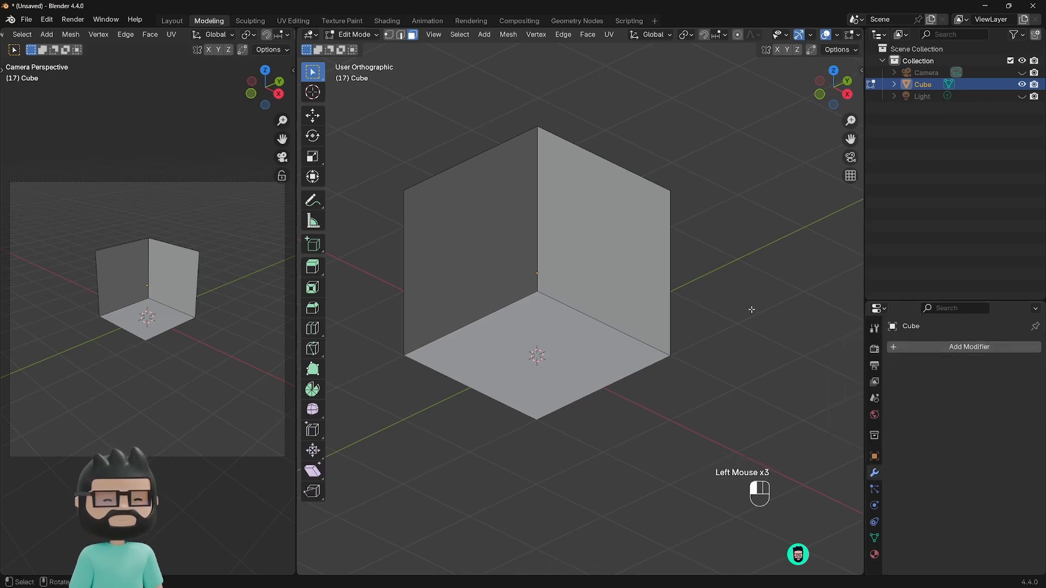
left_click(907, 345)
middle_click_drag(693, 271, 650, 266)
middle_click_drag(616, 229, 662, 295)
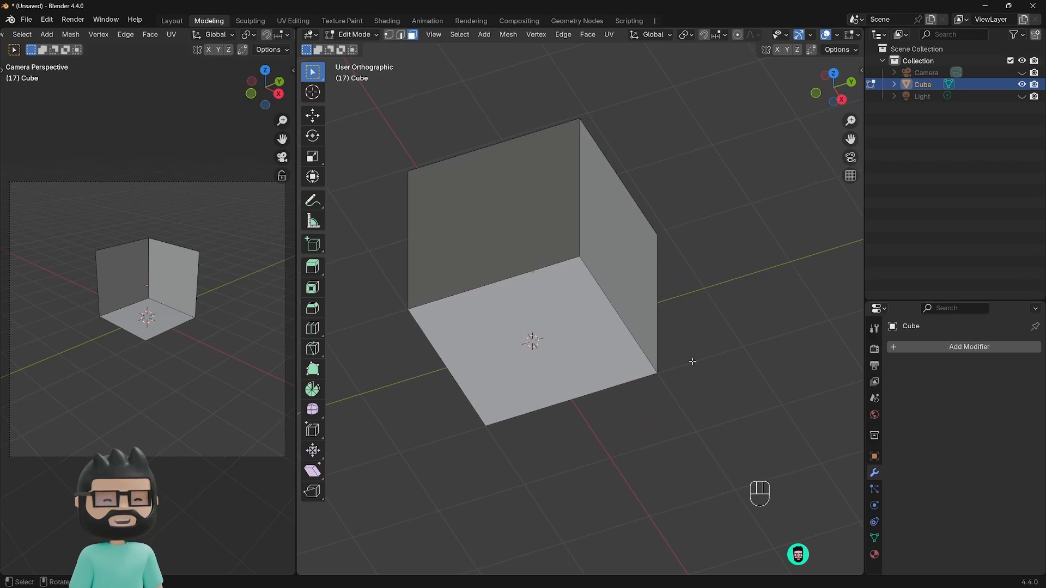
left_click(898, 347)
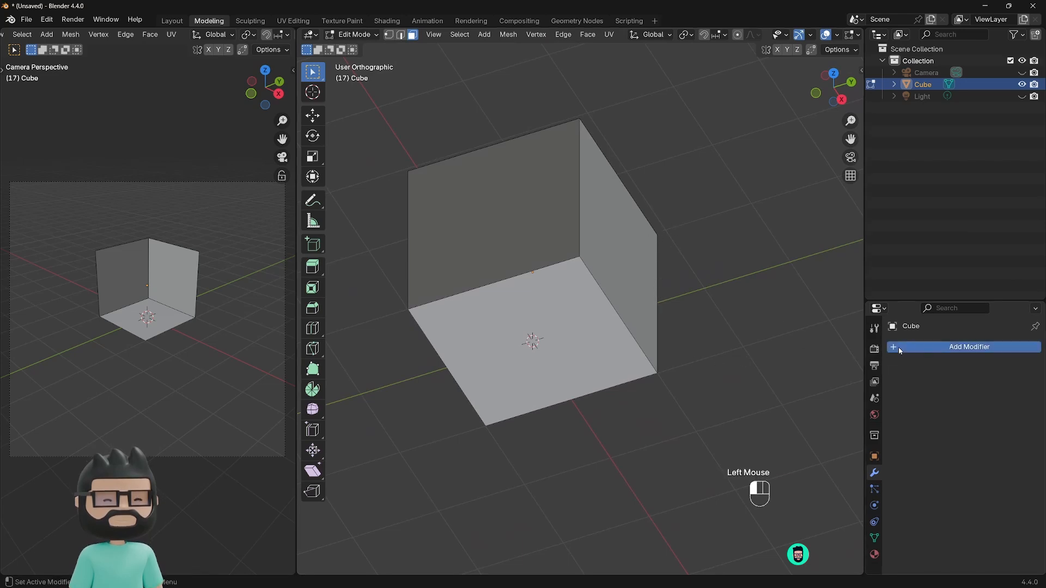
mouse_move(894, 390)
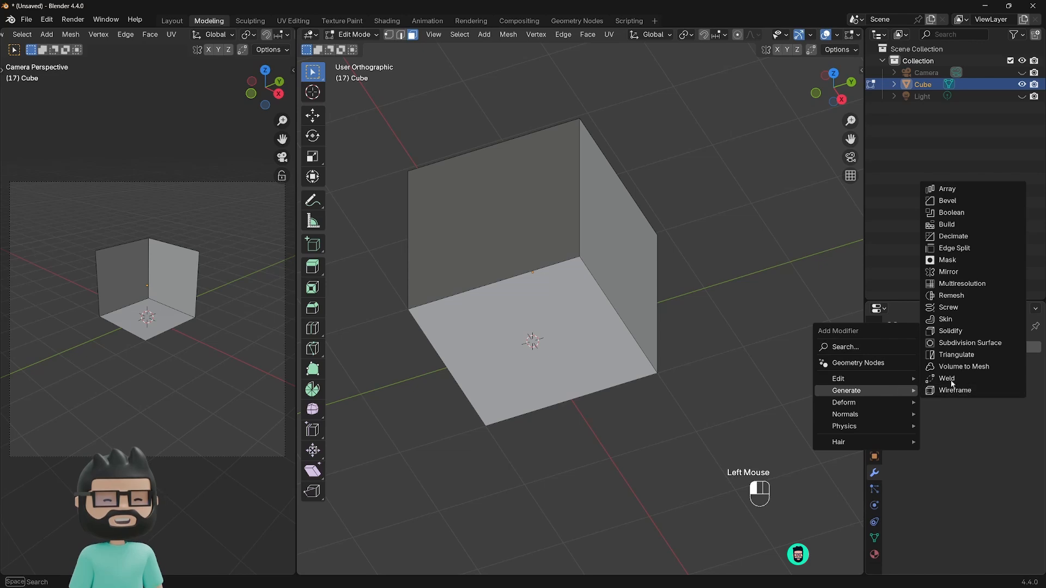
left_click(947, 330)
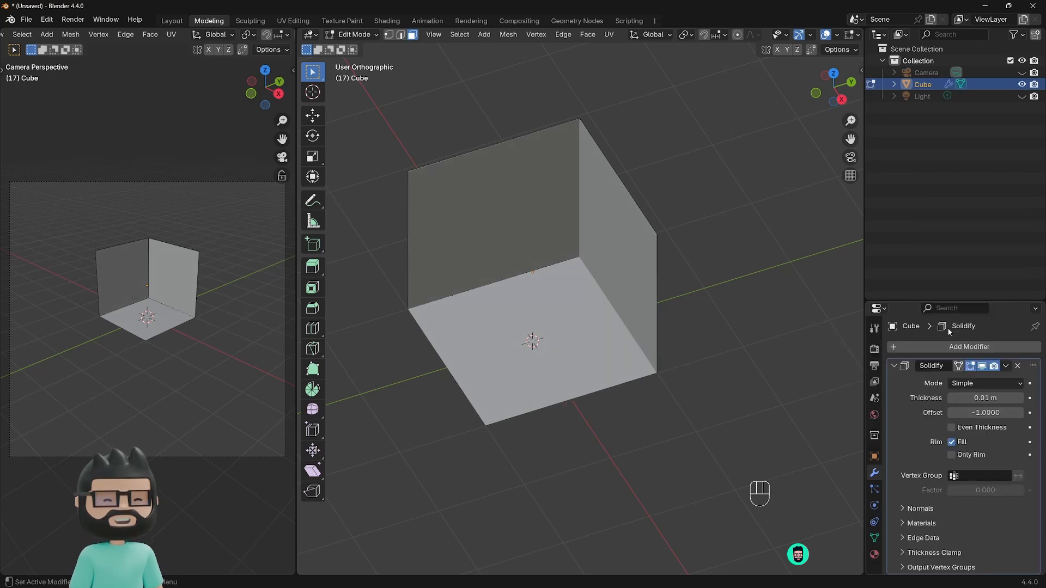
Step: Search the modifier list for "sol" and browse the Generate modifiers without adding another one
left_click(913, 347)
mouse_move(912, 348)
type("s")
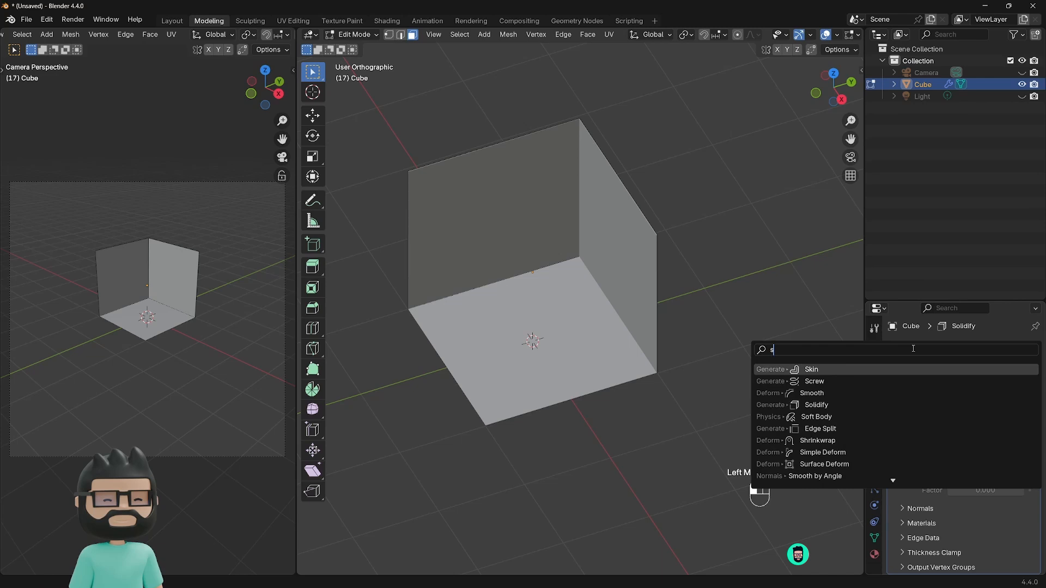
type("ol")
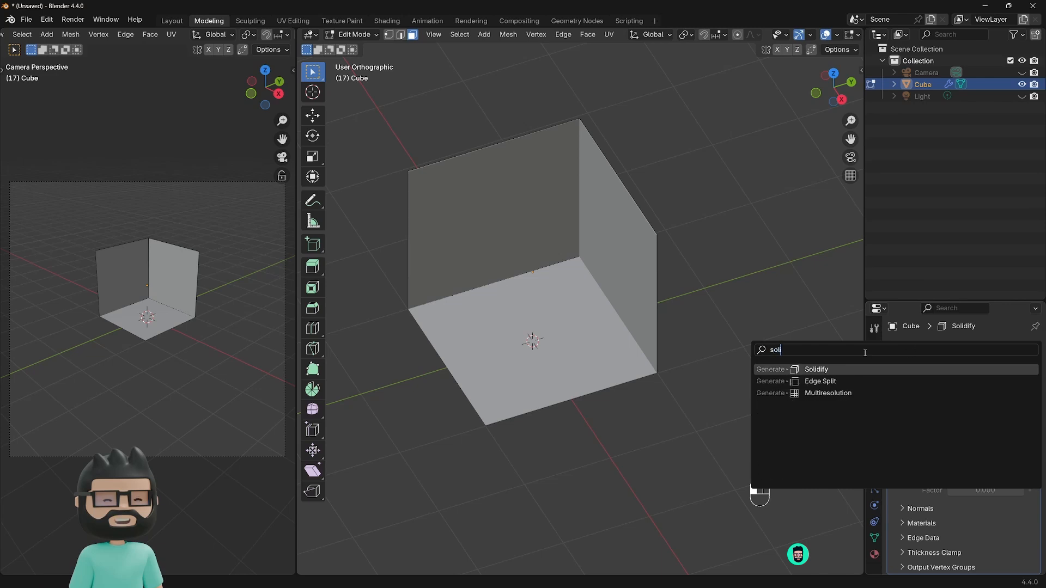
left_click(826, 369)
left_click(938, 351)
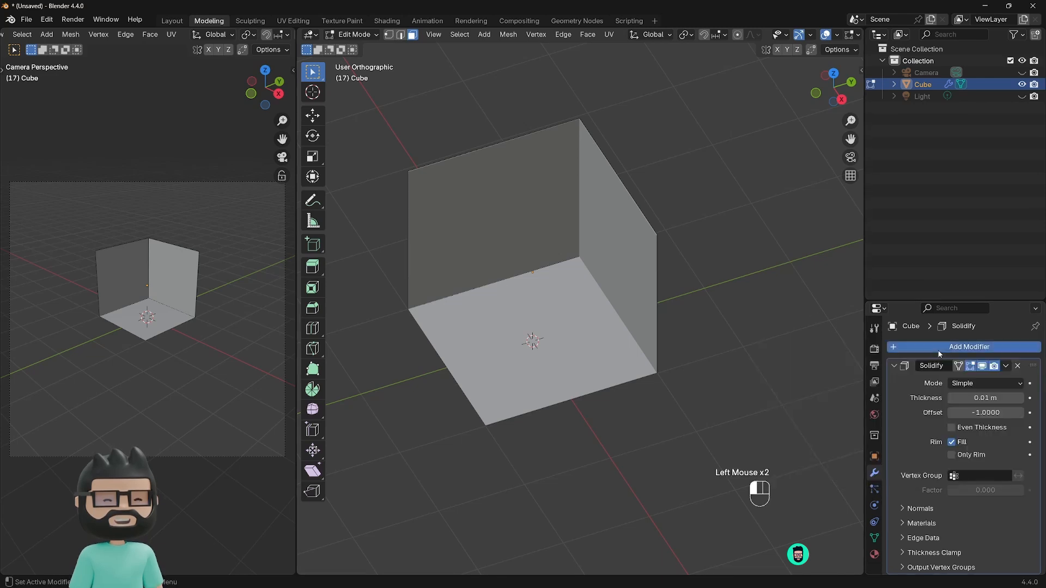
mouse_move(891, 351)
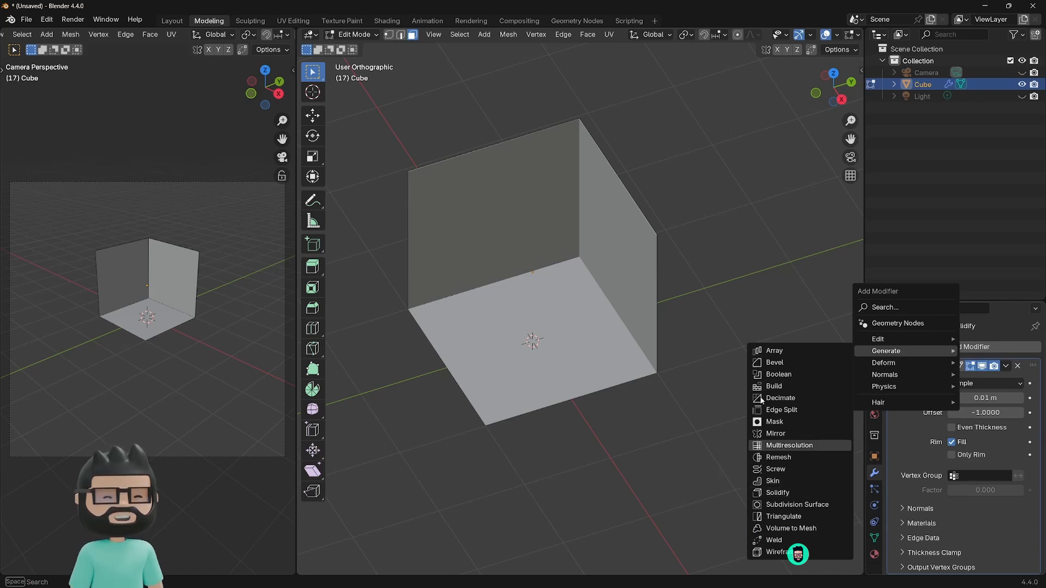
left_click(769, 287)
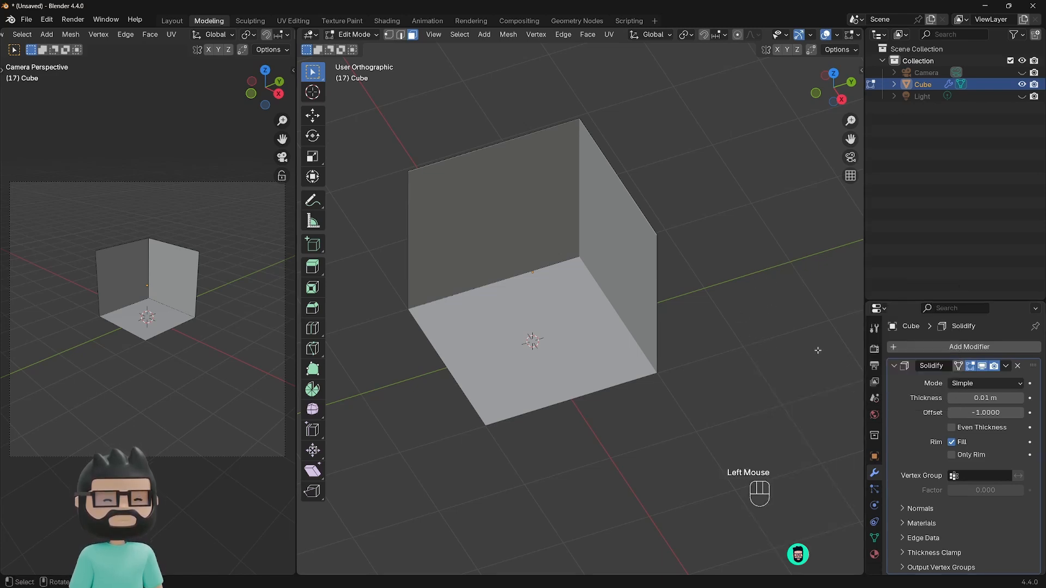
Step: Set the Solidify thickness to about 0.266 m and its offset to 1 so the walls thicken outward
scroll(672, 245, "up", 2)
scroll(687, 212, "down", 2)
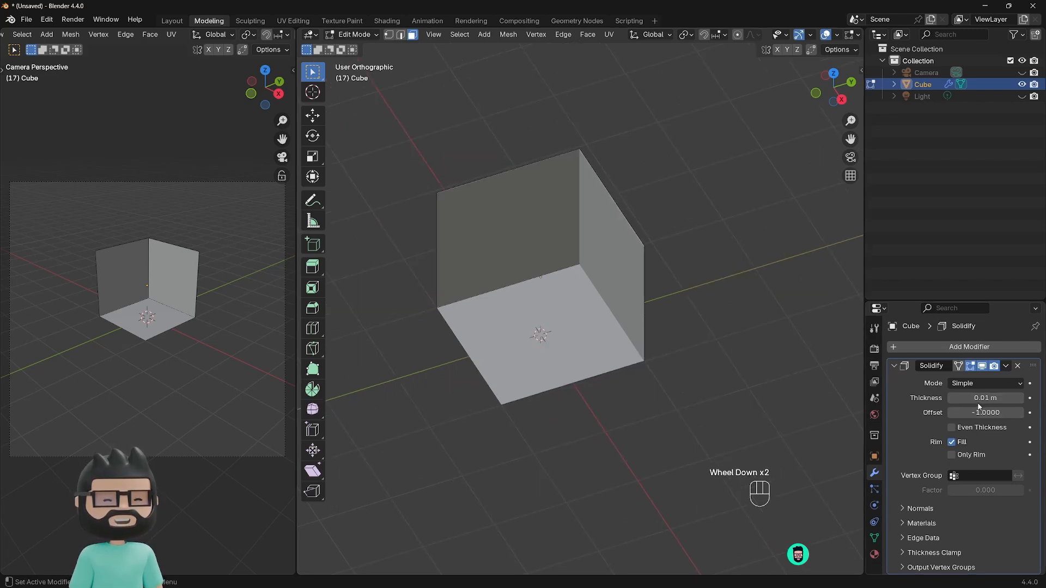
left_click_drag(979, 398, 1041, 398, "shift")
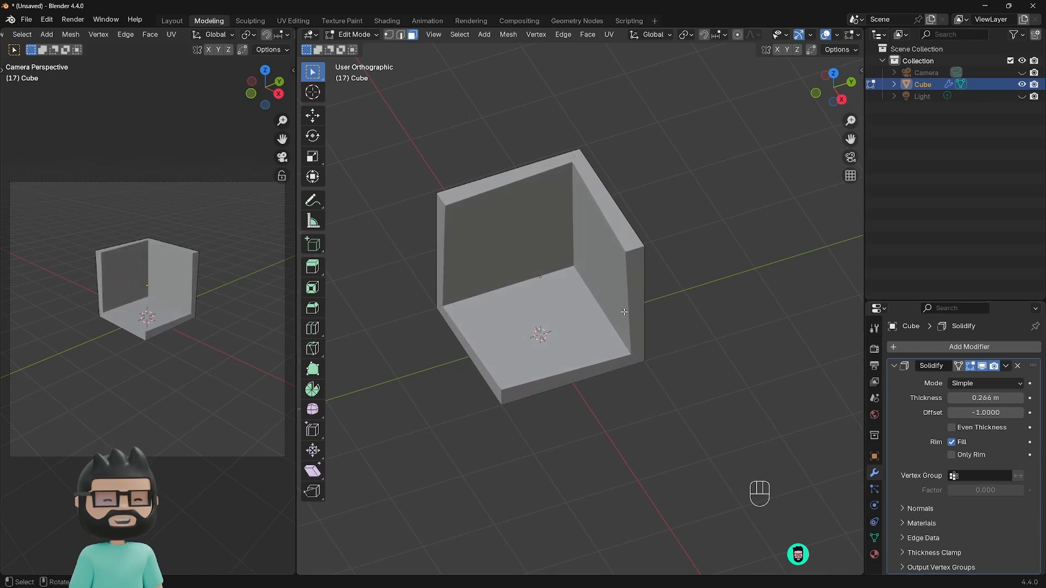
left_click_drag(975, 412, 997, 412)
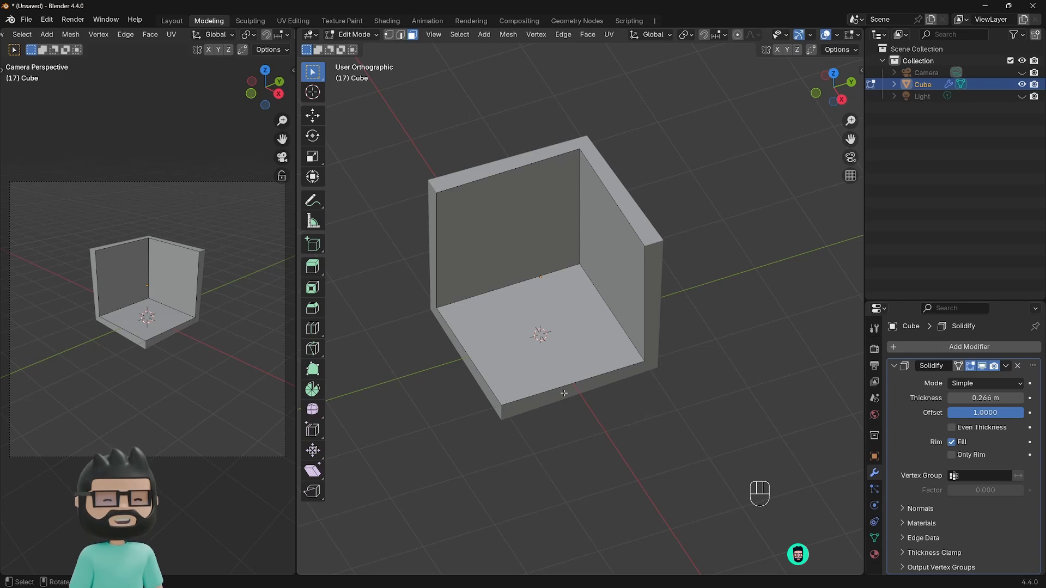
Step: In the right orthographic view, annotate the uneven wall thickness at the room's two lower corners
key("KP_3")
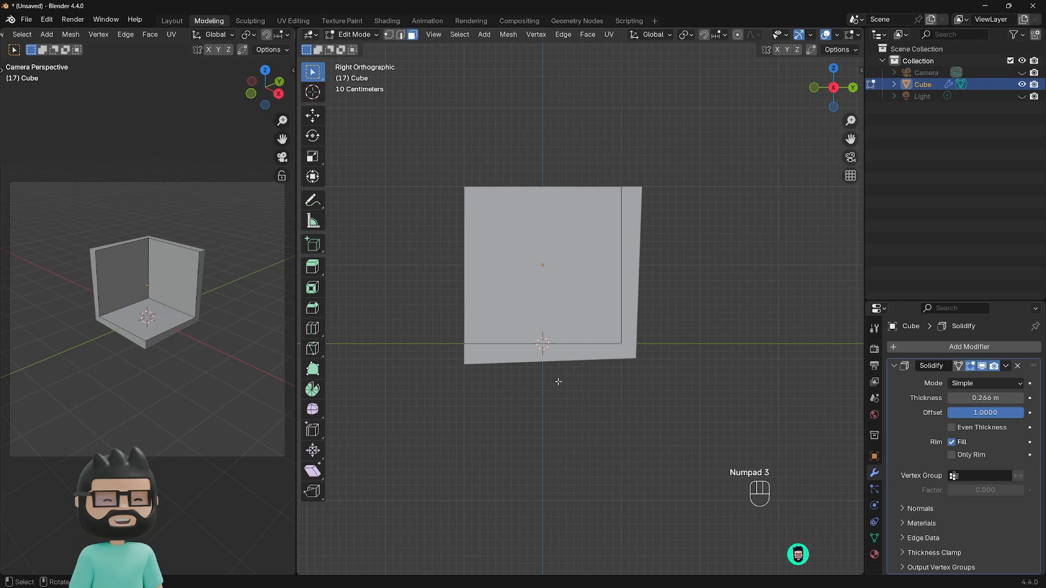
scroll(558, 382, "up", 2)
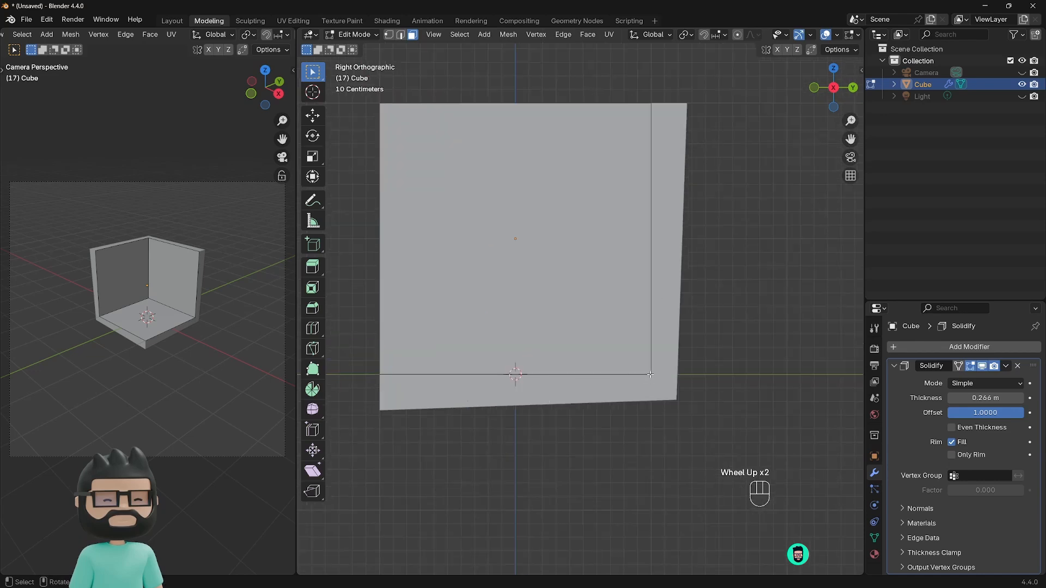
left_click_drag(651, 374, 683, 405)
key("shift+space")
left_click(684, 405)
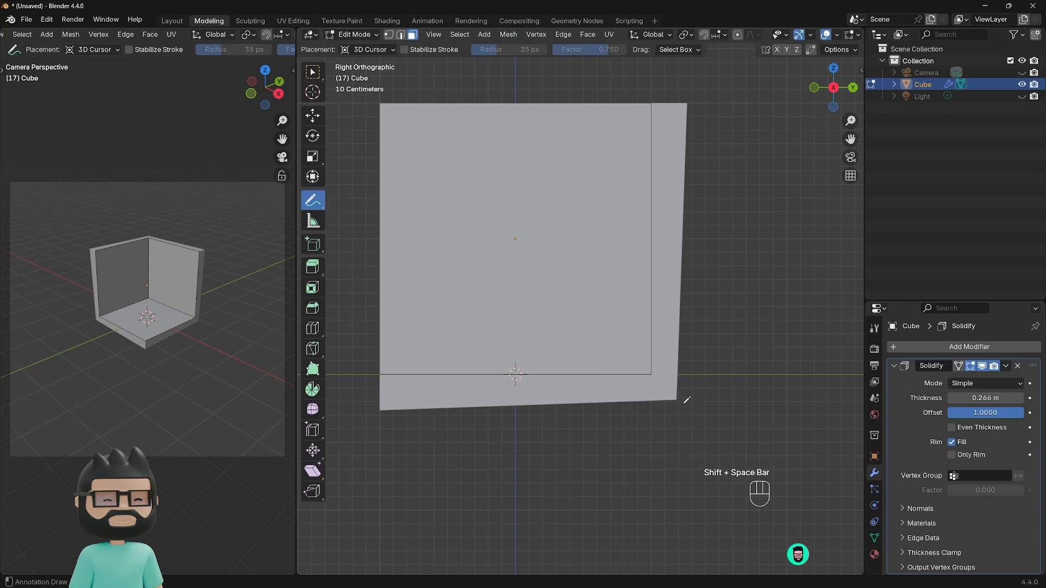
left_click_drag(654, 375, 678, 393)
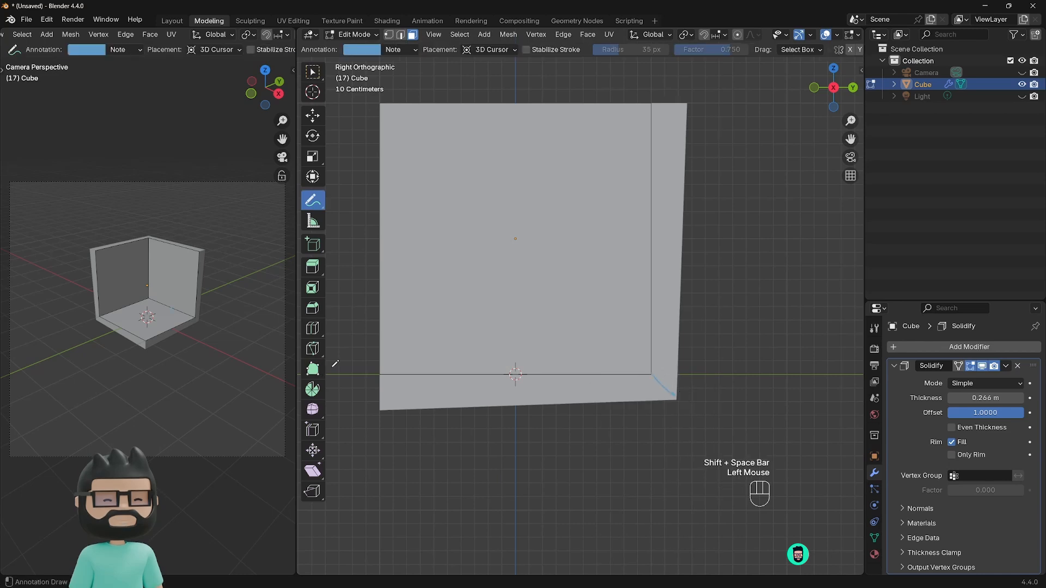
mouse_move(373, 378)
left_mouse_down()
mouse_move(379, 410)
mouse_move(373, 377)
left_mouse_up()
left_click_drag(653, 375, 674, 399)
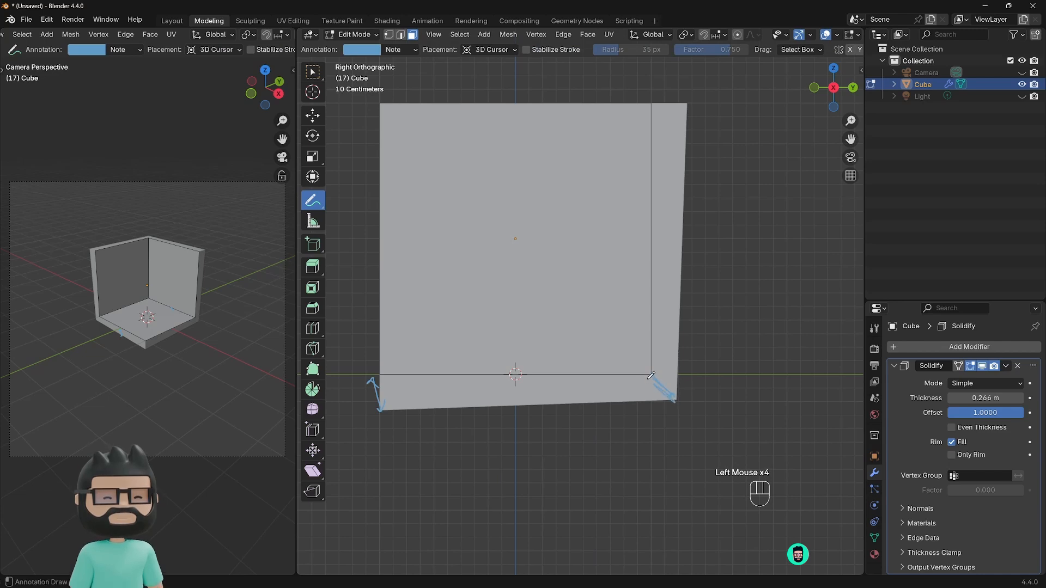
Step: Erase the annotation strokes at the room's lower corners and return to the Select Box tool
left_click(318, 206)
mouse_move(318, 206)
left_mouse_down()
mouse_move(346, 217)
mouse_move(379, 277)
left_mouse_up()
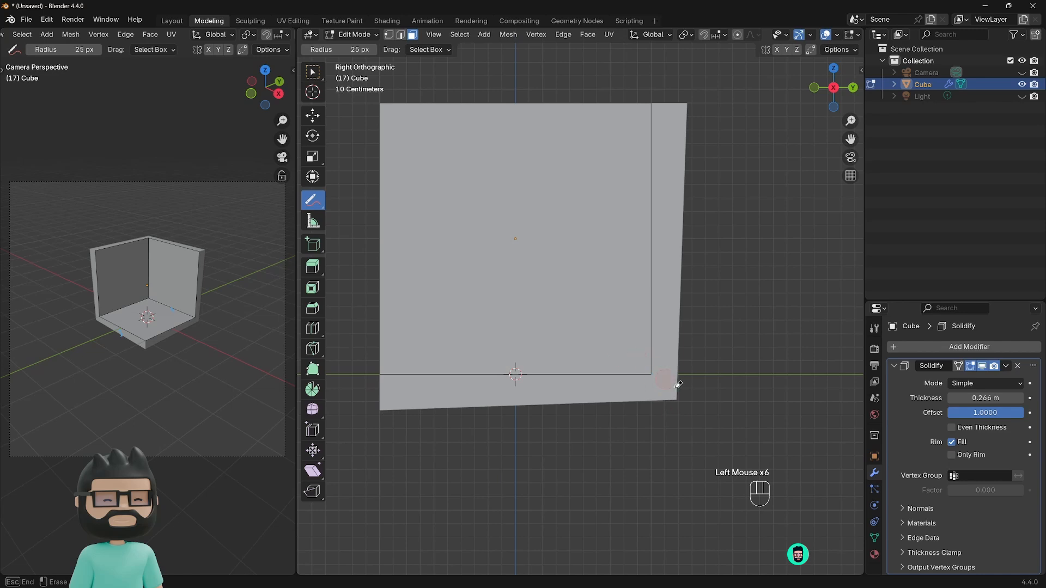
left_click(312, 72)
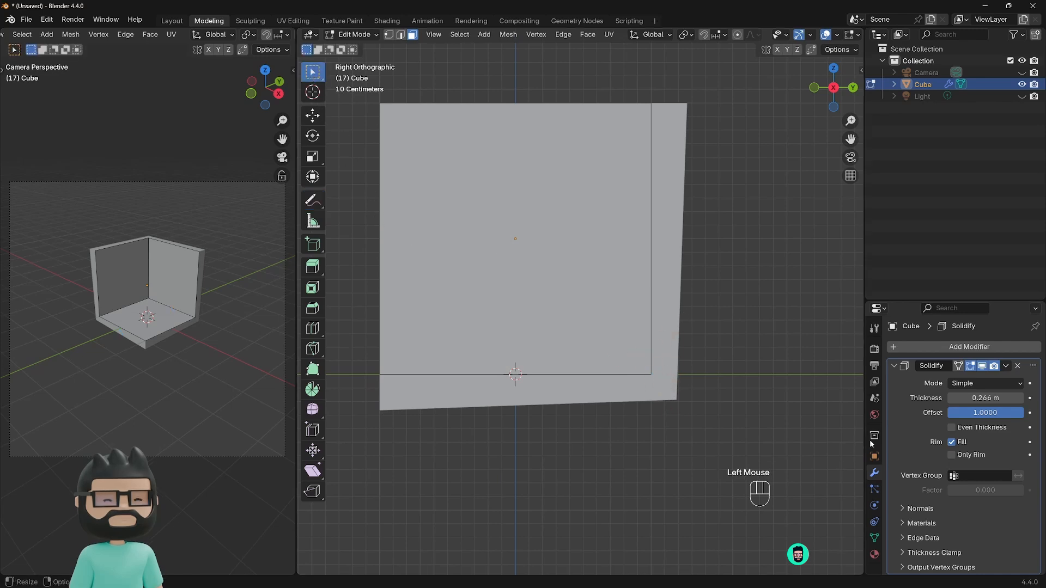
Step: Enable Even Thickness on the Solidify modifier and set its thickness to 0.2 m
left_click(951, 428)
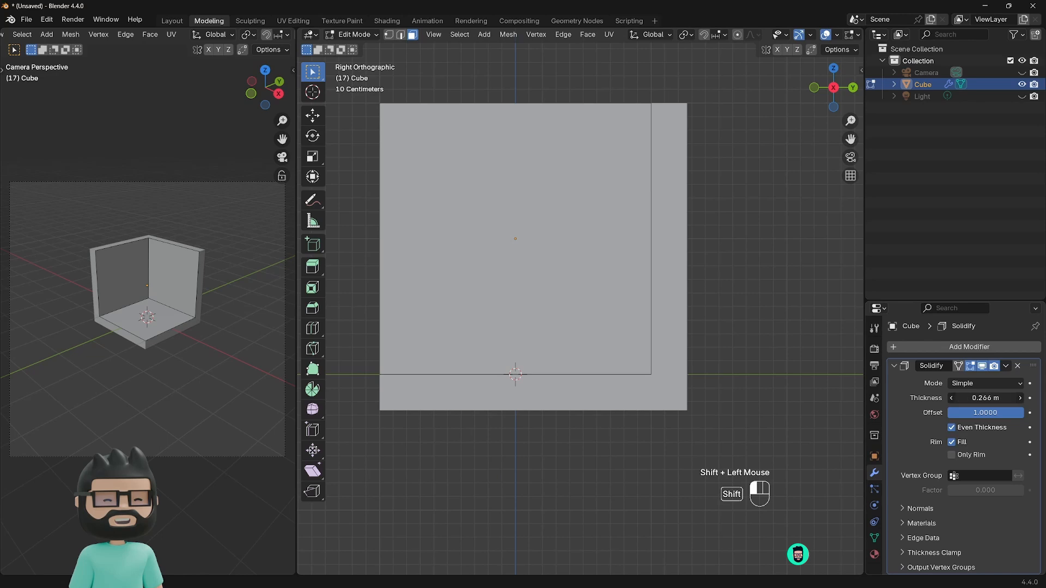
left_click_drag(985, 398, 962, 398, "shift")
left_click(985, 398)
key("Return")
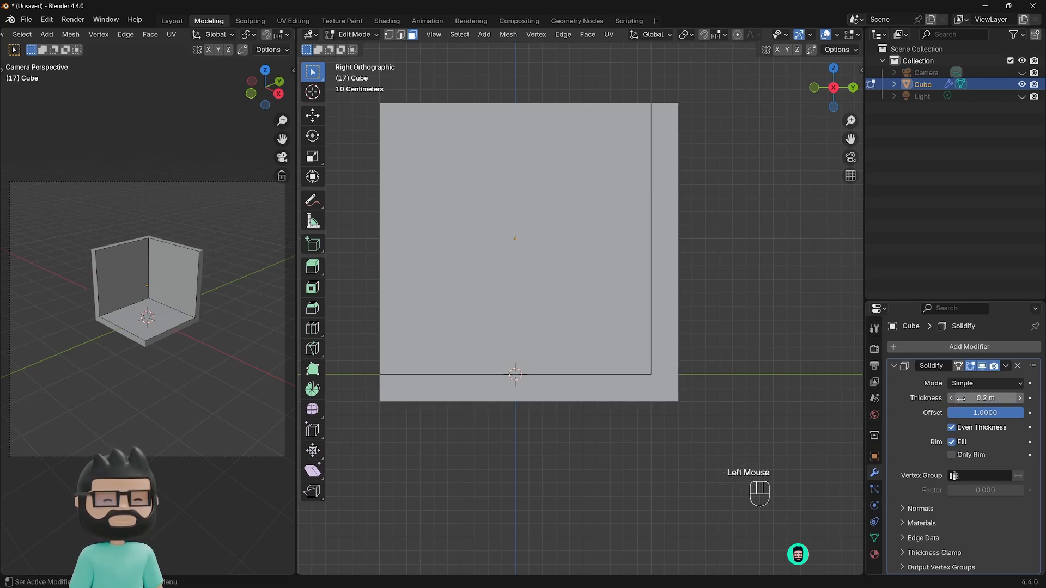
Step: Return to Object Mode and add a mesh plane on the room's floor
middle_click_drag(616, 341, 480, 350)
scroll(690, 367, "down", 2)
scroll(689, 367, "down", 2)
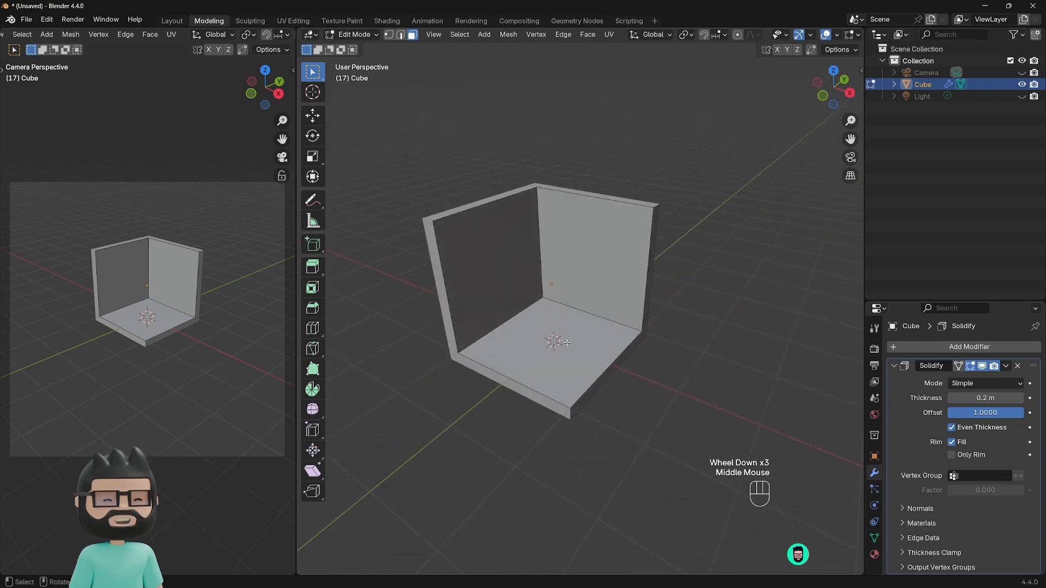
key("Tab")
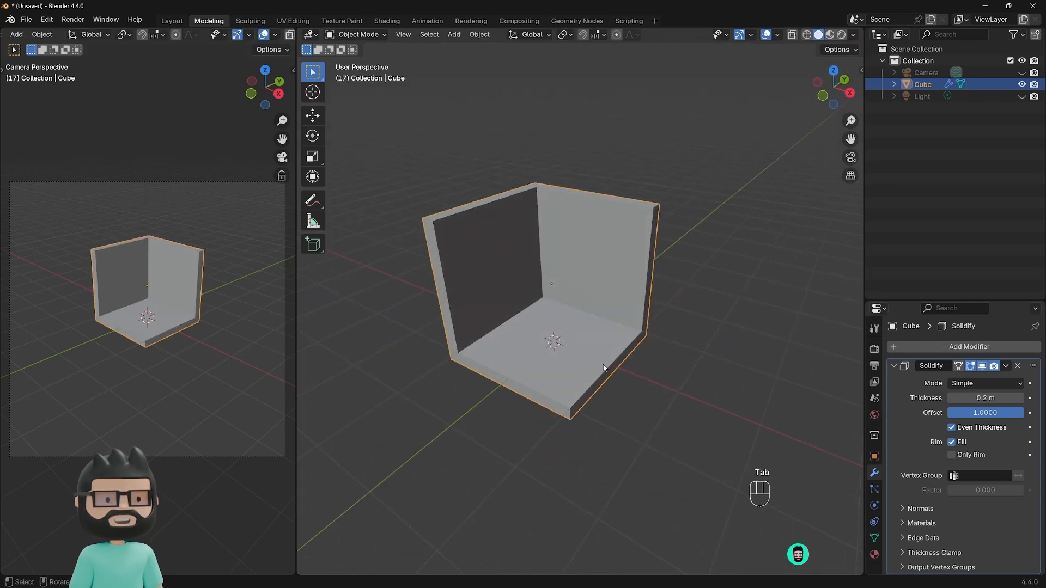
middle_click_drag(603, 368, 541, 354)
scroll(563, 380, "up", 3)
scroll(541, 355, "down", 1)
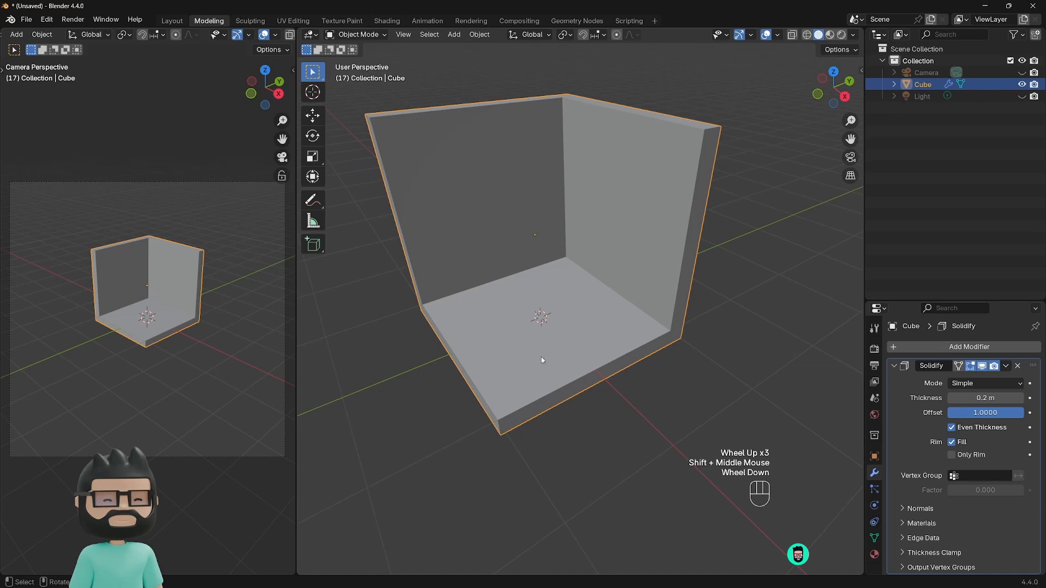
key("shift+a")
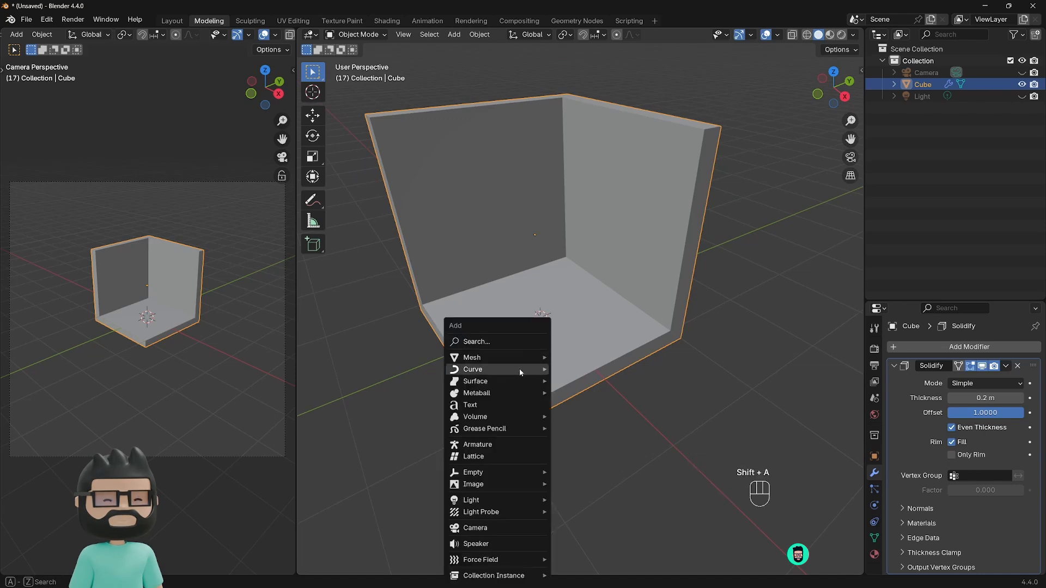
mouse_move(527, 357)
left_click(580, 357)
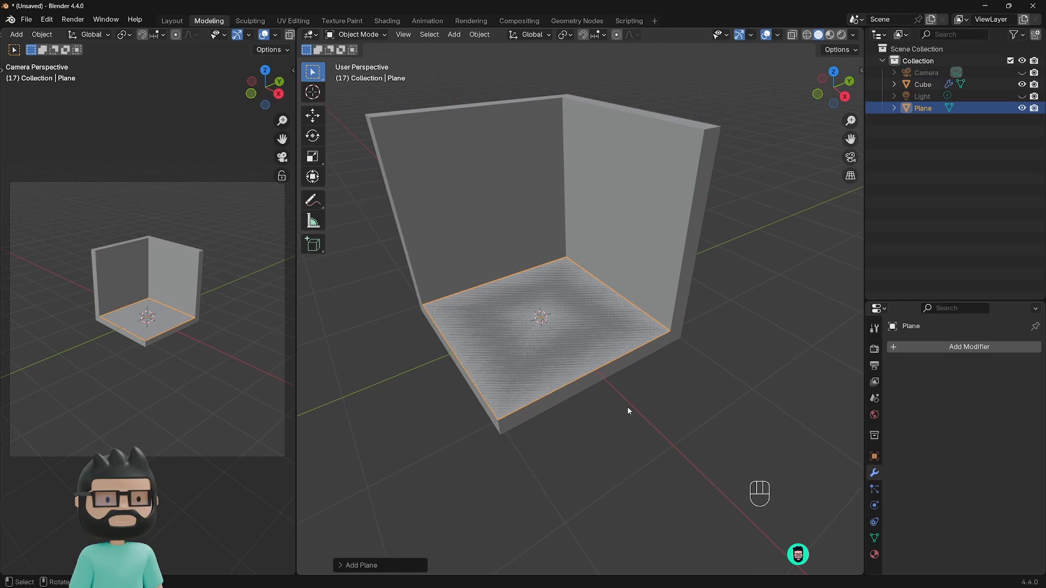
Step: Enter Edit Mode on the plane and scale it down to roughly half its size
key("Tab")
key("s")
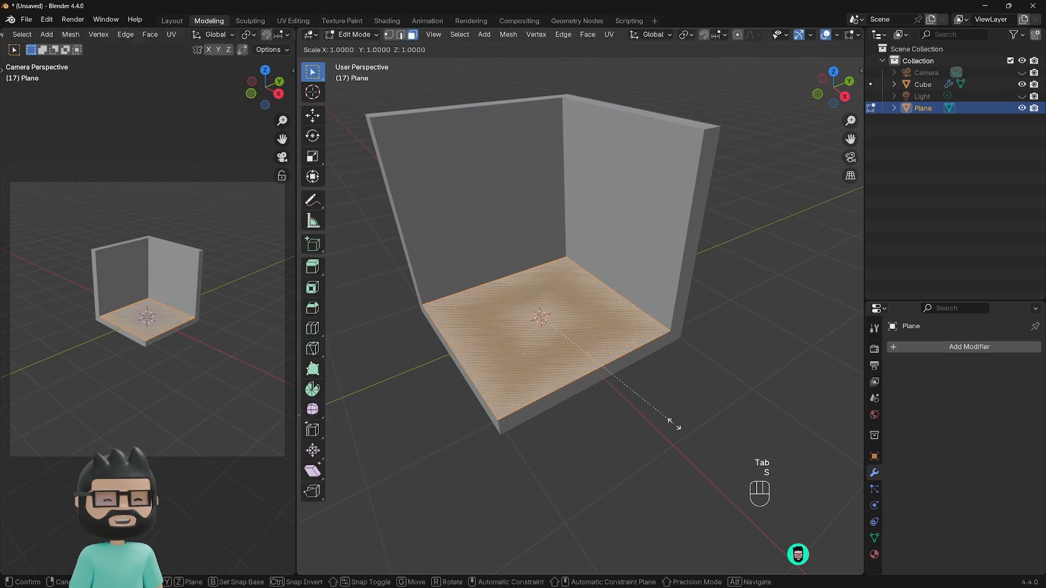
left_click(594, 372)
Step: Extrude the plane's face upward about 0.017 m to form a thin slab, and return to Object Mode
scroll(523, 322, "up", 2)
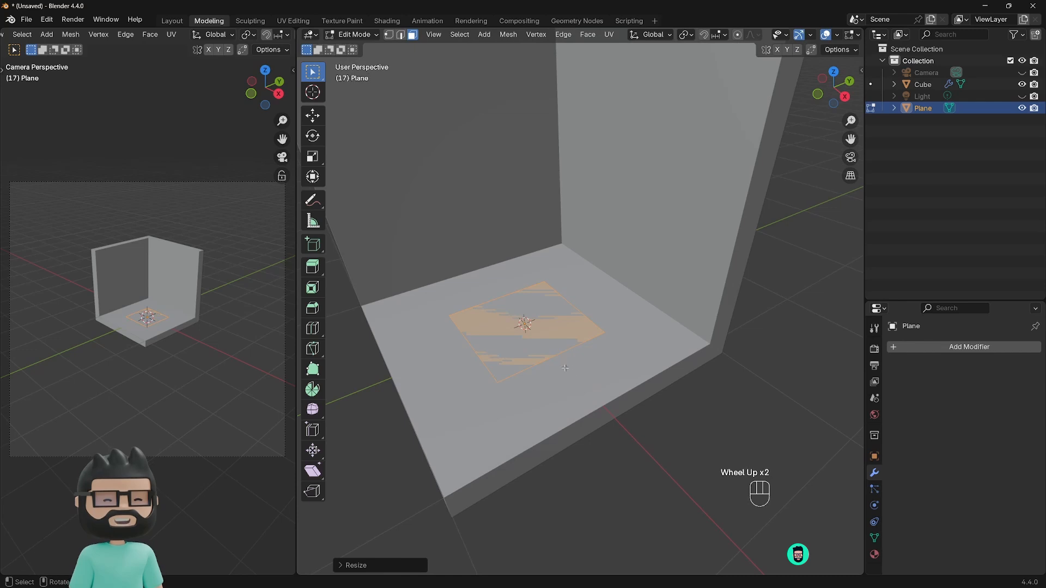
middle_click_drag(557, 371, 529, 360)
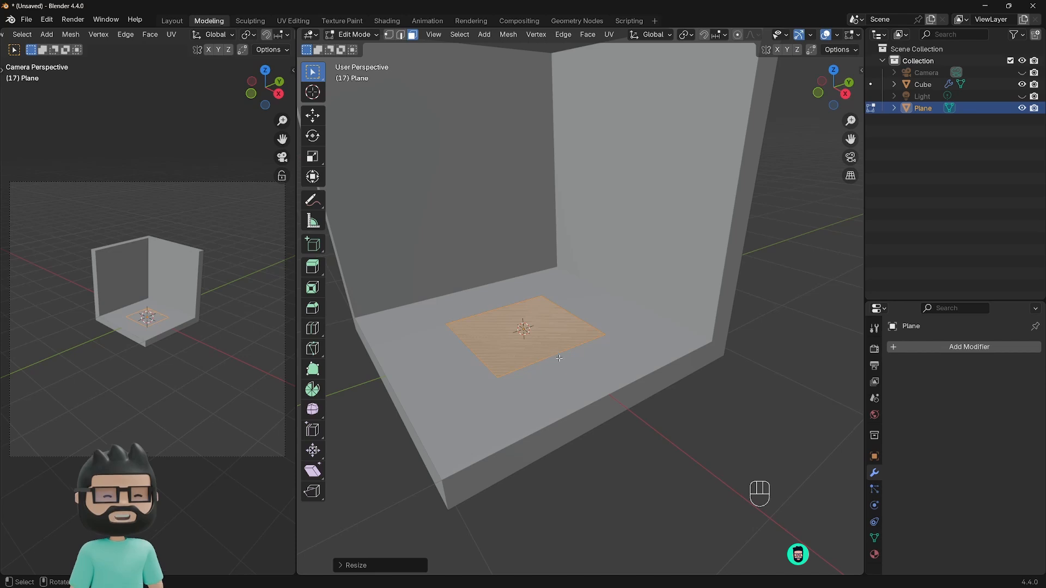
key("e")
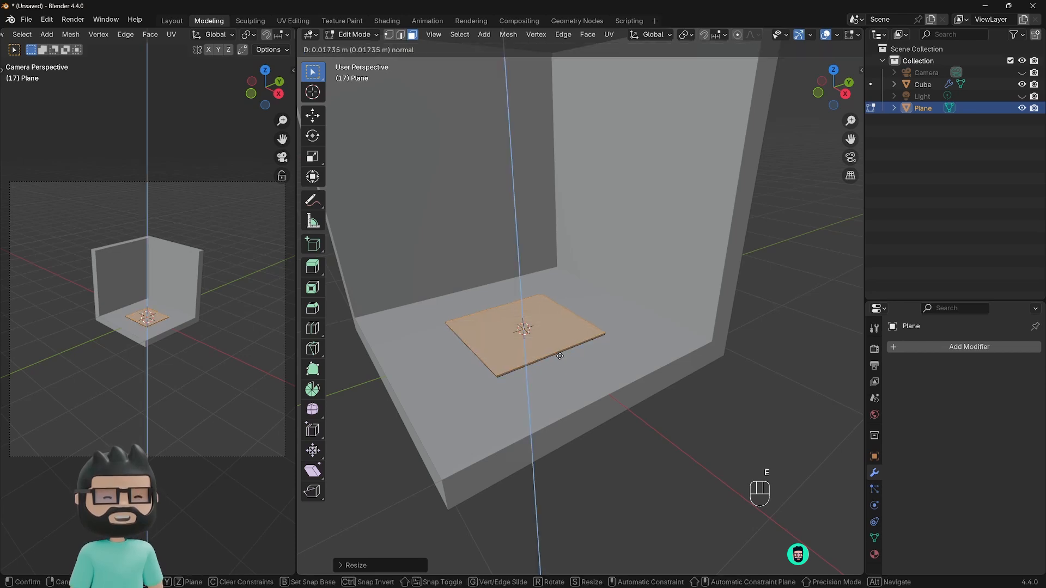
left_click(560, 357)
key("Tab")
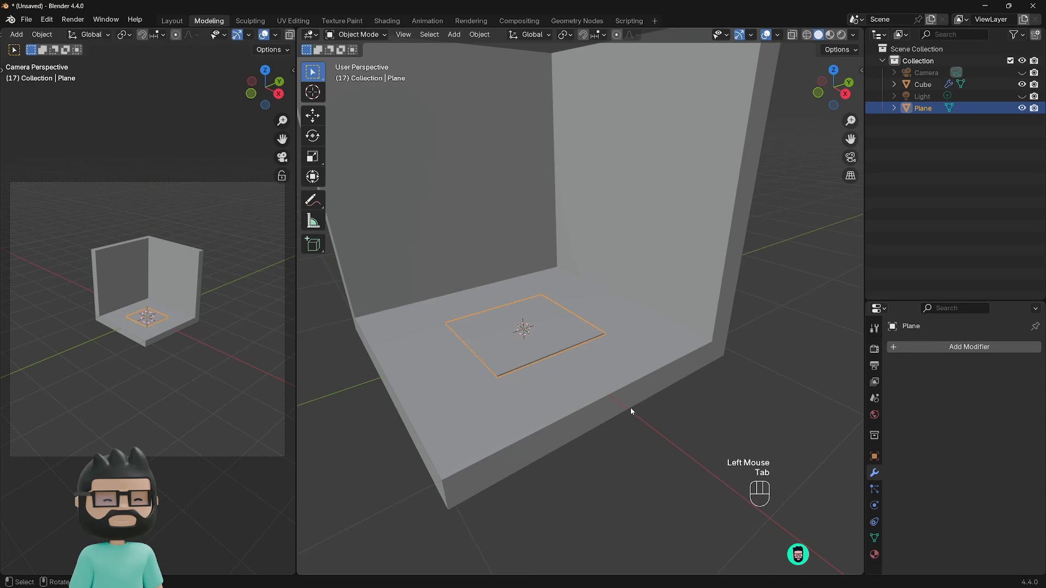
middle_click_drag(595, 354, 509, 367)
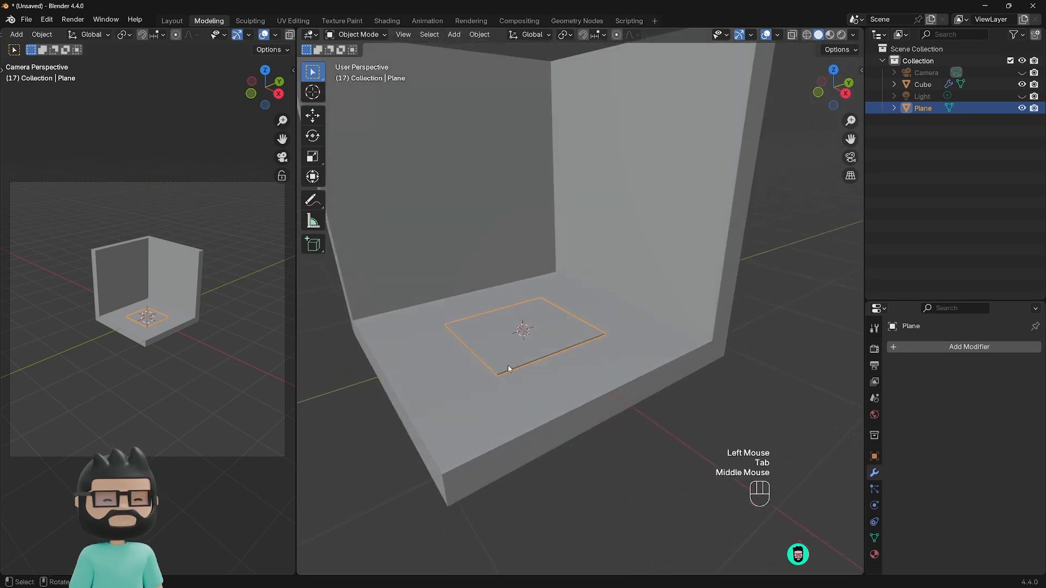
Step: Undo the slab extrusion so the plane is flat again, and return to Object Mode
scroll(507, 365, "up", 2)
scroll(462, 427, "down", 2)
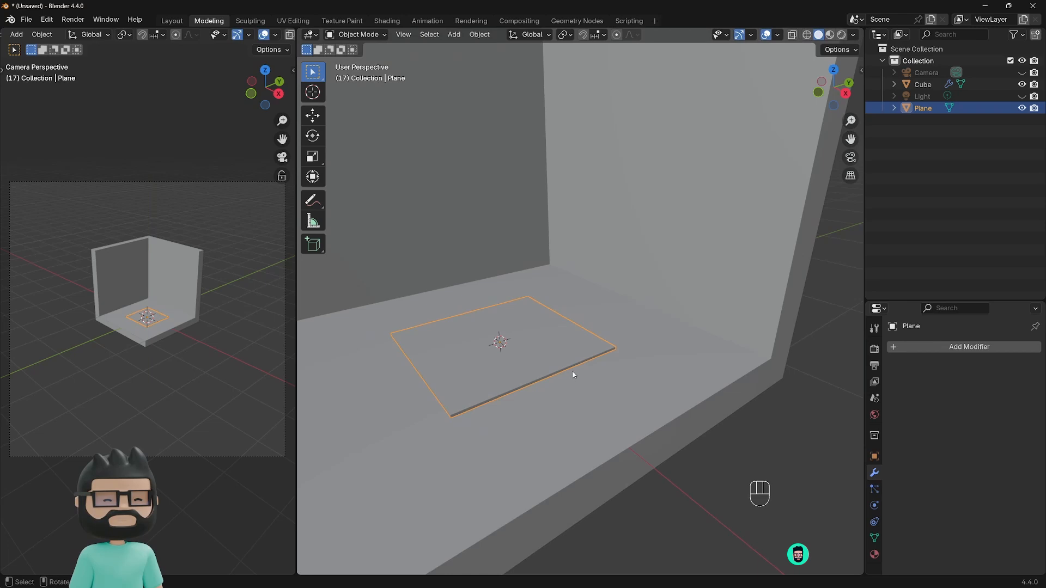
key("ctrl+z")
key("ctrl+z")
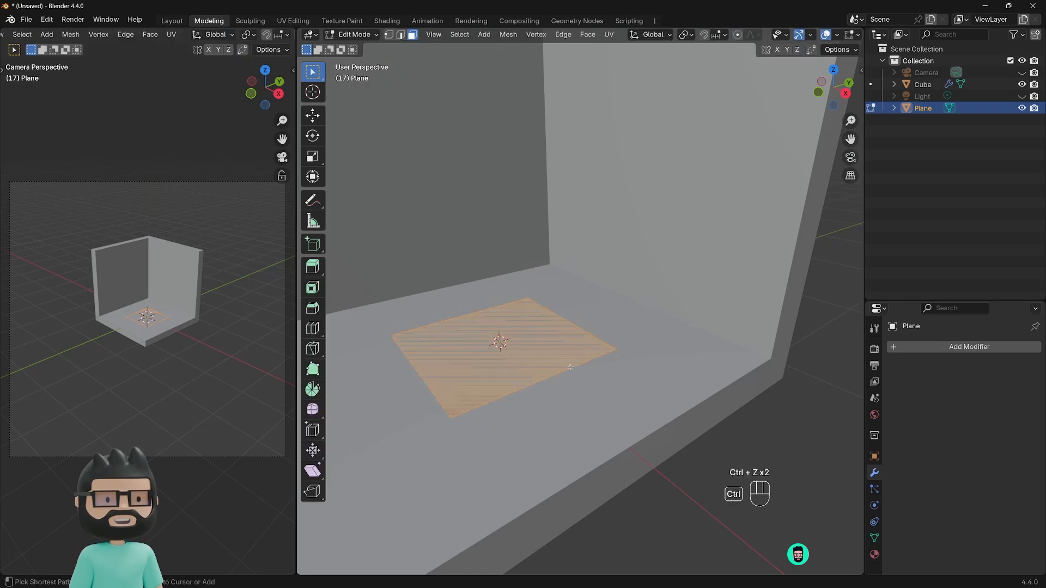
key("Tab")
middle_click_drag(571, 367, 478, 401)
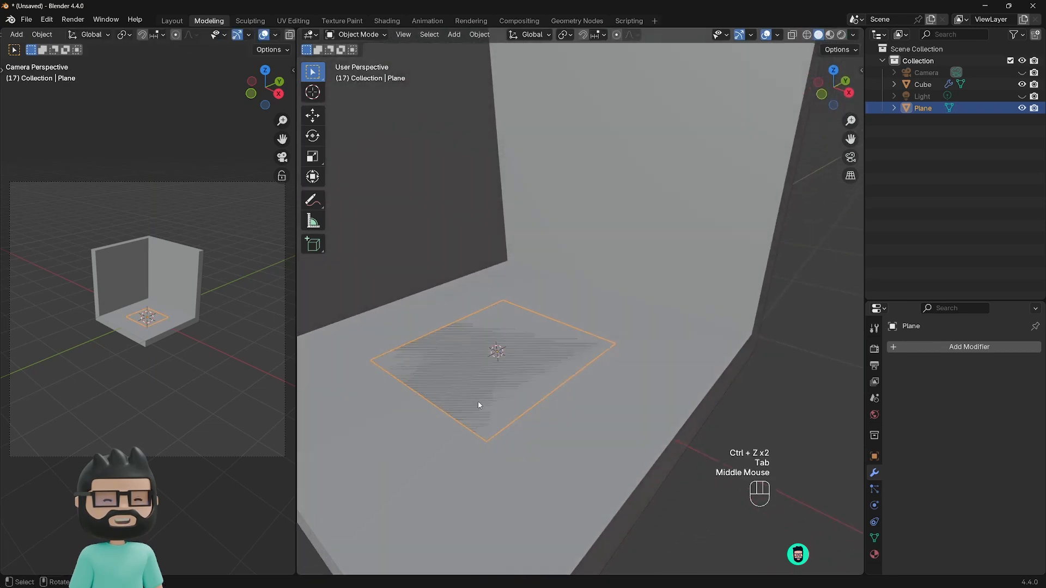
middle_click_drag(515, 362, 544, 378)
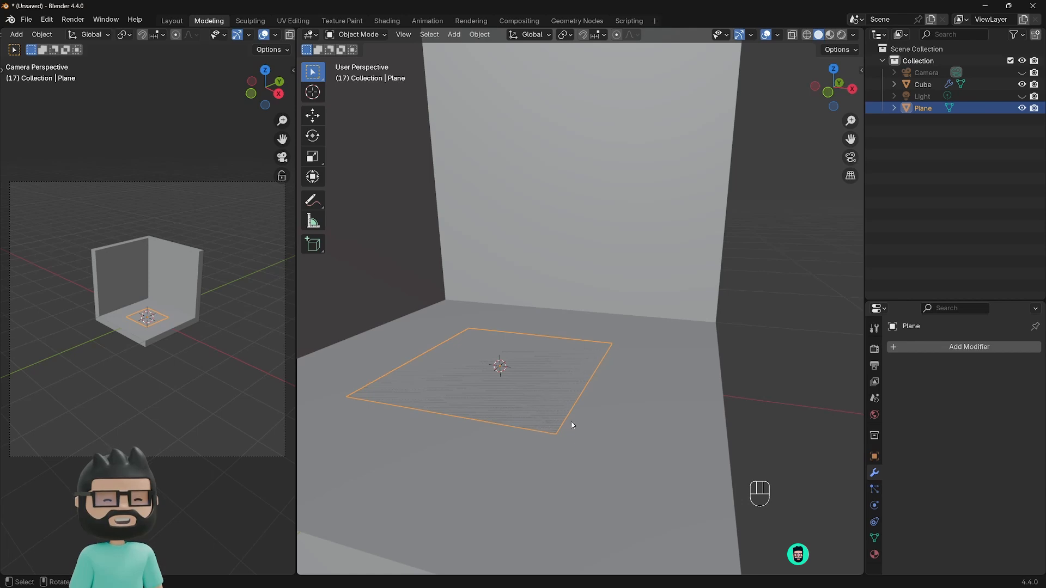
middle_click_drag(571, 422, 581, 431)
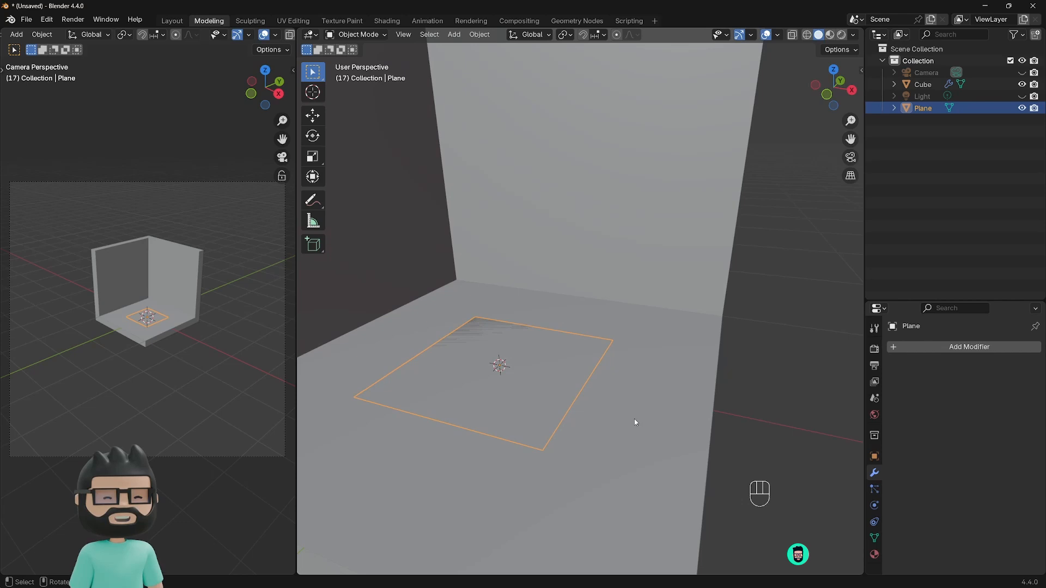
key("g")
key("z")
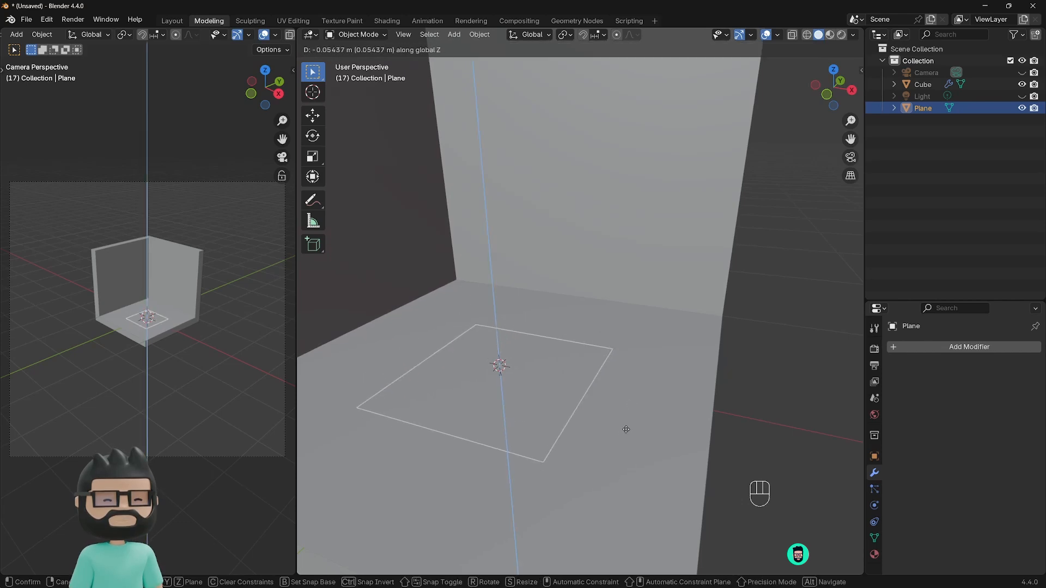
right_click(625, 430)
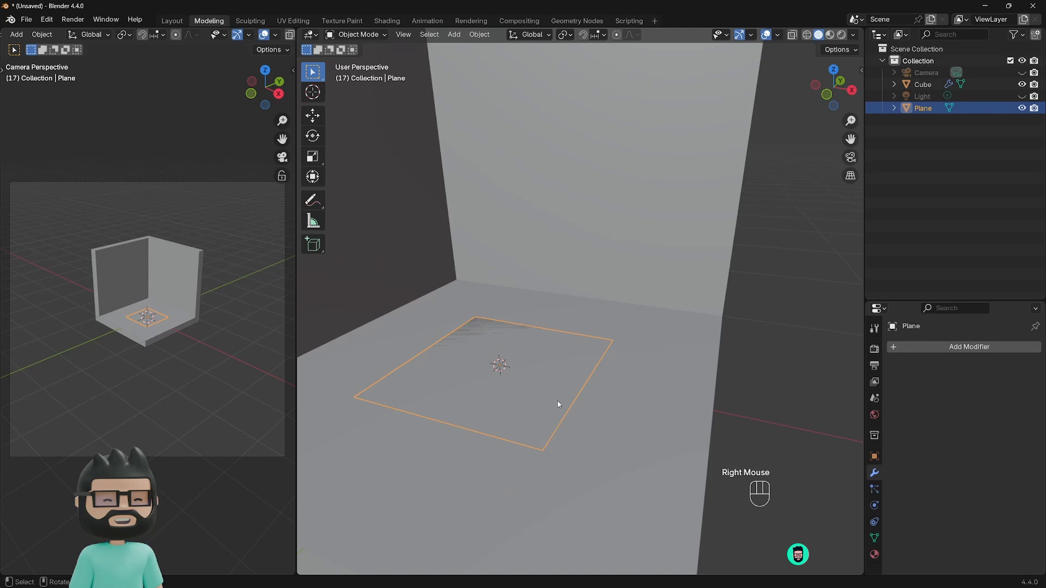
Step: Extrude the plane's face slightly upward in Edit Mode to form a very thin slab, and return to Object Mode
key("Tab")
left_click(643, 406)
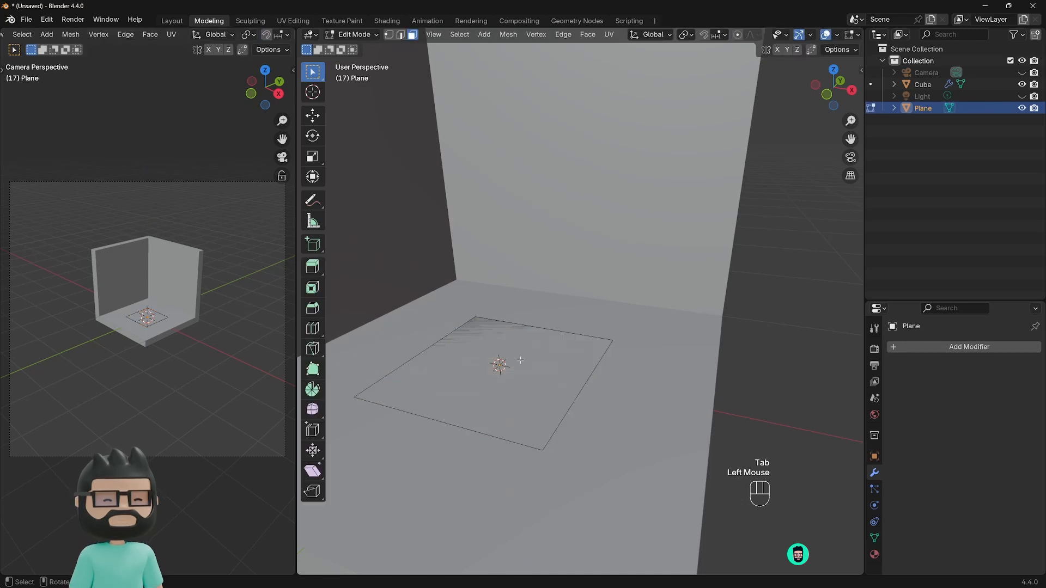
left_click(488, 357)
key("e")
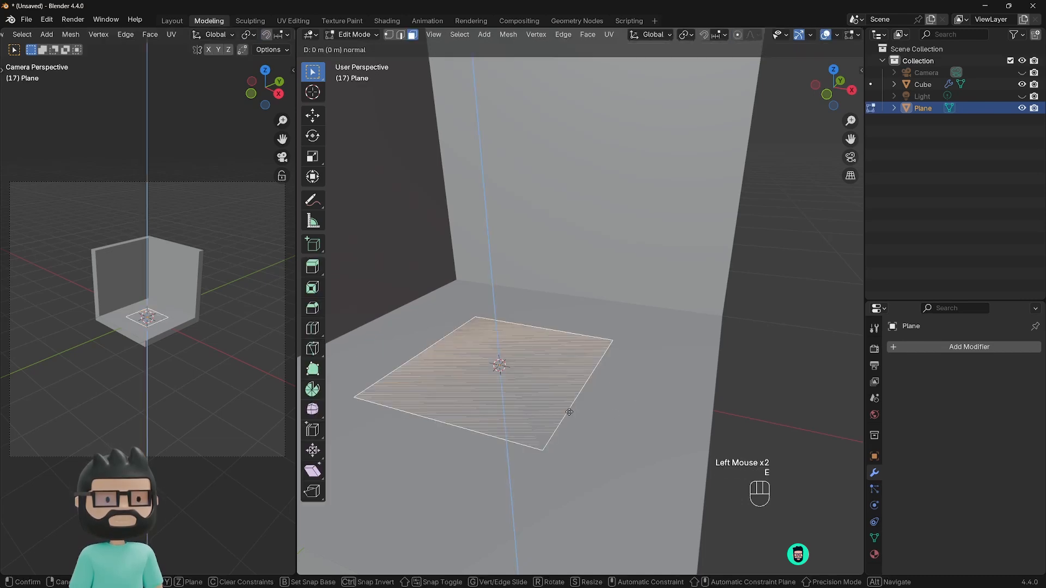
left_click(569, 412)
key("Tab")
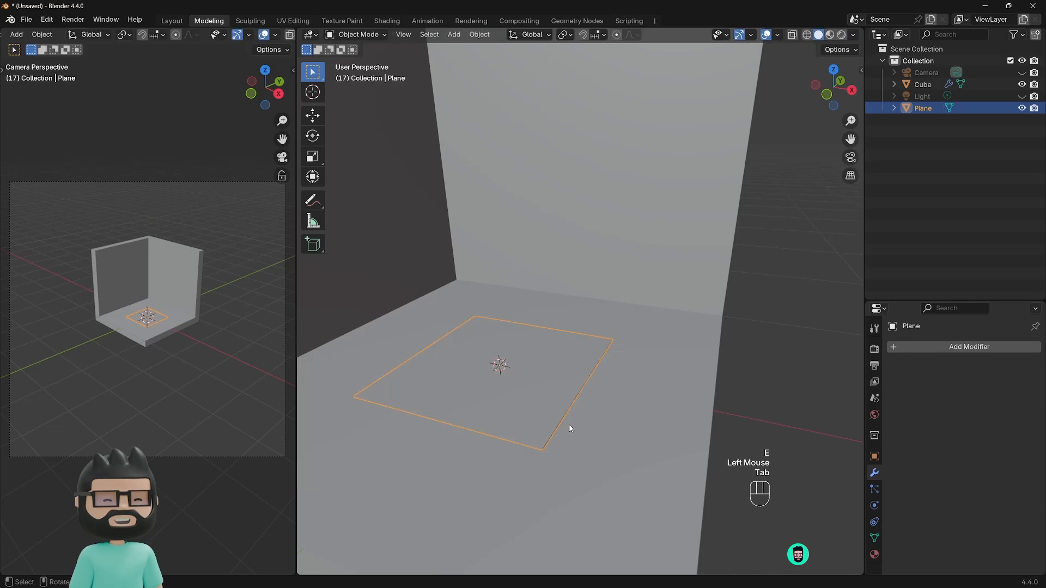
middle_click_drag(567, 427, 560, 386)
scroll(560, 386, "up", 2)
scroll(550, 424, "down", 1)
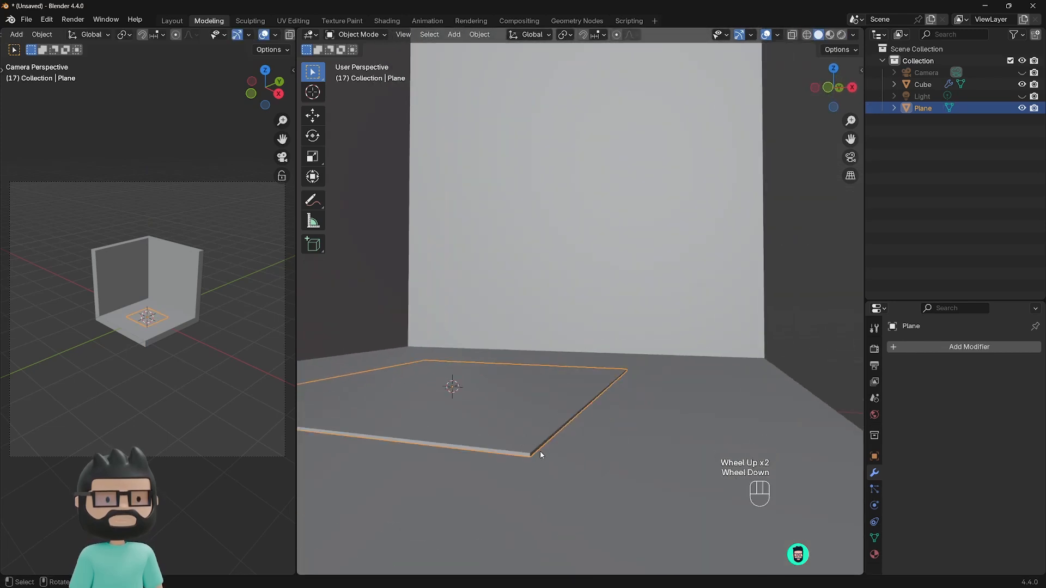
middle_click_drag(556, 424, 524, 427)
scroll(486, 413, "down", 3)
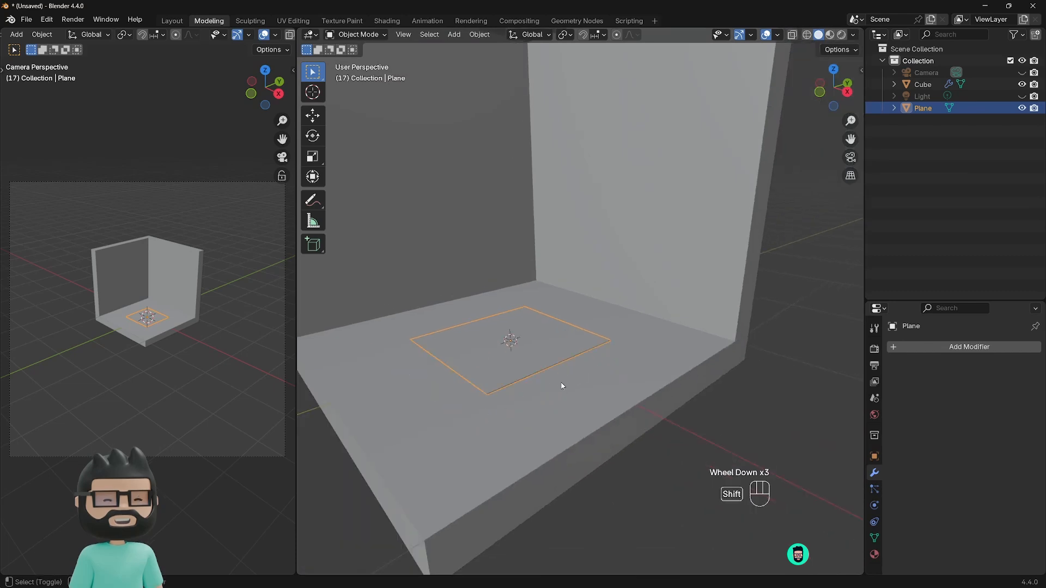
middle_click_drag(563, 386, 592, 389, "shift")
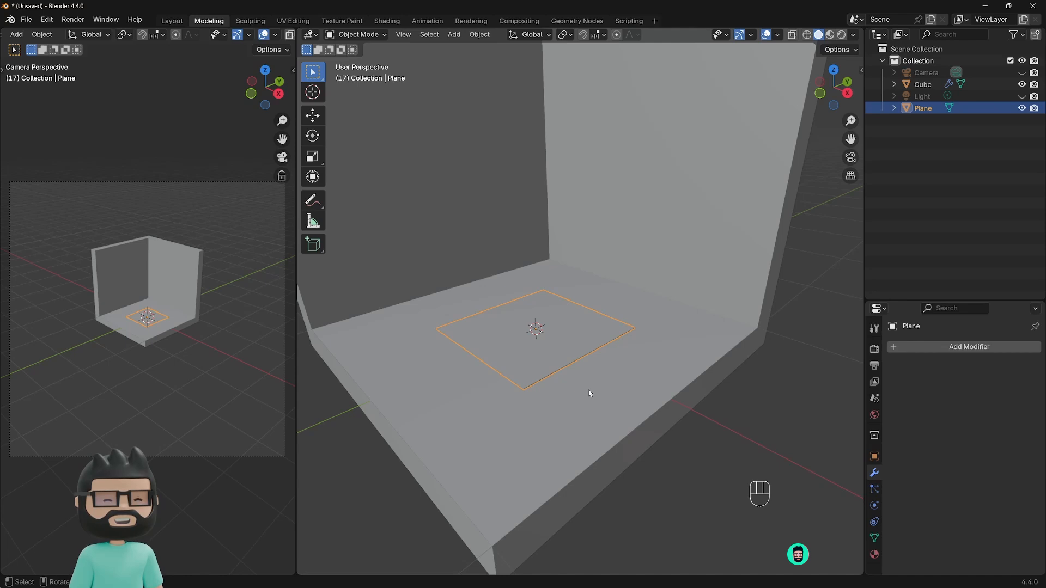
scroll(590, 392, "down", 2)
Step: Create a new collection alongside the existing one and name it Objects
left_click(933, 195)
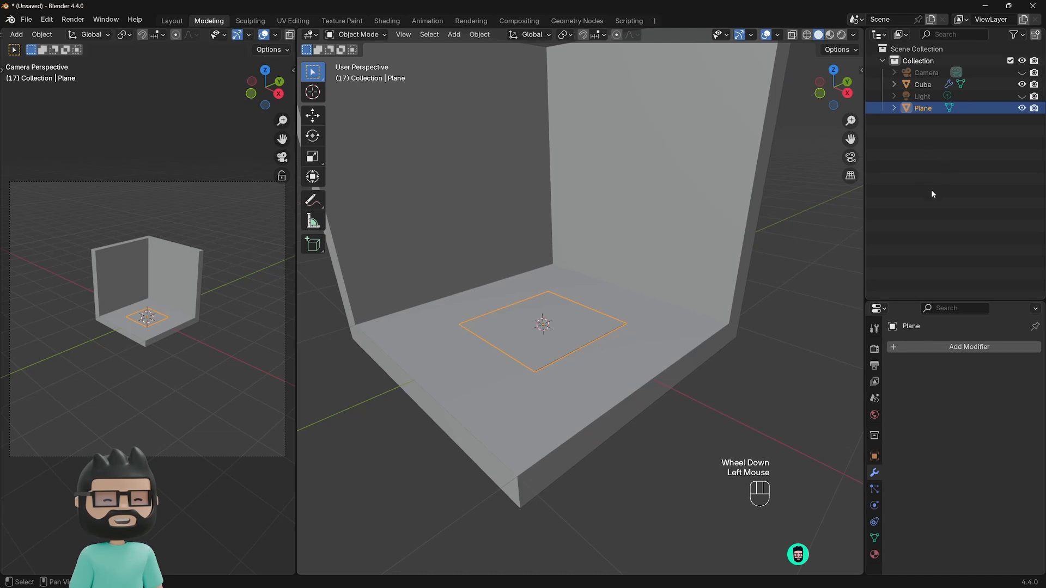
right_click(918, 152)
left_click(918, 152)
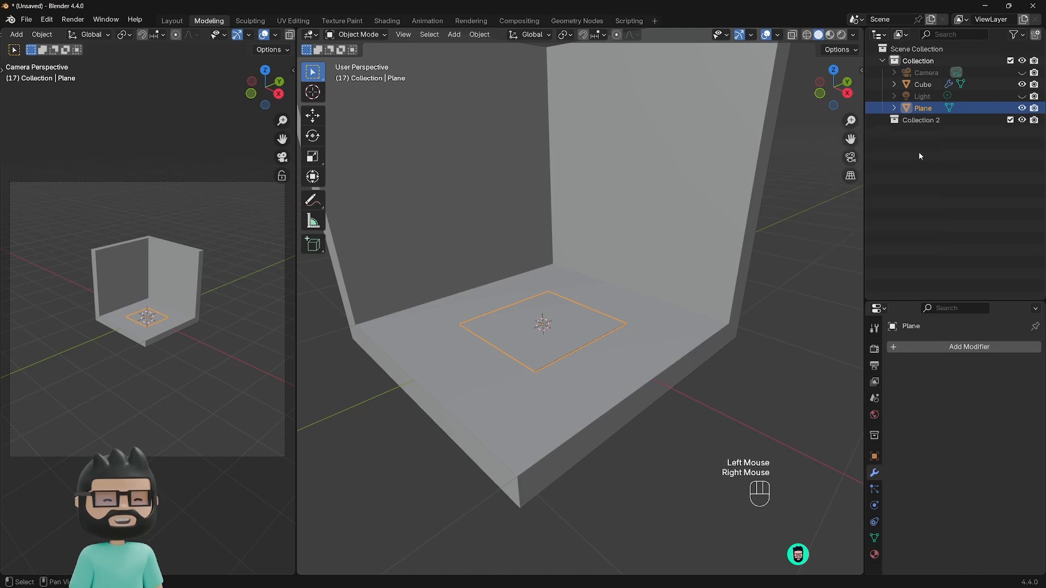
left_click(921, 121)
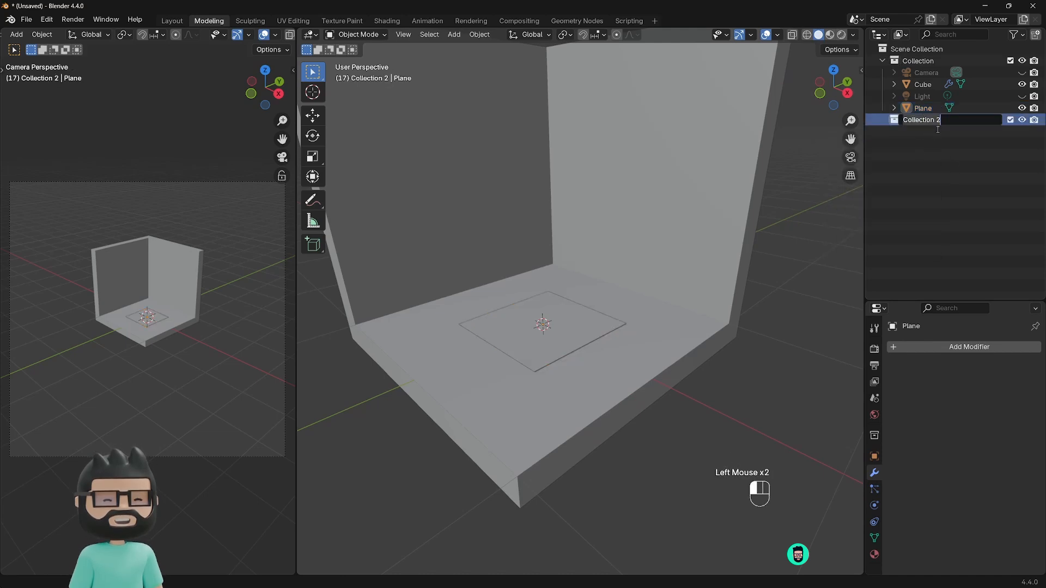
double_click(935, 121)
type("o")
key("Return")
Step: Select the room and the thin slab and move both into the Objects collection
left_click_drag(658, 532, 402, 151)
key("m")
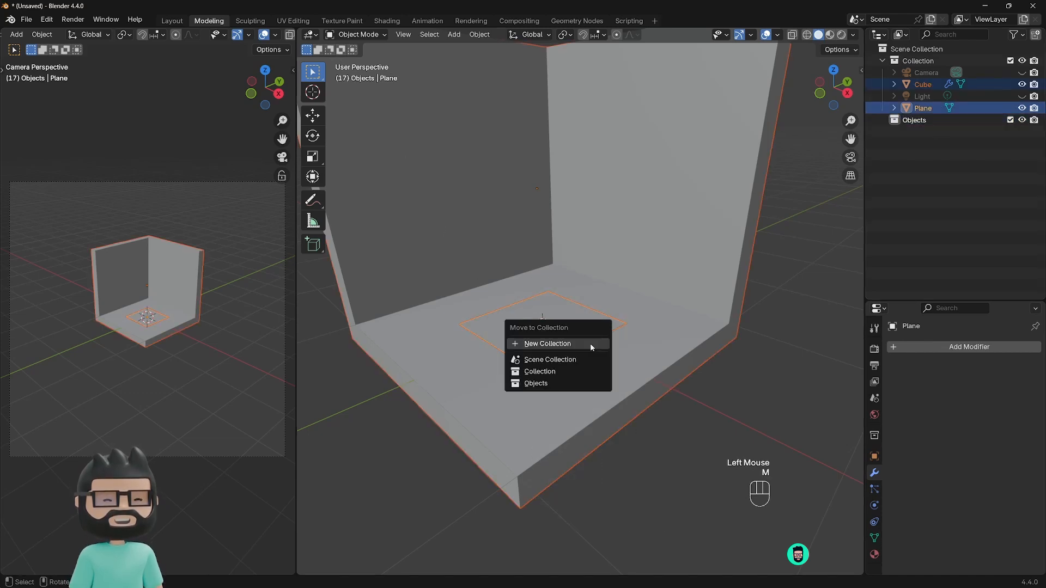
left_click(536, 384)
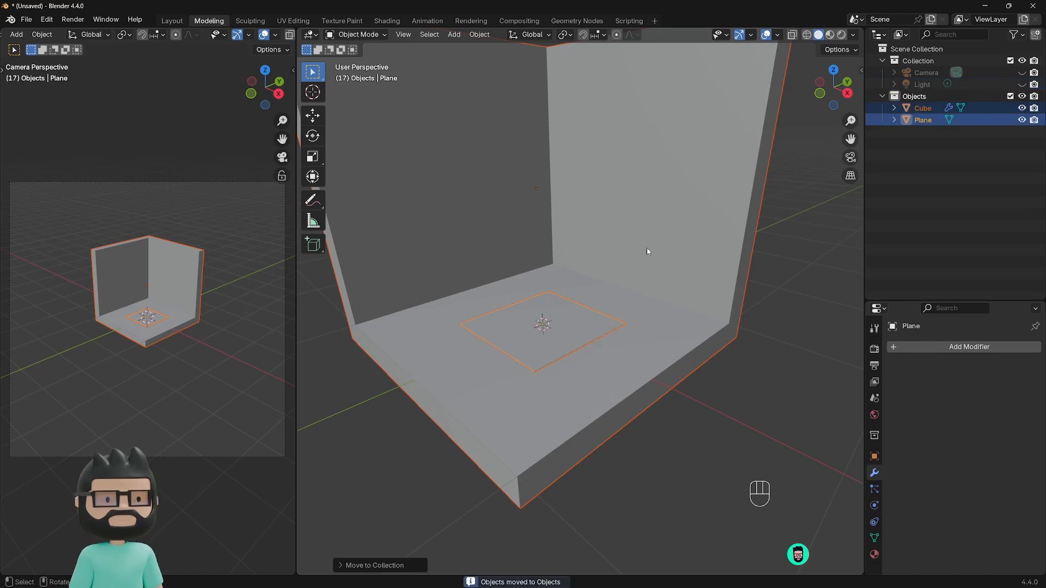
Step: Exclude and re-include the Objects collection in the view layer to check which objects it controls
scroll(594, 306, "down", 2)
left_click(1010, 96)
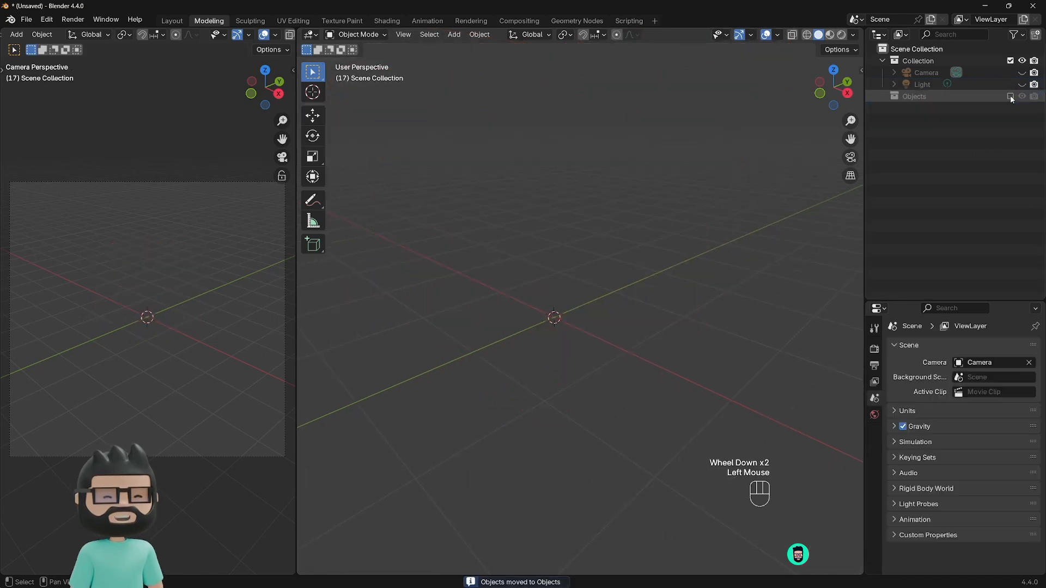
left_click(1011, 97)
left_click(1011, 97)
left_click(1010, 96)
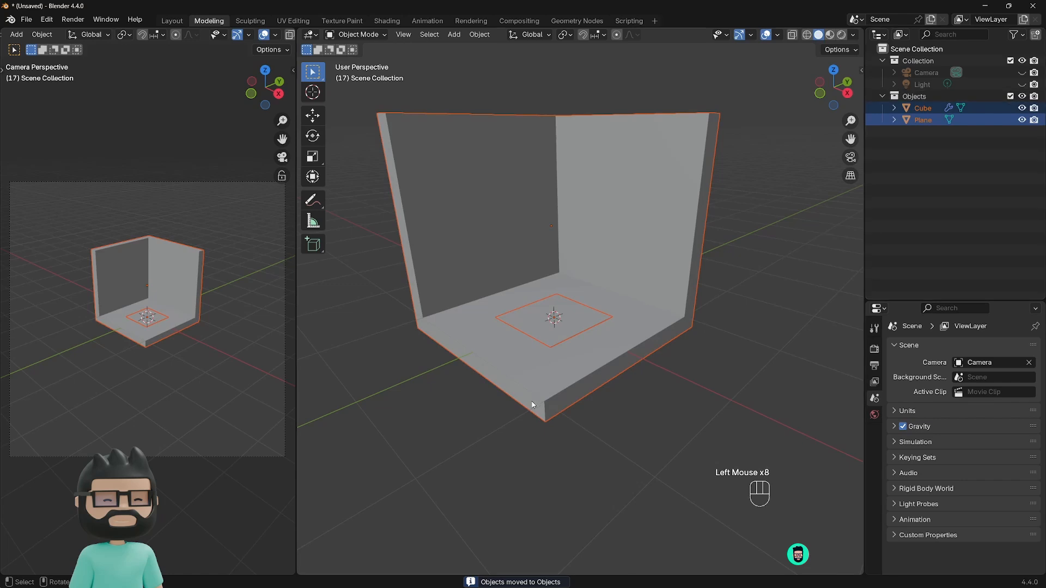
Step: Hide the room and the thin slab in the viewport
left_click(616, 430)
middle_click_drag(615, 431, 634, 393)
left_click_drag(634, 393, 525, 297)
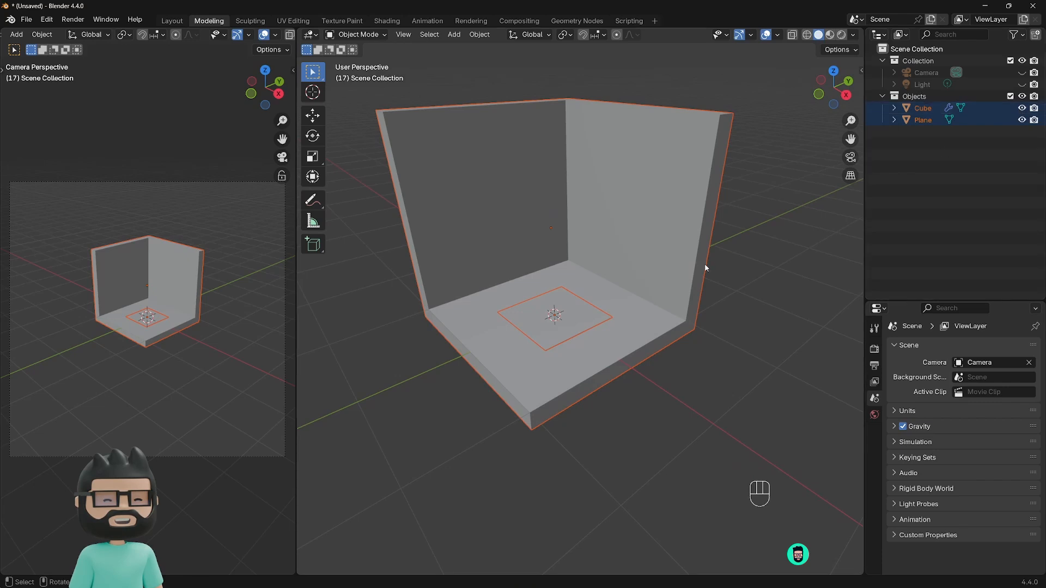
key("h")
Step: Add a new mesh cube at the world origin
mouse_move(661, 290)
middle_mouse_down()
mouse_move(612, 309)
mouse_move(680, 292)
middle_mouse_up()
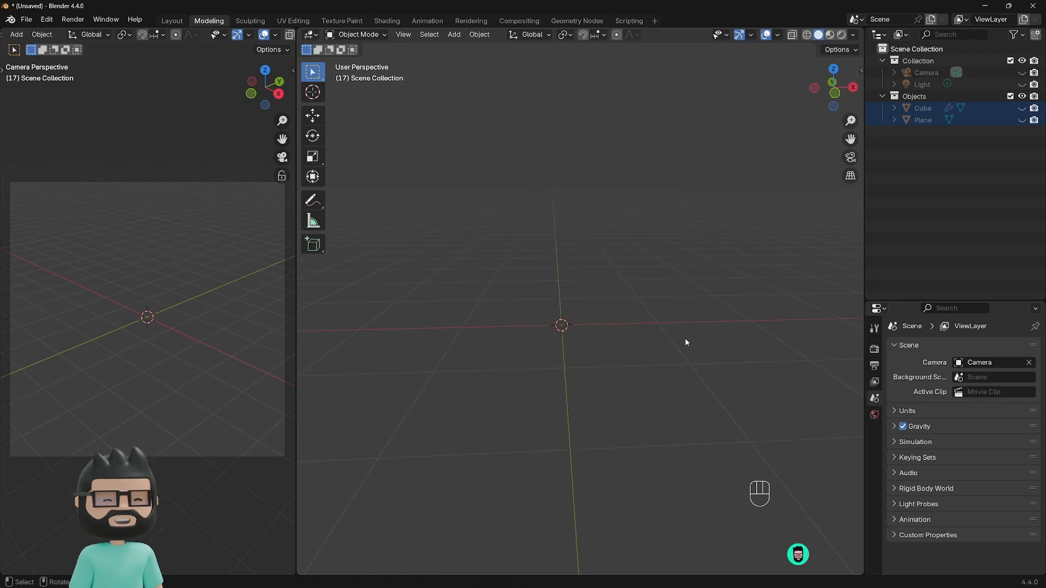
middle_click_drag(684, 341, 613, 358)
key("shift+a")
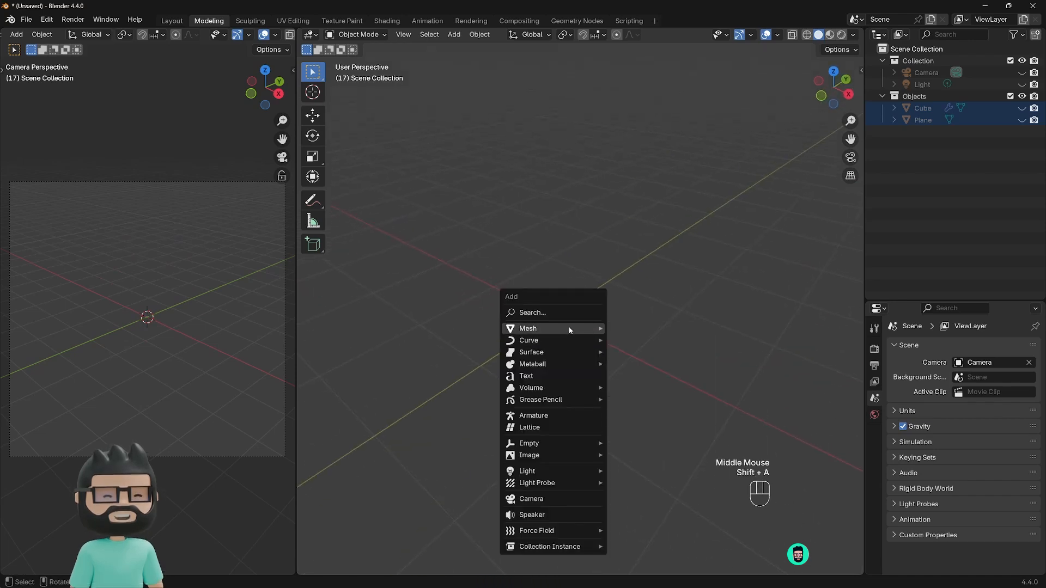
mouse_move(577, 329)
left_click(626, 341)
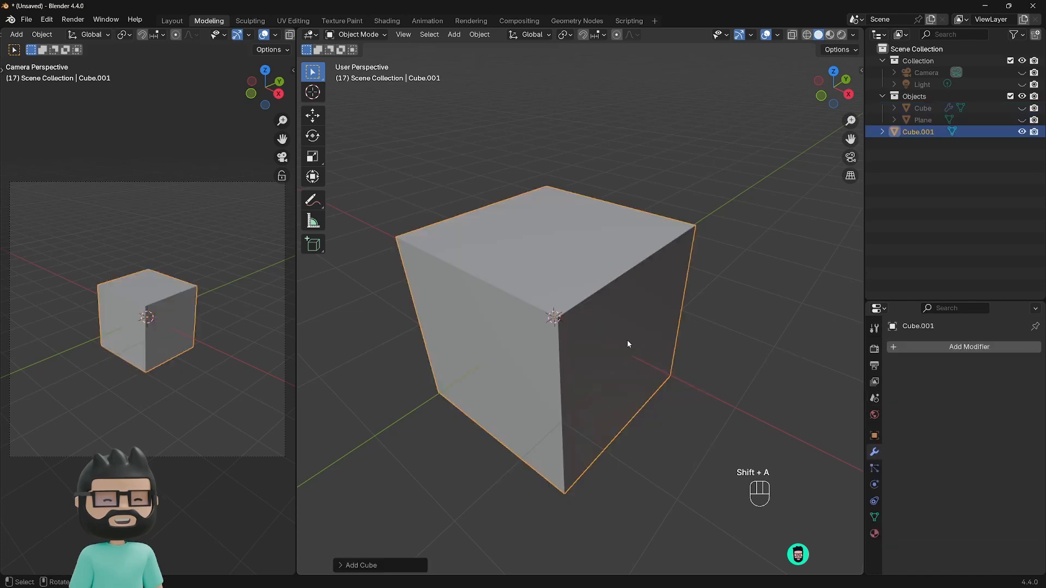
mouse_move(593, 345)
middle_mouse_down()
mouse_move(642, 313)
mouse_move(598, 333)
middle_mouse_up()
scroll(641, 353, "down", 2)
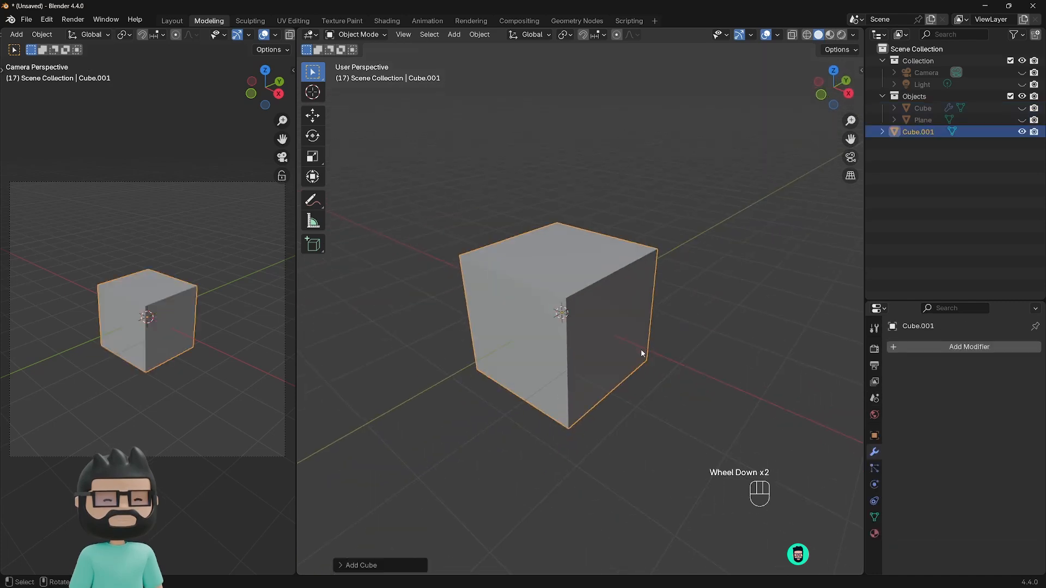
Step: Switch to the front orthographic view and add a Mirror modifier to the new cube
key("KP_1")
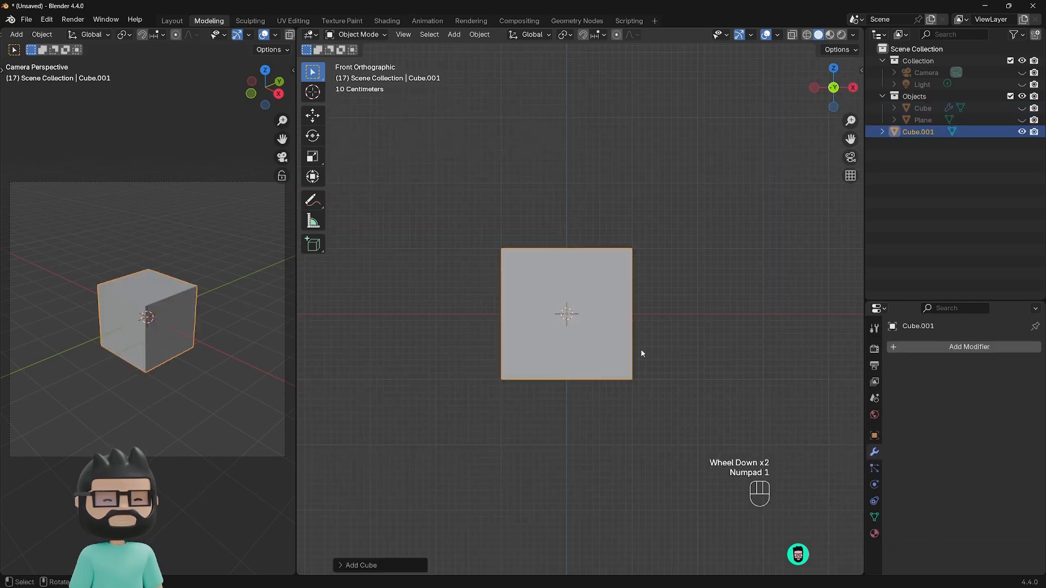
middle_click_drag(622, 325, 602, 340, "shift")
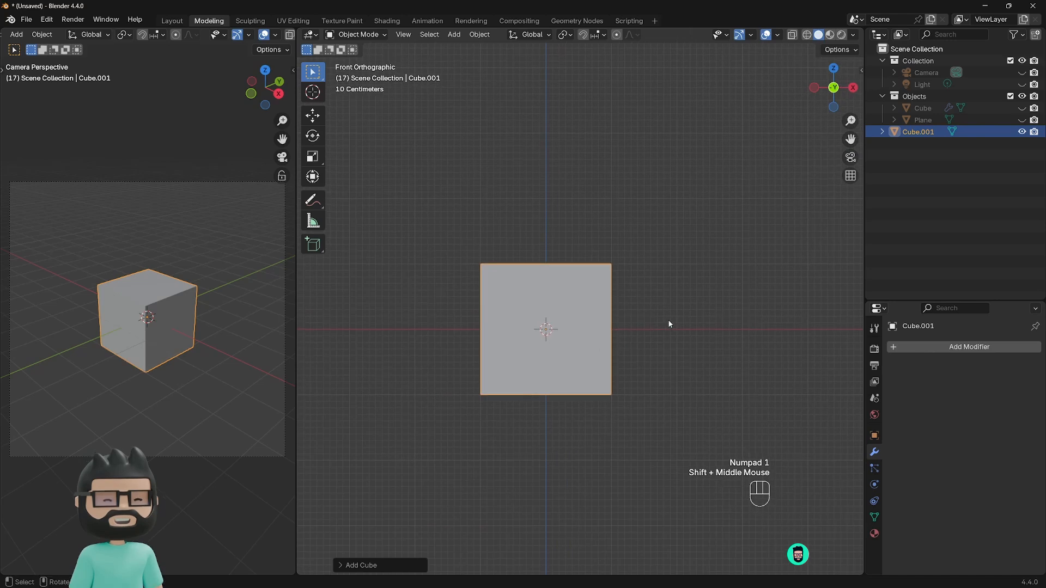
left_click(917, 347)
mouse_move(917, 349)
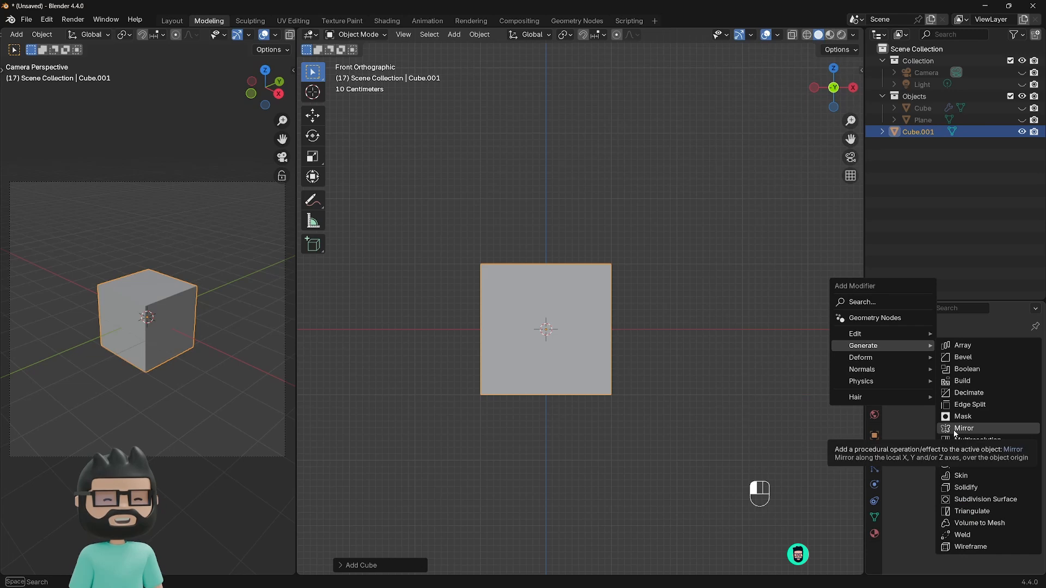
left_click(732, 362)
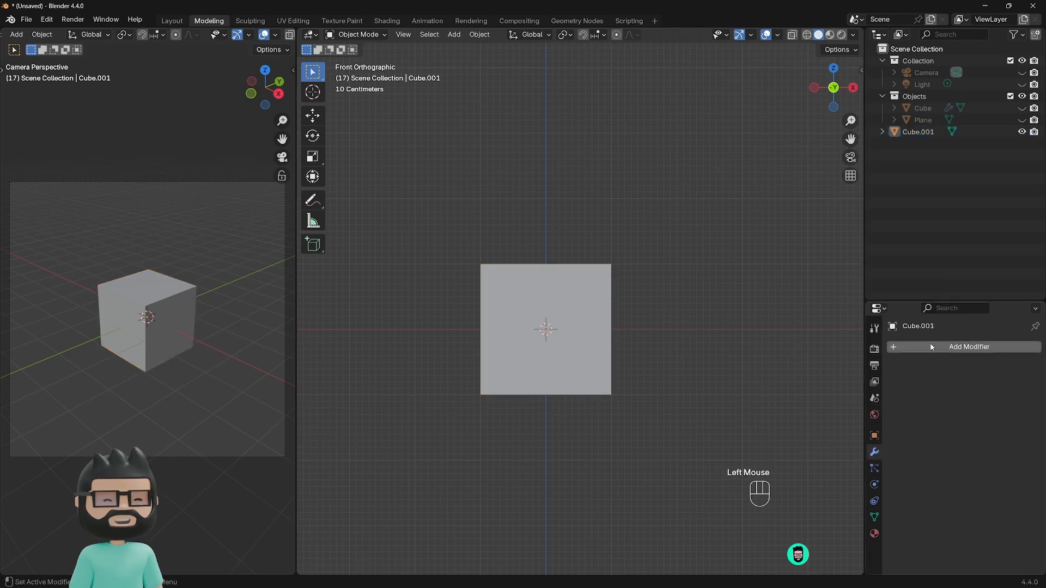
left_click(935, 347)
mouse_move(930, 343)
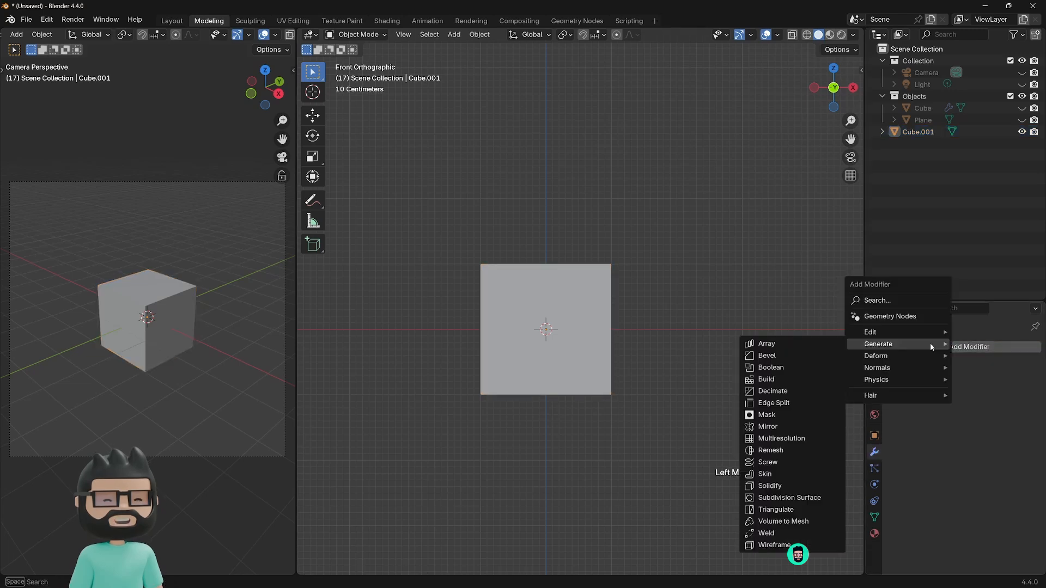
left_click(790, 427)
Step: Enter Edit Mode on the cube, select its +X side face, and try moving it freely to check the mirroring
middle_click_drag(620, 329, 577, 340)
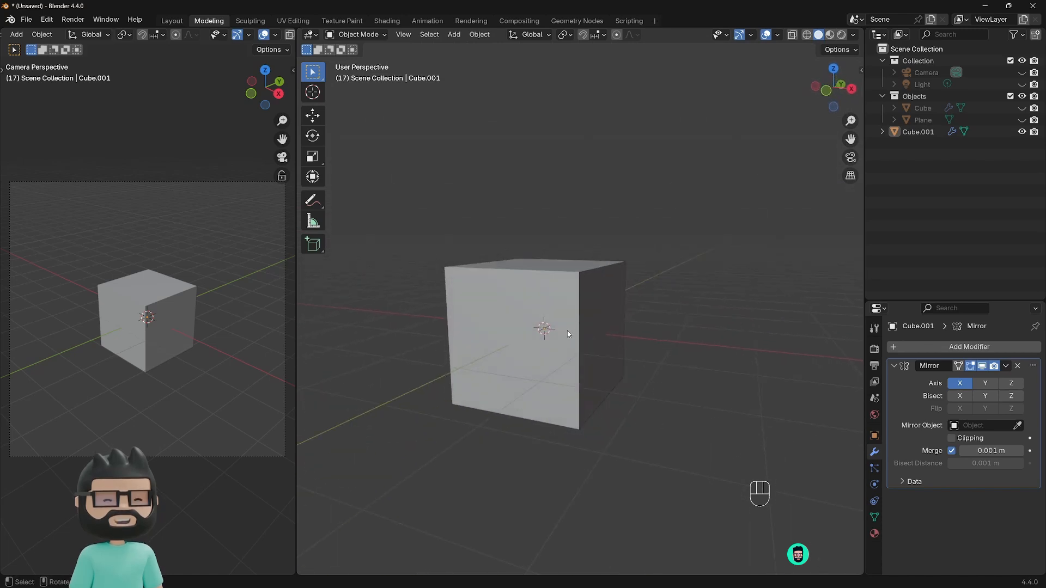
key("Tab")
left_click(600, 296)
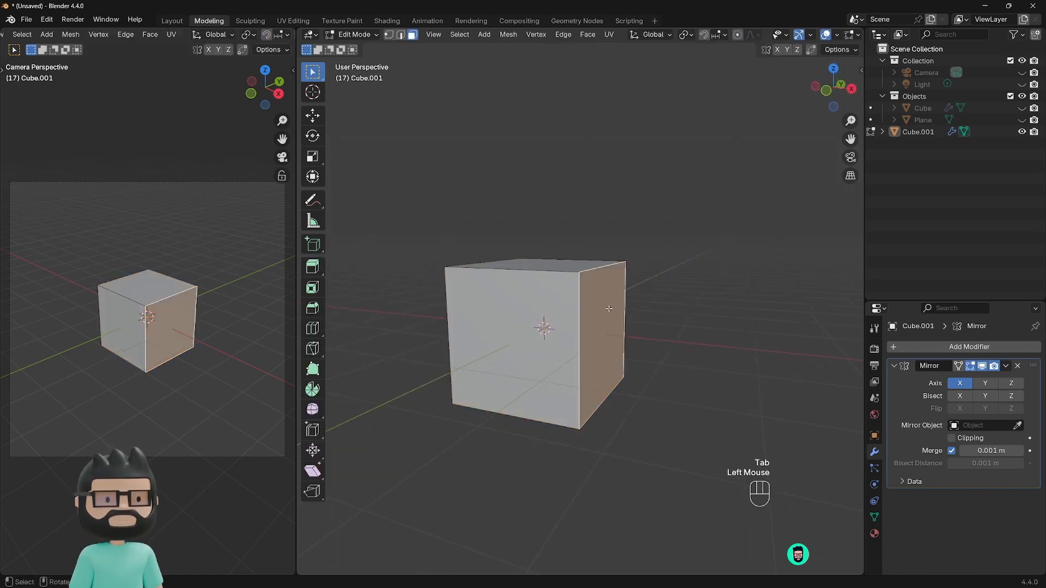
key("g")
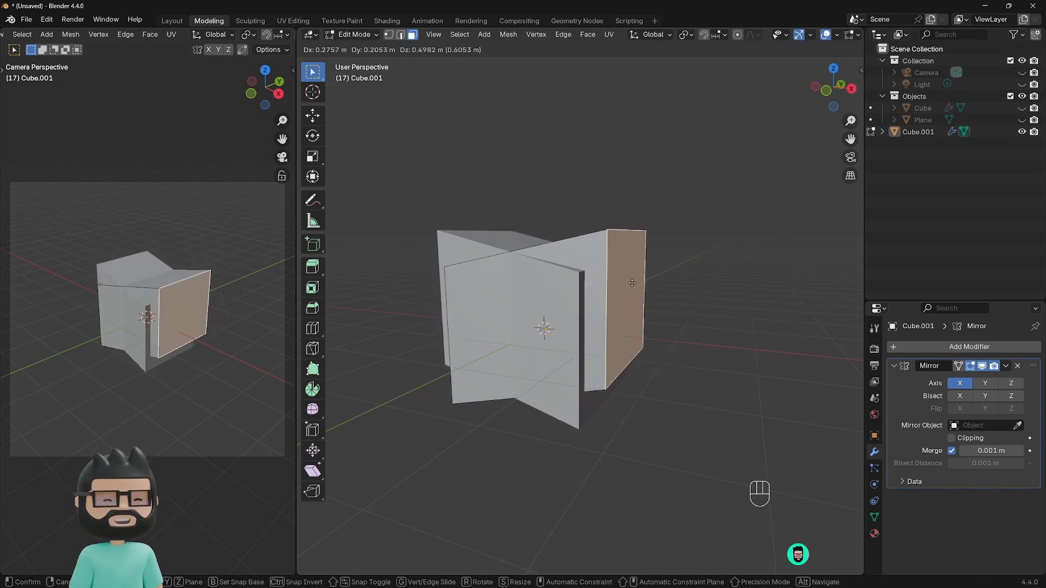
right_click(634, 286)
middle_click_drag(632, 287, 592, 305)
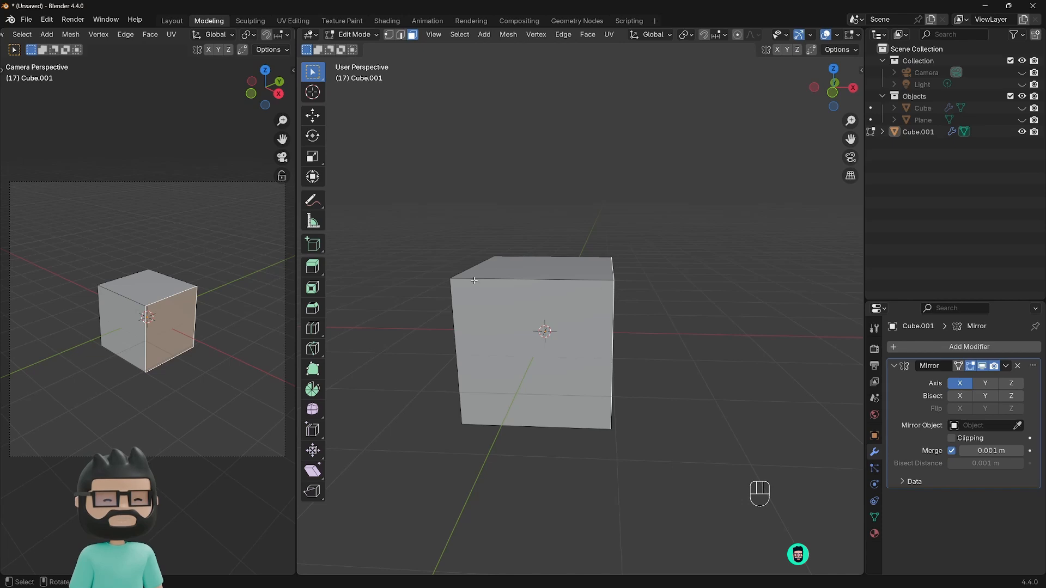
middle_click_drag(474, 289, 605, 319)
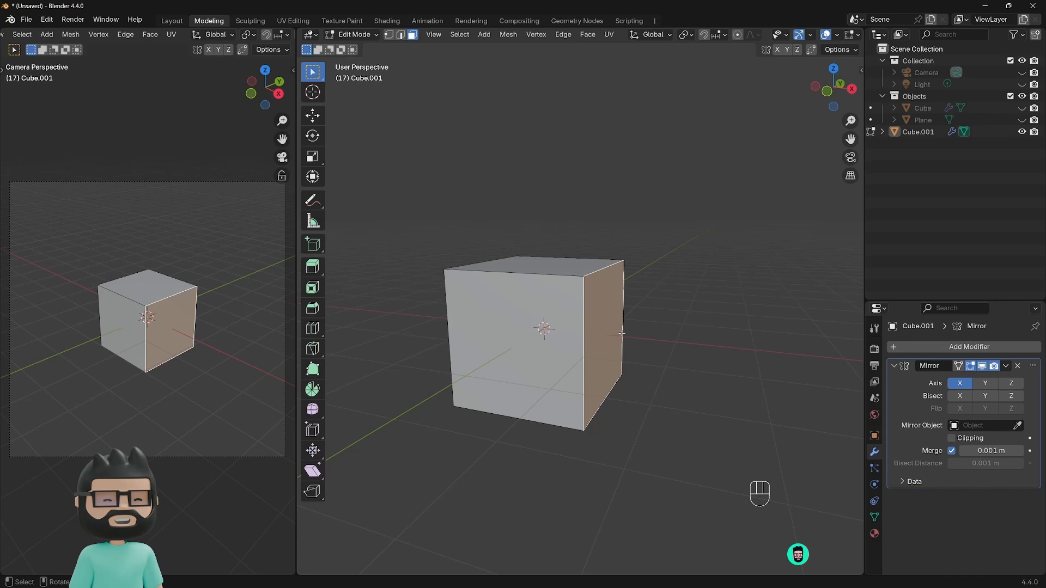
Step: Move the selected +X side face freely upward and toward the back of the cube to check the mirroring
key("g")
left_click(657, 284)
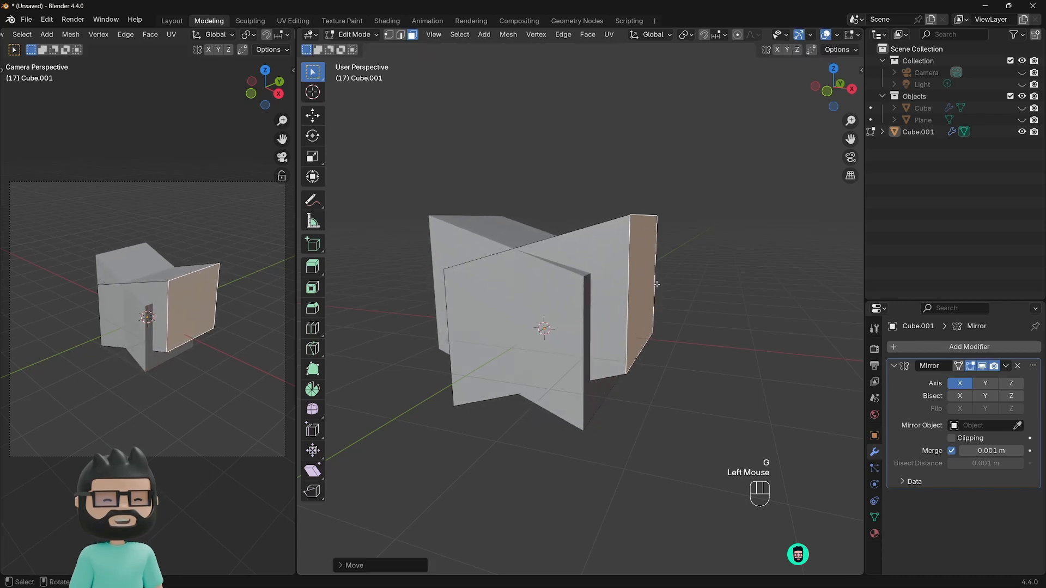
middle_click_drag(585, 294, 583, 242)
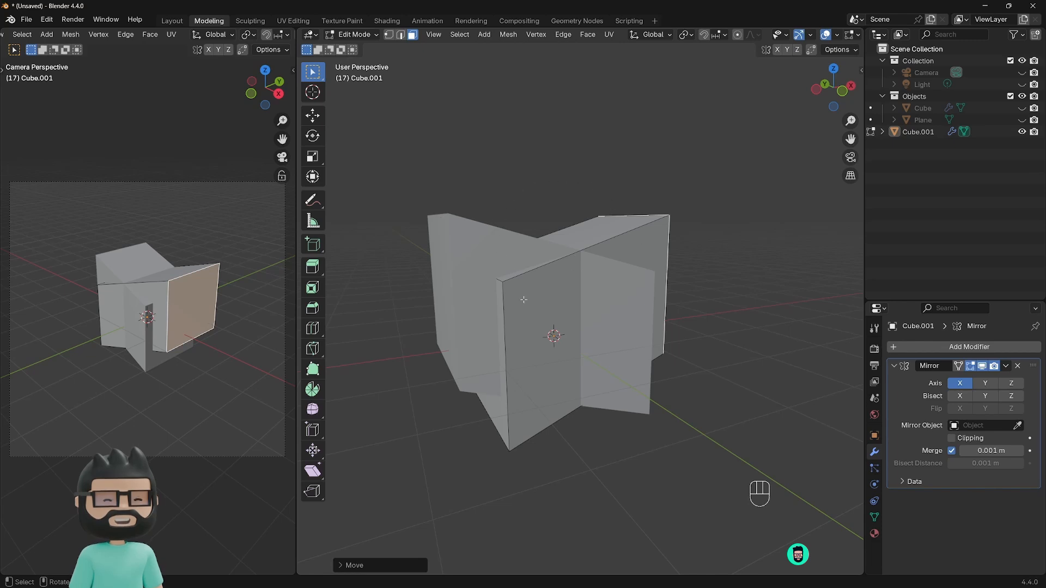
Step: Select the cube's opposite -X side face and move it along X past the mirror plane
left_click(500, 306)
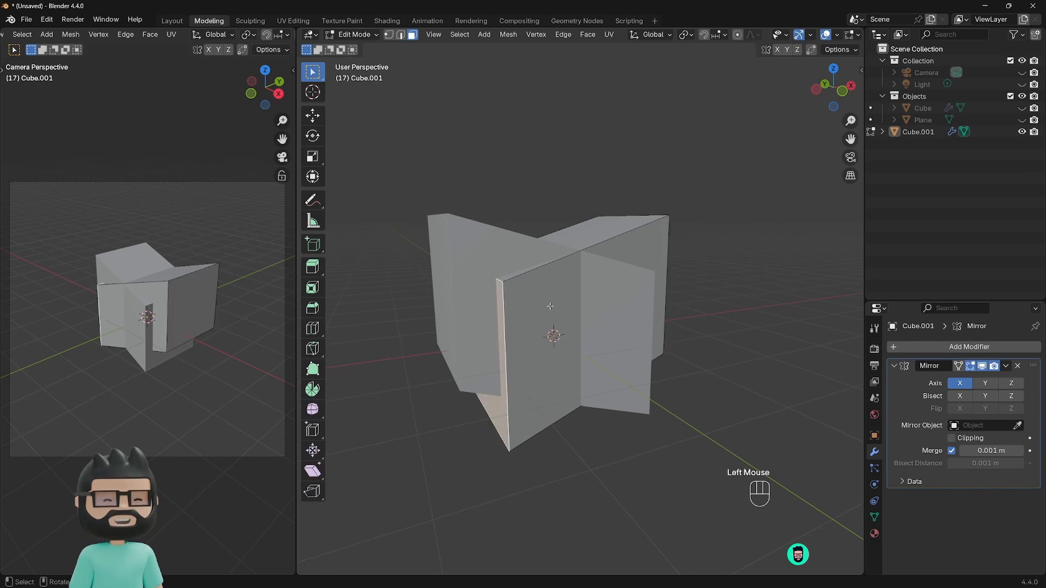
key("KP_1")
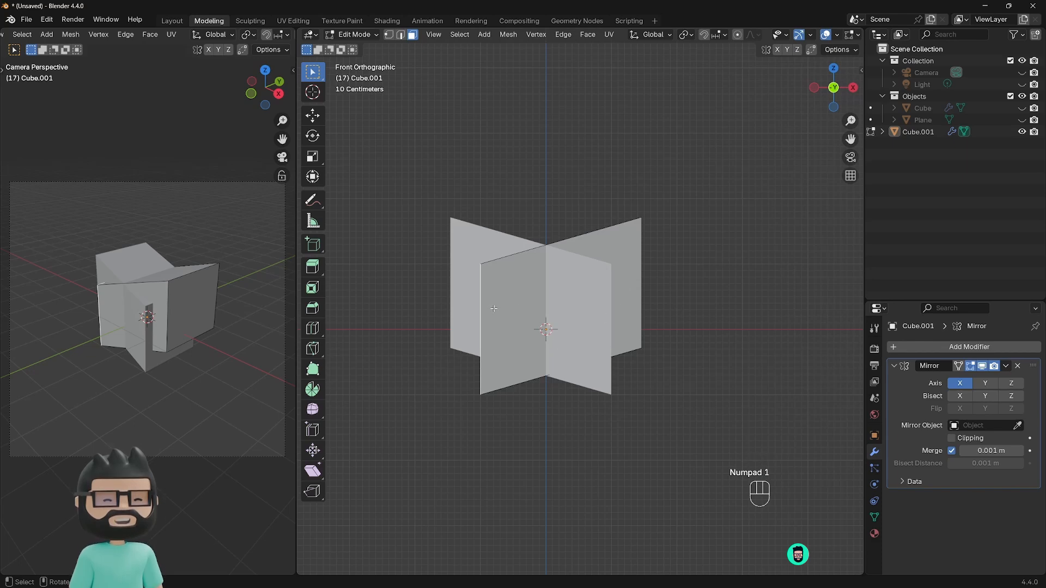
middle_click_drag(493, 309, 529, 362)
left_click(524, 334)
key("g")
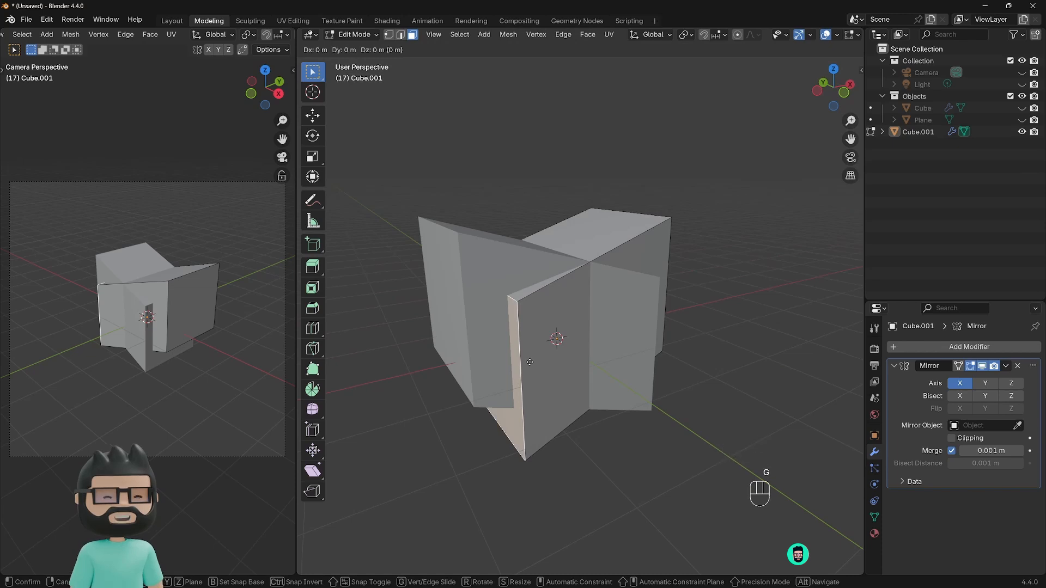
key("x")
left_click(611, 329)
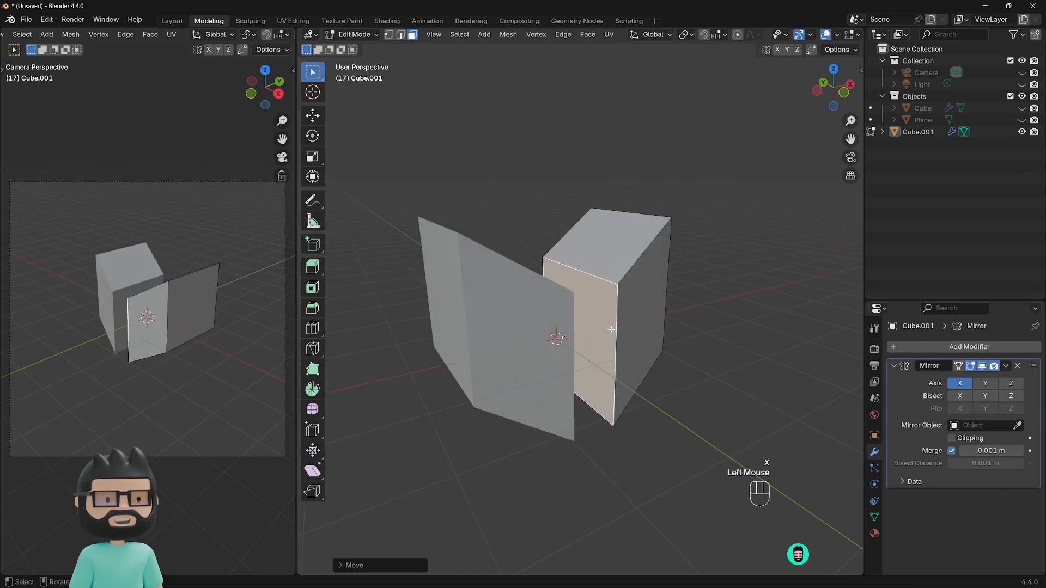
Step: In the front orthographic view, move that face back along X until the two mirrored halves meet at the centre
key("KP_1")
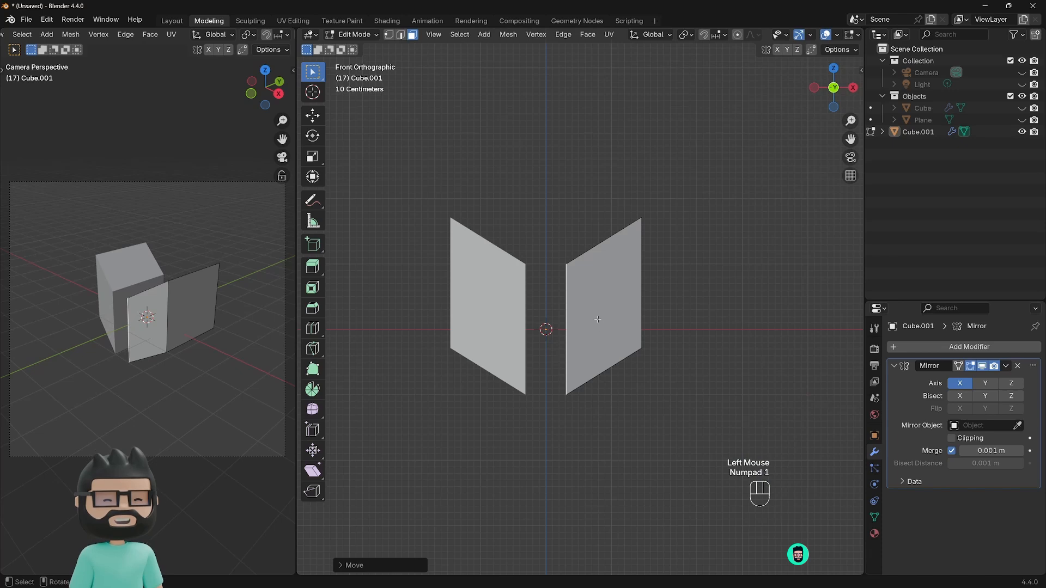
key("g")
key("x")
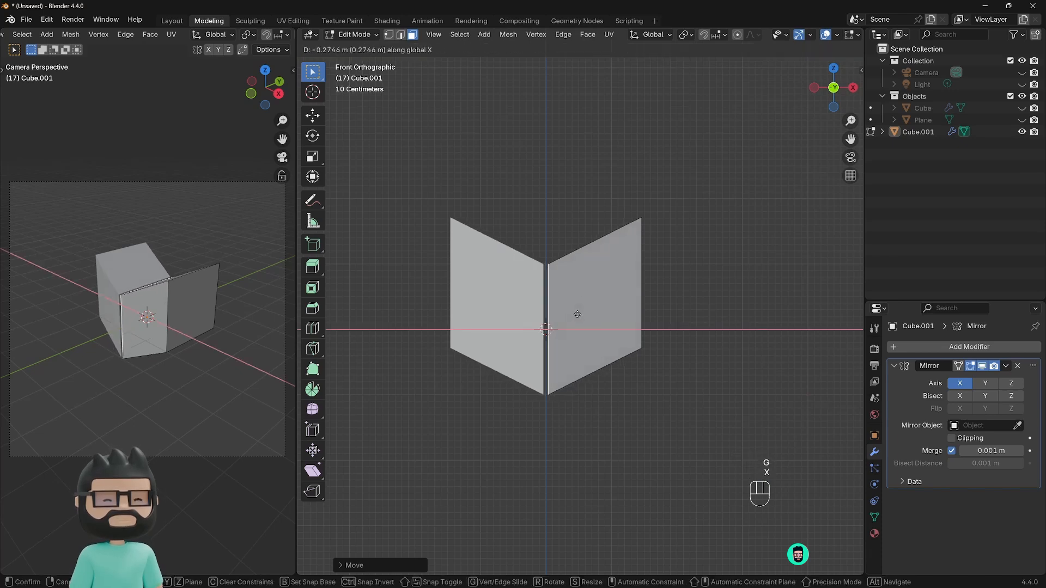
left_click(576, 314)
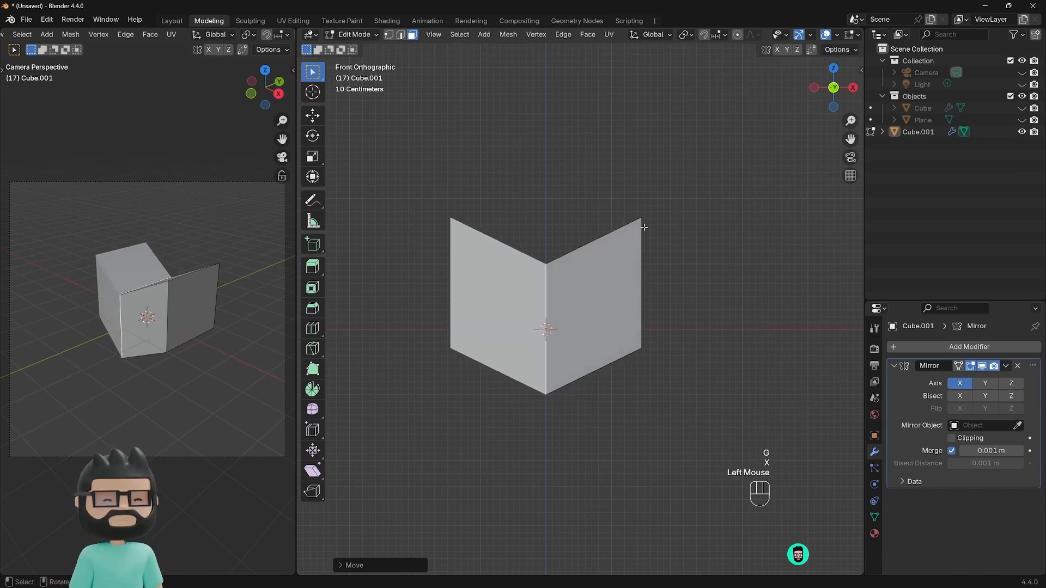
Step: Select the outer +X side face and move it down along Z, checking the mirrored shape from several angles
middle_click_drag(681, 290, 629, 278)
left_click(629, 277)
key("g")
key("z")
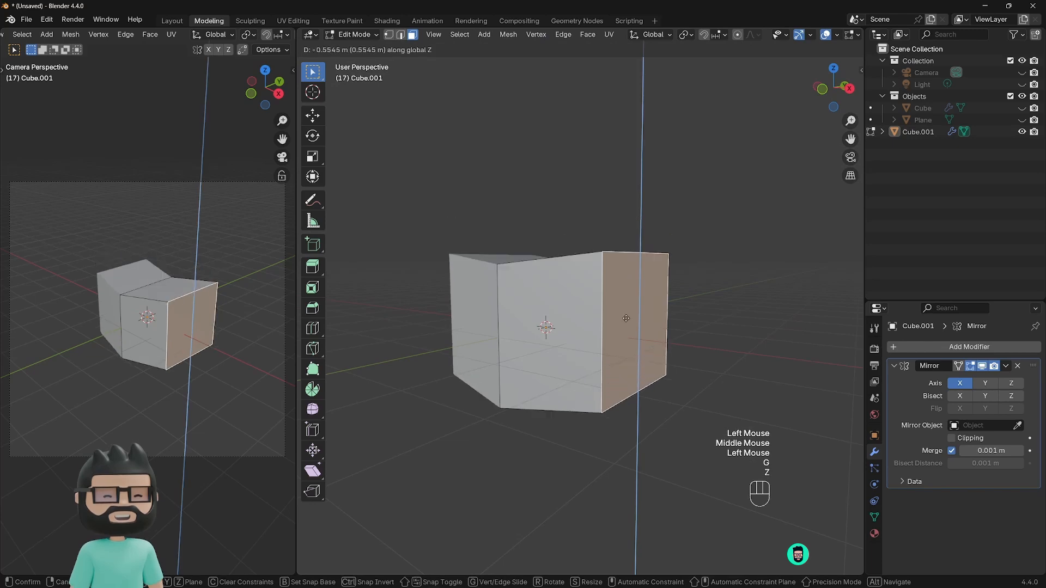
left_click(623, 327)
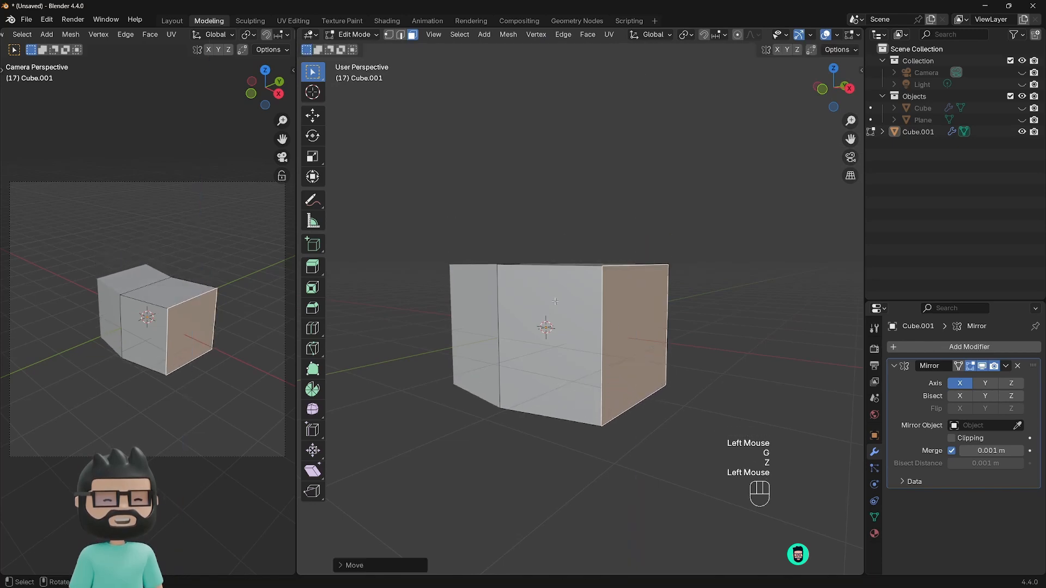
key("KP_1")
middle_click_drag(604, 303, 563, 301)
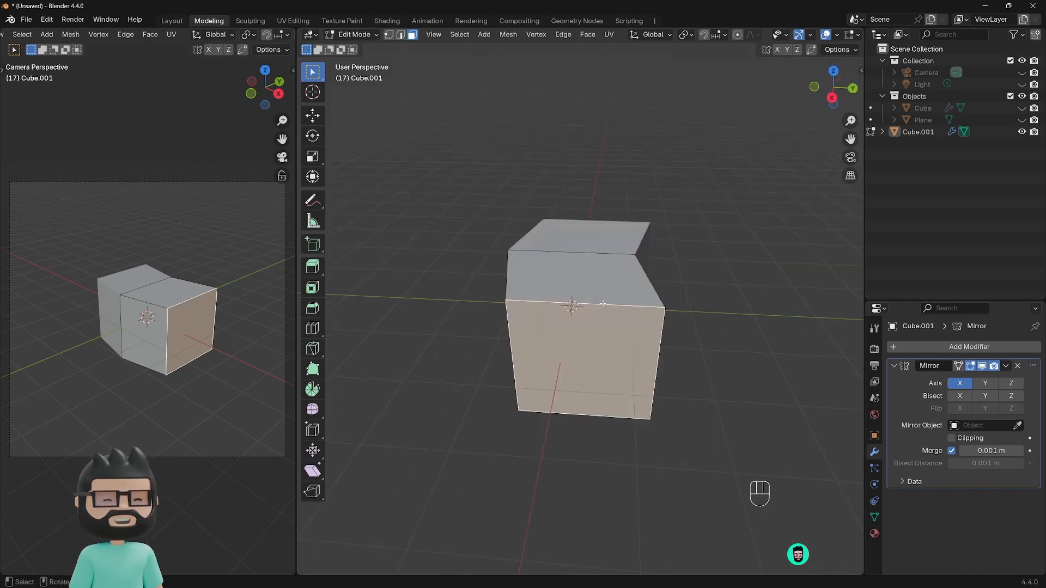
Step: Return to Object Mode and delete the mirrored test cube
key("Tab")
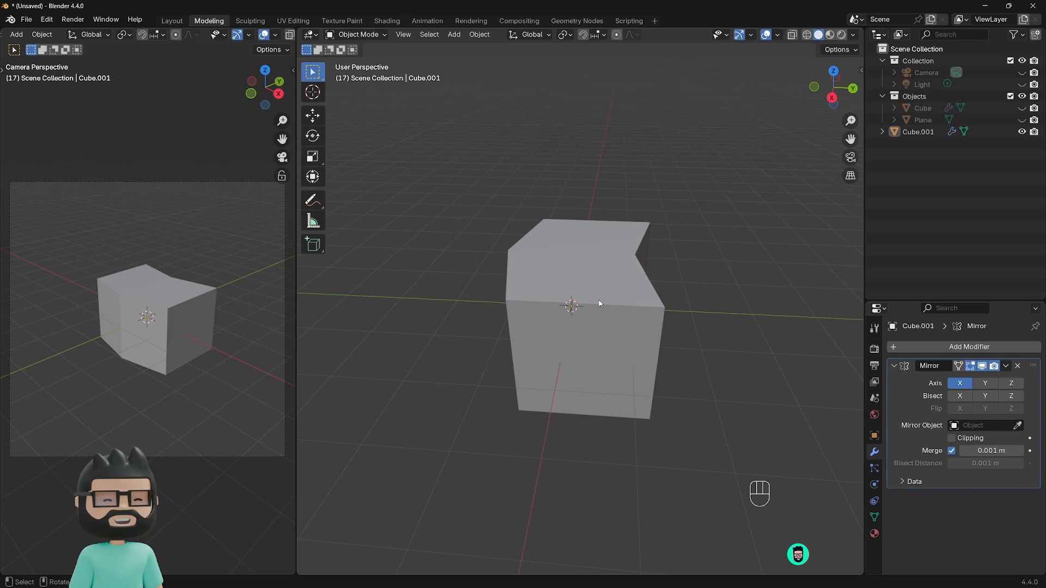
left_click(599, 303)
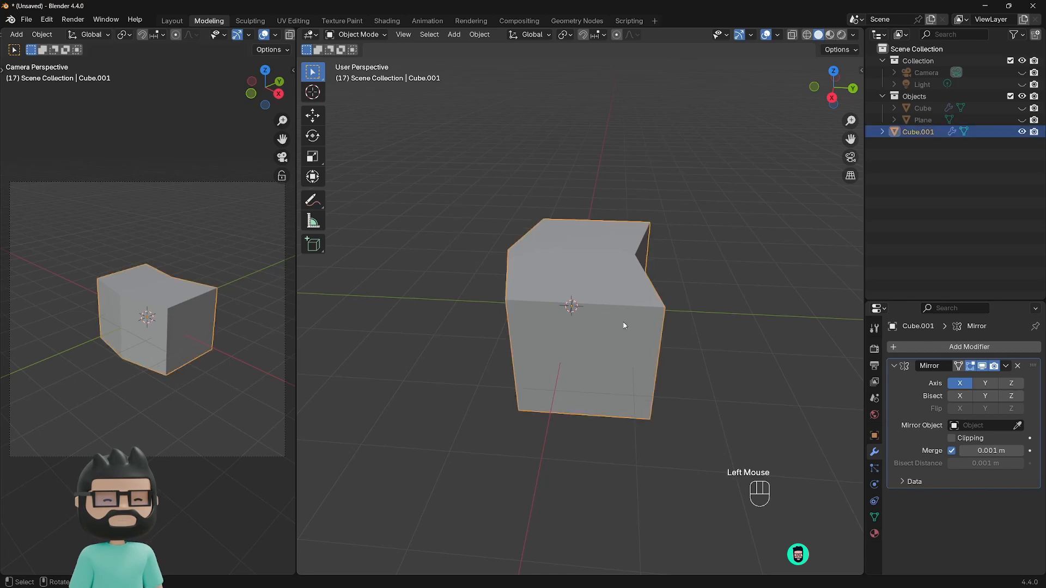
key("x")
left_click(597, 317)
middle_click_drag(597, 318, 577, 300)
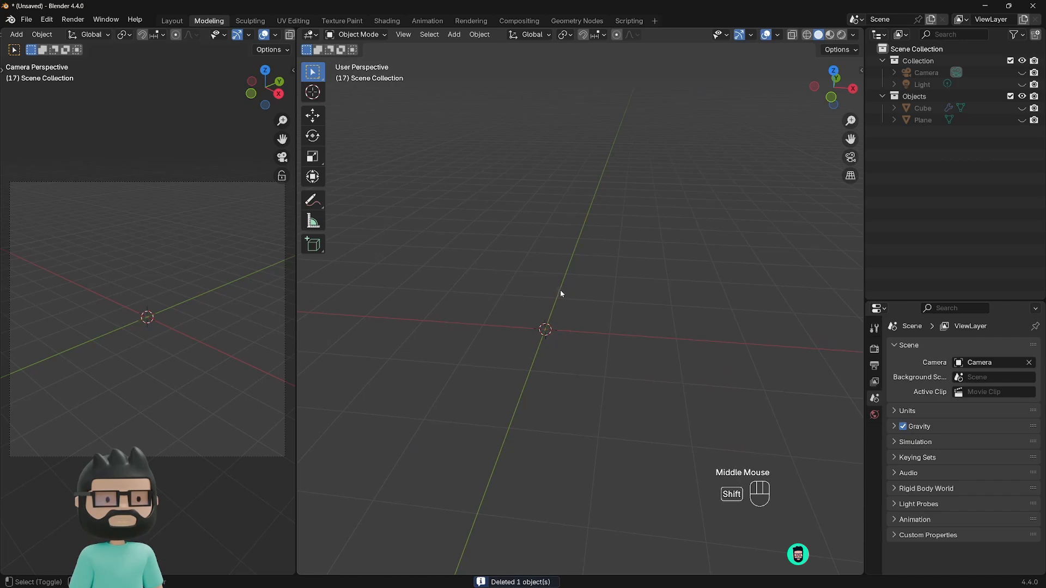
Step: Add a fresh mesh cube at the world origin
key("shift+a")
mouse_move(548, 293)
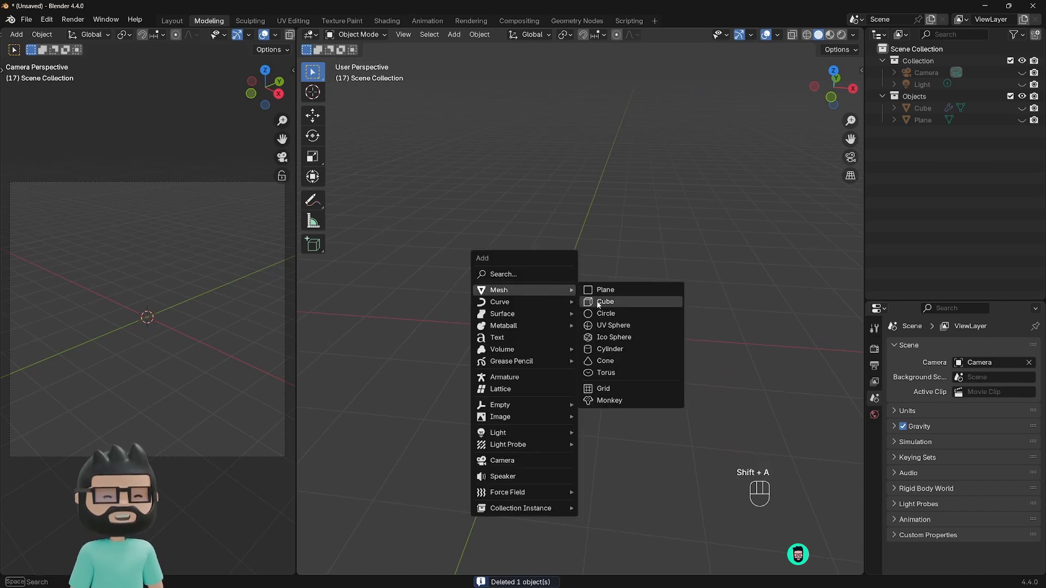
left_click(608, 301)
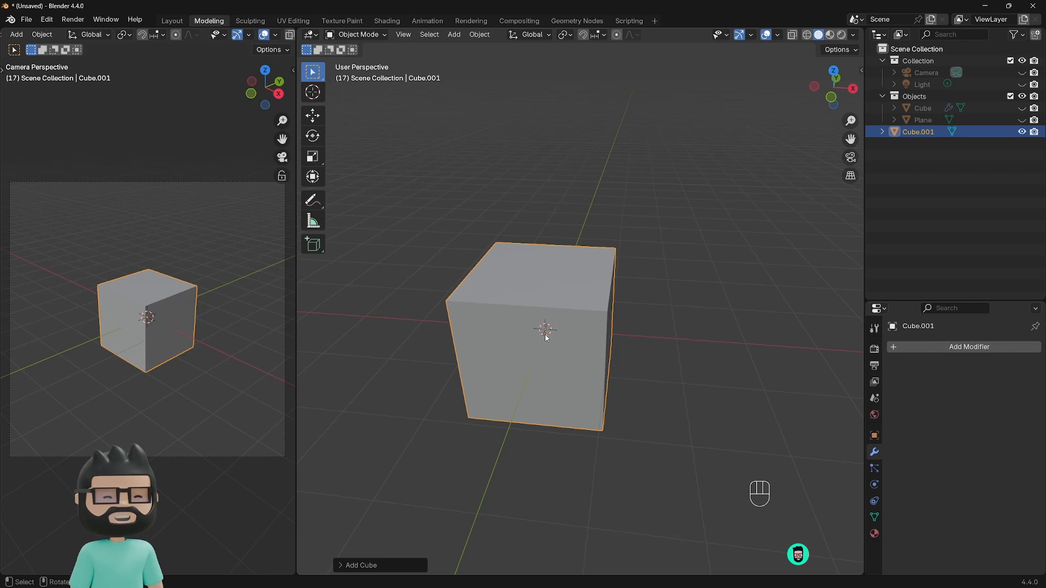
Step: Enter Edit Mode in the front orthographic view and add one centred vertical loop cut that splits the cube along X
key("KP_1")
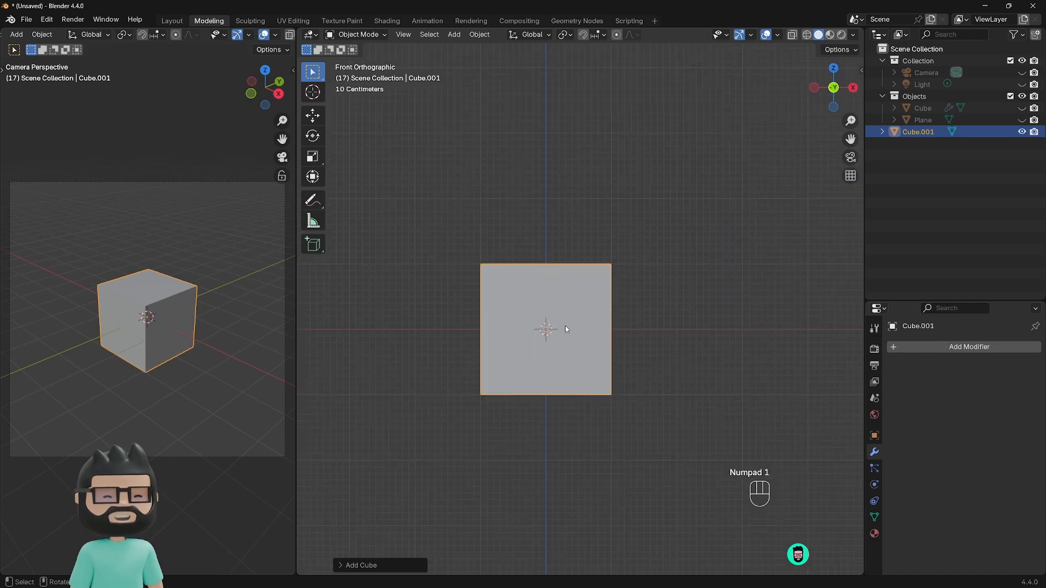
key("Tab")
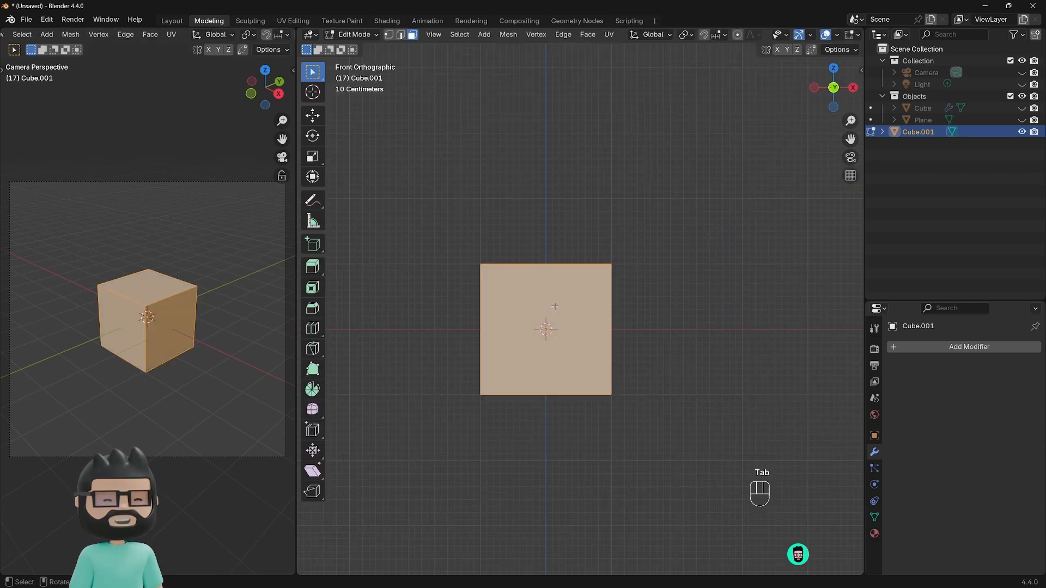
key("ctrl")
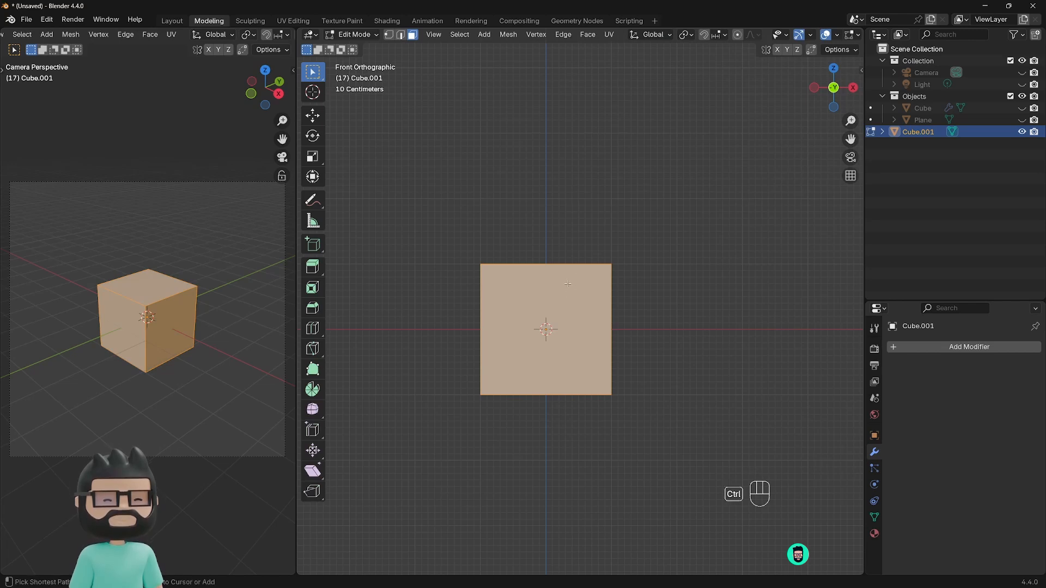
key("ctrl+r")
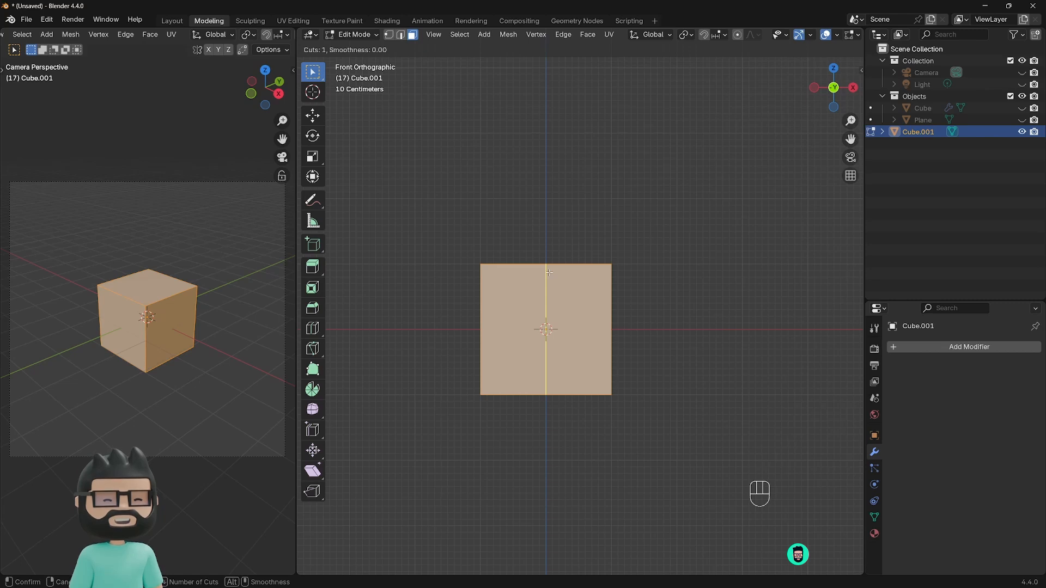
left_click(549, 272)
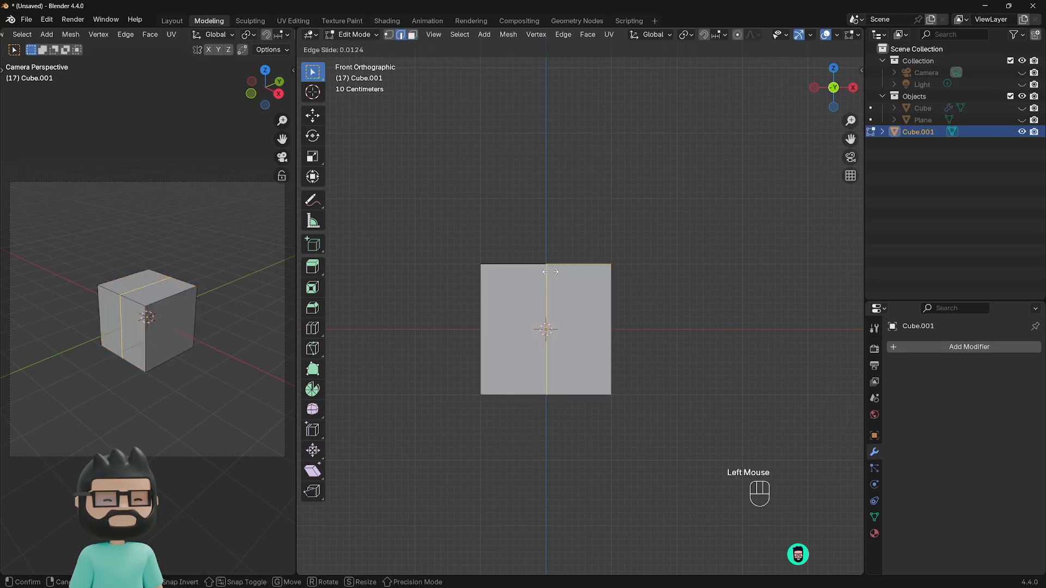
right_click(575, 220)
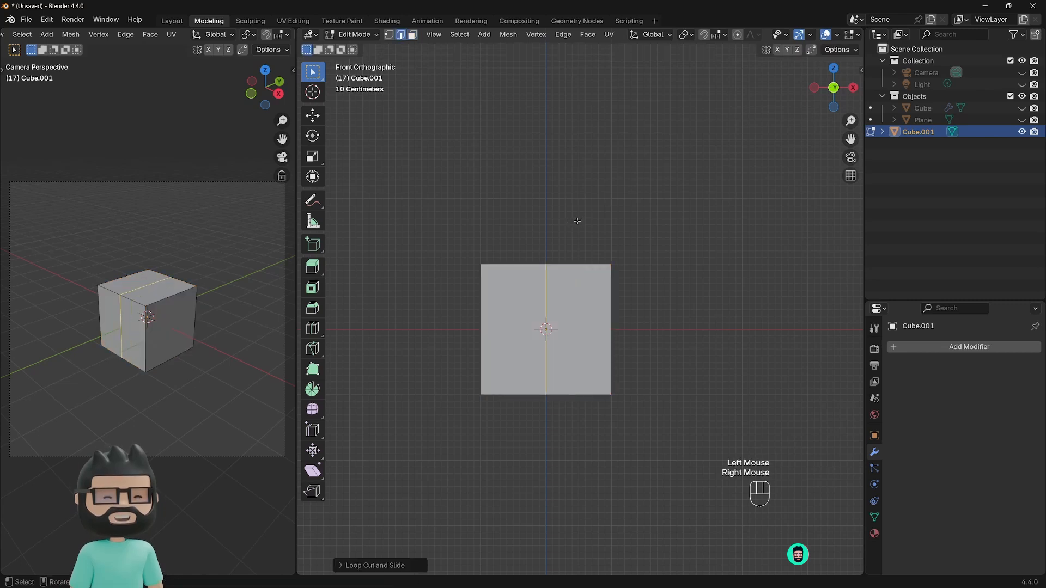
middle_click_drag(588, 217, 513, 259)
middle_click_drag(530, 362, 542, 328)
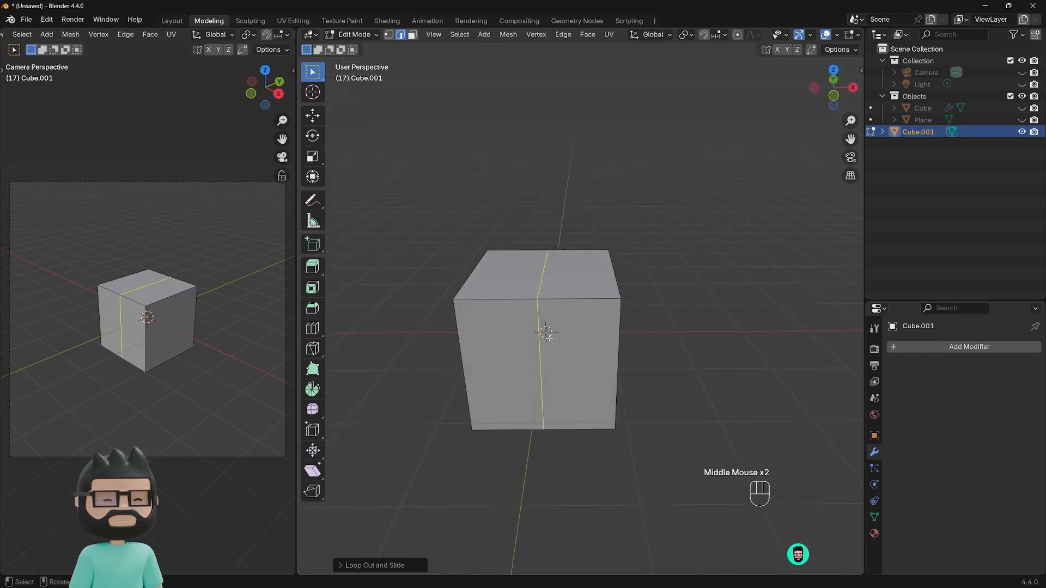
Step: Turn on X-Ray in the front orthographic view and box-select the edges on the cube's -X side
key("KP_1")
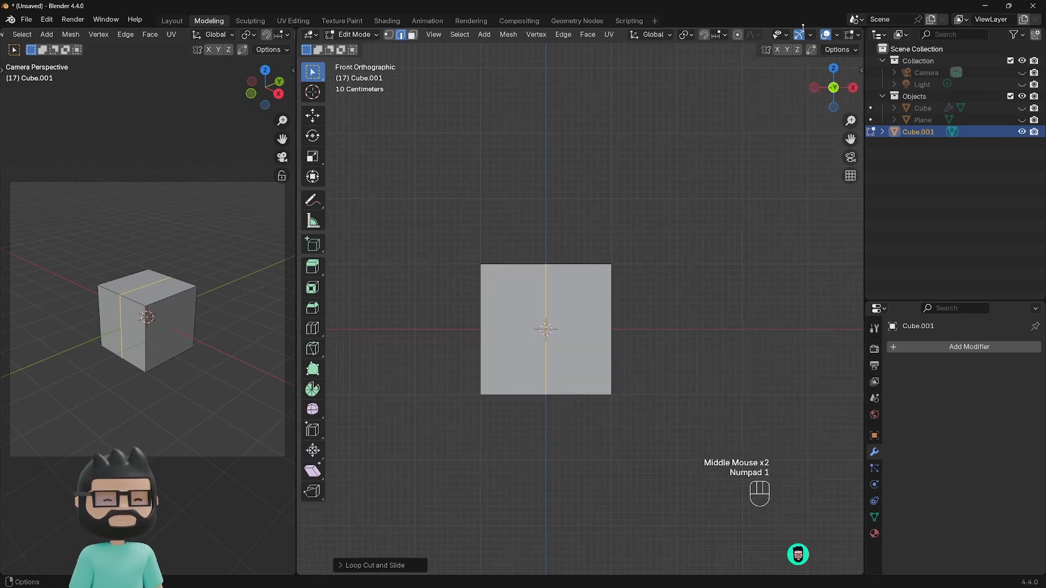
scroll(801, 33, "down", 4)
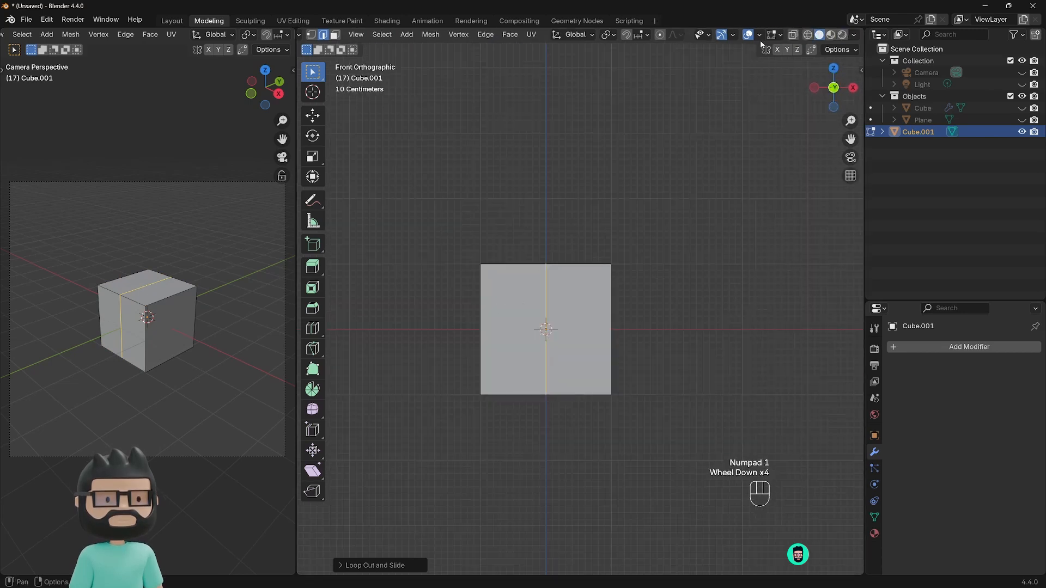
left_click(793, 36)
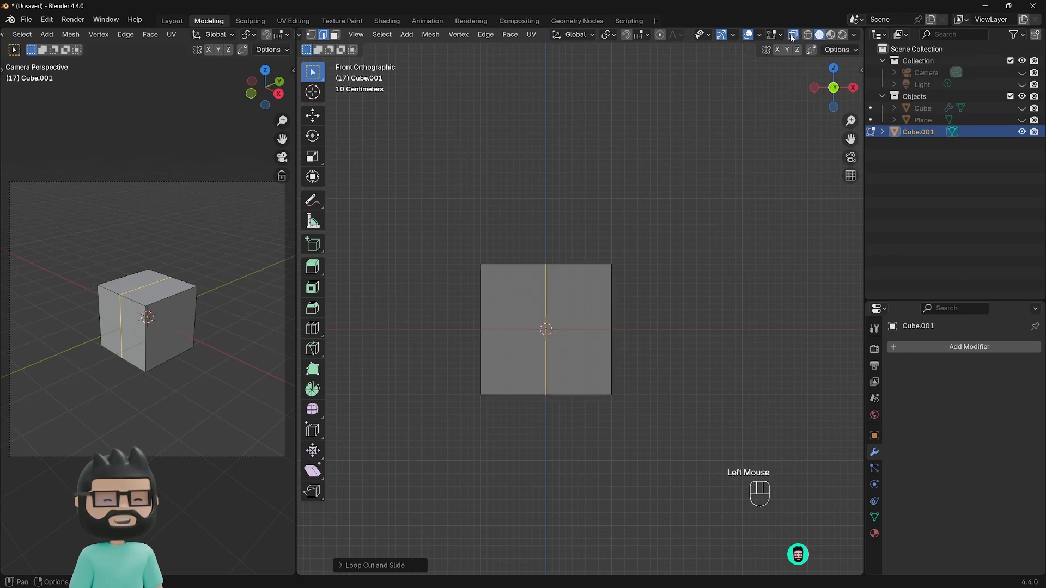
left_click_drag(449, 193, 495, 397)
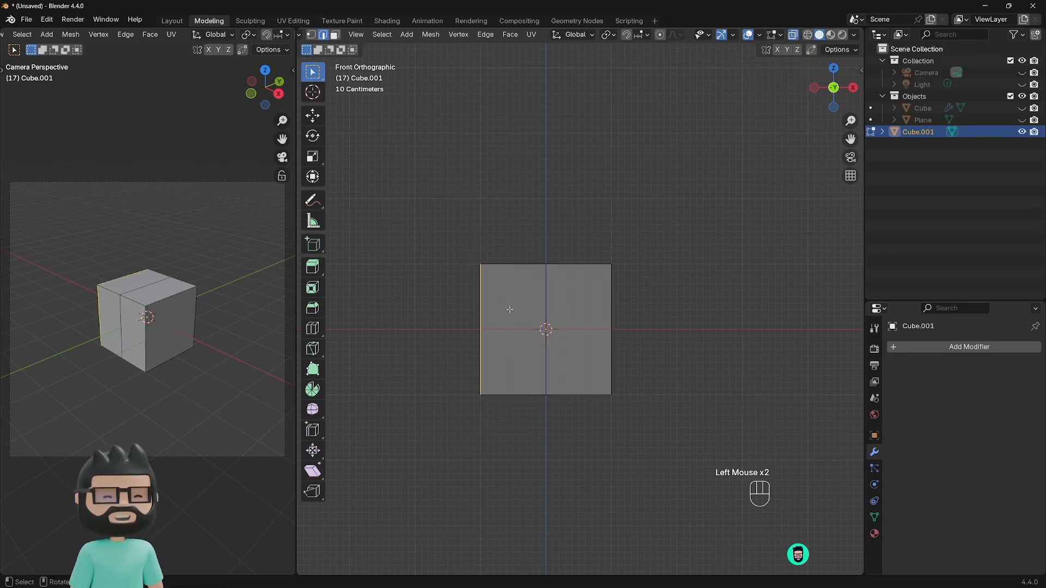
middle_click_drag(495, 281, 599, 240)
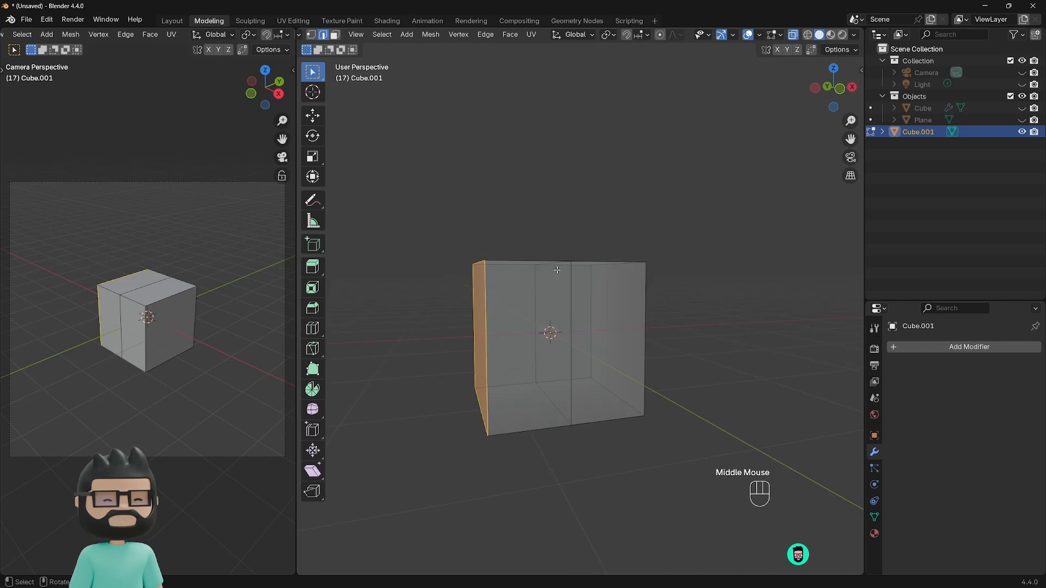
Step: Clear the edge selection and turn off X-Ray while staying in the cube's Edit Mode
left_click(623, 226)
key("Tab")
scroll(777, 40, "down", 6)
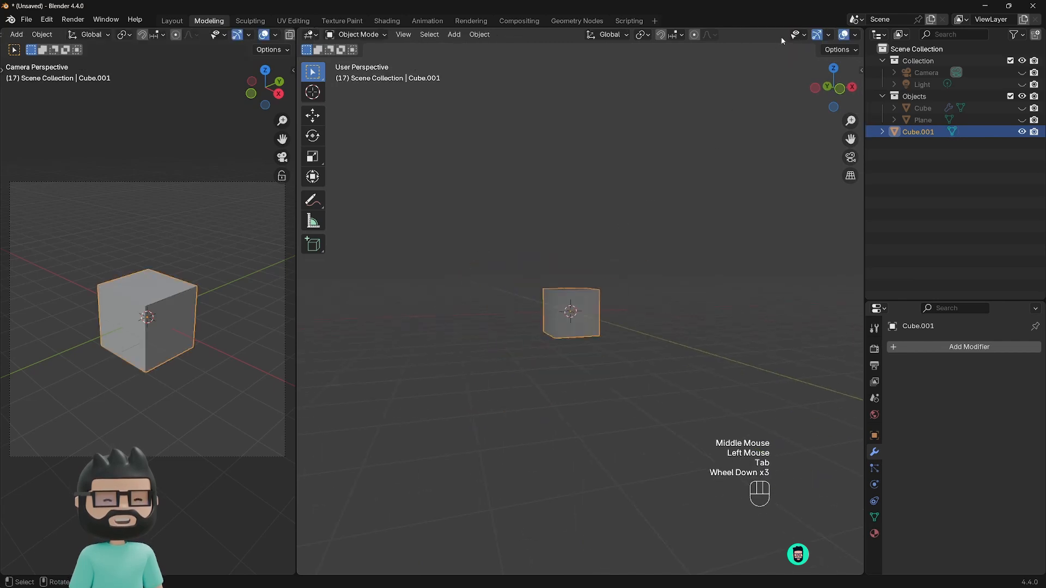
scroll(780, 36, "up", 2)
scroll(778, 40, "up", 2)
key("Tab")
scroll(827, 37, "down", 2)
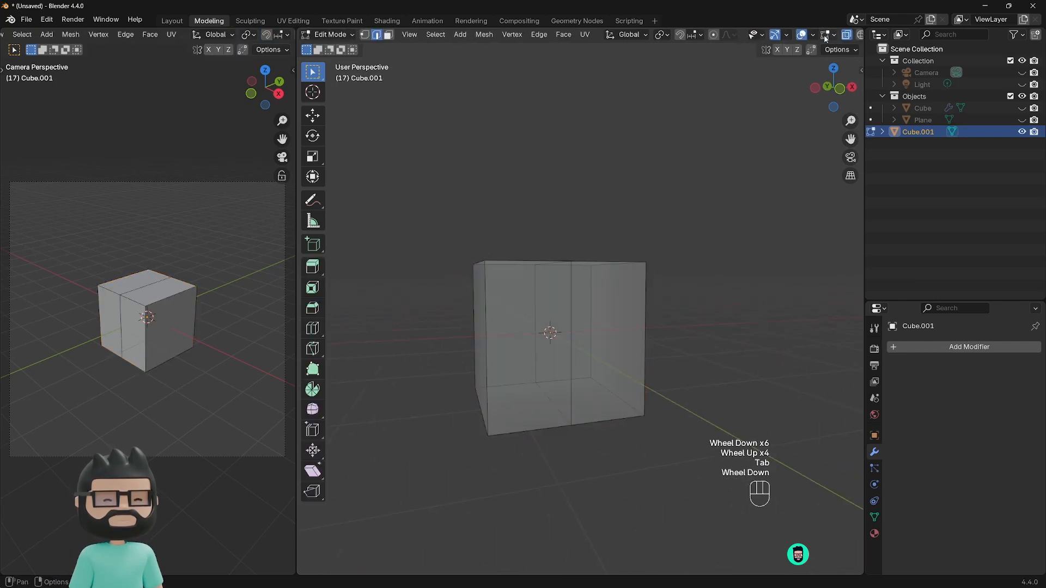
left_click(792, 34)
Step: Switch to face selection and delete the cube's -X side face
mouse_move(468, 376)
middle_mouse_down()
mouse_move(462, 366)
mouse_move(484, 374)
middle_mouse_up()
left_click(503, 346)
key("3")
left_click(511, 334)
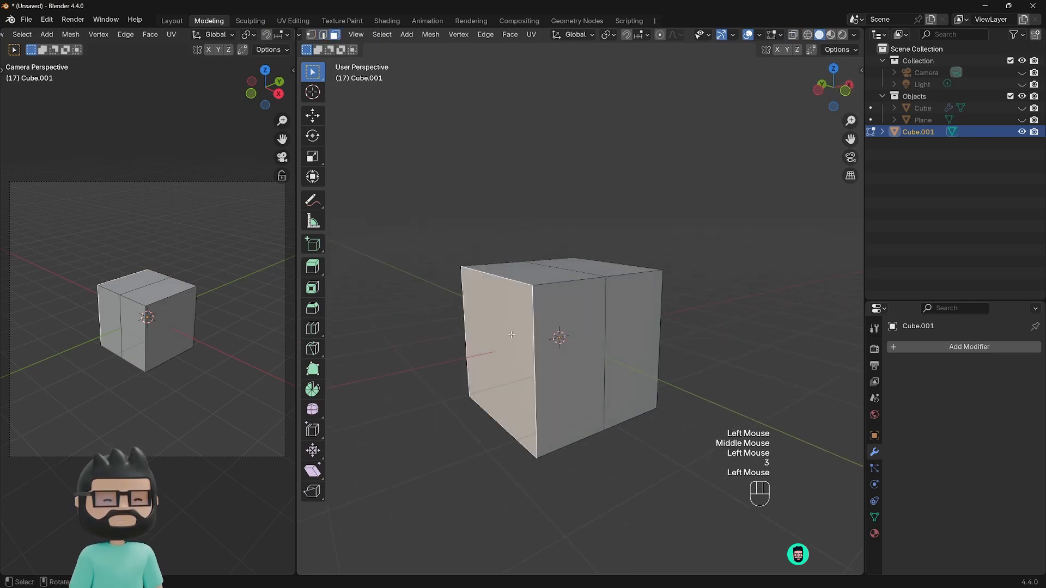
key("x")
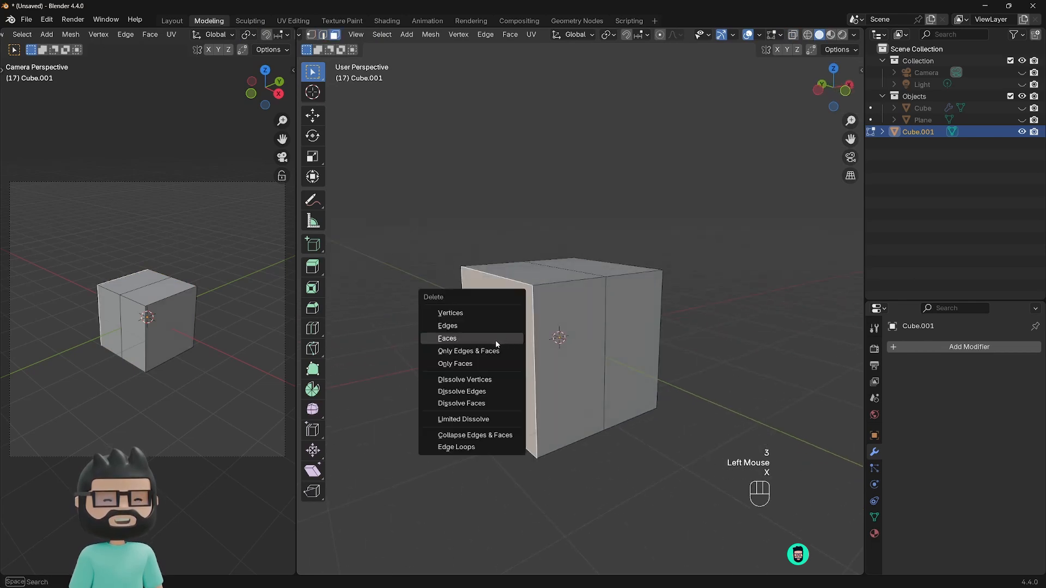
left_click(495, 340)
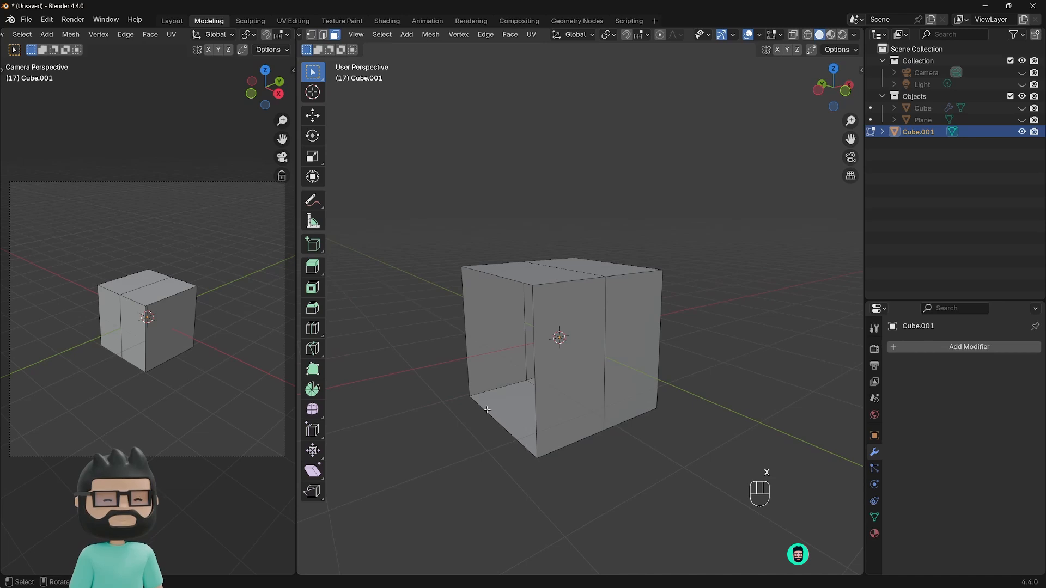
middle_click_drag(529, 287, 513, 295)
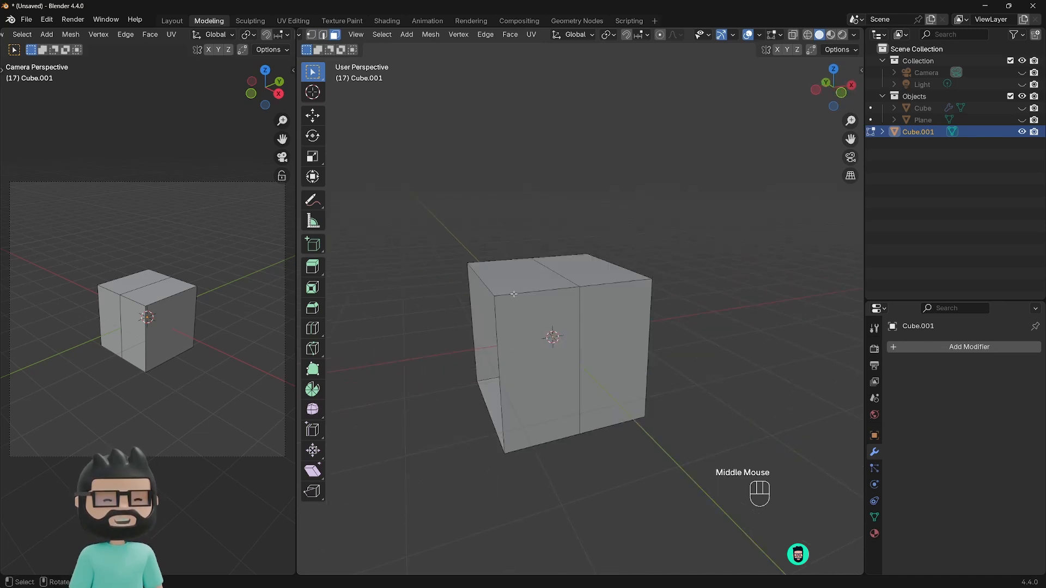
Step: Select the remaining ring of faces on the cube's -X half and delete those faces
left_click(515, 295, "alt")
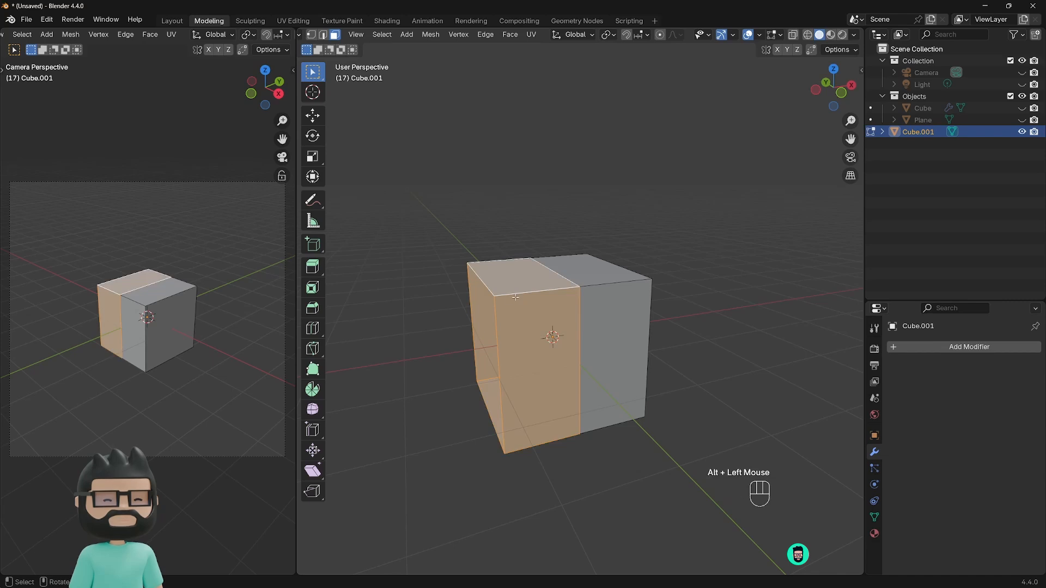
middle_click_drag(506, 468, 451, 330)
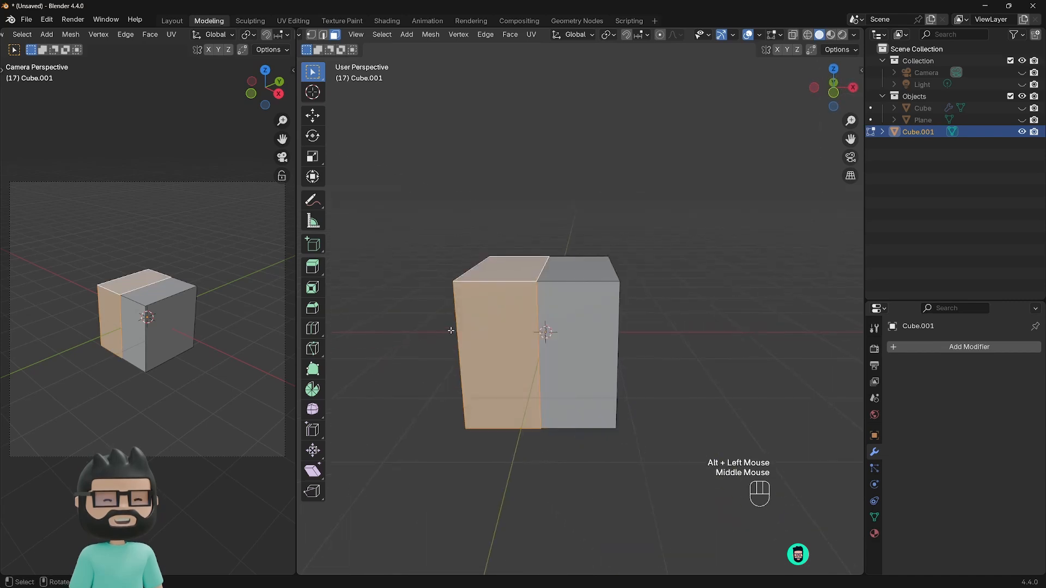
key("x")
left_click(431, 328)
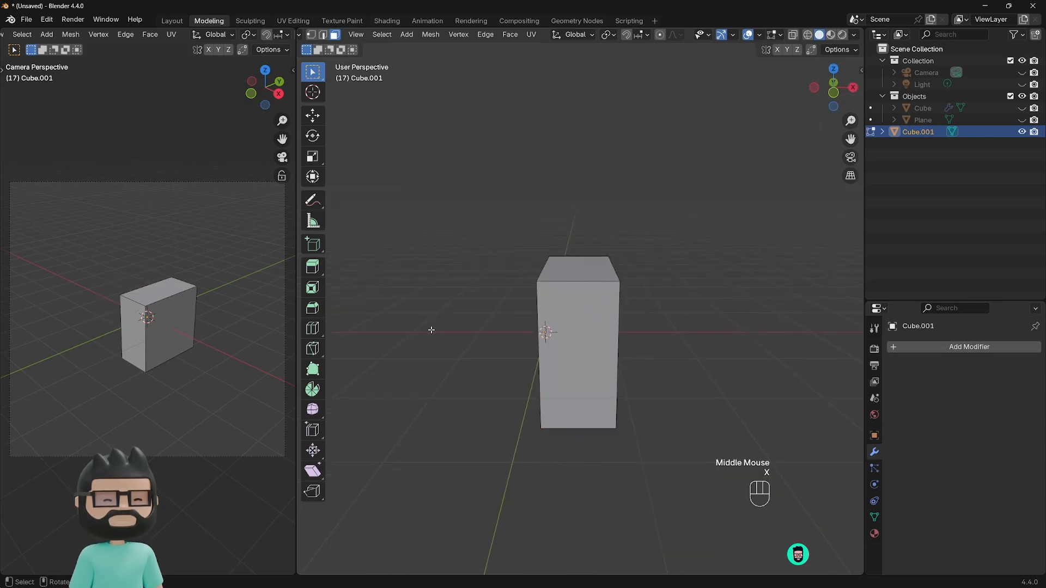
Step: Return to Object Mode and add a Mirror modifier to the half cube
key("Tab")
middle_click_drag(490, 333, 518, 305)
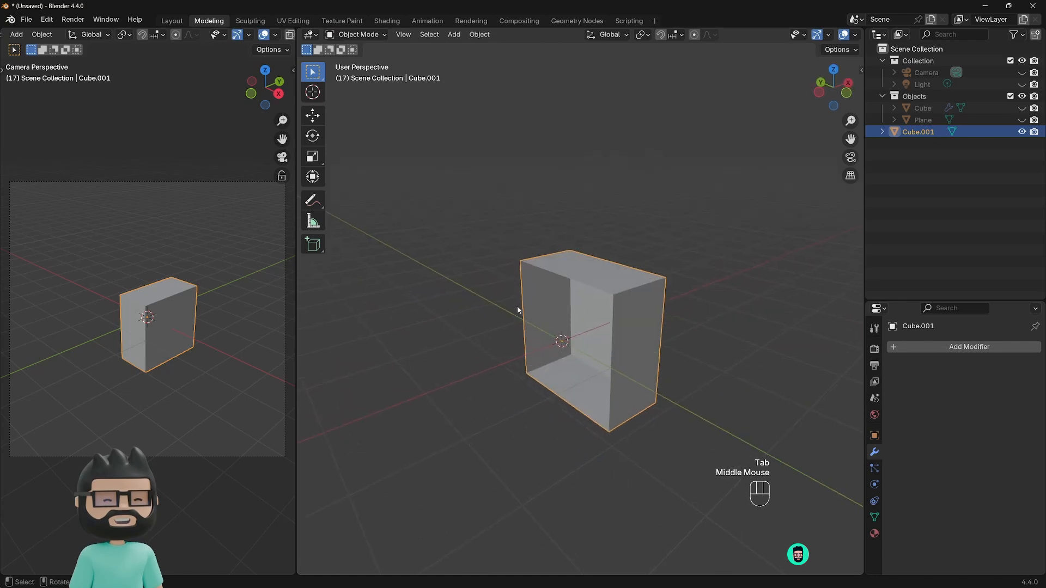
left_click(906, 346)
mouse_move(907, 347)
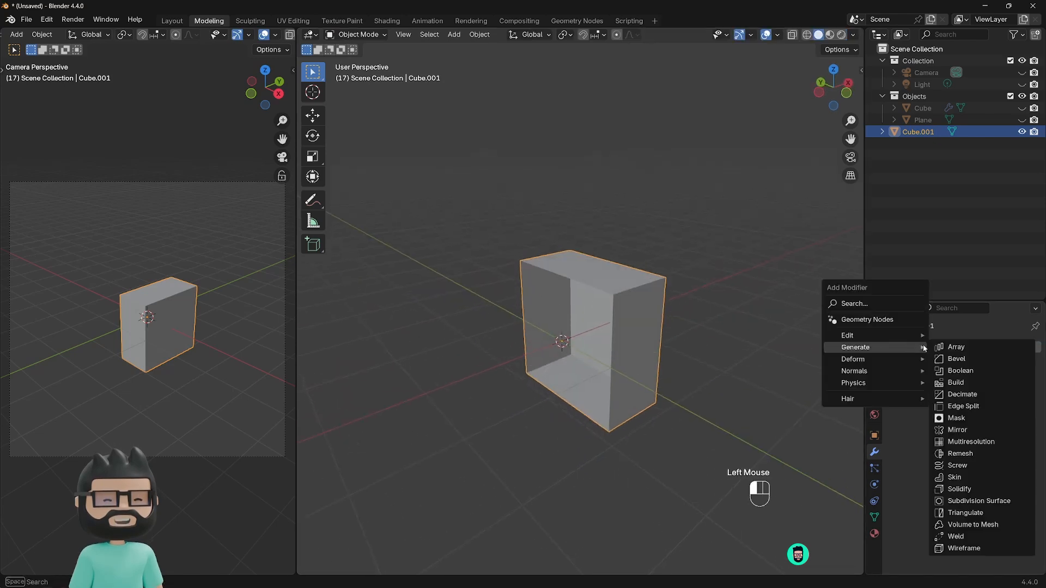
left_click(956, 430)
Step: Enter Edit Mode and try moving the cube's +X side face and its top face with the Mirror modifier's clipping off
middle_click_drag(583, 346, 492, 336)
key("Tab")
left_click(569, 309)
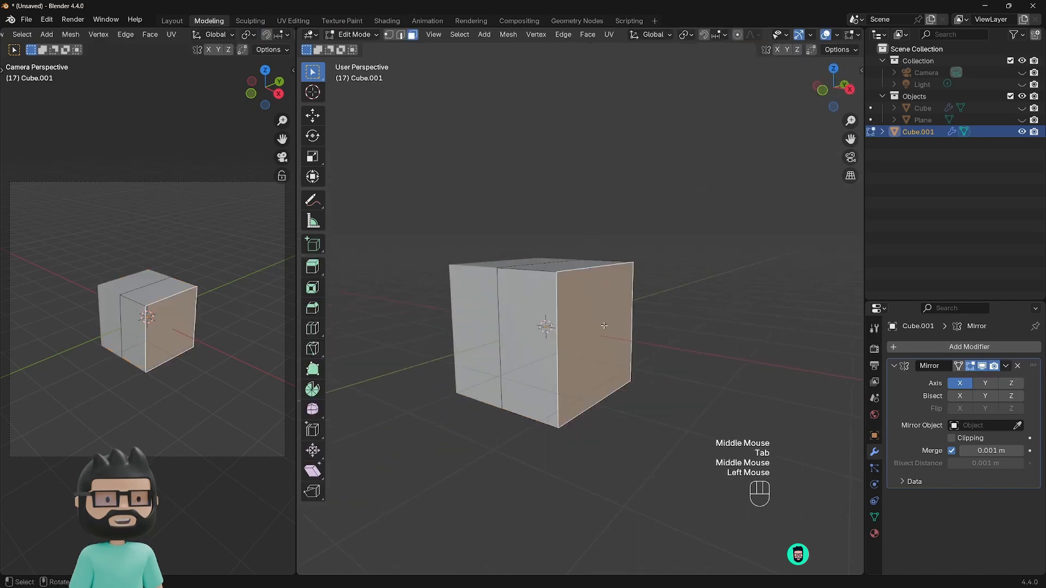
key("g")
right_click(569, 308)
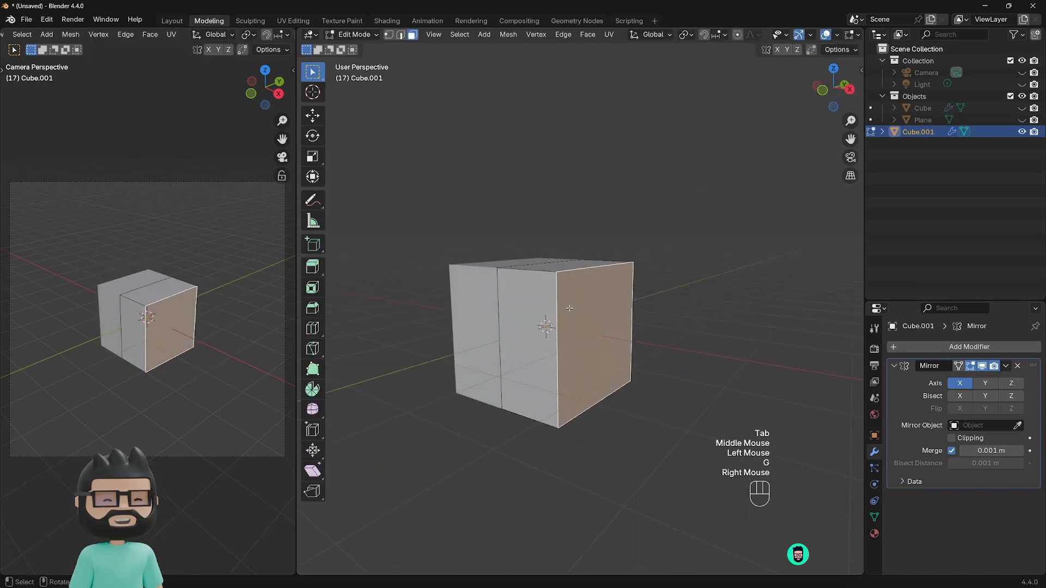
left_click(516, 266)
key("g")
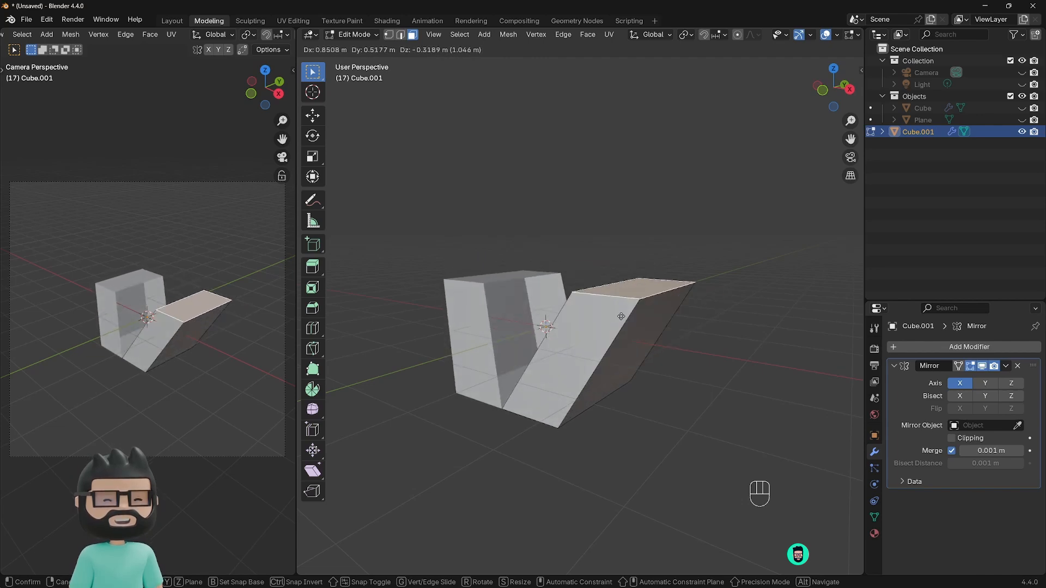
right_click(621, 309)
middle_click_drag(586, 306, 610, 324)
Step: Enable Clipping on the Mirror modifier and try moving the top face and the +X side face
left_click(952, 438)
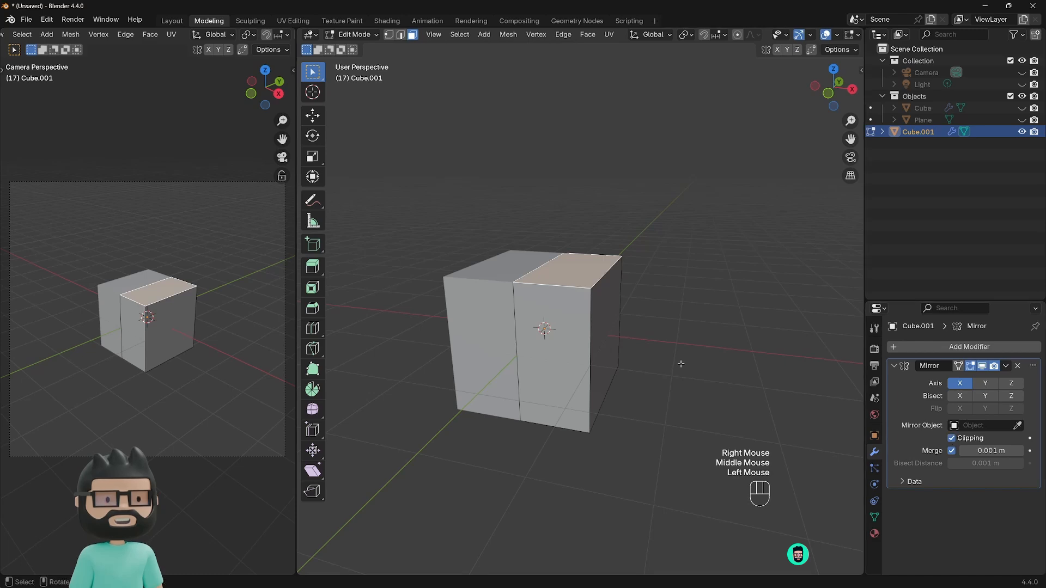
left_click(602, 279)
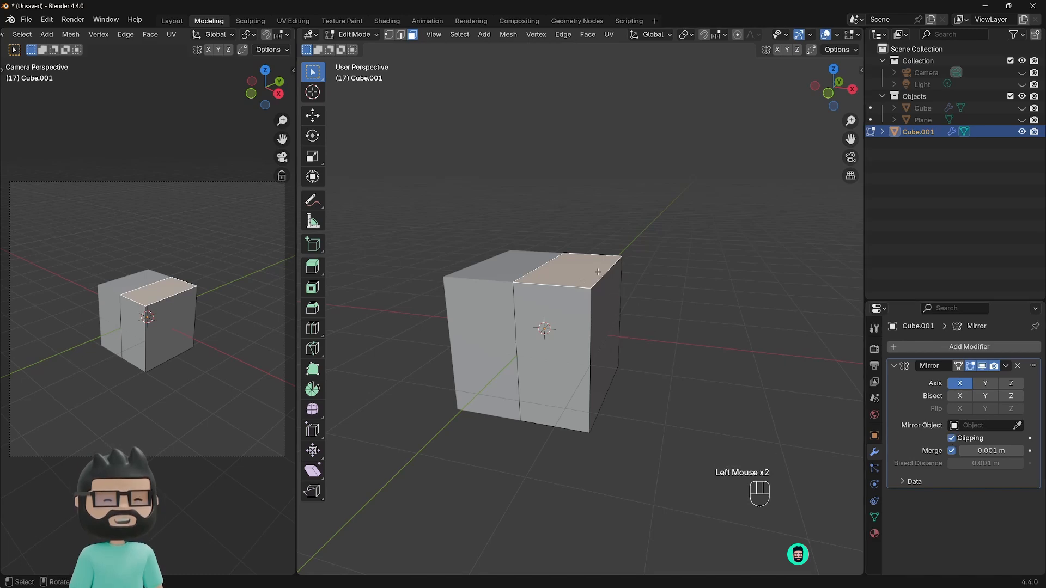
key("g")
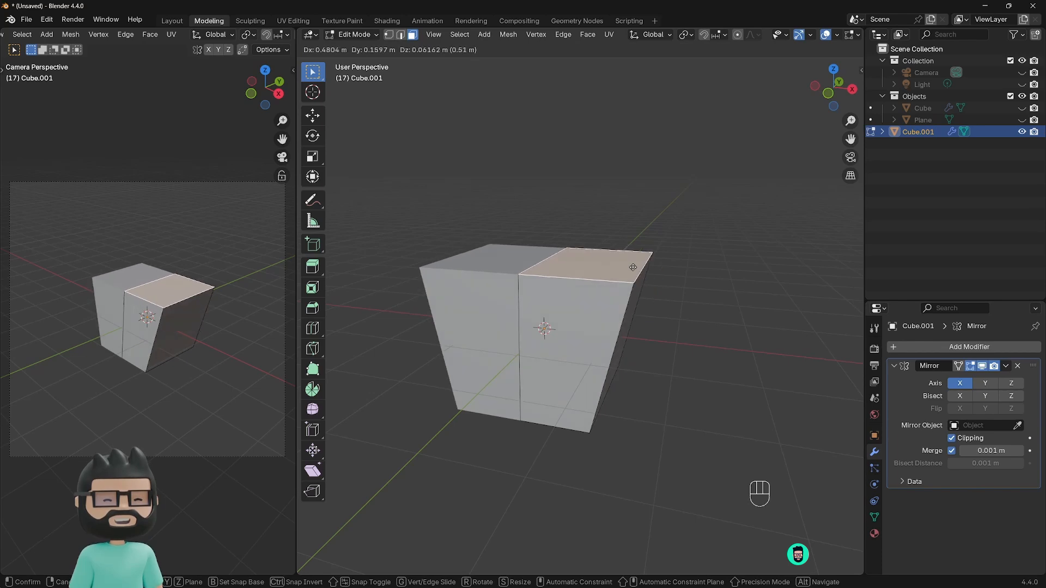
right_click(598, 260)
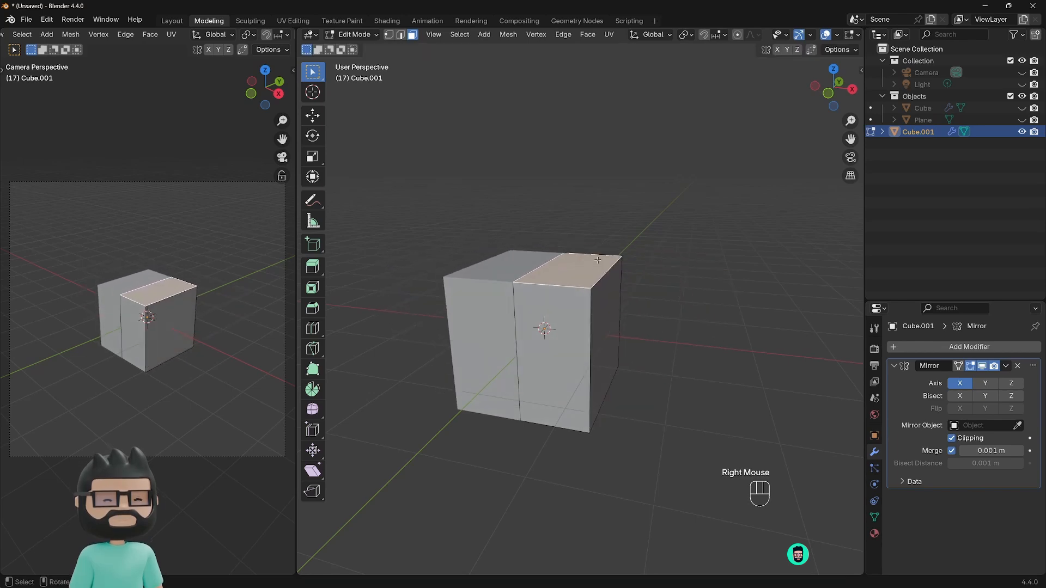
left_click(621, 308)
key("g")
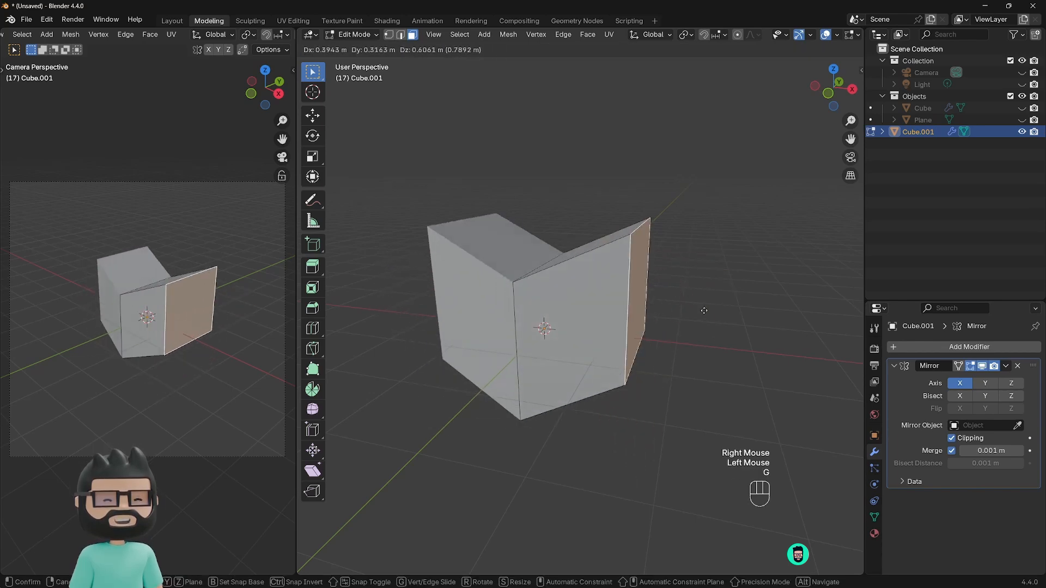
right_click(533, 272)
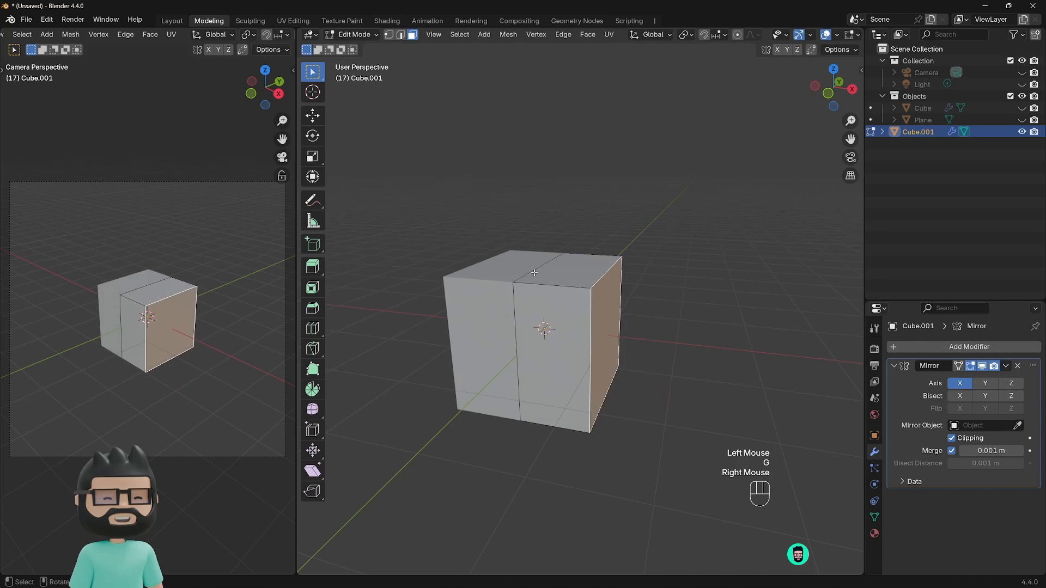
Step: Switch to edge selection and try moving the top centre edge with Clipping on
left_click(527, 269)
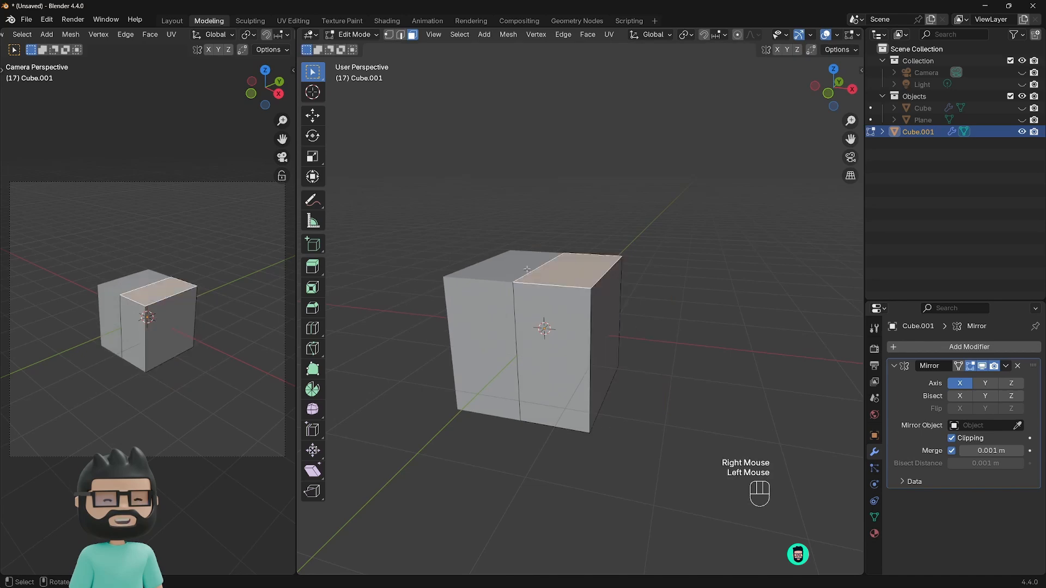
key("2")
left_click(530, 270)
key("g")
right_click(550, 256)
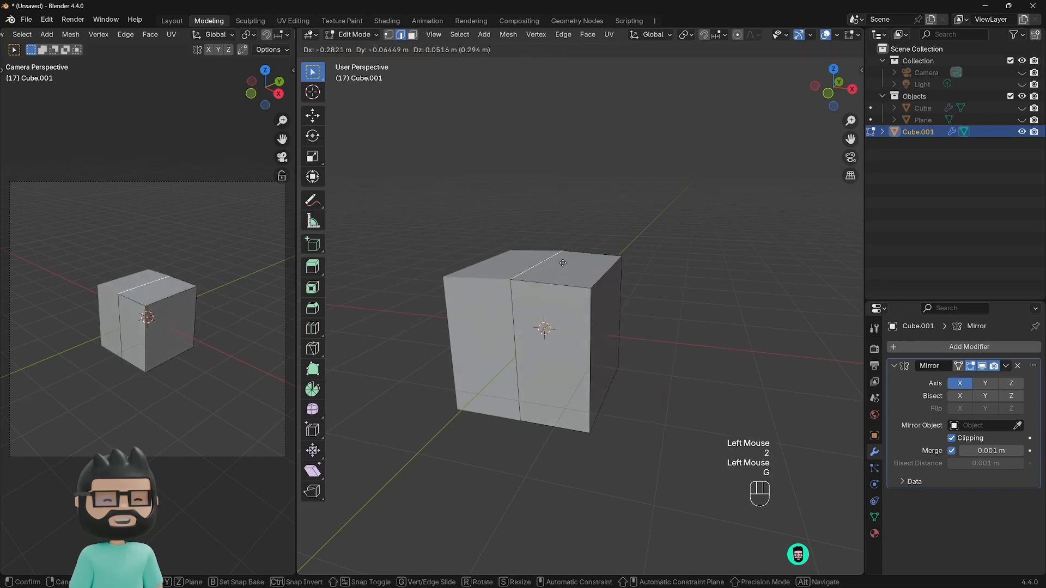
Step: Disable Clipping, try moving the top centre edge again, and return to Object Mode
left_click(952, 438)
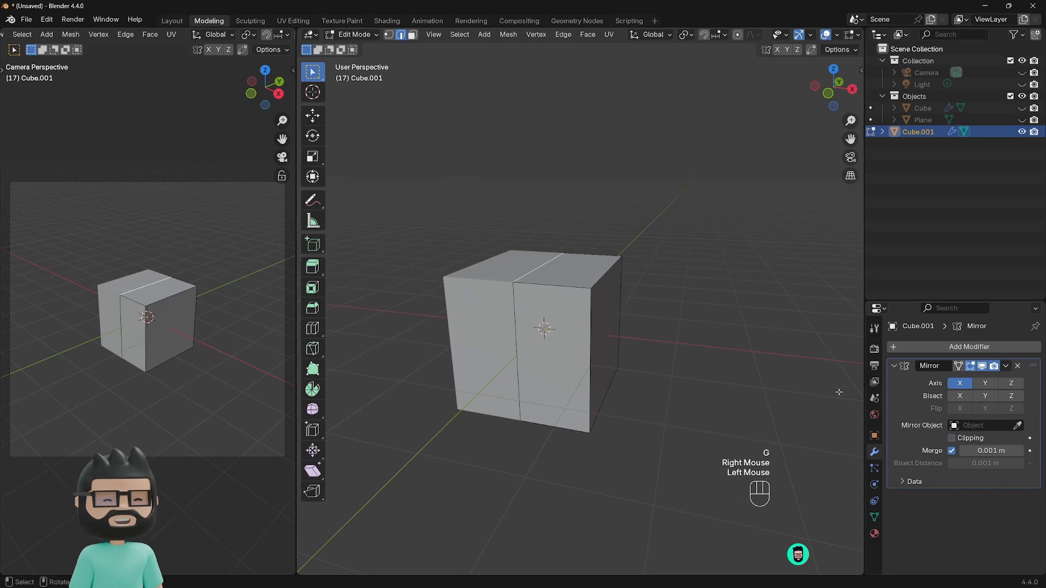
key("g")
right_click(618, 327)
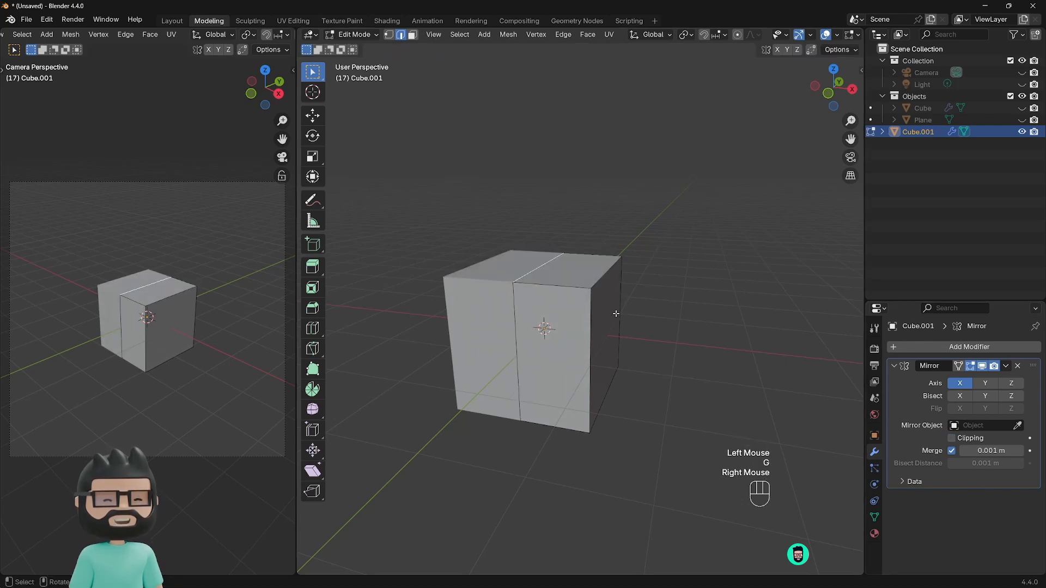
key("Tab")
scroll(624, 322, "down", 1)
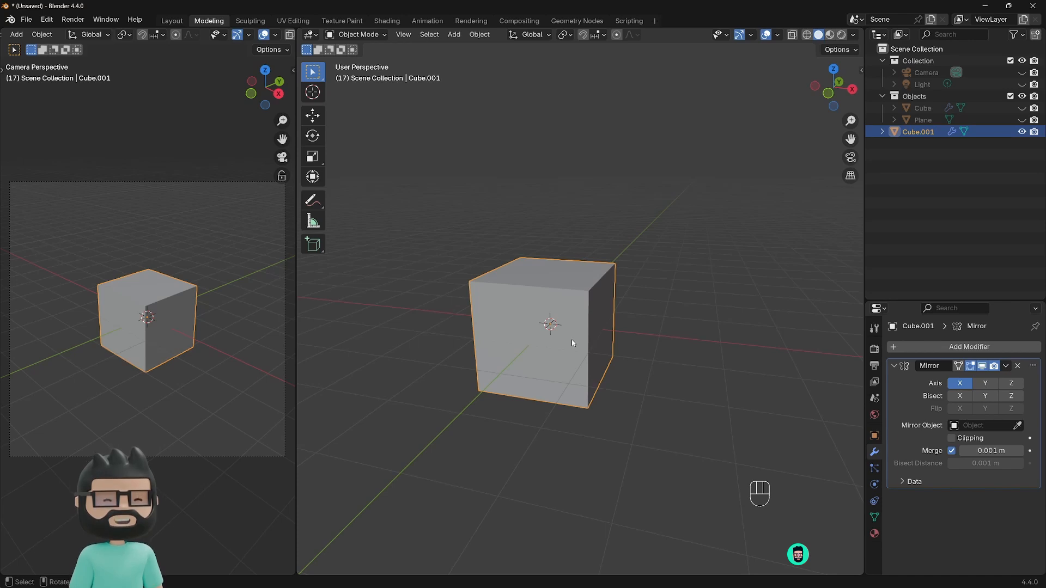
Step: Open the Preferences and search the add-ons list for "mirror"
left_click(54, 21)
left_click(83, 172)
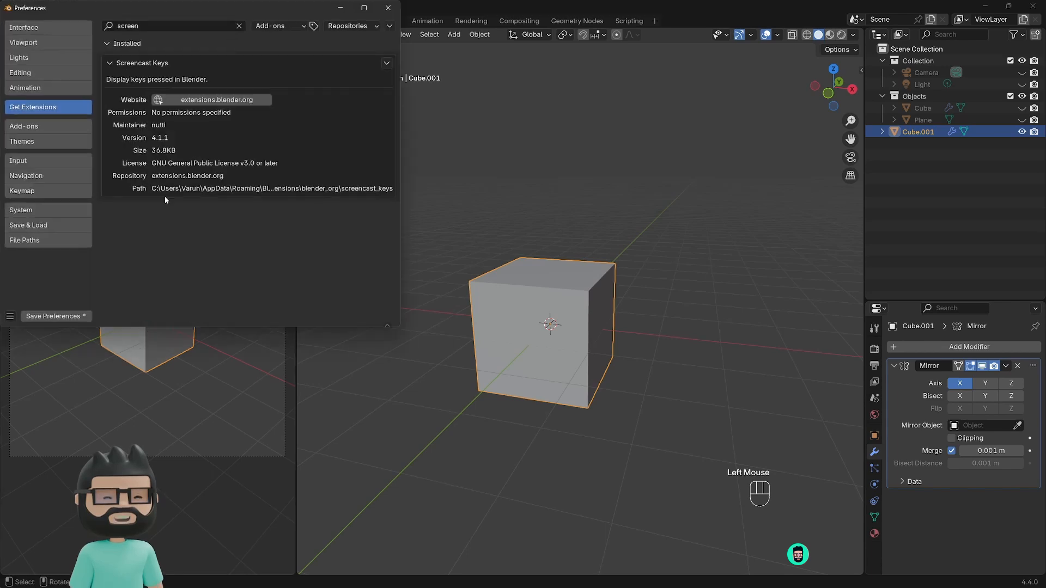
left_click_drag(197, 9, 537, 149)
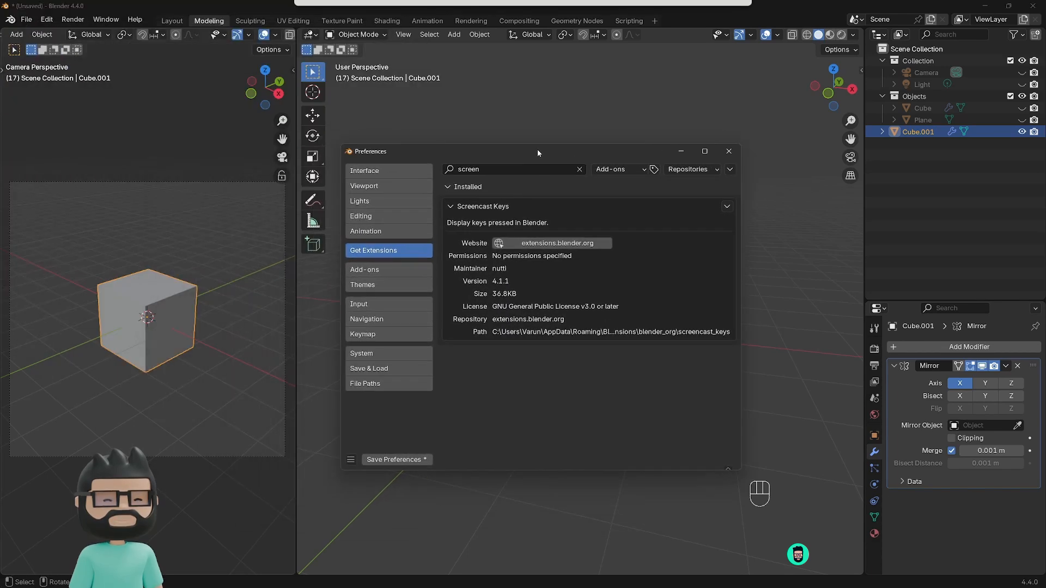
left_click(383, 271)
left_click(503, 171)
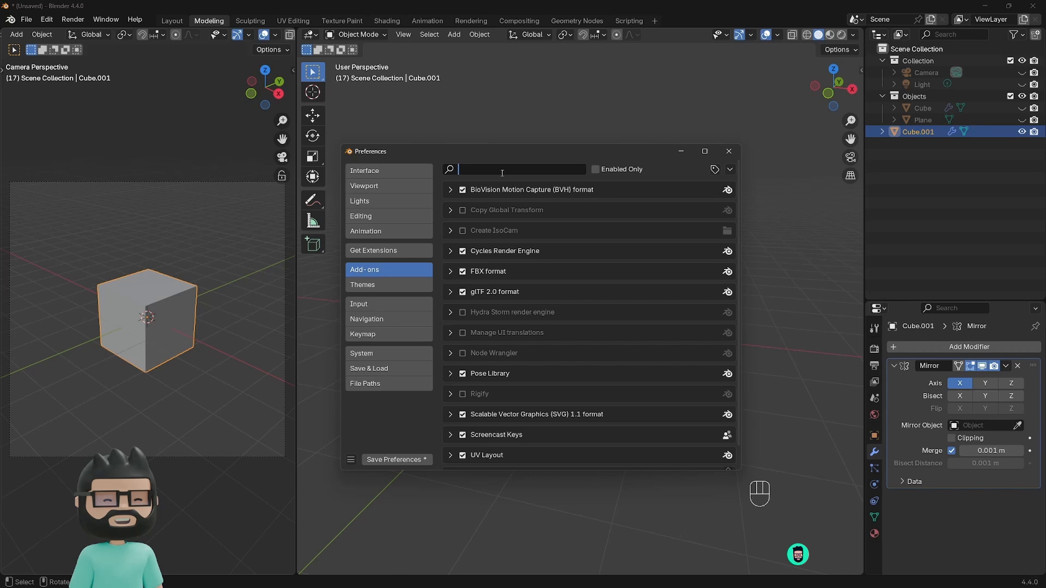
type("mirror")
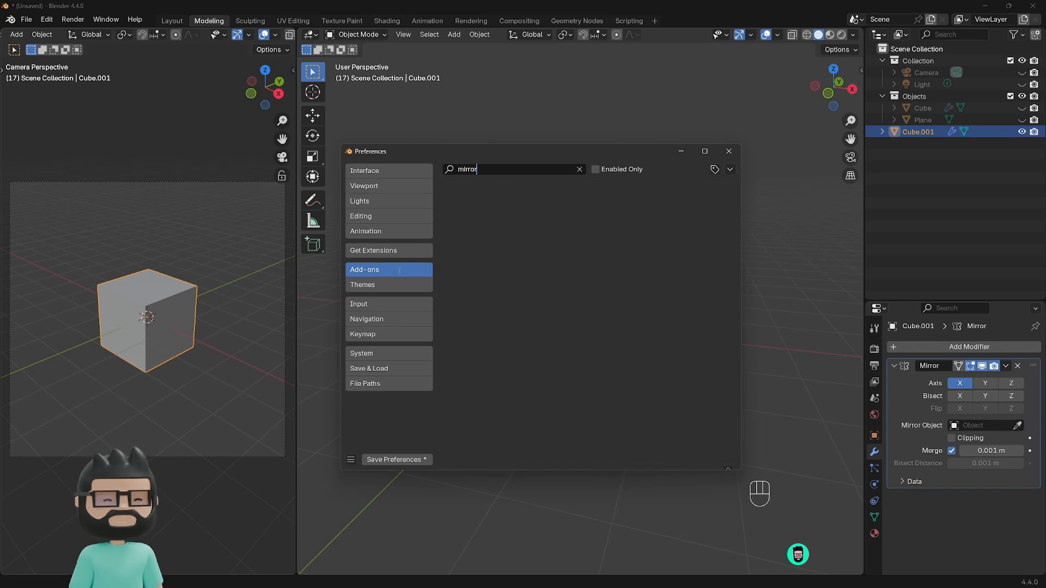
Step: Search the online extensions for "mirror" and install the Auto Mirror extension
left_click(401, 250)
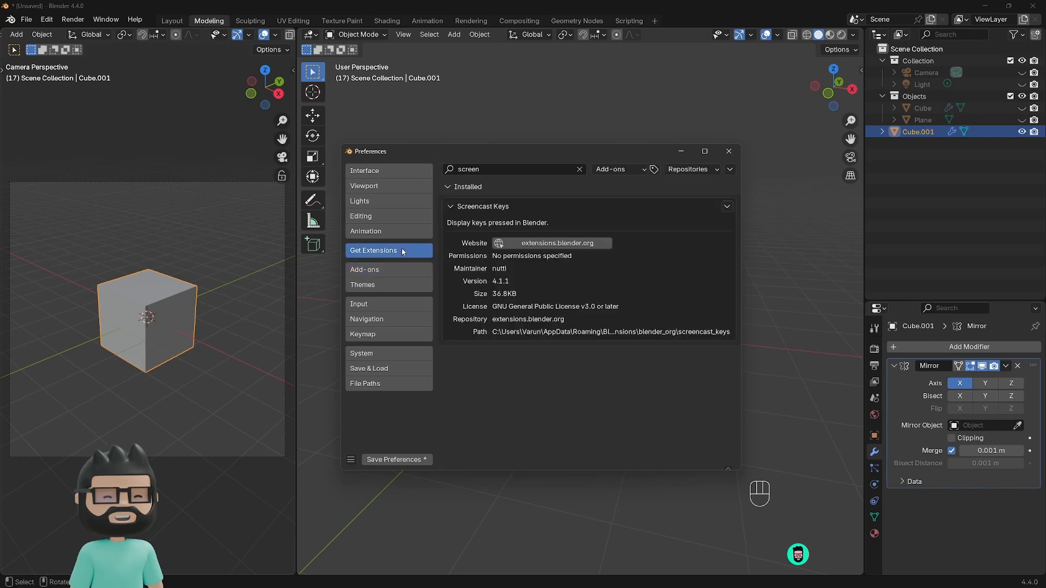
left_click(579, 170)
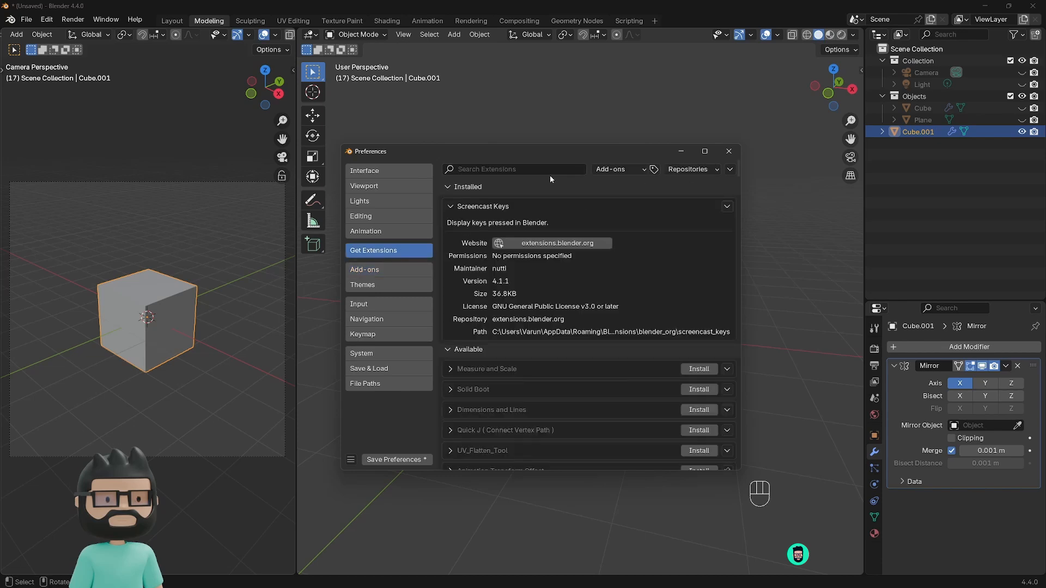
left_click(550, 174)
type("mirror")
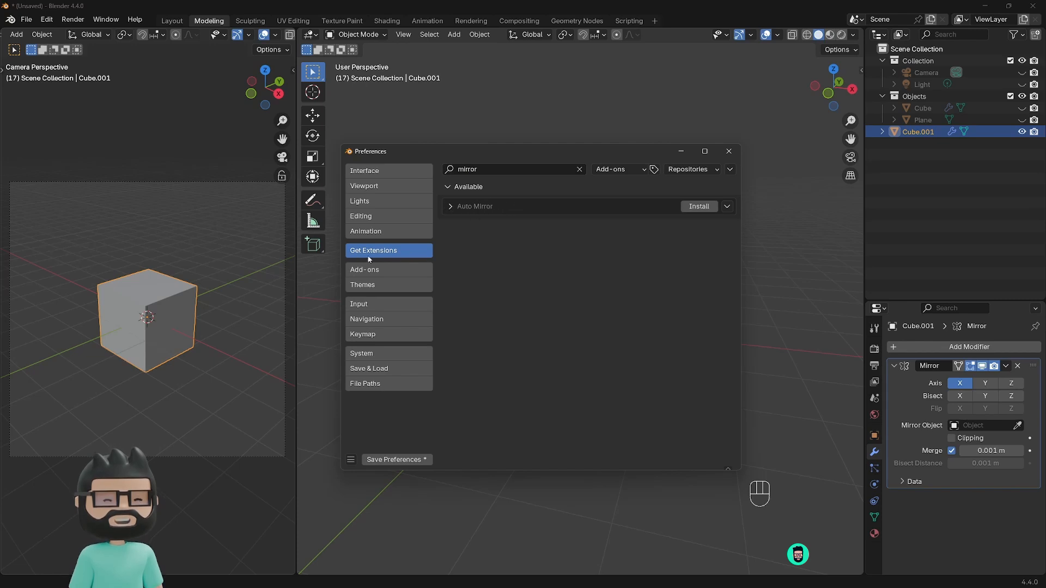
left_click(689, 210)
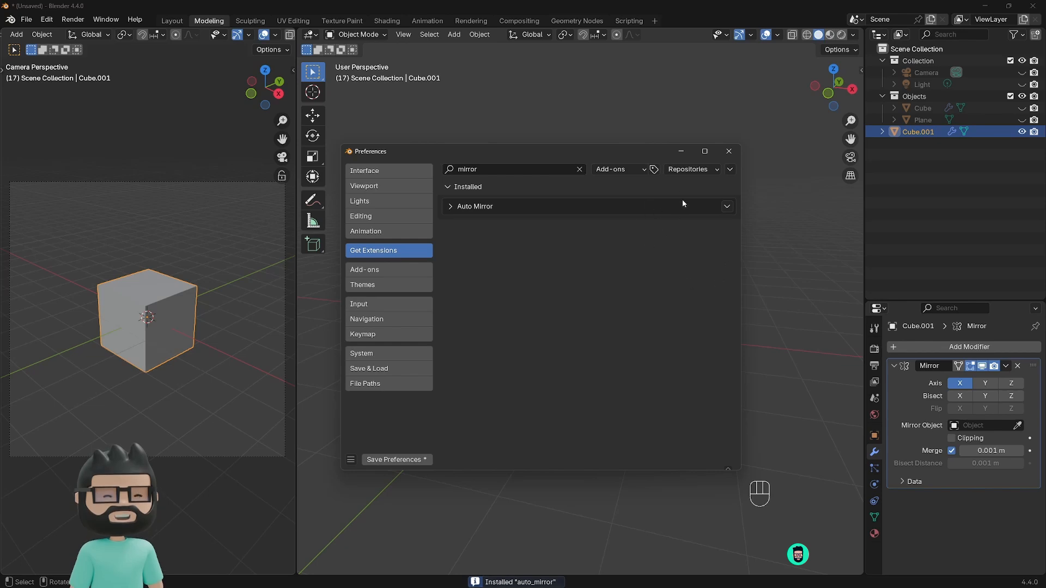
Step: Search the extensions for "loop", install LoopTools, and close the Preferences
left_click(580, 169)
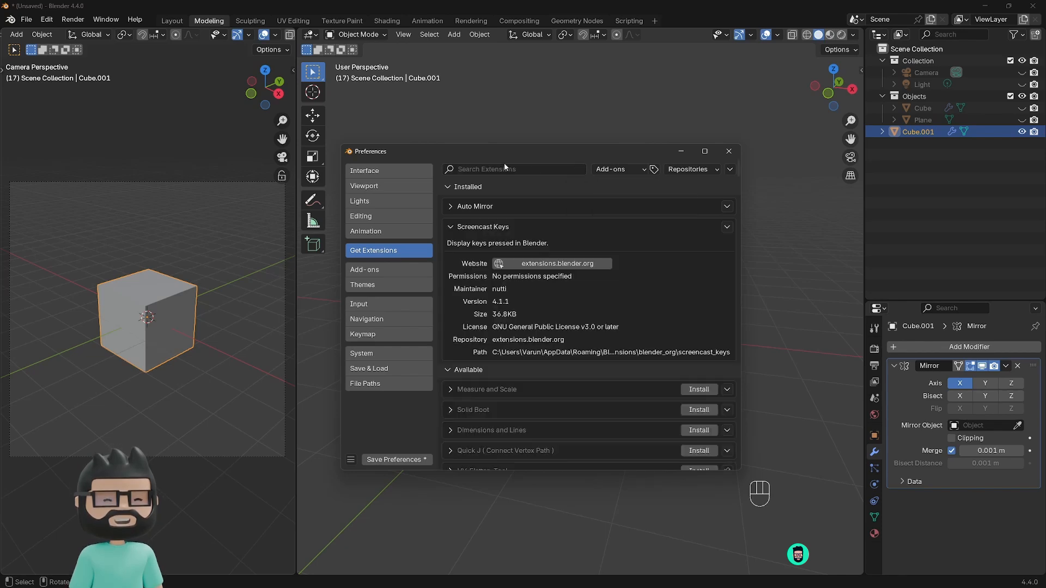
left_click(507, 168)
type("loop")
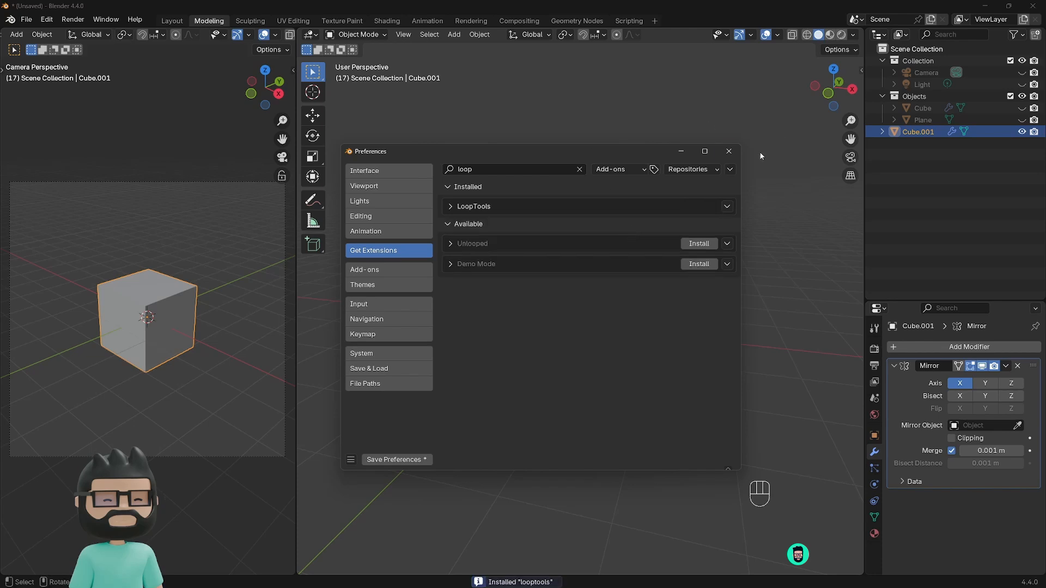
left_click(729, 151)
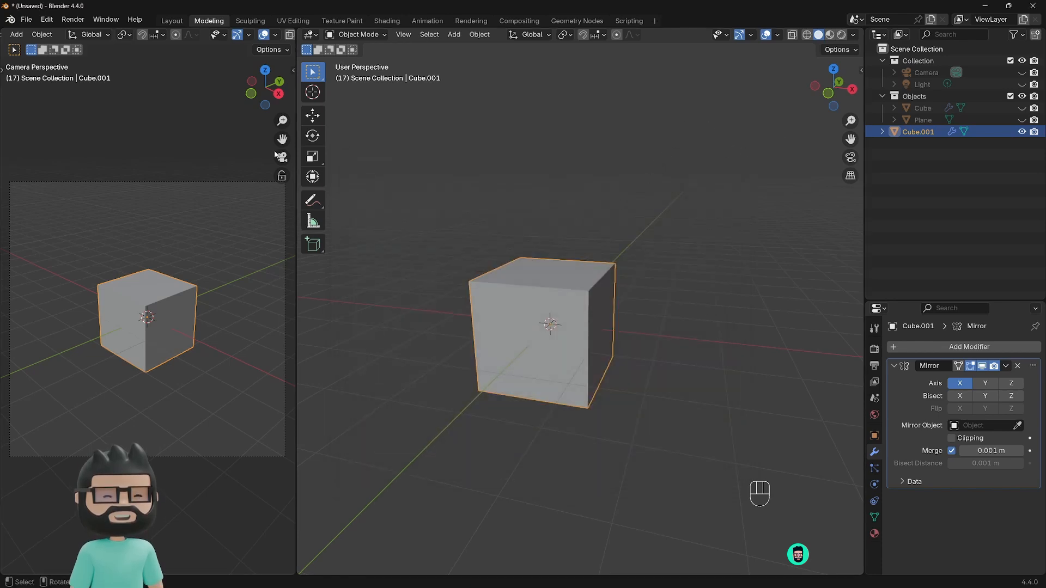
Step: Save the project as "4.4 Isometric Room 1.blend" in D:\Projects\YT Tutorials
left_click(26, 22)
left_click(40, 96)
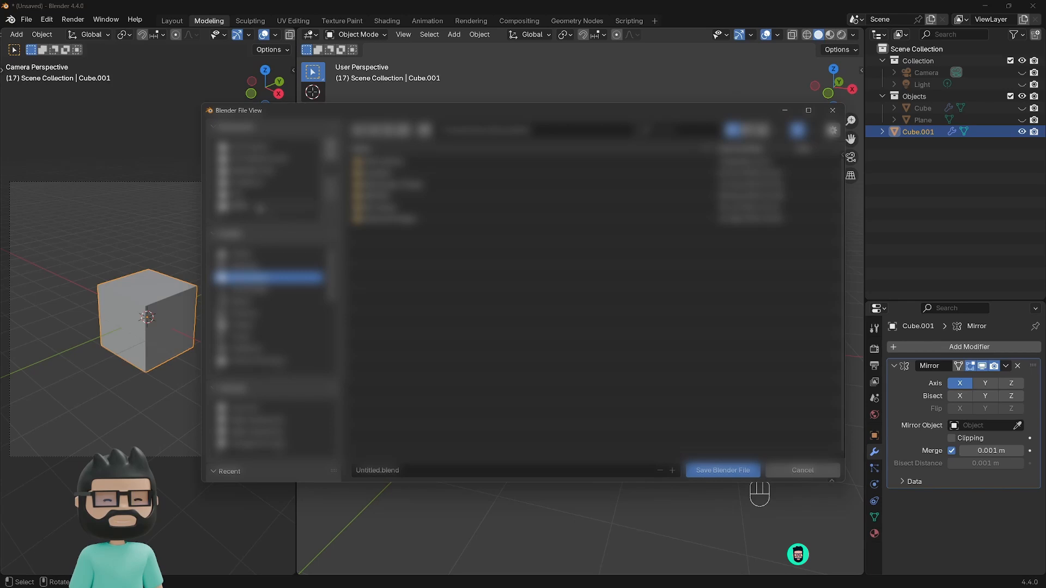
left_click(369, 470)
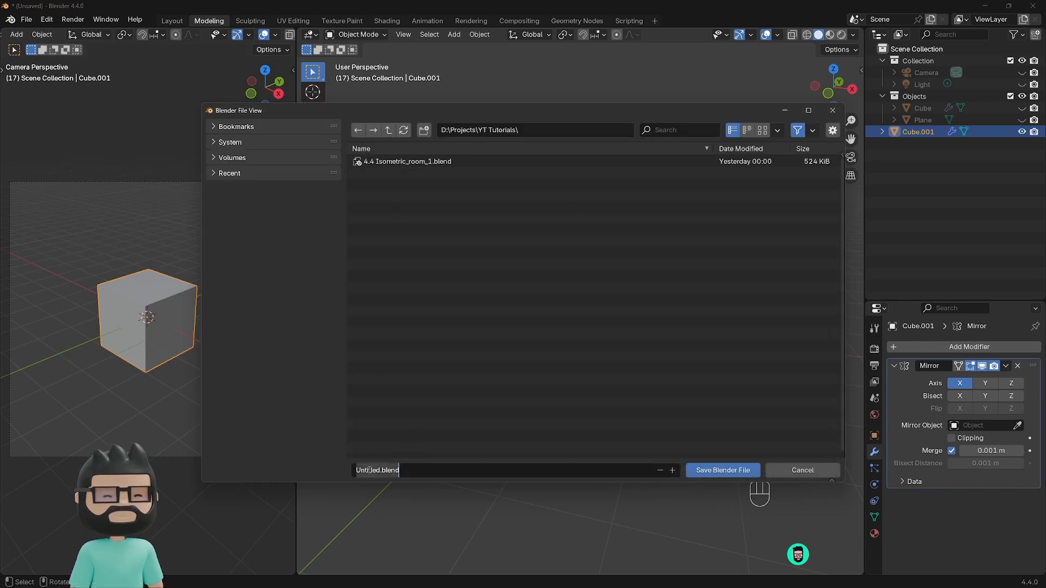
type("4")
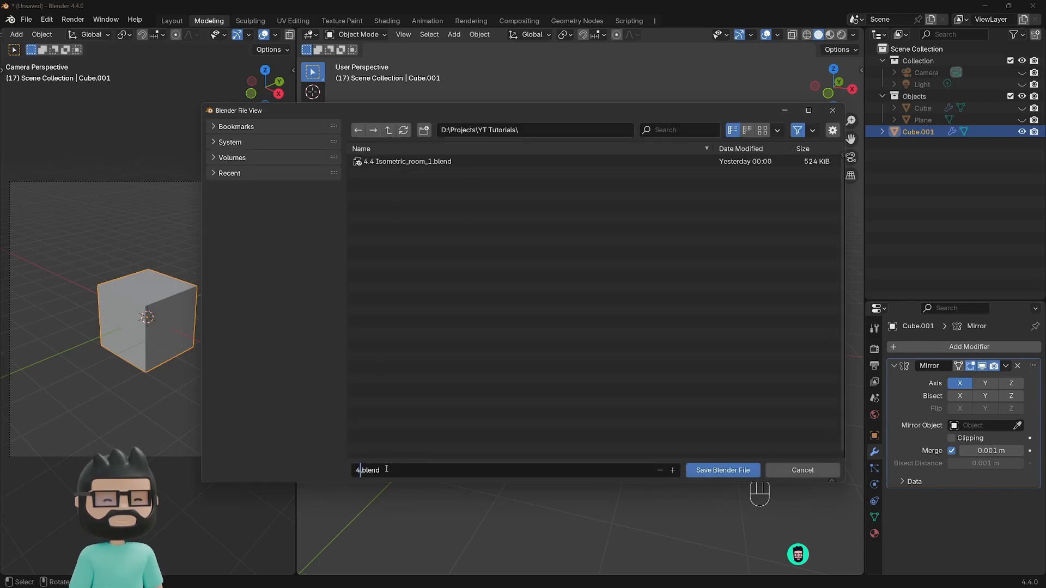
type(".4 ")
type("Isometri")
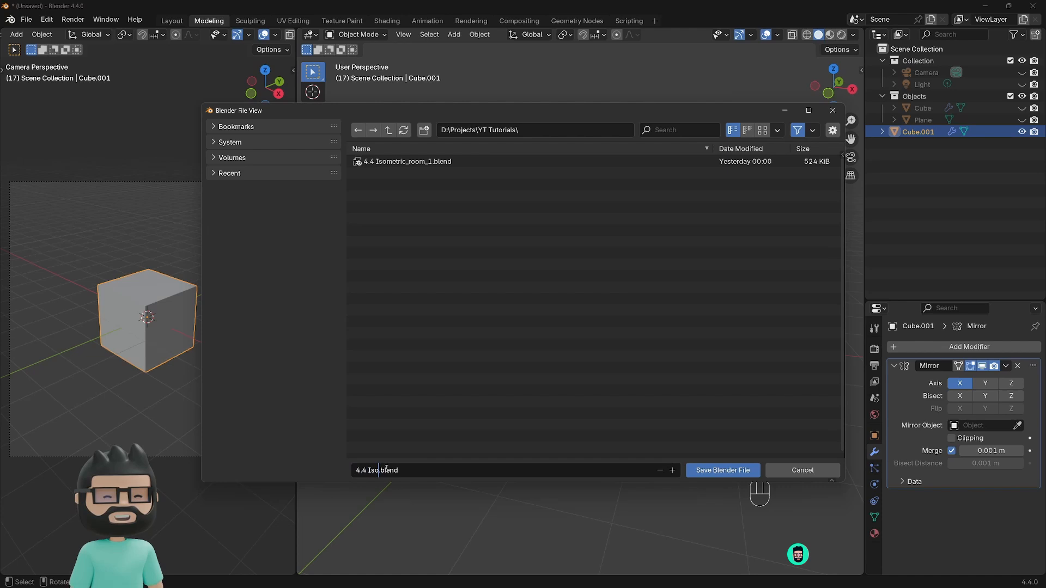
type("c ")
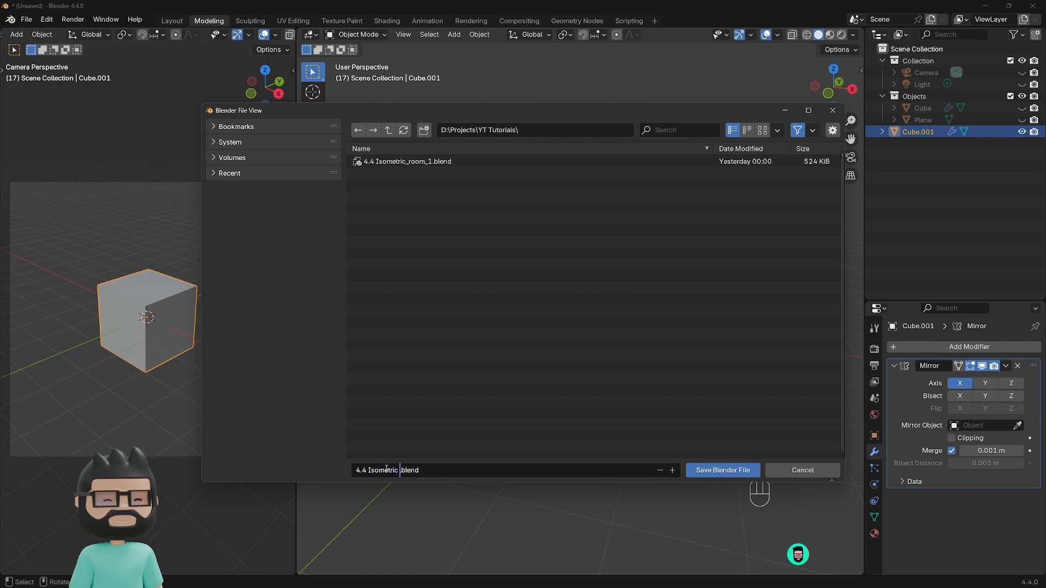
type("Room 1")
left_click(720, 469)
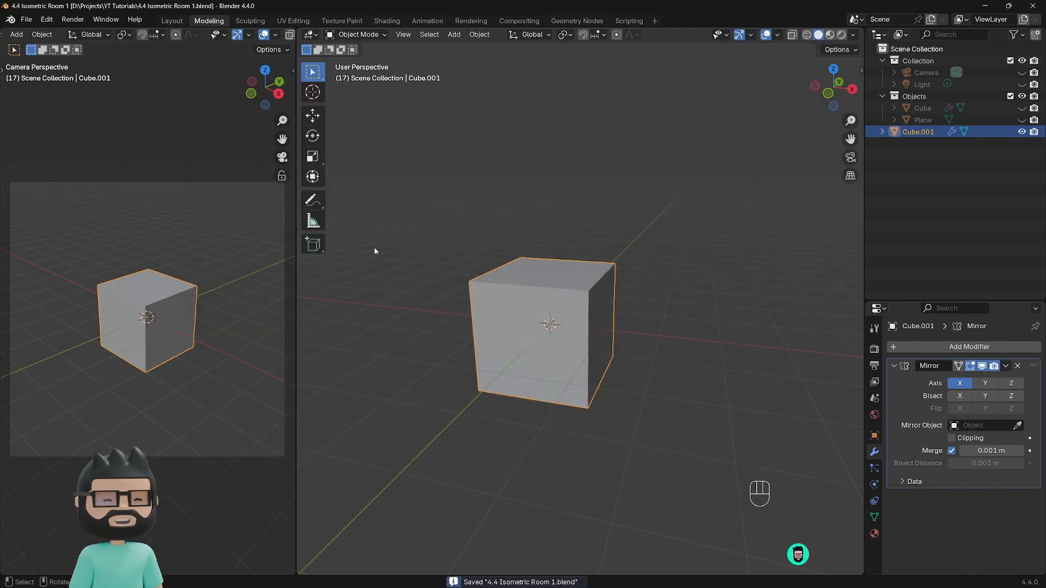
Step: Hide the mirrored practice cube and add a new cube at the world origin
mouse_move(618, 301)
middle_mouse_down()
mouse_move(599, 297)
mouse_move(610, 296)
middle_mouse_up()
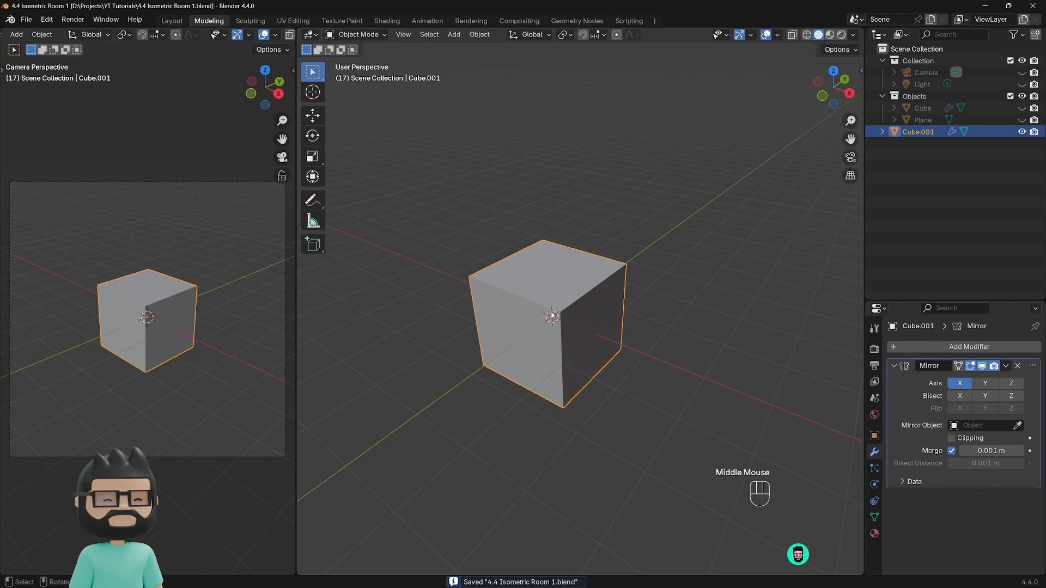
key("Tab")
key("Tab")
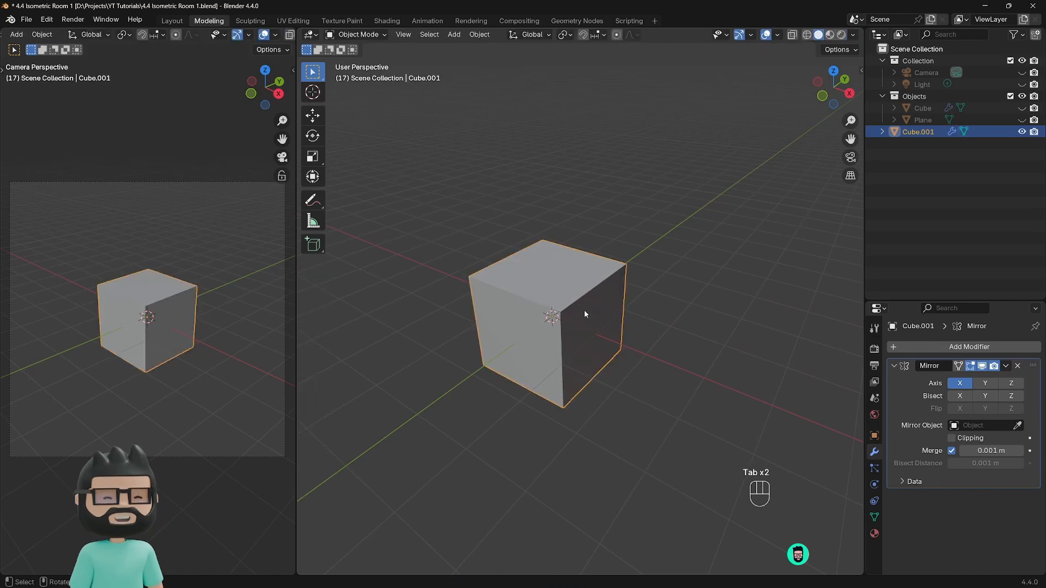
left_click(575, 307)
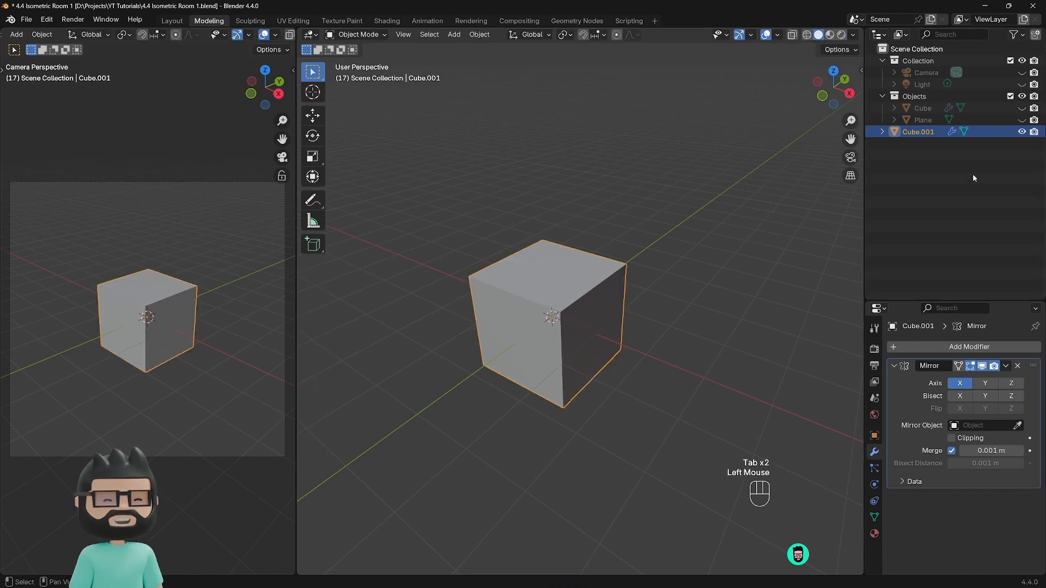
left_click(1022, 131)
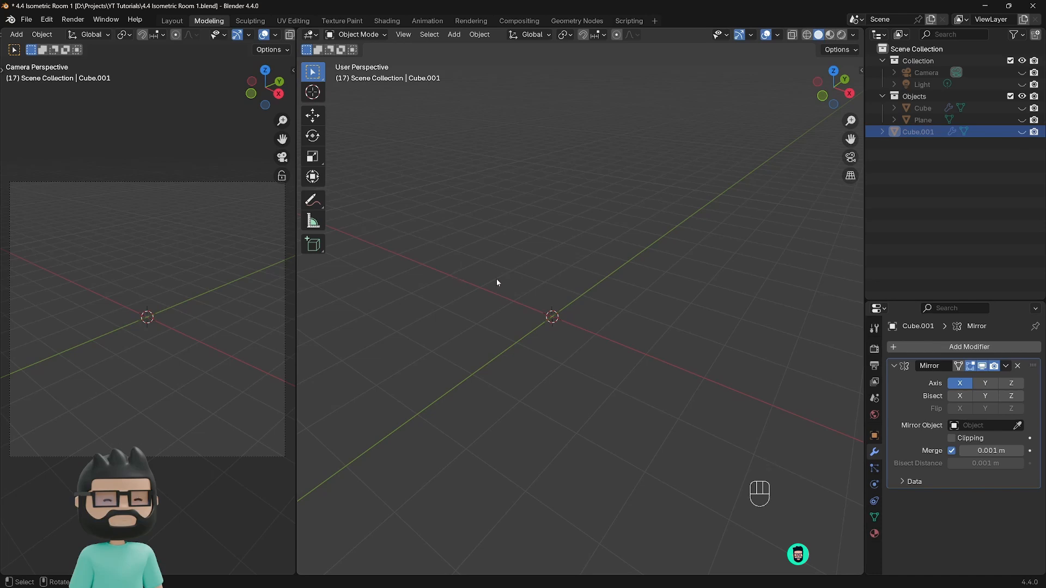
key("shift+a")
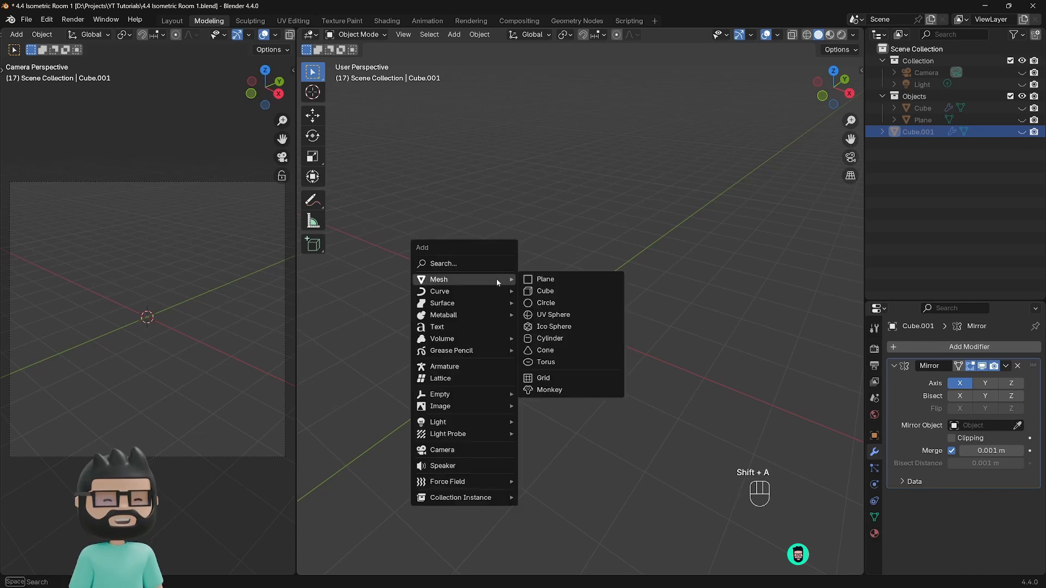
left_click(558, 289)
mouse_move(505, 339)
middle_mouse_down()
mouse_move(493, 323)
mouse_move(513, 326)
middle_mouse_up()
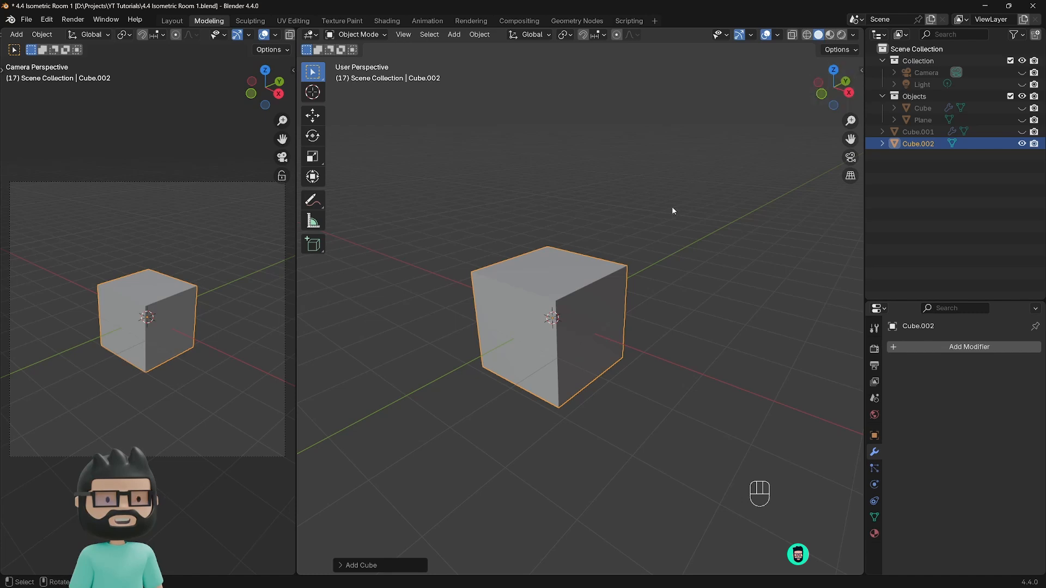
Step: Show the Auto Mirror settings for the new cube and look through its orientation options
key("n")
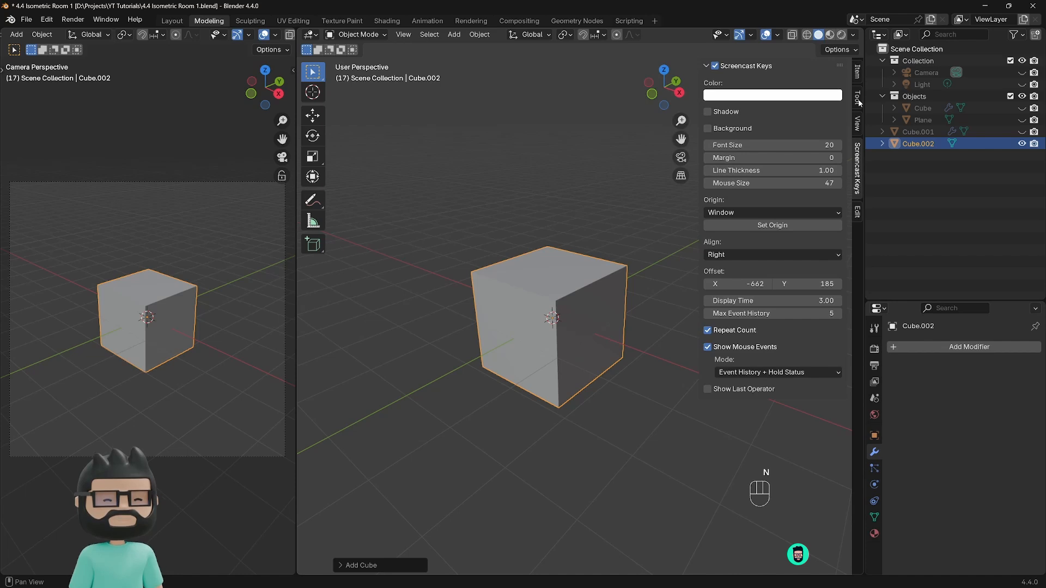
left_click(858, 213)
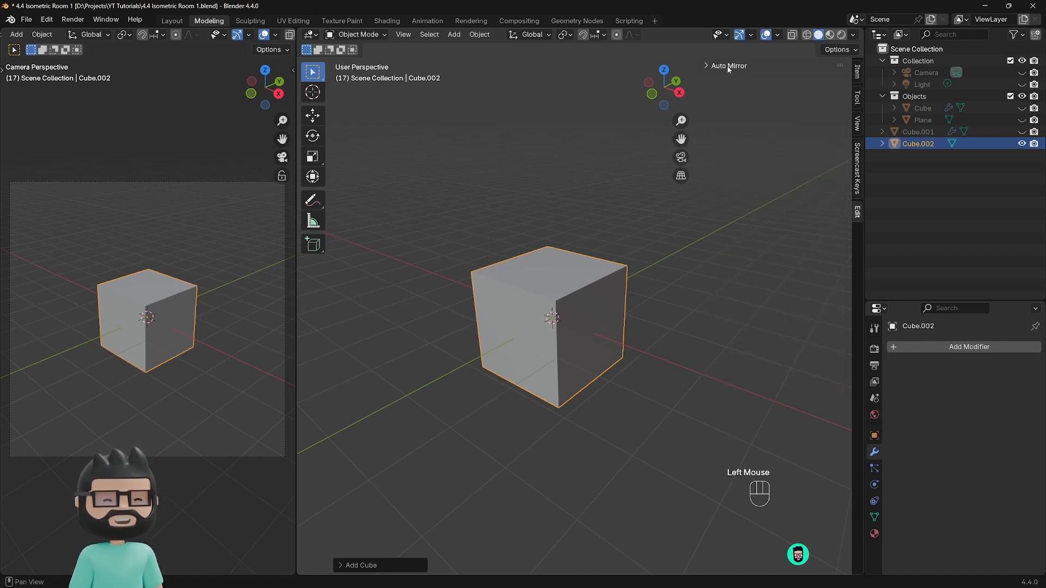
left_click(706, 66)
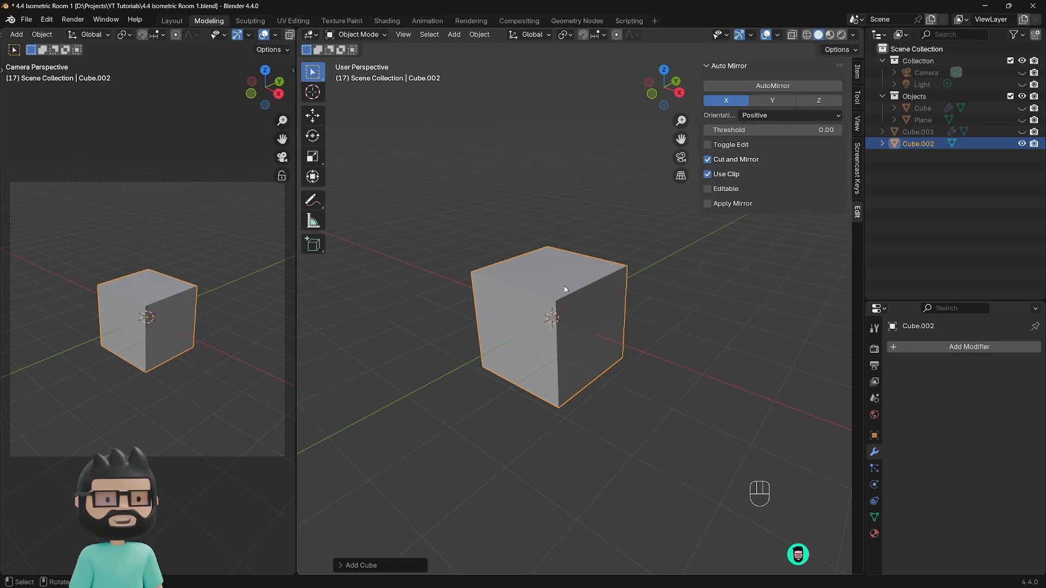
left_click(761, 116)
left_click(762, 116)
Step: Auto-mirror the new cube on the X axis with Positive orientation, Cut and Mirror, and Use Clip
key("KP_1")
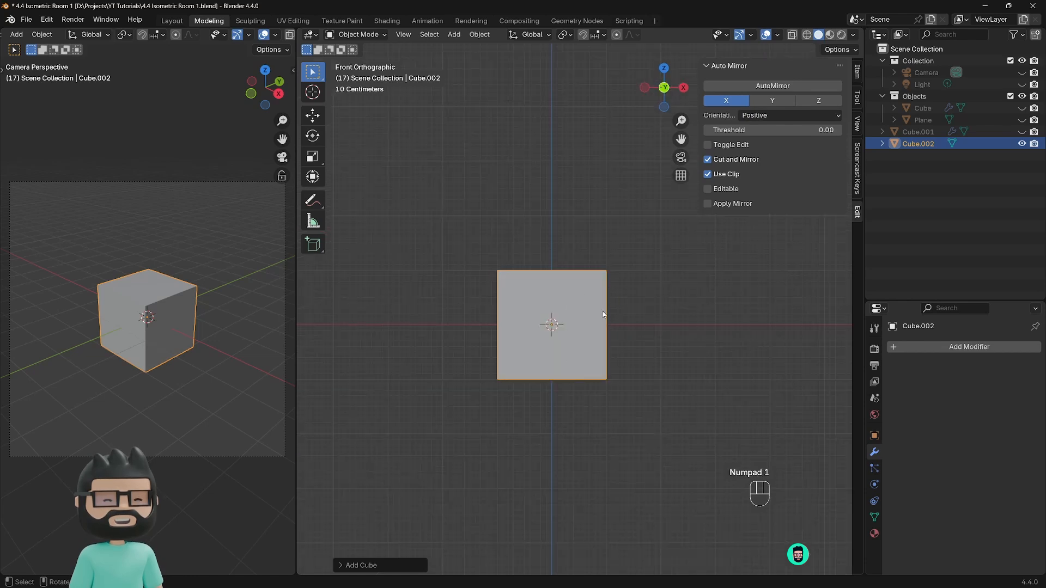
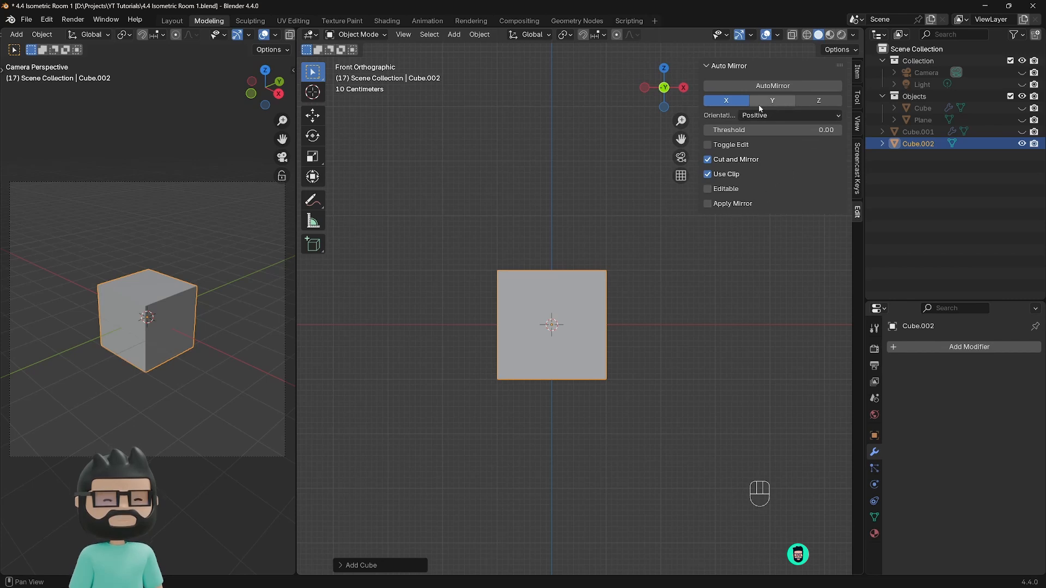
left_click(773, 101)
left_click(774, 101)
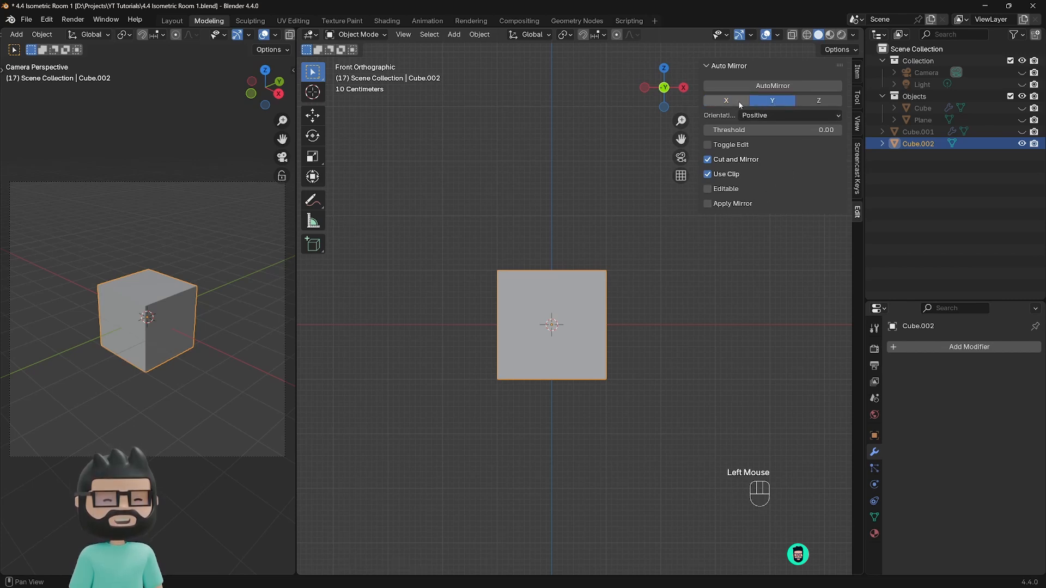
middle_click_drag(614, 250, 567, 256)
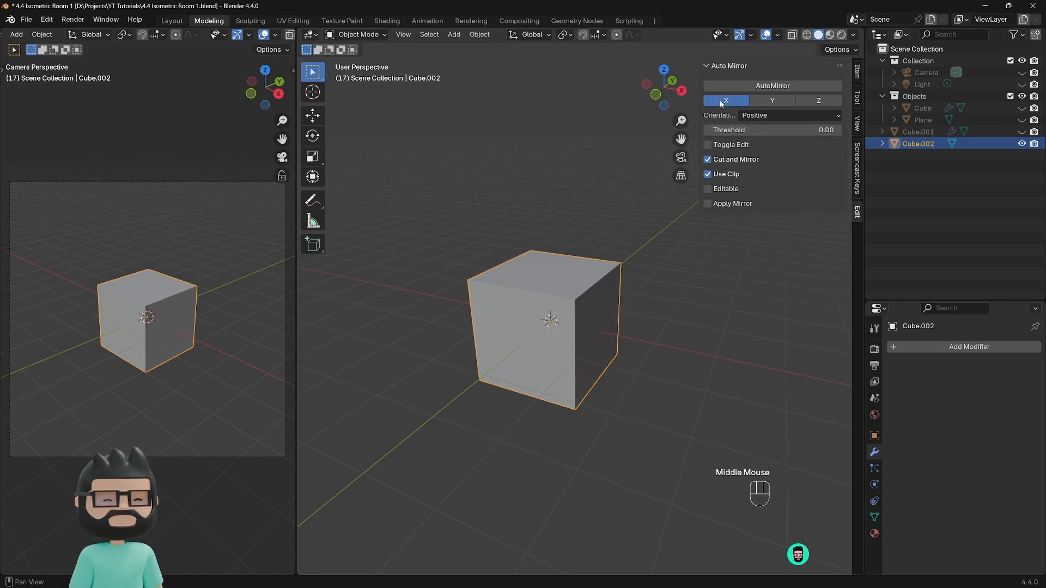
left_click(774, 86)
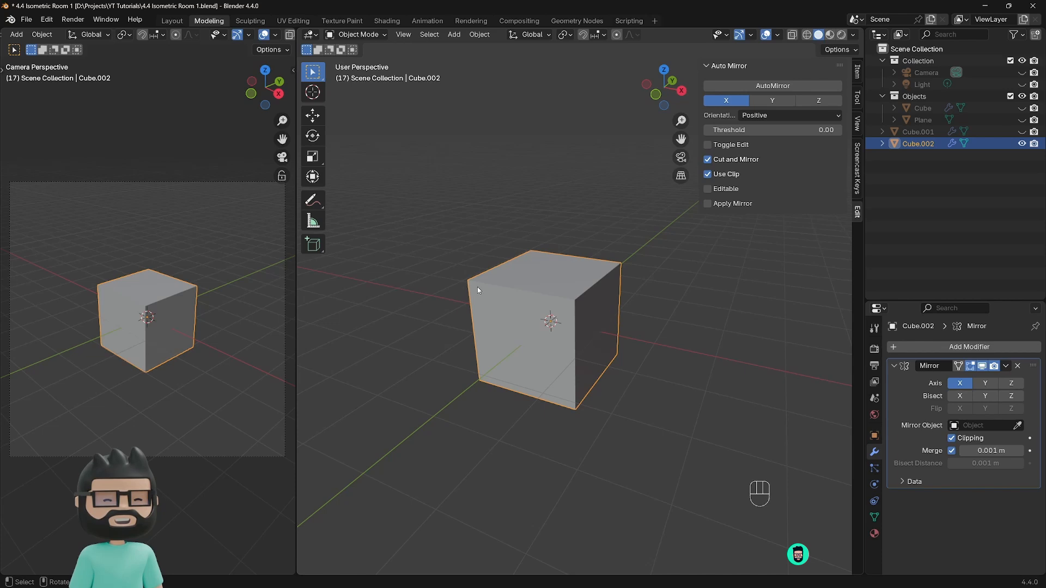
Step: Try moving the mirrored cube's positive X side face in Edit Mode, inspect the mesh, and return to Object Mode
key("Tab")
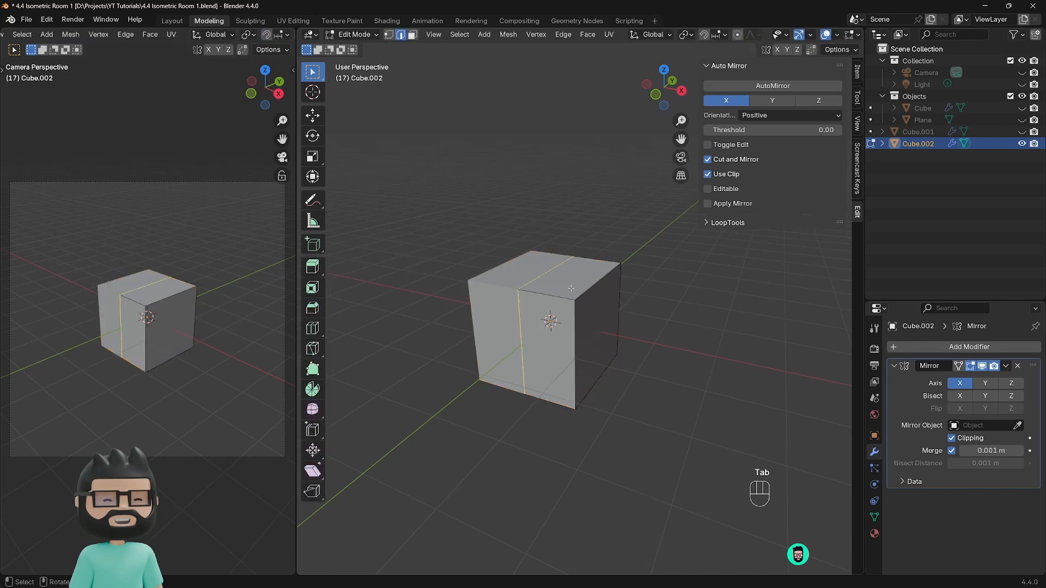
left_click(604, 330)
key("3")
left_click(588, 331)
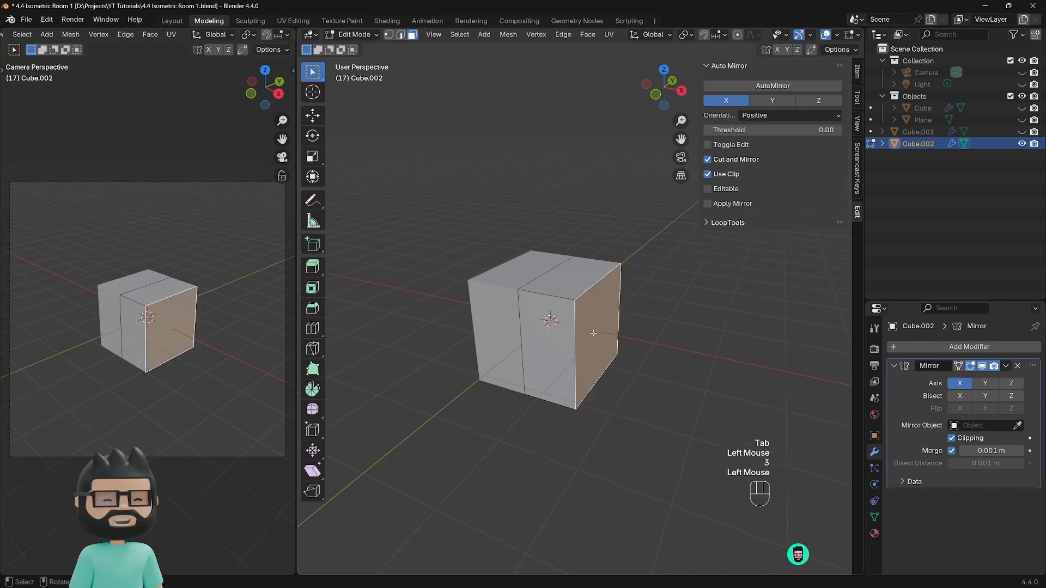
key("g")
right_click(580, 325)
middle_click_drag(450, 296, 496, 325)
left_click_drag(496, 325, 489, 336)
middle_click_drag(489, 336, 354, 322)
scroll(359, 322, "down", 1)
left_click(545, 321)
middle_click_drag(482, 312, 579, 317)
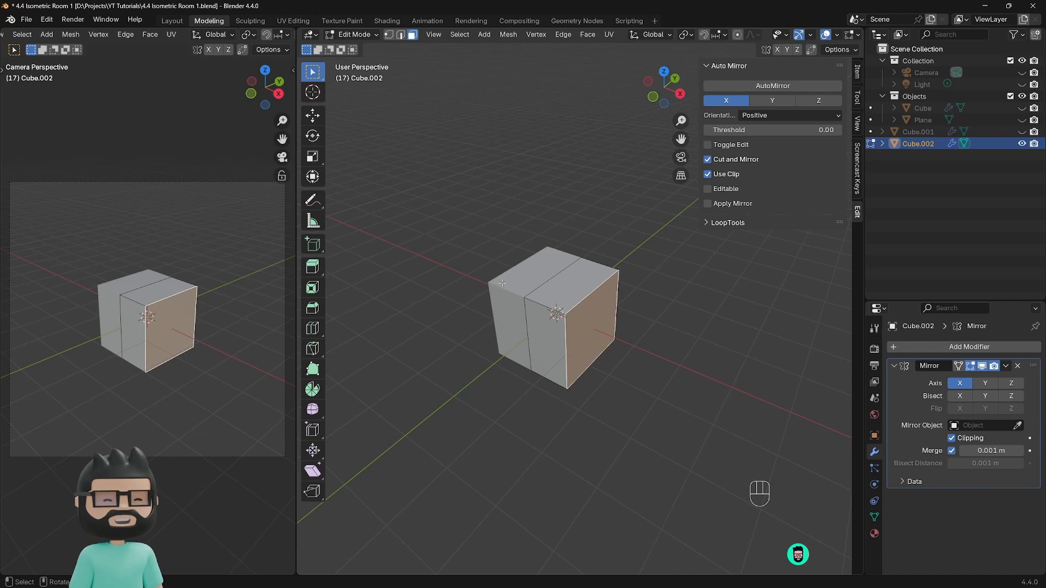
key("Tab")
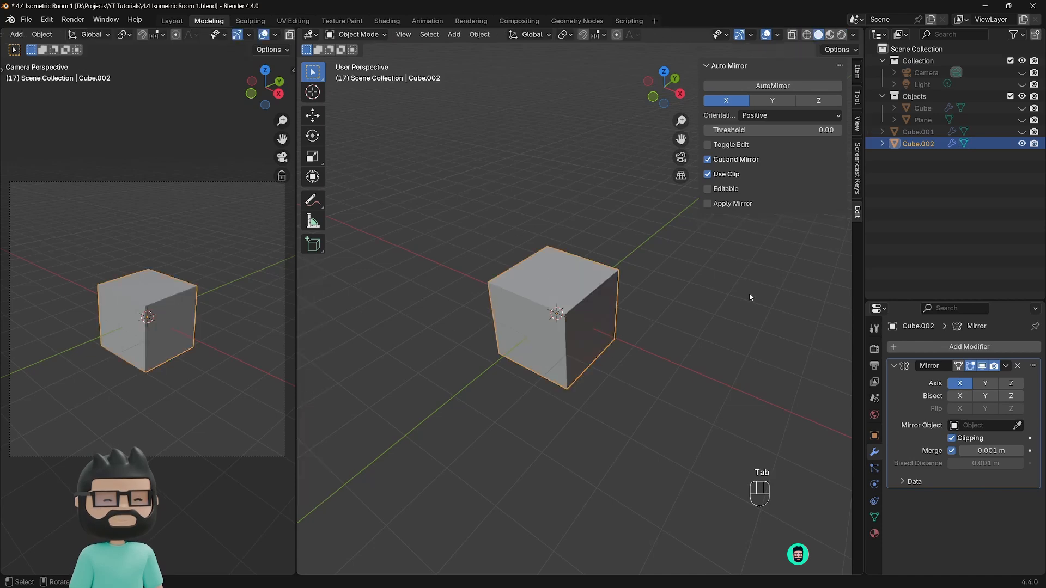
Step: Delete the auto-mirrored test cube and unhide the room's Cube and Plane objects
key("x")
left_click(600, 293)
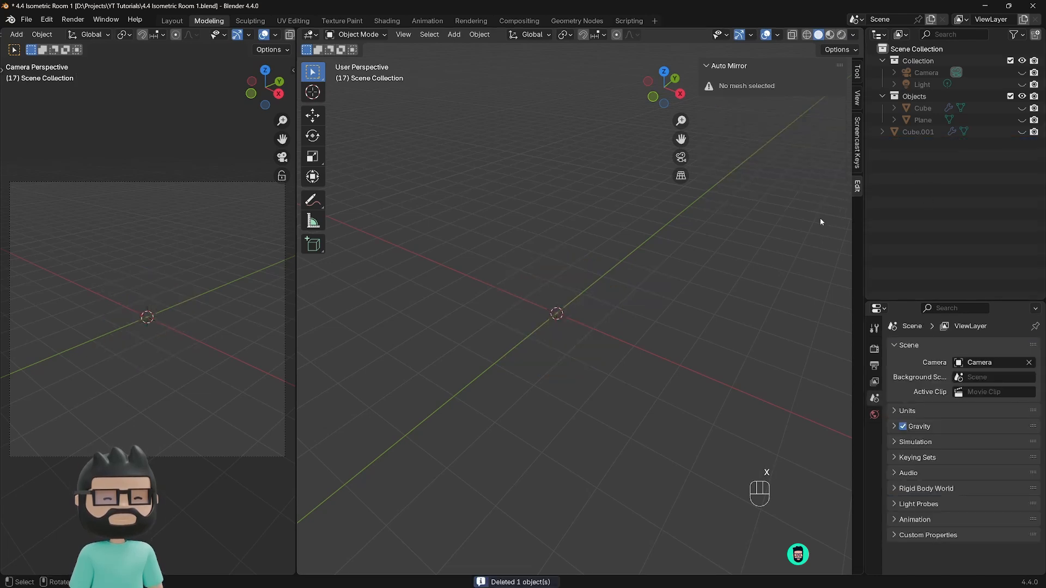
left_click(1021, 109)
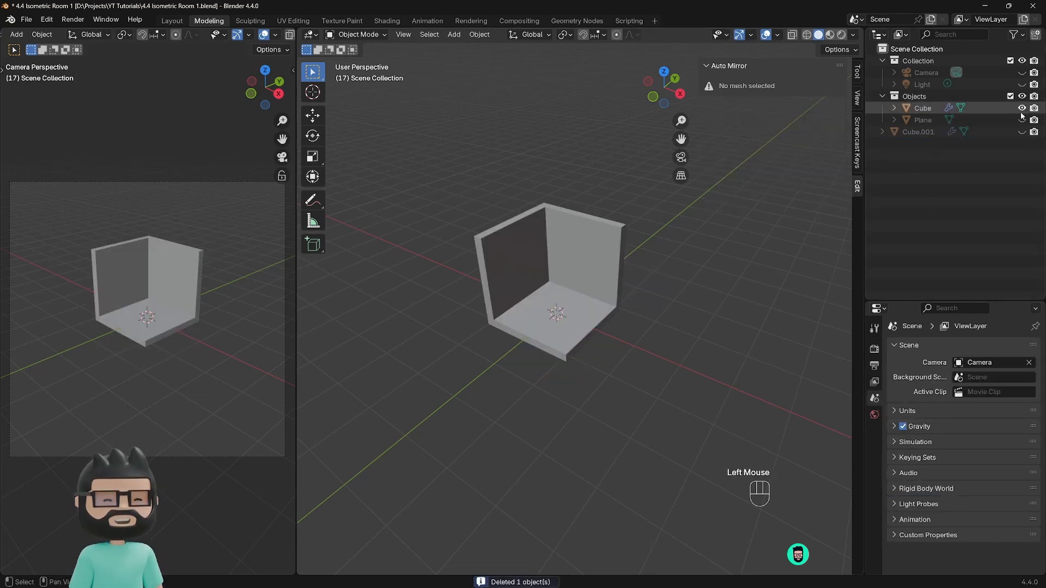
left_click(1022, 120)
scroll(545, 327, "up", 4)
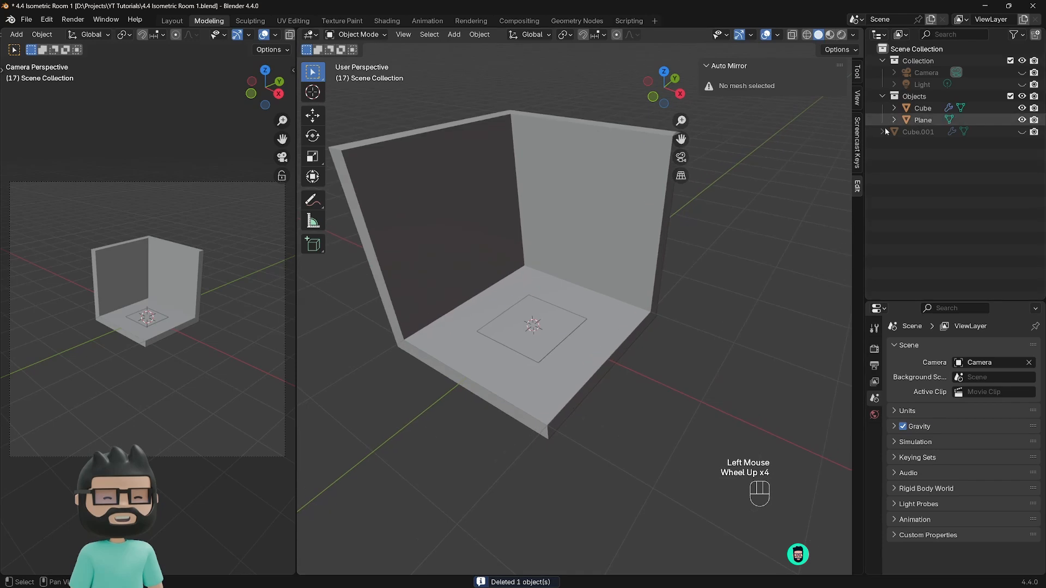
Step: Unhide the earlier practice cube, Cube.001, and delete it from the scene
left_click(926, 132)
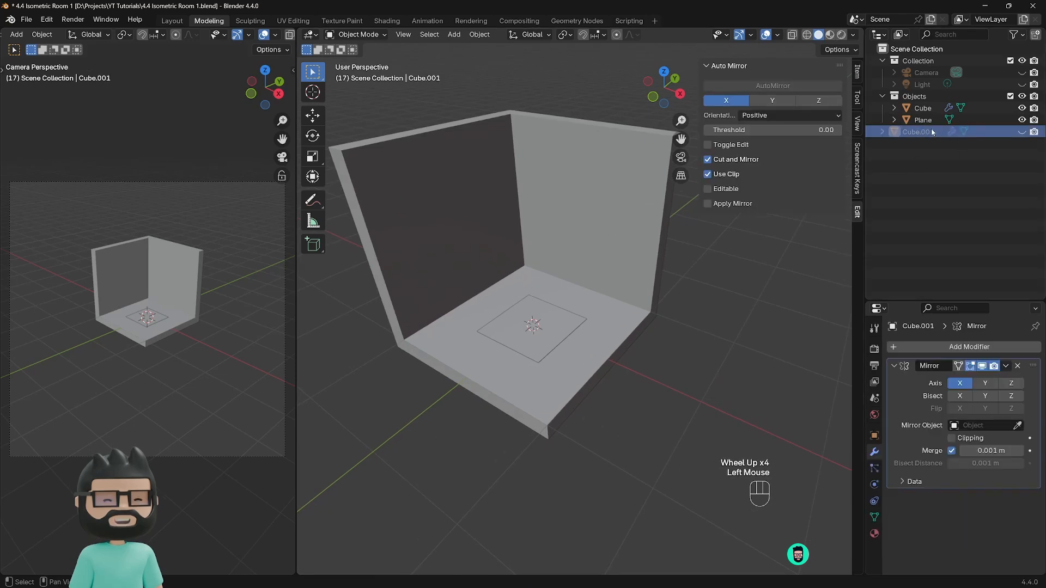
left_click(1022, 132)
left_click(532, 304)
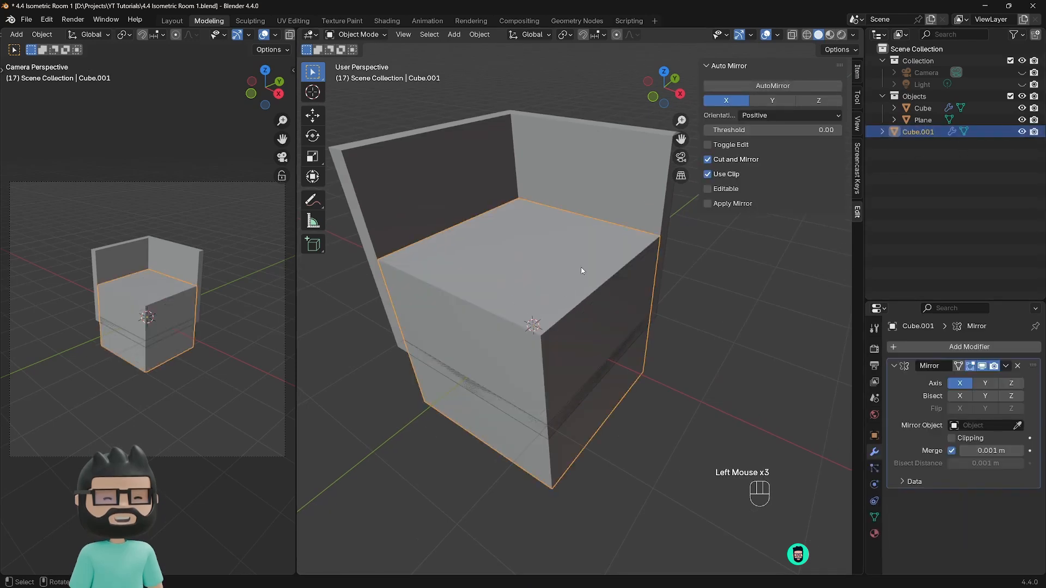
key("x")
left_click(573, 286)
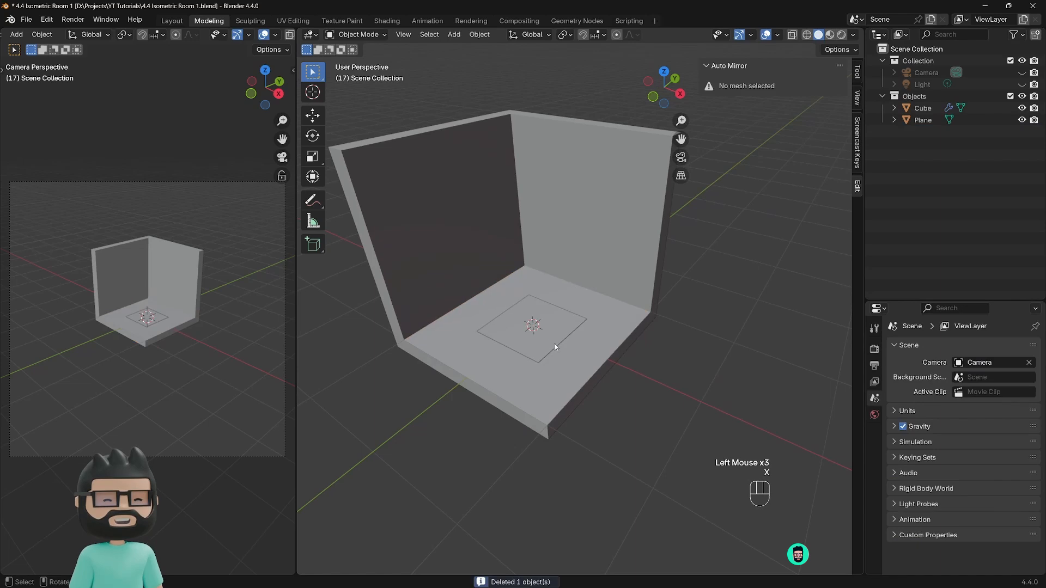
Step: Add a new cube in the room, auto-mirror it on the X axis, and check its half mesh in Edit Mode
mouse_move(554, 348)
middle_mouse_down()
mouse_move(528, 355)
mouse_move(544, 357)
middle_mouse_up()
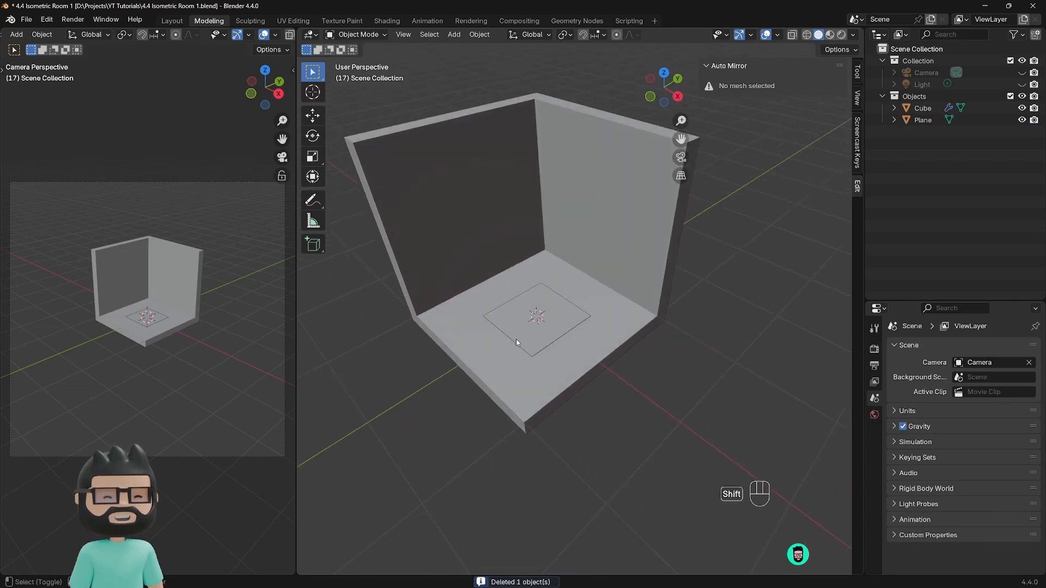
key("shift+a")
left_click(580, 338)
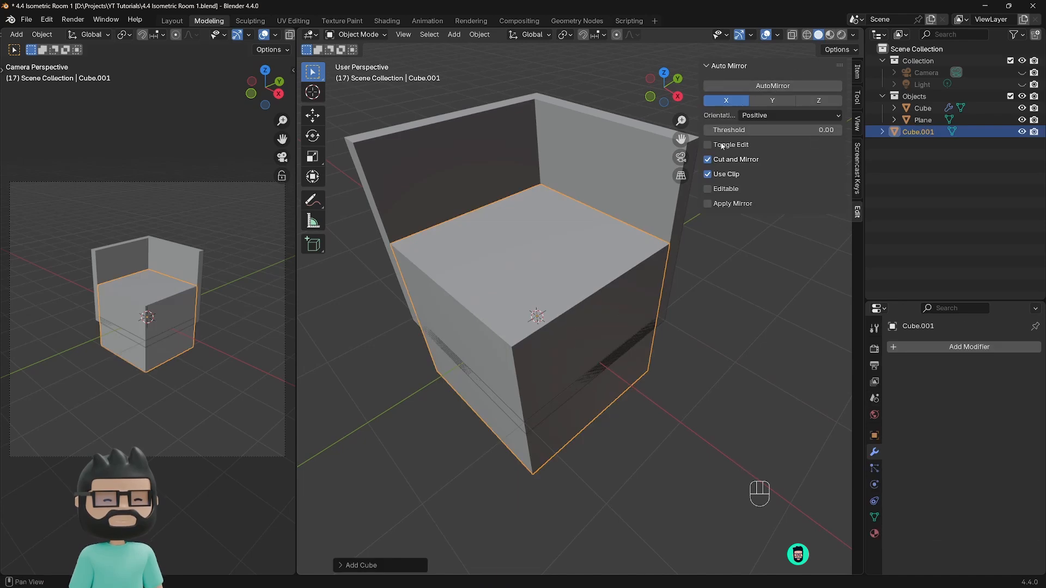
left_click(745, 85)
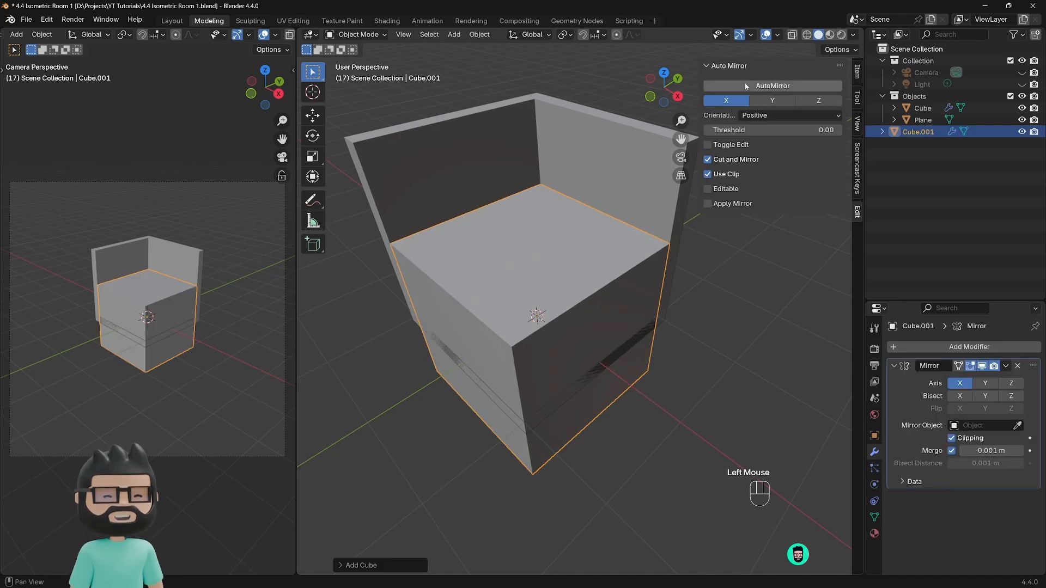
middle_click_drag(548, 333, 477, 335)
key("Tab")
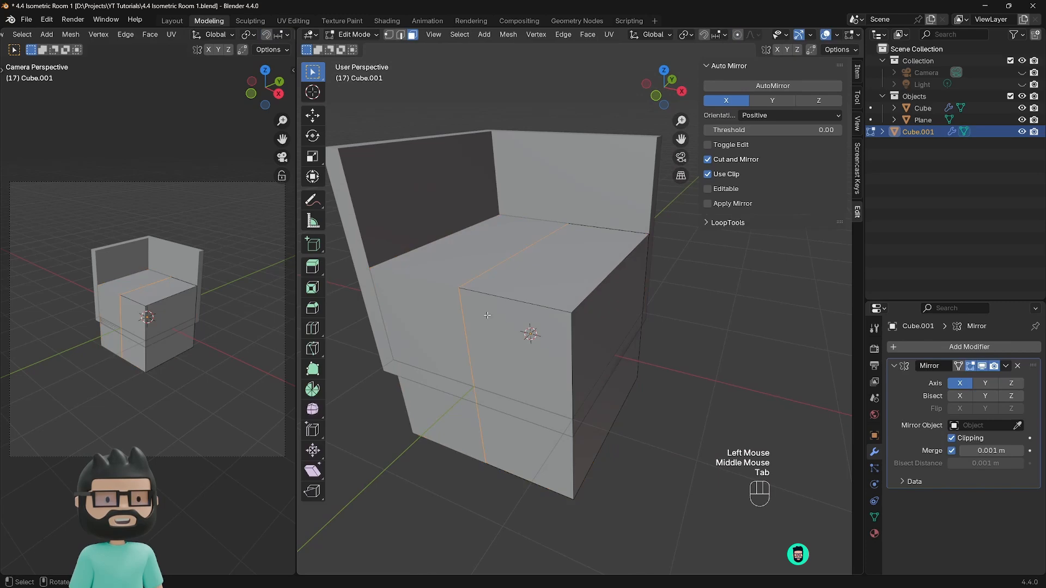
key("Tab")
key("Tab")
key("Tab")
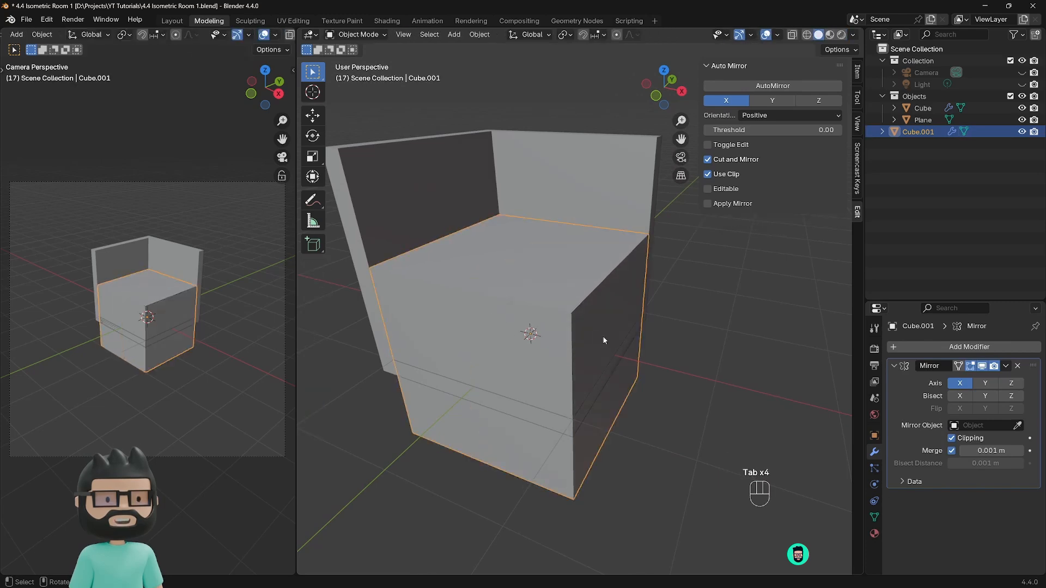
Step: Scale the mirrored cube's whole mesh down to about 0.21 in Edit Mode and return to Object Mode
middle_click_drag(603, 337, 680, 369)
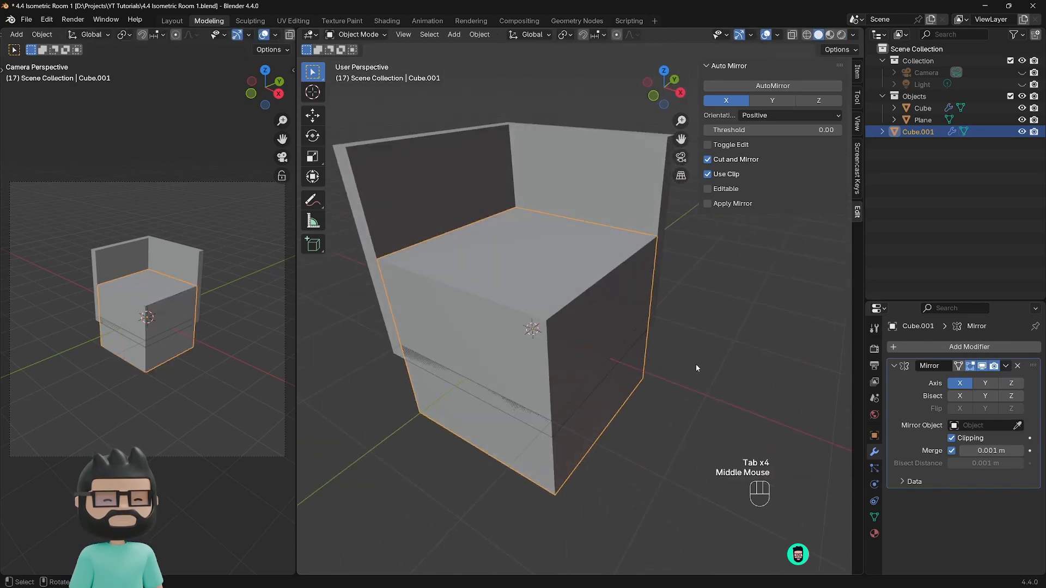
key("Tab")
key("a")
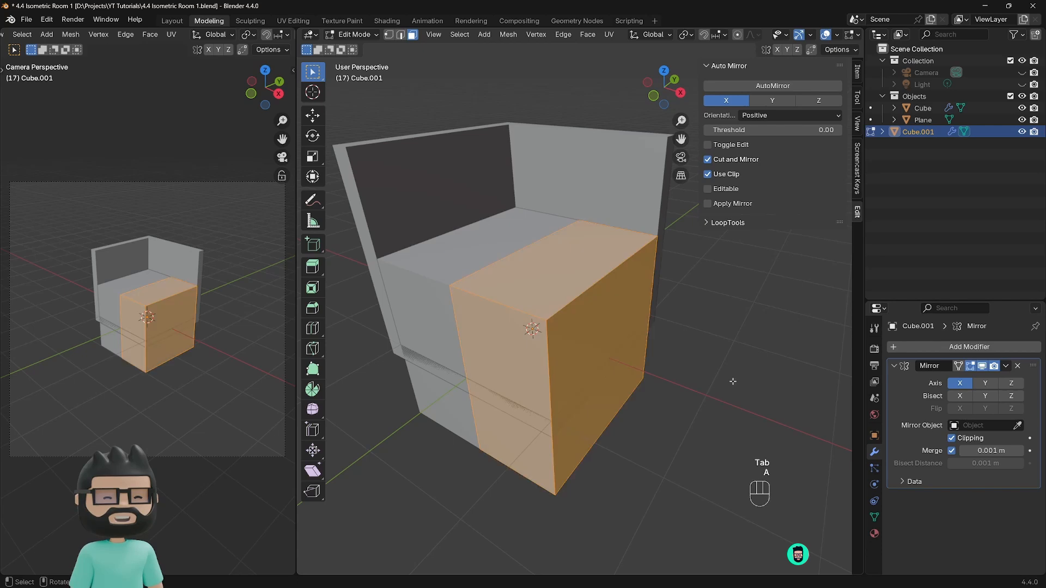
key("s")
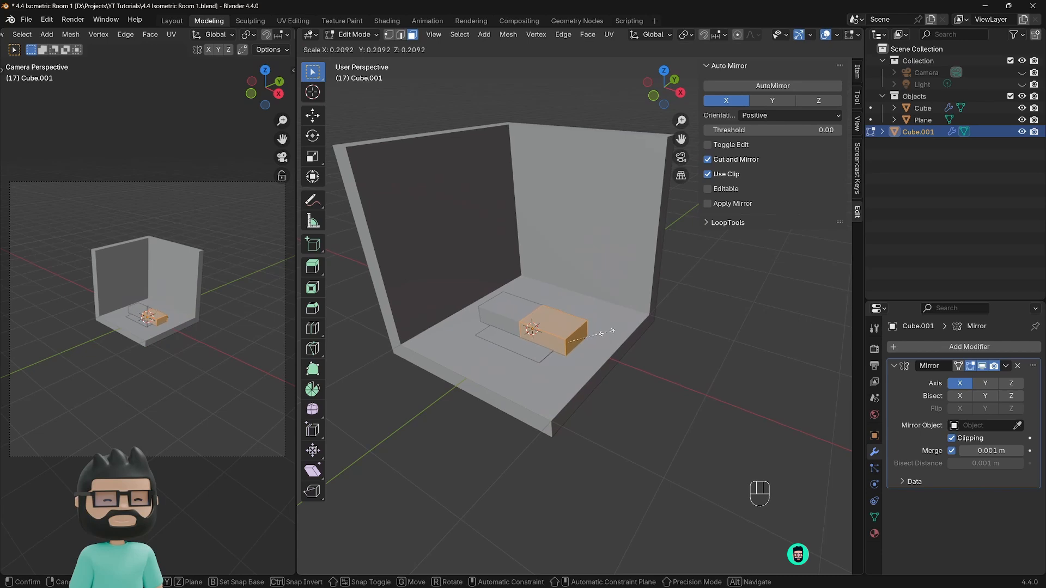
left_click(605, 334)
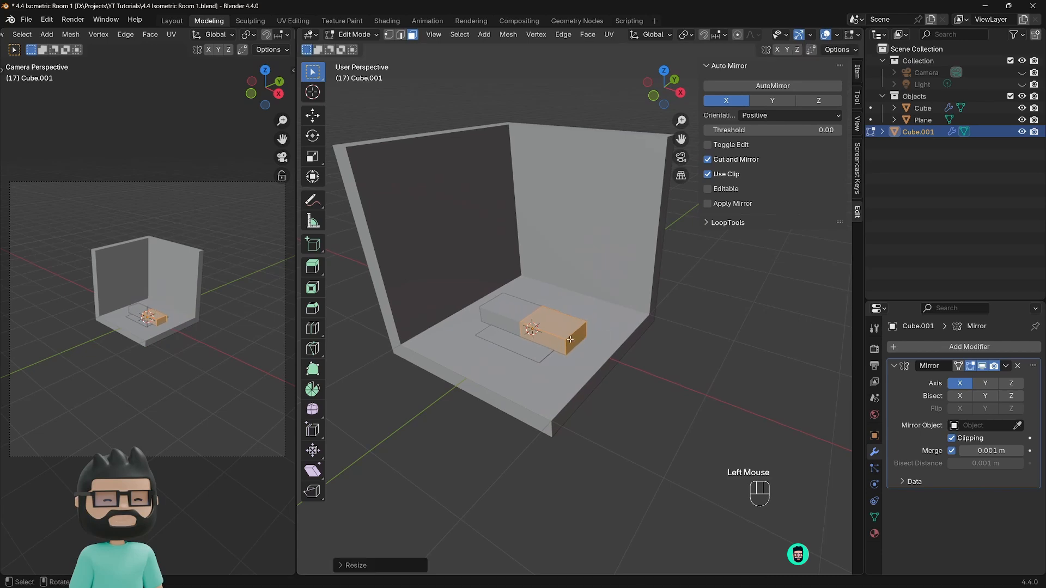
middle_click_drag(584, 349, 550, 346)
key("Tab")
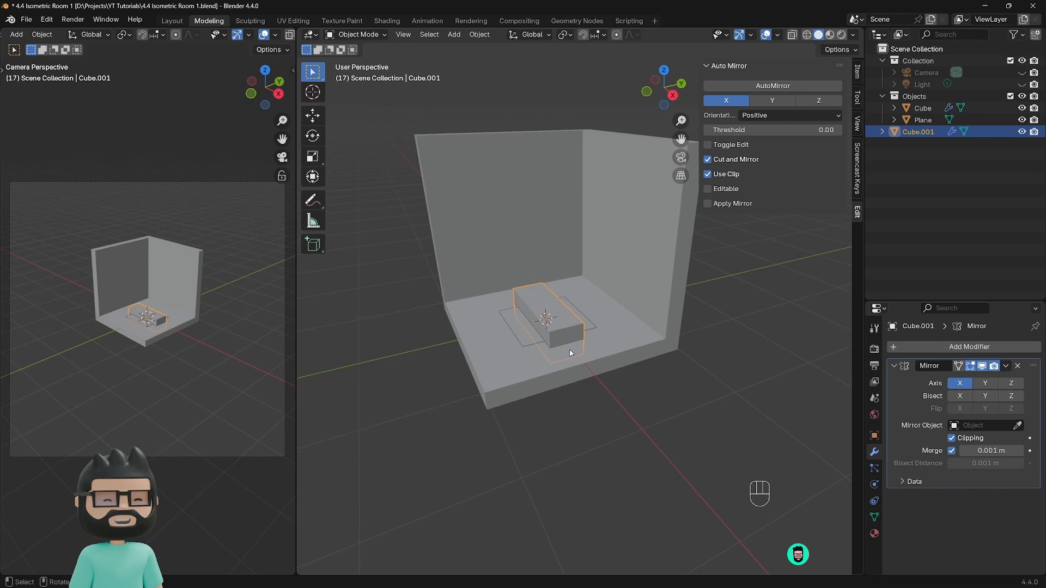
Step: Move the small mirrored block along Y toward the floor's open side edge and raise it along Z onto the floor
key("g")
key("y")
left_click(509, 358)
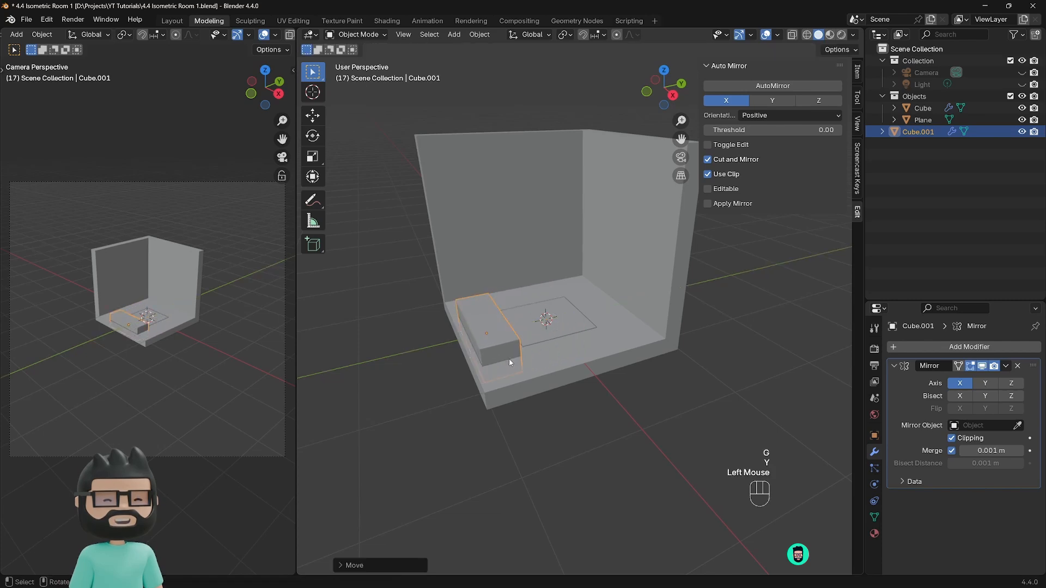
key("g")
key("z")
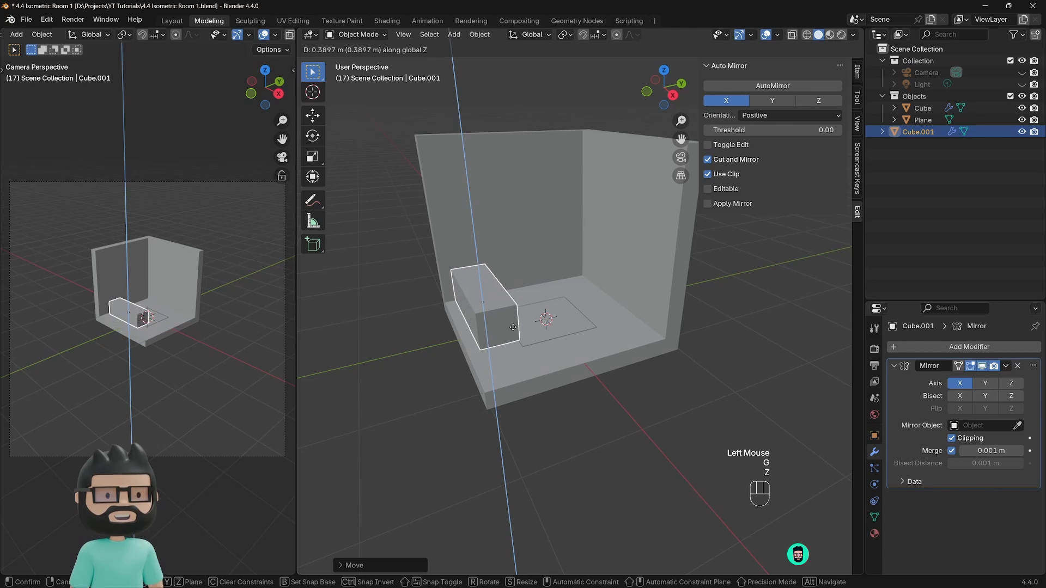
left_click(510, 340)
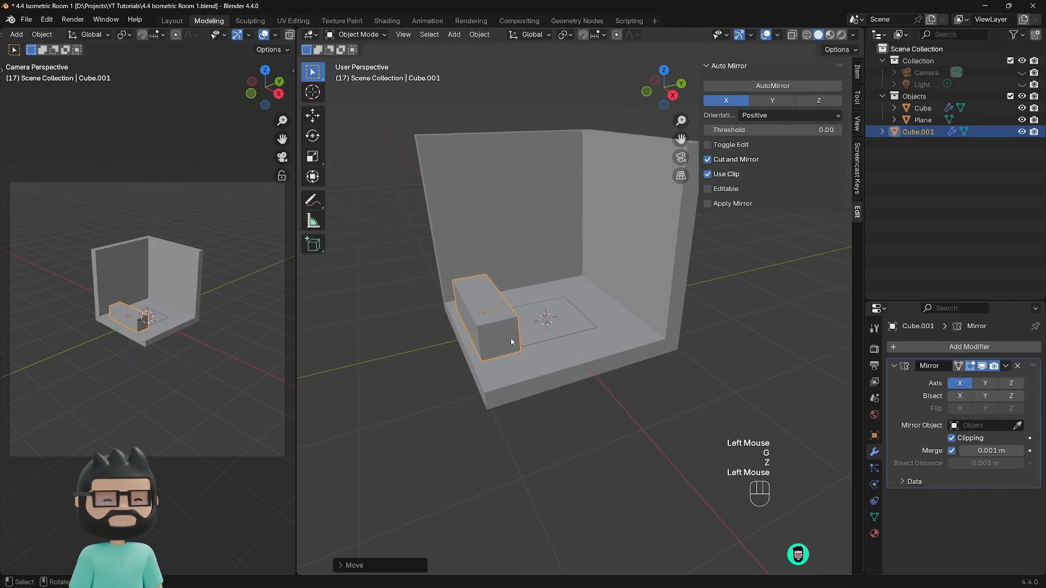
Step: Enable the Move object gizmo in the viewport and select the Plane on the floor
left_click(751, 36)
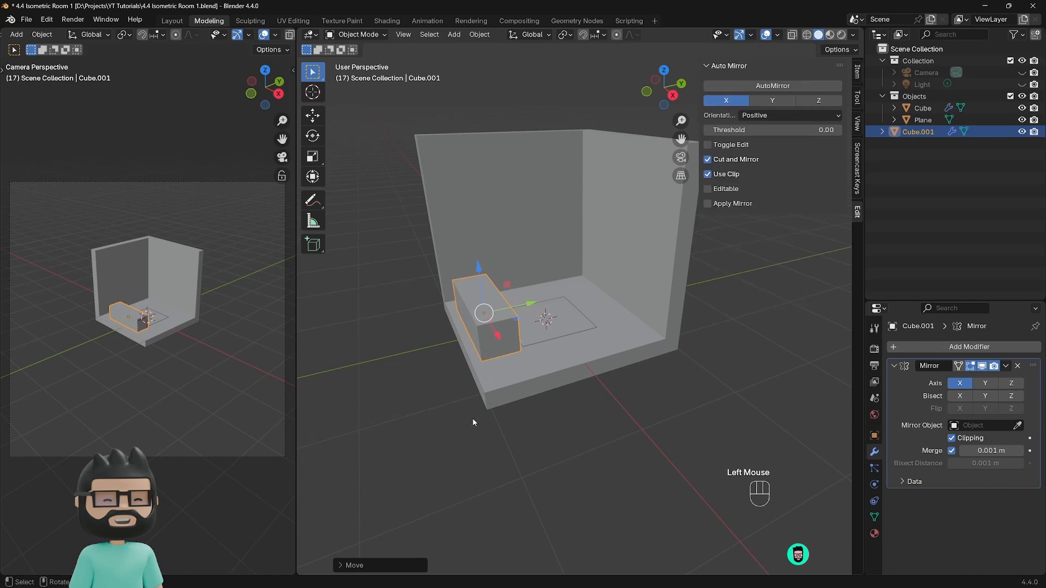
left_click(554, 322)
left_click(554, 322)
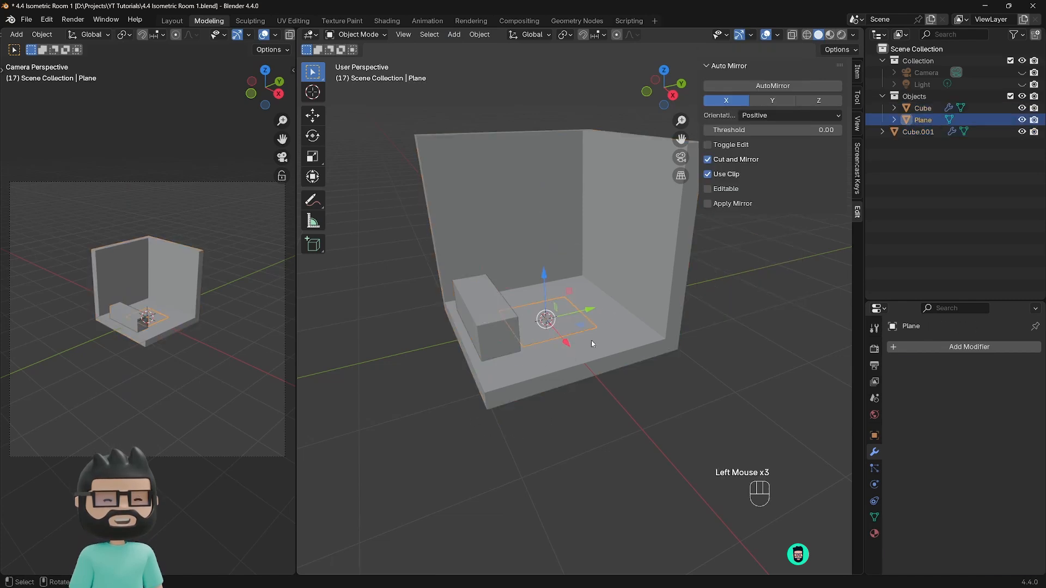
Step: Try moving the mirrored block around the room with the axis and plane handles of the Move gizmo
left_click(490, 343)
left_click_drag(532, 304, 562, 297)
left_click_drag(528, 330, 552, 361)
left_click_drag(583, 327, 560, 333)
left_click_drag(532, 369, 516, 345)
left_click_drag(495, 277, 495, 250)
mouse_move(543, 283)
left_mouse_down()
mouse_move(577, 277)
mouse_move(561, 317)
mouse_move(551, 298)
left_mouse_up()
left_click_drag(524, 324, 510, 307)
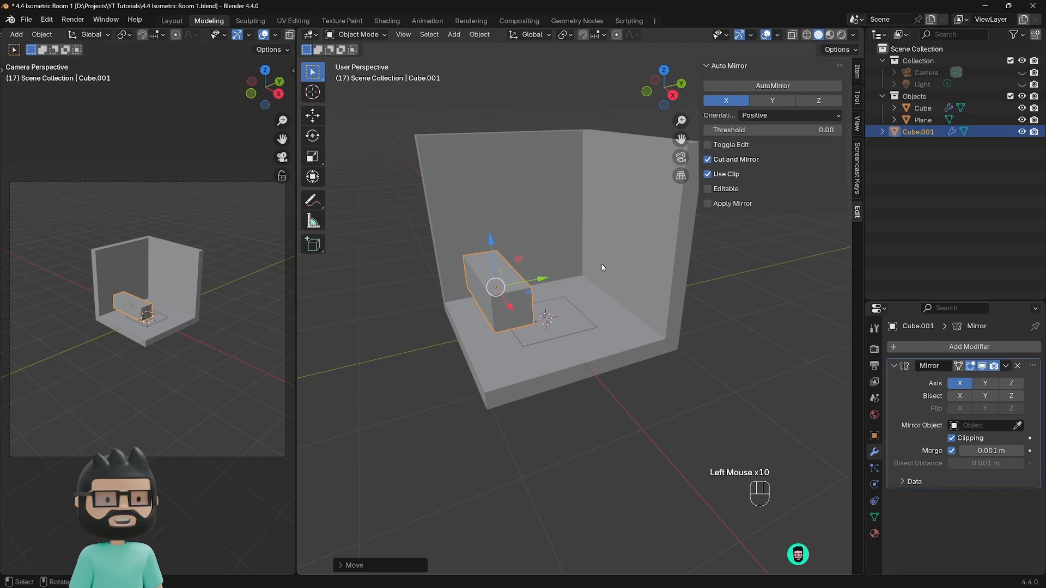
Step: Undo all the gizmo test moves of the mirrored block
key("ctrl+z")
key("ctrl+z")
key("ctrl+z")
key("ctrl+z")
key("ctrl+z")
key("ctrl+z")
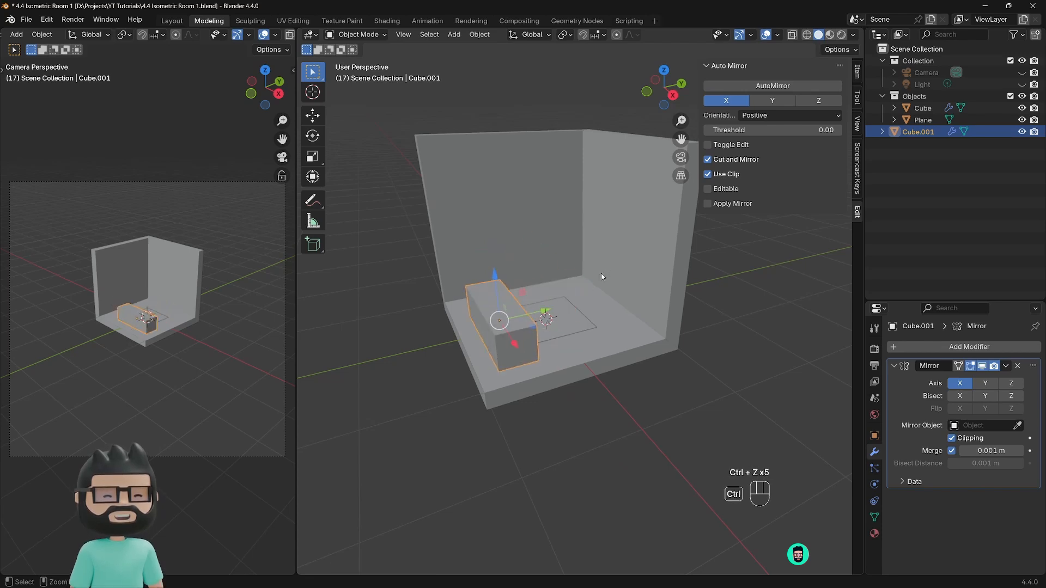
key("ctrl+z")
key("ctrl+z")
key("ctrl+z")
key("ctrl+z")
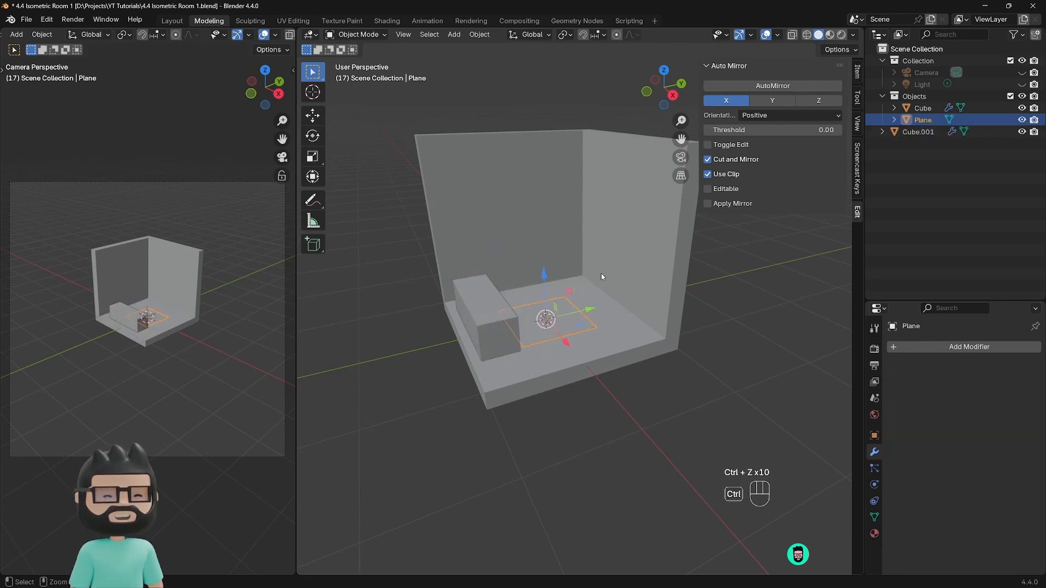
Step: Select the mirrored block beside the wall and isolate it in Local View
left_click(485, 328)
middle_click_drag(485, 328, 557, 351)
middle_click_drag(485, 325, 472, 369)
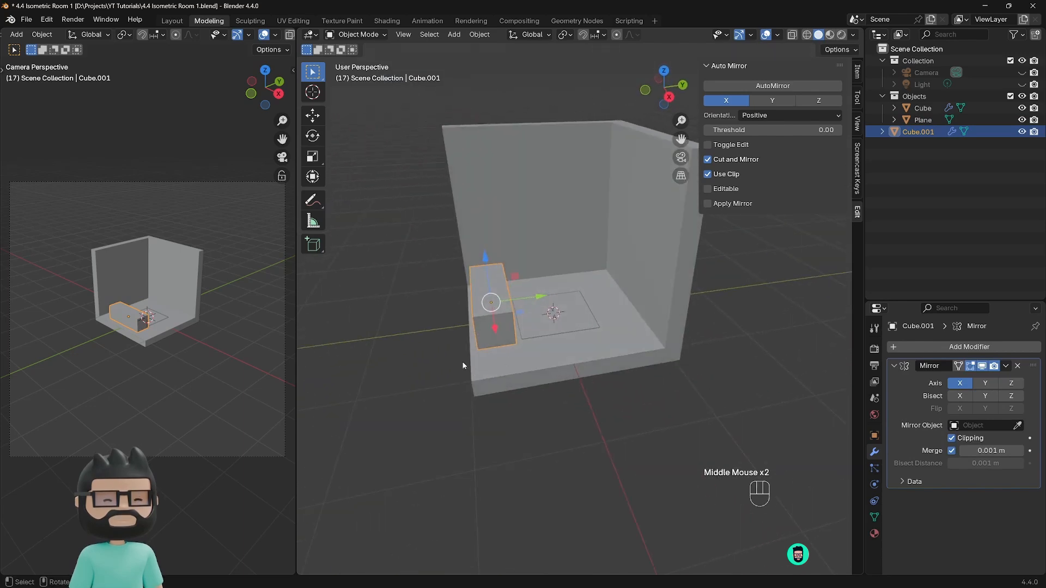
scroll(480, 365, "up", 3)
scroll(506, 364, "down", 1)
scroll(506, 364, "down", 1)
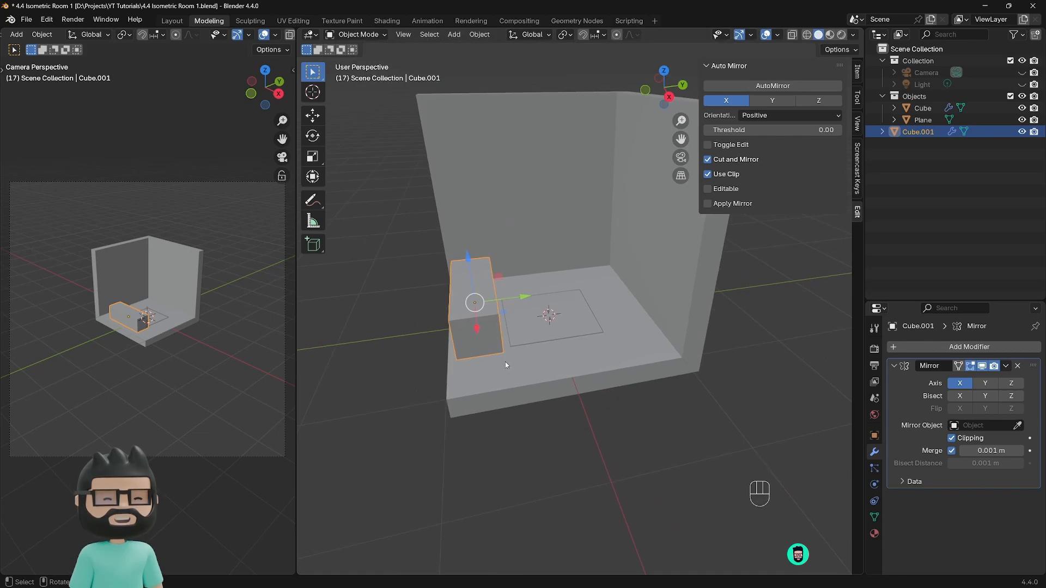
key("slash")
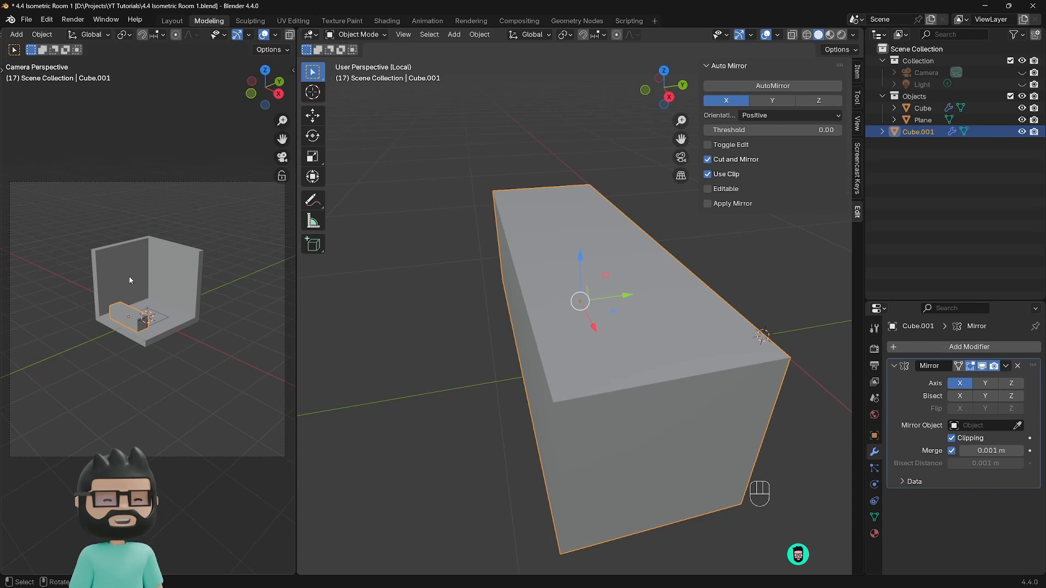
Step: Toggle Local View off and back on for the mirrored block
scroll(568, 338, "down", 3)
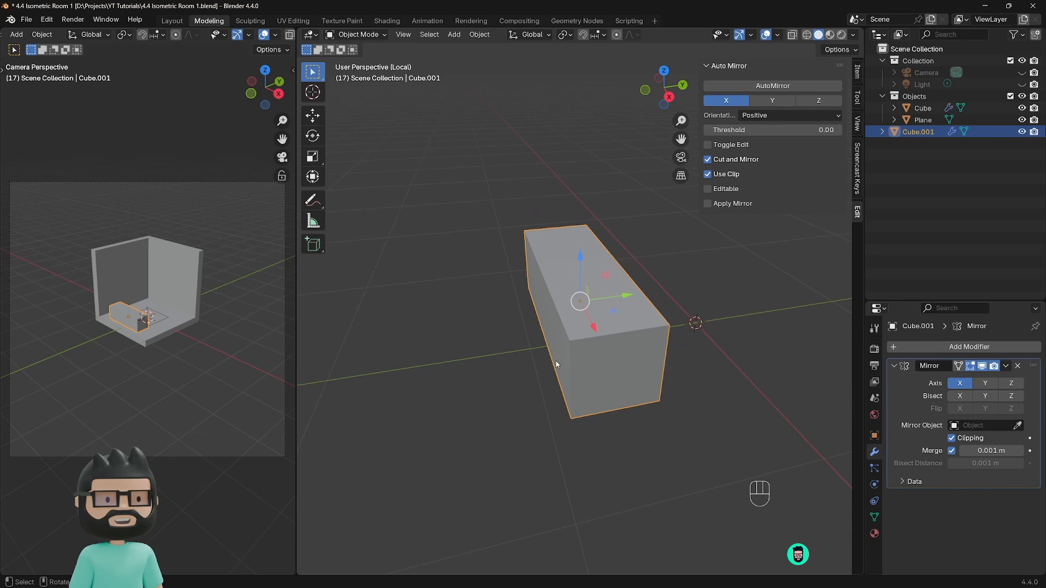
key("KP_Divide")
key("KP_Divide")
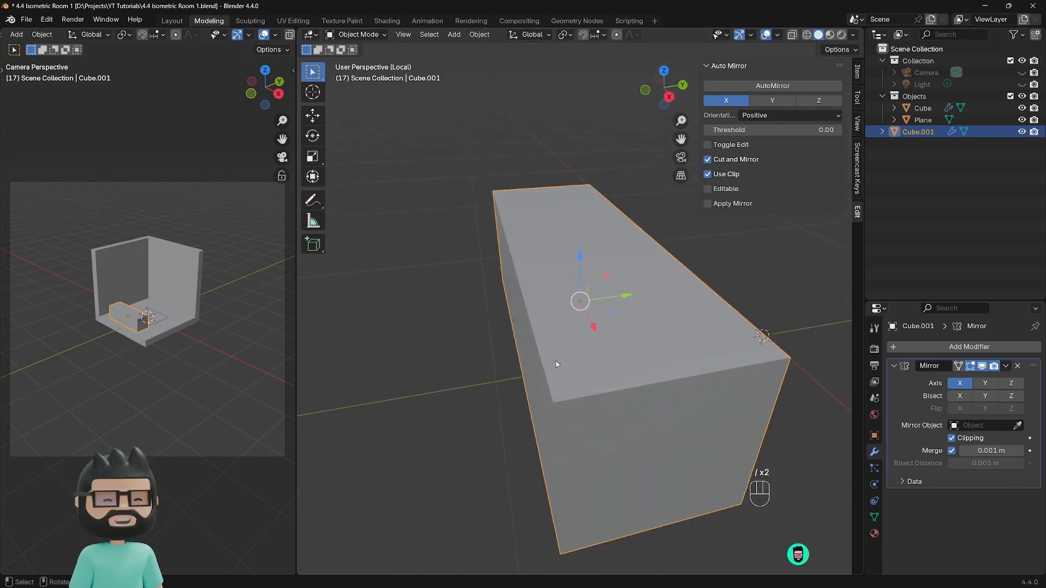
key("KP_Divide")
key("KP_Divide")
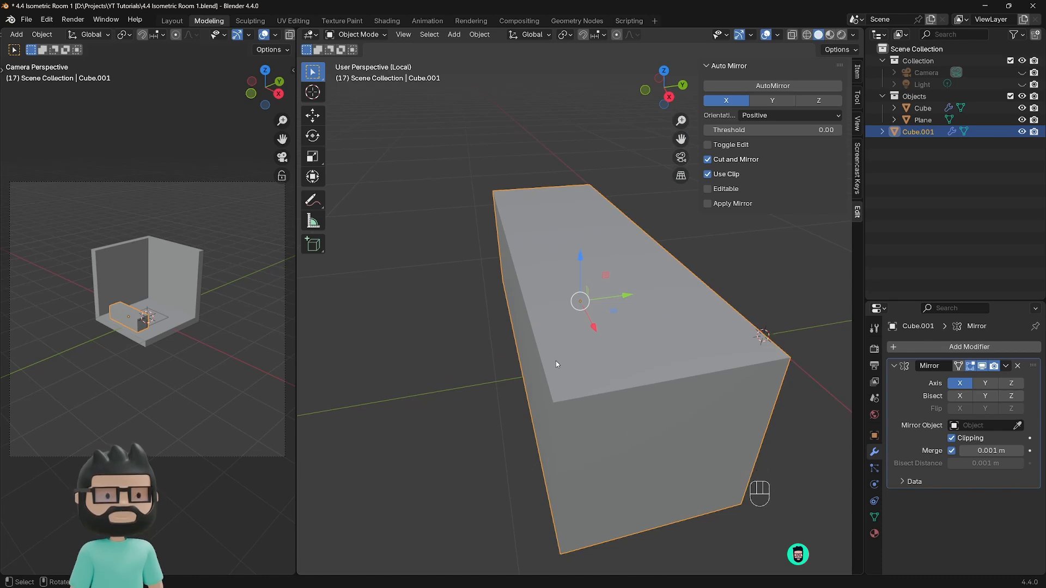
Step: View the isolated block in Front Orthographic and enter Edit Mode
scroll(517, 374, "down", 3)
scroll(516, 374, "up", 1)
middle_click_drag(517, 371, 621, 371)
scroll(621, 371, "down", 2)
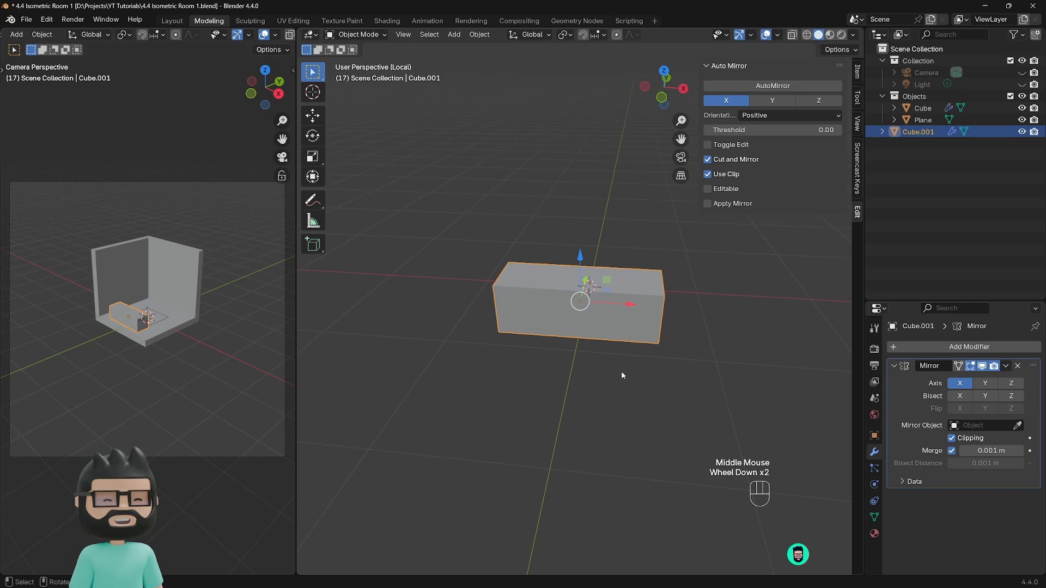
key("KP_1")
scroll(621, 373, "up", 2)
middle_click_drag(616, 368, 520, 409, "shift")
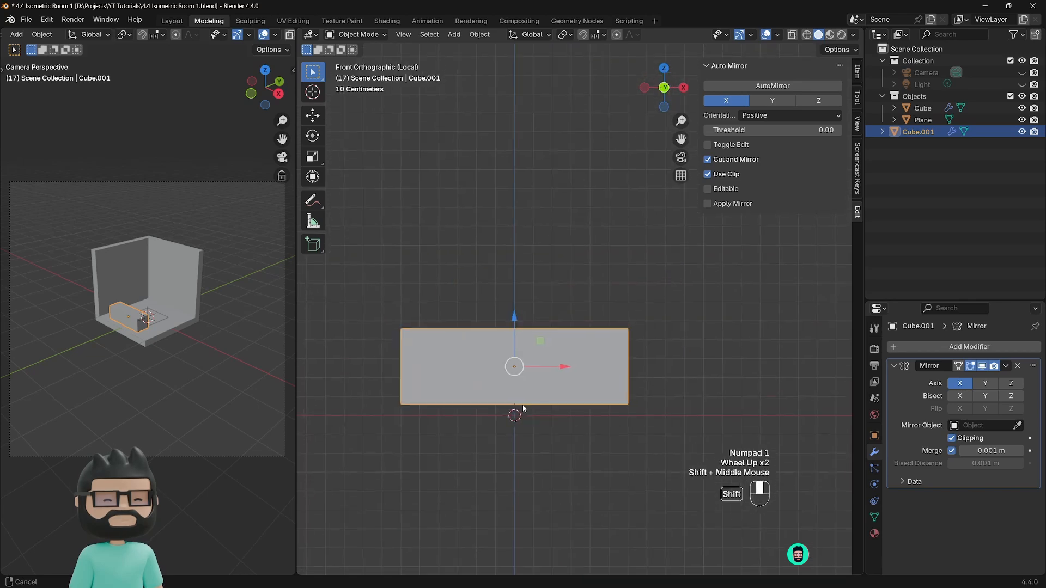
key("Tab")
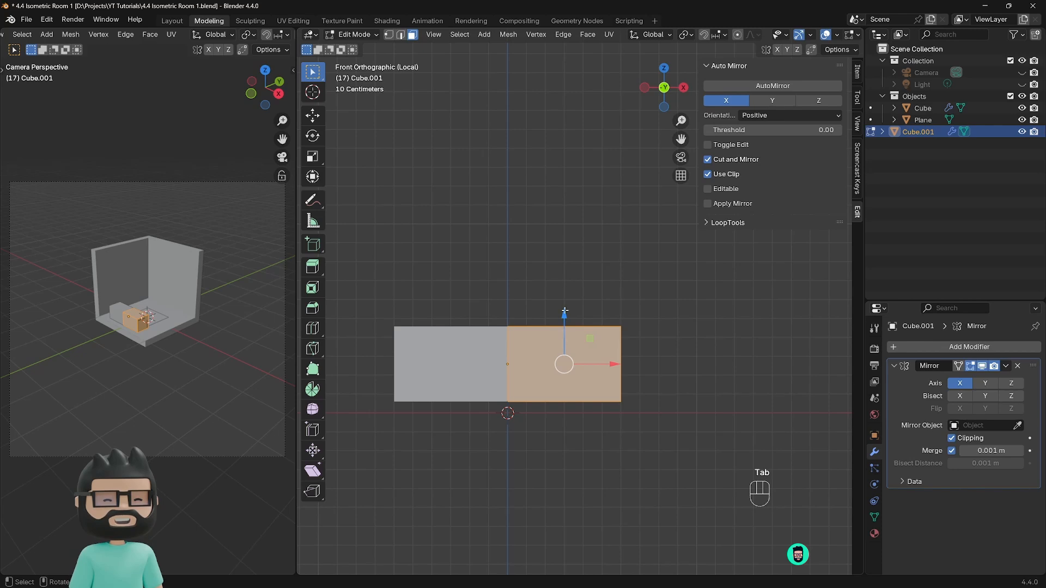
Step: Check the Move option in the Viewport Gizmos settings and close the settings
scroll(680, 42, "down", 4)
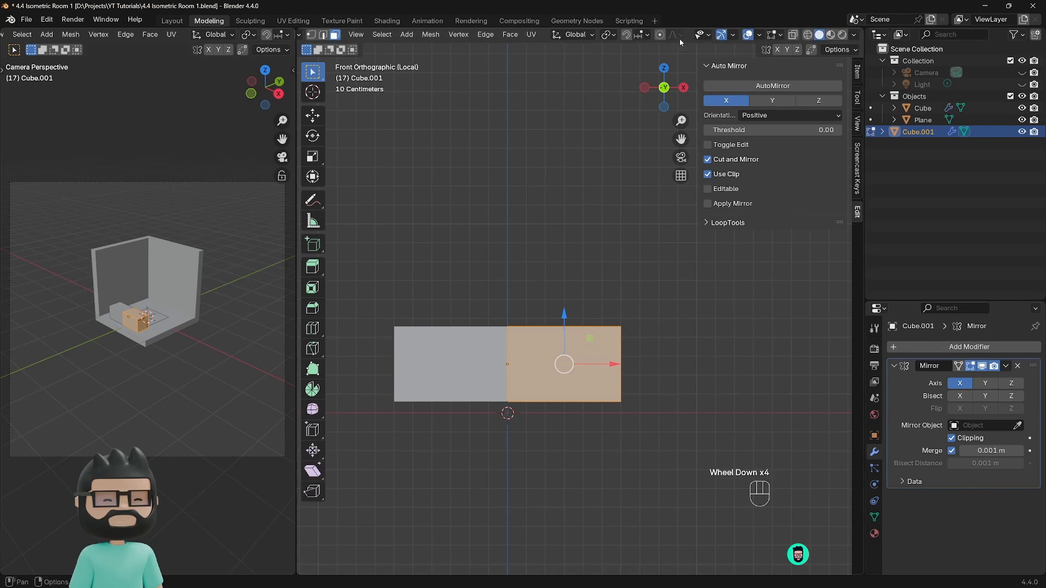
left_click(732, 36)
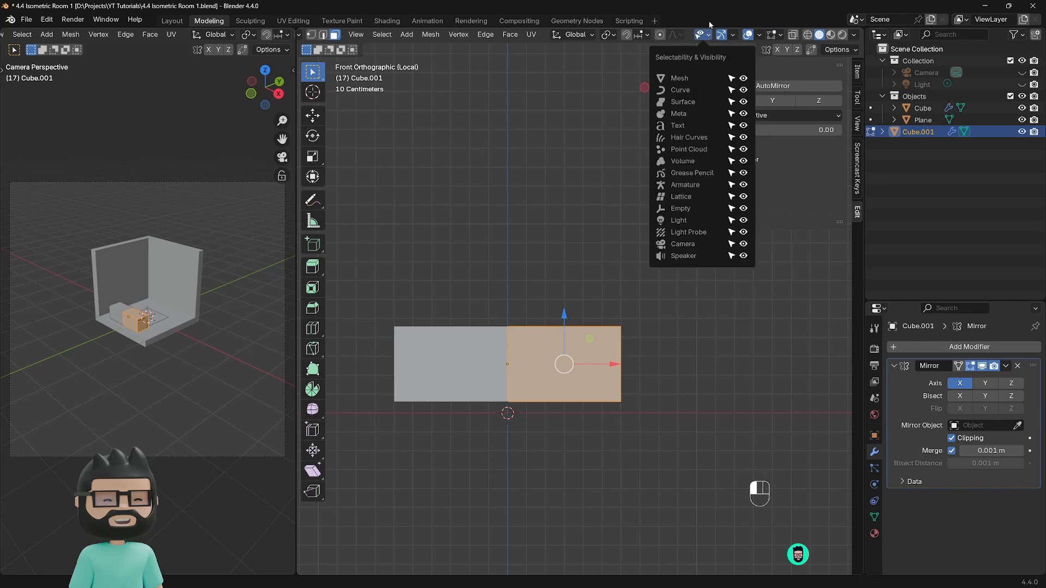
left_click(733, 37)
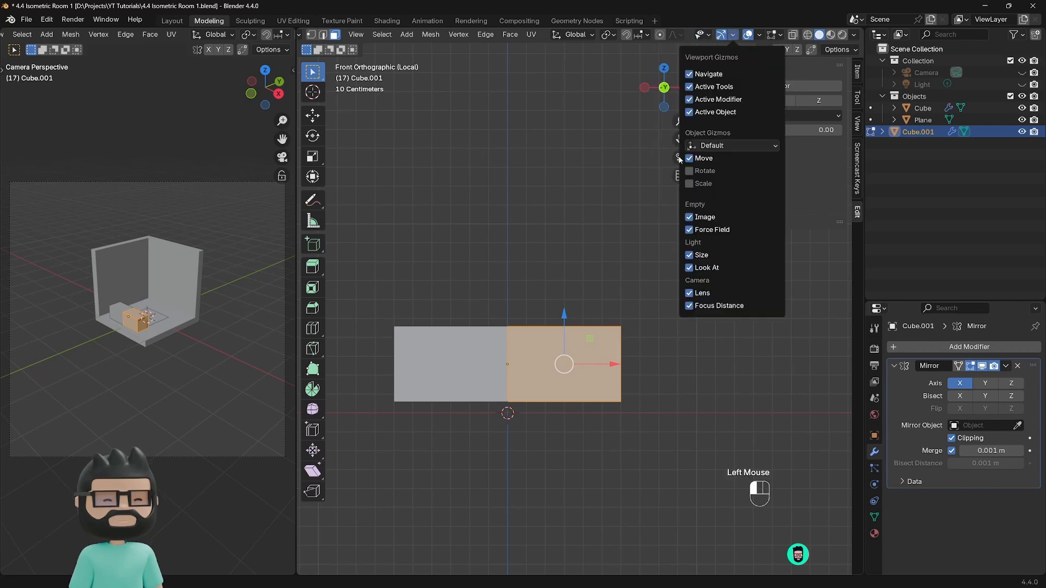
left_click(634, 297)
Step: Move the block's positive X end face inward along X to shorten the mirrored block
middle_click_drag(635, 298, 593, 362)
scroll(594, 362, "down", 1)
left_click(596, 365)
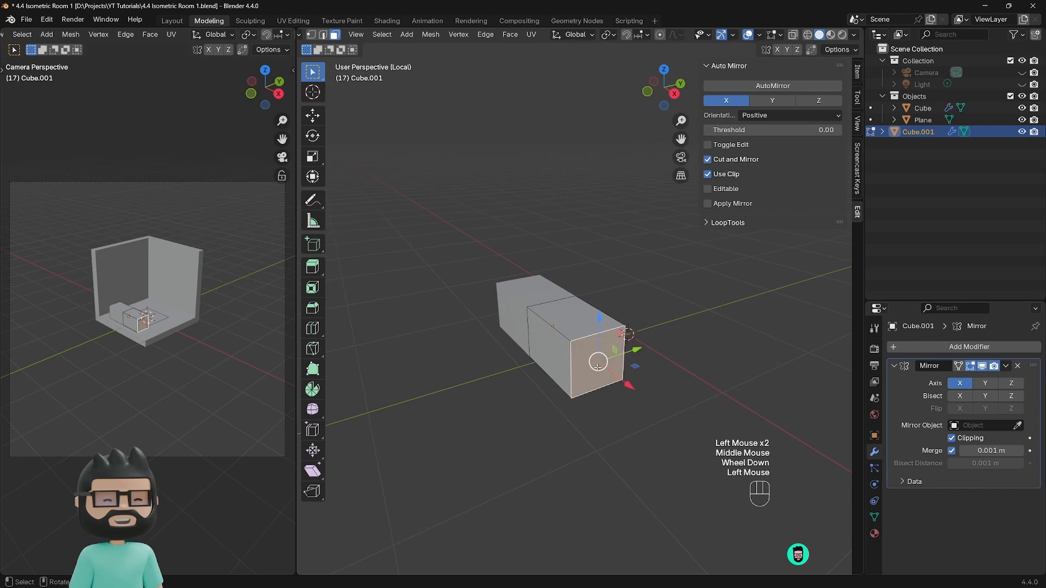
left_click_drag(626, 384, 615, 350)
middle_click_drag(619, 349, 527, 317)
Step: Lower the top face of the block's editable half along Z to reduce its height
middle_click_drag(601, 320, 570, 315, "shift")
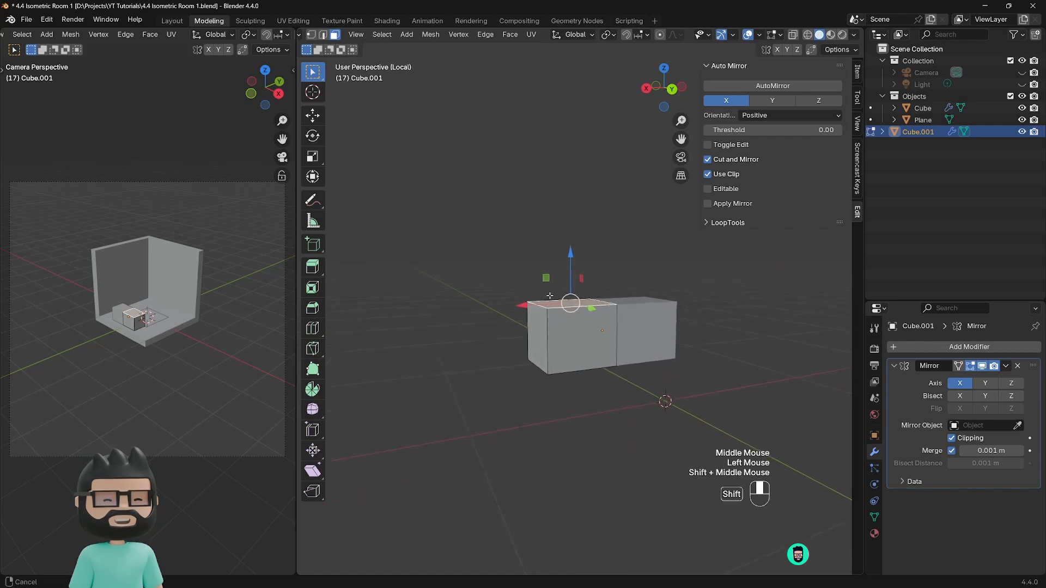
left_click_drag(569, 260, 563, 290)
middle_click_drag(563, 291, 699, 332)
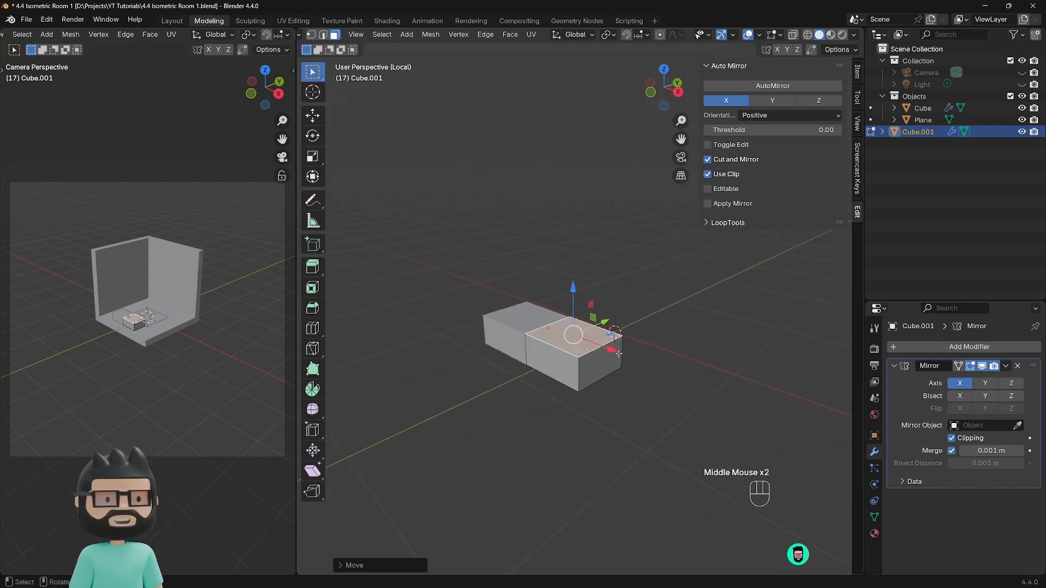
Step: Duplicate the front face of the block's editable half and offset the copy slightly outward along Y, about -0.005 m
scroll(619, 354, "up", 2)
middle_click_drag(619, 353, 554, 341, "shift")
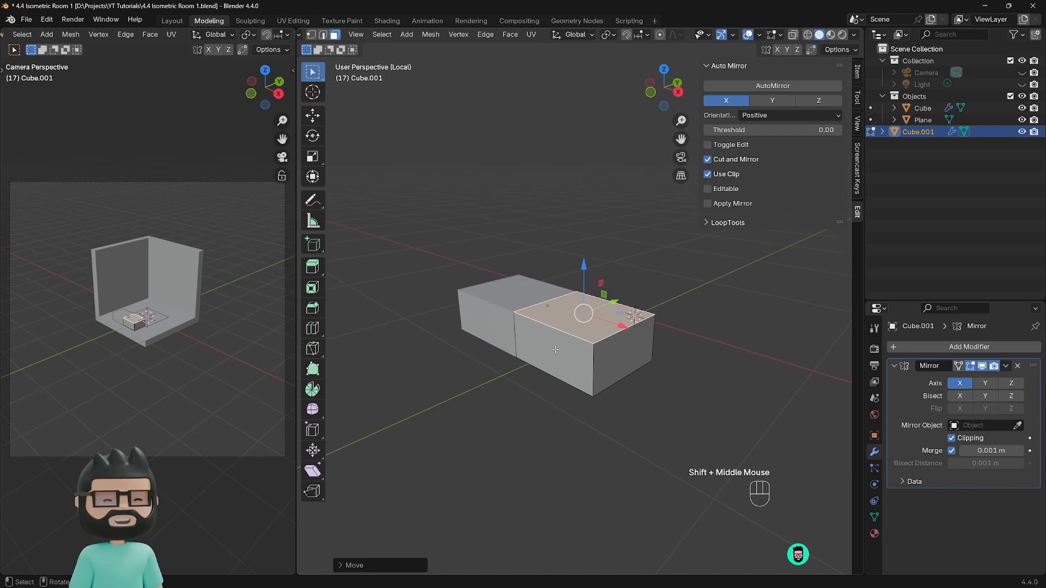
middle_click_drag(591, 336, 482, 360)
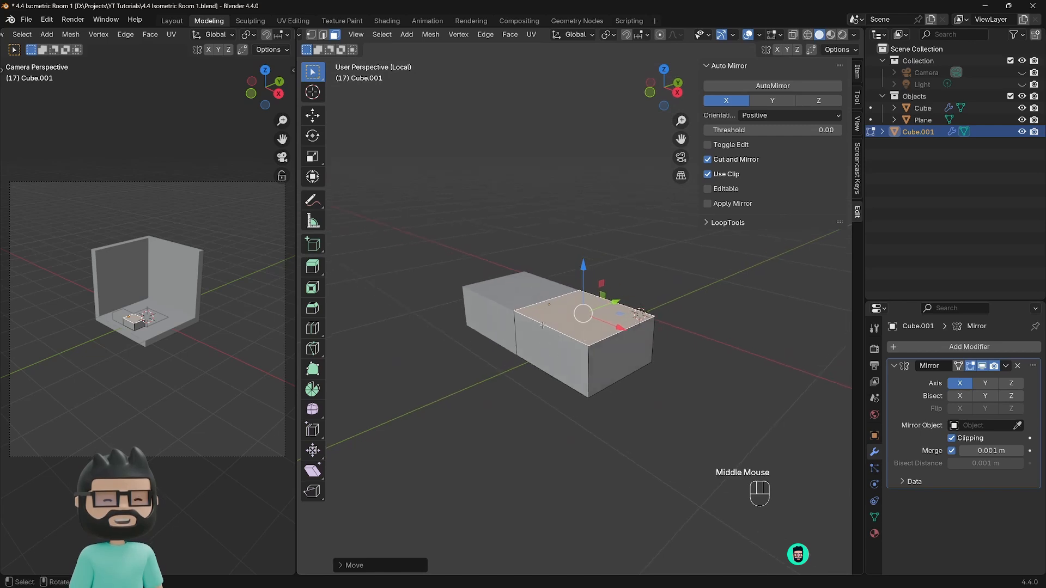
left_click(553, 344)
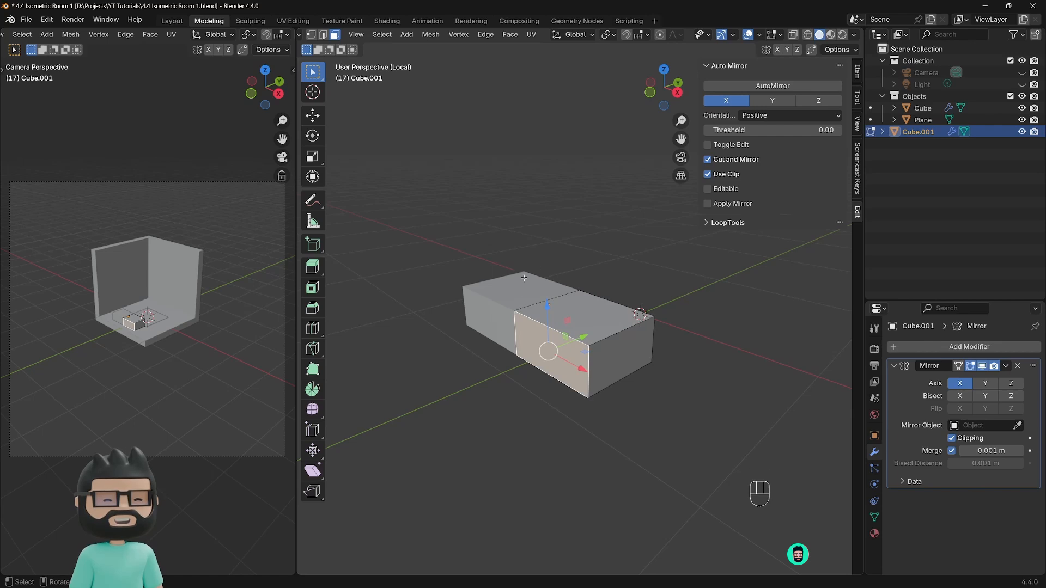
left_click(549, 366)
scroll(346, 44, "up", 2)
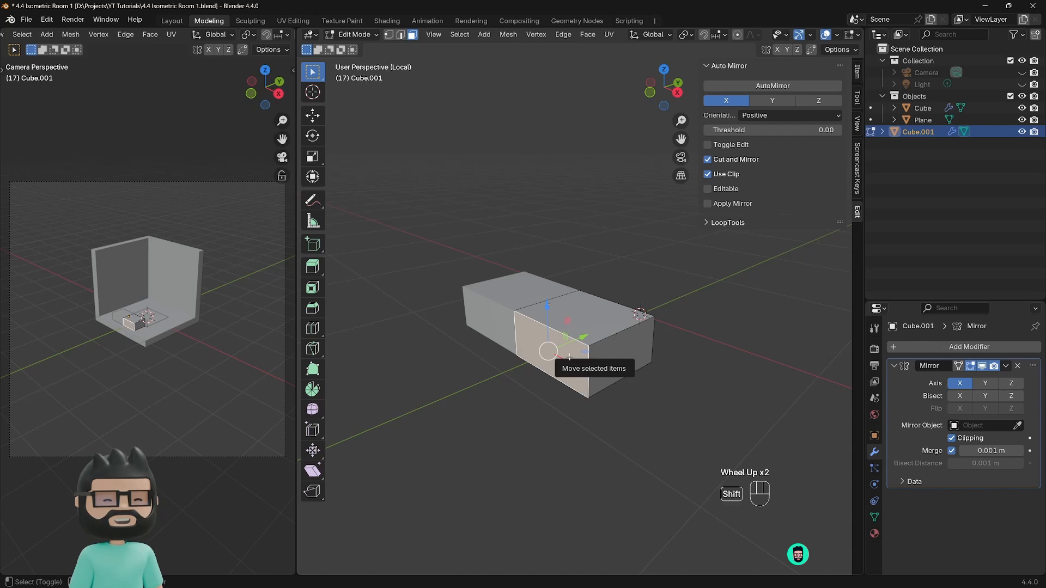
key("shift+d")
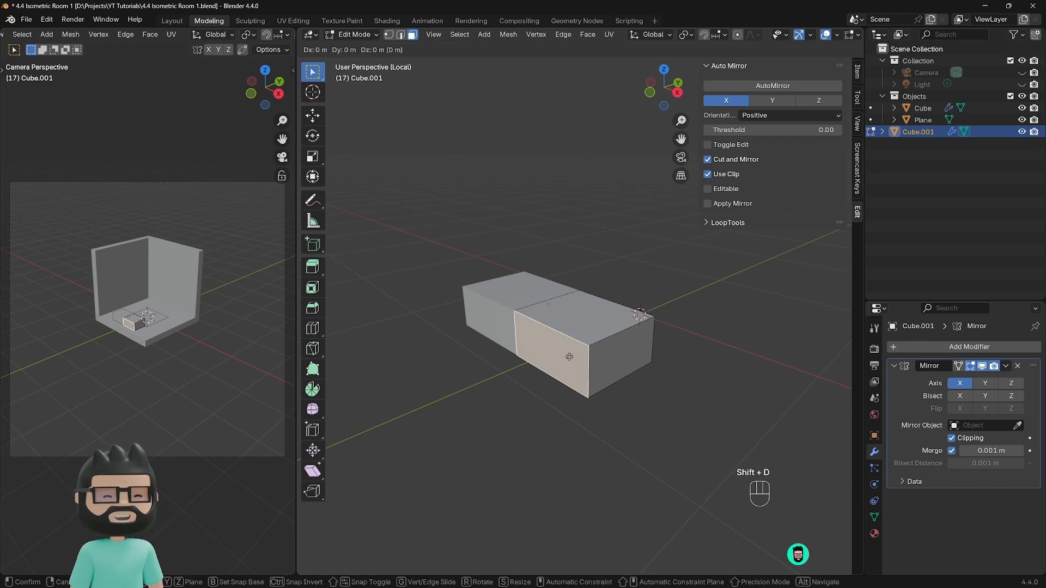
key("y")
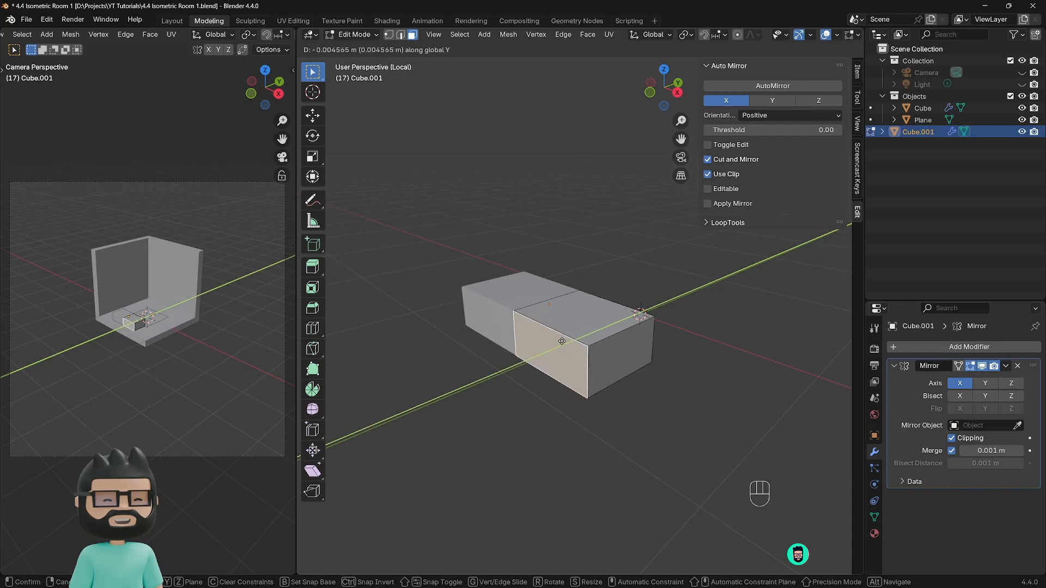
left_click(561, 341)
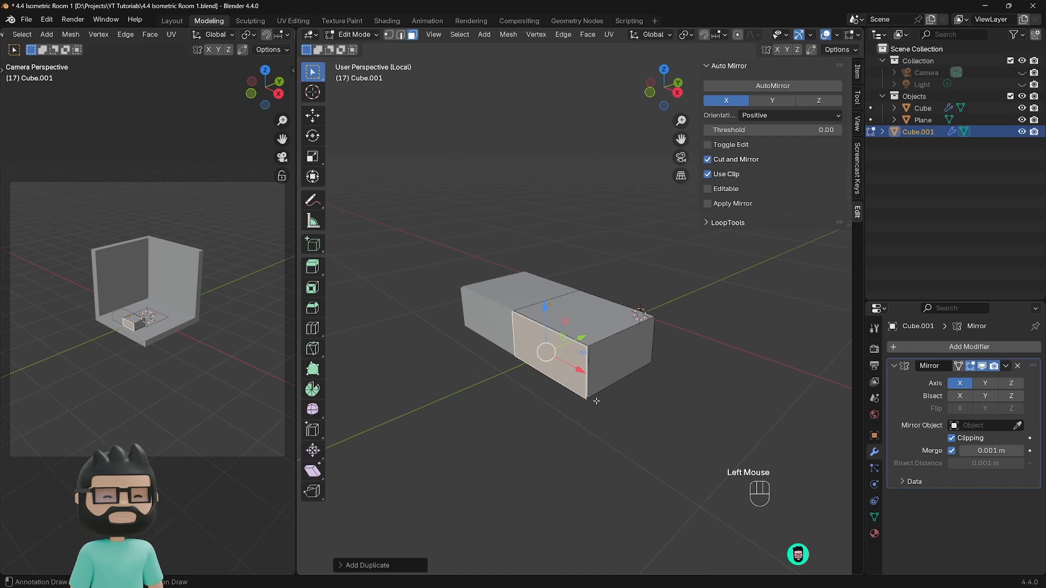
Step: Raise the top edge of the duplicated front panel along Z so the panel stands taller than the block
left_click(403, 37)
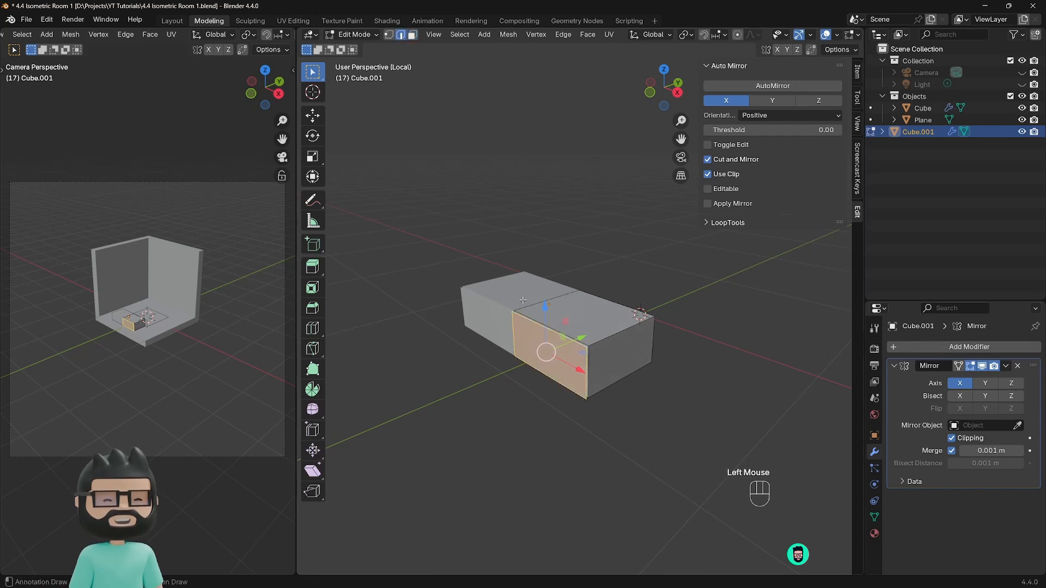
left_click(538, 328)
left_click_drag(545, 305, 545, 253)
left_click(557, 335)
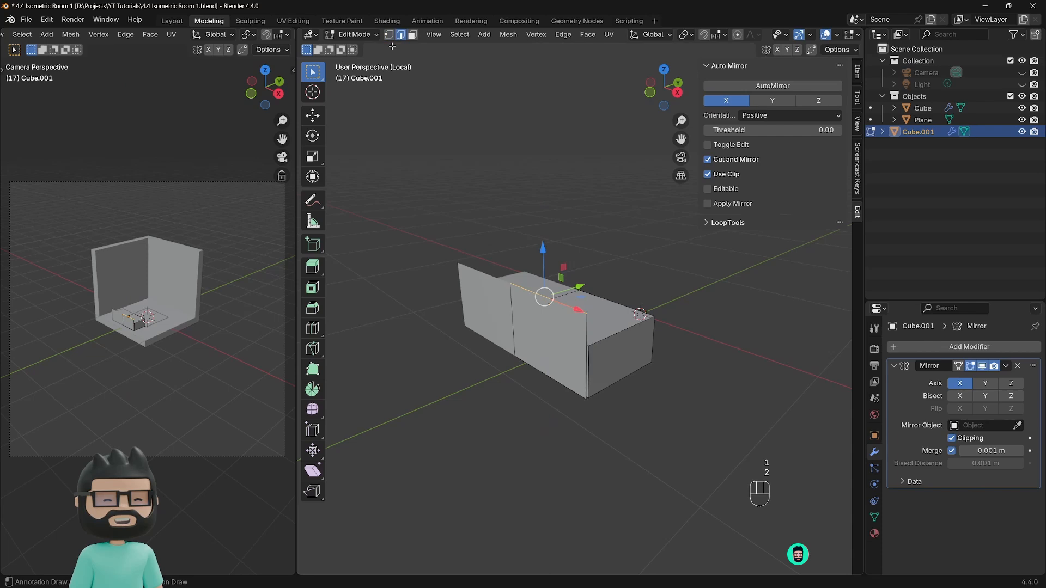
Step: Extrude the raised panel's face outward by about 0.075 m to give it thickness
left_click(539, 316)
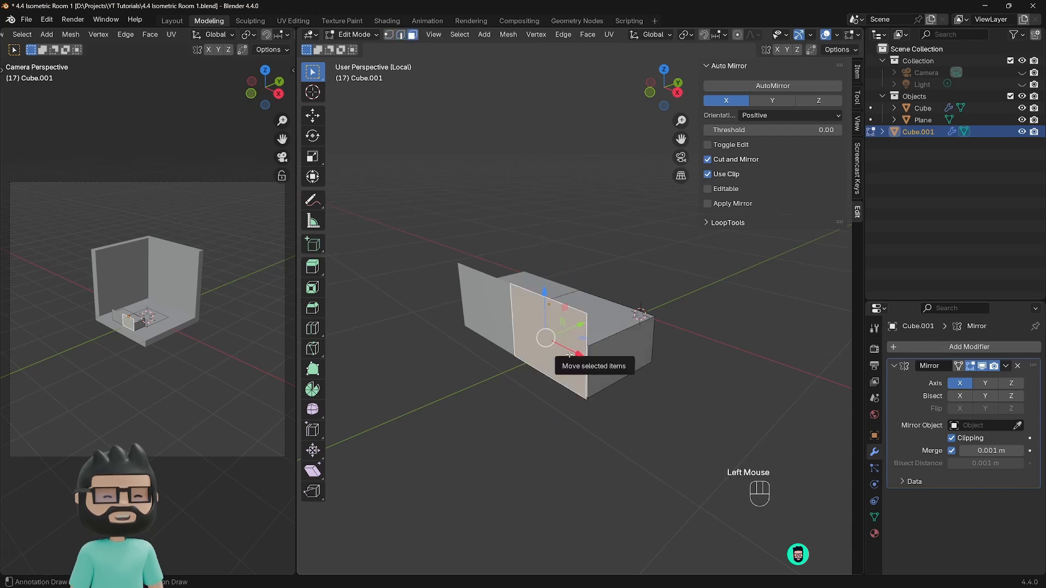
key("e")
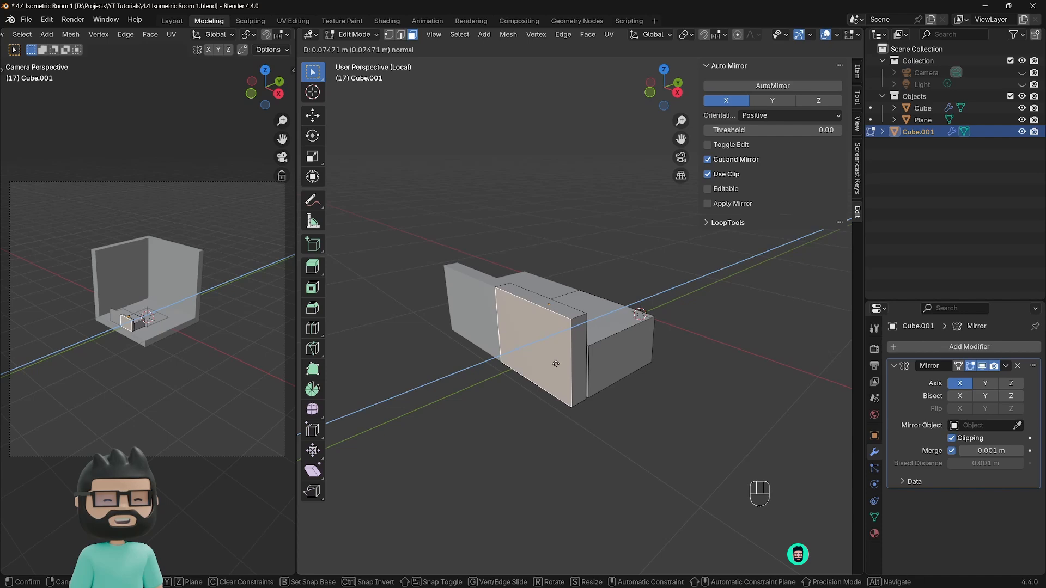
left_click(556, 364)
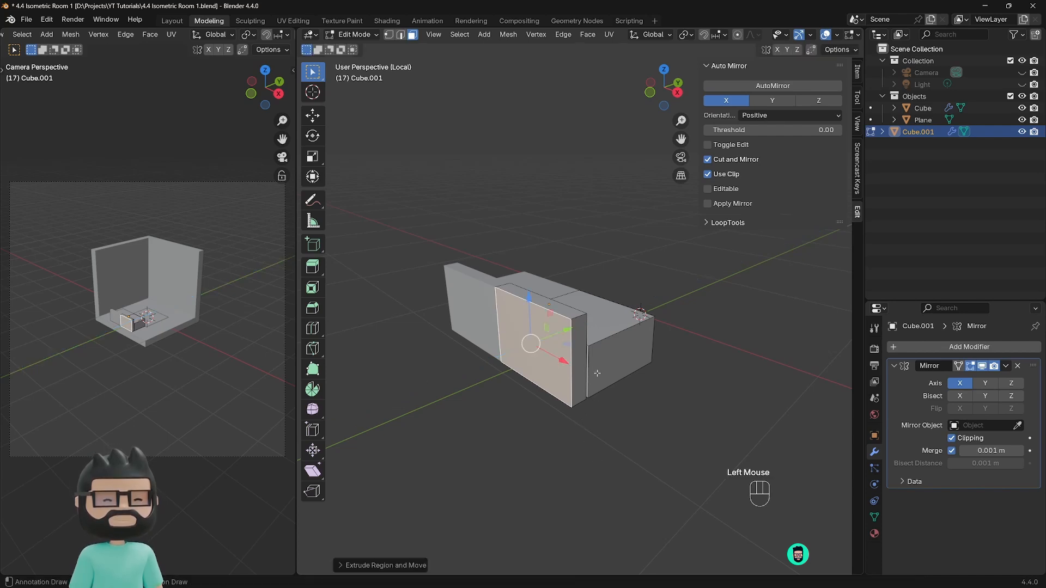
Step: Duplicate the block's positive X end face and offset the copy outward along X by about 0.007 m
middle_click_drag(597, 373, 561, 366)
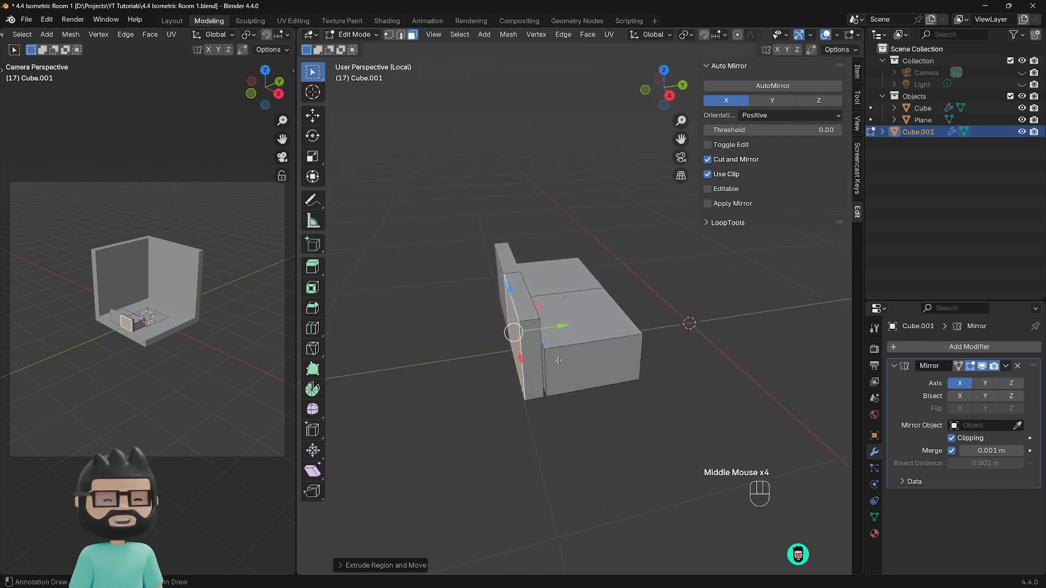
left_click(563, 374)
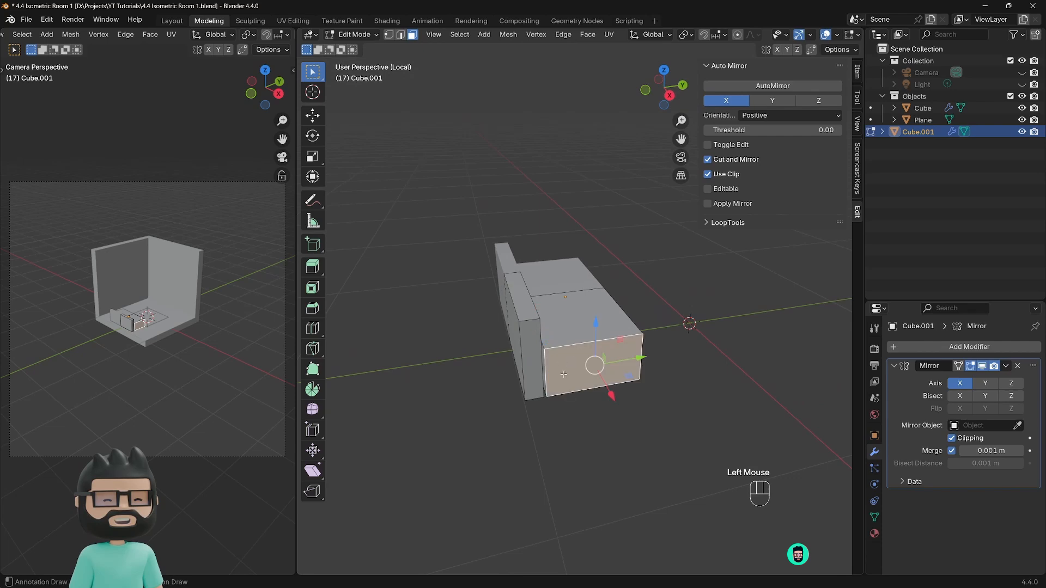
mouse_move(569, 390)
middle_mouse_down()
mouse_move(626, 365)
mouse_move(572, 379)
middle_mouse_up()
key("shift+d")
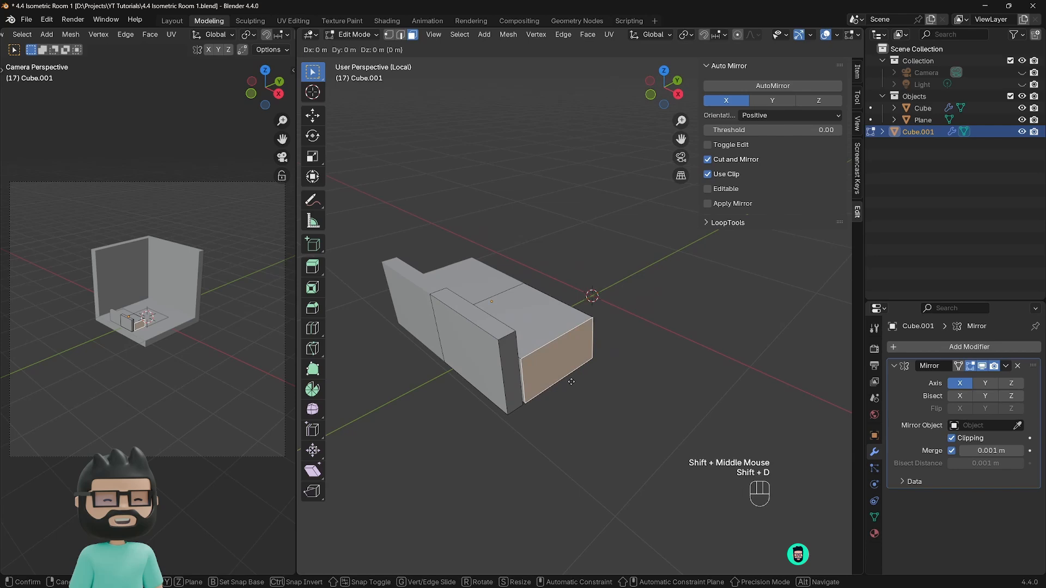
key("x")
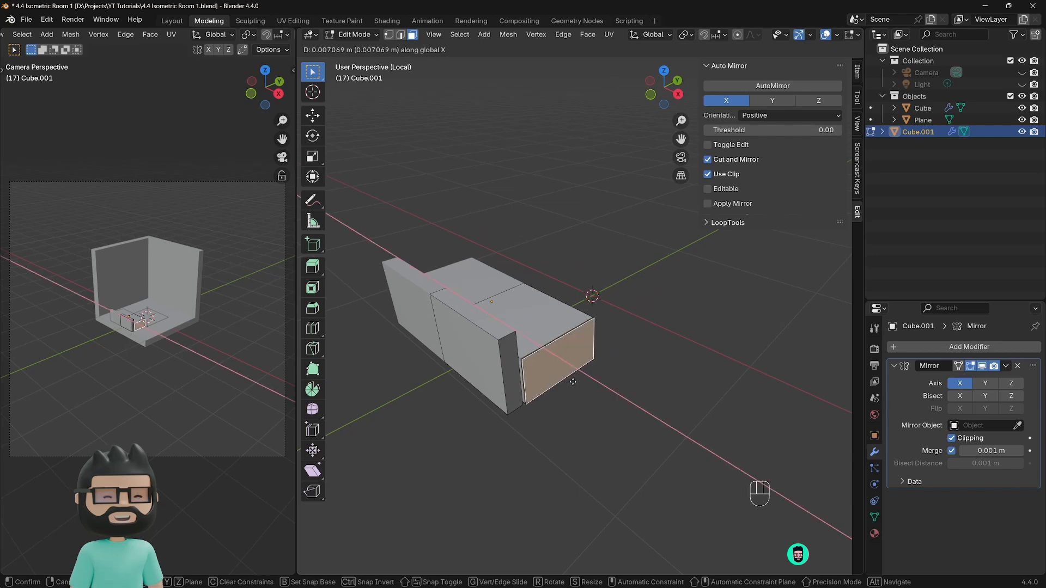
left_click(581, 376)
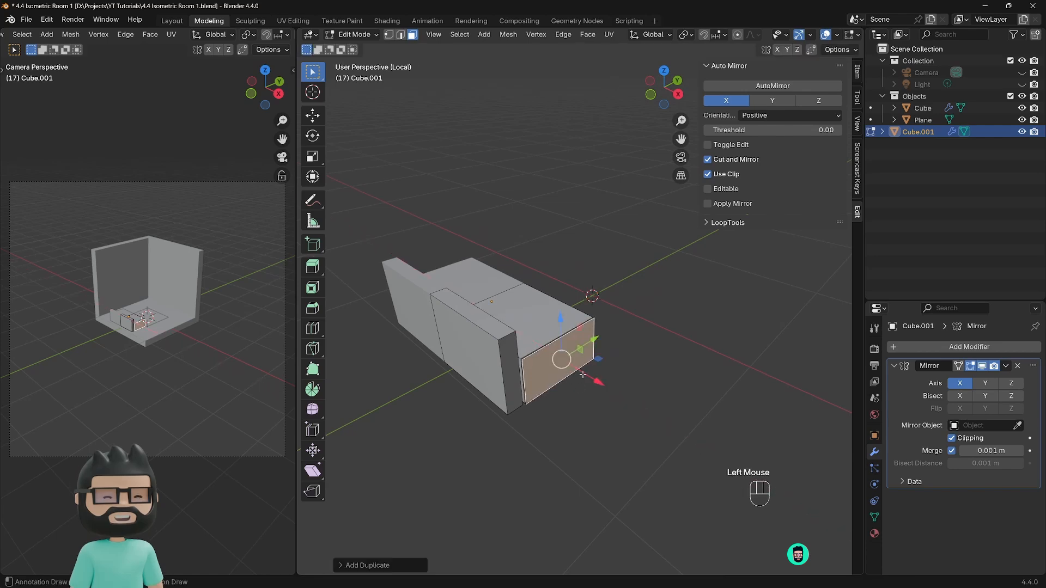
Step: Move the duplicated end panel's vertical edge along Y to reach the outer face of the tall panel
left_click(523, 382)
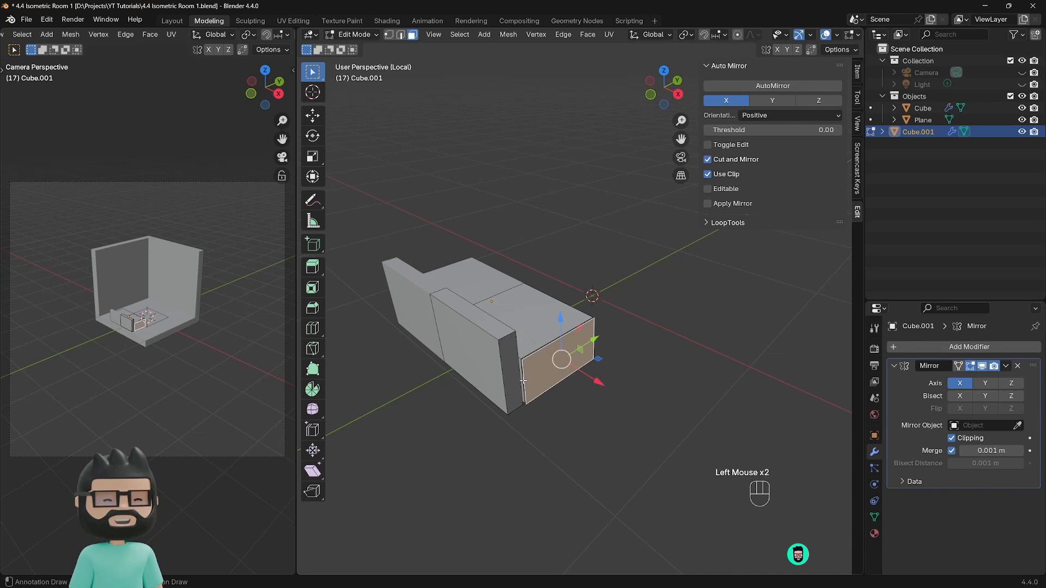
left_click(402, 34)
left_click(521, 371)
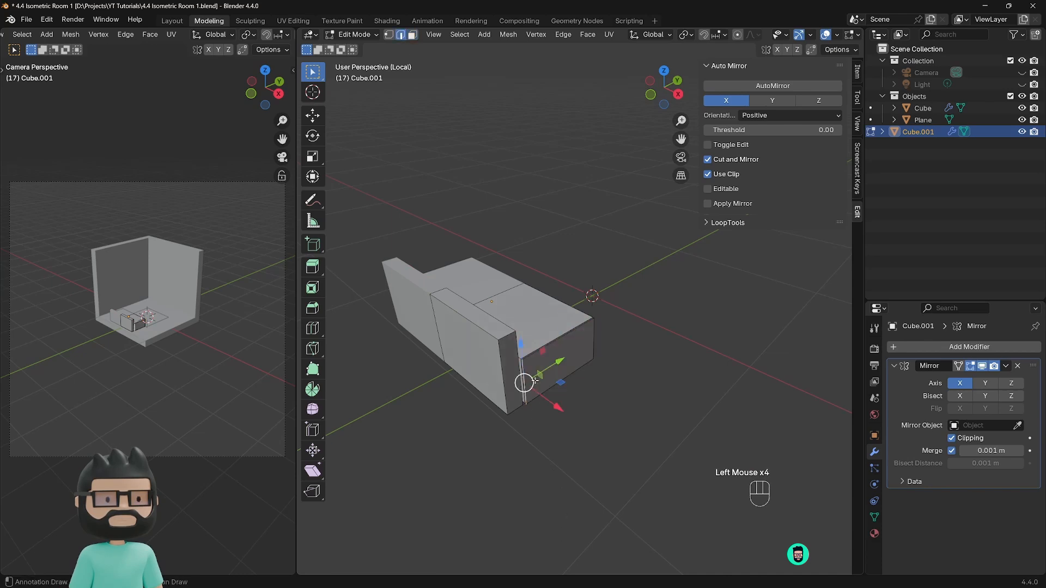
left_click_drag(553, 365, 537, 379)
left_click(551, 384)
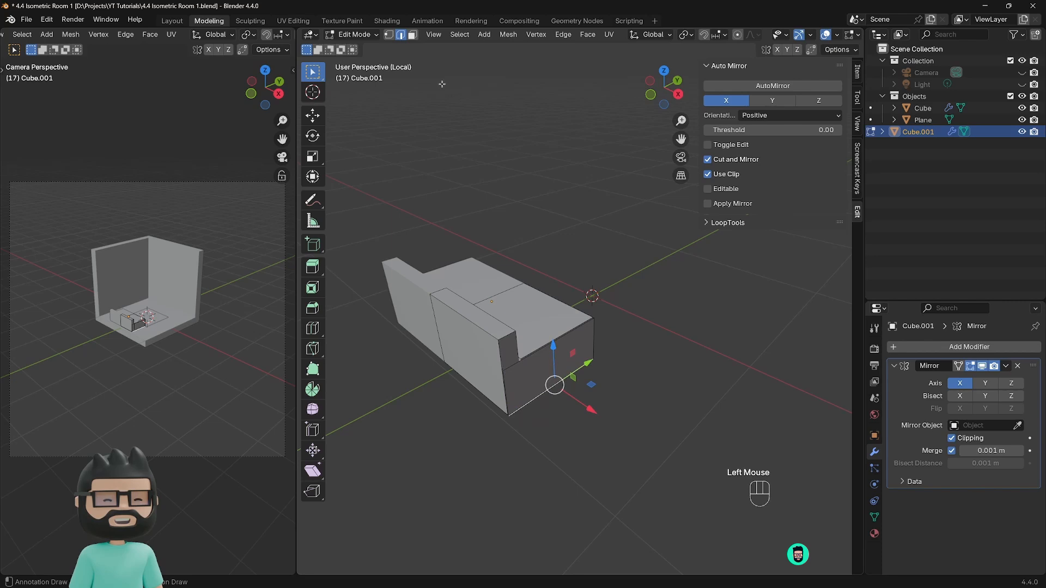
Step: Extrude the widened end panel outward by about 0.07 m to form an armrest
left_click(565, 391)
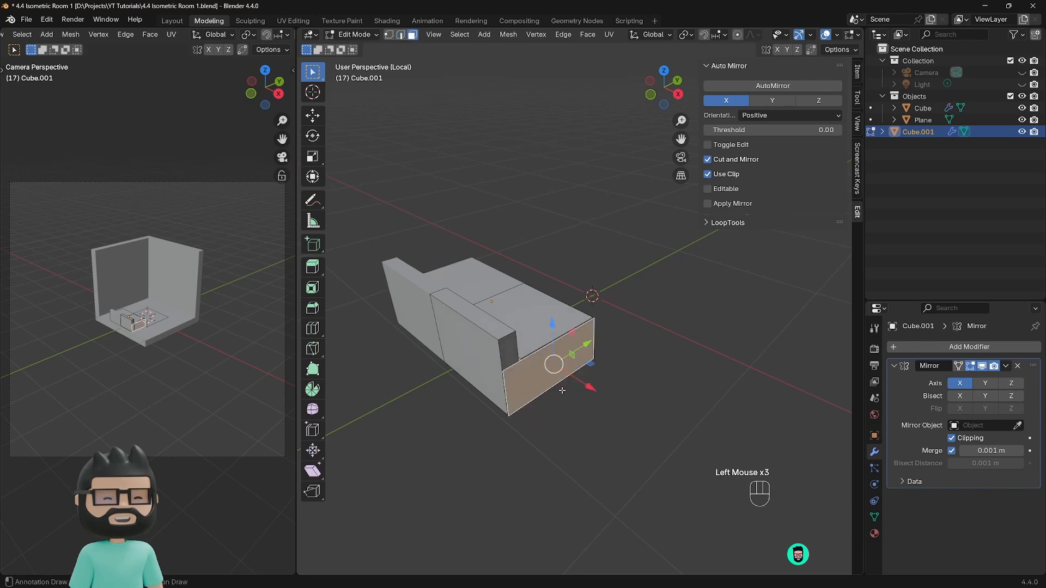
key("e")
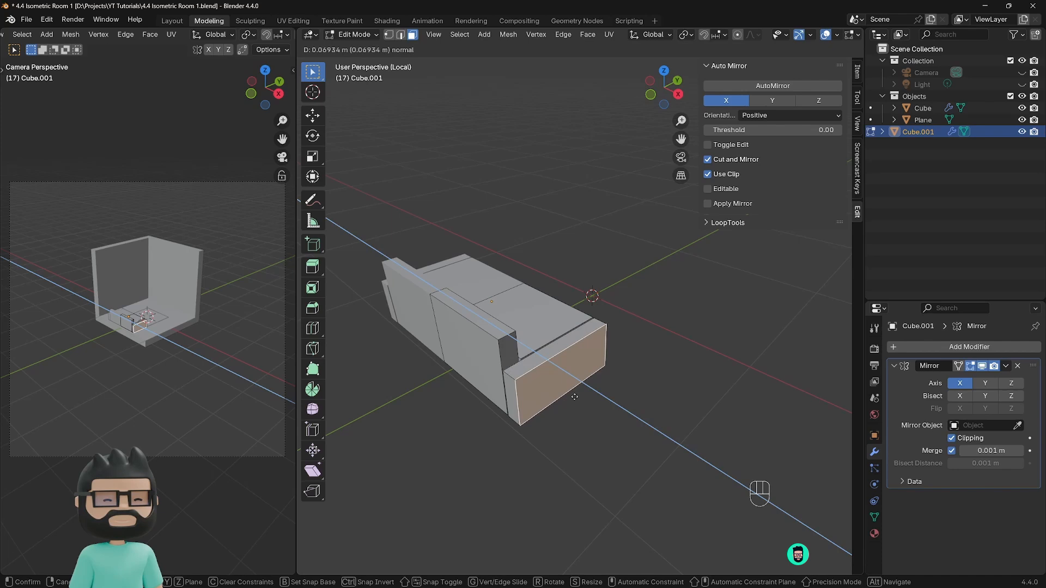
left_click(574, 396)
Step: Move the open-side faces of the seat block and armrest inward along Y to reduce the sofa's depth
middle_click_drag(622, 377, 543, 356)
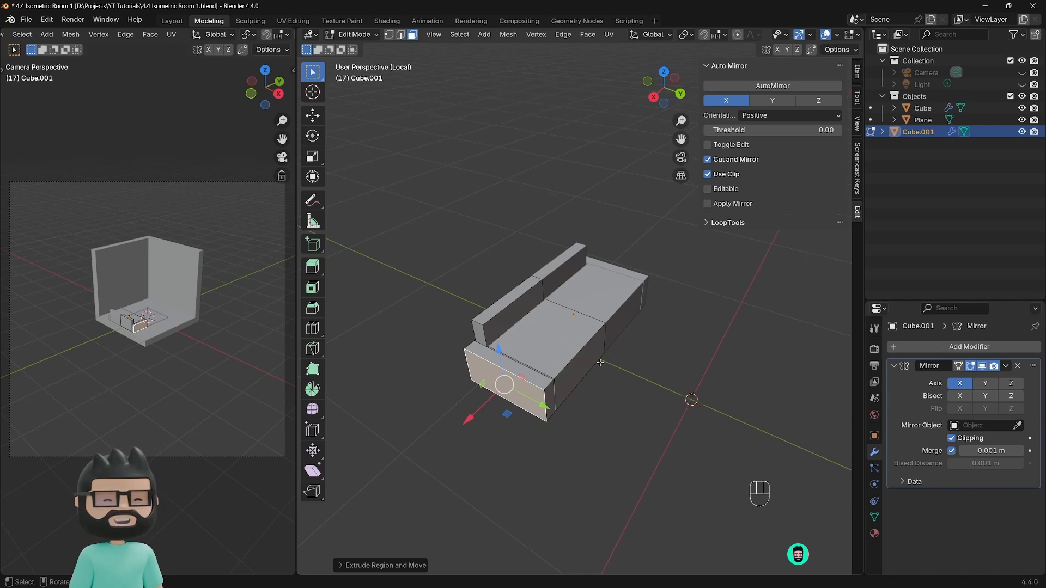
left_click(581, 367)
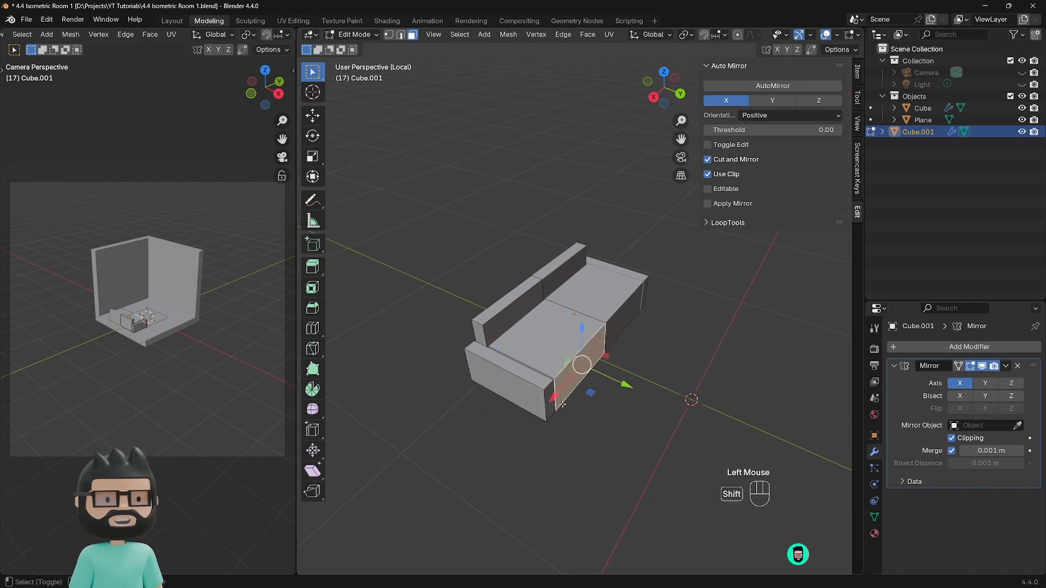
left_click(550, 403, "shift")
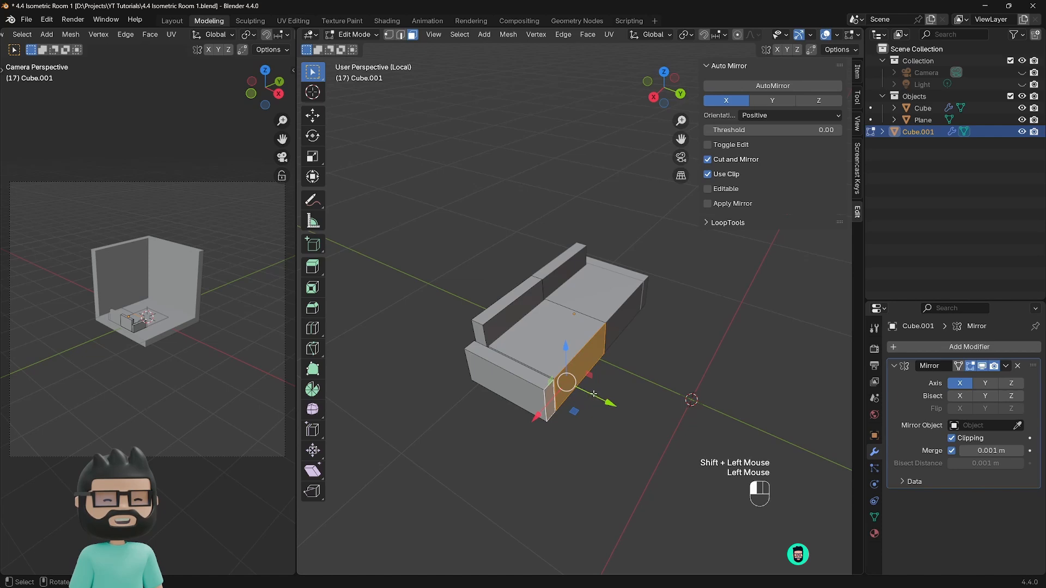
left_click_drag(594, 393, 568, 377)
Step: Raise the armrest's top face slightly along Z and return to Object Mode
left_click(493, 355)
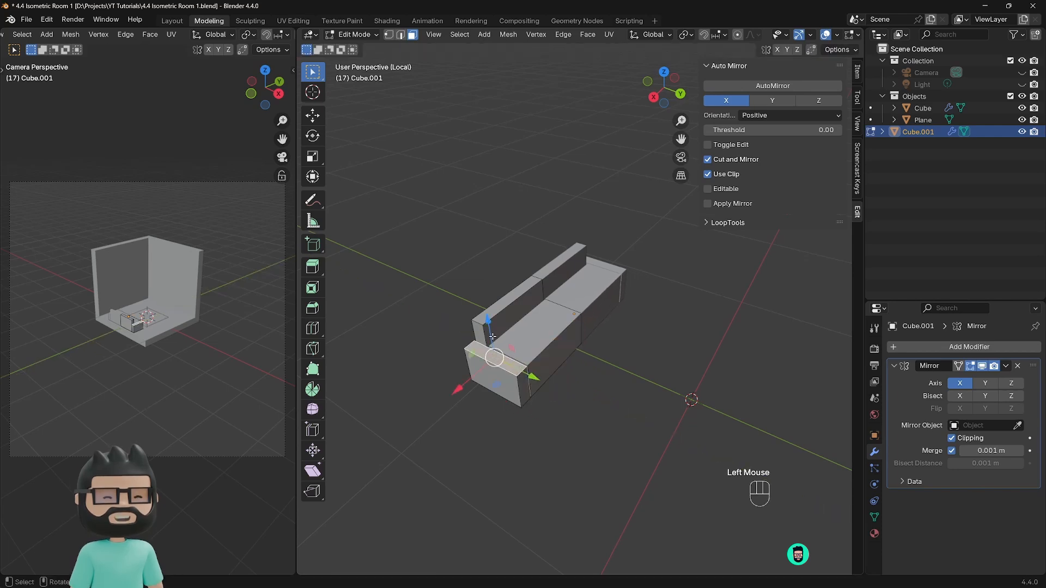
left_click_drag(489, 332, 490, 322)
middle_click_drag(493, 400, 496, 377)
key("Tab")
Step: Add a mesh plane at the 3D cursor beside the sofa
scroll(616, 394, "down", 2)
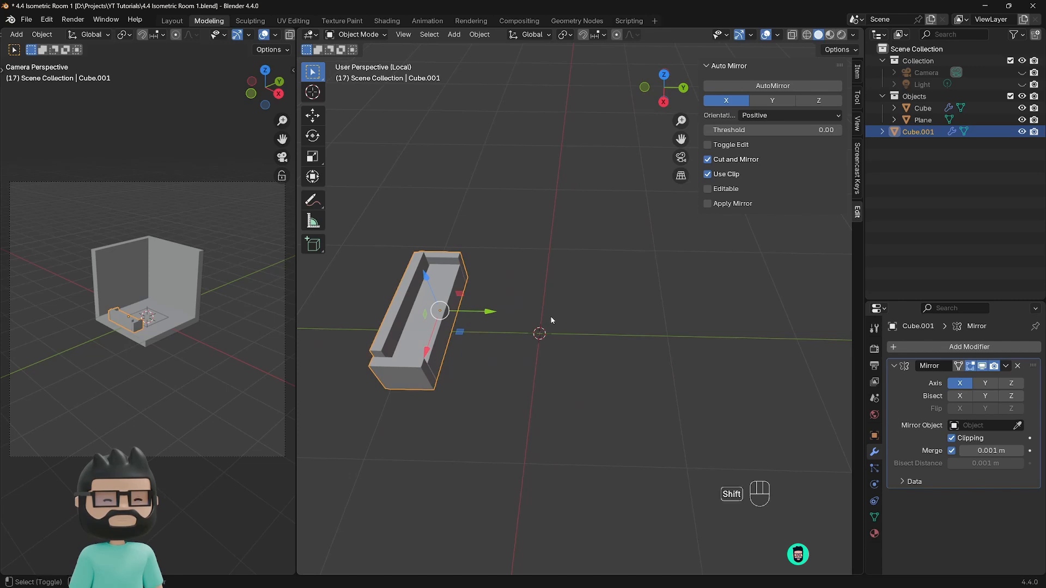
key("shift+a")
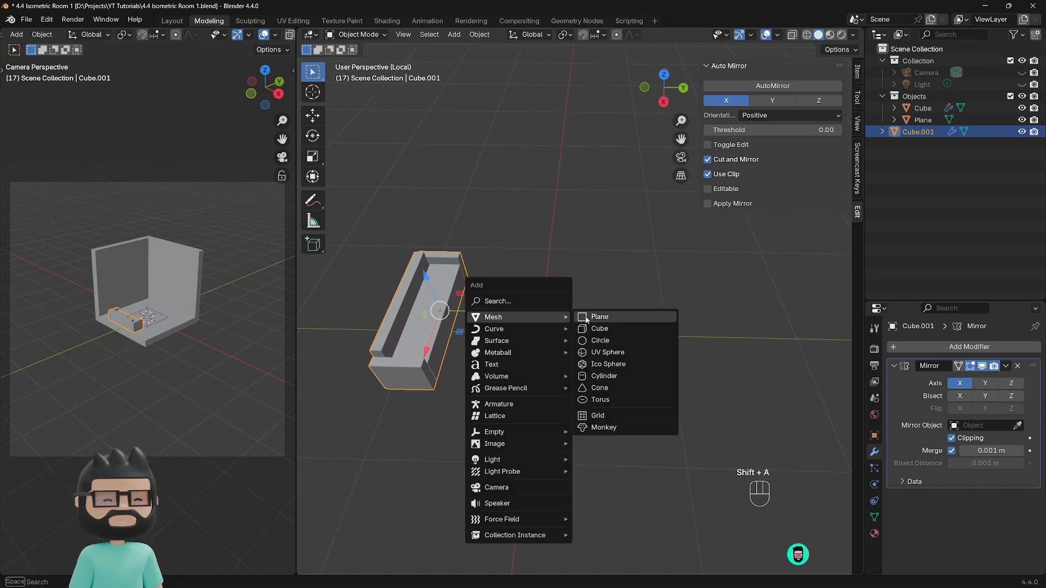
left_click(583, 318)
middle_click_drag(552, 377, 540, 360)
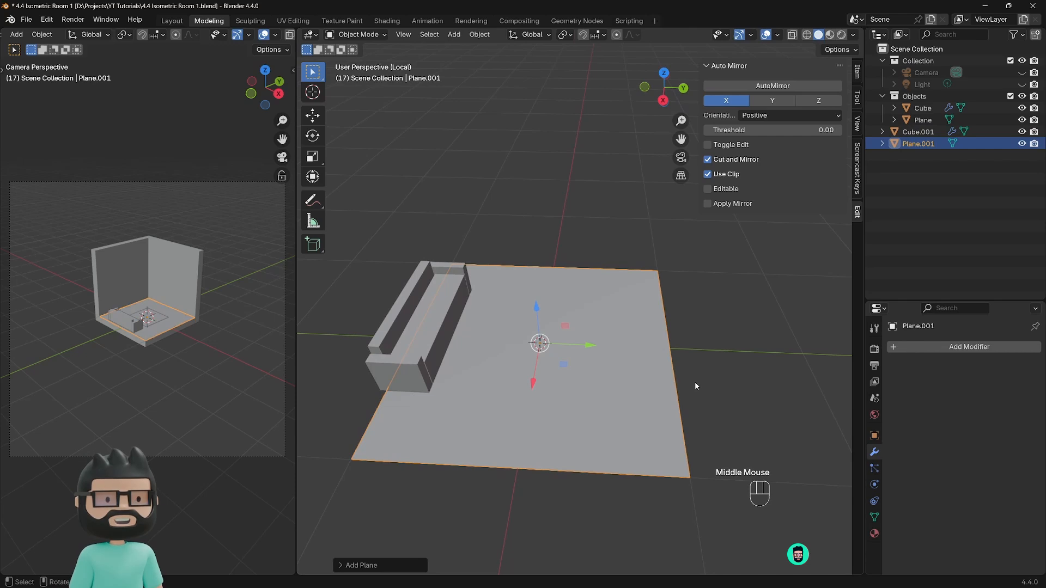
Step: Scale the plane's geometry in Edit Mode to about one third, and raise the plane object along Z above the floor
key("Tab")
key("s")
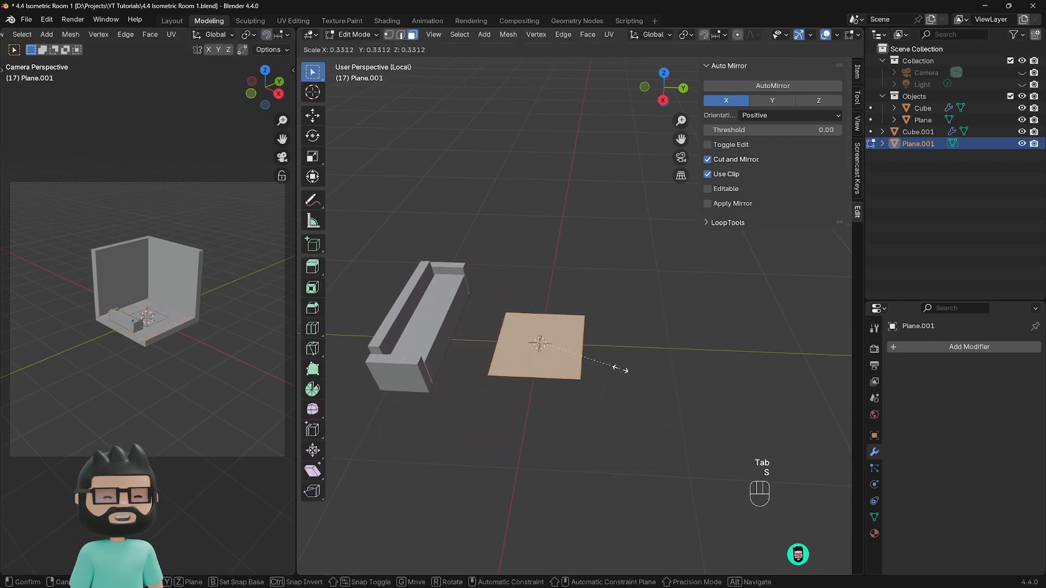
left_click(615, 369)
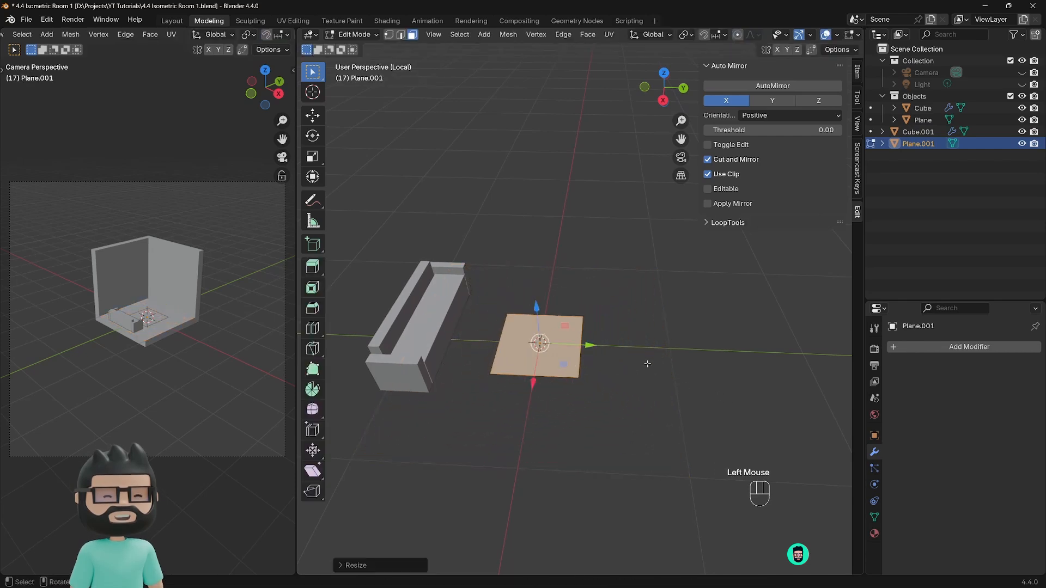
key("Tab")
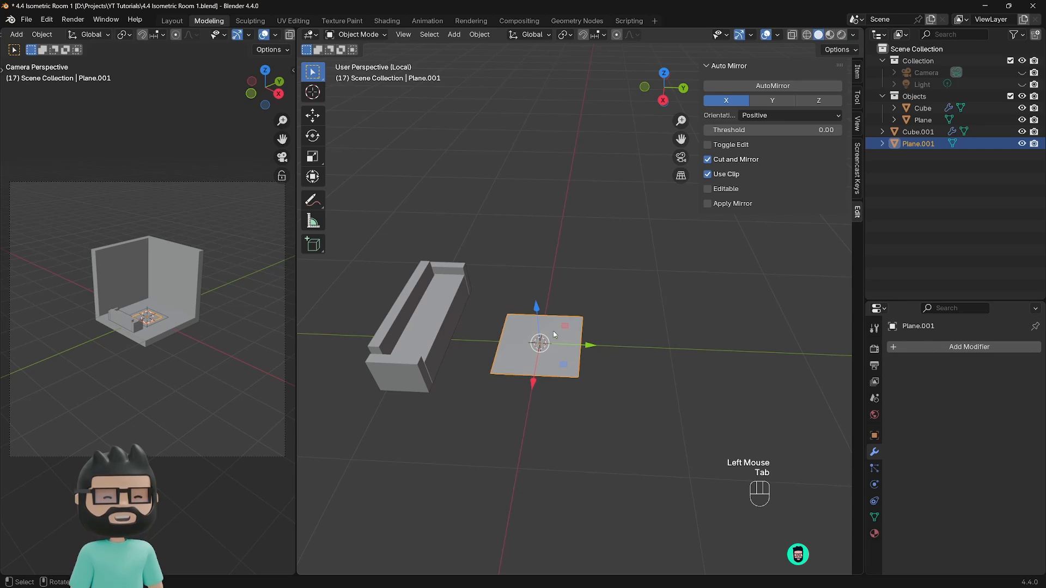
left_click_drag(536, 310, 533, 280)
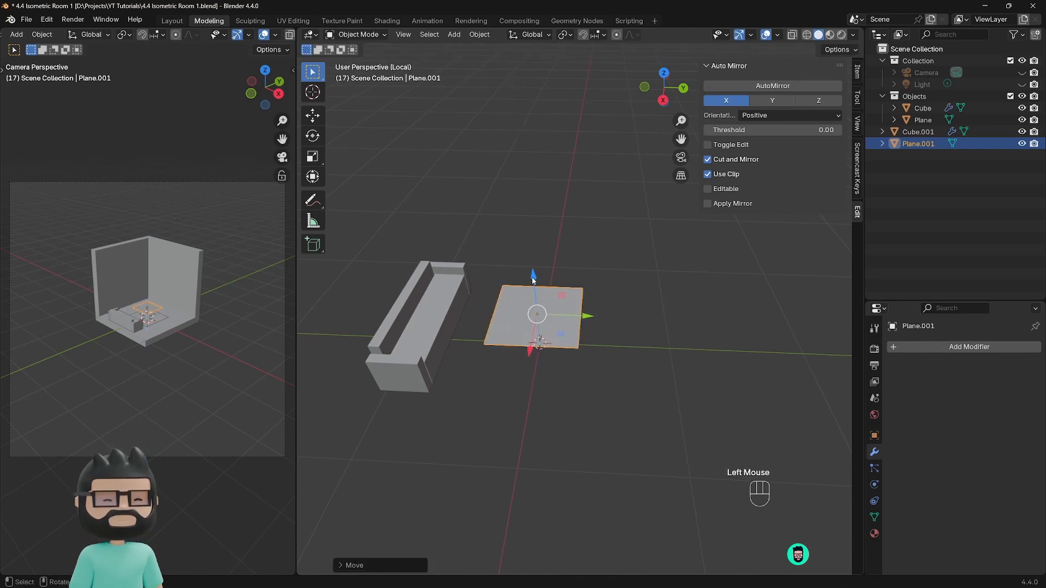
left_click(577, 372)
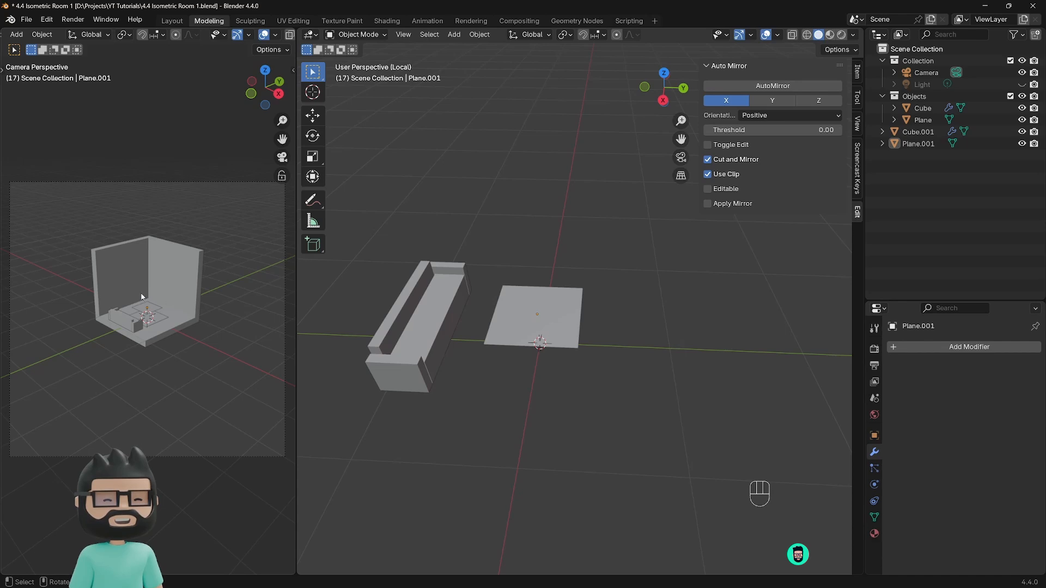
Step: Select the scene camera and set its lens type to Orthographic
left_click(927, 72)
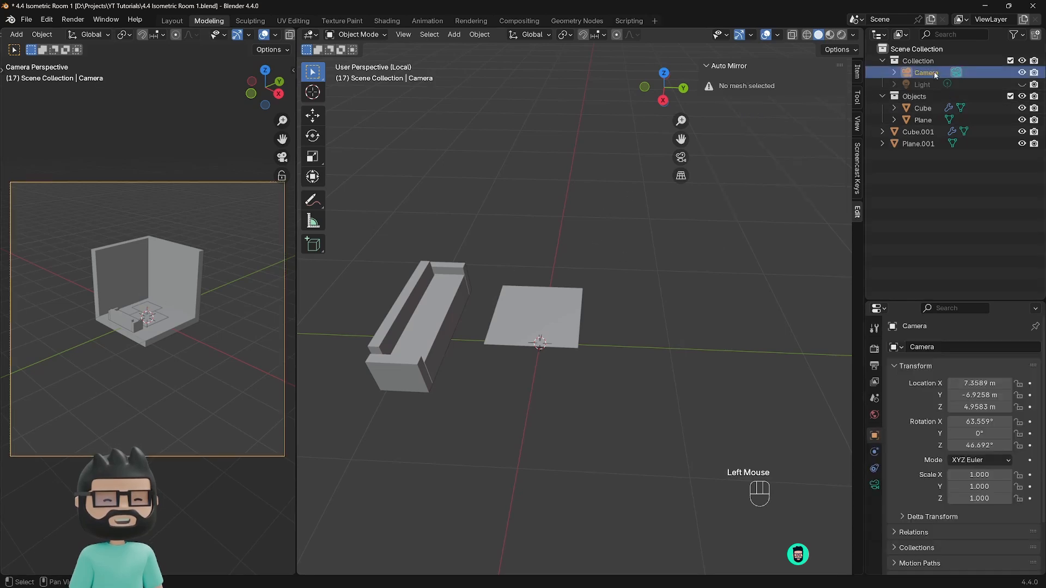
left_click(1025, 74)
left_click(1022, 73)
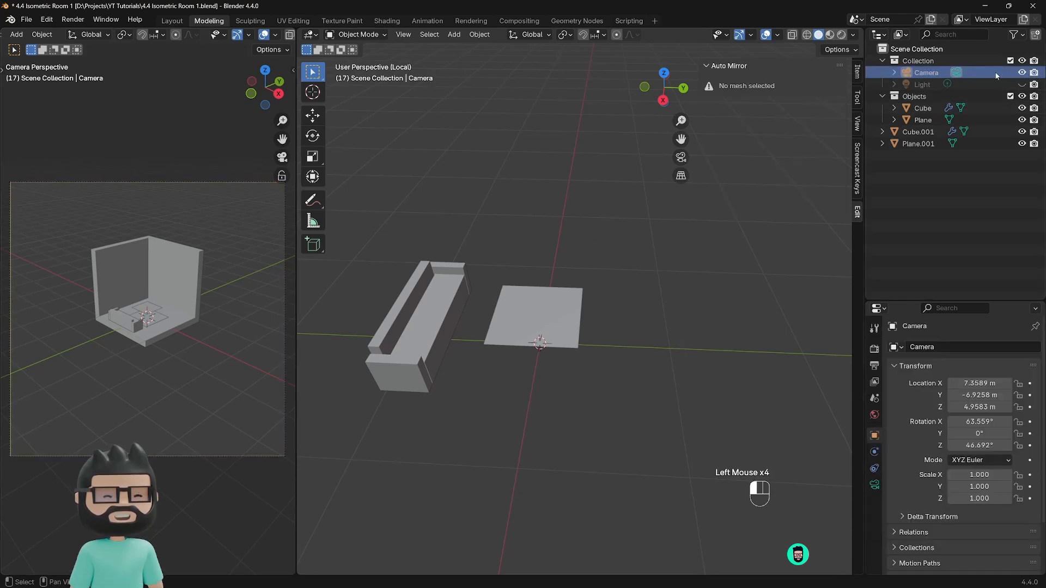
left_click(990, 73)
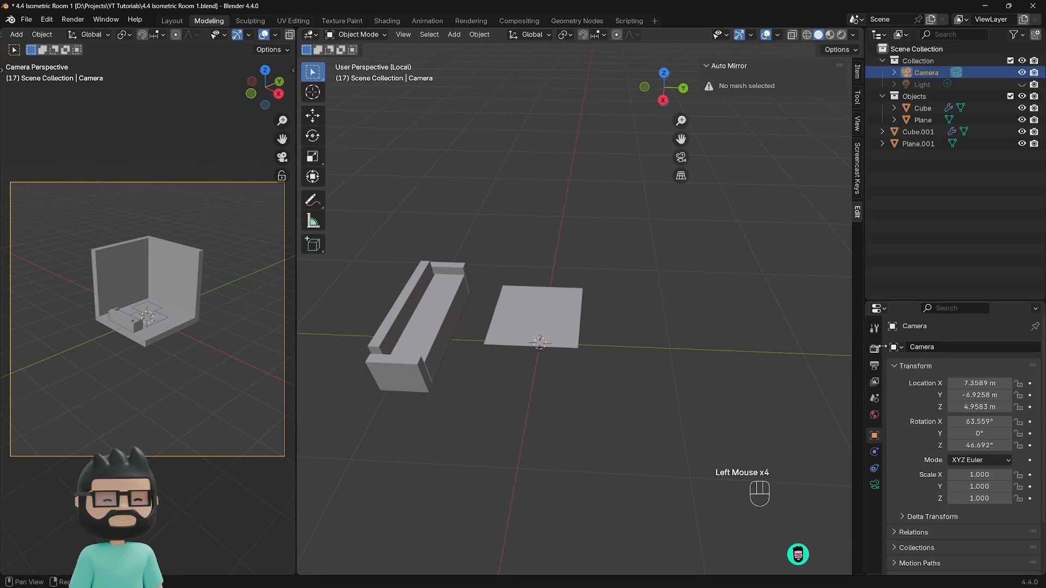
left_click(876, 487)
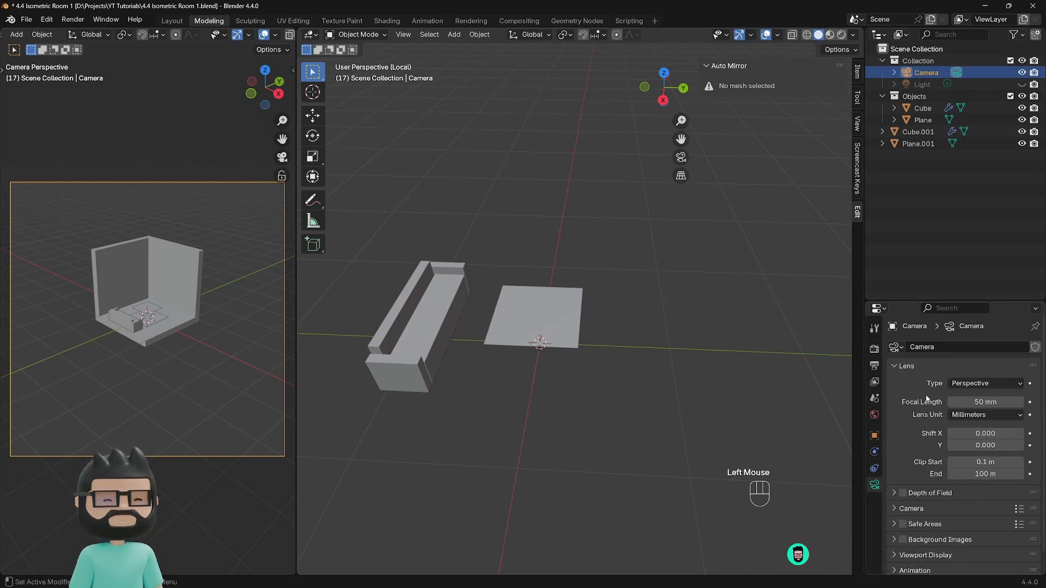
left_click(967, 384)
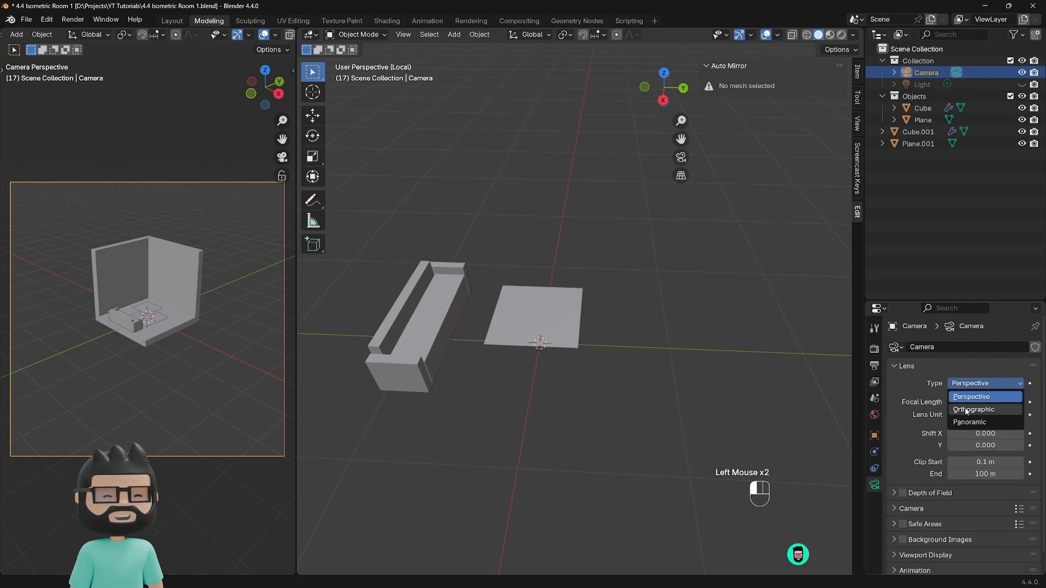
left_click(966, 410)
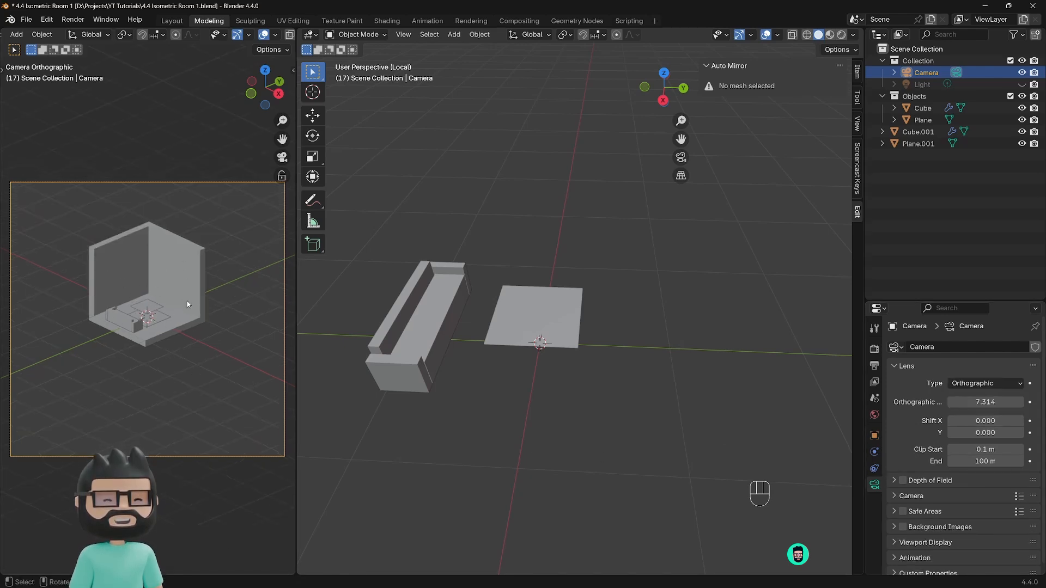
Step: Set the camera's orthographic scale to 3.614 and select the sofa object
left_click_drag(970, 402, 742, 398)
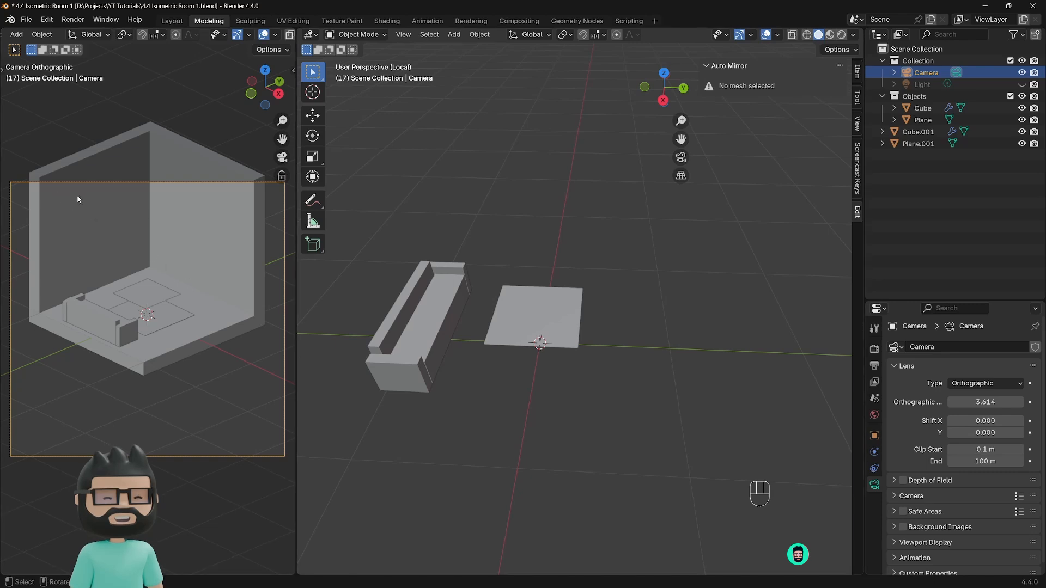
left_click(435, 316)
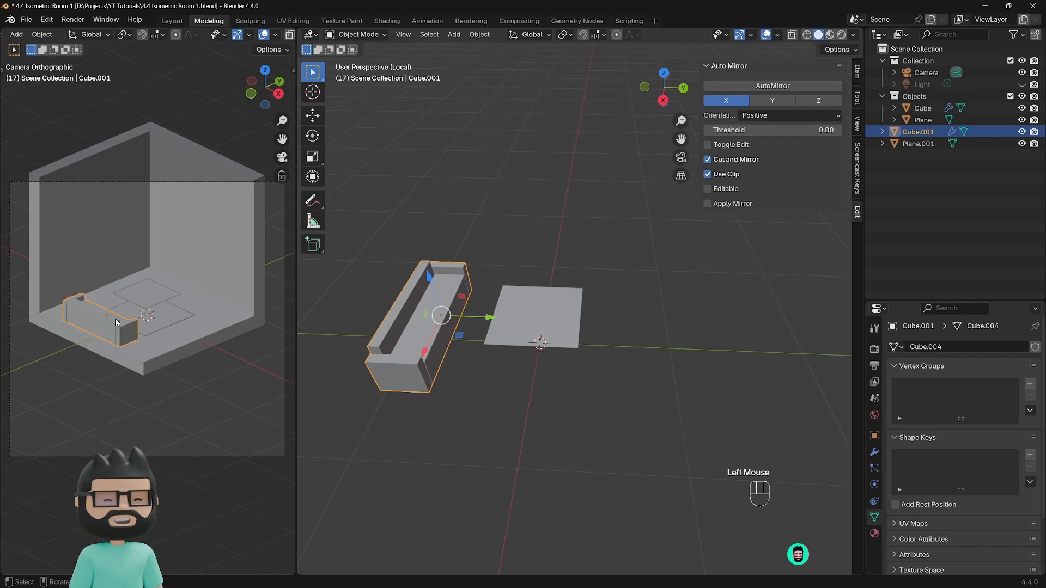
Step: Select the scene camera and raise it along Z until the whole room fits within the frame
left_click(220, 241)
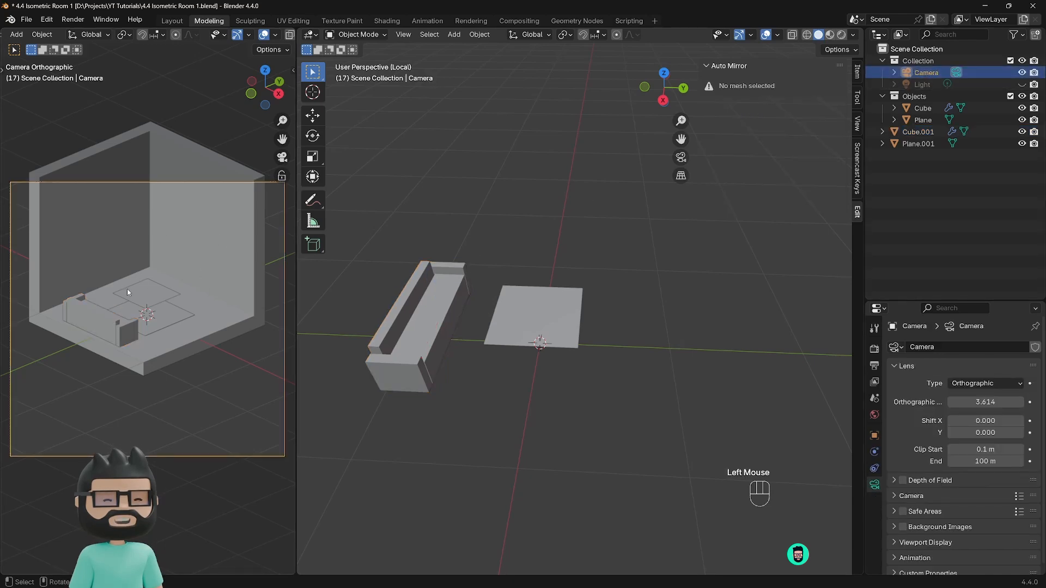
key("g")
key("z")
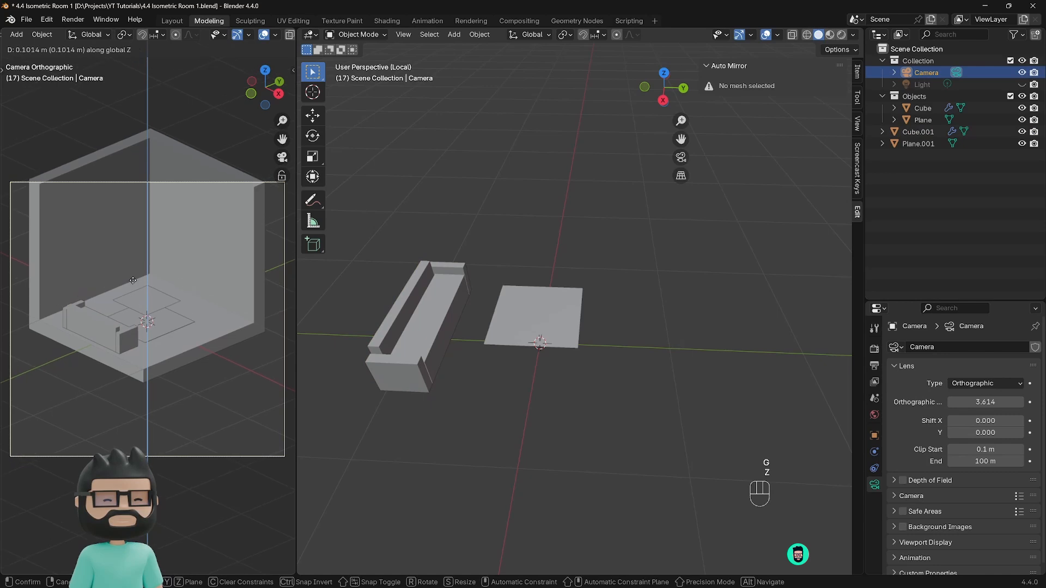
left_click(146, 214)
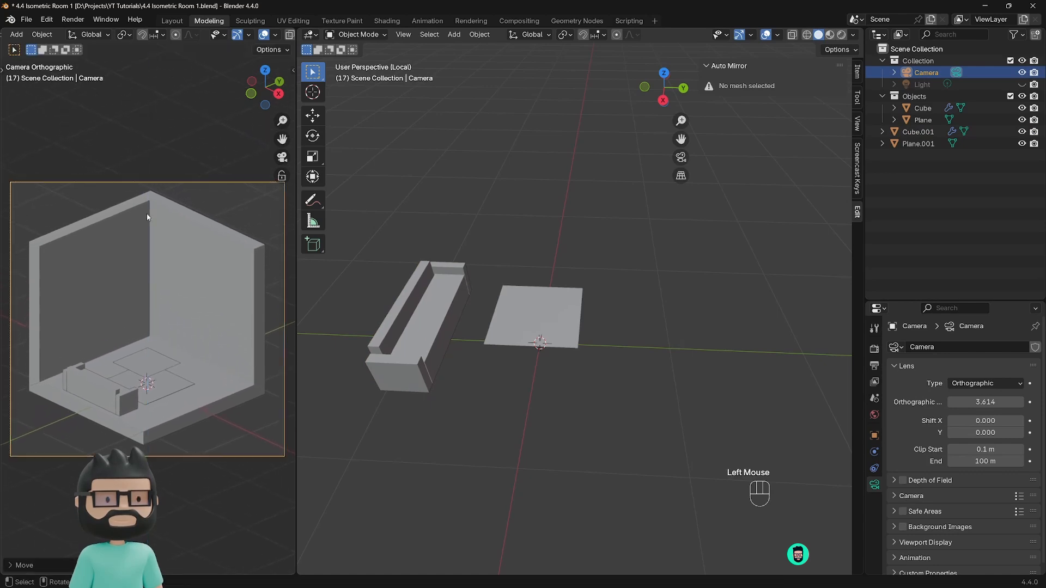
Step: Set the camera's orthographic scale to 4.074 and slightly narrow the camera viewport
left_click_drag(985, 402, 1004, 401, "shift")
left_click_drag(297, 327, 291, 327)
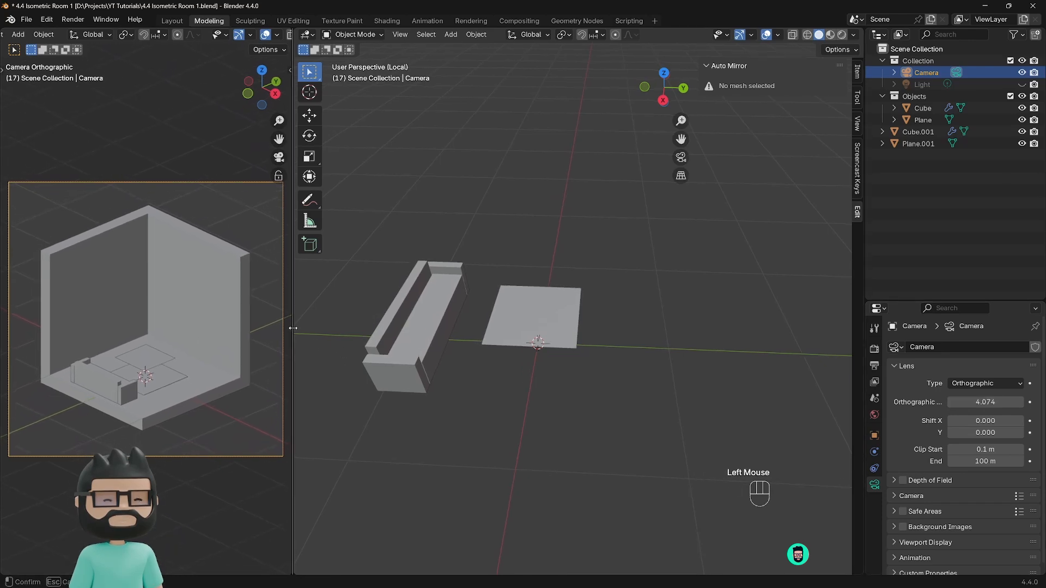
middle_click_drag(187, 344, 191, 319, "shift")
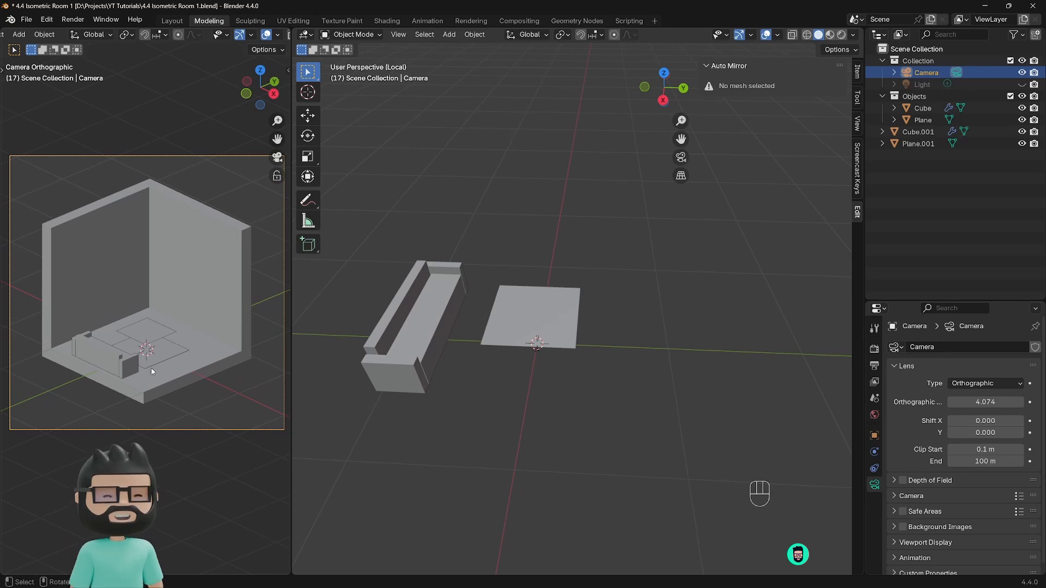
Step: Extrude the tabletop plane's face slightly upward in Edit Mode to make a thin slab
middle_click_drag(486, 374, 569, 314)
left_click(542, 358)
middle_click_drag(542, 358, 485, 395)
scroll(486, 394, "down", 1)
key("Tab")
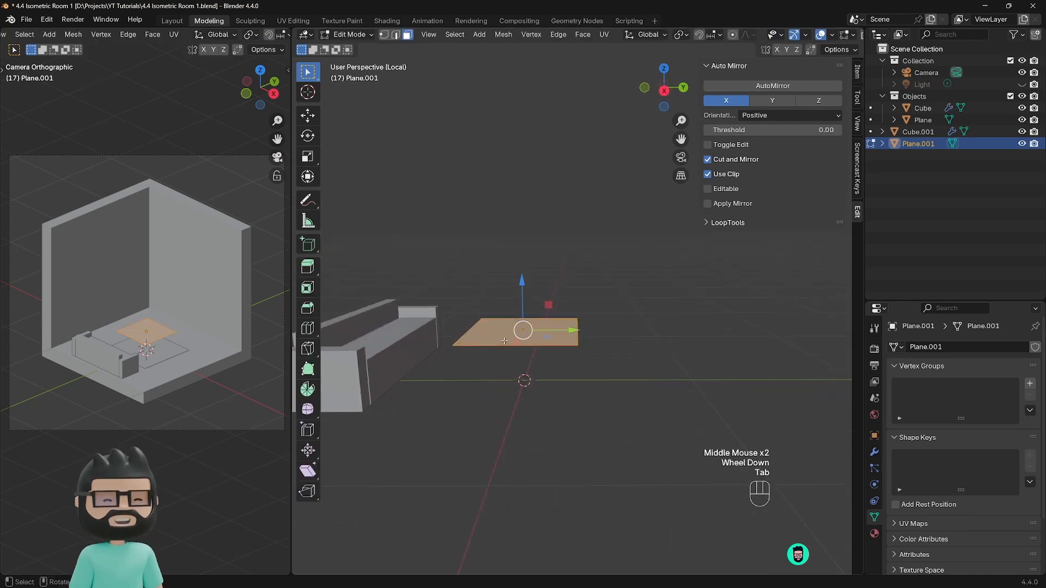
left_click(540, 338)
key("e")
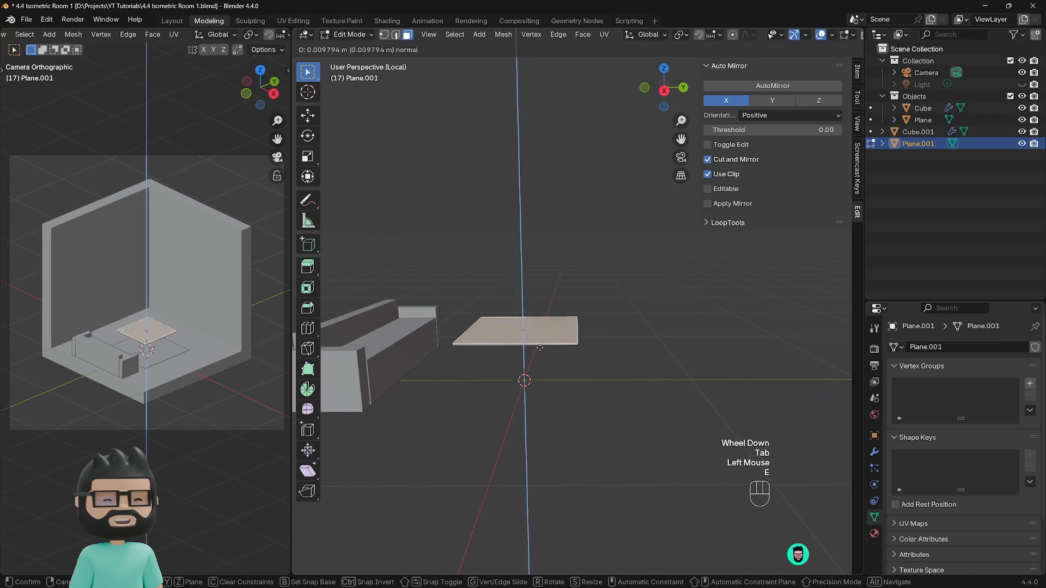
left_click(539, 342)
middle_click_drag(539, 342, 500, 371)
key("Tab")
scroll(497, 376, "down", 1)
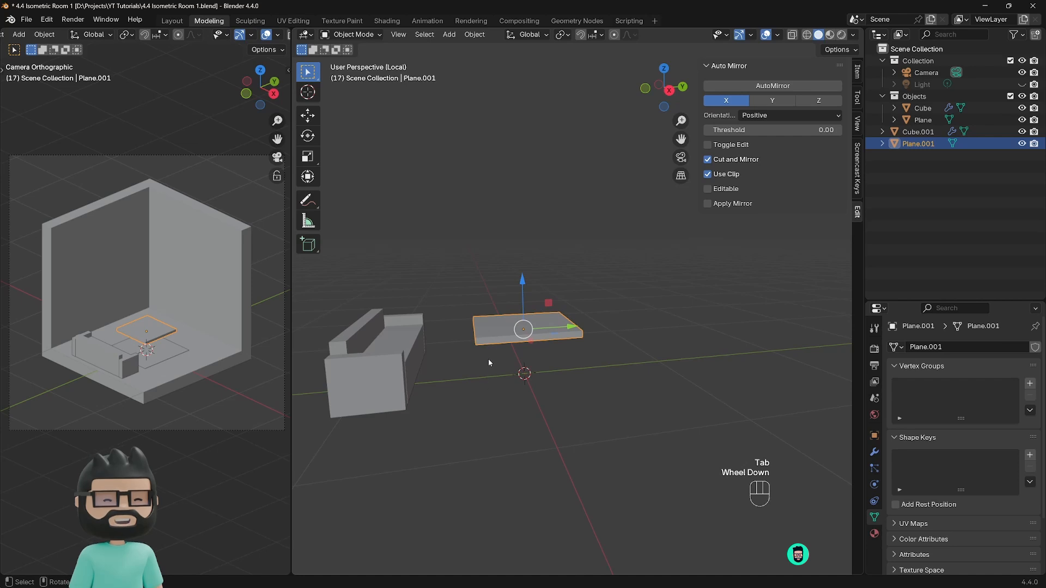
middle_click_drag(491, 349, 505, 365)
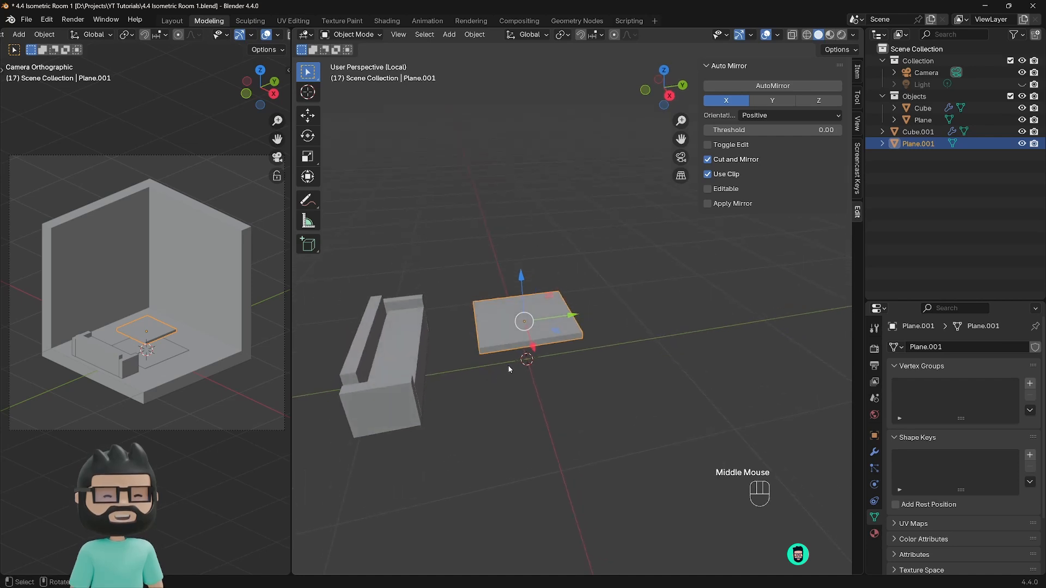
scroll(504, 368, "up", 3)
middle_click_drag(478, 366, 474, 360, "shift")
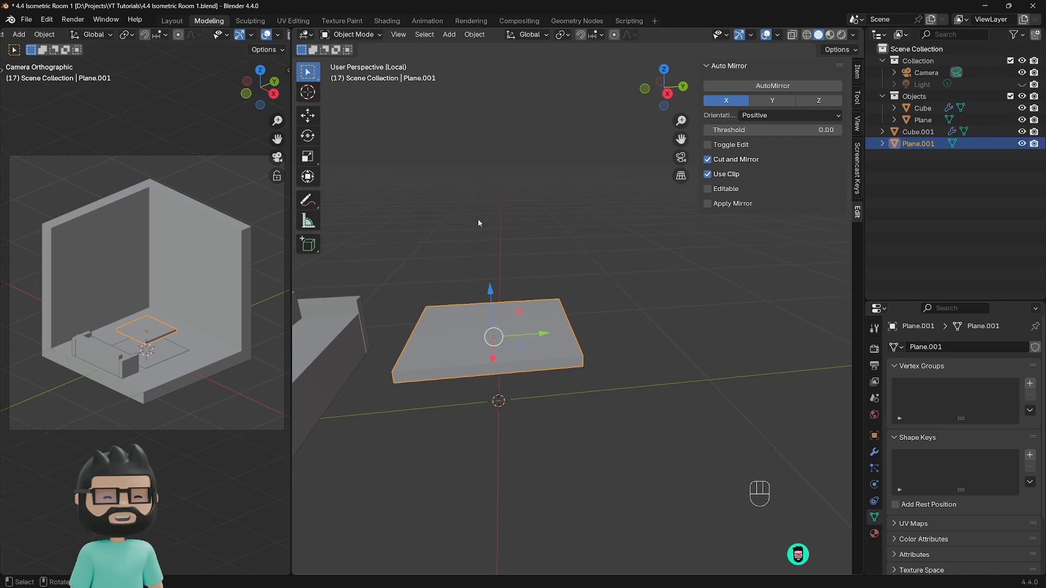
key("Tab")
middle_click_drag(478, 223, 516, 392)
key("shift+a")
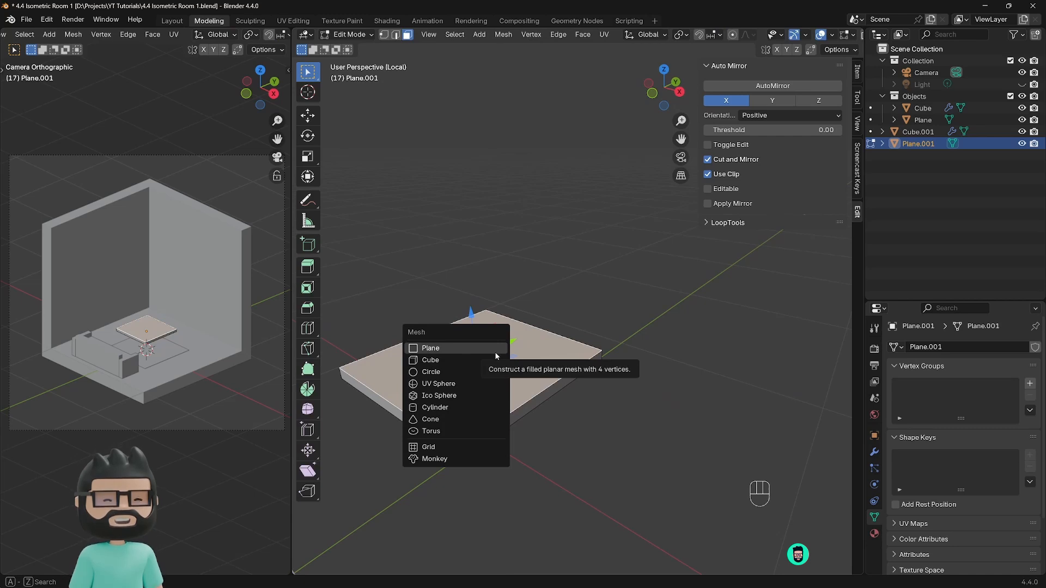
key("Tab")
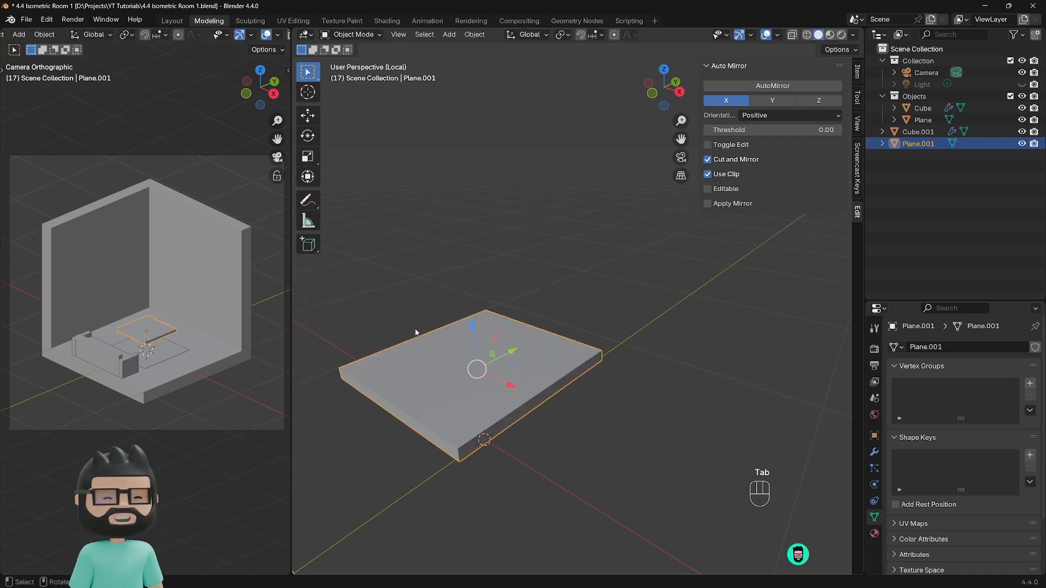
Step: Mirror the tabletop across the X axis with AutoMirror and show its Mirror modifier settings
scroll(416, 332, "down", 2)
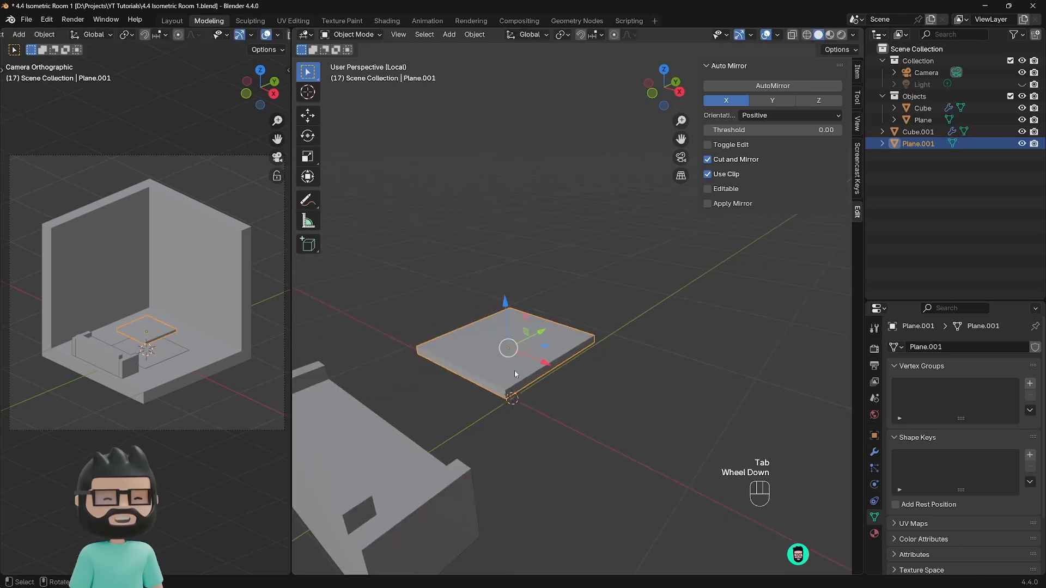
left_click(773, 86)
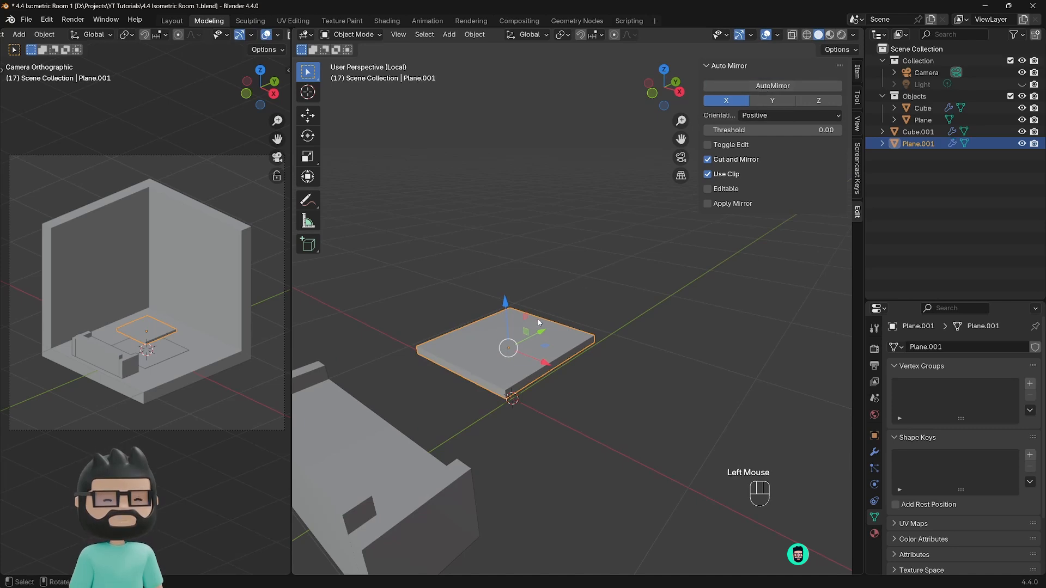
left_click(874, 452)
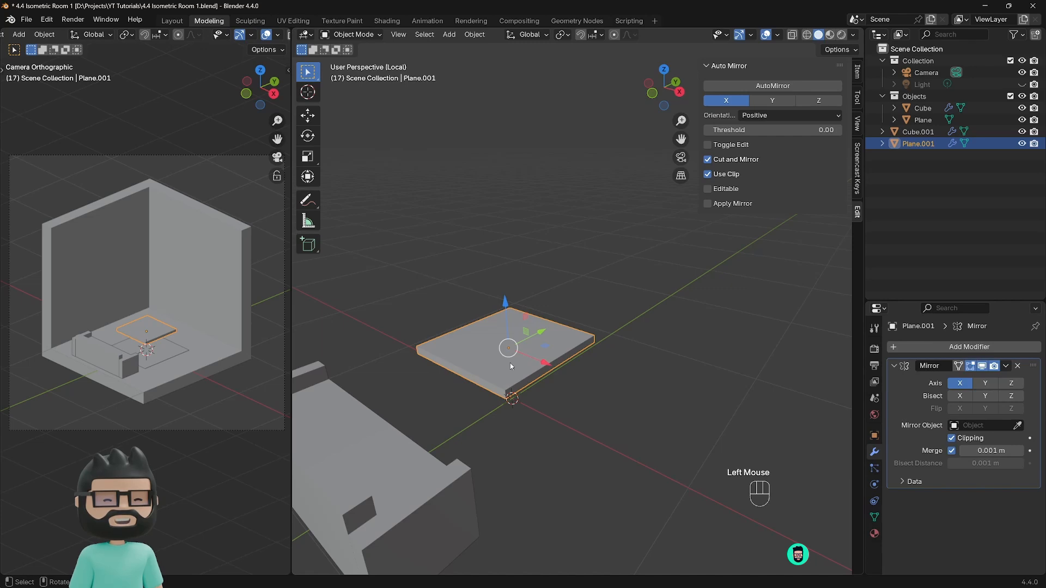
Step: Duplicate the top face of the tabletop's editable half and raise the copy along Z above the slab
key("Tab")
middle_click_drag(537, 361, 504, 391)
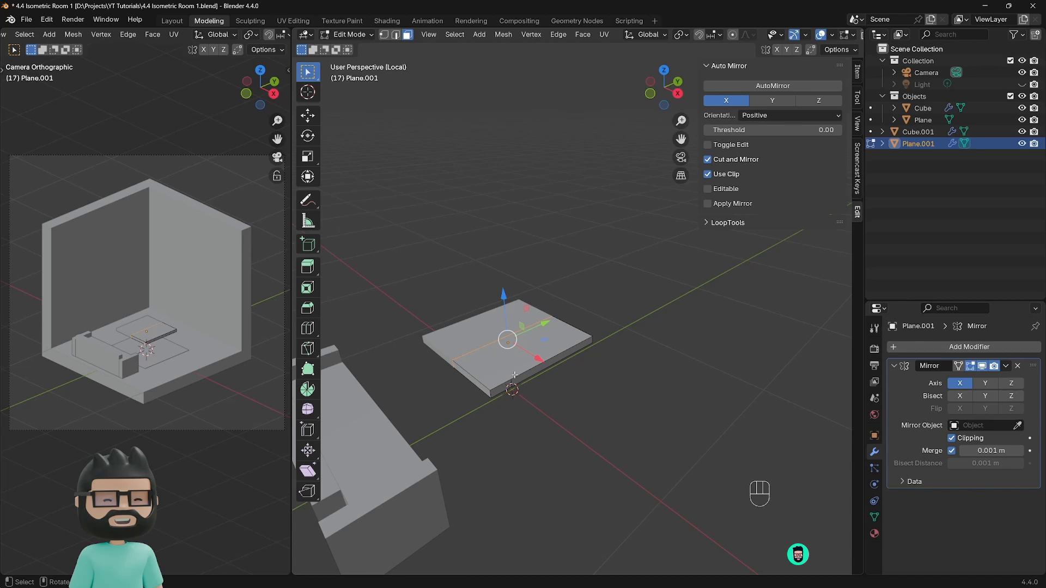
scroll(515, 377, "up", 3)
middle_click_drag(512, 379, 522, 322, "shift")
left_click(523, 322)
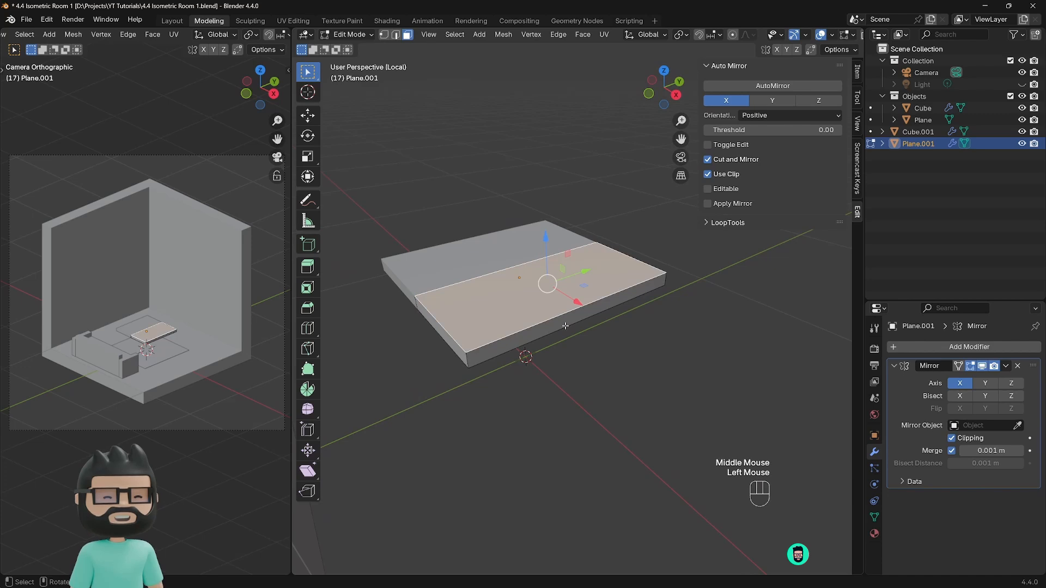
key("shift+d")
key("z")
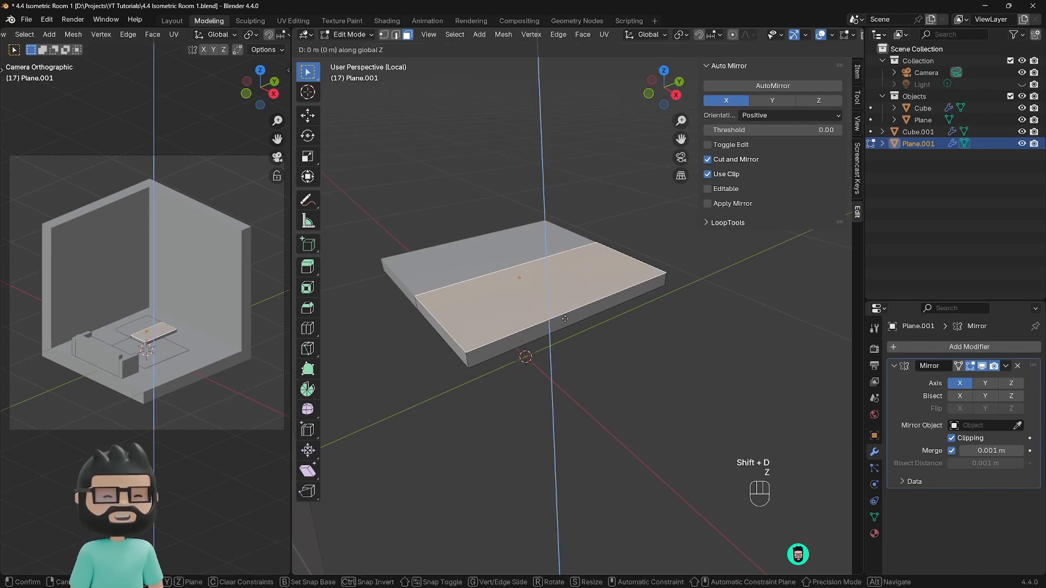
left_click(532, 286)
middle_click_drag(532, 286, 517, 277)
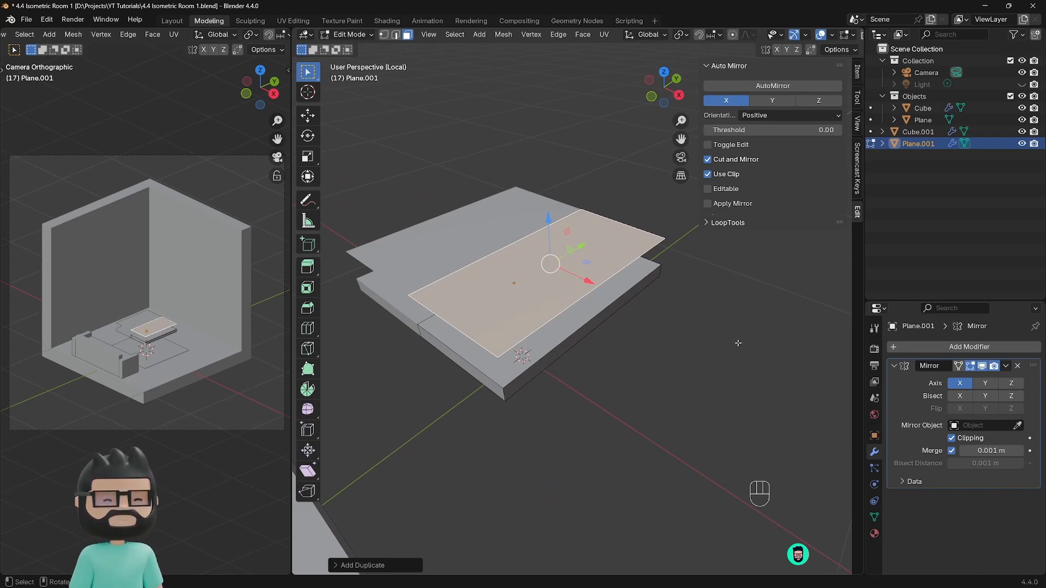
Step: Scale the duplicated face down to about 0.08 and shift its outer edge along X to make a small square
key("s")
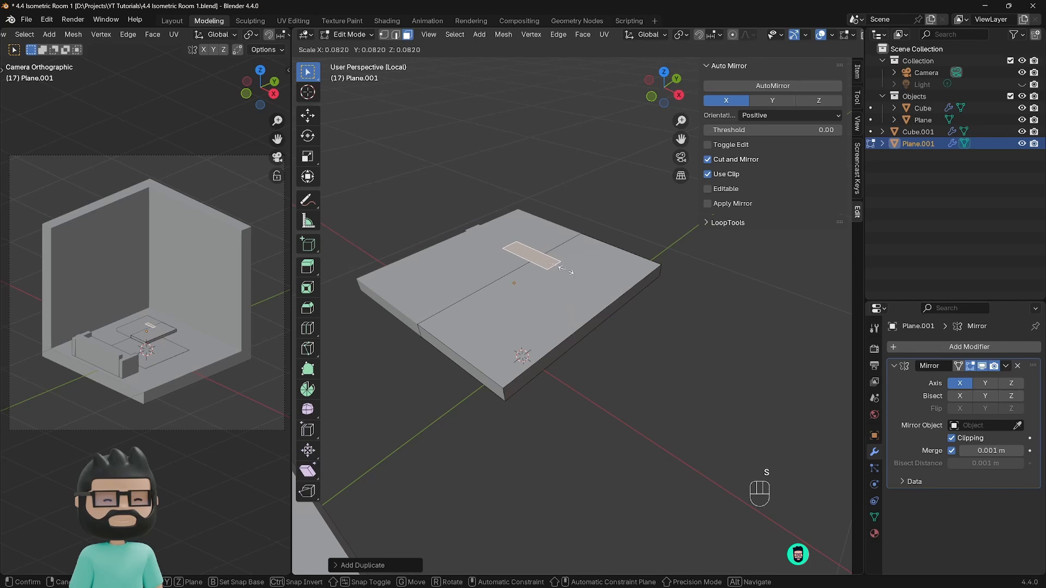
left_click(564, 269)
left_click(573, 278)
key("2")
left_click(556, 265)
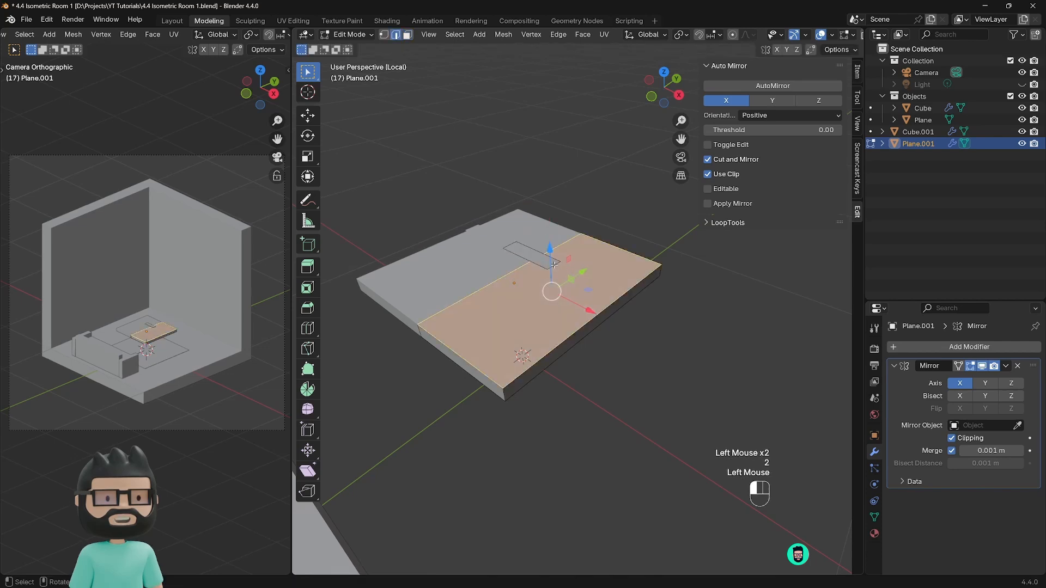
left_click_drag(585, 280, 552, 266)
left_click(518, 245)
Step: Move the small face horizontally, with Z locked, toward the outer corner of the tabletop's editable half
key("3")
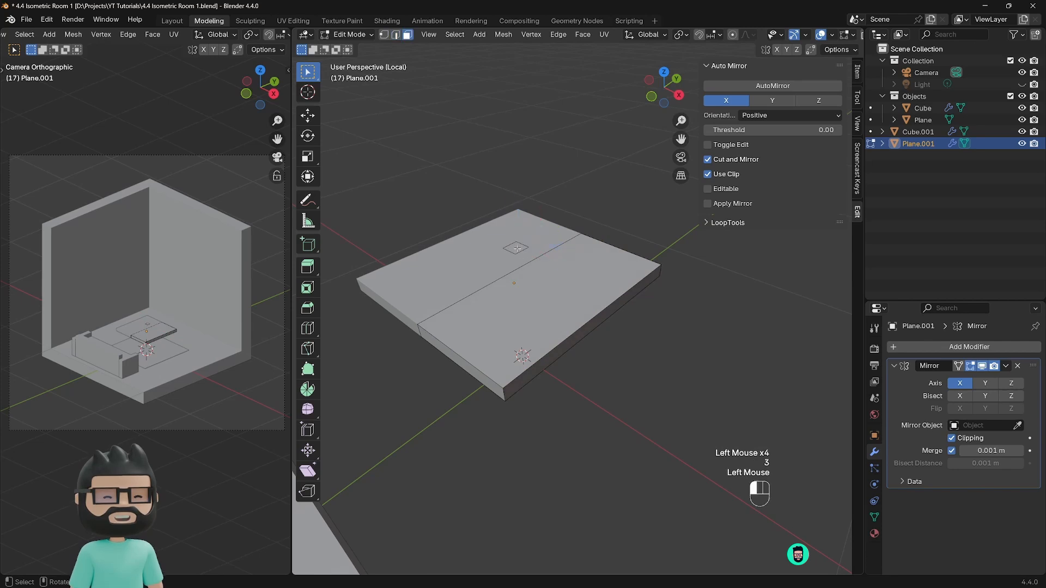
left_click(518, 245)
key("g")
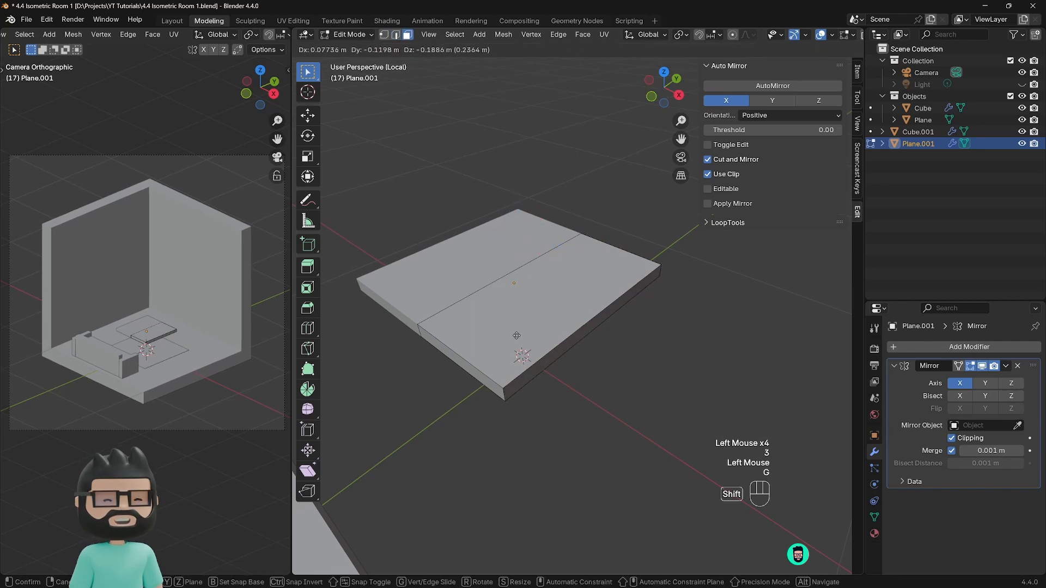
key("shift+z")
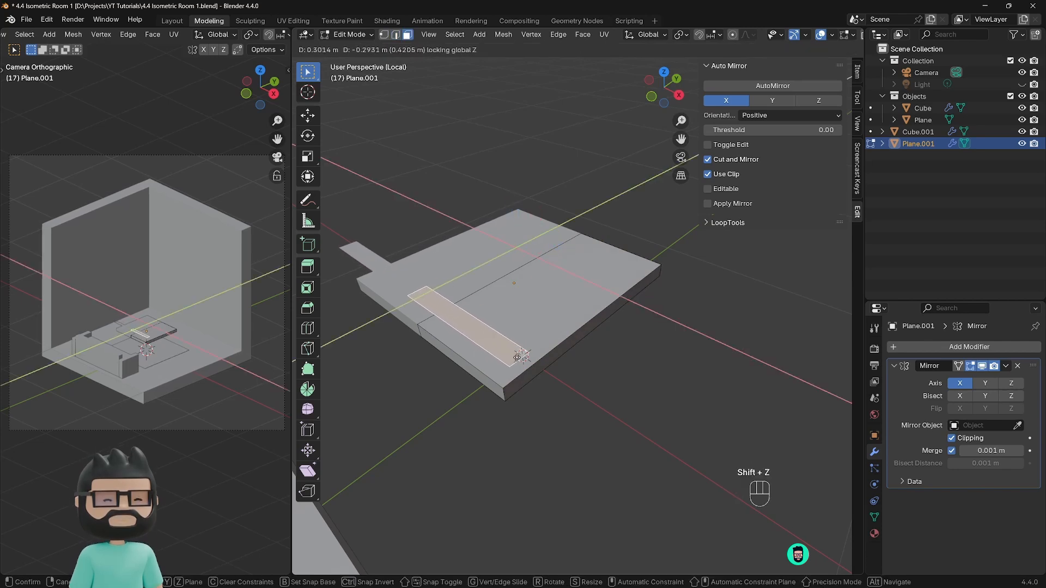
left_click(517, 358)
middle_click_drag(434, 289, 516, 285)
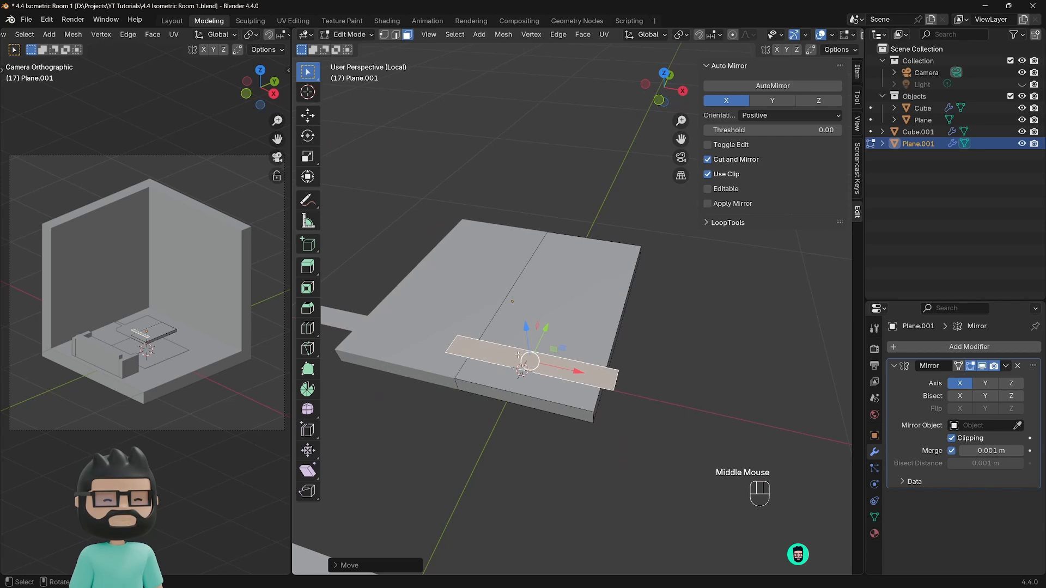
Step: Turn off Clipping in the Mirror modifier and move the strip's inner edge outward along X to shorten it
left_click(951, 440)
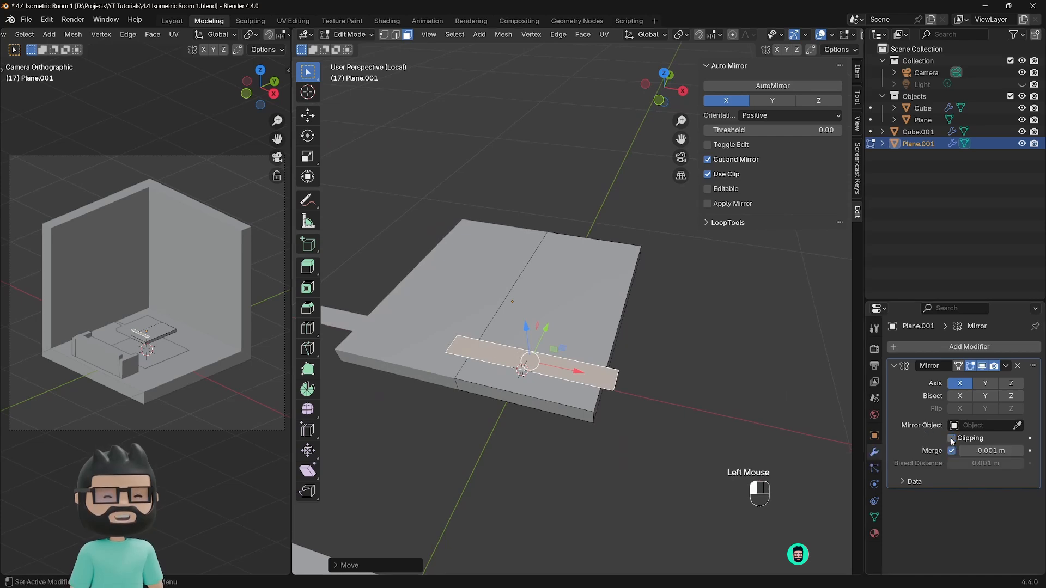
left_click(440, 345)
left_click(453, 342)
key("2")
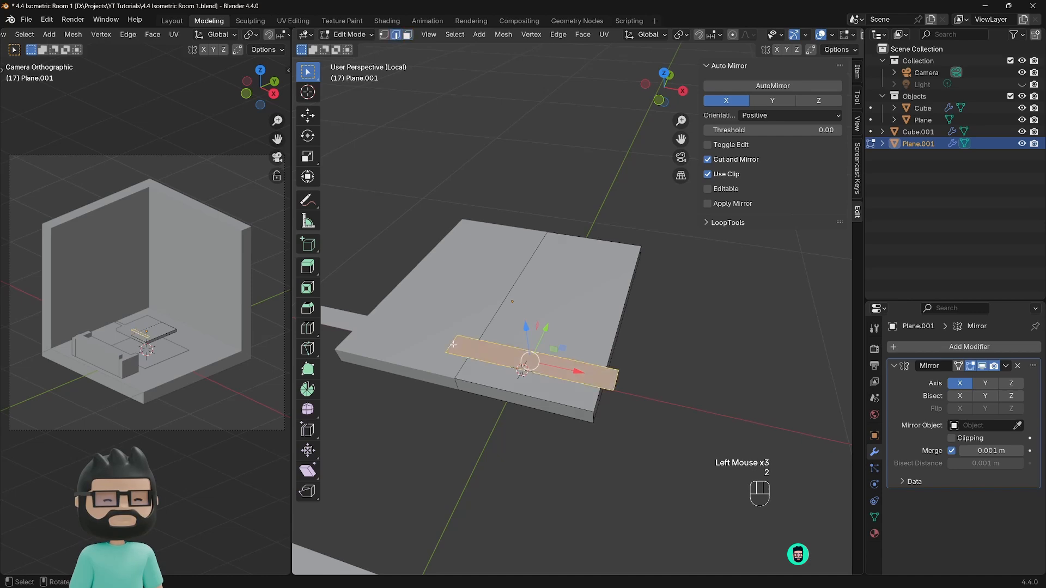
left_click(452, 344)
left_click_drag(498, 354, 627, 372)
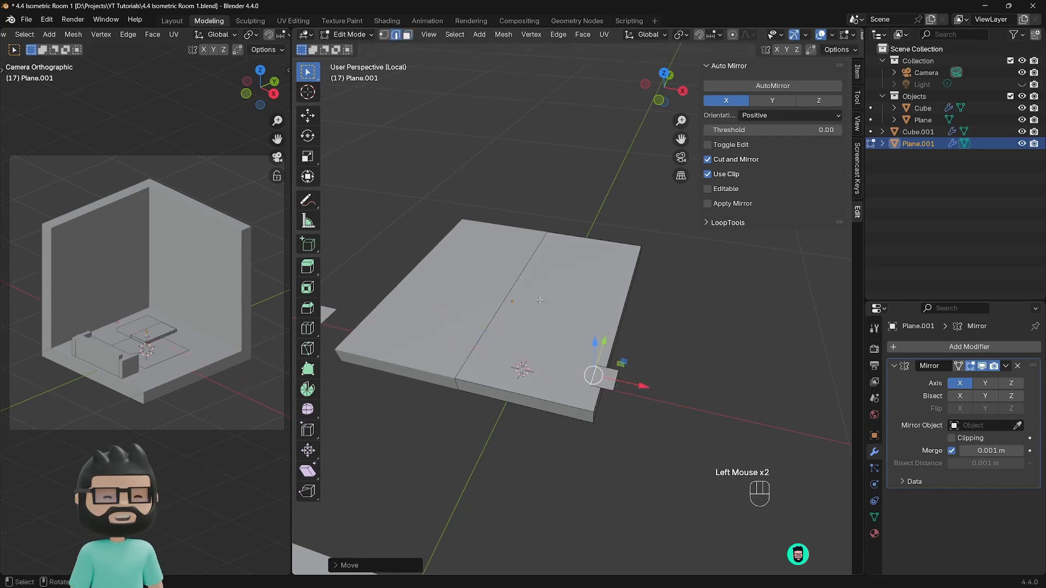
Step: Re-enable Clipping in the Mirror modifier and test it by trying to move the tabletop's centre edge
middle_click_drag(611, 373, 394, 239)
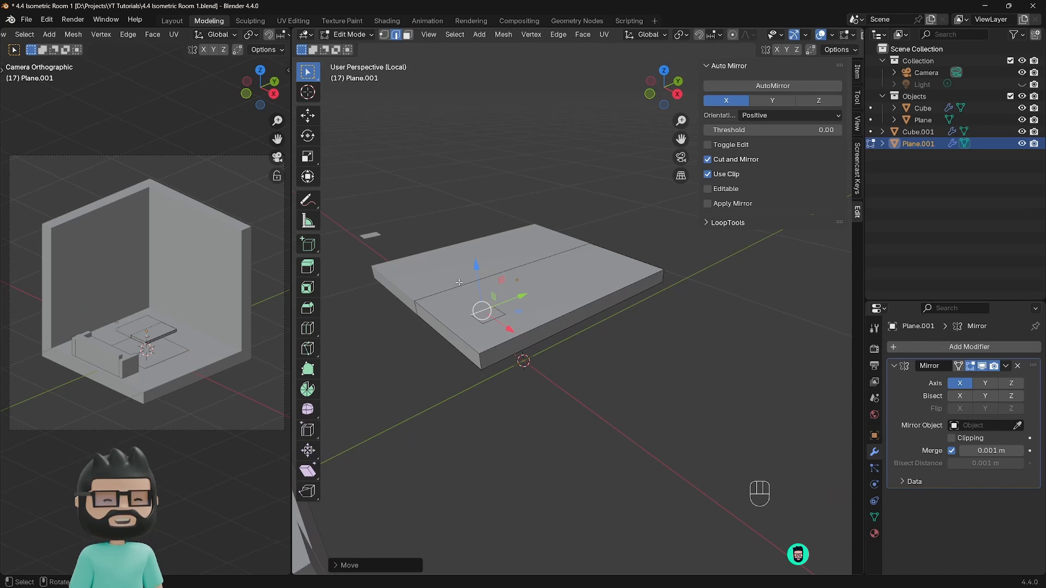
left_click(951, 437)
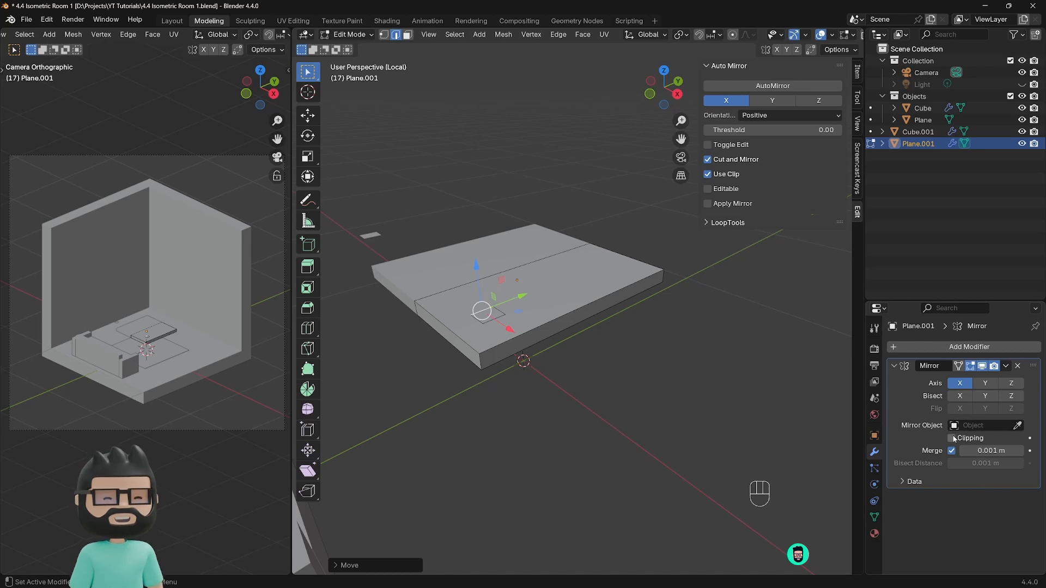
left_click(517, 270)
key("g")
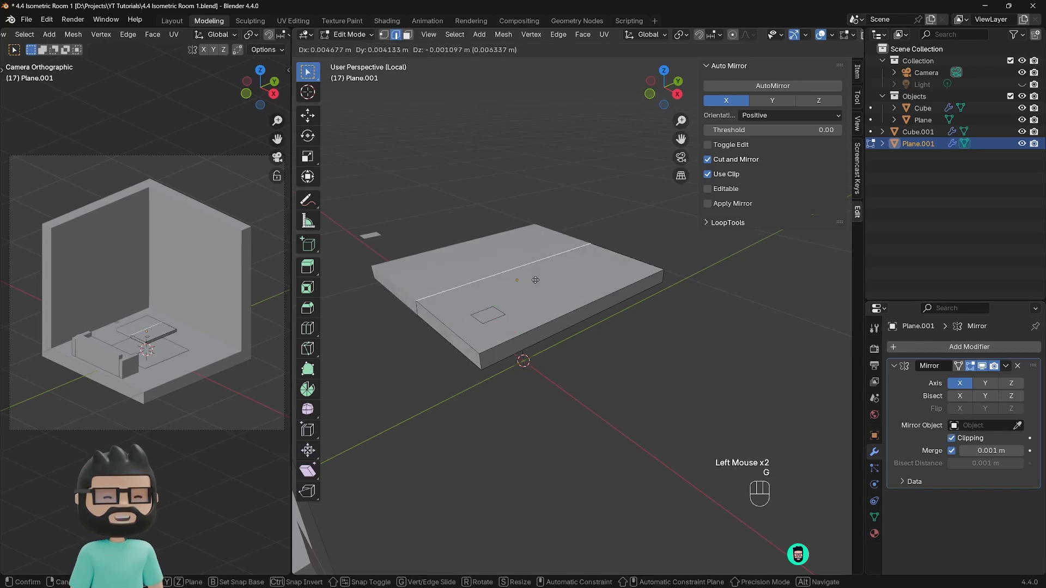
right_click(543, 262)
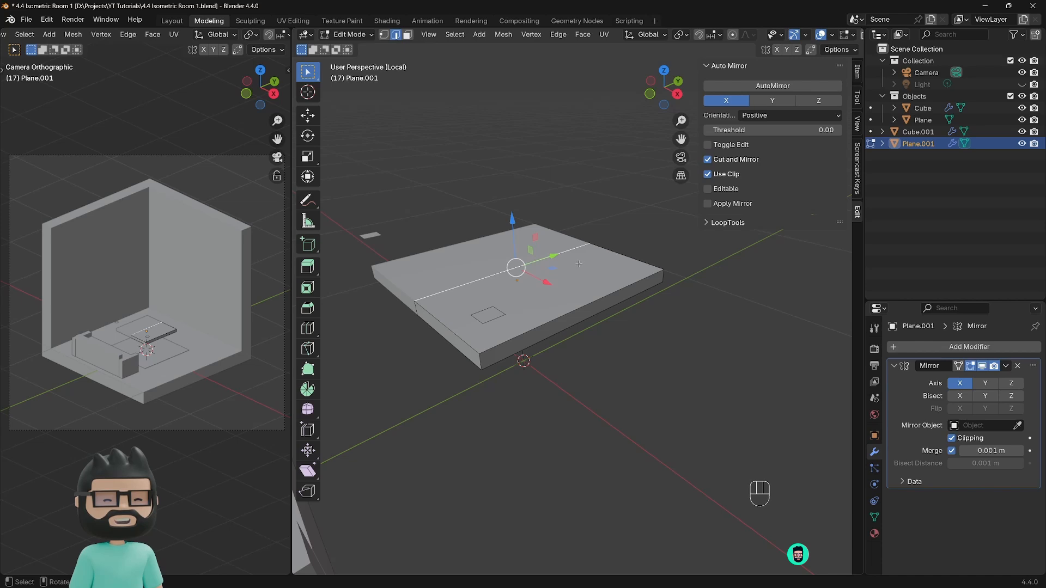
Step: Select the small square face in face mode and move it along Y and X to sit in from the tabletop's corner
key("Tab")
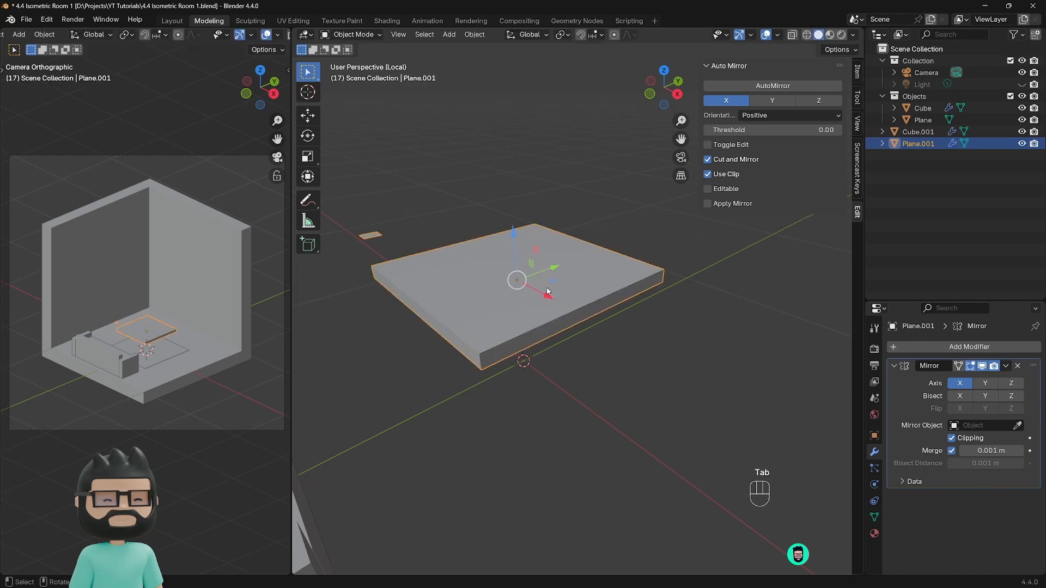
middle_click_drag(550, 285, 368, 238)
key("Tab")
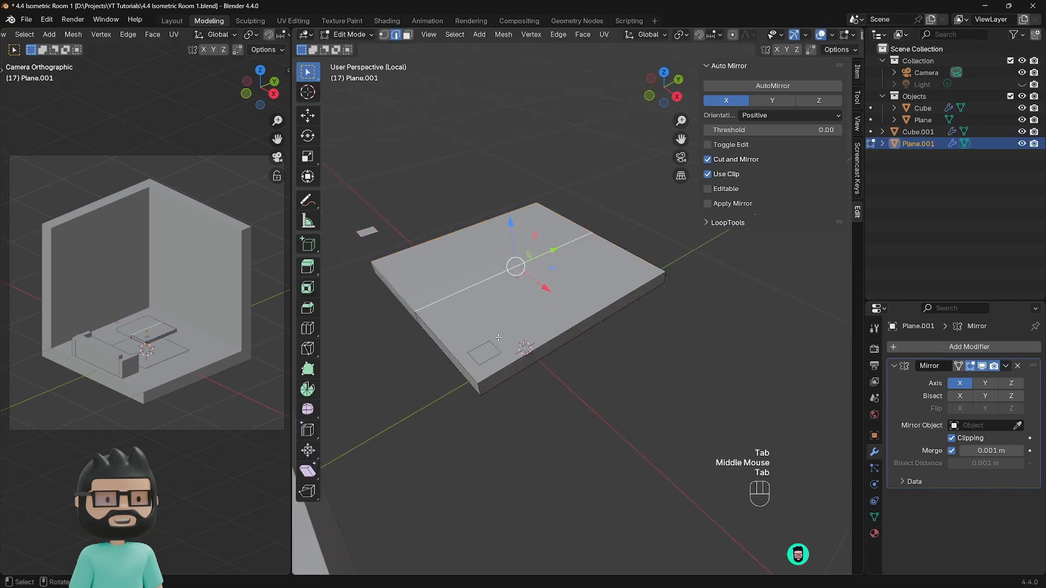
left_click(485, 352)
left_click(484, 353)
left_click(483, 355)
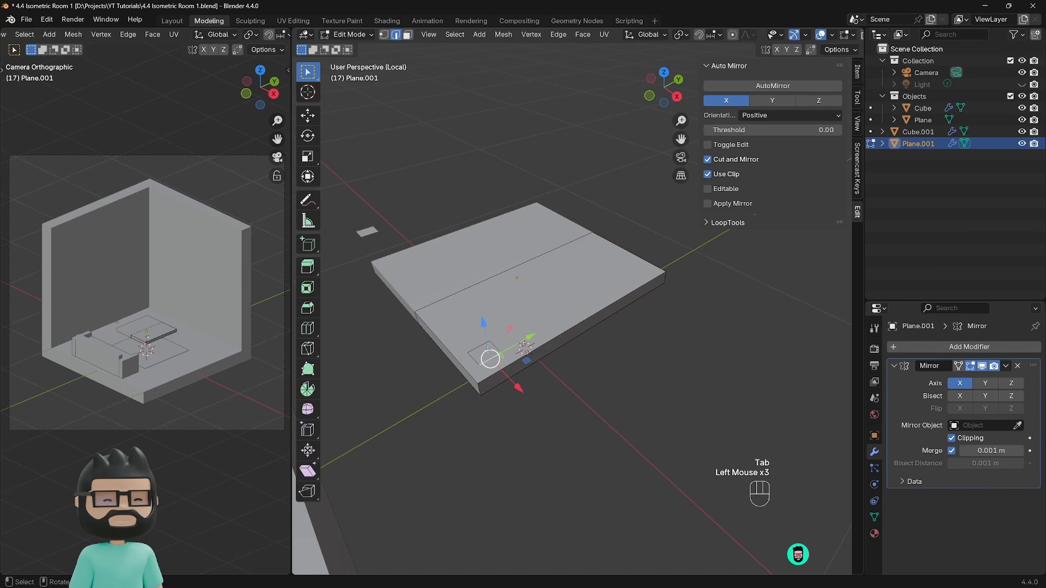
key("3")
left_click(484, 353)
left_click_drag(514, 336, 527, 327)
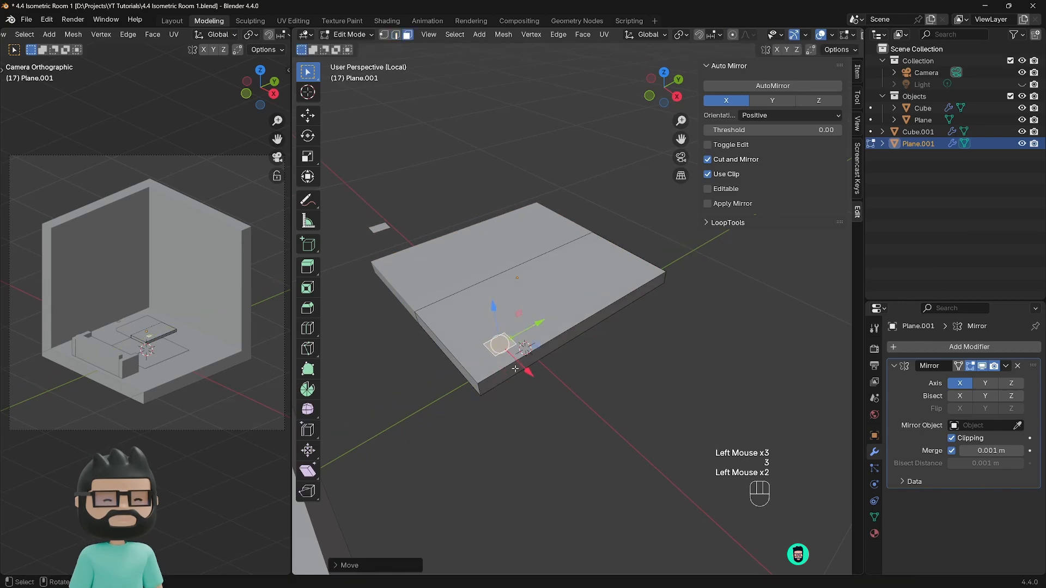
left_click_drag(522, 367, 500, 351)
Step: Lower the small face along Z to just beneath the tabletop and extrude it down about 0.27 m to form a leg
middle_click_drag(498, 350, 472, 218)
left_click_drag(472, 217, 479, 282)
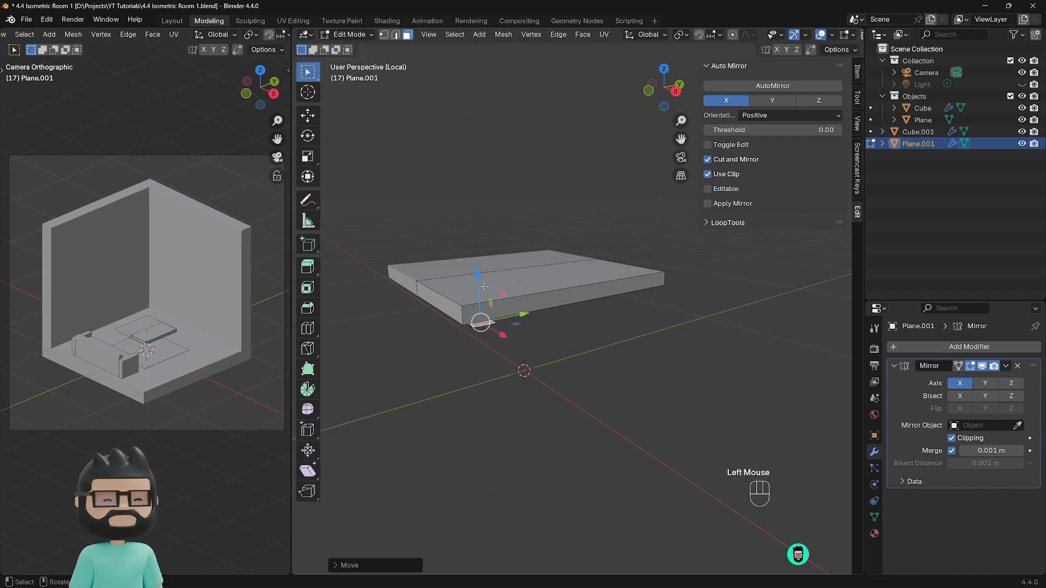
middle_click_drag(479, 282, 490, 303)
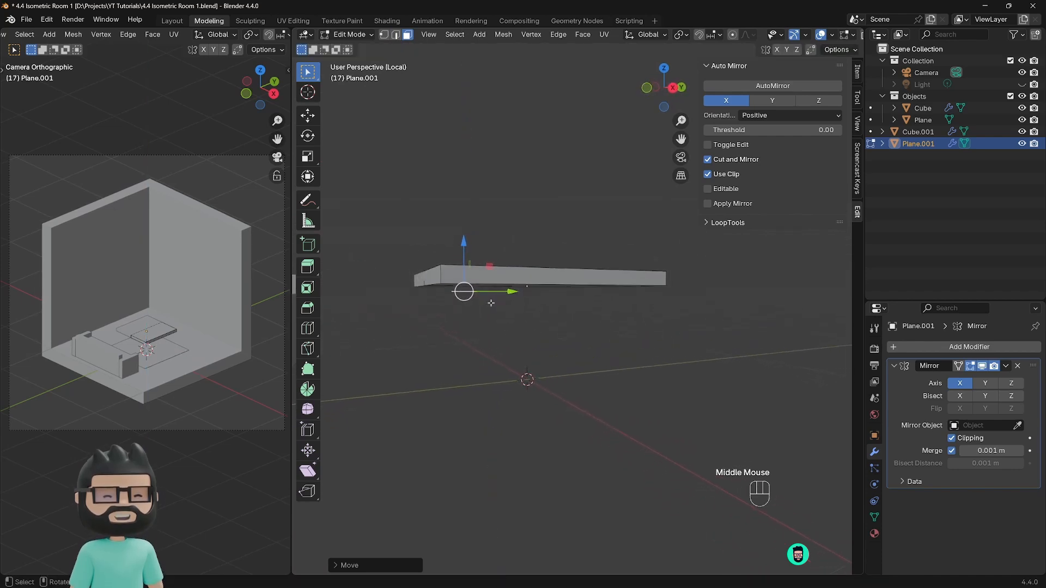
key("e")
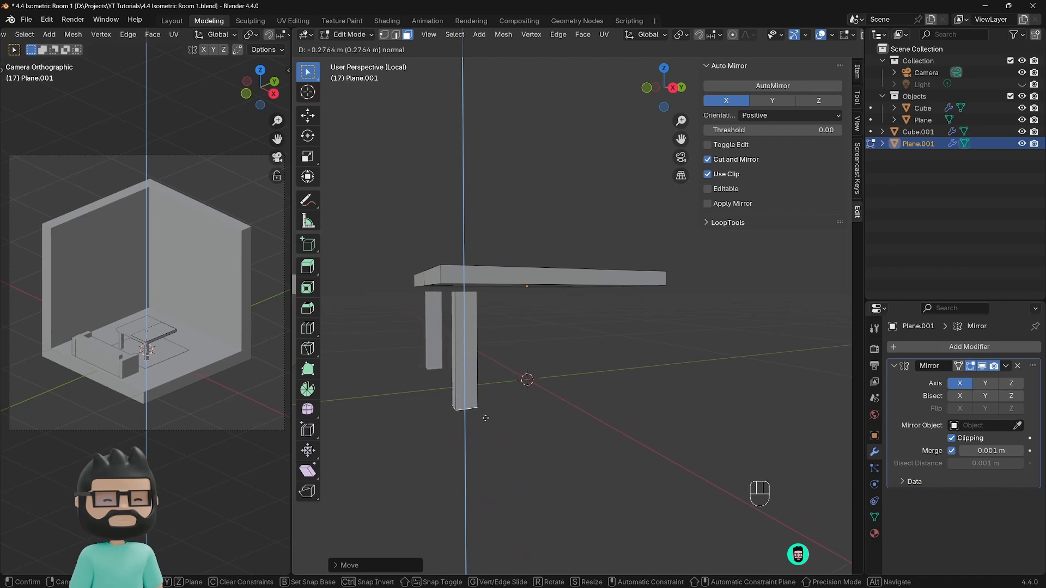
left_click(486, 416)
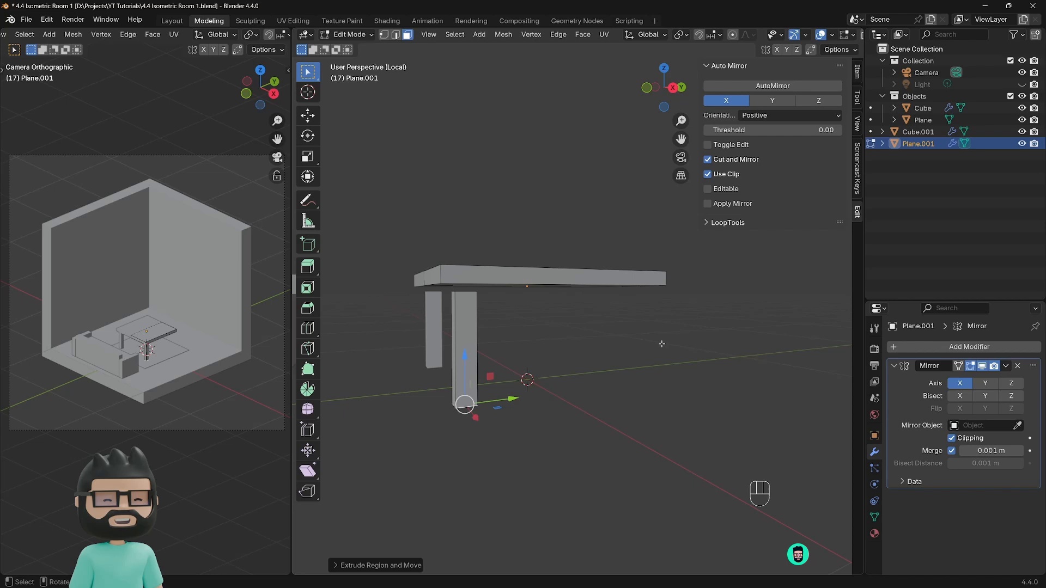
Step: In the right orthographic view, move the leg's bottom face down along Z to the floor line and clear the selection
key("KP_1")
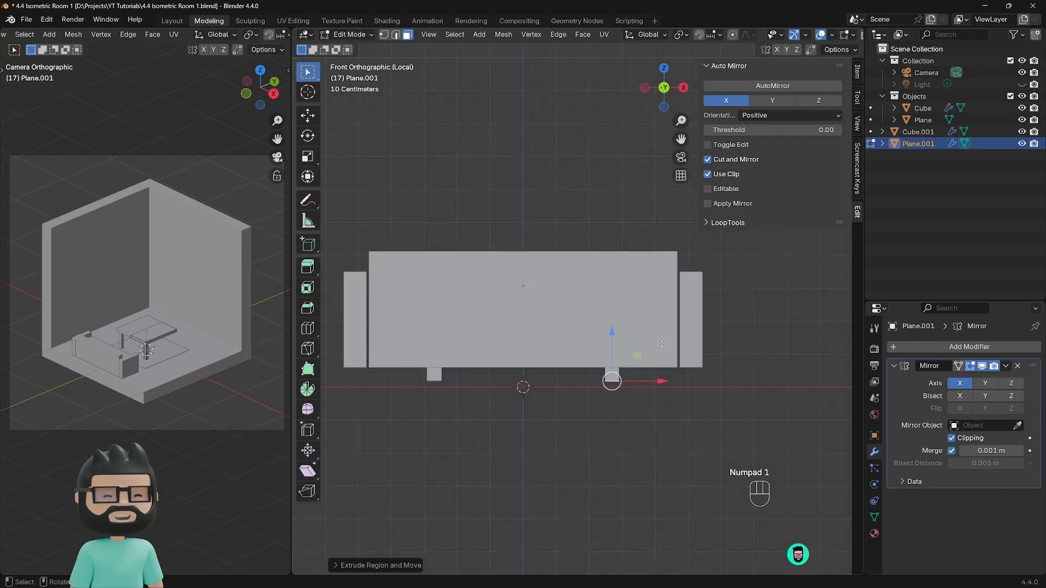
key("KP_3")
scroll(599, 359, "down", 2)
scroll(566, 361, "up", 1)
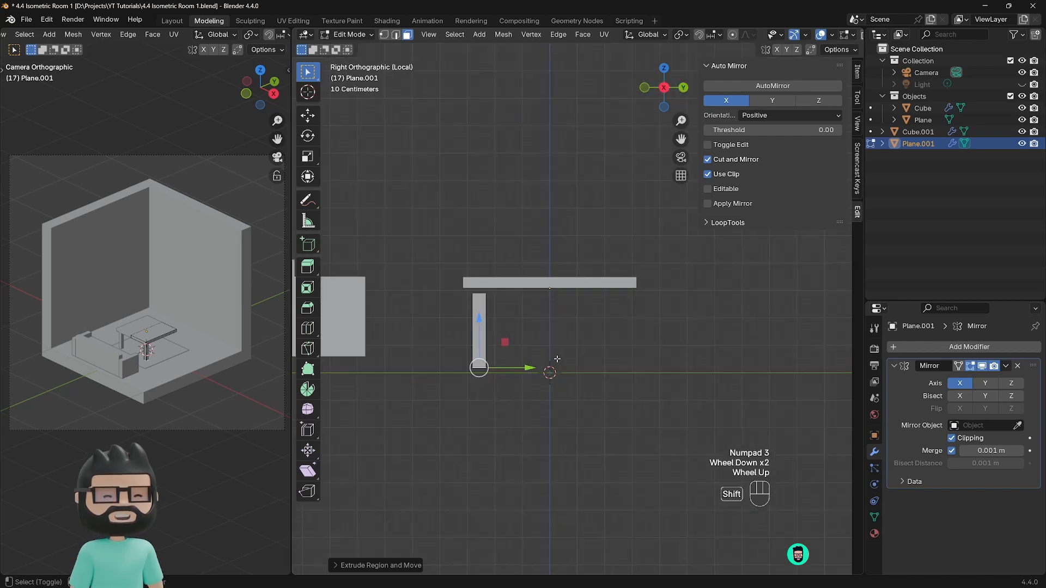
middle_click_drag(555, 362, 575, 362, "shift")
scroll(575, 362, "down", 1, "shift")
scroll(575, 362, "up", 1, "shift")
left_click_drag(496, 333, 497, 333)
left_click(444, 287)
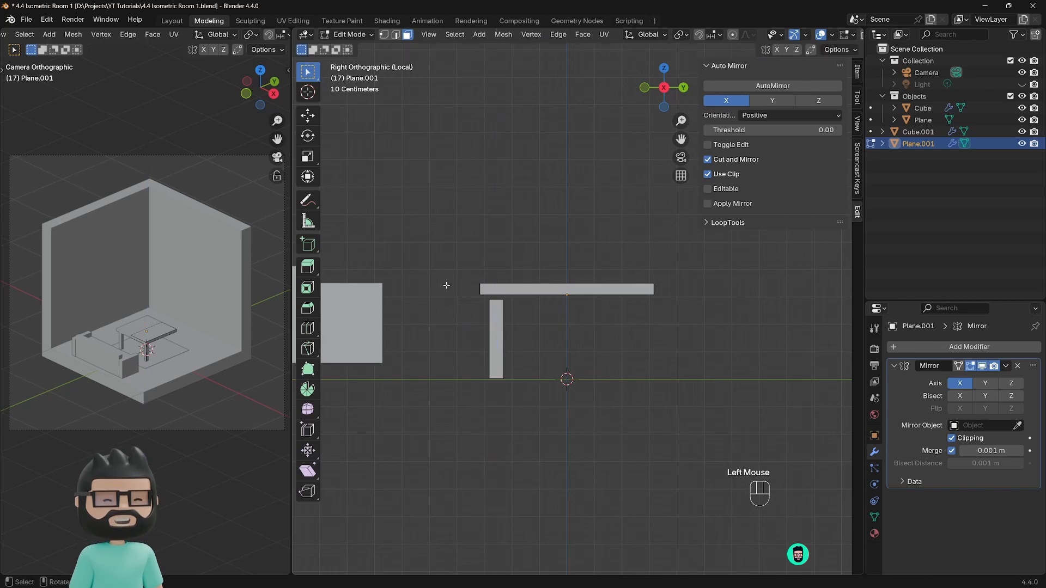
Step: Try box-selecting the tabletop and leg in right view with X-Ray off and moving them down along Z, and undo the move
left_click_drag(432, 258, 712, 325)
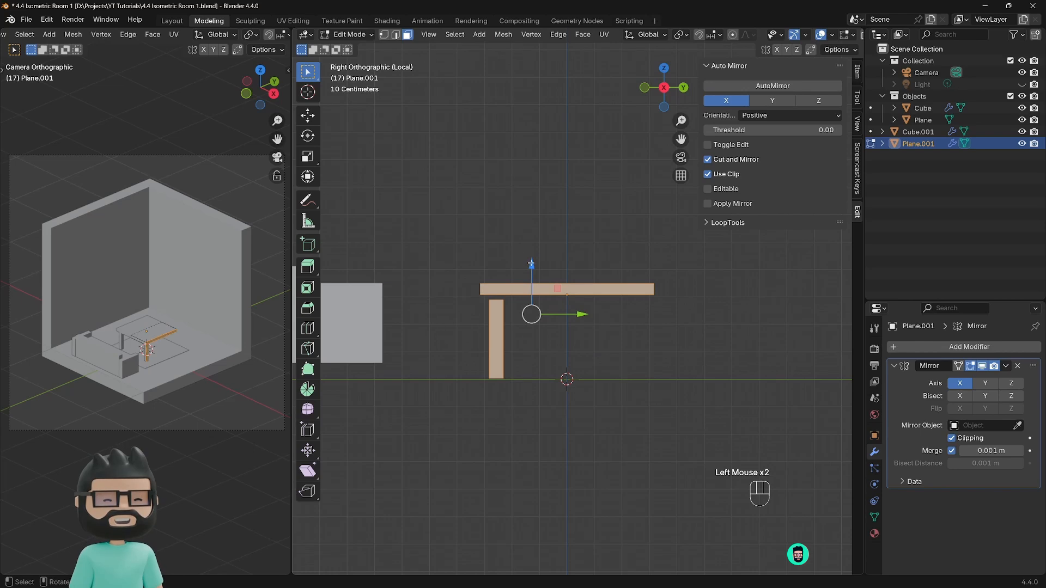
left_click_drag(531, 263, 526, 298)
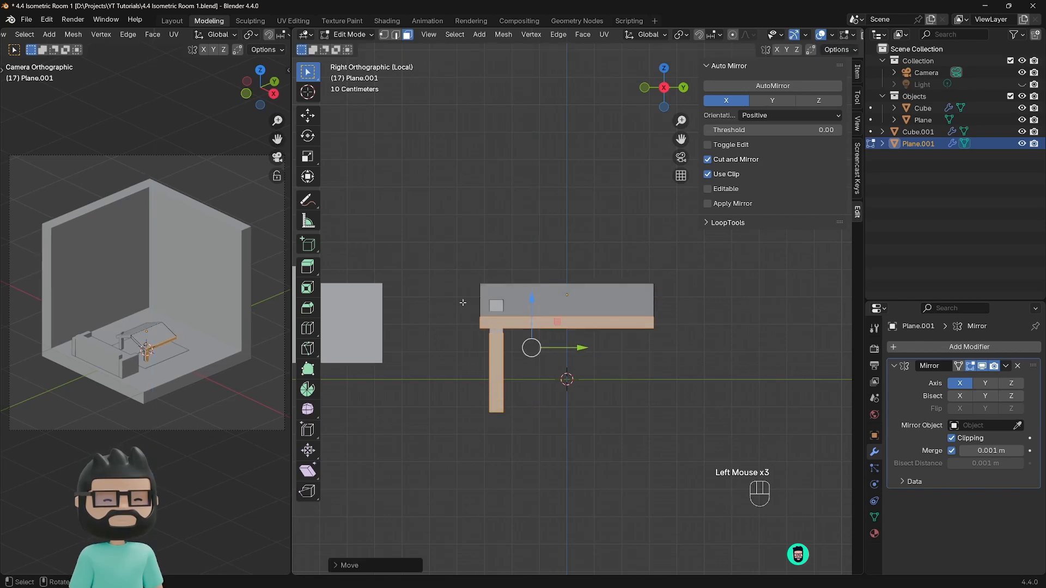
middle_click_drag(526, 298, 545, 322)
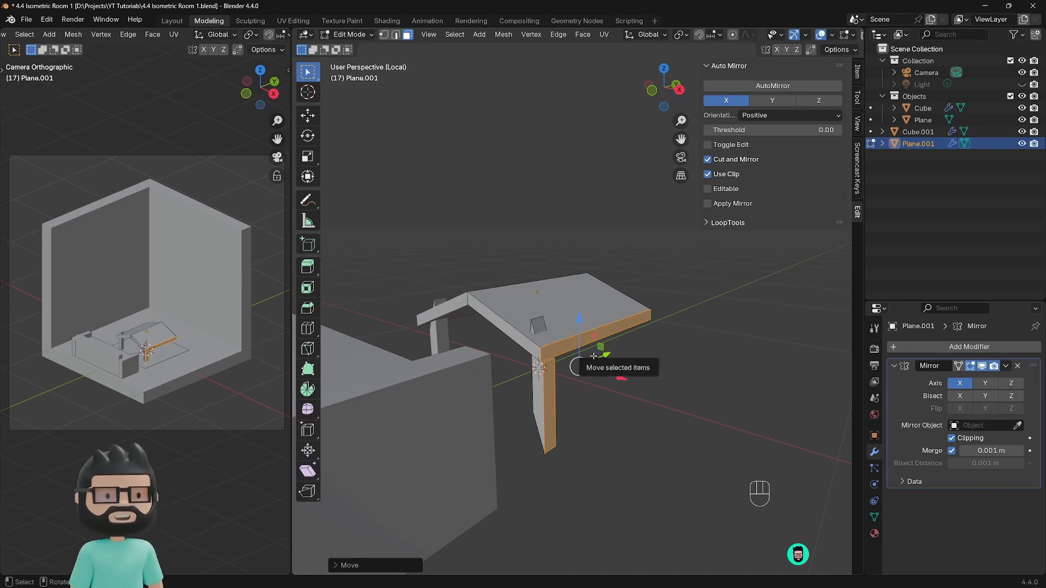
key("ctrl+z")
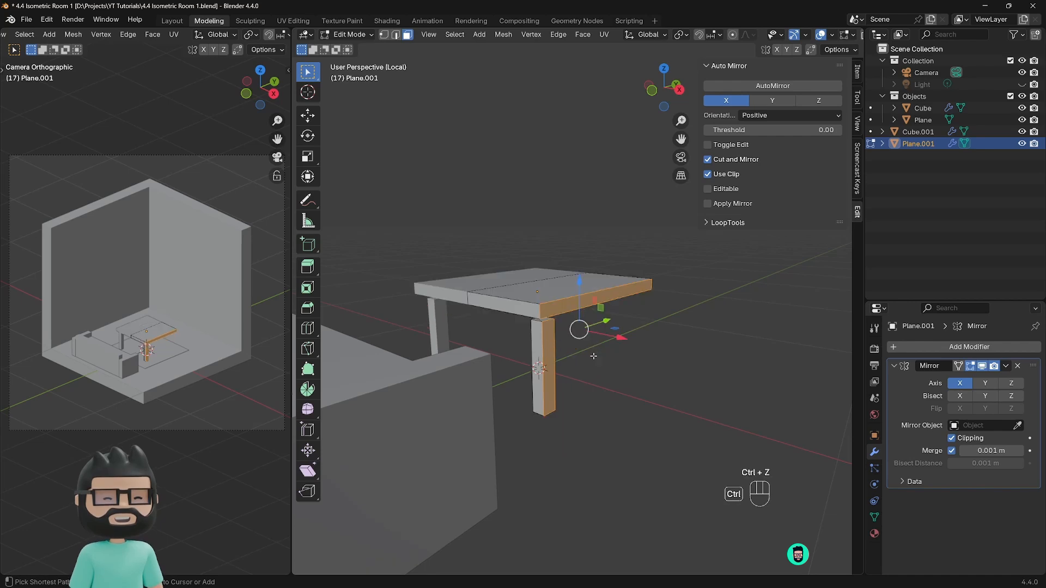
Step: Select individual table faces, box-select the whole table in perspective, and inspect from several sides which faces are included
left_click(585, 302)
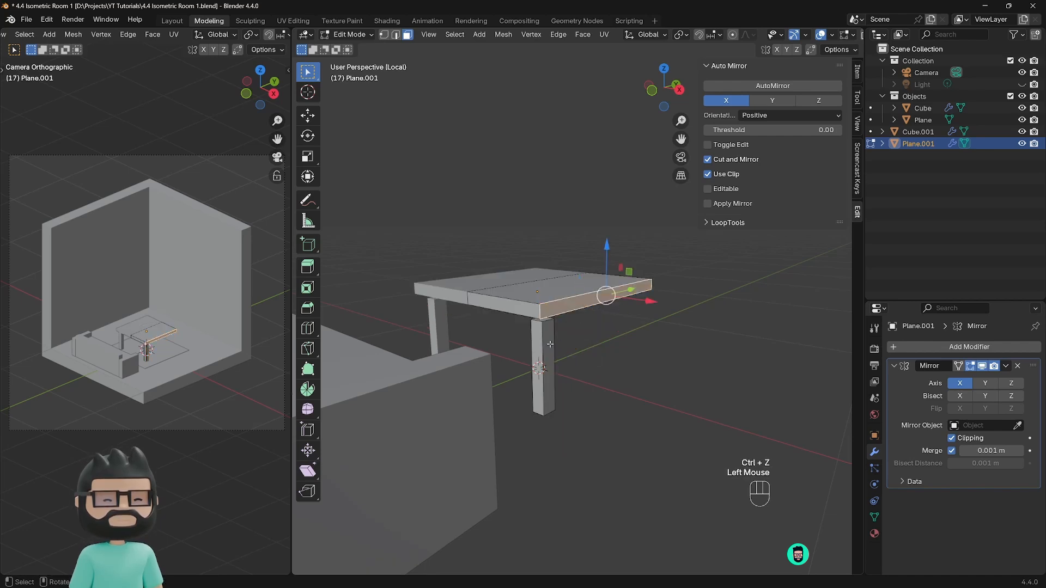
left_click(549, 344)
left_click(560, 306)
left_click(546, 334)
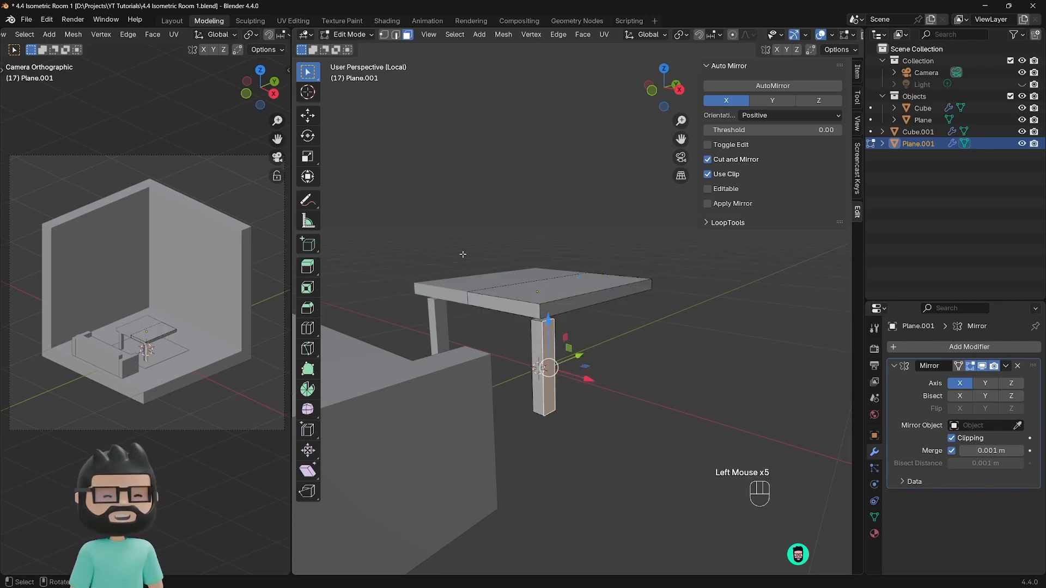
left_click_drag(402, 206, 704, 482)
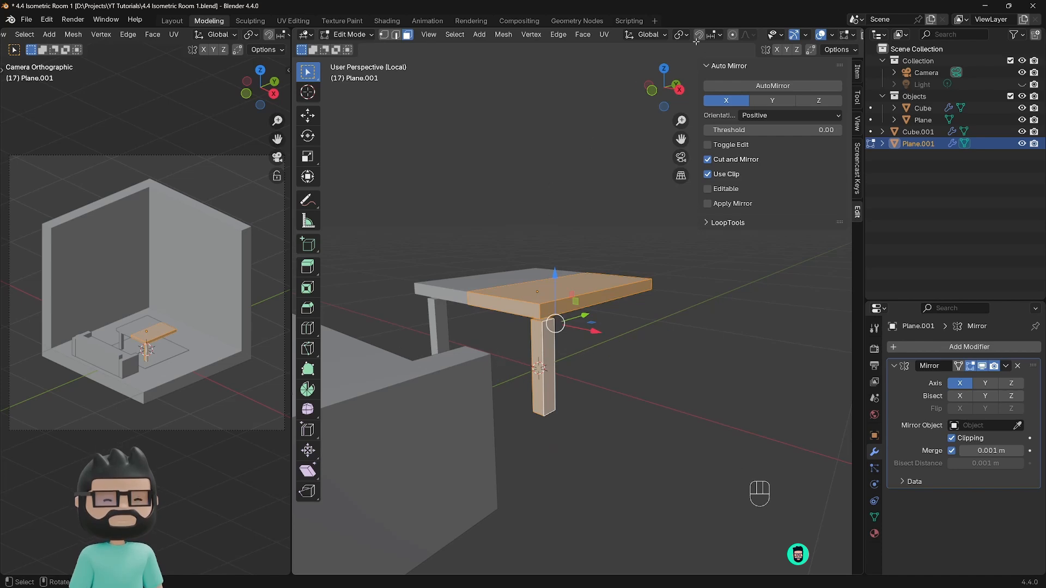
scroll(696, 35, "down", 2)
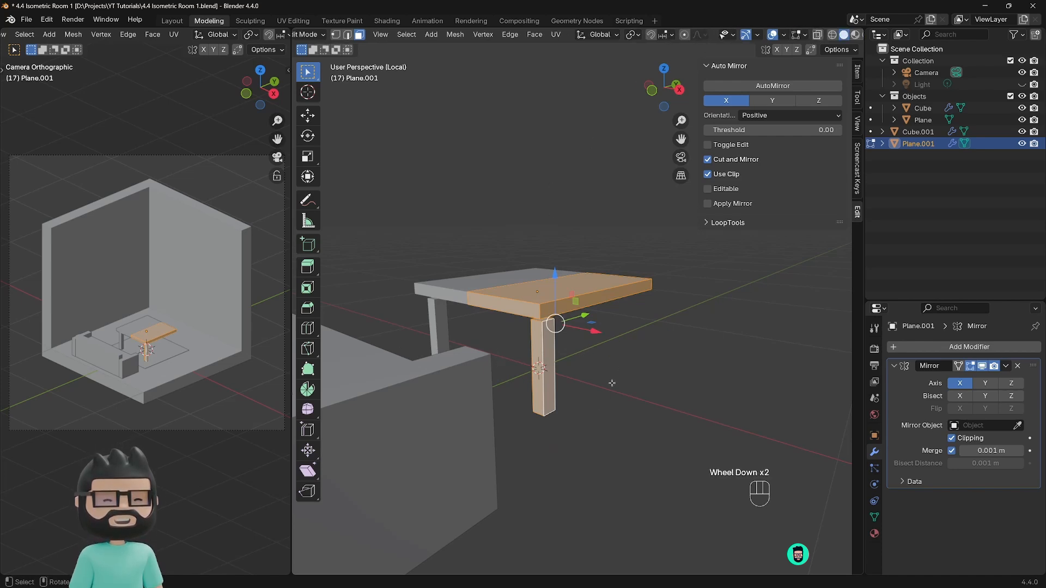
middle_click_drag(612, 383, 547, 371)
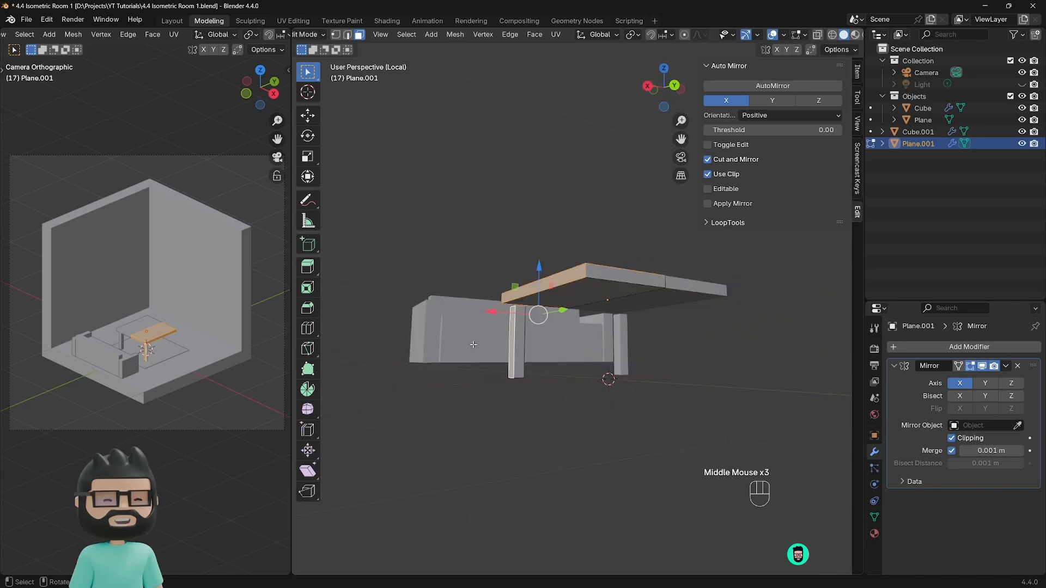
middle_click_drag(473, 344, 547, 393)
scroll(551, 398, "down", 1)
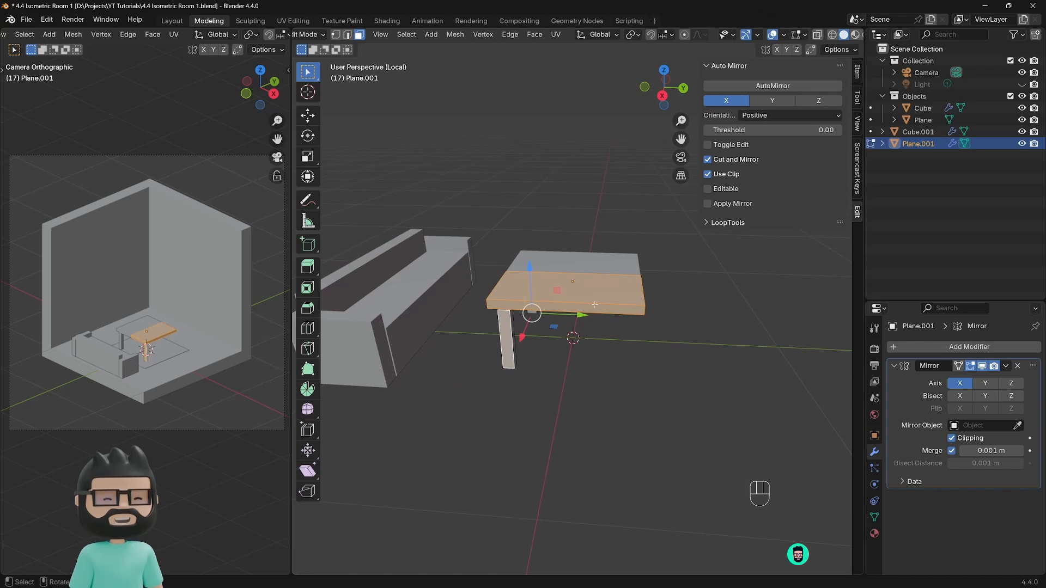
Step: Try box-selecting the whole table in right view without X-Ray, clear the selection, and locate the X-Ray toggle
key("KP_3")
left_click(503, 381)
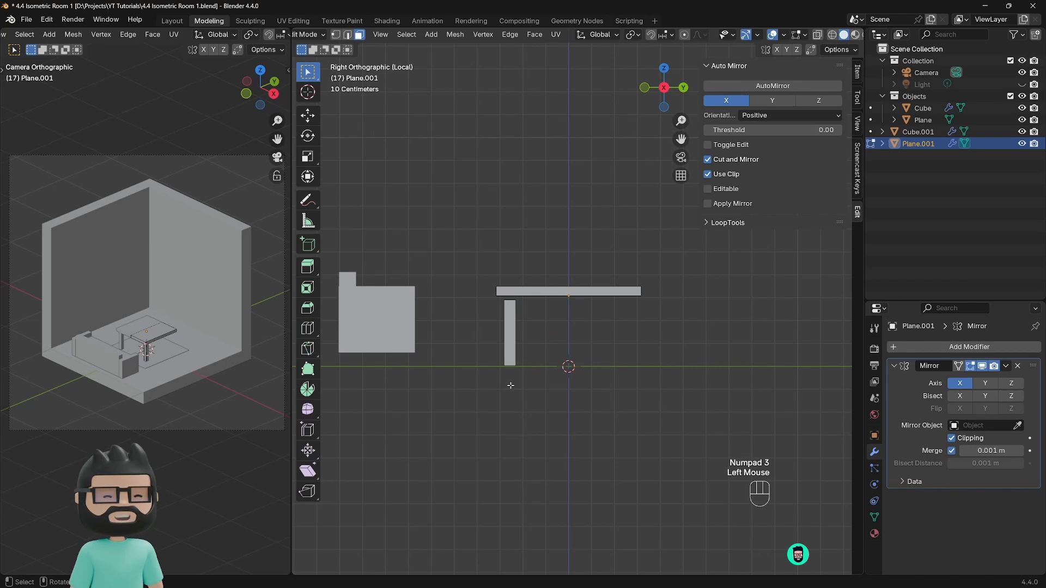
middle_click_drag(503, 380, 489, 400, "shift")
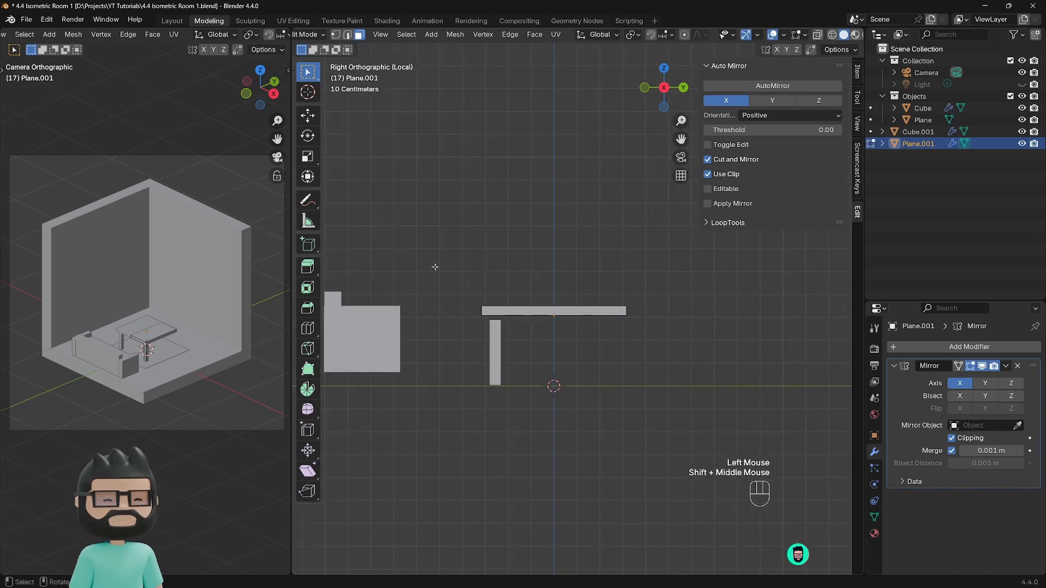
left_click_drag(435, 267, 685, 419)
left_click(595, 376)
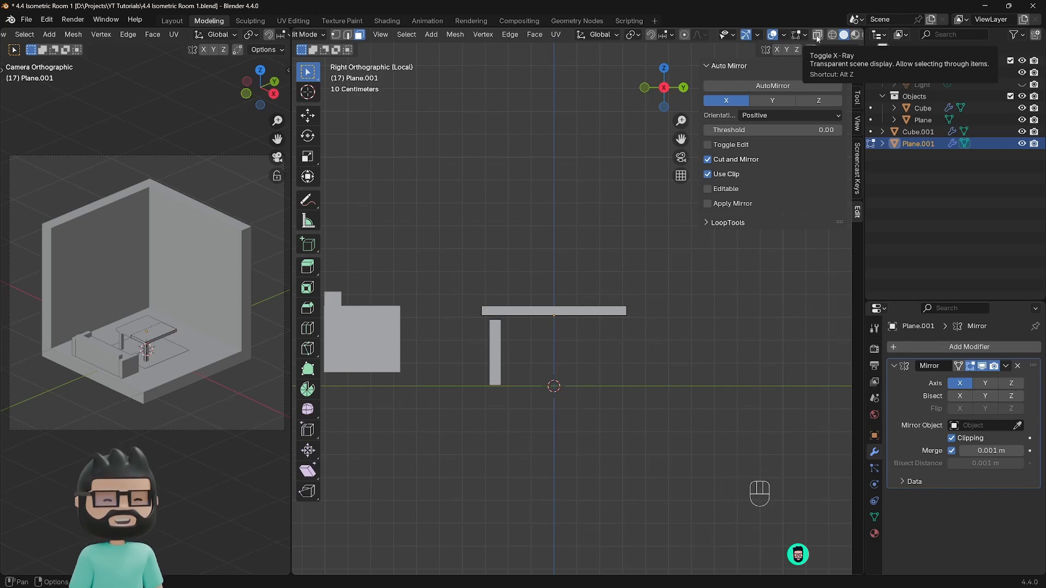
scroll(817, 38, "down", 4)
scroll(768, 37, "up", 1)
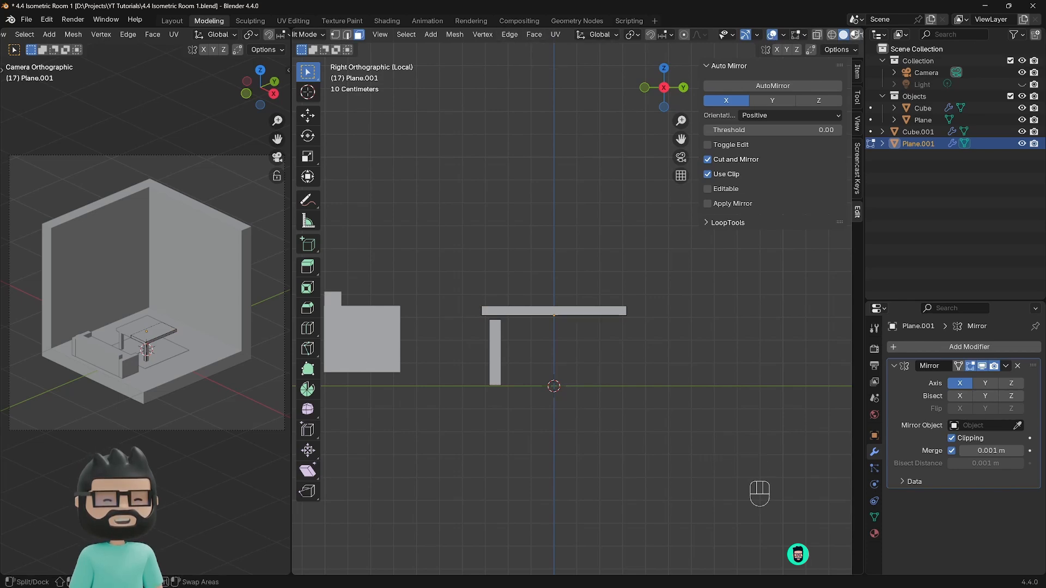
Step: Turn on X-ray and select the tabletop and leg geometry straight through the mesh in the right side view
scroll(817, 36, "up", 2)
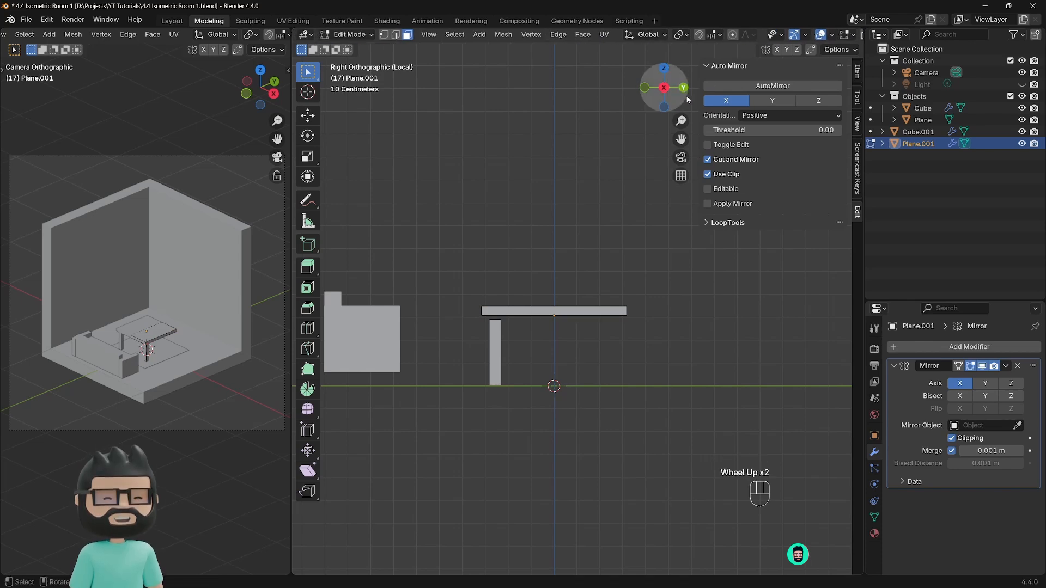
scroll(765, 36, "down", 6)
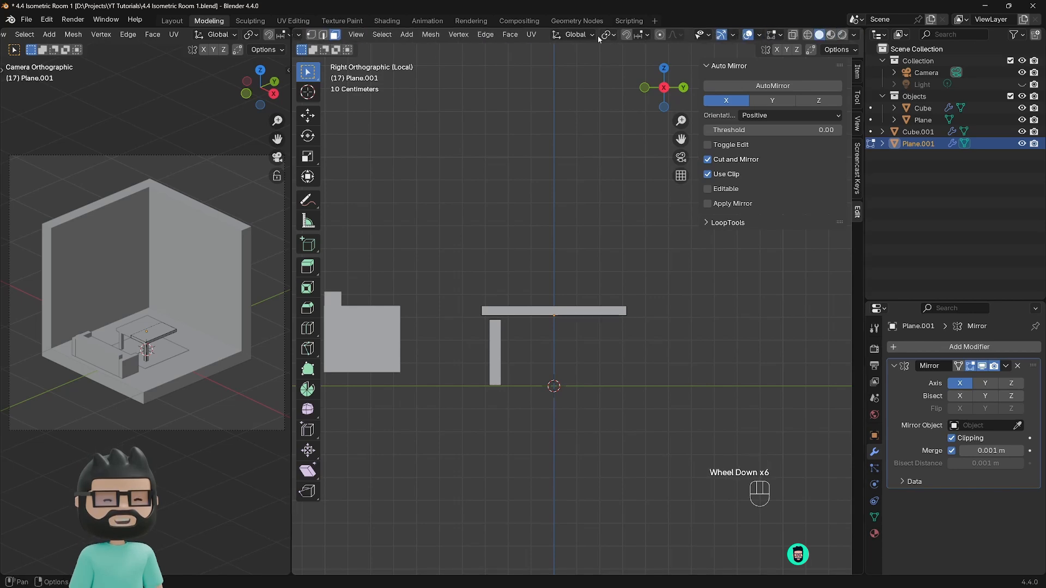
middle_click_drag(547, 38, 581, 40)
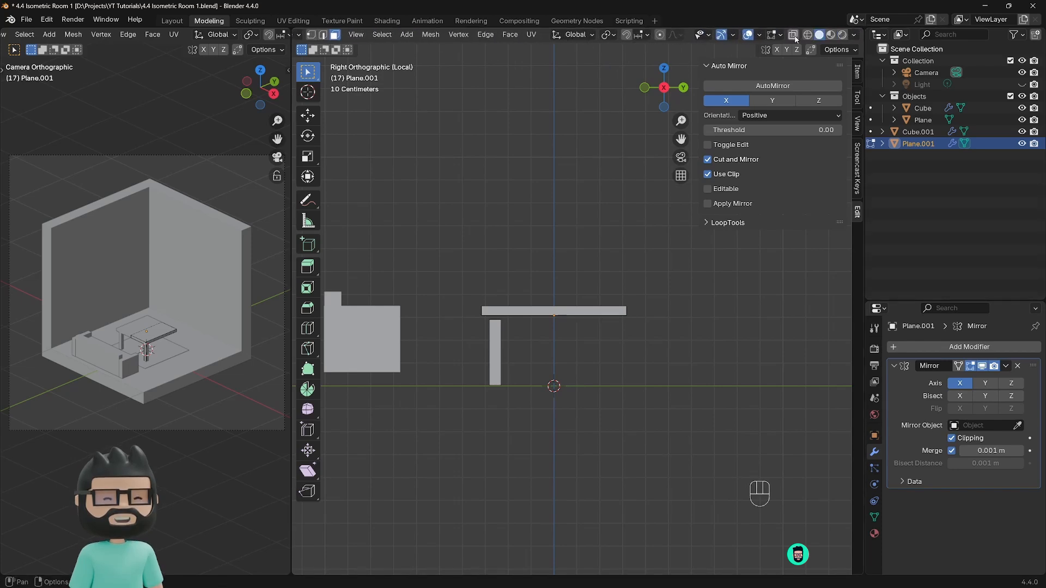
left_click(765, 105)
scroll(562, 354, "up", 2)
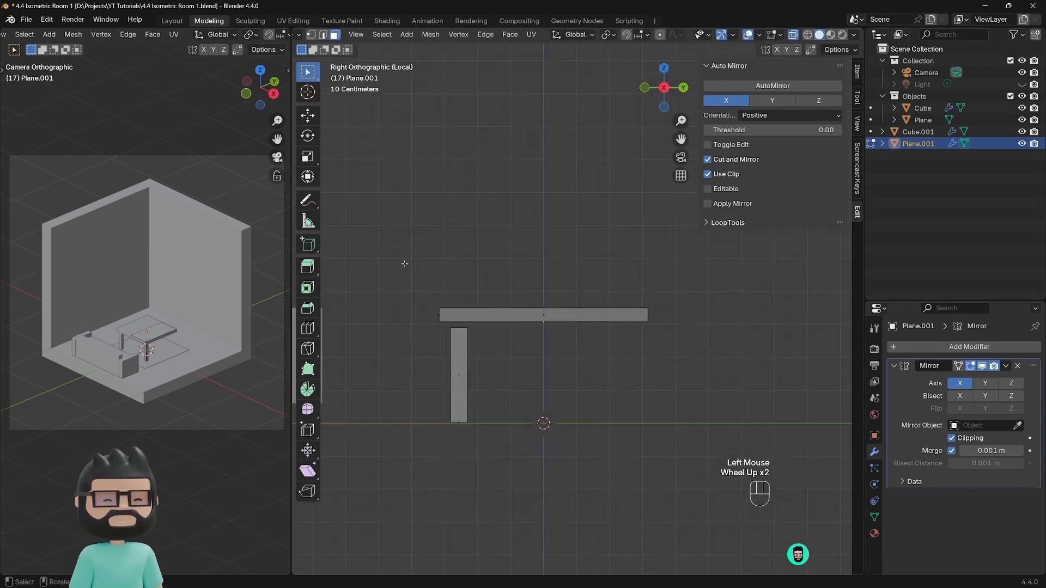
left_click_drag(397, 254, 659, 476)
middle_click_drag(620, 353, 531, 347)
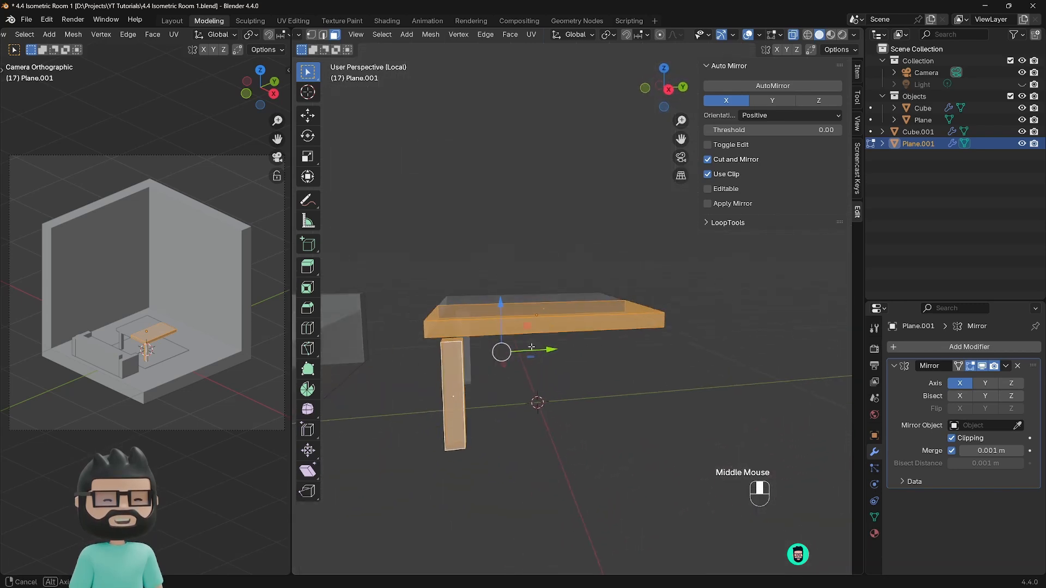
scroll(550, 343, "down", 1)
key("KP_3")
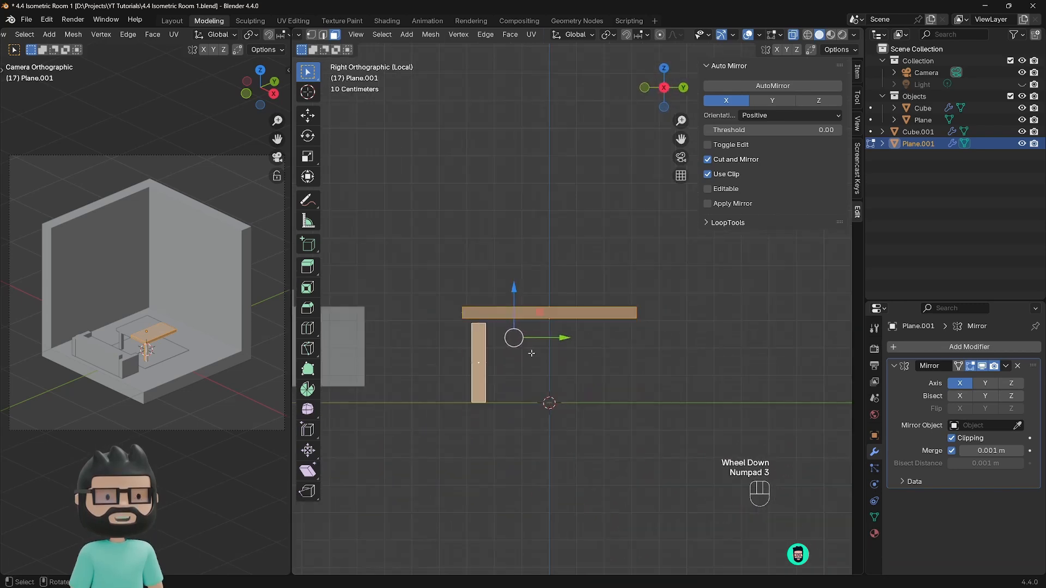
Step: In vertex select mode, select the tabletop and upper leg vertices and lower them along Z to shorten the table
left_click(583, 344)
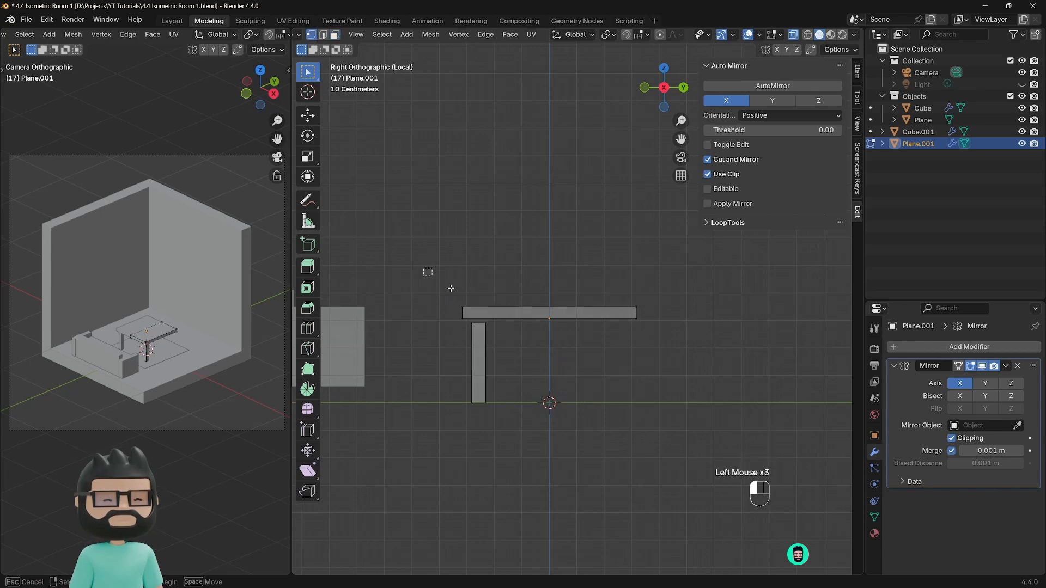
left_click_drag(423, 267, 680, 356)
left_click_drag(525, 269, 522, 276)
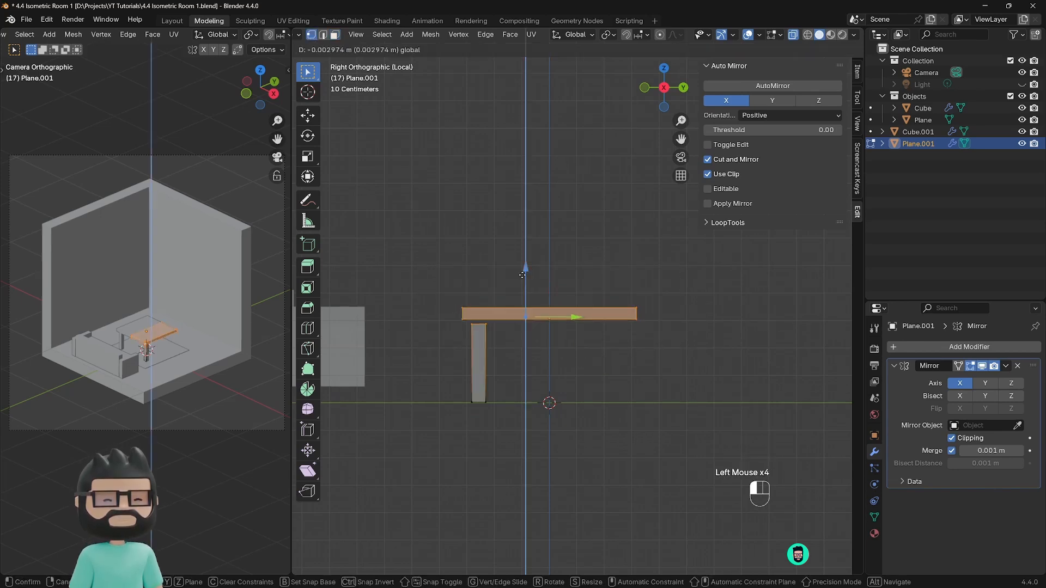
left_click(522, 297)
Step: Raise the leg's upper vertices along Z into the tabletop, then return to Object Mode with X-ray off
left_click(479, 360)
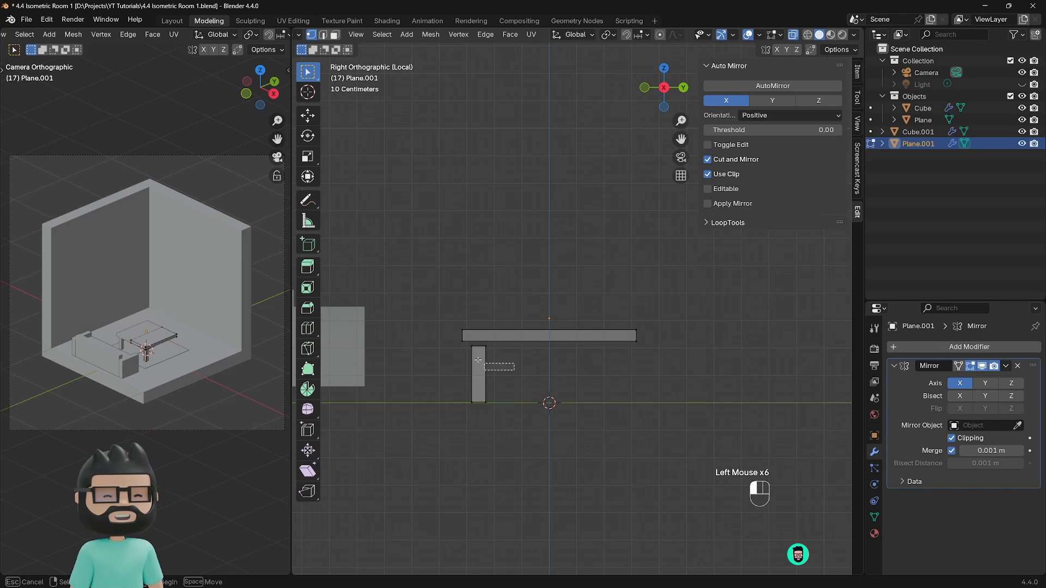
left_click_drag(478, 360, 460, 347)
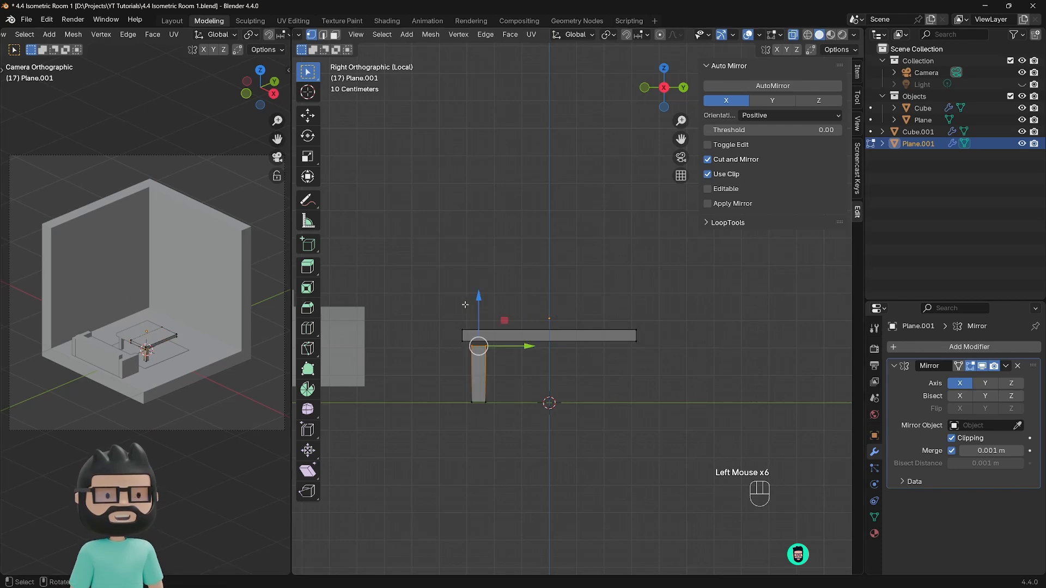
left_click_drag(478, 301, 478, 294)
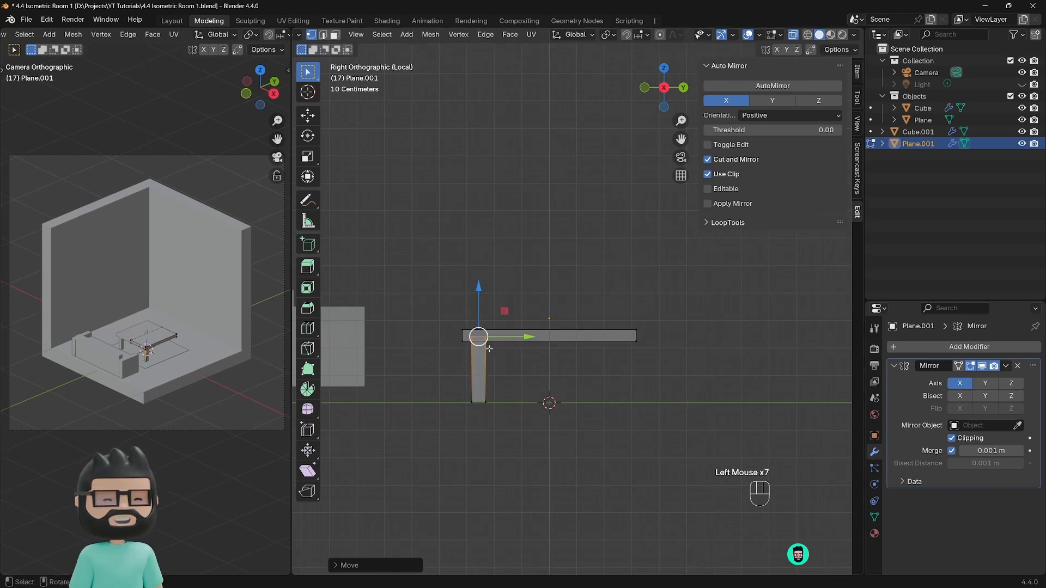
key("Tab")
middle_click_drag(495, 354, 542, 354)
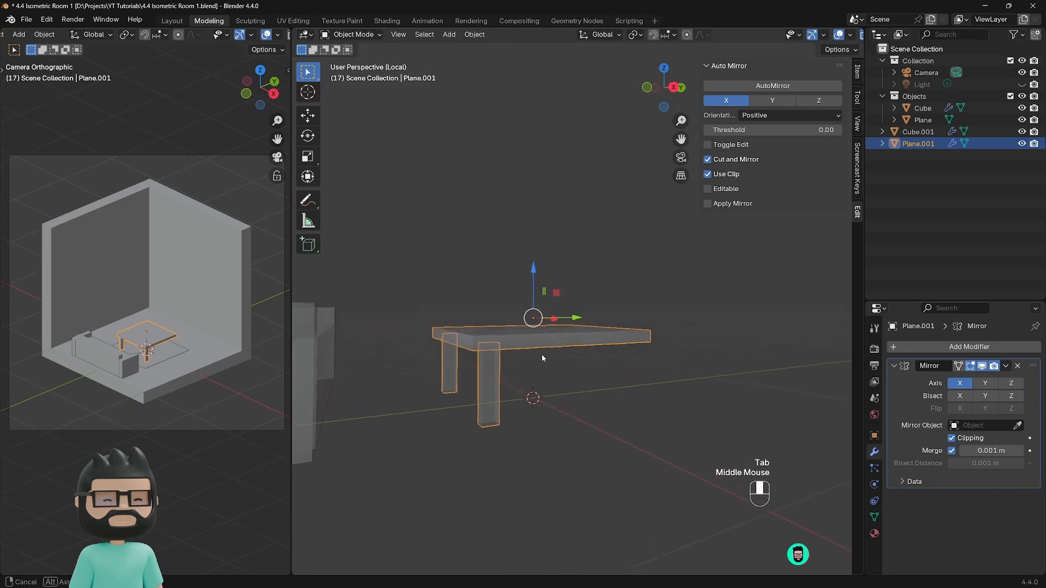
key("alt+z")
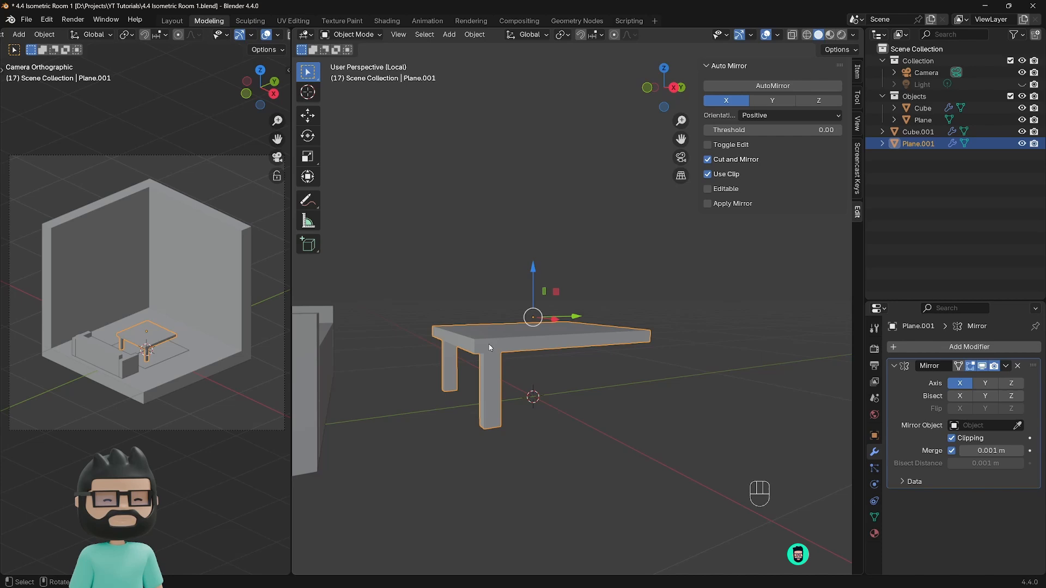
Step: With X-ray on in the side view, duplicate the whole table leg about 0.51 m along Y to the tabletop's opposite end
key("KP_3")
key("Tab")
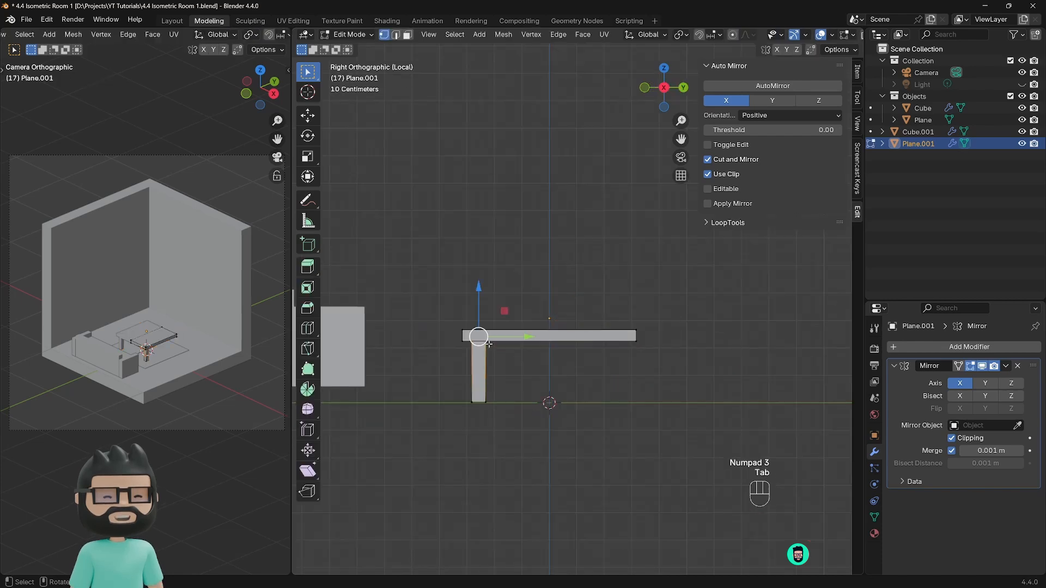
left_click(507, 408)
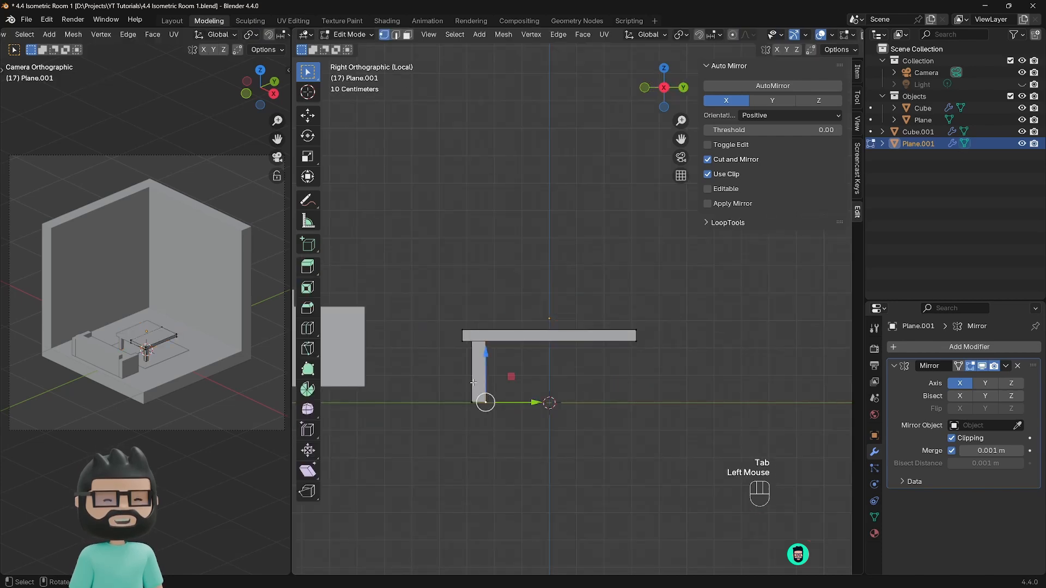
key("alt+z")
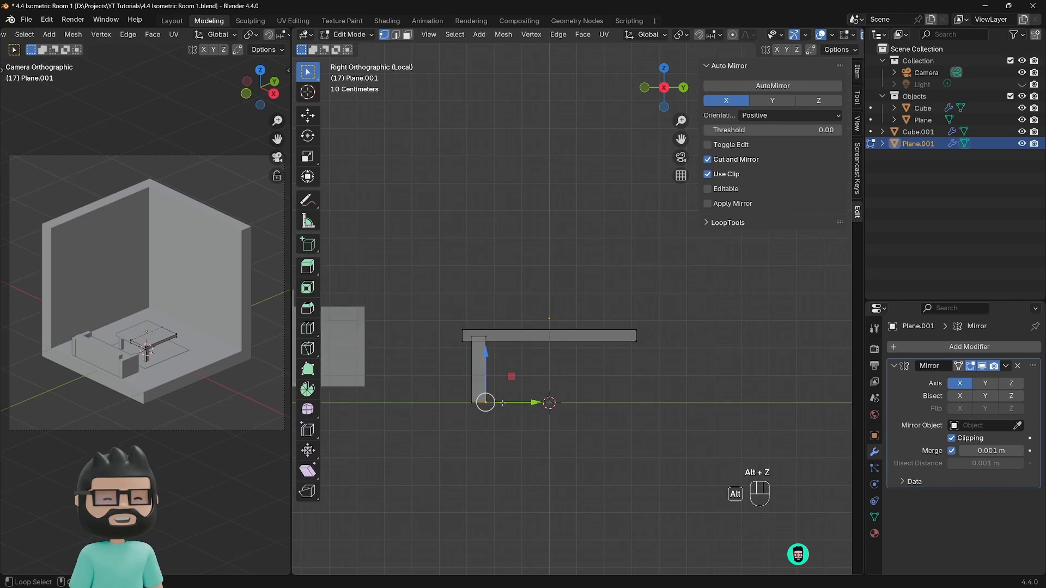
scroll(502, 414, "up", 2)
middle_click_drag(456, 427, 487, 379, "shift")
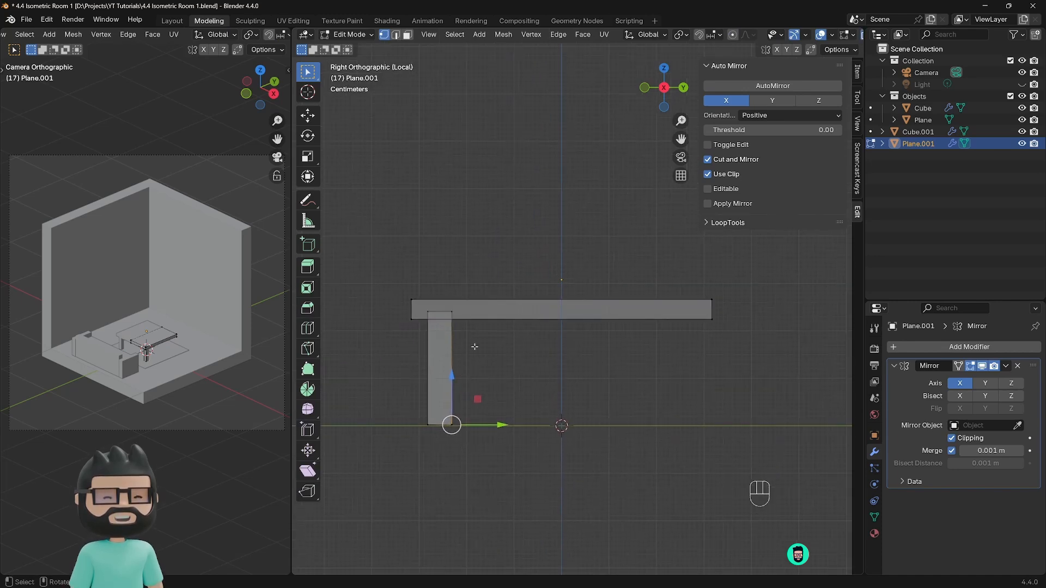
left_click_drag(492, 455, 430, 305)
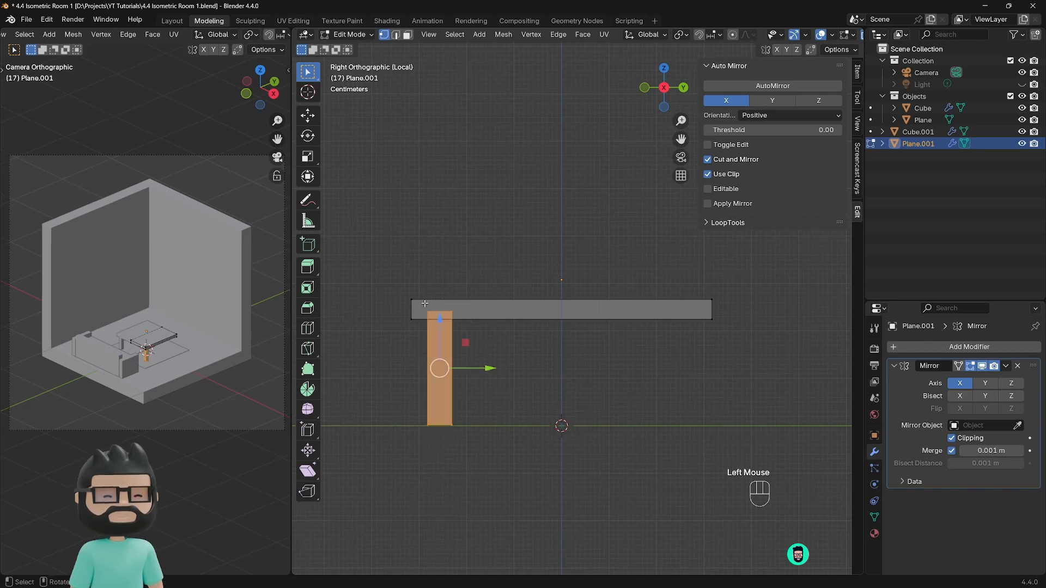
key("shift+d")
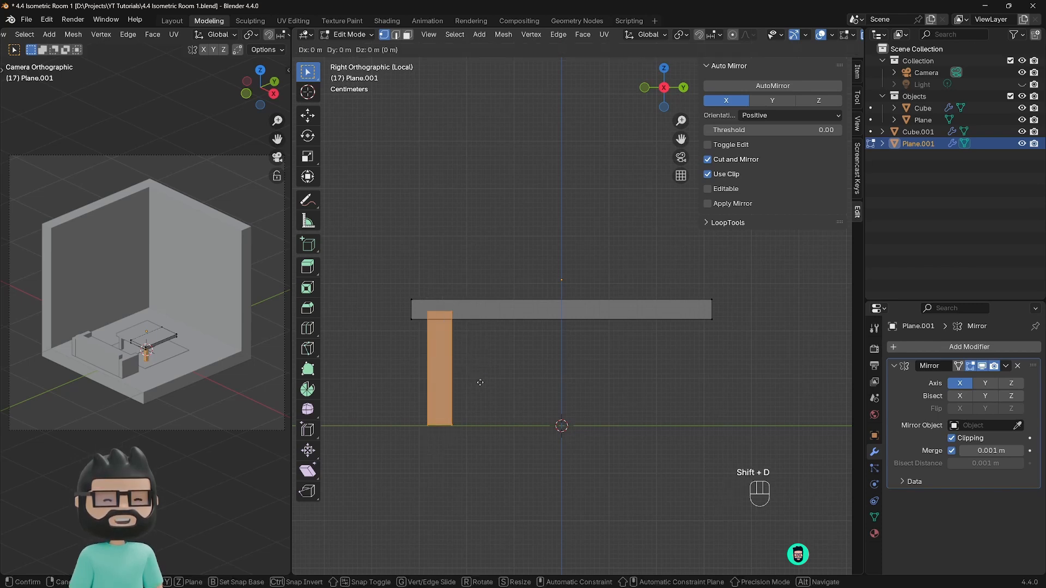
key("y")
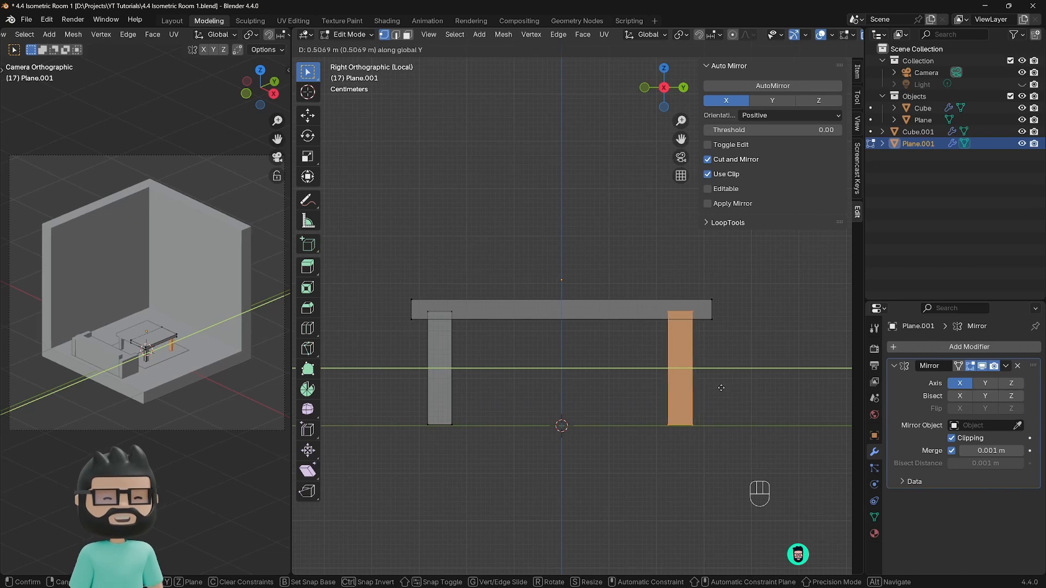
left_click(719, 386)
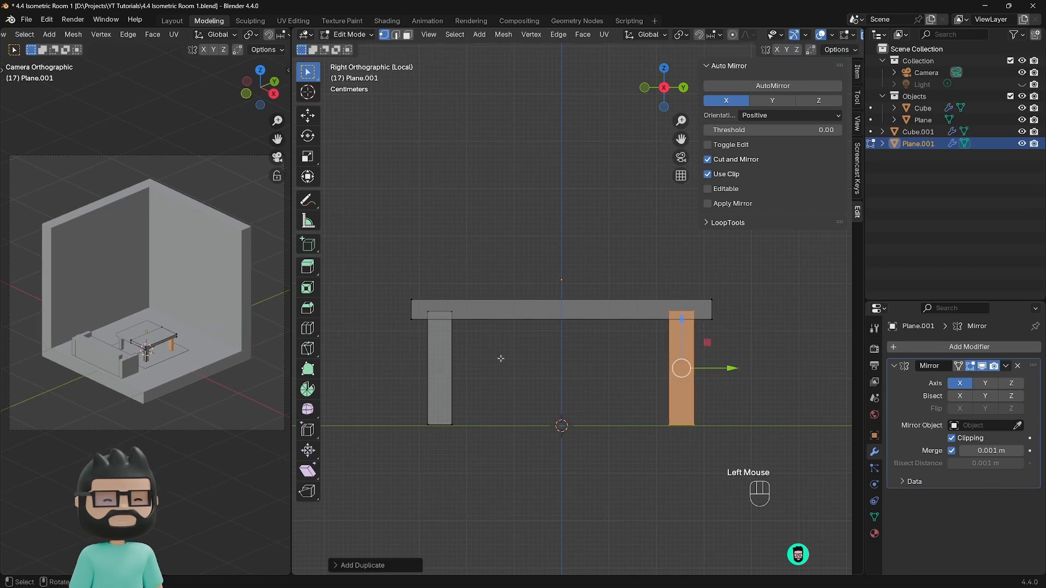
Step: Return to Object Mode, turn X-ray off and inspect the table with its legs from an angle
key("Tab")
middle_click_drag(511, 338, 538, 349)
key("alt+z")
scroll(573, 345, "down", 3)
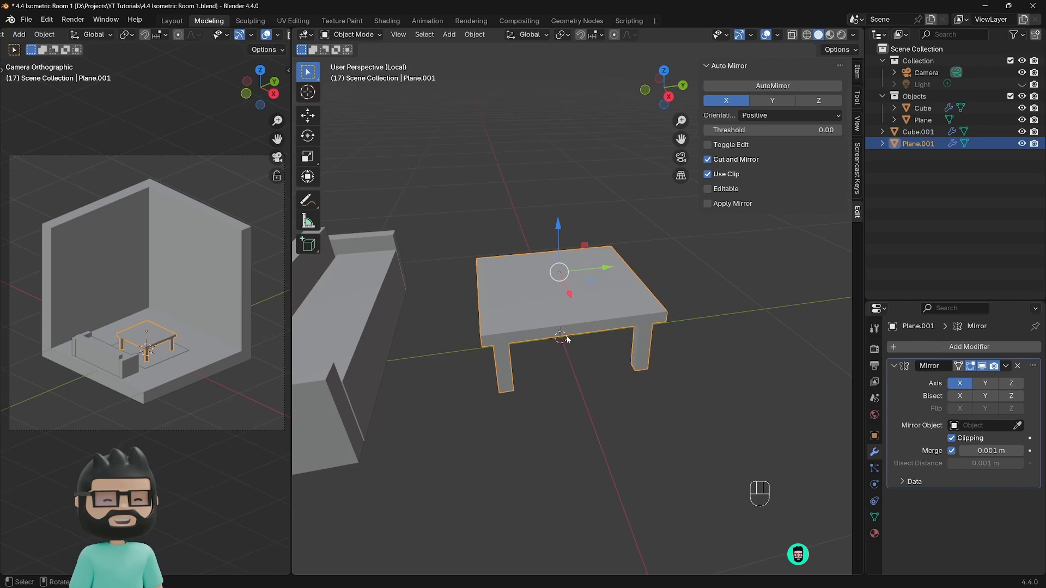
key("Tab")
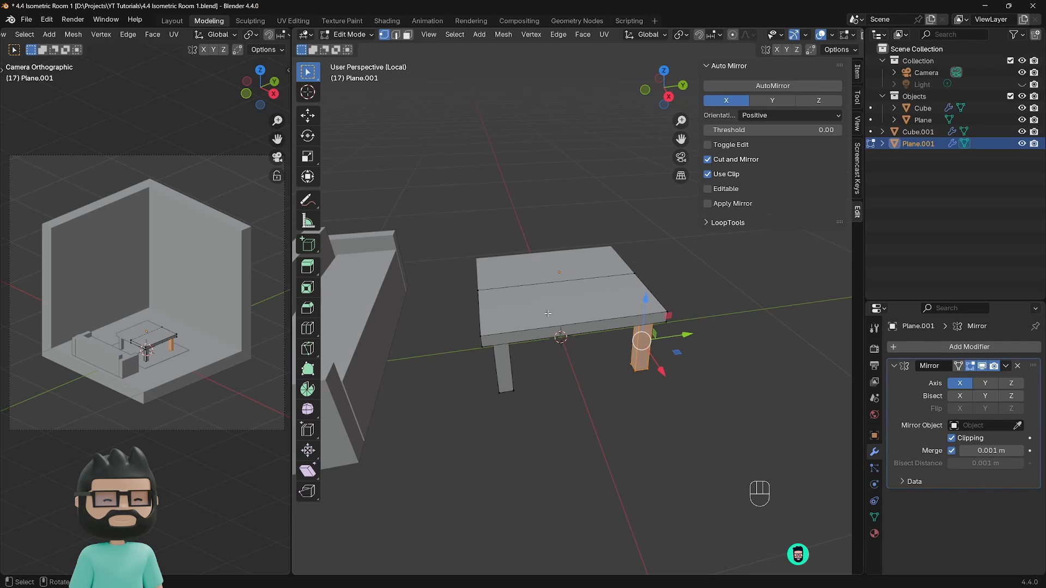
middle_click_drag(547, 314, 608, 336)
key("Tab")
Step: In the right side view, lower the sofa along Z until its base sits on the floor line
key("KP_3")
left_click(474, 326)
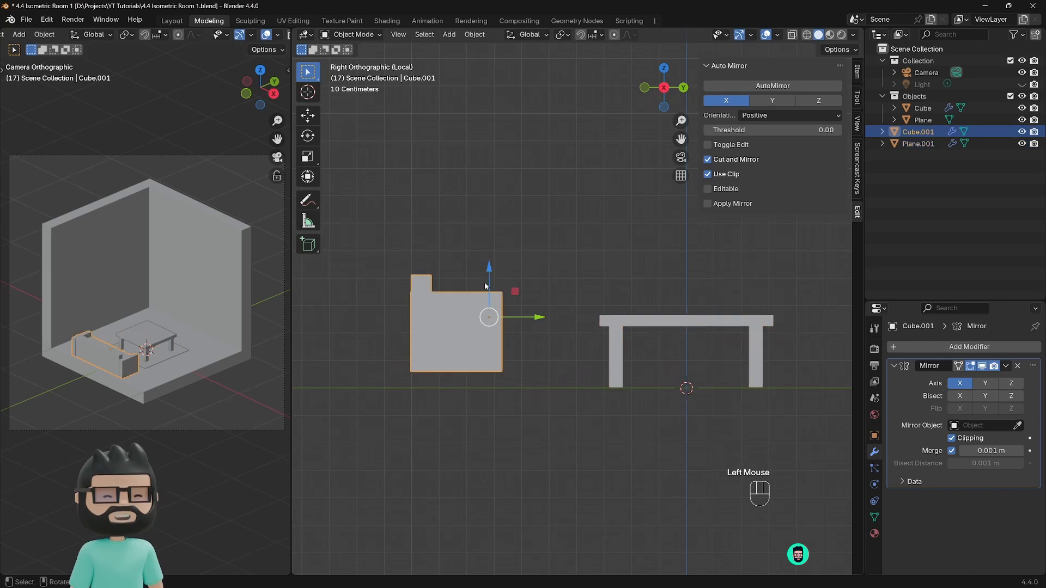
left_click_drag(489, 277, 489, 293)
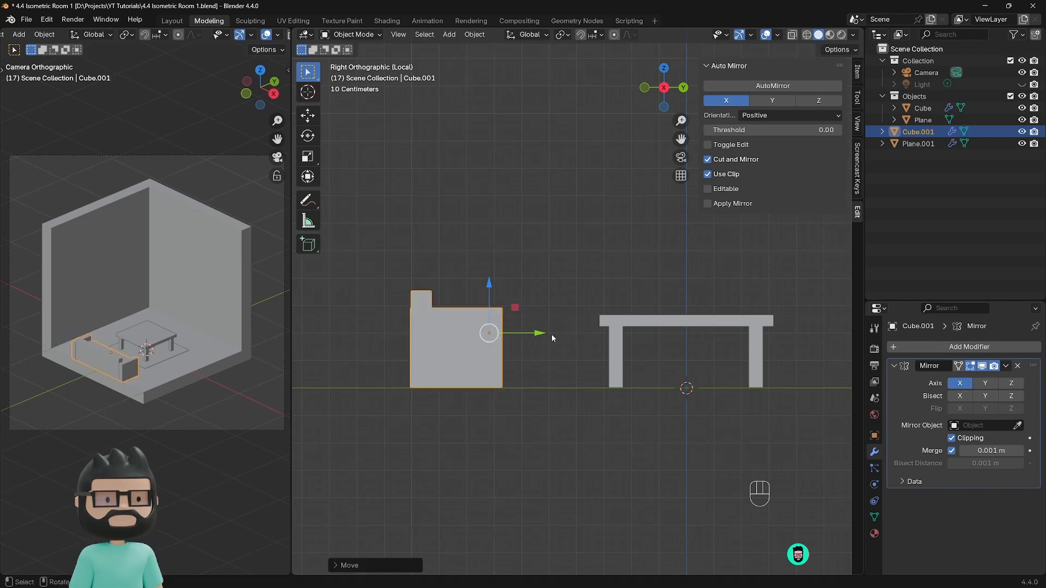
Step: Select the table and scale it down uniformly to about 0.73 of its size
left_click(605, 322)
middle_click_drag(597, 292, 683, 360, "shift")
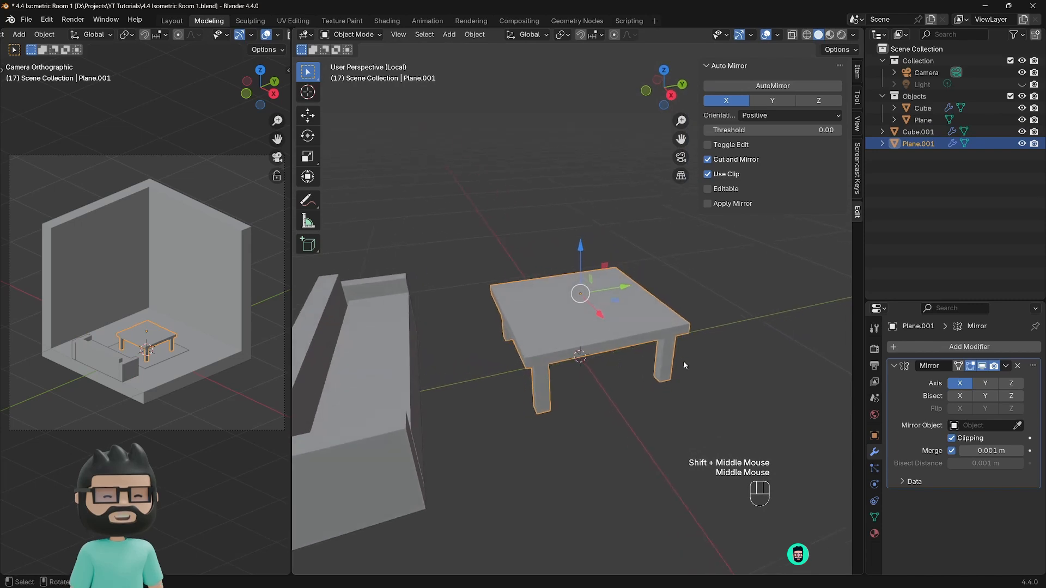
key("s")
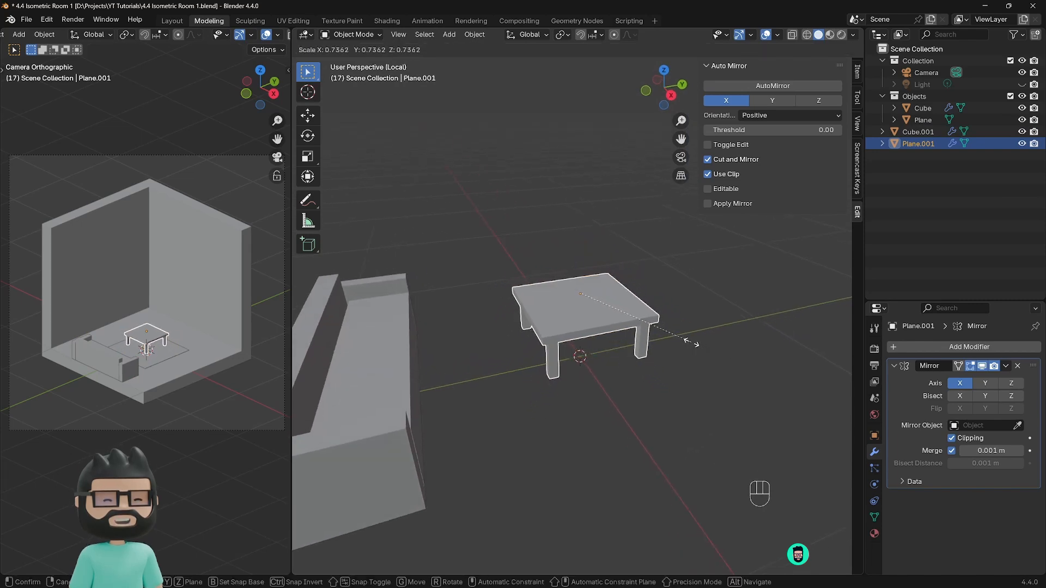
left_click(685, 351)
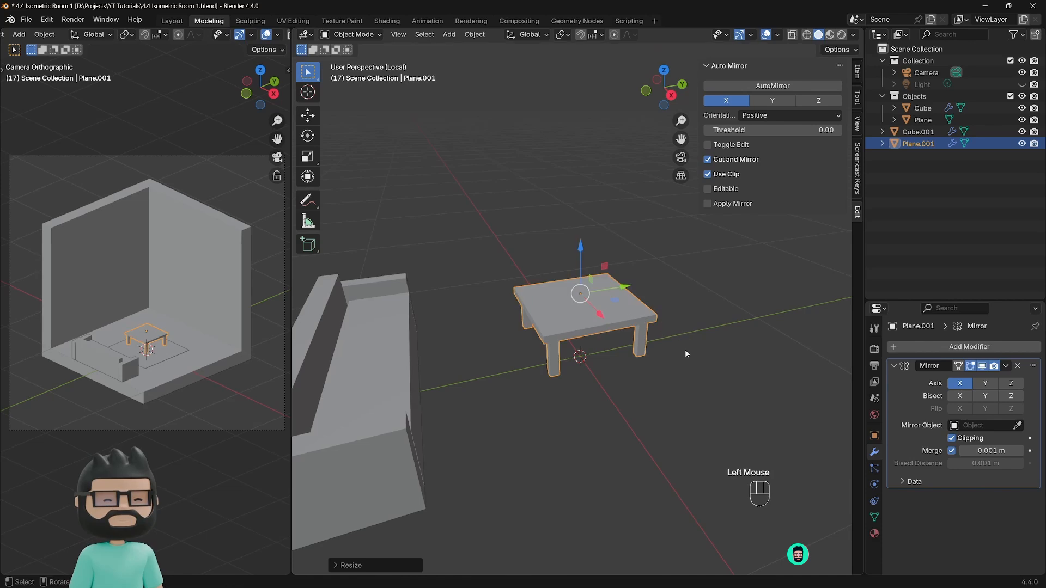
Step: Lower the table along Z in the right side view so its legs rest on the floor line
key("KP_3")
left_click_drag(597, 274, 601, 303)
middle_click_drag(601, 303, 561, 327)
scroll(559, 330, "down", 2)
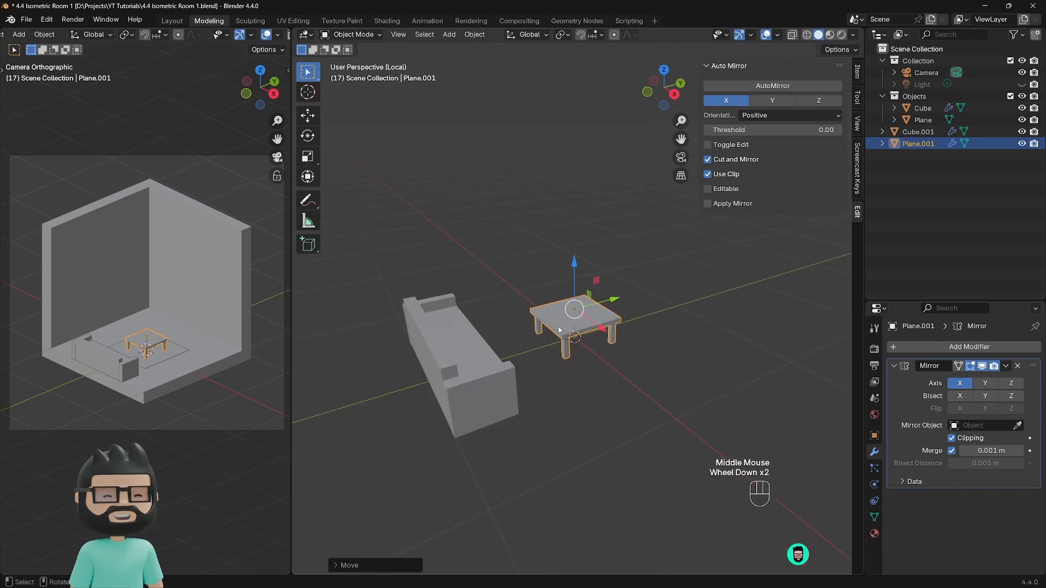
Step: Exit local view to bring back the whole room and hide the viewport sidebar
key("KP_5")
middle_click_drag(612, 354, 598, 372)
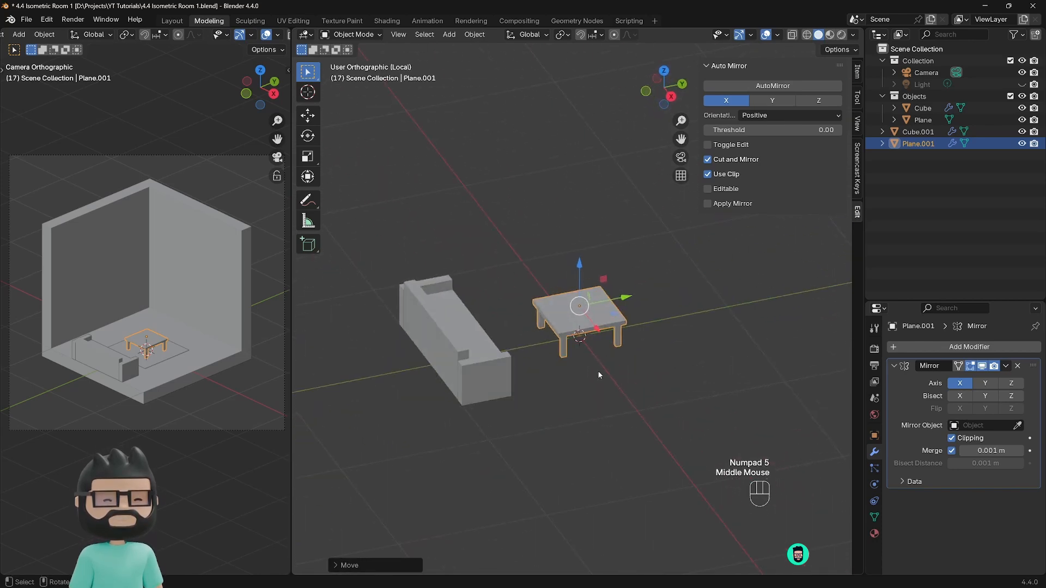
key("KP_Divide")
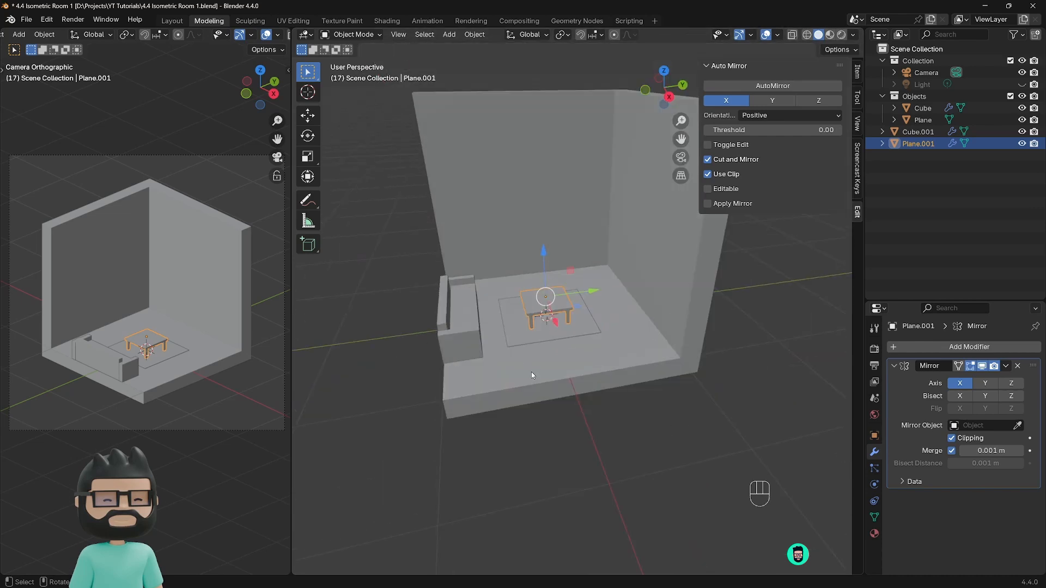
key("n")
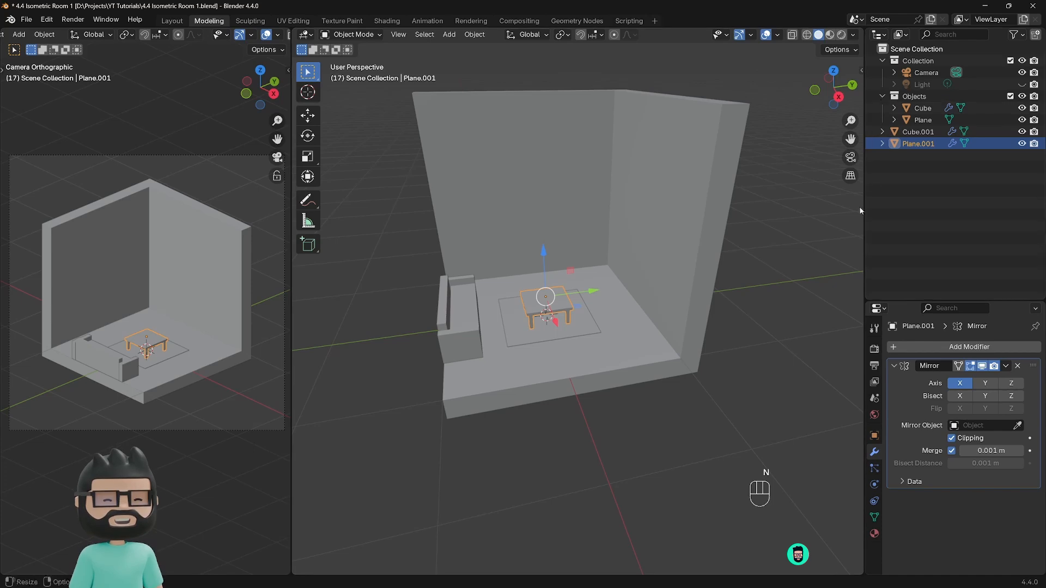
Step: Hide the Objects collection in the viewport, leaving only the sofa and table shown
middle_click_drag(860, 211, 635, 326, "shift")
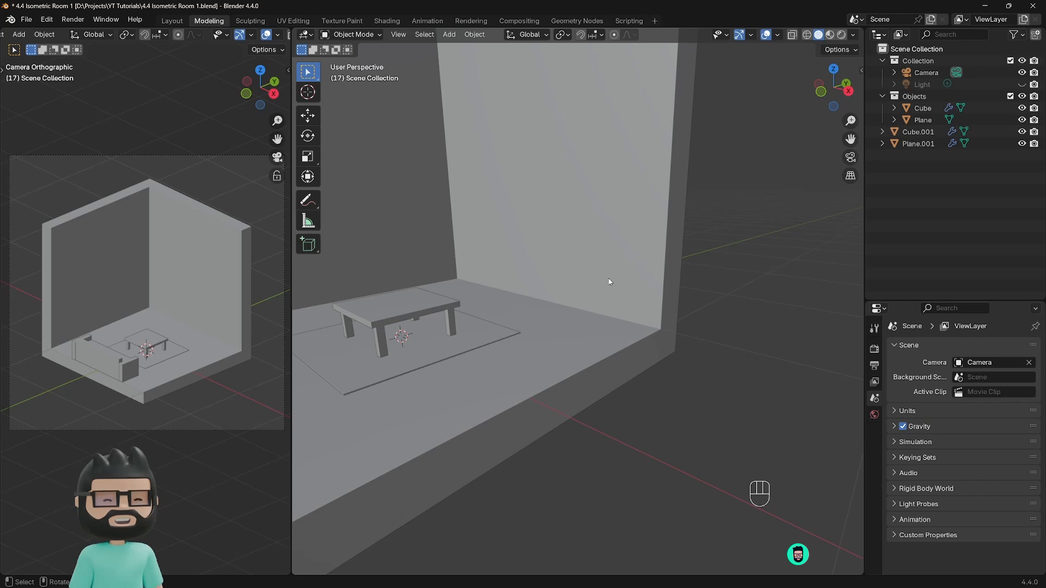
scroll(610, 281, "down", 3)
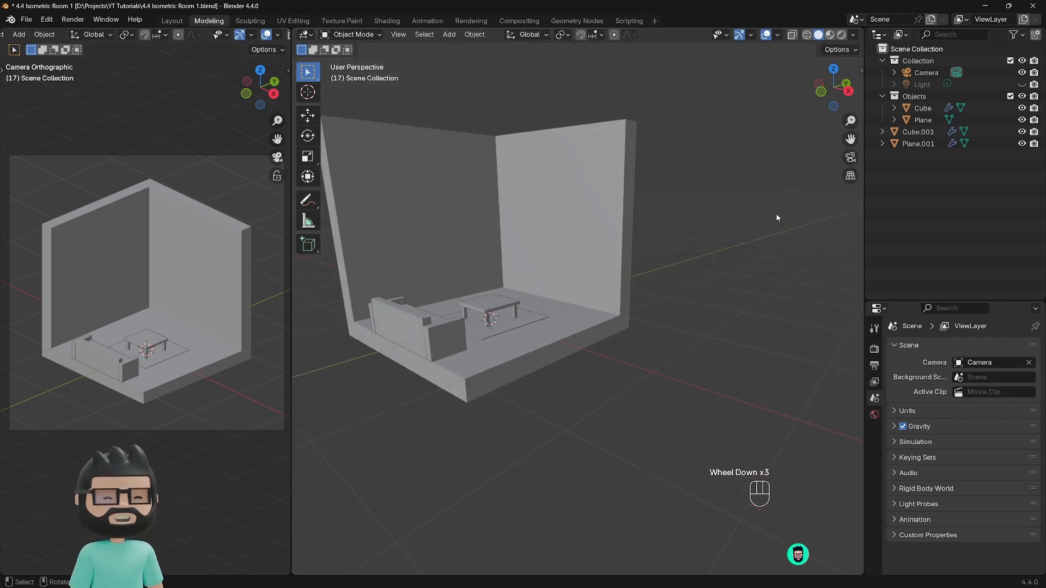
left_click(1022, 97)
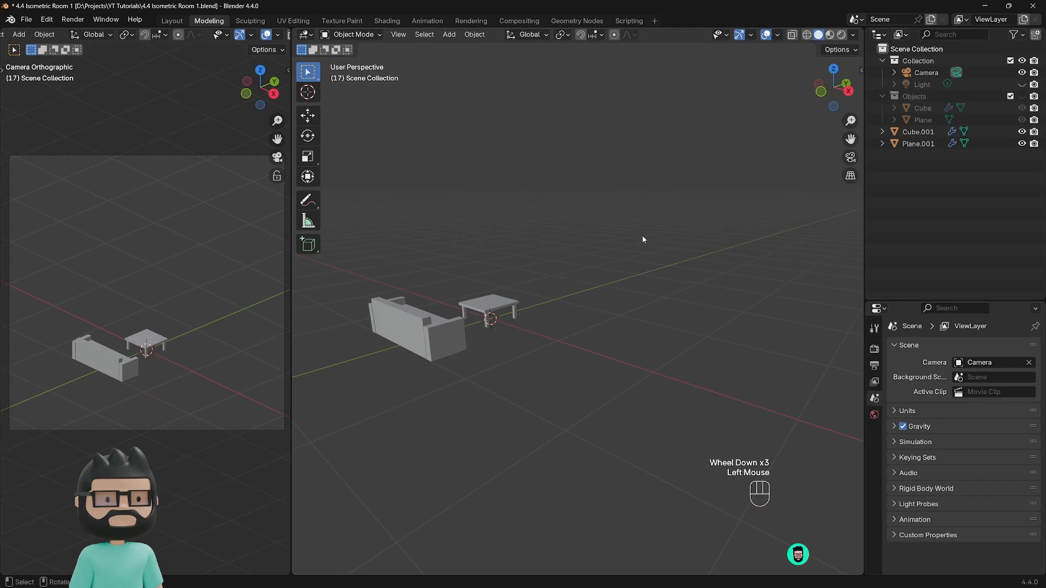
Step: Select the sofa and table and move them both into the Objects collection
left_click_drag(538, 281, 400, 334)
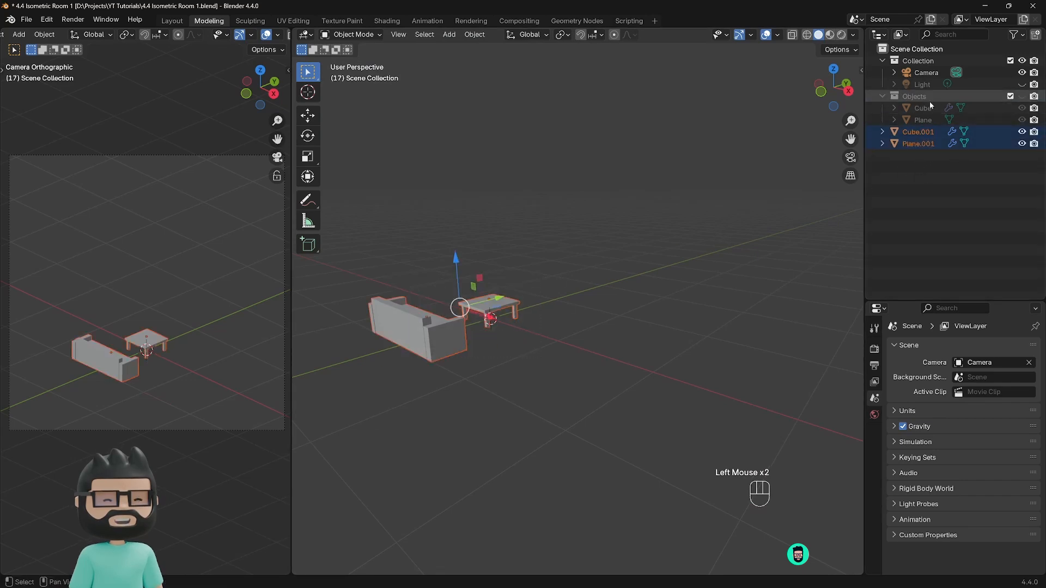
left_click(653, 393)
left_click_drag(652, 397, 405, 290)
key("m")
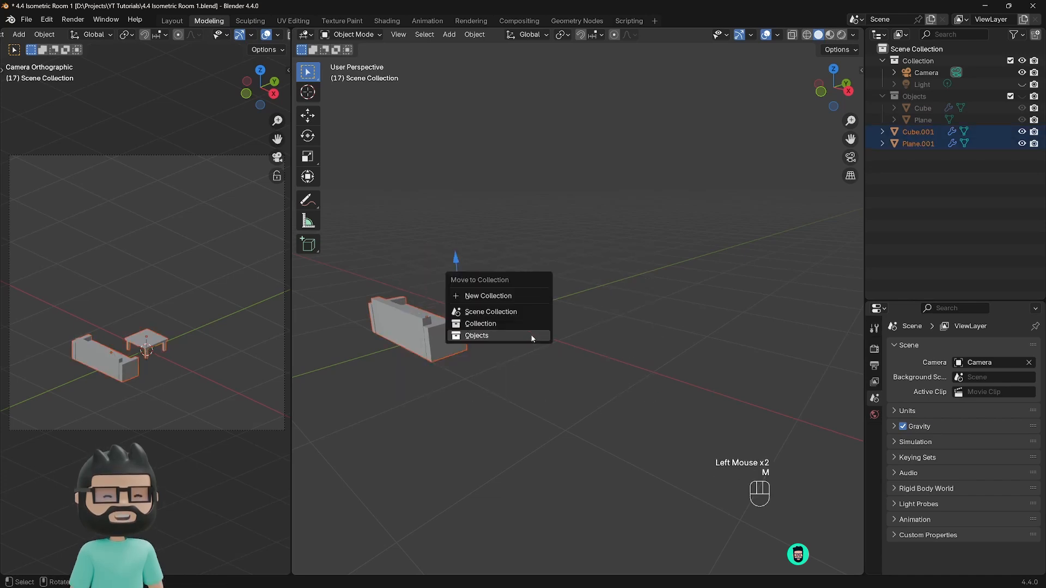
left_click(485, 337)
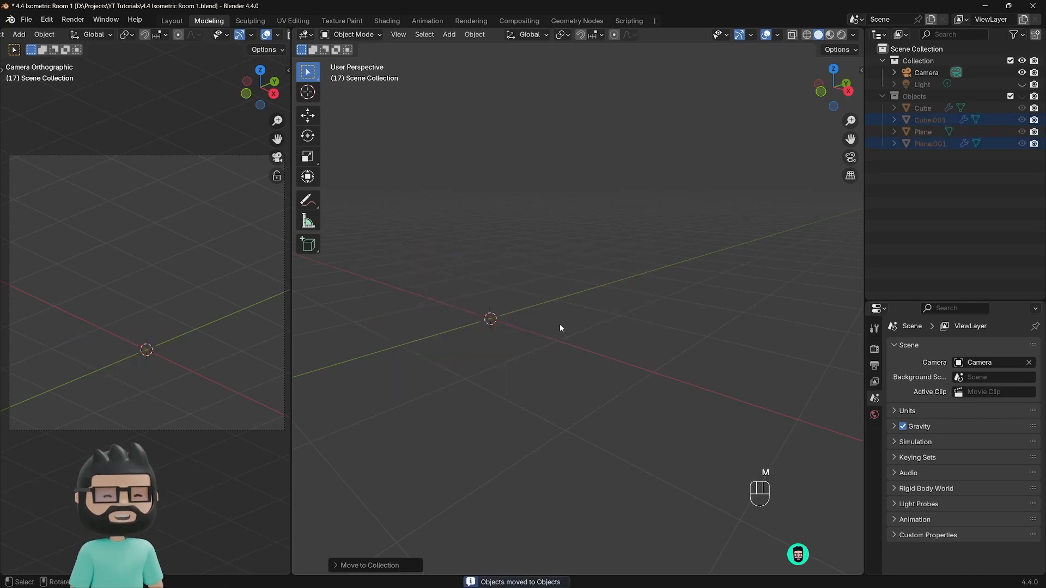
Step: Add a new cube mesh at the world origin
middle_click_drag(560, 325, 540, 310)
scroll(553, 349, "up", 3)
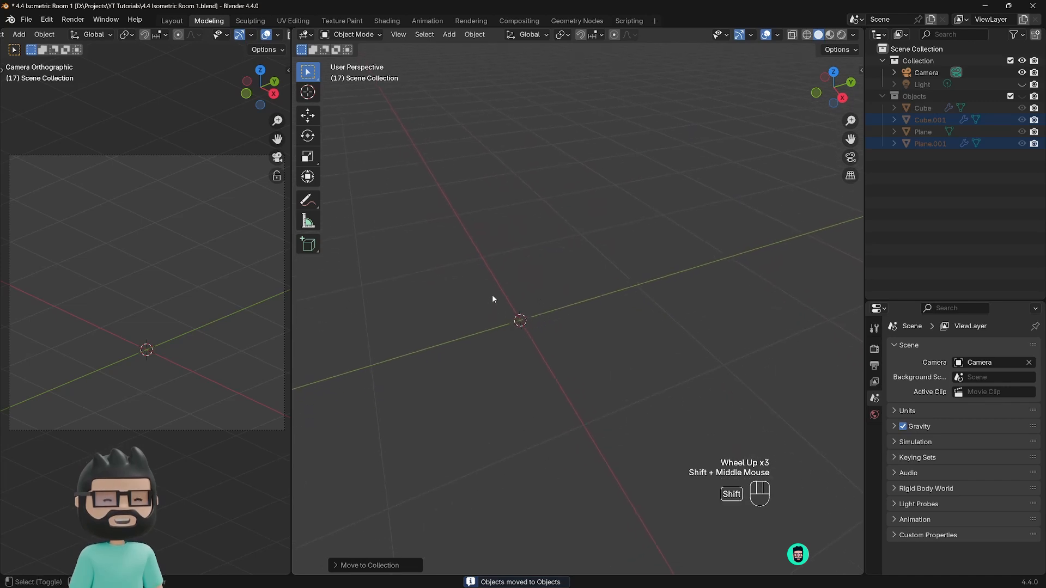
key("shift+a")
mouse_move(493, 297)
left_click(524, 311)
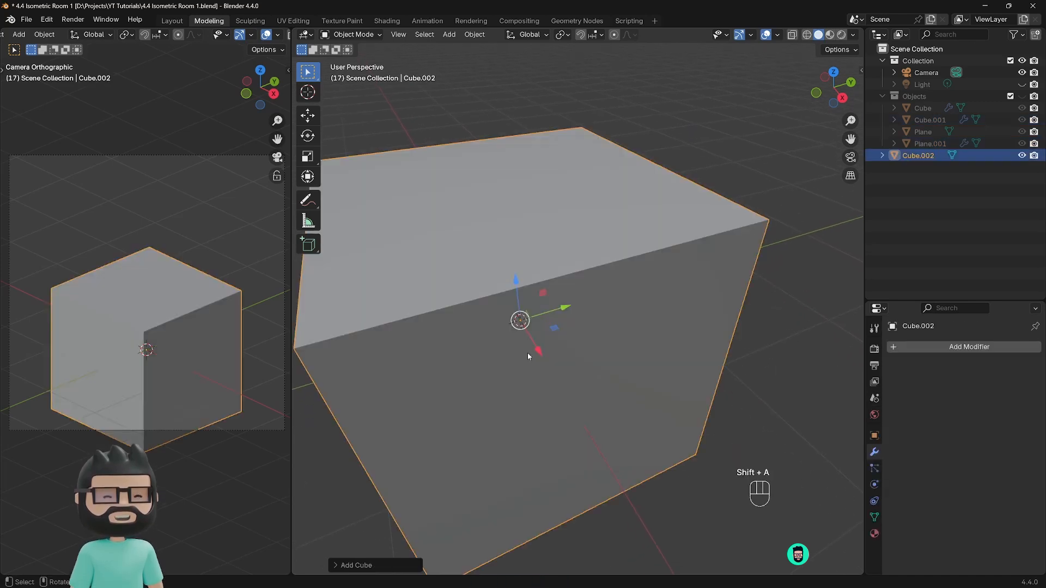
middle_click_drag(527, 352, 568, 310)
scroll(570, 324, "down", 3)
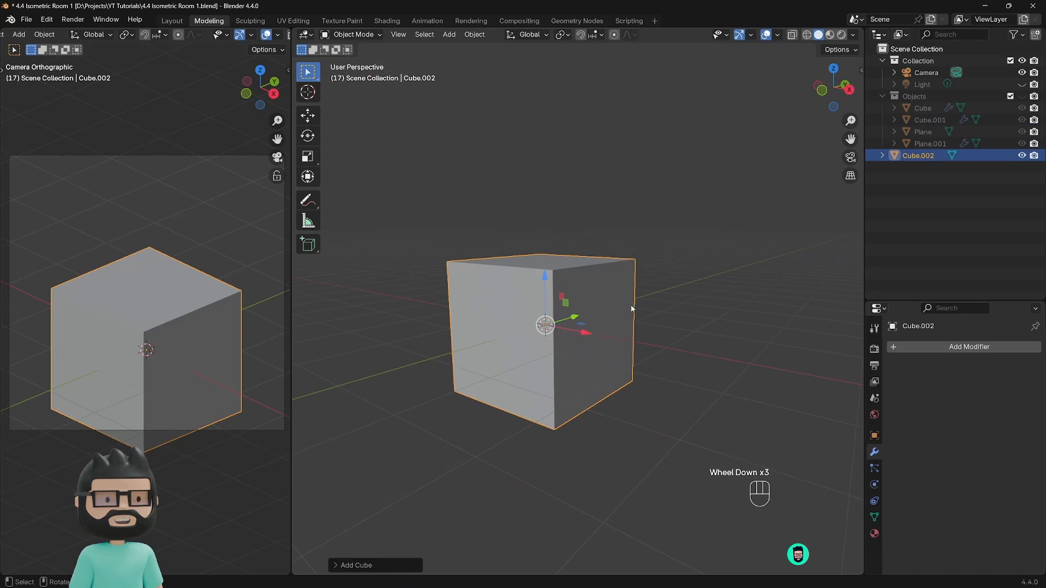
Step: Add a Subdivision Surface modifier to the new cube
left_click(898, 347)
mouse_move(897, 347)
left_click(656, 324)
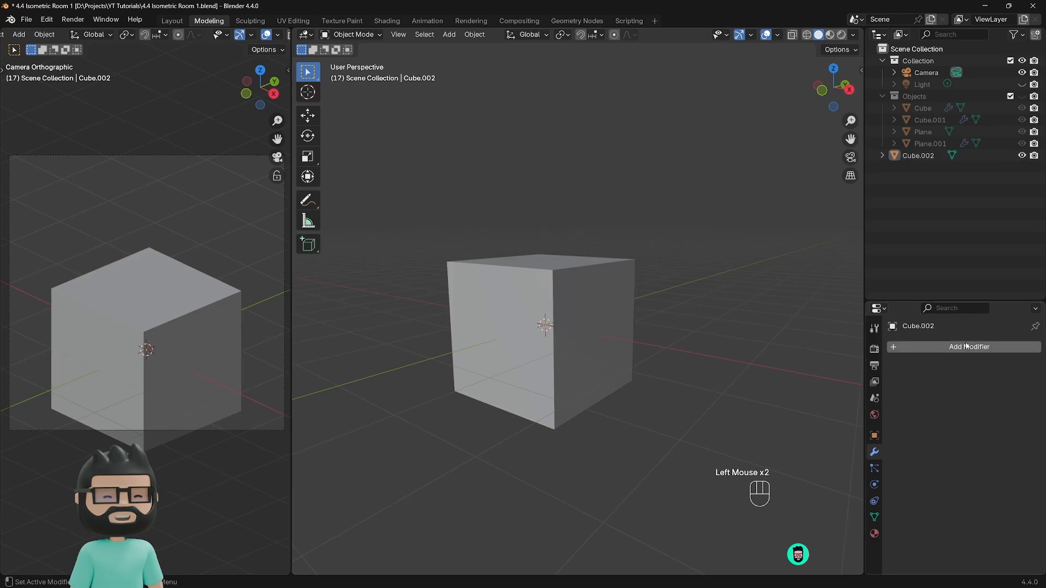
left_click(939, 345)
mouse_move(933, 349)
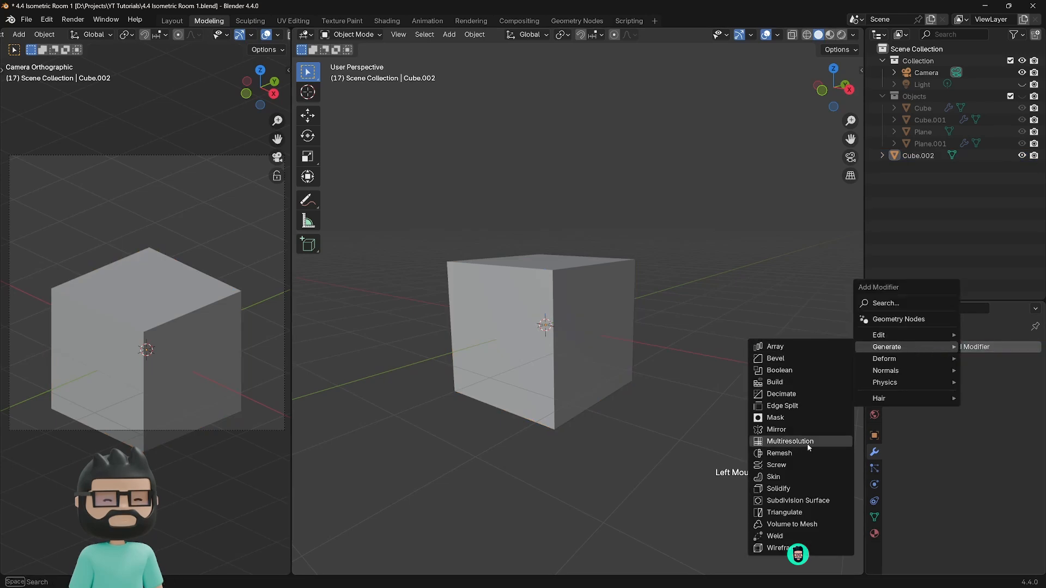
left_click(794, 500)
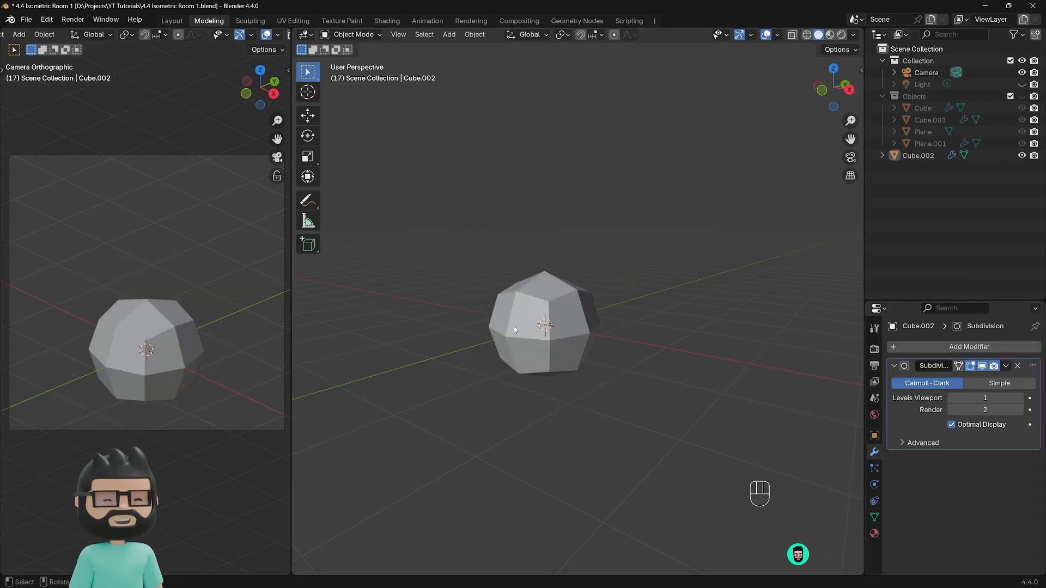
Step: Compare the subdivided cube with its original cage from the front by switching between Object and Edit Mode, ending in Edit Mode
middle_click_drag(518, 333, 586, 336)
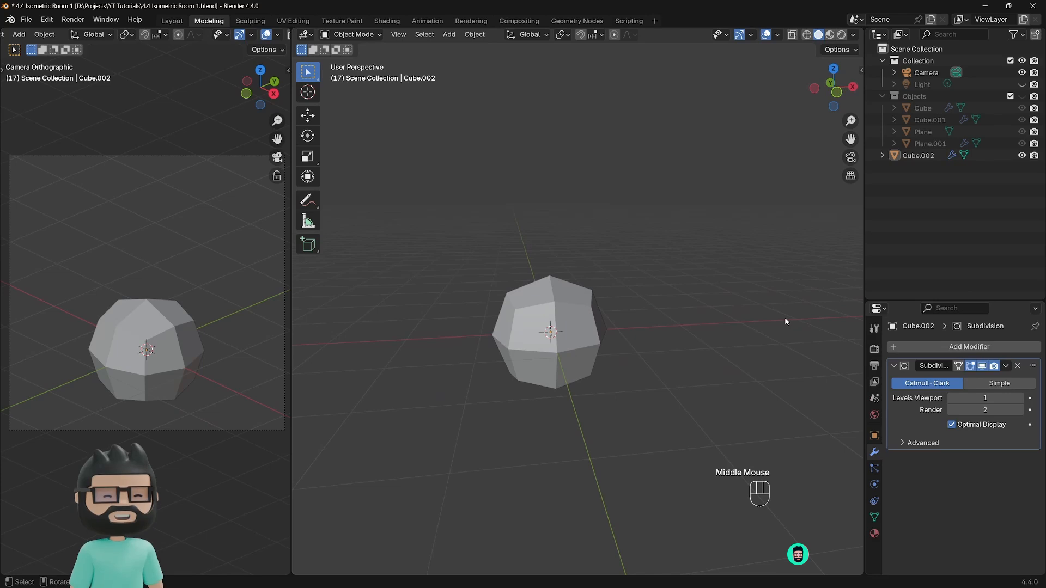
key("KP_1")
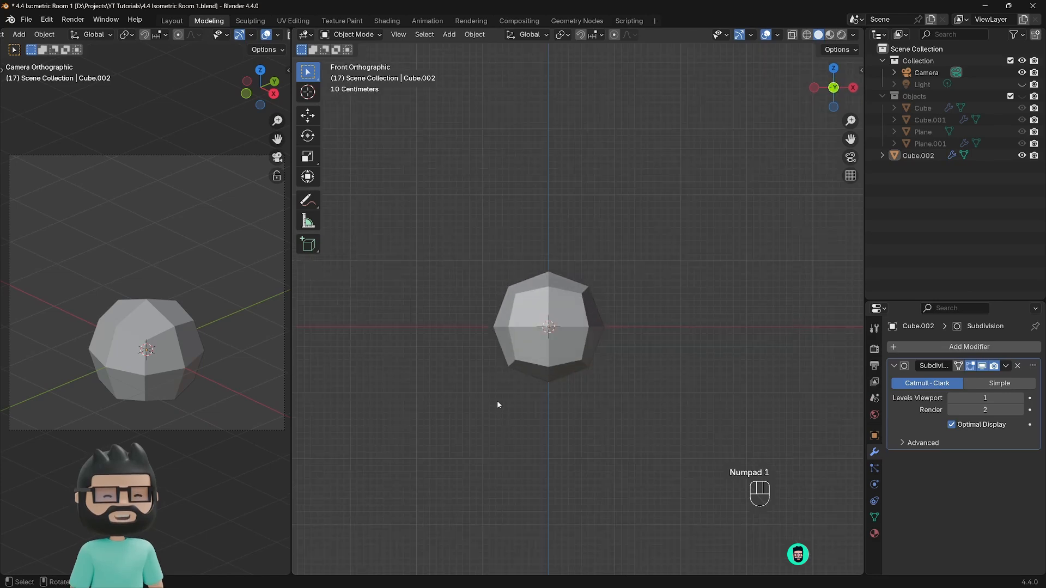
key("Tab")
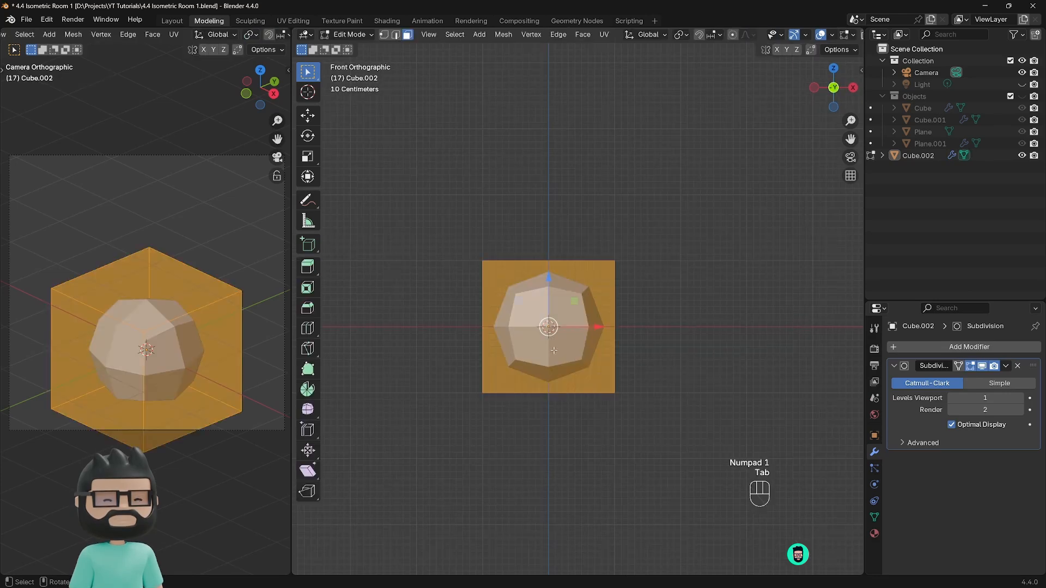
key("Tab")
left_click(560, 332)
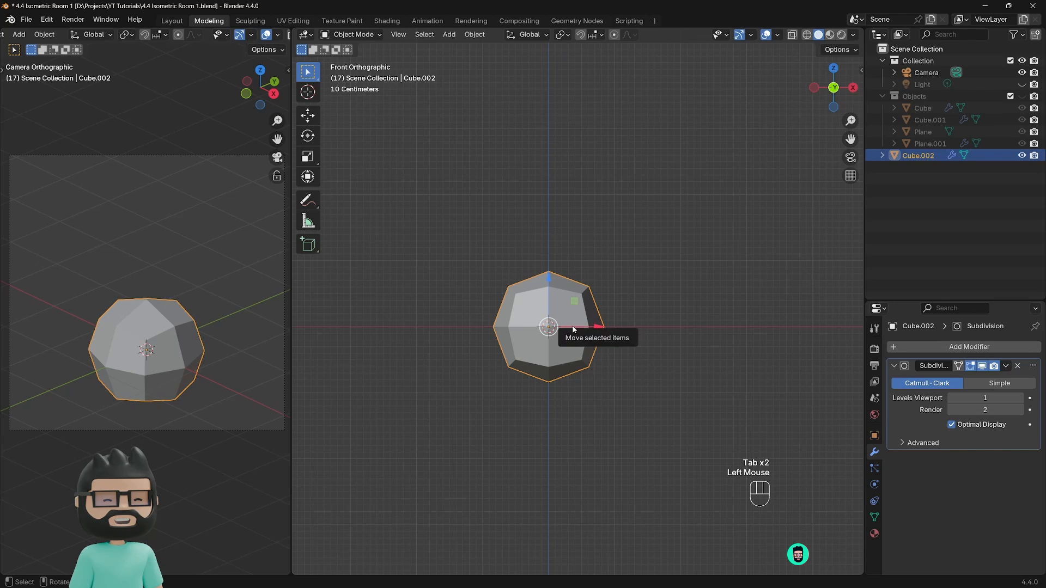
key("Tab")
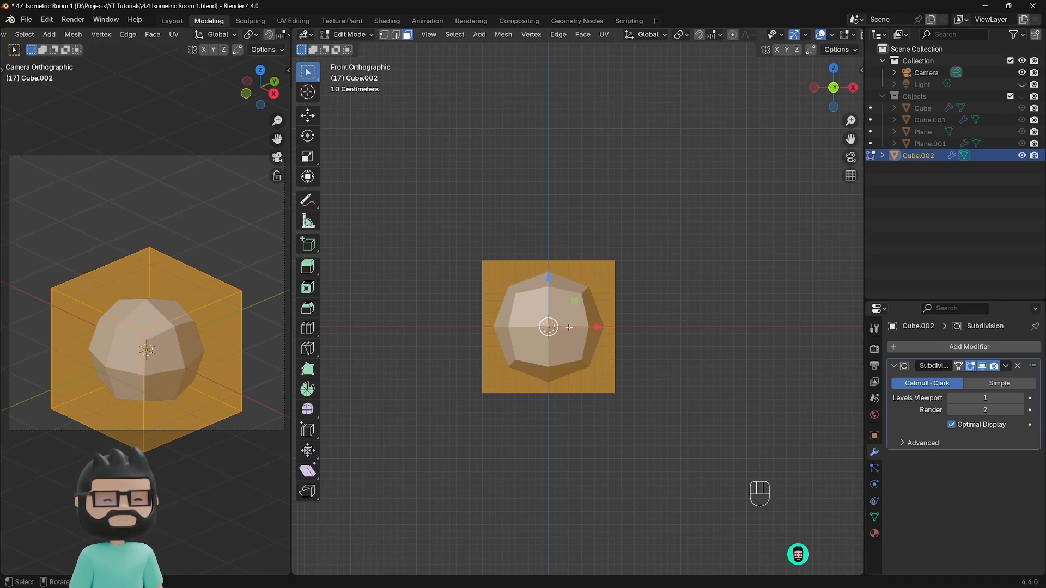
Step: Try viewport subdivision levels 0 and 2 on the cube, and set both the viewport and render levels to 1
left_click(951, 399)
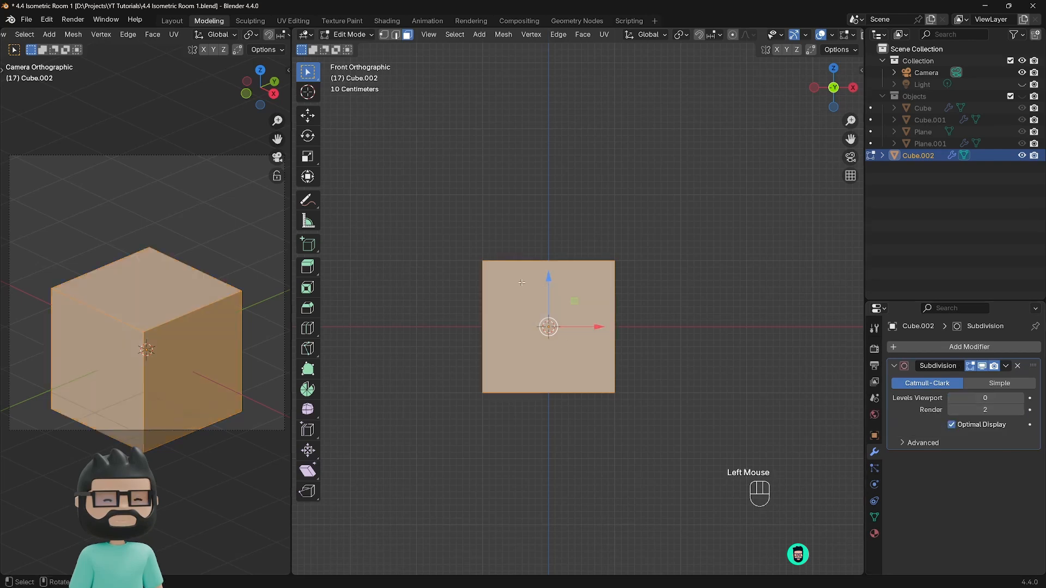
left_click(1020, 400)
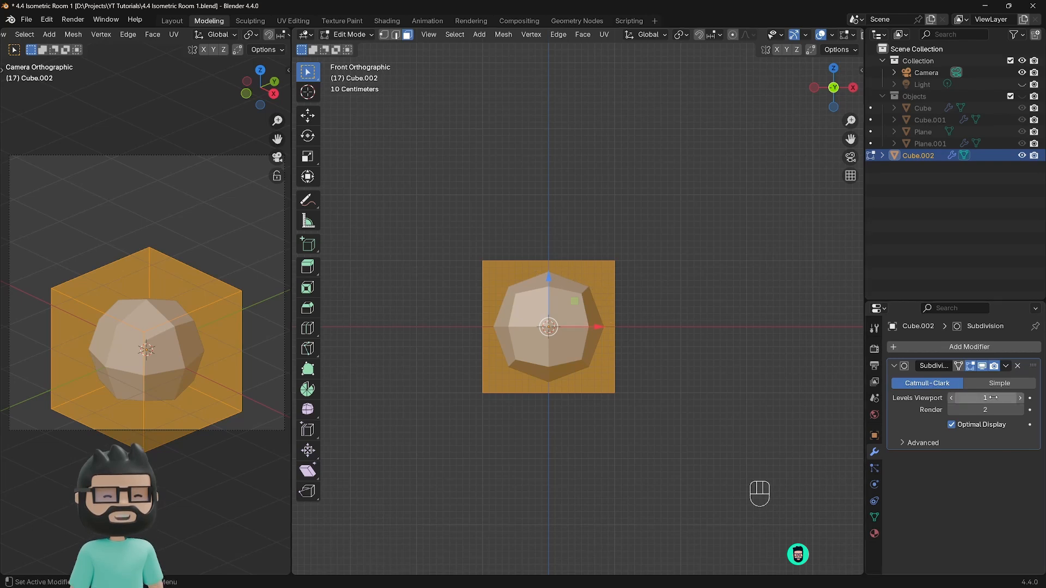
left_click(1020, 398)
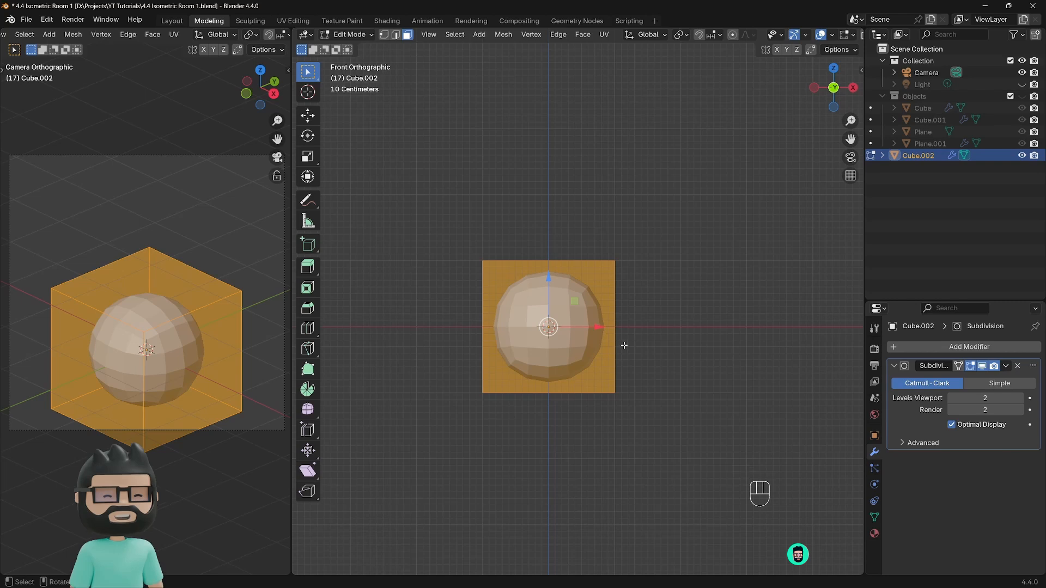
left_click(950, 398)
left_click(951, 410)
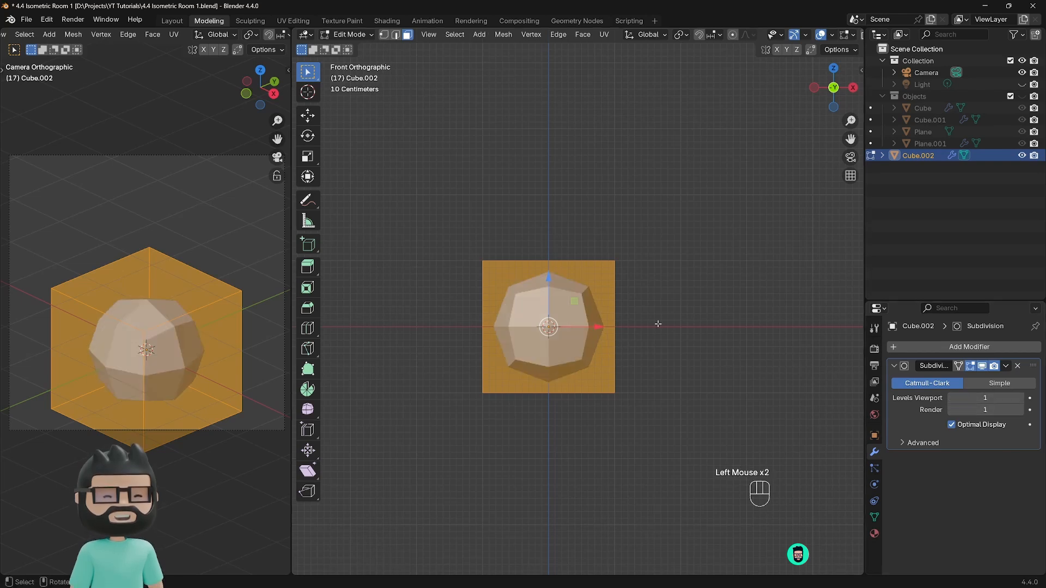
Step: Return to Object Mode, add a plane mesh, and move it along X away from the rounded cube
middle_click_drag(658, 324, 586, 310)
scroll(583, 309, "up", 1)
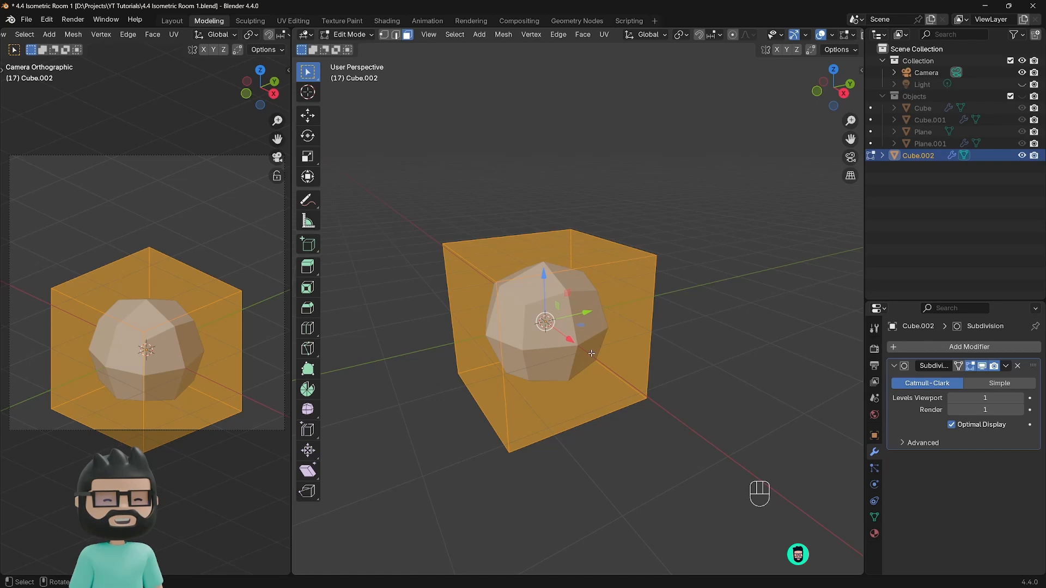
scroll(591, 353, "down", 3)
scroll(592, 358, "up", 1)
key("Tab")
middle_click_drag(593, 361, 540, 290, "shift")
key("shift+a")
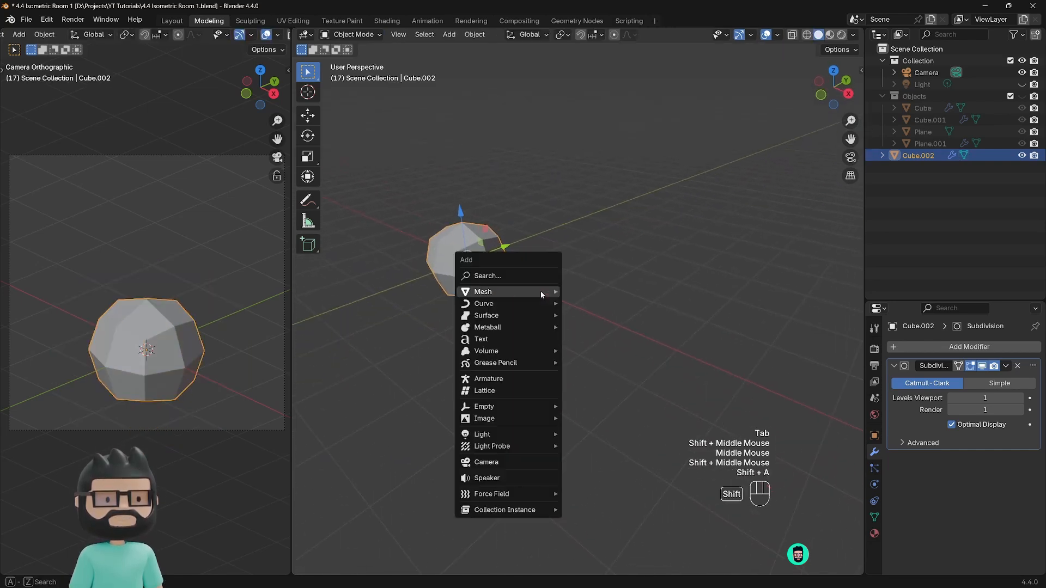
mouse_move(521, 292)
left_click(589, 291)
left_click_drag(437, 246, 593, 313)
Step: Raise the plane along Z and return it to Object Mode
middle_click_drag(615, 354, 555, 305, "shift")
key("Tab")
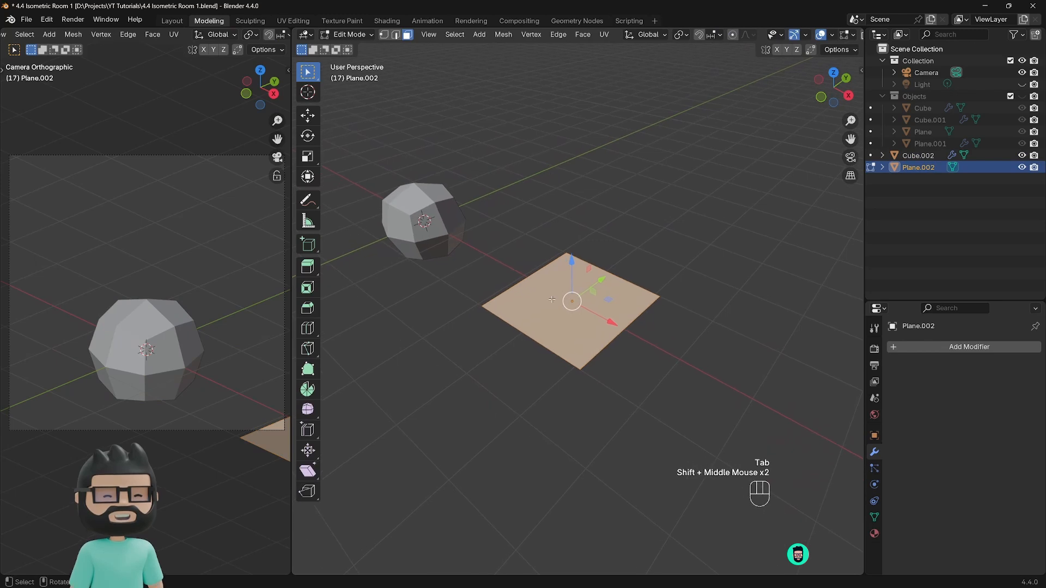
right_click(573, 272)
left_click_drag(573, 278, 572, 223)
key("Tab")
middle_click_drag(597, 264, 604, 305, "shift")
Step: Check the rounded cube's mesh in Edit Mode, return to Object Mode, and reselect the plane
scroll(517, 269, "up", 3)
scroll(518, 270, "up", 1)
left_click(517, 268)
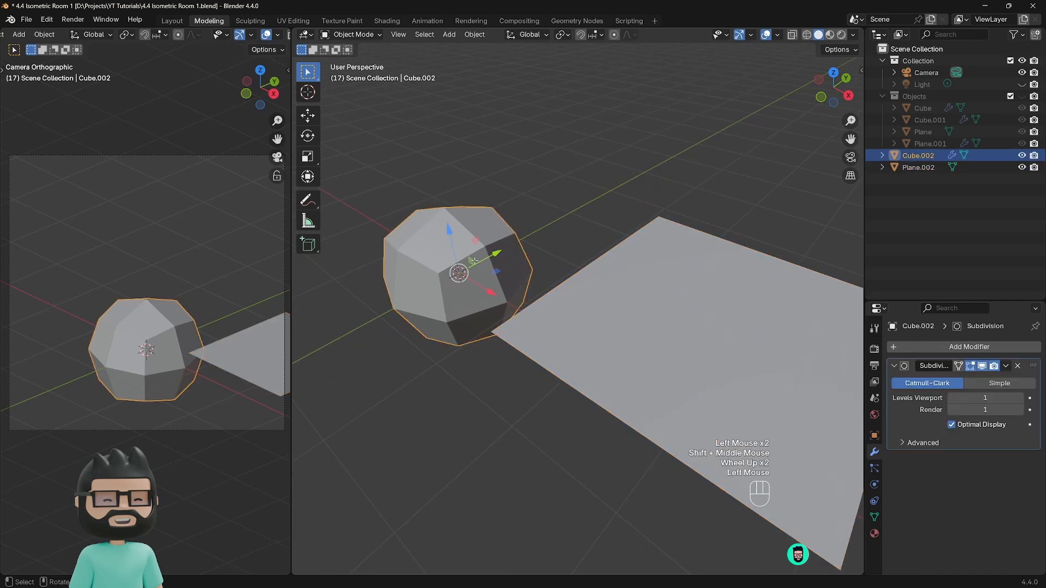
key("Tab")
scroll(512, 265, "down", 2)
key("Tab")
left_click(588, 308)
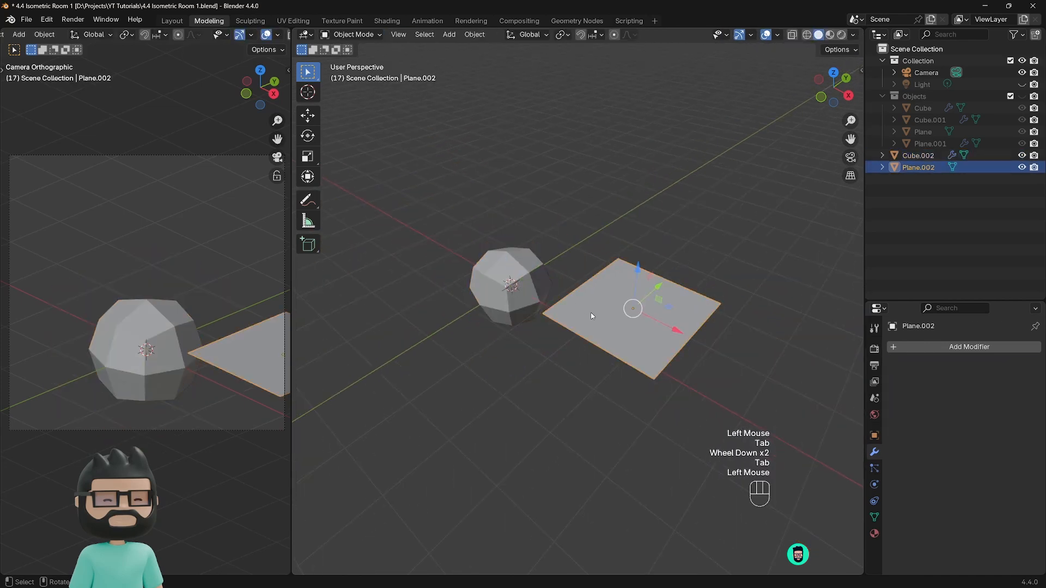
Step: Subdivide the plane's face in Edit Mode with one cut
middle_click_drag(589, 309, 557, 314, "shift")
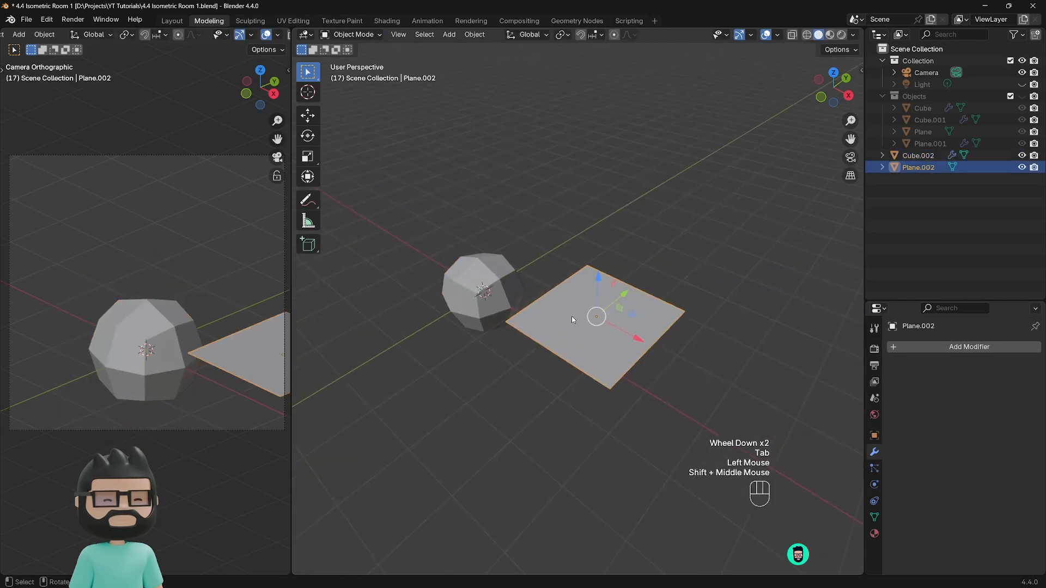
key("Tab")
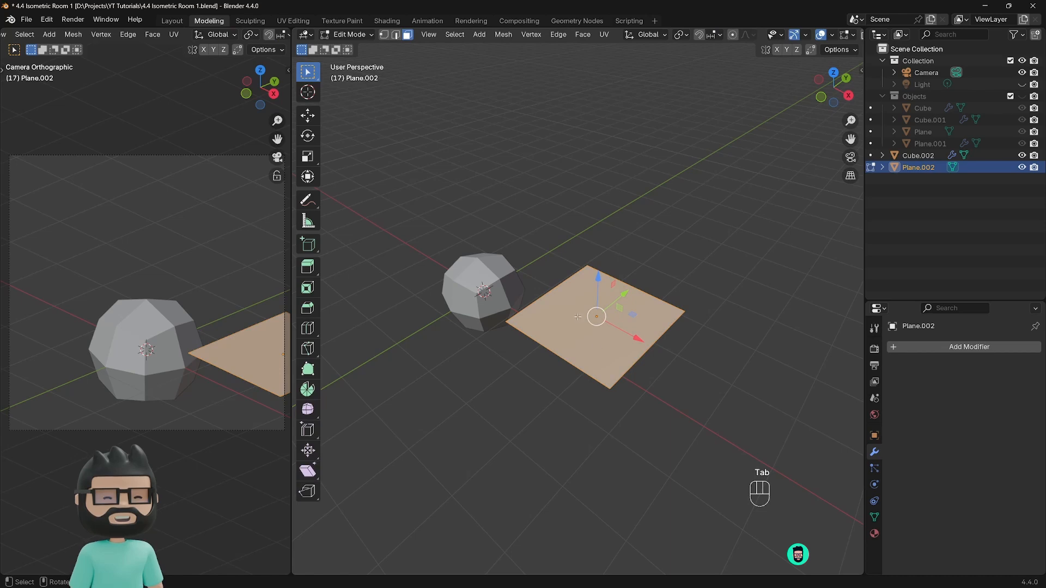
right_click(577, 316)
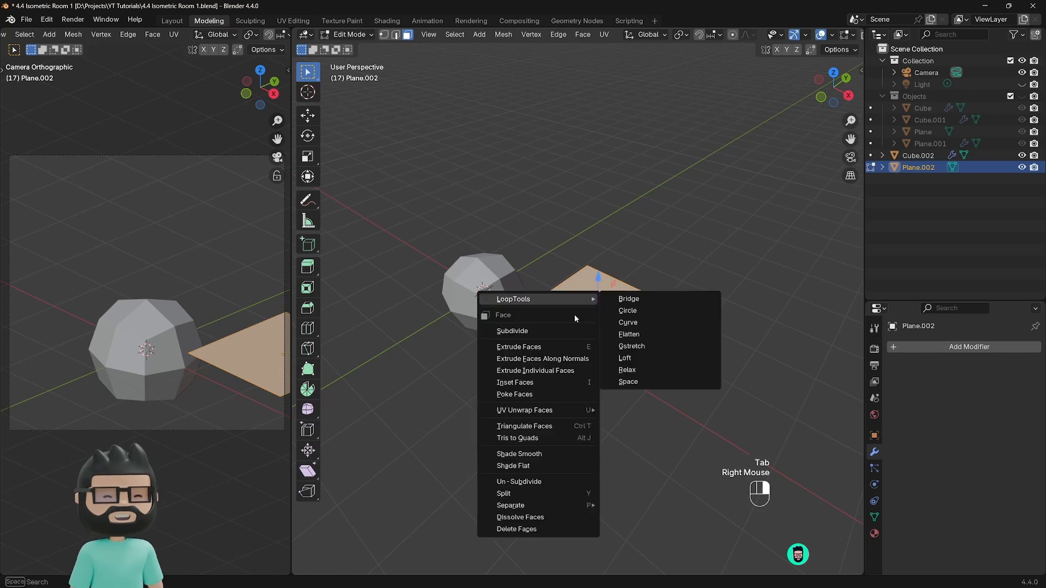
left_click(532, 331)
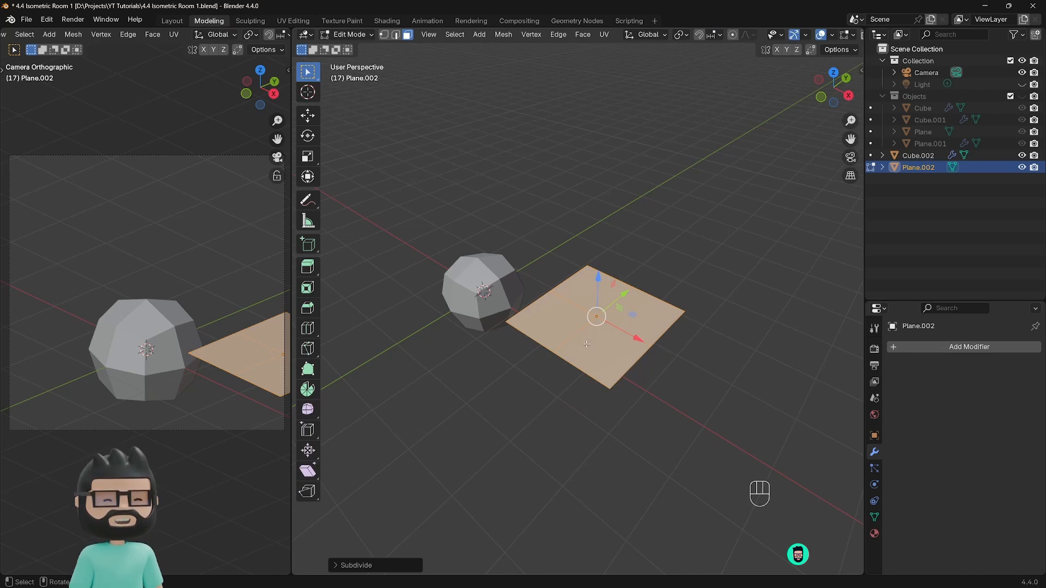
left_click(364, 566)
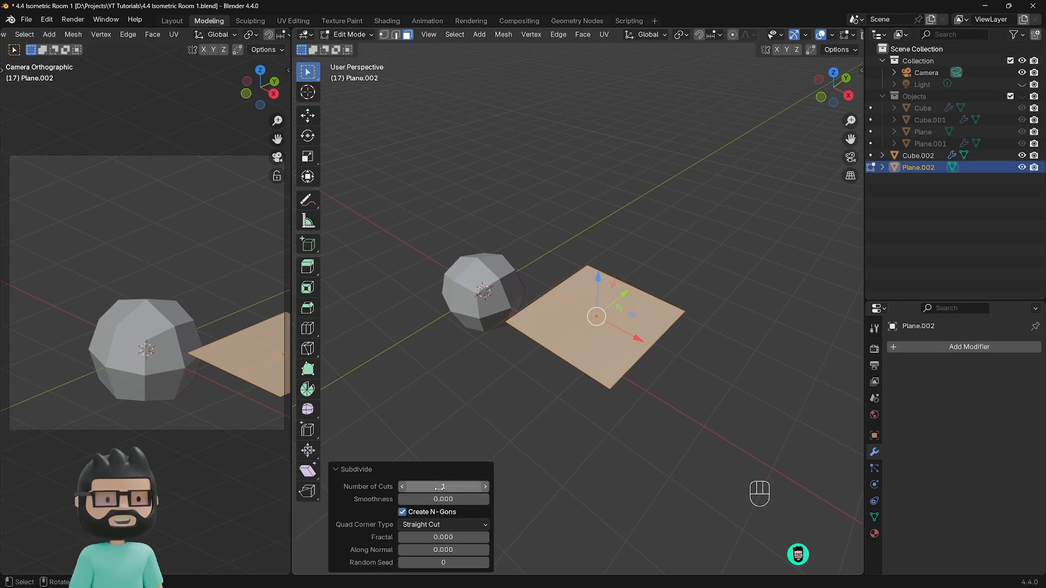
left_click(349, 469)
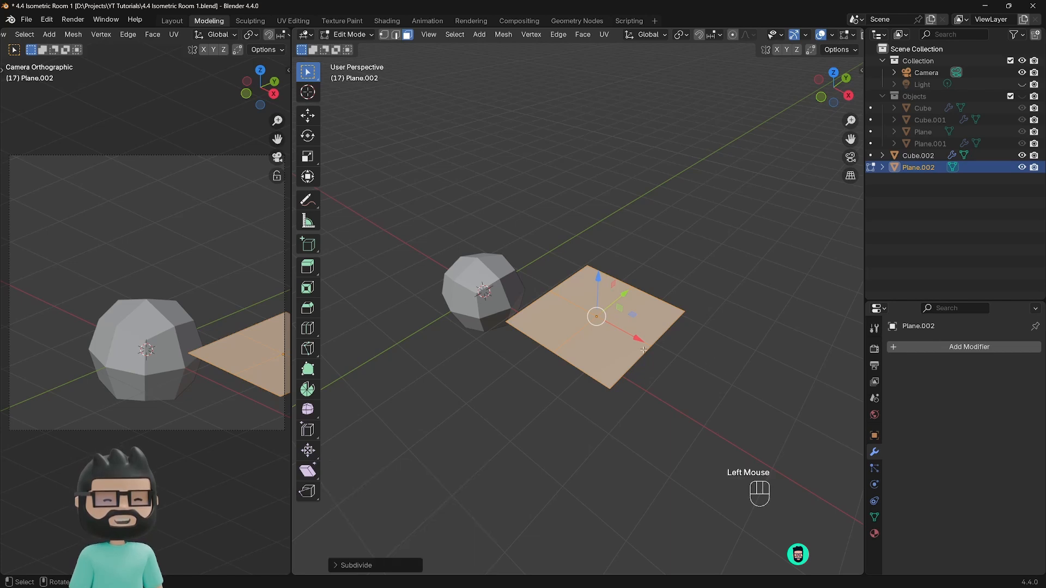
Step: Examine the subdivided plane by selecting each of its four faces in turn
scroll(599, 338, "up", 2)
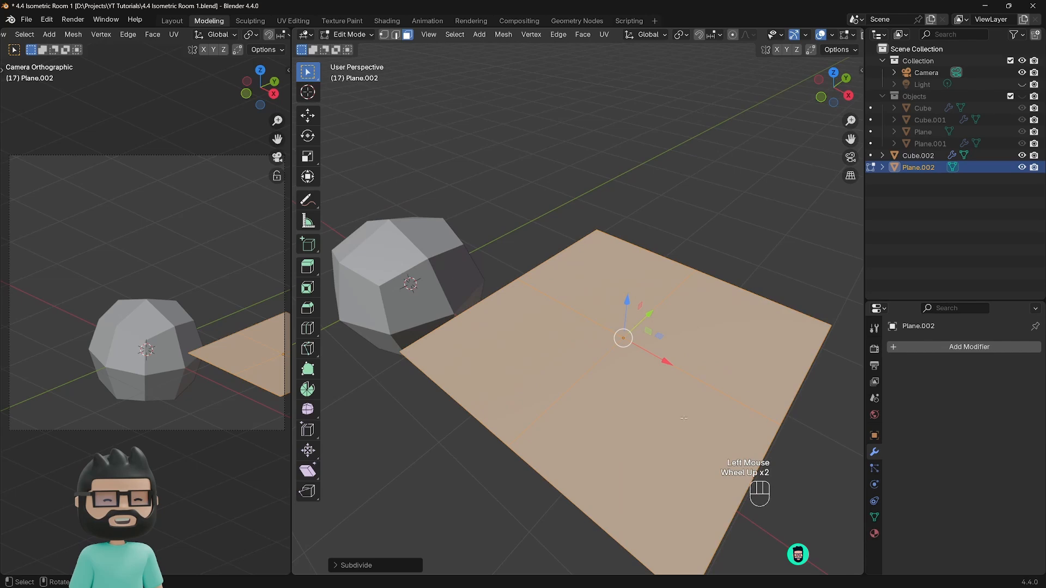
left_click(688, 364)
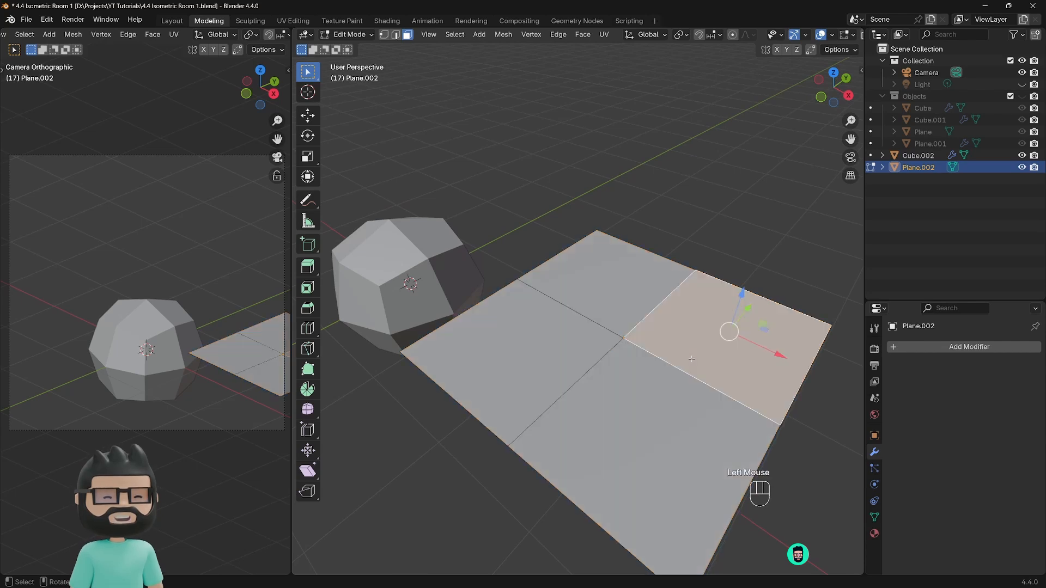
left_click(613, 306)
left_click(573, 345)
left_click(642, 436)
left_click(725, 343)
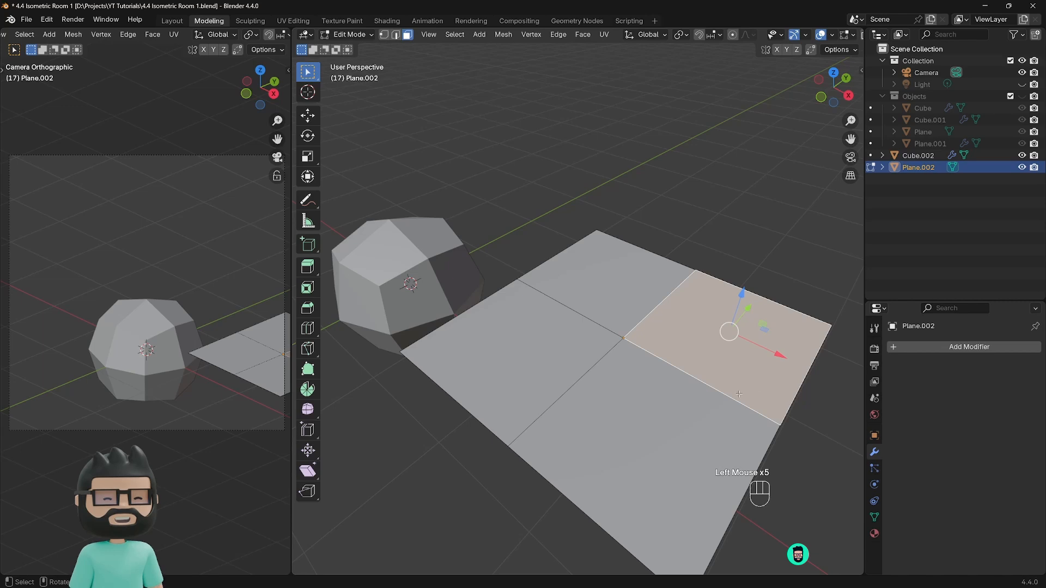
left_click(643, 393)
left_click(665, 336)
left_click(614, 294)
left_click(573, 345)
left_click(643, 414)
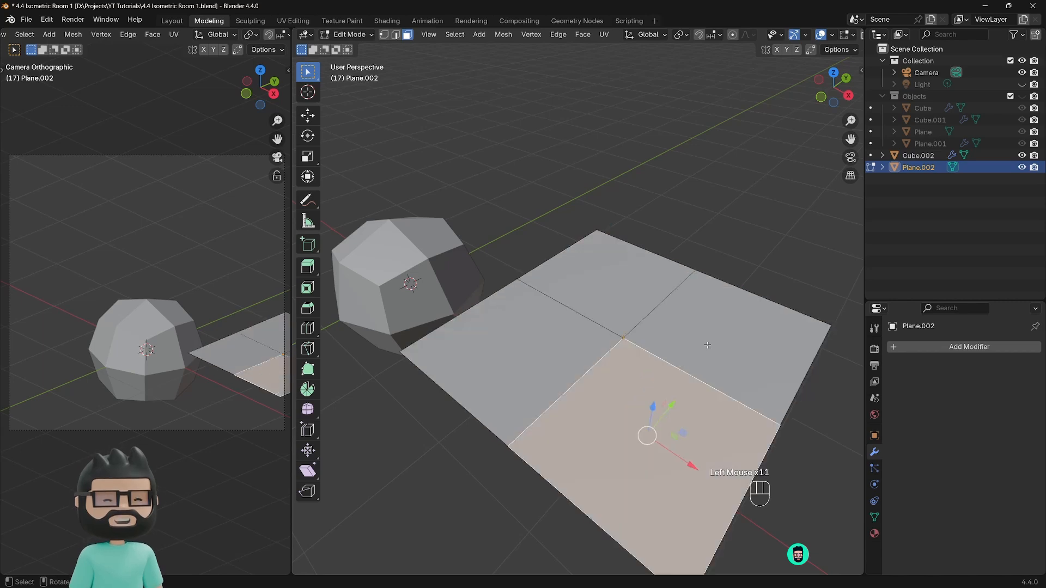
left_click(708, 348)
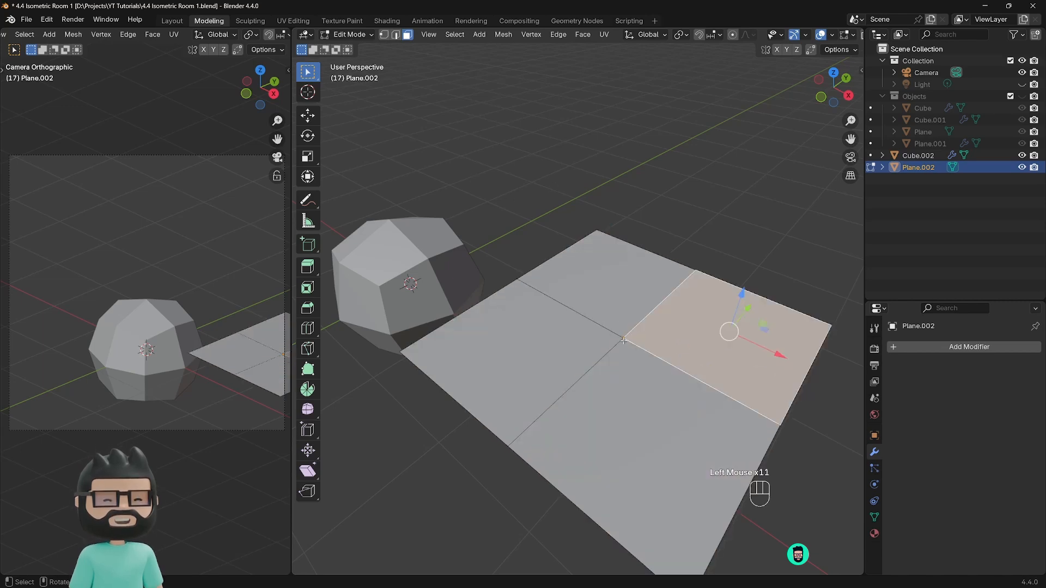
Step: Switch to vertex selection and select the plane's central vertex
left_click(384, 34)
left_click(623, 337)
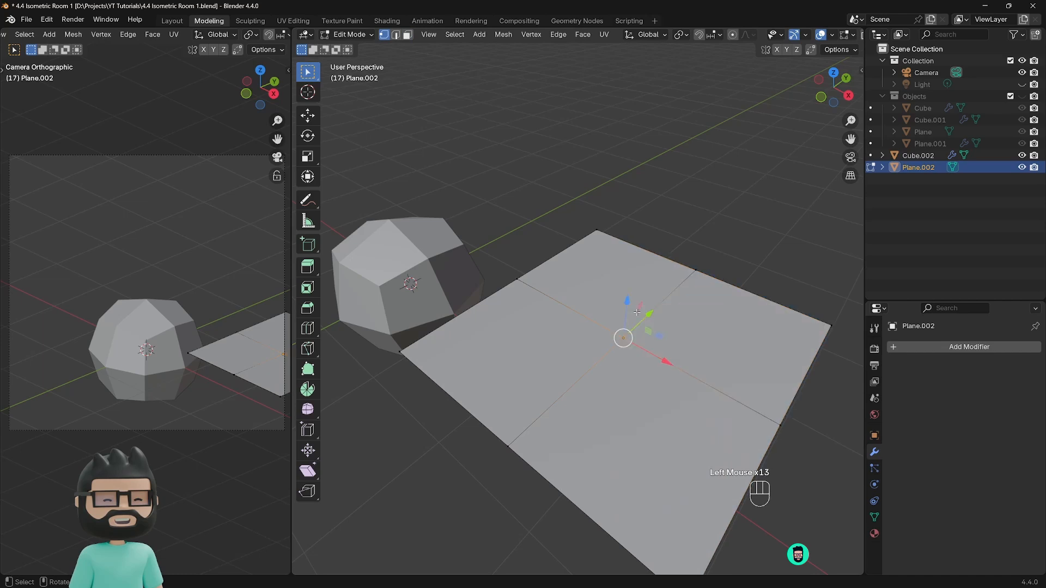
Step: Raise the plane's central vertex along Z to form a shallow peak, and return to Object Mode
left_click_drag(630, 307, 621, 261)
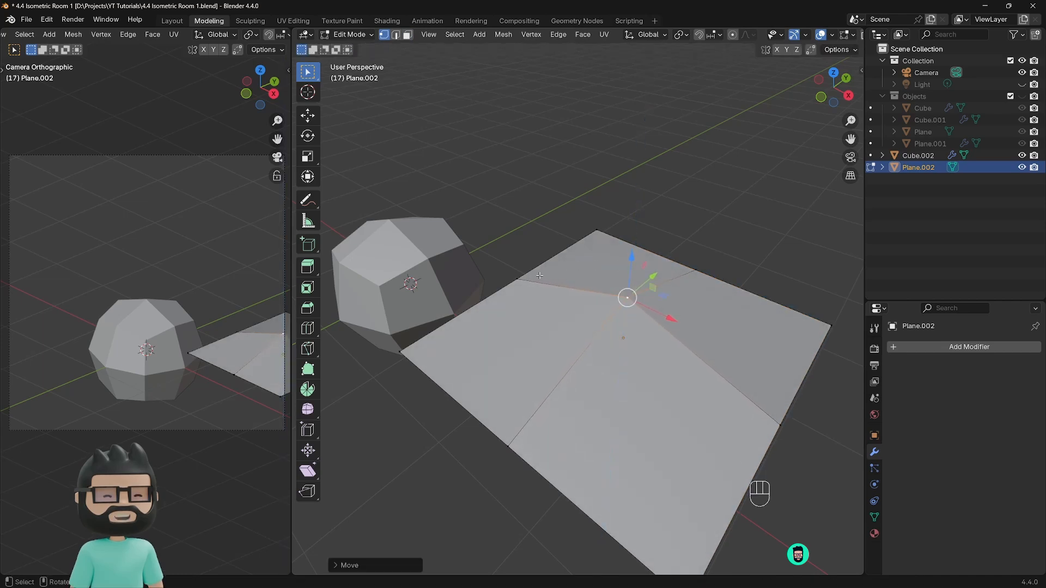
scroll(545, 275, "down", 3)
middle_click_drag(540, 277, 606, 309)
key("Tab")
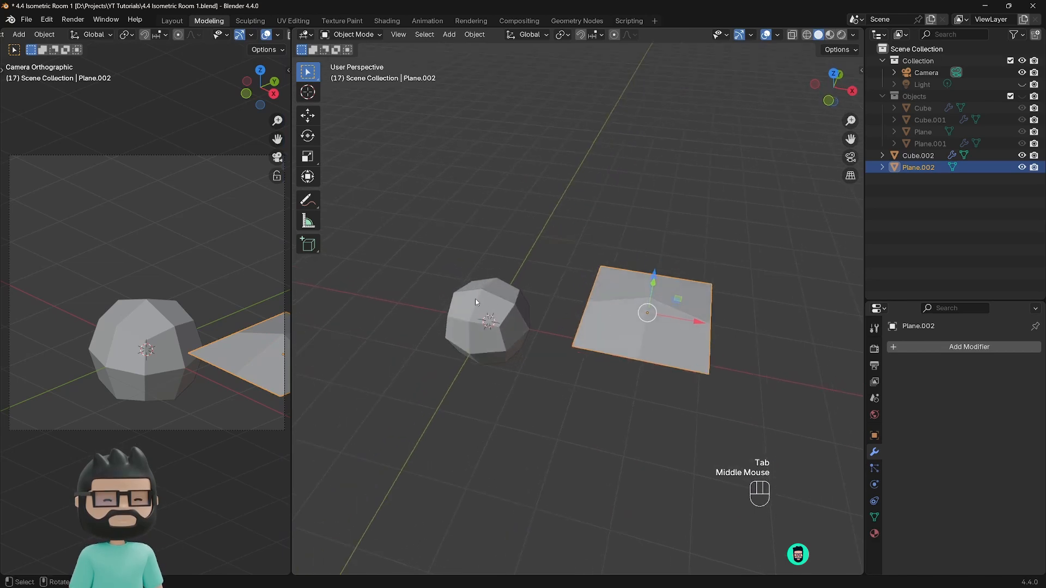
middle_click_drag(642, 320, 648, 275)
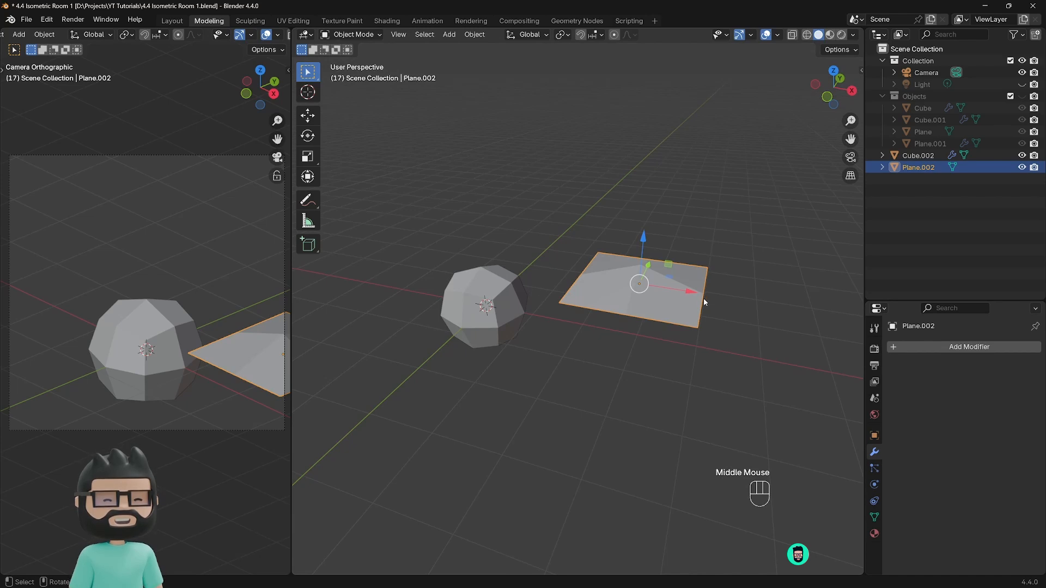
key("Tab")
key("Tab")
Step: Select the rounded cube, enter Edit Mode, and show it in the front orthographic view
left_click(482, 305)
key("Tab")
middle_click_drag(483, 305, 495, 217)
key("KP_1")
scroll(518, 261, "up", 2)
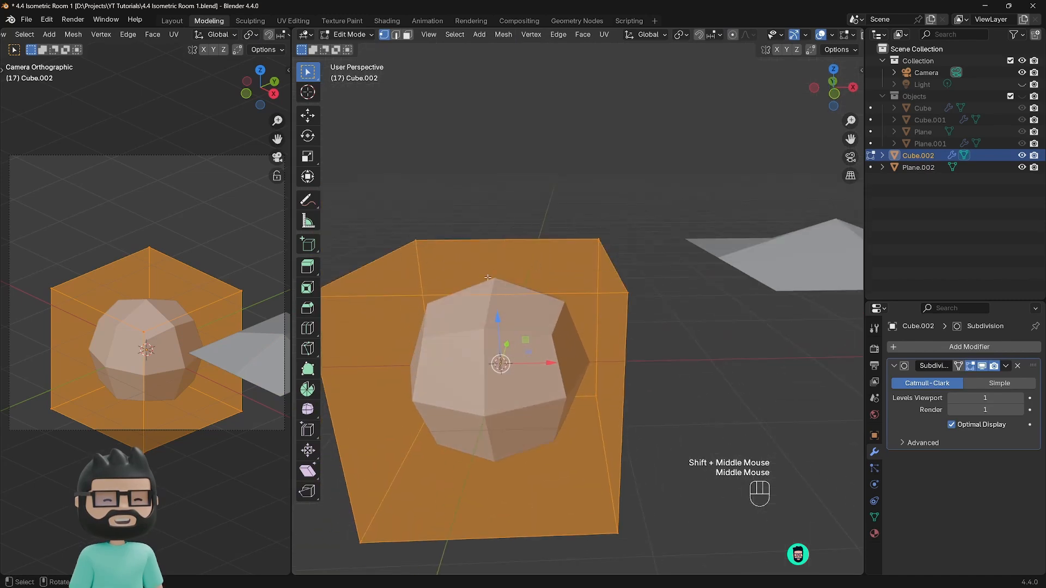
key("KP_1")
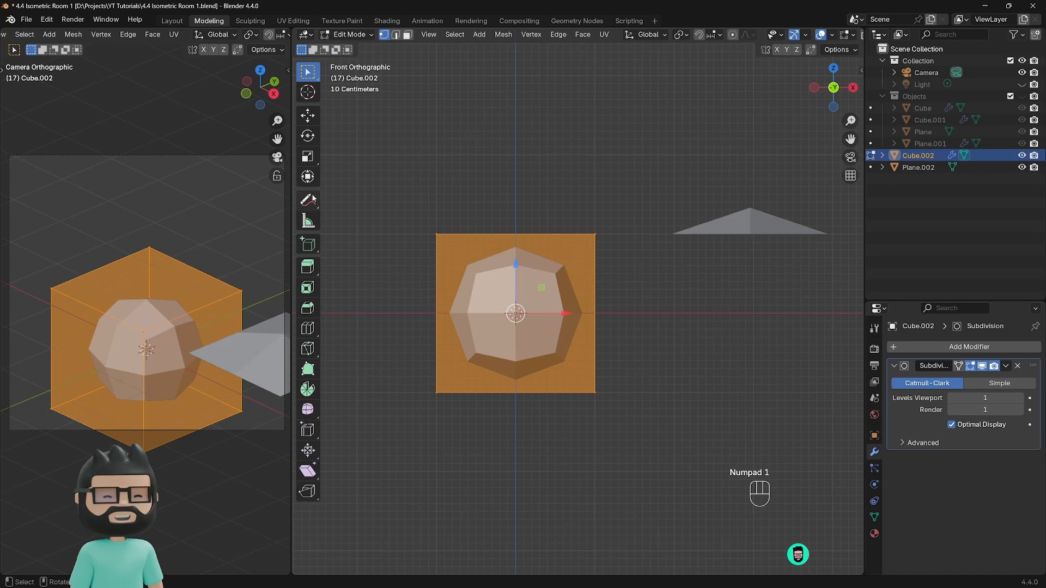
Step: With the Annotate tool, trace the cube's upper-right corner, its subdivided slope inside, and arrows pointing inward from the corner
left_click_drag(307, 201, 338, 202)
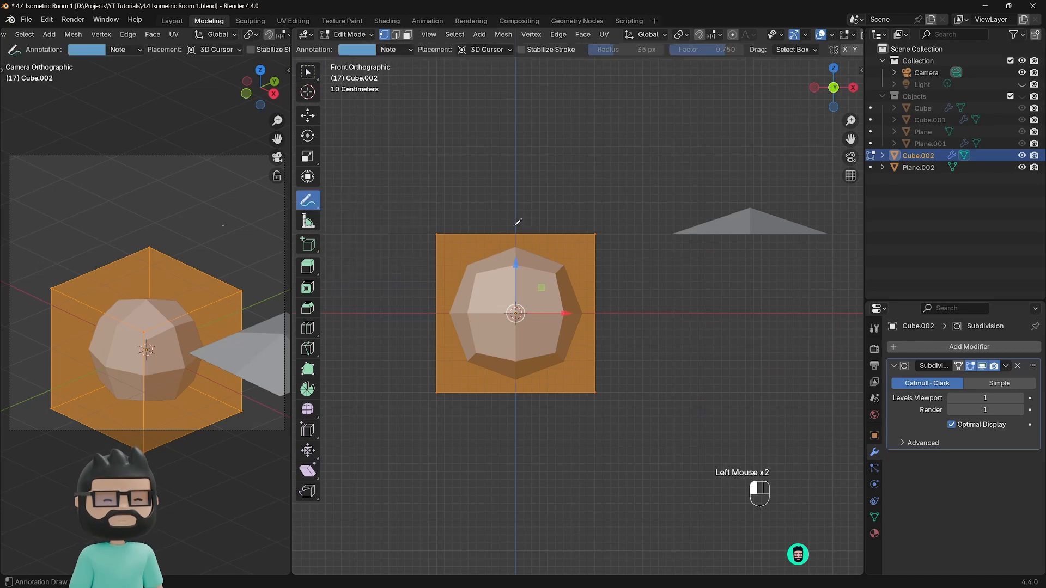
mouse_move(515, 226)
left_mouse_down()
mouse_move(597, 223)
mouse_move(598, 306)
left_mouse_up()
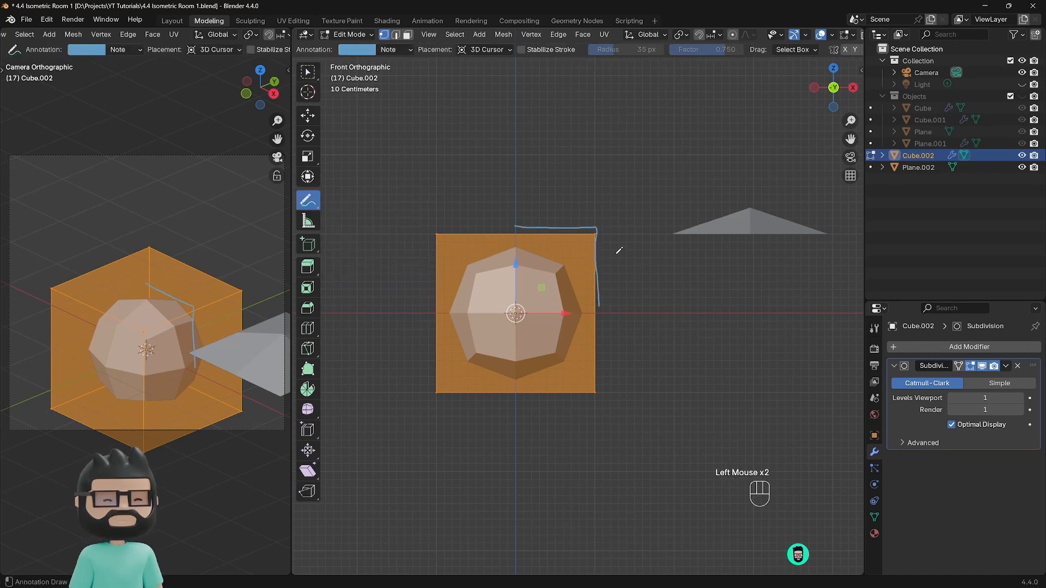
left_click_drag(518, 229, 533, 235)
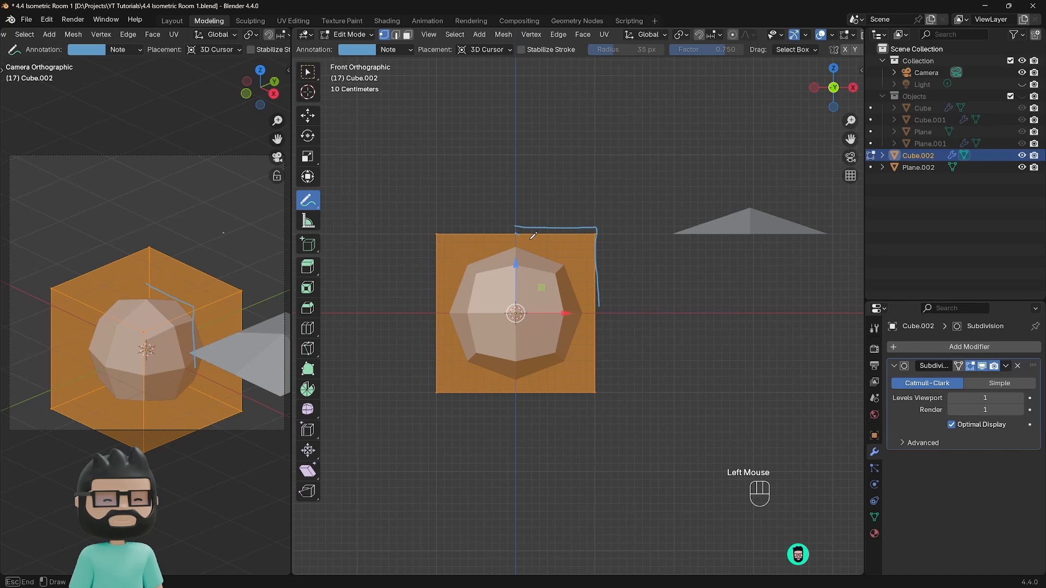
left_click(572, 254)
left_click_drag(589, 294, 592, 309)
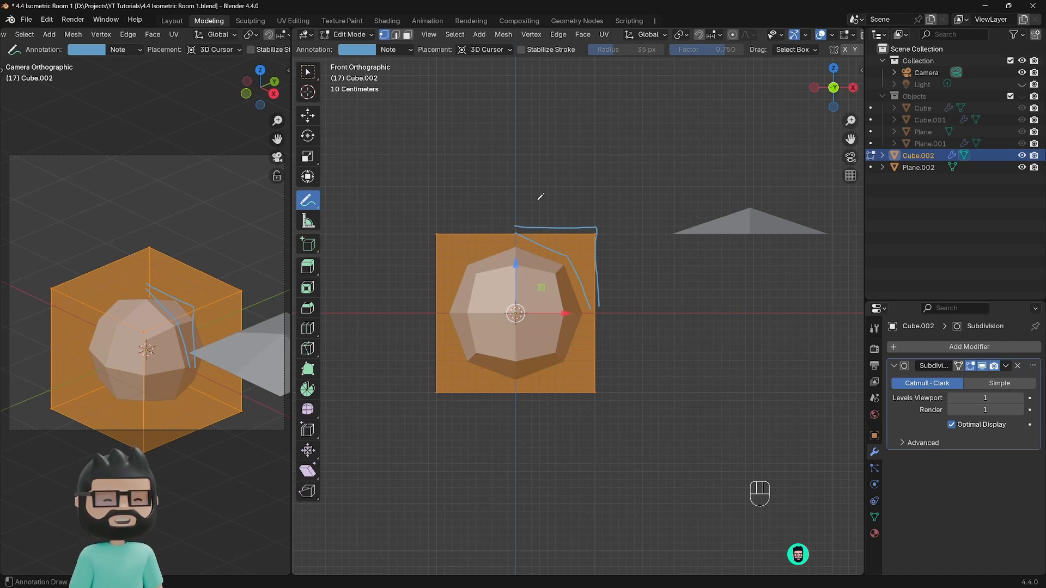
mouse_move(519, 218)
left_mouse_down()
mouse_move(594, 217)
mouse_move(570, 254)
mouse_move(553, 245)
mouse_move(599, 276)
left_mouse_up()
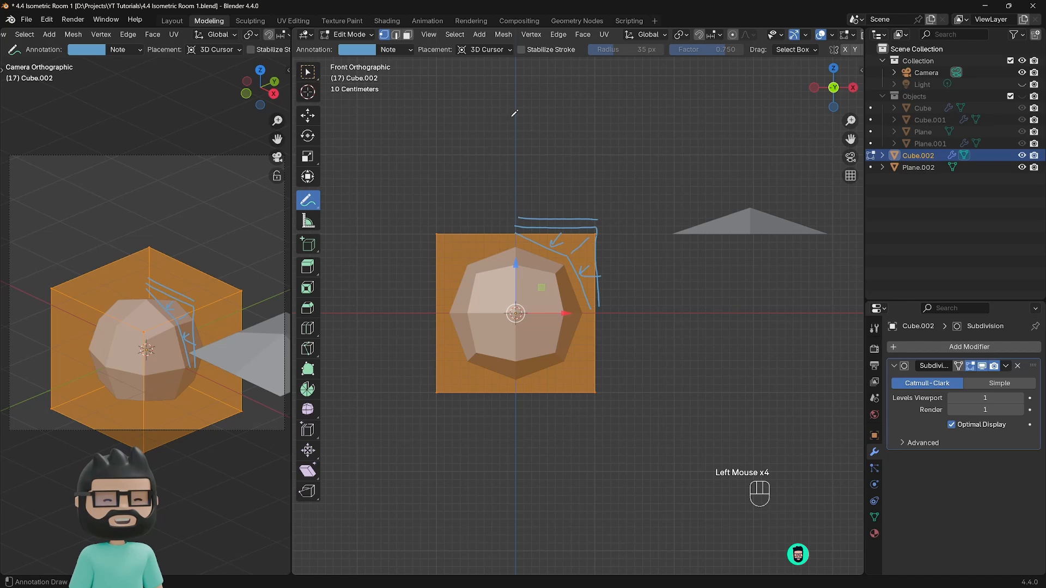
Step: Sketch a corner profile above the cube with progressively rounder curves while raising its viewport subdivision levels to 2, 3 and 4
mouse_move(507, 112)
left_mouse_down()
mouse_move(601, 111)
mouse_move(602, 179)
left_mouse_up()
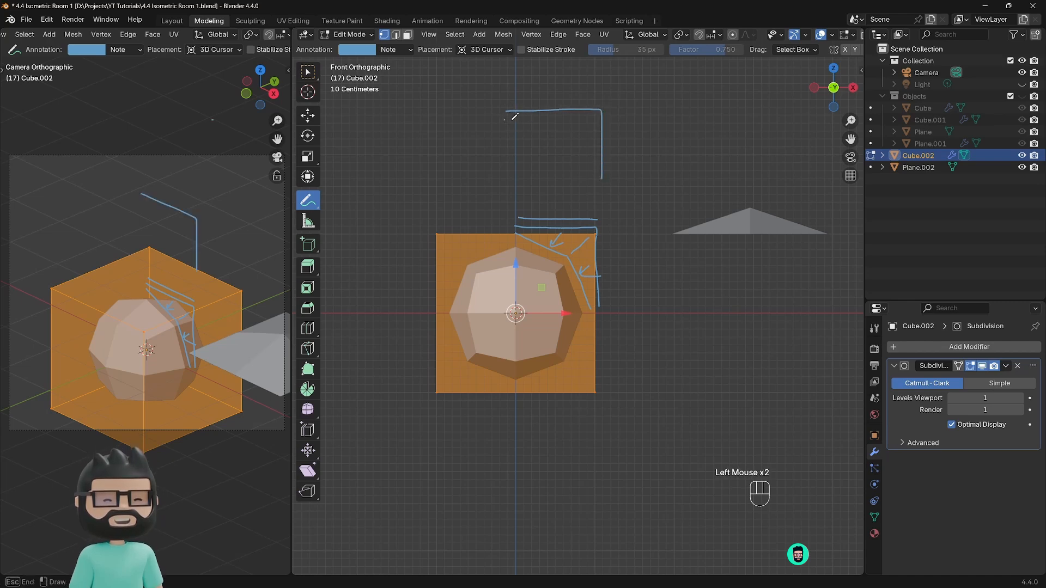
left_click_drag(506, 119, 595, 181)
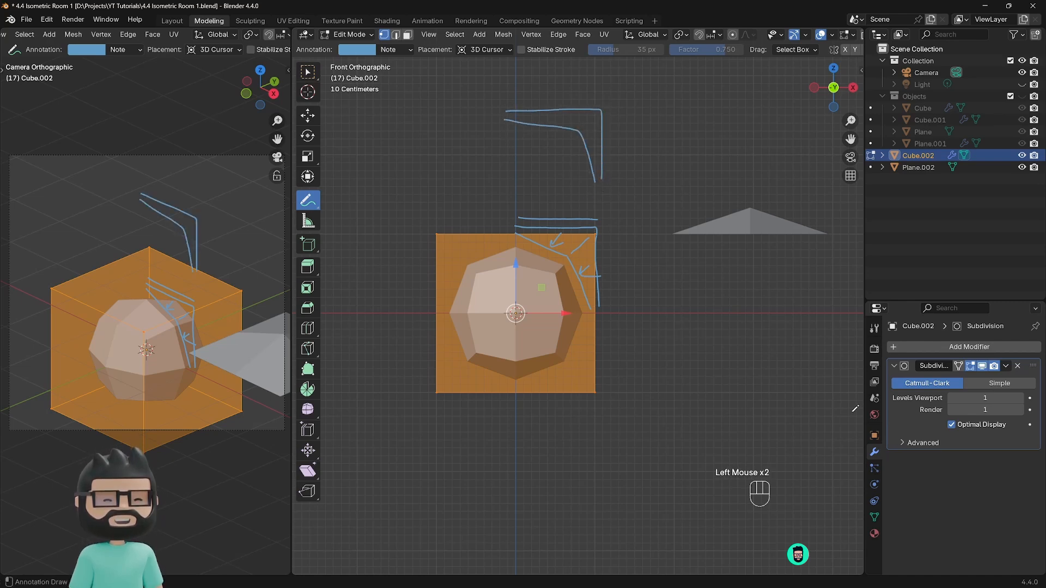
left_click(1019, 398)
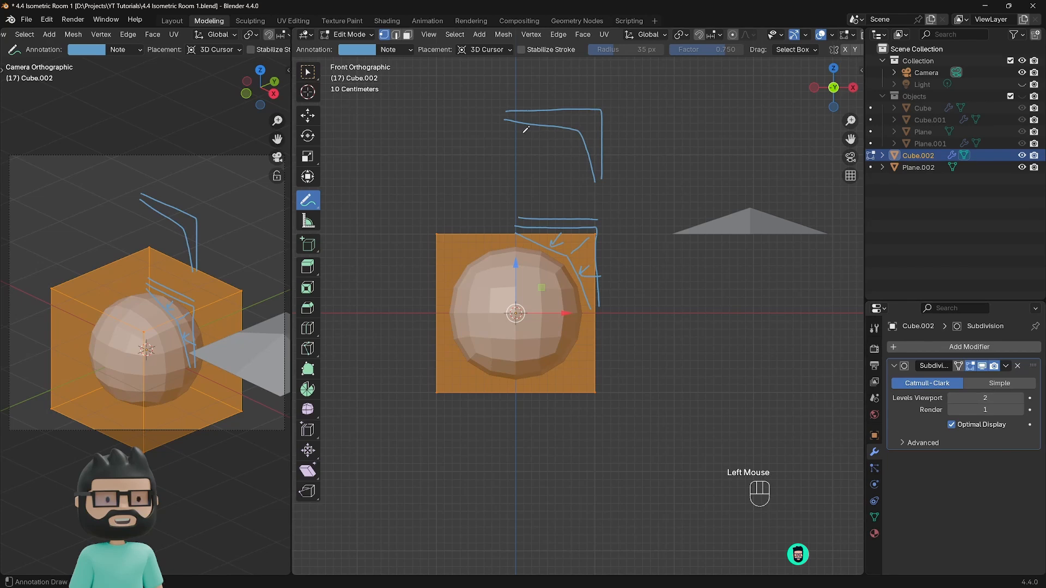
mouse_move(525, 129)
left_mouse_down()
mouse_move(513, 125)
mouse_move(559, 148)
mouse_move(569, 190)
left_mouse_up()
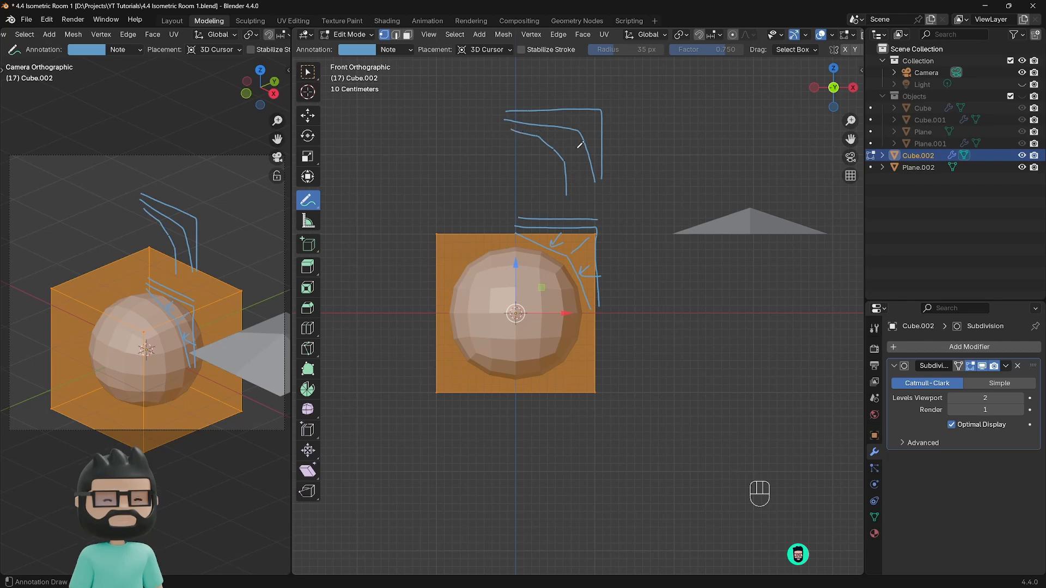
left_click(1019, 398)
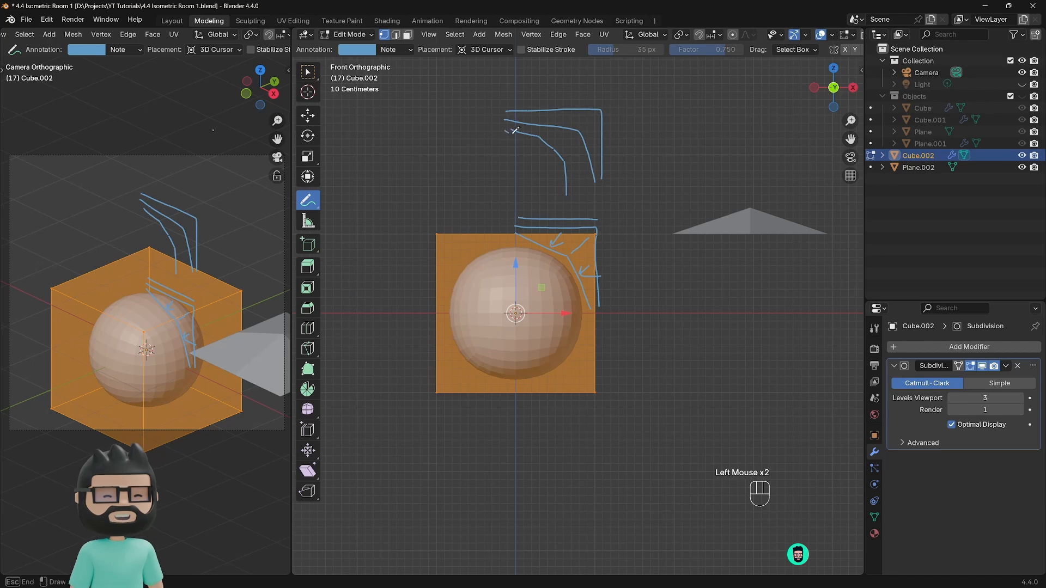
left_click_drag(507, 129, 553, 206)
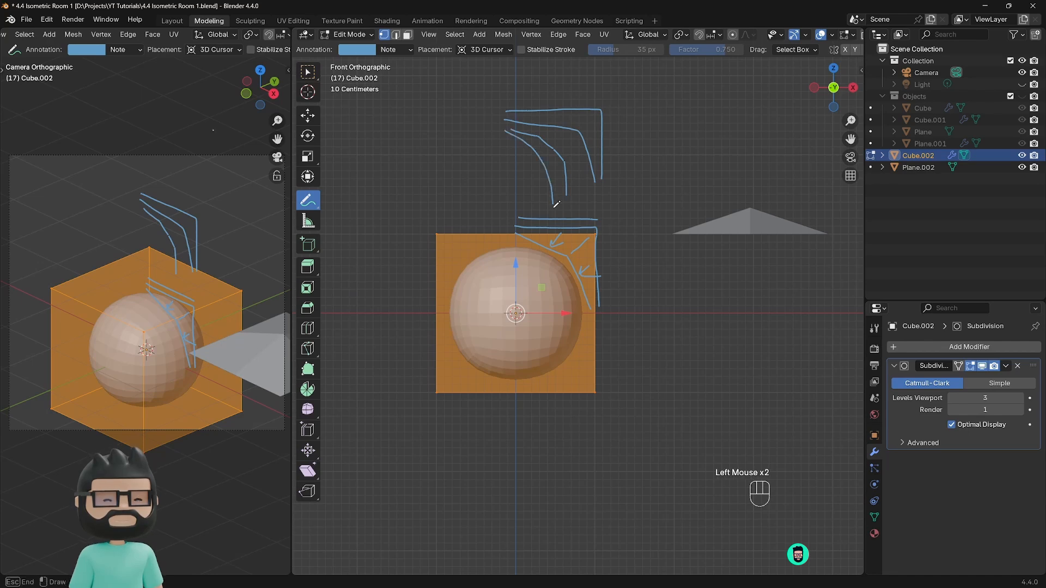
left_click(1019, 398)
left_click_drag(497, 138, 552, 213)
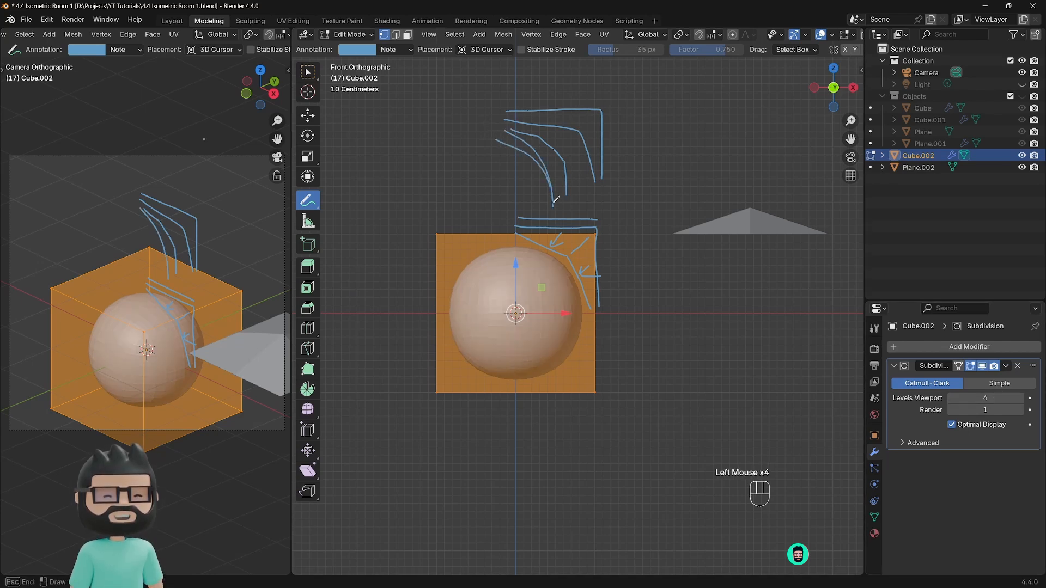
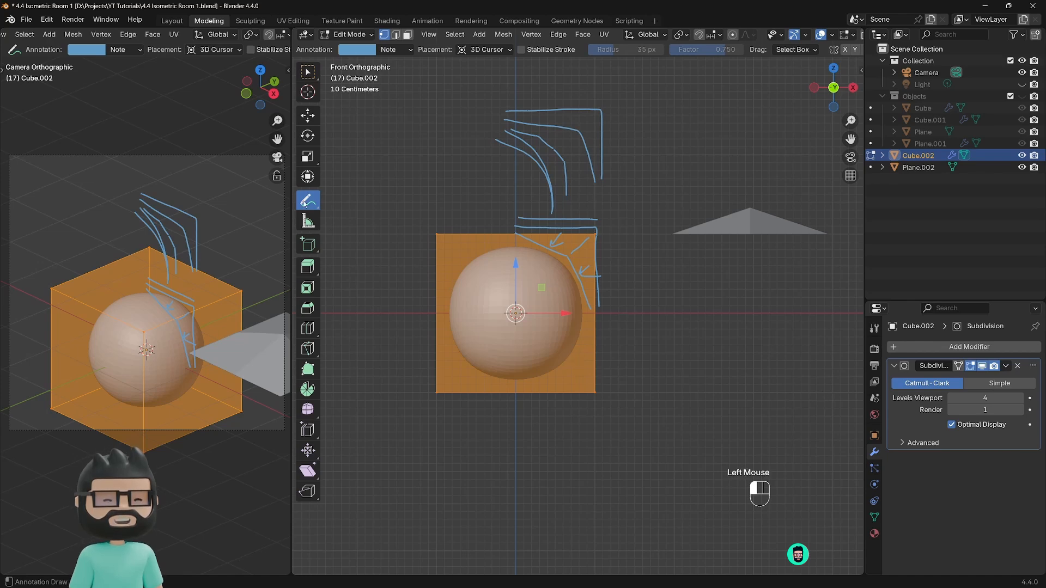
Step: Erase all annotation strokes above and around the cube with the annotation eraser
left_click_drag(307, 200, 380, 280)
mouse_move(595, 105)
left_mouse_down()
mouse_move(610, 118)
mouse_move(487, 114)
left_mouse_up()
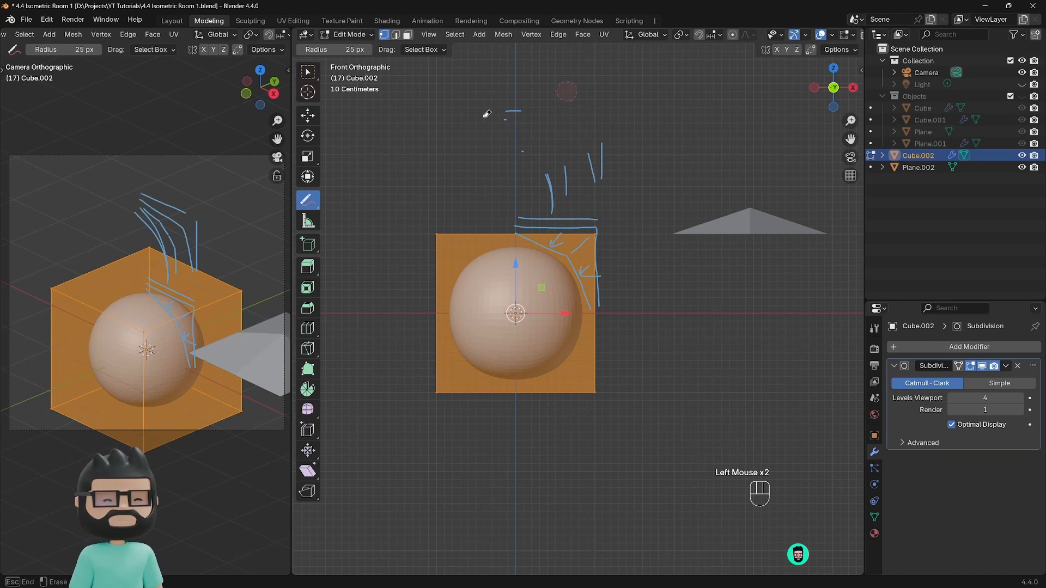
left_click_drag(573, 188, 583, 163)
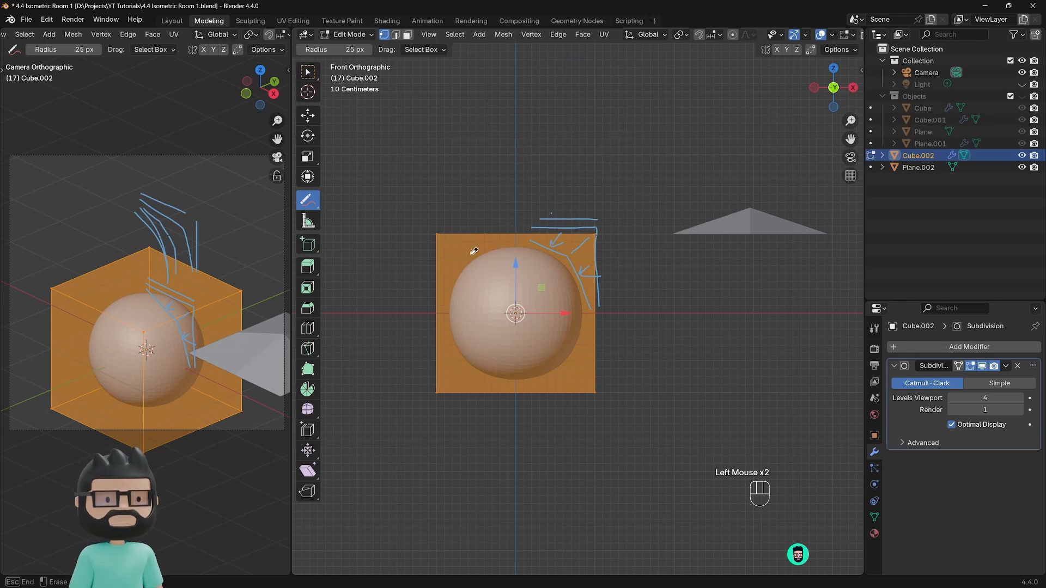
left_click_drag(474, 251, 560, 227)
right_click(557, 230)
left_click_drag(661, 234, 553, 247)
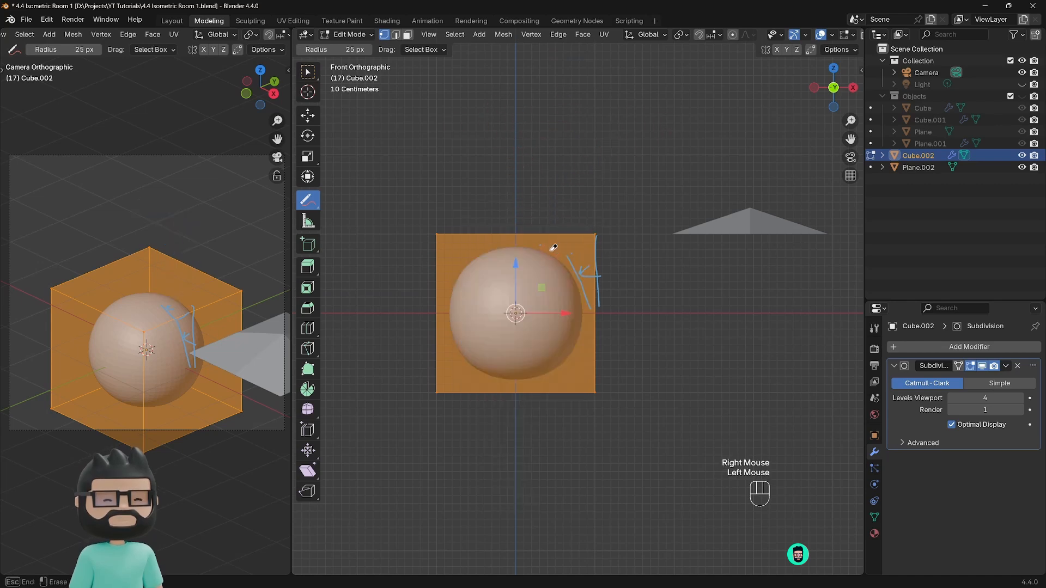
right_click_drag(597, 317, 665, 325)
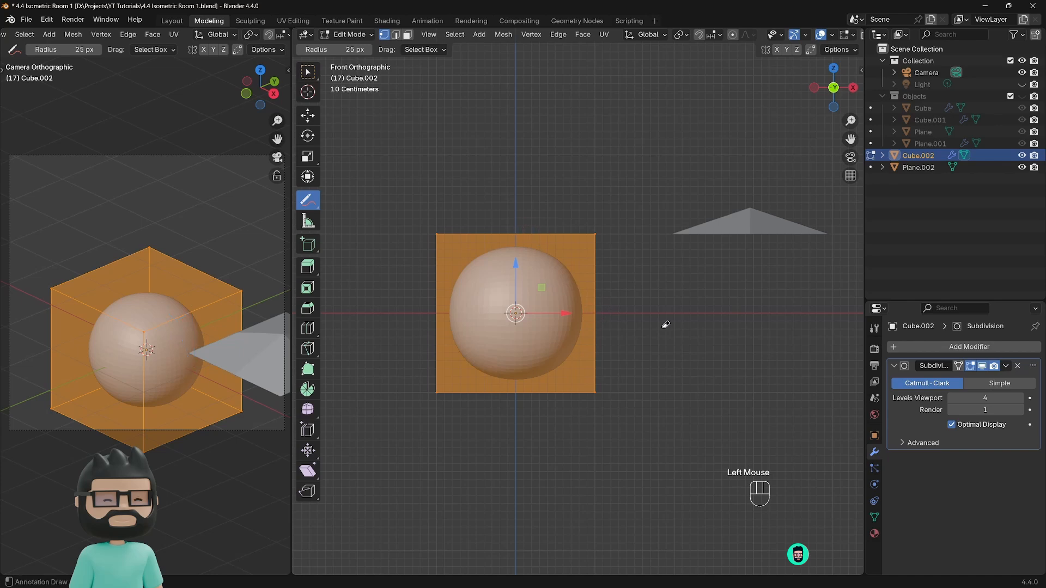
Step: Set the cube's viewport subdivision level to 1
left_click(952, 399)
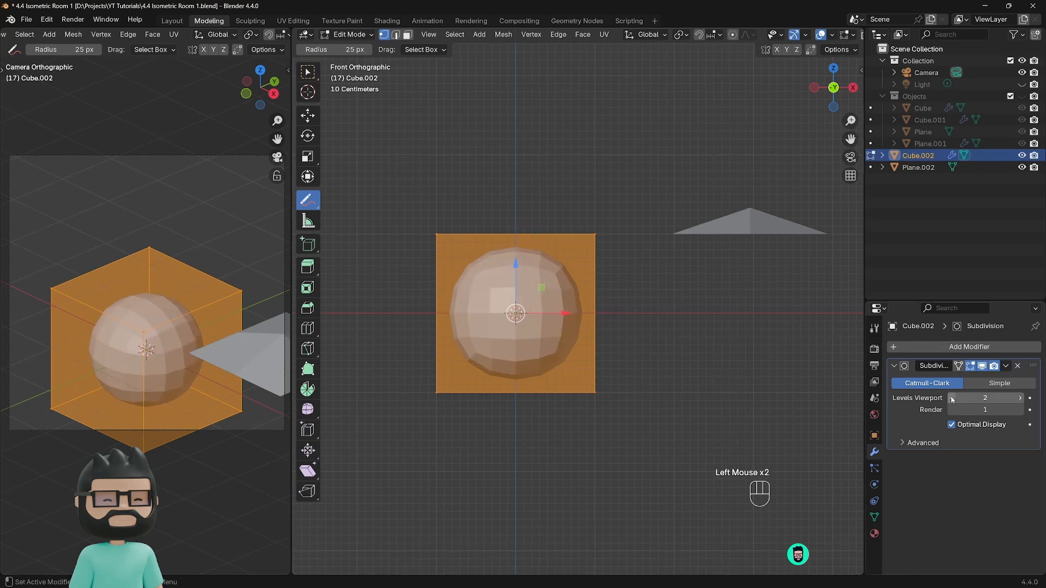
left_click(953, 399)
middle_click_drag(677, 303, 645, 330)
scroll(644, 330, "down", 2)
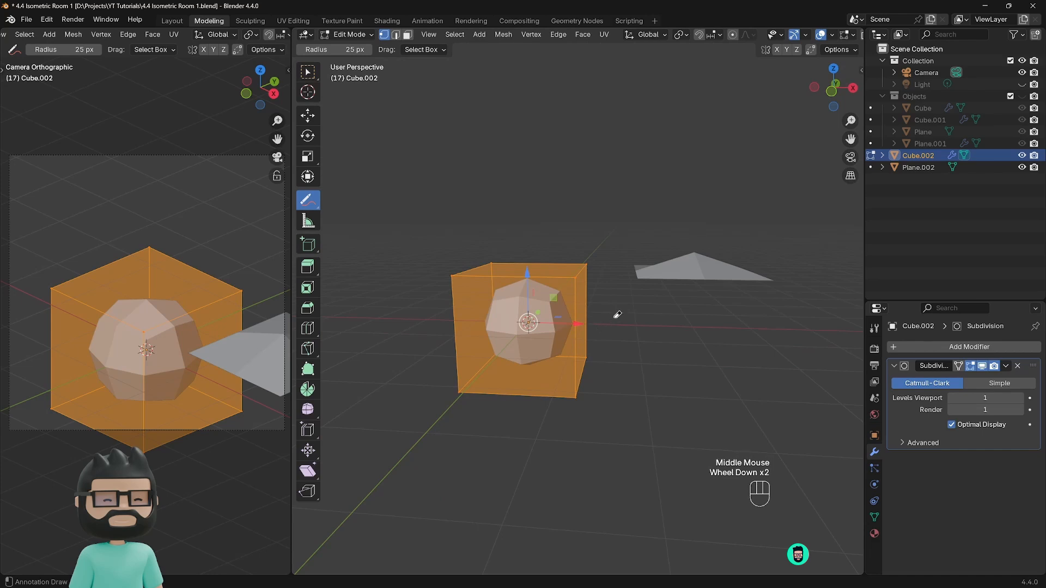
Step: Set both the viewport and render subdivision levels of the cube to 2
left_click(1018, 398)
left_click(1019, 409)
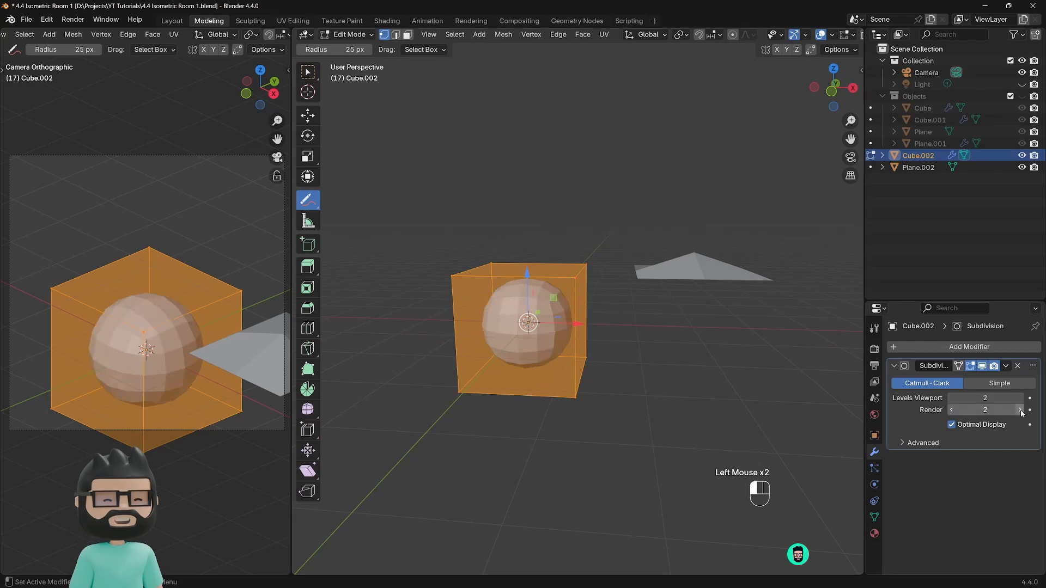
middle_click_drag(556, 310, 550, 303)
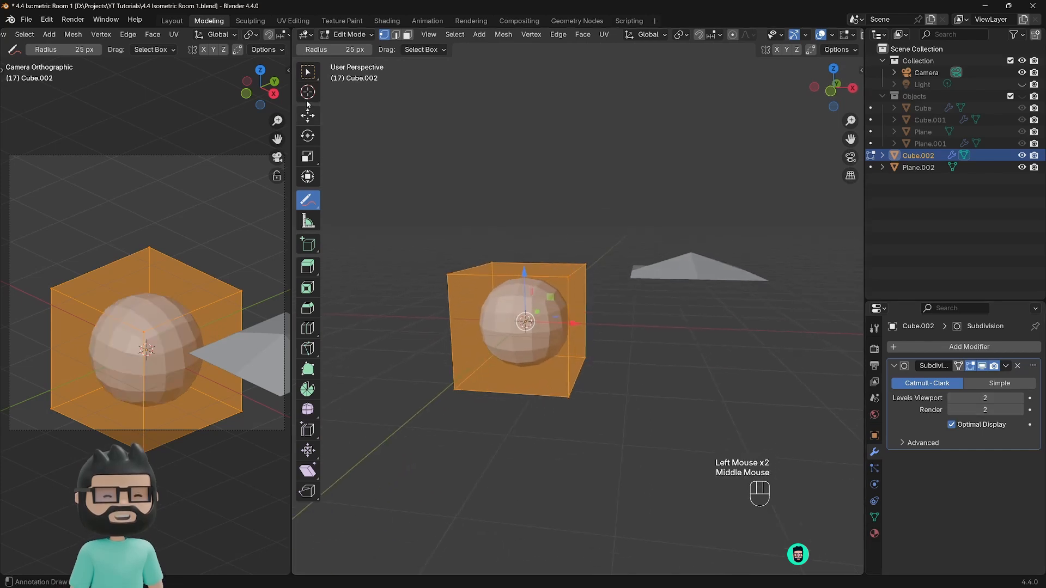
Step: Switch to the Select Box tool and return the cube to Object Mode
left_click(308, 73)
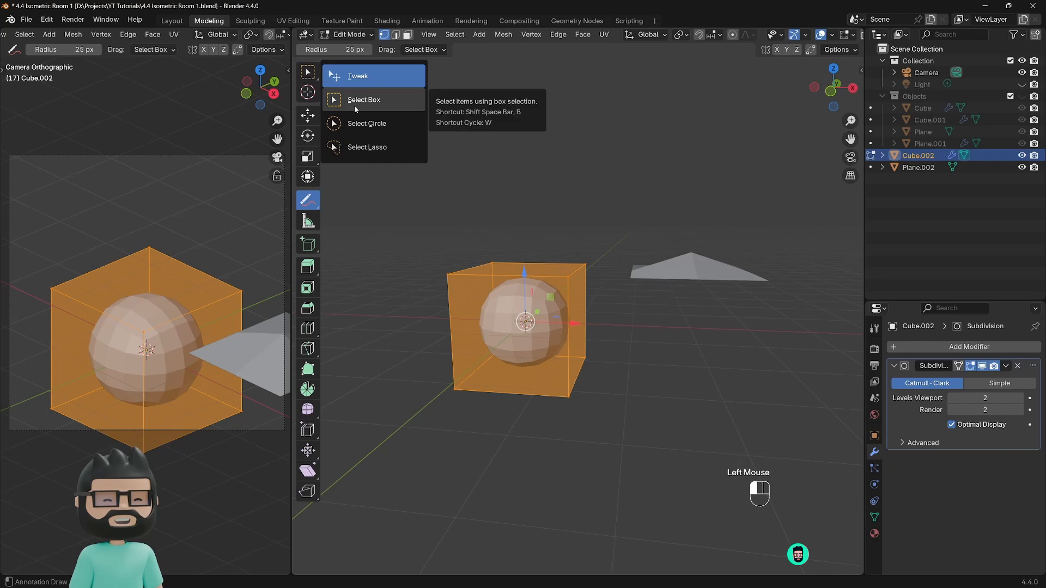
left_click(354, 106)
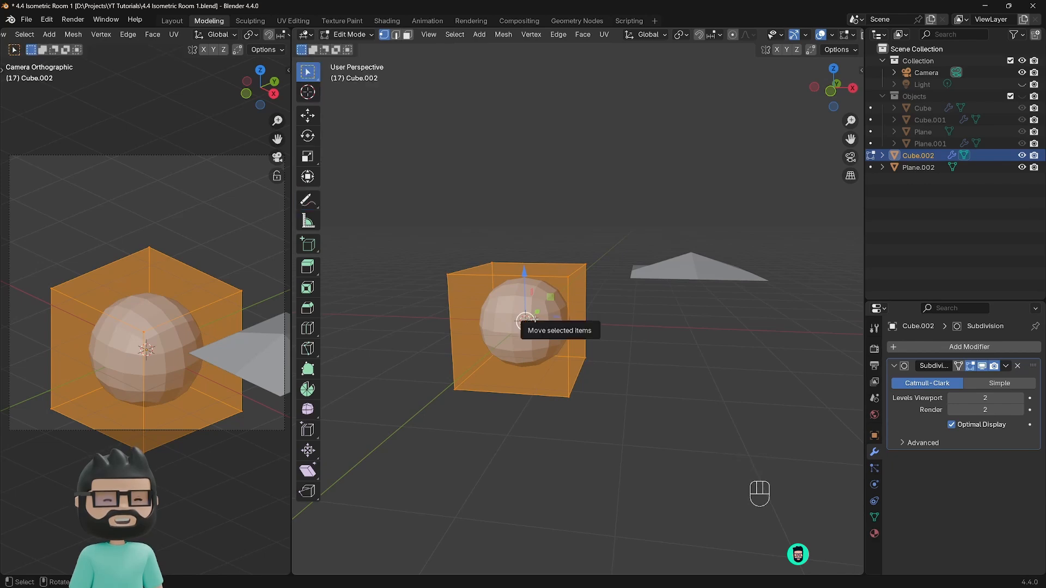
key("Tab")
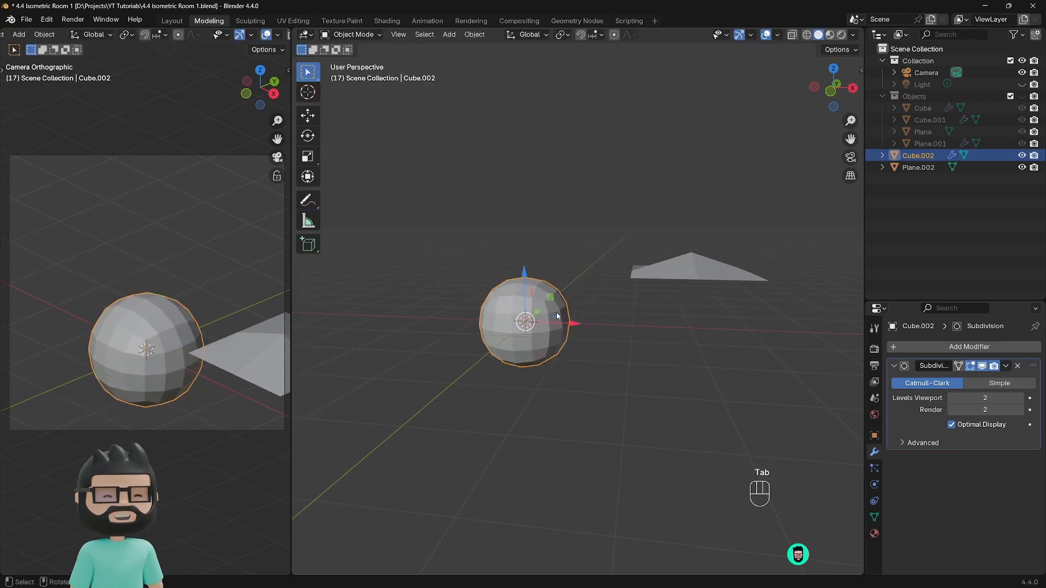
Step: Apply Shade Smooth to the subdivided cube and inspect its outline
right_click(517, 294)
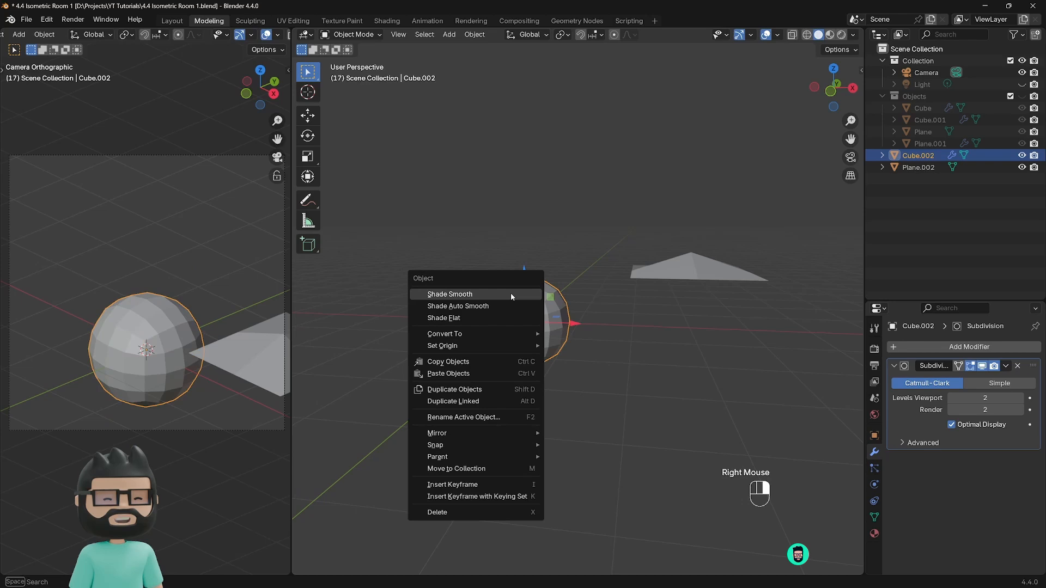
left_click(483, 294)
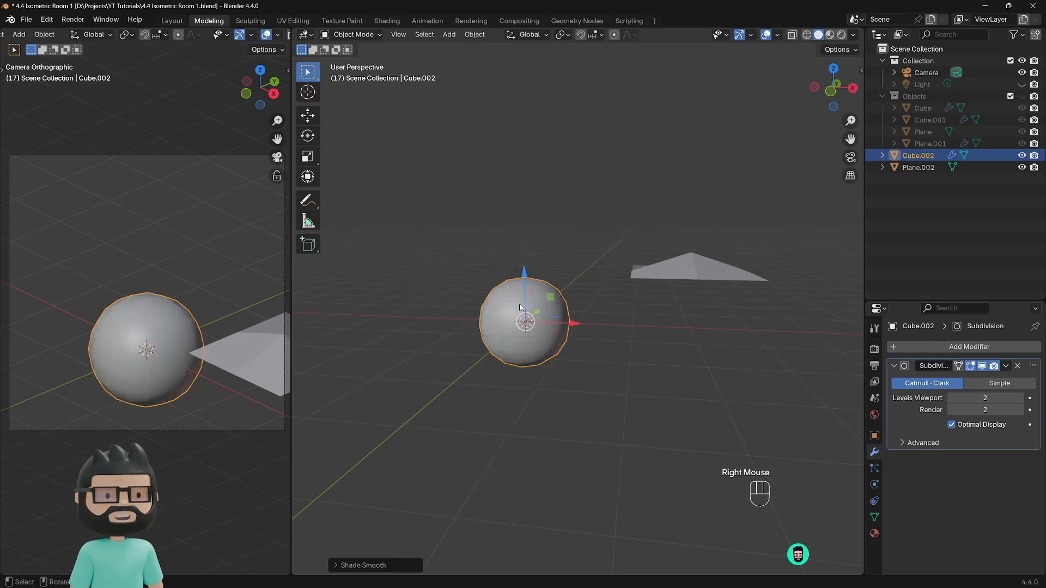
middle_click_drag(467, 299, 539, 329)
scroll(538, 326, "up", 2)
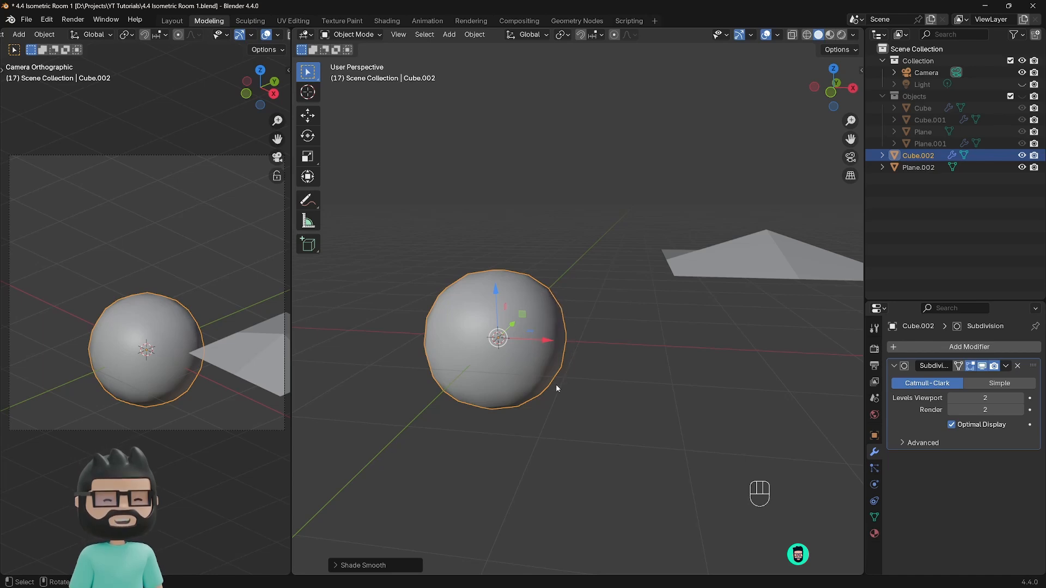
scroll(453, 374, "down", 1)
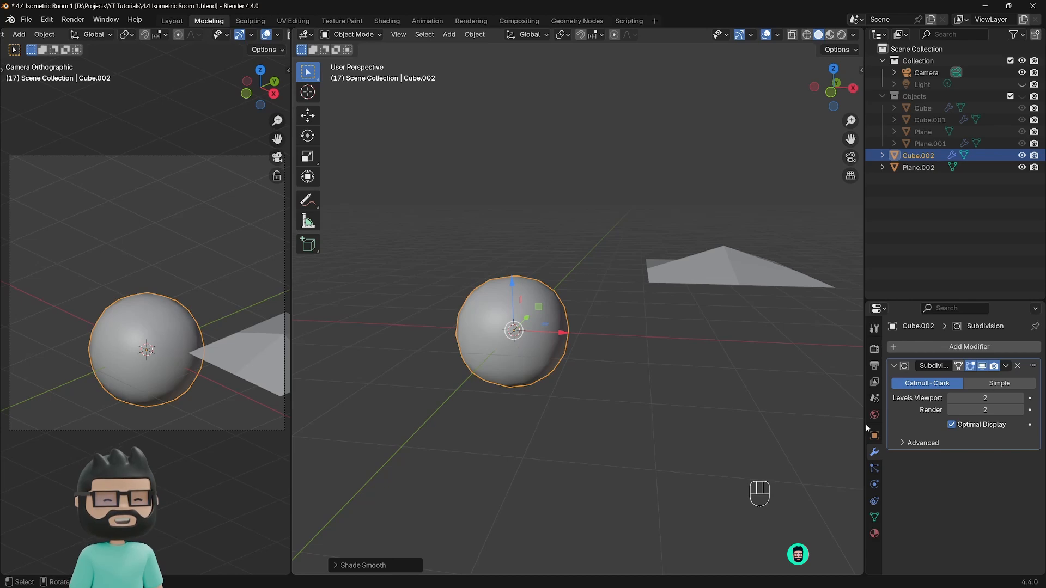
Step: Enter Edit Mode on the cube and set its viewport and render subdivision levels to 1
key("Tab")
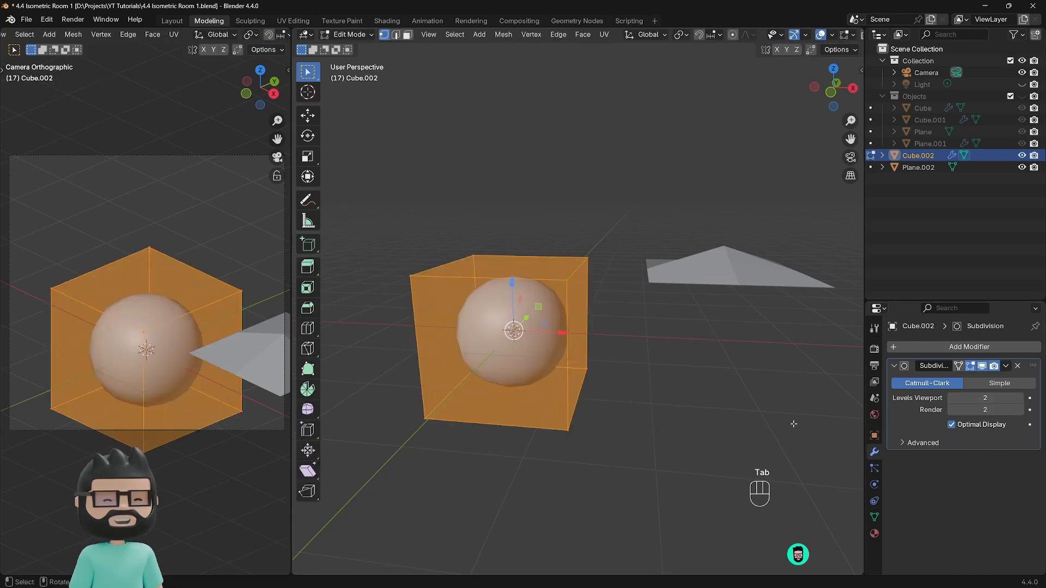
left_click(952, 398)
left_click(951, 410)
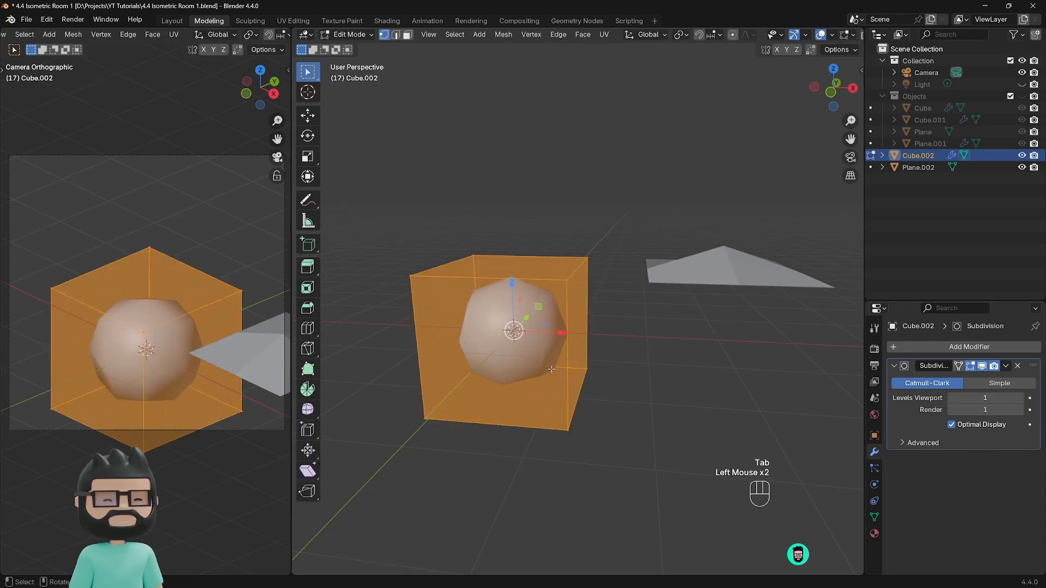
Step: Return the cube to Object Mode and apply its Subdivision modifier to the mesh
key("Tab")
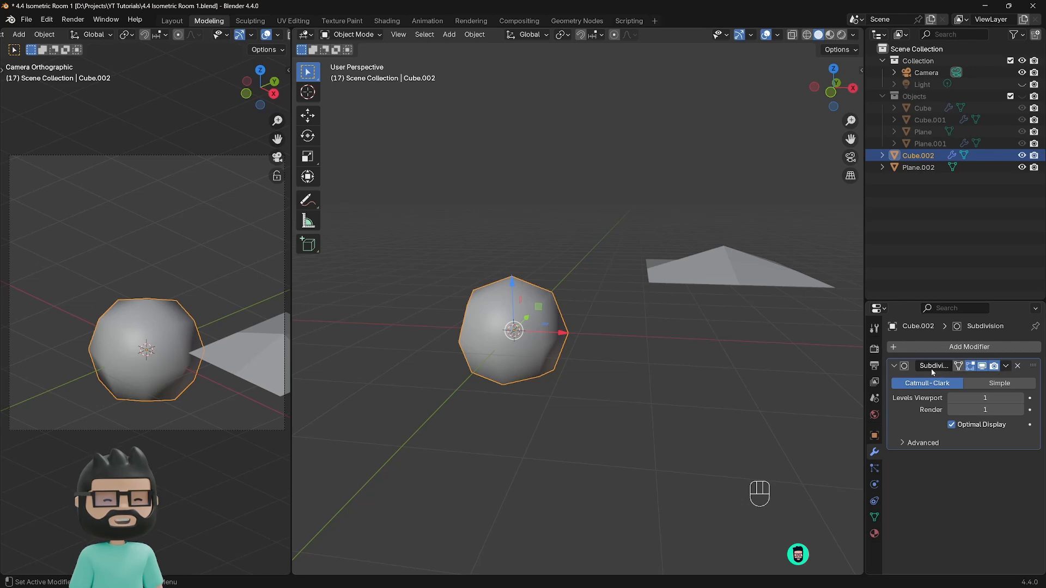
left_click(1006, 367)
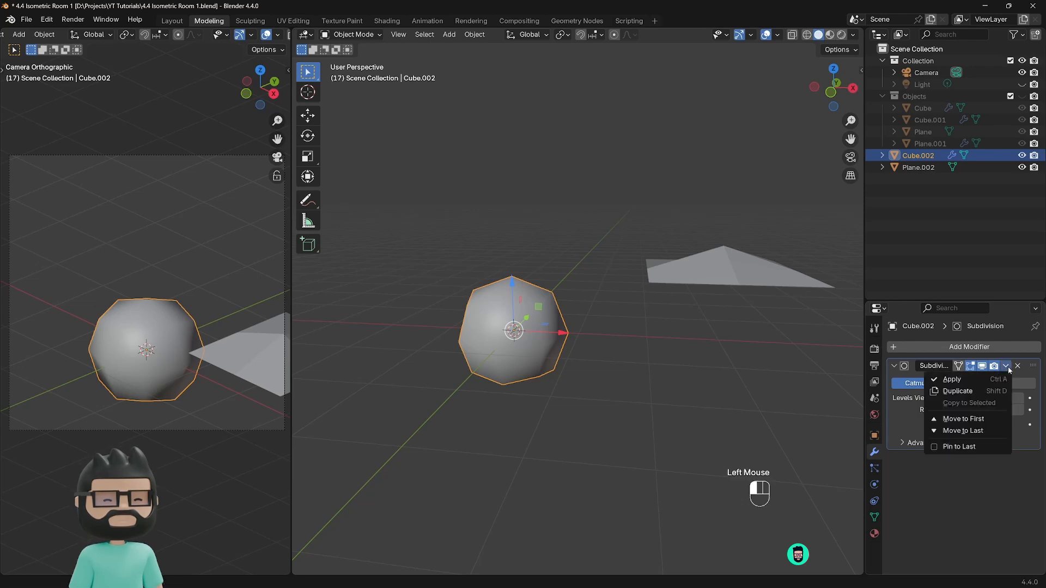
left_click(930, 378)
Step: Add another Subdivision Surface modifier to the cube, set its viewport levels to 2 and inspect the shape
left_click(908, 345)
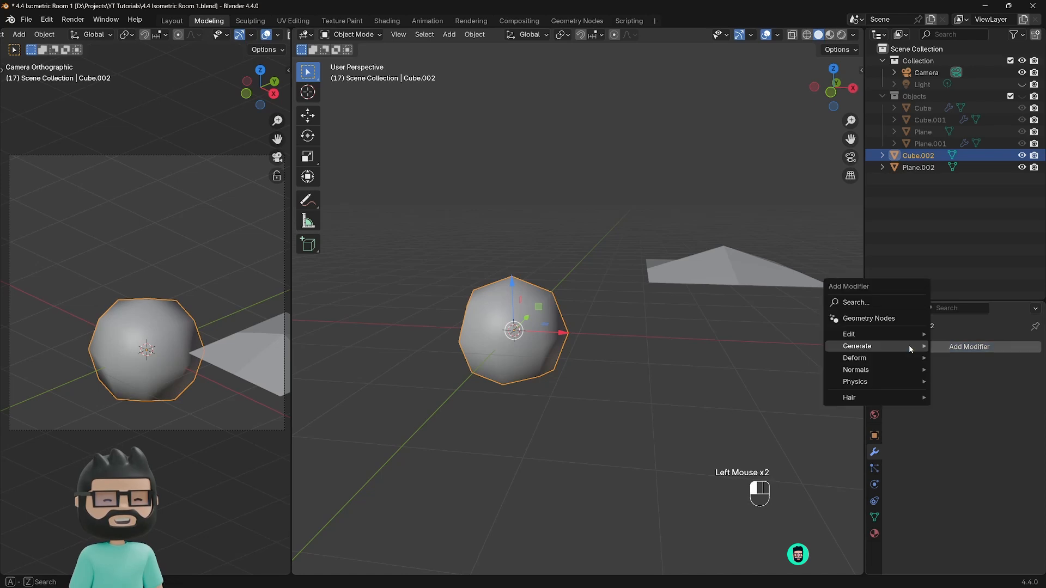
mouse_move(908, 345)
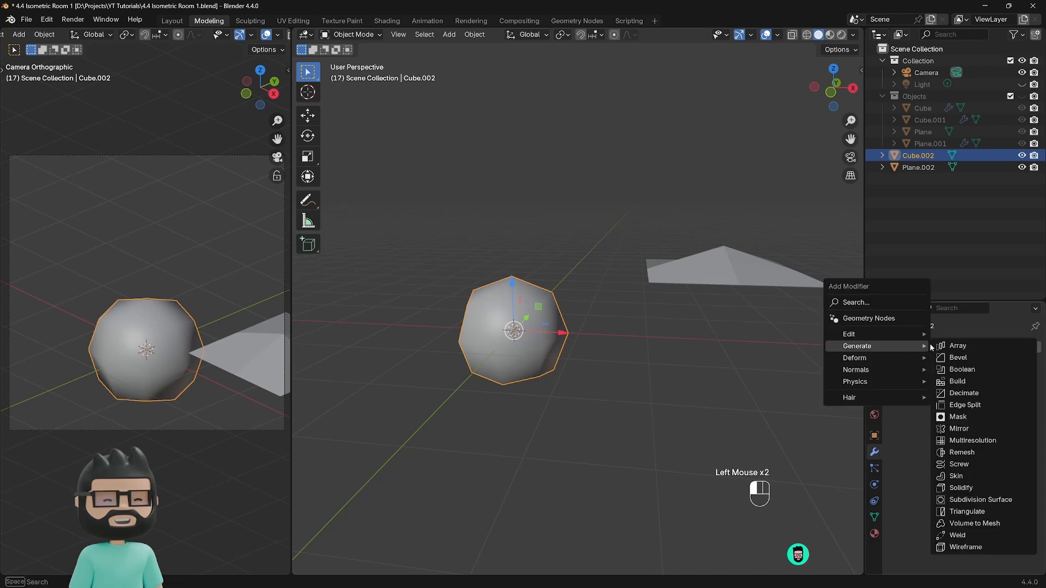
left_click(953, 498)
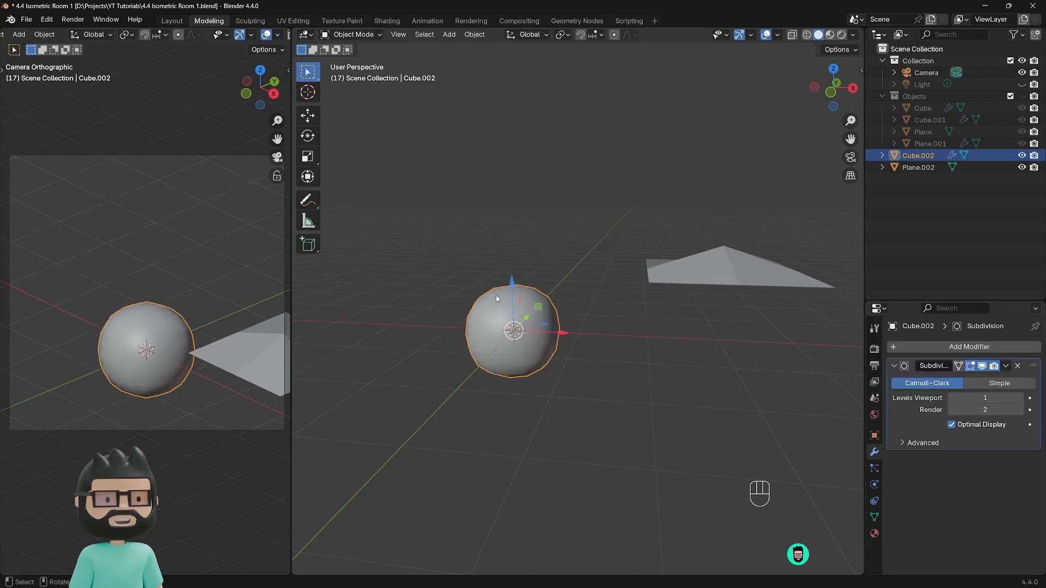
left_click(1020, 399)
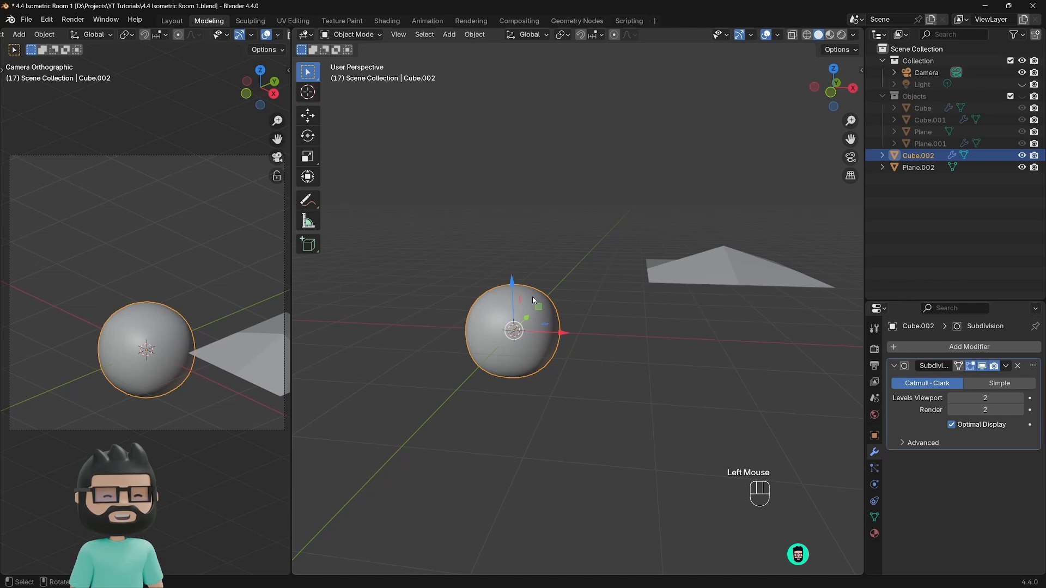
middle_click_drag(444, 296, 531, 310)
key("Tab")
key("Tab")
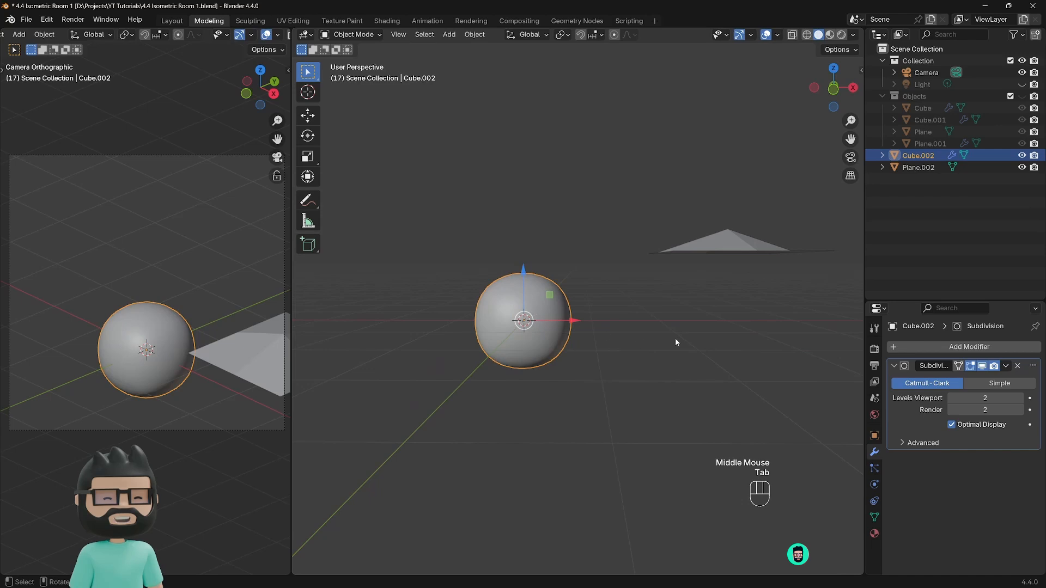
Step: Remove the cube's Subdivision modifier and examine its applied geometry in Edit Mode
left_click(1017, 366)
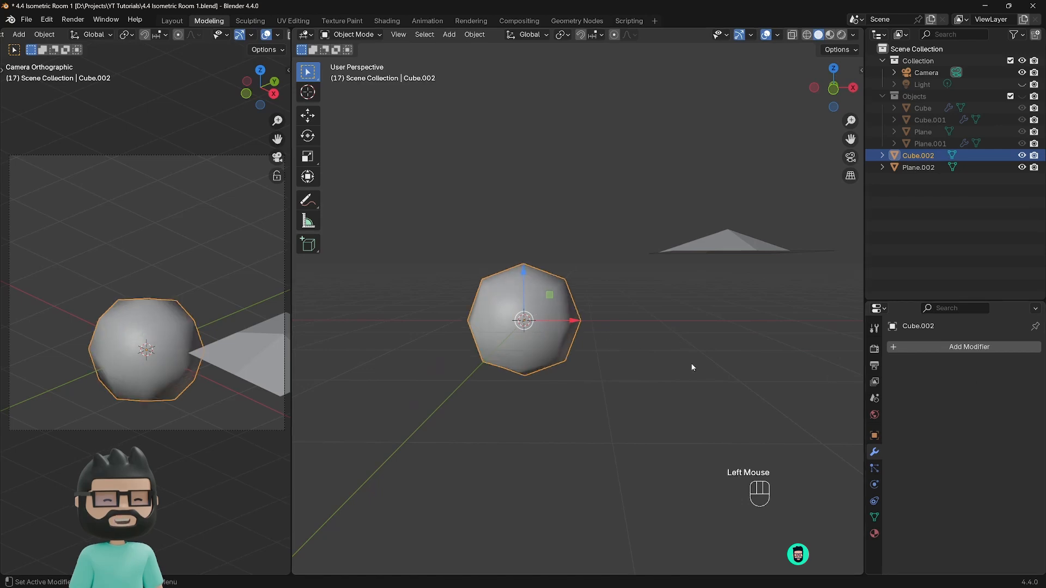
middle_click_drag(690, 366, 571, 303)
key("Tab")
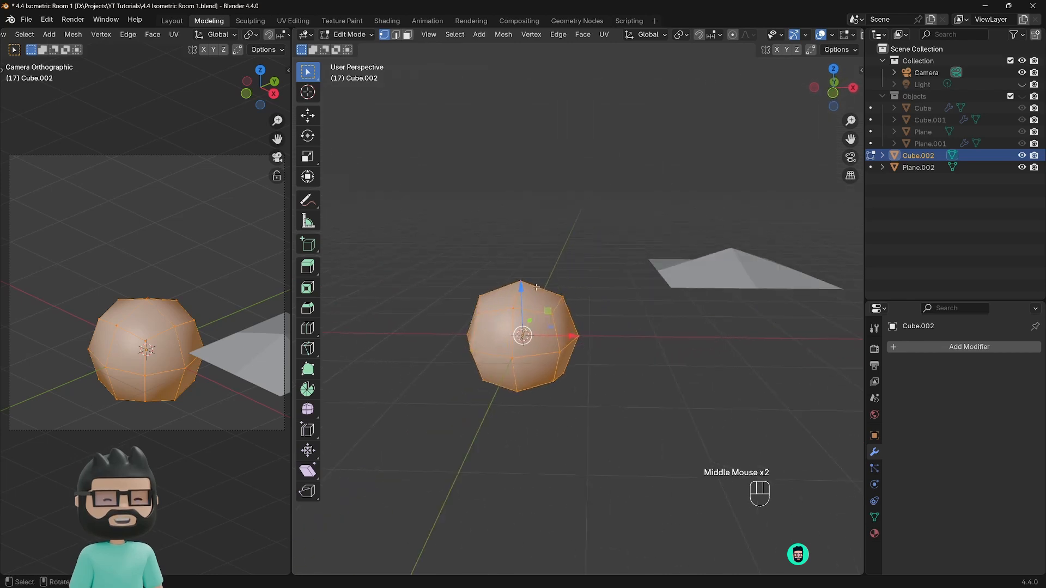
left_click(549, 312)
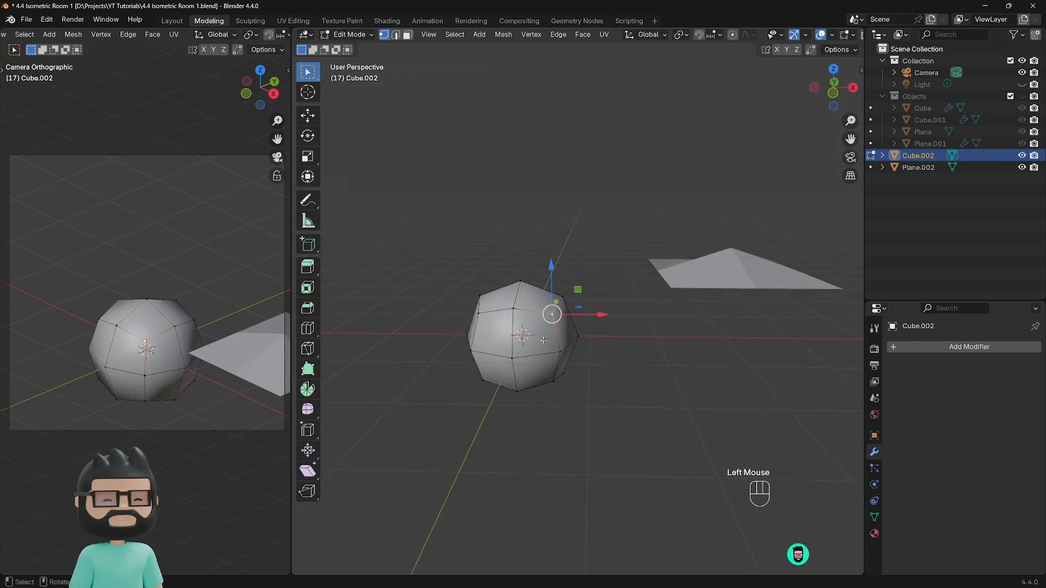
middle_click_drag(549, 311, 523, 315)
scroll(508, 317, "down", 2)
scroll(508, 317, "down", 1)
key("Tab")
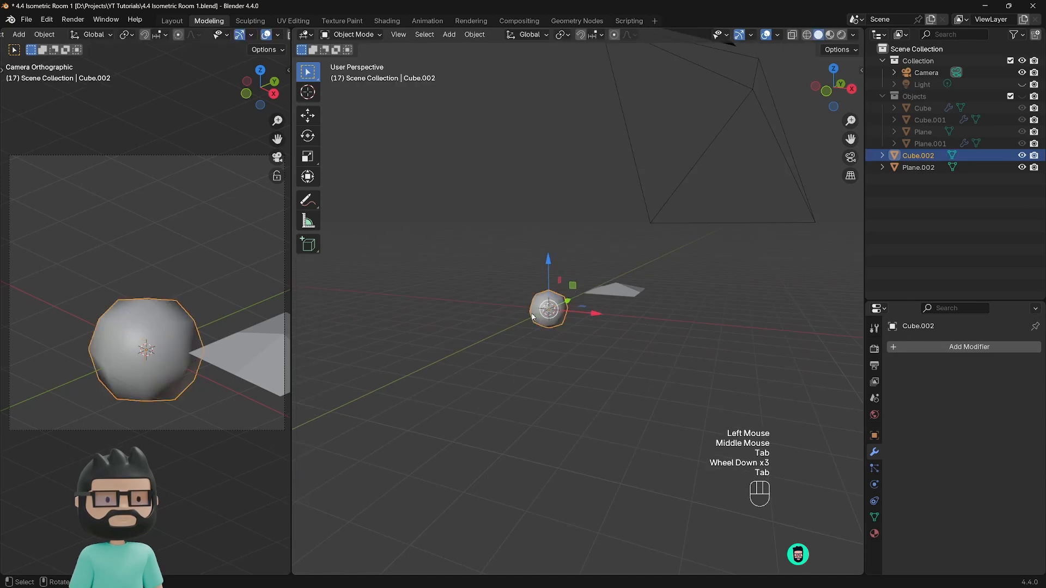
Step: Delete the smooth-shaded cube and the plane from the scene
key("x")
left_click(518, 310)
scroll(677, 290, "up", 2)
left_click(677, 291)
key("x")
left_click(677, 291)
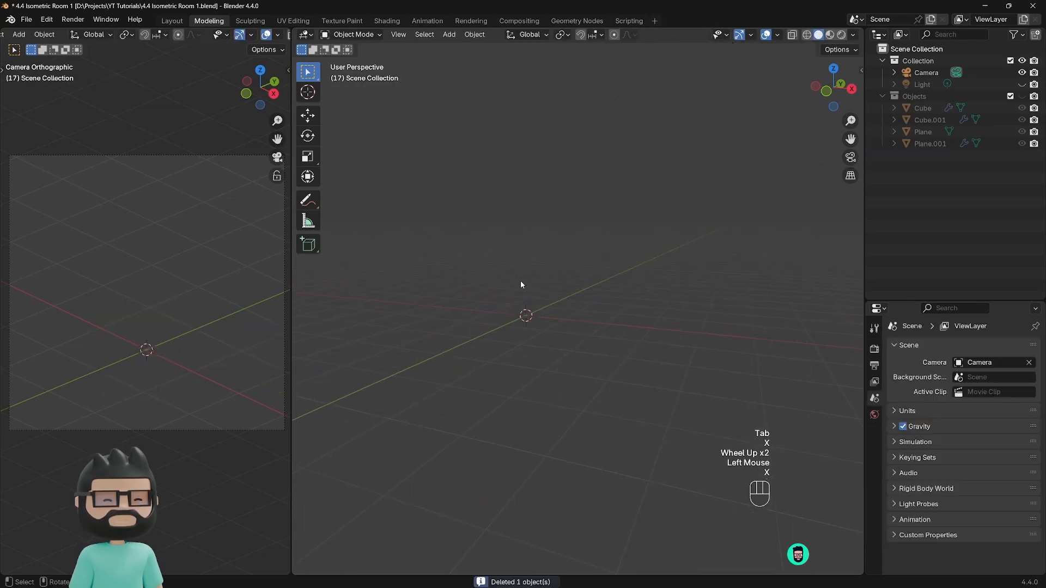
Step: Add a new cube with a Subdivision Surface modifier
key("shift+a")
mouse_move(520, 276)
left_click(569, 289)
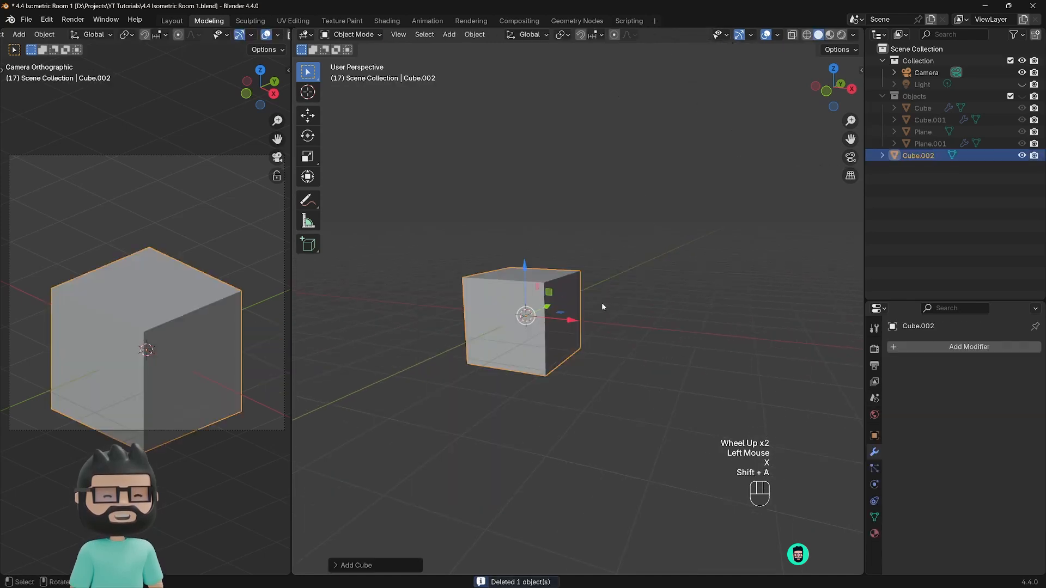
left_click(894, 347)
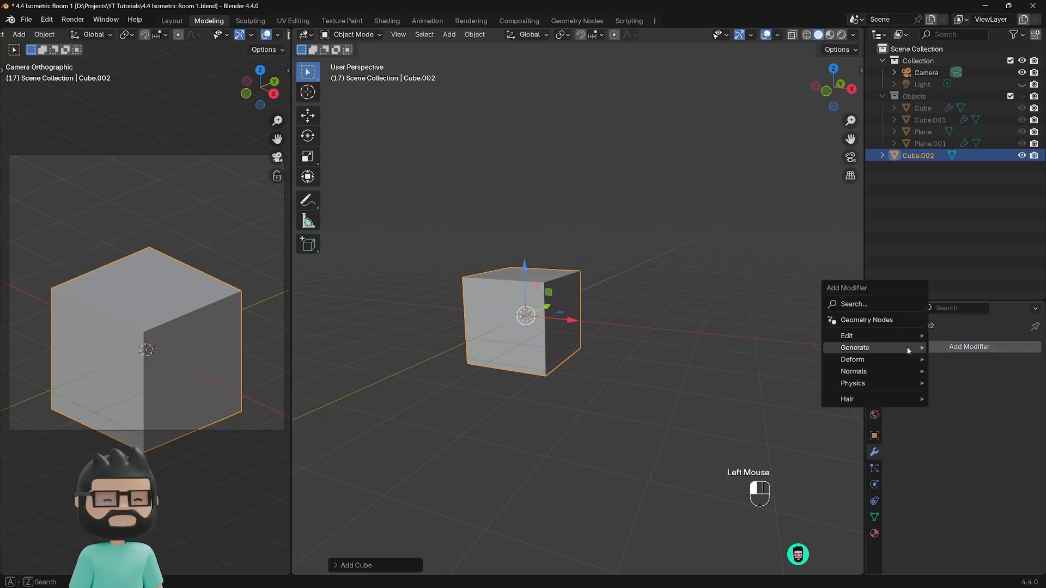
mouse_move(895, 347)
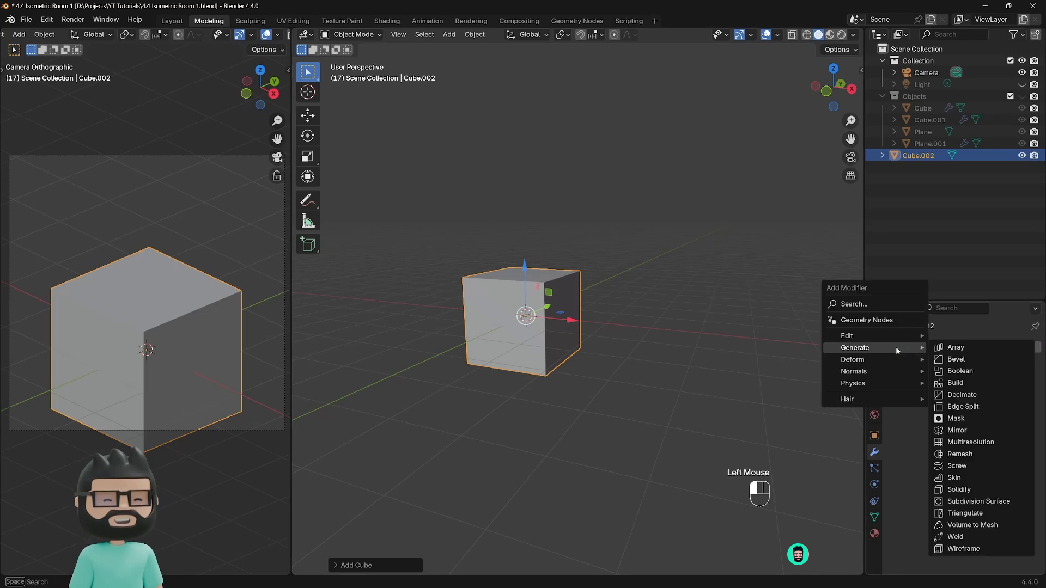
left_click(953, 501)
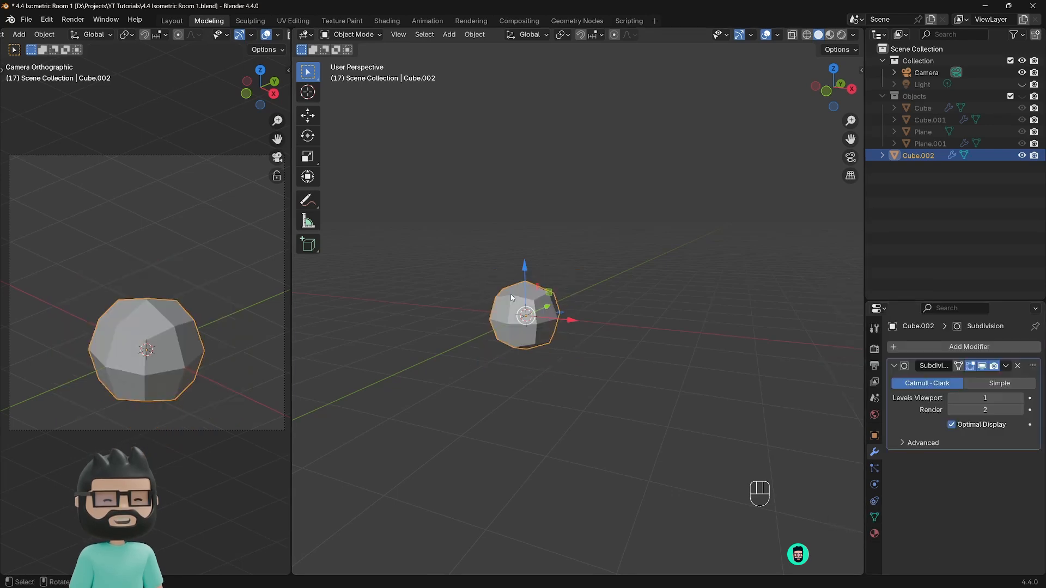
Step: Duplicate the subdivided cube about 2.3 m along the X axis and set the copy's viewport levels to 2
middle_click_drag(542, 322, 572, 346)
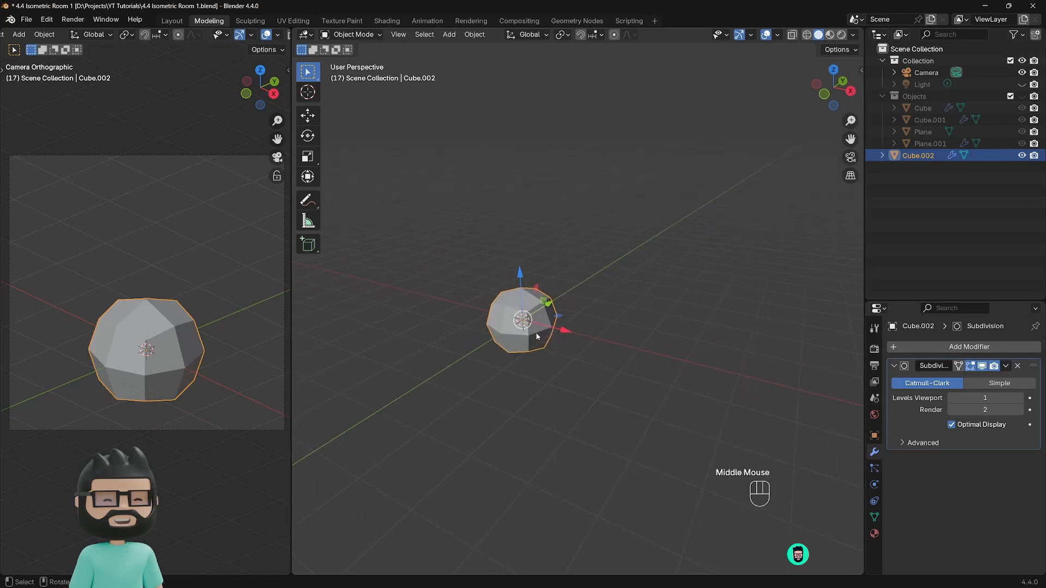
key("shift+d")
key("x")
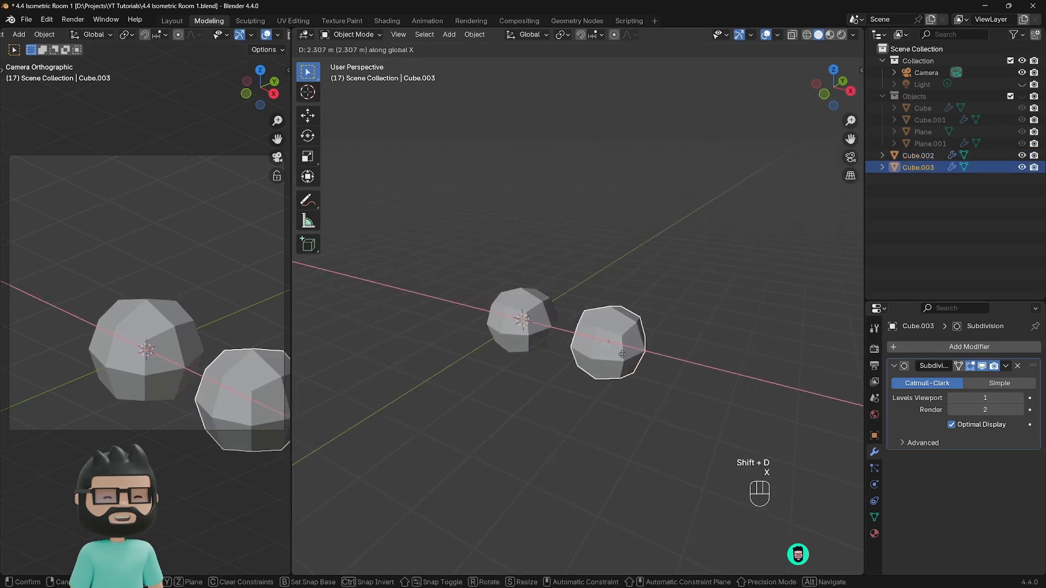
left_click(570, 314)
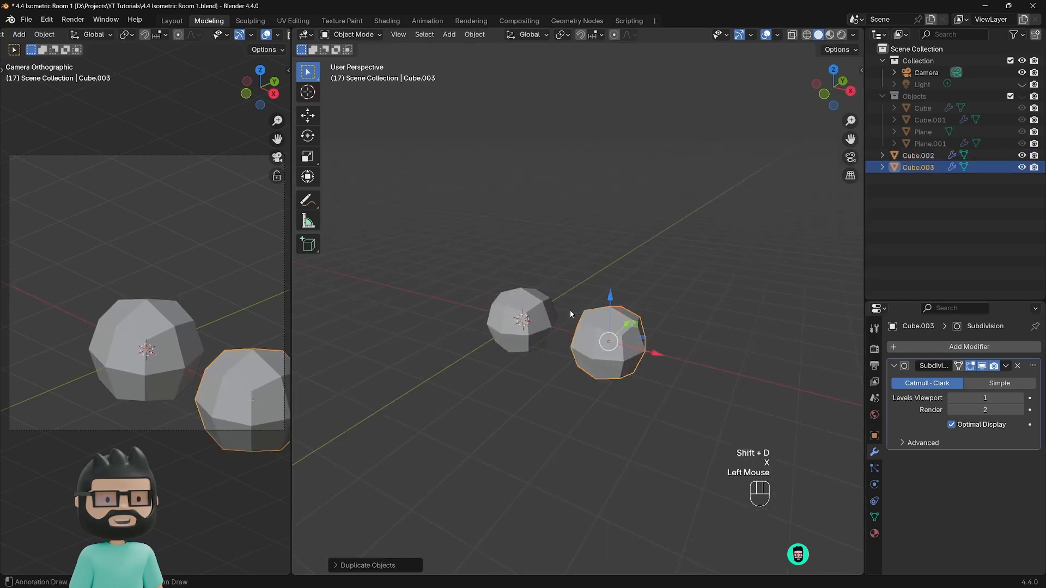
left_click(1021, 399)
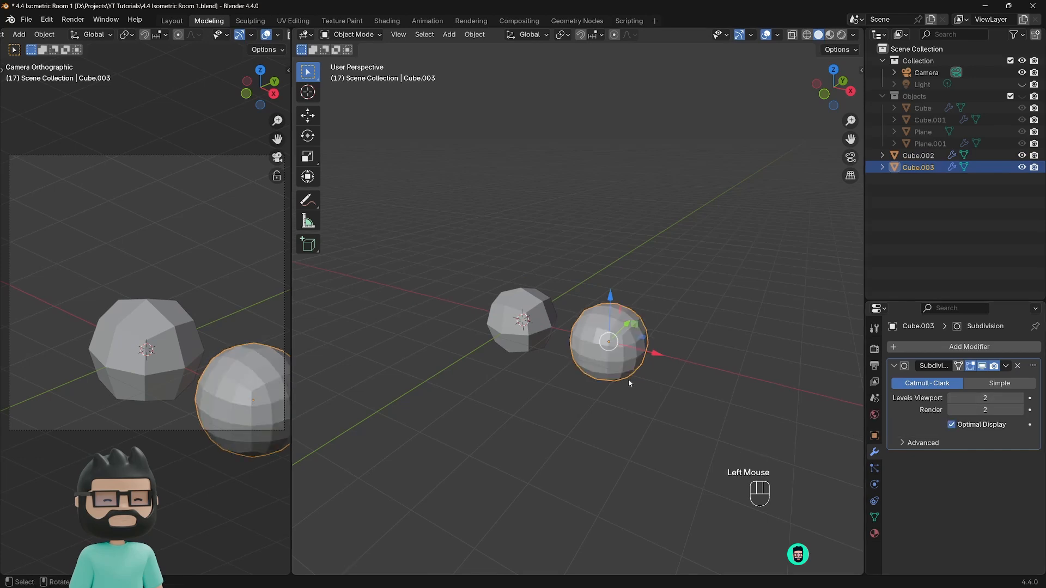
Step: Apply Shade Smooth to both the original subdivided cube and its copy
middle_click_drag(629, 378, 588, 311)
scroll(599, 339, "up", 2)
left_click(486, 289)
right_click(482, 289)
left_click(483, 288)
left_click(638, 306)
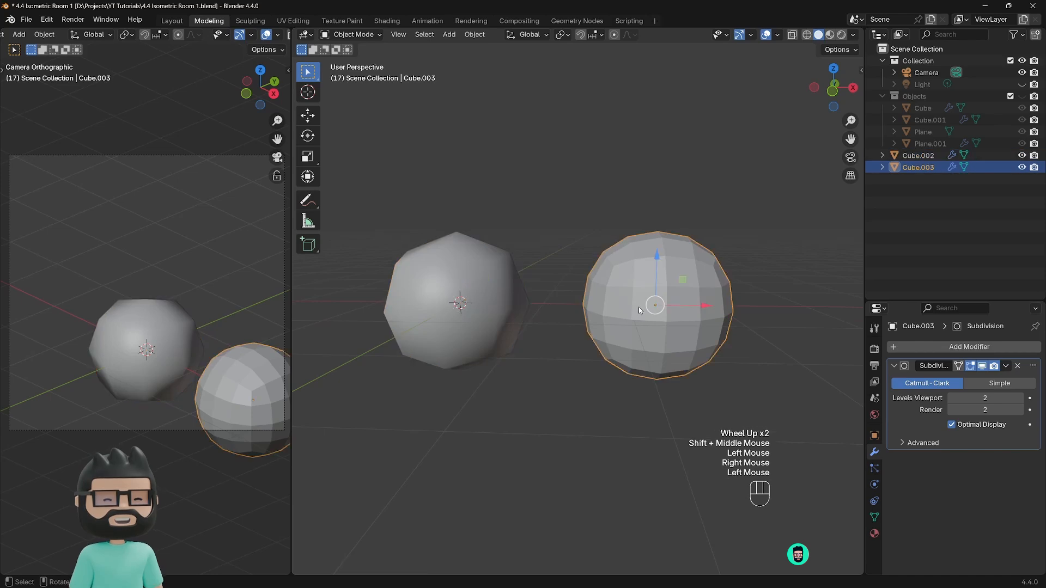
right_click(639, 306)
left_click(614, 307)
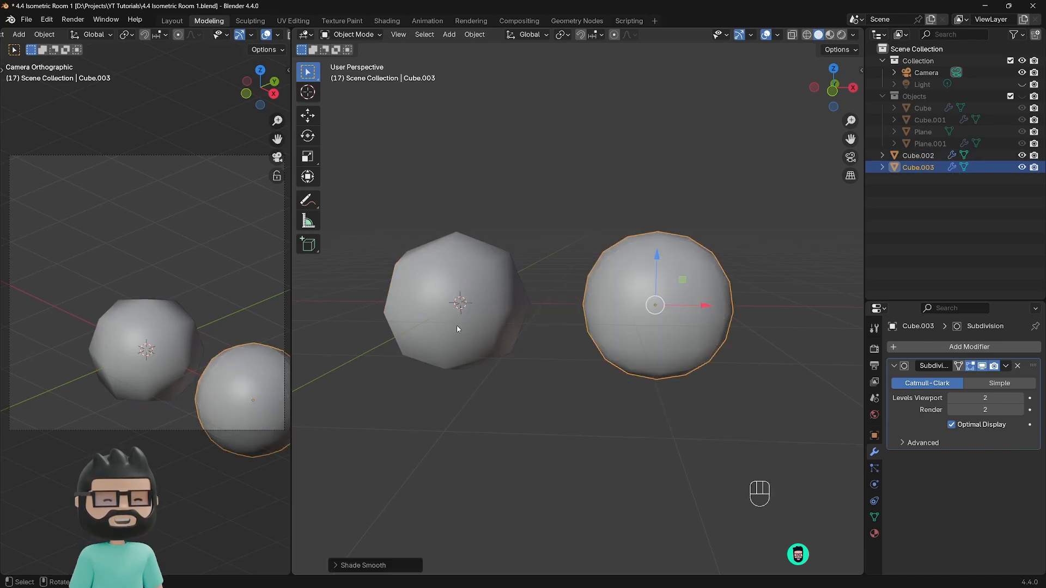
Step: Duplicate the level-2 cube along the X axis and set the copy's viewport and render subdivision levels to 3
scroll(590, 328, "down", 2)
middle_click_drag(638, 329, 585, 330, "shift")
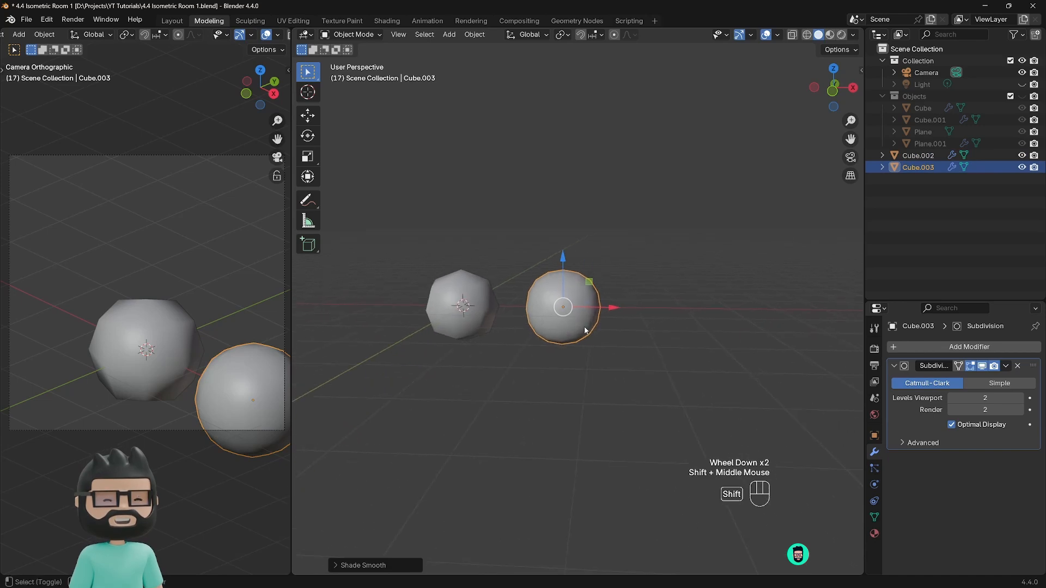
scroll(585, 330, "down", 1, "shift")
key("shift+d")
key("x")
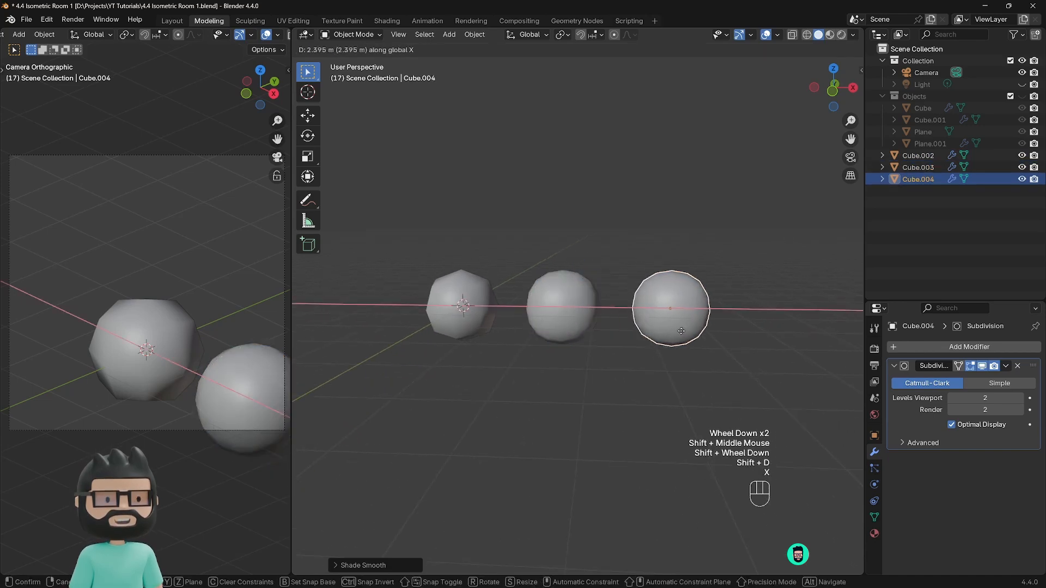
left_click(991, 421)
left_click(1019, 398)
left_click(1020, 409)
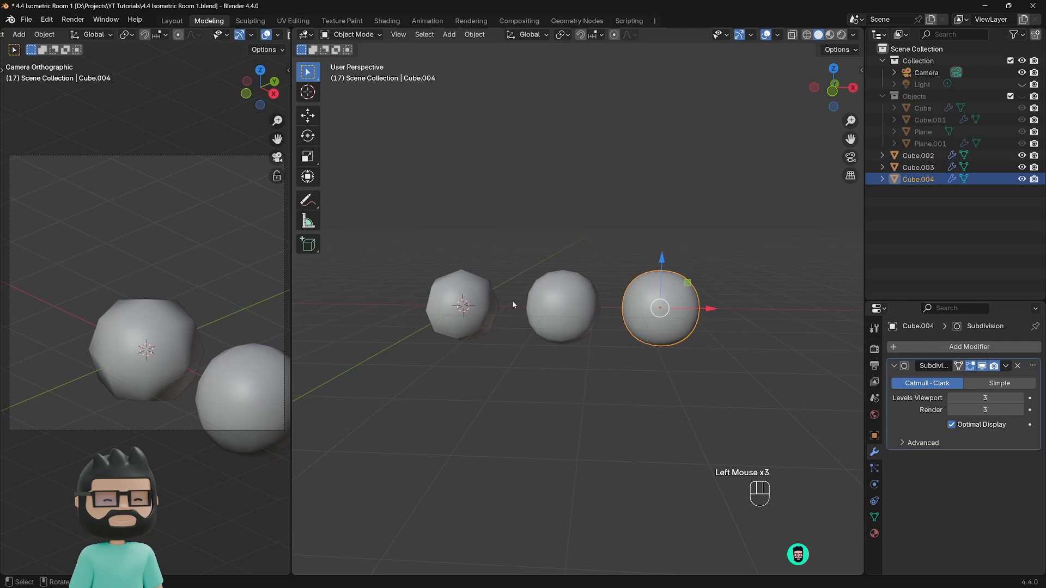
Step: Duplicate the level-1 cube along the negative X axis and set the copy's viewport subdivision levels to 0
left_click(474, 309)
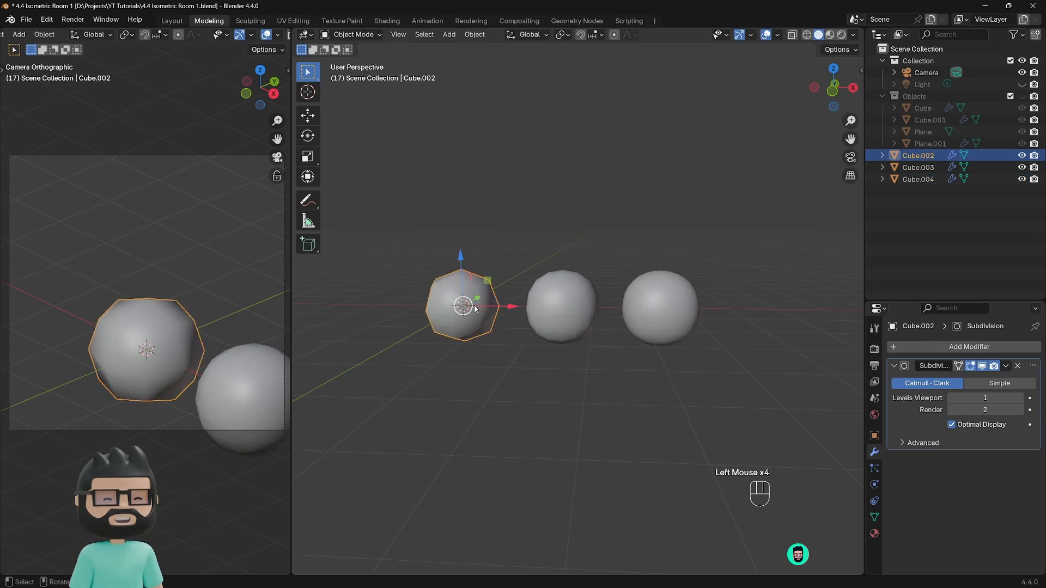
middle_click_drag(477, 305, 496, 305, "shift")
key("shift+d")
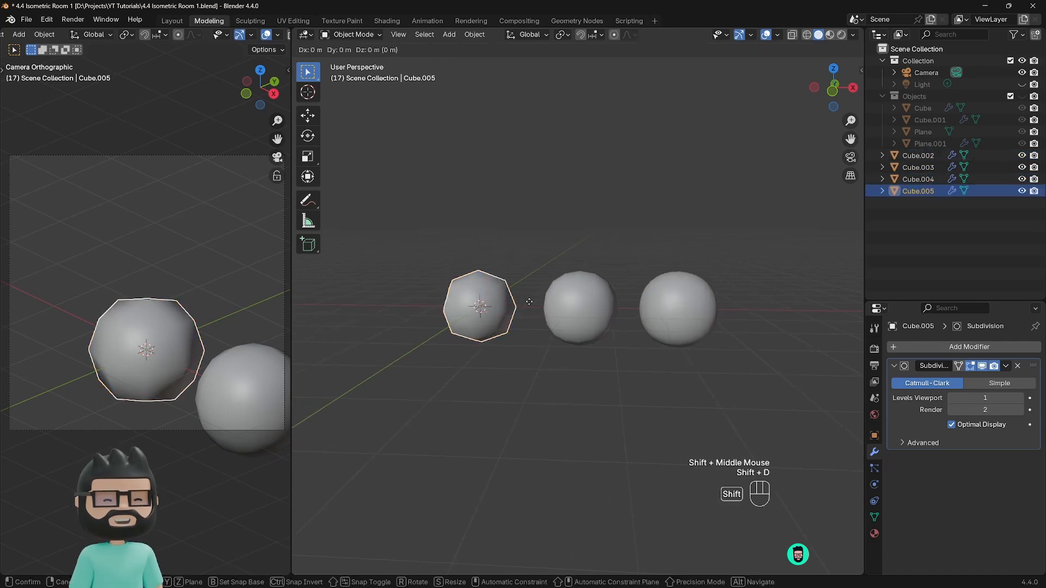
key("x")
left_click(430, 306)
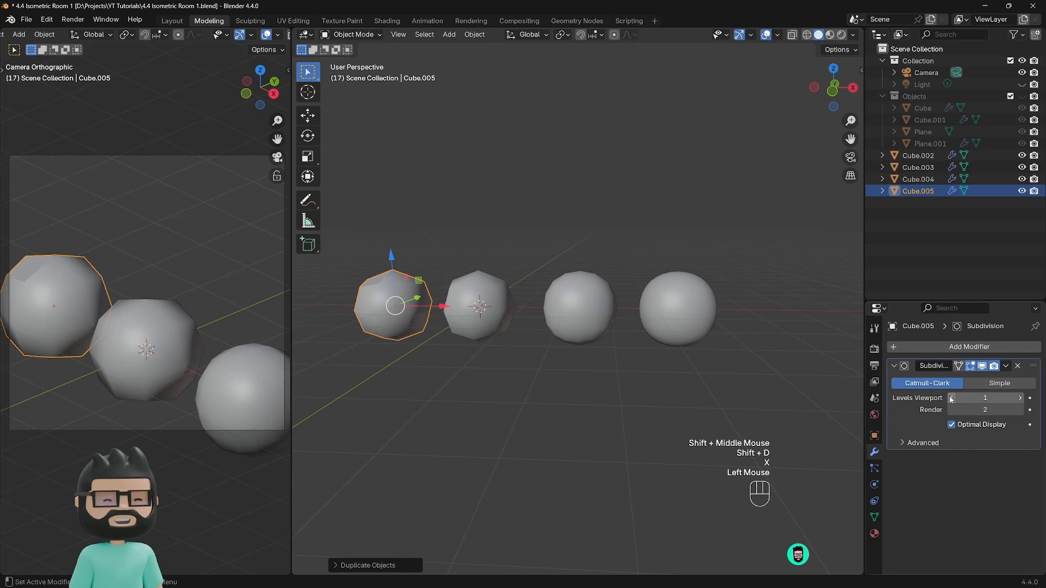
left_click(951, 398)
Step: Apply Shade Flat to the cube with viewport subdivision level 0
scroll(418, 309, "down", 1)
left_click(427, 300)
right_click(427, 299)
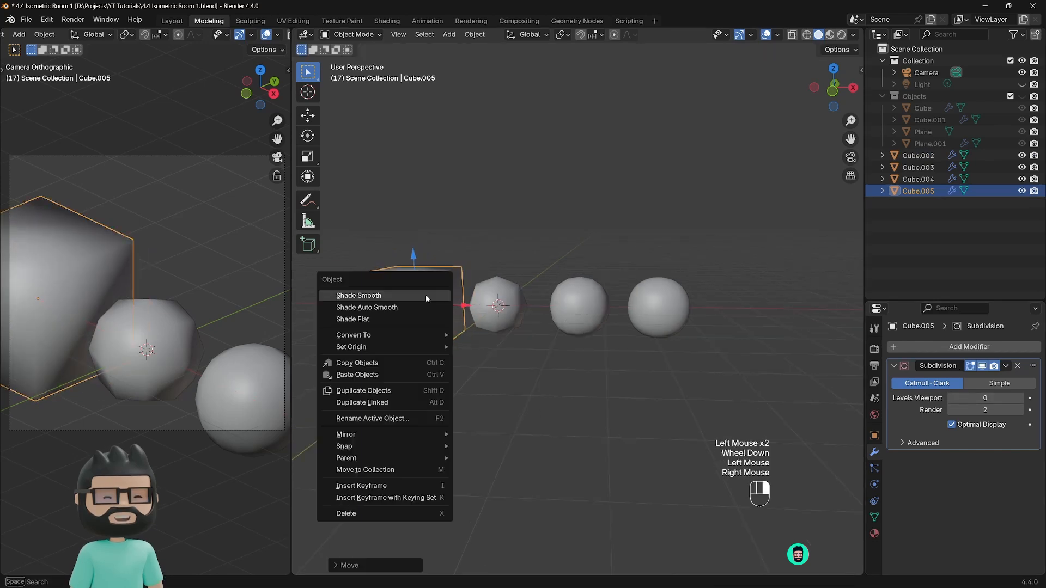
left_click(411, 320)
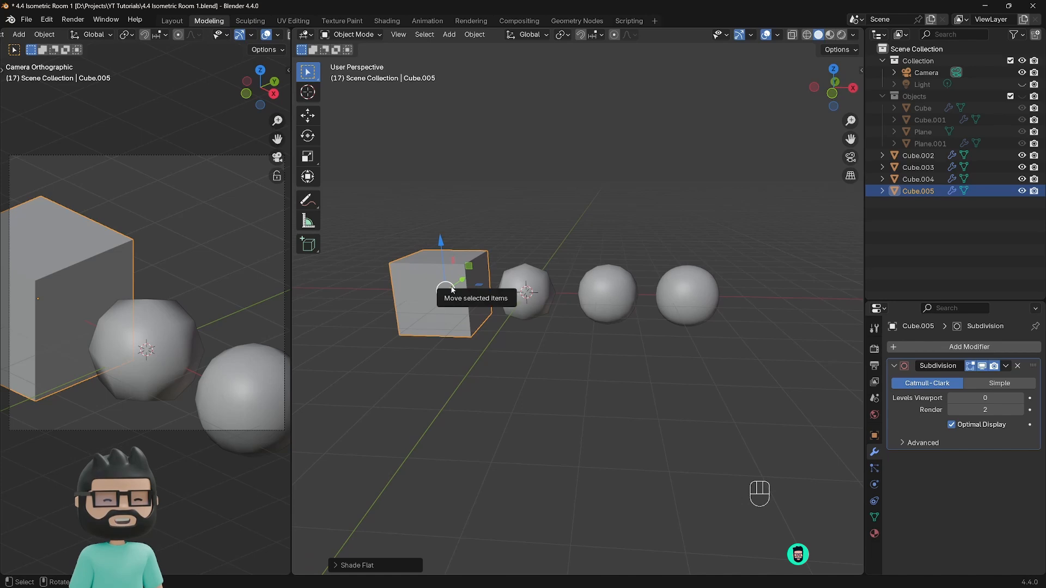
Step: Enter Edit Mode on the flat-shaded cube and select its entire mesh
key("Tab")
key("a")
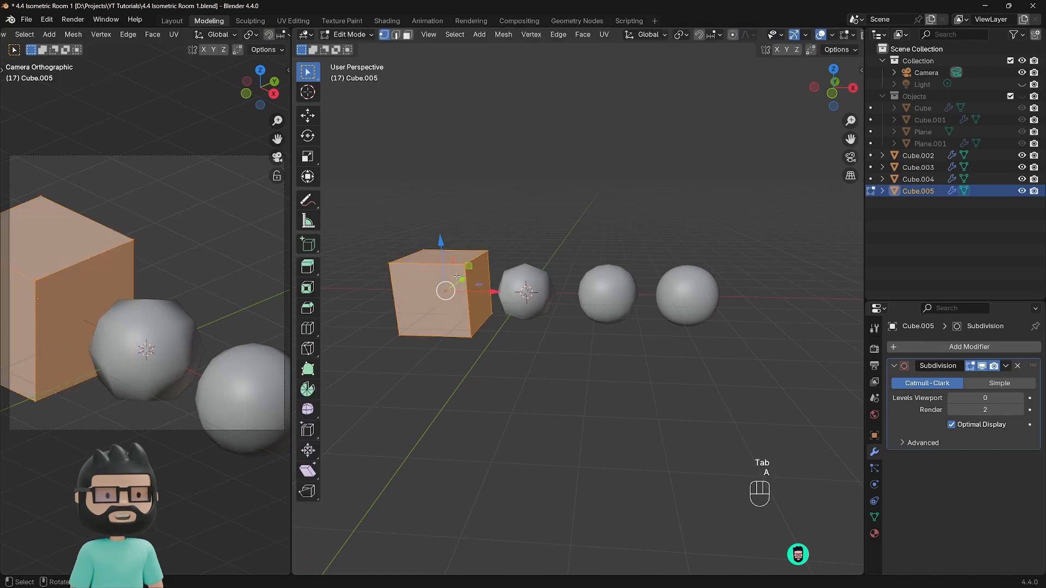
middle_click_drag(444, 275, 725, 545)
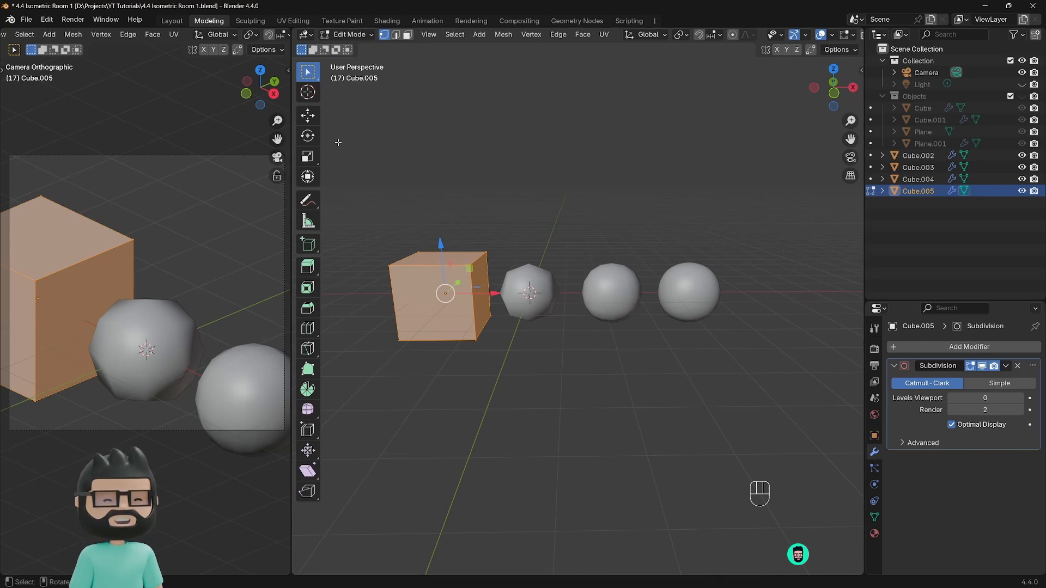
Step: Enable Scene Statistics for the status bar in the Interface preferences
left_click(47, 20)
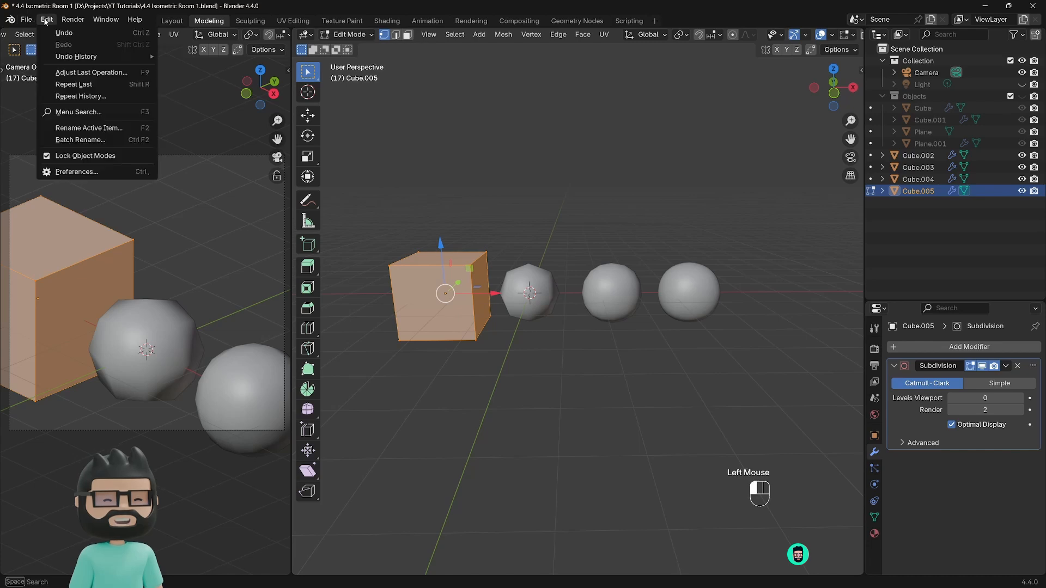
left_click(110, 171)
left_click_drag(125, 10, 252, 132)
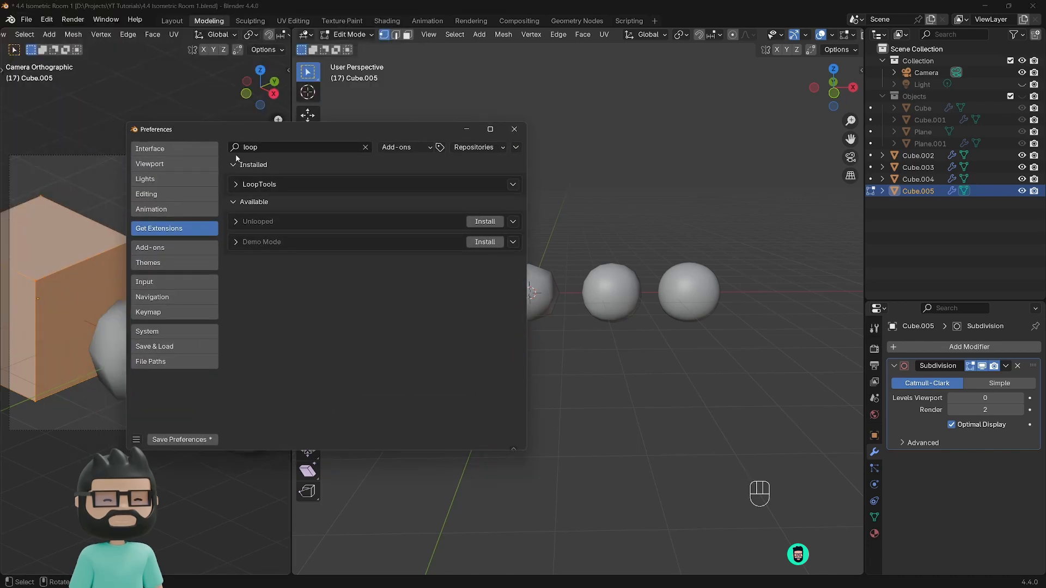
left_click(202, 151)
left_click(271, 366)
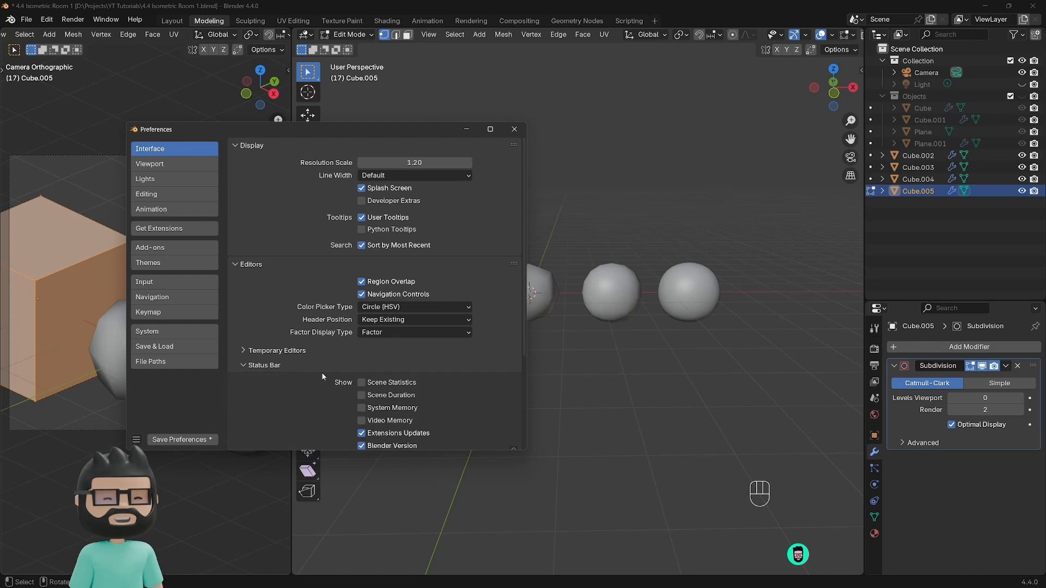
scroll(321, 372, "down", 2)
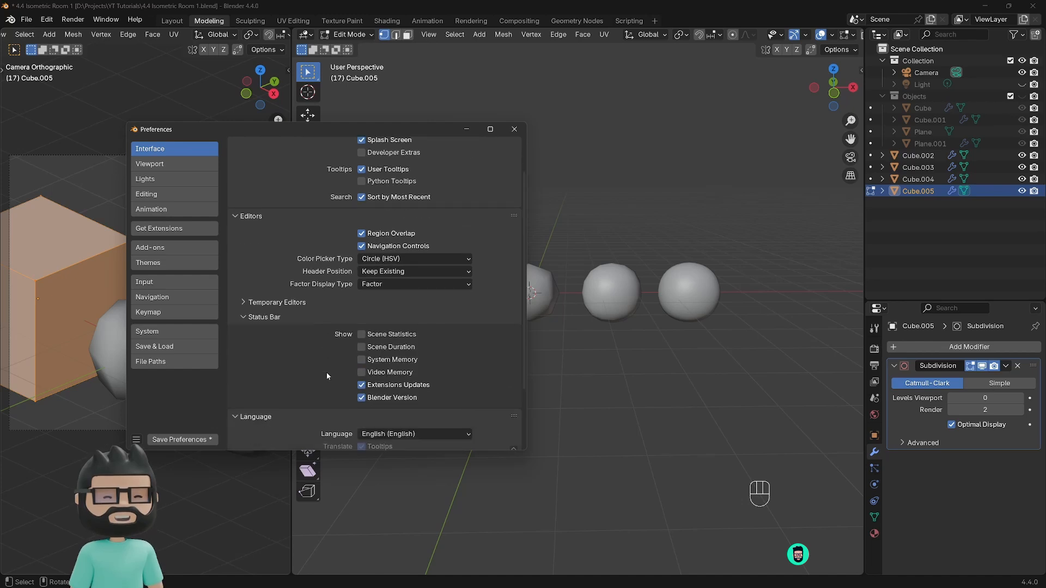
left_click(362, 335)
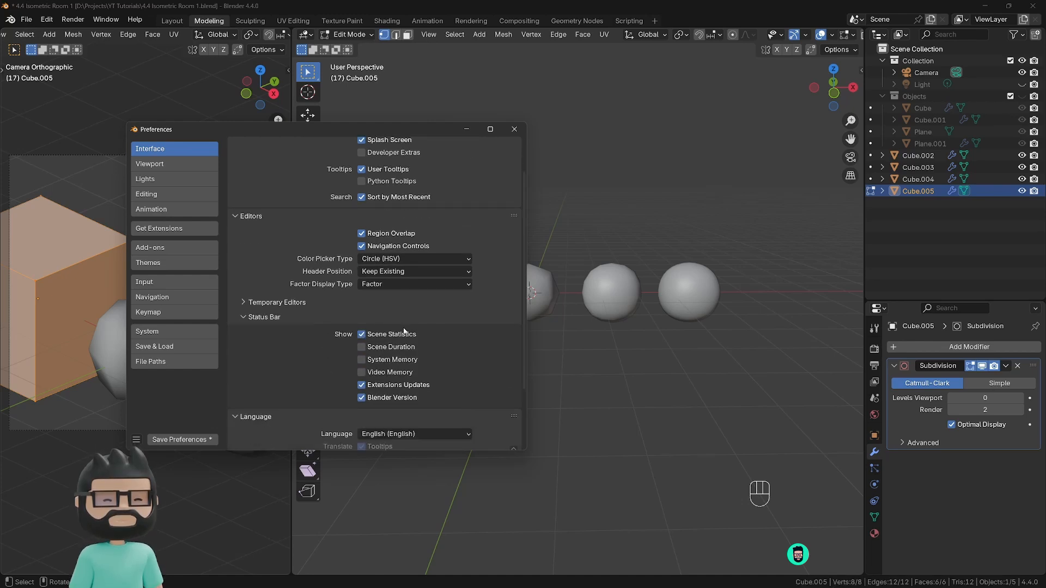
Step: Try showing System Memory and Video Memory in the status bar, switching each one back off
left_click(361, 360)
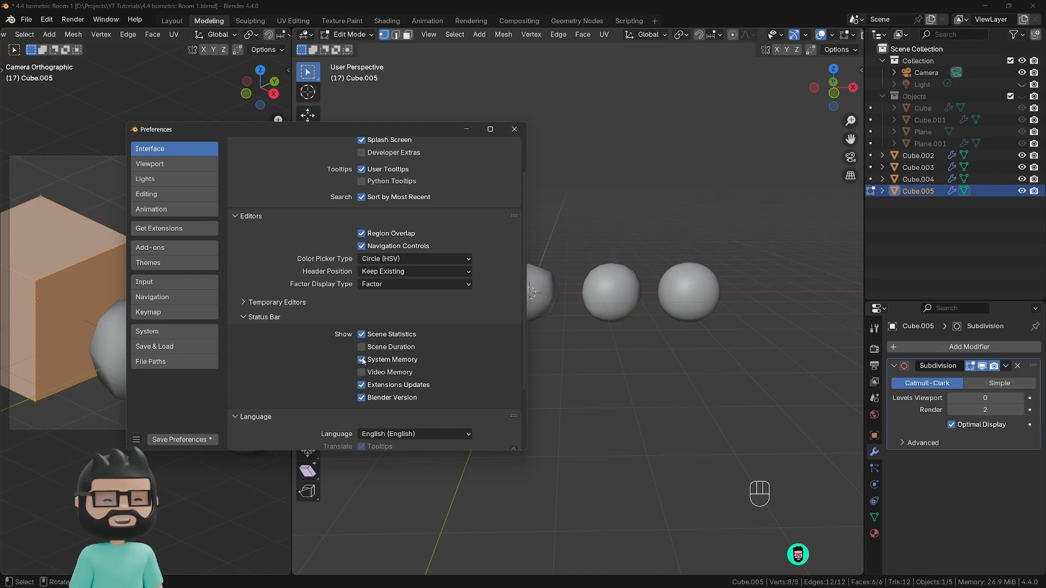
left_click(362, 360)
left_click(362, 372)
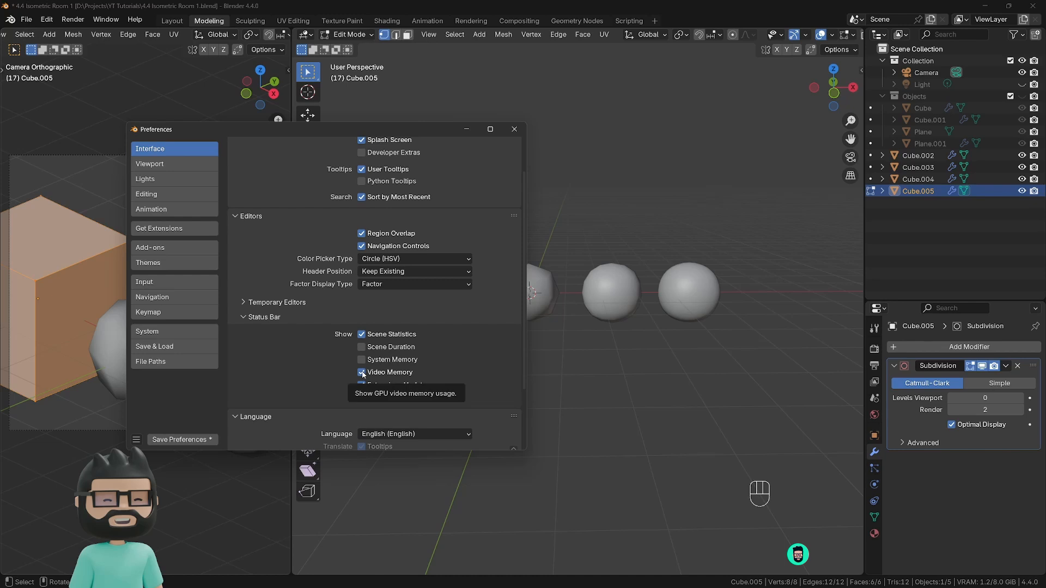
left_click(361, 372)
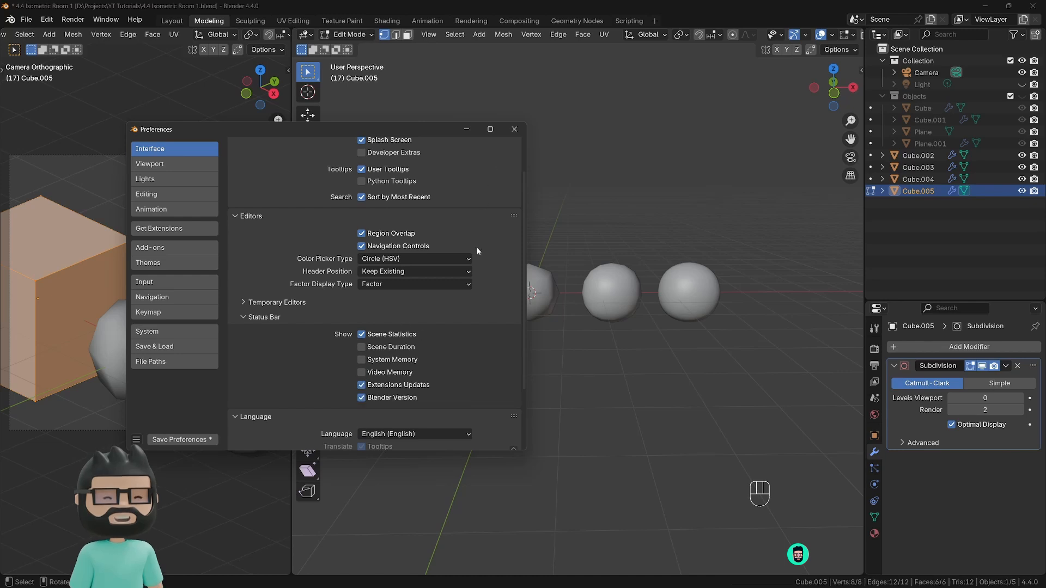
Step: Disable Extensions Updates for the status bar and close the preferences
left_click(362, 385)
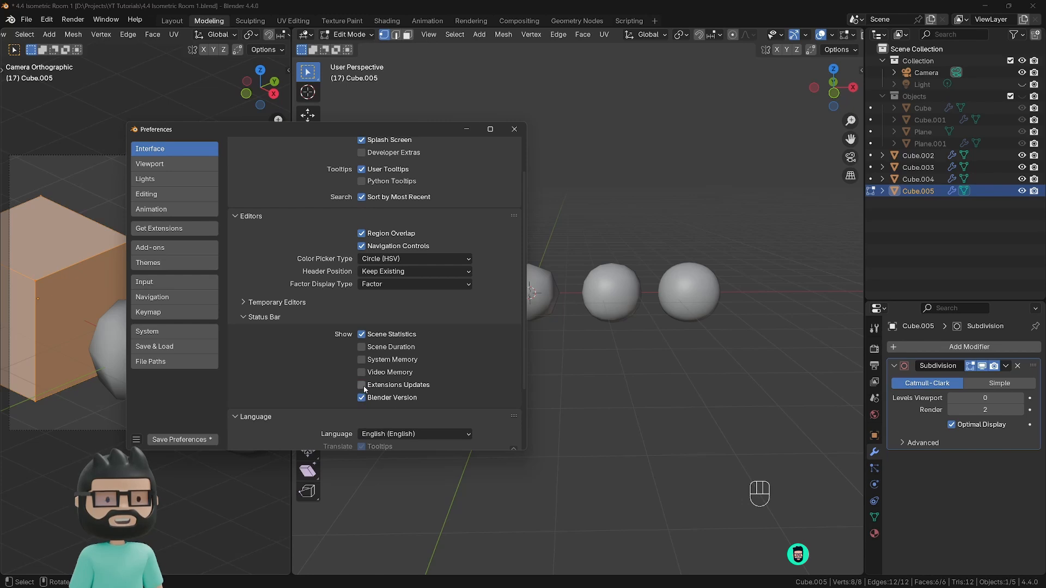
left_click(516, 130)
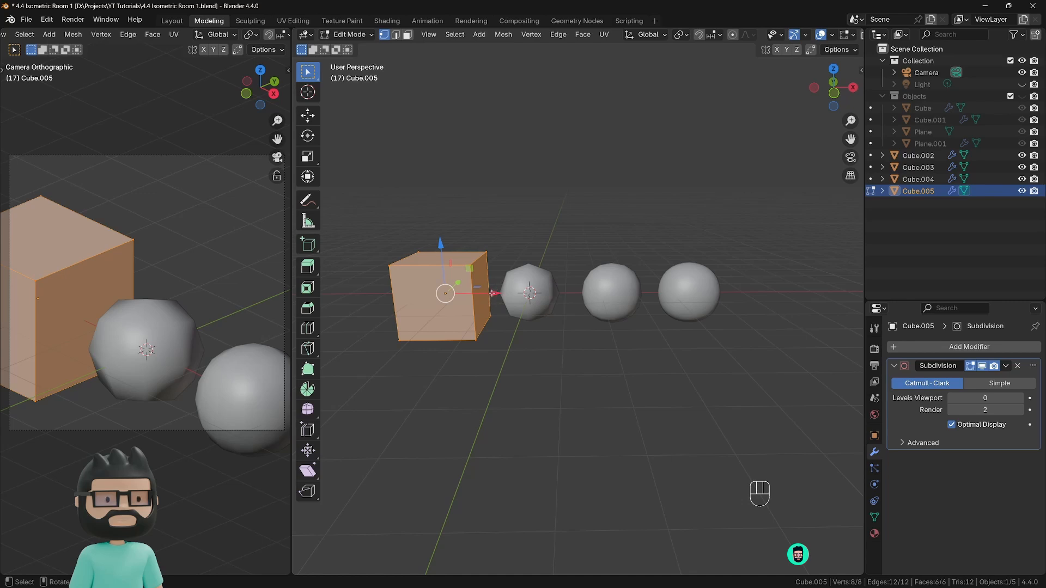
Step: Enter Edit Mode on the cube with viewport subdivision level 1 to examine its base mesh statistics
middle_click_drag(491, 294, 489, 272, "shift")
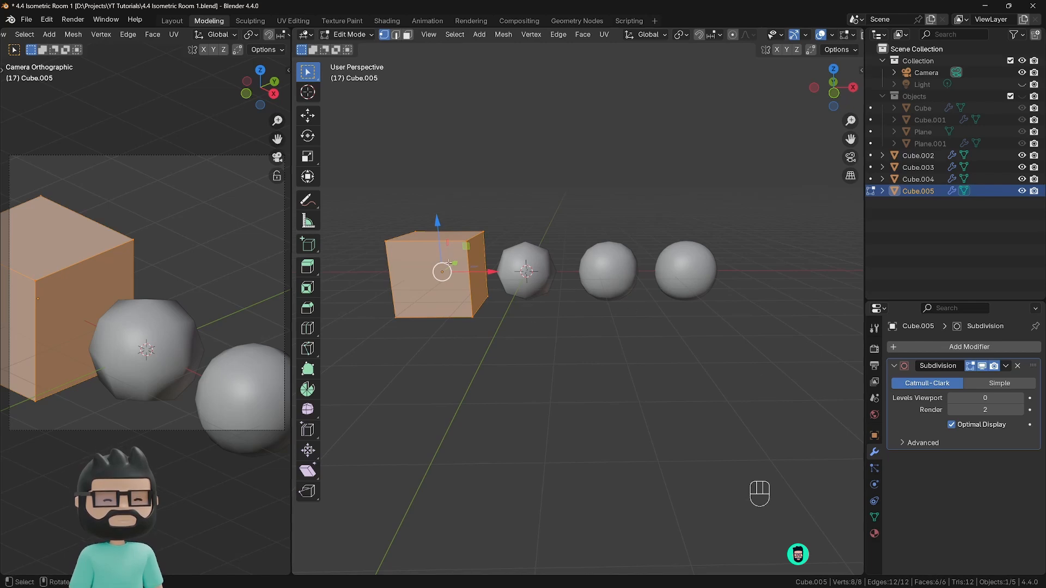
left_click(529, 268)
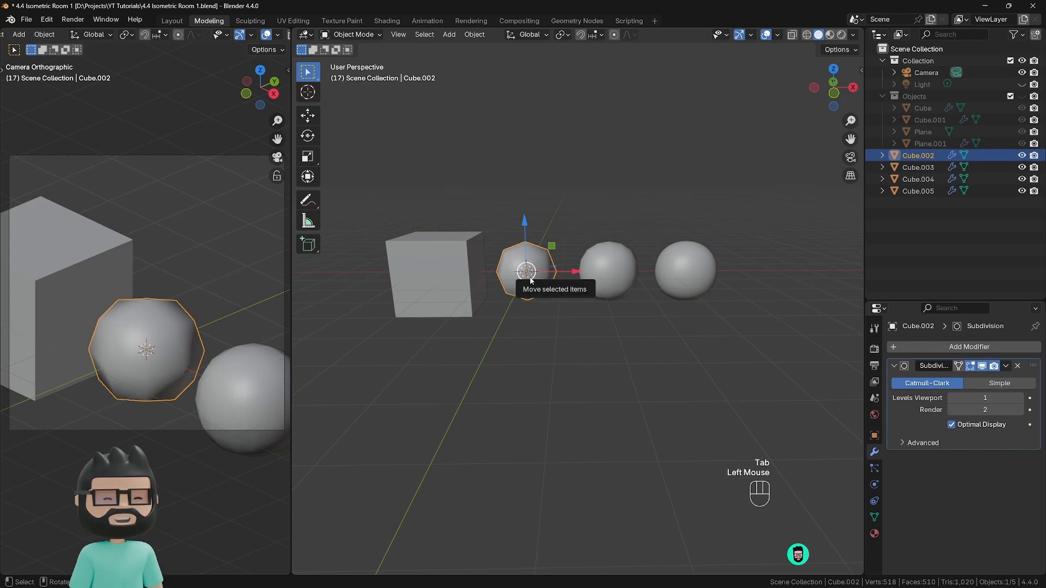
key("Tab")
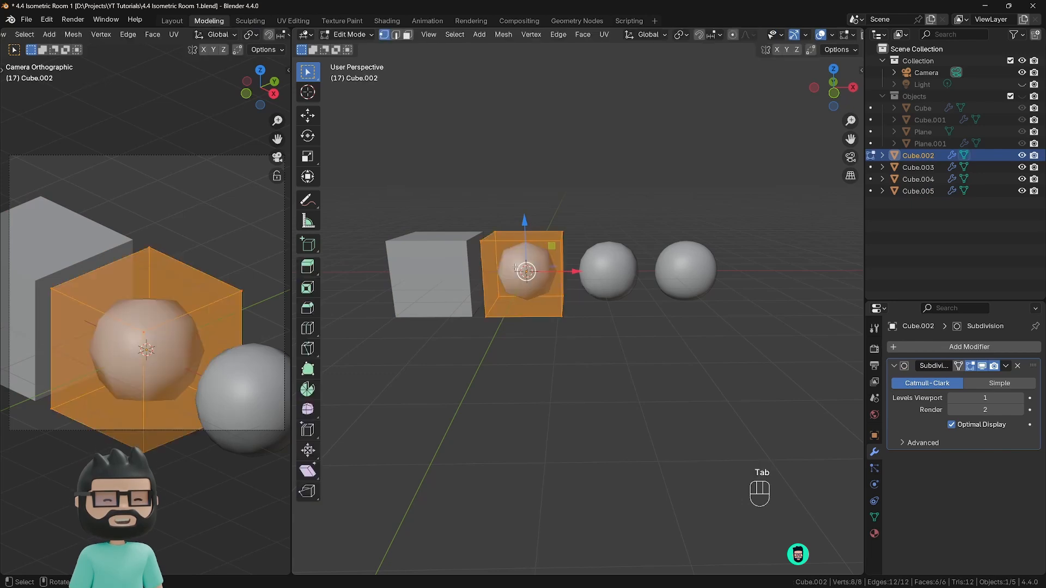
Step: Apply the Subdivision modifier on the level-1 cube in Object Mode and check the resulting mesh in Edit Mode
left_click(1005, 366)
left_click(1005, 366)
key("Tab")
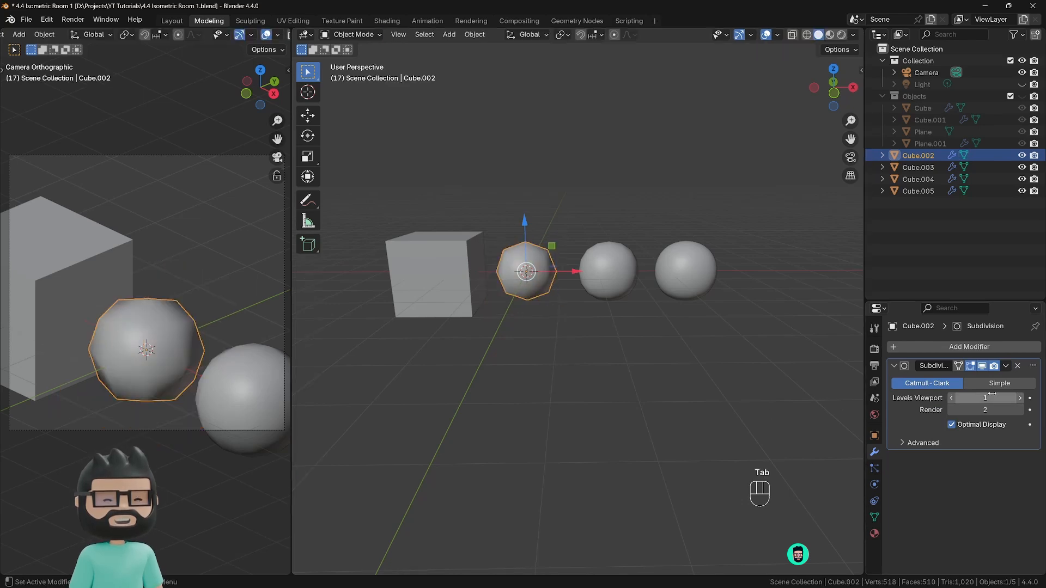
left_click(1006, 366)
left_click(964, 384)
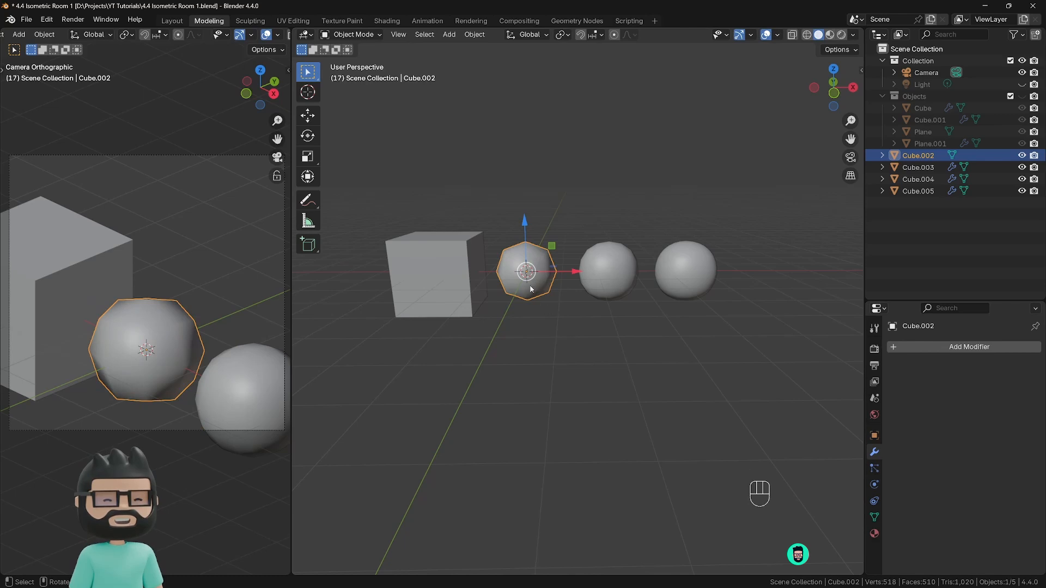
key("Tab")
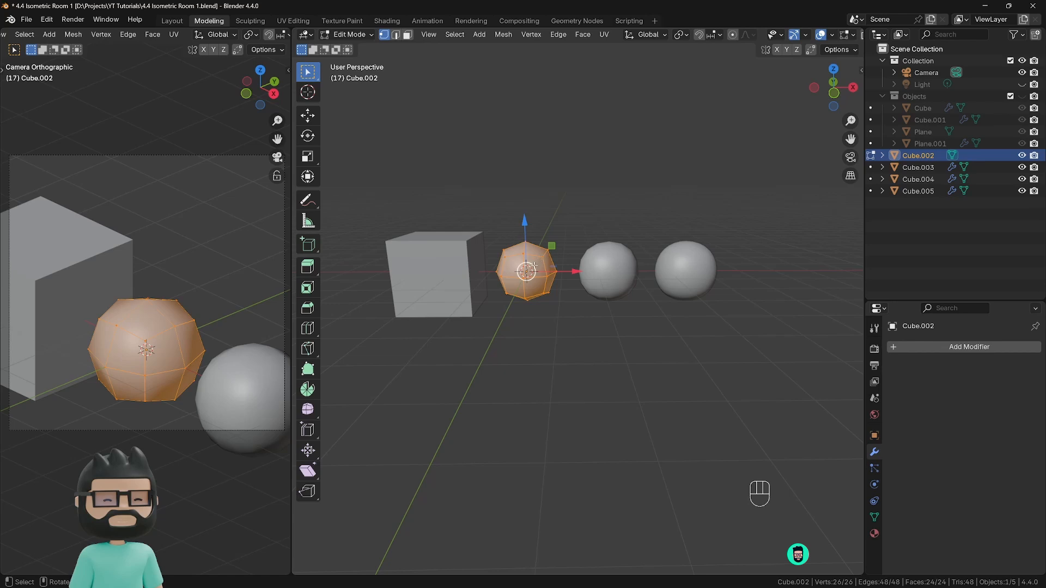
key("Tab")
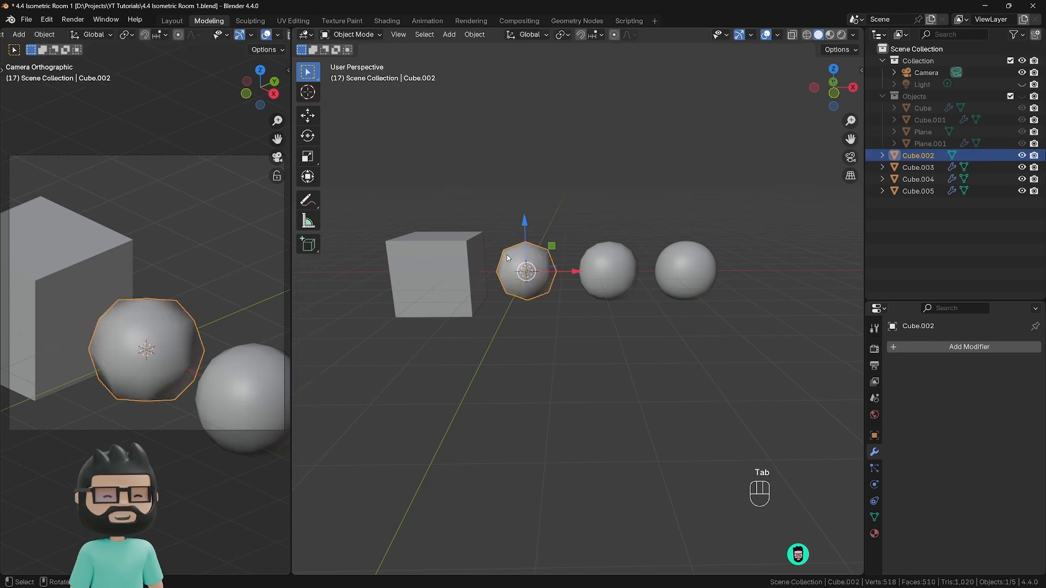
Step: Apply the Subdivision modifier on the level-2 cube and check its mesh in Edit Mode
left_click(605, 265)
left_click(1006, 365)
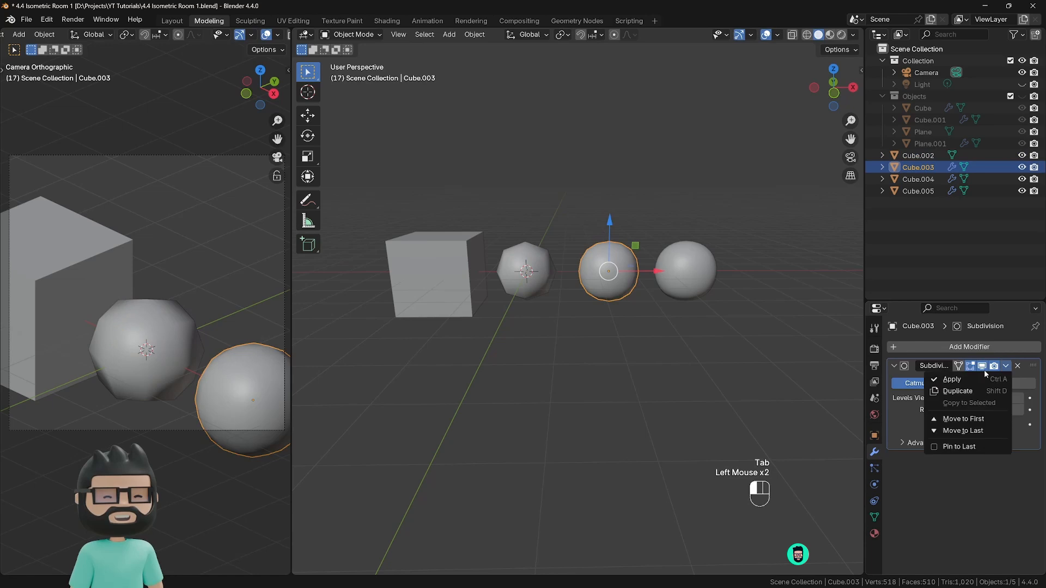
left_click(975, 376)
key("Tab")
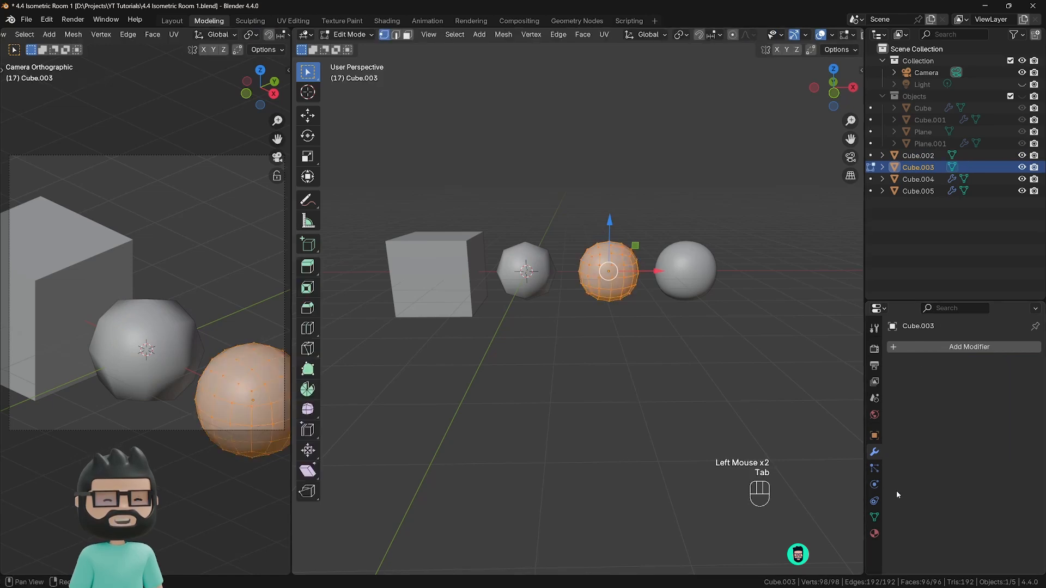
key("Tab")
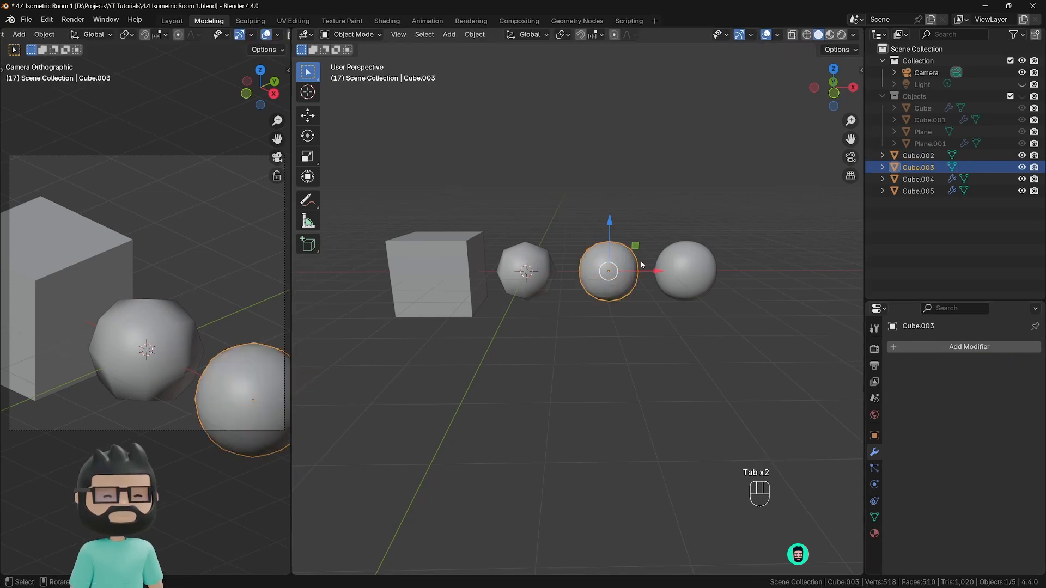
Step: Apply the Subdivision modifier on the level-3 cube and check its mesh in Edit Mode
left_click(702, 282)
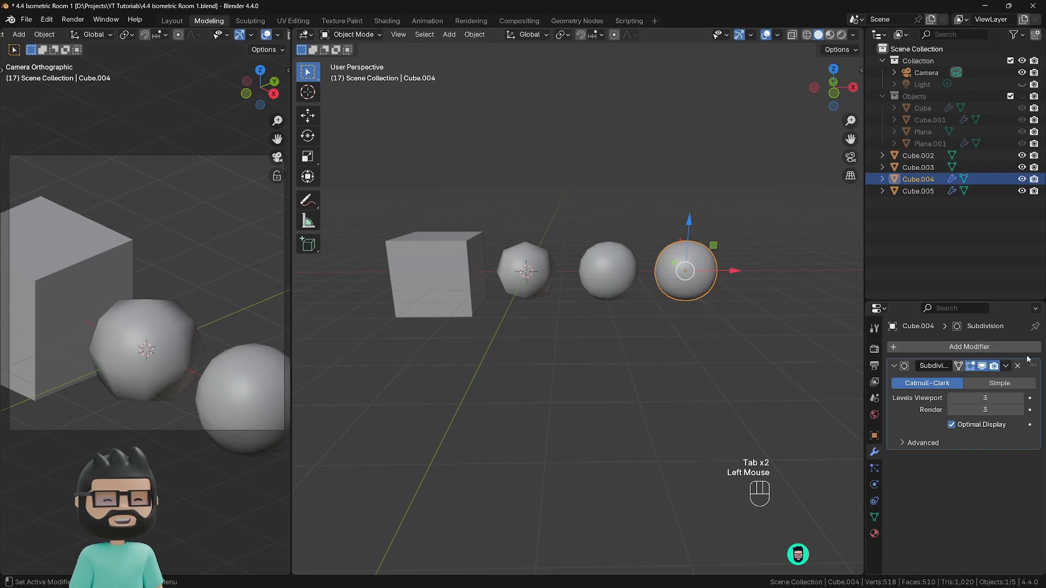
left_click(1006, 366)
left_click(958, 381)
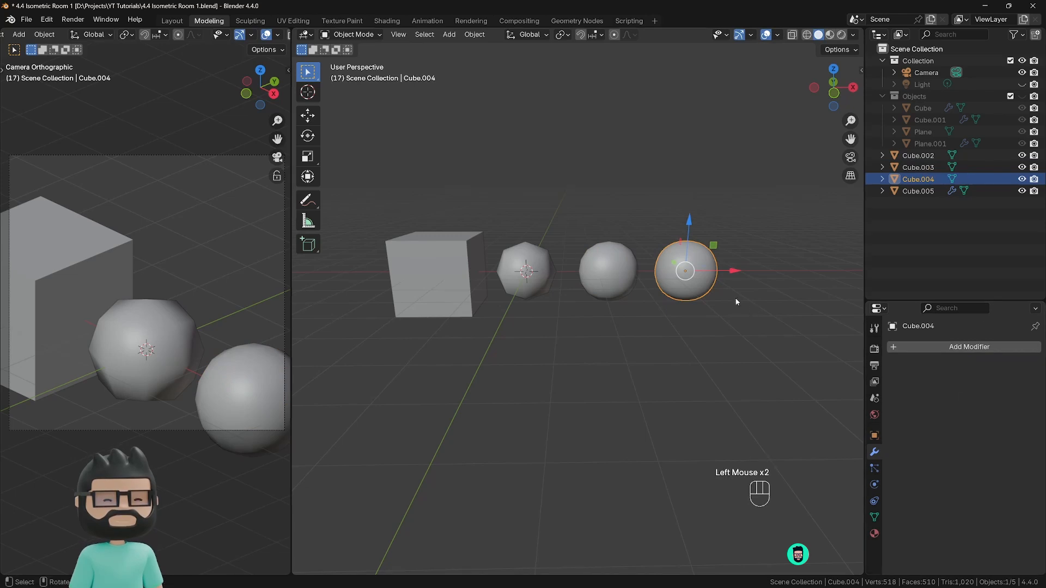
key("Tab")
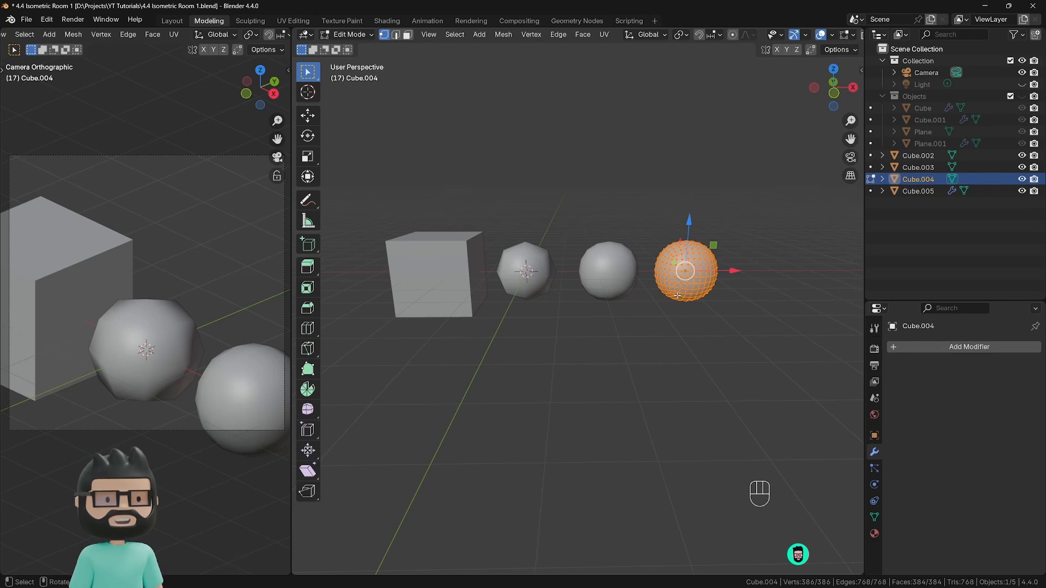
key("Tab")
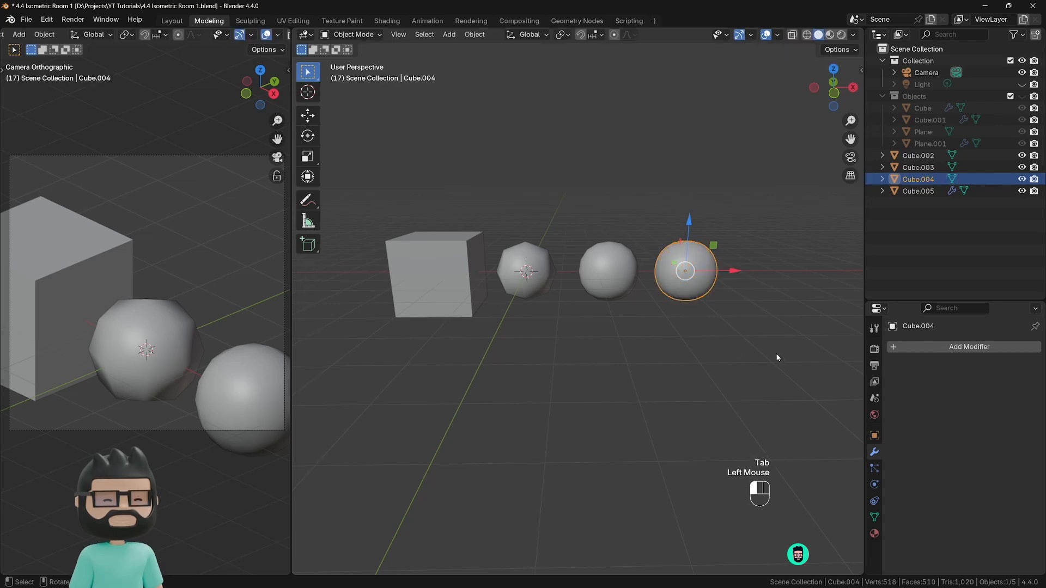
Step: Delete all four subdivision comparison cubes from the scene
left_click_drag(775, 358, 446, 217)
key("x")
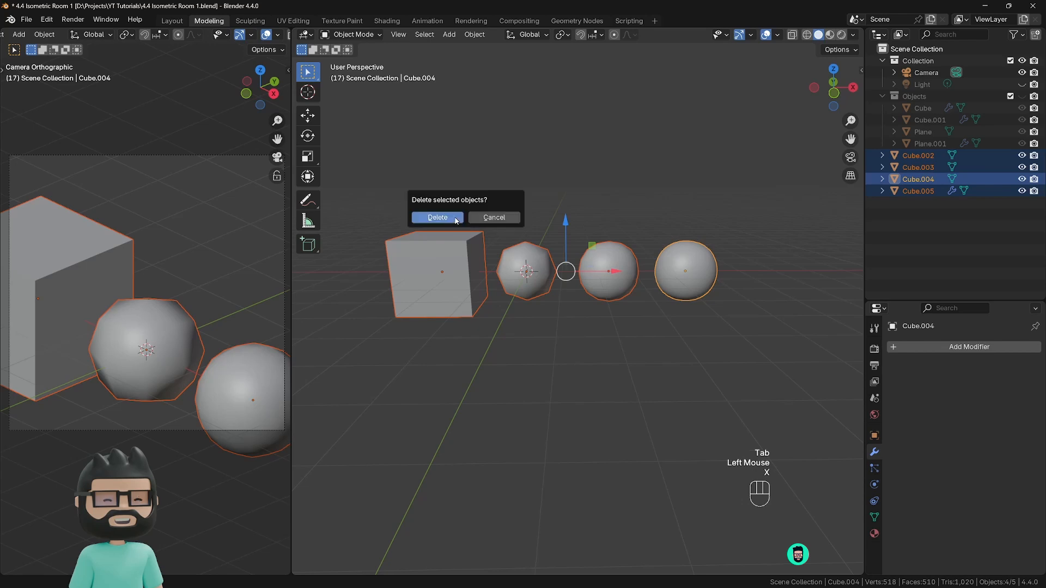
left_click(455, 220)
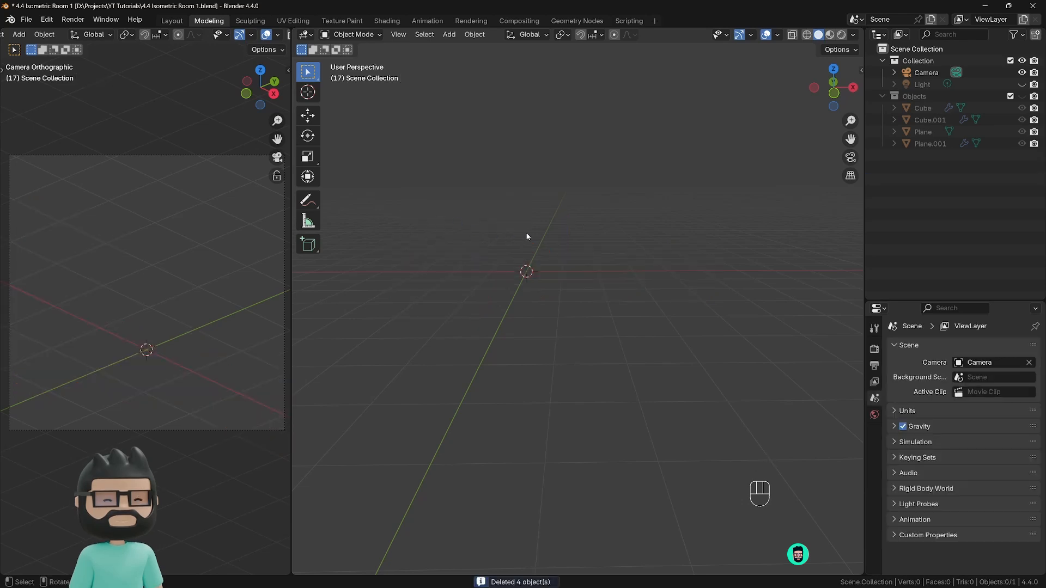
Step: Add a new mesh cube at the world origin
middle_click_drag(554, 283, 528, 298)
key("shift+a")
mouse_move(515, 286)
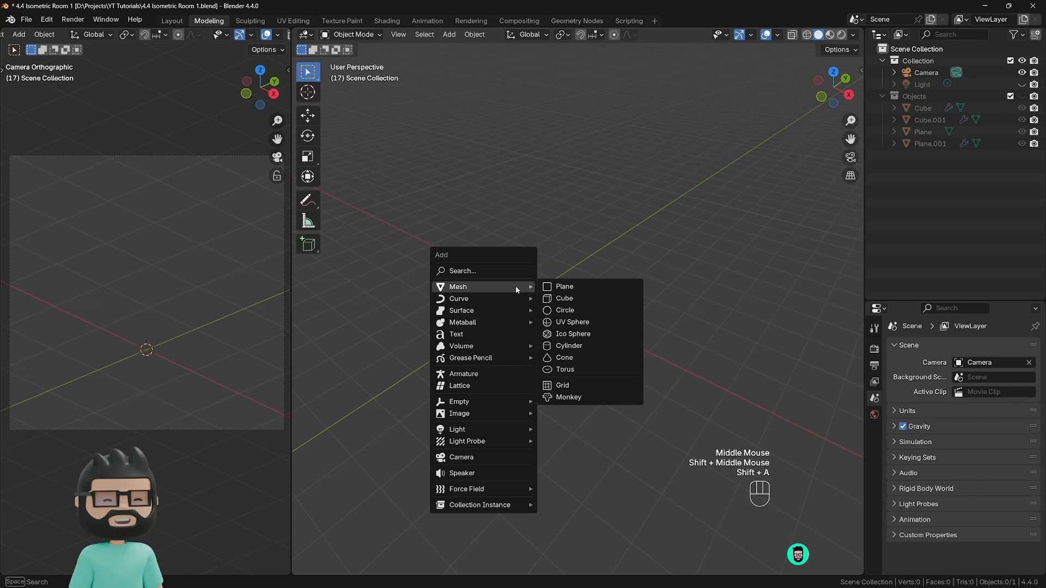
left_click(562, 296)
middle_click_drag(534, 290, 681, 297)
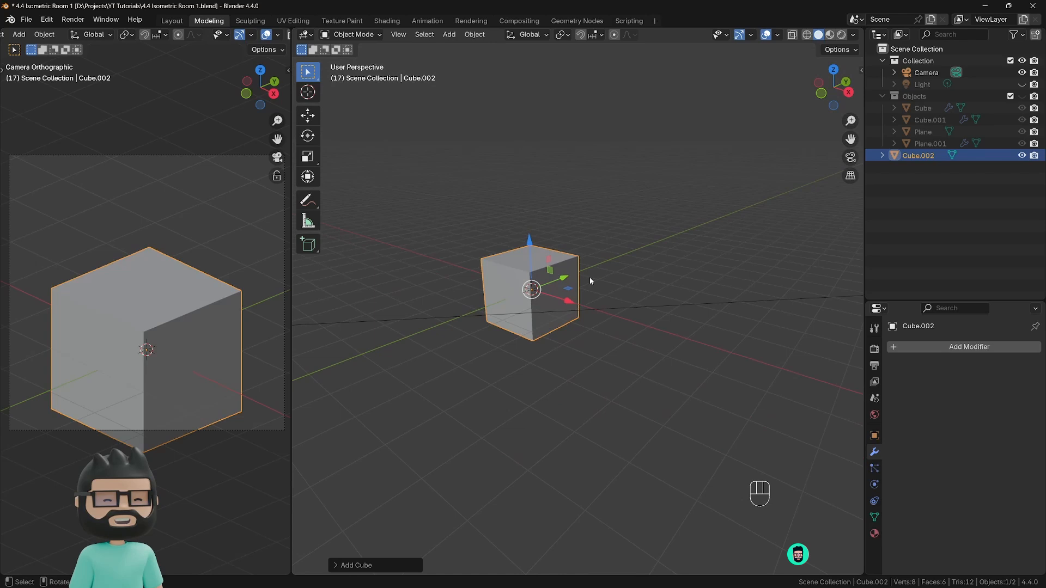
Step: Give the new cube a level-2 Subdivision modifier and apply Shade Smooth
key("ctrl")
key("ctrl+2")
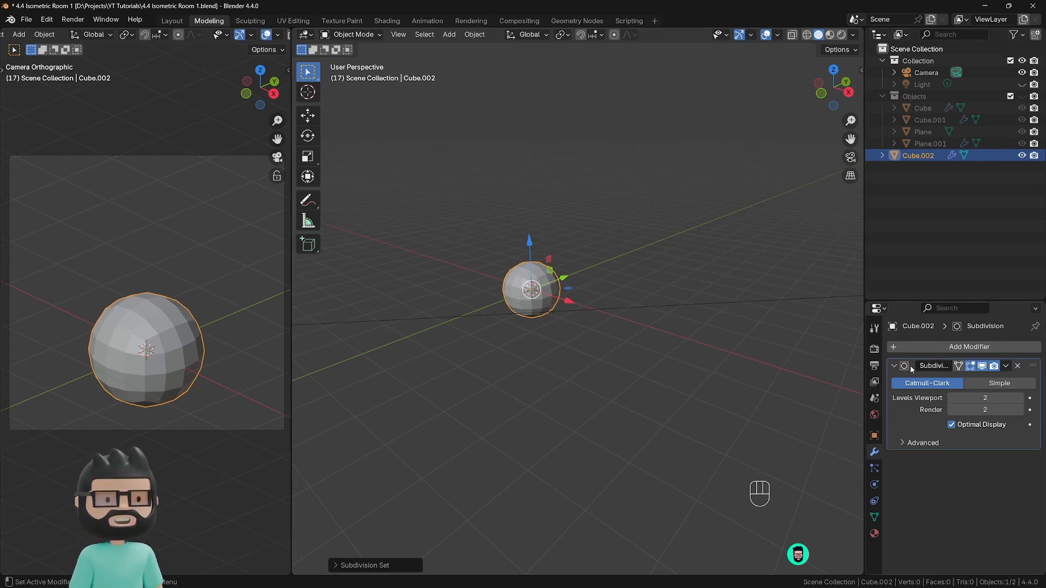
right_click(526, 276)
left_click(484, 254)
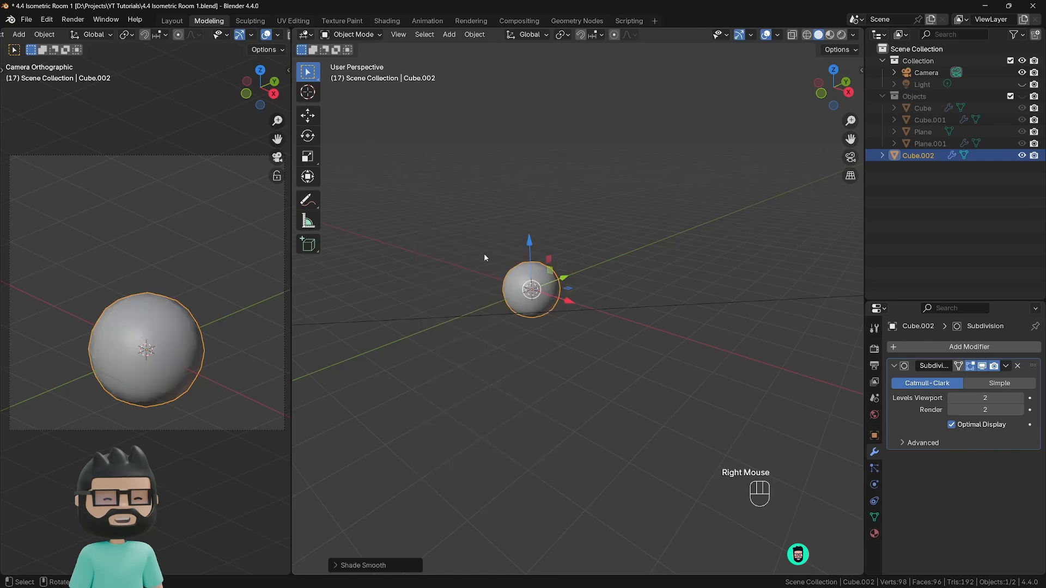
Step: From the front view, scale the cube's whole mesh in Edit Mode by about 4 along Z, then return to Object Mode
middle_click_drag(483, 254, 560, 335)
key("KP_1")
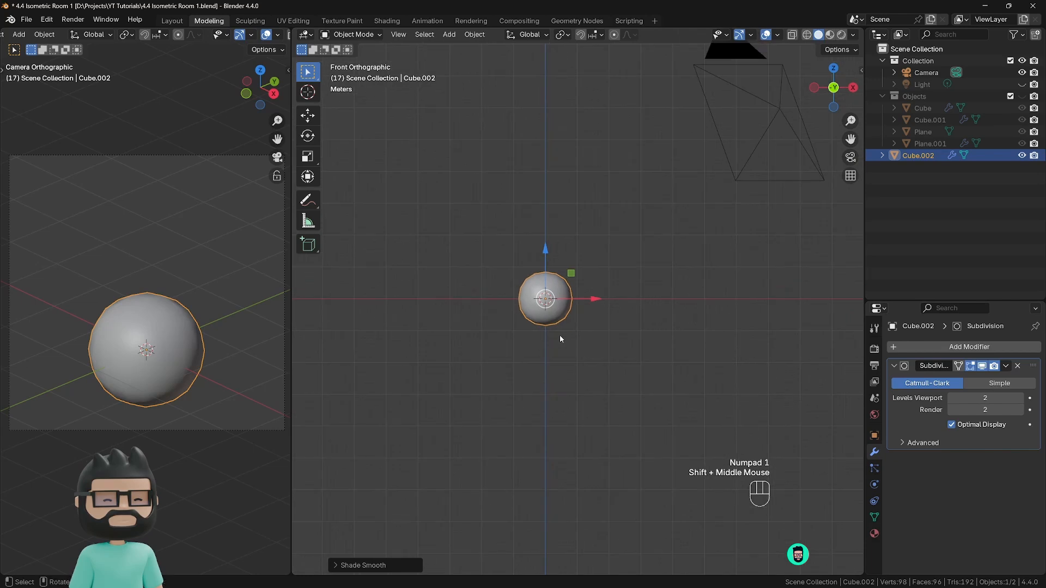
key("Tab")
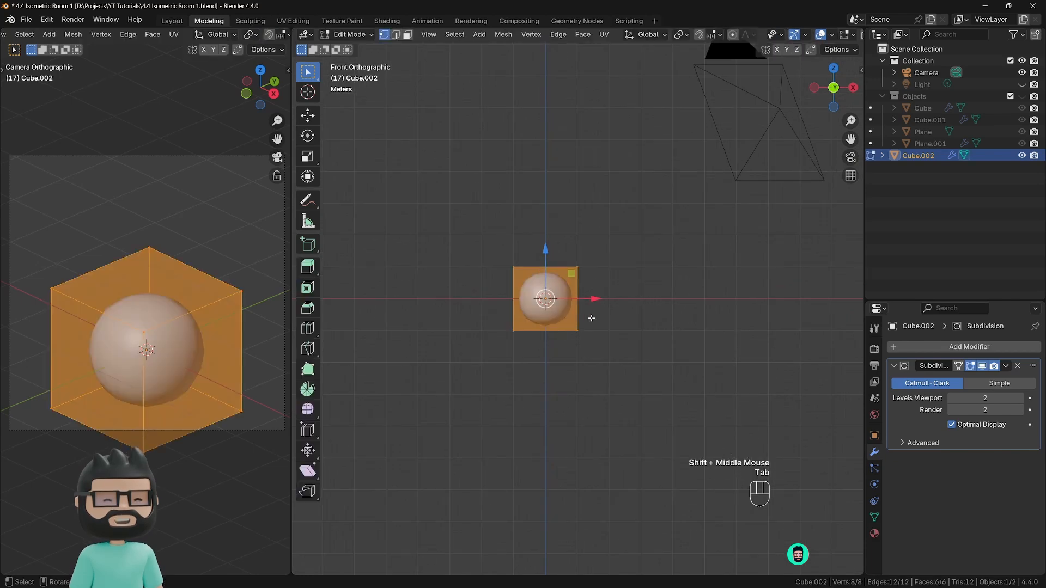
key("s")
key("z")
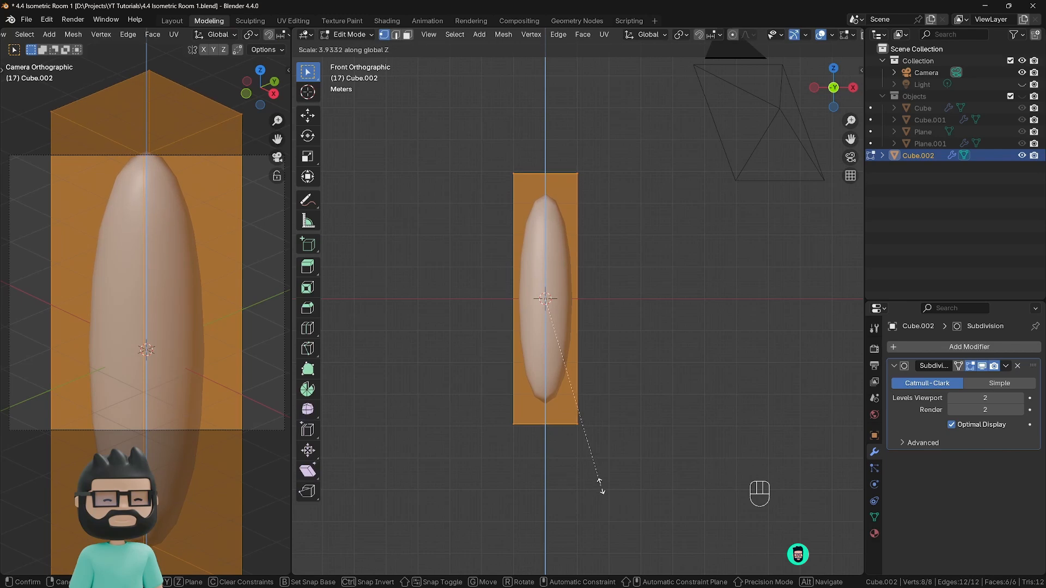
left_click(599, 485, "ctrl")
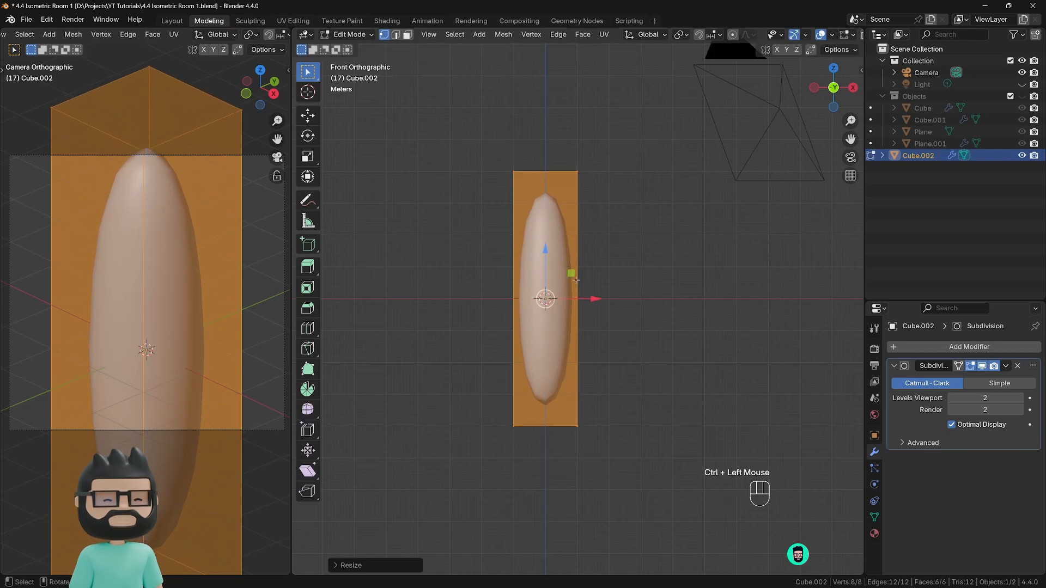
key("Tab")
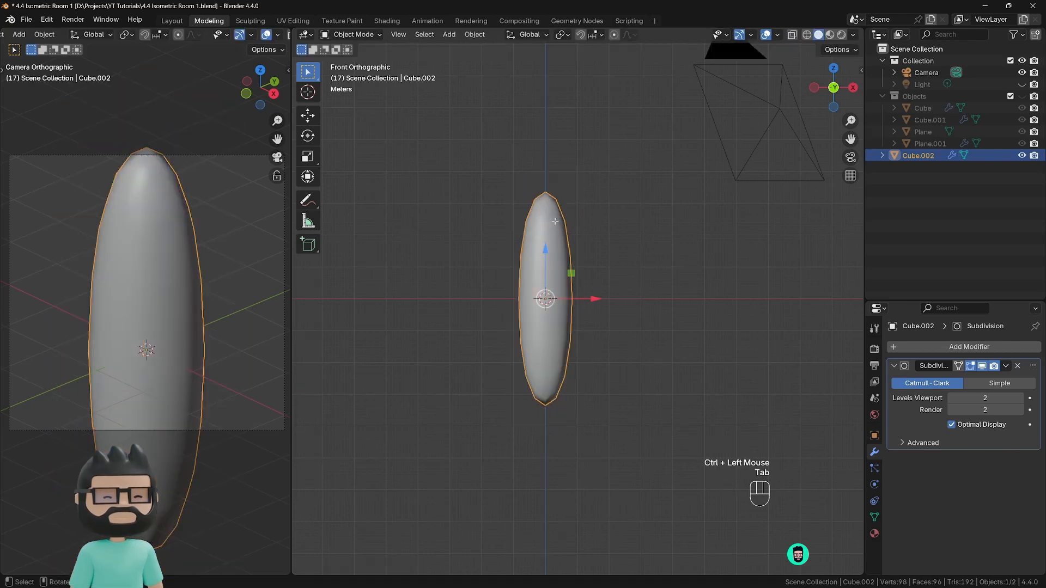
Step: Compare the stretched cube's original mesh cage with its smoothed subdivision shape from the front and right views
key("Tab")
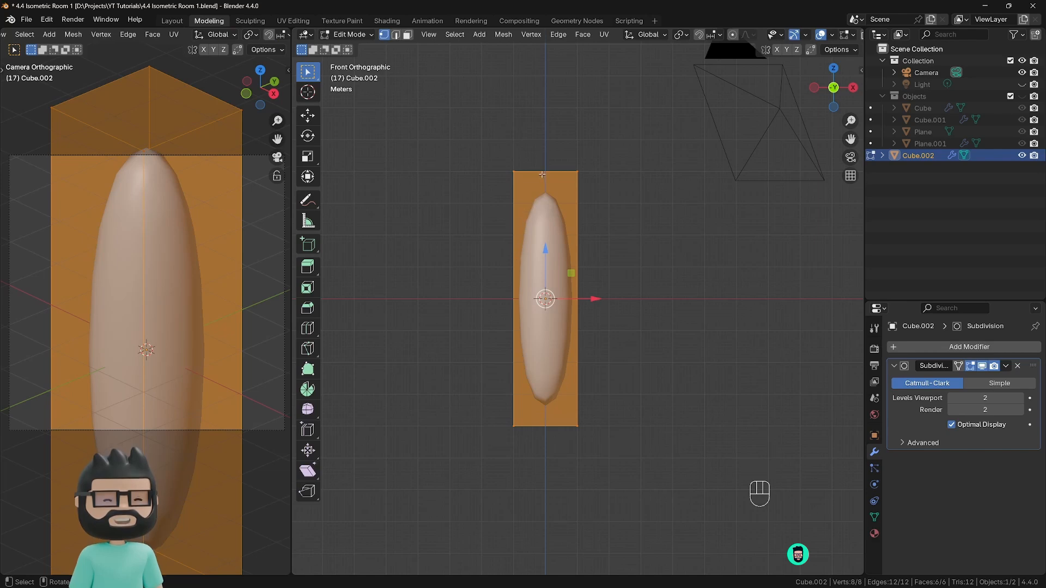
key("Tab")
middle_click_drag(573, 247, 554, 273)
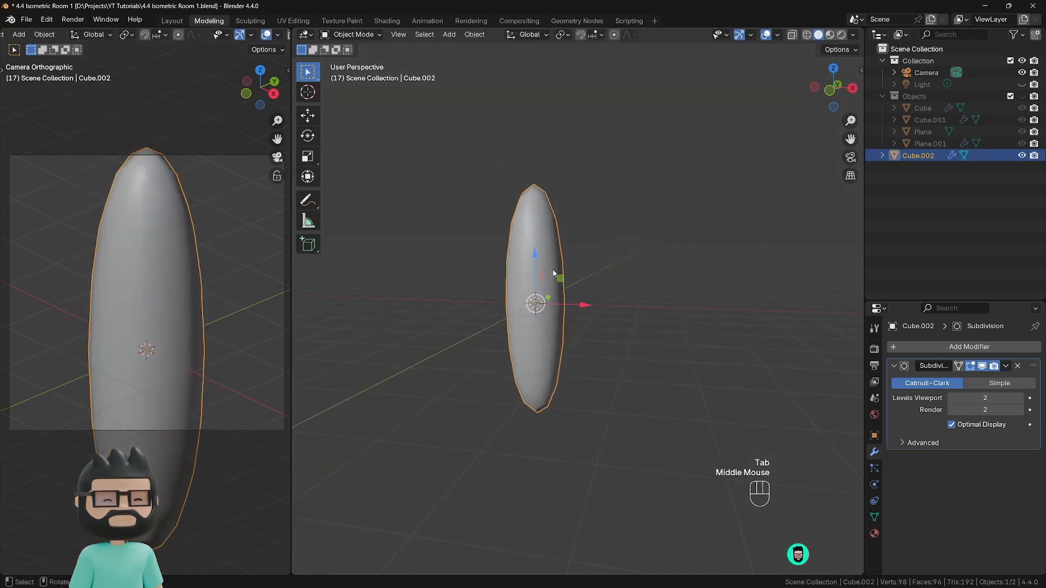
key("KP_1")
key("Tab")
left_click_drag(503, 165, 590, 178)
right_click(590, 177)
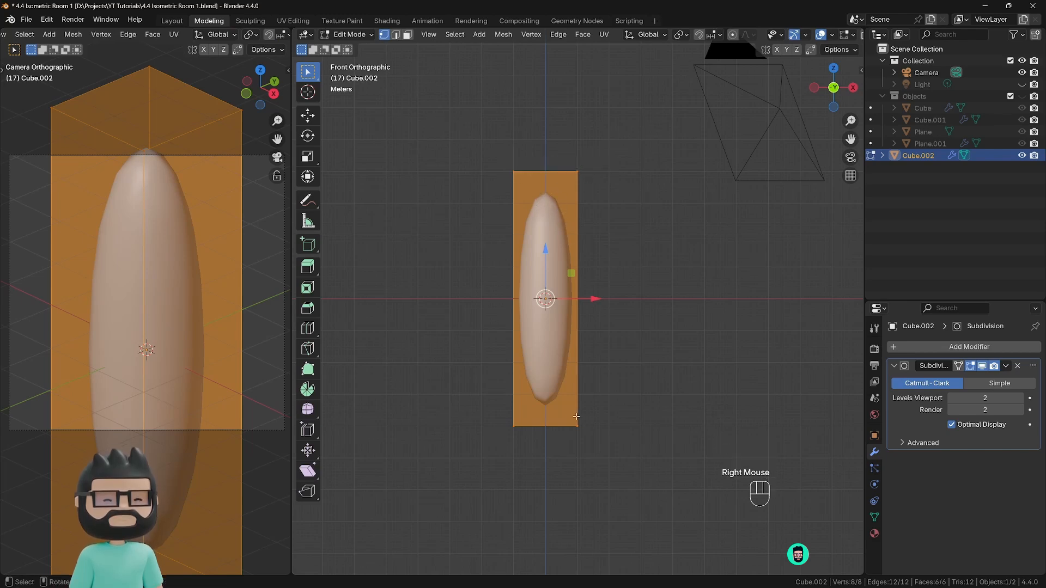
key("KP_3")
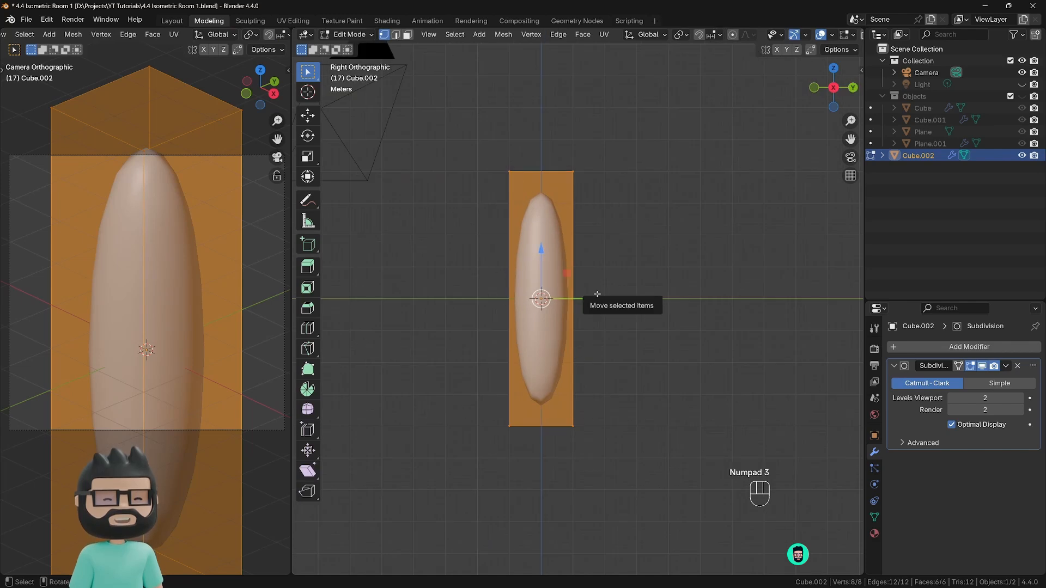
key("KP_1")
key("Tab")
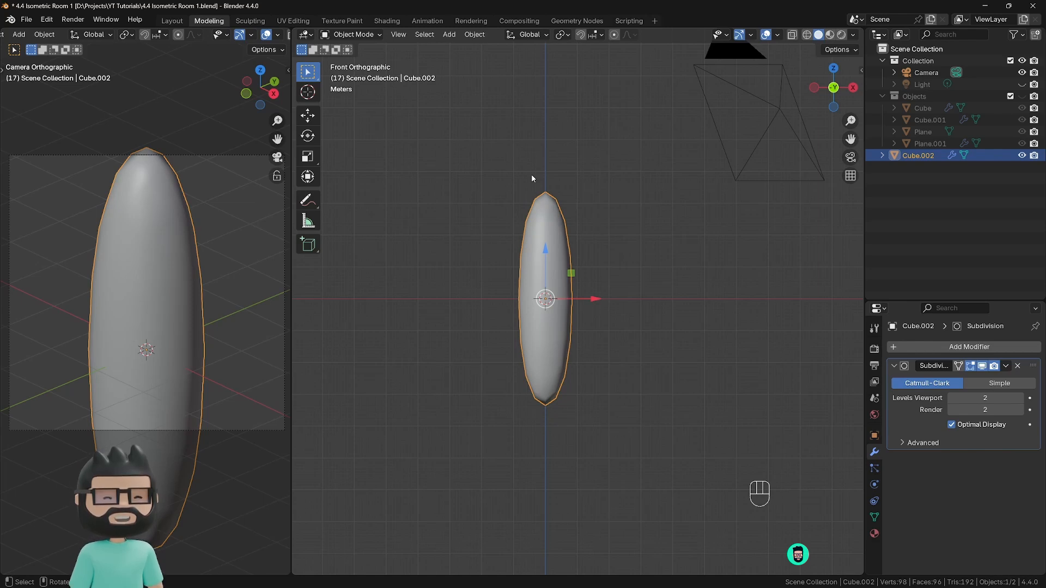
Step: Add one horizontal loop cut to the stretched cube, slid up near the top by a factor of about -0.79, and check the smoothed shape
key("Tab")
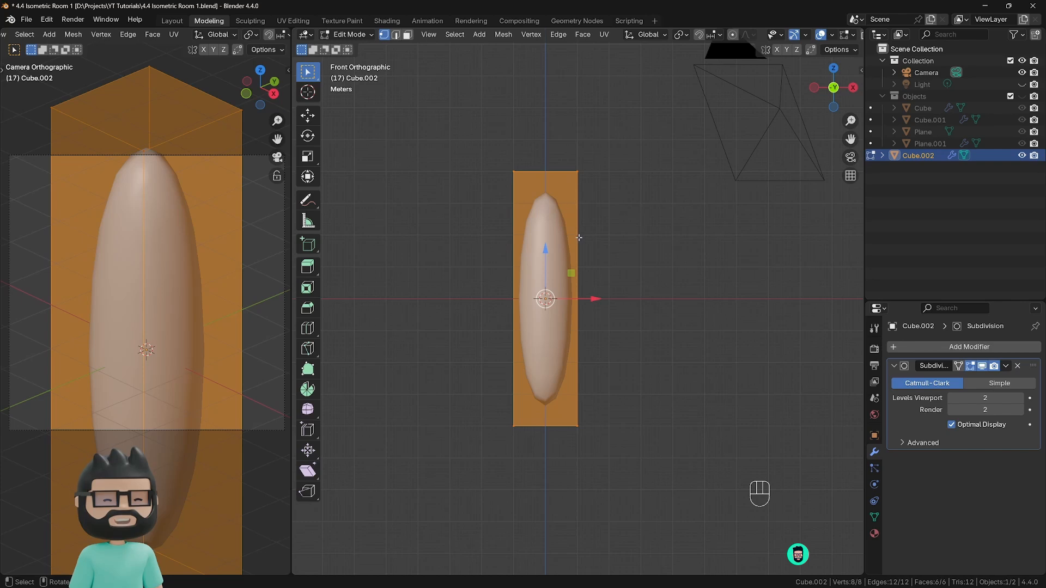
key("ctrl+r")
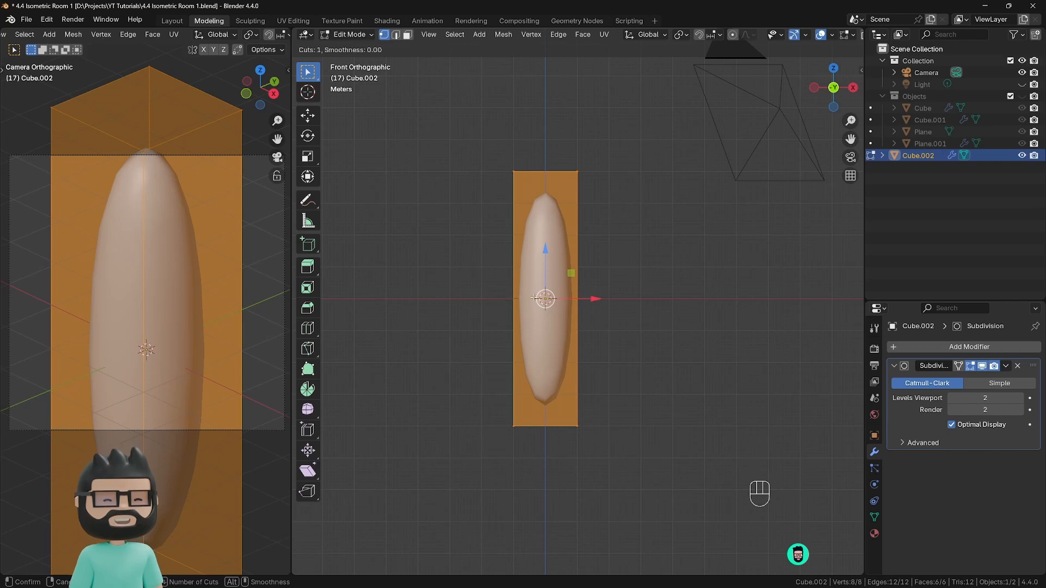
scroll(512, 297, "up", 1)
scroll(512, 297, "down", 1)
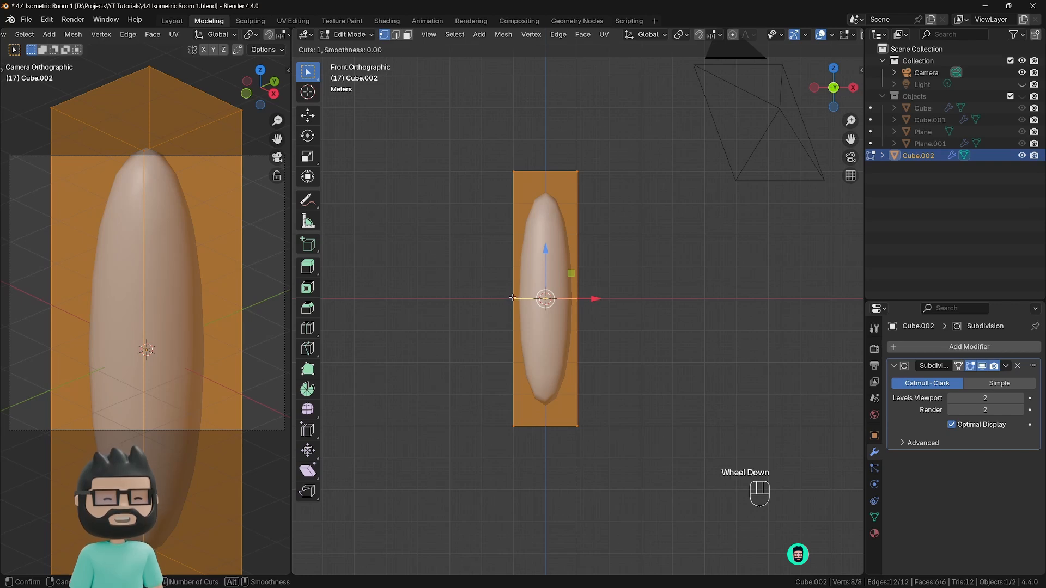
left_click(507, 296)
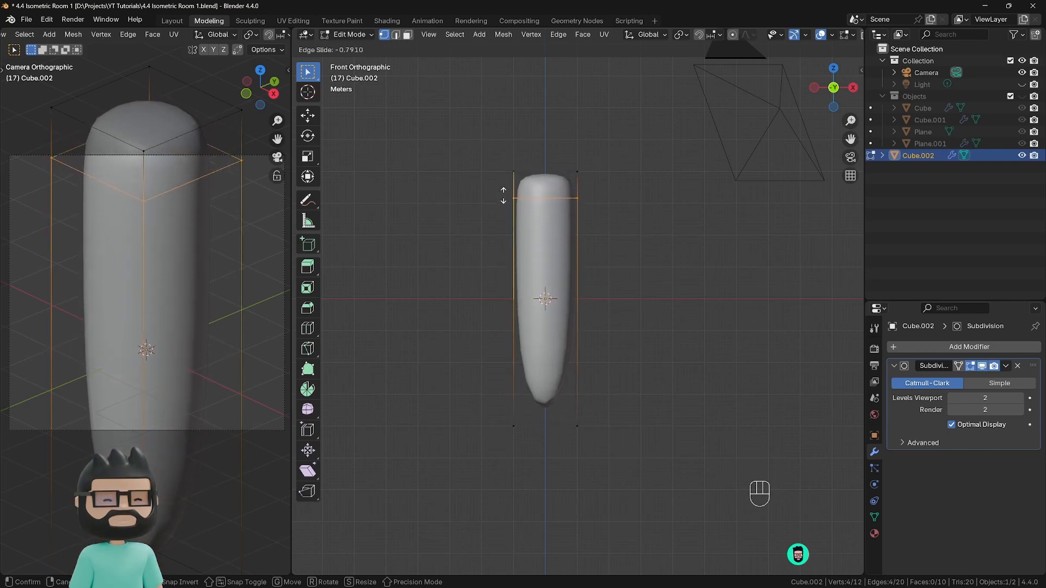
left_click(504, 197)
middle_click_drag(504, 197, 645, 257)
key("Tab")
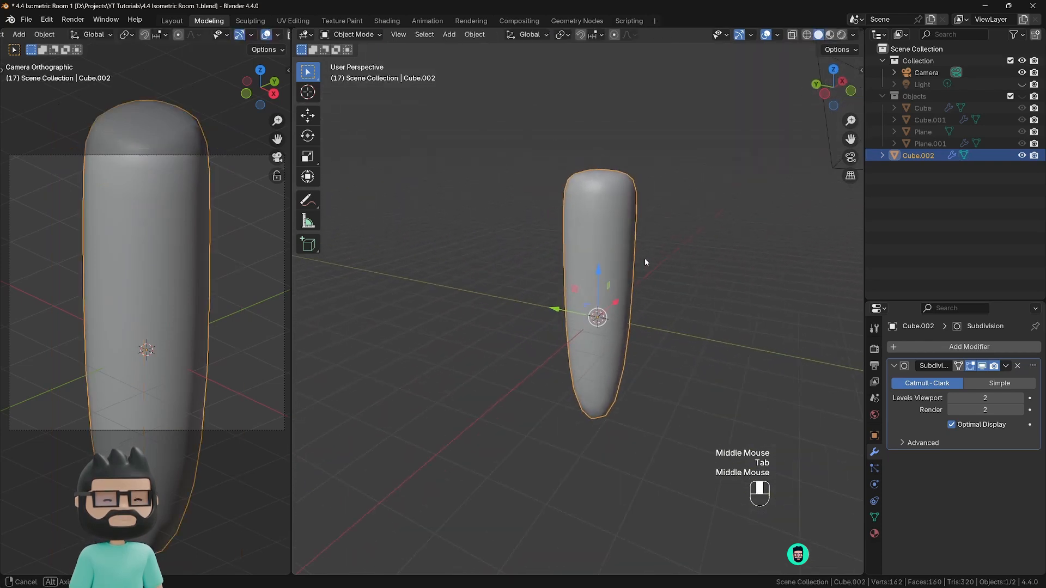
key("Tab")
key("KP_1")
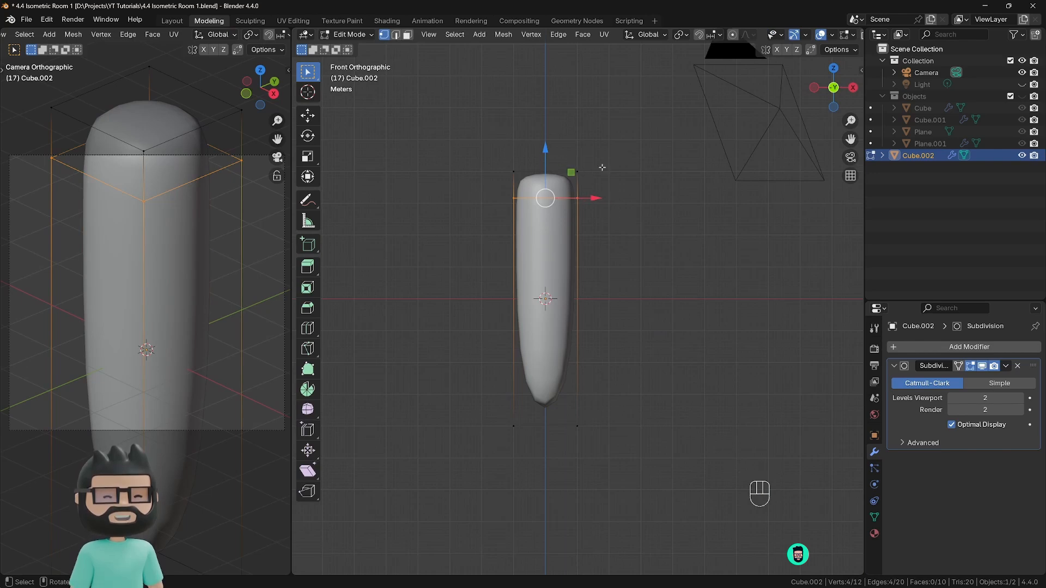
key("Tab")
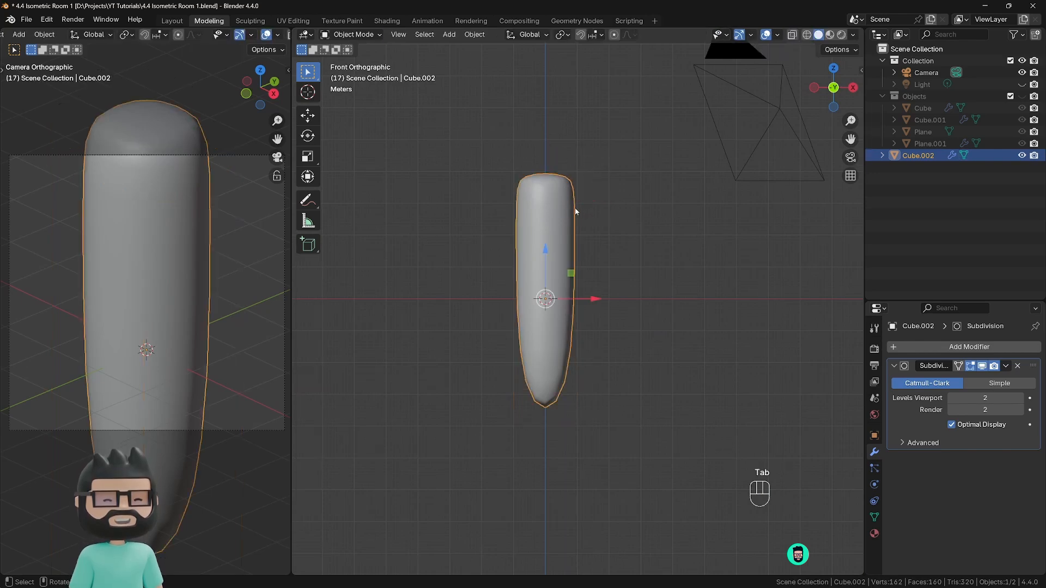
middle_click_drag(574, 207, 570, 256)
Step: Select the whole mesh in Edit Mode and annotate the square corners and the rounded contour around its upper end from the front view
key("Tab")
scroll(561, 239, "down", 1)
key("a")
key("KP_1")
scroll(570, 256, "up", 2)
middle_click_drag(601, 173, 587, 200, "shift")
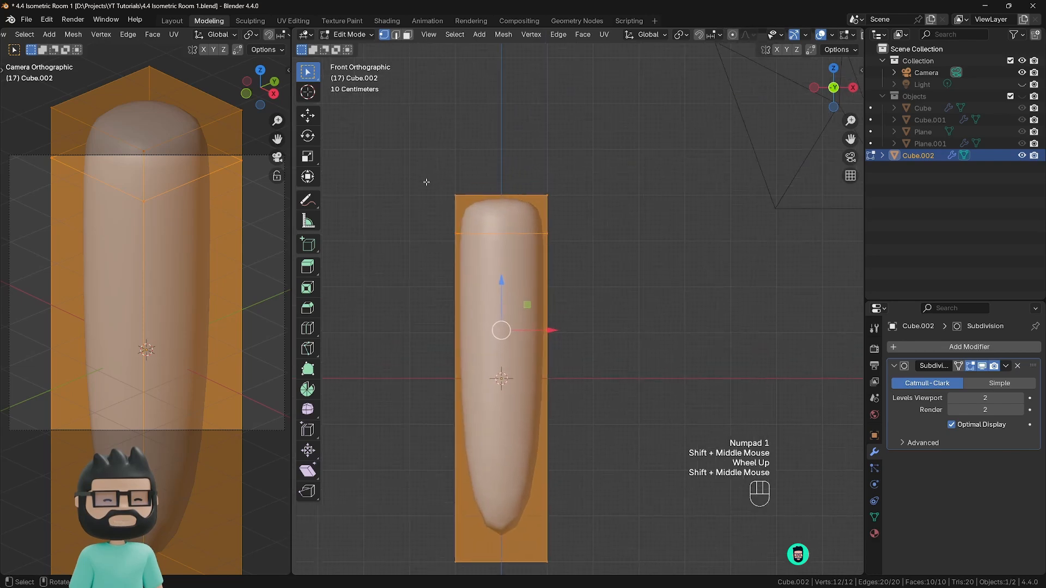
left_click_drag(307, 201, 336, 204)
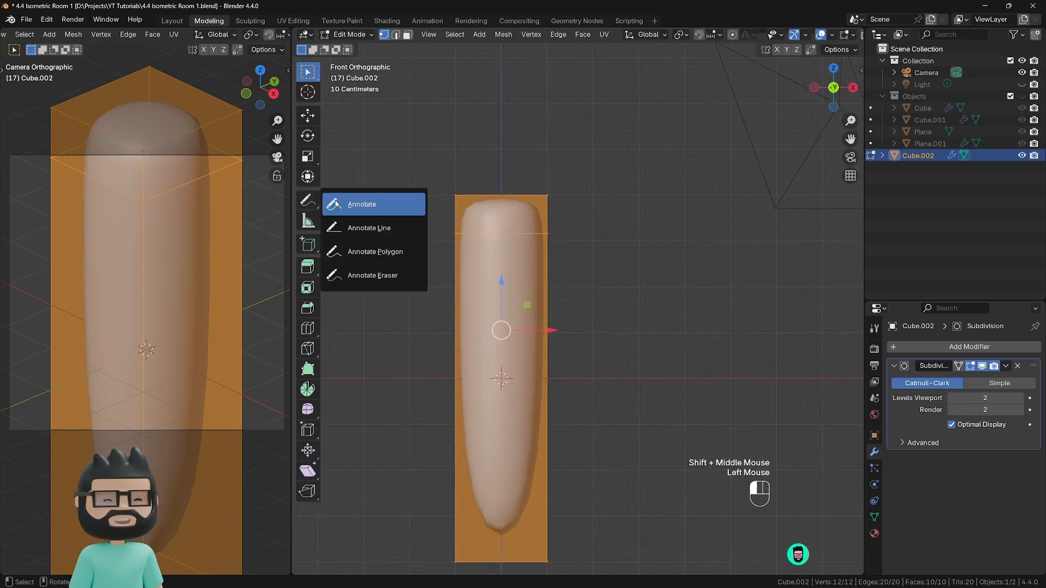
left_click(336, 204)
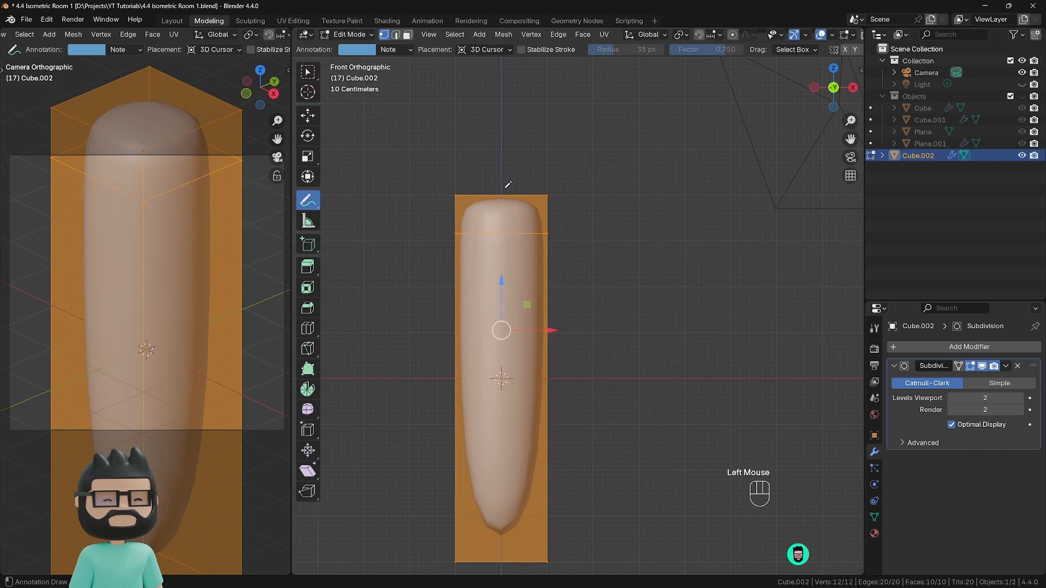
mouse_move(509, 183)
left_mouse_down()
mouse_move(555, 185)
mouse_move(555, 225)
left_mouse_up()
mouse_move(502, 183)
left_mouse_down()
mouse_move(461, 183)
mouse_move(450, 228)
mouse_move(500, 196)
left_mouse_up()
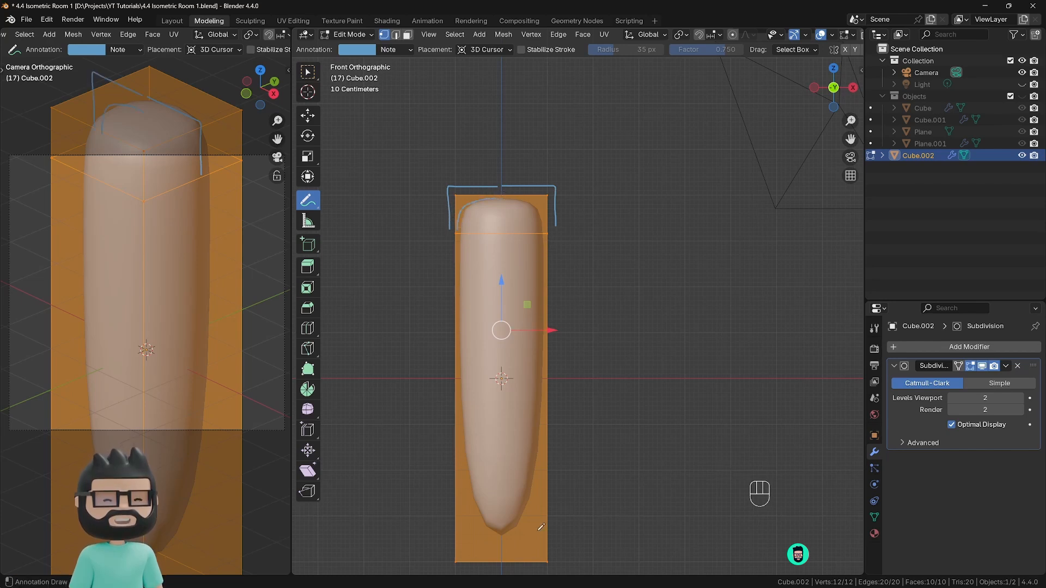
Step: Annotate the long edge span and lower curve of the mesh, plus a line-length versus curvature comparison beside it
left_click_drag(552, 238, 557, 350)
left_click_drag(560, 448, 558, 548)
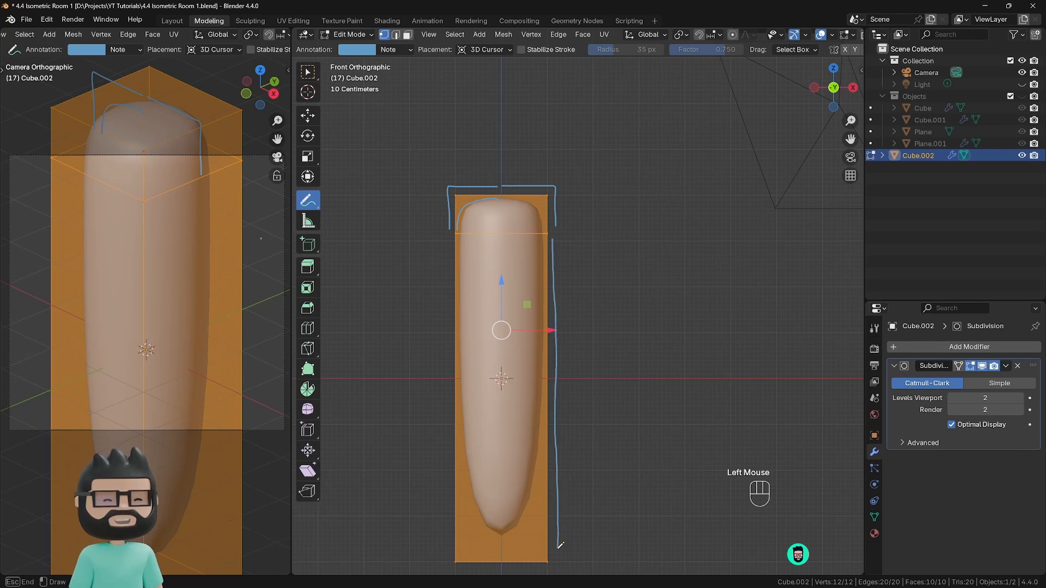
scroll(562, 486, "down", 2)
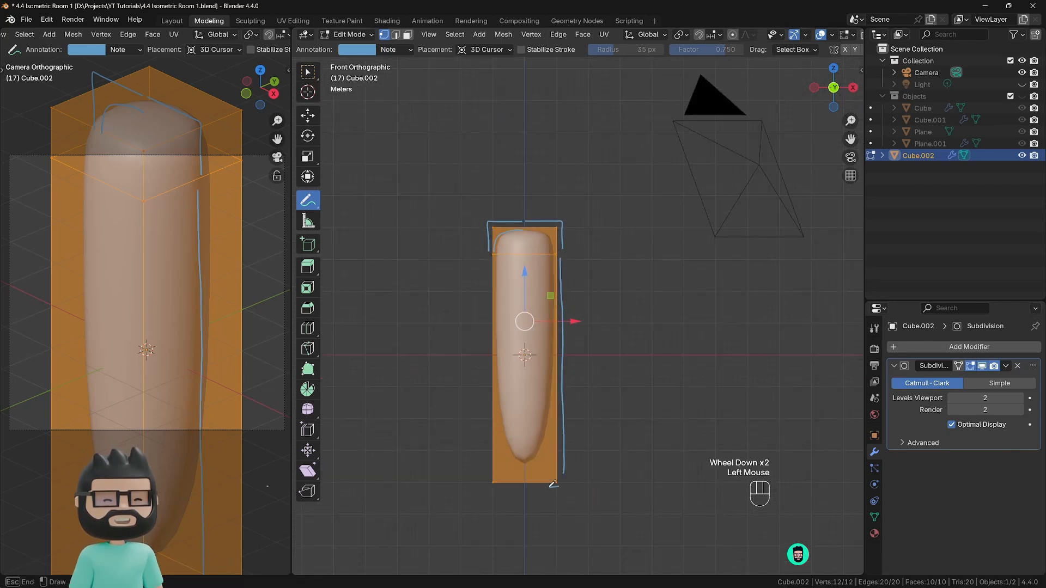
left_click_drag(553, 440, 557, 262)
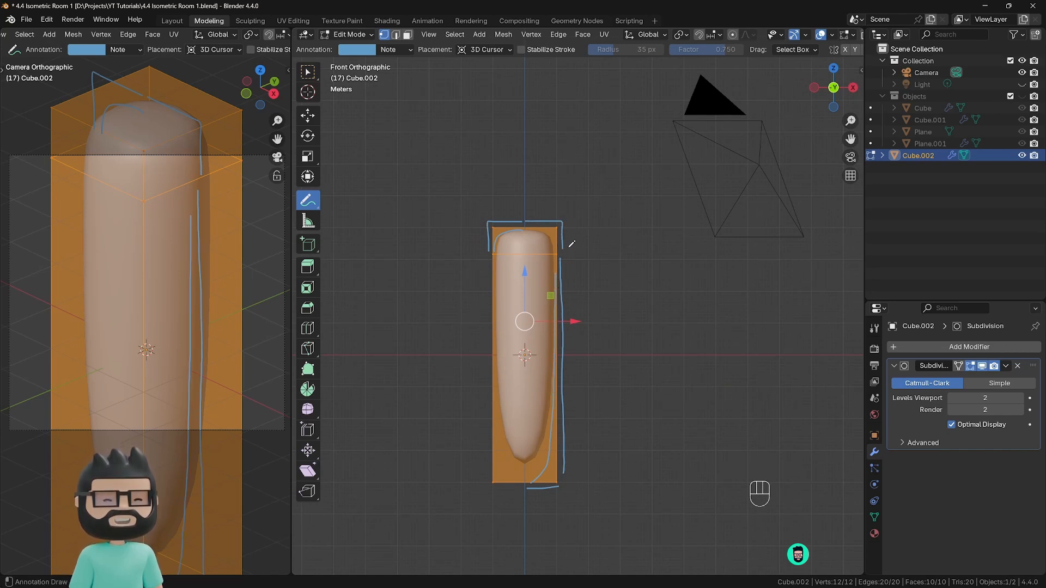
mouse_move(565, 238)
left_mouse_down()
mouse_move(587, 272)
mouse_move(572, 246)
left_mouse_up()
left_click_drag(599, 203, 600, 292)
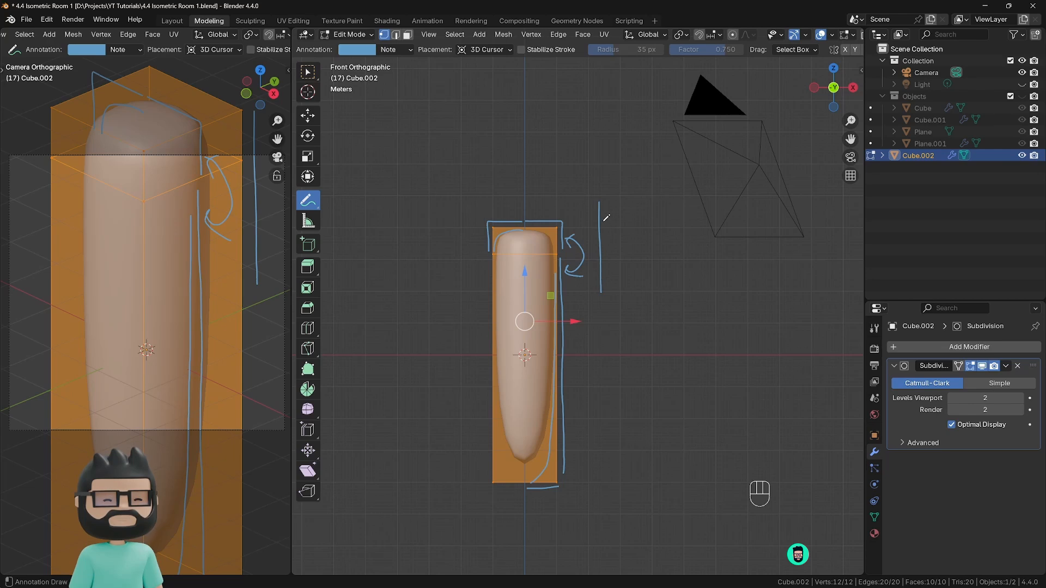
mouse_move(612, 234)
left_mouse_down()
mouse_move(644, 245)
mouse_move(610, 273)
left_mouse_up()
Step: Try to undo the annotation strokes around the stretched cube
key("ctrl+z")
key("ctrl+z")
key("ctrl+z")
key("ctrl+z")
key("ctrl+z")
right_click(603, 265)
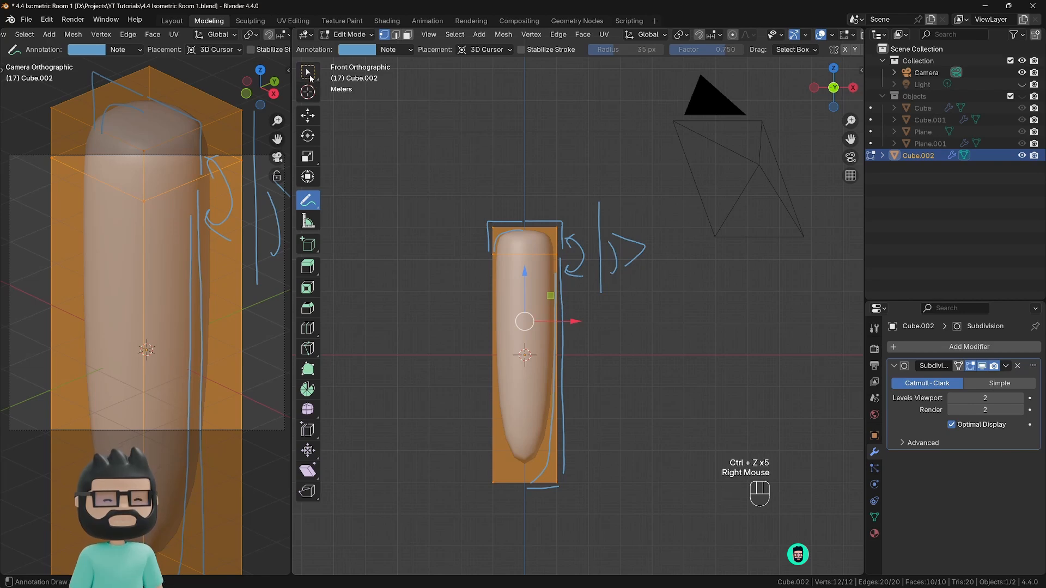
left_click(308, 72)
key("ctrl+z")
key("ctrl+z")
key("ctrl+z")
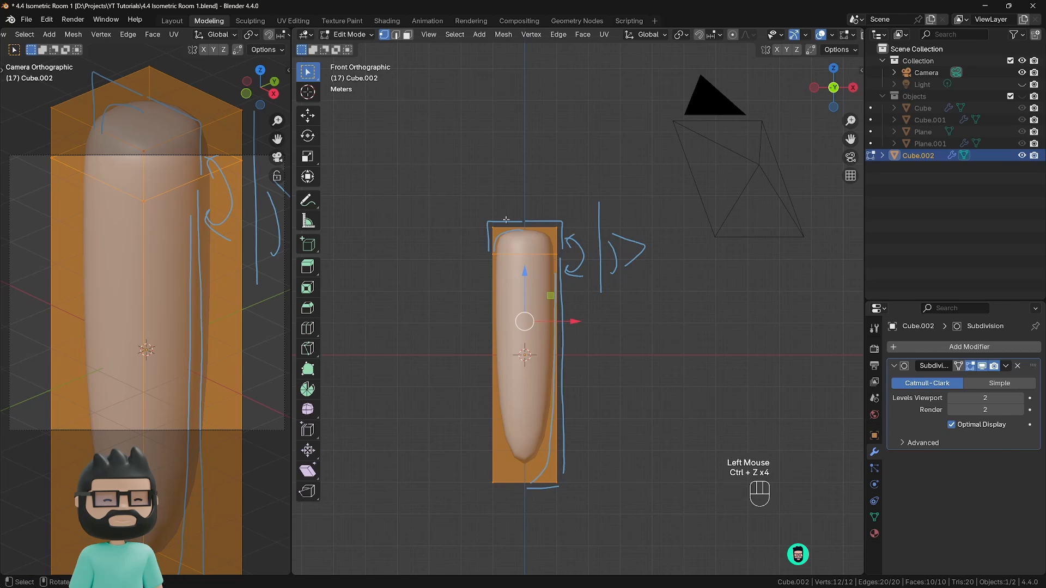
key("ctrl+shift+z")
Step: Erase all annotation strokes around the stretched cube with the Annotate Eraser, then return to the Select Box tool
left_click(308, 201)
left_click_drag(611, 207, 386, 281)
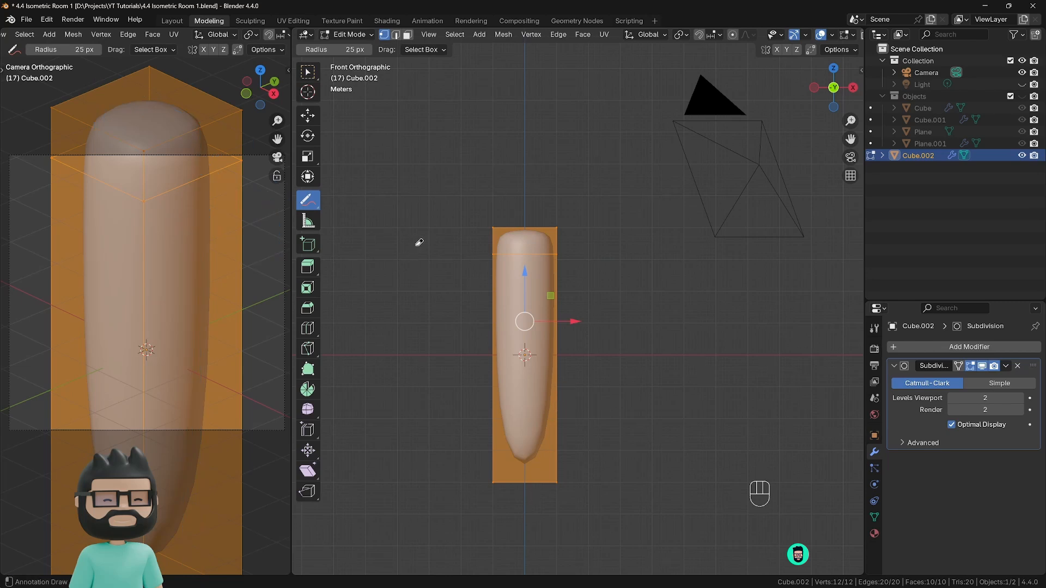
left_click(308, 72)
left_click(349, 100)
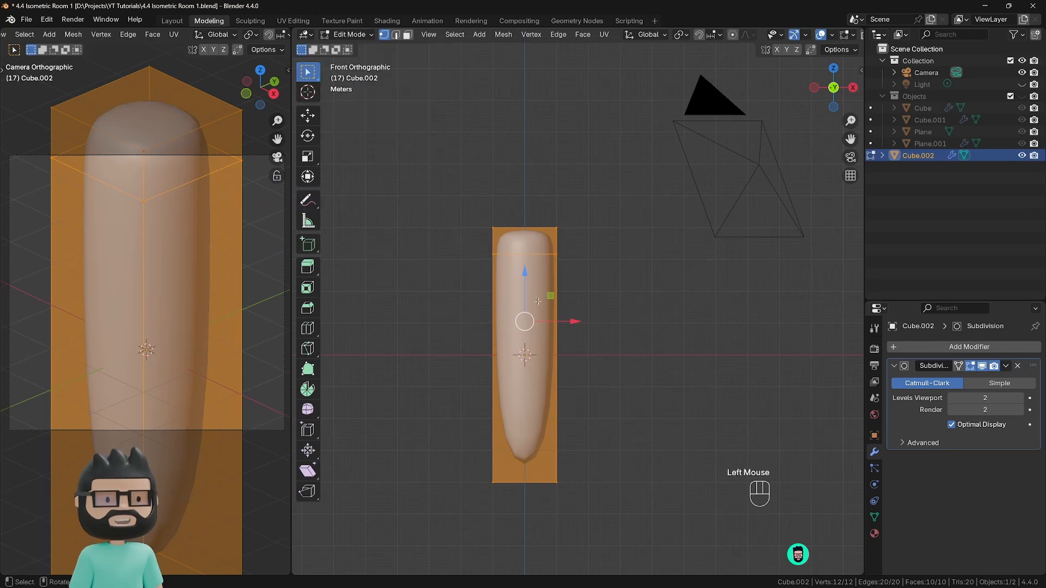
Step: Add a second horizontal loop cut slid down near the bottom of the stretched cube, then return to Object Mode
key("ctrl+r")
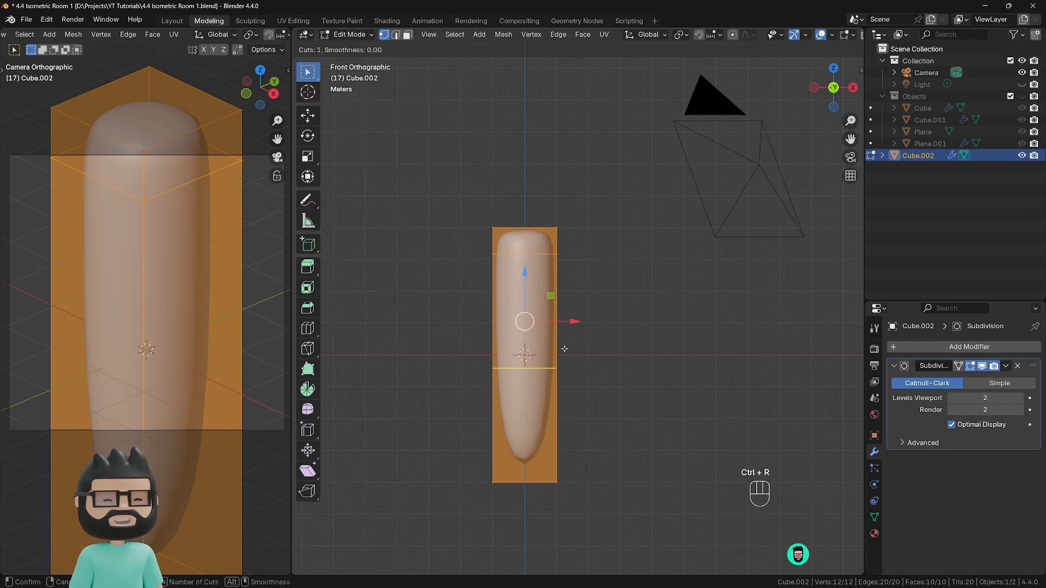
left_click(561, 353)
left_click_drag(562, 352, 562, 454)
left_click(562, 453)
key("Tab")
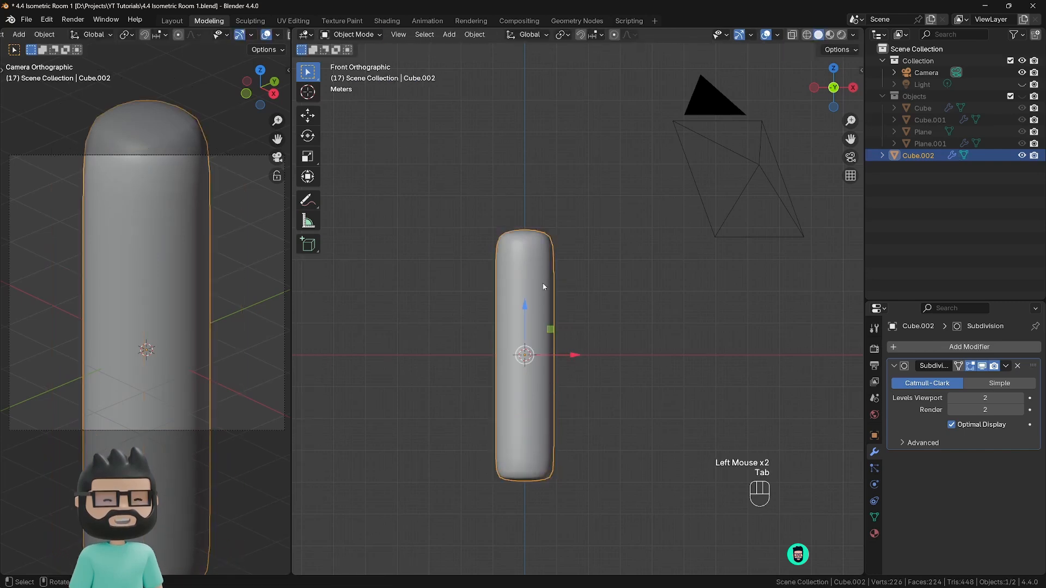
Step: Select all faces in Edit Mode and annotate the short and long edge spans along the mesh's side, linking the lower two with a curved arrow
key("Tab")
key("3")
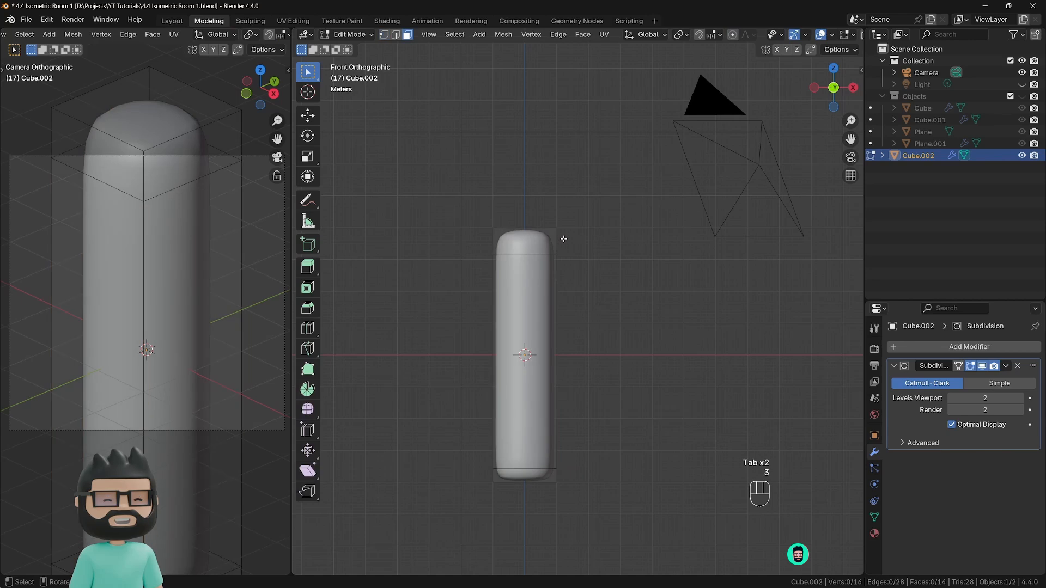
left_click(555, 225)
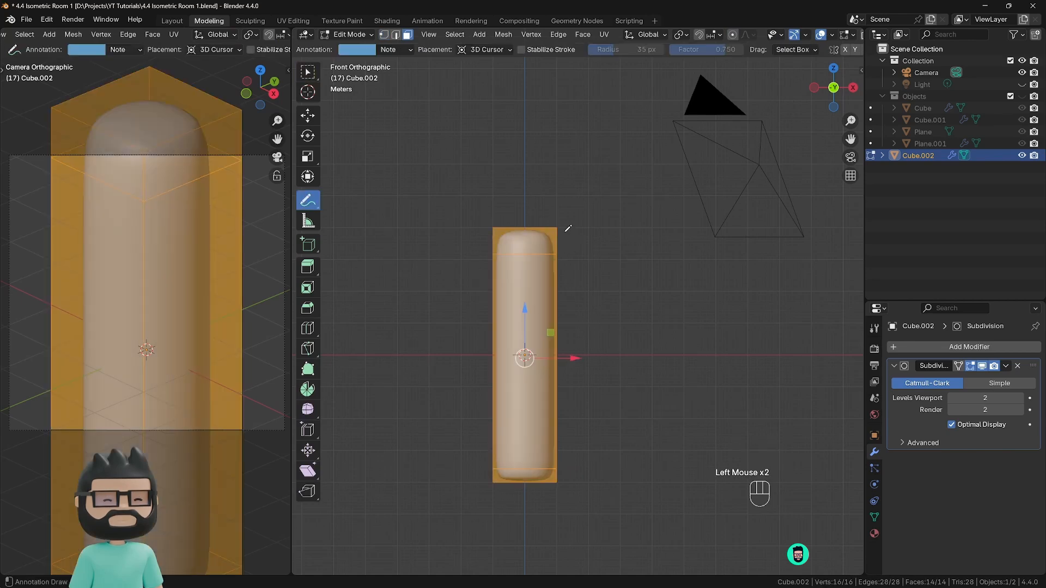
mouse_move(564, 233)
left_mouse_down()
mouse_move(565, 480)
mouse_move(574, 472)
left_mouse_up()
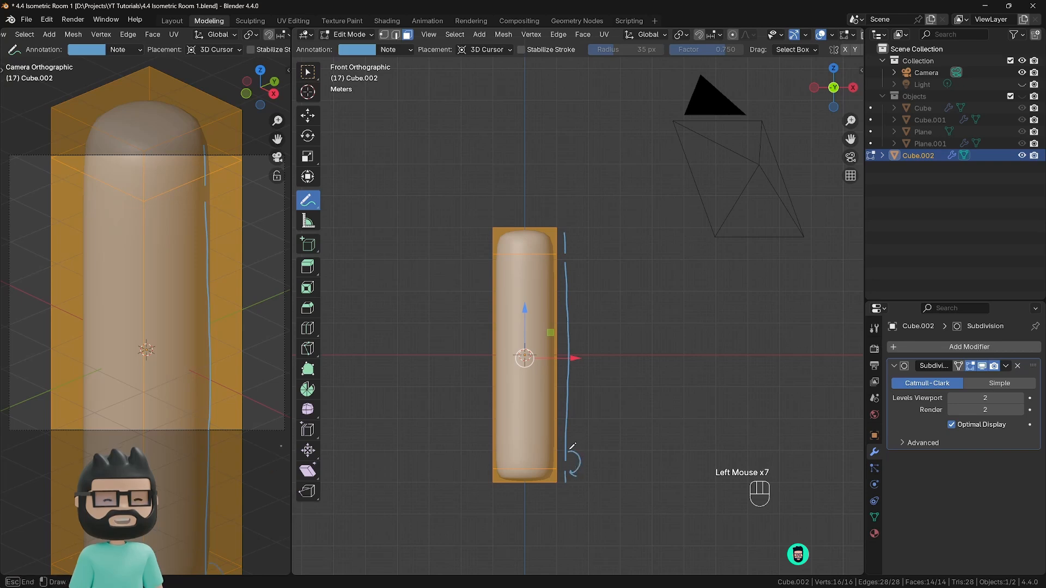
Step: Sketch an annotation beside the mesh showing a long vertical line next to an arrow-like angle and a curve
left_click_drag(622, 359, 624, 384)
left_click_drag(625, 461, 622, 464)
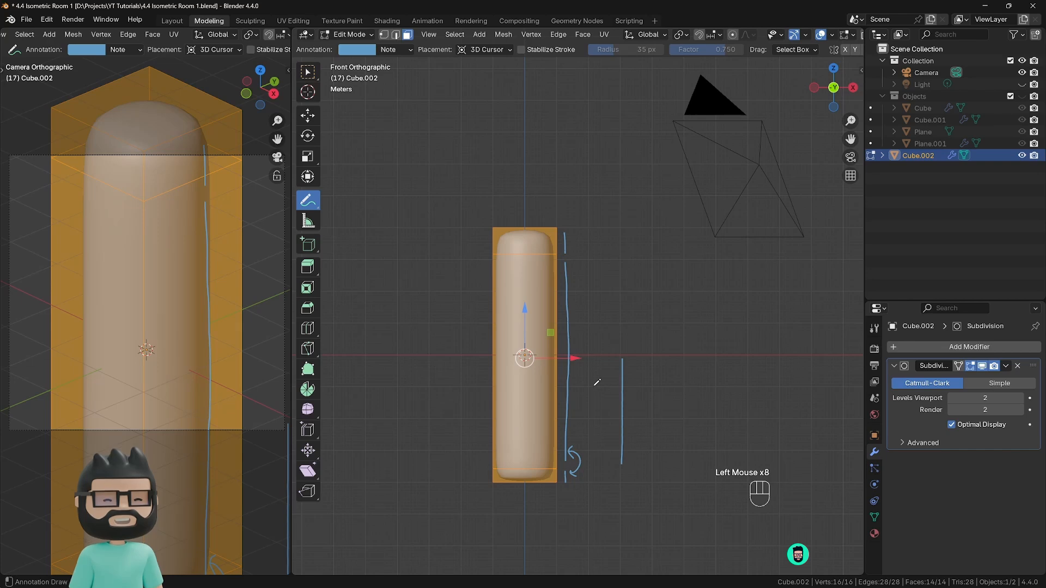
left_click_drag(672, 372, 698, 420)
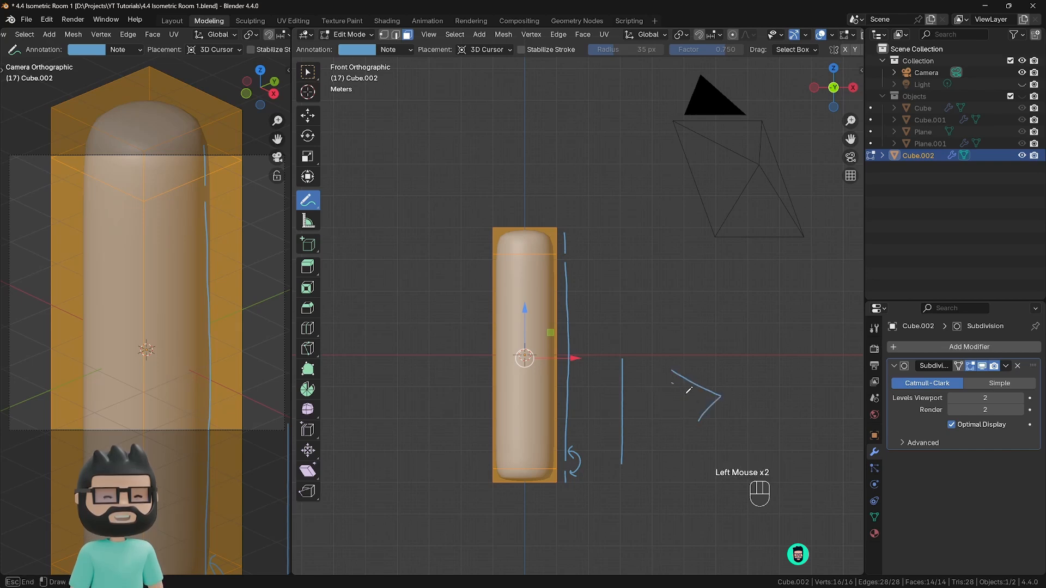
left_click_drag(672, 383, 677, 453)
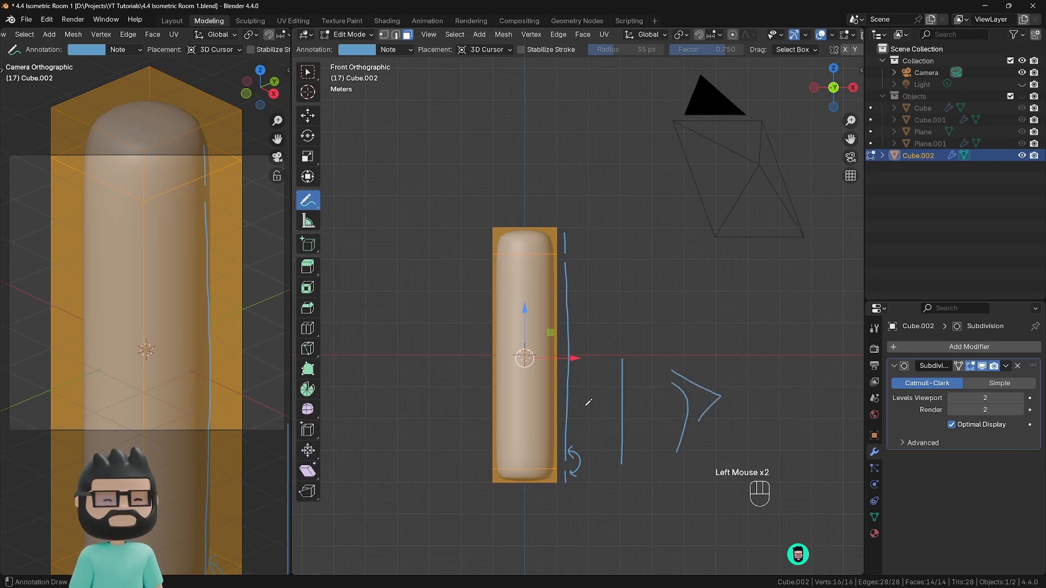
Step: Annotate the mesh's lower corner and sketch separate corner examples with small and wide rounded curves beside the mesh
left_click_drag(560, 472, 578, 492)
mouse_move(637, 468)
left_mouse_down()
mouse_move(645, 501)
mouse_move(622, 486)
left_mouse_up()
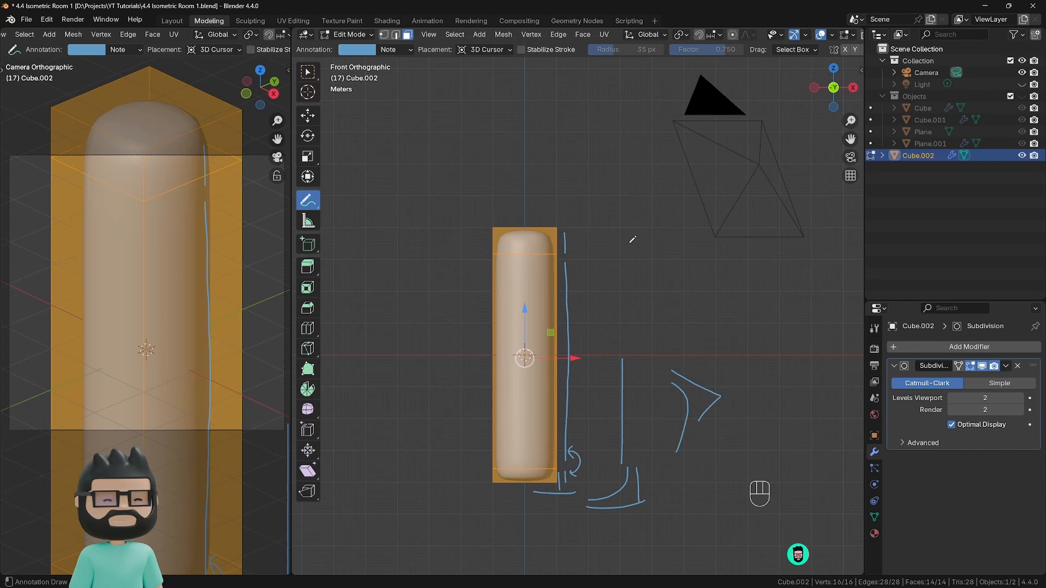
mouse_move(637, 238)
left_mouse_down()
mouse_move(636, 270)
mouse_move(607, 271)
mouse_move(634, 234)
left_mouse_up()
left_click(662, 298)
mouse_move(662, 298)
left_mouse_down()
mouse_move(730, 301)
mouse_move(726, 273)
left_mouse_up()
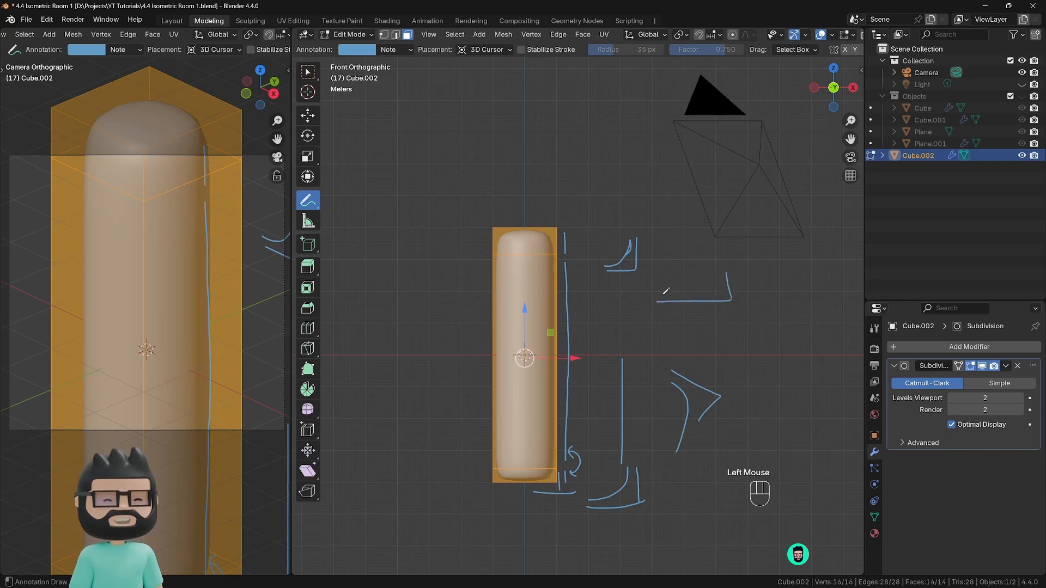
mouse_move(655, 298)
left_mouse_down()
mouse_move(690, 296)
mouse_move(724, 268)
left_mouse_up()
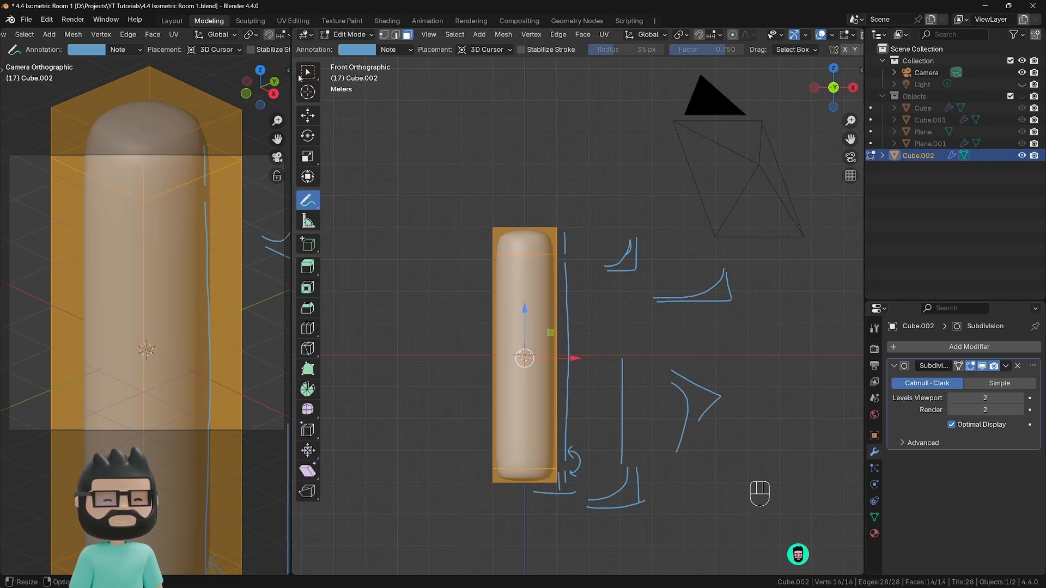
Step: Erase all the annotation strokes around the stretched cube with the Annotate Eraser, then switch back to the Select Box tool
left_click(308, 73)
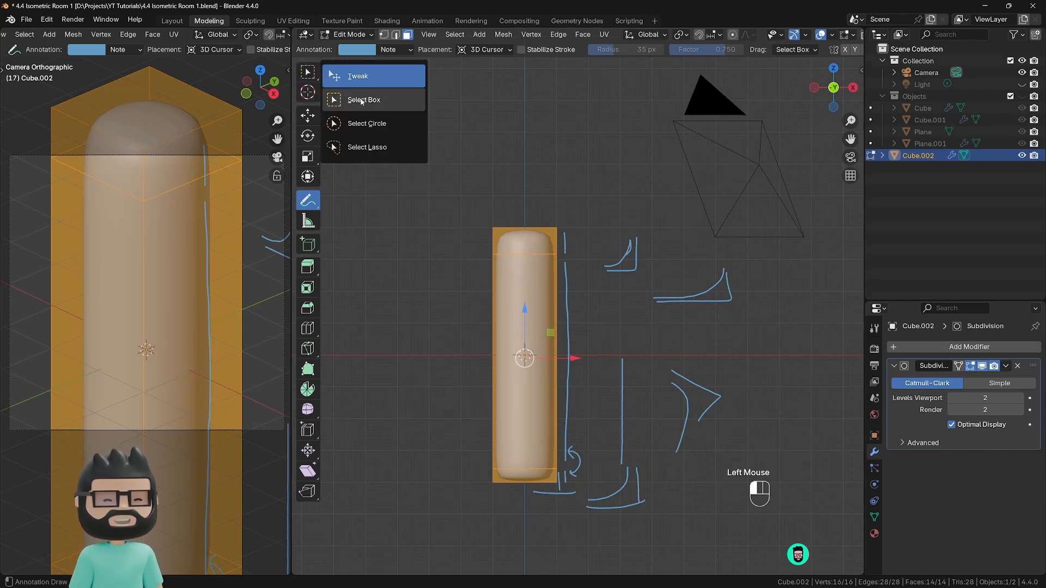
left_click(313, 203)
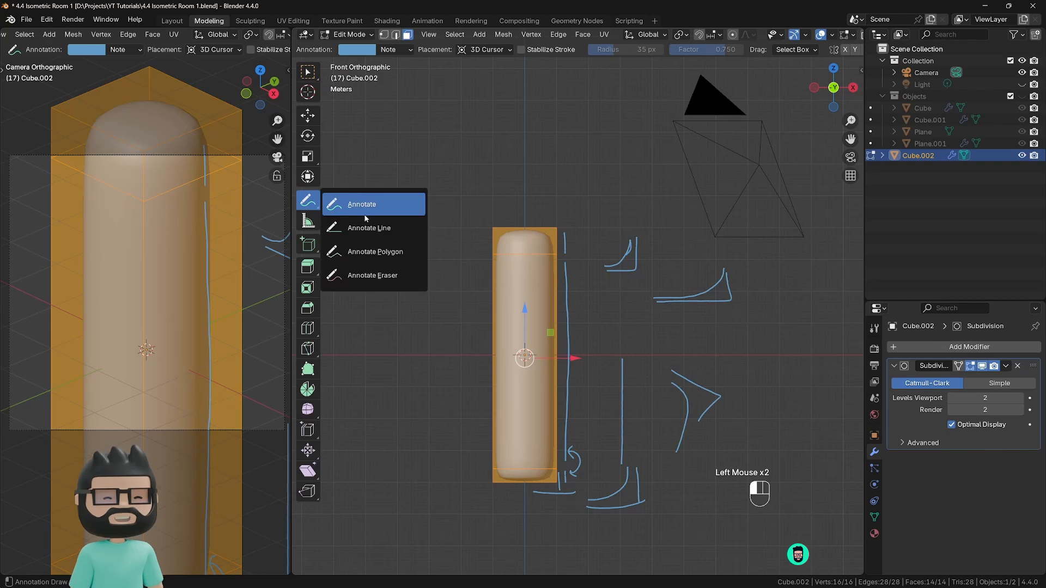
left_click(363, 275)
left_click_drag(569, 232, 562, 316)
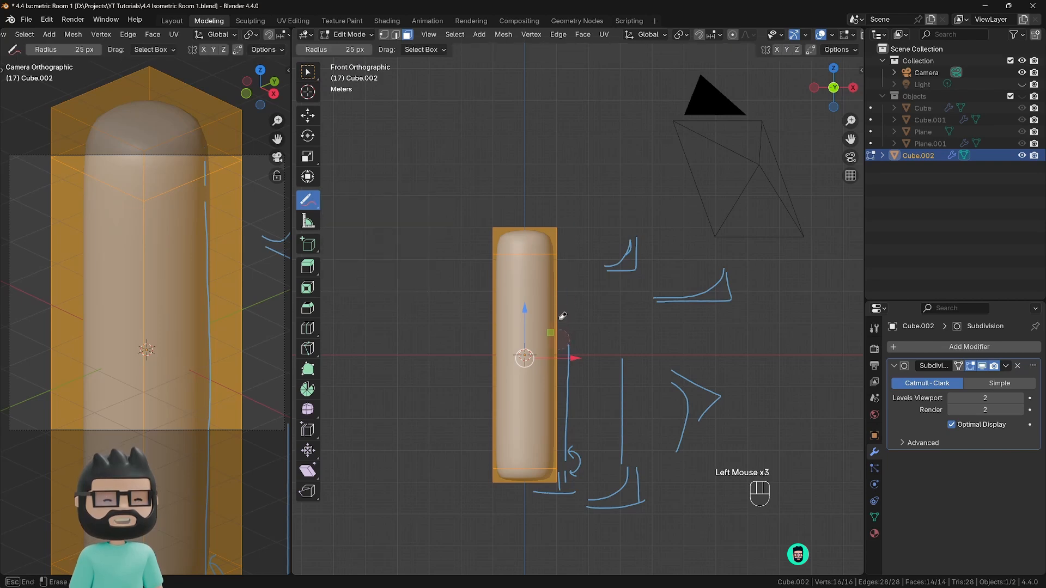
mouse_move(562, 386)
left_mouse_down()
mouse_move(569, 474)
mouse_move(574, 437)
left_mouse_up()
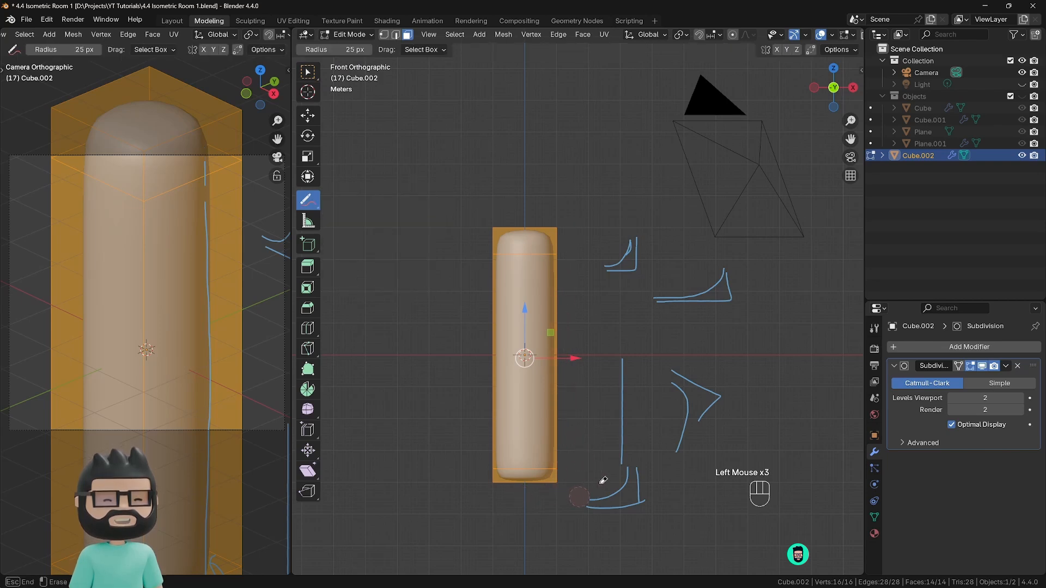
mouse_move(641, 495)
left_mouse_down()
mouse_move(626, 484)
mouse_move(604, 492)
left_mouse_up()
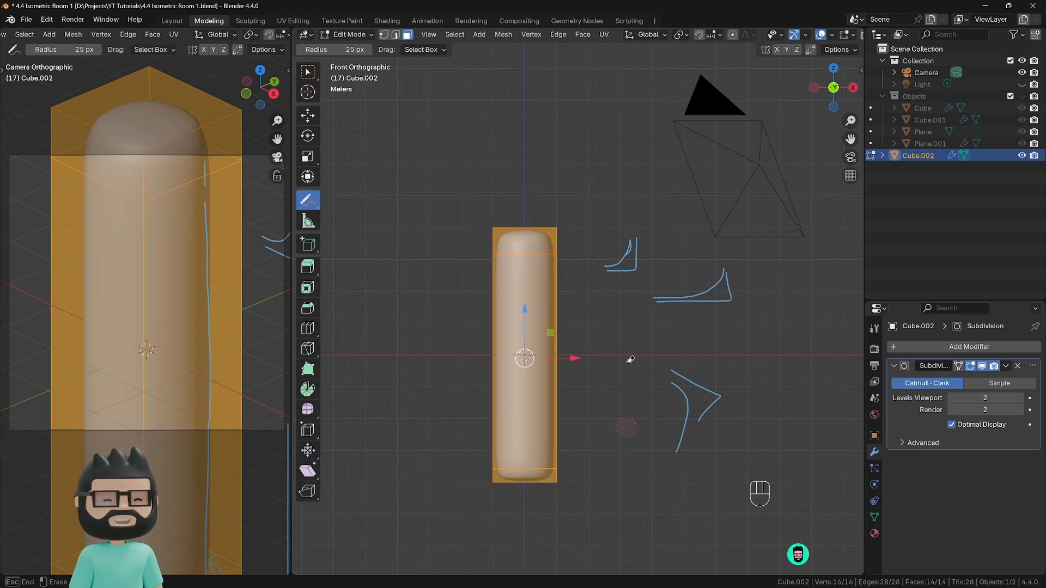
left_click_drag(630, 359, 678, 426)
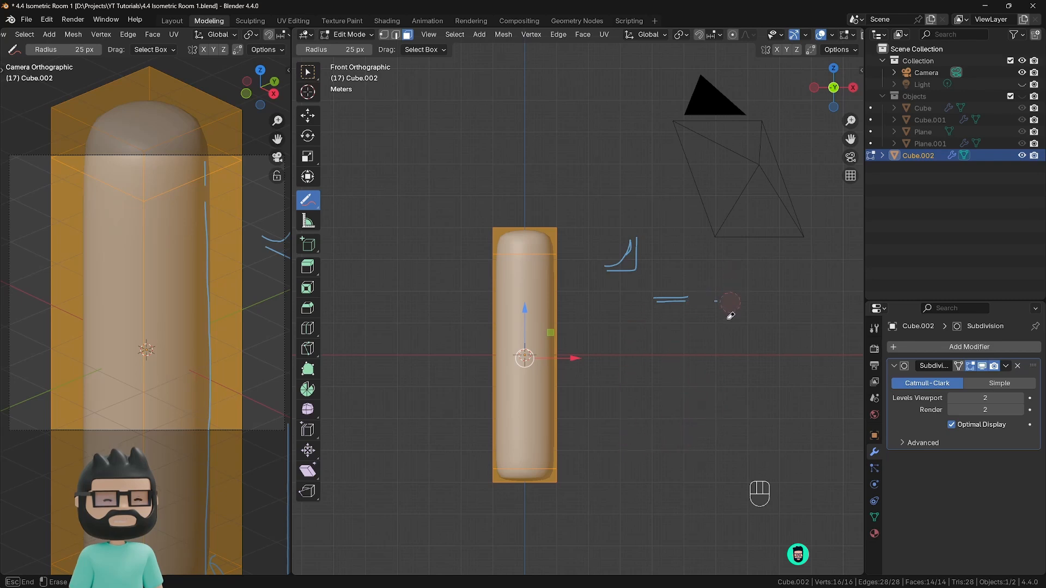
left_click_drag(612, 277, 631, 268)
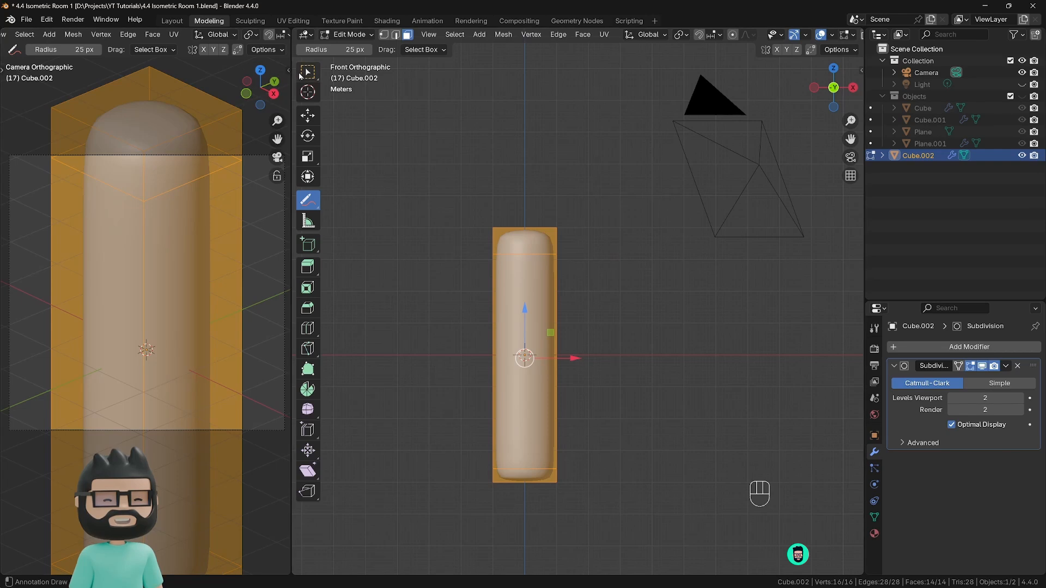
left_click(300, 75)
left_click(361, 100)
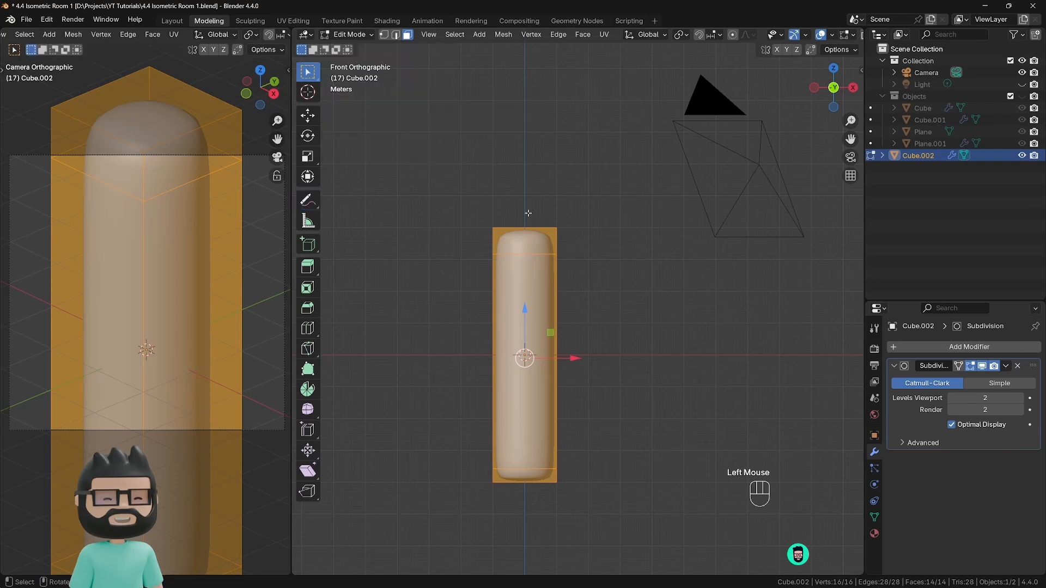
Step: Return to Object Mode and delete the stretched demonstration cube
scroll(528, 213, "down", 3)
scroll(520, 218, "up", 1)
key("Tab")
key("q")
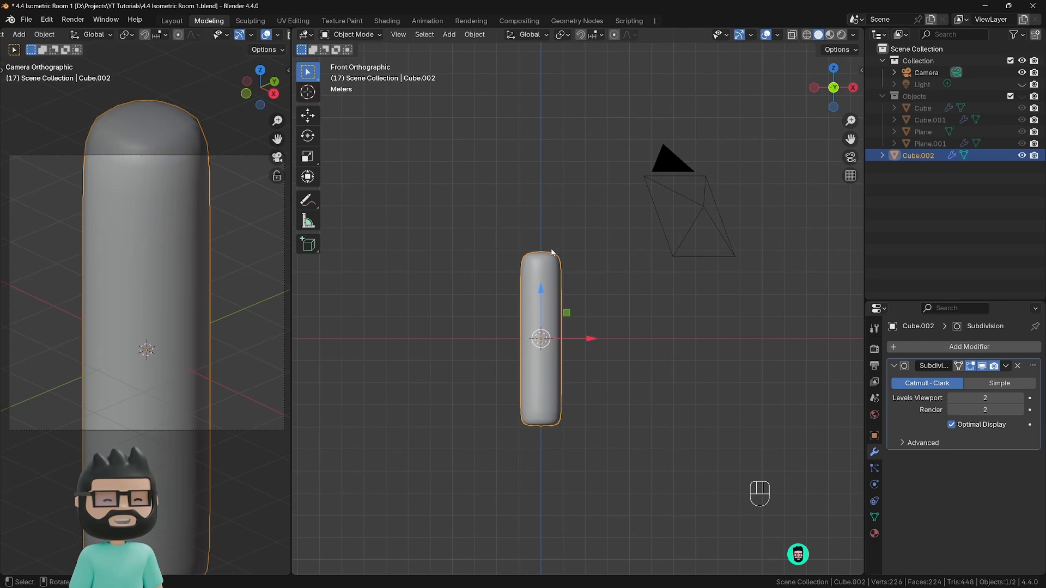
key("x")
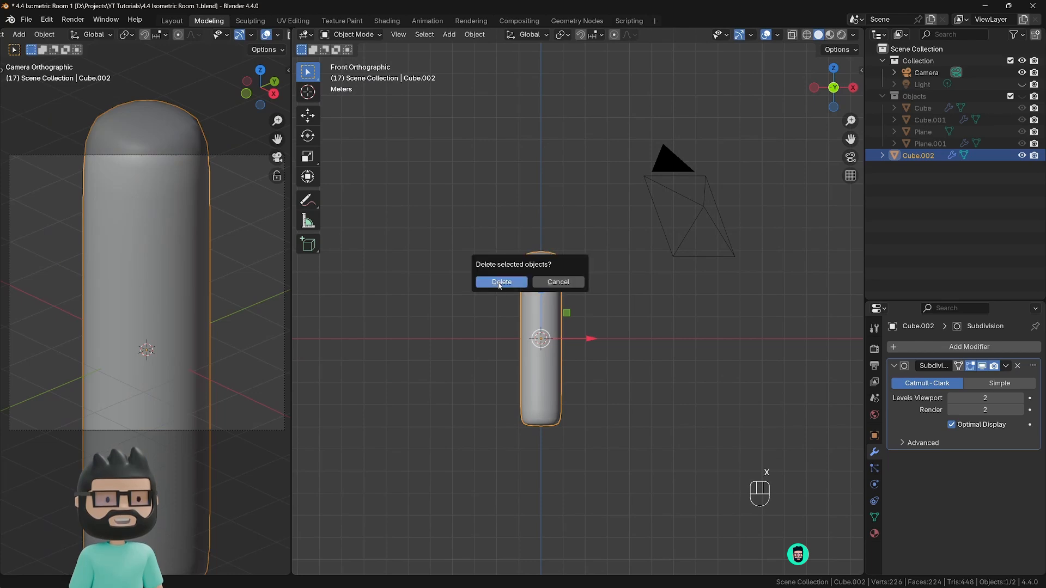
left_click(499, 283)
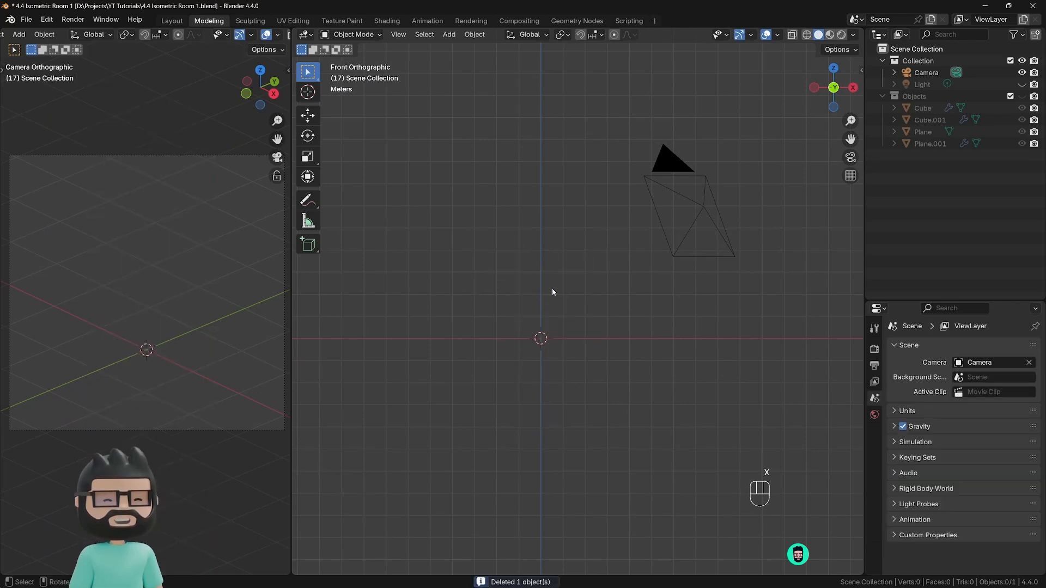
Step: Add a plane mesh at the world origin and scale it down in Edit Mode to a small square
middle_click_drag(551, 292, 514, 331)
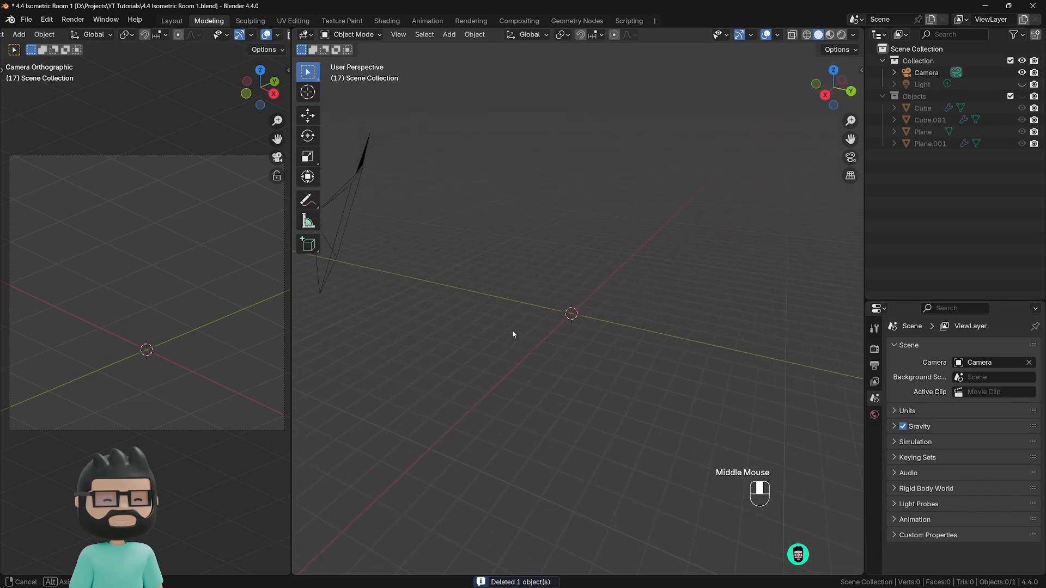
key("shift+a")
mouse_move(531, 284)
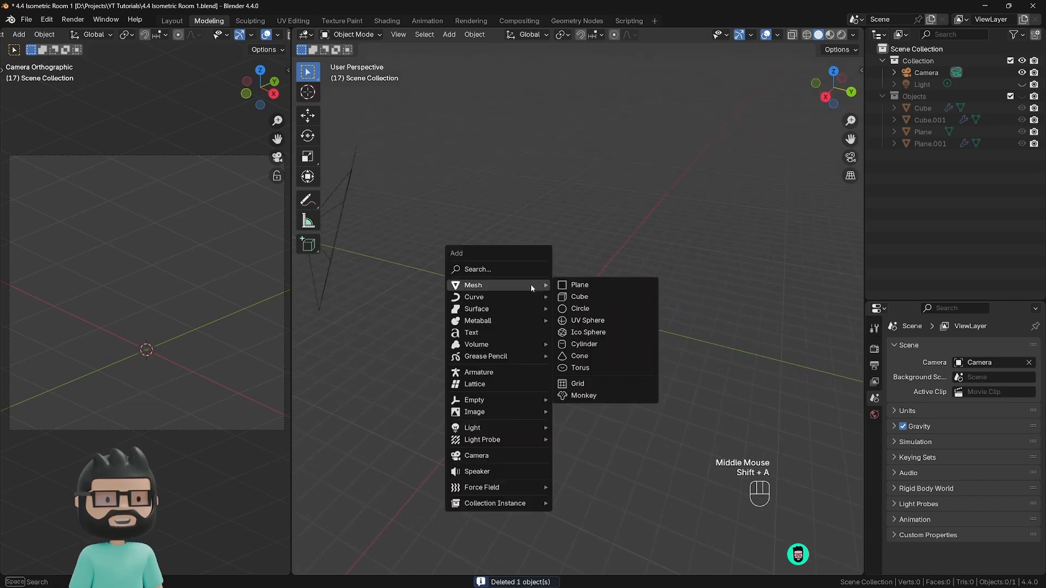
left_click(574, 284)
scroll(596, 349, "up", 4)
scroll(597, 352, "up", 2)
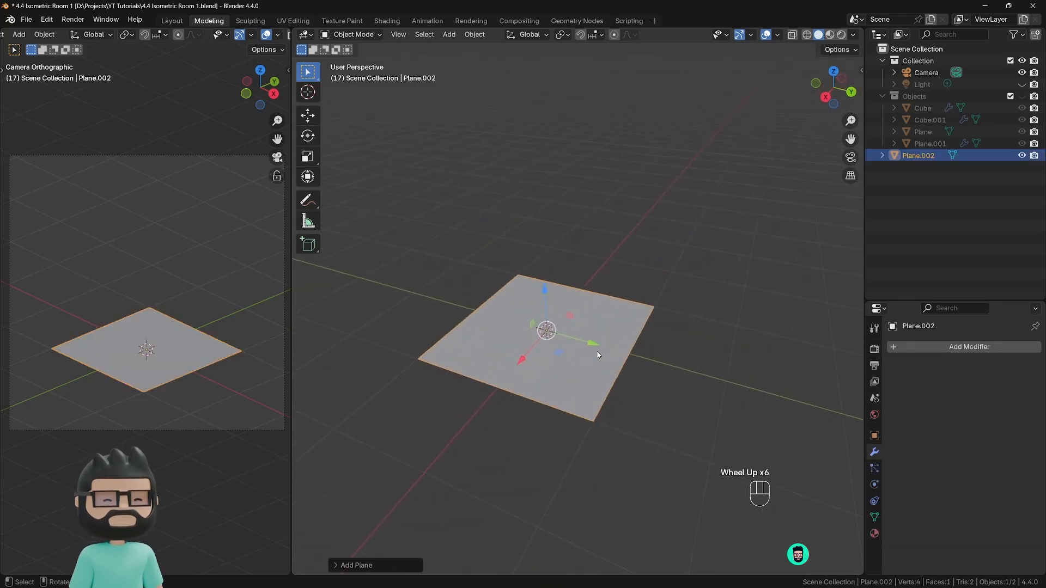
key("Tab")
key("s")
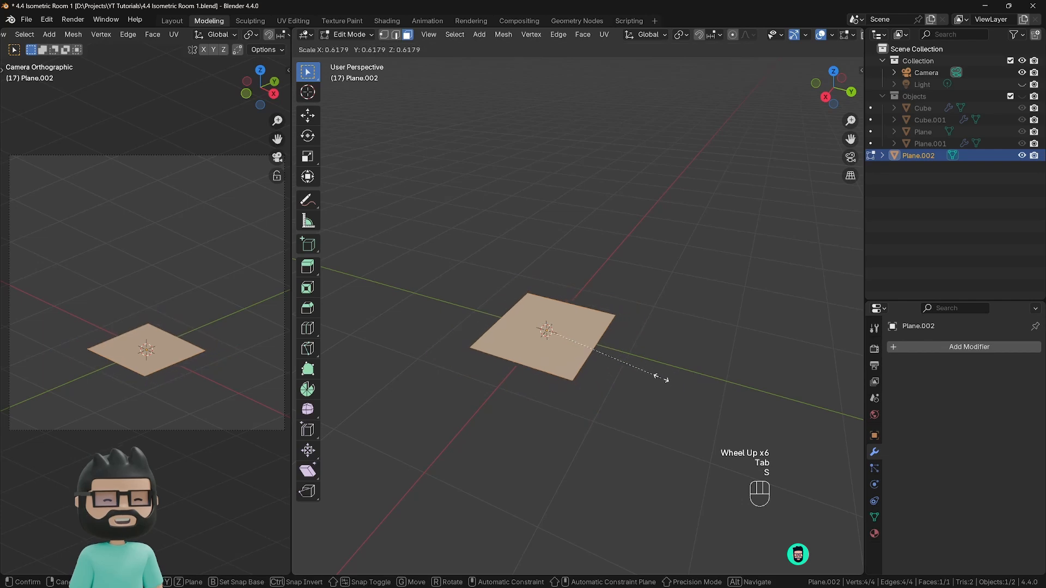
left_click(588, 348)
Step: Extrude the small square upward about 0.2 m into a low box
key("e")
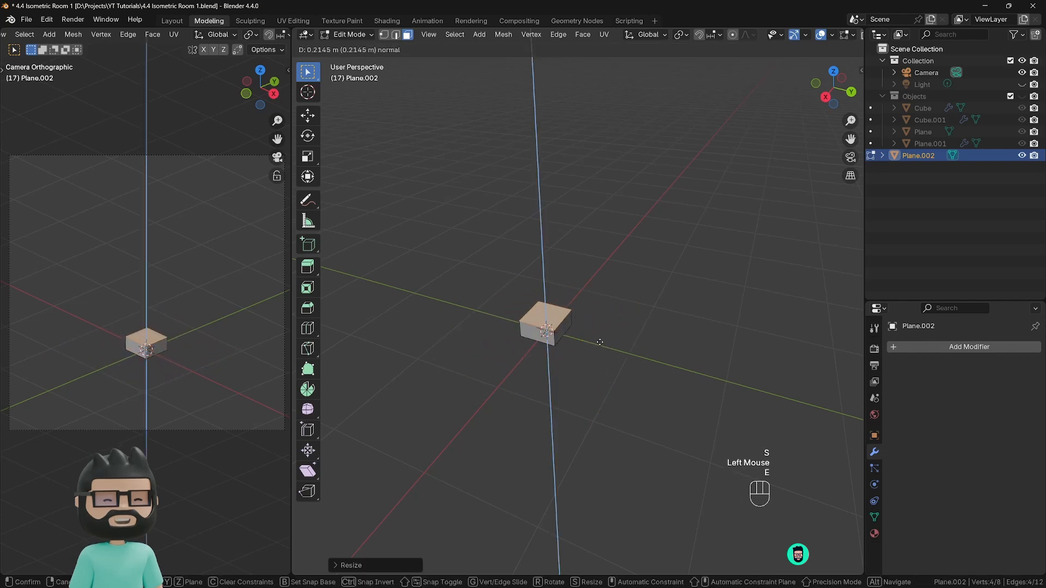
left_click(594, 339)
scroll(582, 341, "up", 2)
Step: Inset the box's top face and extrude it slightly downward to form a recess, then return to Object Mode
key("i")
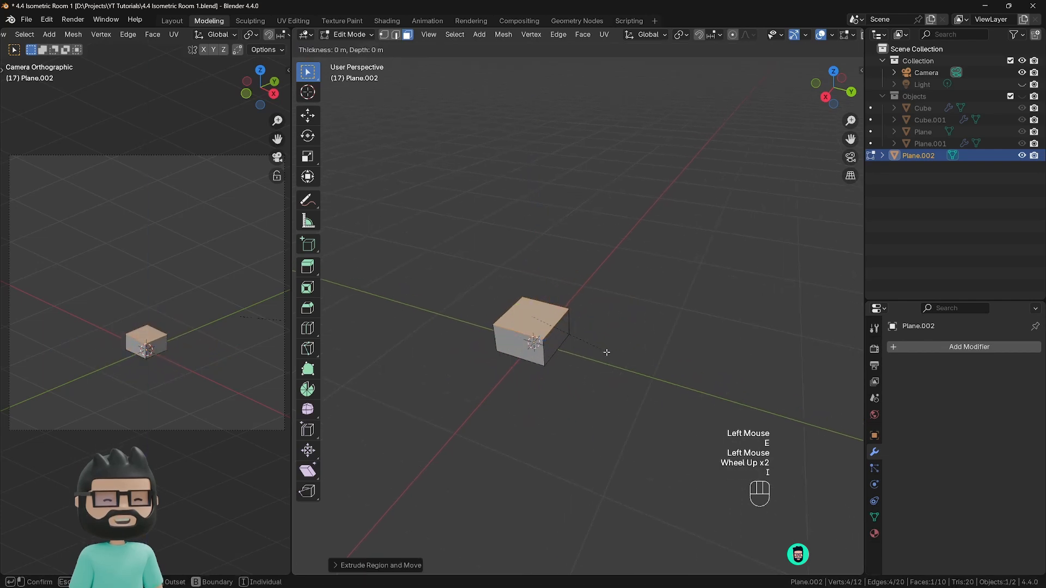
left_click(599, 353)
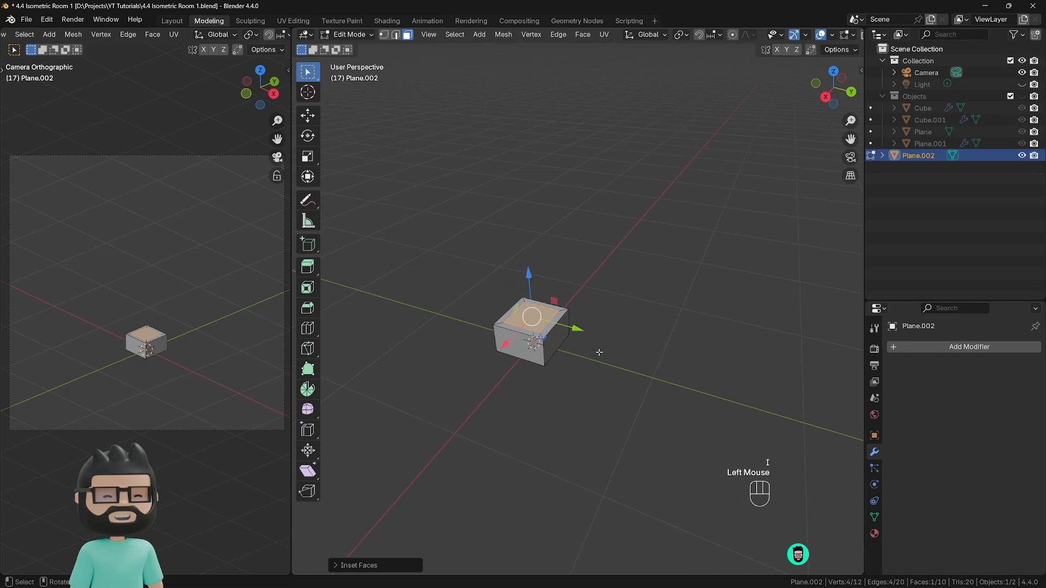
key("e")
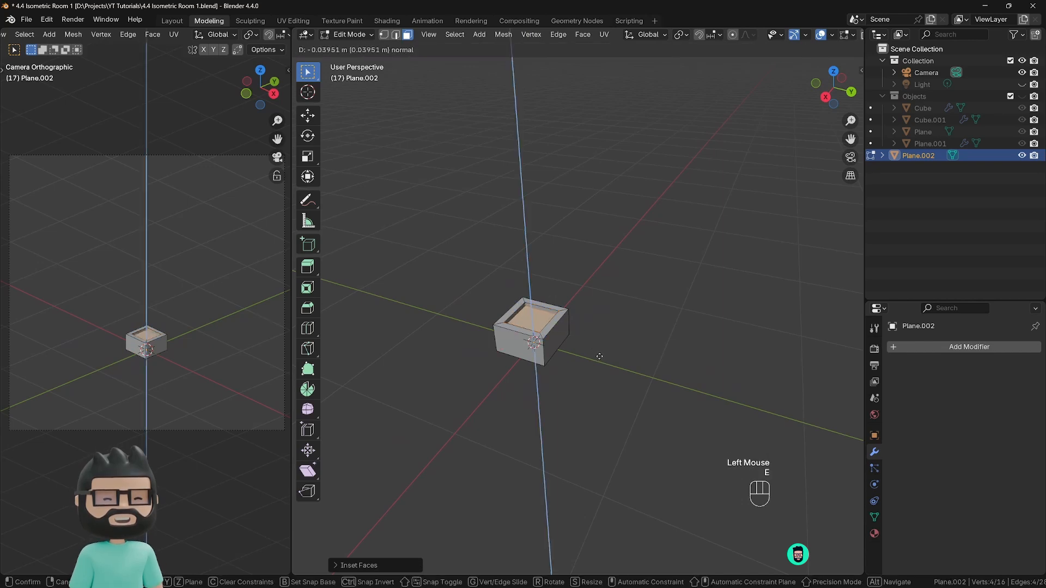
left_click(599, 353)
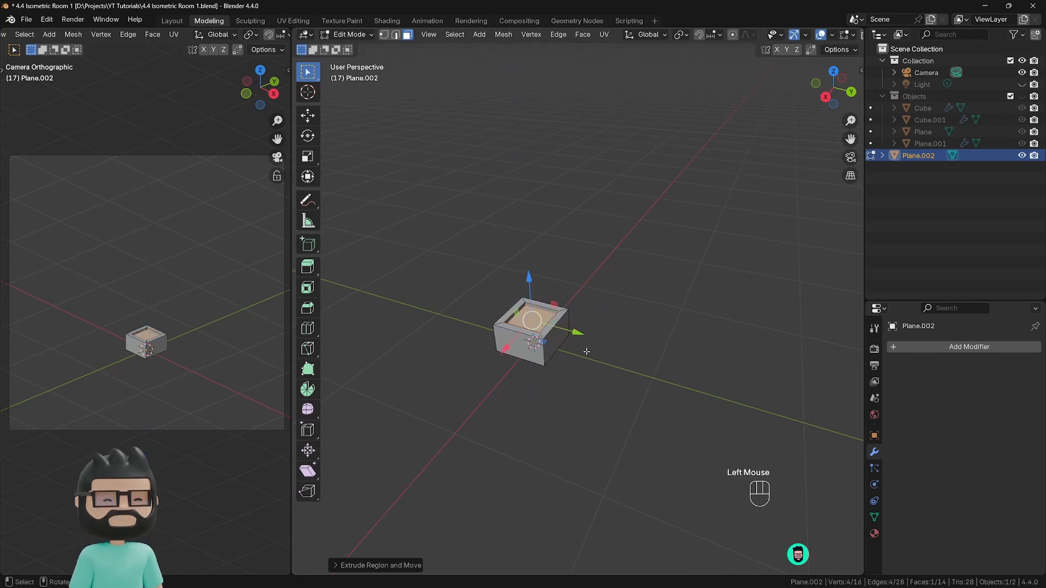
middle_click_drag(587, 352, 562, 339, "shift")
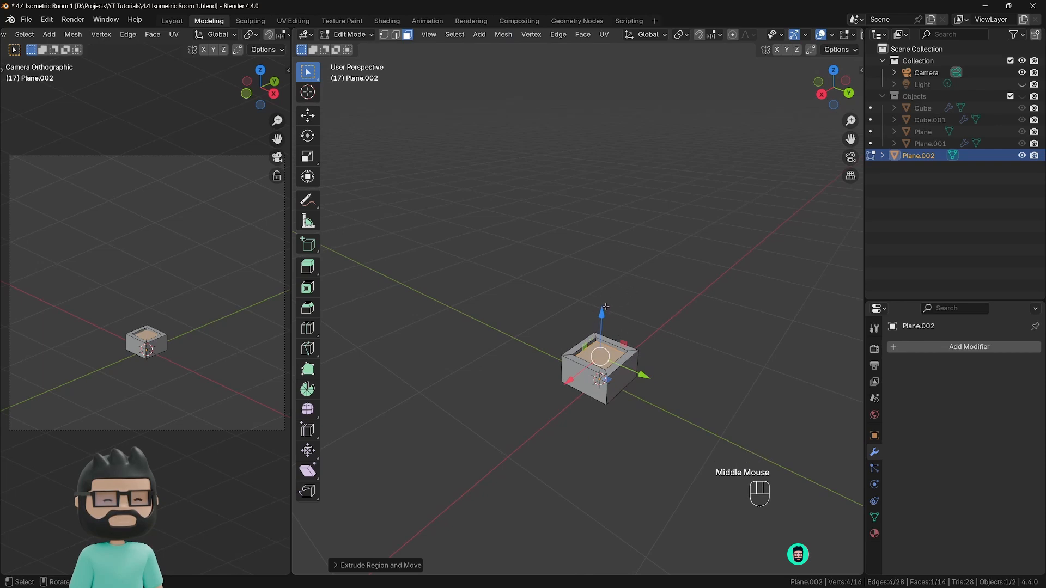
key("Tab")
Step: Add a second plane at the origin and scale it down in Edit Mode until it fits inside the box's base
key("shift+a")
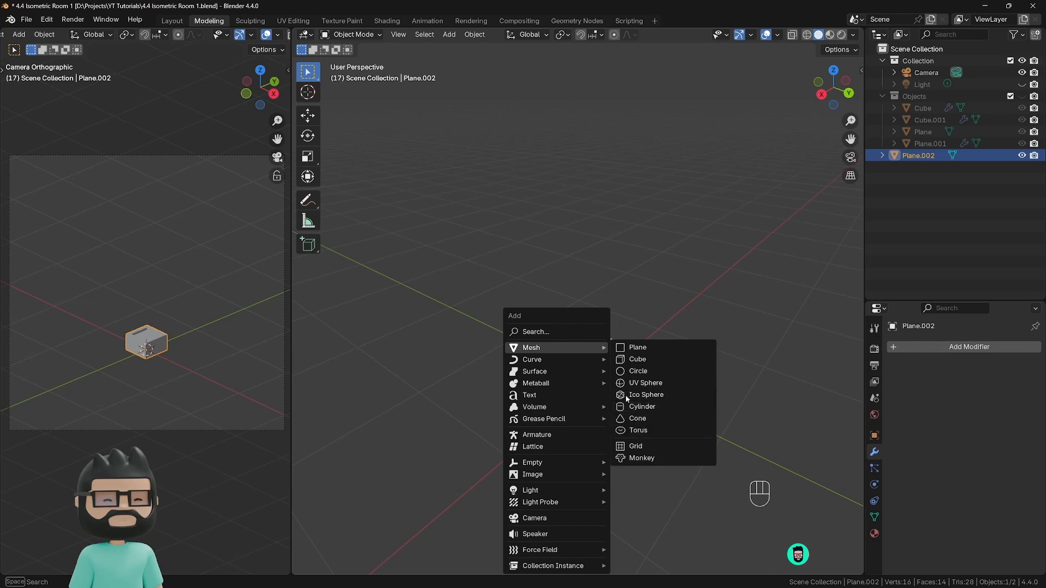
left_click(632, 348)
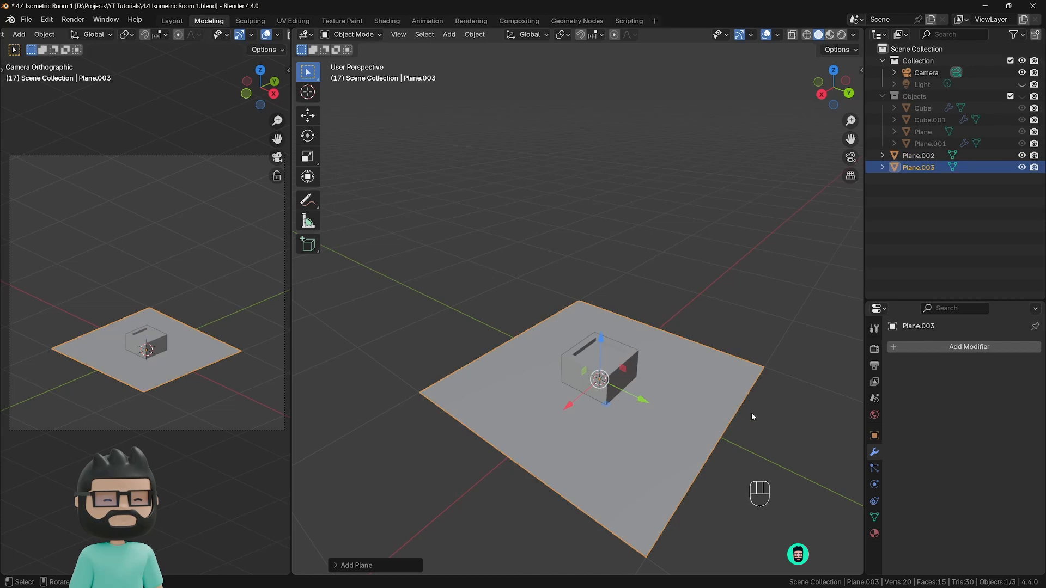
key("Tab")
key("s")
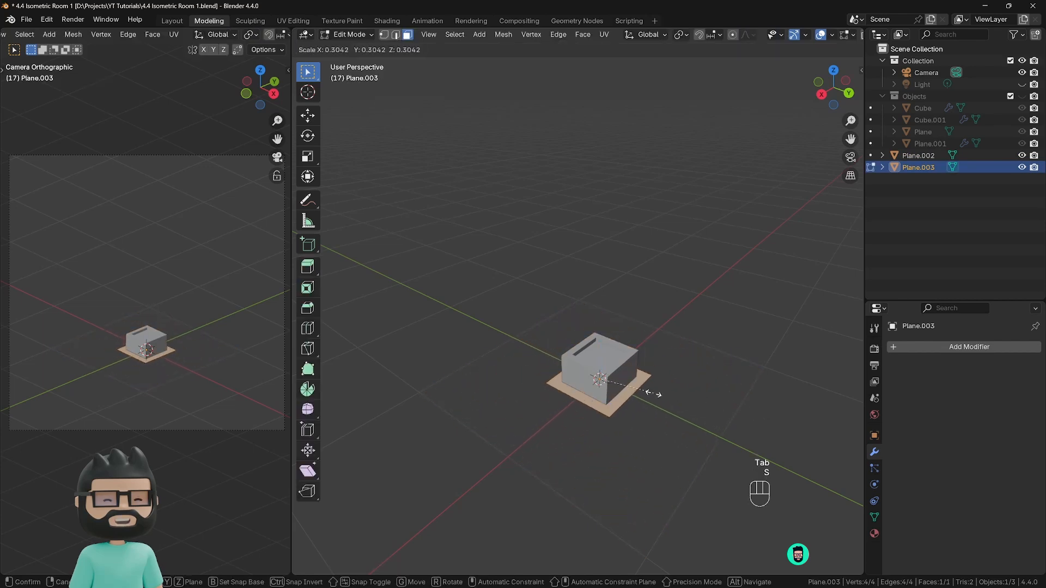
left_click(623, 391)
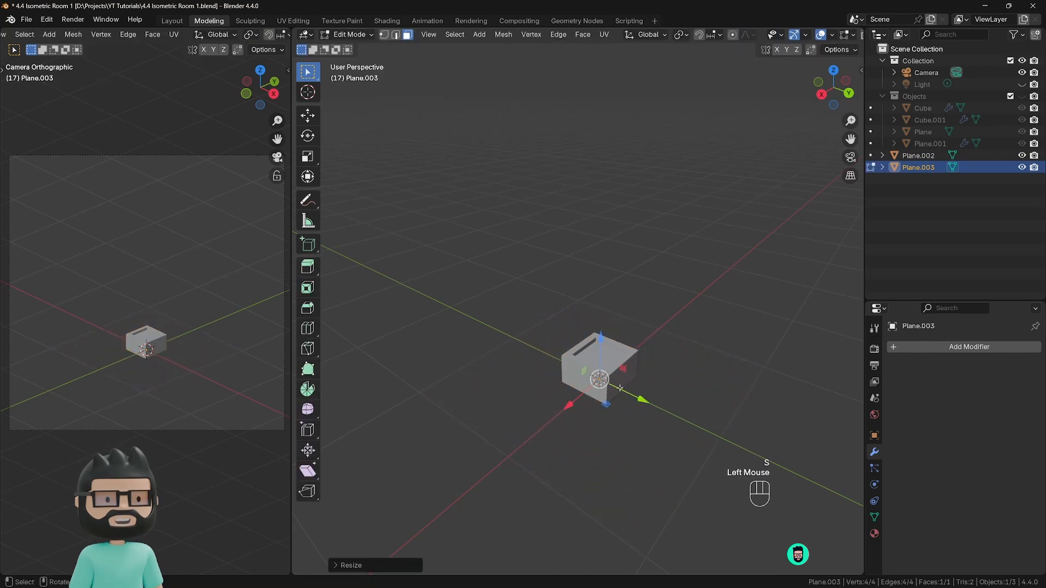
Step: Enable X-ray and extrude the second plane upward into a tall column rising above the box, then return to Object Mode
scroll(781, 34, "down", 3)
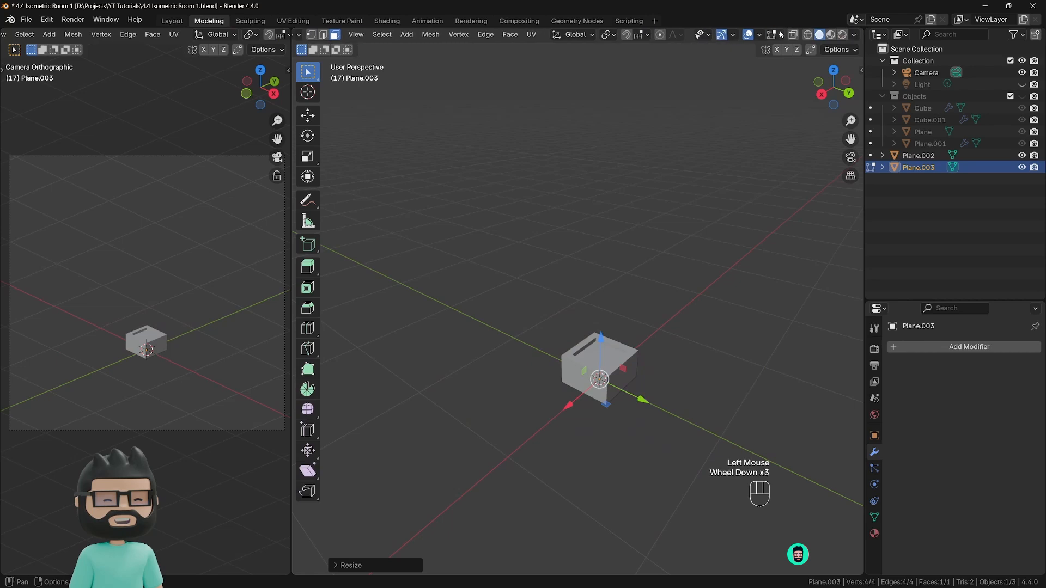
scroll(818, 39, "up", 1)
left_click(817, 35)
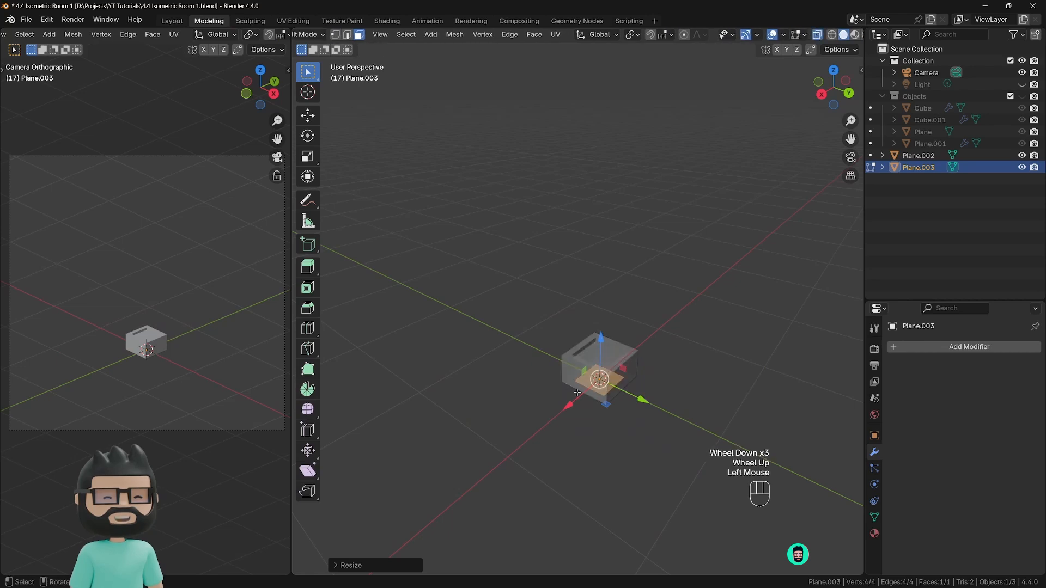
key("e")
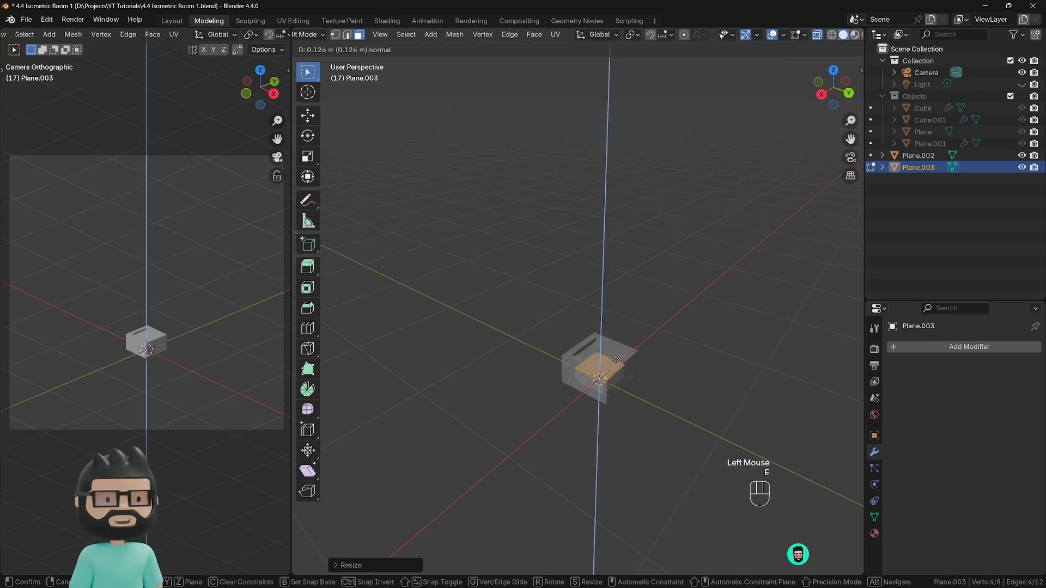
left_click(624, 273)
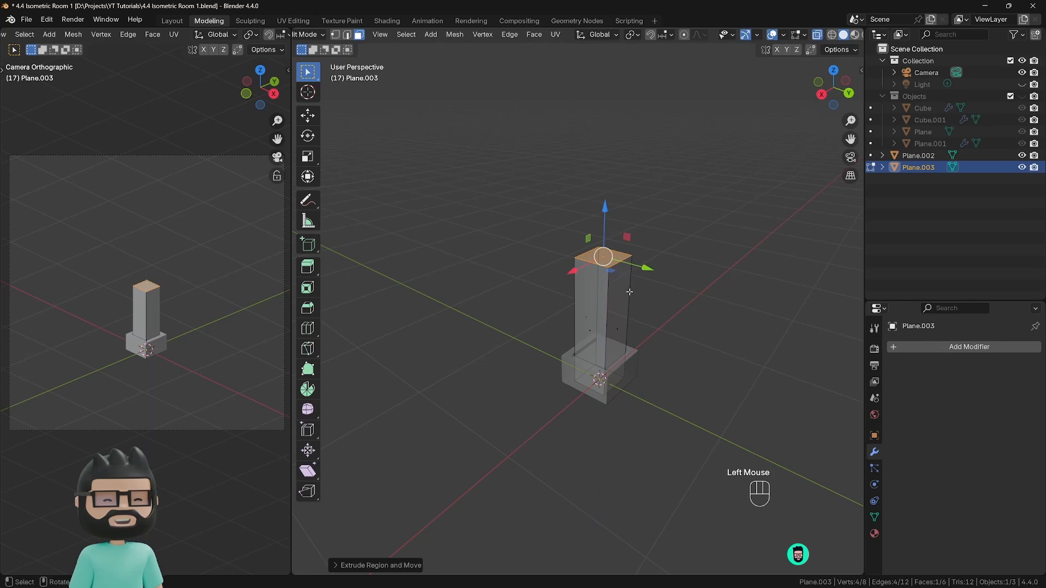
key("Tab")
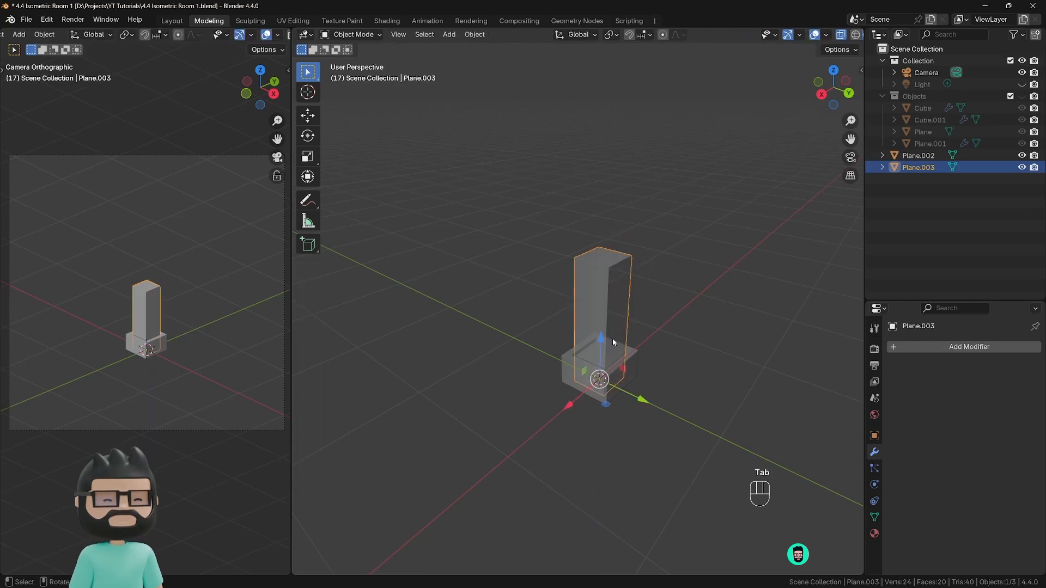
Step: Disable X-ray and add a level 2 Subdivision modifier to the column
key("alt")
key("alt+z")
scroll(667, 280, "down", 1)
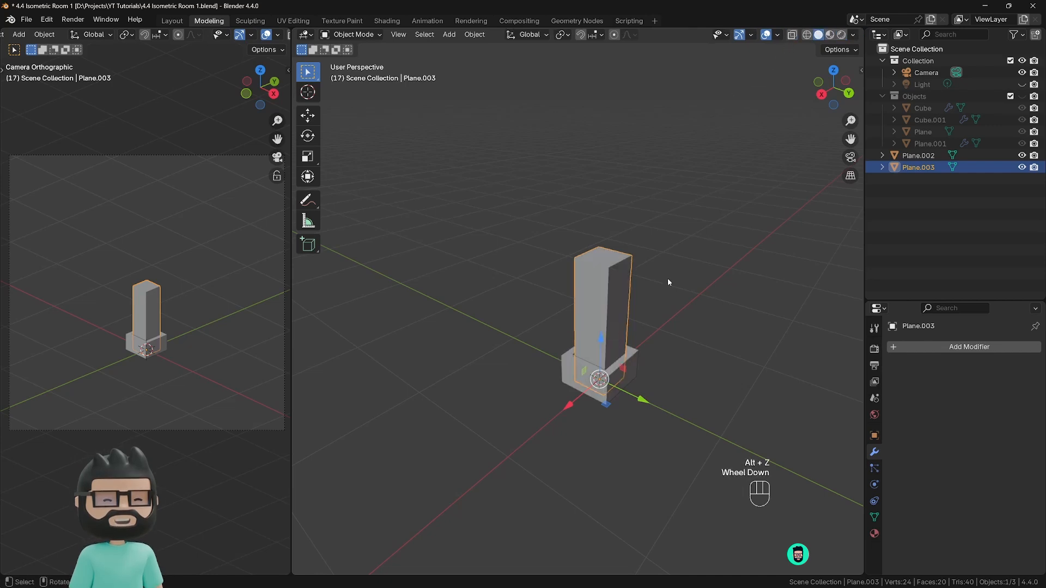
middle_click_drag(606, 380, 637, 328)
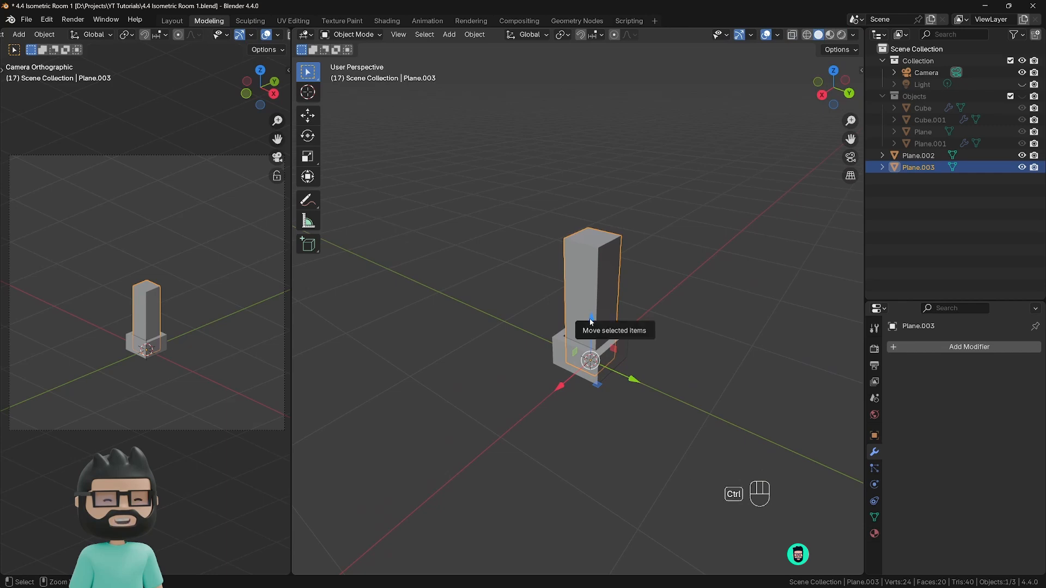
key("ctrl+2")
Step: Add one horizontal loop cut around the column in Edit Mode, slide it up toward the top, and return to Object Mode
scroll(591, 316, "up", 2)
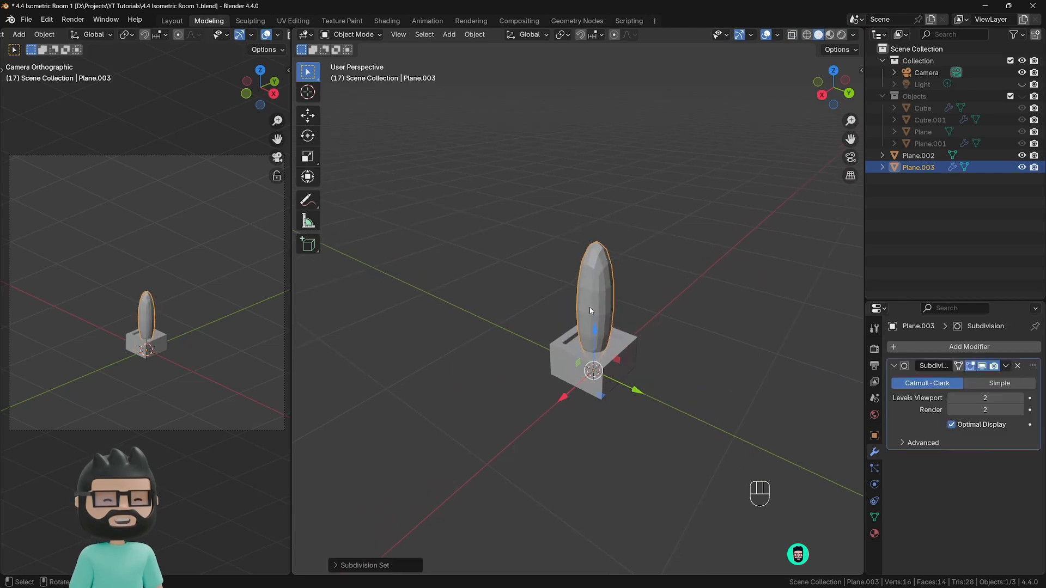
key("Tab")
key("ctrl+r")
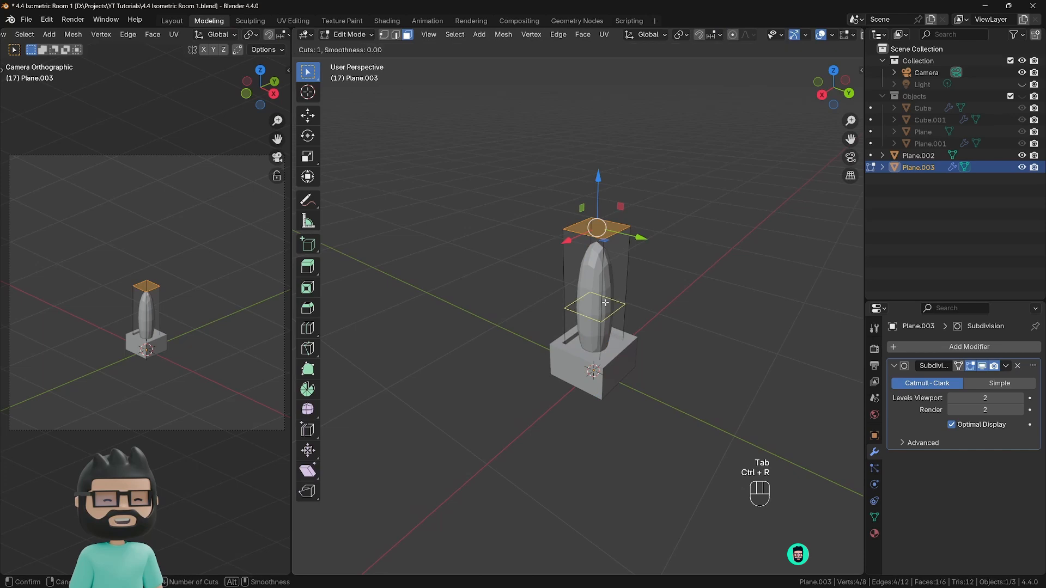
left_click(639, 306)
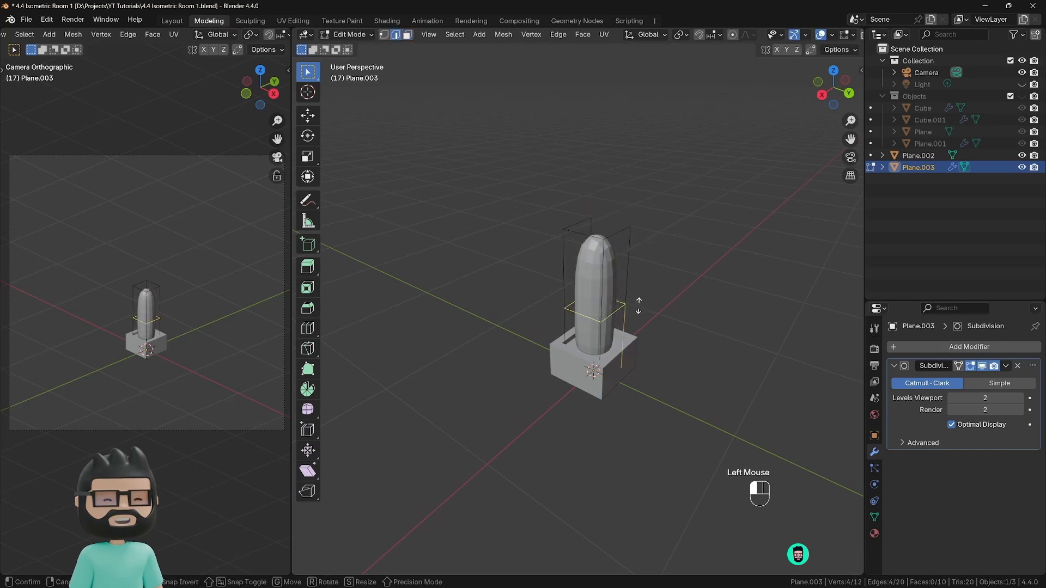
left_click(643, 270)
key("Tab")
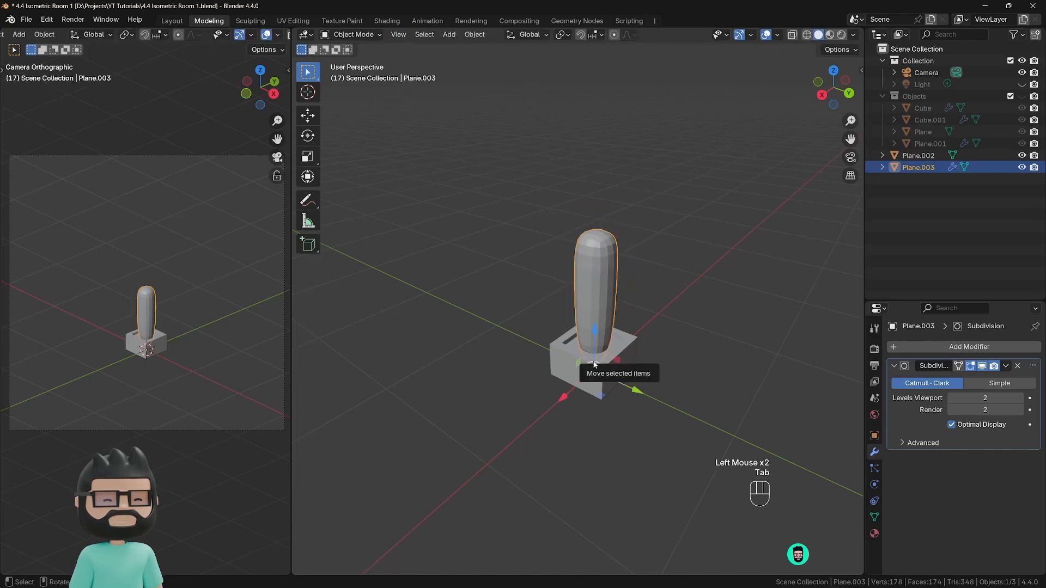
Step: In front view, raise the column's loop cut slightly in Edit Mode, then shade the column smooth in Object Mode
key("KP_1")
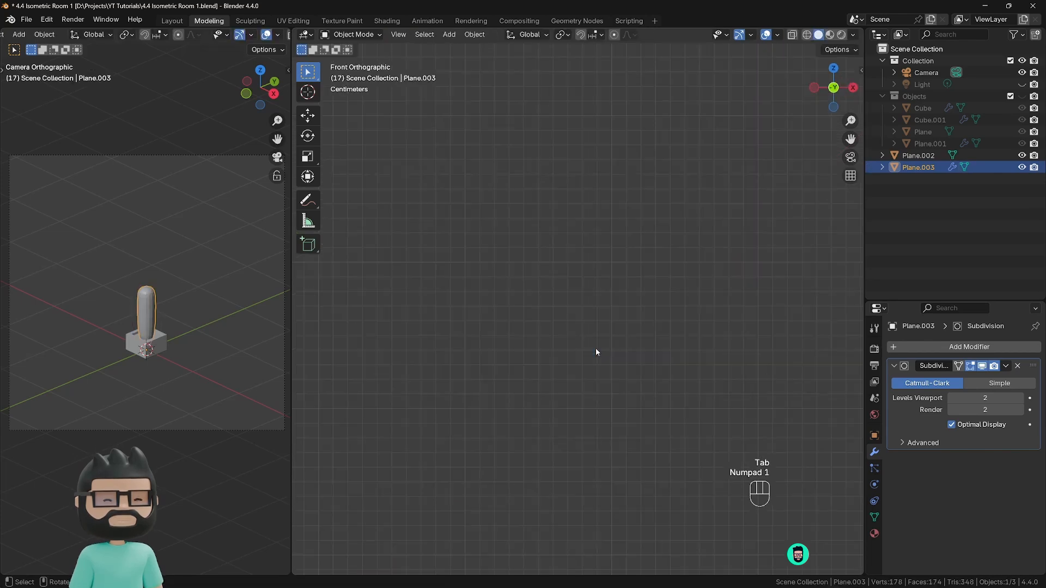
scroll(596, 351, "down", 8)
scroll(589, 362, "up", 1)
scroll(573, 335, "down", 1, "shift")
middle_click_drag(589, 363, 568, 303, "shift")
scroll(541, 357, "up", 3)
scroll(542, 357, "up", 1, "shift")
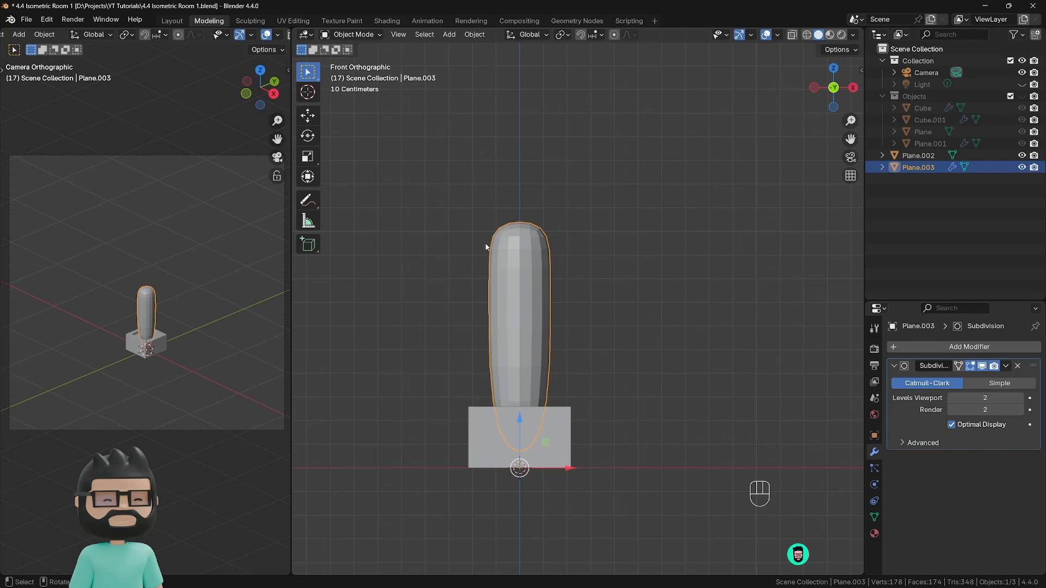
key("Tab")
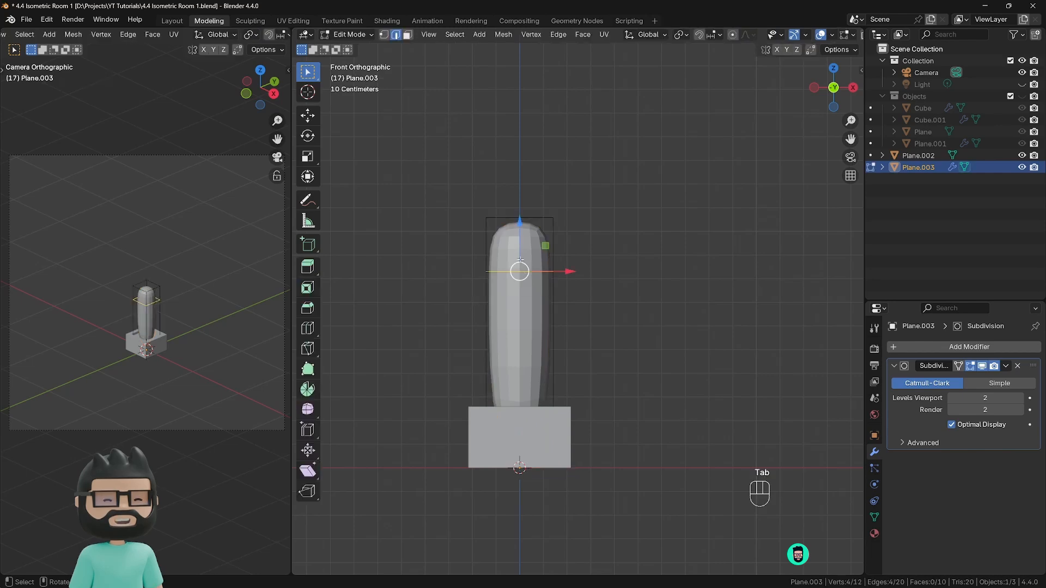
mouse_move(519, 247)
left_mouse_down()
mouse_move(517, 208)
mouse_move(520, 240)
left_mouse_up()
key("Tab")
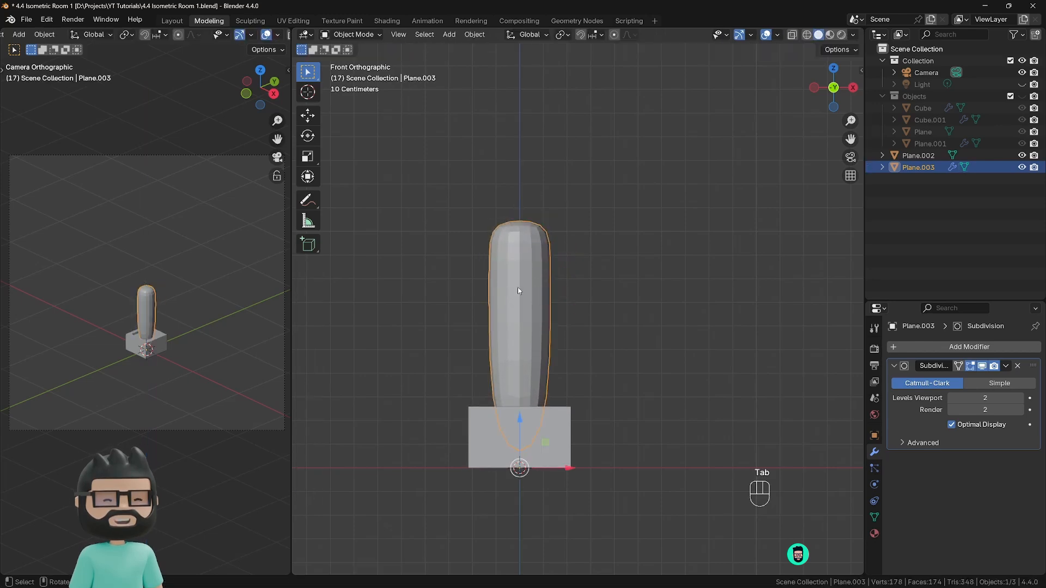
right_click(517, 247)
left_click(516, 248)
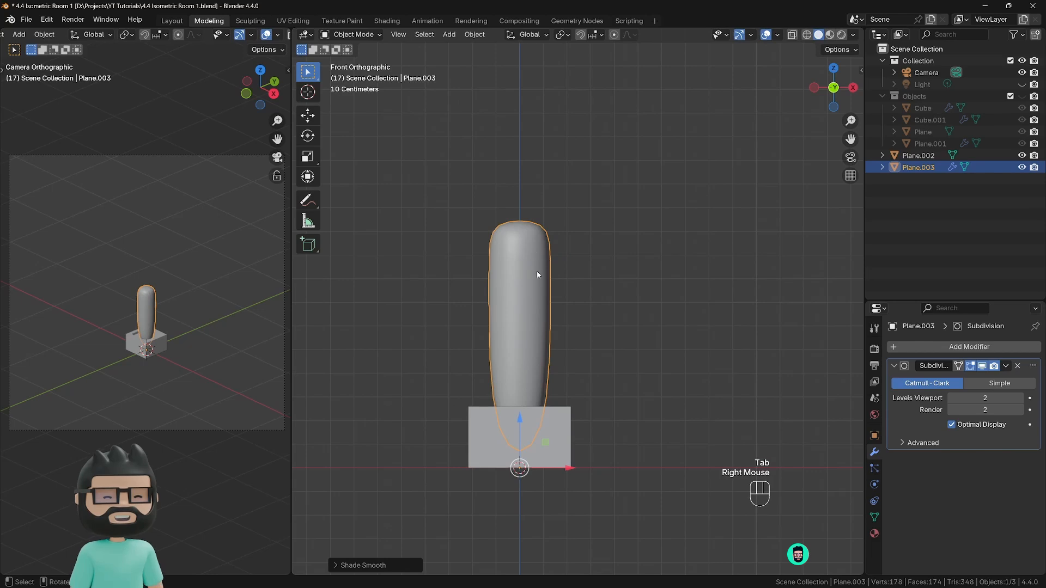
Step: In Edit Mode from the front view, duplicate the whole column mesh and place the copy beside it along the positive X axis
middle_click_drag(537, 270, 556, 333)
scroll(540, 289, "down", 4)
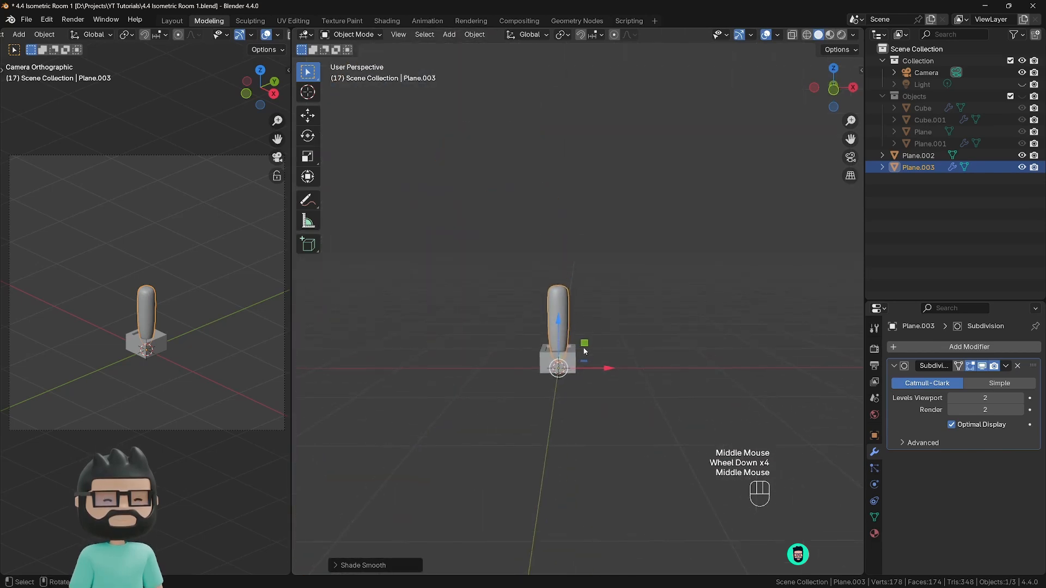
scroll(565, 340, "up", 2)
key("KP_1")
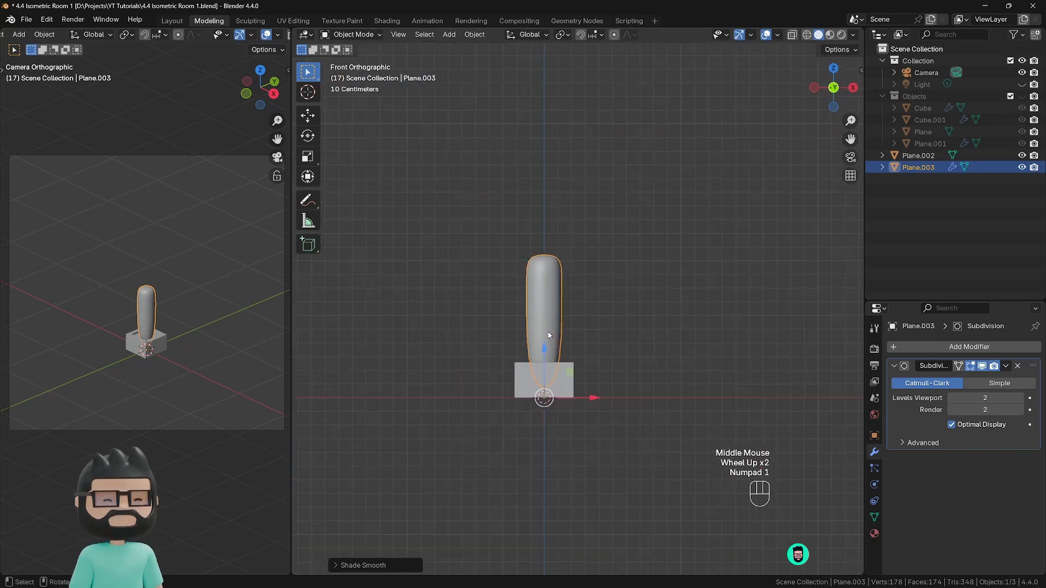
scroll(540, 339, "up", 1)
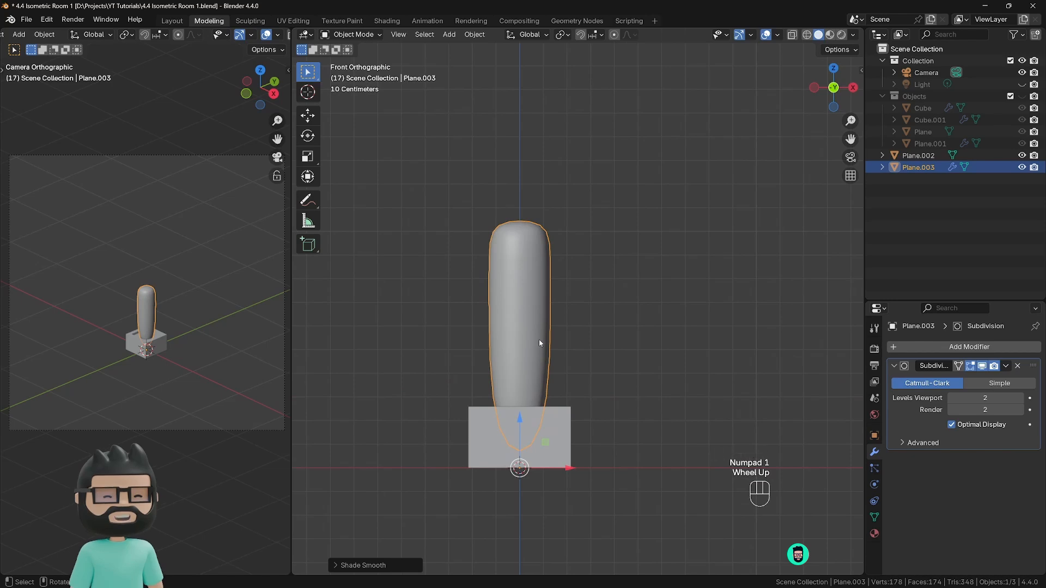
key("Tab")
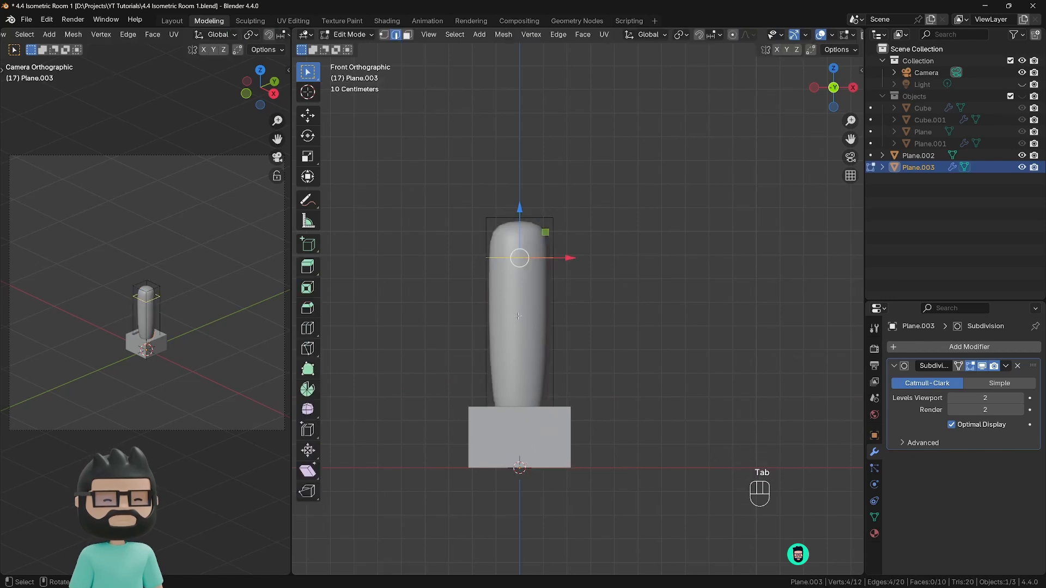
key("a")
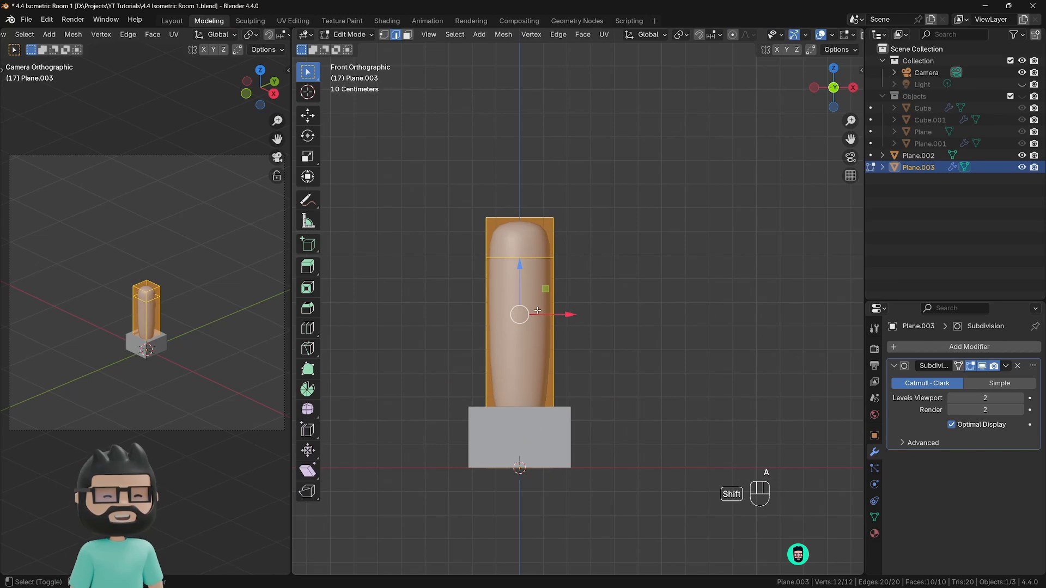
key("shift+d")
key("x")
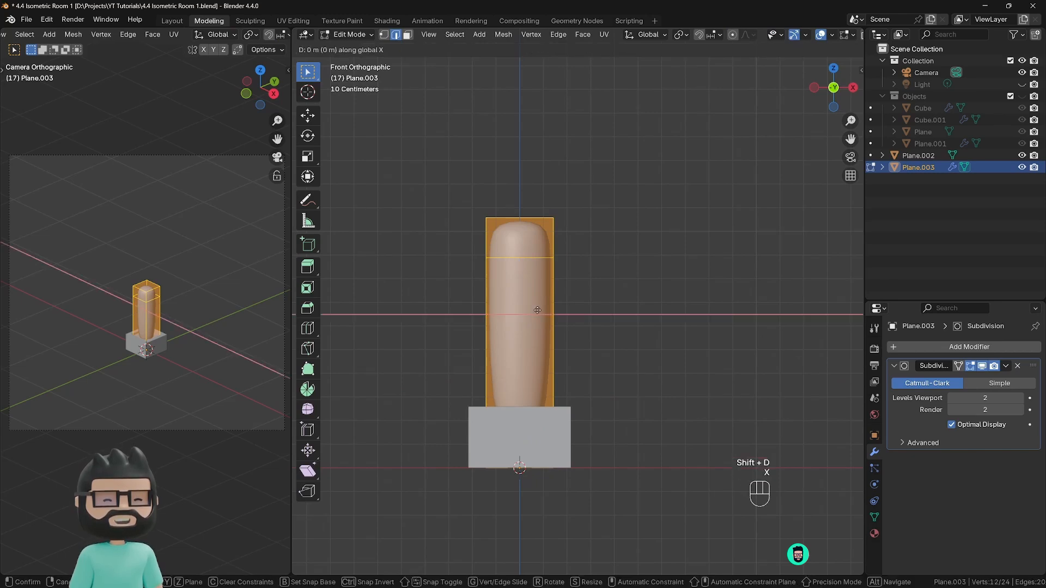
left_click(637, 316)
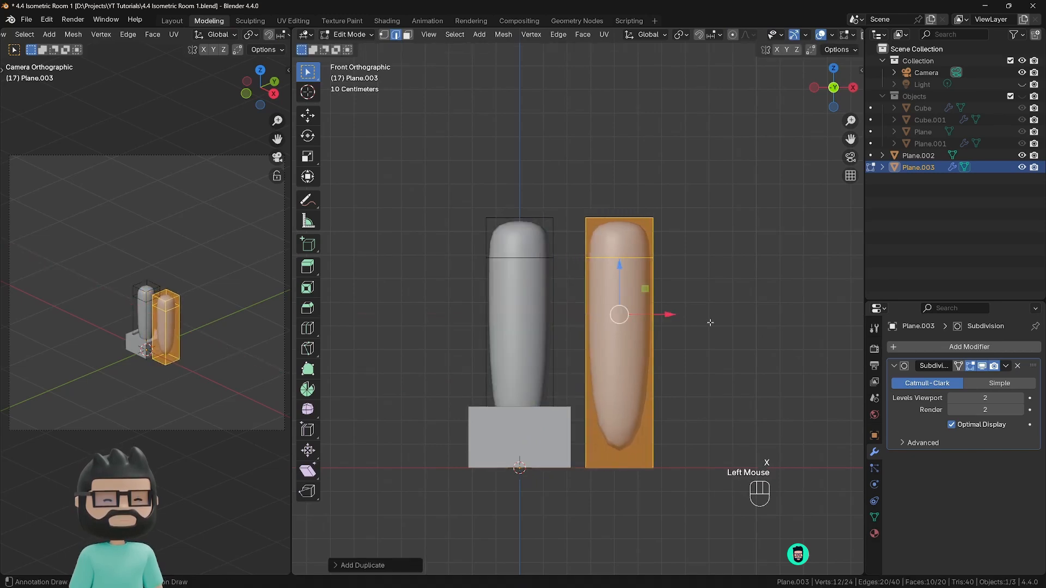
Step: Tilt the duplicated column outward, scale it down to a small branch, and place its lower end against the main column
key("r")
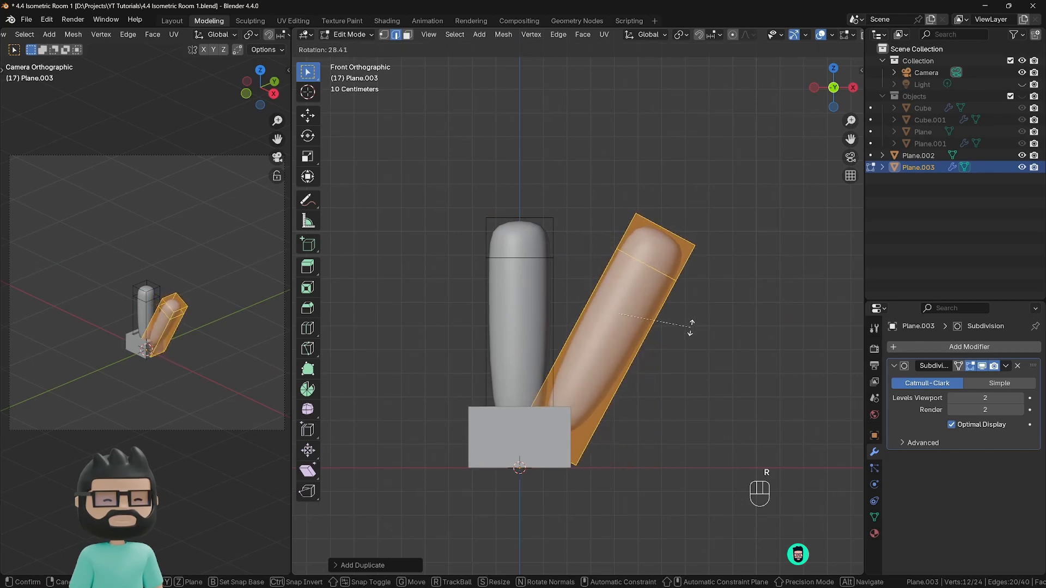
left_click(681, 319)
key("s")
left_click(673, 316)
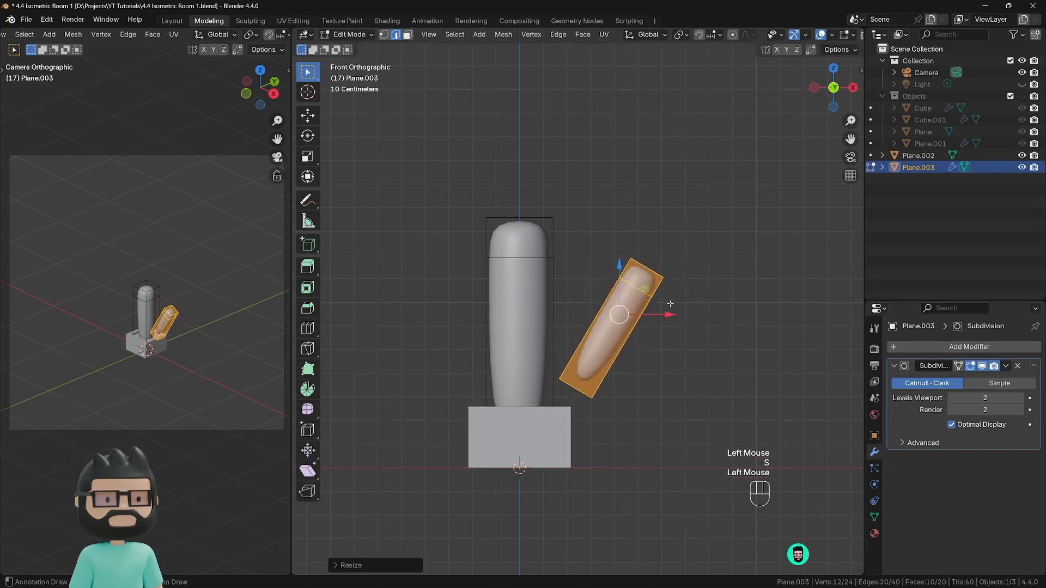
left_click_drag(667, 314, 615, 314)
key("s")
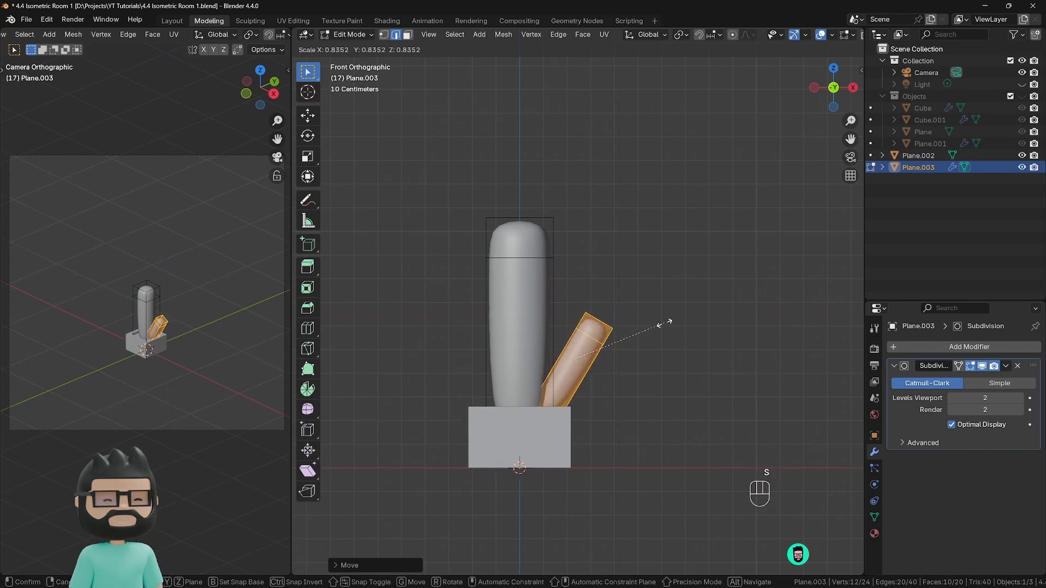
left_click(665, 323)
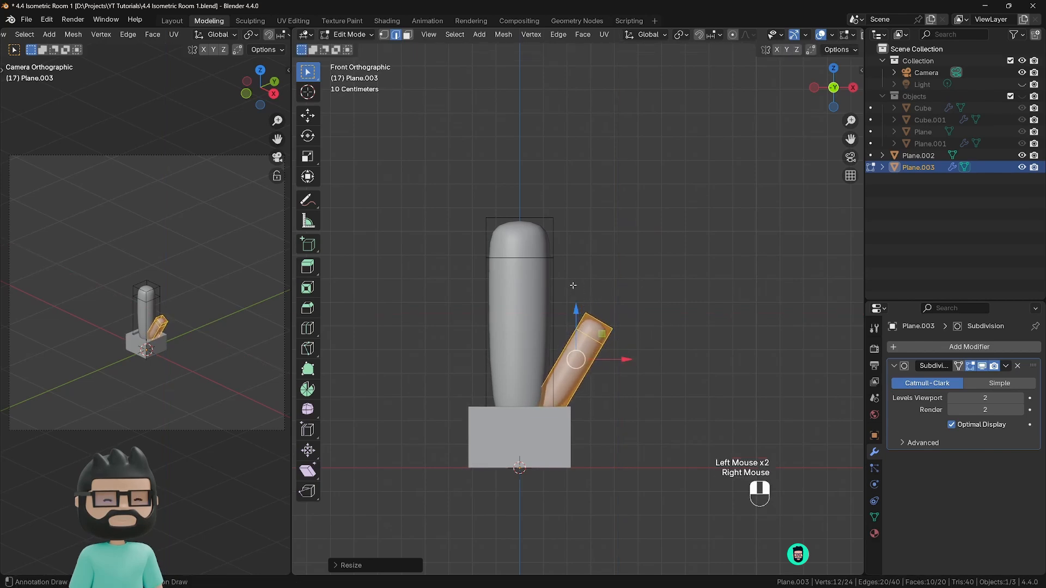
Step: Raise the branch to about the column's mid-height, tilt it slightly more outward, and nudge it into the column
left_click_drag(576, 311, 578, 268)
key("r")
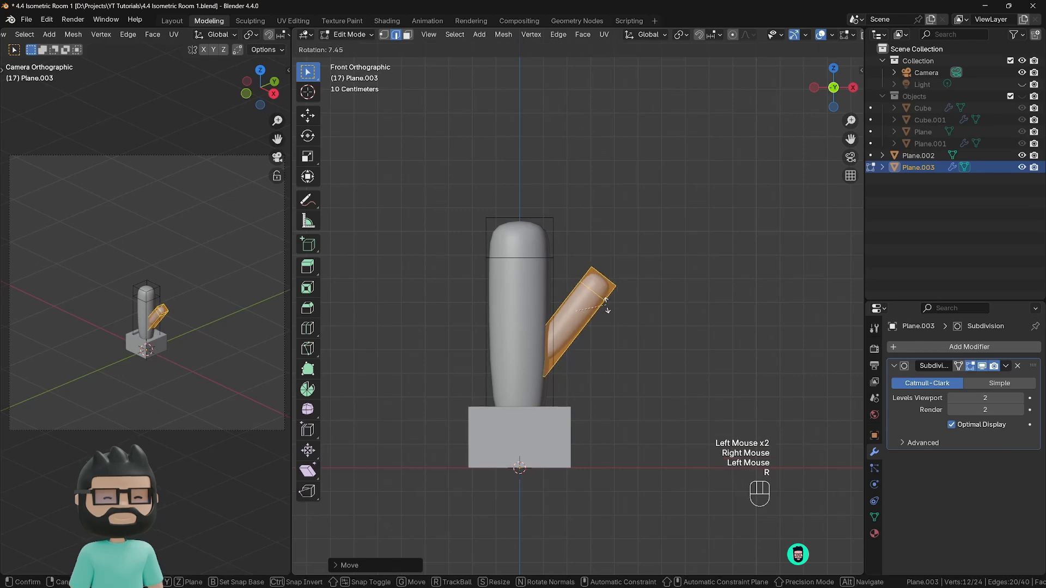
left_click(606, 303)
left_click(594, 323)
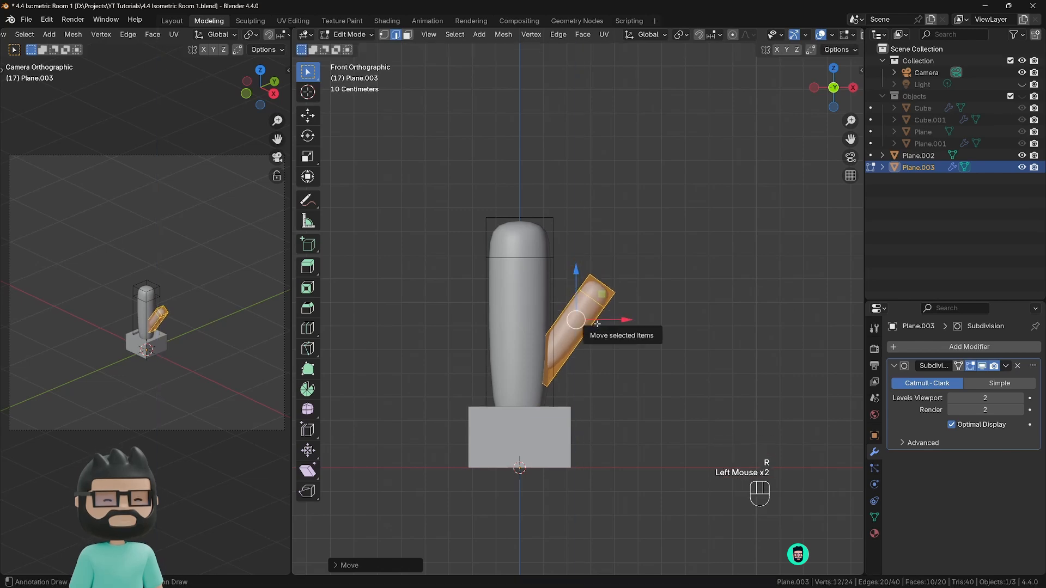
left_click_drag(597, 323, 601, 319)
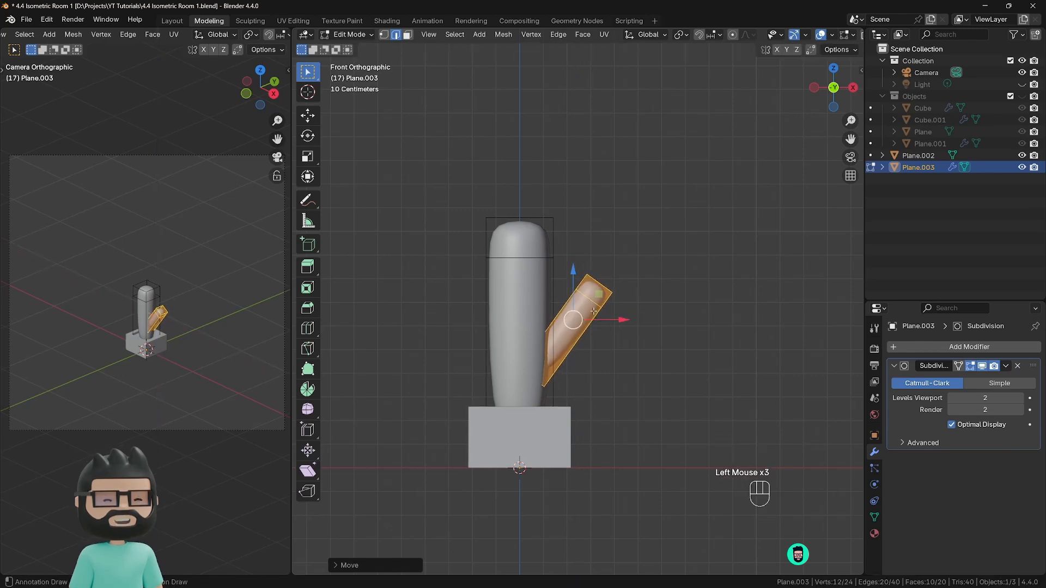
Step: Duplicate the branch along X to the opposite side of the column and rotate the copy so it leans outward
key("shift+d")
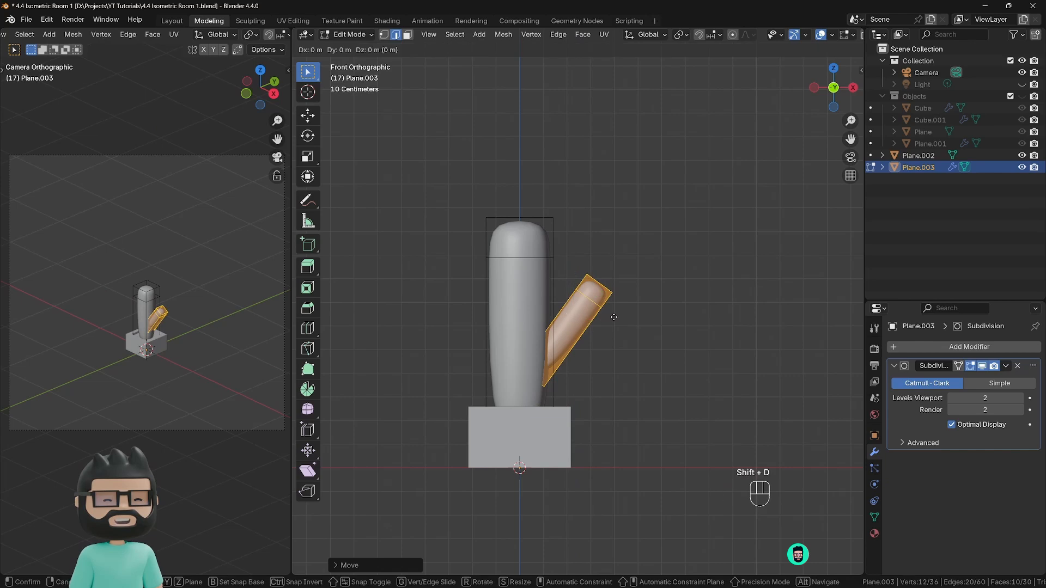
key("x")
left_click(536, 360)
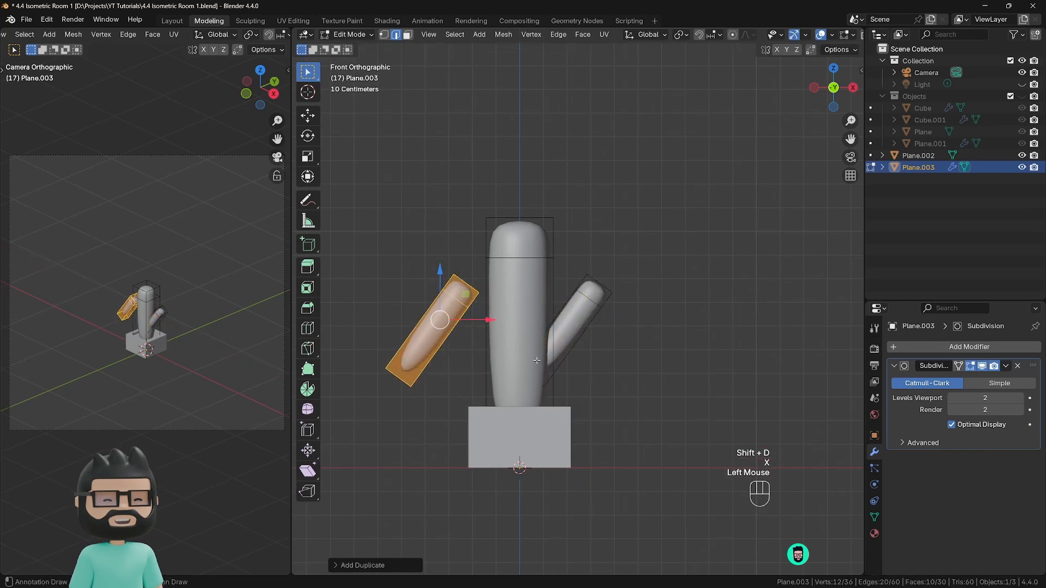
key("r")
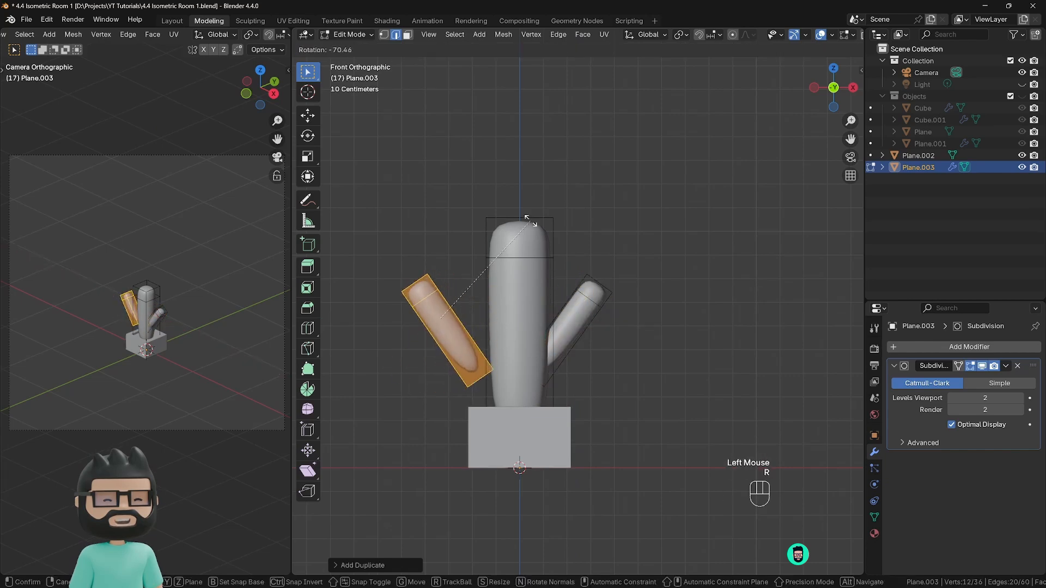
left_click(515, 200)
Step: Scale the second branch down slightly, move its lower end into the column, and raise it above the first branch's height
key("s")
left_click(583, 381)
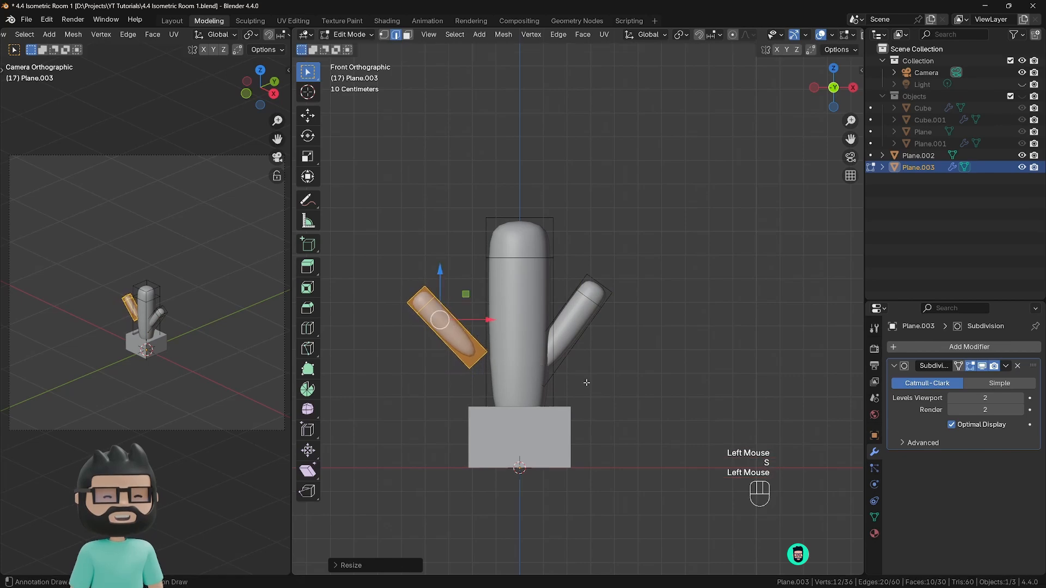
left_click_drag(480, 315, 507, 315)
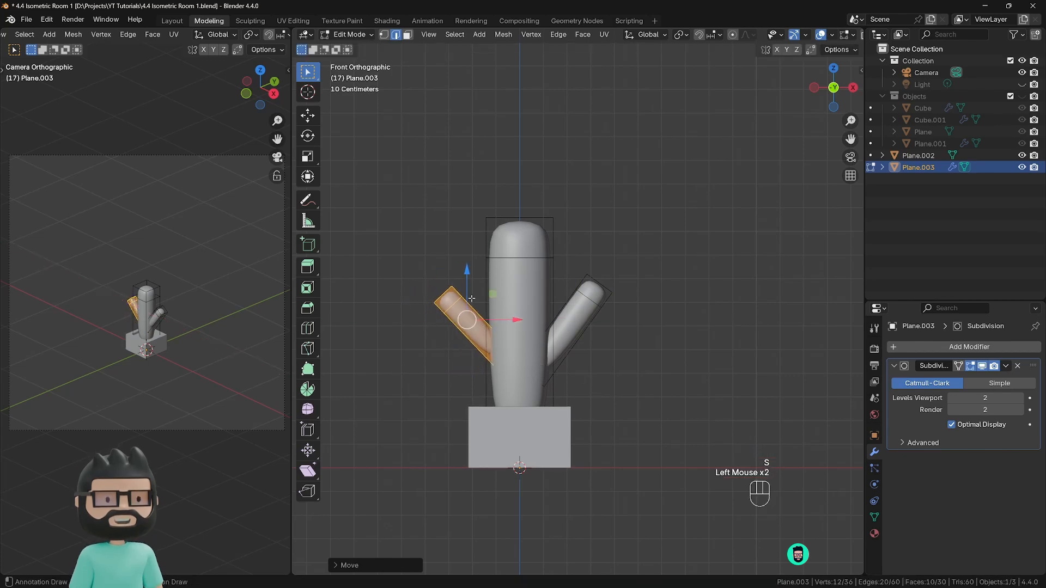
left_click_drag(469, 280, 469, 258)
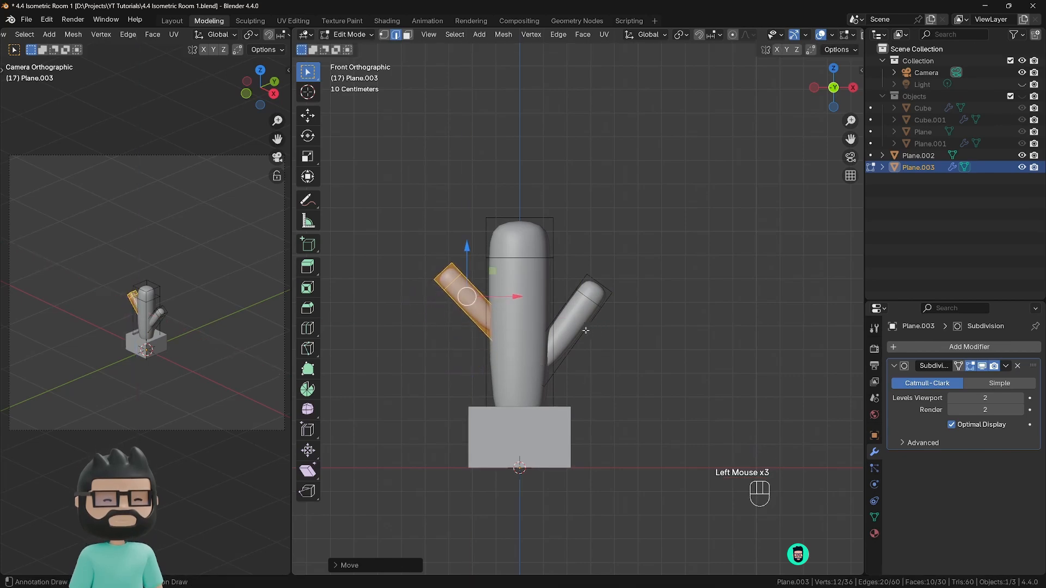
Step: In top view, rotate the second branch to point diagonally toward the box's front corner and reposition it against the column
middle_click_drag(583, 307, 665, 360)
scroll(572, 362, "down", 3)
scroll(663, 351, "up", 1)
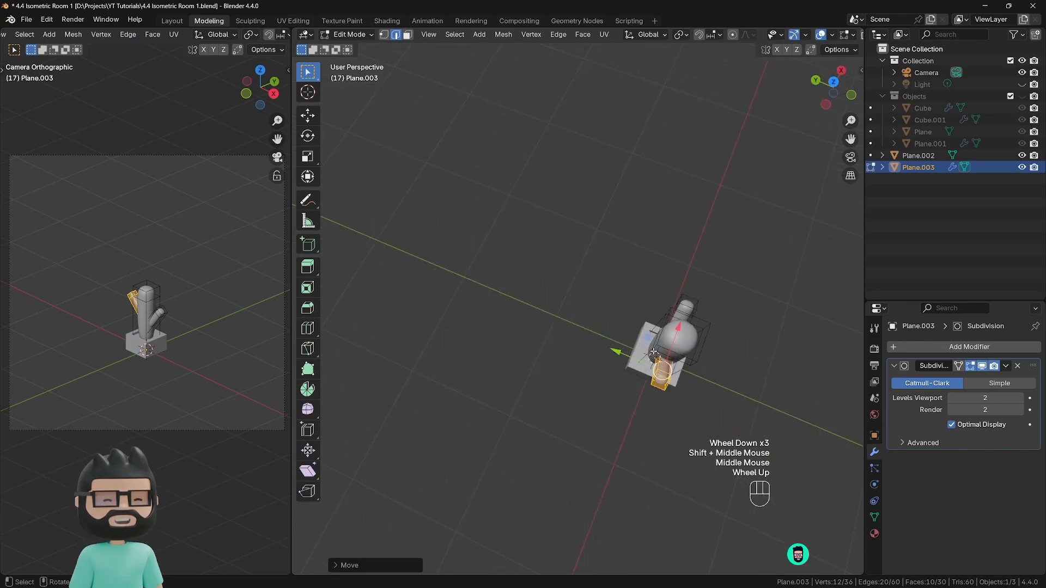
key("KP_1")
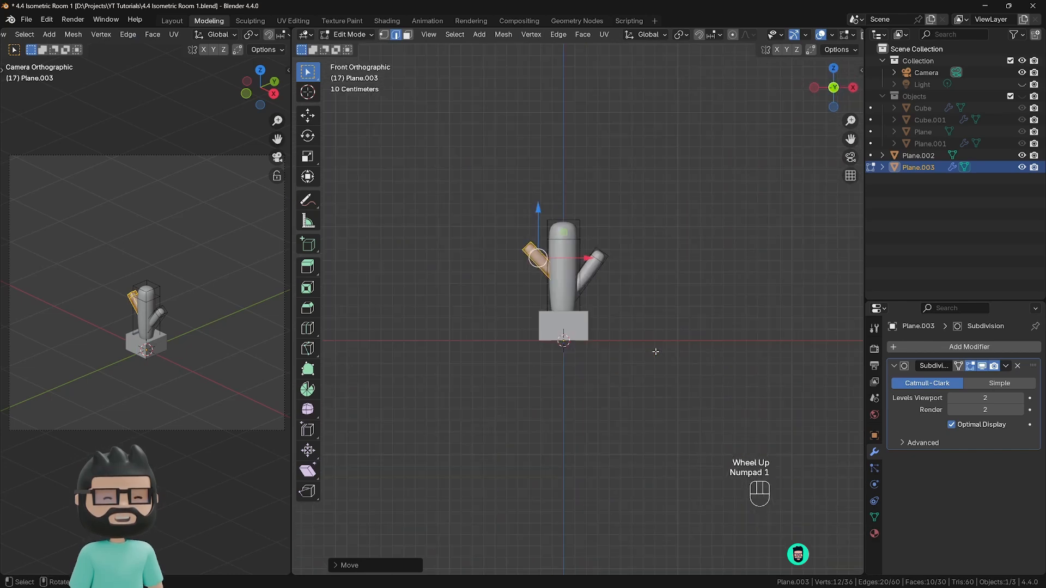
key("KP_7")
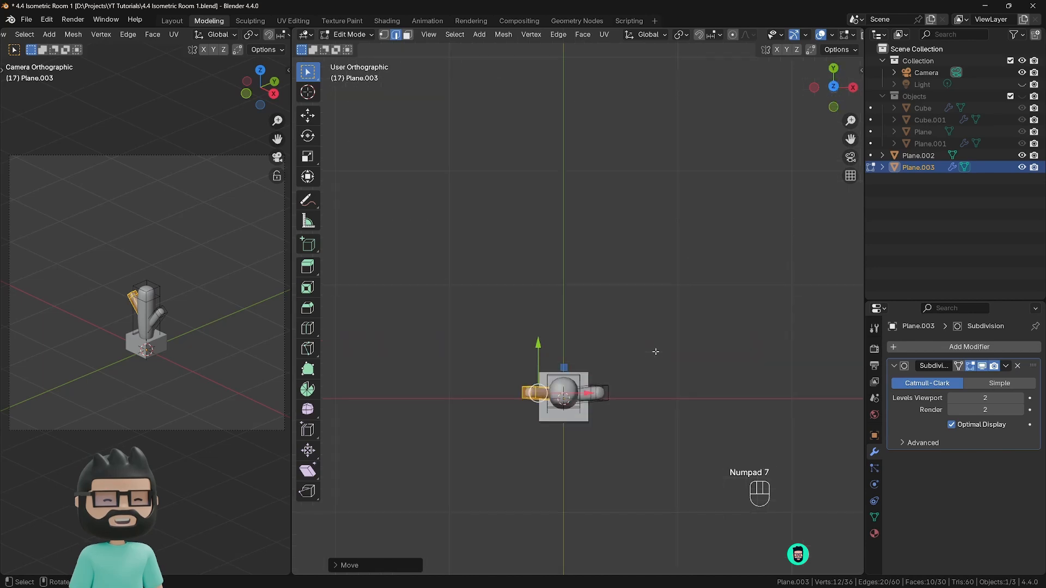
middle_click_drag(522, 414, 503, 345, "shift")
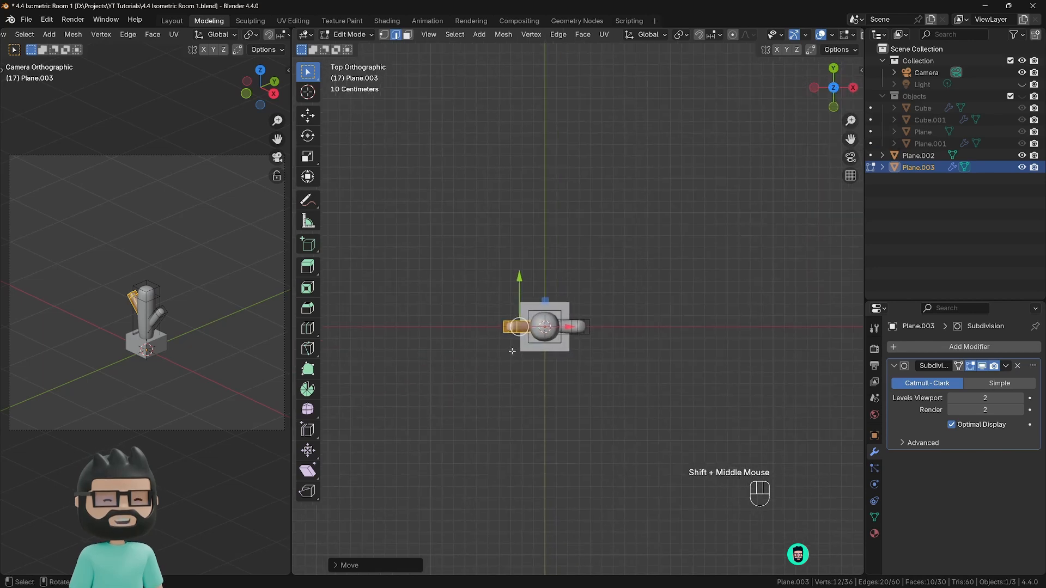
scroll(512, 351, "up", 3)
middle_click_drag(521, 406, 573, 357, "shift")
key("r")
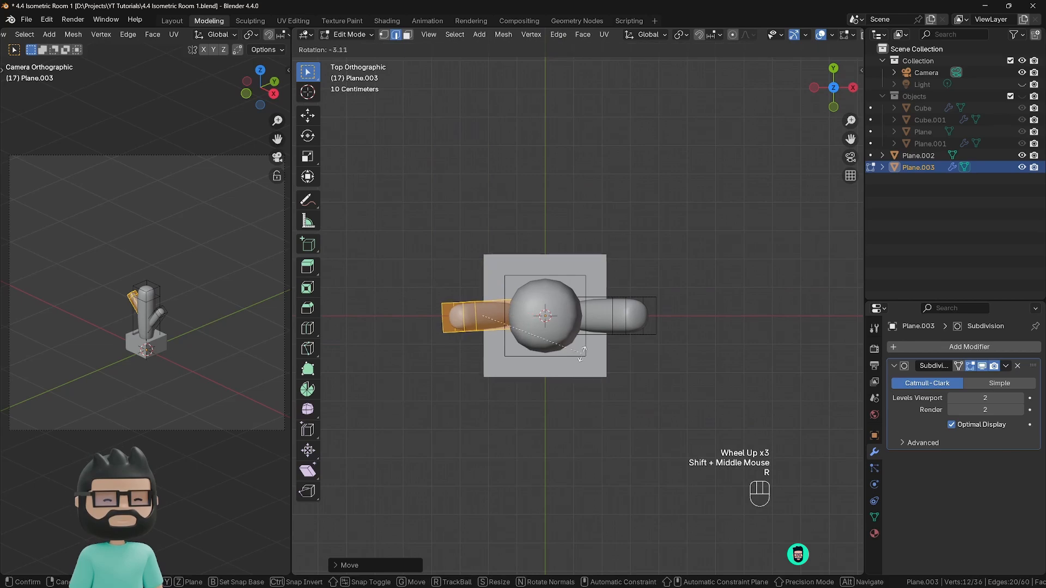
left_click(593, 301)
left_click_drag(483, 268, 485, 303)
left_click_drag(525, 353, 536, 353)
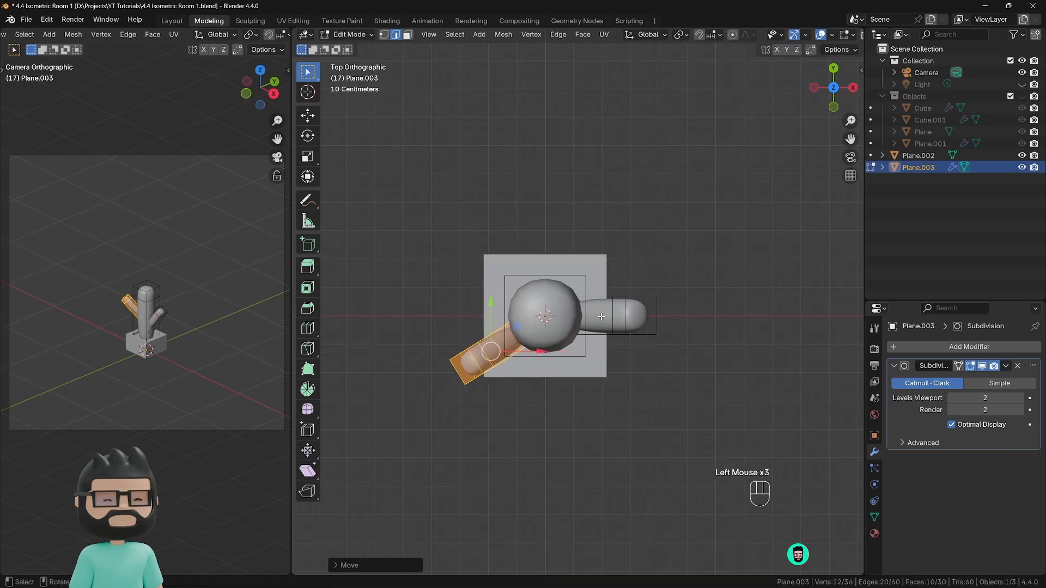
Step: Nudge the second branch into its final position against the column in top view, then finish editing the cactus mesh
left_click_drag(492, 310, 492, 302)
left_click_drag(536, 344, 537, 344)
left_click_drag(492, 302, 525, 325)
key("Tab")
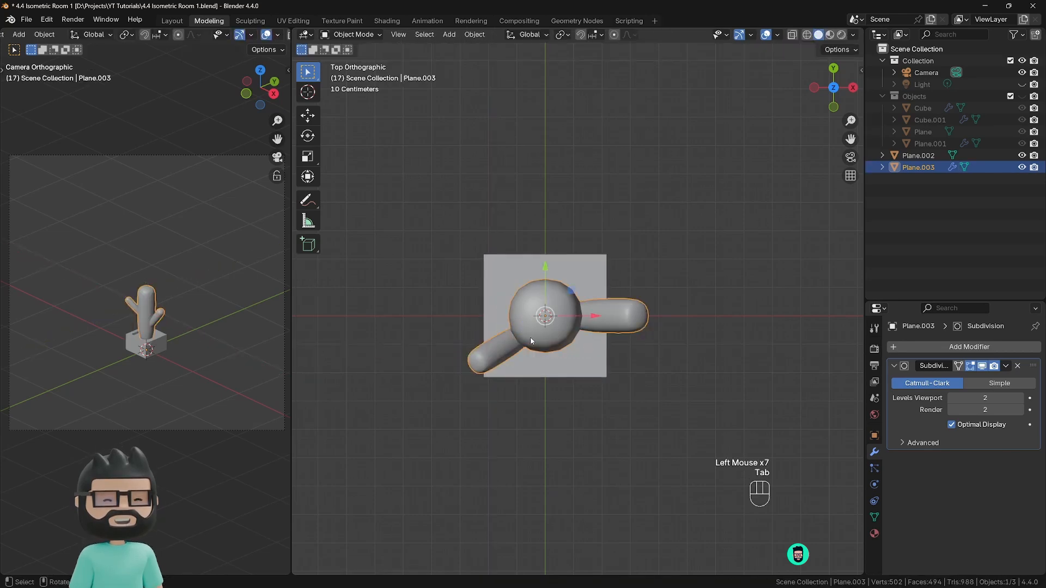
middle_click_drag(550, 425, 577, 295)
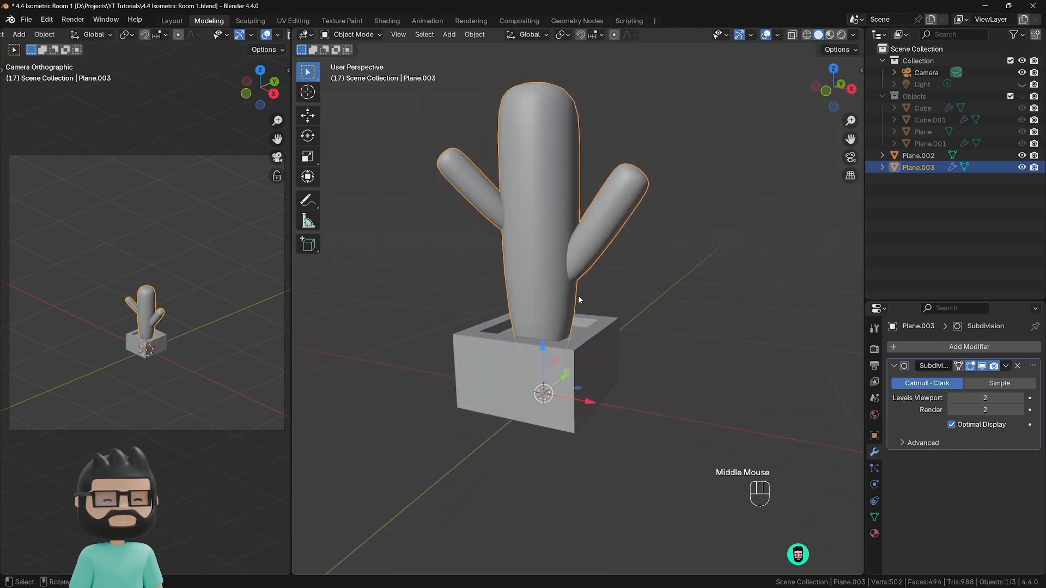
scroll(577, 295, "down", 1)
key("KP_1")
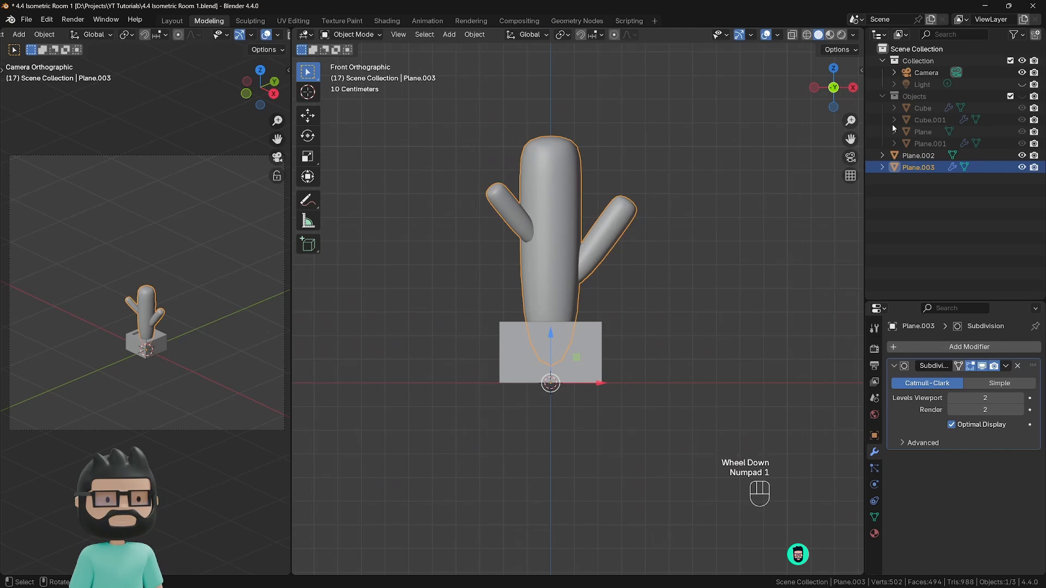
Step: Show the hidden Objects collection so the room and furniture surround the cactus
left_click(1022, 96)
scroll(593, 254, "down", 2)
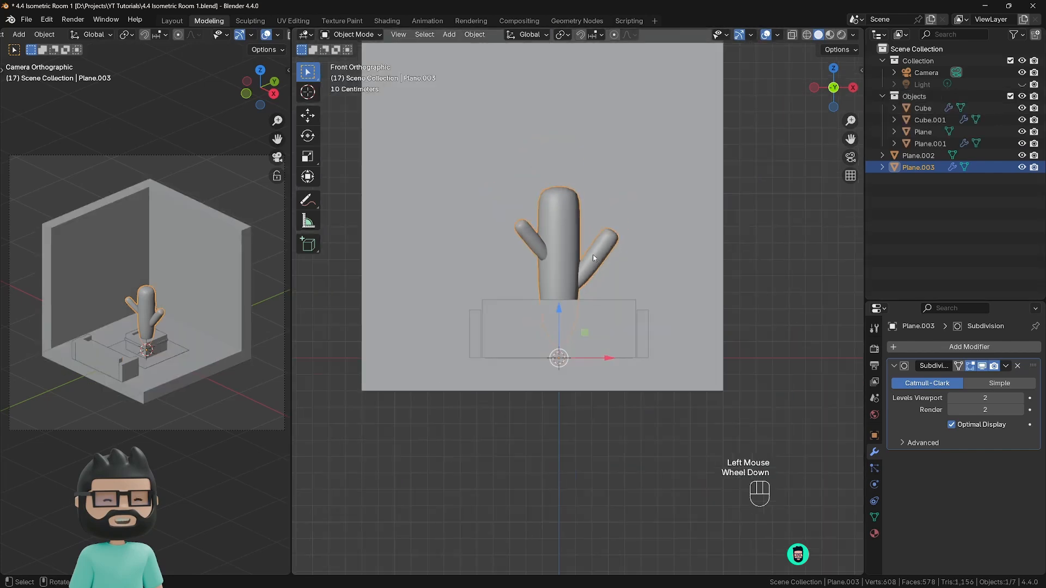
scroll(599, 272, "down", 2)
middle_click_drag(605, 282, 580, 318)
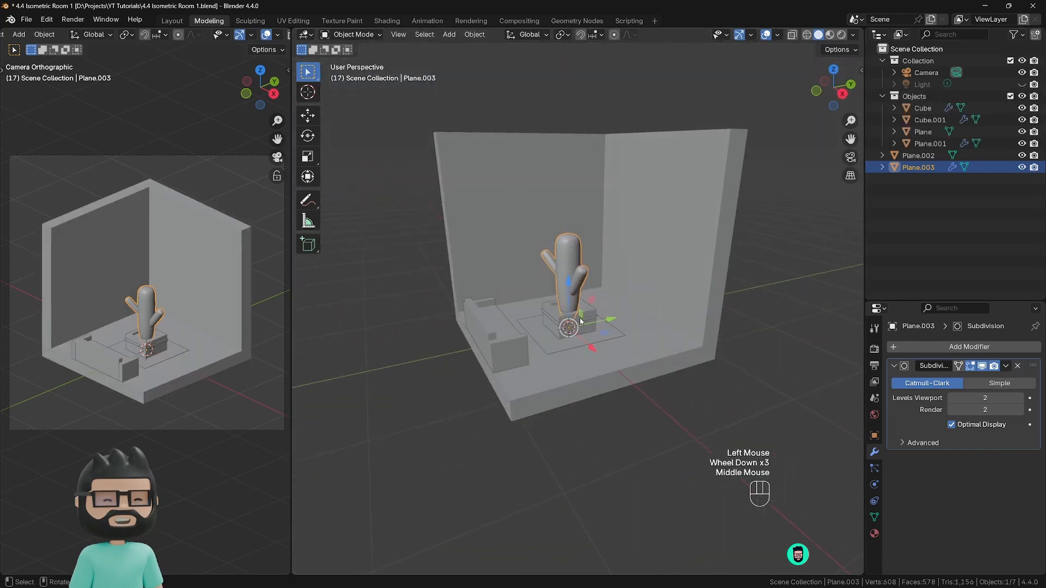
Step: Select the box and the cactus together and scale both down uniformly to about 0.3
left_click(577, 343)
left_click(583, 331)
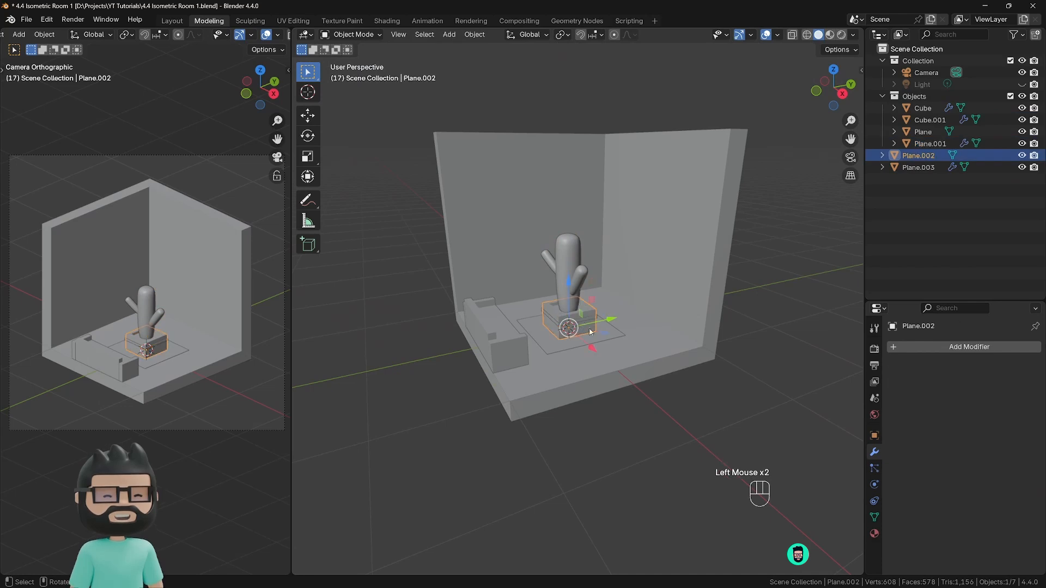
scroll(586, 333, "up", 2)
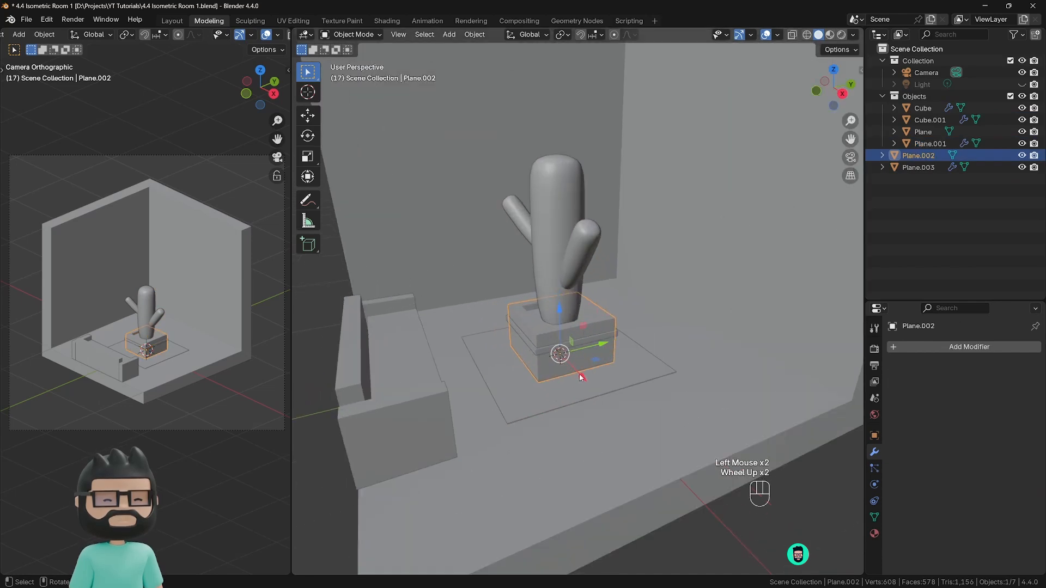
left_click(564, 244, "shift")
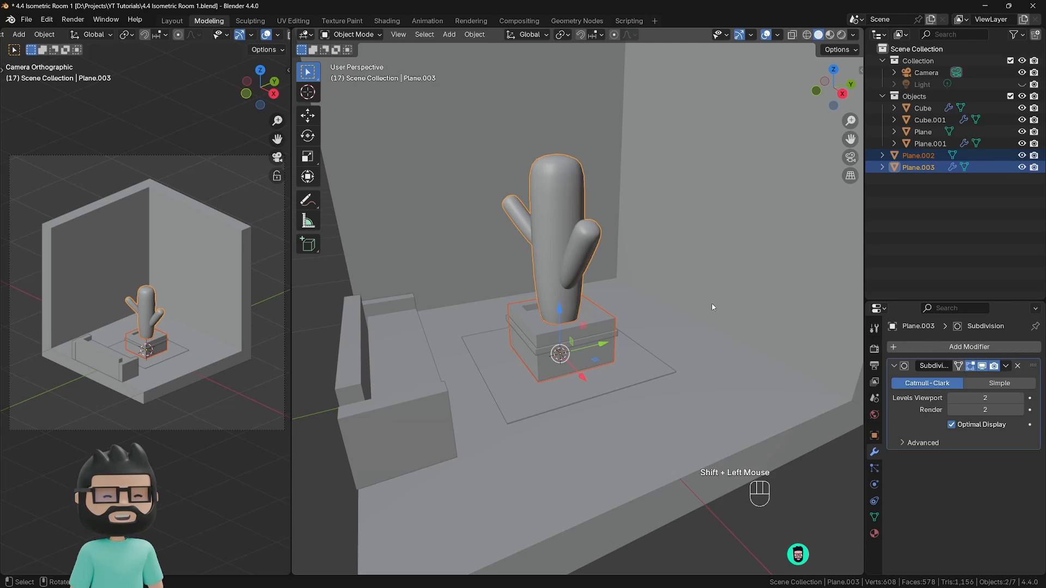
key("s")
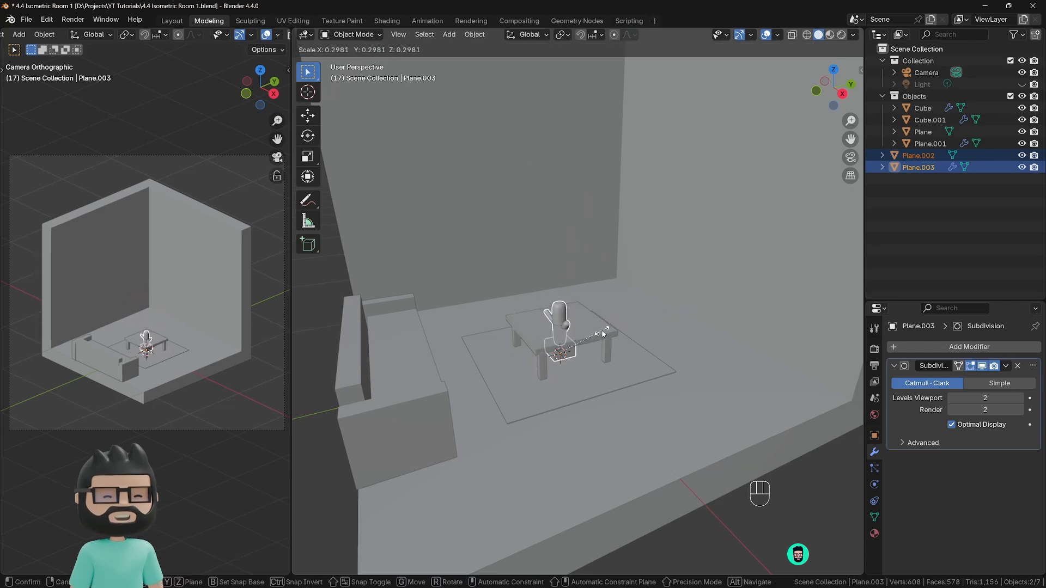
left_click(605, 331)
Step: Move the potted cactus to the open corner beside the side wall, enlarge it to a scale of about 0.4, and nudge it inward
left_click_drag(595, 346, 826, 424)
middle_click_drag(826, 424, 709, 430, "shift")
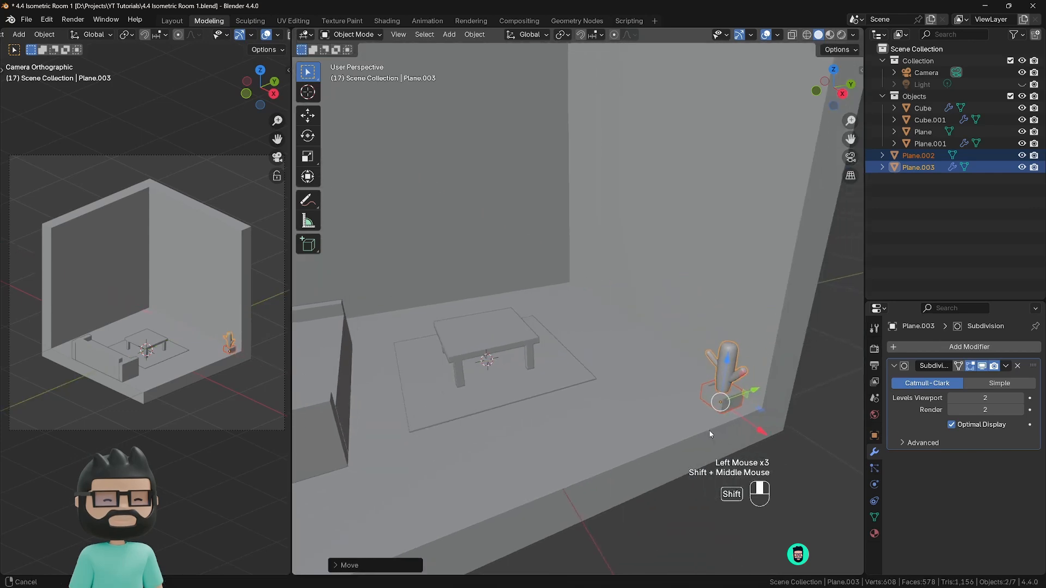
key("s")
left_click(753, 395)
left_click_drag(751, 387, 742, 390)
Step: Switch the viewport to orthographic projection and save the file
middle_click_drag(738, 394, 615, 291, "shift")
key("KP_5")
key("ctrl+s")
middle_click_drag(615, 291, 618, 304, "shift")
middle_click_drag(619, 304, 622, 311)
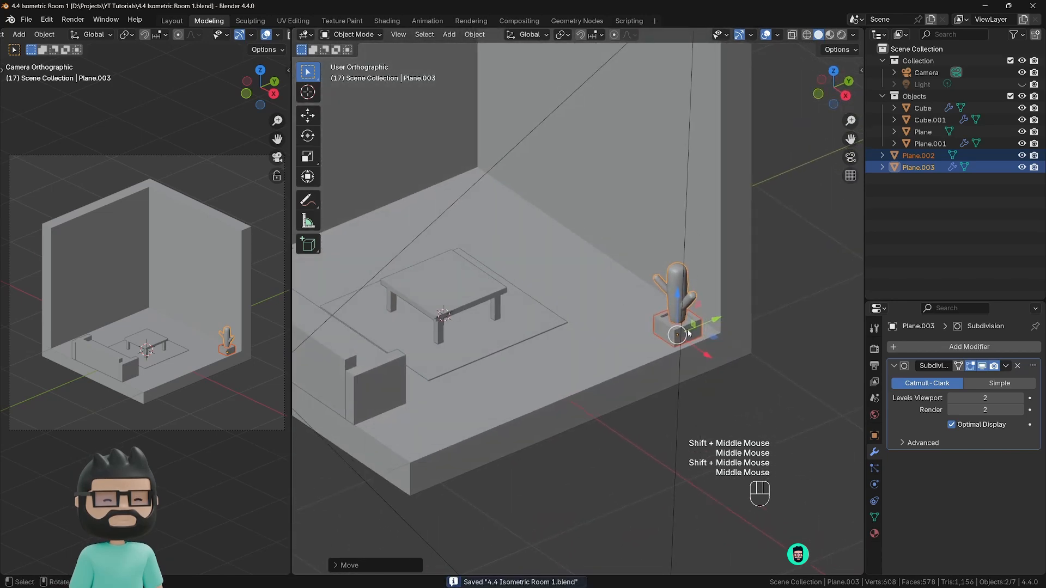
Step: Display the object transform values and compare the scale of the table, sofa, rug and cactus
key("s")
right_click(721, 377)
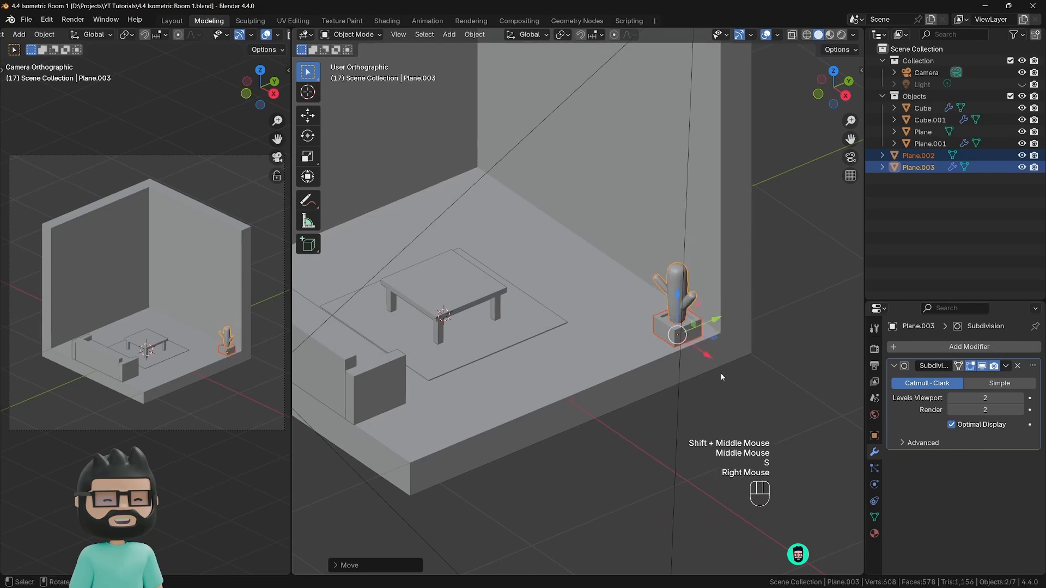
middle_click_drag(722, 377, 661, 325)
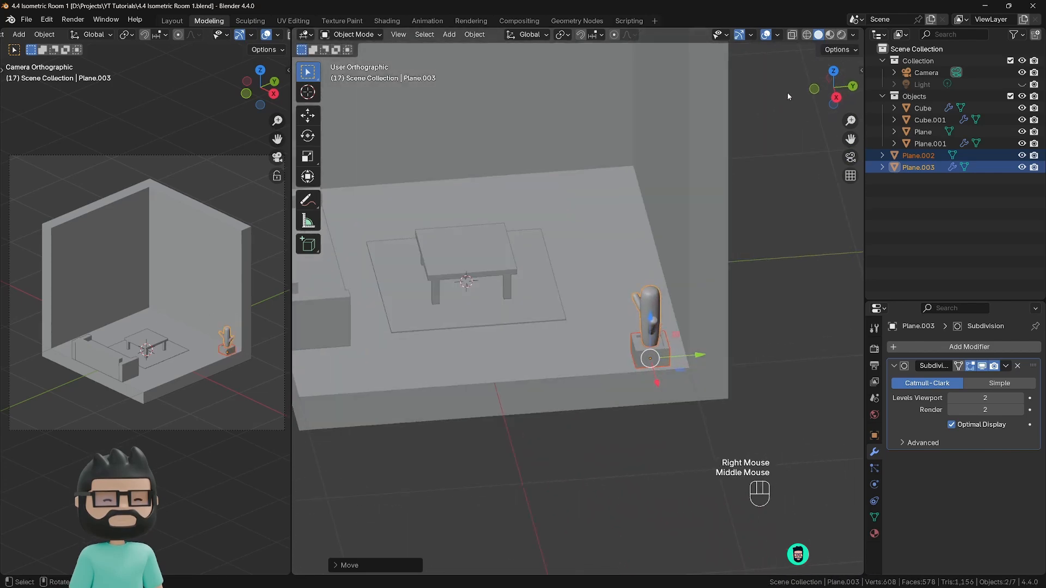
left_click(860, 70)
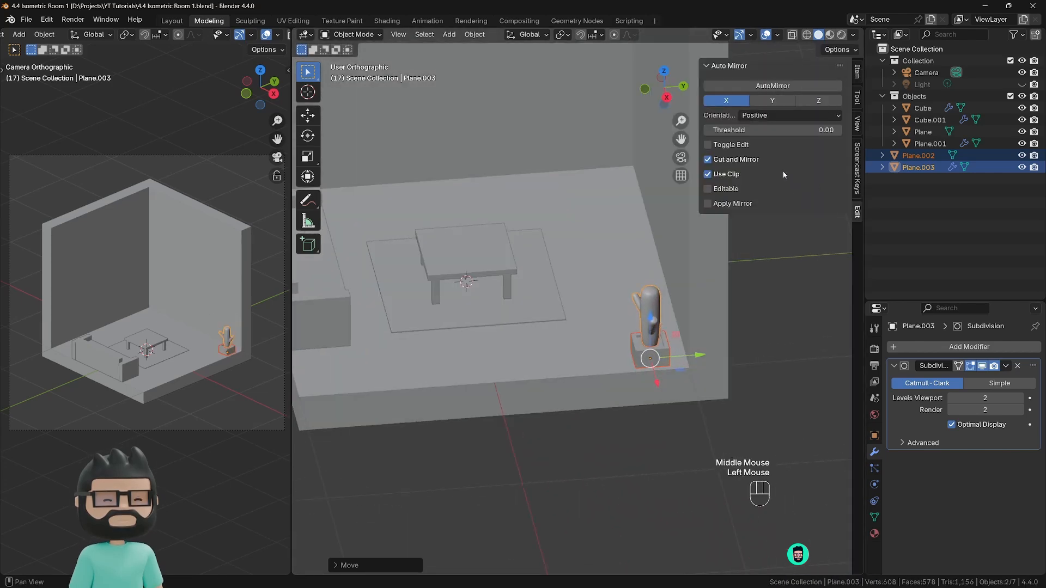
left_click(858, 71)
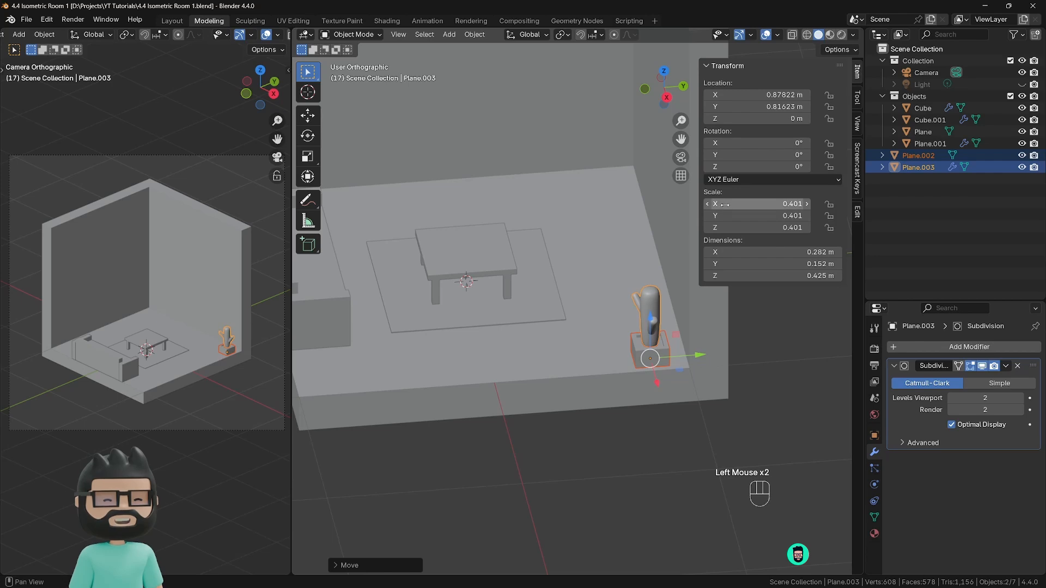
left_click(492, 269)
middle_click_drag(493, 269, 539, 255, "shift")
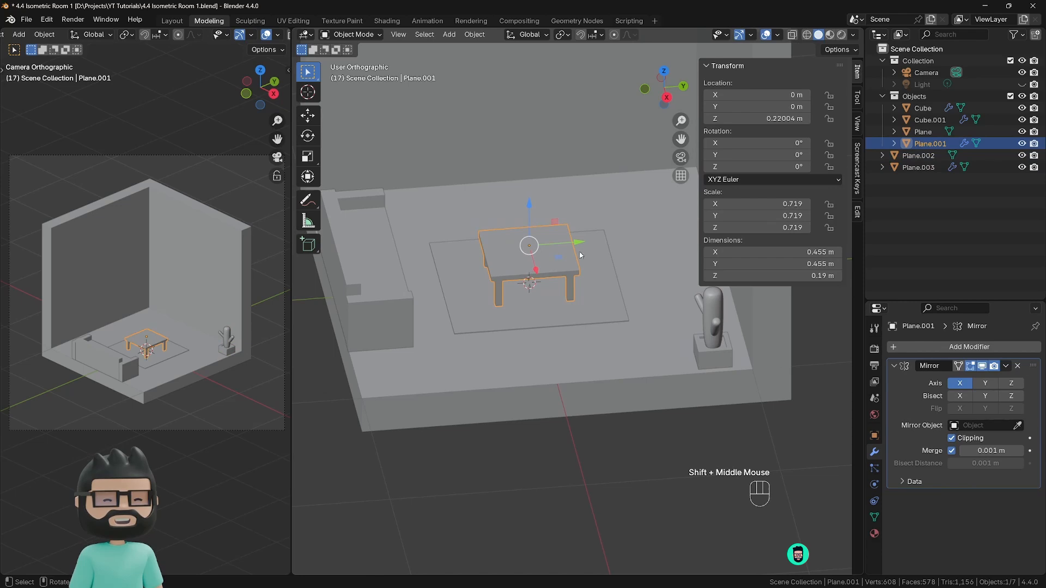
left_click(376, 256)
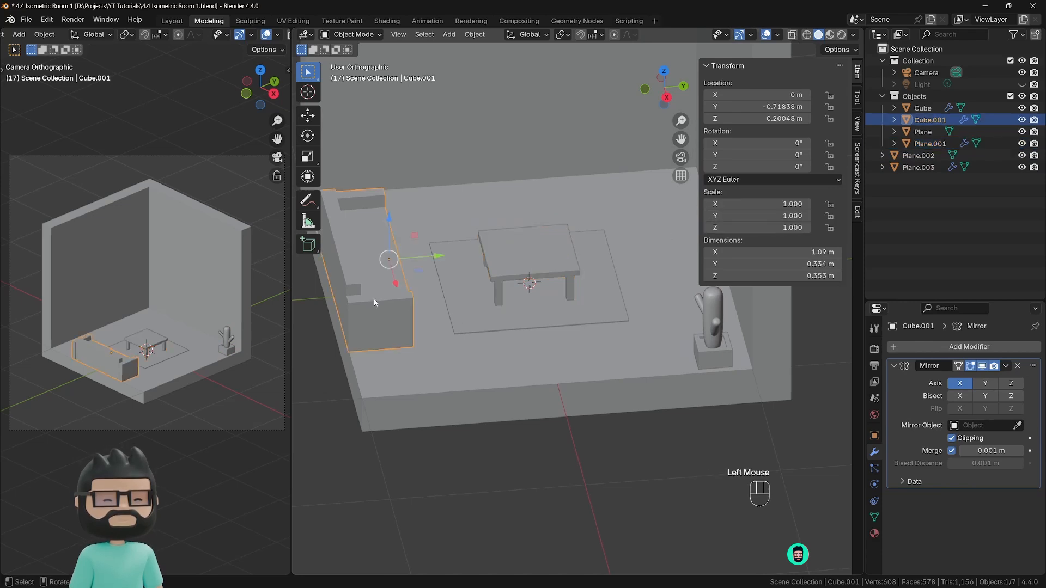
left_click(554, 309)
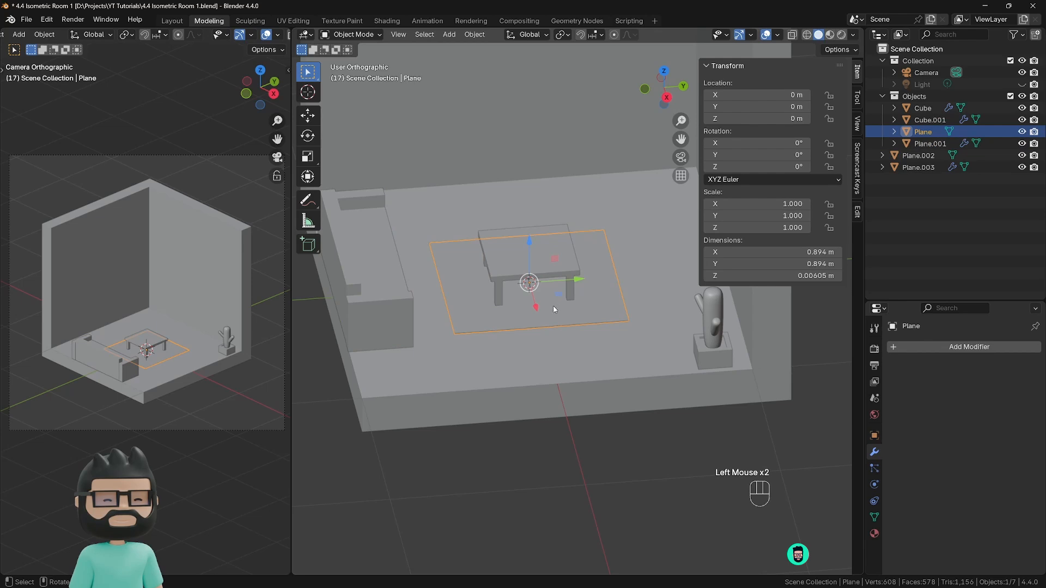
key("Tab")
key("Tab")
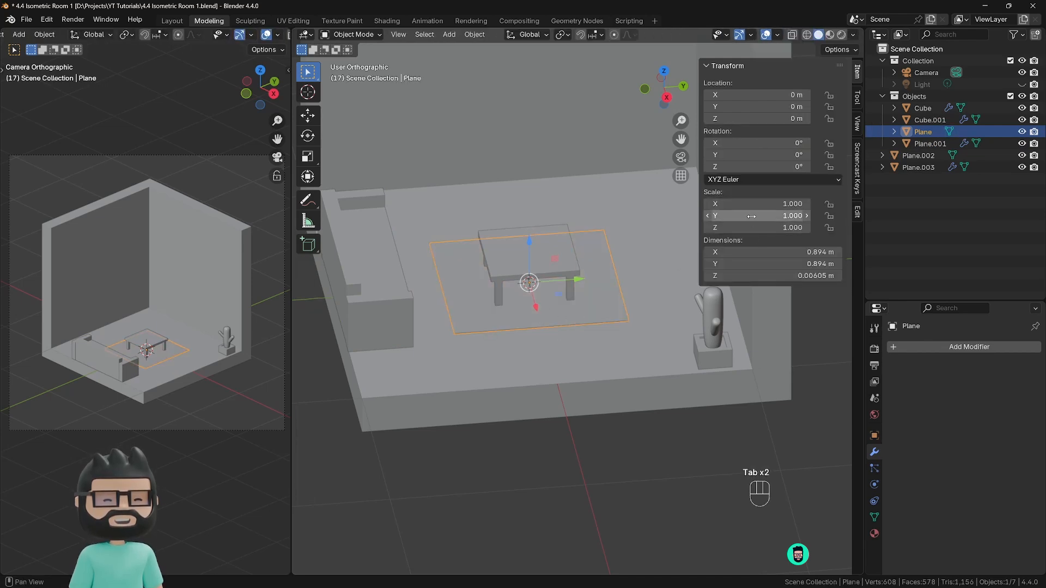
left_click(707, 338)
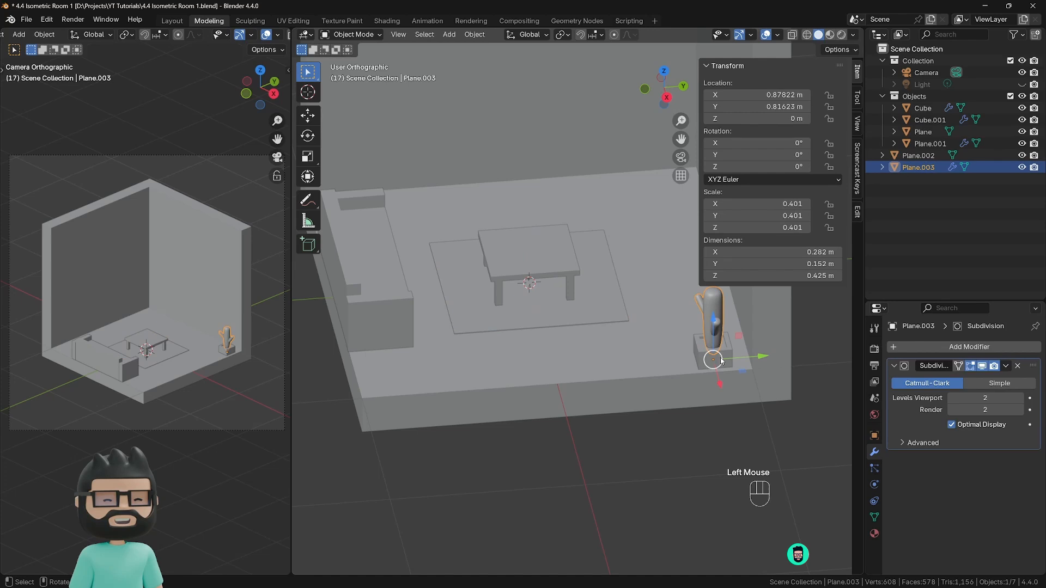
key("s")
right_click(681, 218)
middle_click_drag(662, 317, 585, 326, "shift")
key("Tab")
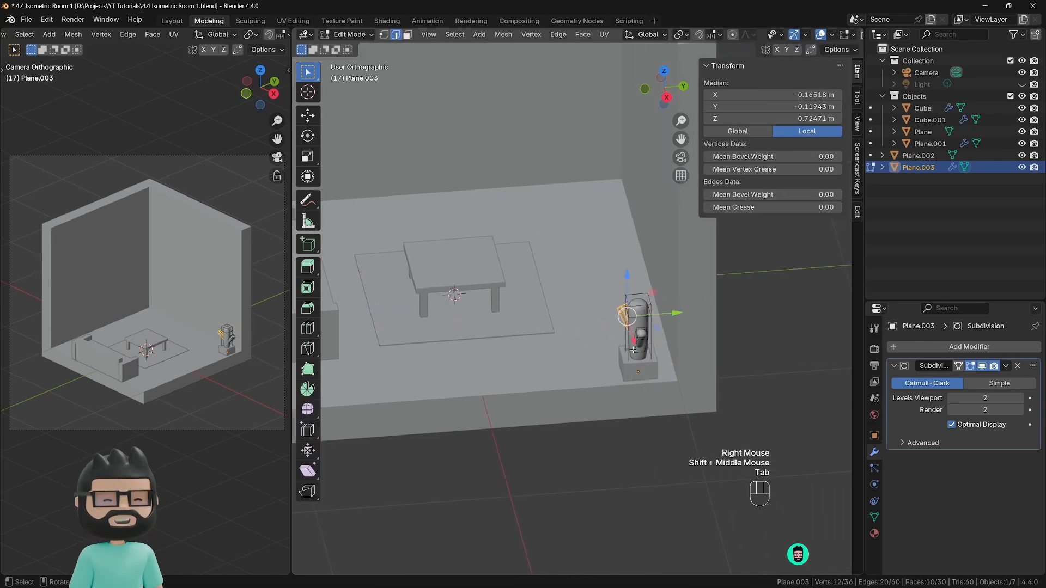
key("a")
key("s")
right_click(677, 362)
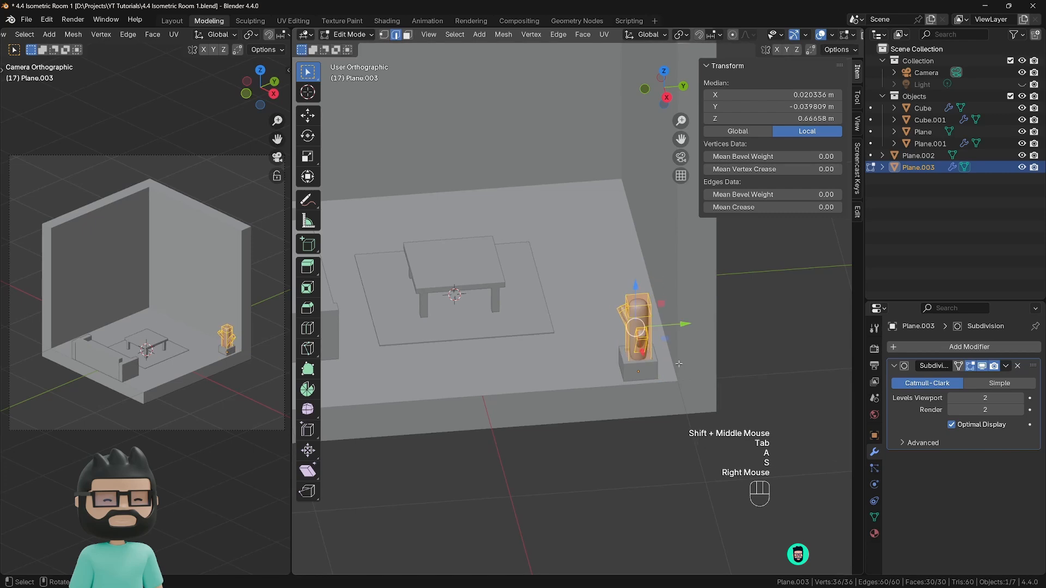
key("Tab")
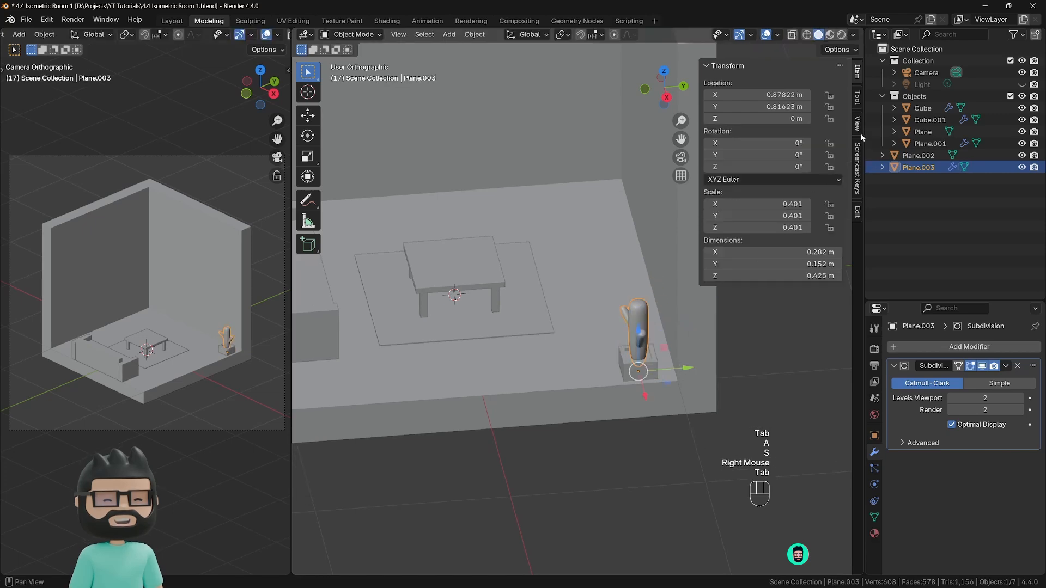
key("s")
right_click(671, 351)
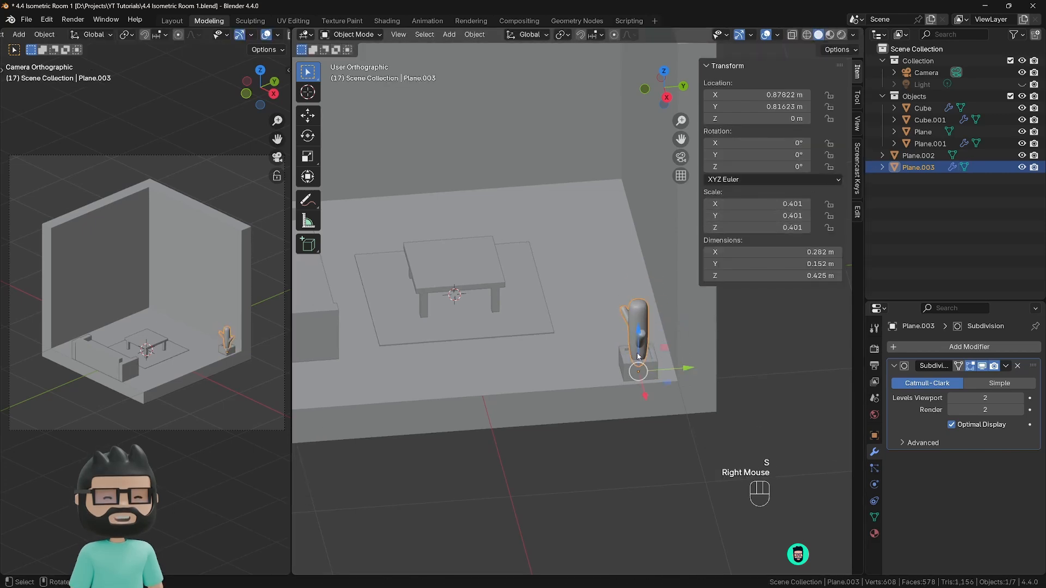
Step: Apply the scale of the cactus and of its box so both read 1.000 on all axes
middle_click_drag(616, 355, 554, 337)
middle_click_drag(555, 337, 554, 352)
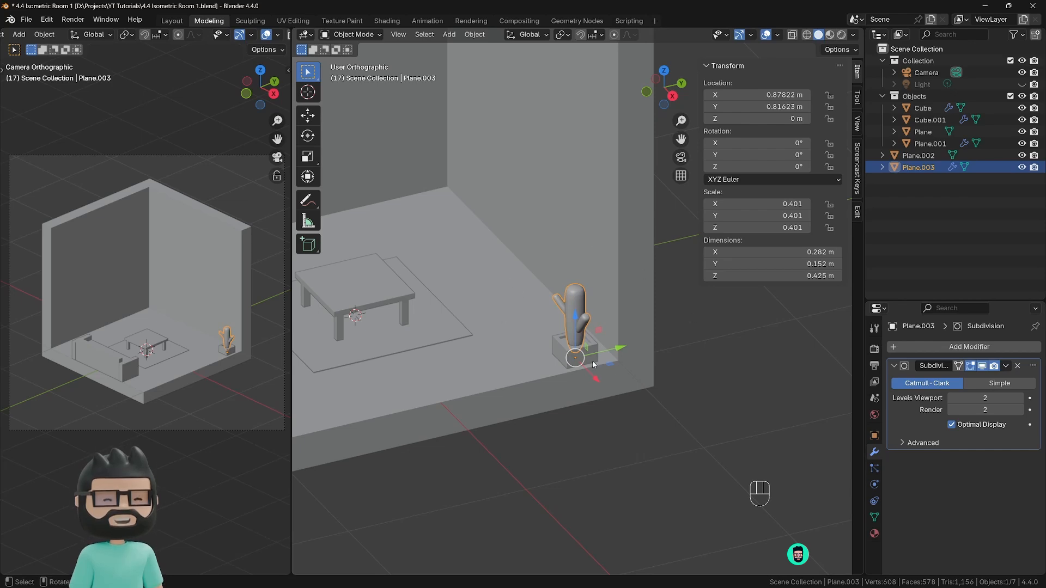
key("ctrl+a")
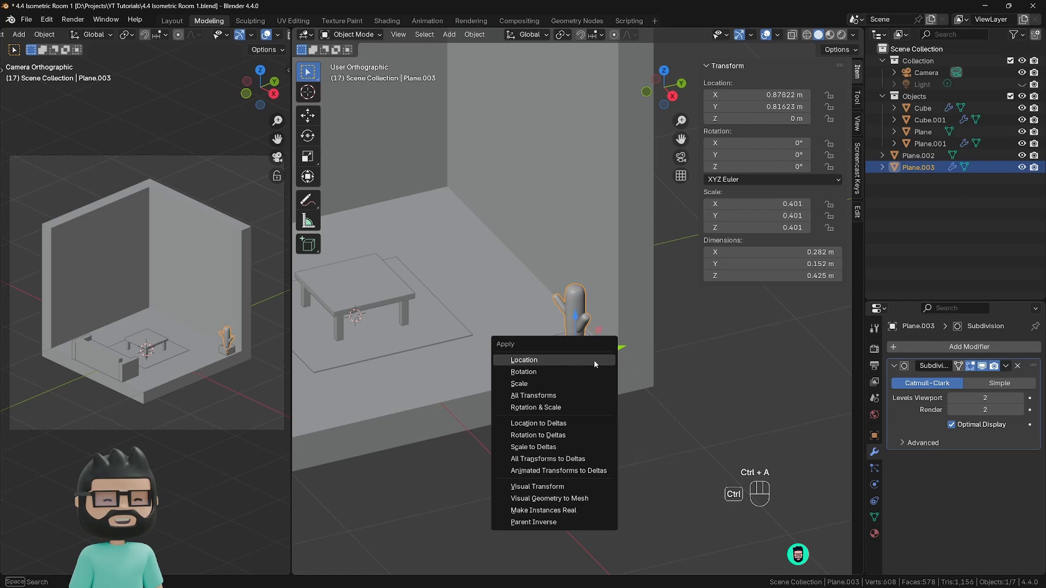
left_click(526, 385)
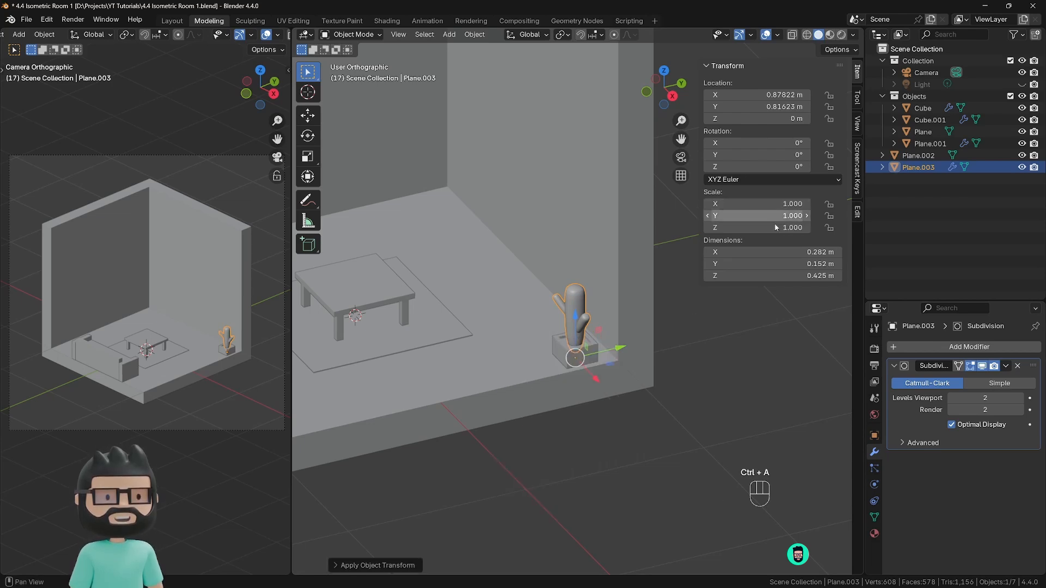
left_click(565, 354)
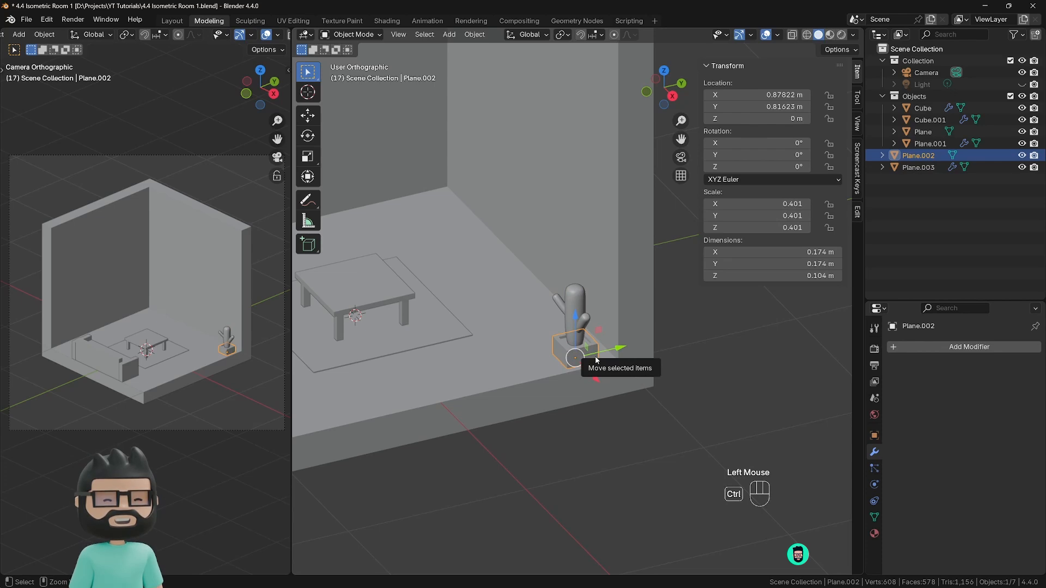
key("ctrl+a")
left_click(569, 359)
Step: Apply the table's scale, then select the sofa to check its scale values
middle_click_drag(366, 297, 521, 306, "shift")
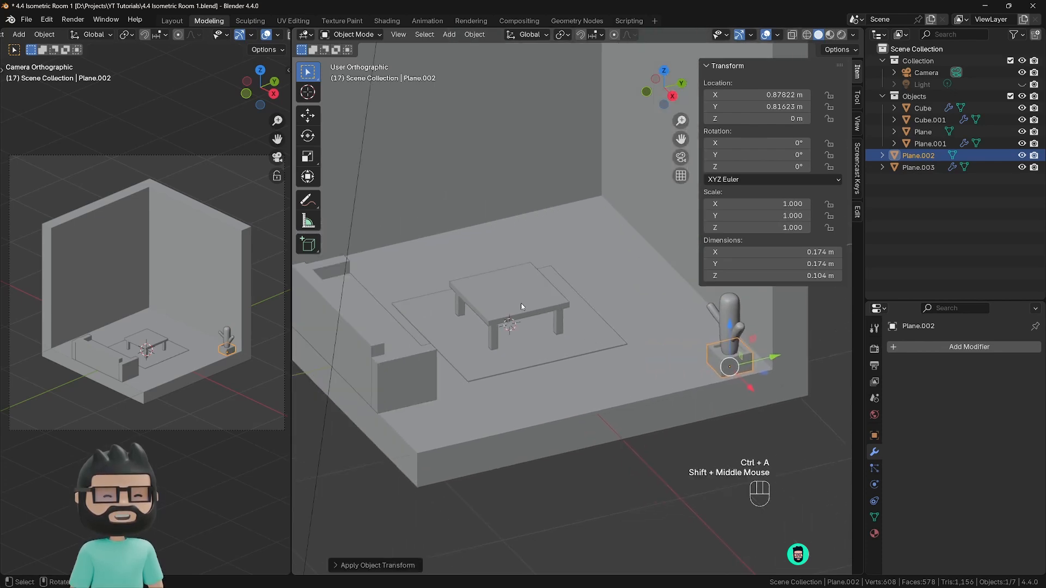
left_click(520, 306)
key("ctrl+a")
left_click(540, 308)
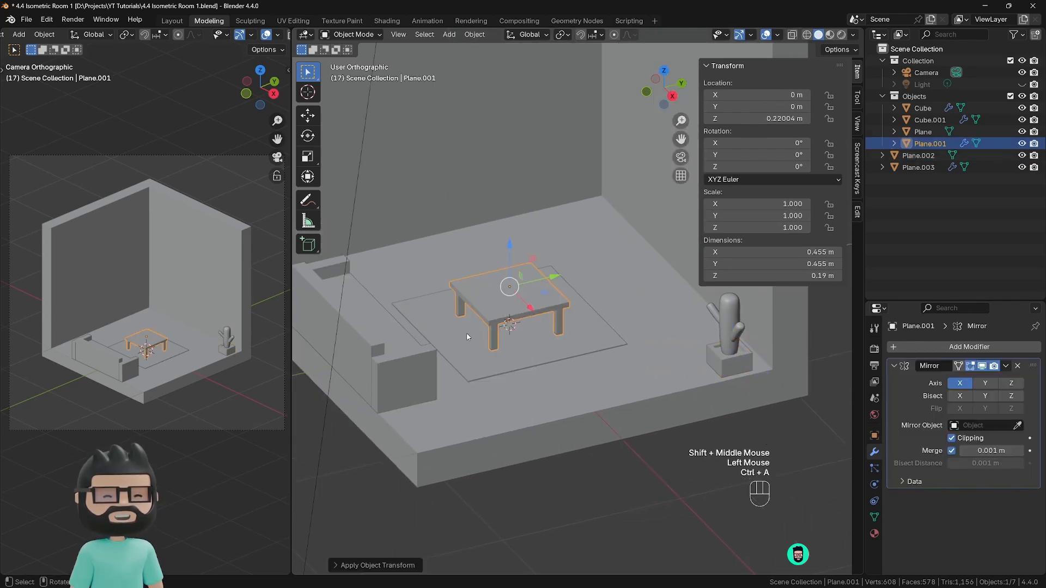
left_click(405, 349)
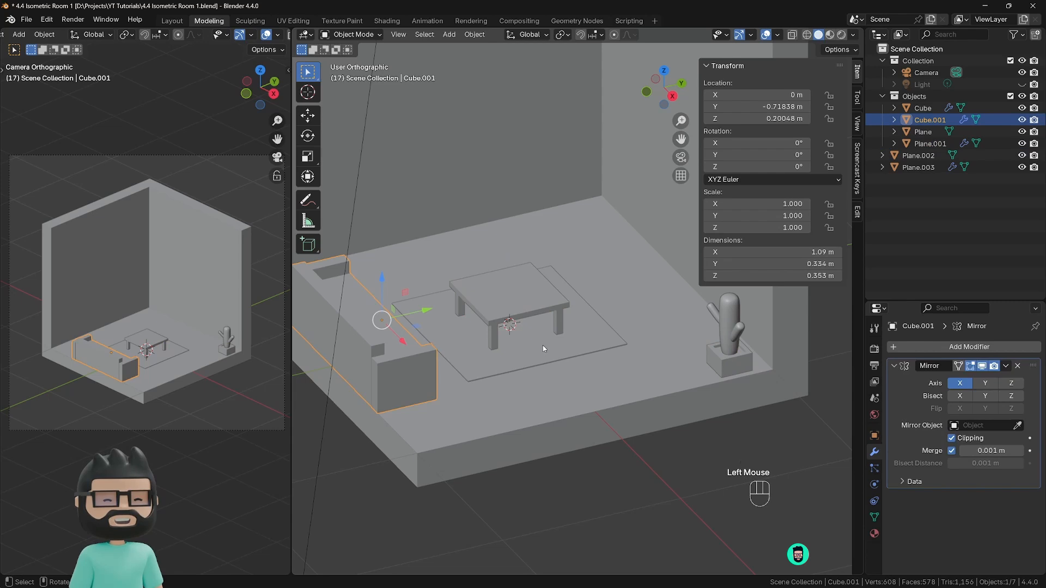
middle_click_drag(543, 346, 584, 362)
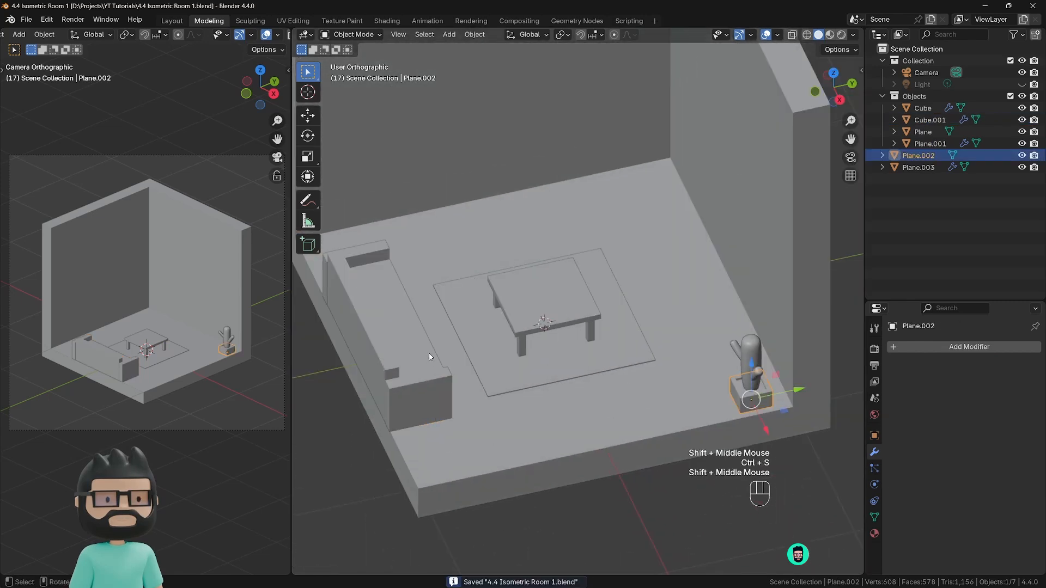
Step: Look over the whole room with the sofa, table, rug and potted cactus in place
mouse_move(427, 358)
middle_mouse_down()
mouse_move(433, 318)
mouse_move(427, 368)
middle_mouse_up()
scroll(433, 319, "down", 2)
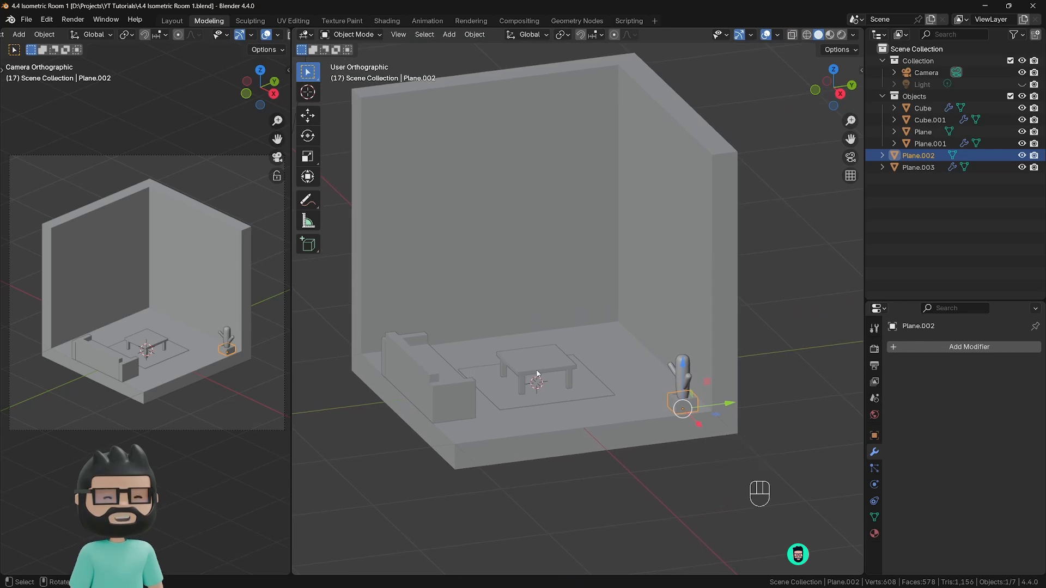
scroll(542, 373, "down", 1)
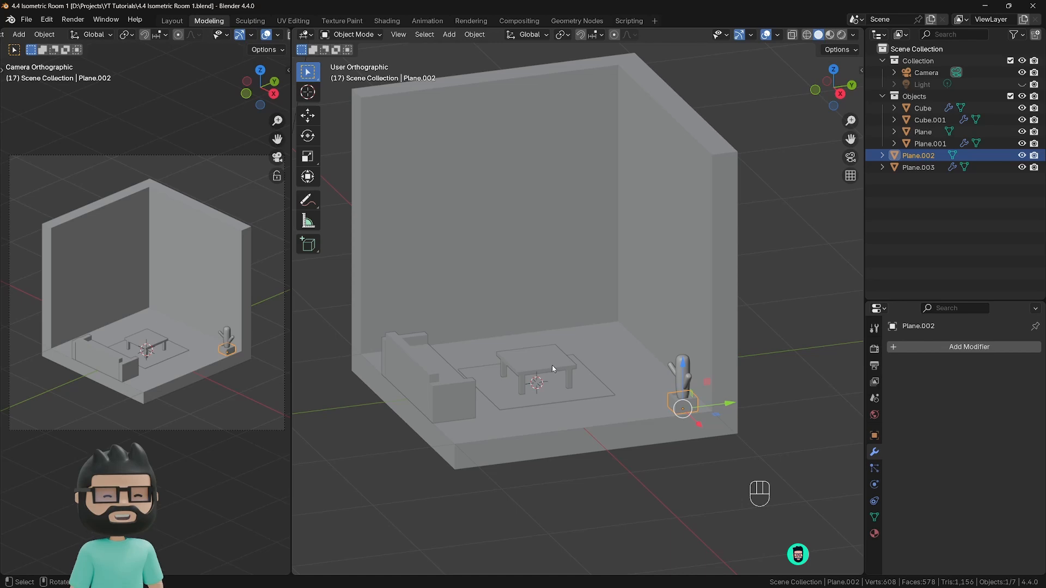
scroll(515, 330, "down", 2)
scroll(515, 330, "up", 5)
middle_click_drag(515, 330, 538, 339)
scroll(682, 444, "down", 1)
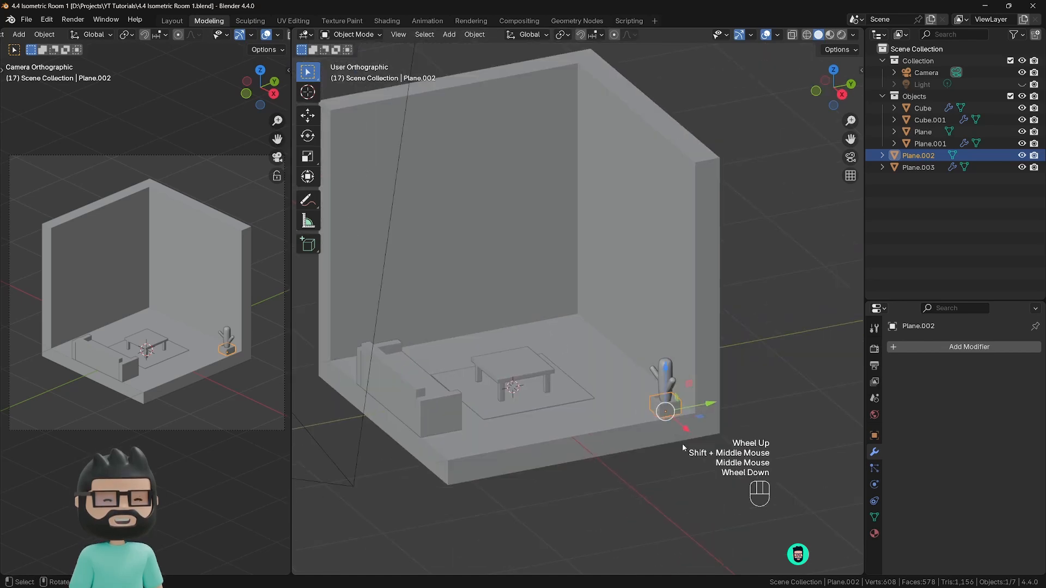
Step: Move the room, the cactus and its box into the Objects collection and clear the selection
left_click_drag(640, 358, 641, 360)
key("m")
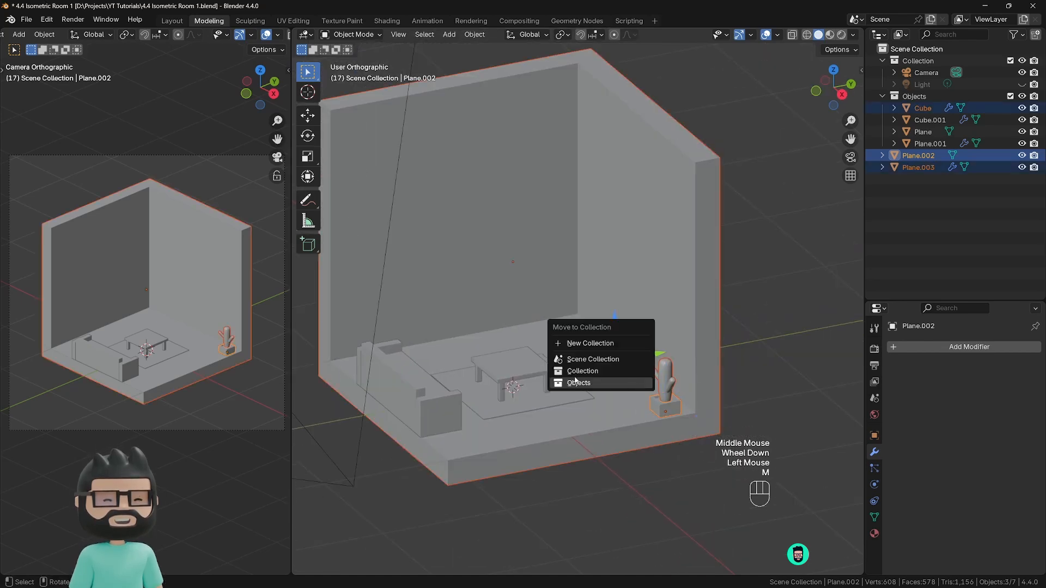
left_click(577, 384)
left_click(765, 283)
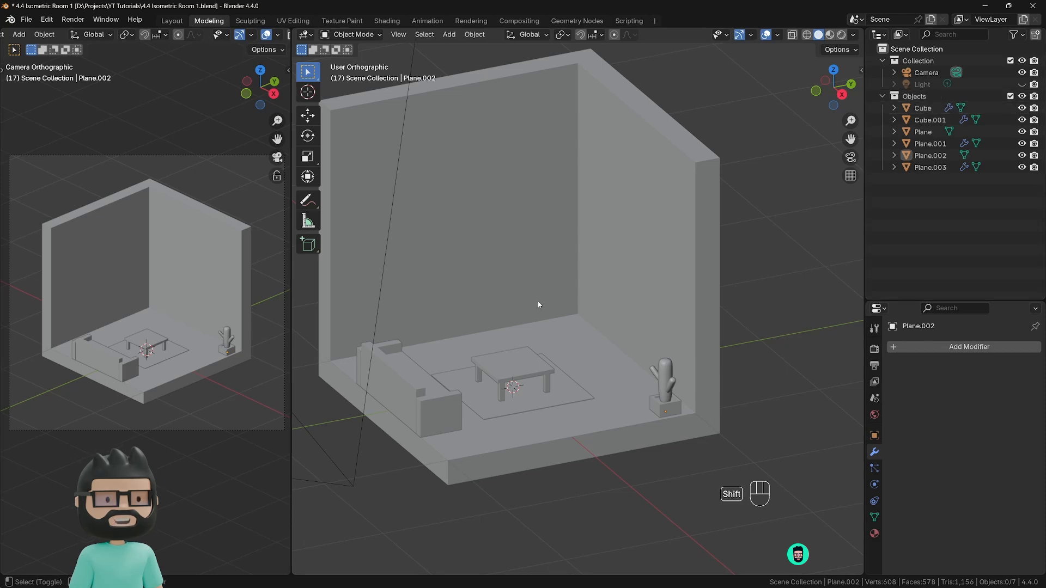
Step: Add a test cube to the scene and undo it
key("shift+a")
mouse_move(537, 300)
left_click(593, 310)
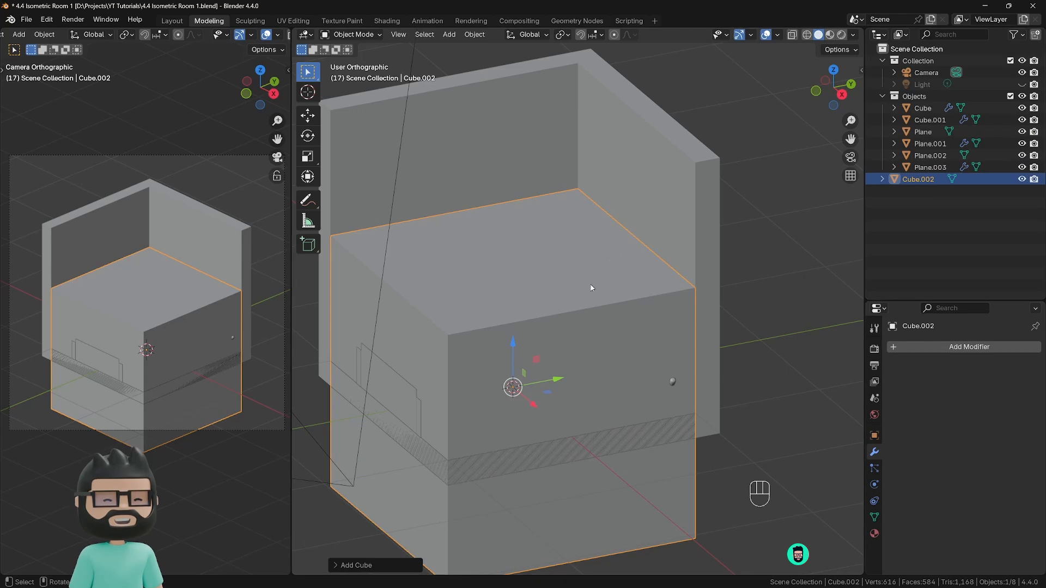
key("ctrl+z")
Step: Make the Objects collection the active one for new objects
left_click(906, 97)
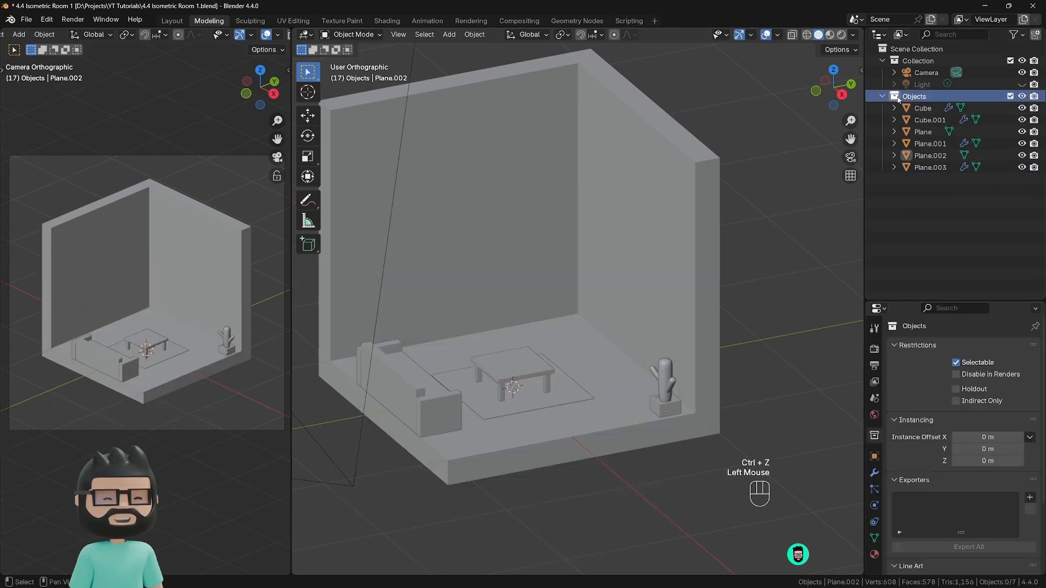
left_click(896, 100)
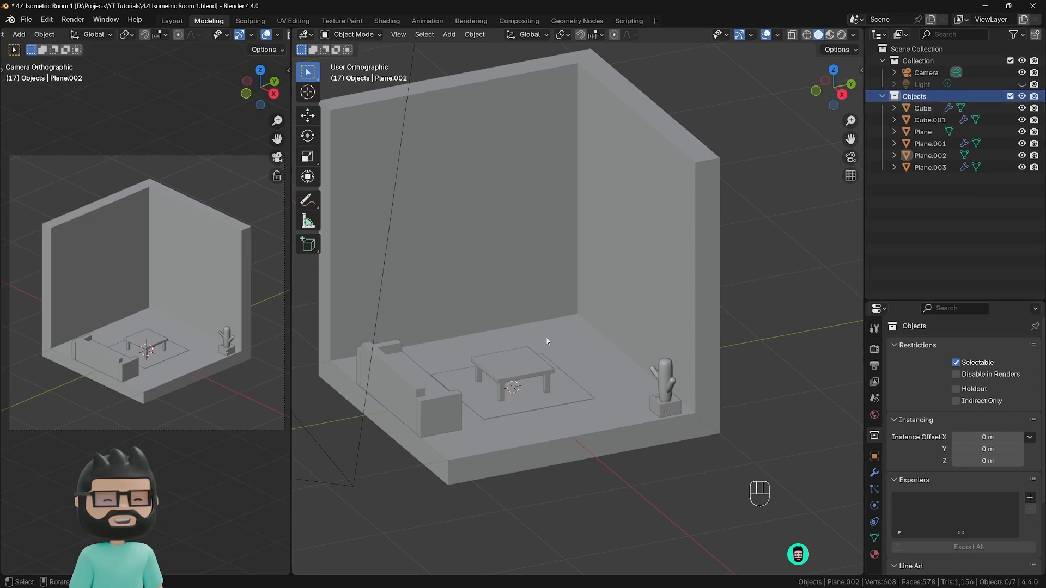
Step: Add a test UV sphere to the Objects collection and delete it
key("shift+a")
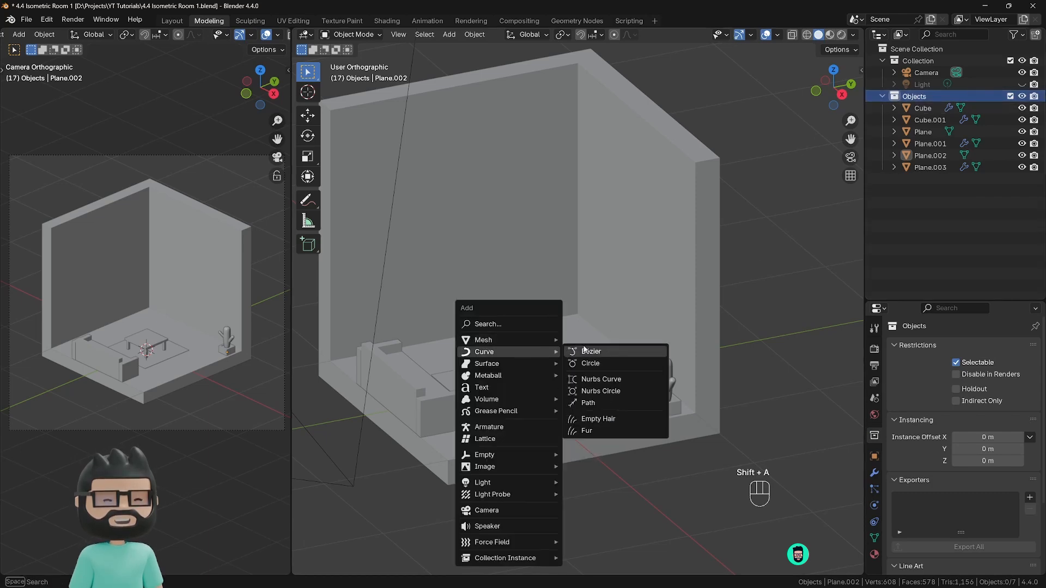
mouse_move(528, 337)
left_click(599, 377)
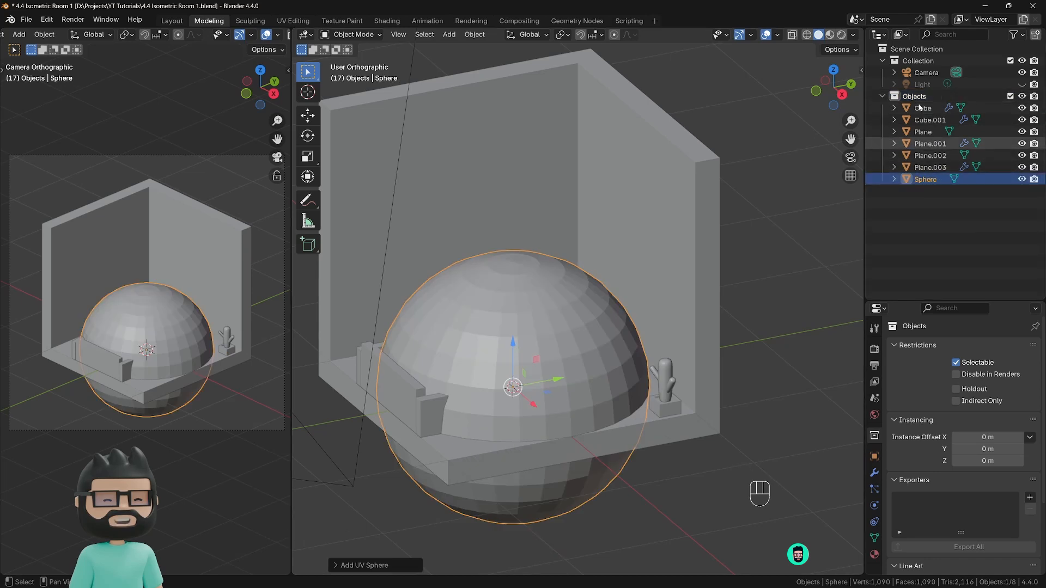
key("x")
left_click(490, 314)
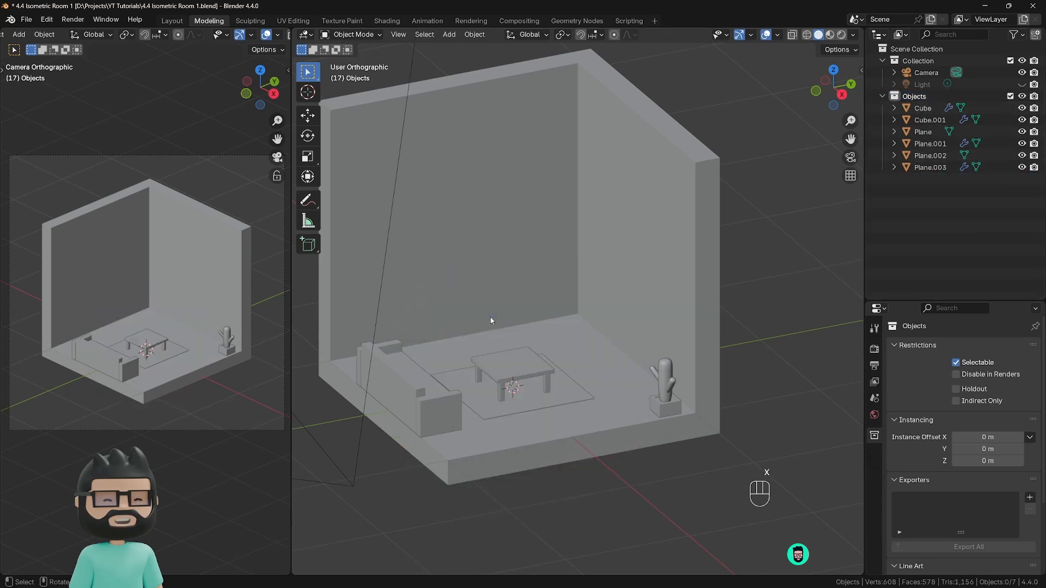
Step: Hide the camera from the viewport
middle_click_drag(505, 358, 511, 314, "shift")
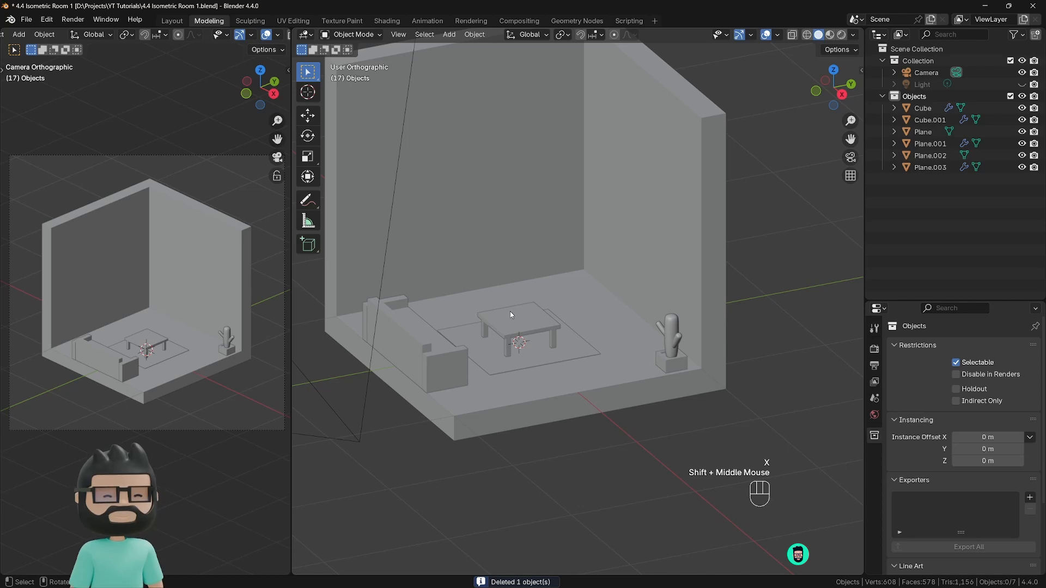
left_click(394, 194)
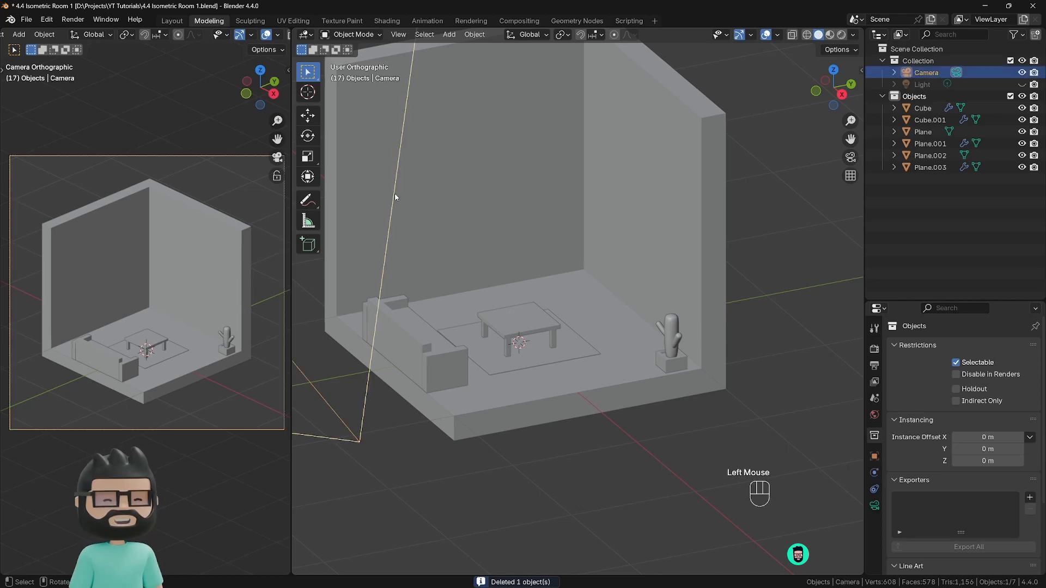
left_click(1021, 72)
Step: Add a plane to the room and scale its mesh down in Edit Mode until it is slightly smaller than the rug
scroll(568, 310, "up", 2)
middle_click_drag(544, 318, 585, 345, "shift")
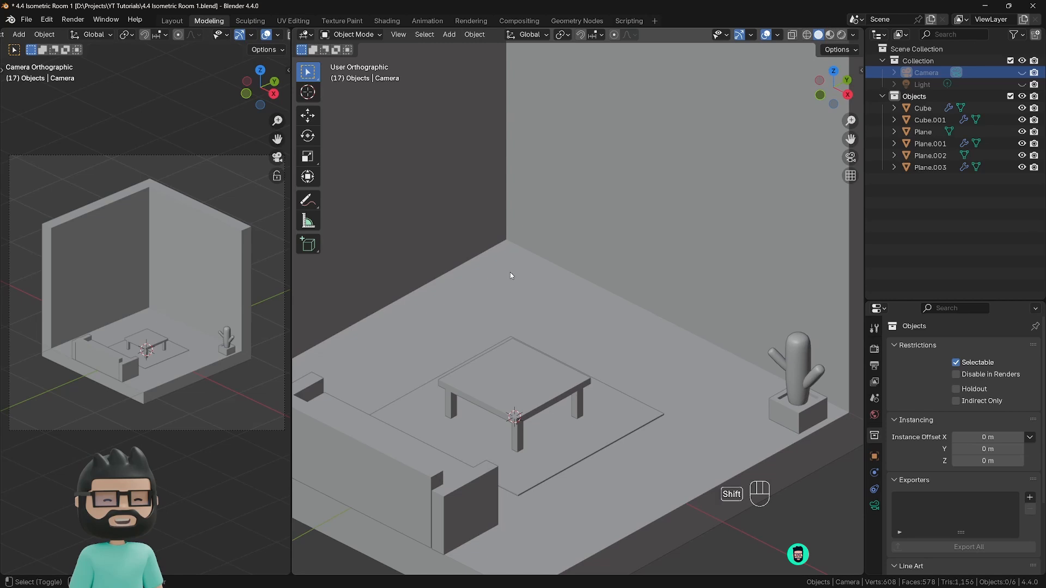
key("shift+a")
left_click(558, 270)
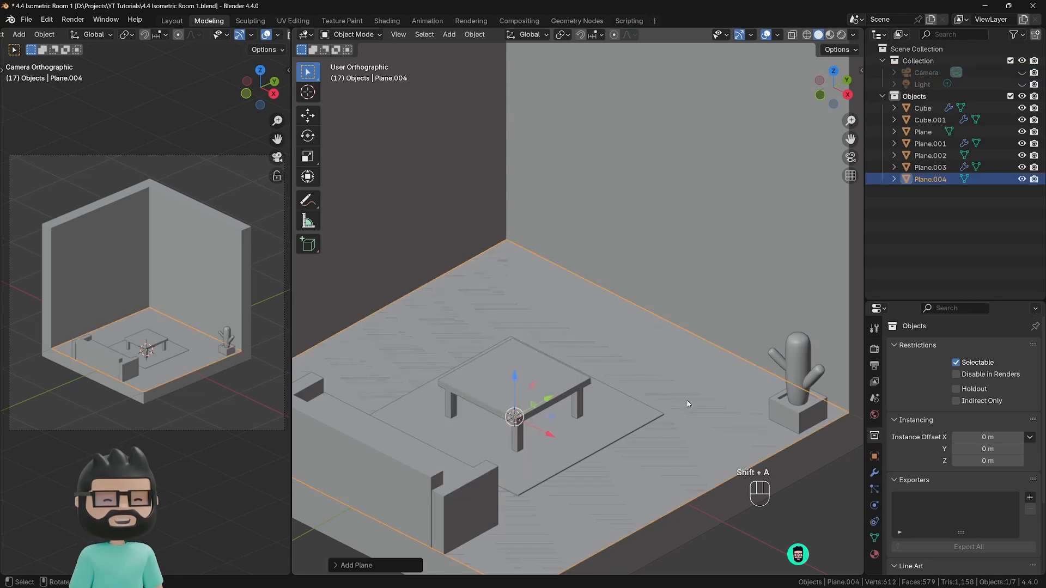
key("Tab")
key("s")
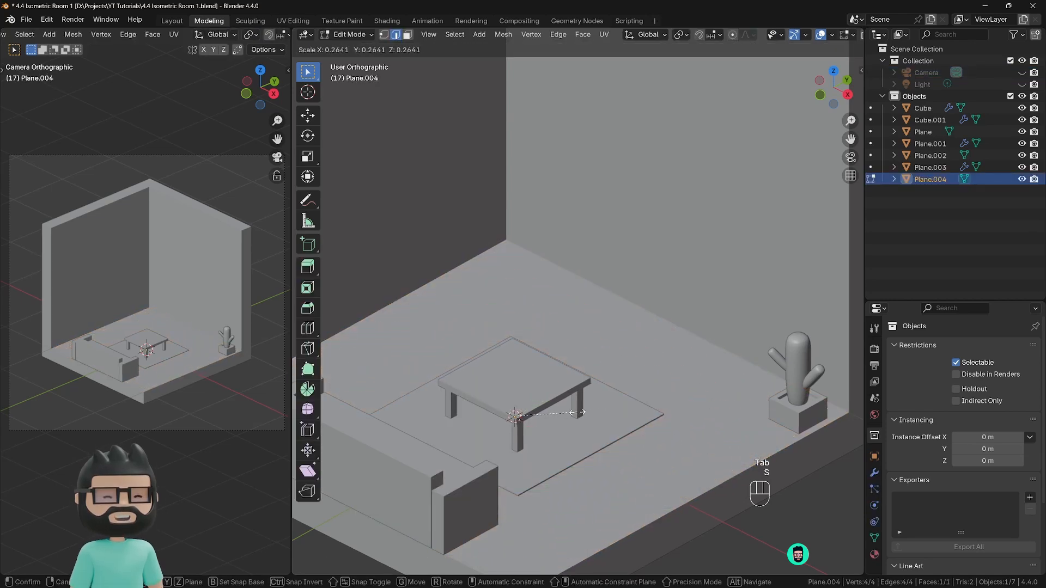
left_click(651, 408)
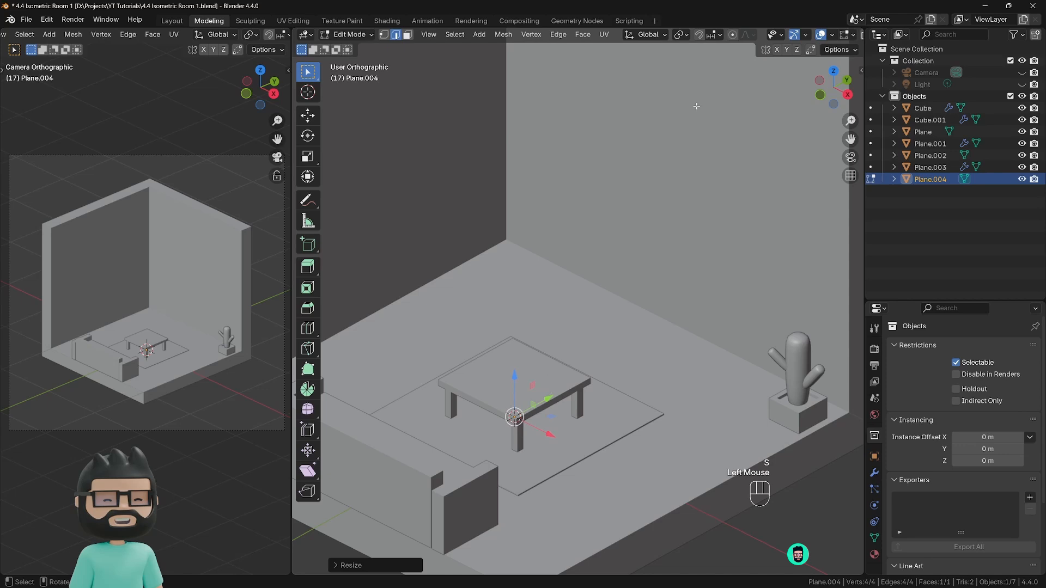
Step: Turn on X-ray and move the small plane toward the room's back corner in Object Mode
scroll(733, 36, "down", 3)
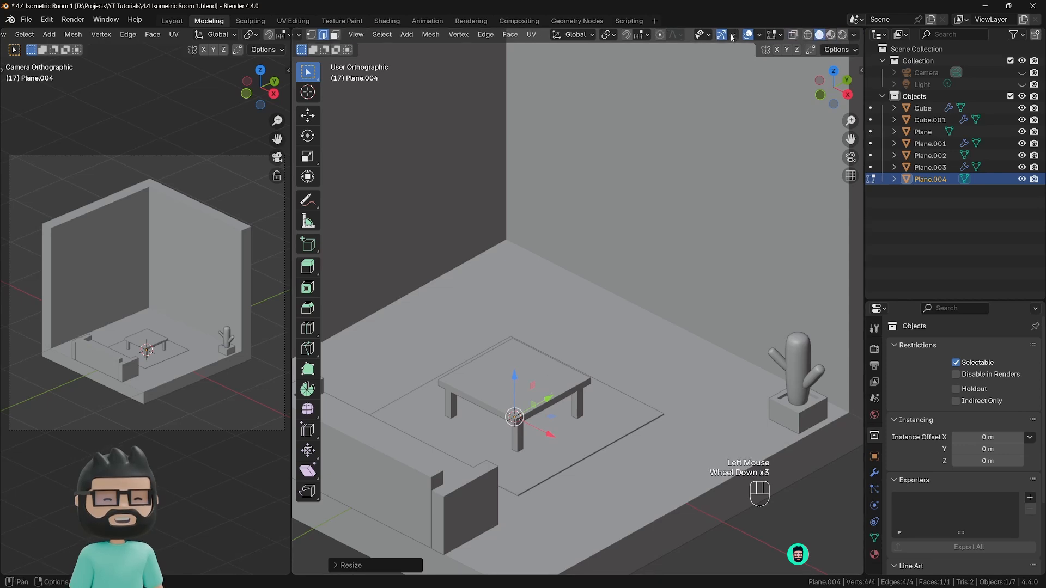
left_click(793, 36)
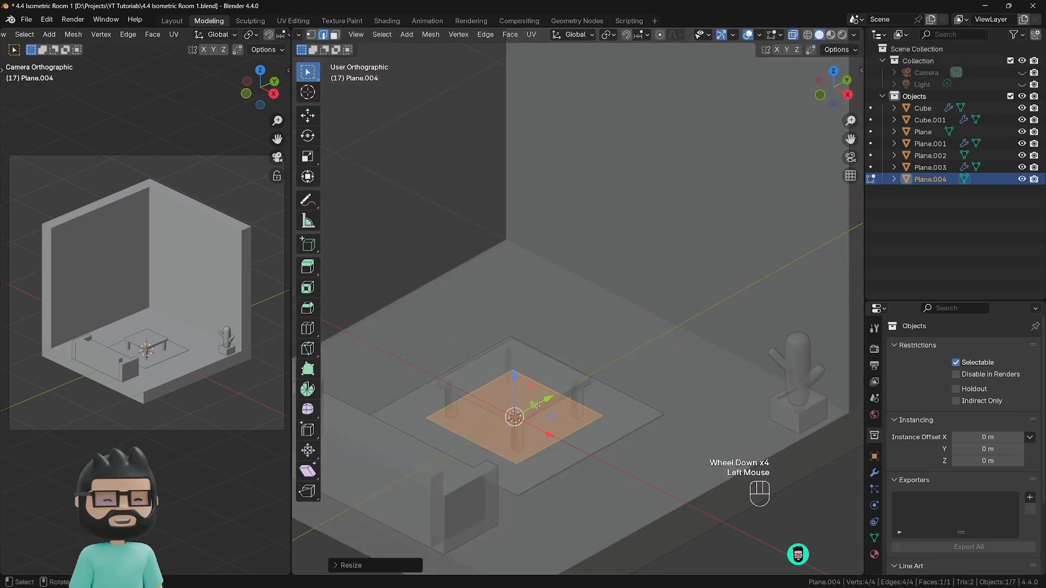
key("Tab")
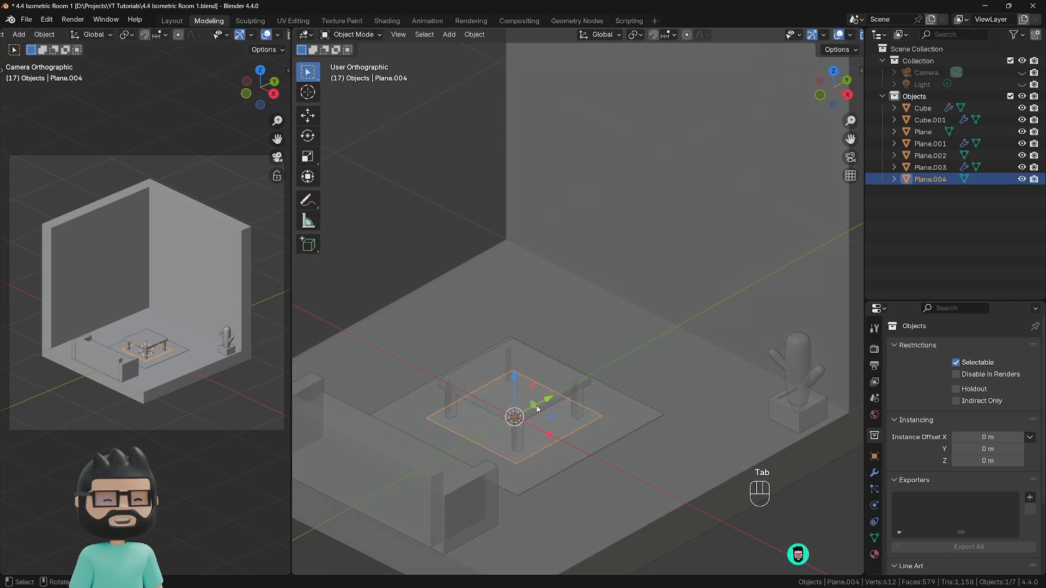
left_click_drag(547, 402, 539, 252)
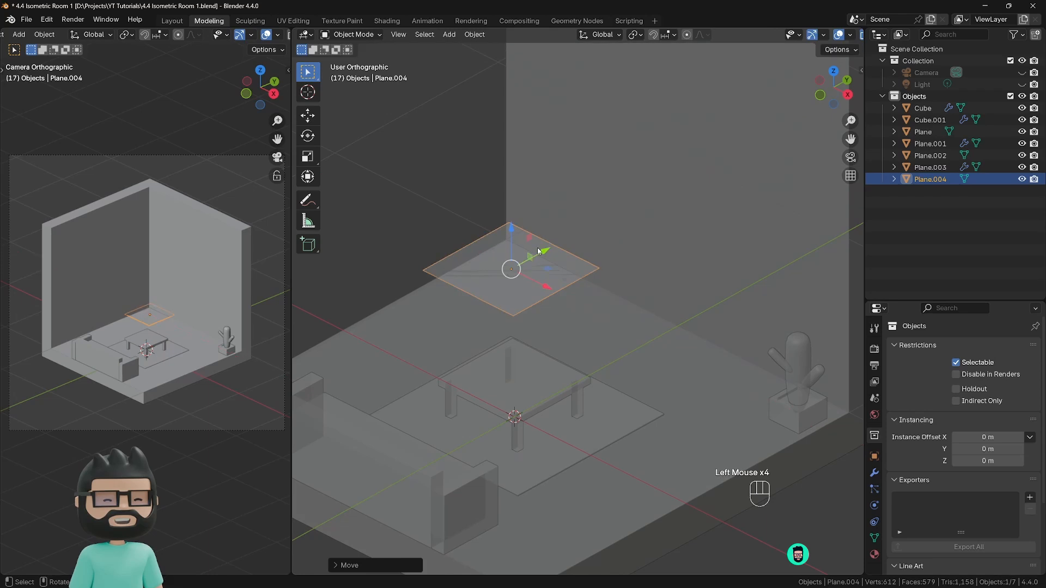
Step: Narrow the plane's mesh along Y and scale it to about 0.82 along X
key("Tab")
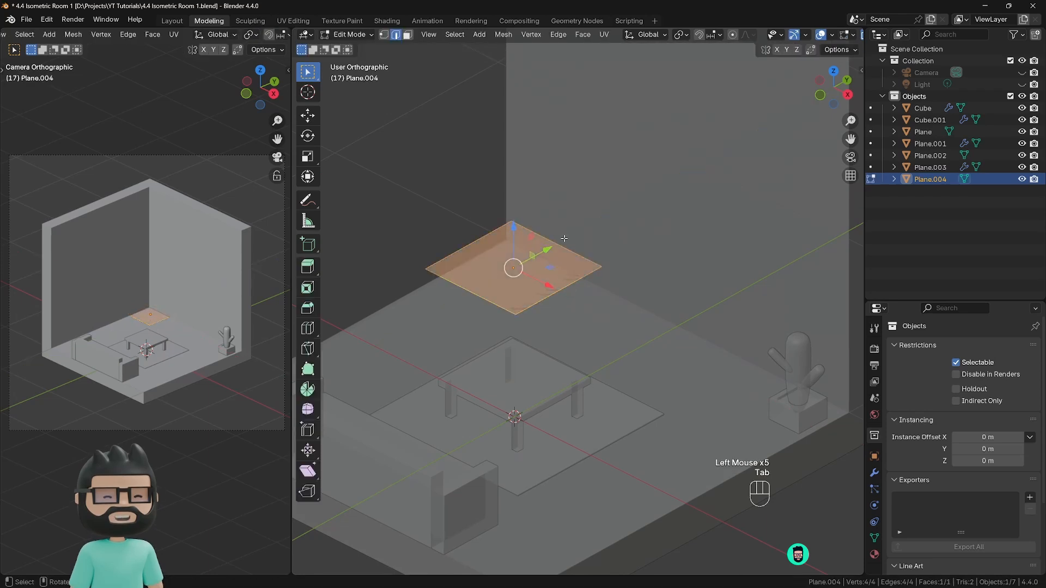
key("s")
key("y")
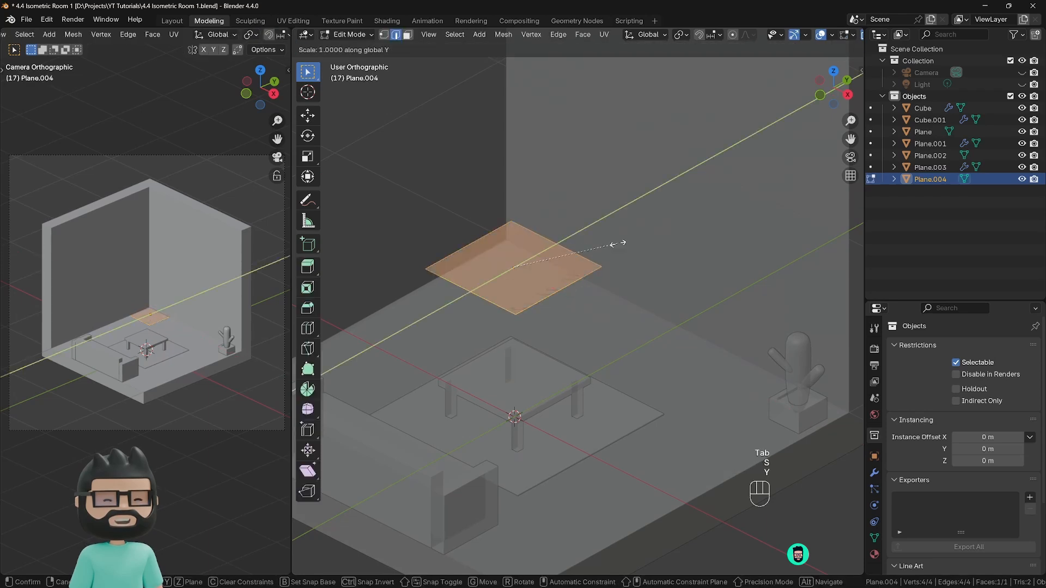
left_click(581, 256)
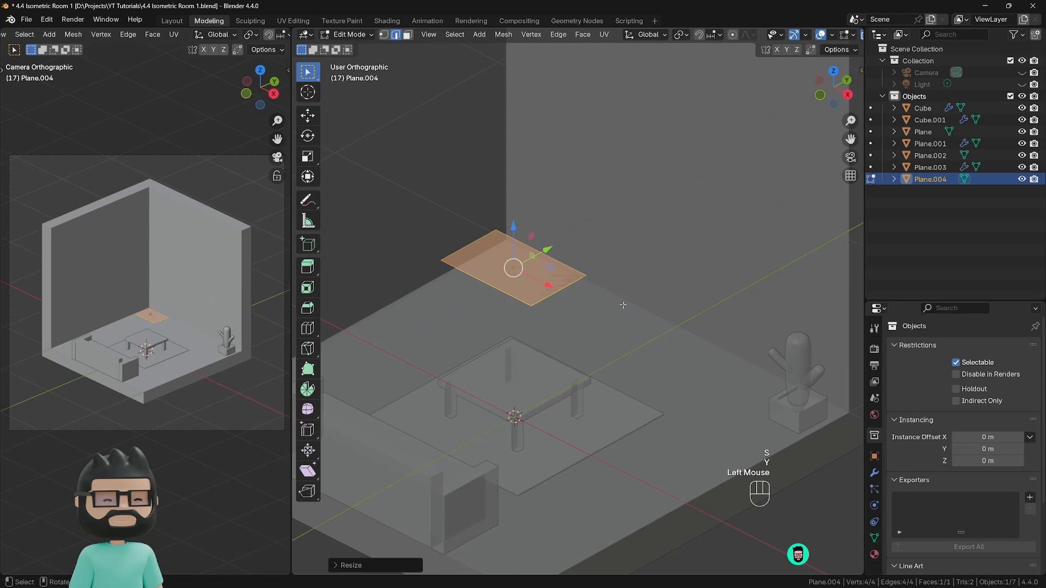
key("s")
key("x")
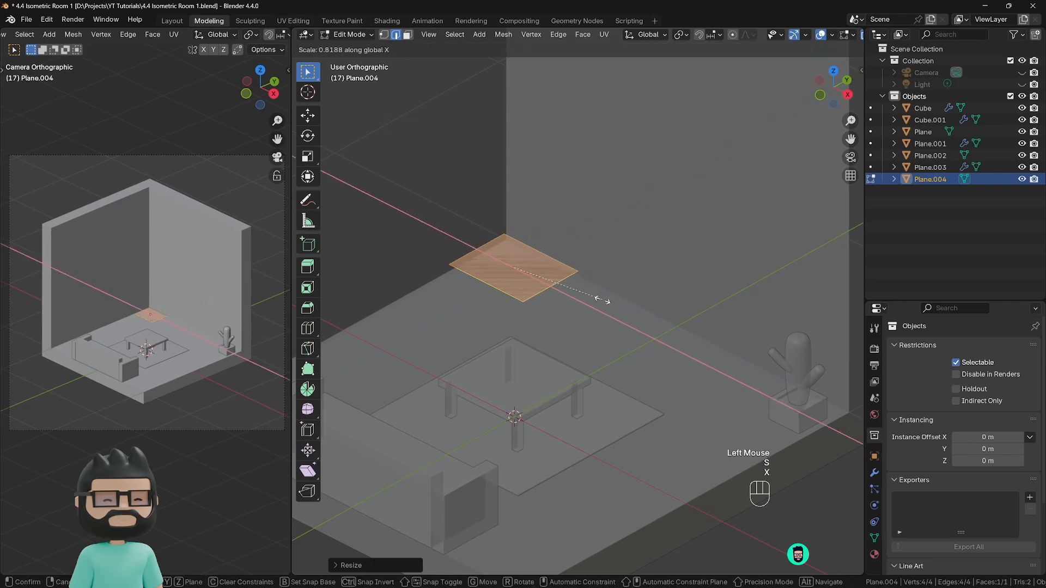
left_click(600, 298)
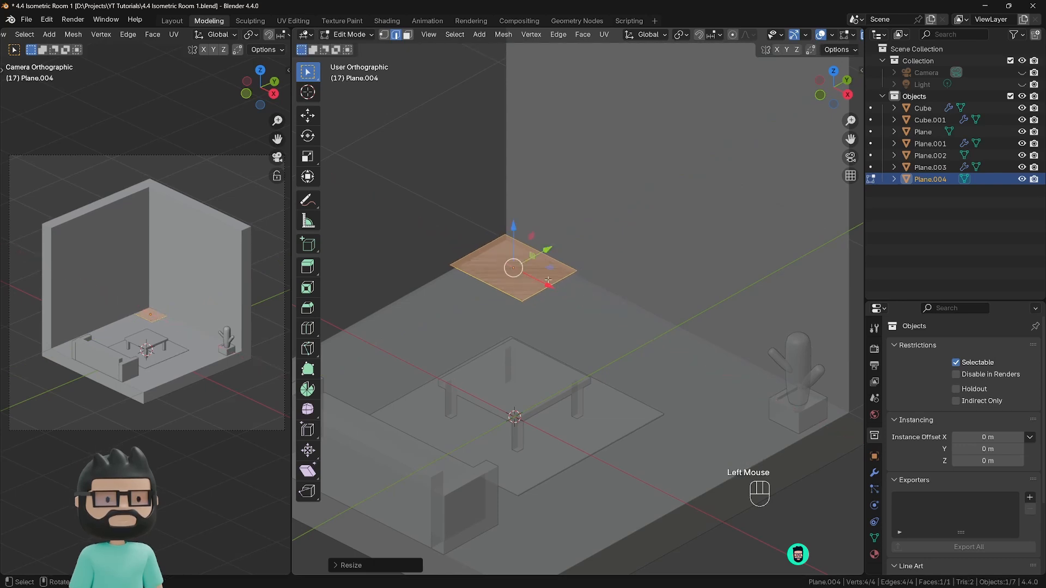
Step: Fit the plane on the floor in the back corner against the walls and turn off X-ray
key("Tab")
mouse_move(545, 283)
left_mouse_down()
mouse_move(555, 288)
mouse_move(552, 260)
mouse_move(540, 289)
left_mouse_up()
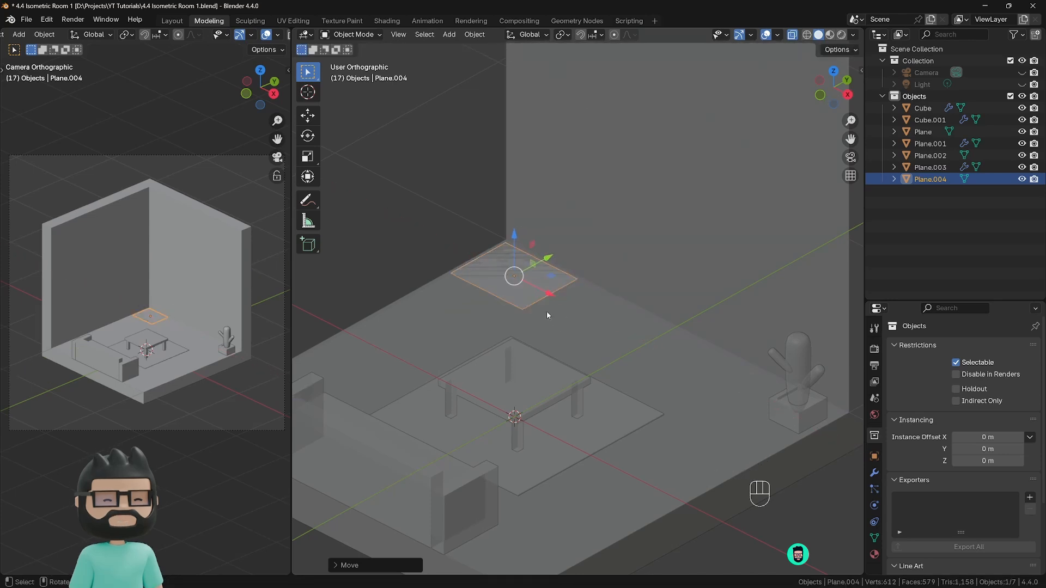
middle_click_drag(547, 312, 558, 338)
key("alt+z")
mouse_move(558, 338)
middle_mouse_down()
mouse_move(552, 330)
mouse_move(559, 334)
middle_mouse_up()
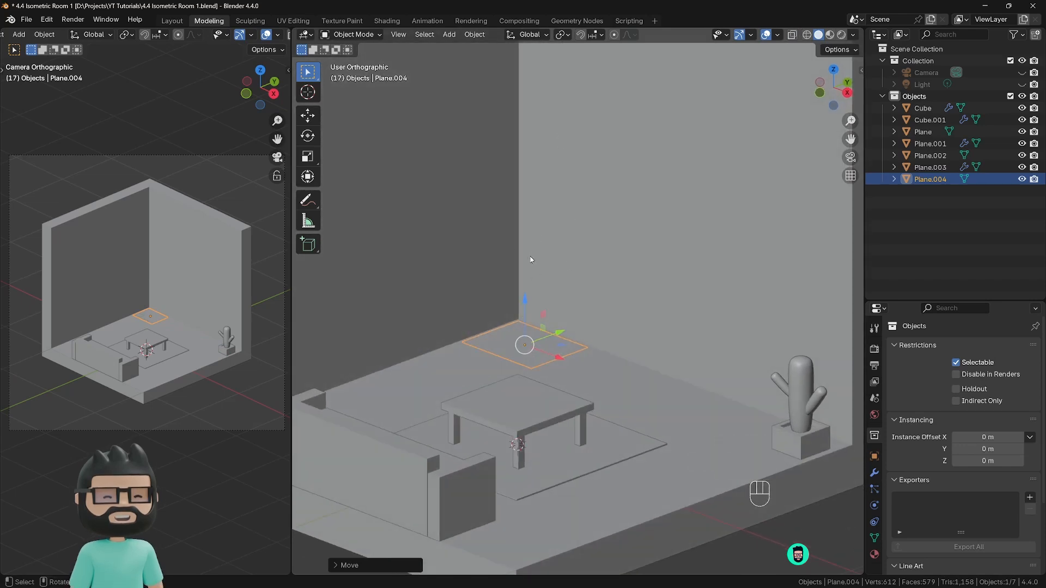
Step: Edit the corner plane's mesh in face selection mode and select its face
scroll(531, 267, "up", 1)
key("Tab")
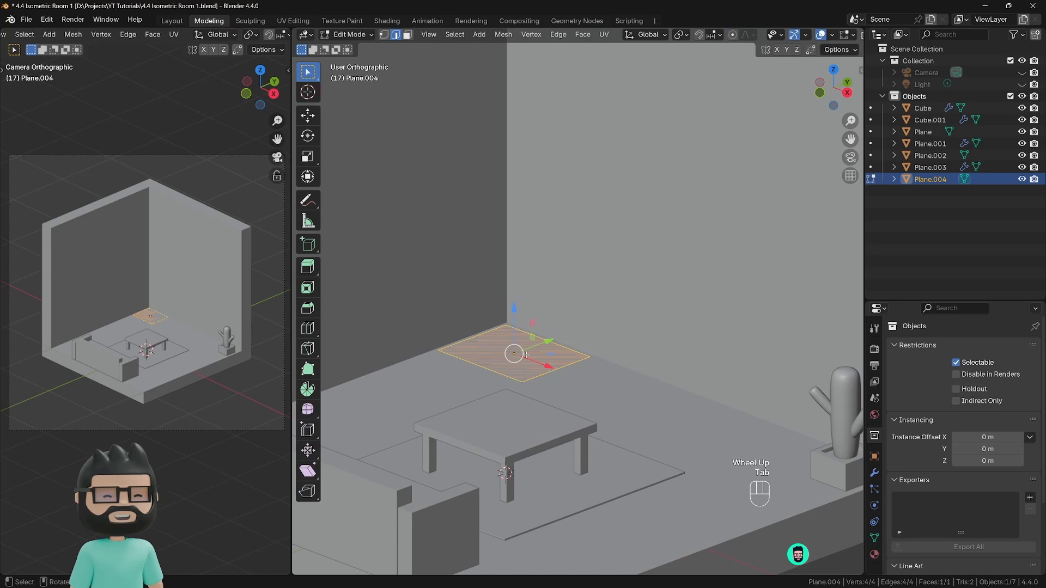
left_click(516, 354)
left_click(518, 354)
left_click(518, 354)
left_click(545, 342)
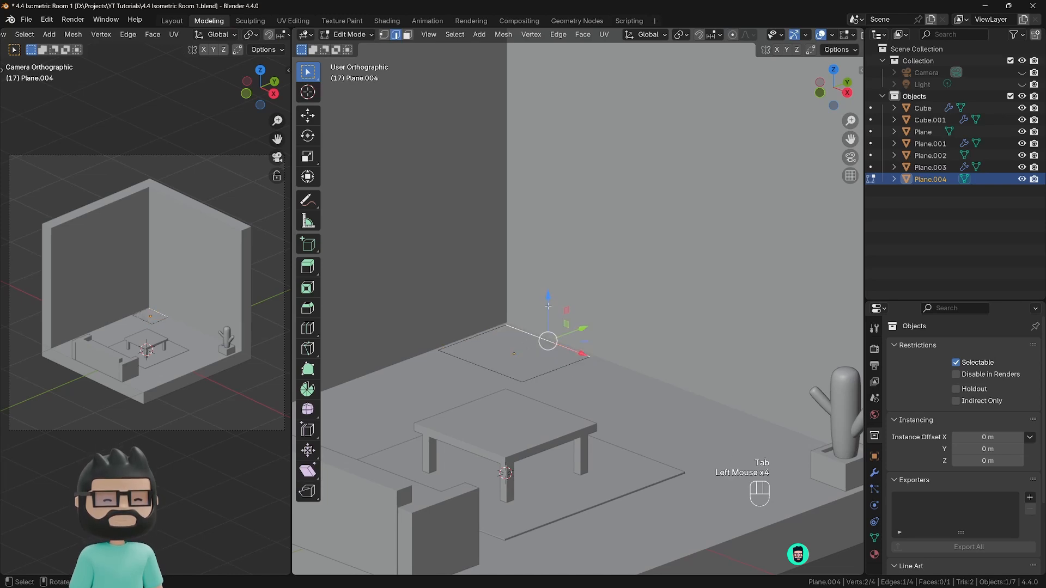
left_click(516, 333)
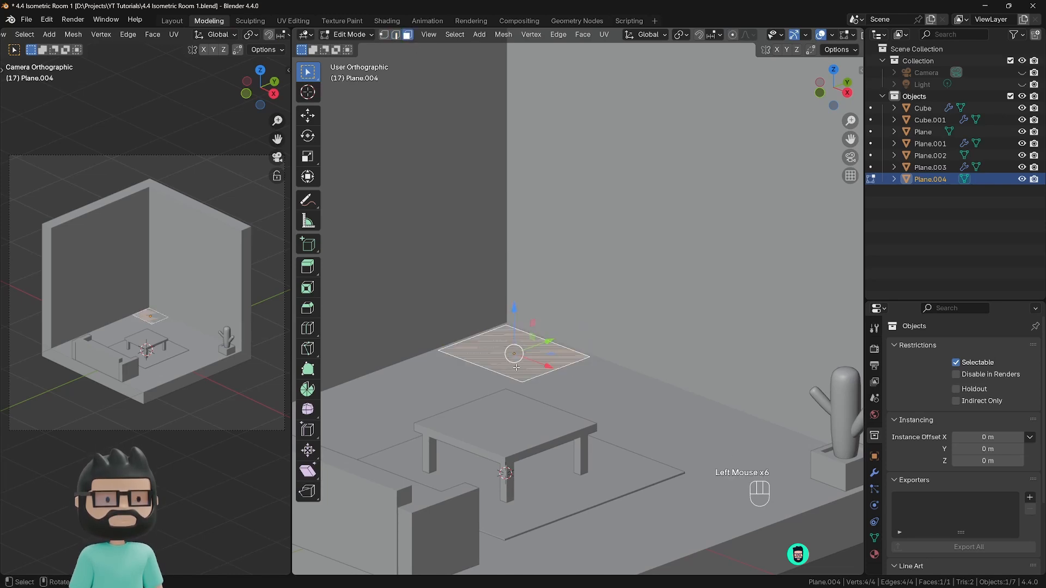
Step: Try extruding the face upward in two stacked sections, the first about 0.28 m high, and undo both
key("e")
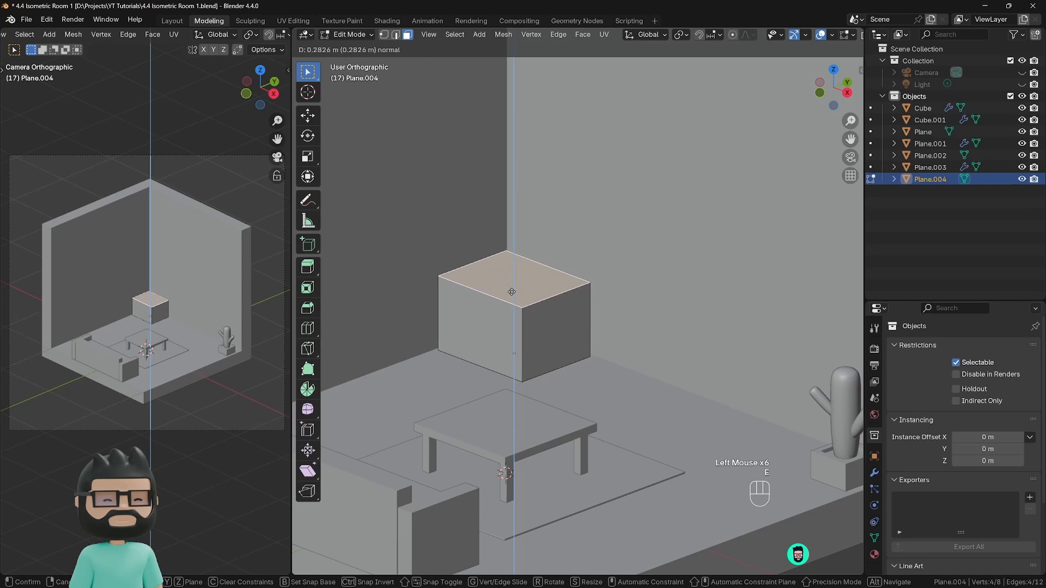
left_click(512, 292)
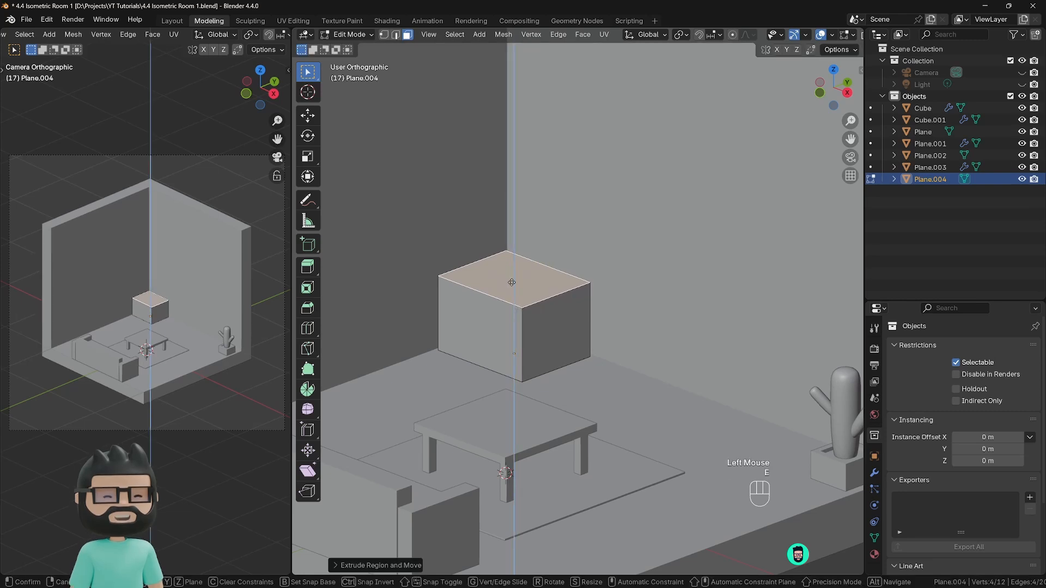
key("e")
left_click(513, 216)
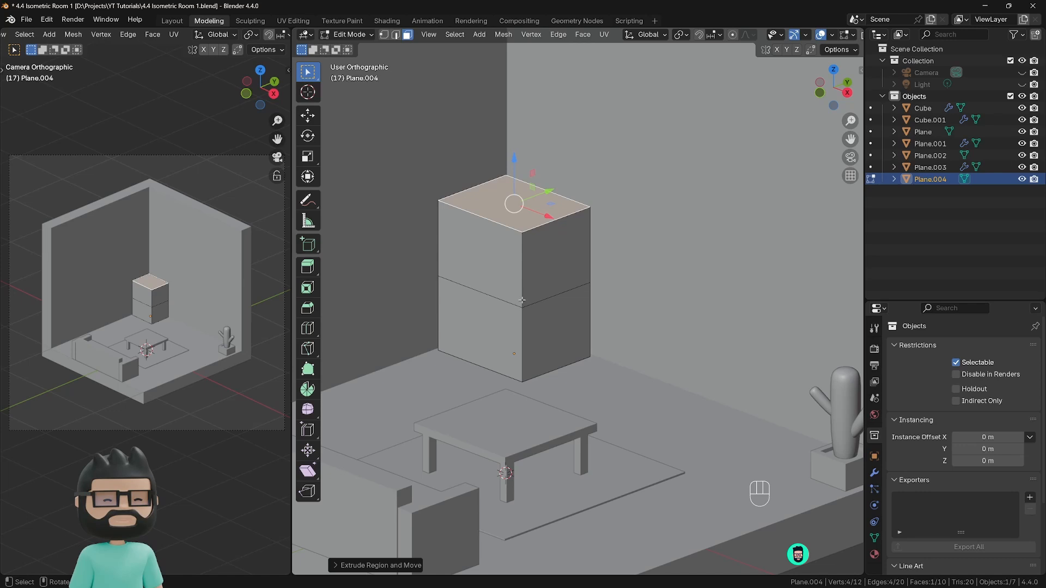
key("ctrl+z")
key("ctrl+z")
Step: Extrude the corner plane's face upward about 0.54 m and add a centred horizontal loop cut around the box
key("e")
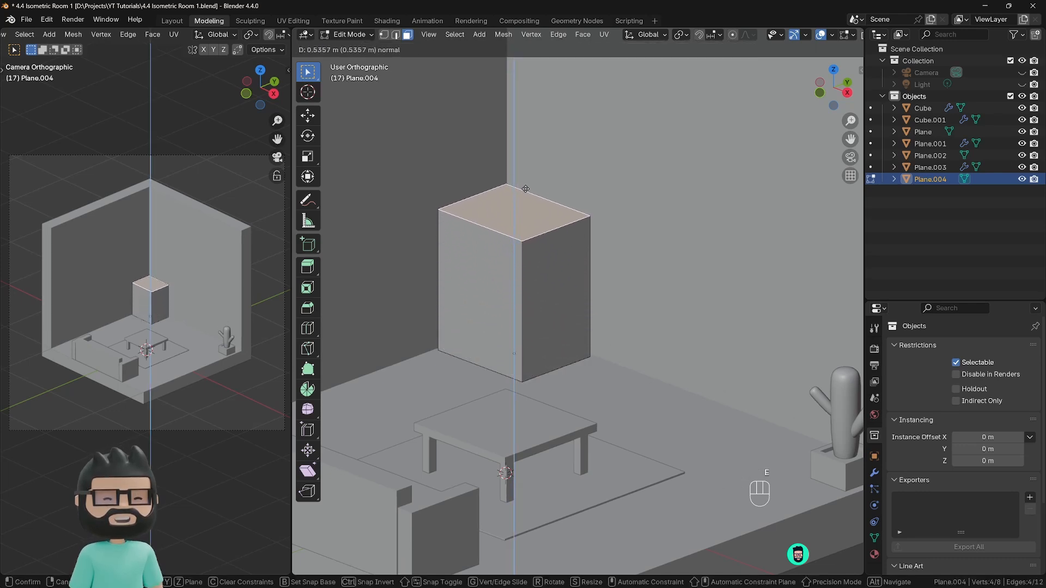
left_click(525, 189)
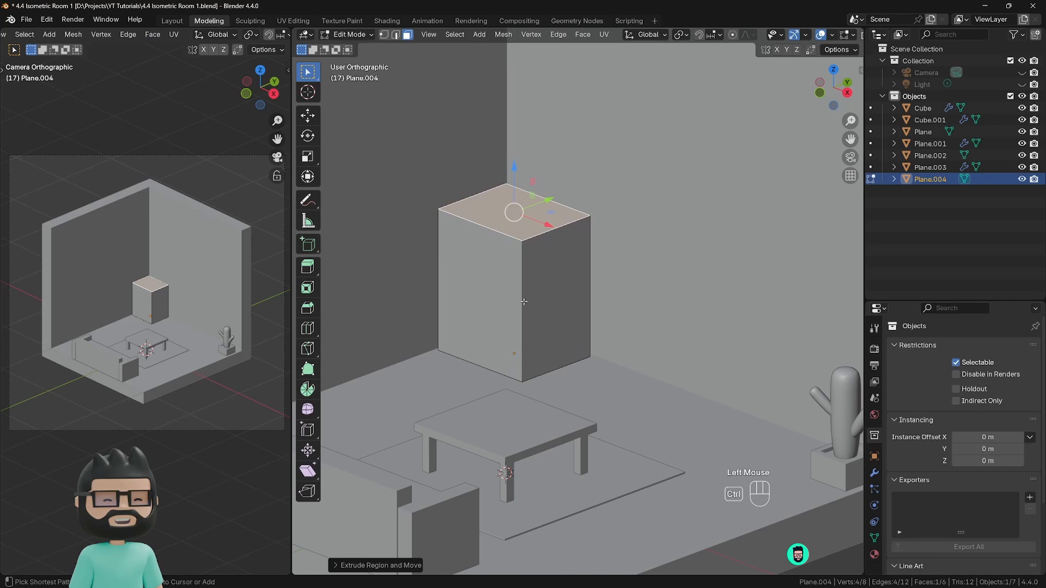
key("ctrl+r")
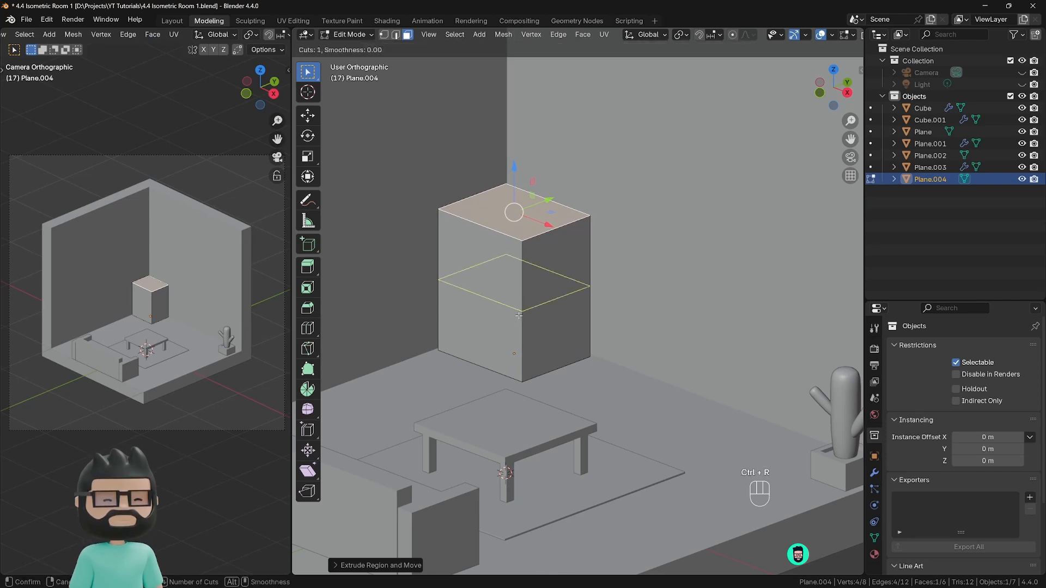
left_click(525, 309)
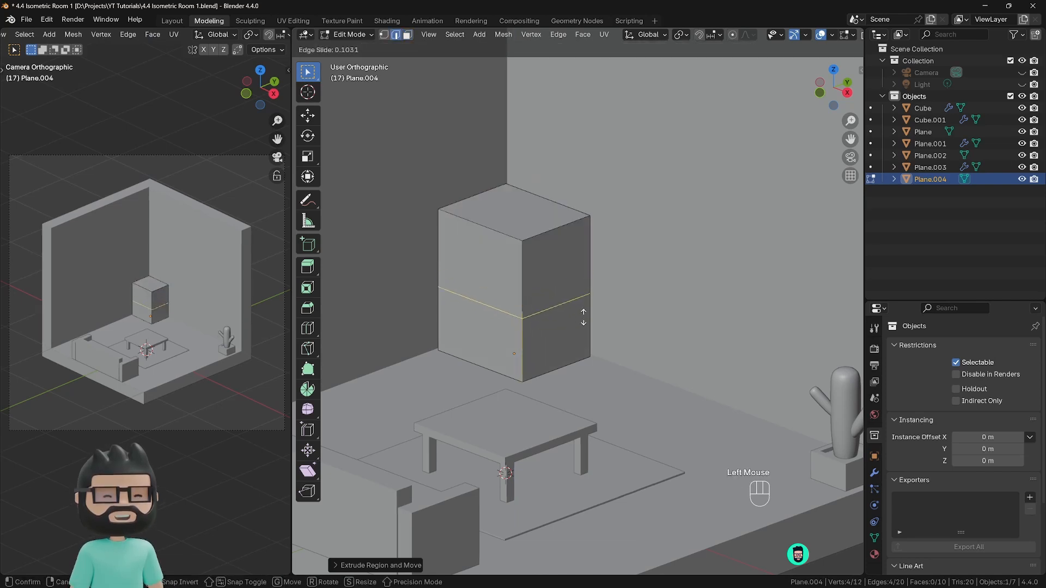
right_click(648, 300)
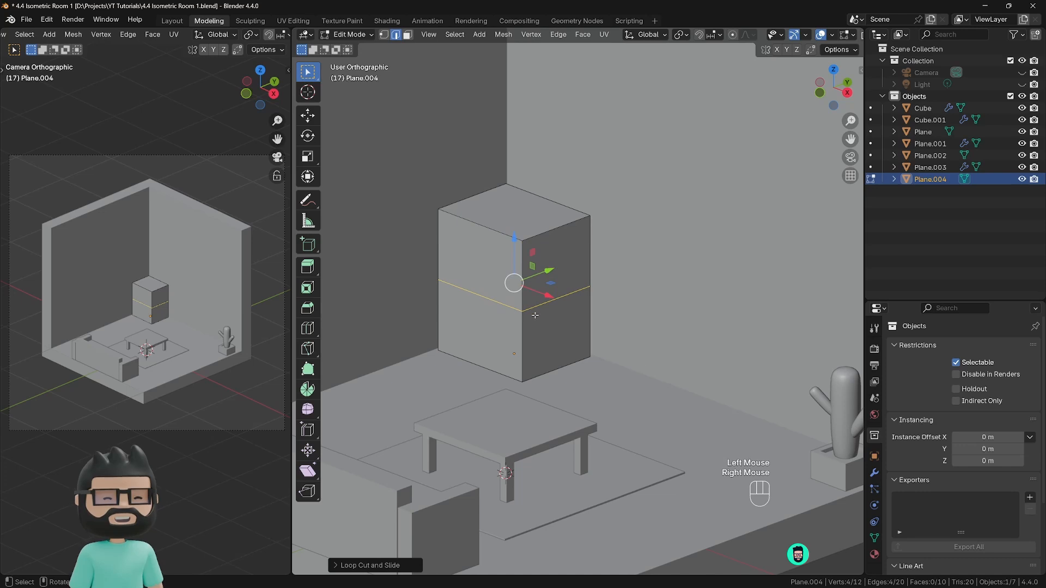
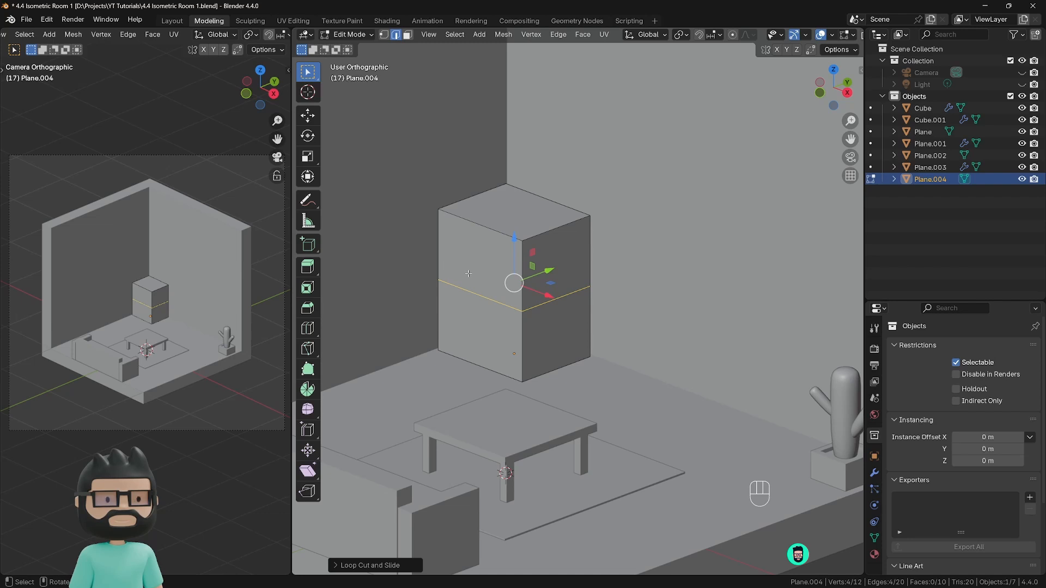
Step: Inset the box's two front faces individually by about 0.03 m and extrude them about 0.30 m inward as shelf compartments
key("3")
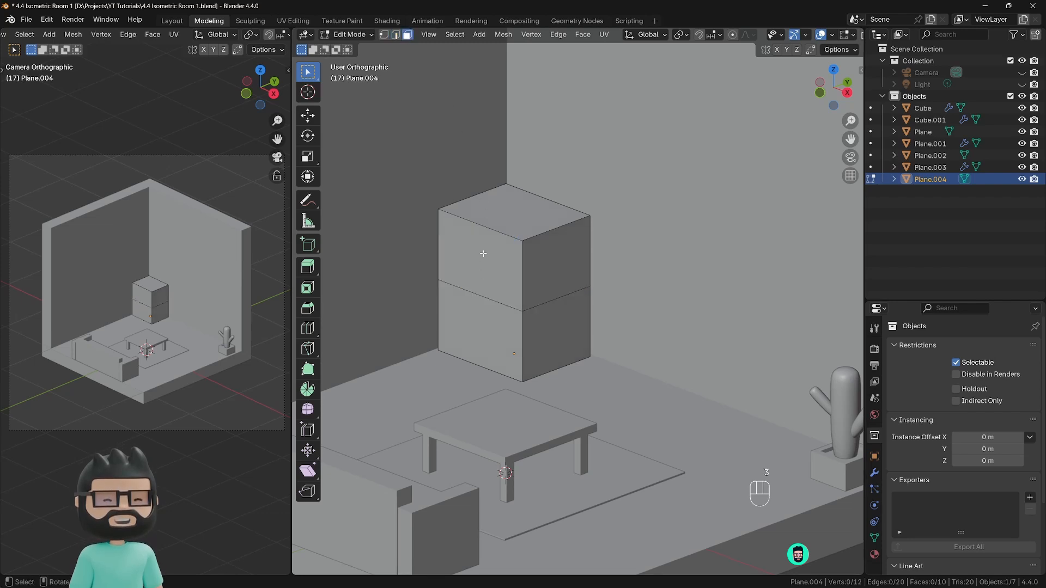
left_click(483, 253)
left_click(514, 348, "shift")
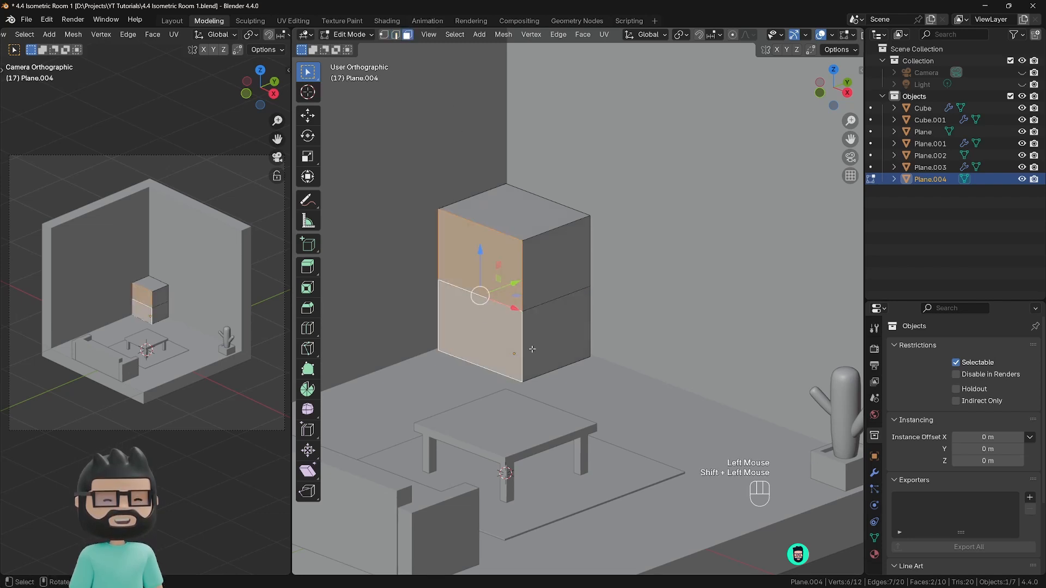
key("i")
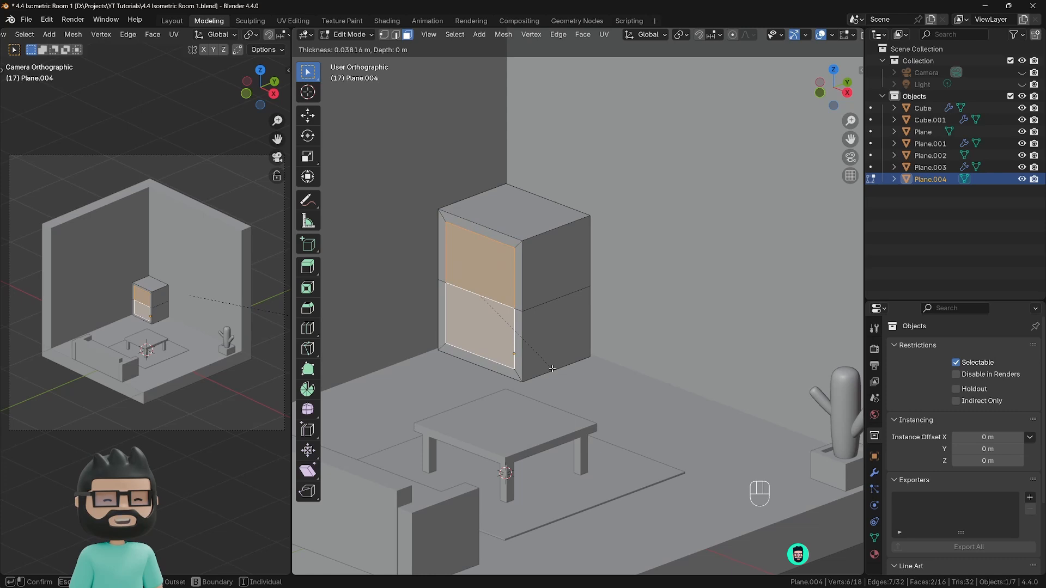
key("i")
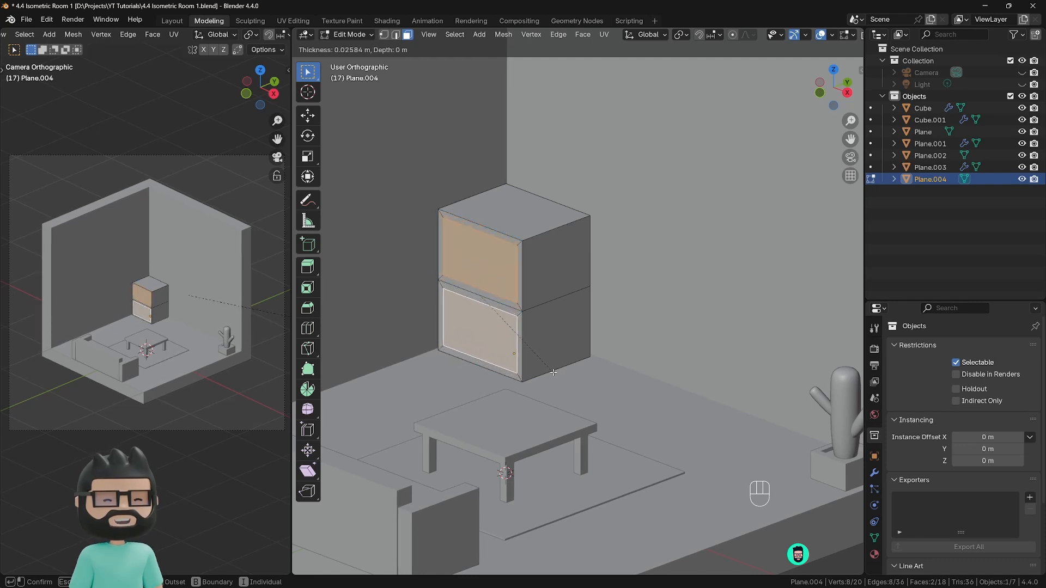
left_click(553, 372)
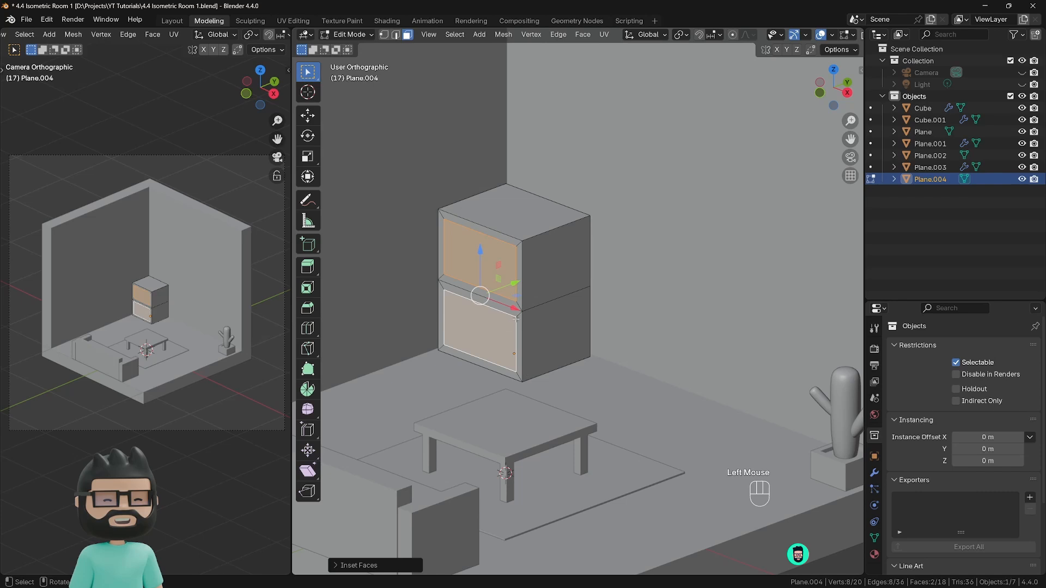
key("e")
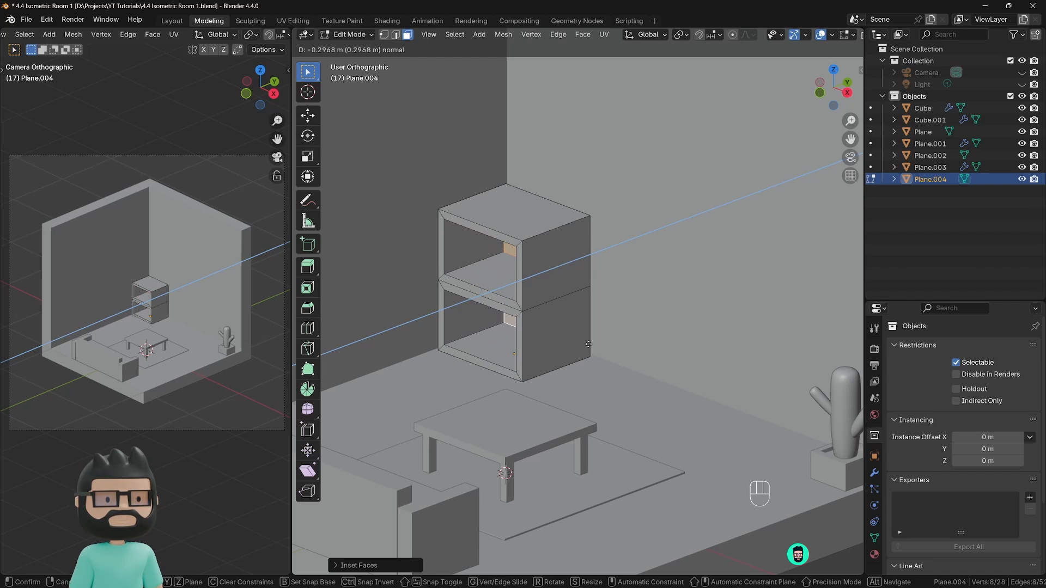
left_click(590, 343)
Step: Adjust the compartments' back faces slightly along Y in the right orthographic view with X-ray on to even the back panel's thickness
middle_click_drag(589, 343, 561, 334)
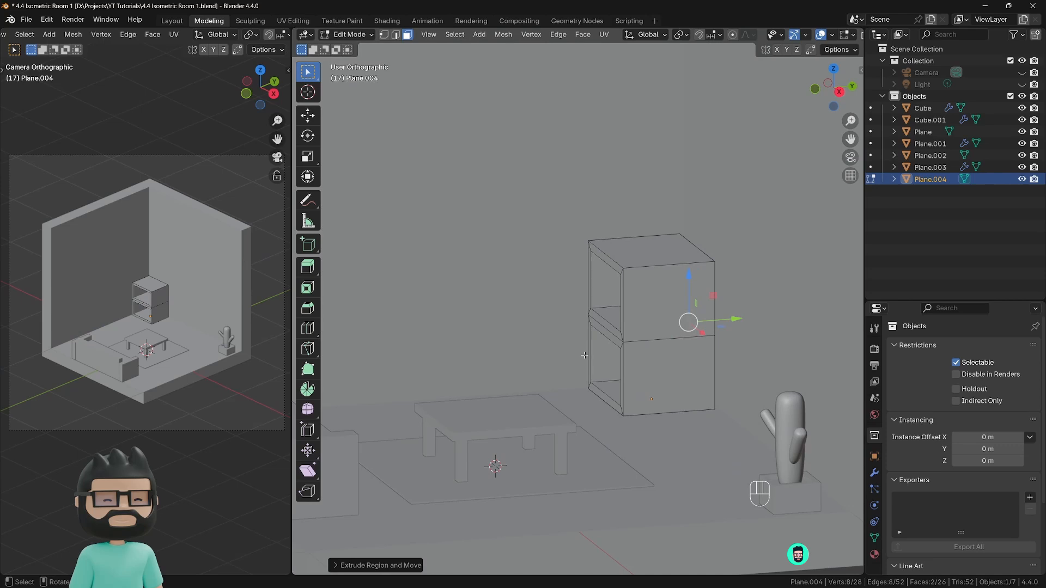
key("KP_3")
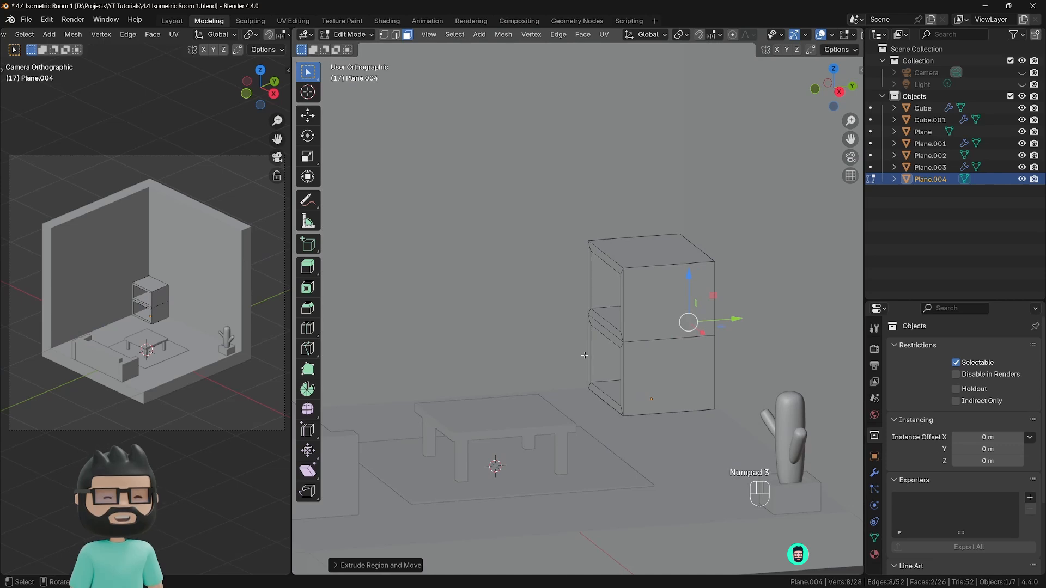
middle_click_drag(584, 355, 425, 281, "shift")
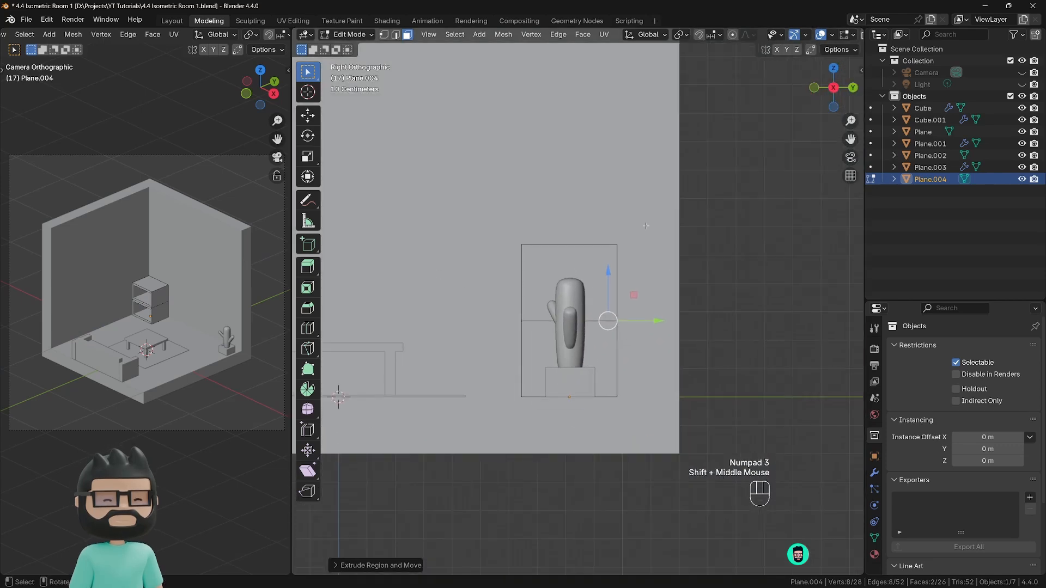
scroll(782, 37, "down", 3)
left_click(781, 36)
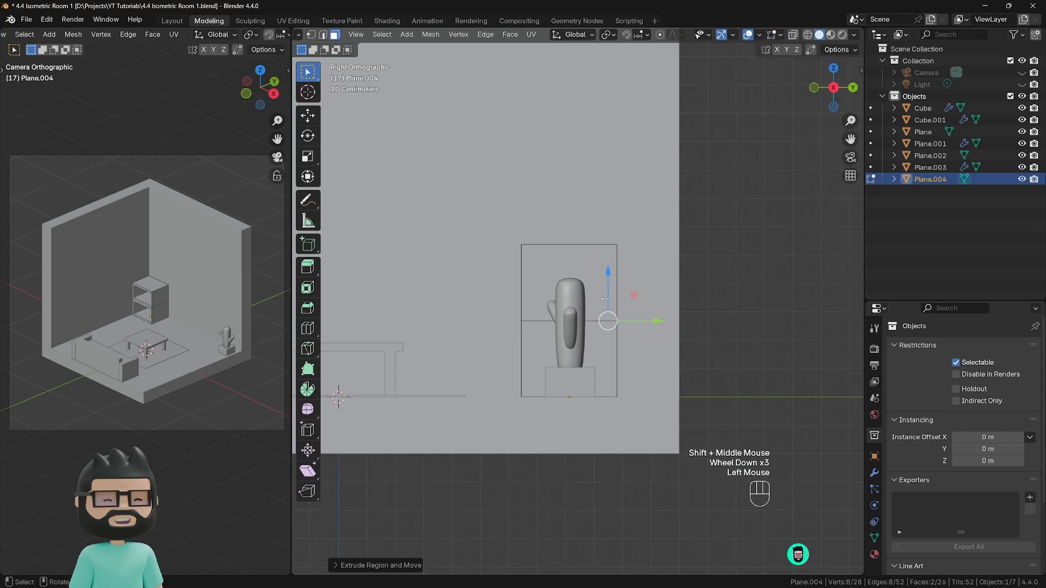
left_click(792, 35)
scroll(643, 219, "up", 2)
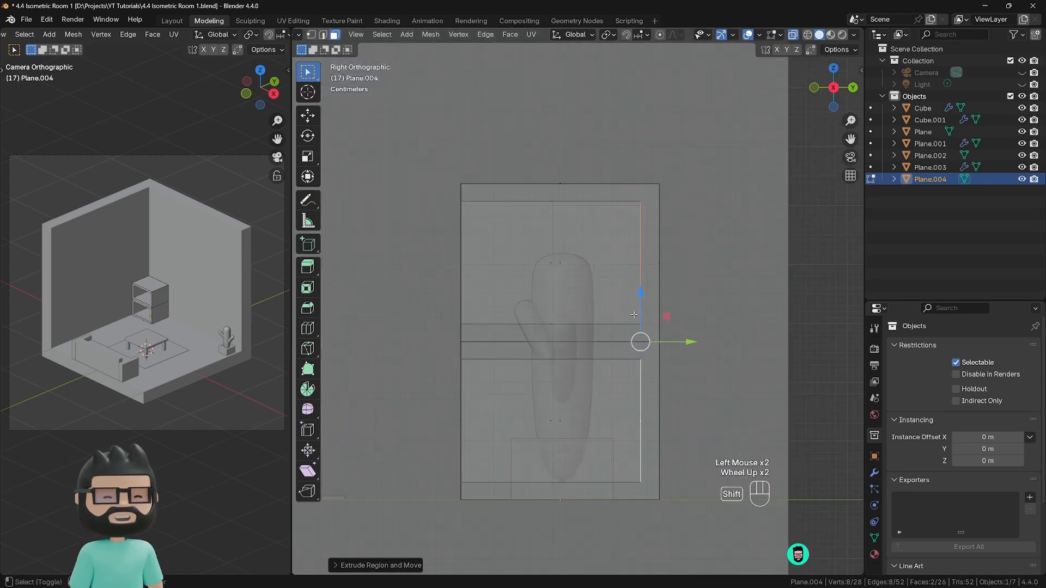
middle_click_drag(642, 218, 605, 185, "shift")
mouse_move(640, 305)
left_mouse_down()
mouse_move(673, 307)
mouse_move(642, 310)
mouse_move(657, 307)
left_mouse_up()
right_click(643, 306)
left_click_drag(564, 312, 639, 308)
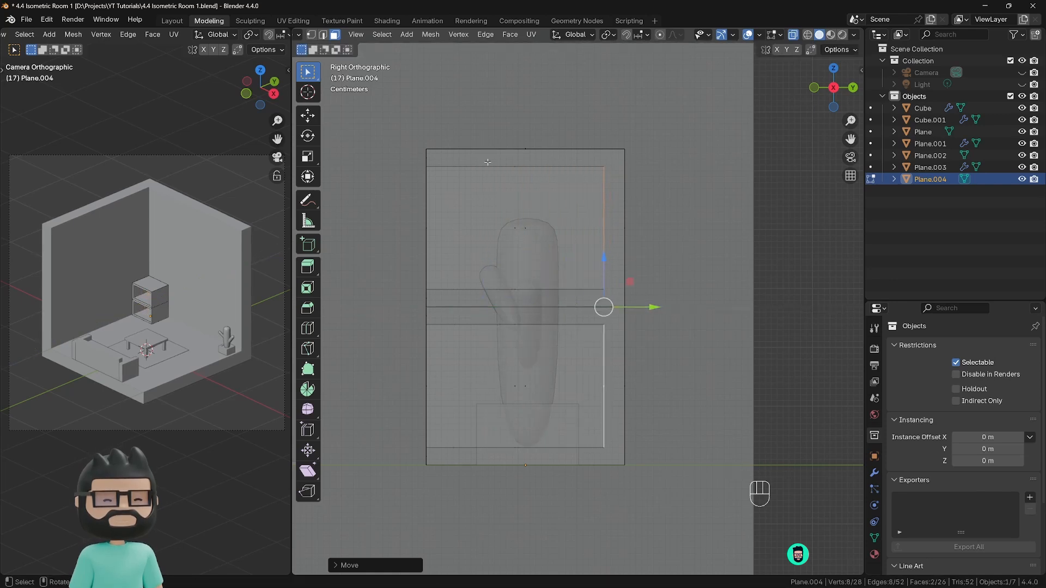
Step: Return the finished shelf to Object Mode and turn off X-ray with the whole room in view
middle_click_drag(501, 240, 540, 290)
scroll(435, 275, "down", 3)
key("Tab")
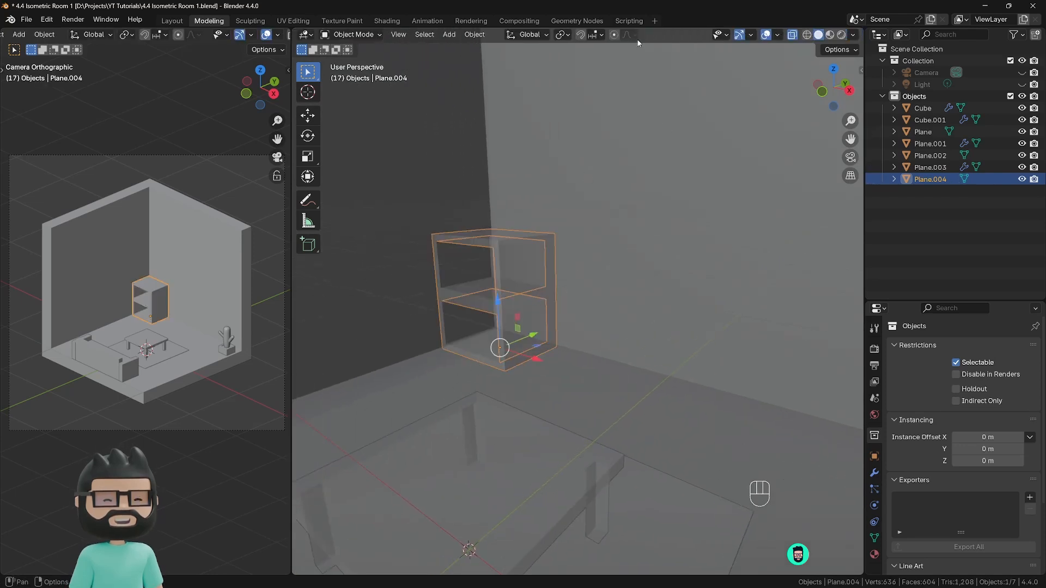
scroll(527, 223, "down", 3)
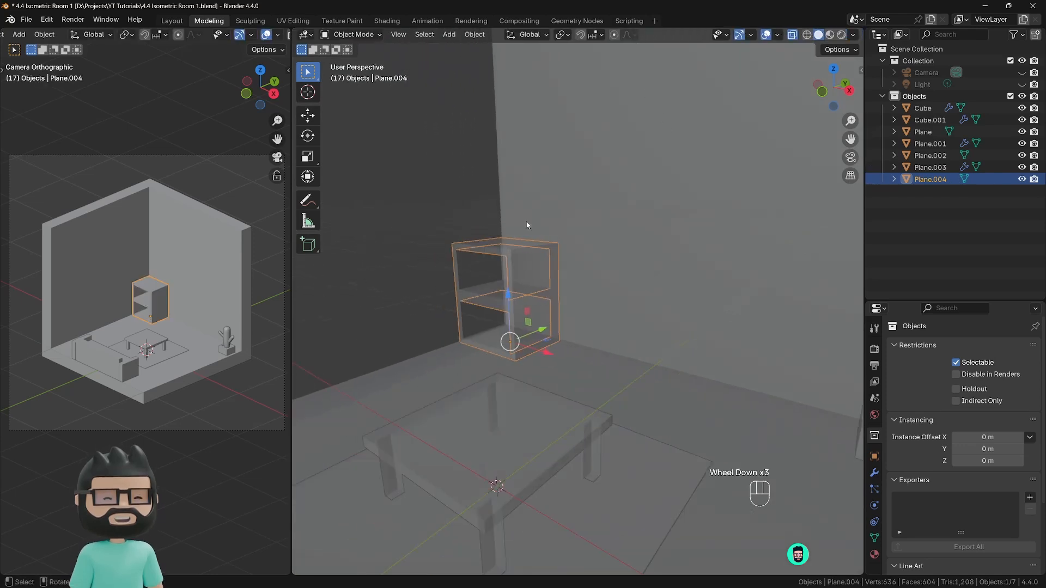
left_click(791, 35)
middle_click_drag(544, 327, 491, 364, "shift")
scroll(539, 326, "down", 4)
scroll(525, 349, "down", 1)
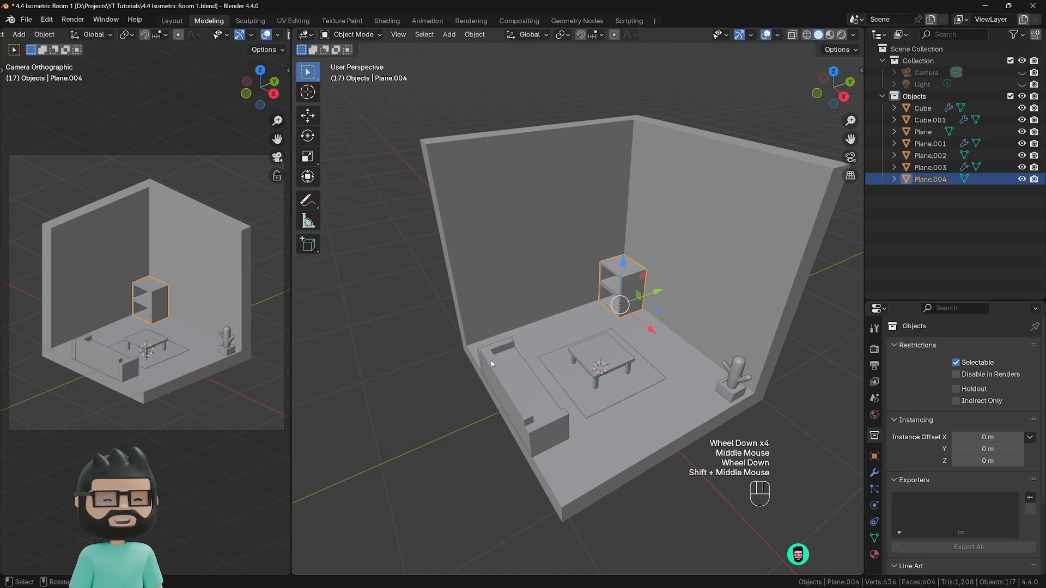
scroll(482, 347, "up", 2)
scroll(499, 357, "down", 3)
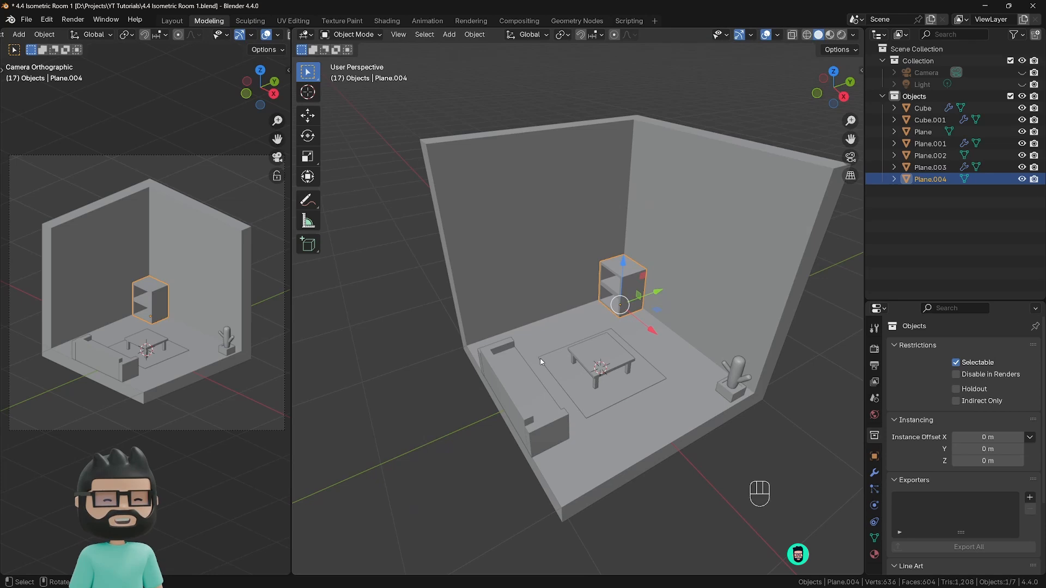
Step: Add a plane at the room's centre and scale its mesh down to roughly the size of the coffee table top
key("shift+a")
left_click(585, 357)
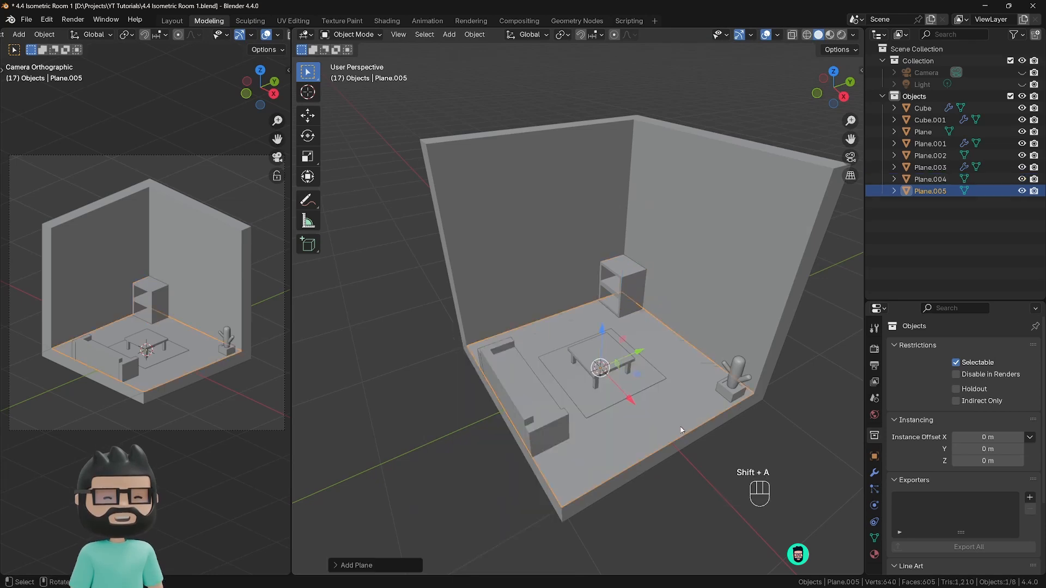
key("Tab")
key("s")
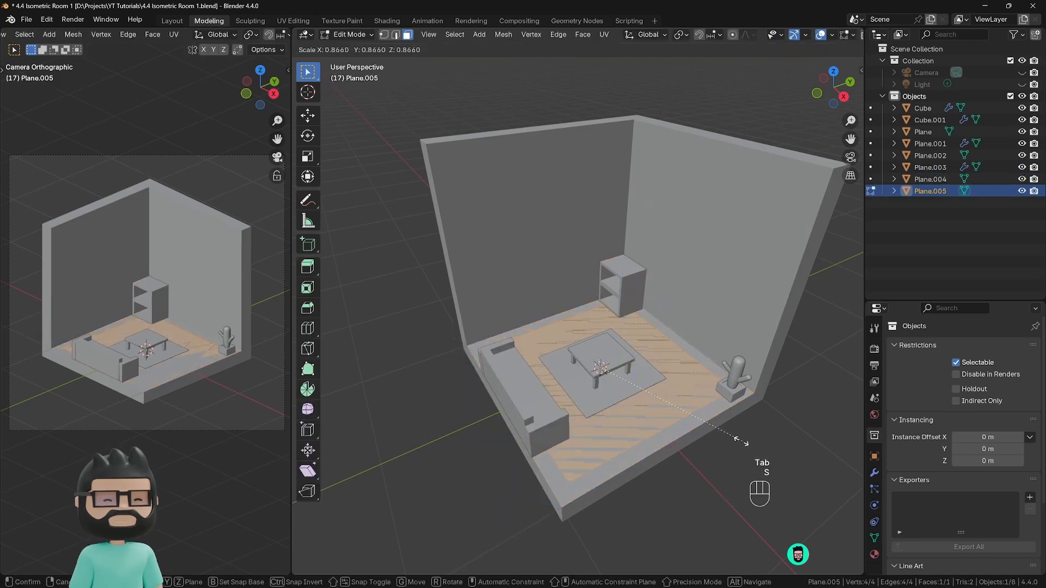
left_click(628, 402)
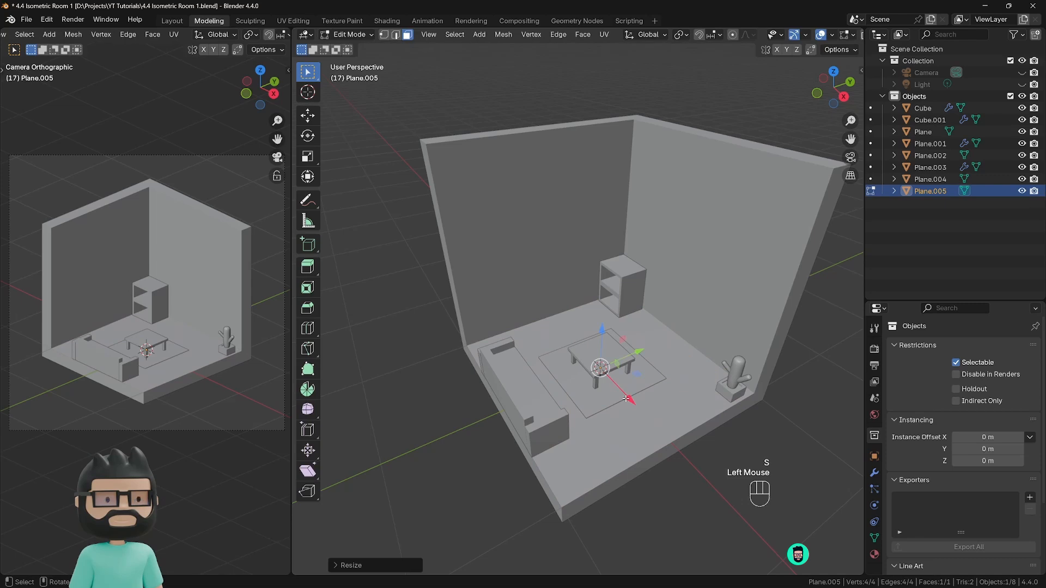
Step: Turn on X-ray and extrude the new plane's face upward into a tall box
key("alt+z")
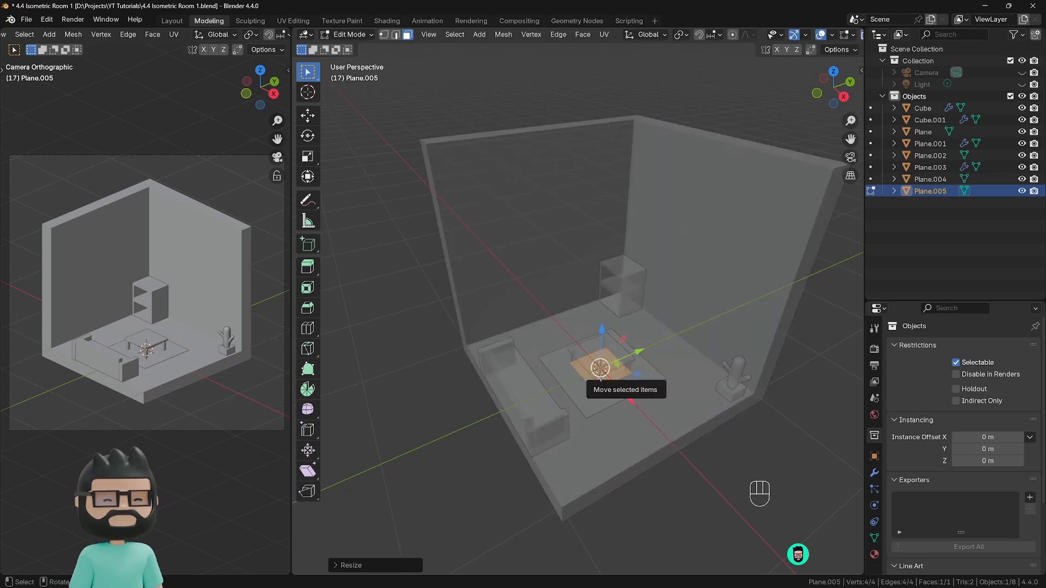
key("e")
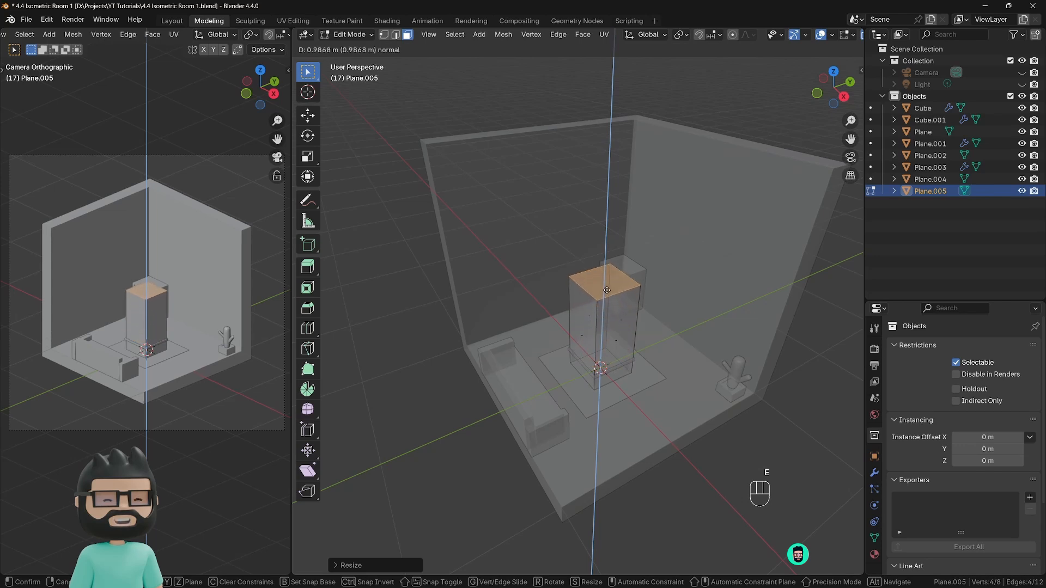
Step: Extrude the box's top face up about 0.99 m and scale the whole box along X to about 0.66
left_click(607, 294)
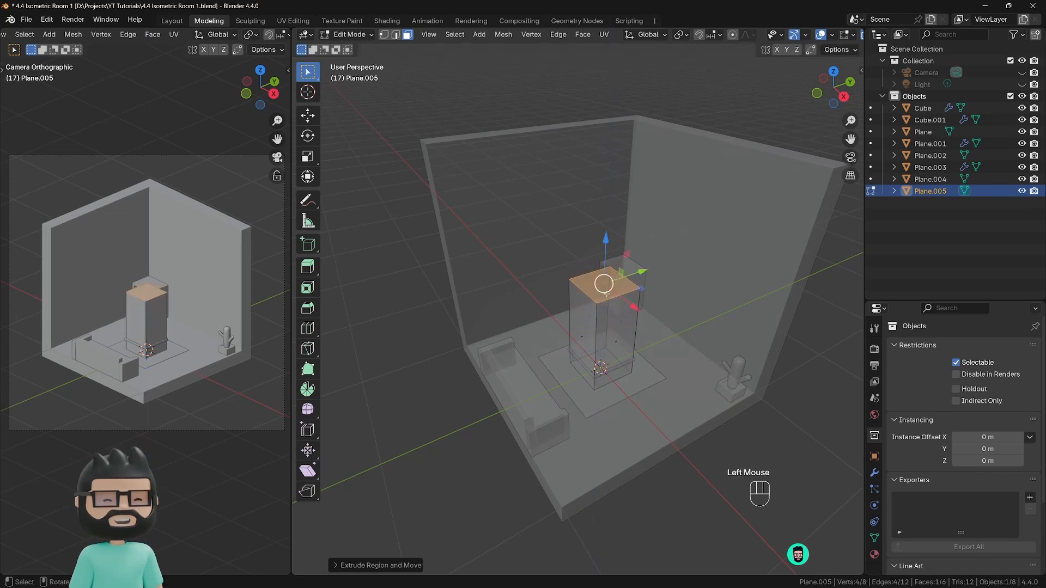
key("a")
key("s")
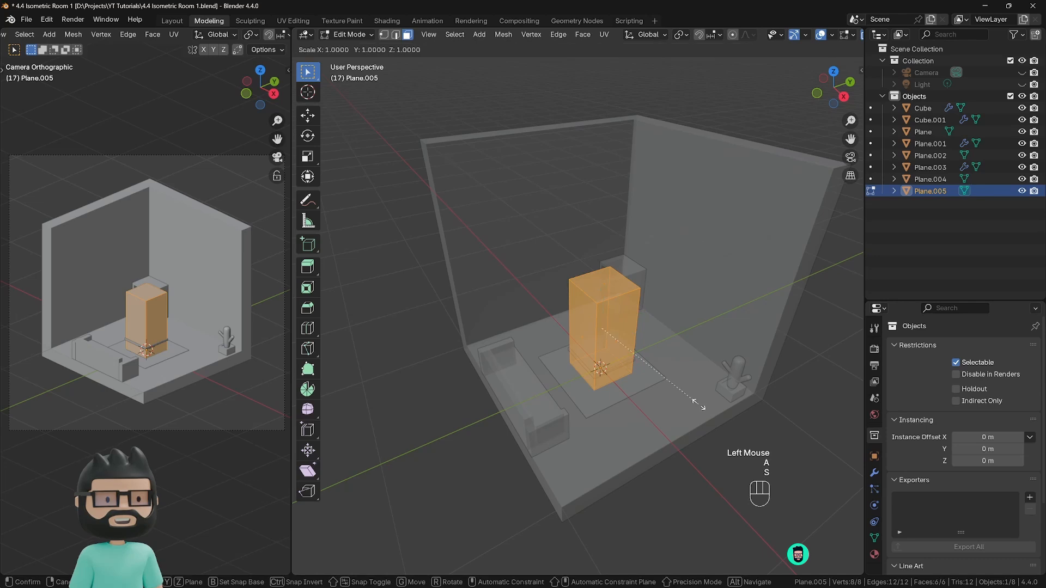
key("x")
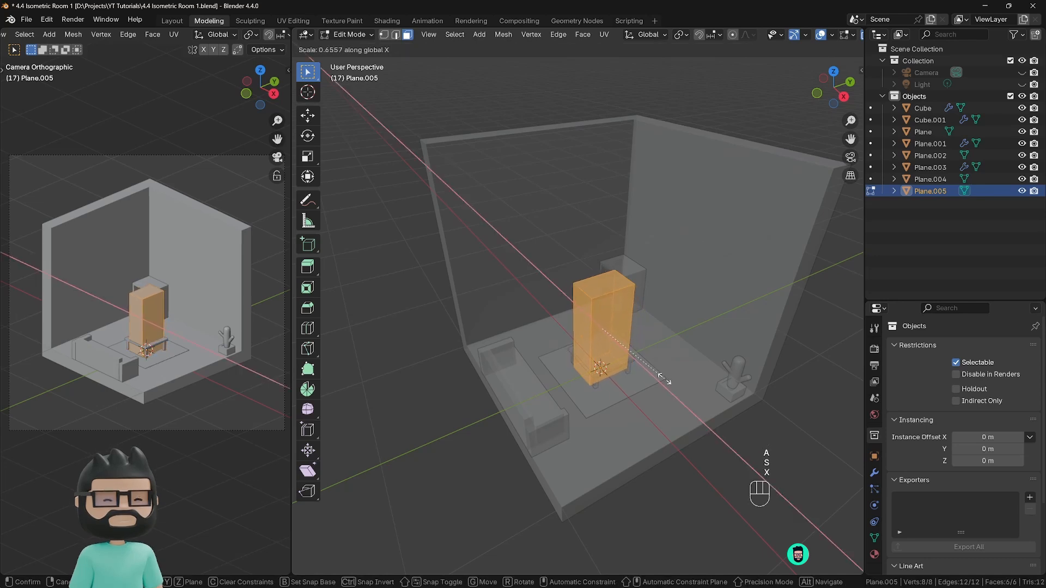
left_click(662, 380)
key("Tab")
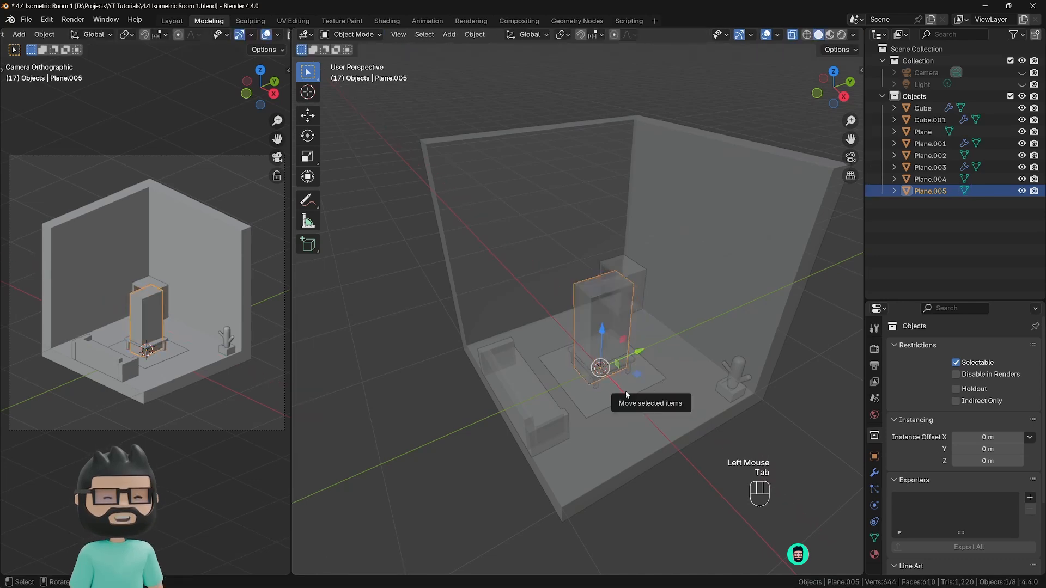
Step: Turn off X-ray and move the tall box against the dark side wall, at its open end beside the sofa
key("alt")
key("alt+z")
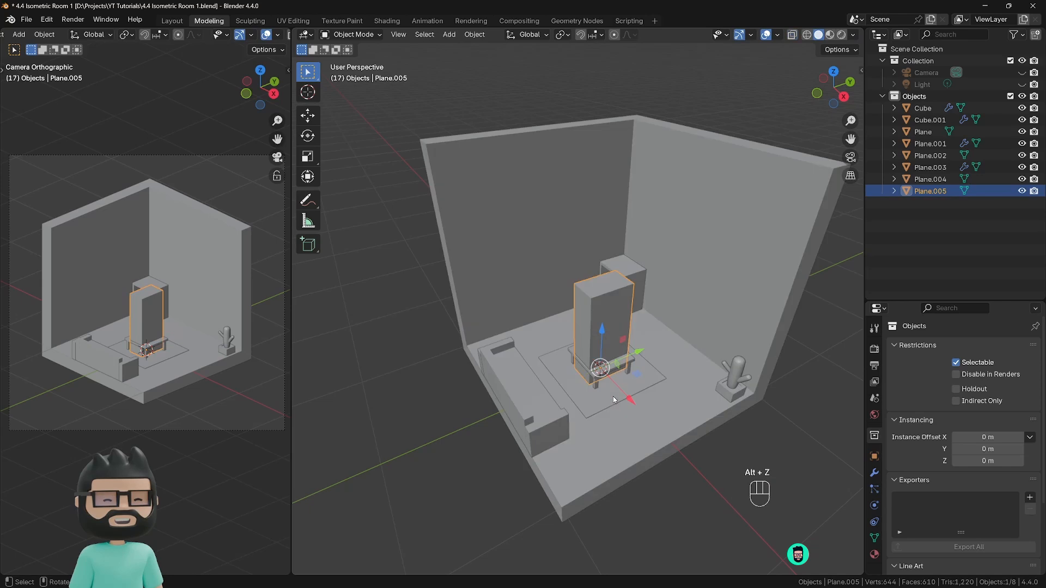
left_click_drag(628, 398, 575, 359)
left_click_drag(588, 319, 525, 332)
scroll(527, 359, "up", 2)
scroll(460, 418, "down", 2)
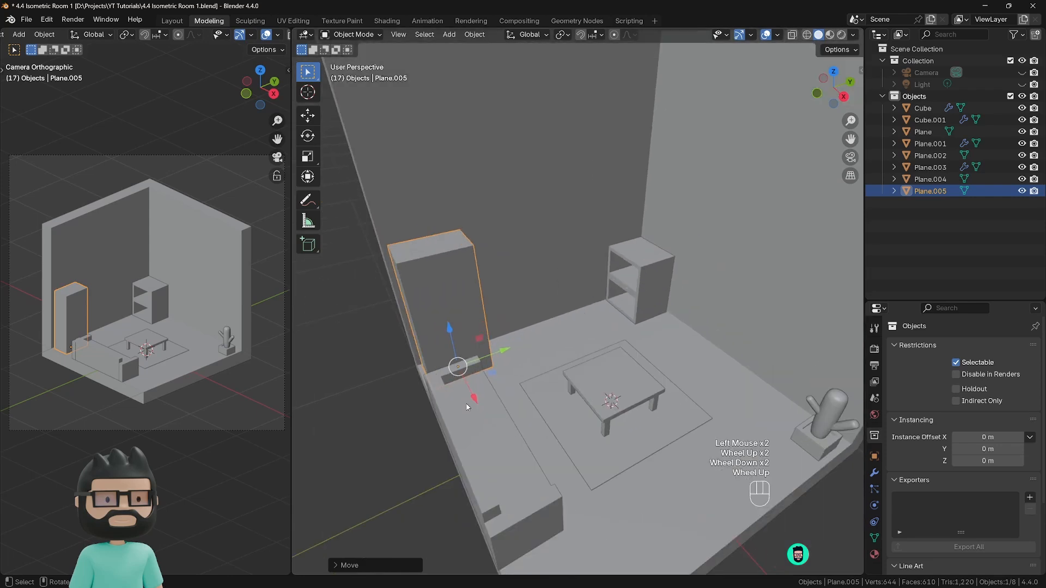
scroll(468, 414, "up", 1)
middle_click_drag(468, 414, 521, 410)
left_click_drag(524, 409, 525, 410)
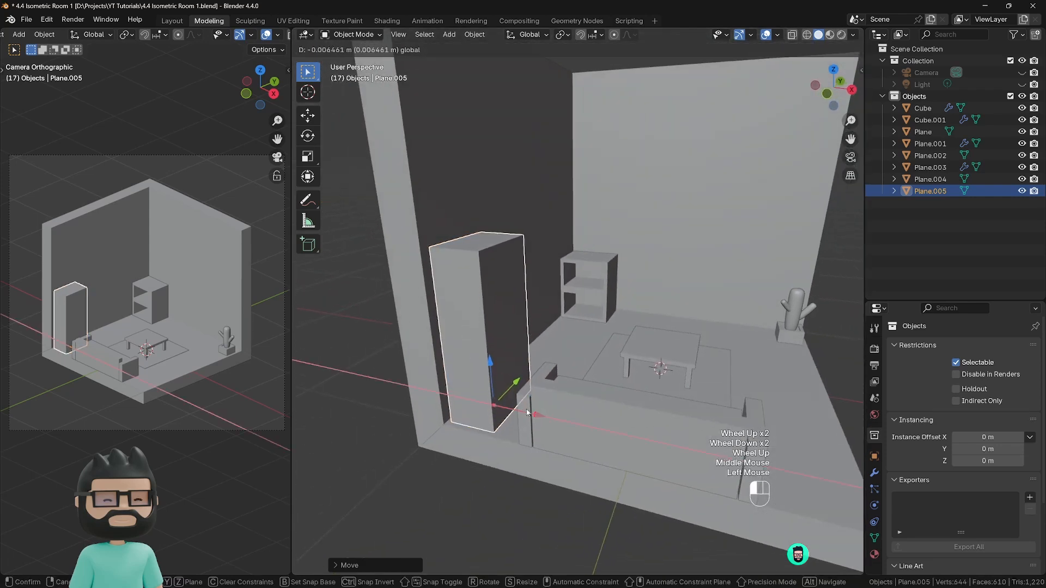
Step: Scale the tall box's mesh uniformly to about 0.72 and lower it in front view until its base rests on the floor
key("Tab")
key("s")
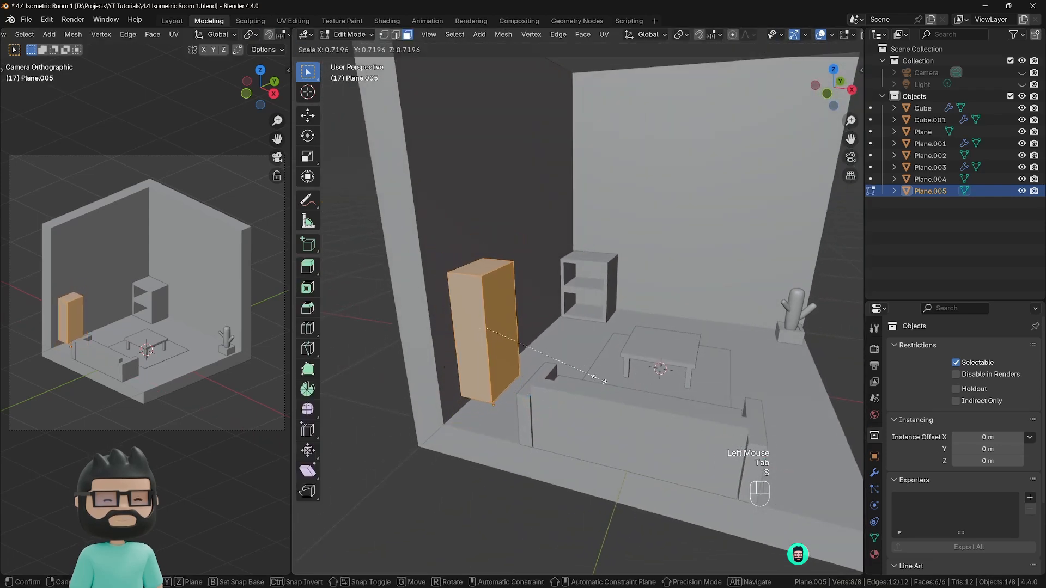
left_click(599, 379)
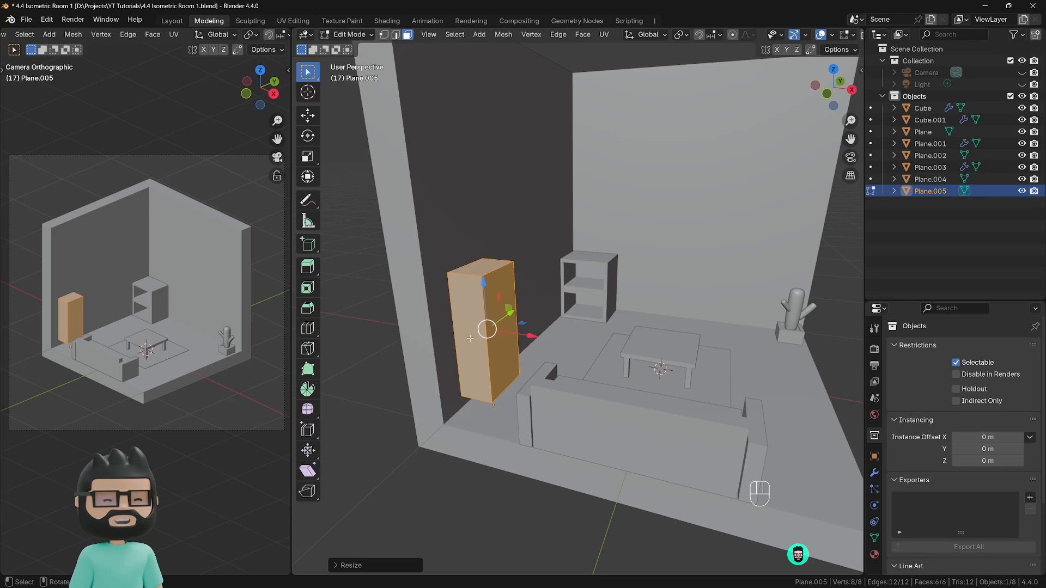
key("KP_1")
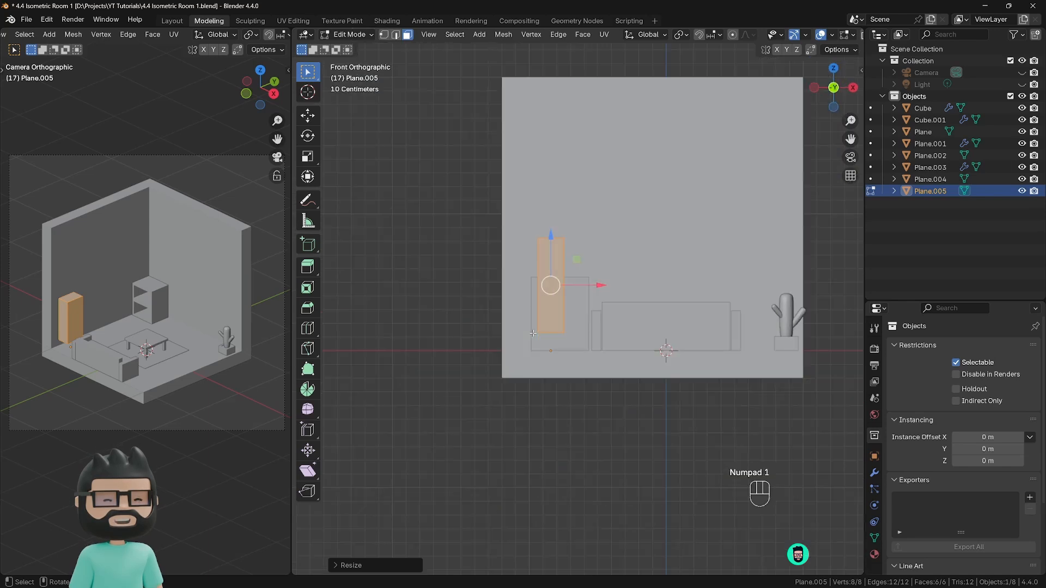
scroll(553, 350, "up", 2)
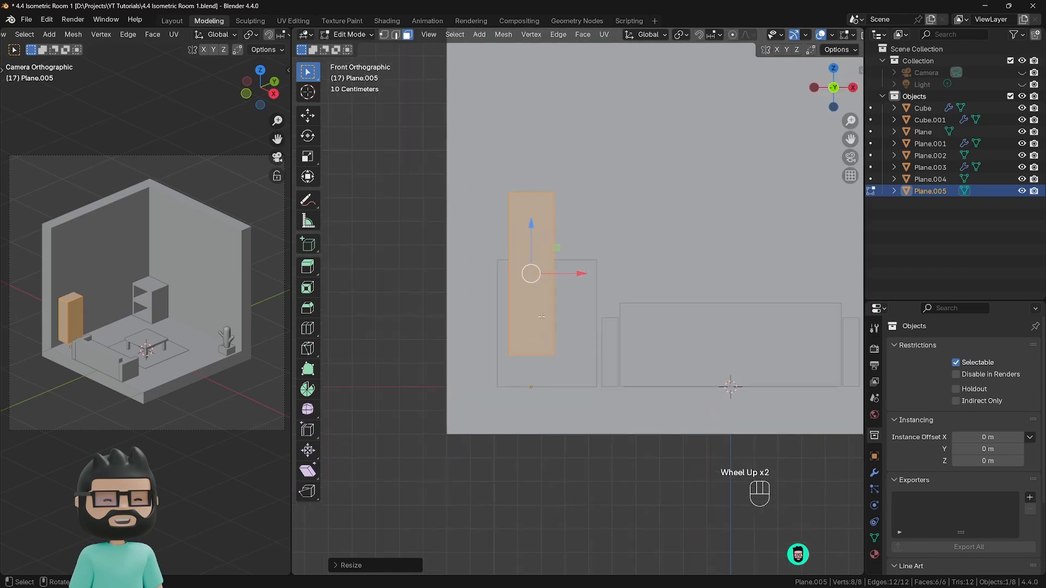
left_click_drag(529, 231, 533, 259)
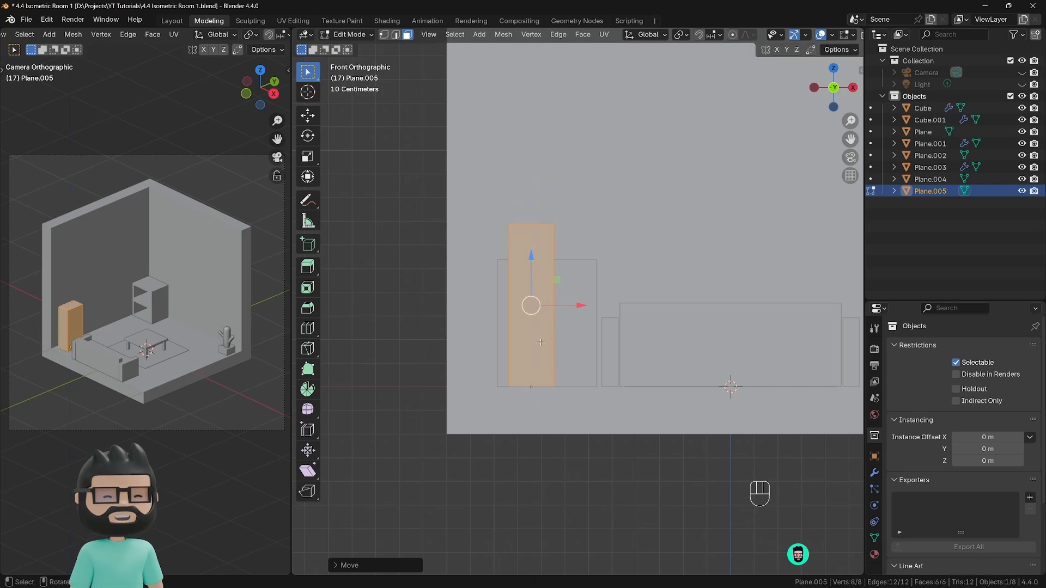
key("Tab")
Step: Shift the tall box slightly along X, closer to the dark side wall
middle_click_drag(532, 385, 545, 409)
scroll(526, 395, "down", 2)
left_click_drag(533, 388, 534, 410)
scroll(534, 411, "down", 2)
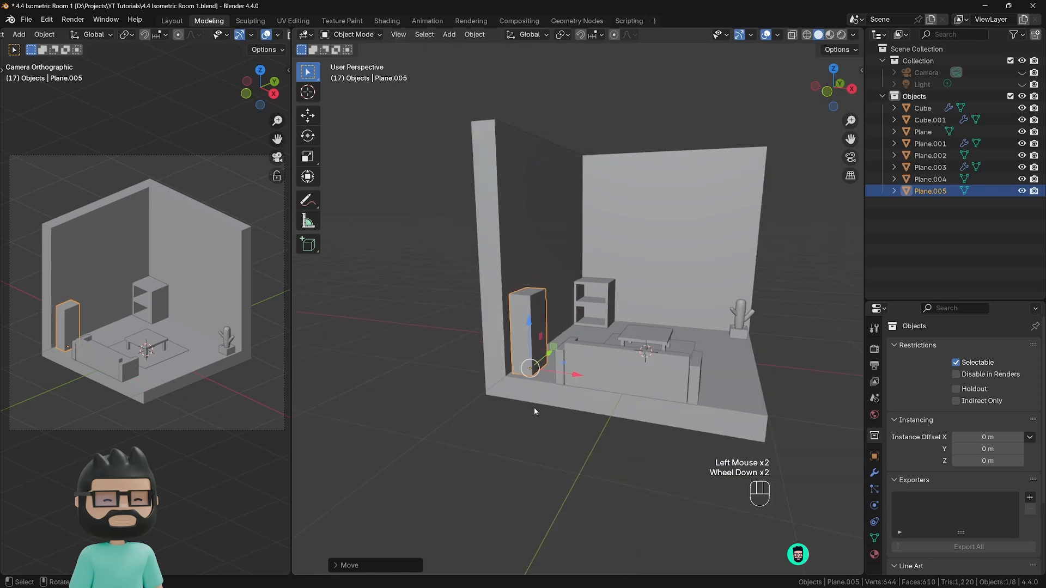
Step: Select the sofa, coffee table and rug, and move them together along X away from the dark wall
middle_click_drag(550, 409, 506, 357)
scroll(490, 365, "up", 2)
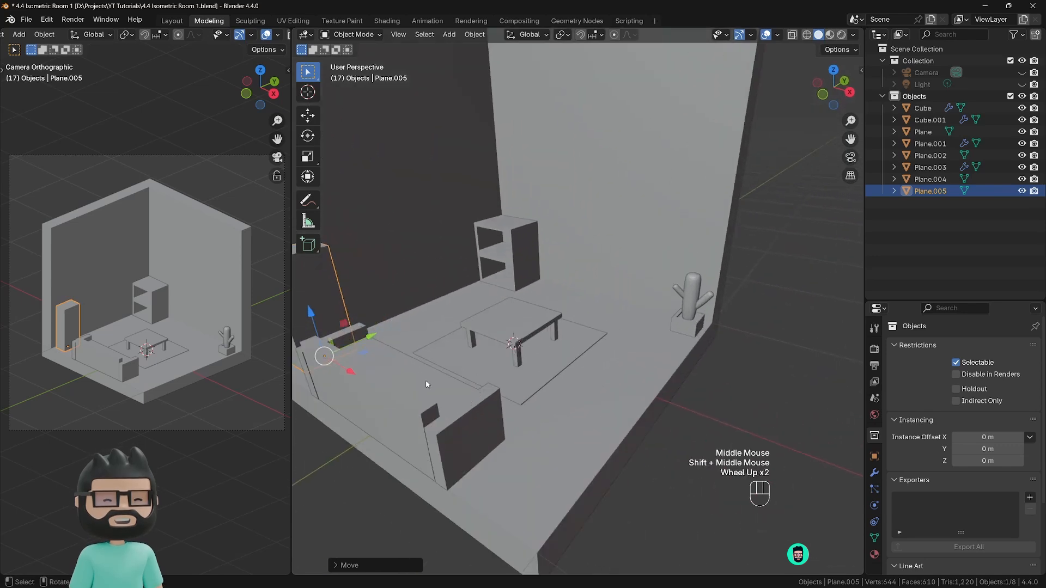
left_click(427, 385)
left_click(537, 330, "shift")
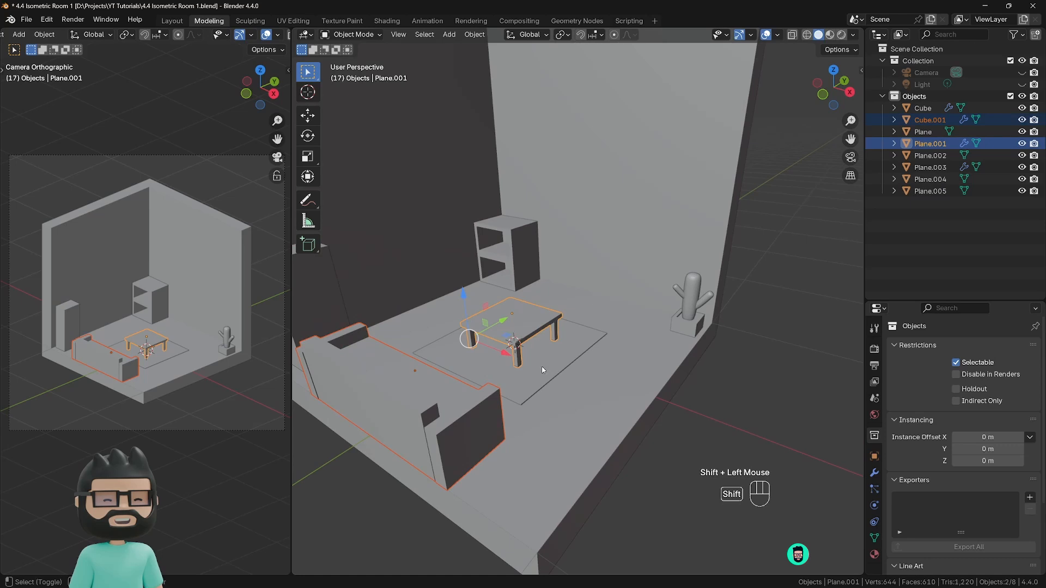
left_click(542, 370, "shift")
left_click_drag(526, 349, 548, 370)
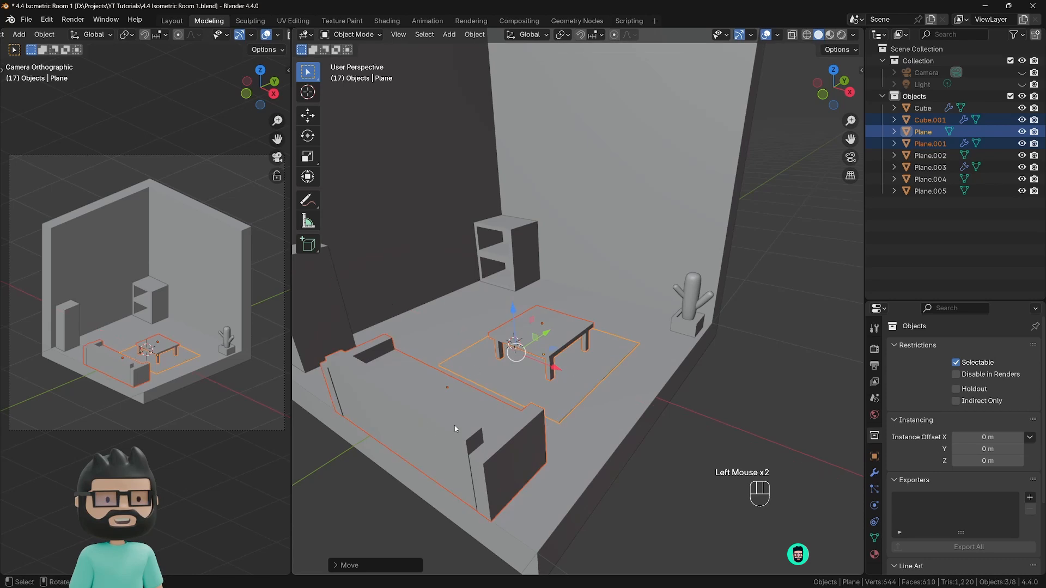
Step: Select the tall box and nudge it slightly along Y toward the open edge of the floor
middle_click_drag(455, 429, 520, 388, "shift")
left_click(402, 306)
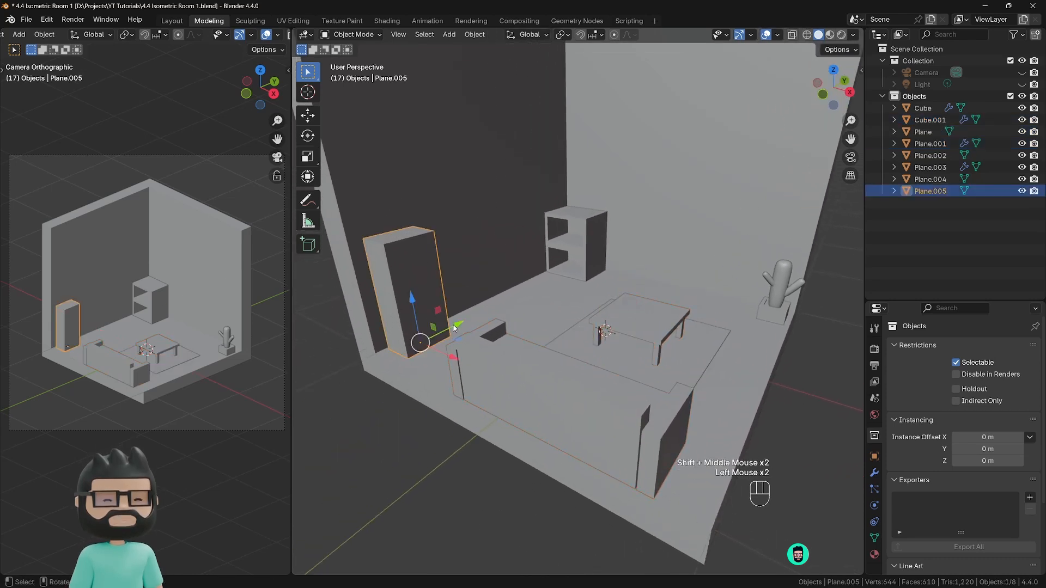
left_click_drag(454, 328, 452, 329)
Step: Add two evenly spaced horizontal loop cuts to the tall box, dividing its height into three sections
middle_click_drag(424, 310, 459, 330, "shift")
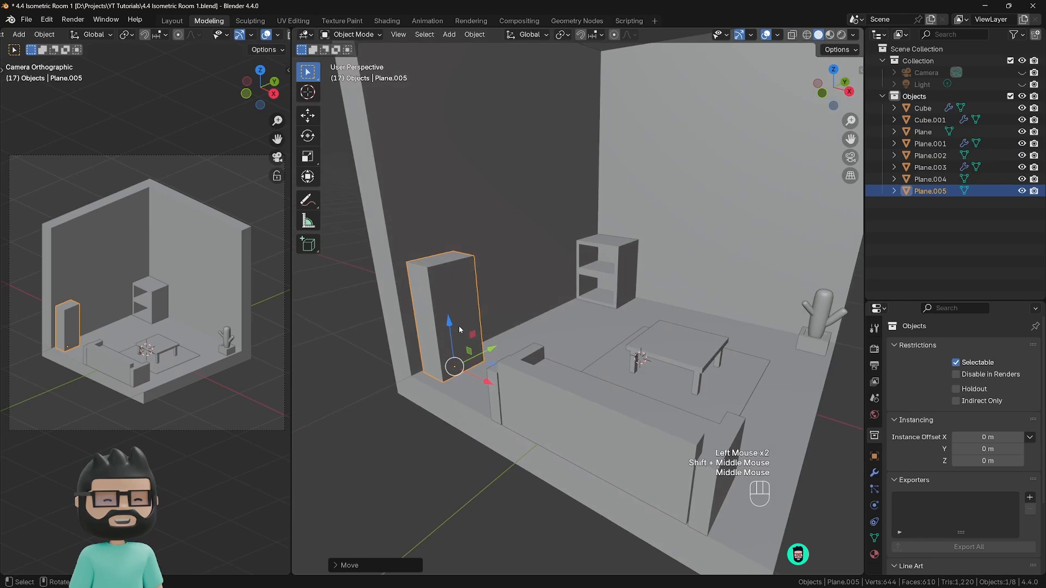
key("Tab")
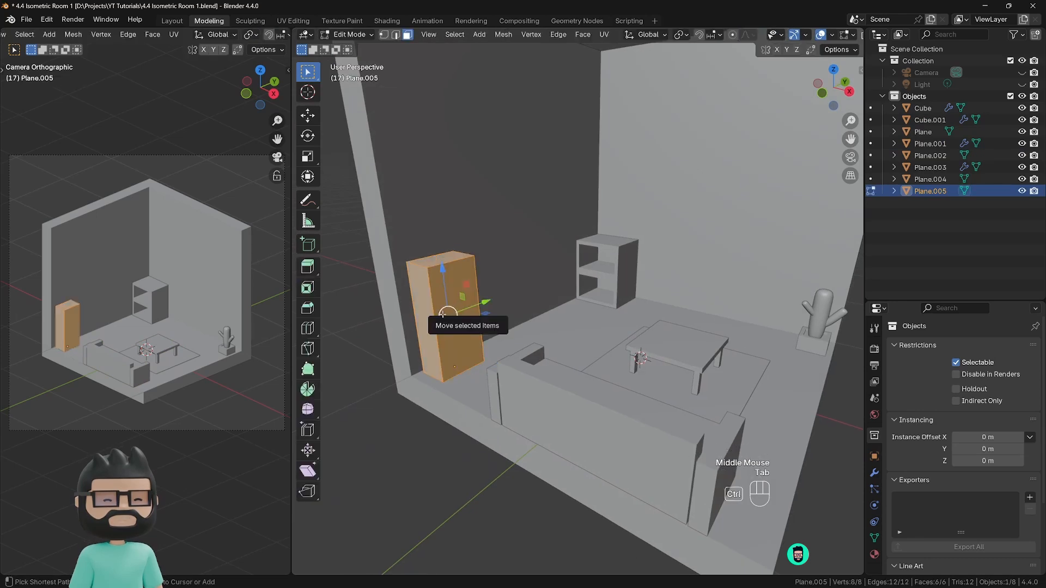
key("ctrl+r")
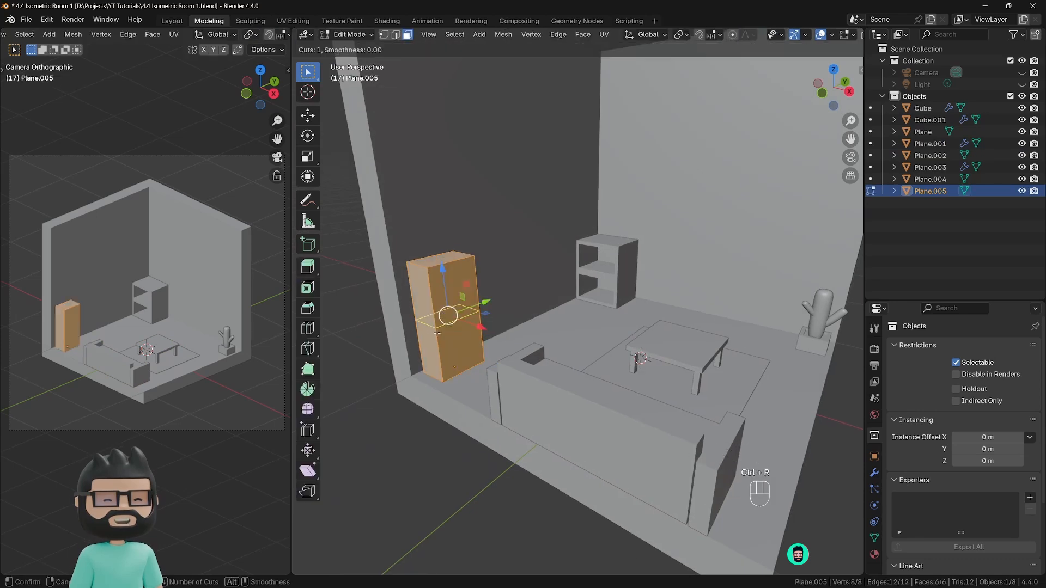
scroll(437, 333, "up", 1)
left_click(437, 333)
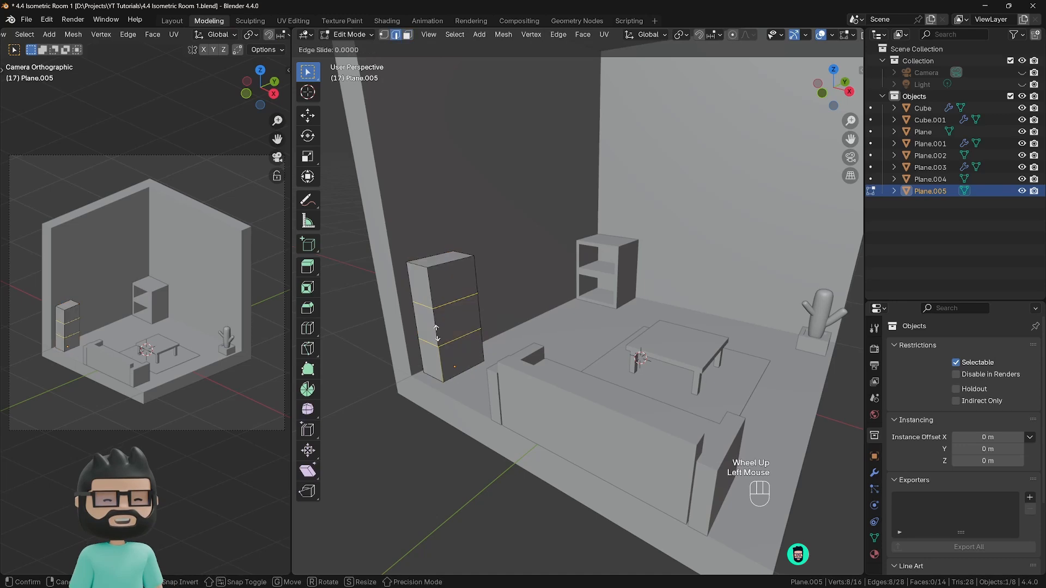
right_click(476, 311)
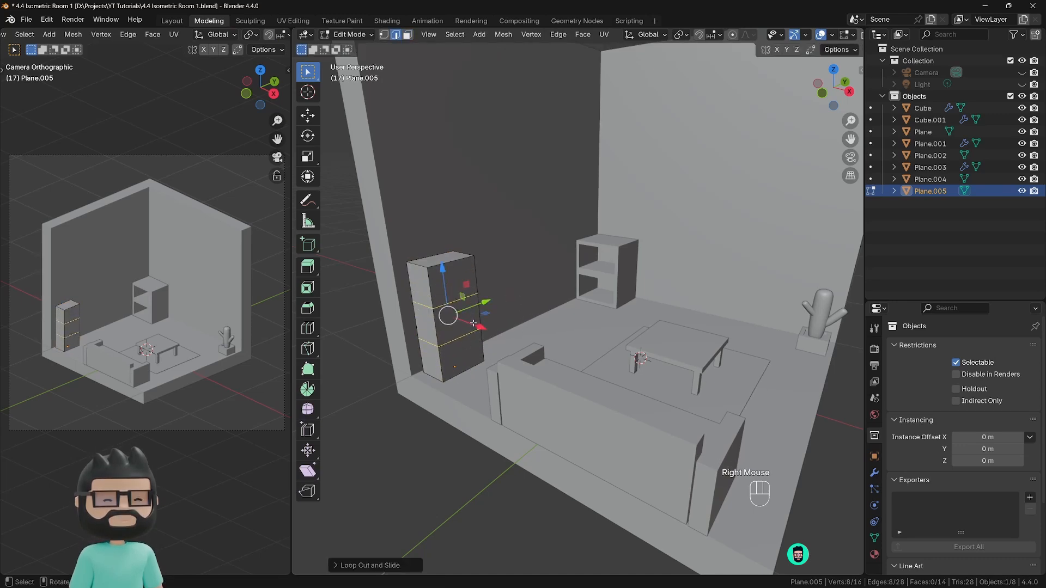
Step: Inset the tall box's three room-facing front faces individually with a thickness of about 0.02 m
key("3")
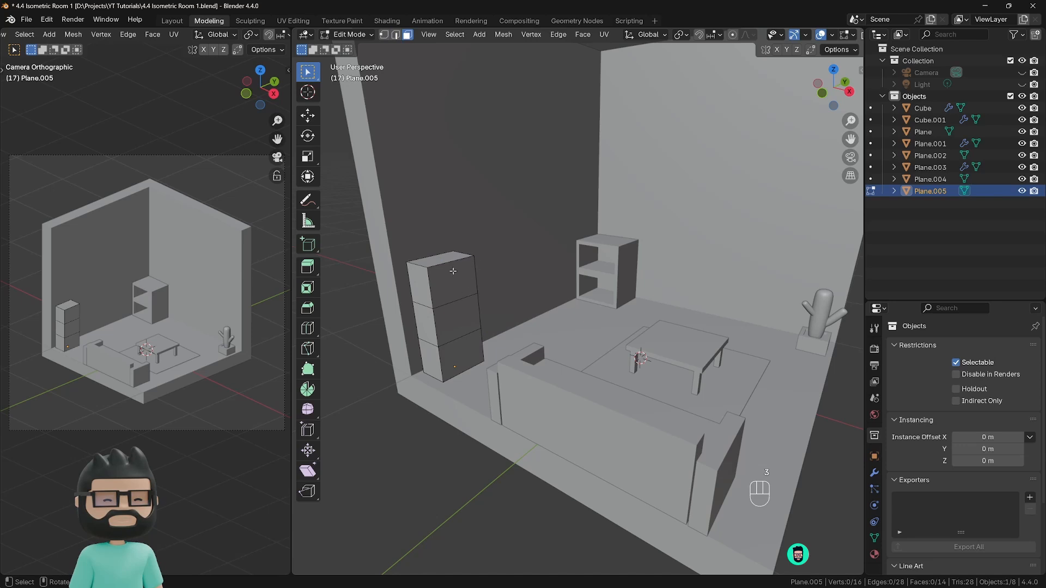
left_click(454, 285)
left_click(452, 322, "shift")
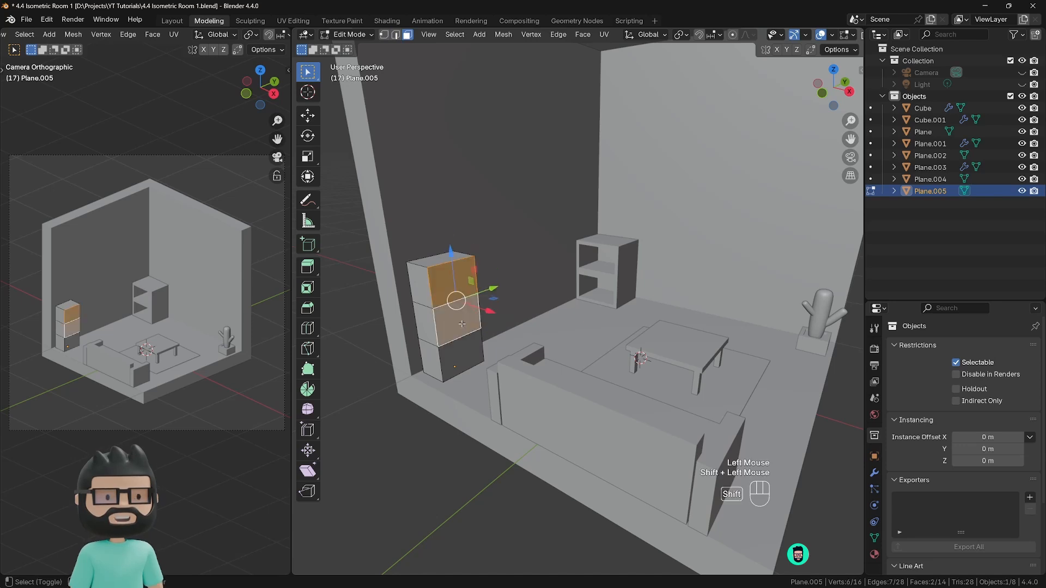
left_click(457, 359, "shift")
key("i")
key("i")
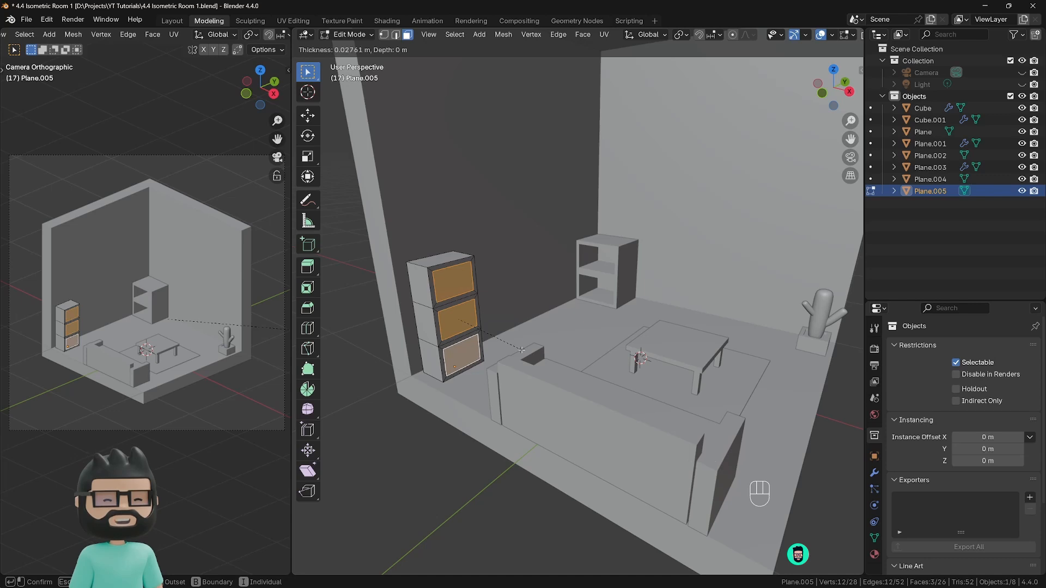
key("i")
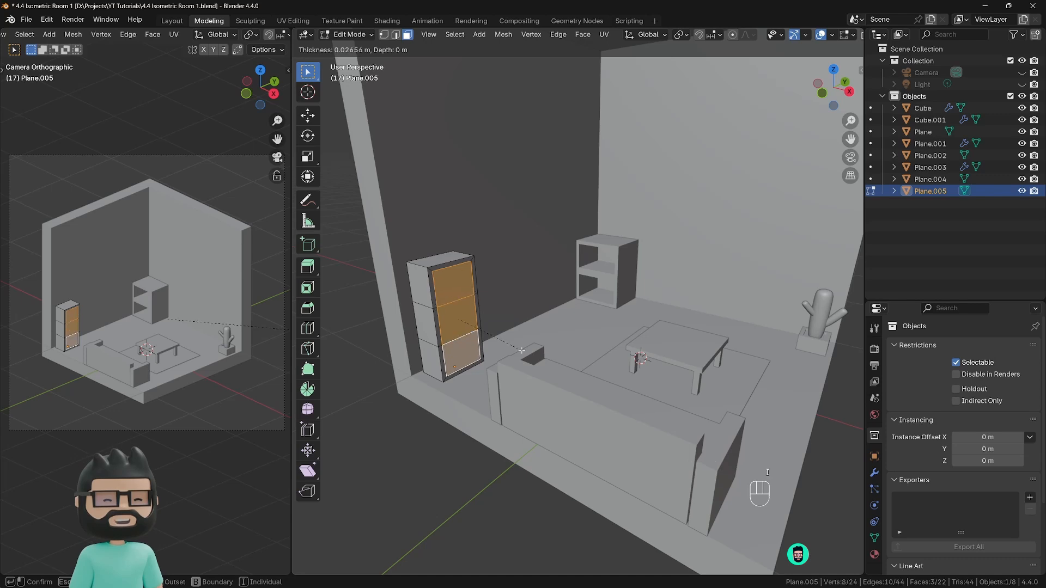
key("i")
key("i")
key("i")
key("i")
key("i")
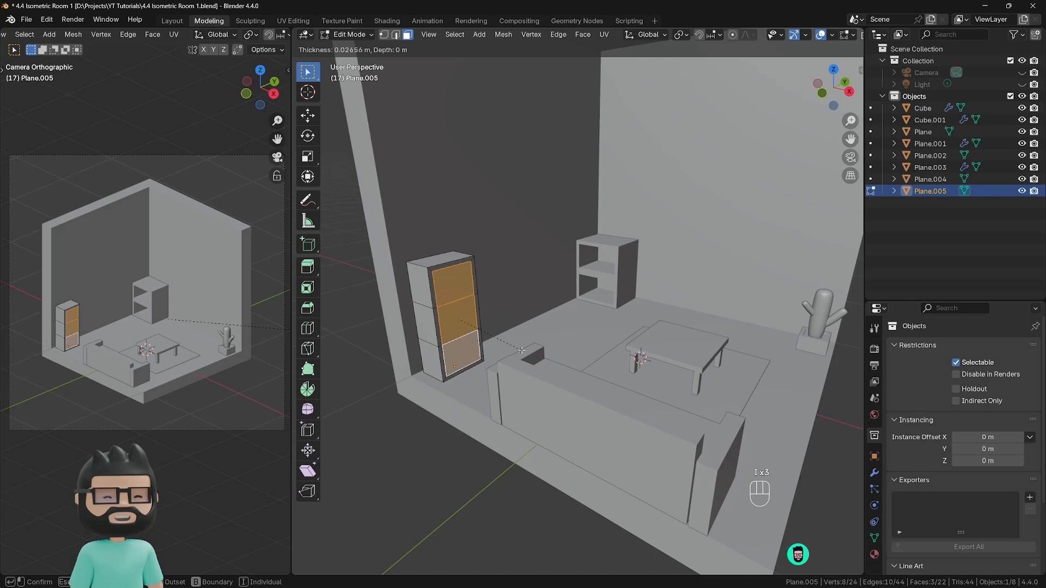
key("i")
key("i")
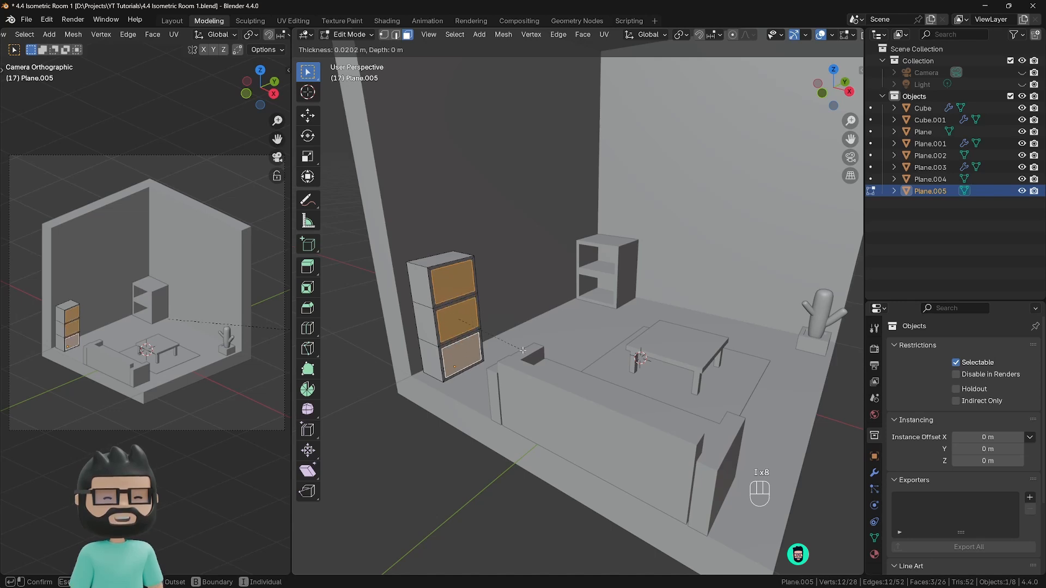
left_click(523, 352)
Step: Extrude the three inset faces about 0.2 m inward to form open shelves, and save the file
key("e")
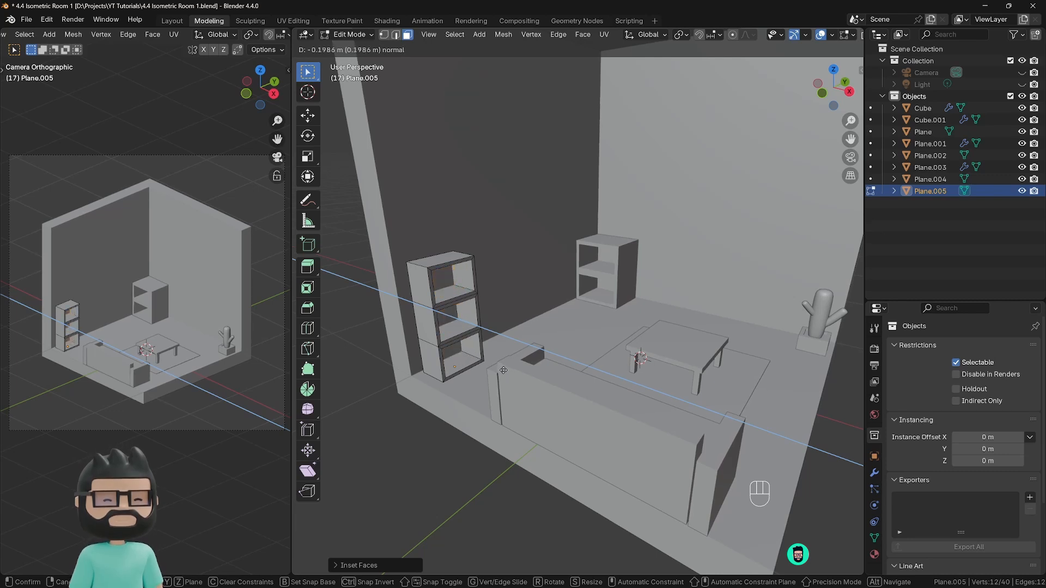
left_click(507, 372)
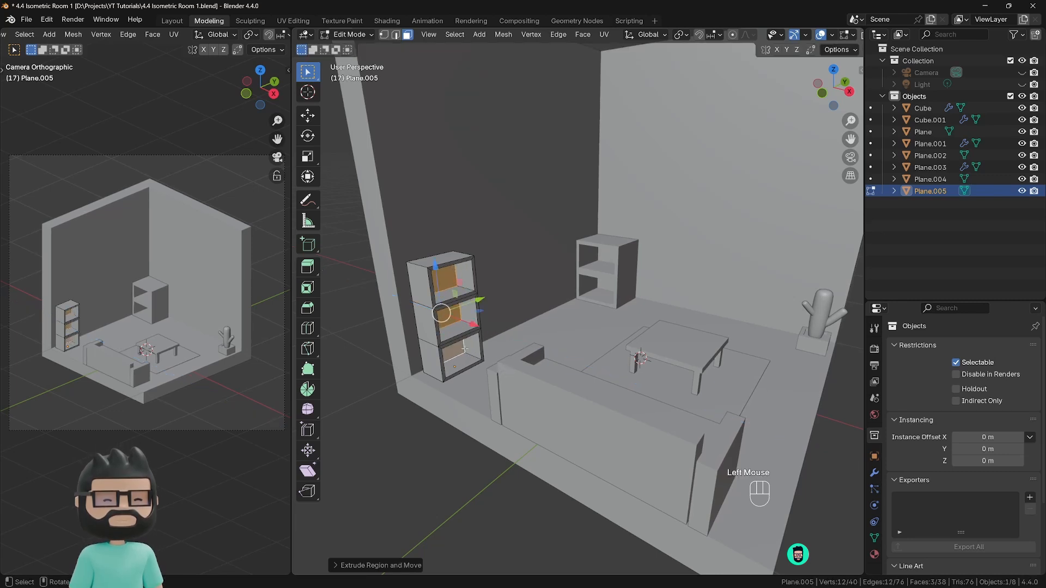
key("Tab")
middle_click_drag(464, 349, 534, 367)
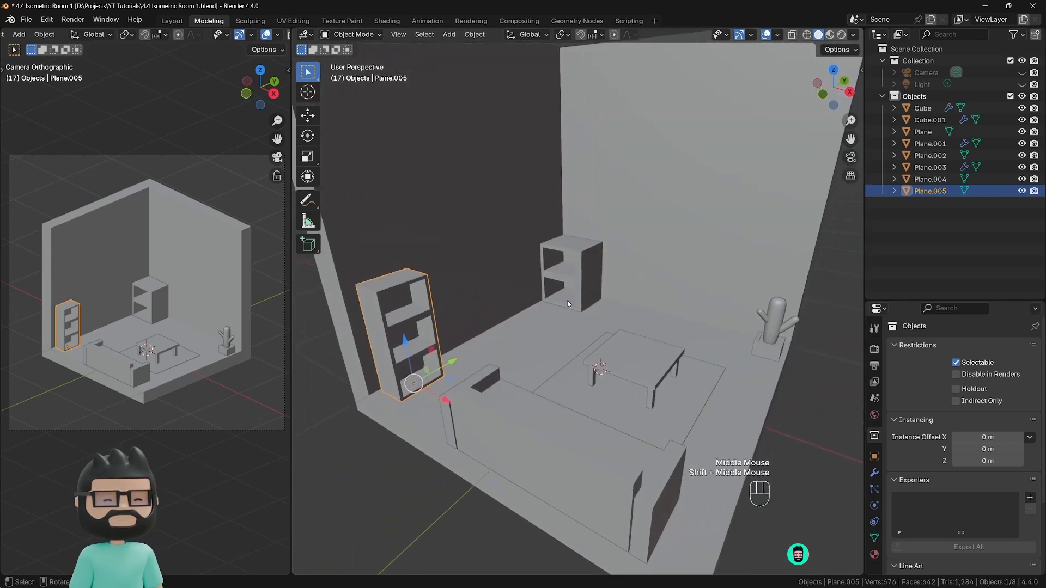
key("ctrl+s")
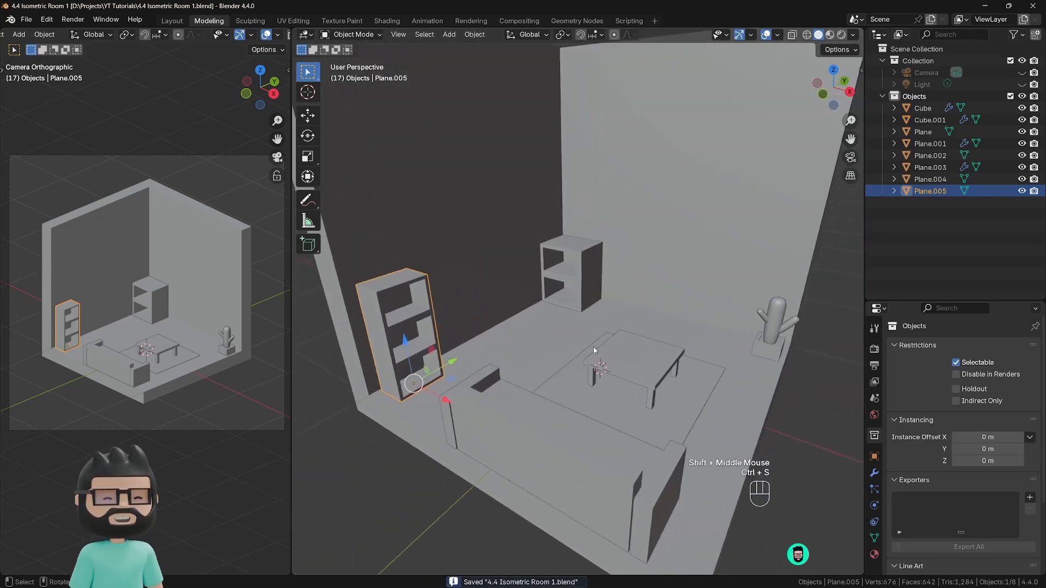
Step: Add a new plane mesh at the 3D cursor in the middle of the room
scroll(593, 348, "down", 2)
middle_click_drag(593, 347, 498, 360)
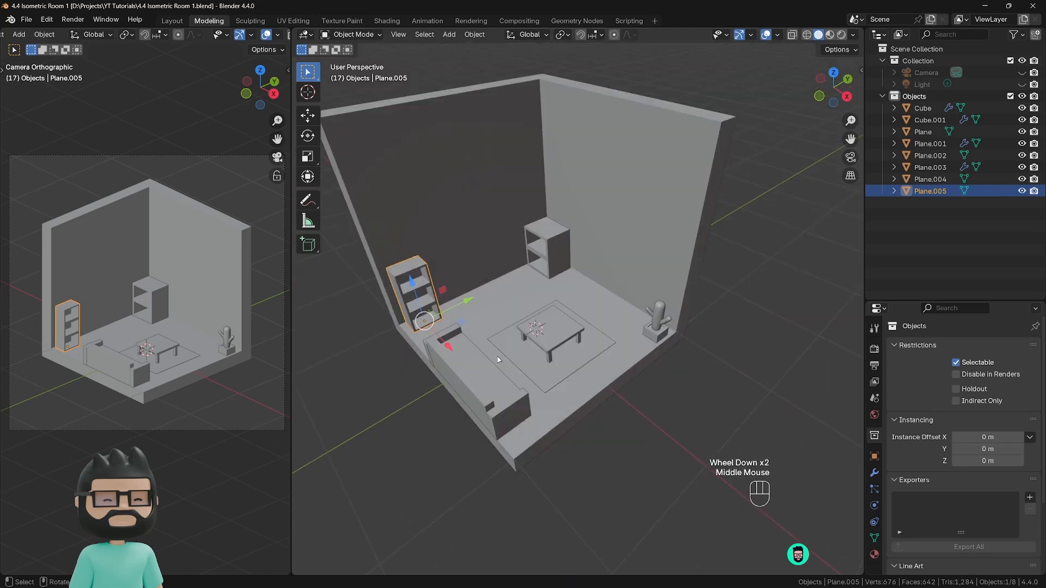
key("shift+a")
mouse_move(481, 355)
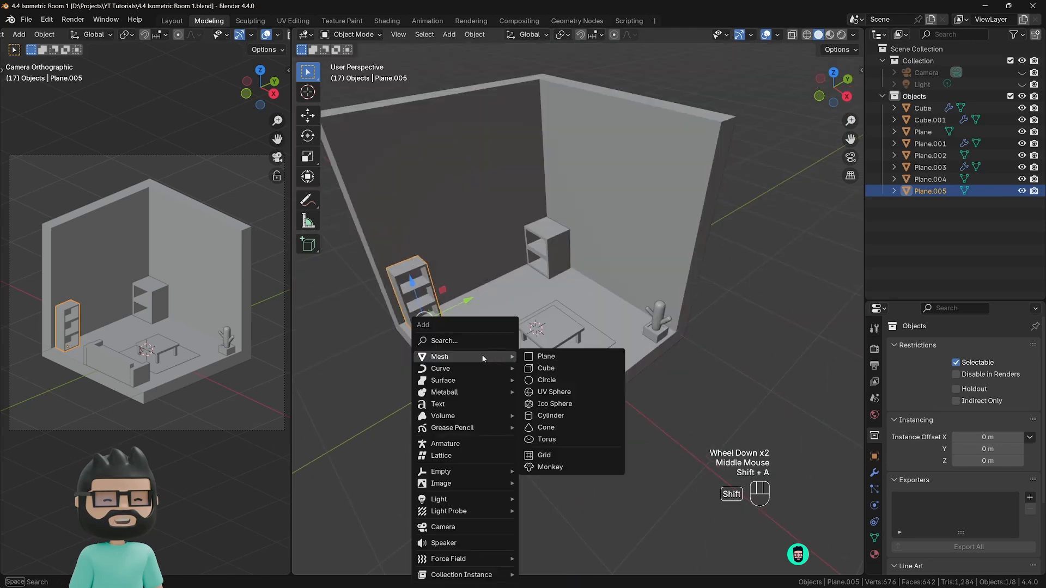
left_click(543, 357)
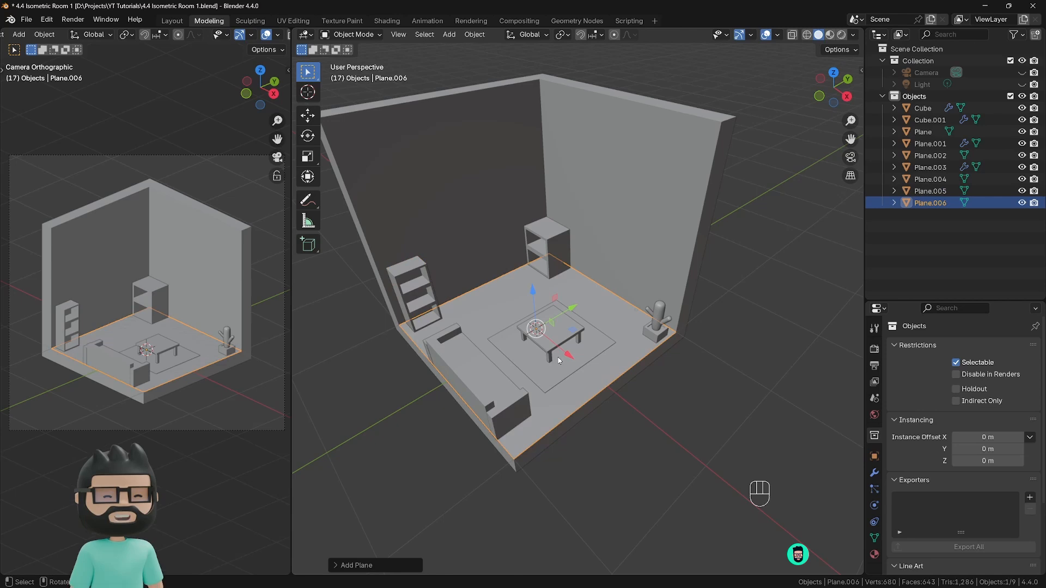
Step: Isolate the new plane in local view and scale its mesh down to about 0.17 of its size
key("KP_Divide")
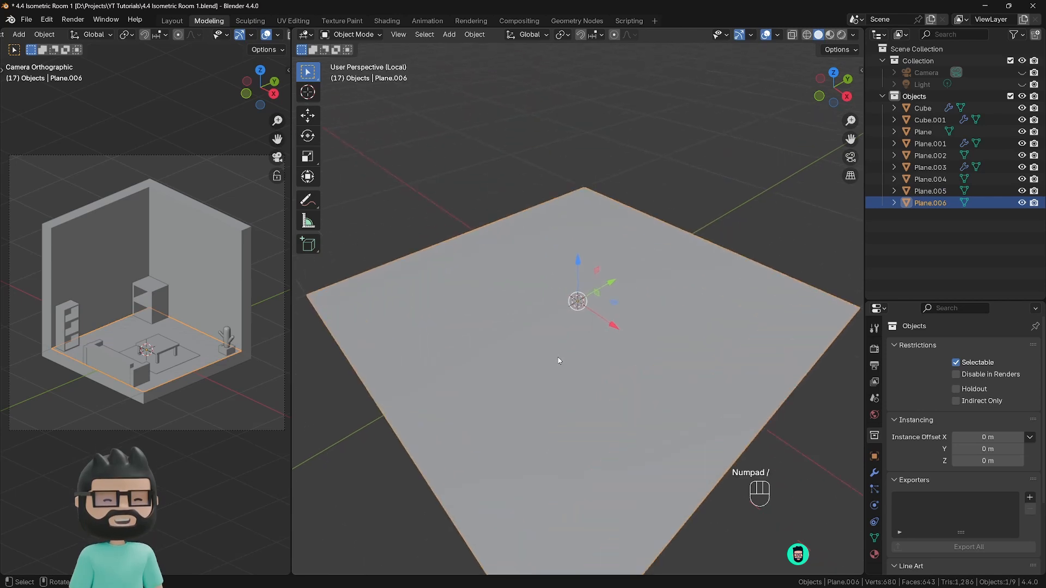
scroll(583, 377, "down", 2)
scroll(583, 377, "up", 1)
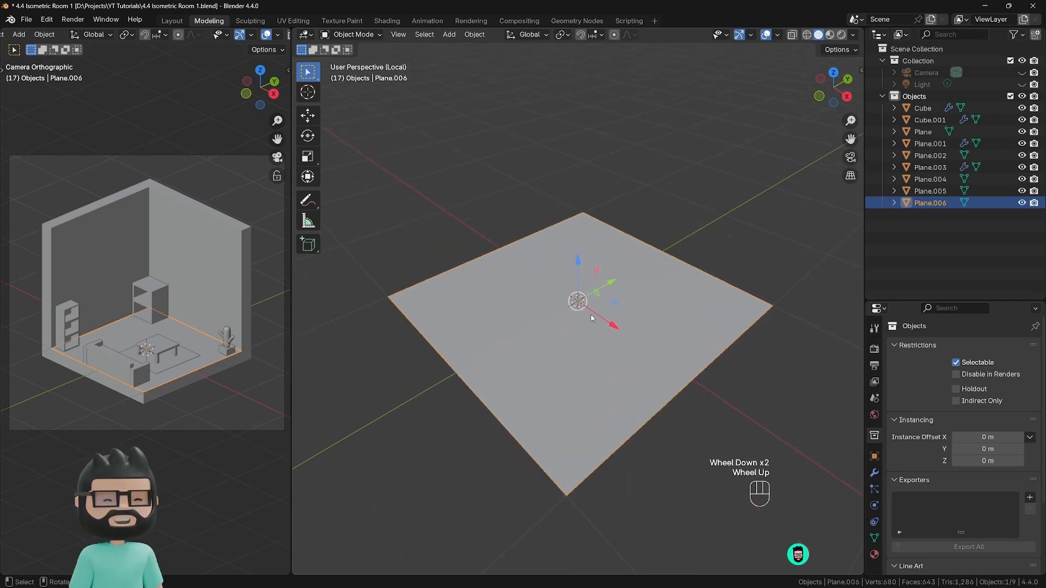
middle_click_drag(585, 329, 560, 331, "shift")
key("Tab")
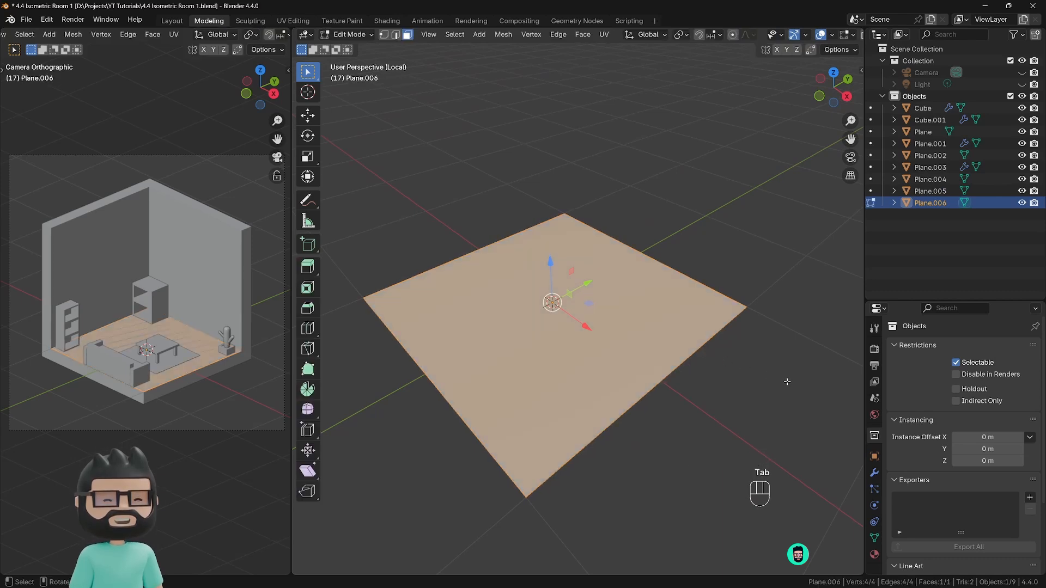
key("s")
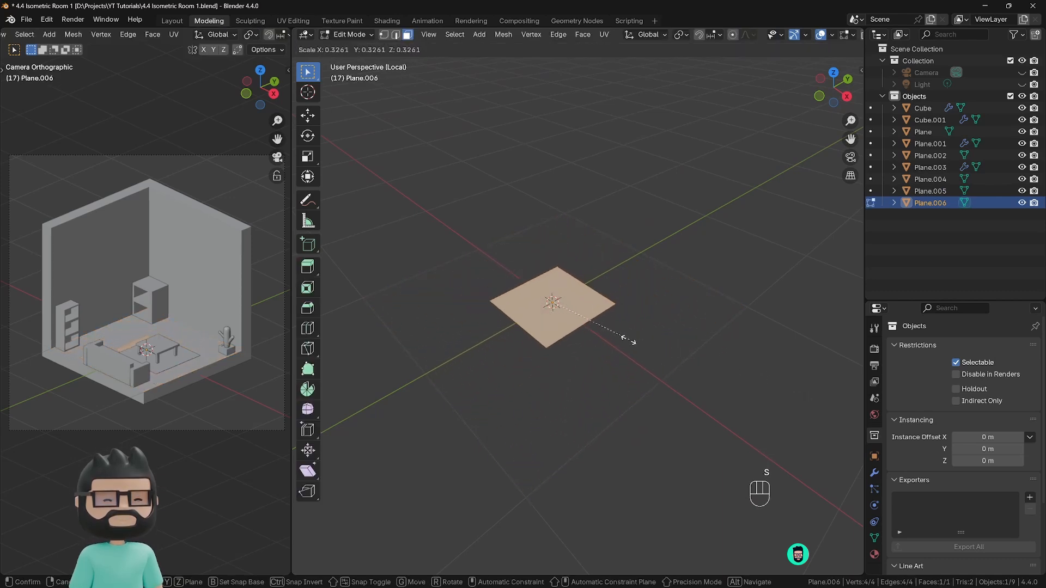
left_click(584, 325)
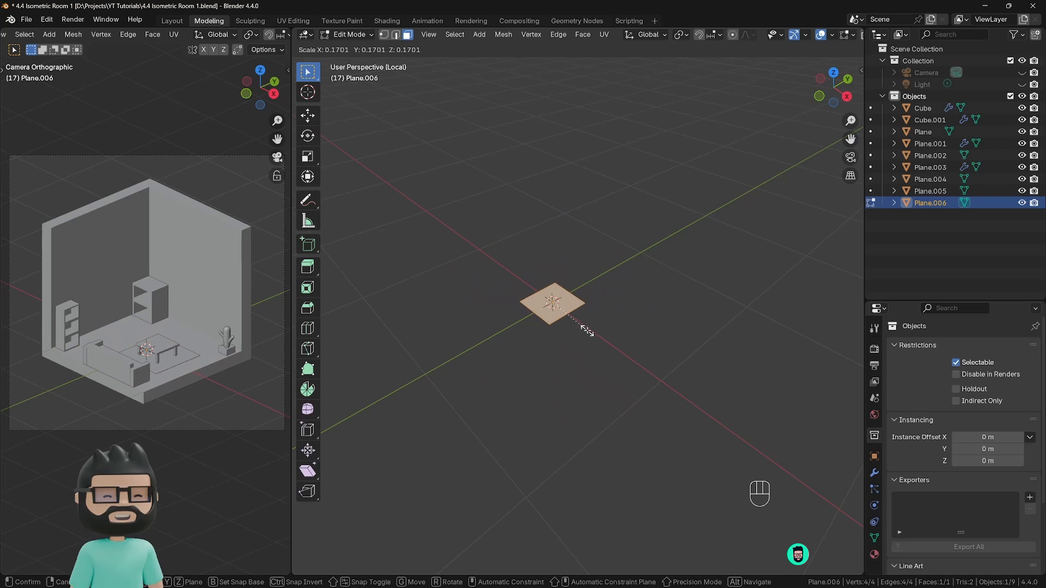
Step: Raise the small plane object vertically above the 3D cursor, slightly higher than the coffee table
key("Tab")
left_click_drag(550, 292, 576, 290)
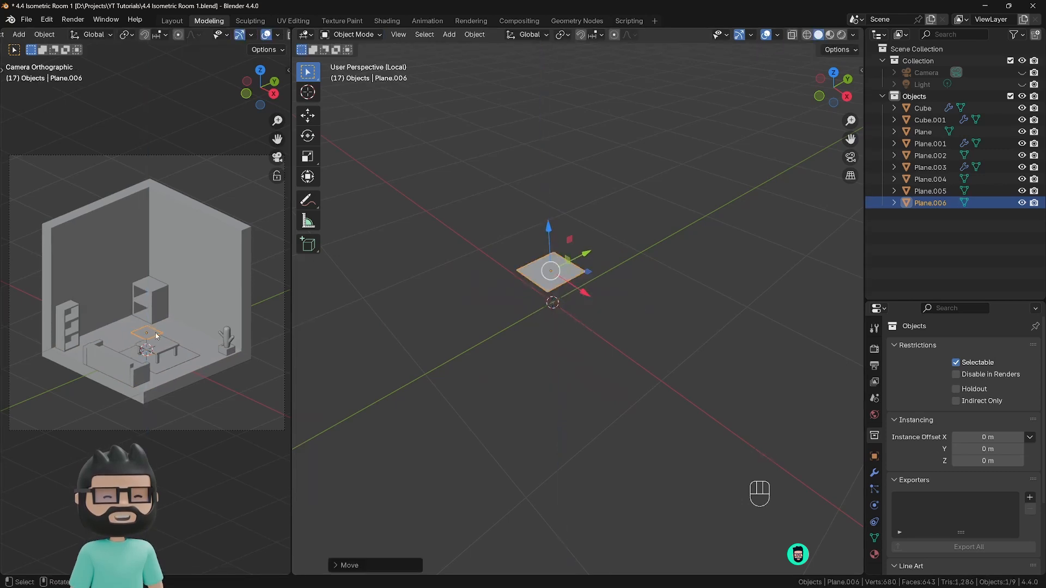
scroll(152, 343, "up", 4, "shift")
middle_click_drag(161, 357, 146, 299, "shift")
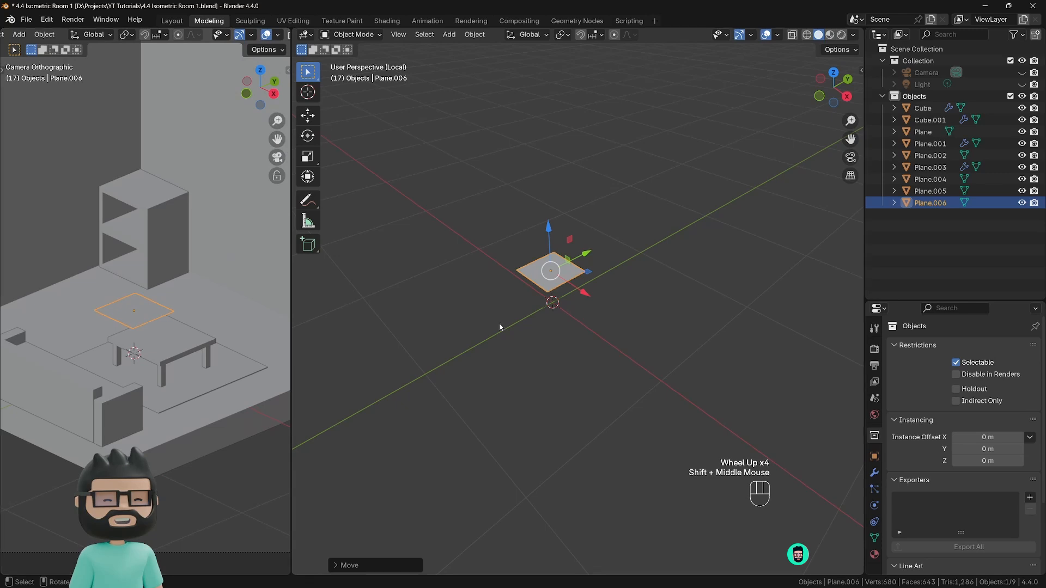
Step: Scale the raised plane's mesh to about 0.63 and extrude it about 0.02 m upward into a thin slab
scroll(583, 293, "up", 2)
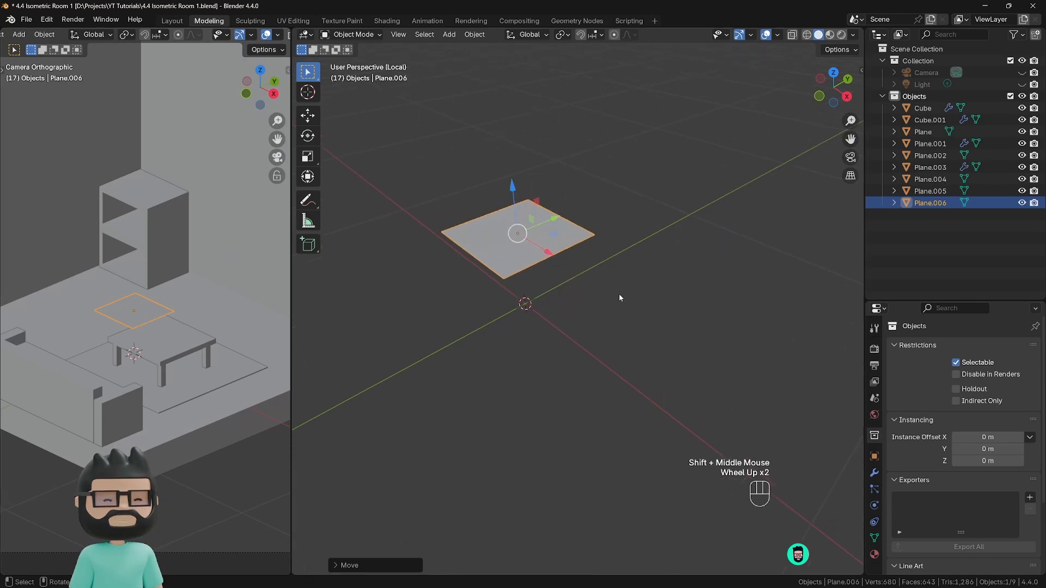
key("Tab")
key("s")
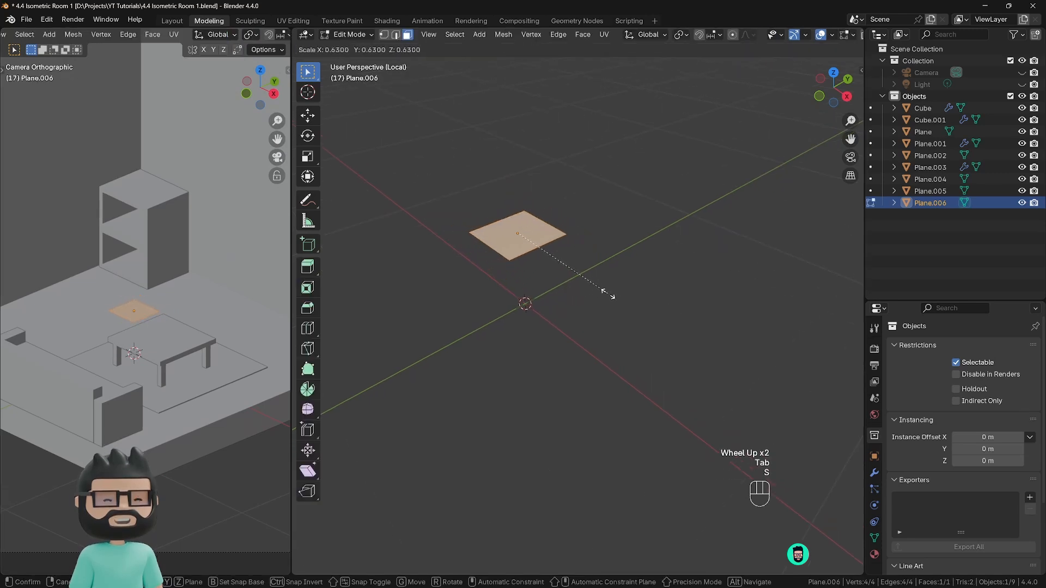
left_click(611, 294)
key("e")
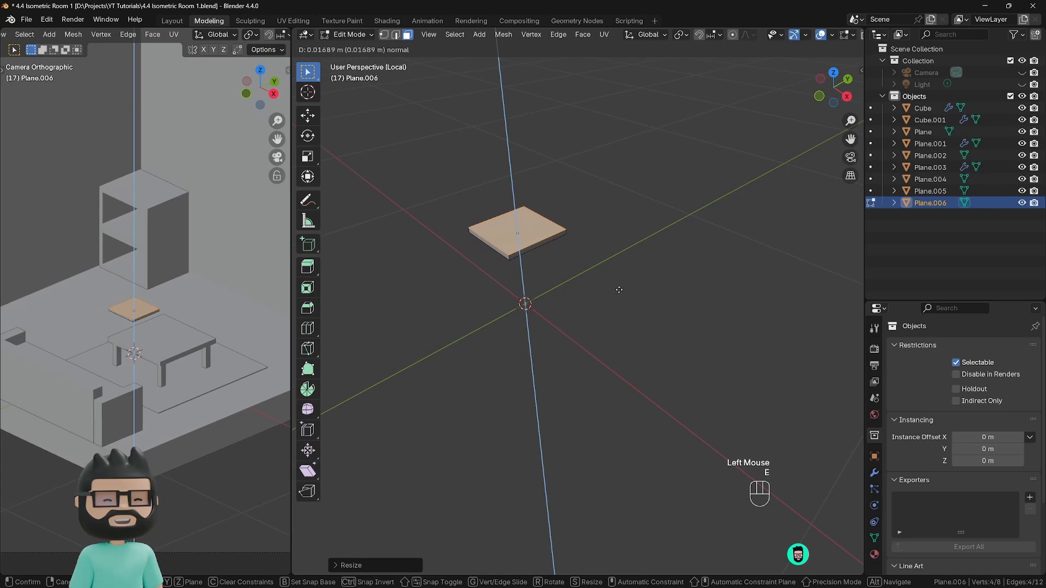
left_click(619, 289)
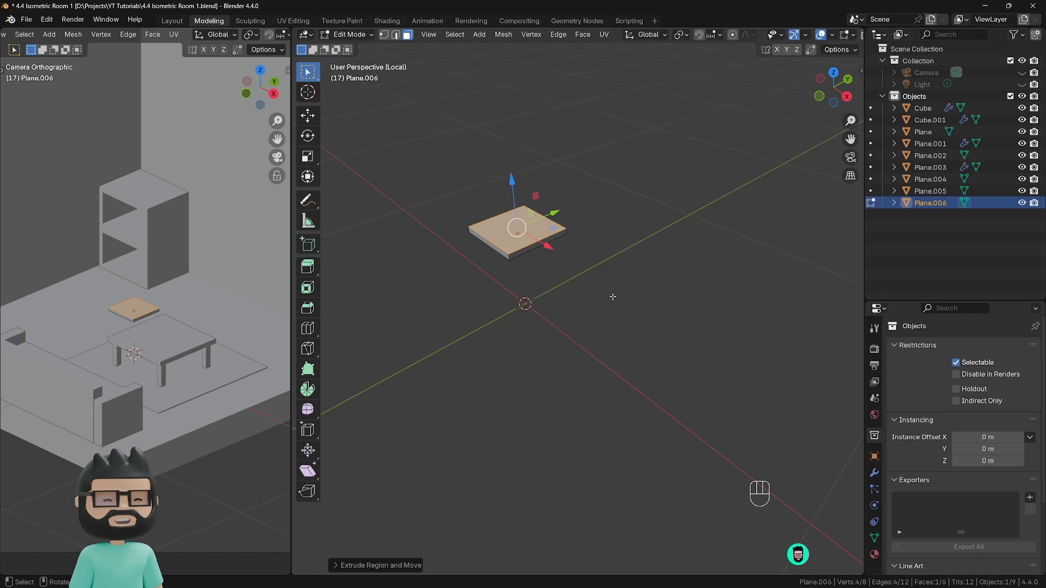
key("Tab")
Step: Add a circle mesh at the 3D cursor below the slab
middle_click_drag(573, 251, 523, 243)
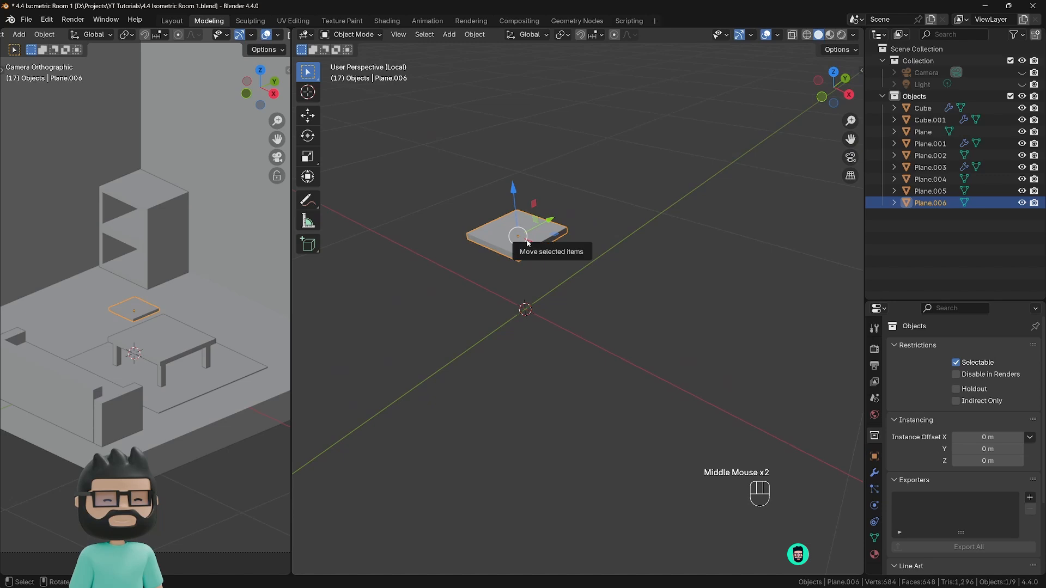
key("shift+a")
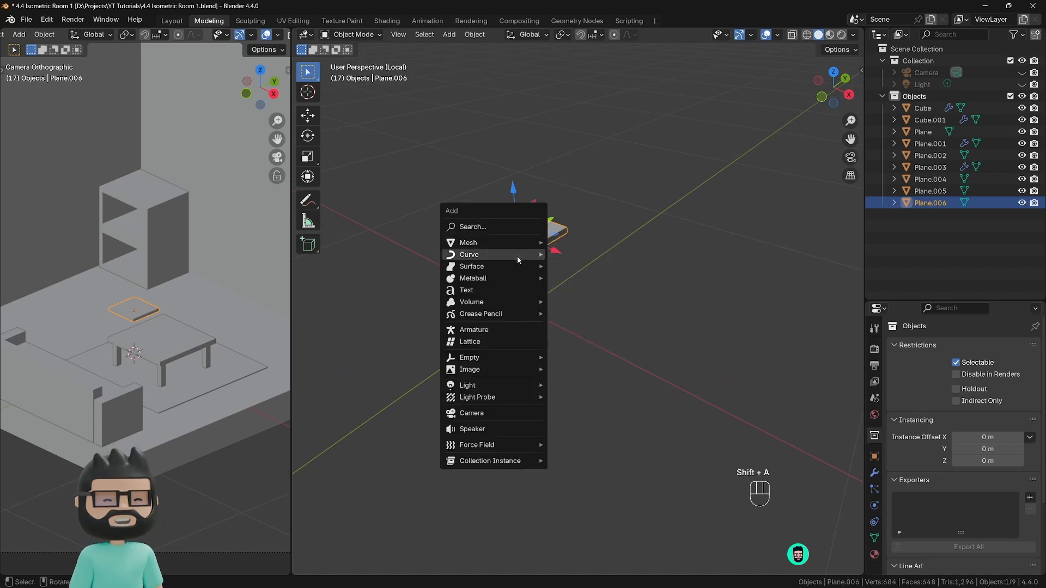
mouse_move(516, 245)
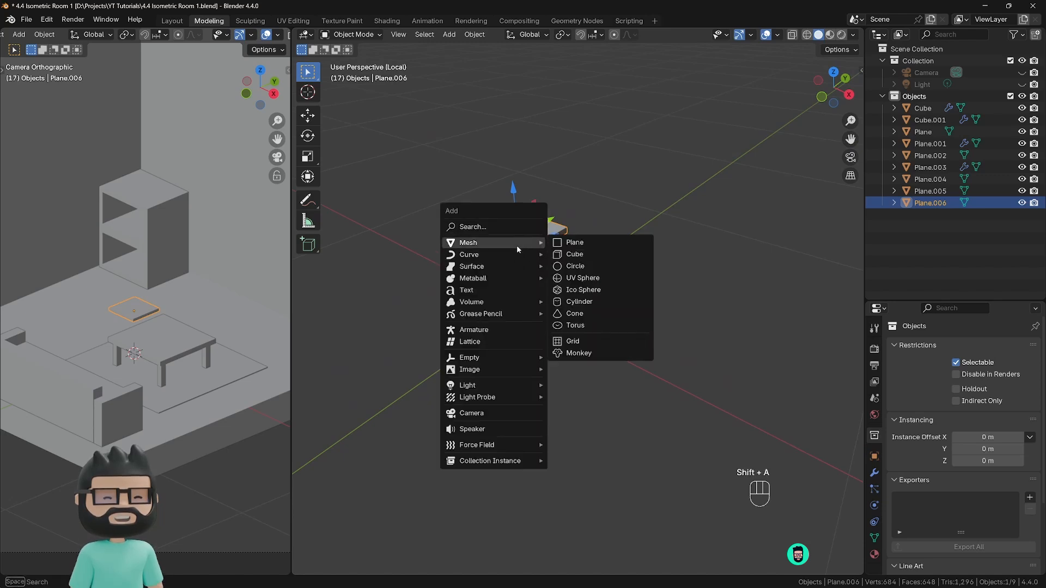
left_click(557, 266)
scroll(555, 323, "down", 2)
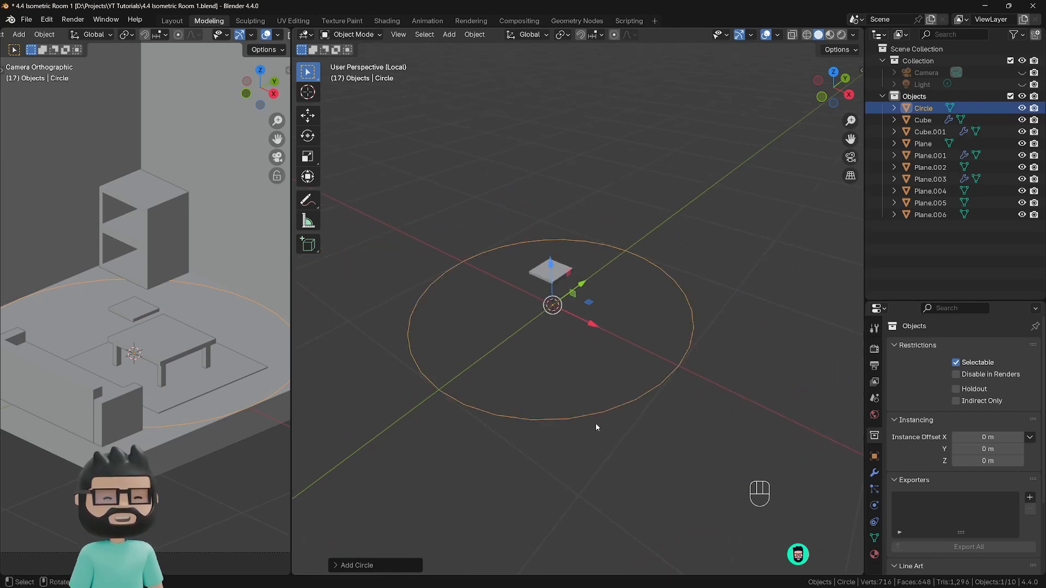
Step: Set the new circle to 16 vertices and a radius of 0.04 m
left_click(365, 567)
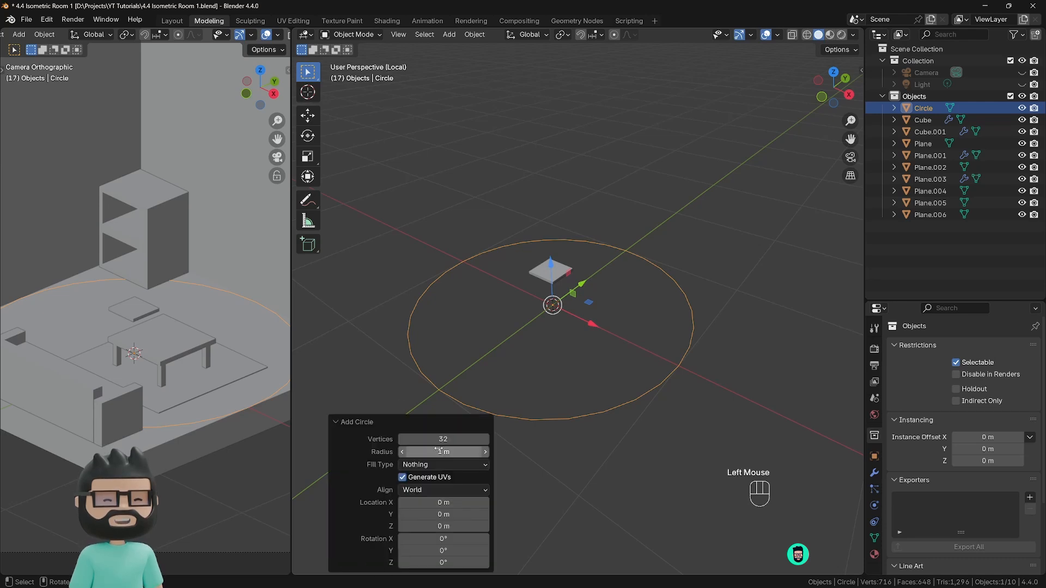
mouse_move(440, 439)
left_mouse_down()
mouse_move(424, 439)
mouse_move(448, 438)
left_mouse_up()
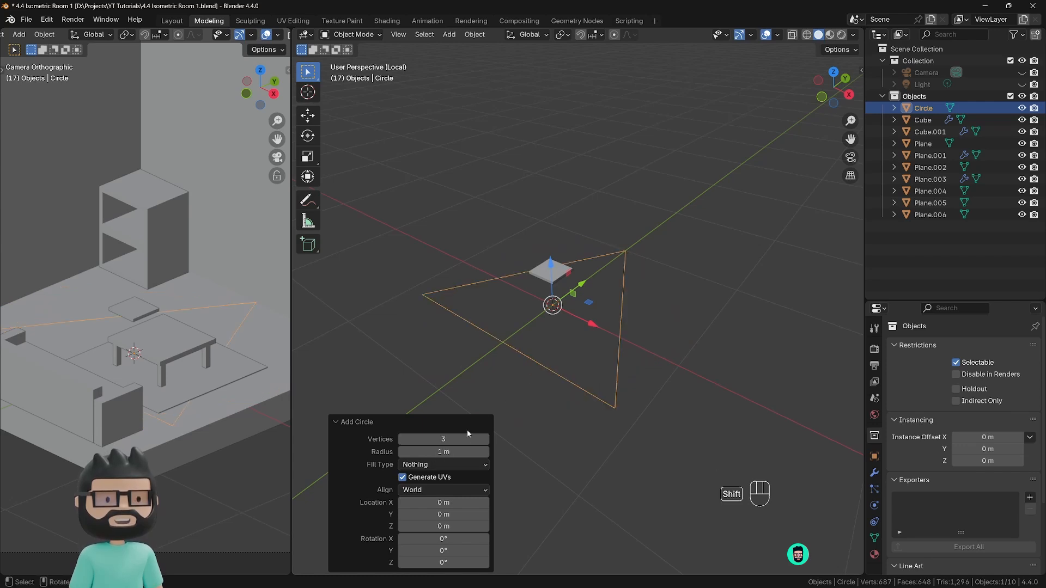
left_click(485, 439)
left_click(485, 439)
left_click(485, 439)
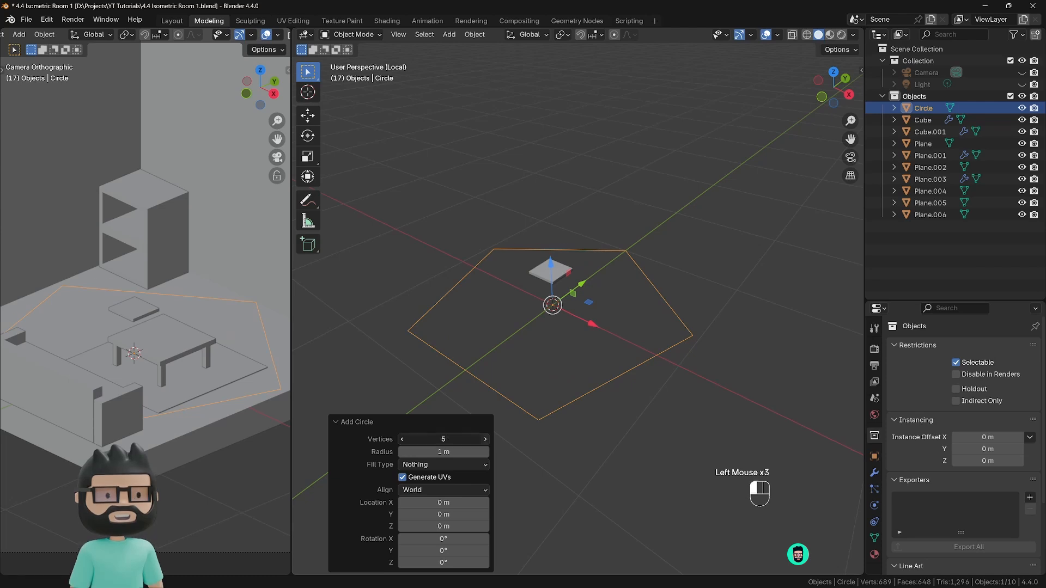
left_click(484, 439)
left_click(485, 439)
left_click(485, 439)
left_click(485, 439)
left_click(485, 439)
left_click(484, 439)
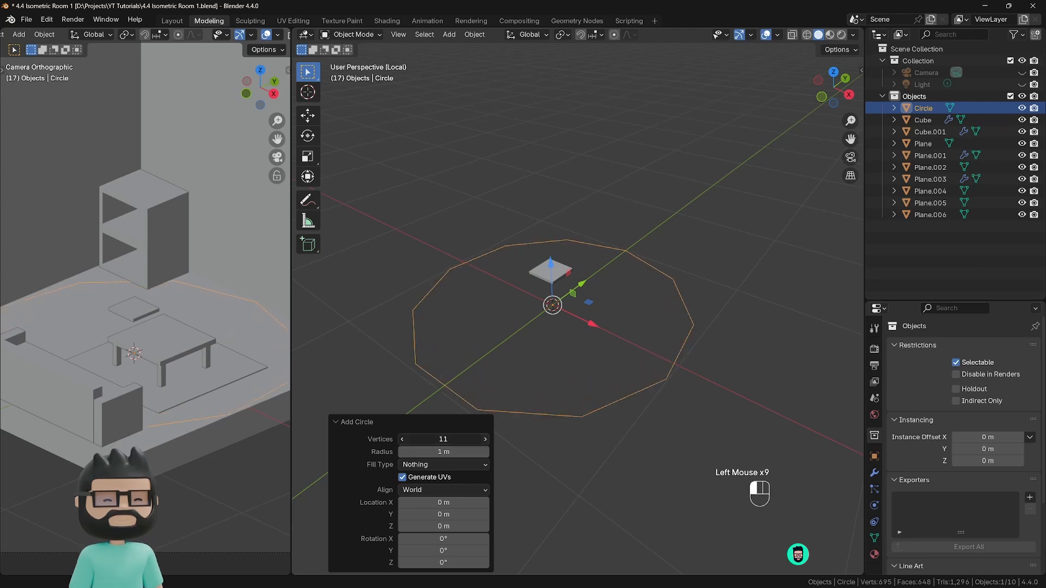
left_click(403, 439)
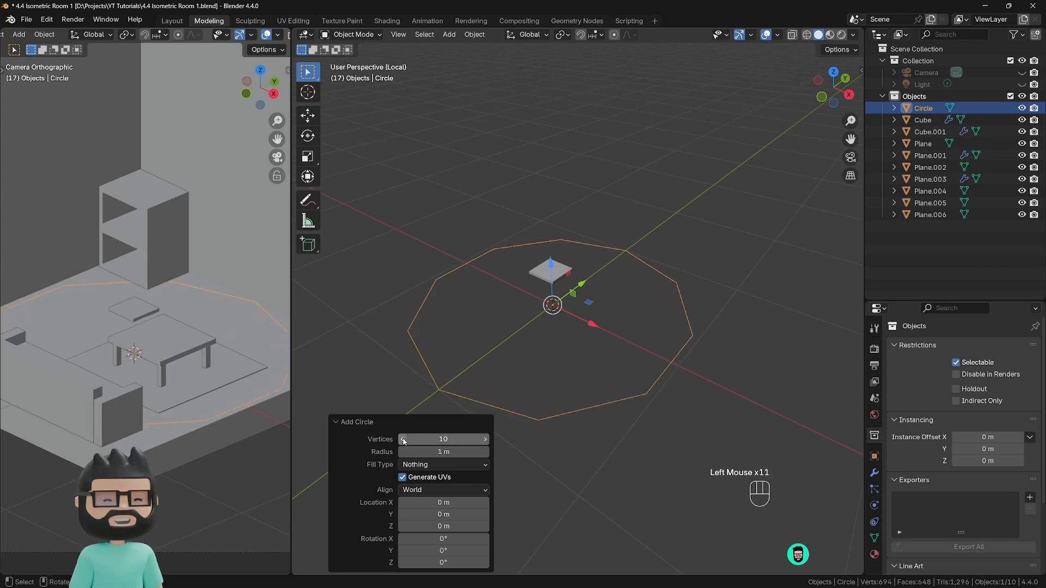
left_click(404, 439)
left_click(404, 439)
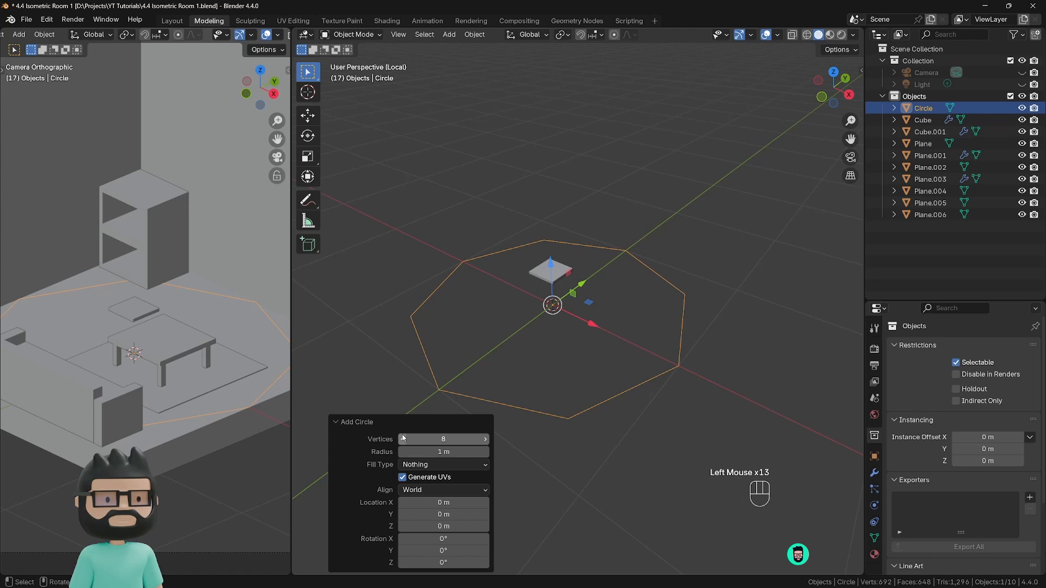
left_click(484, 439)
left_click(485, 439)
left_click(485, 439)
left_click(484, 439)
left_click(485, 439)
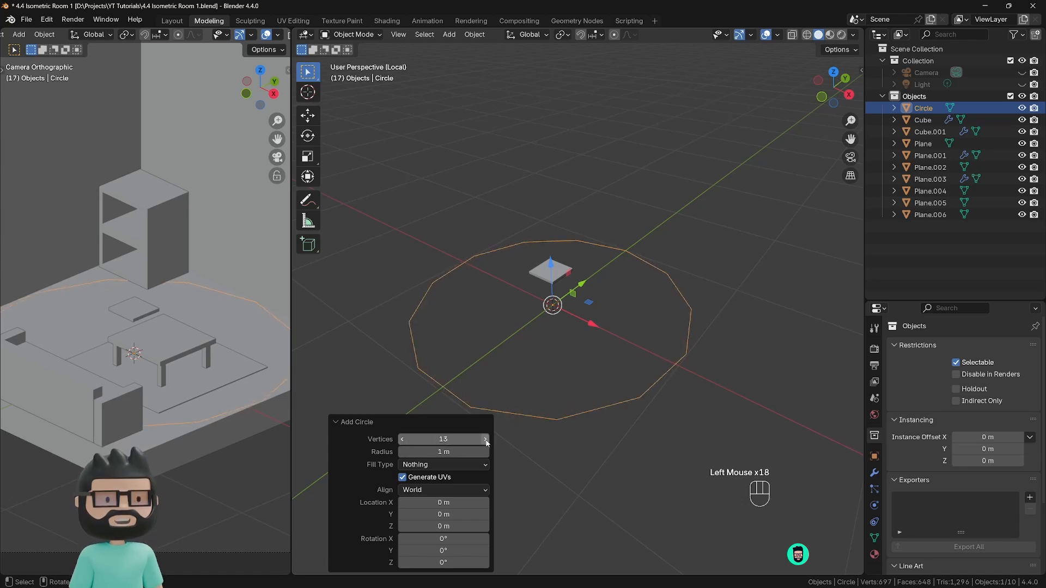
left_click(484, 439)
left_click(484, 439)
left_click(485, 439)
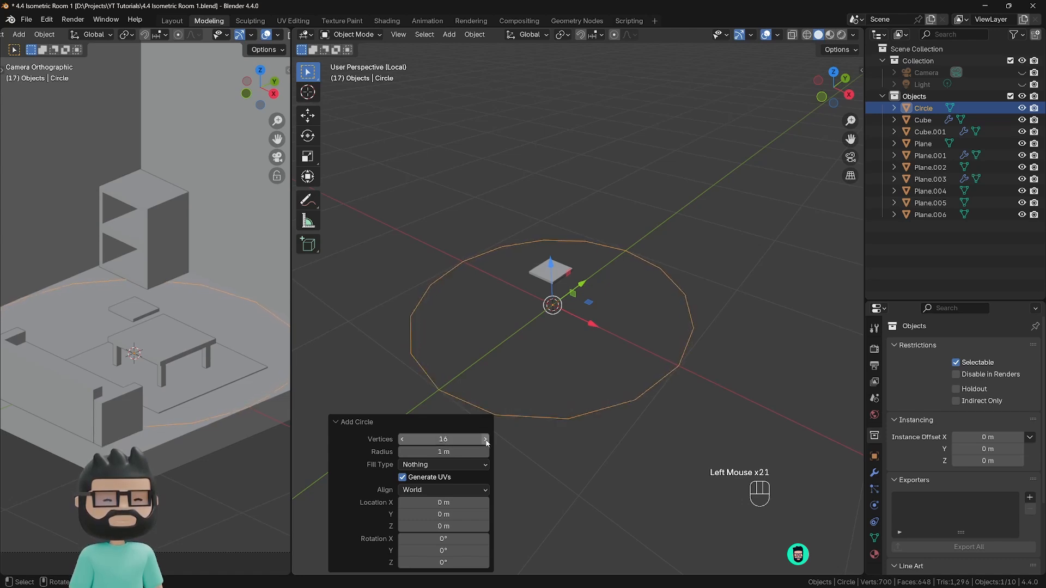
left_click_drag(444, 452, 414, 446)
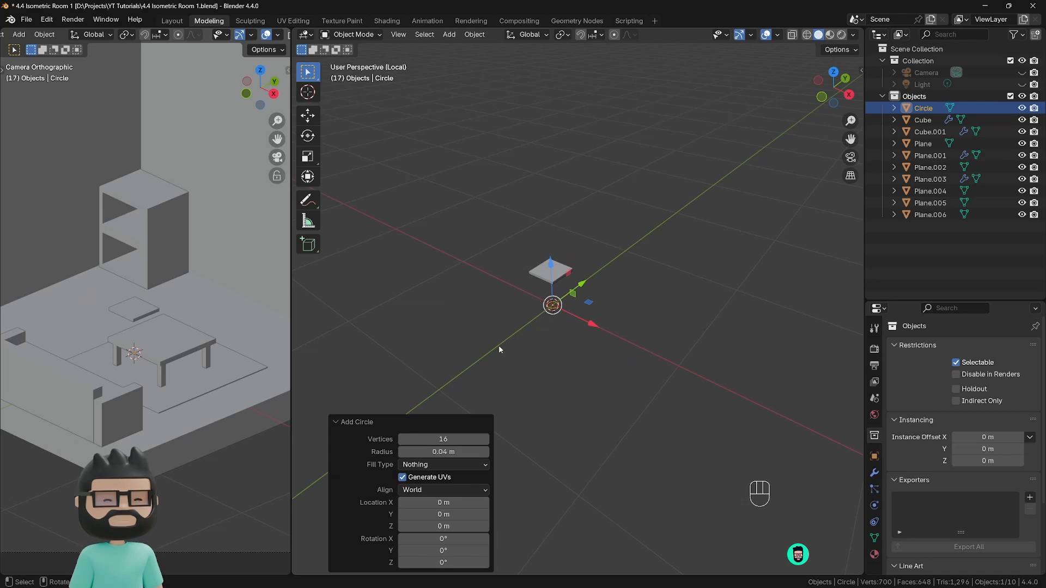
left_click(373, 420)
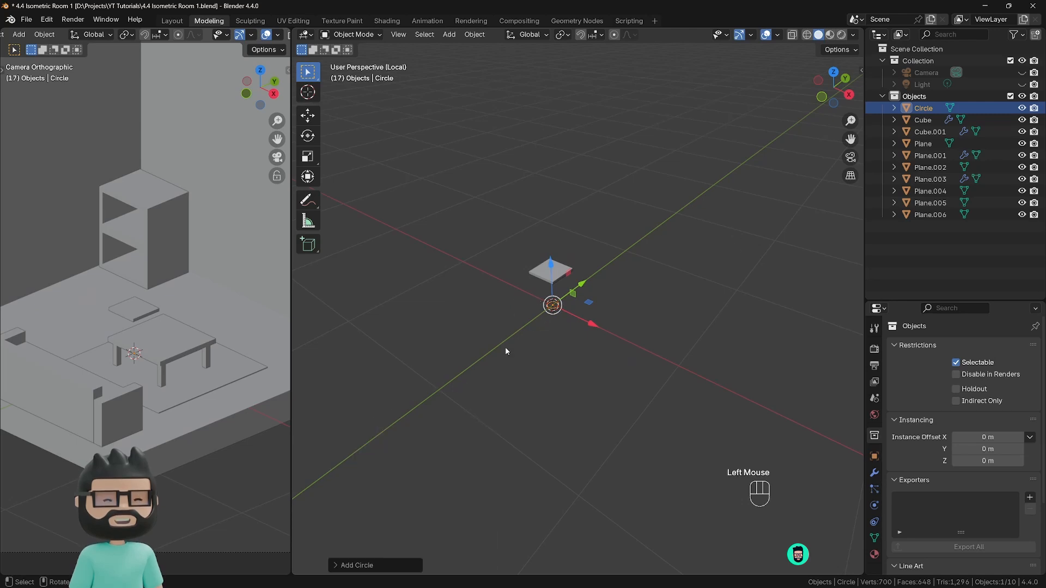
Step: Add a second circle mesh at the 3D cursor, deselect it and select the first circle
key("Tab")
key("Tab")
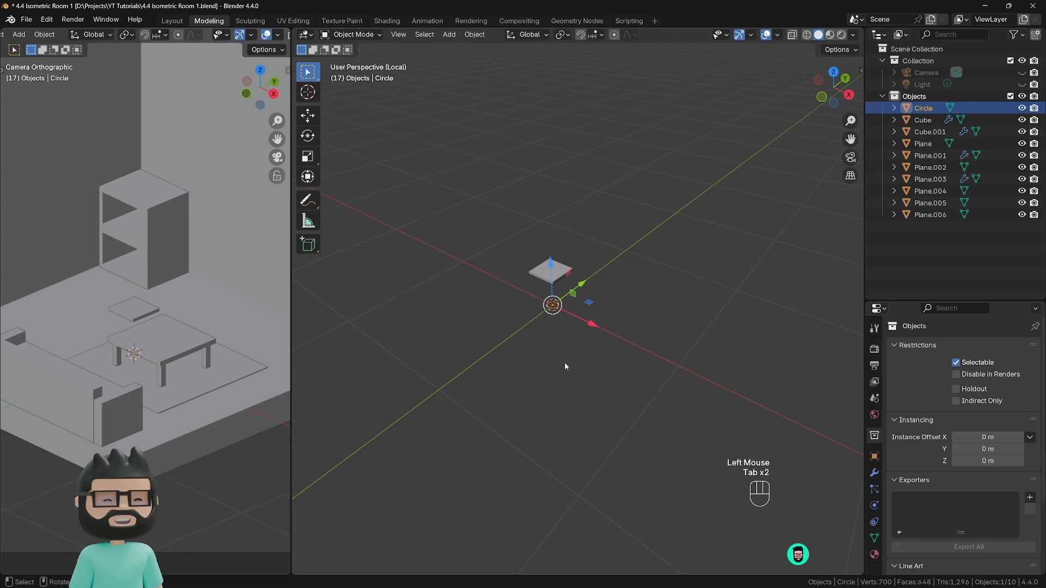
left_click(525, 325)
key("shift+a")
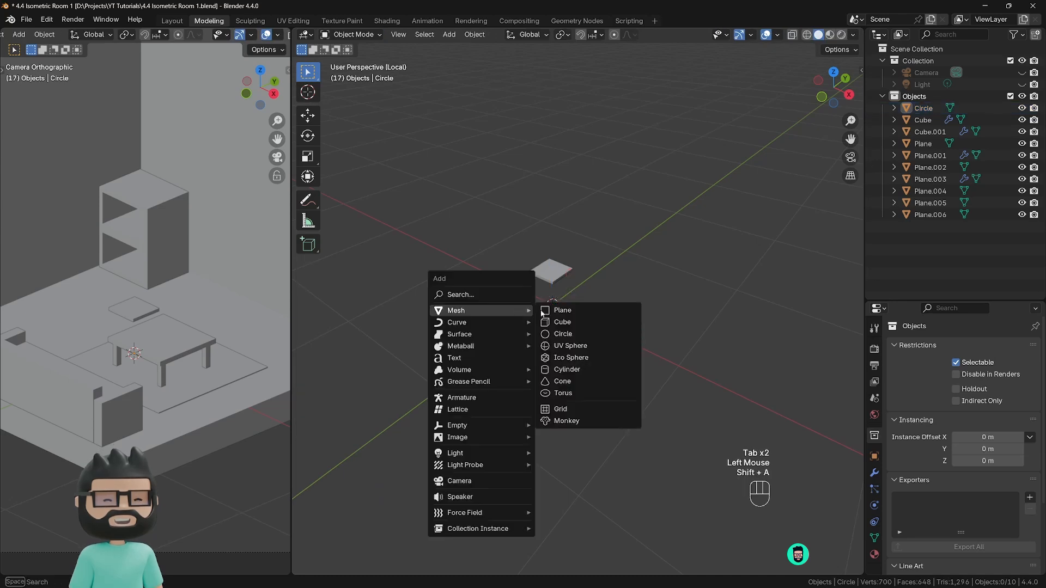
left_click(572, 333)
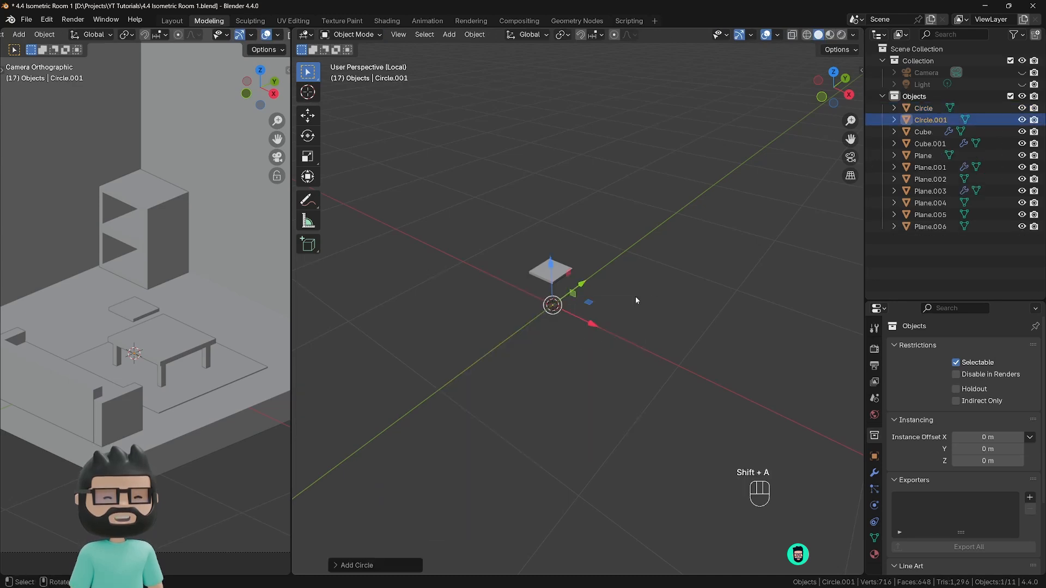
left_click(668, 304)
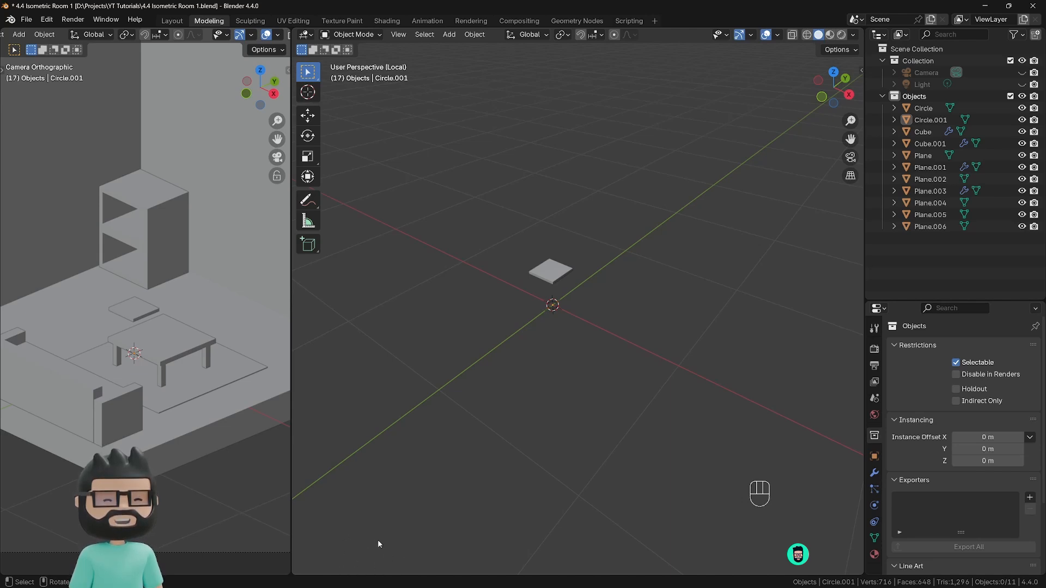
key("F9")
left_click(553, 306)
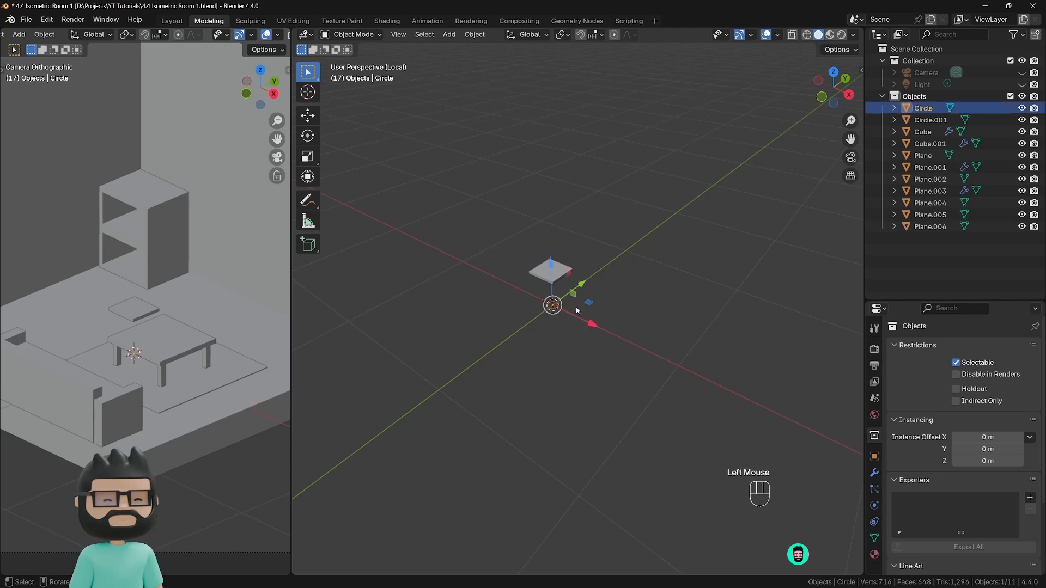
Step: Undo the recent selection changes and the addition of the second circle
key("ctrl+z")
left_click(553, 308)
key("ctrl+z")
key("ctrl+z")
key("ctrl+z")
key("ctrl+z")
key("ctrl+z")
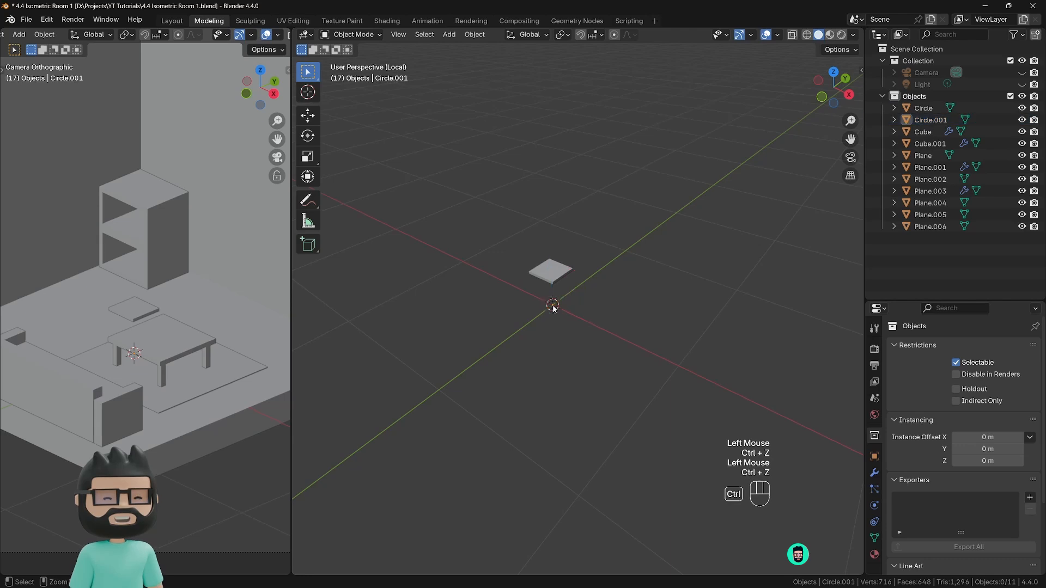
key("ctrl+z")
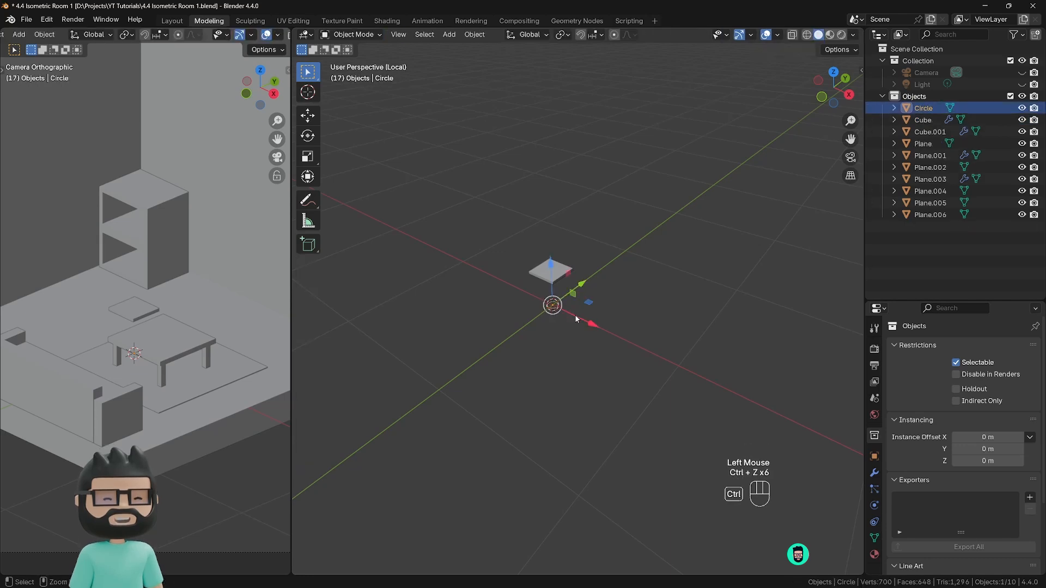
Step: Delete the remaining 16-vertex circle object
key("Tab")
key("x")
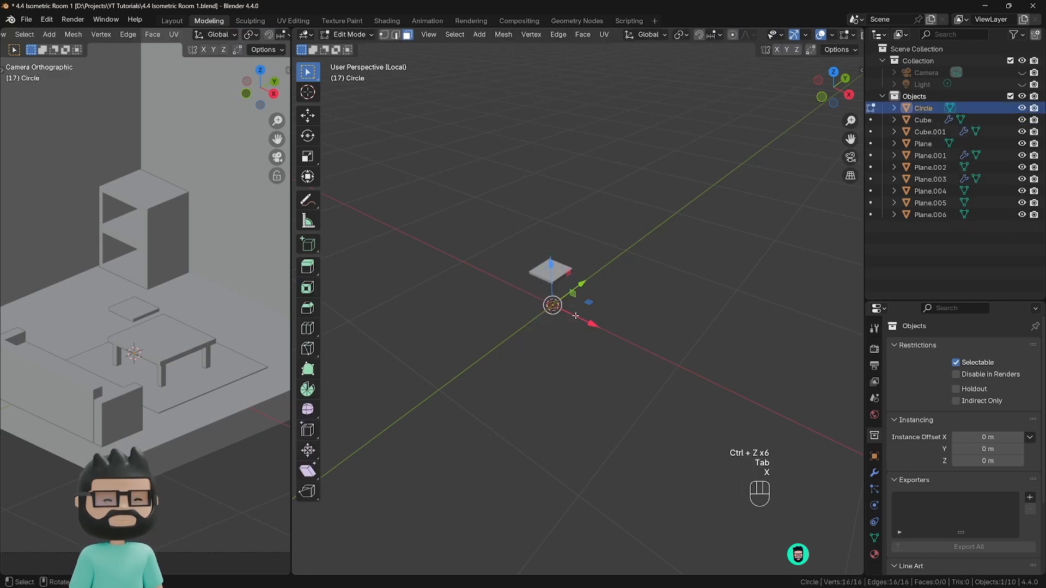
key("Tab")
key("x")
left_click(575, 319)
Step: Add a new circle mesh at the 3D cursor below the thin square slab
scroll(550, 316, "up", 5)
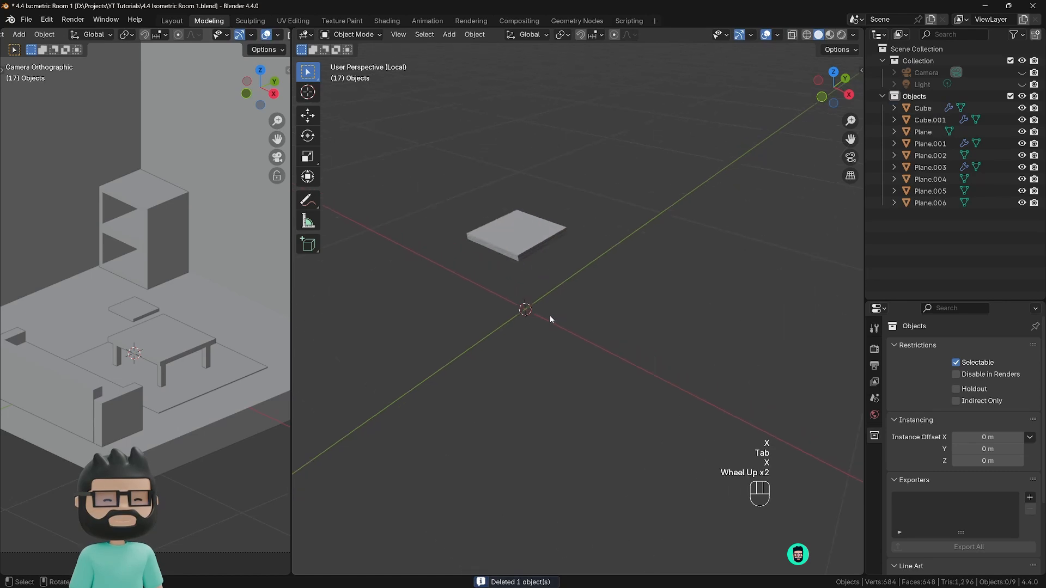
middle_click_drag(548, 315, 587, 331, "shift")
scroll(589, 334, "down", 1, "shift")
scroll(526, 344, "down", 1)
key("shift+a")
mouse_move(525, 345)
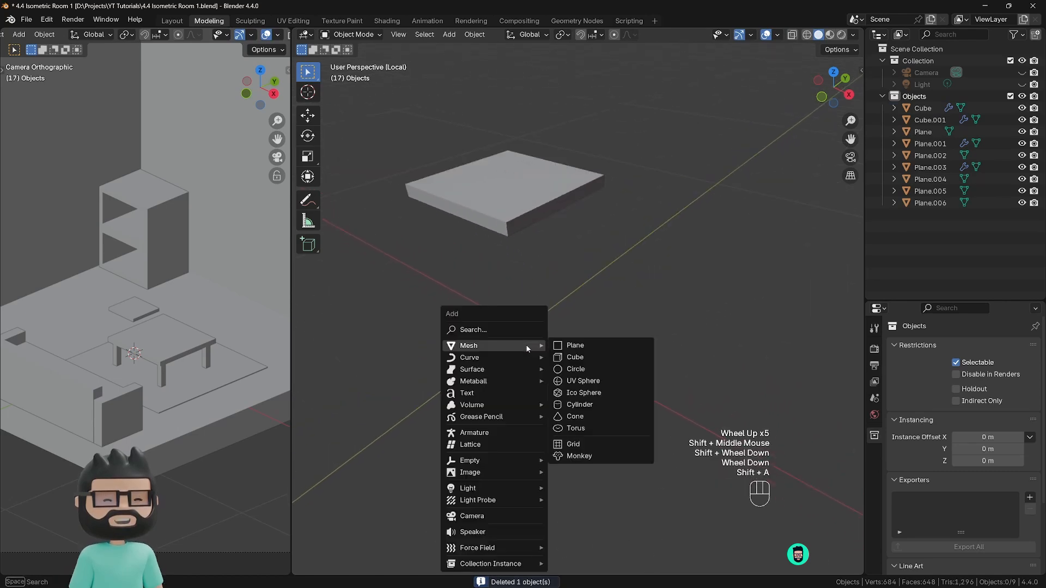
left_click(577, 369)
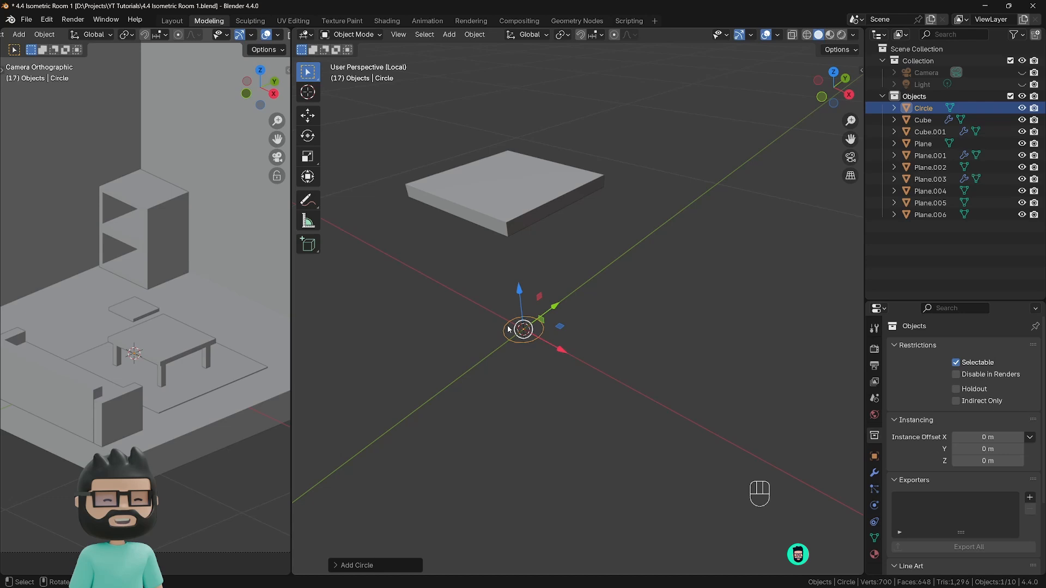
Step: Move the circle along X and Y until it lies beneath the slab, near its +X/+Y corner
middle_click_drag(574, 337, 537, 332)
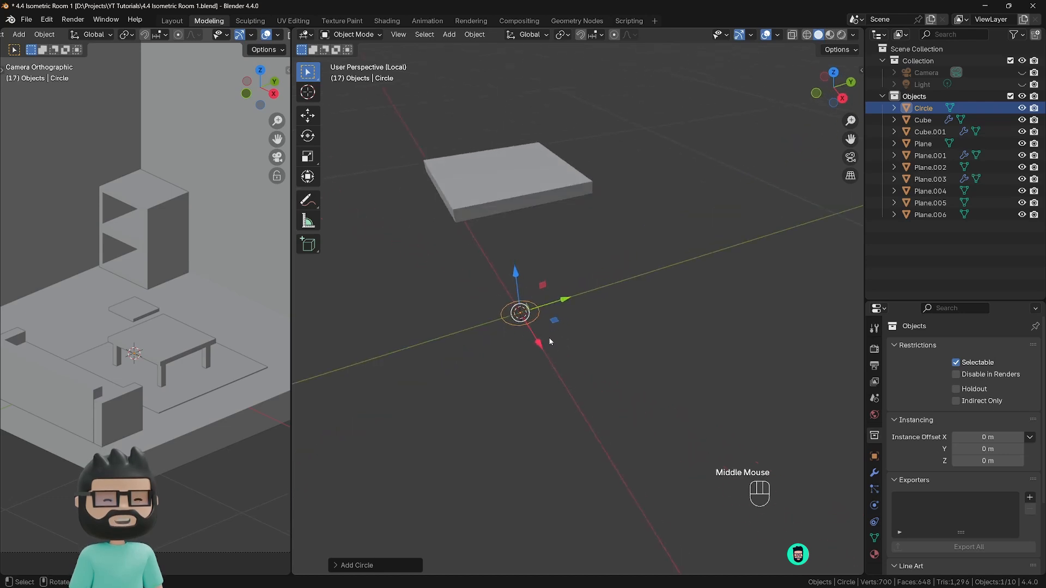
left_click_drag(536, 343, 566, 389)
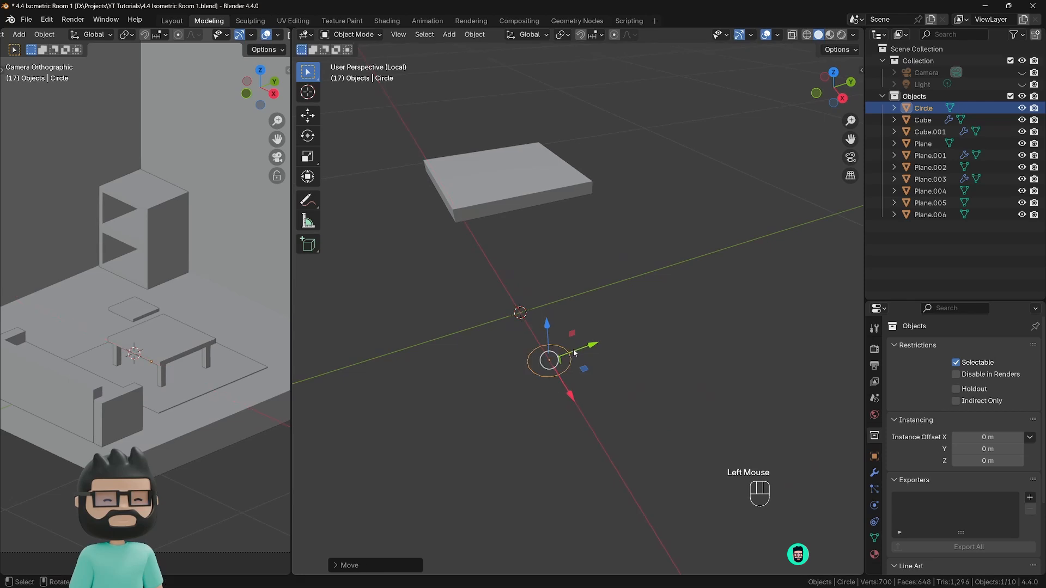
left_click_drag(586, 352, 653, 325)
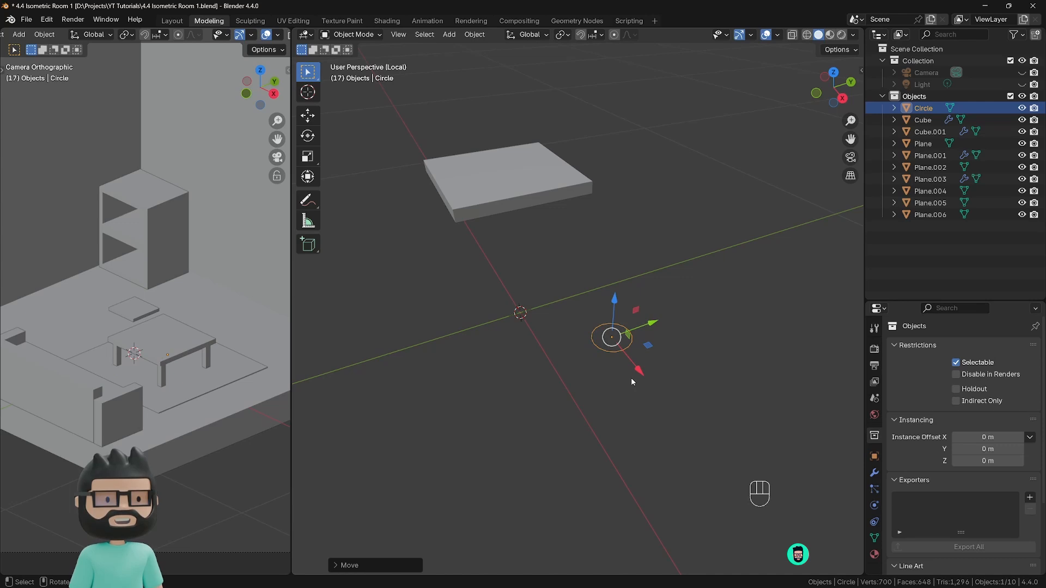
key("KP_7")
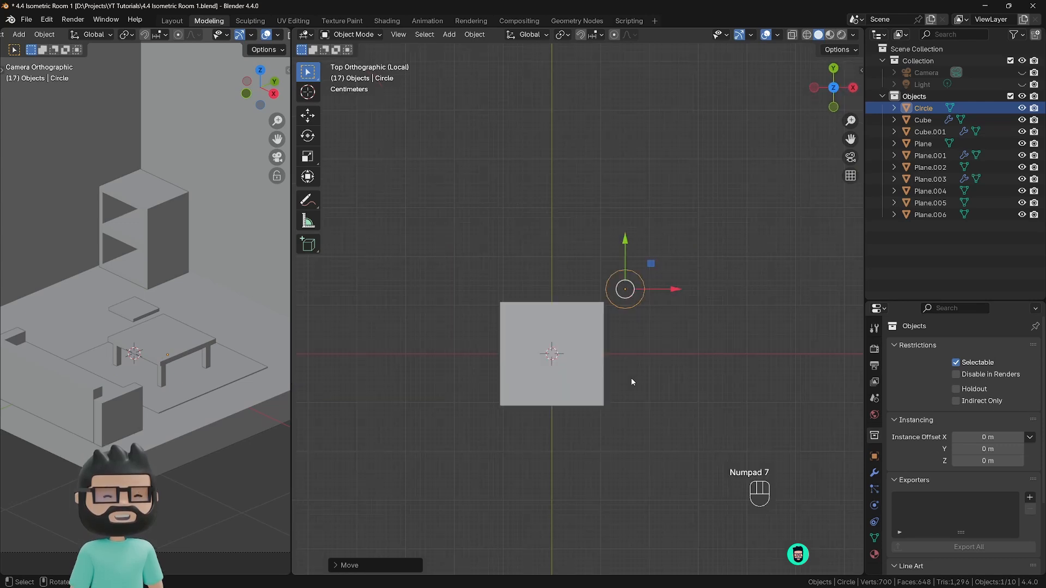
left_click_drag(649, 264, 604, 299)
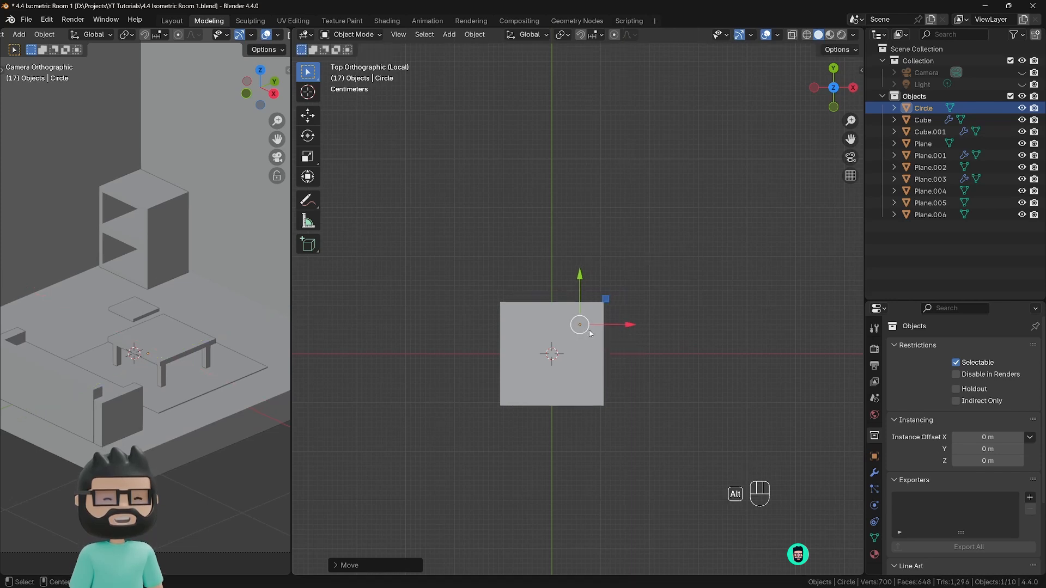
Step: Enable X-ray and scale the circle's mesh down in Edit Mode to the thickness of a slim leg
key("alt+z")
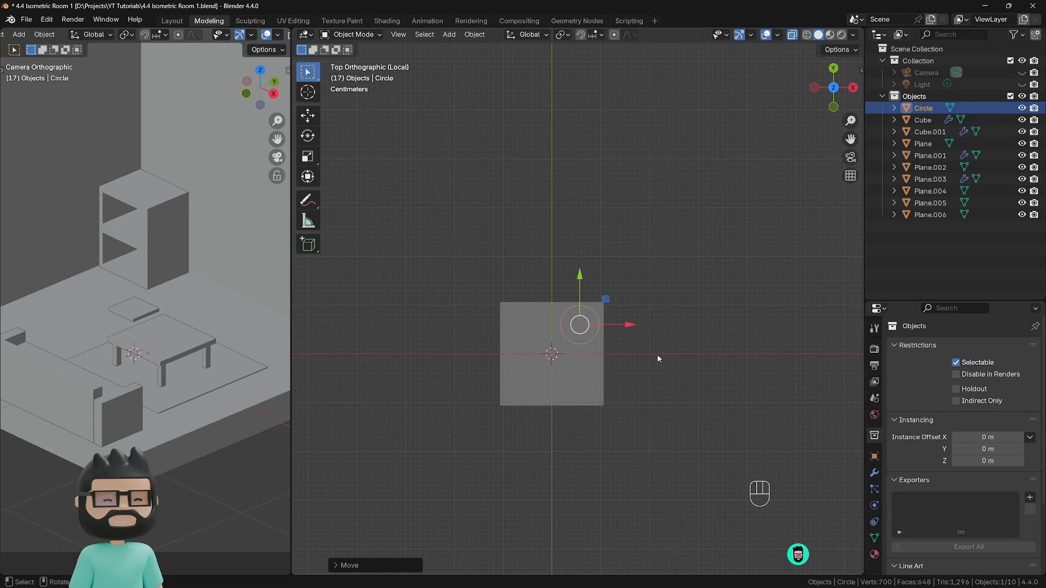
key("Tab")
key("s")
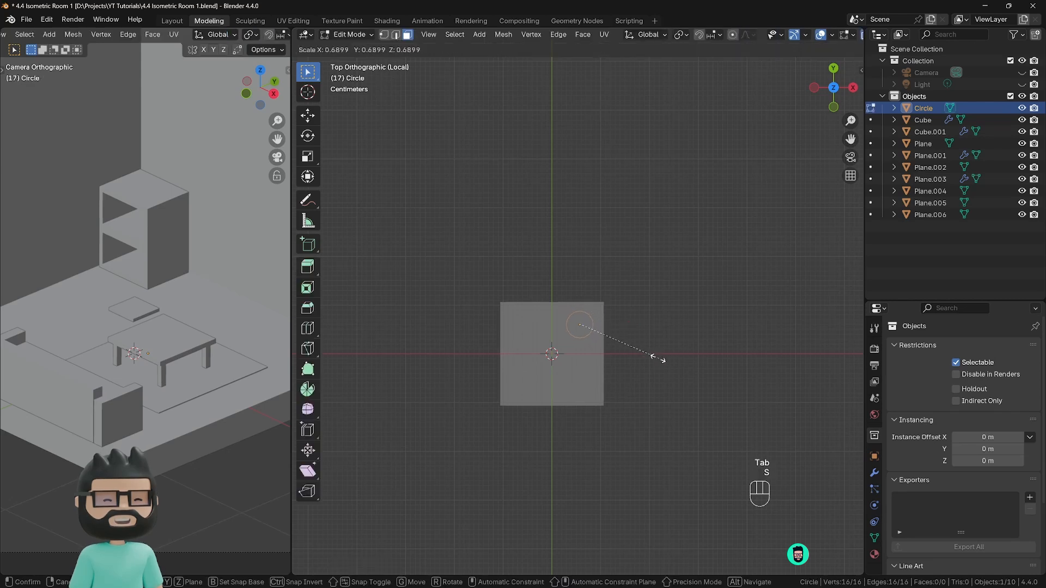
left_click(637, 356)
Step: Try moving the circle's mesh closer to the slab's corner in Edit Mode, and undo the move
left_click_drag(606, 299, 614, 295)
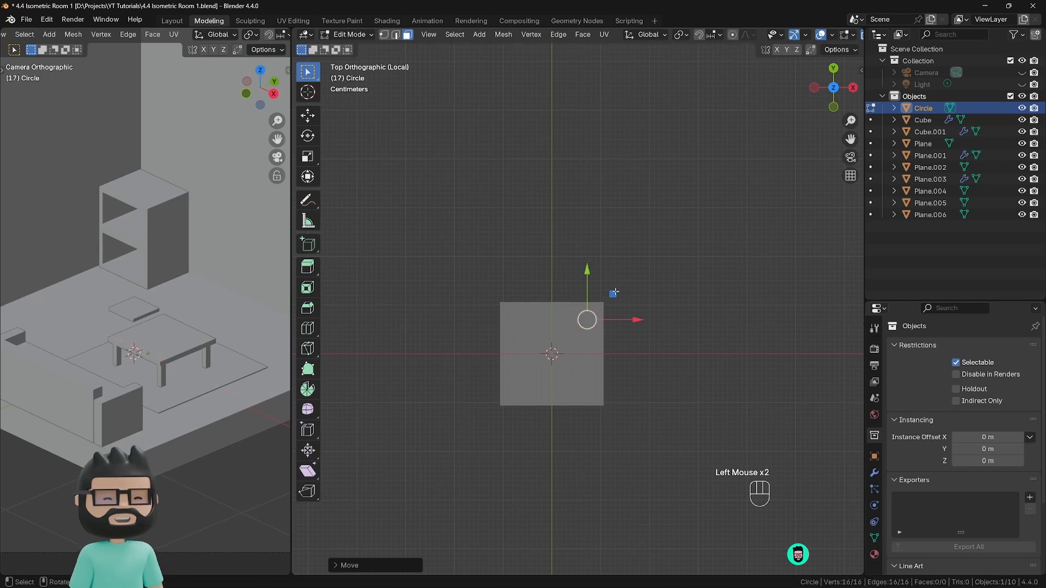
key("Tab")
middle_click_drag(623, 407, 593, 341)
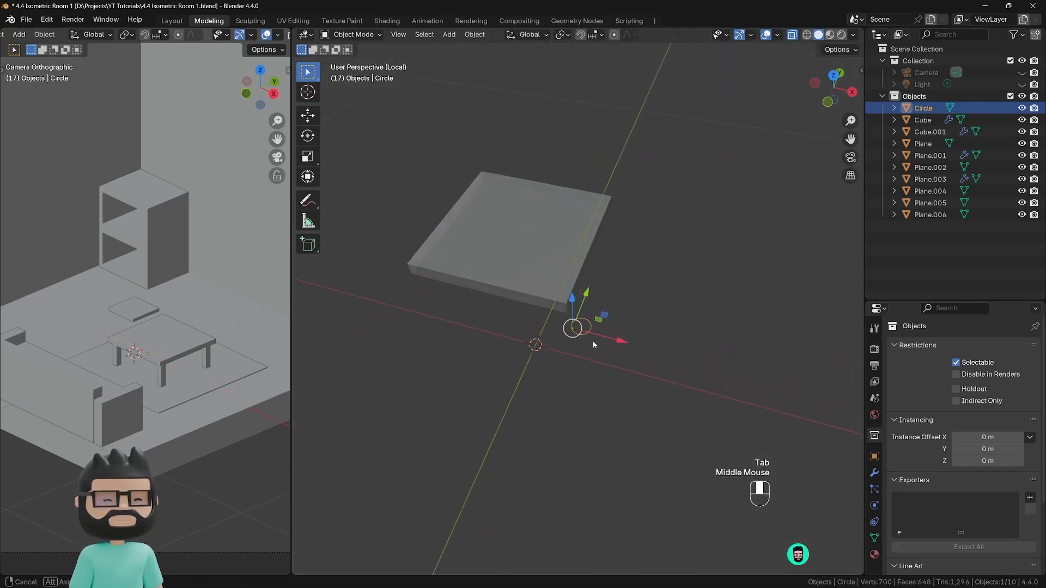
scroll(591, 341, "down", 1)
scroll(591, 341, "up", 3)
scroll(590, 341, "down", 2)
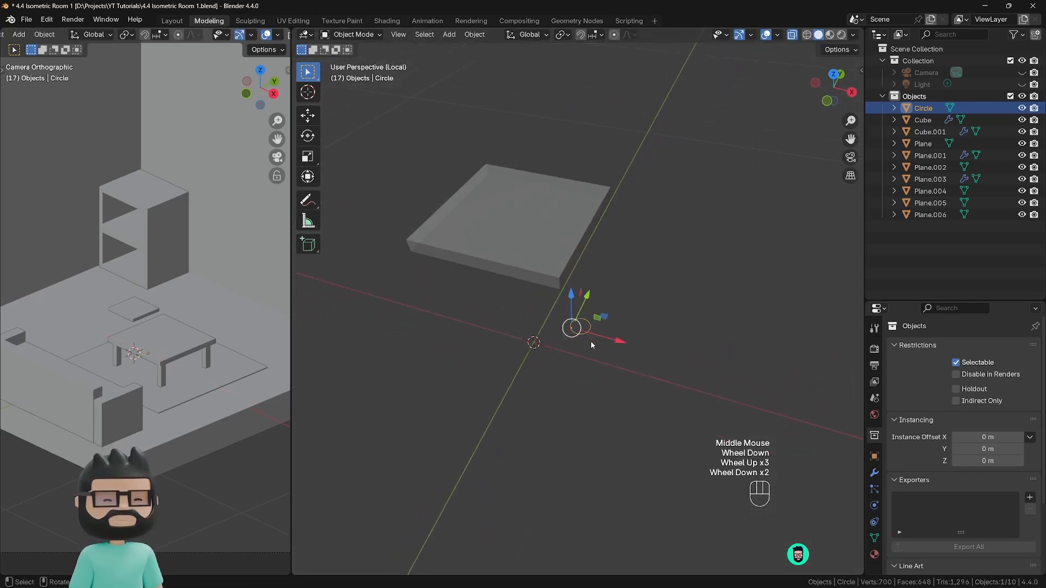
key("ctrl+z")
key("ctrl+z")
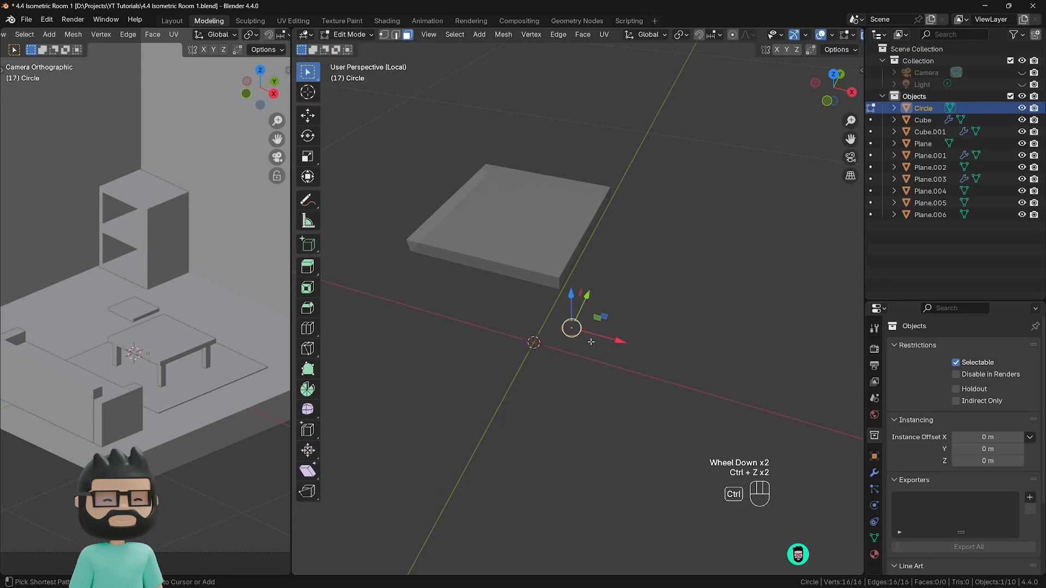
Step: Move the whole circle object closer to the slab's +X/+Y corner in Object Mode and disable X-ray
key("KP_7")
key("Tab")
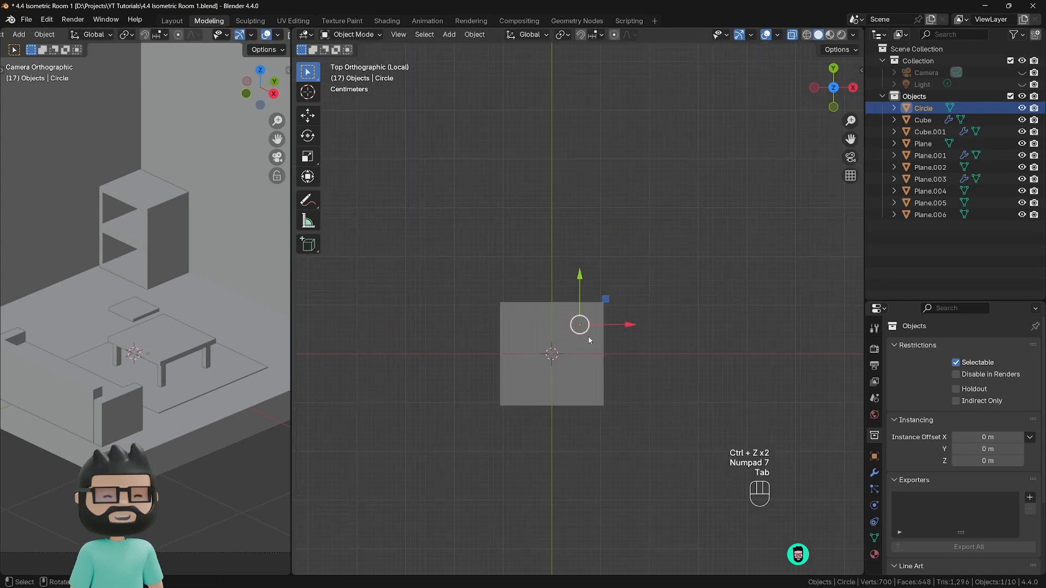
left_click_drag(605, 299, 621, 288)
left_click(615, 361)
middle_click_drag(586, 392, 566, 318)
left_click(590, 331)
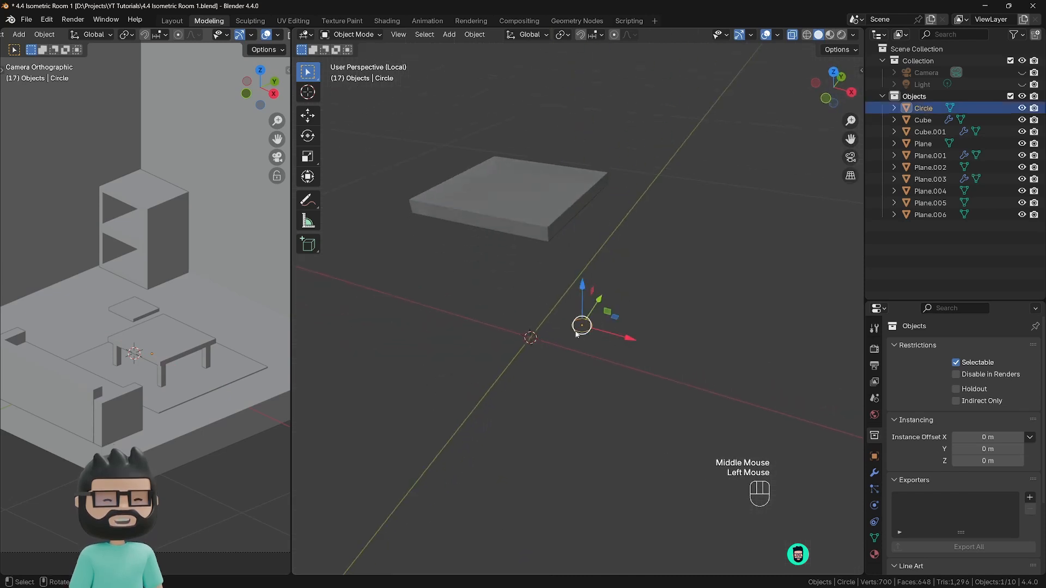
key("alt+z")
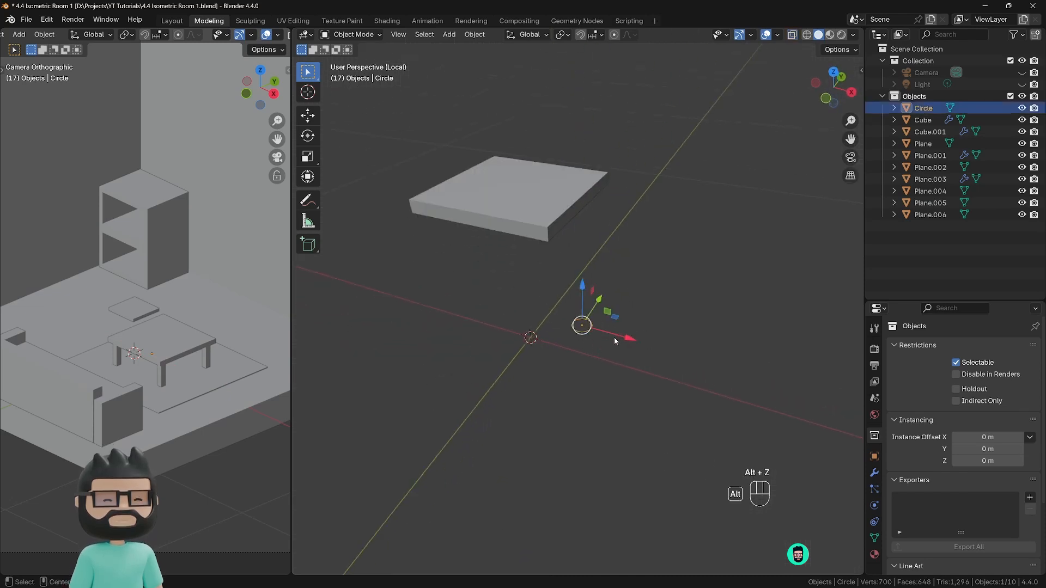
Step: Fill the circle's outline with a single face in Edit Mode using edge selection
mouse_move(613, 338)
middle_mouse_down()
mouse_move(593, 338)
mouse_move(617, 354)
middle_mouse_up()
key("Tab")
key("e")
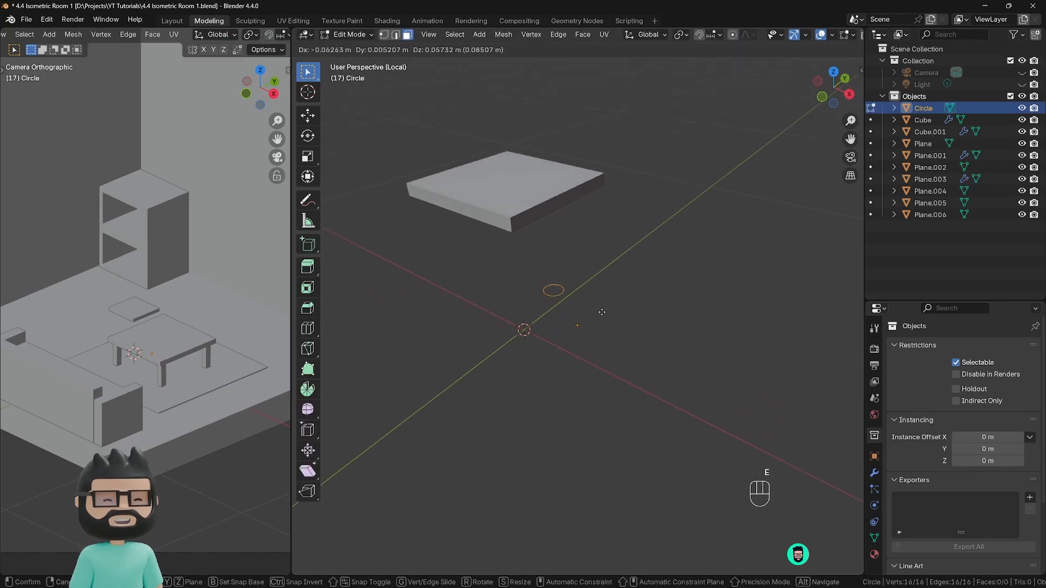
right_click(608, 361)
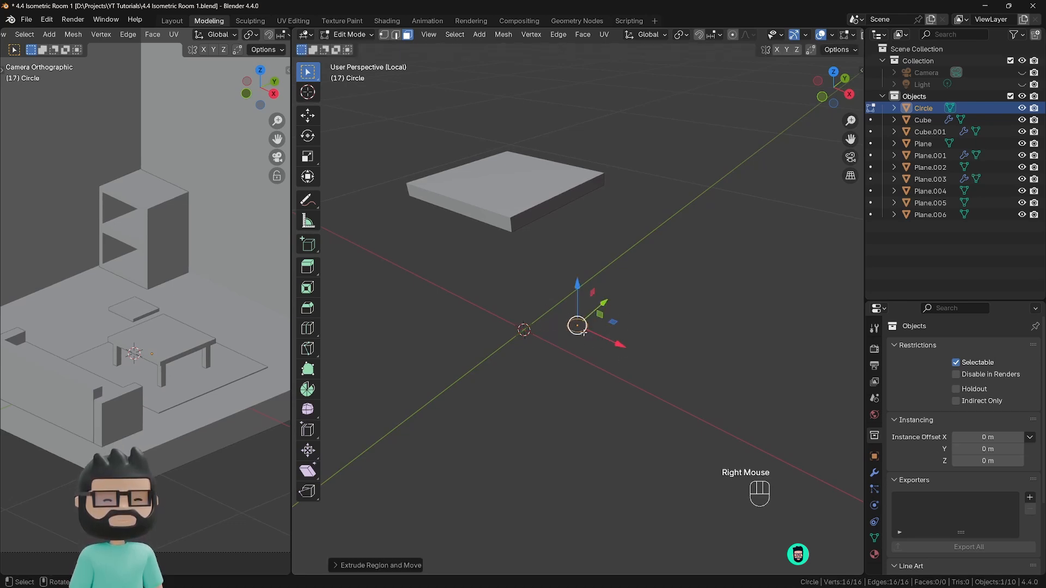
scroll(583, 332, "up", 3)
middle_click_drag(579, 335, 569, 363)
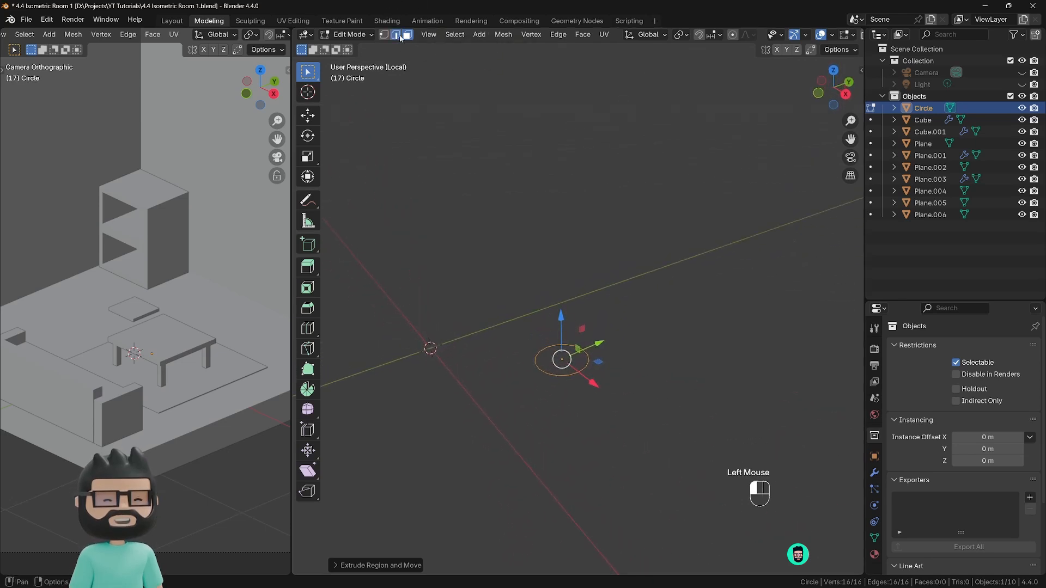
key("f")
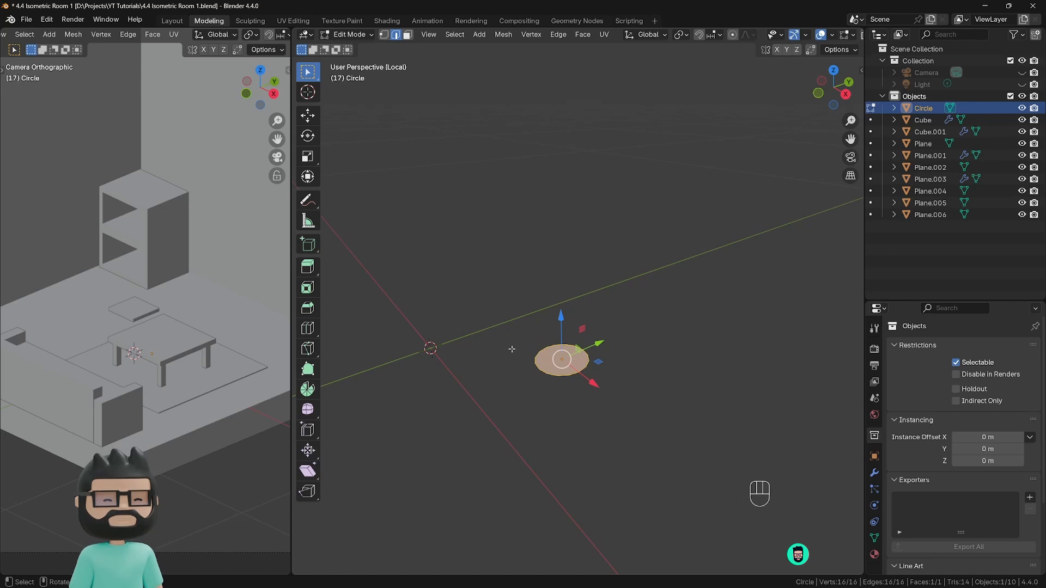
Step: Extrude the circular face upward until it meets the slab, forming a round leg, and return to Object Mode
scroll(512, 348, "down", 3)
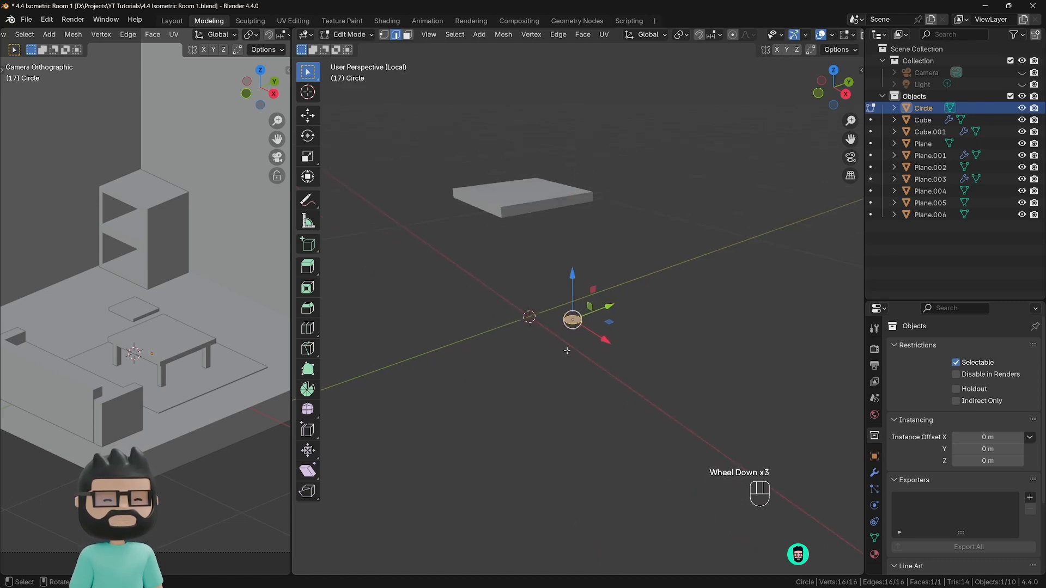
left_click(408, 35)
scroll(570, 314, "up", 2)
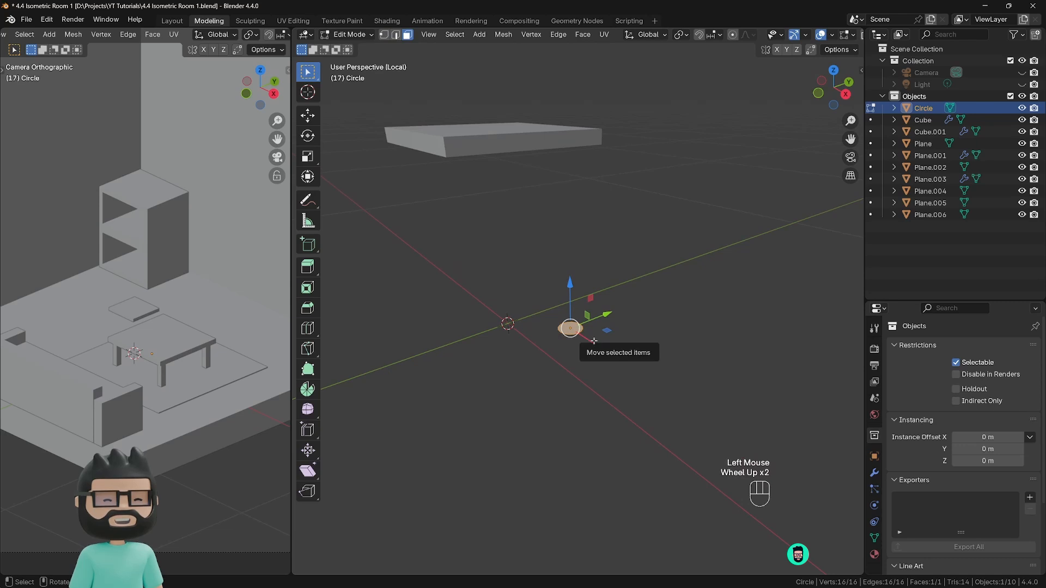
key("e")
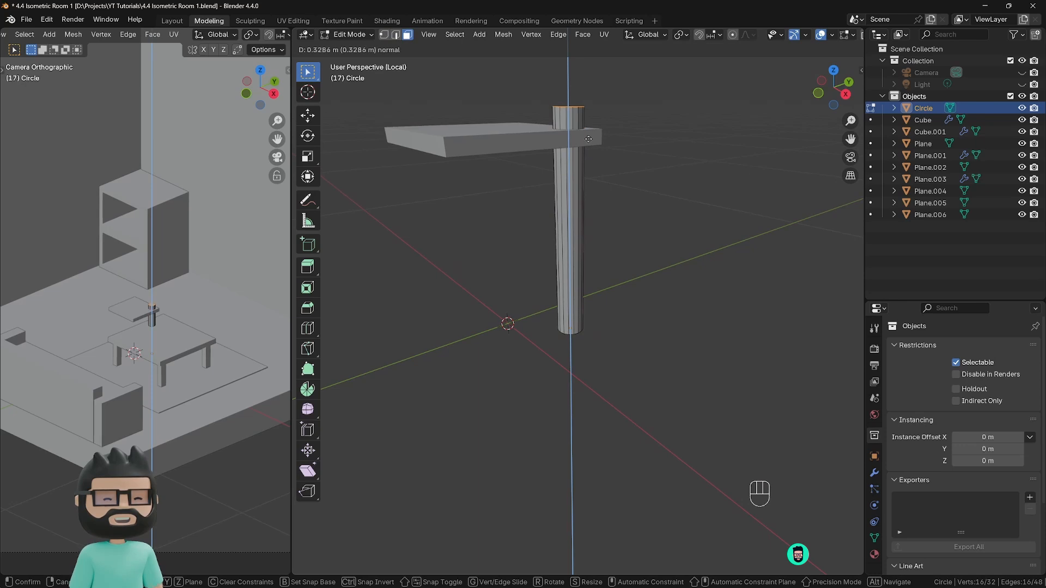
left_click(590, 164)
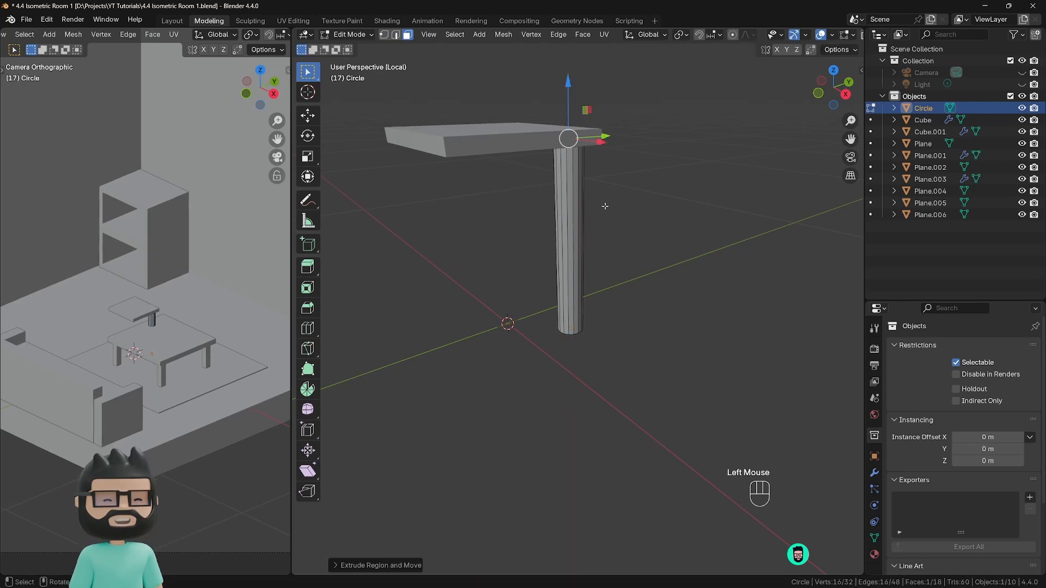
key("Tab")
Step: Apply Shade Smooth to the round leg
right_click(559, 214)
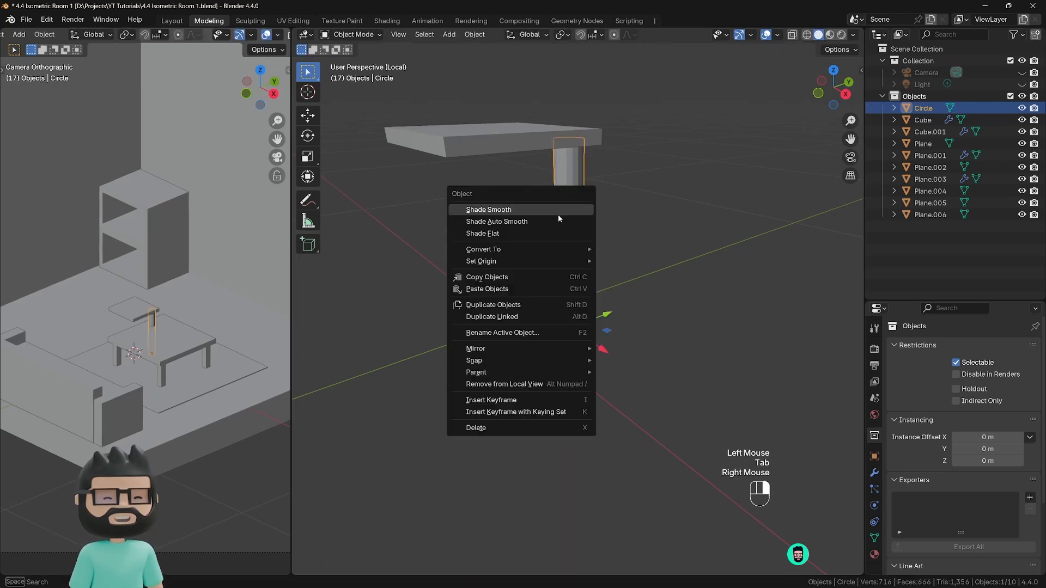
left_click(557, 211)
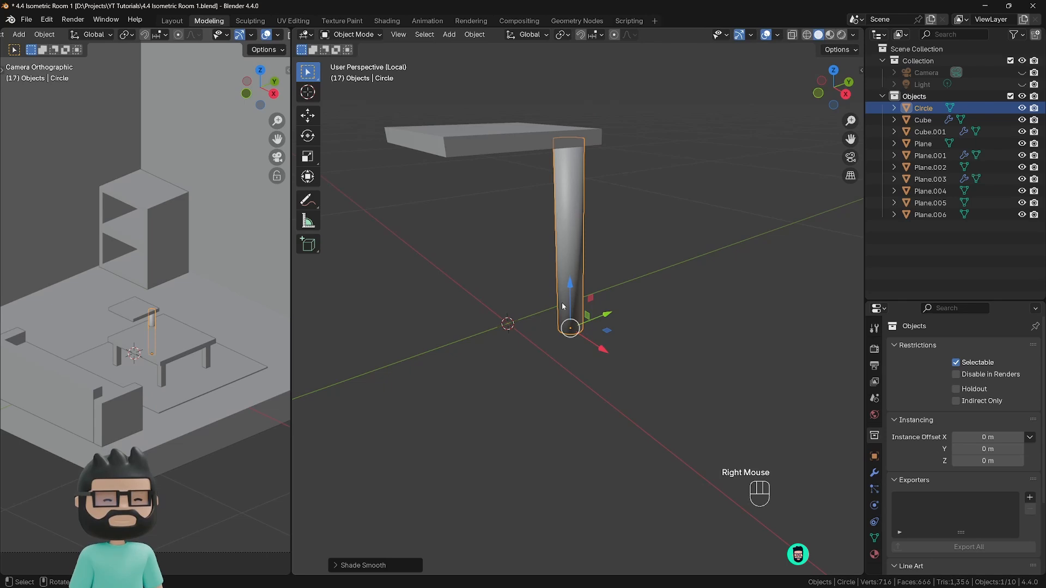
right_click(566, 228)
left_click(567, 240)
right_click(577, 237)
left_click(673, 230)
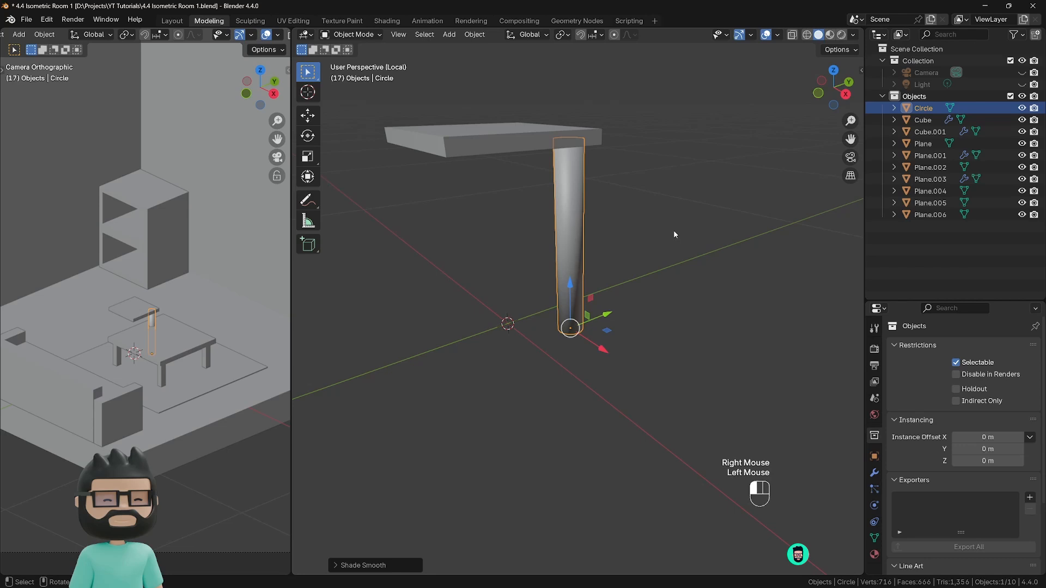
Step: Apply Shade Auto Smooth to the round leg
left_click(572, 243)
right_click(572, 243)
left_click(567, 243)
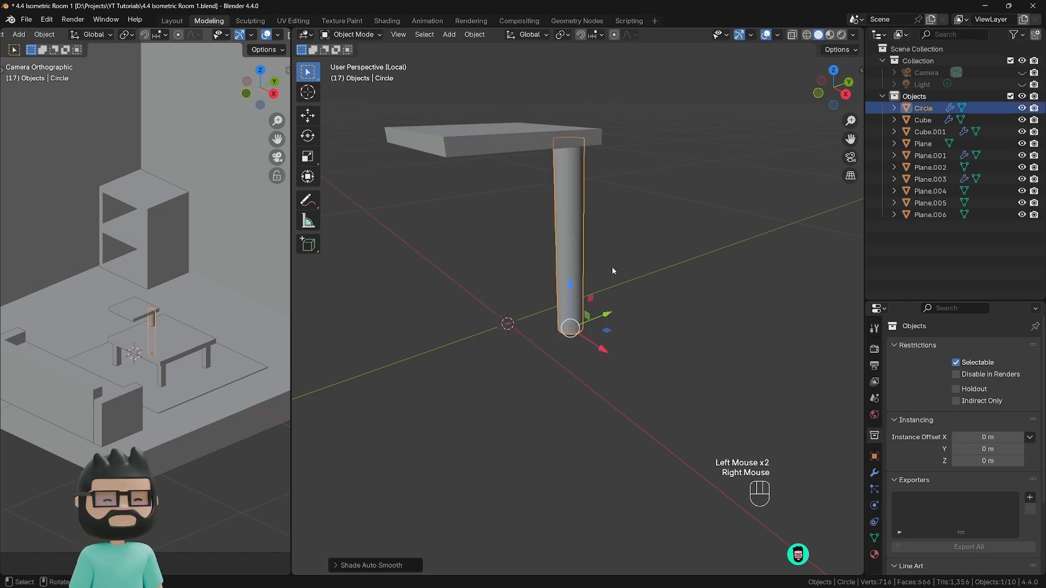
middle_click_drag(574, 269, 586, 299)
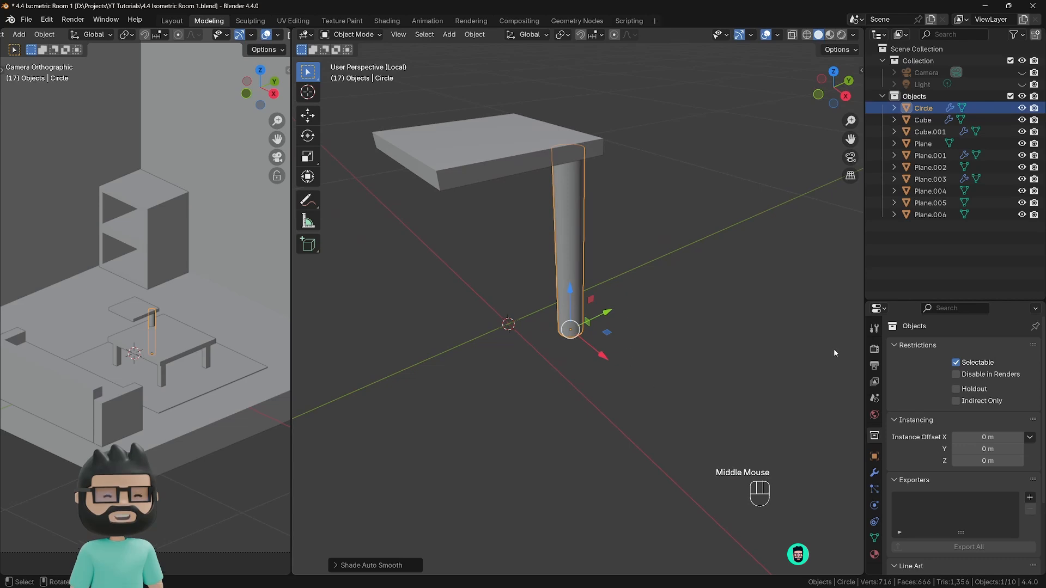
Step: Enlarge the properties area and add a Mirror modifier on the X axis to the round leg
left_click_drag(953, 300, 953, 212)
left_click(874, 385)
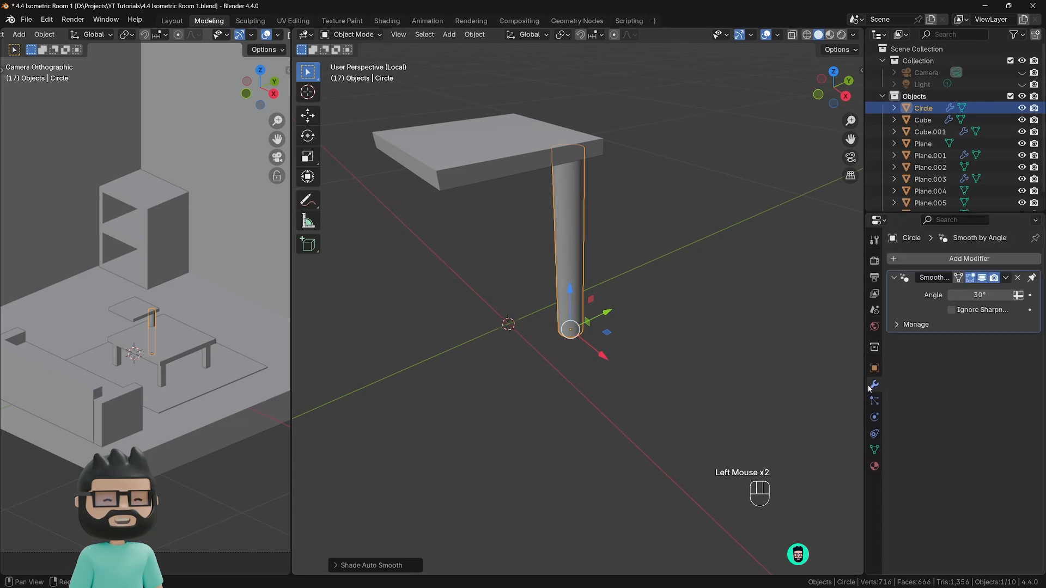
left_click(912, 258)
mouse_move(913, 261)
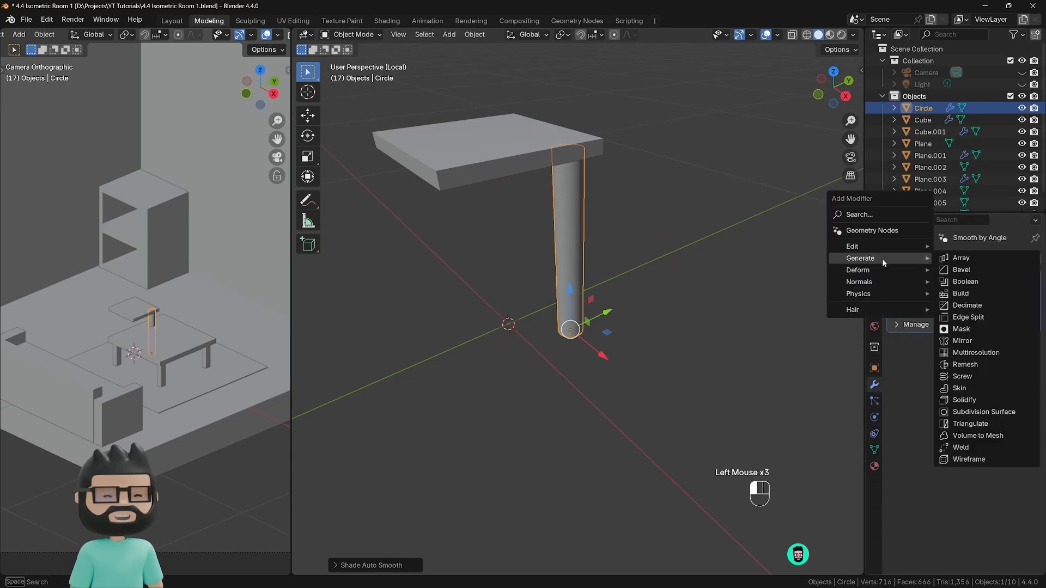
left_click(950, 341)
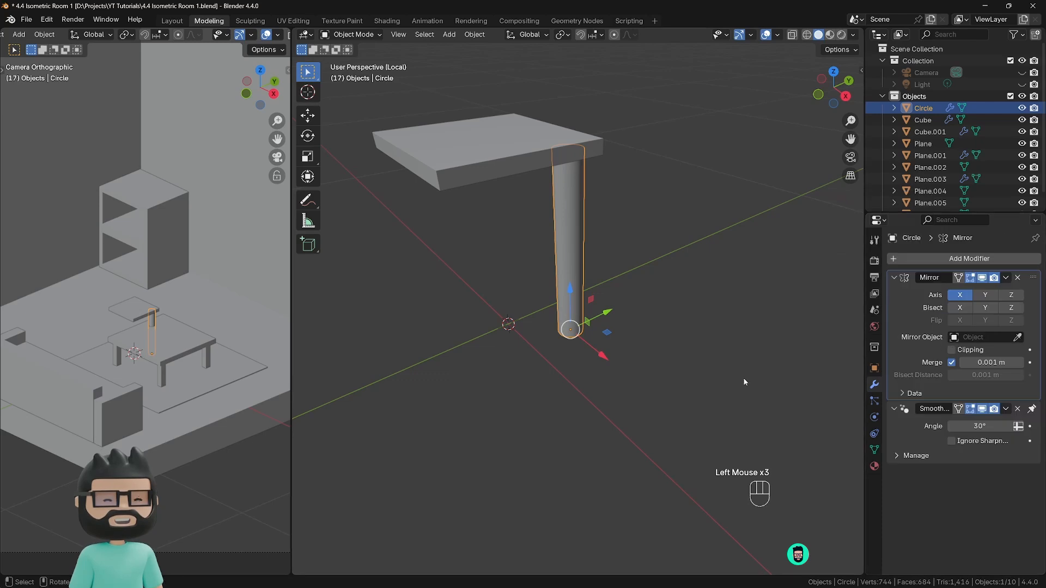
middle_click_drag(578, 366, 613, 355)
scroll(583, 227, "up", 2)
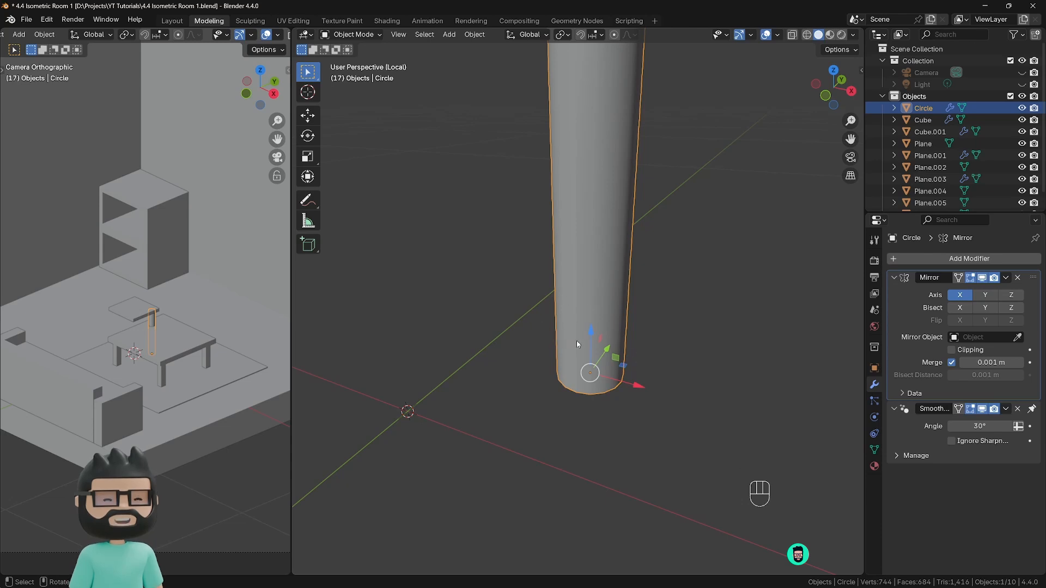
middle_click_drag(577, 386, 604, 372)
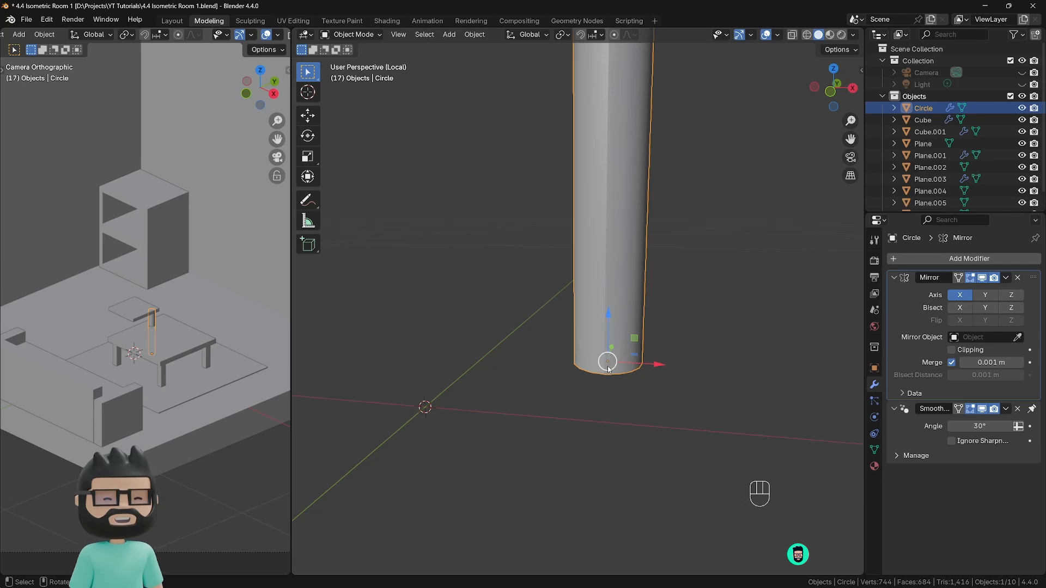
Step: Set the square slab as the mirror object of the round leg's Mirror modifier
scroll(610, 363, "down", 4)
middle_click_drag(609, 363, 560, 381)
scroll(560, 381, "down", 1)
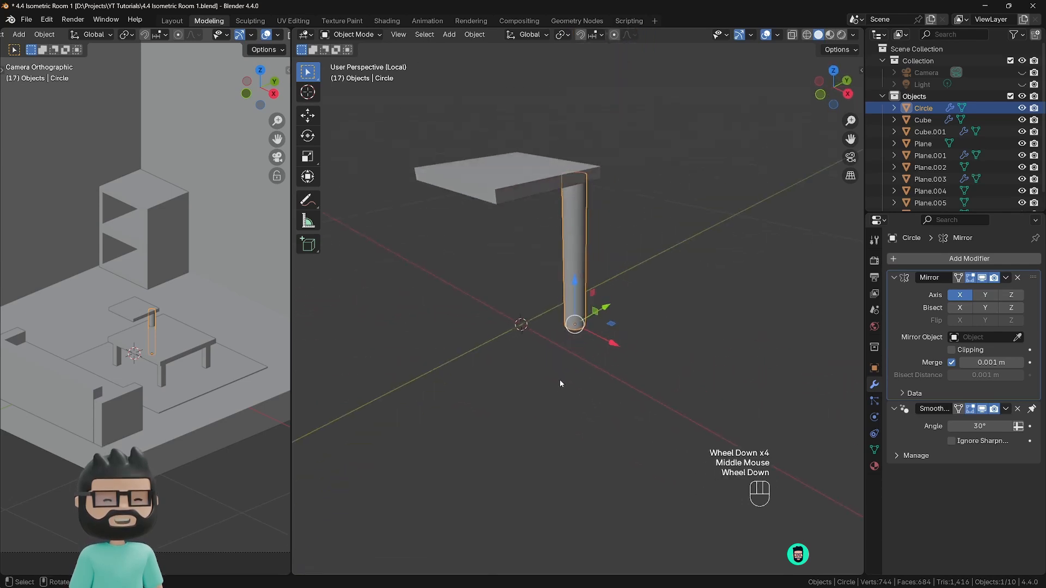
left_click(1018, 337)
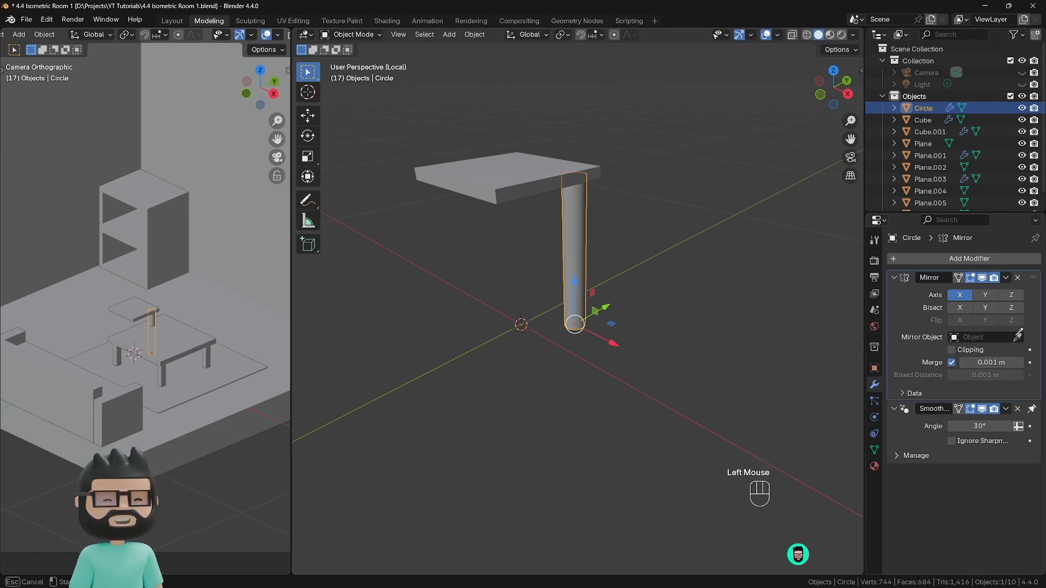
left_click(538, 171)
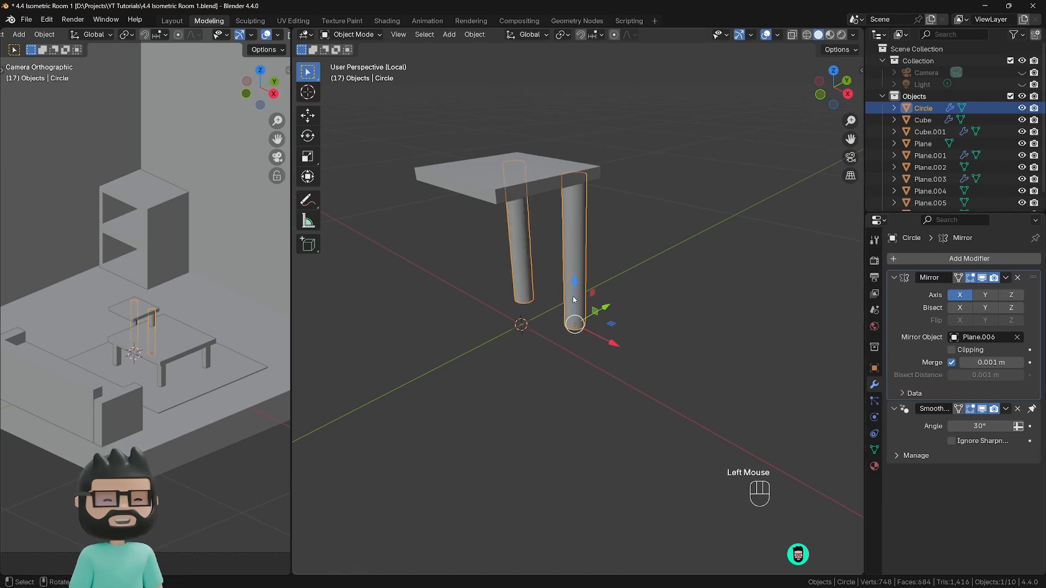
middle_click_drag(574, 299, 635, 265)
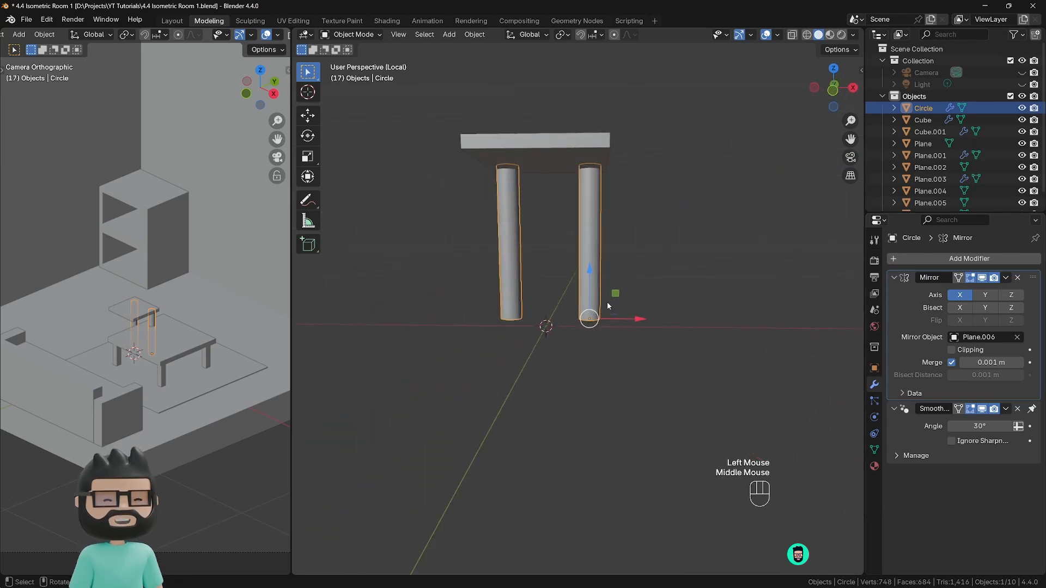
Step: Reselect the round leg and enable the Y axis in its Mirror modifier to produce legs at all four corners
left_click(546, 149)
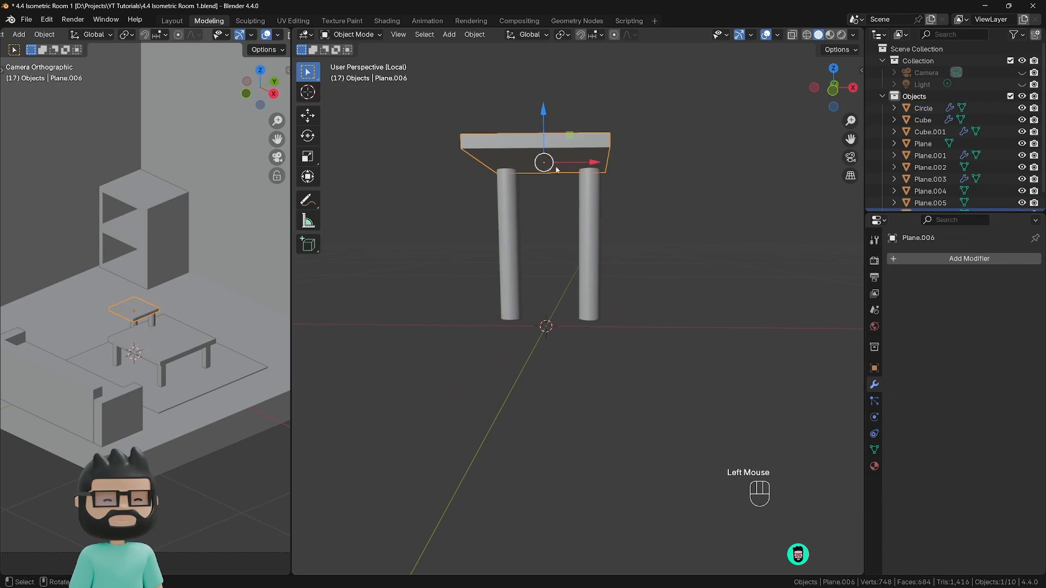
middle_click_drag(601, 336, 574, 313)
left_click(578, 305)
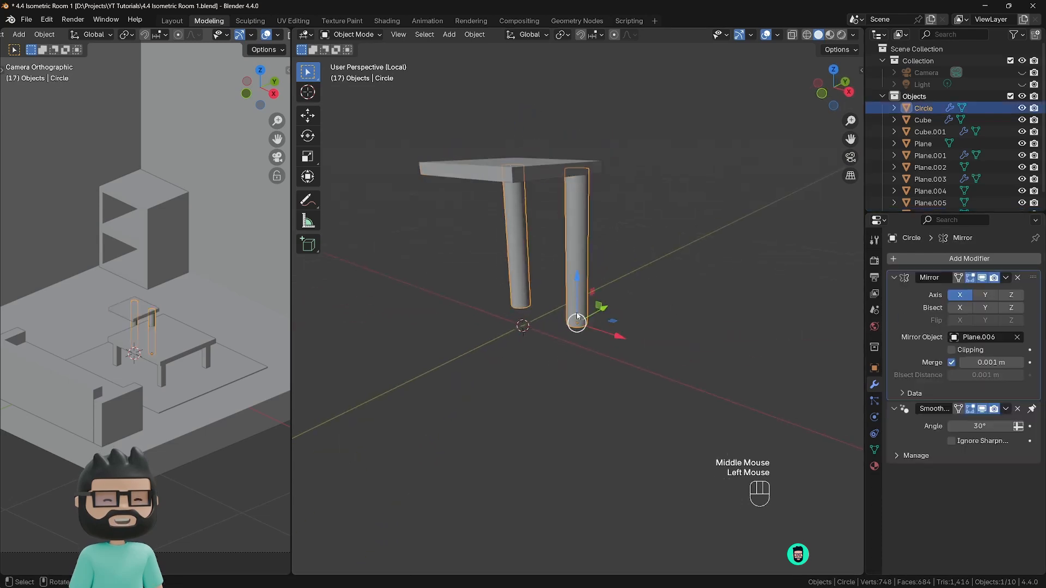
middle_click_drag(589, 363, 616, 365)
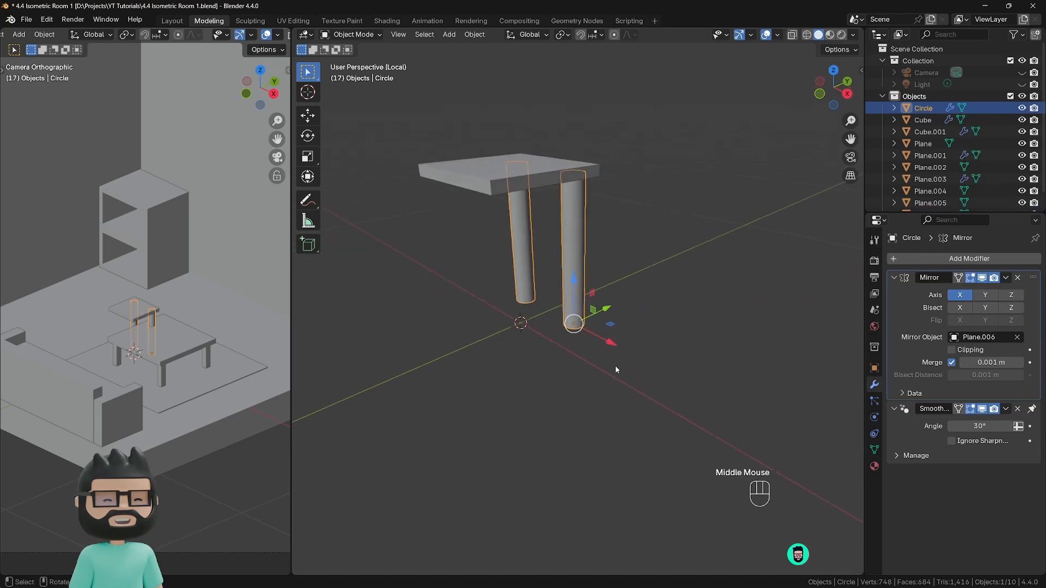
left_click(985, 295)
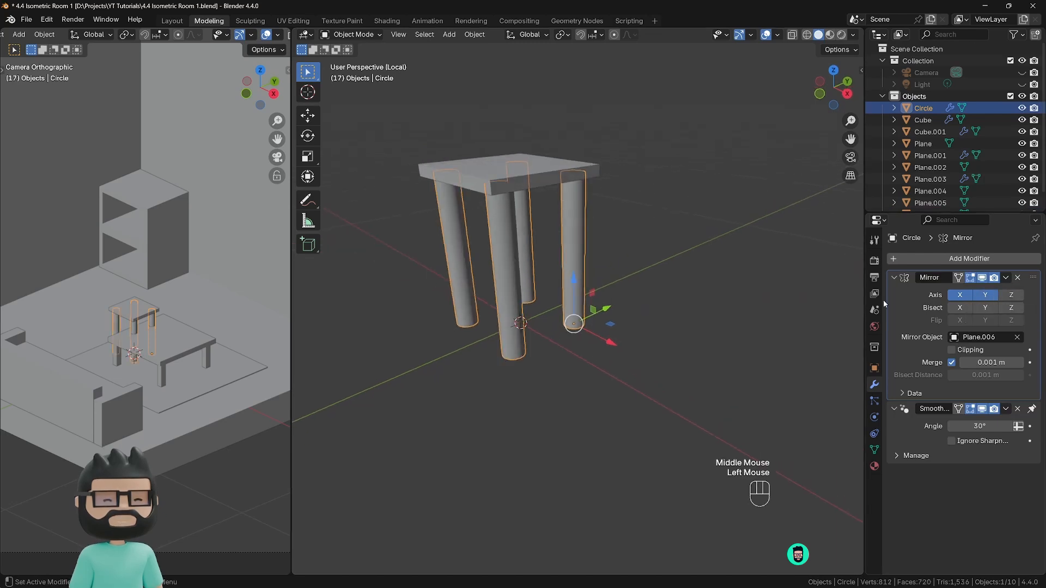
Step: In front view, lower the square slab along Z to roughly two thirds of the legs' height
middle_click_drag(709, 325, 612, 322)
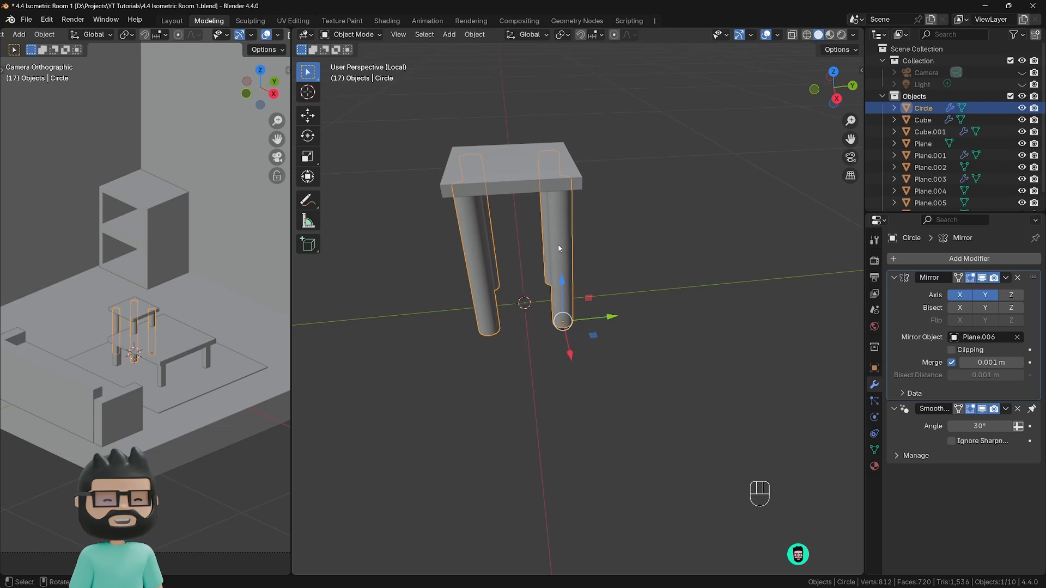
scroll(570, 251, "down", 2)
scroll(571, 251, "up", 1)
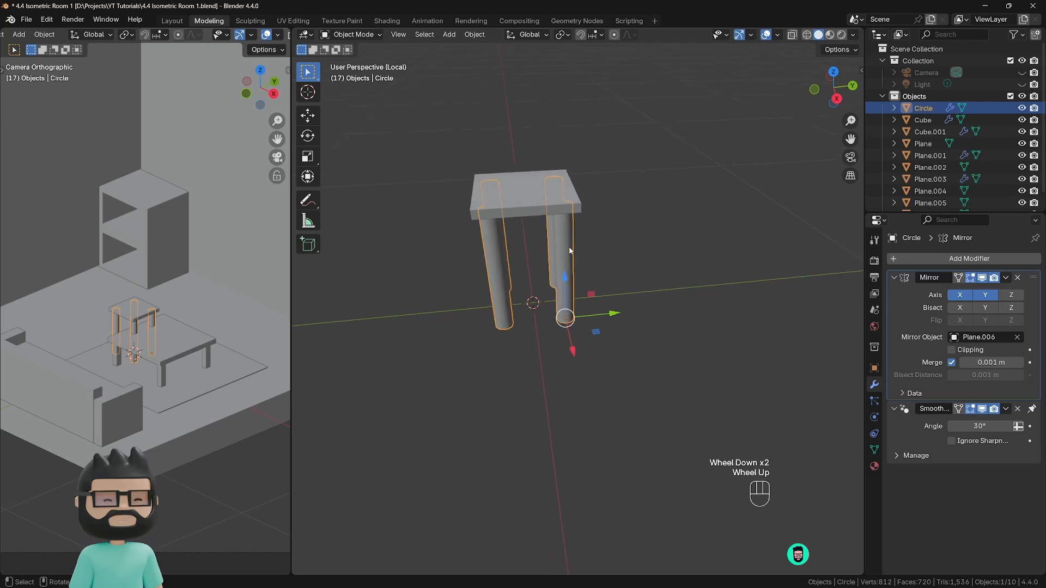
key("KP_1")
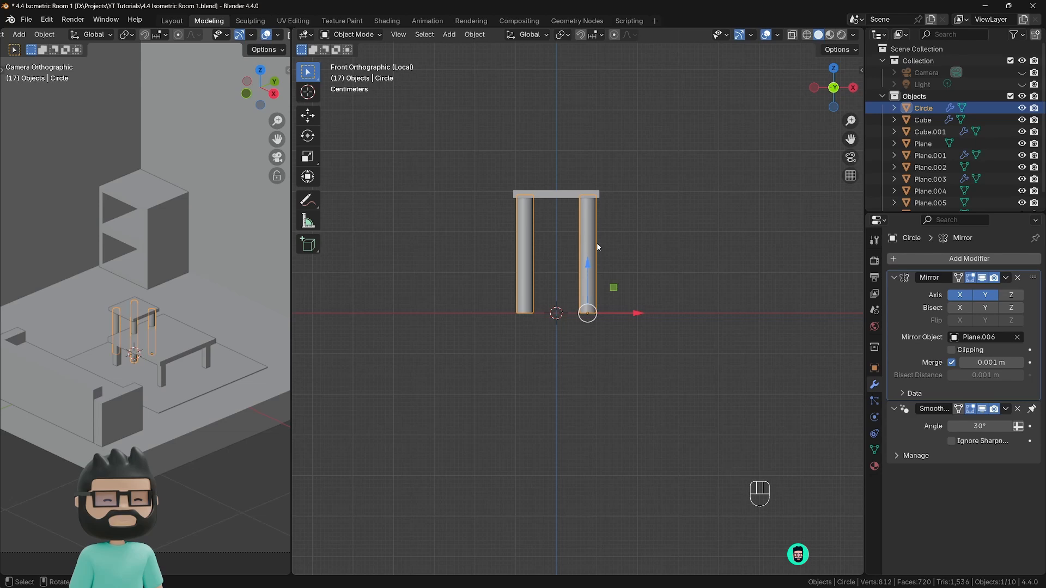
left_click(550, 195)
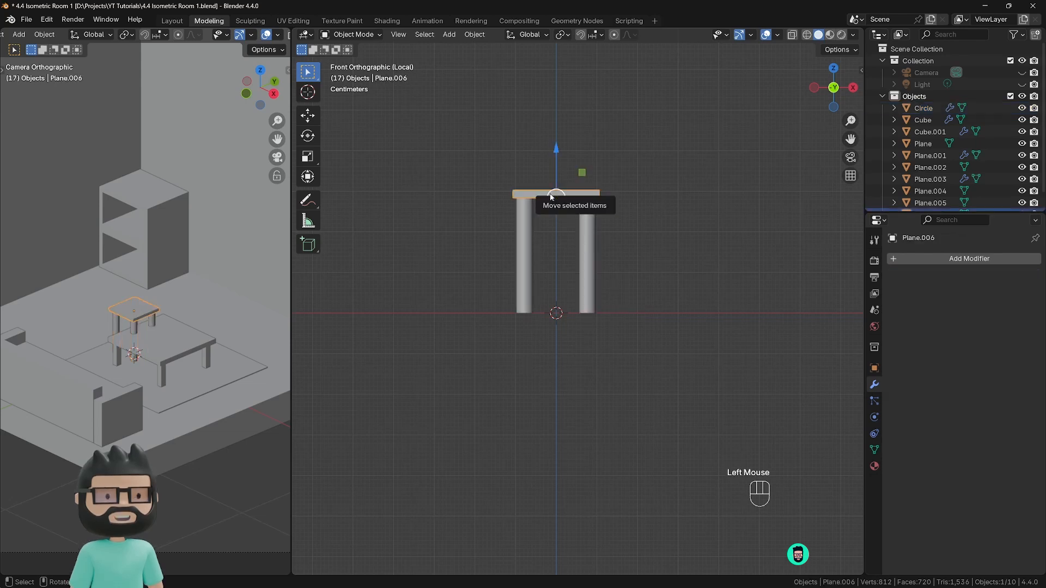
key("Tab")
key("Tab")
left_click_drag(554, 160, 552, 206)
Step: Shorten the round legs in Edit Mode by lowering their upper ends to the slab, and return to Object Mode
left_click(593, 206)
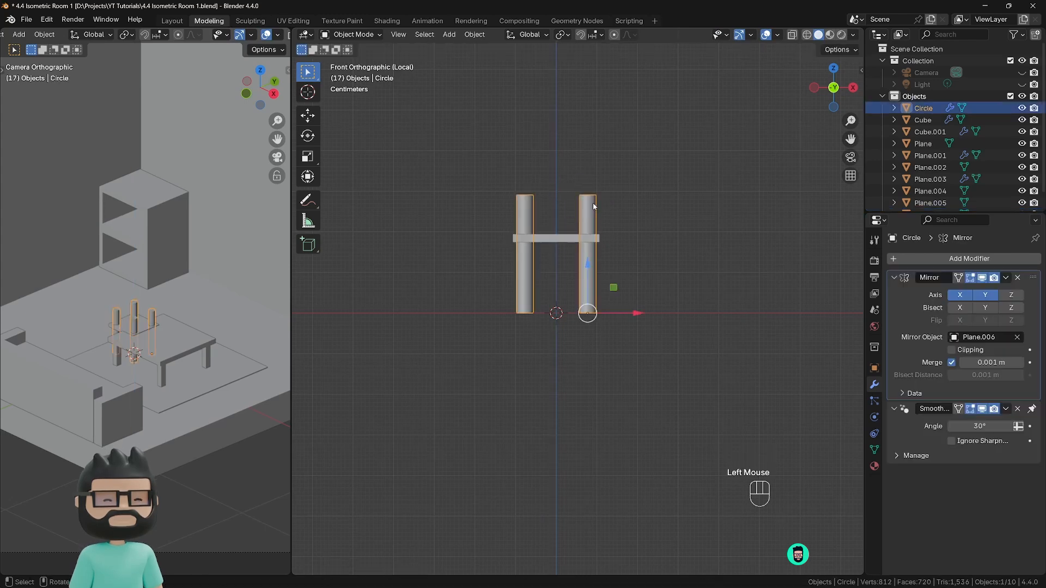
middle_click_drag(593, 202, 586, 225)
key("Tab")
left_click_drag(585, 152, 587, 207)
key("Tab")
middle_click_drag(587, 207, 577, 290)
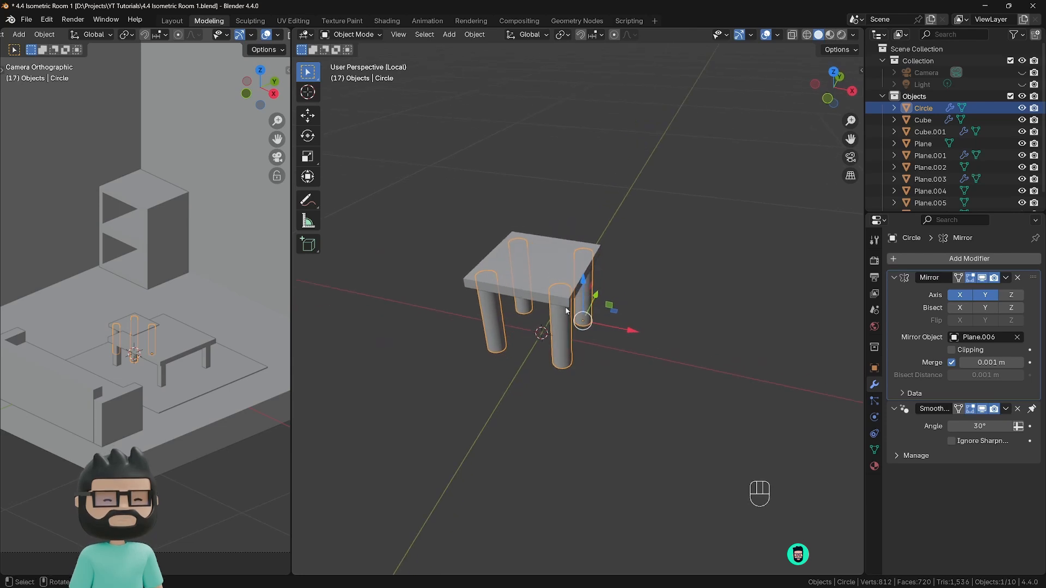
left_click(202, 347)
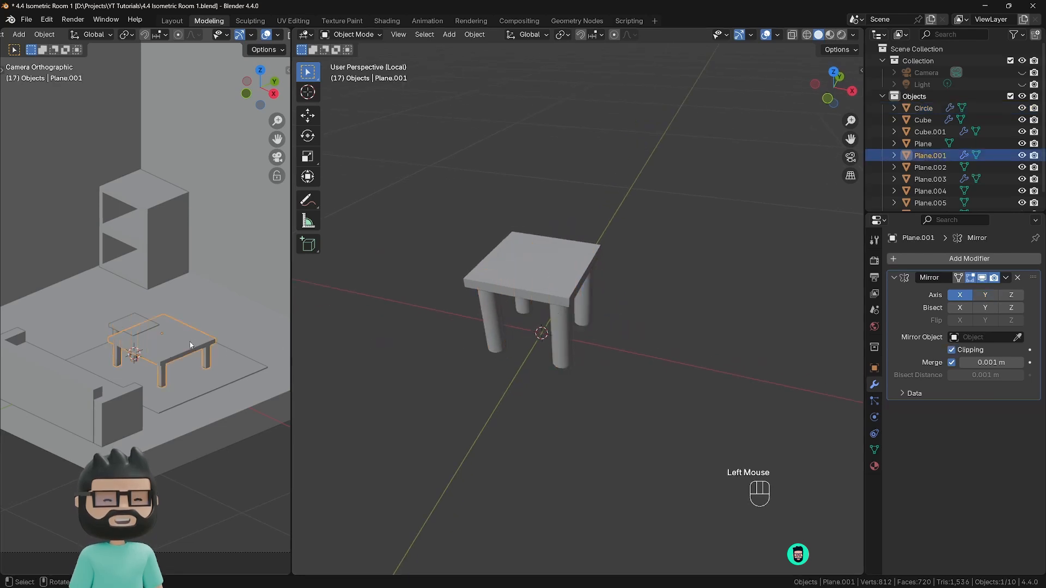
key("g")
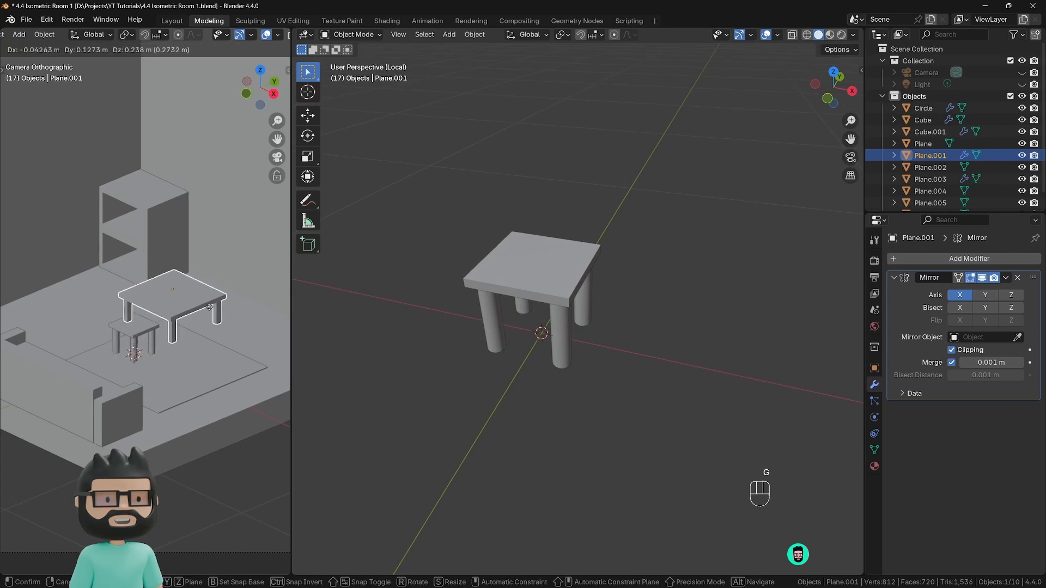
right_click(208, 310)
left_click(555, 279)
key("g")
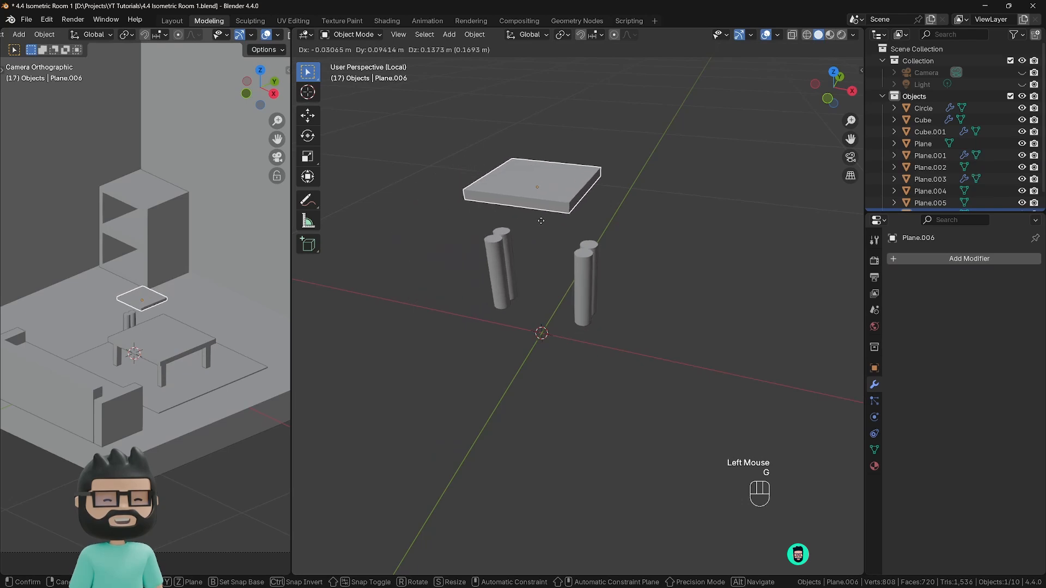
right_click(524, 282)
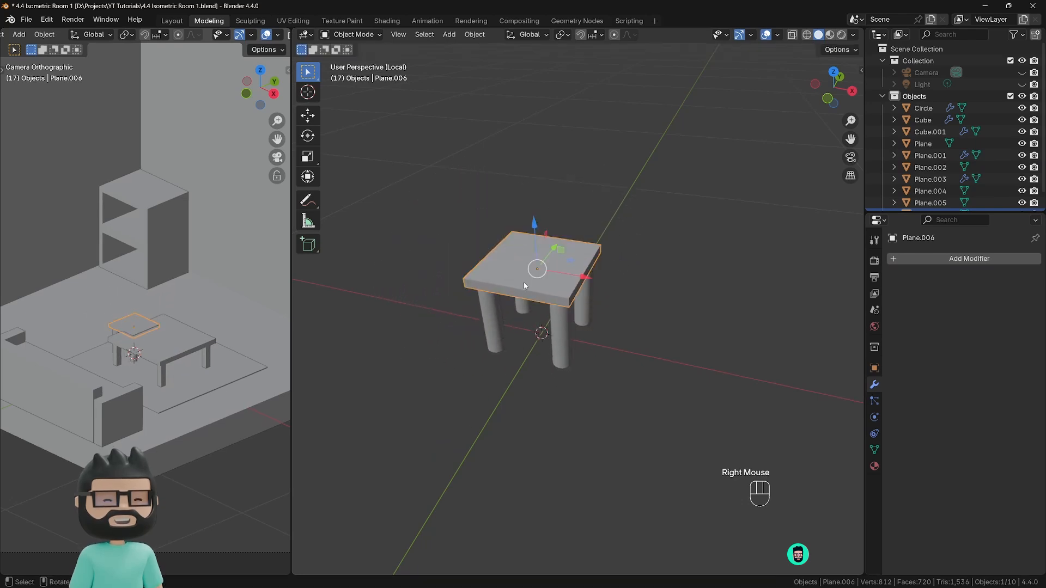
left_click(584, 302)
key("g")
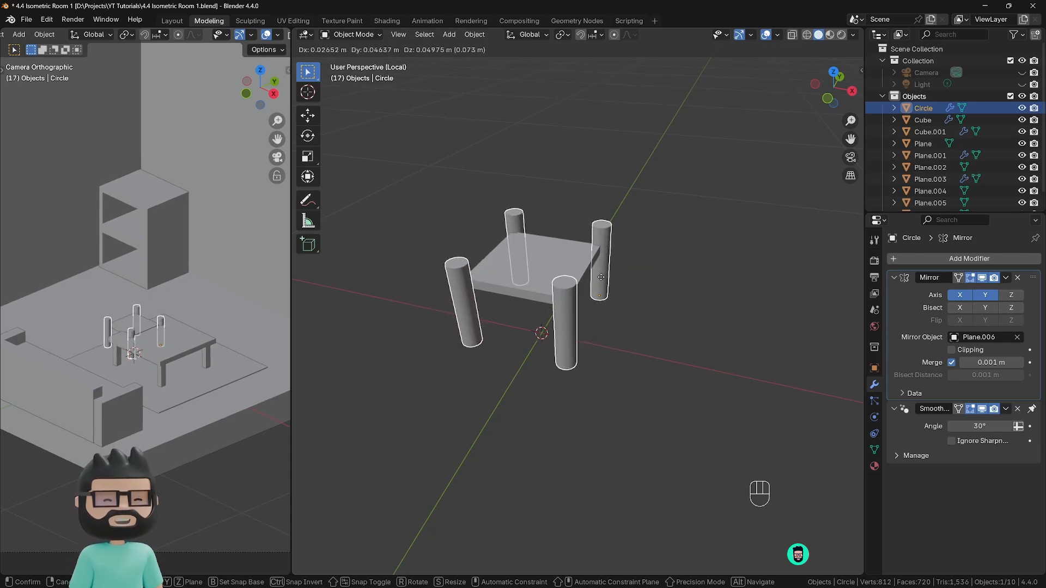
right_click(601, 277)
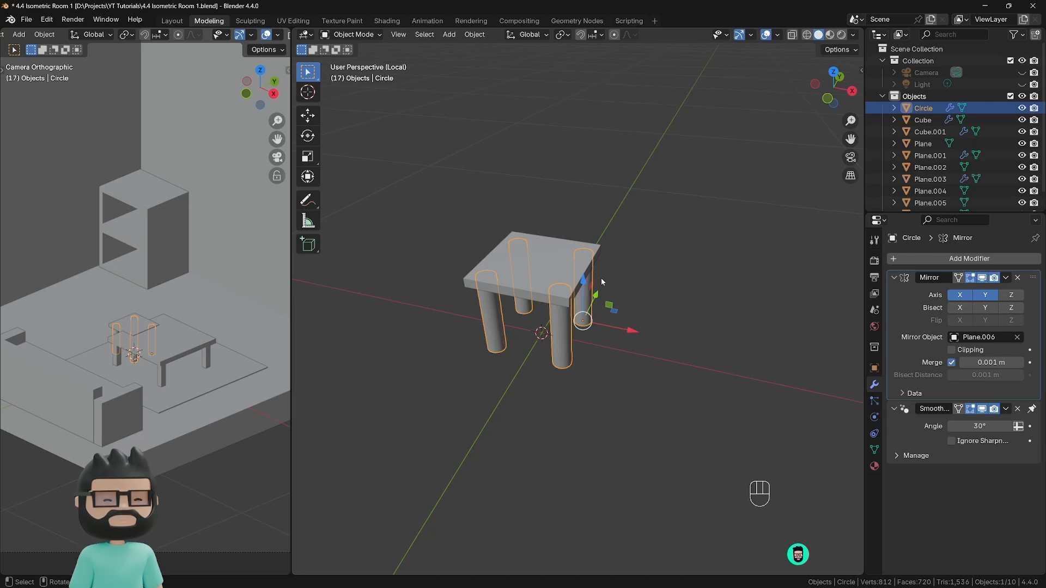
Step: Parent the legs to the square slab with the Object option, keeping the slab as the parent
middle_click_drag(613, 370, 574, 362)
left_click(646, 244)
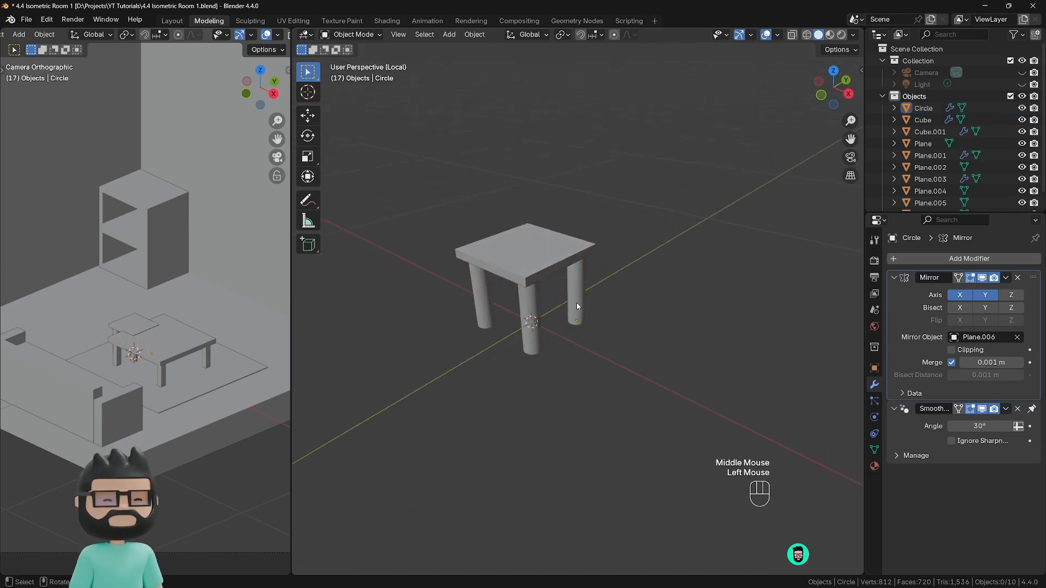
left_click(576, 302)
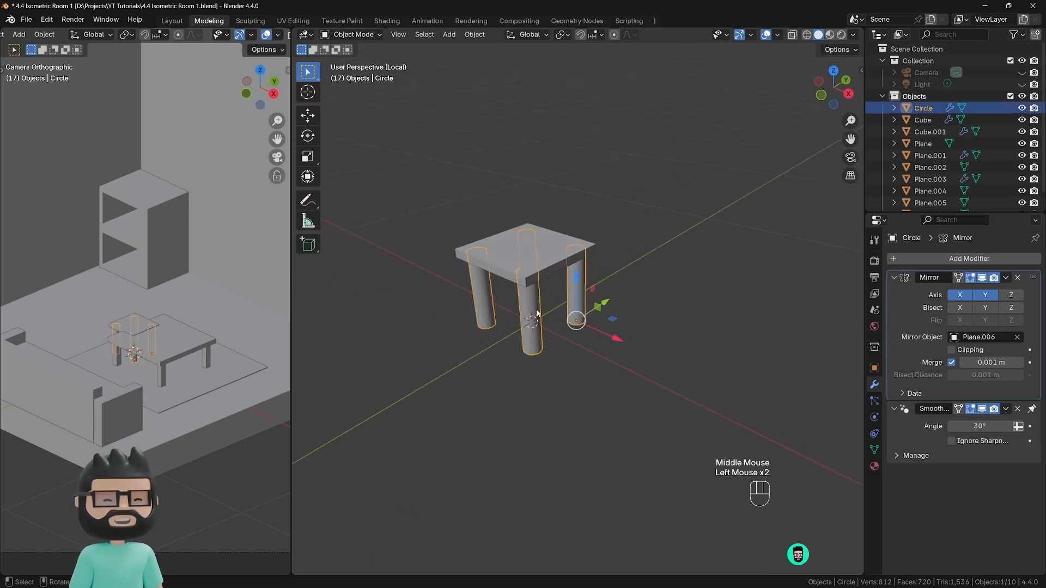
left_click(548, 257, "shift")
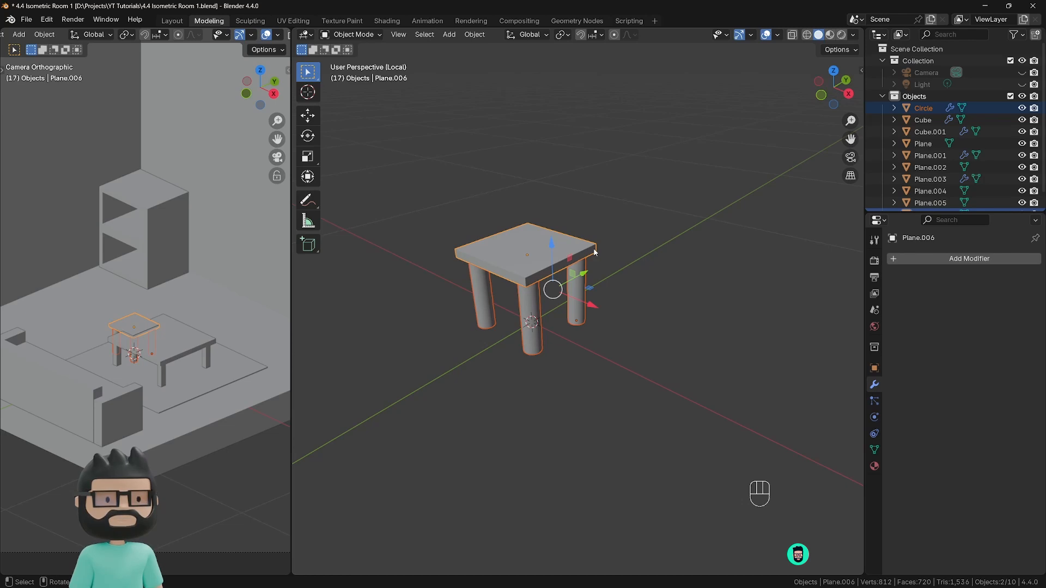
key("ctrl+p")
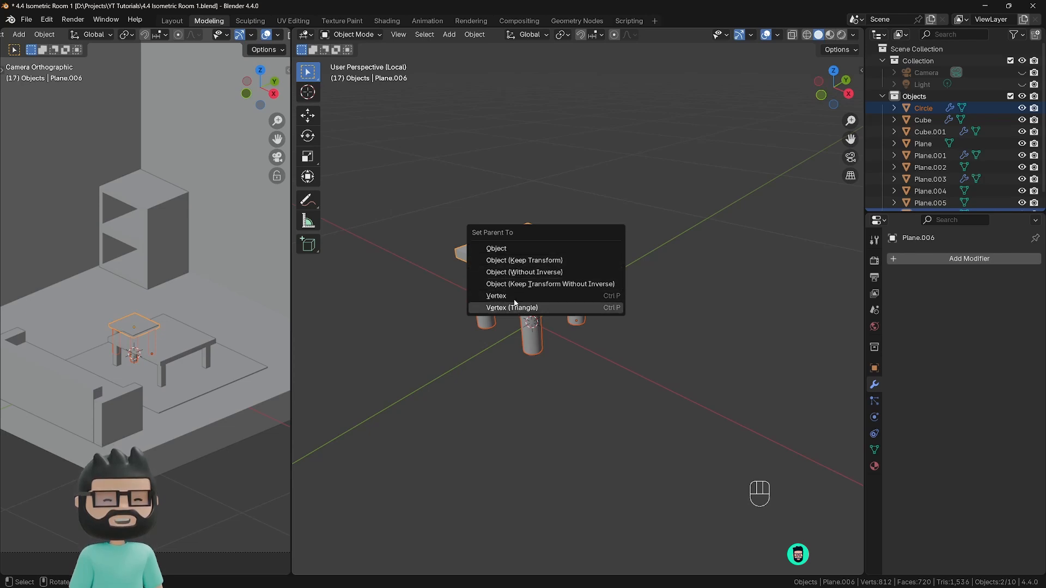
left_click(516, 249)
left_click(605, 312)
Step: Examine the relationship line between the slab and its parented legs from several angles, selecting each object in turn
left_click(578, 316)
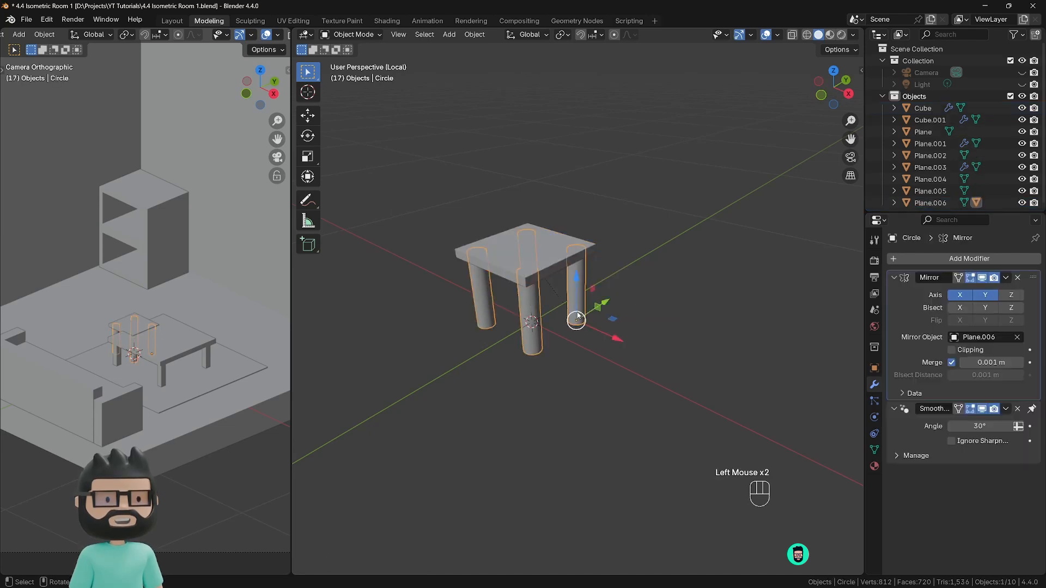
left_click(547, 257)
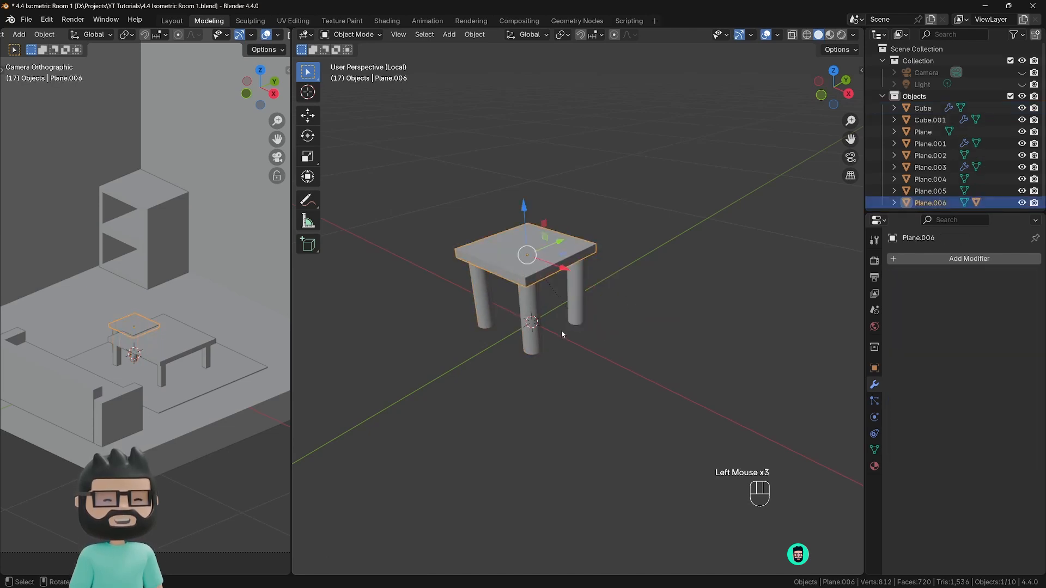
scroll(562, 334, "up", 3)
middle_click_drag(556, 326, 560, 300)
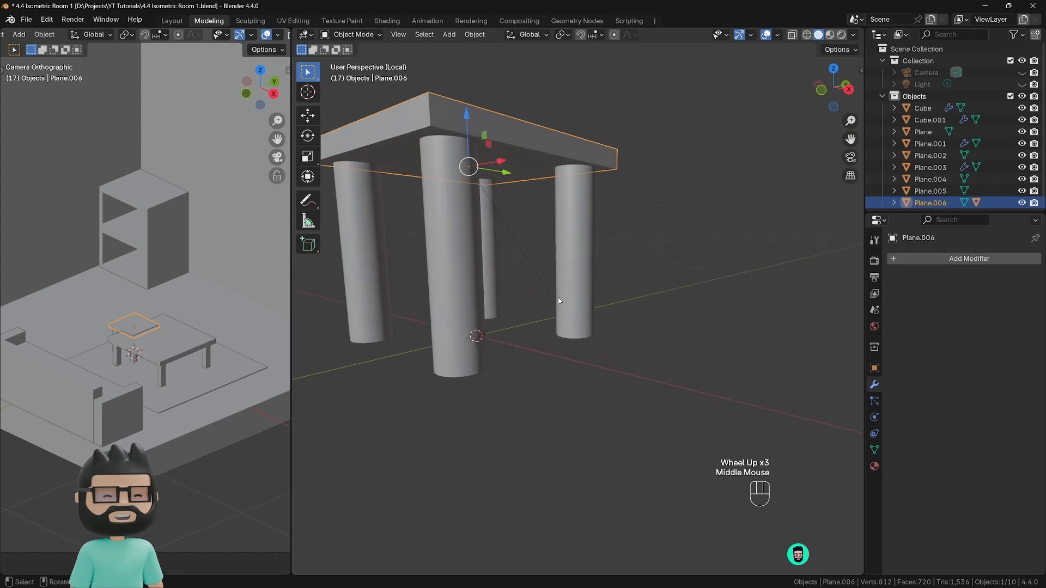
middle_click_drag(473, 204, 558, 309)
left_click(541, 294)
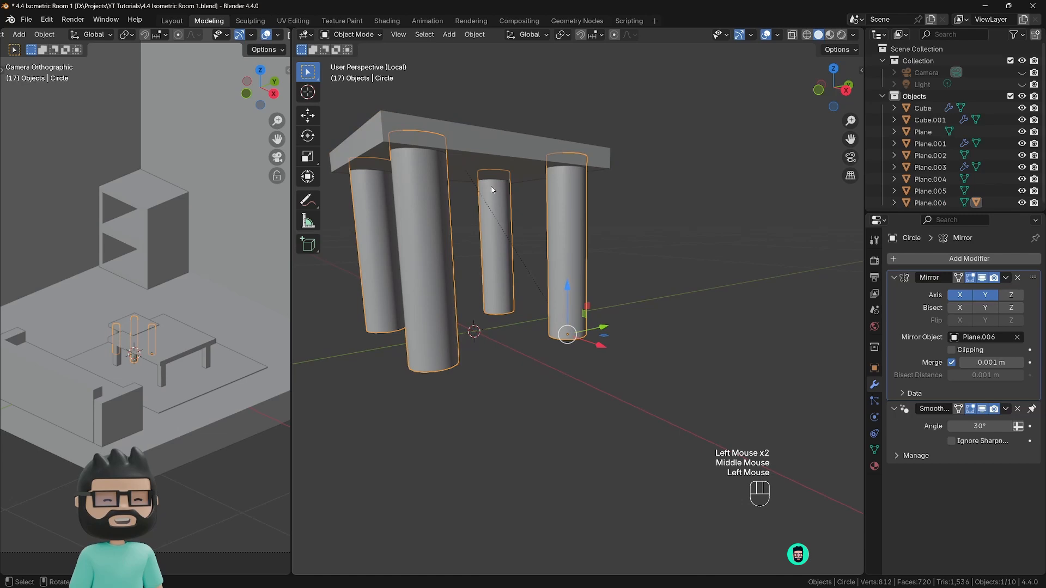
left_click(502, 175)
left_click(501, 175)
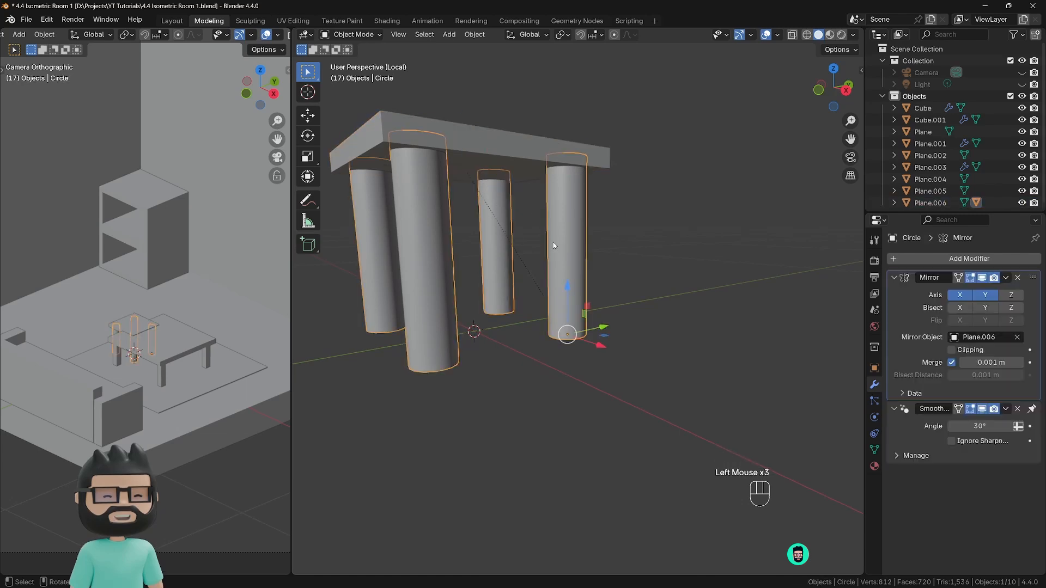
left_click(501, 176)
left_click(501, 176)
left_click(501, 175)
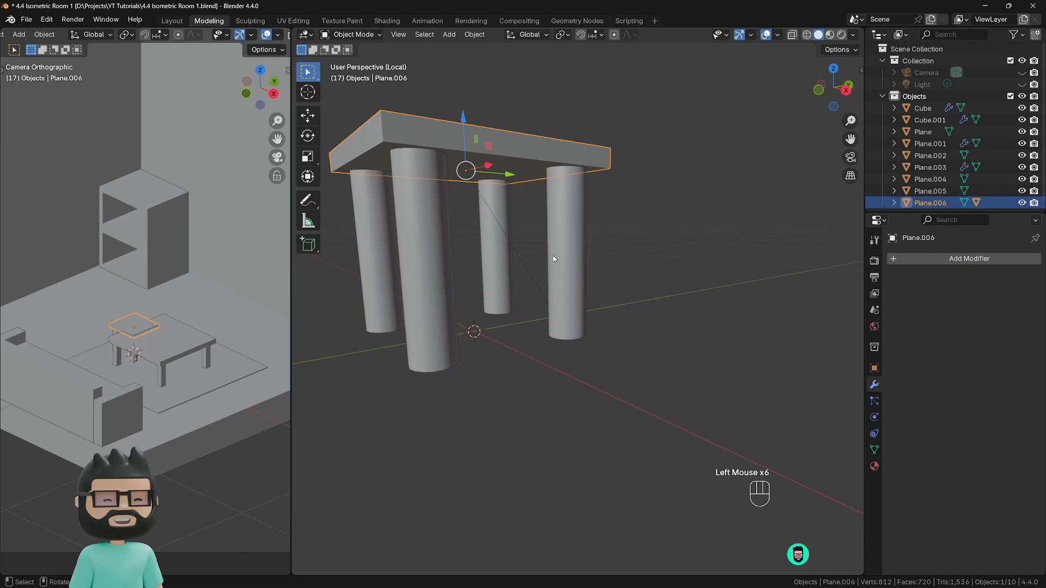
scroll(554, 259, "down", 2)
middle_click_drag(554, 259, 556, 285)
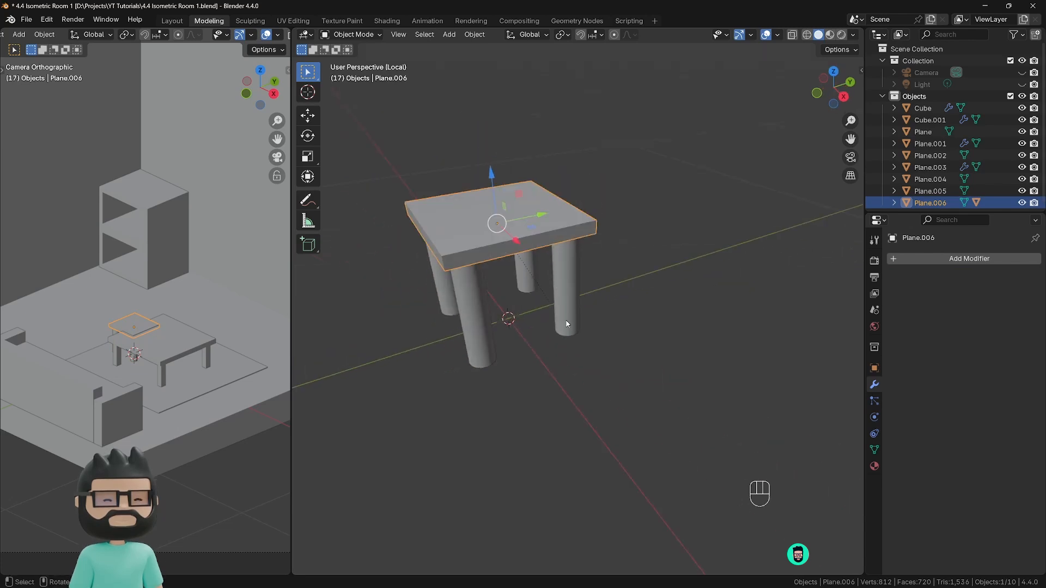
Step: Try moving the legs on their own along the Y axis and the X axis, reverting each move
left_click(551, 304)
left_click_drag(607, 317, 647, 302)
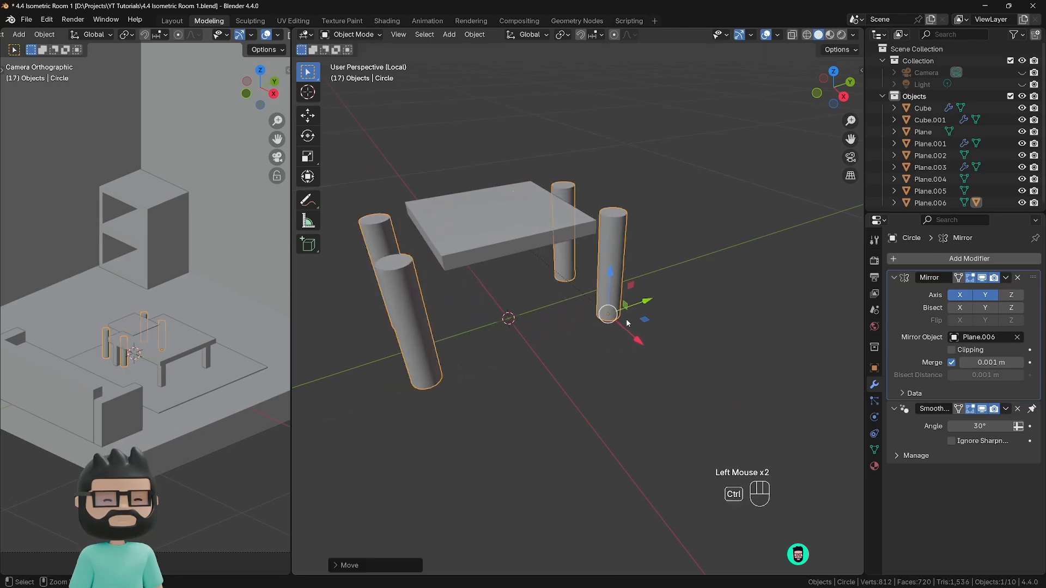
key("ctrl+z")
left_click_drag(605, 333, 642, 356)
right_click(642, 357)
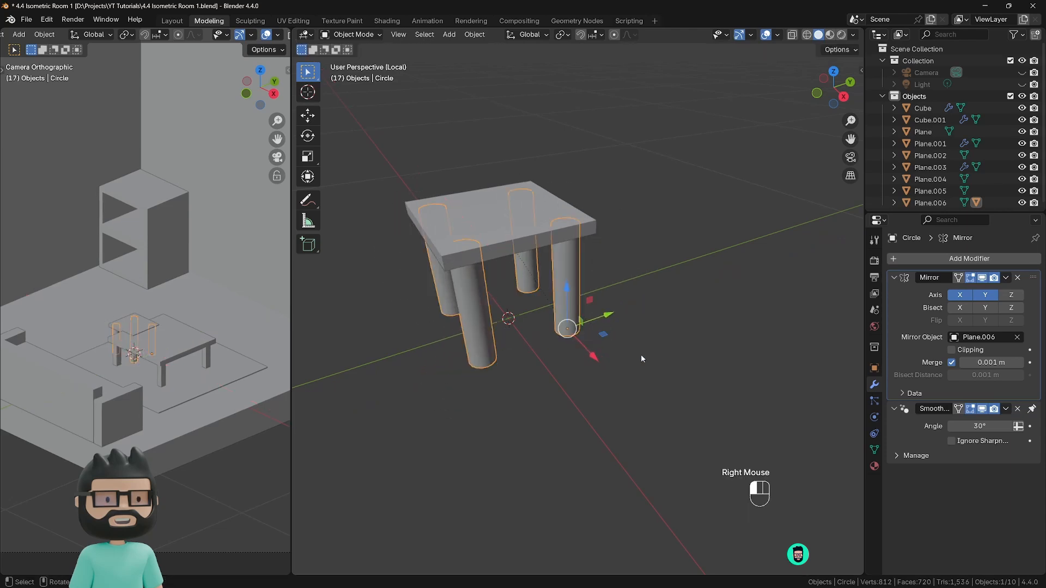
Step: Move the slab together with its parented legs away from the world origin, along X and Y
left_click(522, 255)
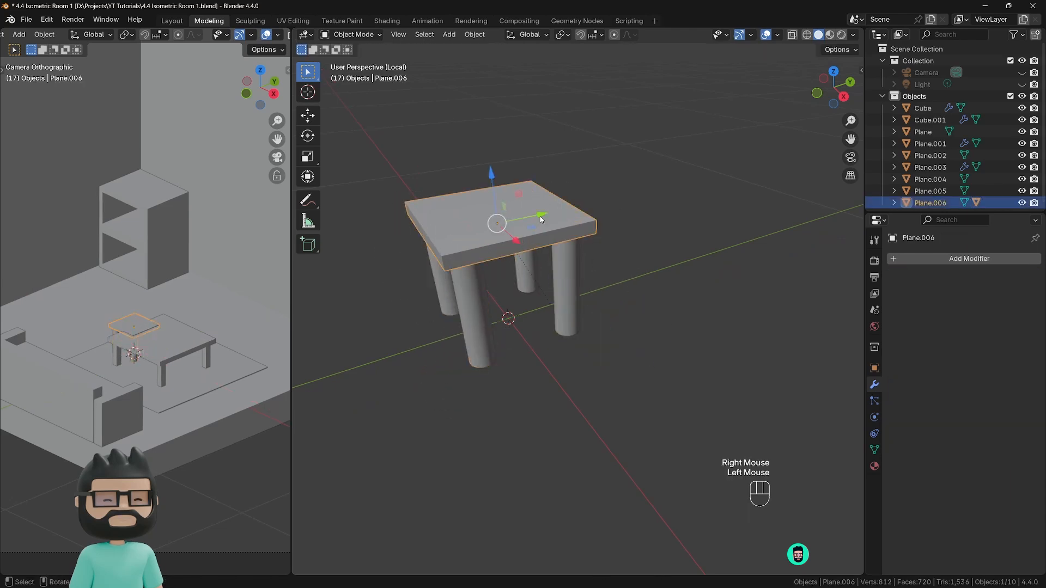
mouse_move(541, 219)
left_mouse_down()
mouse_move(588, 203)
mouse_move(526, 213)
mouse_move(640, 199)
mouse_move(503, 257)
mouse_move(572, 239)
mouse_move(664, 245)
mouse_move(661, 256)
mouse_move(599, 234)
mouse_move(561, 253)
mouse_move(540, 289)
mouse_move(516, 240)
mouse_move(526, 223)
mouse_move(545, 223)
left_mouse_up()
right_click(550, 228)
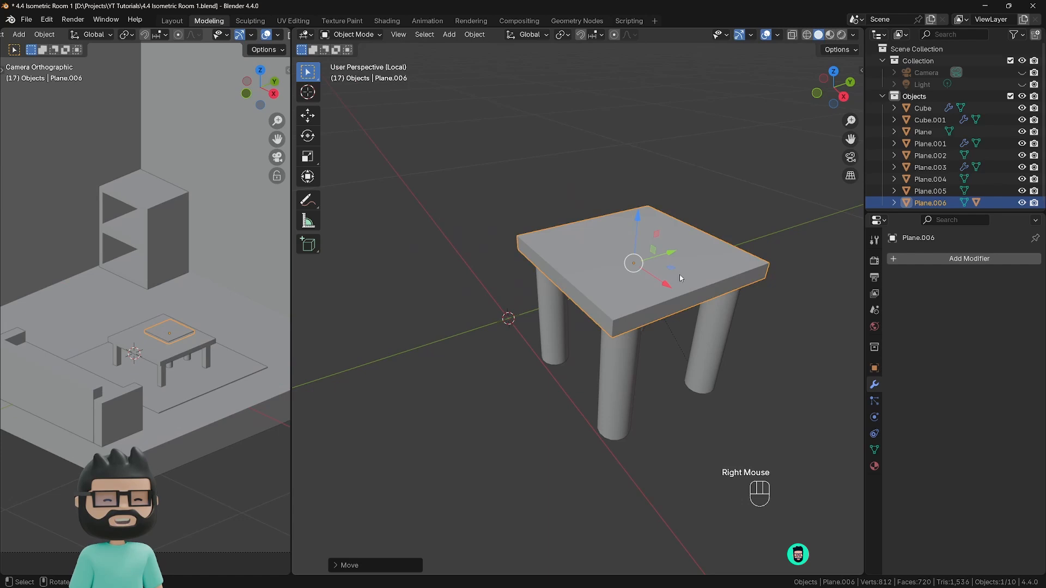
Step: Move the slab with its parented legs back toward the world origin, and select the legs to recheck the parenting
left_click_drag(672, 268, 531, 252)
left_click(580, 260)
left_click(533, 229)
left_click(604, 312)
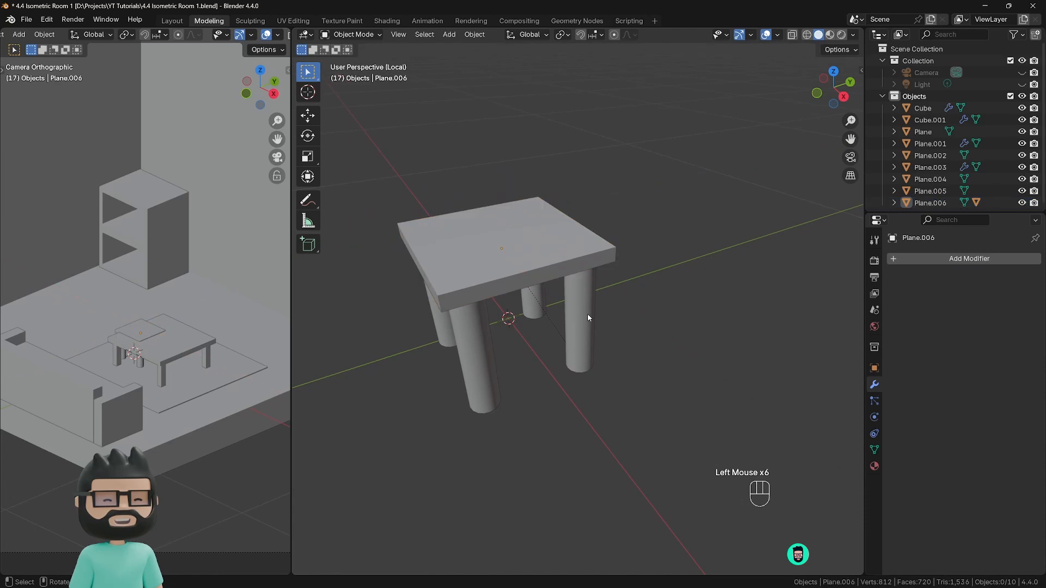
left_click(584, 313)
left_click_drag(615, 367, 607, 310)
right_click(608, 311)
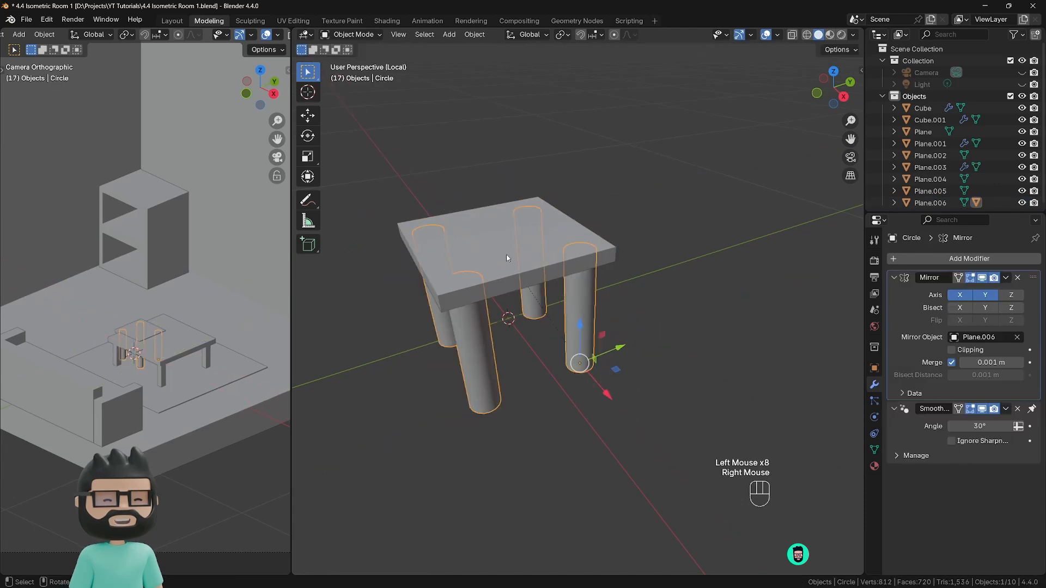
Step: Scale the slab's whole mesh up to about 1.15 in Edit Mode so it overhangs the legs
scroll(518, 275, "down", 2)
scroll(517, 274, "up", 1)
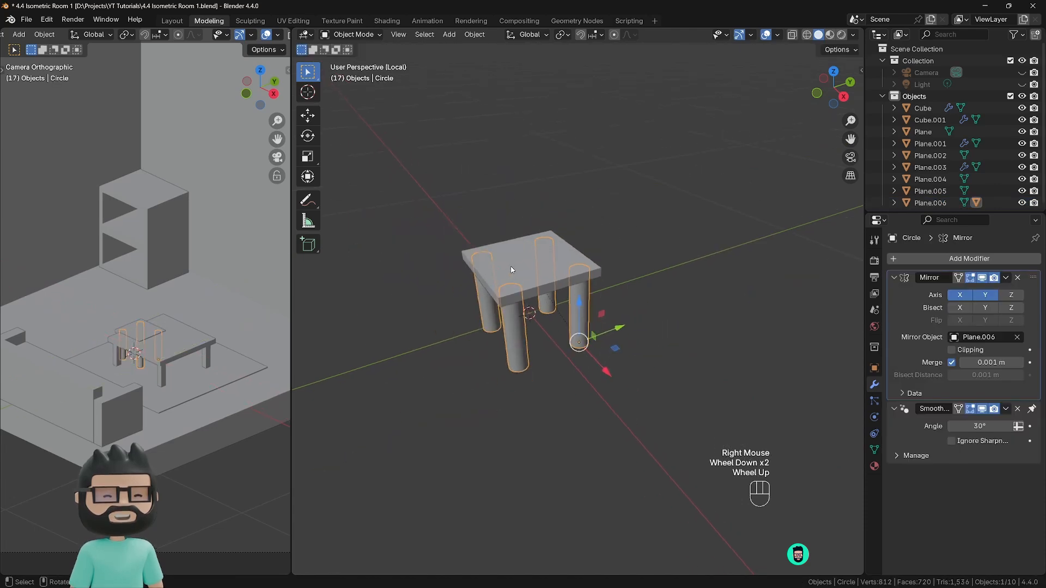
middle_click_drag(558, 348, 541, 272)
scroll(541, 270, "down", 1)
left_click(539, 279)
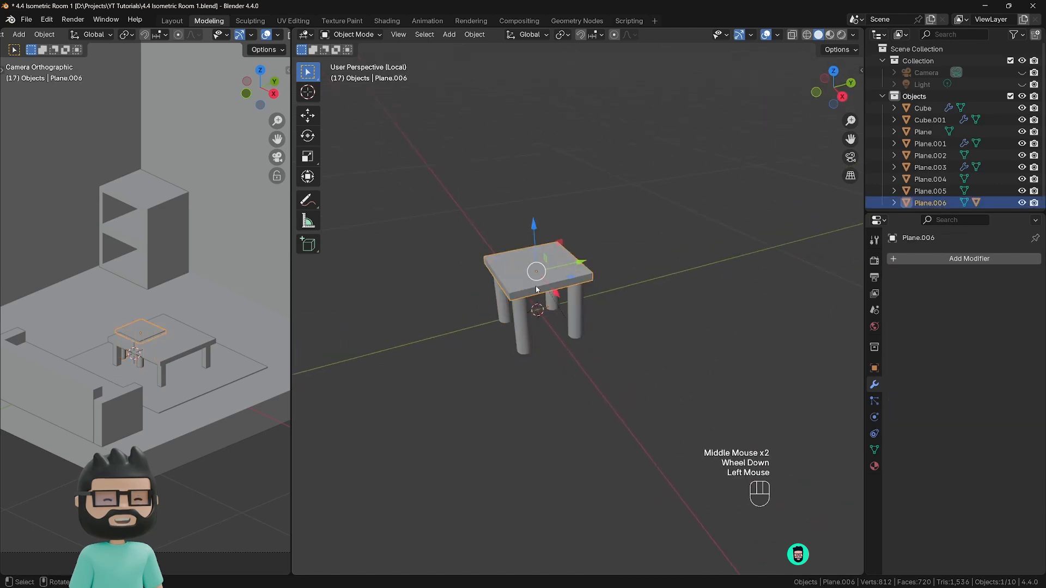
key("Tab")
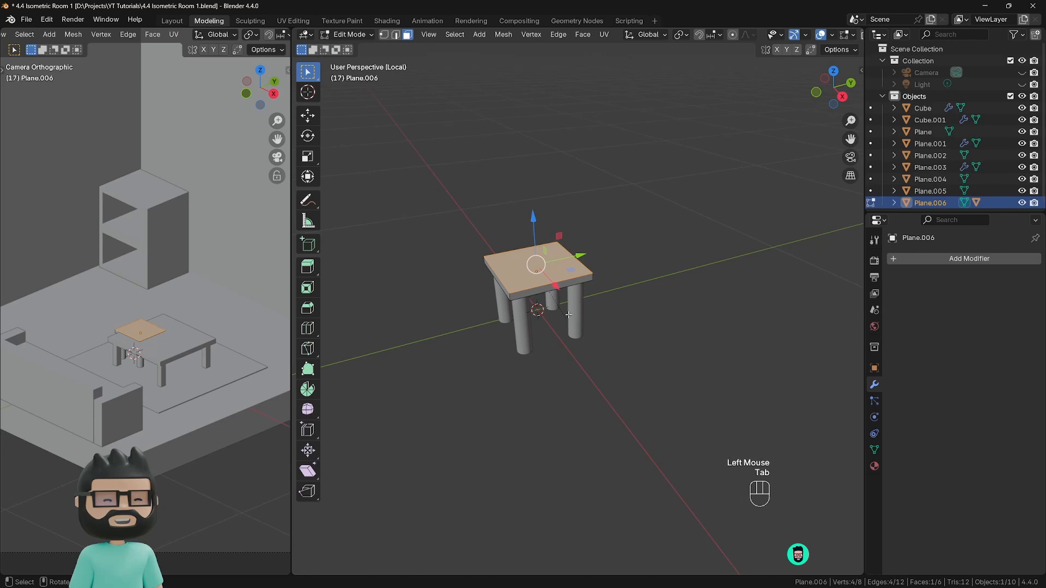
key("a")
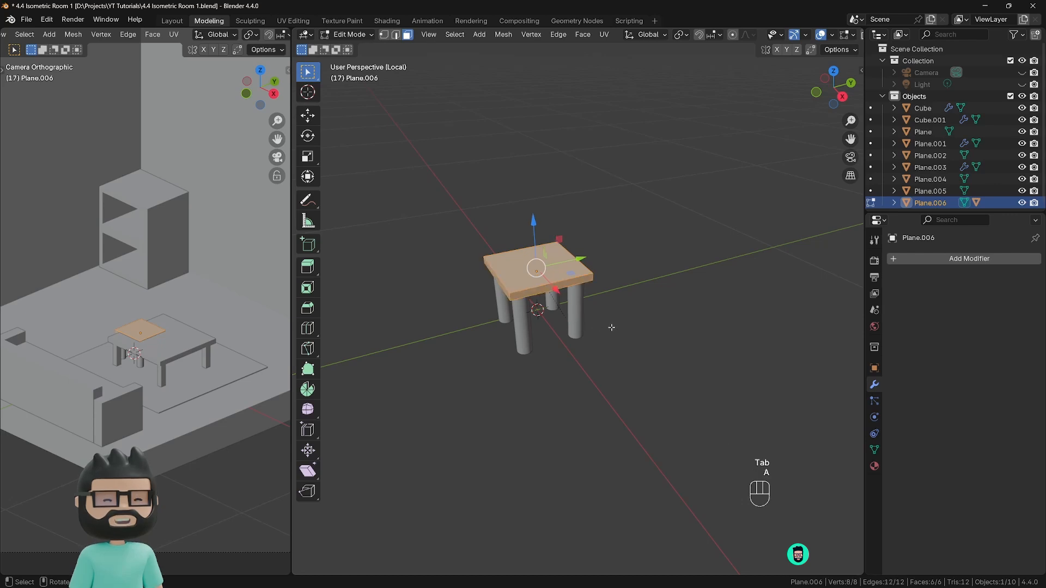
key("s")
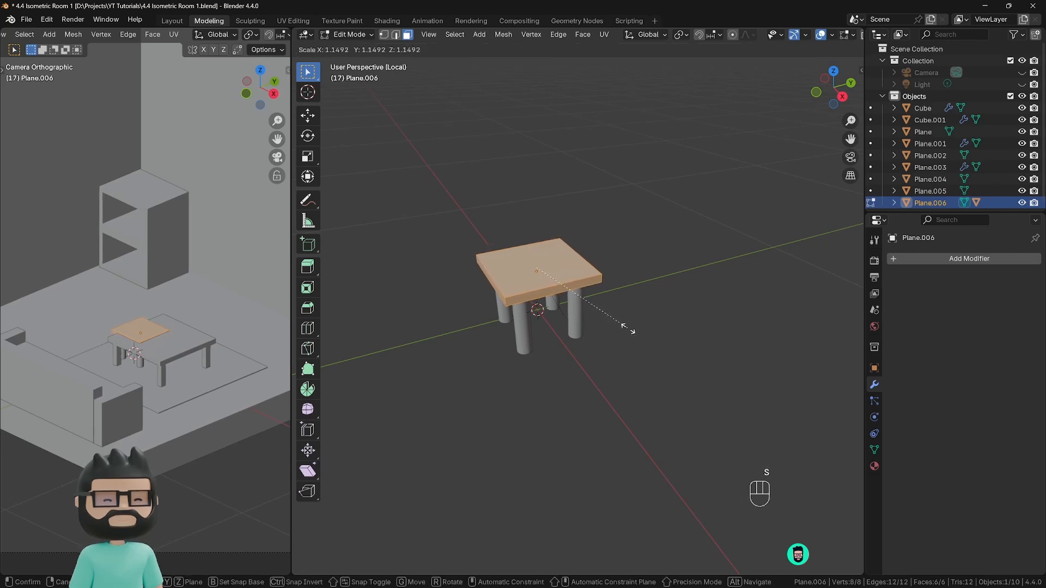
left_click(627, 329)
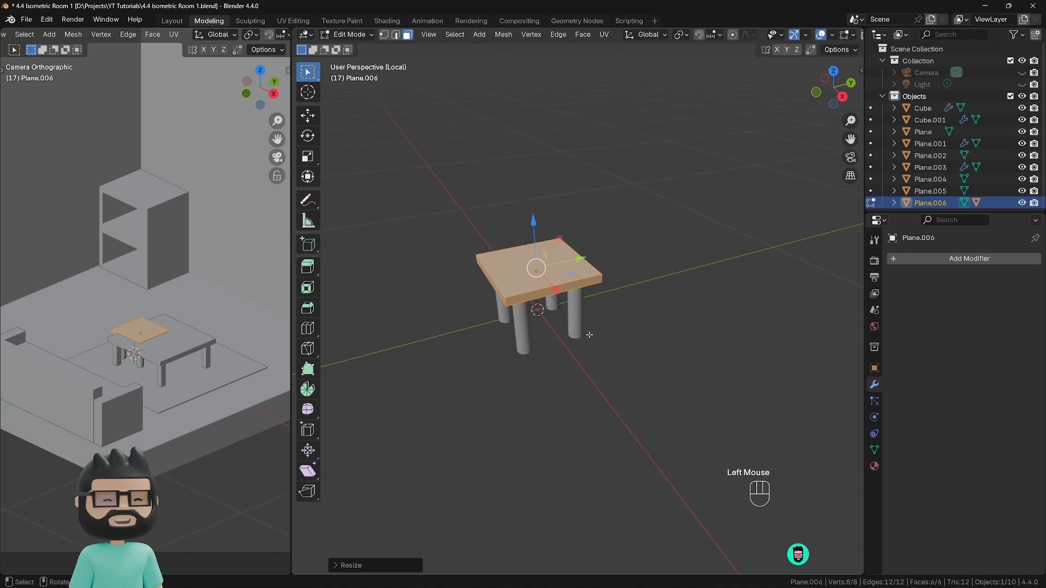
Step: Duplicate the slab mesh in the right orthographic view and raise the copy along Z, well above the seat
middle_click_drag(589, 335, 552, 314)
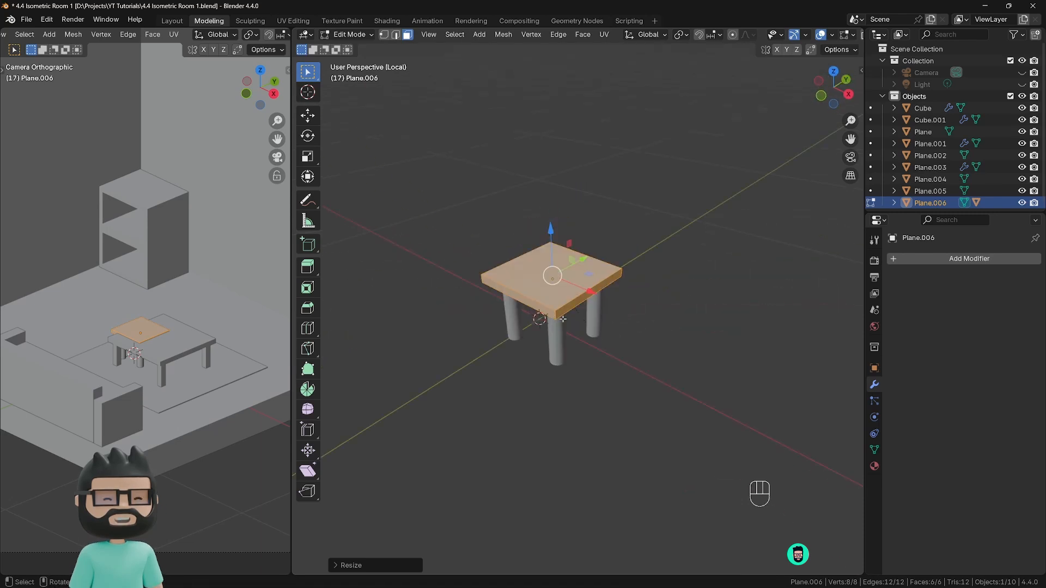
key("KP_3")
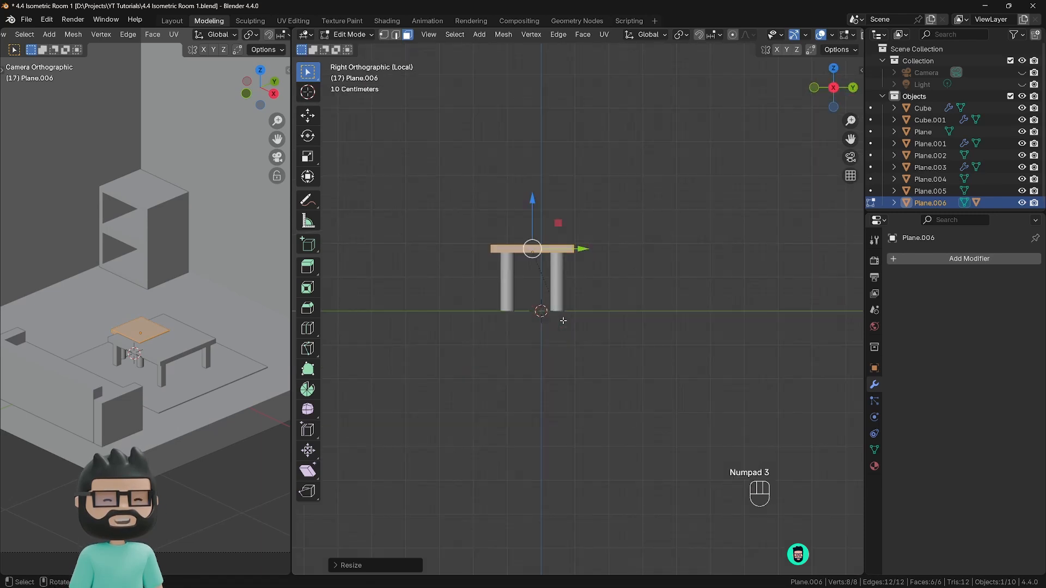
middle_click_drag(518, 302, 520, 336, "shift")
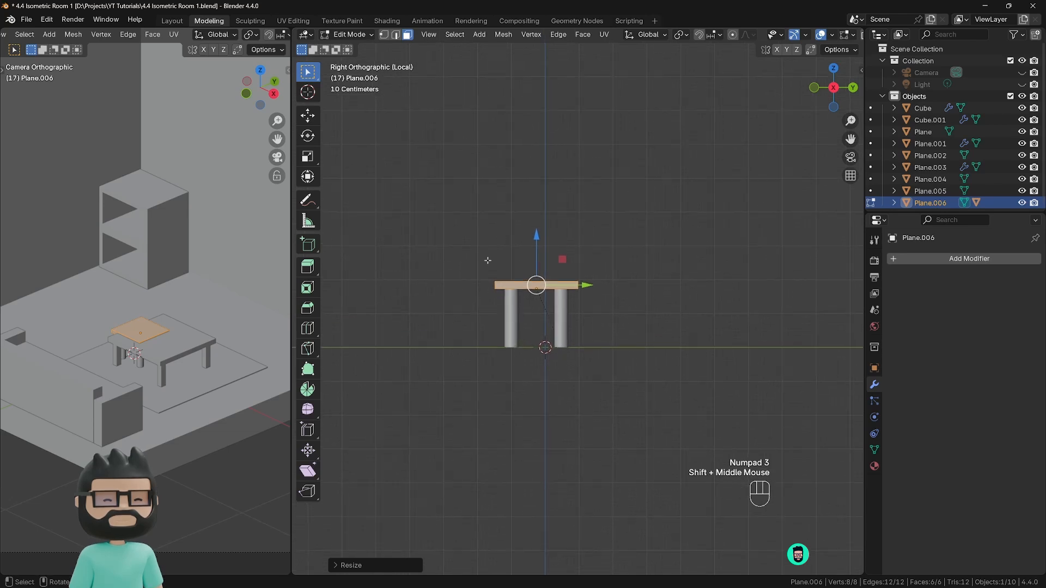
scroll(590, 284, "up", 2)
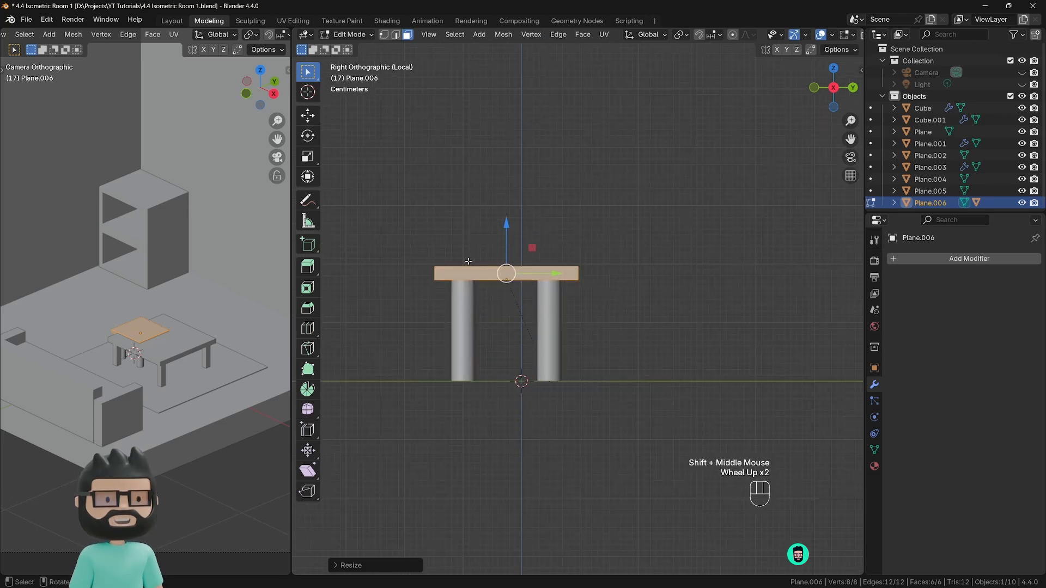
key("shift+d")
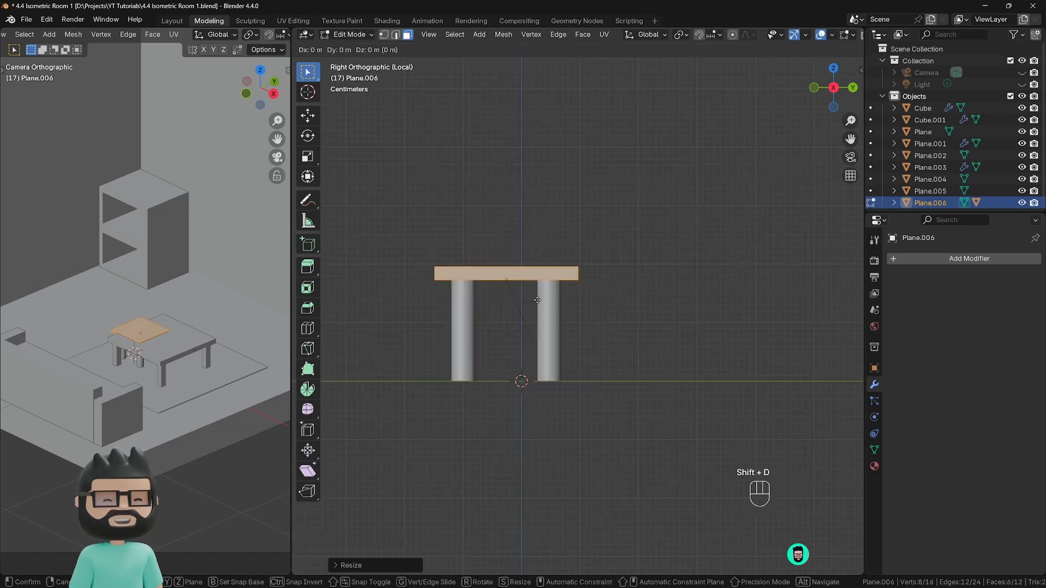
key("z")
left_click(534, 229)
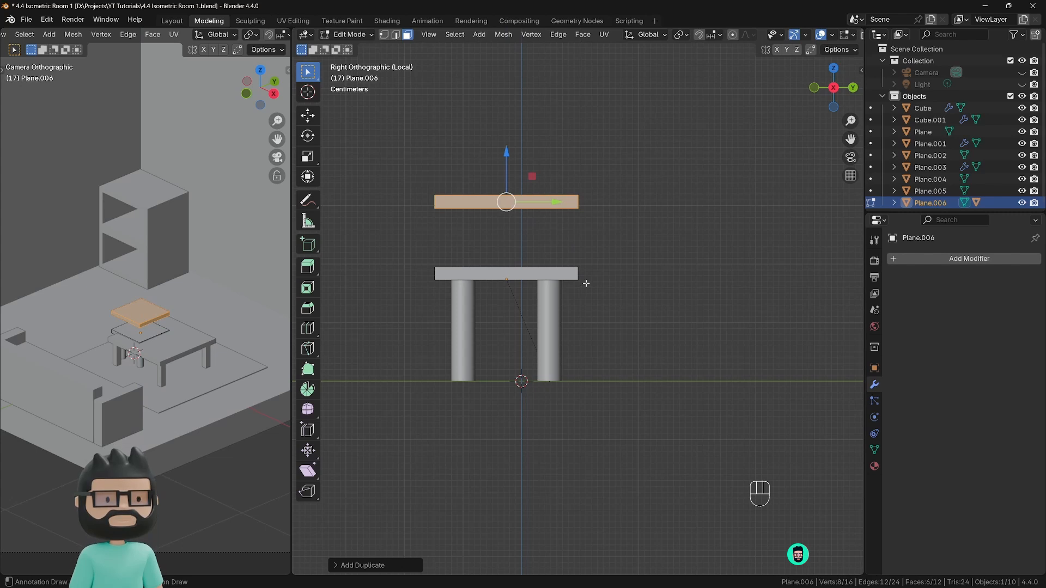
Step: Rotate the duplicated slab about the X axis into a slightly reclined backrest and position it on the seat's rear edge
key("r")
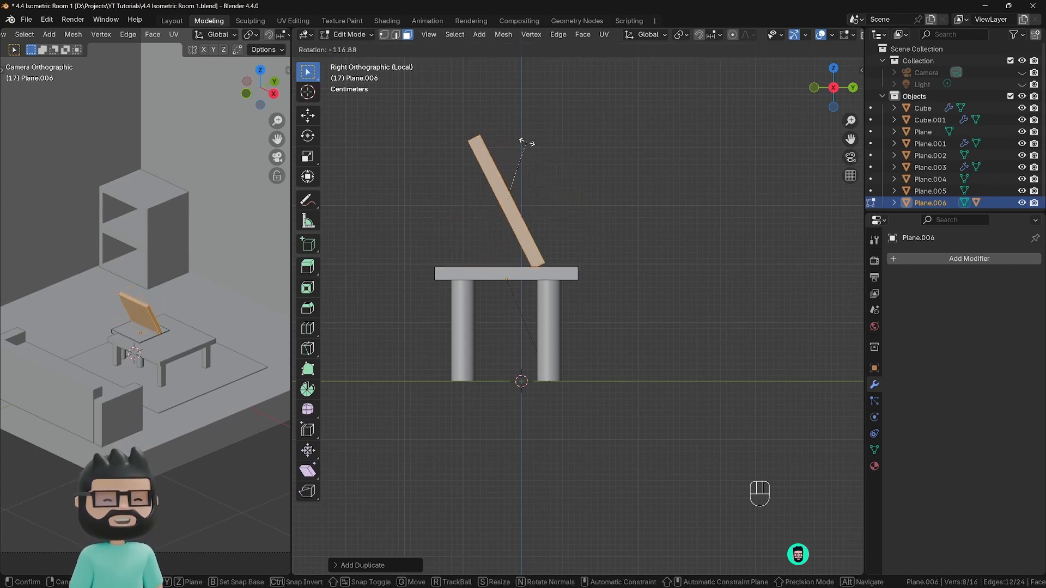
key("x")
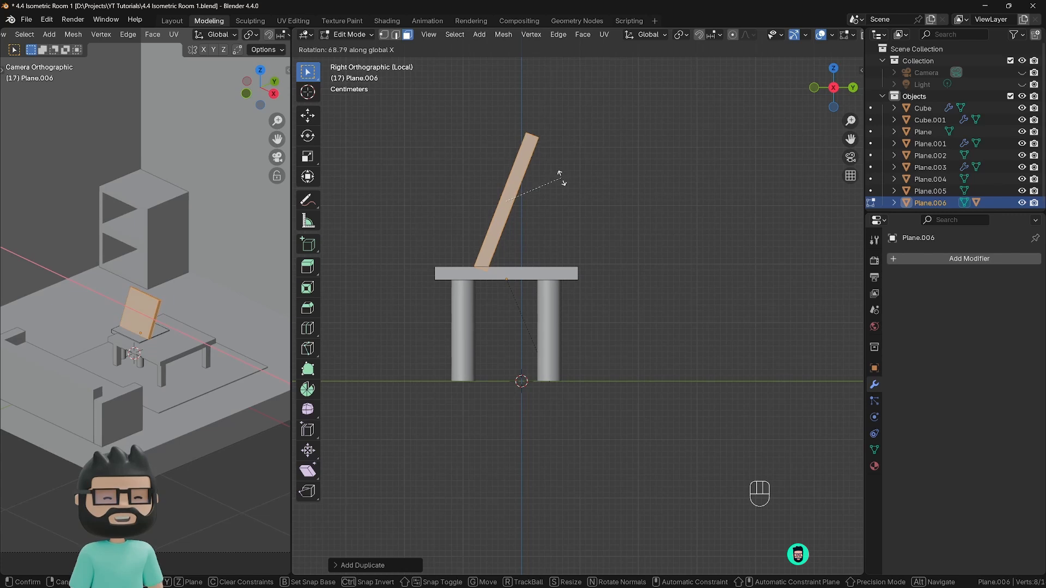
left_click(553, 172)
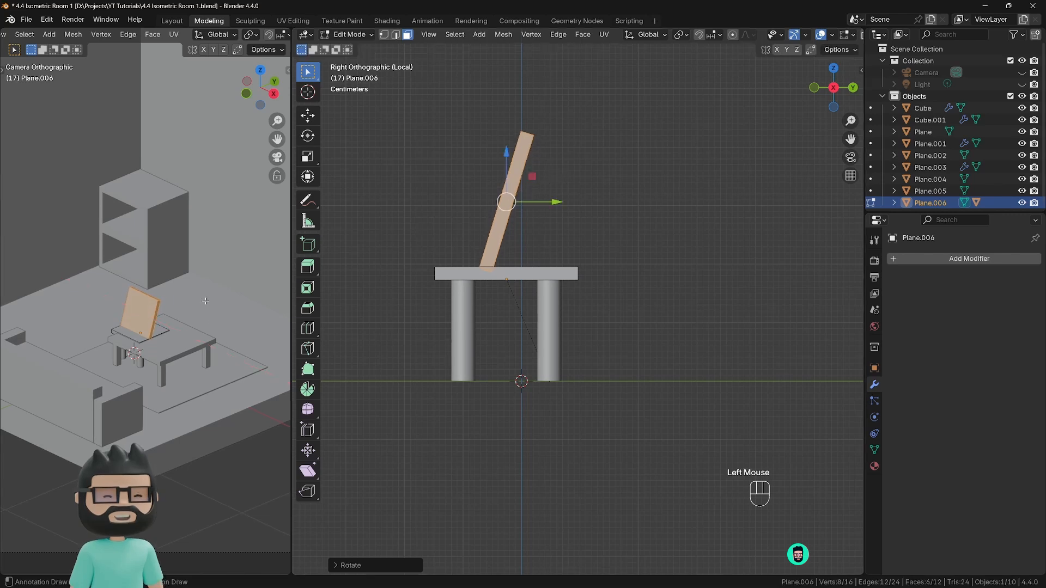
left_click_drag(535, 206, 619, 212)
left_click_drag(589, 166, 589, 173)
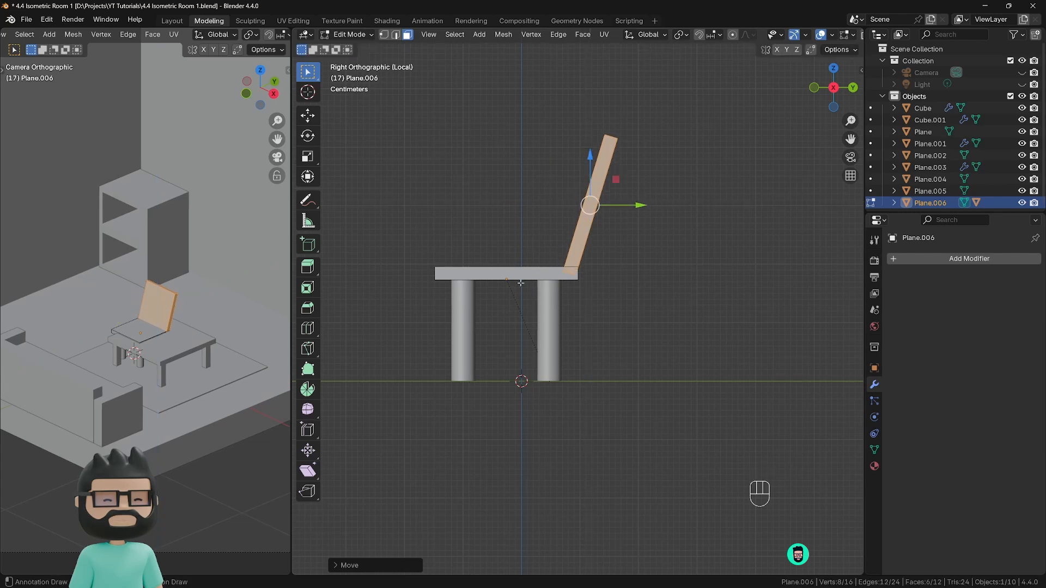
Step: Return to Object Mode and add a Subdivision Surface modifier to the seat and backrest object
middle_click_drag(427, 307, 554, 355)
scroll(549, 336, "down", 2)
key("Tab")
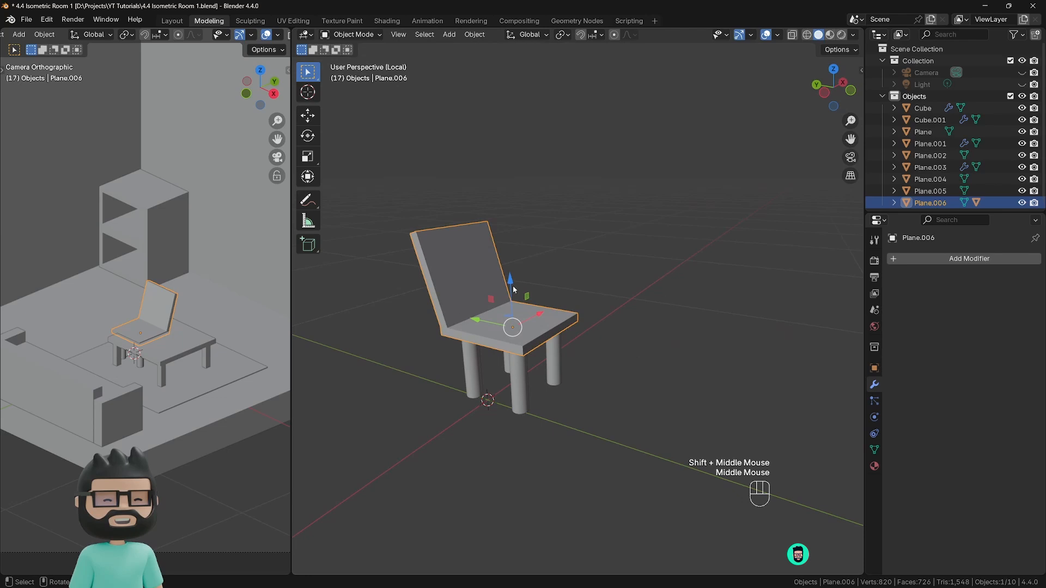
left_click(926, 260)
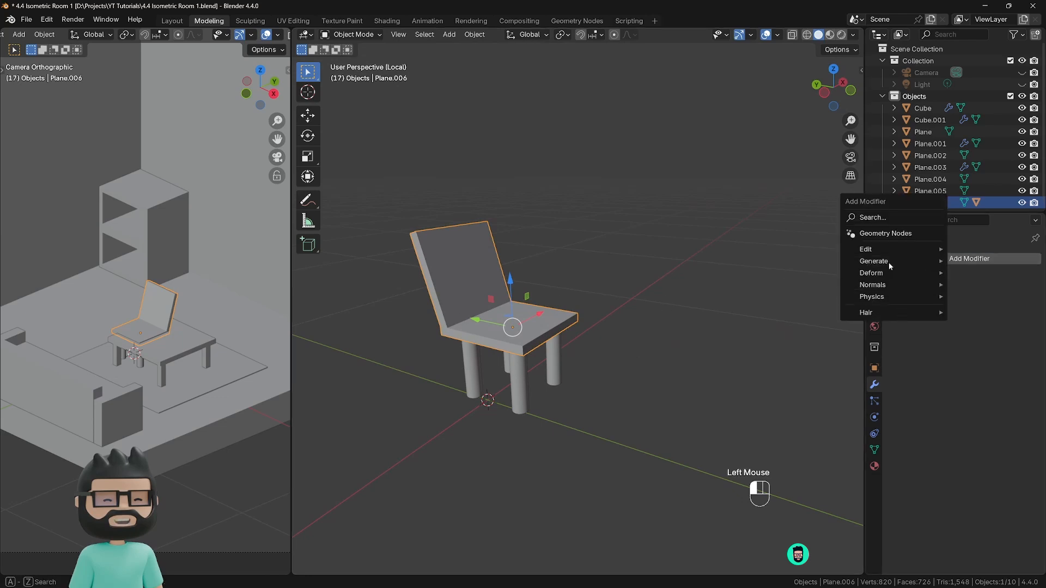
mouse_move(888, 266)
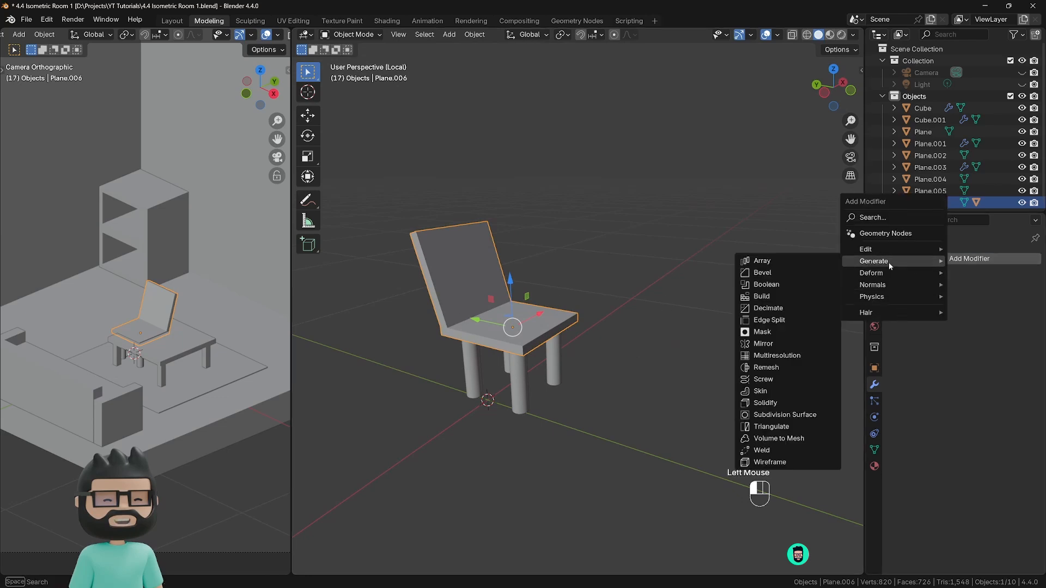
left_click(767, 416)
Step: Examine the subdivided seat and backrest around the legs, and set the Subdivision modifier's viewport level to 2
middle_click_drag(501, 317, 476, 315)
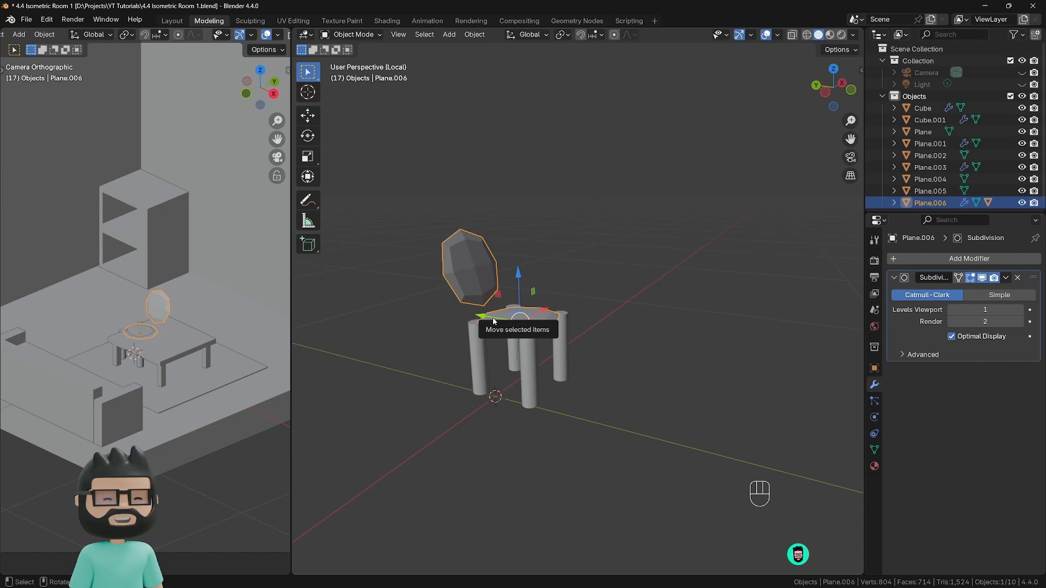
scroll(520, 326, "up", 2)
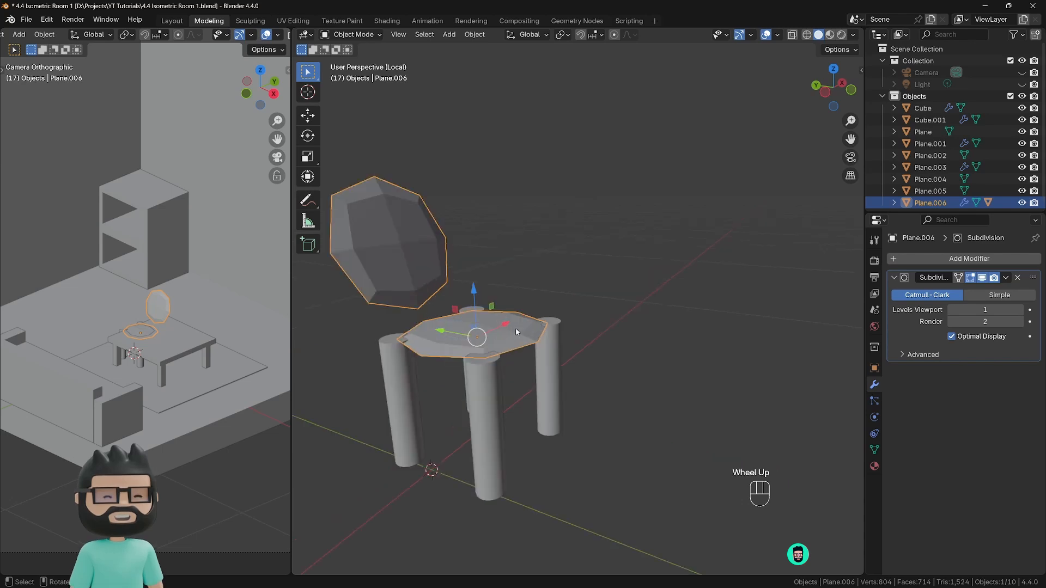
middle_click_drag(519, 331, 547, 303)
scroll(553, 272, "down", 1)
scroll(560, 243, "up", 1)
scroll(560, 240, "down", 1)
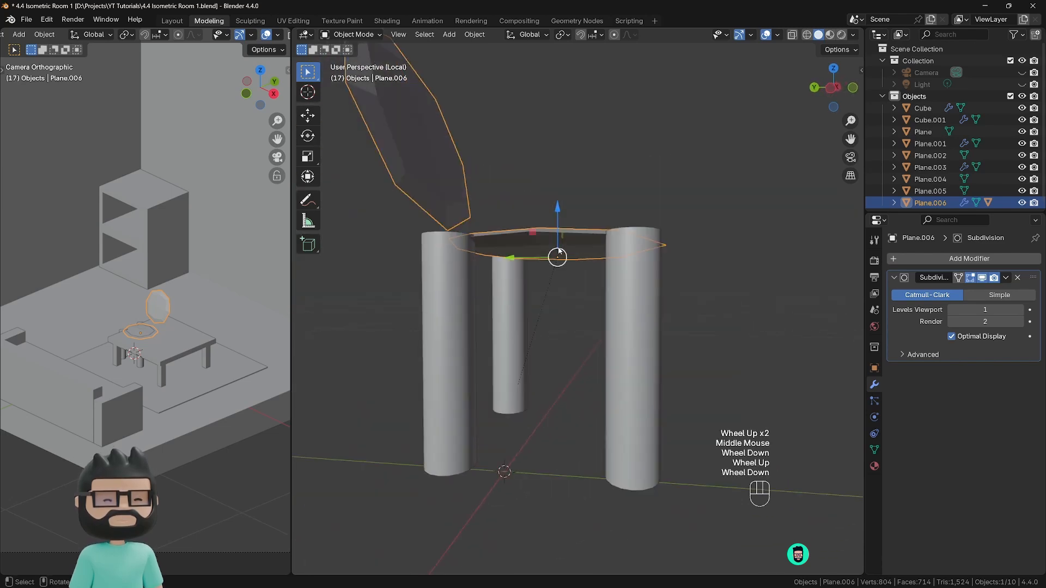
middle_click_drag(559, 241, 545, 291)
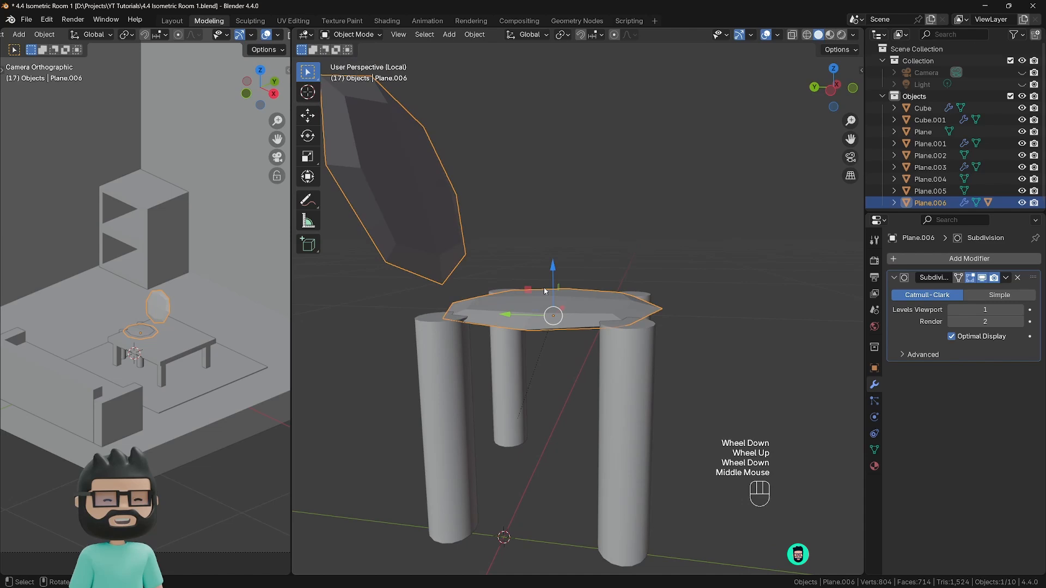
key("KP_1")
middle_click_drag(530, 284, 566, 297, "shift")
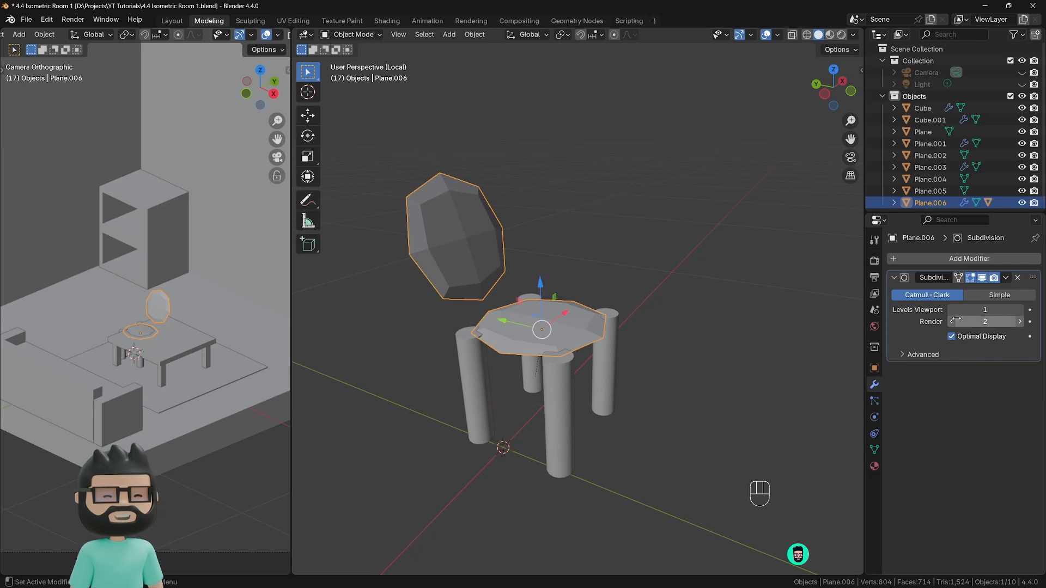
left_click(1020, 310)
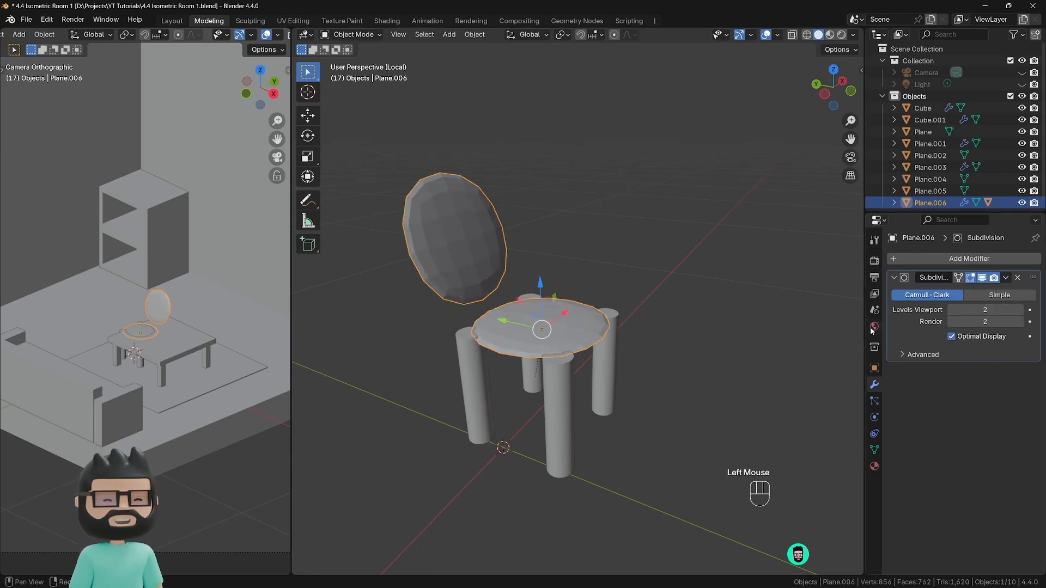
Step: Add a centred loop cut running side to side across the seat slab's mesh, without any slide
key("Tab")
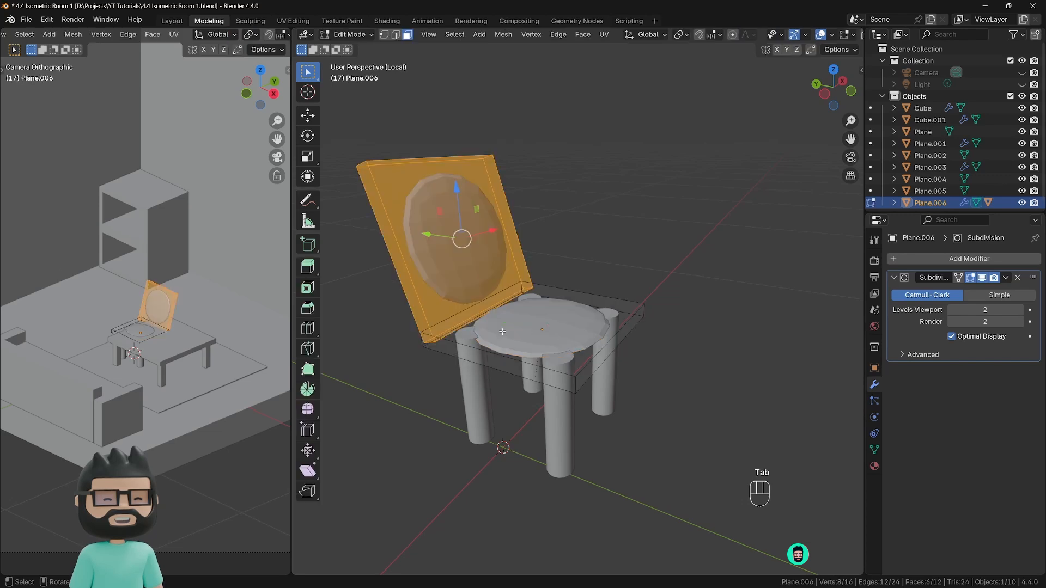
left_click(501, 434)
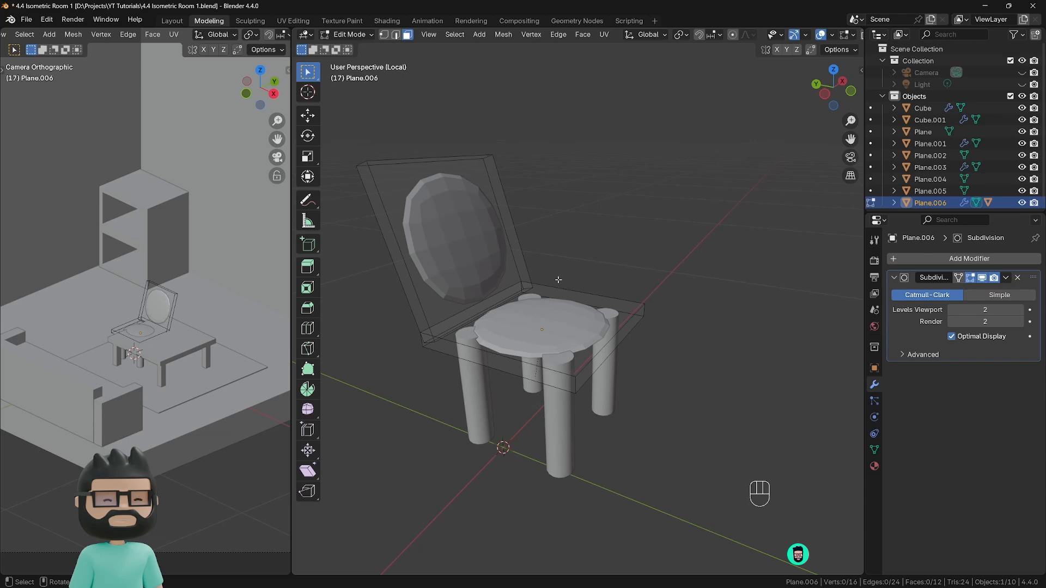
key("ctrl+r")
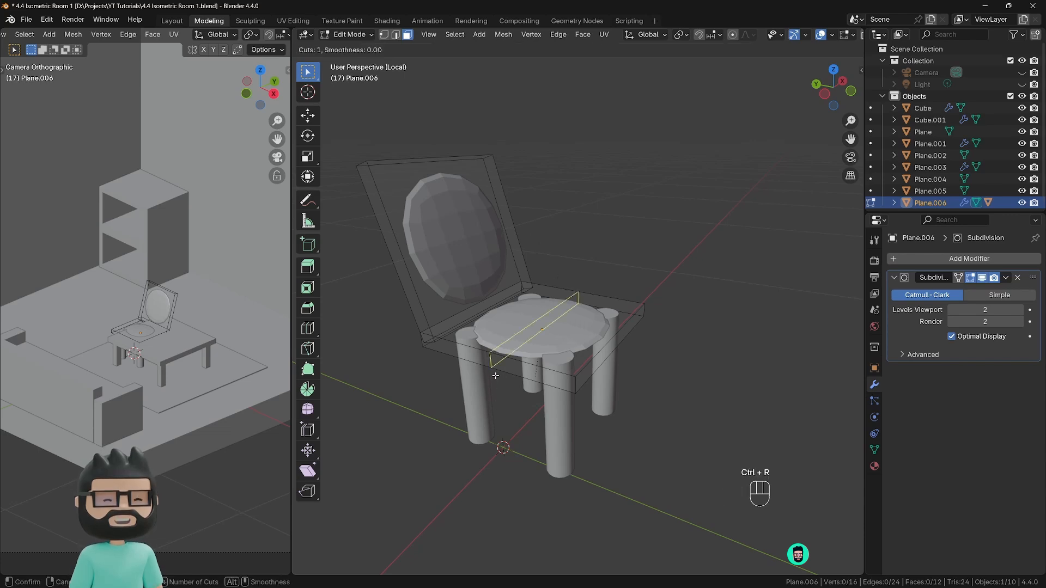
left_click(495, 376)
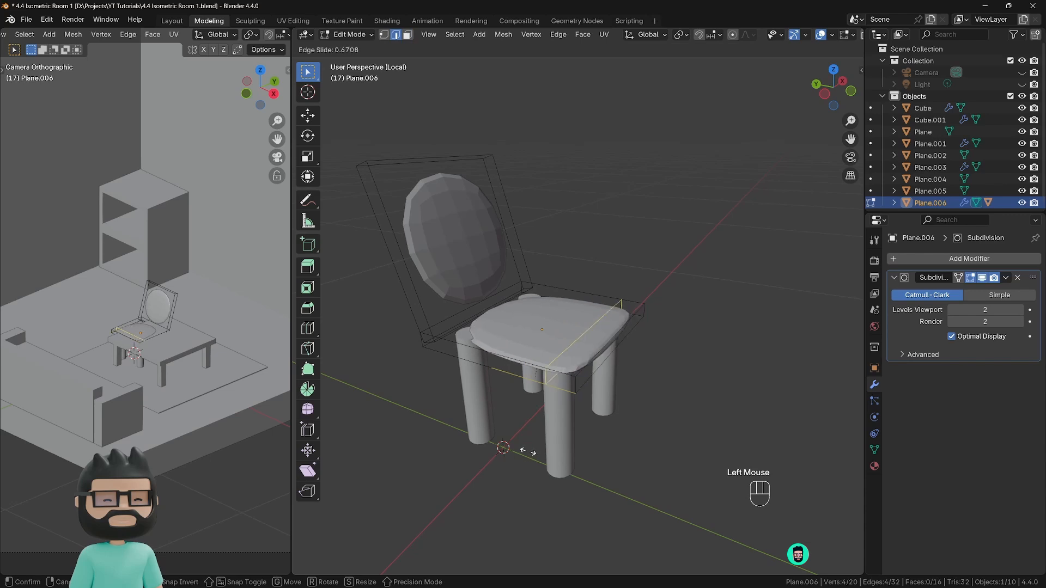
left_click_drag(527, 452, 493, 423)
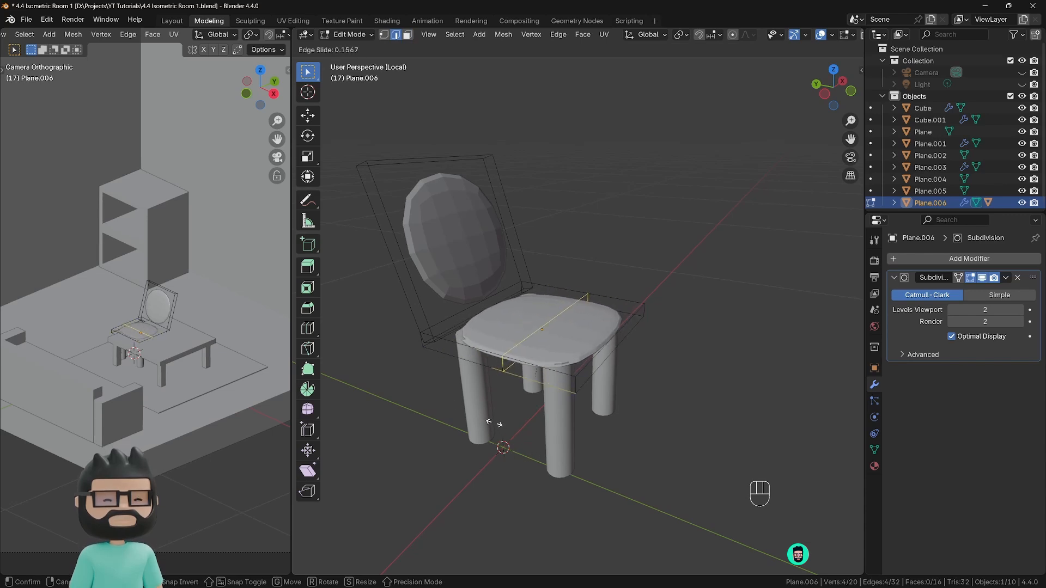
right_click(480, 429)
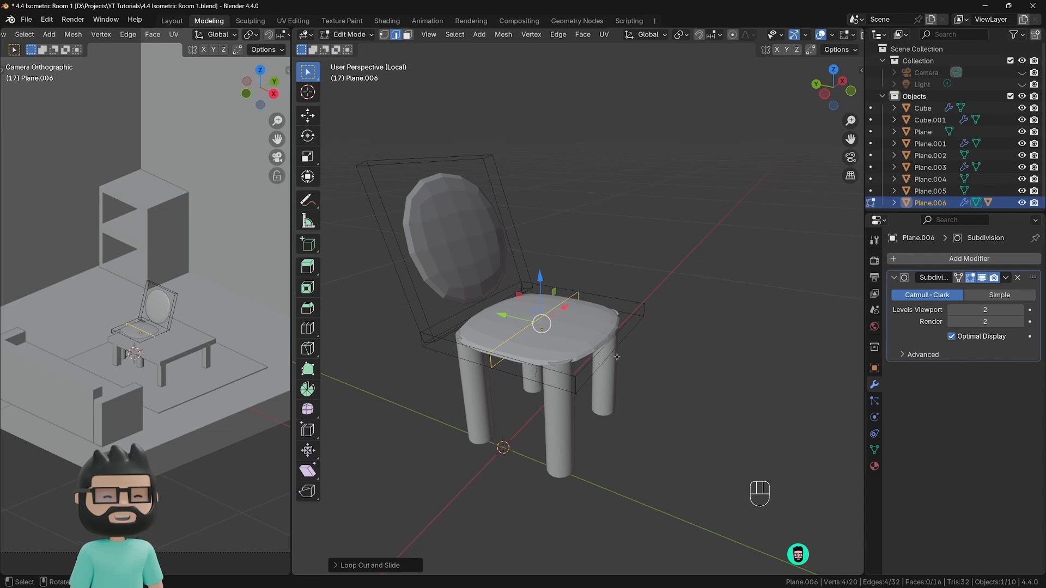
Step: Add a centred loop cut running front to back across the seat slab's mesh, without any slide
key("ctrl+r")
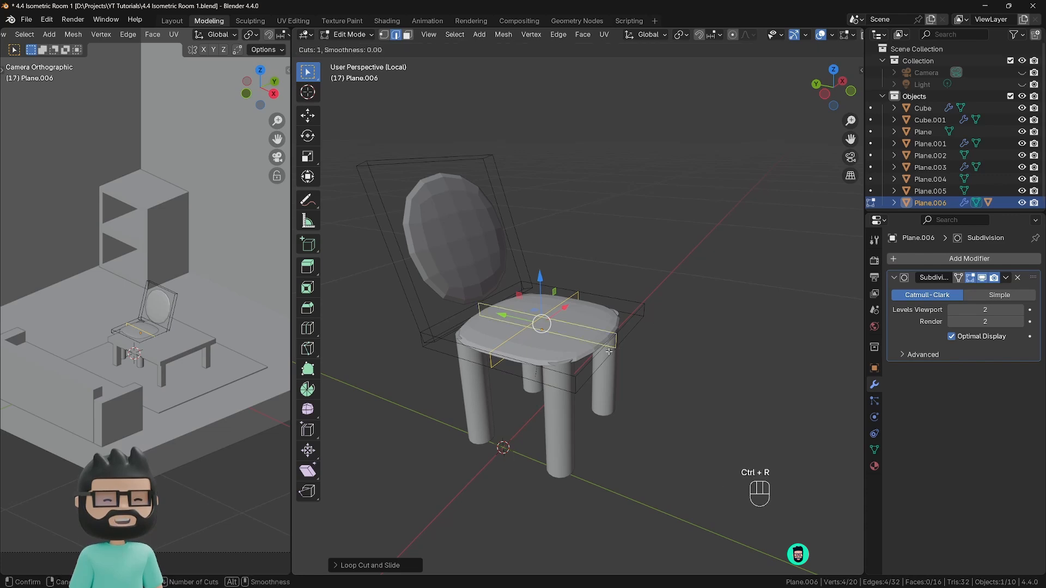
left_click(610, 354)
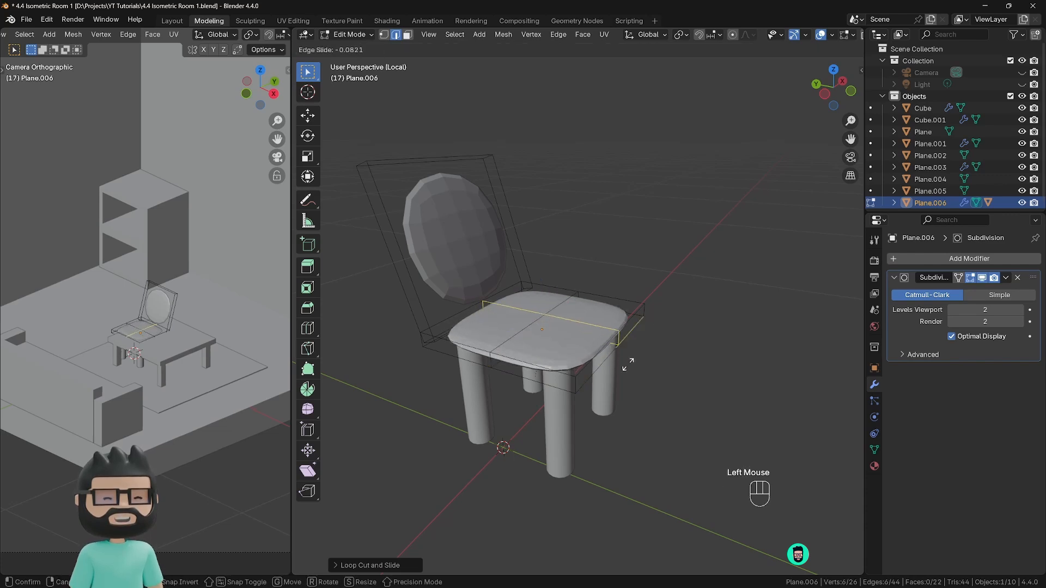
right_click(640, 383)
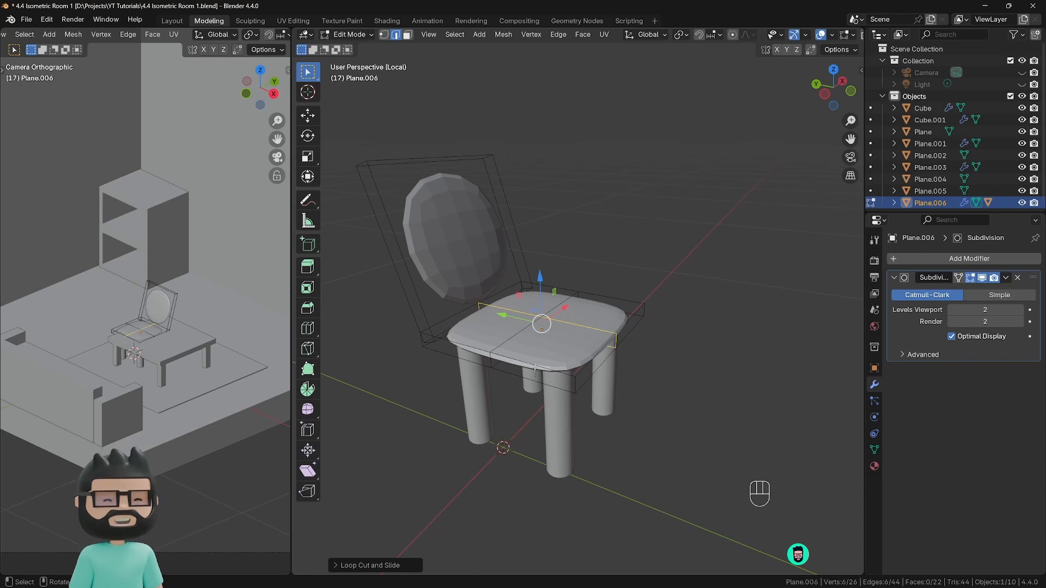
Step: Add two loop cuts around the seat slab's thickness without any slide, and return to Object Mode
middle_click_drag(535, 368, 592, 403)
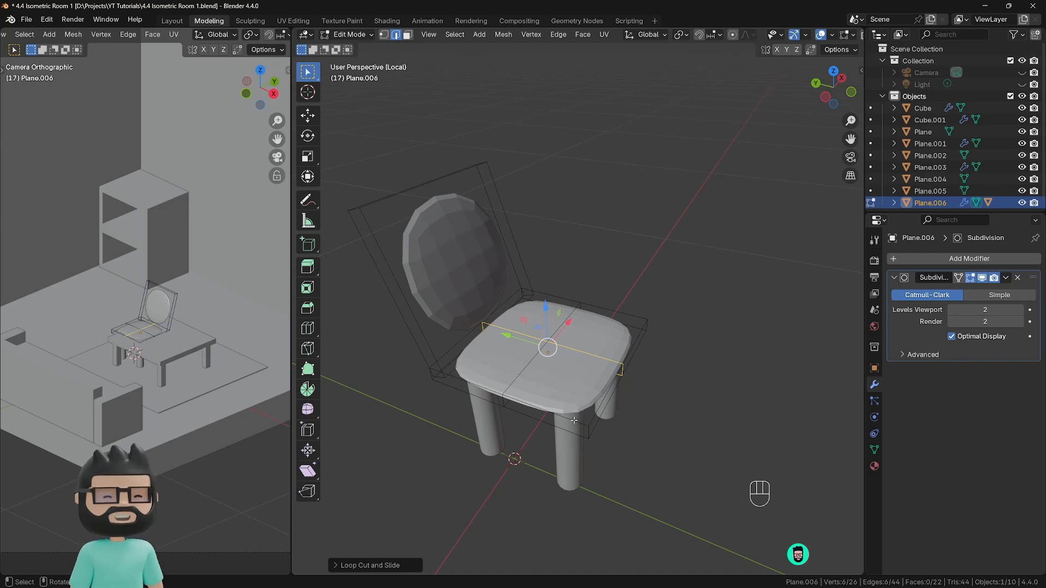
middle_click_drag(577, 416, 544, 250)
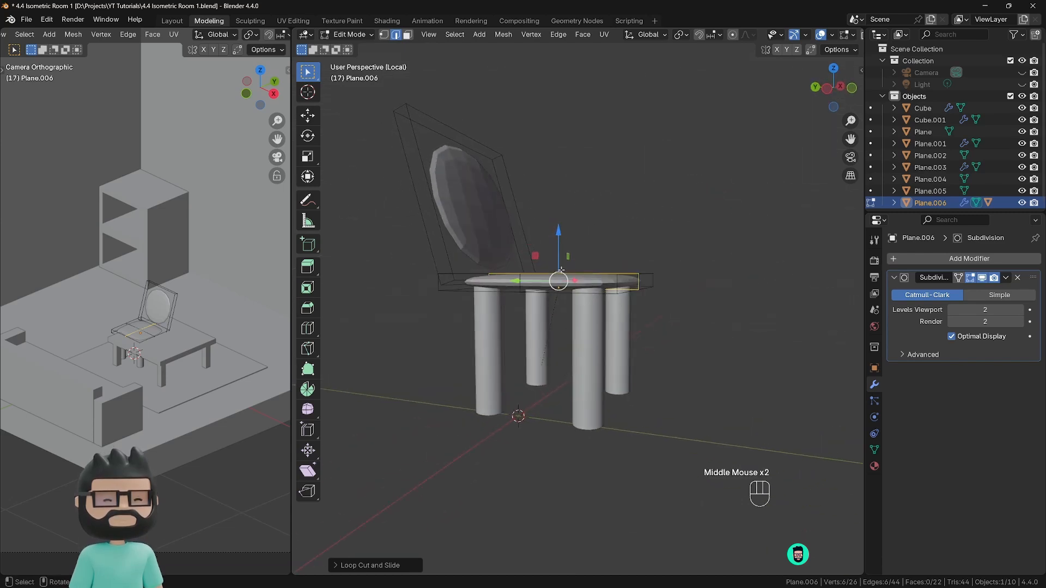
scroll(468, 276, "up", 2)
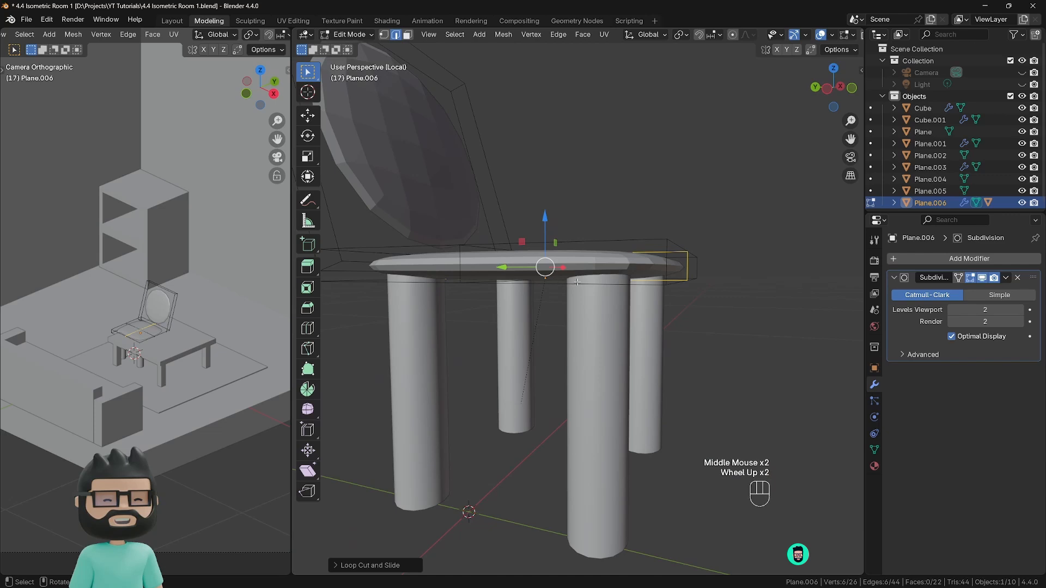
middle_click_drag(656, 344, 674, 351)
scroll(673, 350, "up", 1)
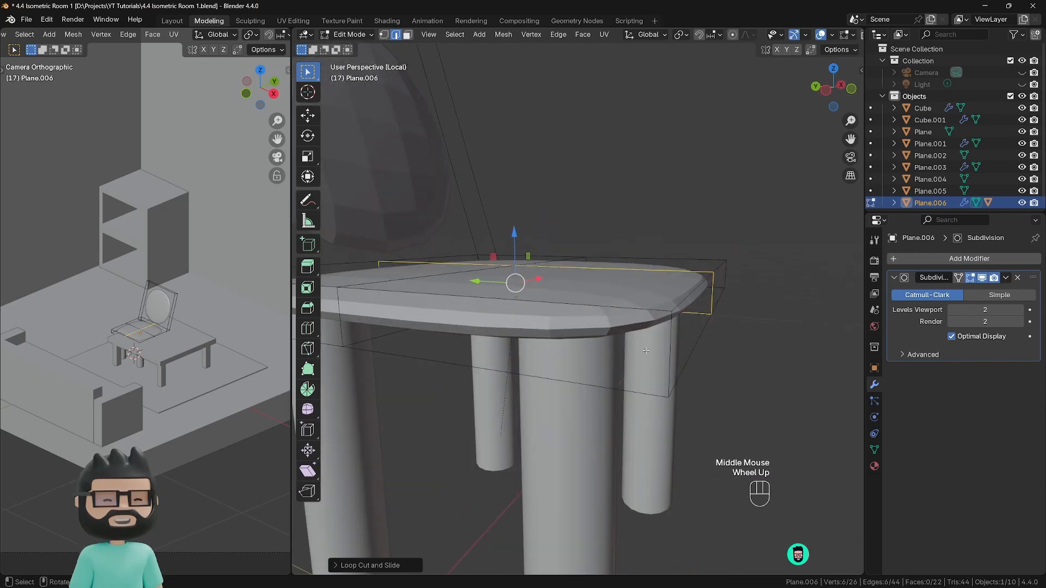
key("ctrl+r")
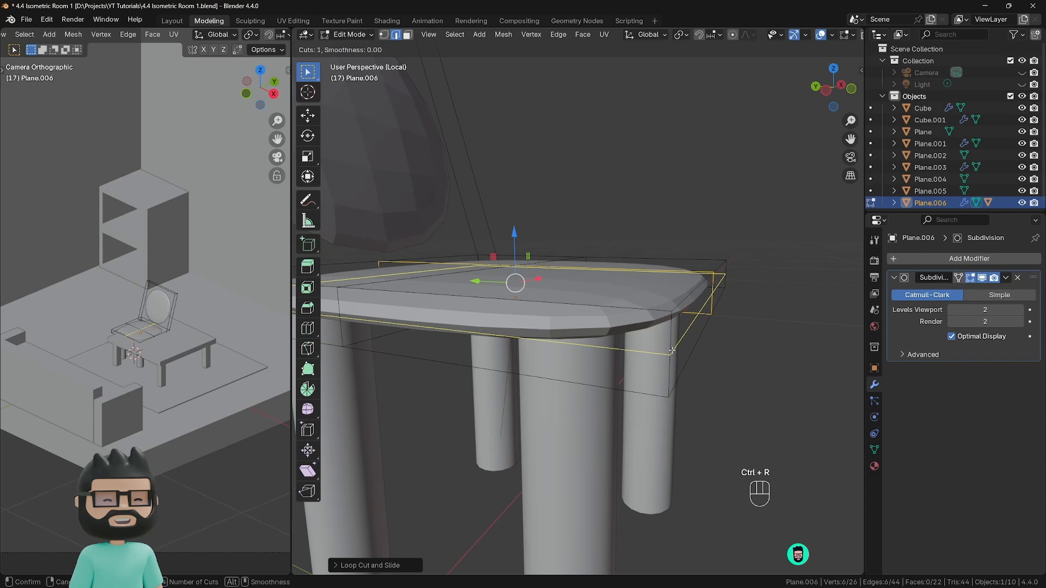
scroll(671, 350, "up", 1)
left_click(672, 351)
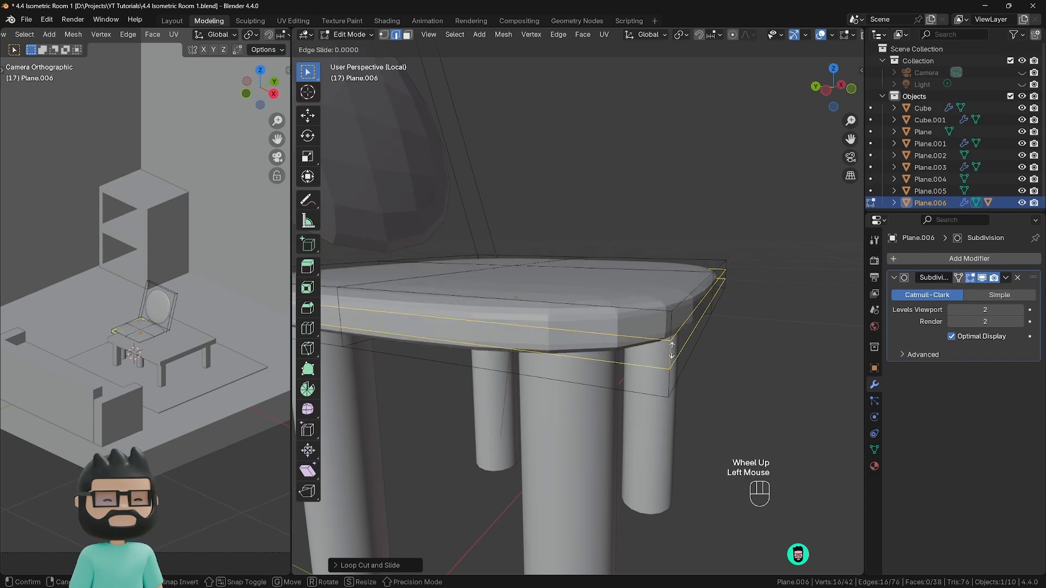
right_click(776, 357)
scroll(678, 355, "down", 3)
middle_click_drag(677, 354, 569, 372)
key("Tab")
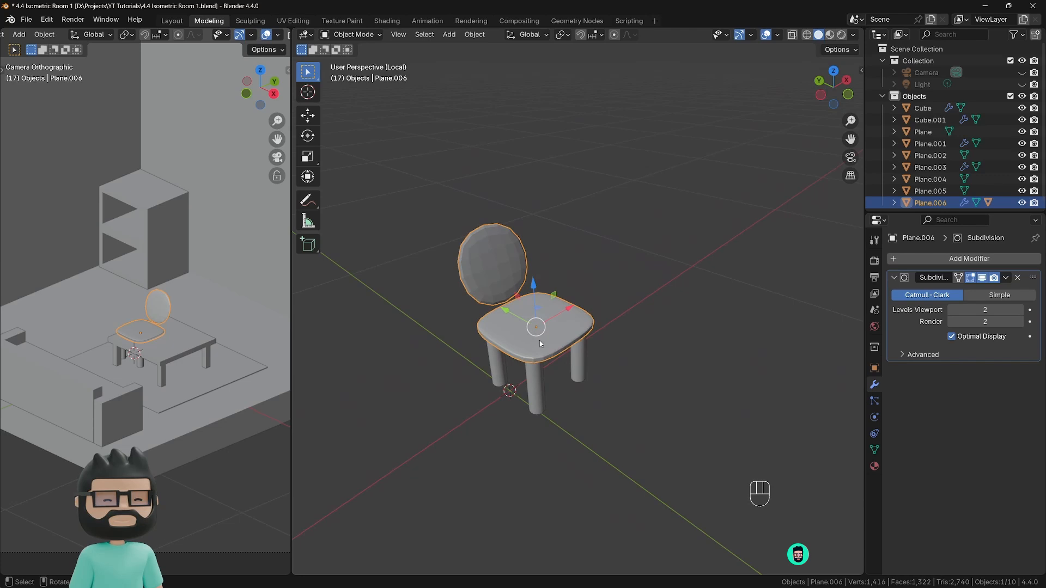
Step: Edit the seat and backrest mesh again and add a centred vertical loop cut to the backrest, without any slide
right_click_drag(547, 349, 527, 337)
middle_click_drag(527, 338, 545, 326)
middle_click_drag(506, 252, 522, 278, "shift")
key("Tab")
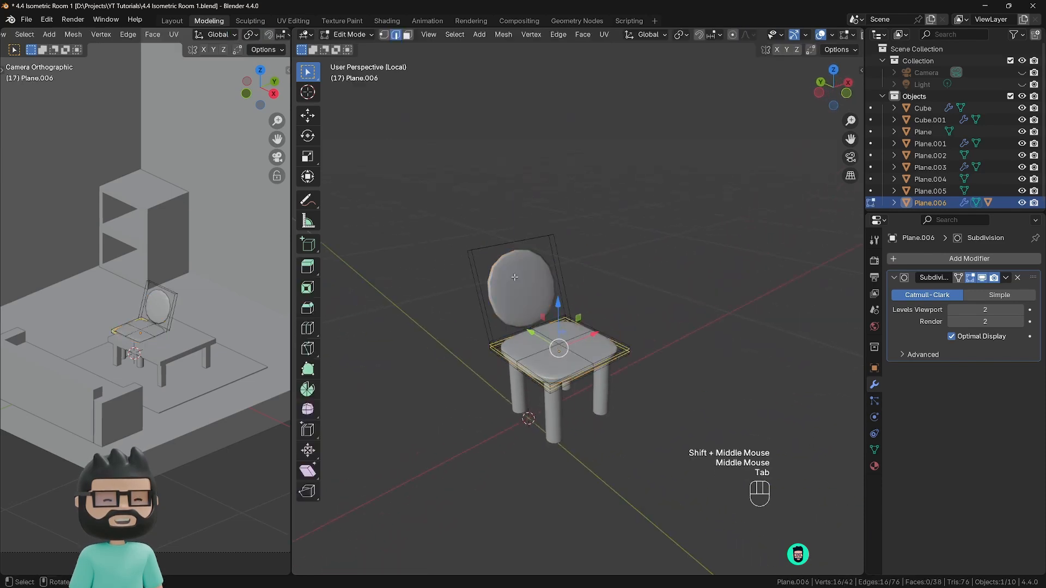
scroll(515, 281, "up", 2)
middle_click_drag(487, 229, 535, 217, "shift")
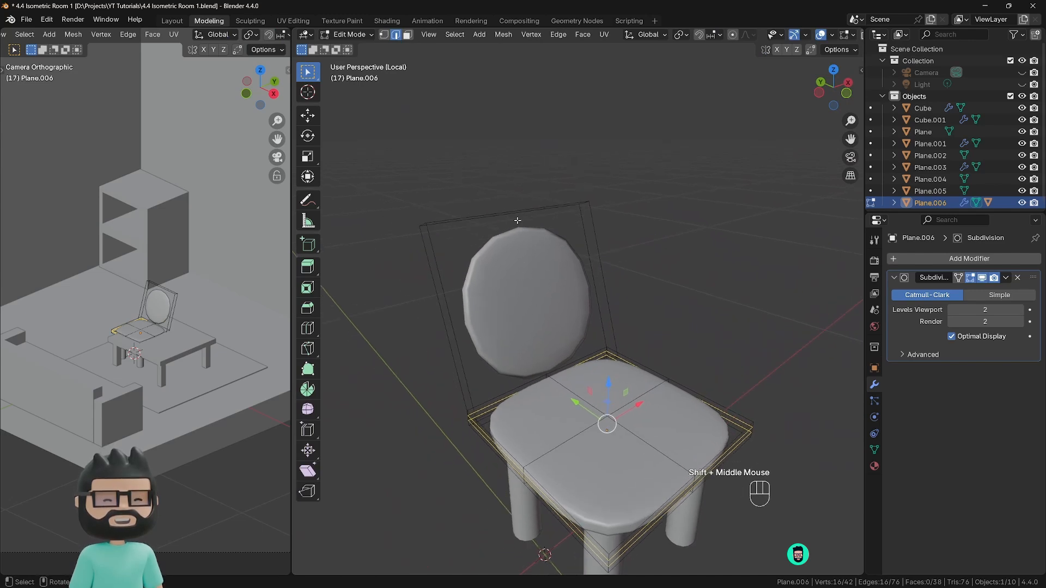
key("ctrl+r")
left_click(514, 215)
right_click(513, 215)
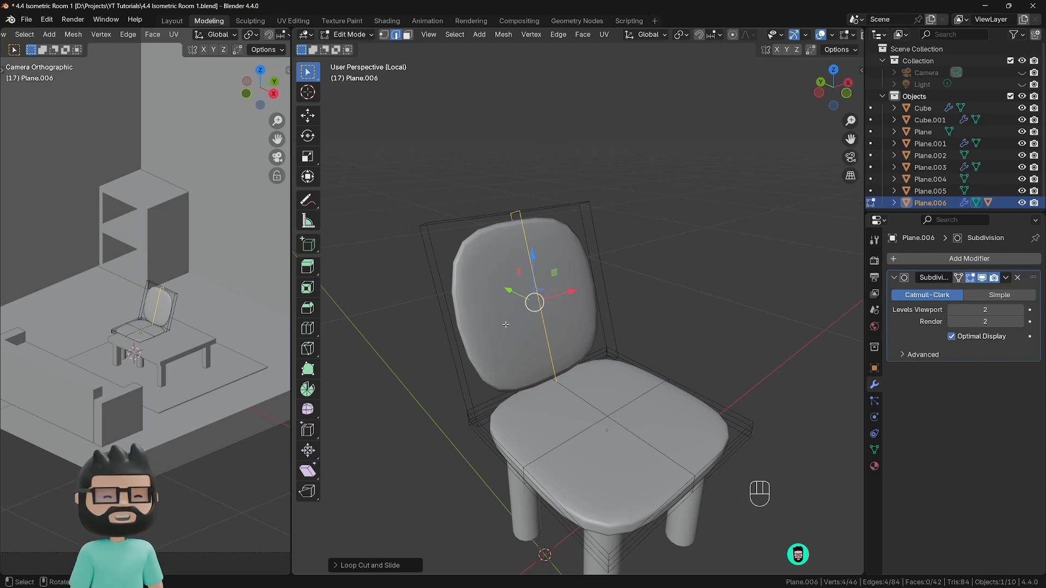
Step: Add two loop cuts around the backrest's thickness without any slide, and clear the selection
middle_click_drag(468, 309, 551, 236)
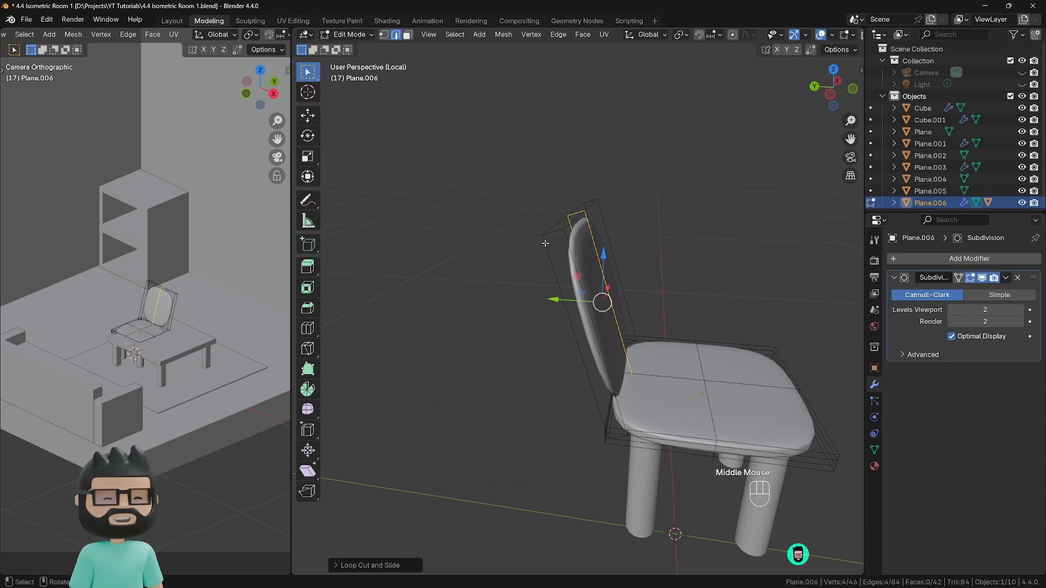
key("ctrl+r")
scroll(552, 233, "up", 1)
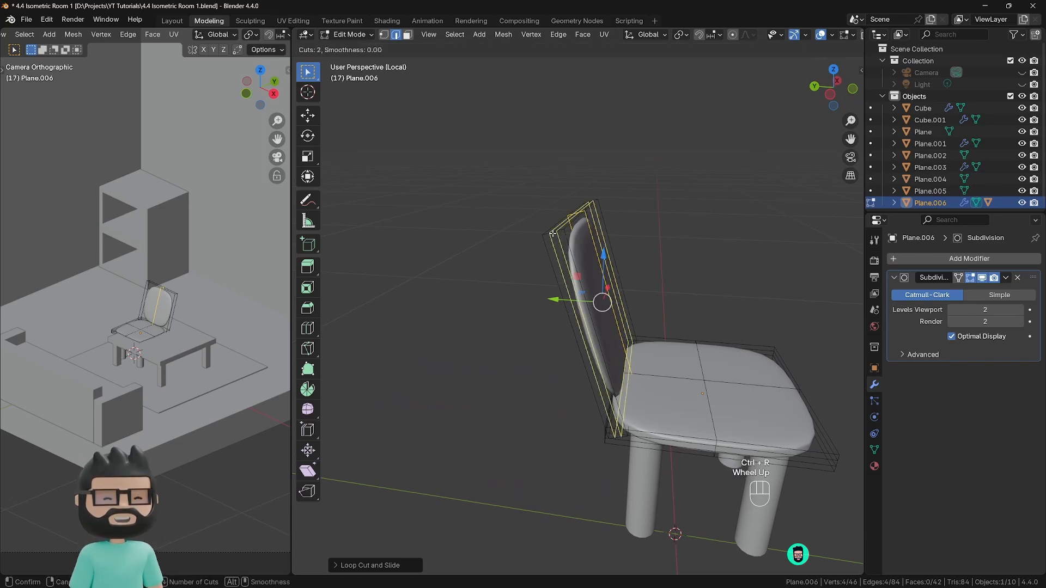
left_click(552, 233)
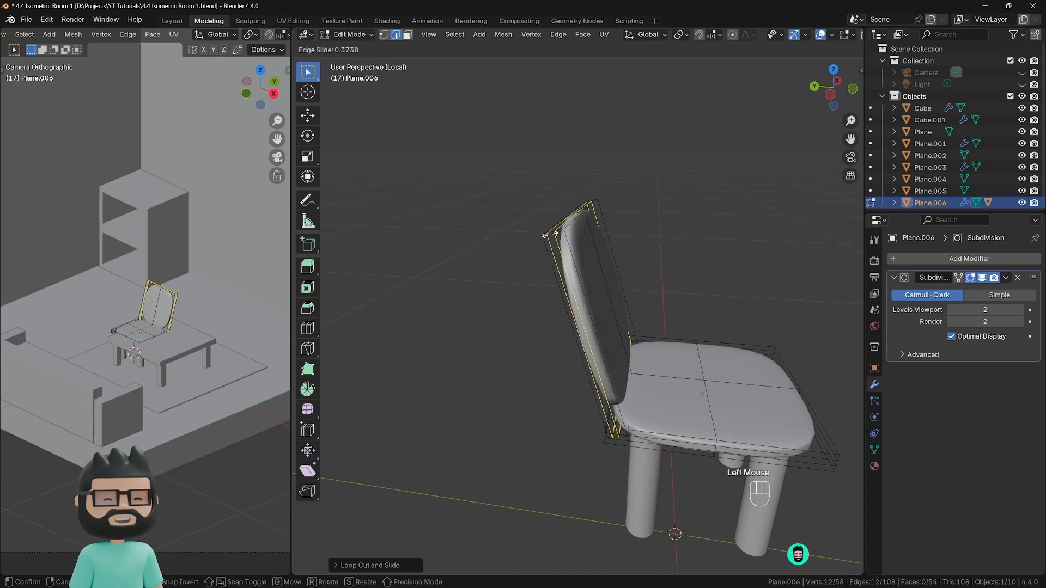
right_click(510, 253)
middle_click_drag(511, 252, 504, 255, "shift")
middle_click_drag(504, 255, 476, 253)
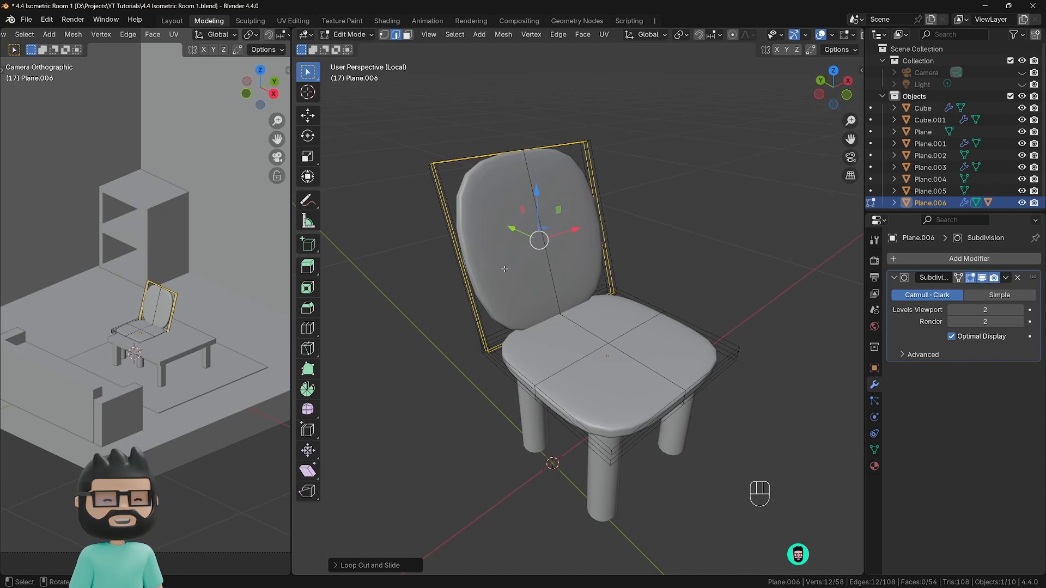
left_click(441, 278)
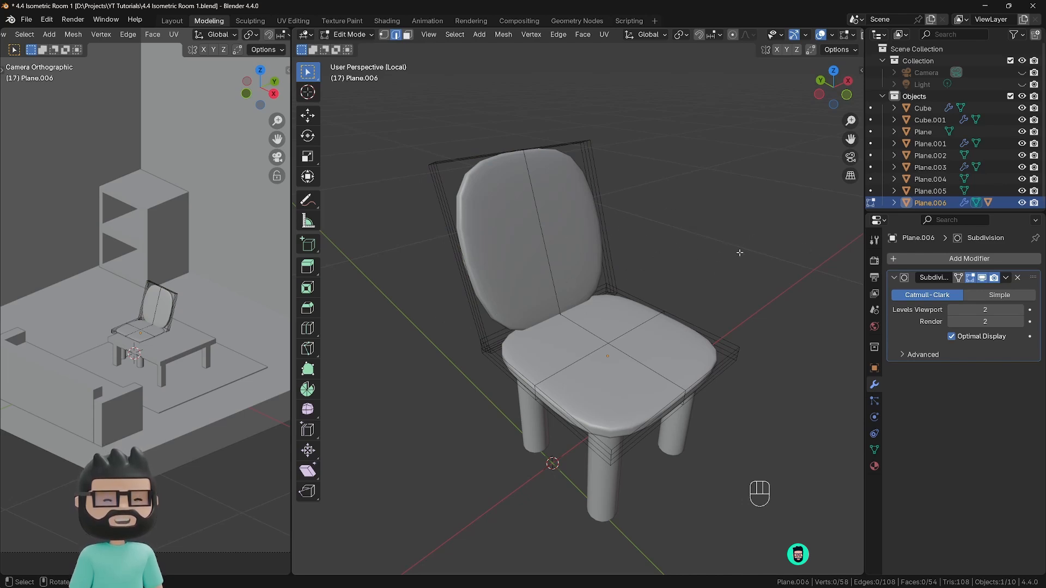
Step: Add a horizontal loop cut across the backrest, slide it down towards the seat by a factor of about 0.65, and return to Object Mode
key("ctrl+r")
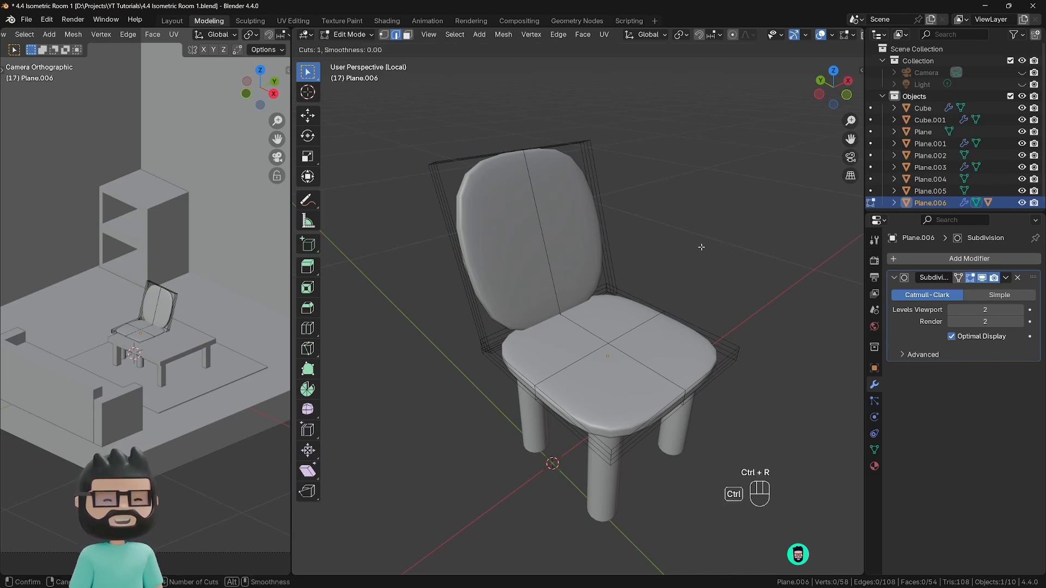
left_click(453, 262)
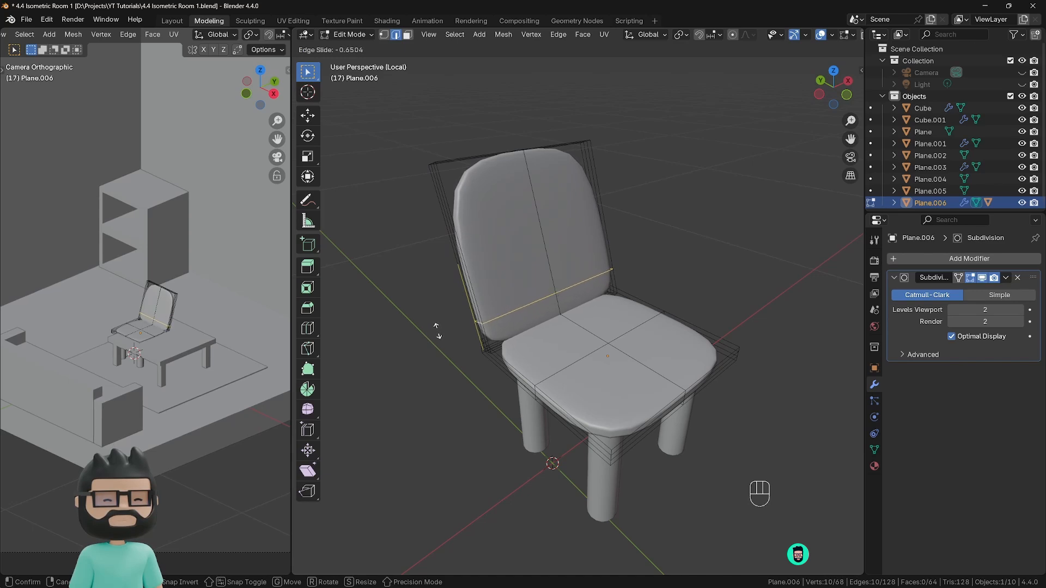
left_click(437, 331)
key("Tab")
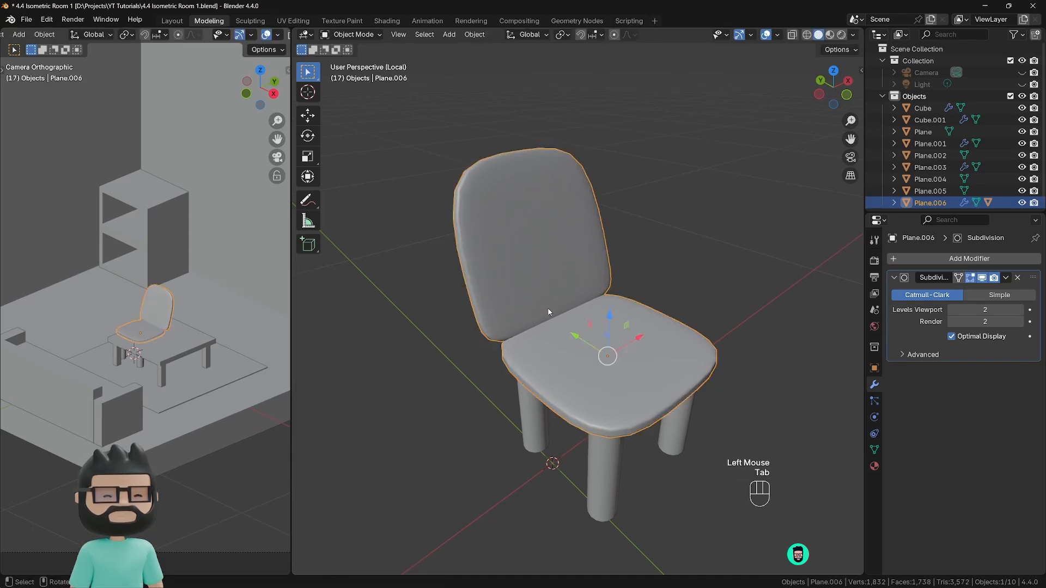
Step: Try viewport level 3 on the Subdivision modifier, then set the levels to 2 for the viewport and 3 for render
scroll(548, 310, "down", 2)
middle_click_drag(548, 310, 495, 259)
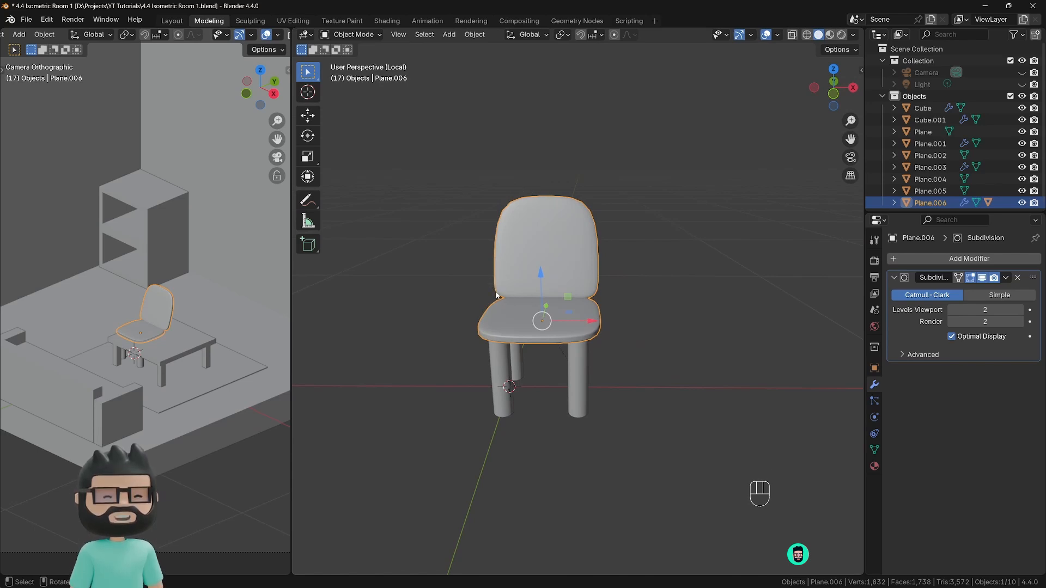
middle_click_drag(496, 295, 563, 280)
scroll(600, 322, "up", 2)
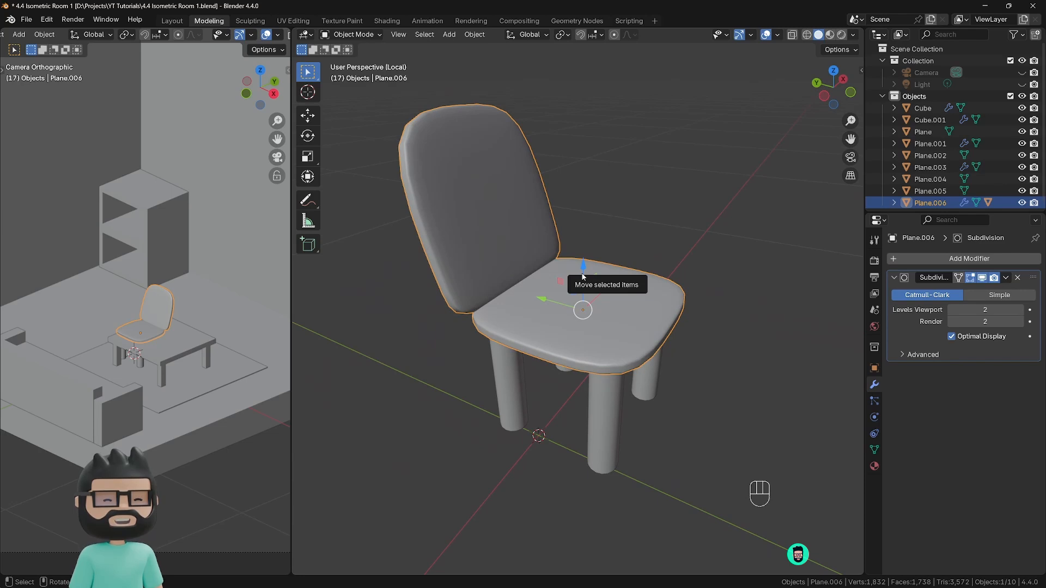
left_click(1019, 309)
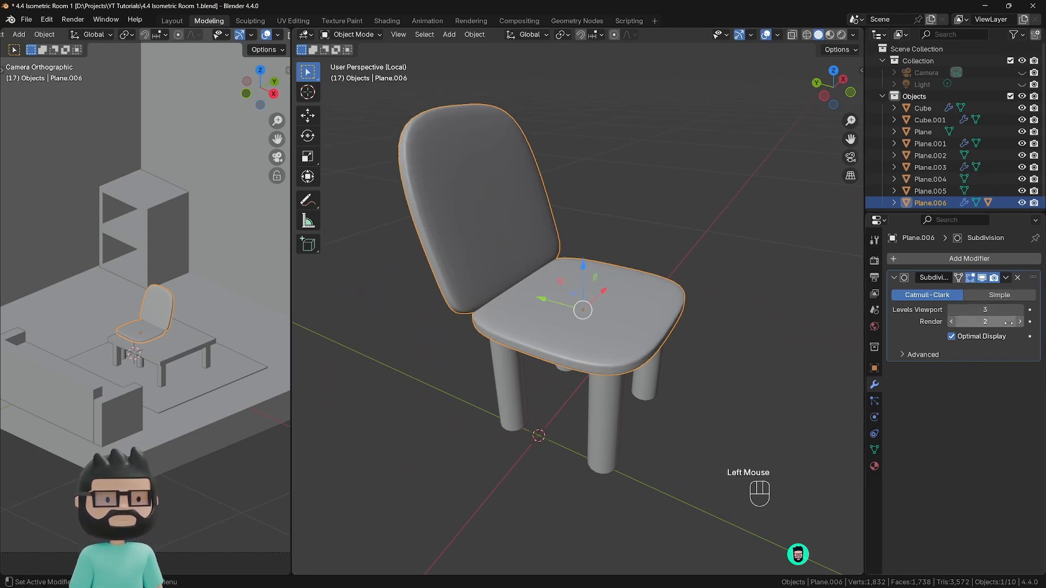
left_click(951, 310)
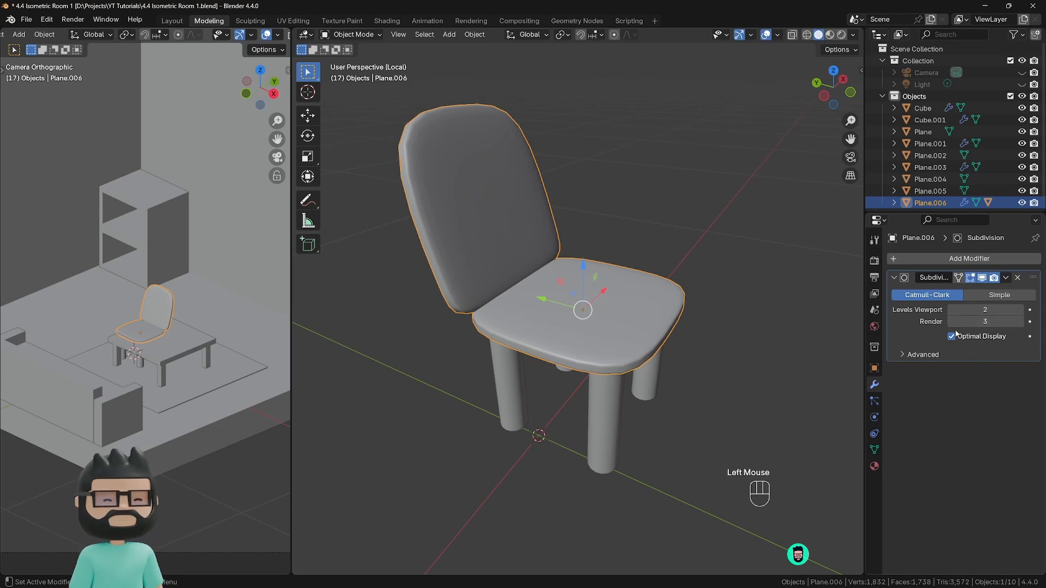
left_click_drag(984, 322, 997, 322)
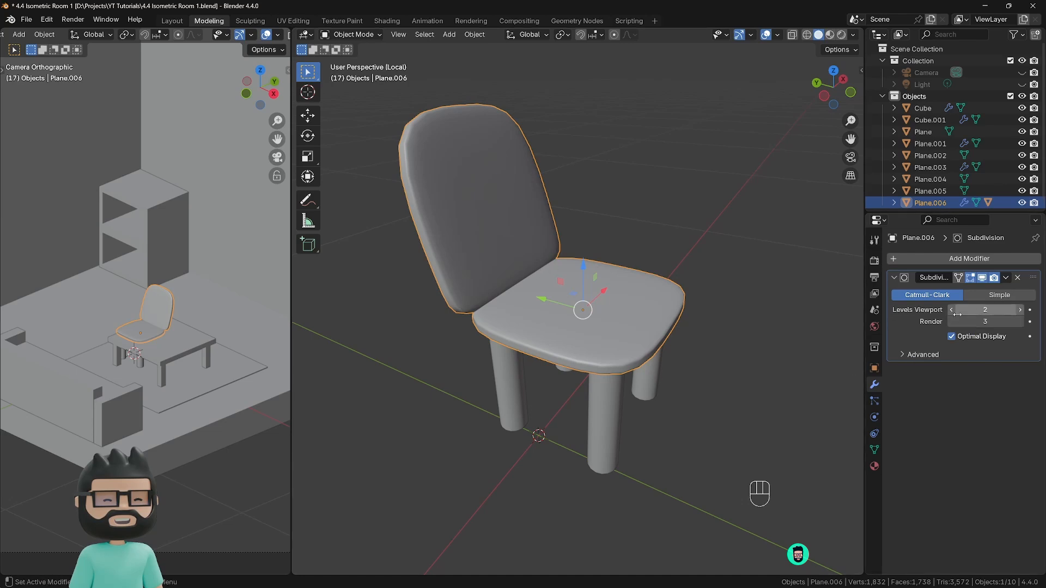
Step: Thin the mirrored chair legs by scaling all of their mesh to about 0.73 in X and Y only, and return to Object Mode
scroll(527, 404, "down", 2)
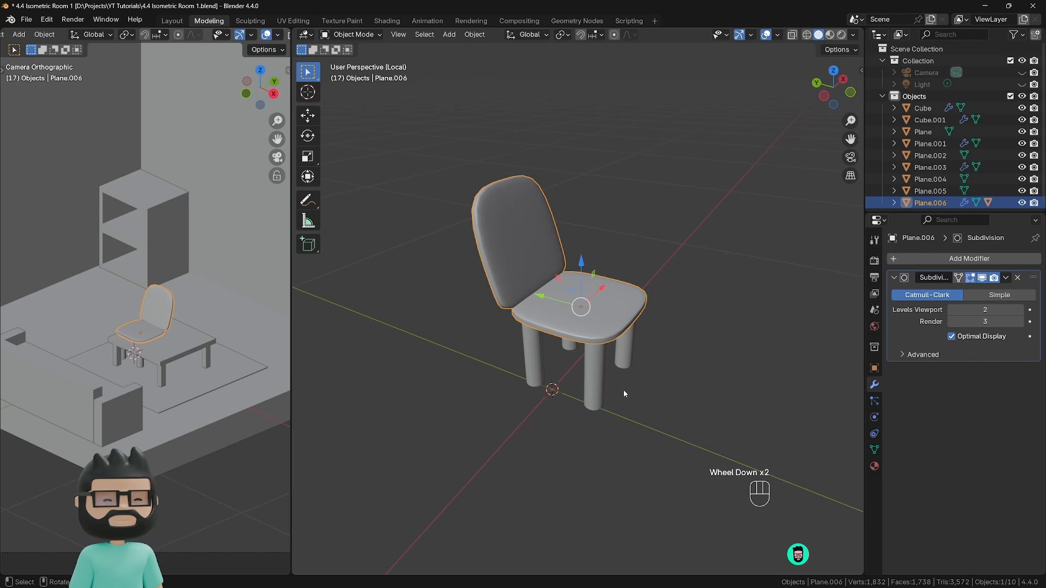
middle_click_drag(623, 390, 569, 305)
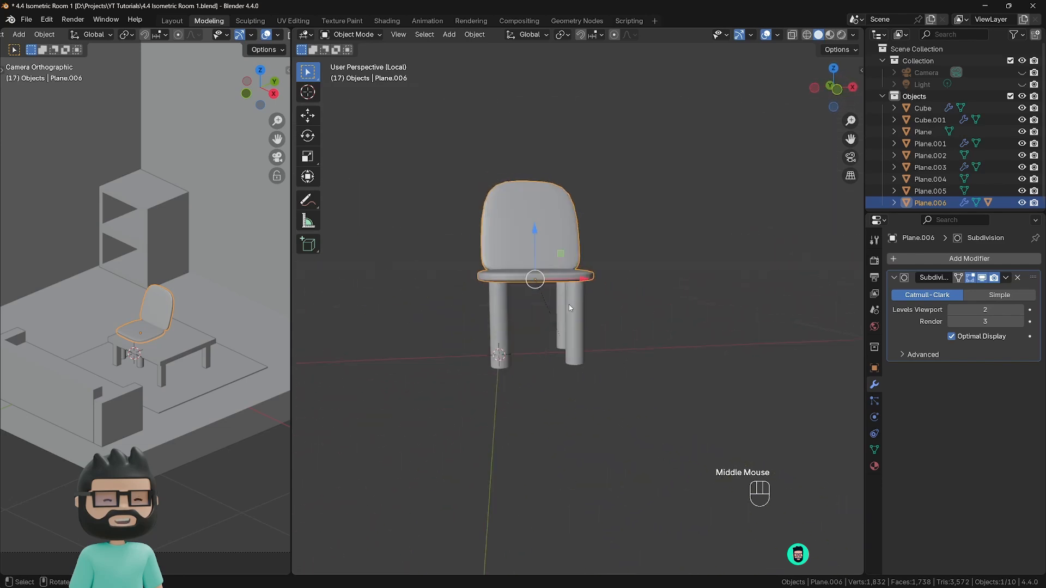
left_click(569, 308)
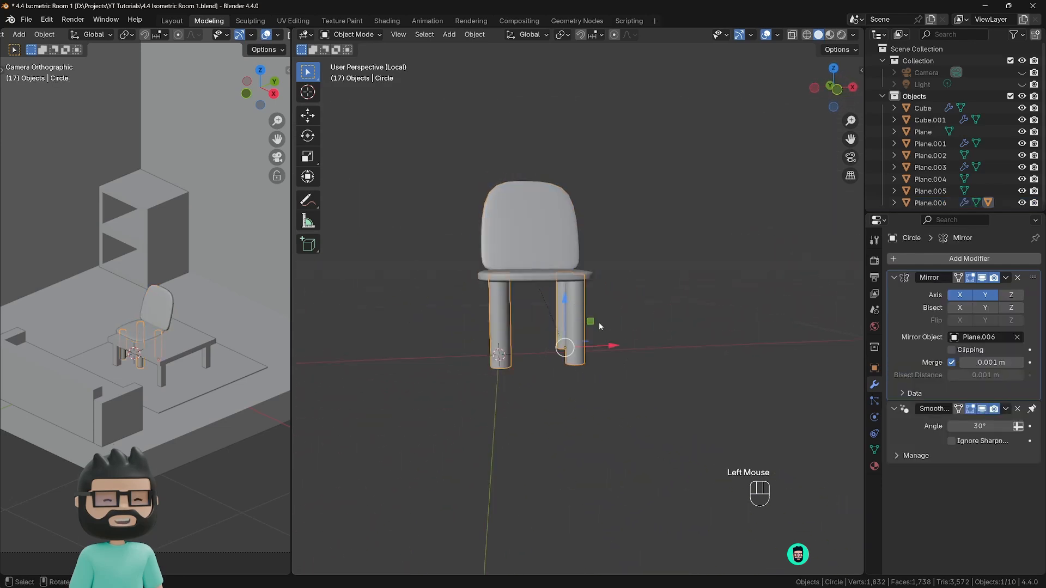
key("Tab")
key("a")
mouse_move(682, 345)
middle_mouse_down()
mouse_move(540, 367)
mouse_move(680, 351)
middle_mouse_up()
key("s")
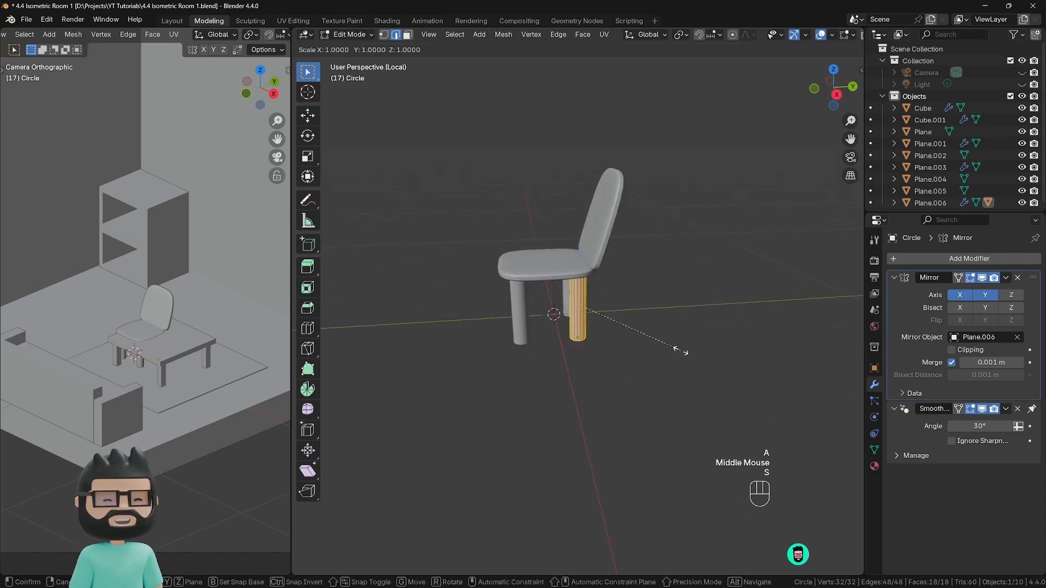
key("shift+z")
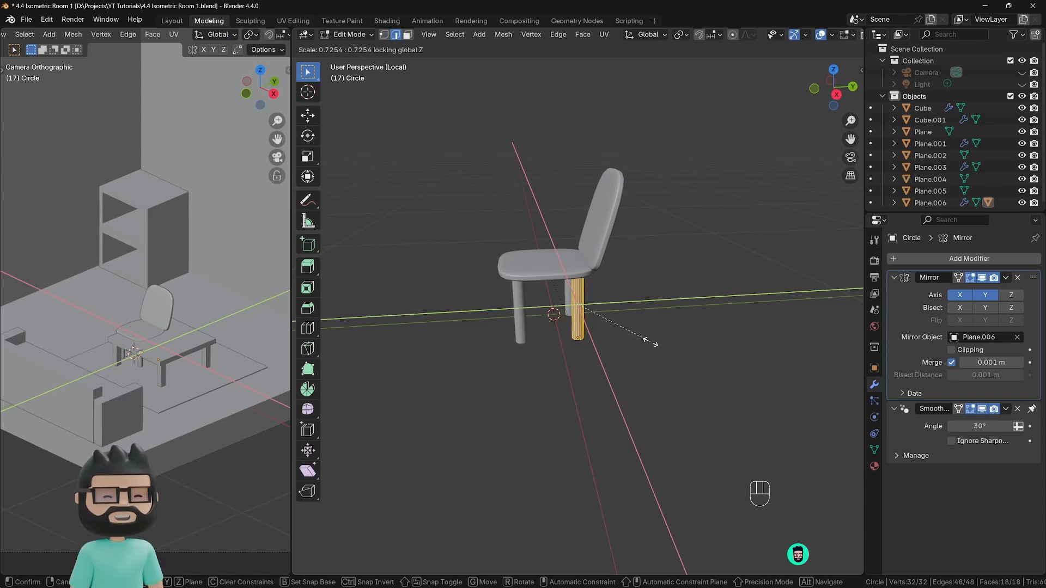
left_click(650, 342)
middle_click_drag(609, 355, 621, 332)
key("Tab")
Step: Select the seat and backrest object and move the chair along the negative X axis, clear of the table
scroll(677, 357, "down", 2)
scroll(621, 333, "down", 1)
left_click(571, 304)
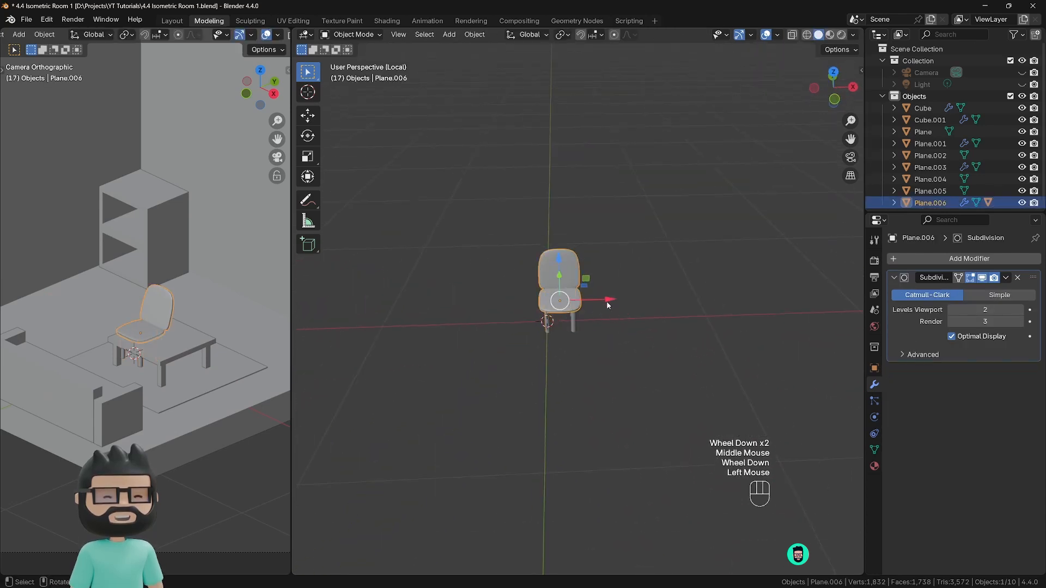
left_click_drag(606, 301, 487, 304)
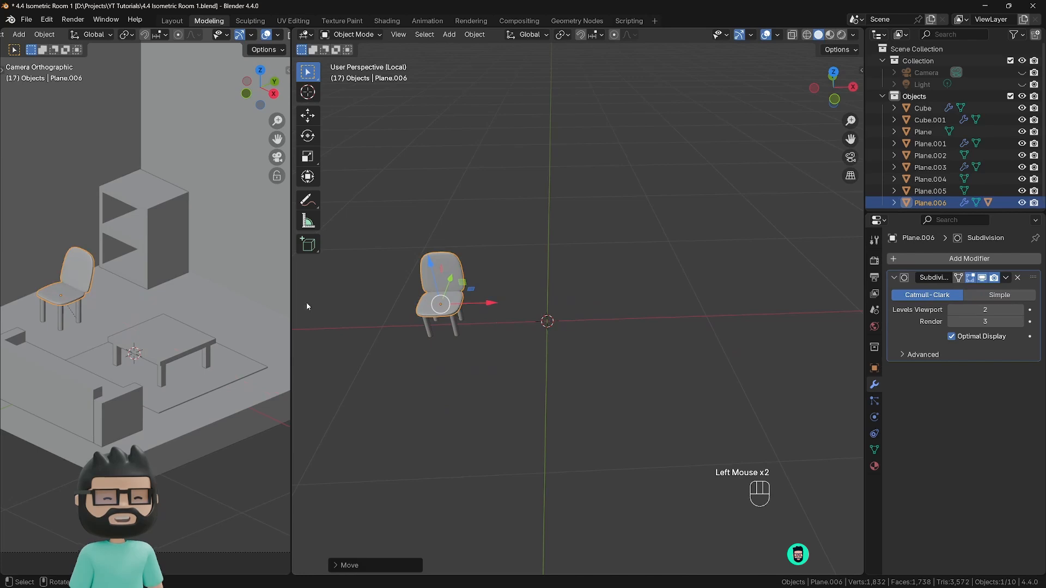
Step: Rotate the chair about the Z axis and shift it across the floor to the open area behind the table, beside the shelf unit
middle_click_drag(65, 296, 169, 360, "shift")
scroll(177, 335, "down", 3)
scroll(177, 334, "down", 2)
key("r")
key("z")
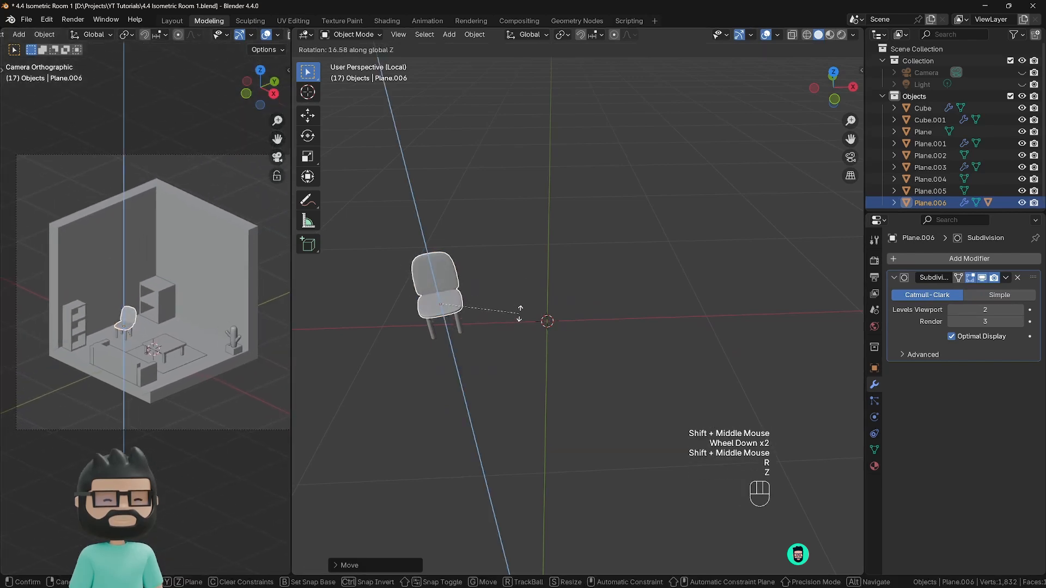
left_click(529, 273)
left_click_drag(472, 290, 462, 267)
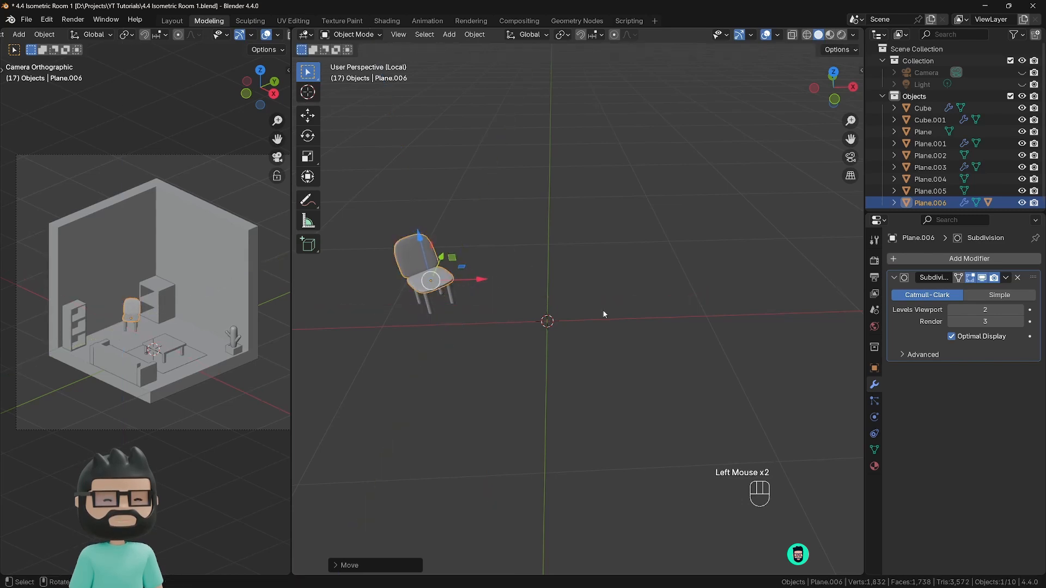
Step: Leave local view to bring the whole room back around the chair
key("KP_Divide")
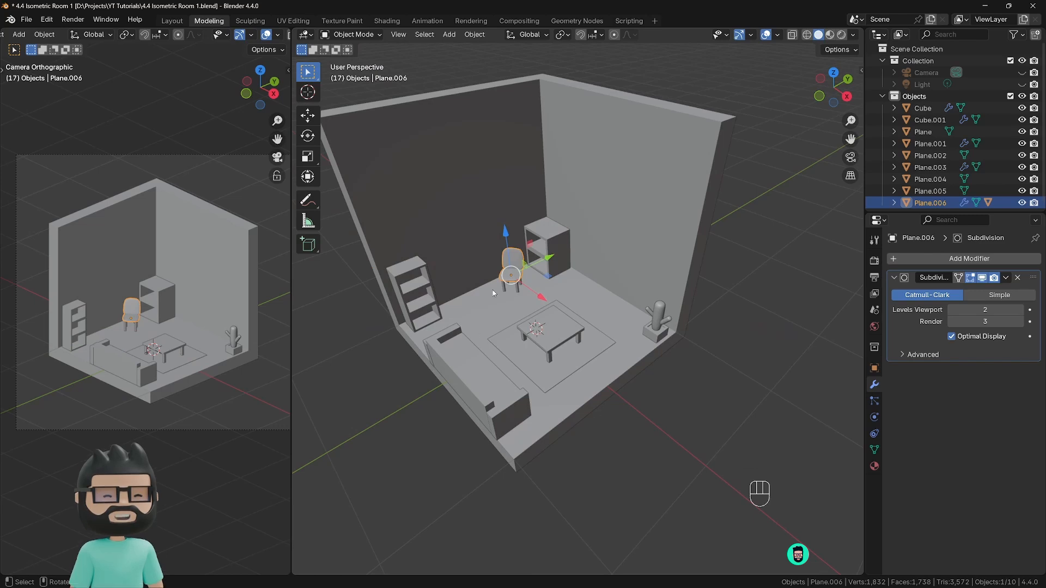
scroll(603, 311, "up", 2)
middle_click_drag(444, 303, 504, 298, "shift")
scroll(518, 289, "up", 2)
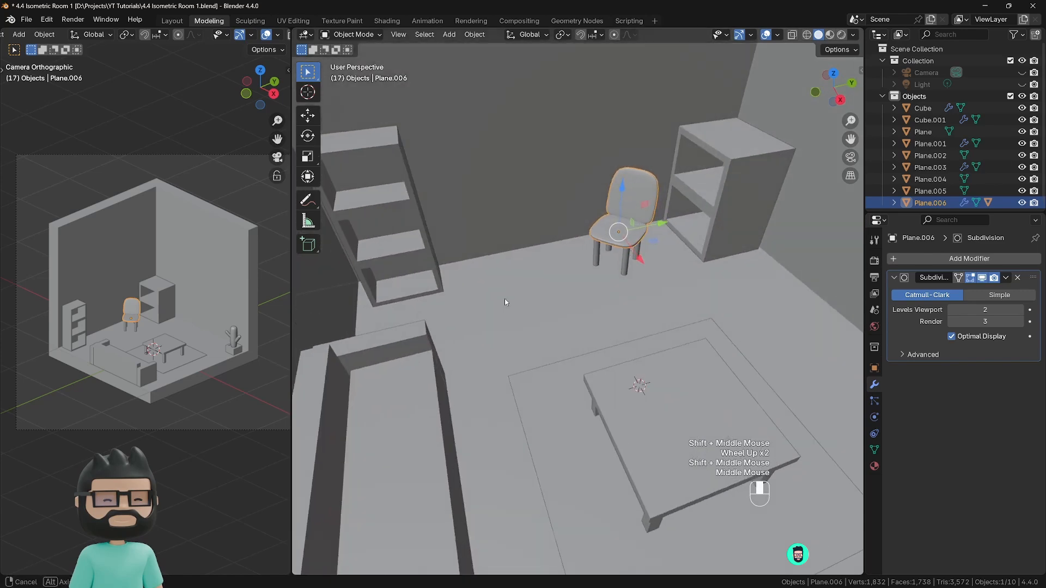
Step: Try duplicating only the chair's seat and backrest, move the copy along X, and delete that copy
key("shift+d")
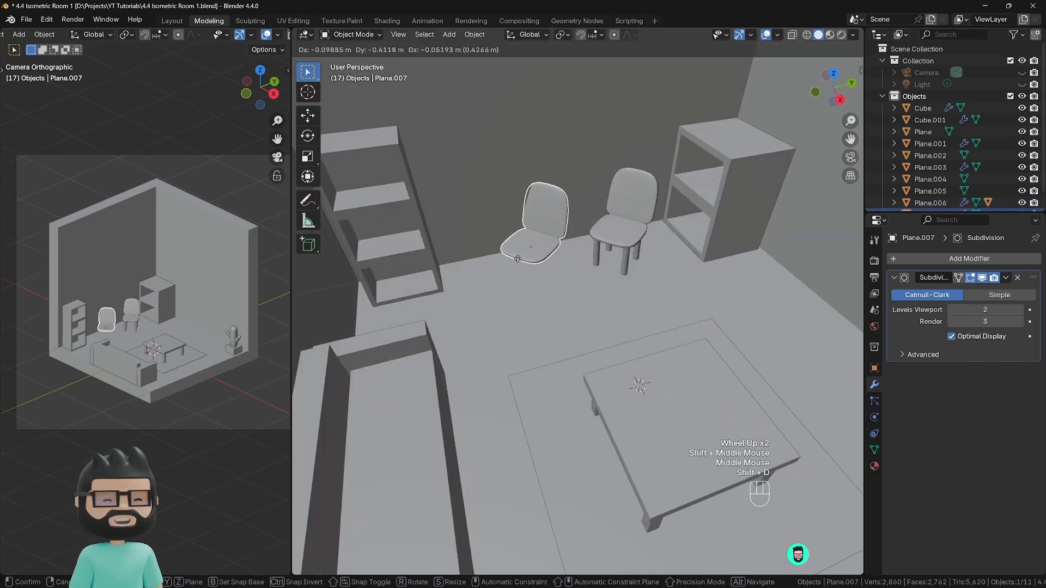
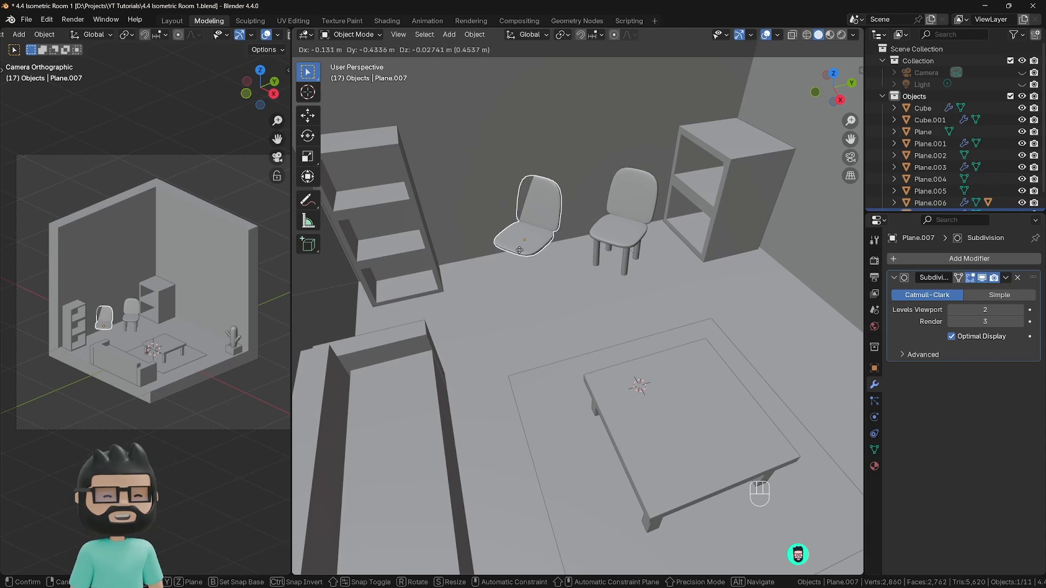
right_click(519, 253)
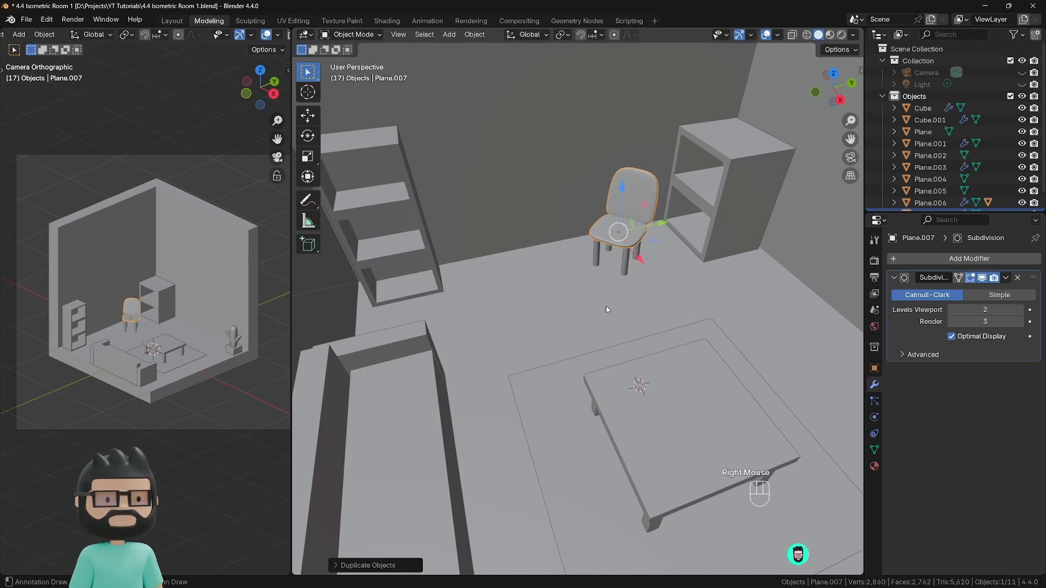
left_click_drag(643, 263, 665, 322)
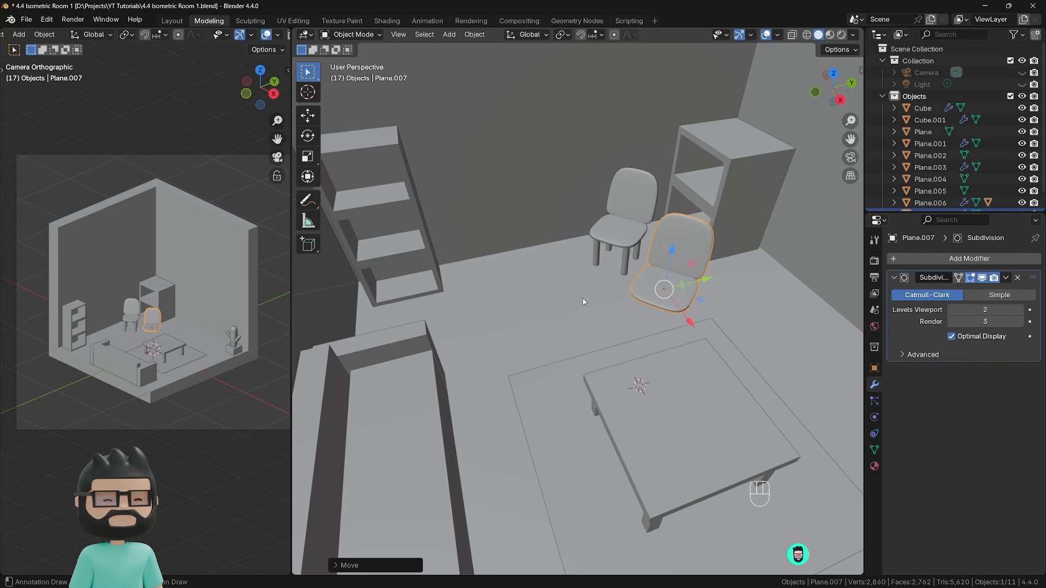
key("x")
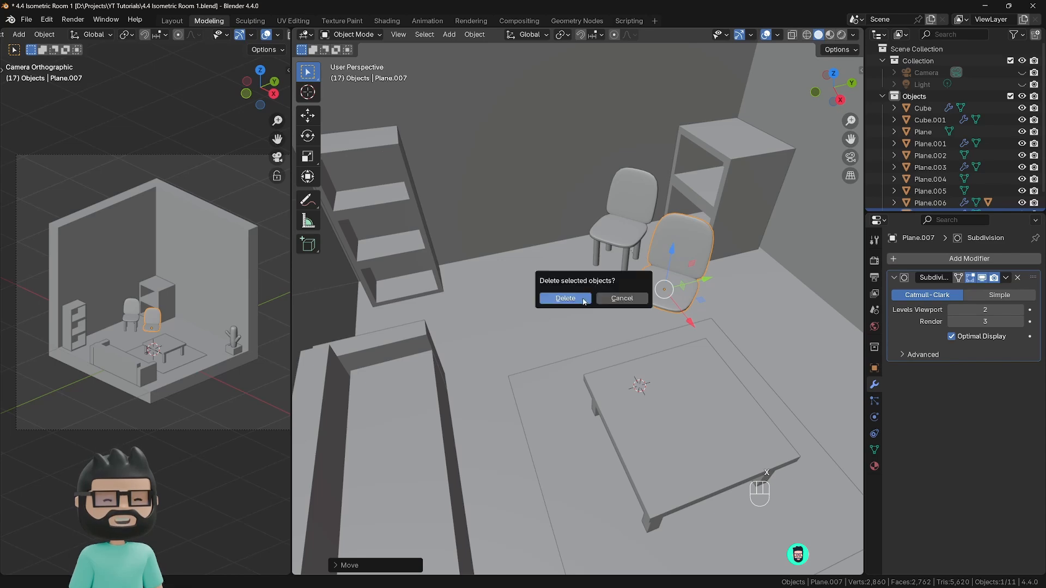
left_click(584, 301)
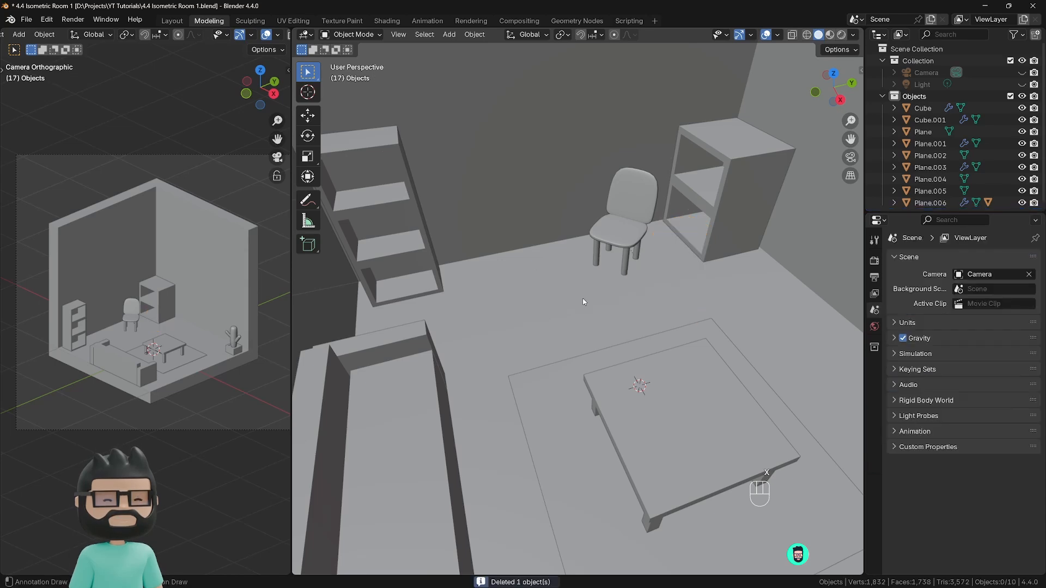
Step: Duplicate the chair's seat and legs together along negative Y toward the tall shelf unit and rotate the copy about Z
left_click(619, 232, "shift")
left_click(627, 268, "shift")
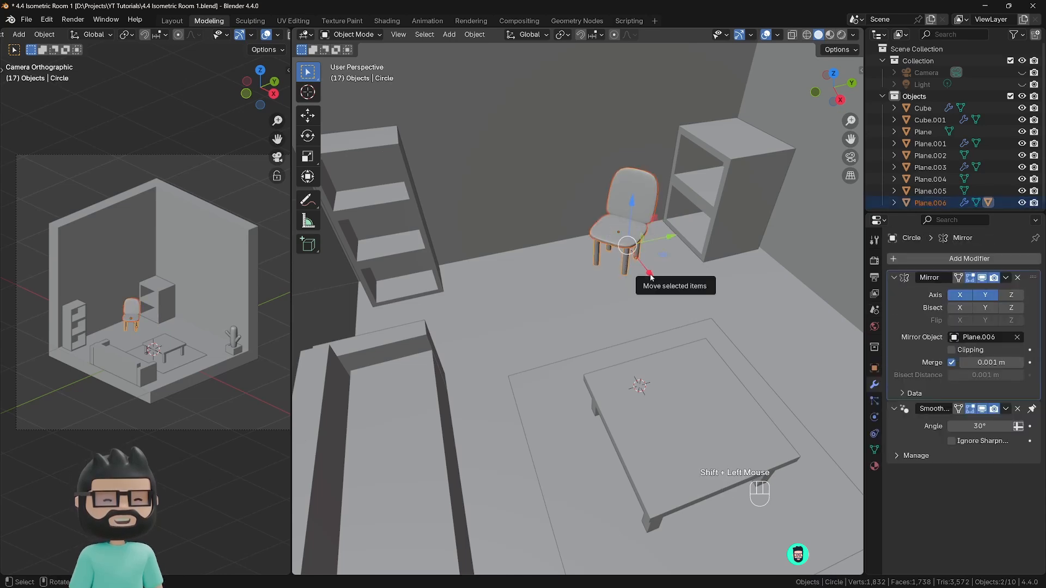
key("shift+d")
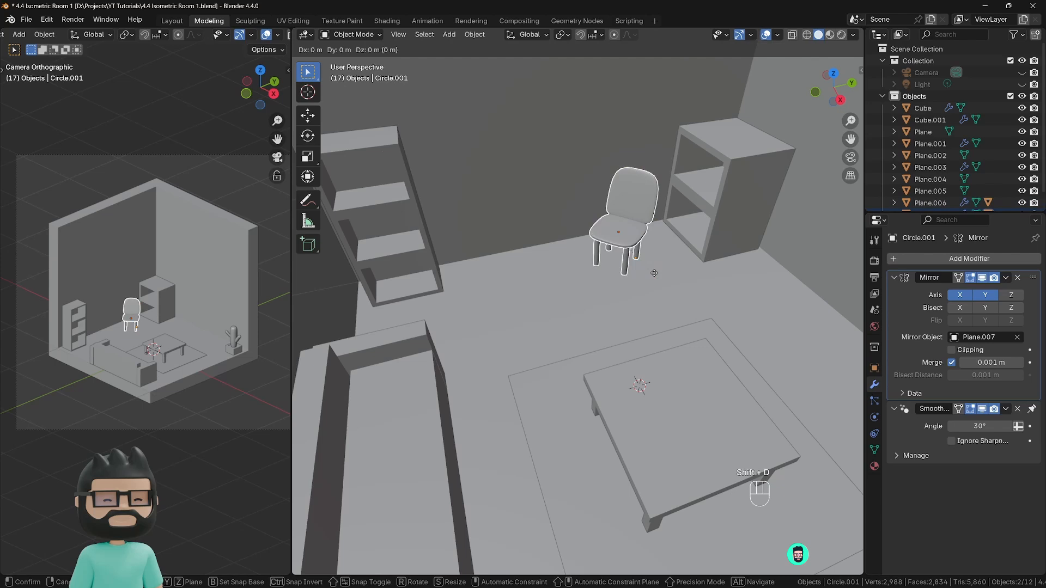
key("y")
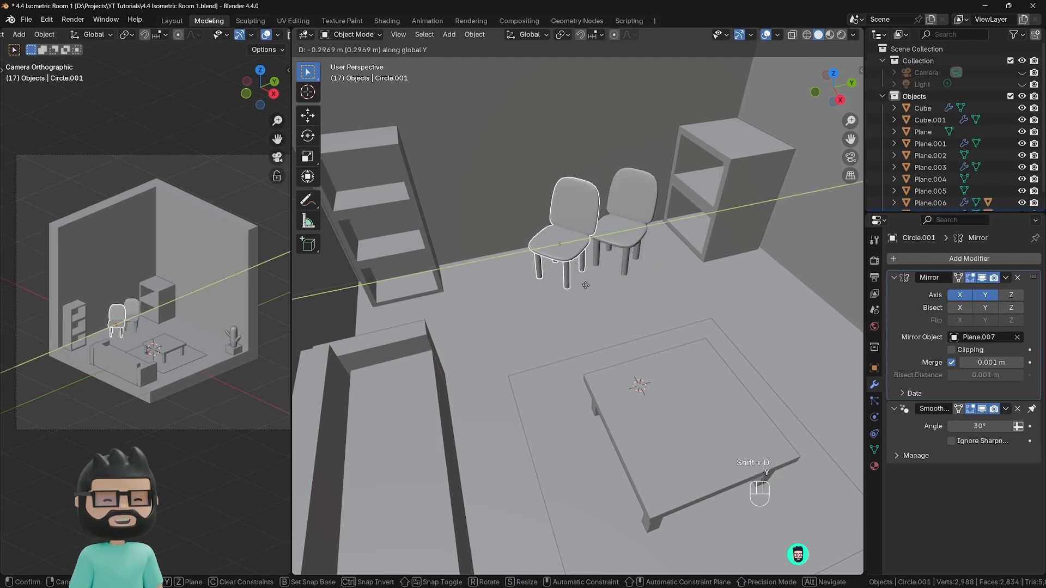
left_click(531, 291)
key("r")
key("z")
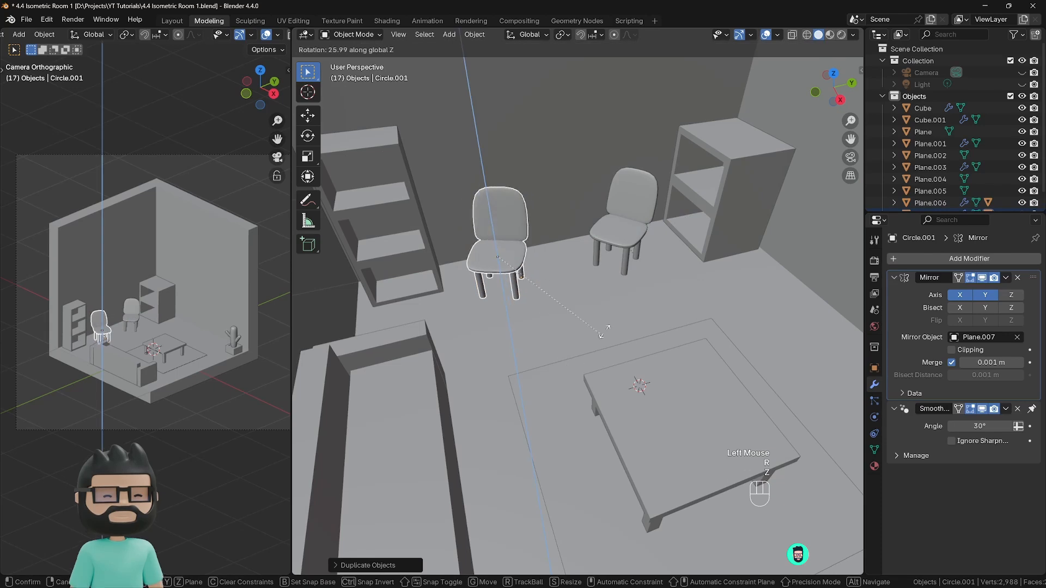
left_click(597, 280)
Step: Turn the copied chair about Z using only its seat object, facing it sideways to the other chair, and adjust its floor position
left_click(510, 266)
key("r")
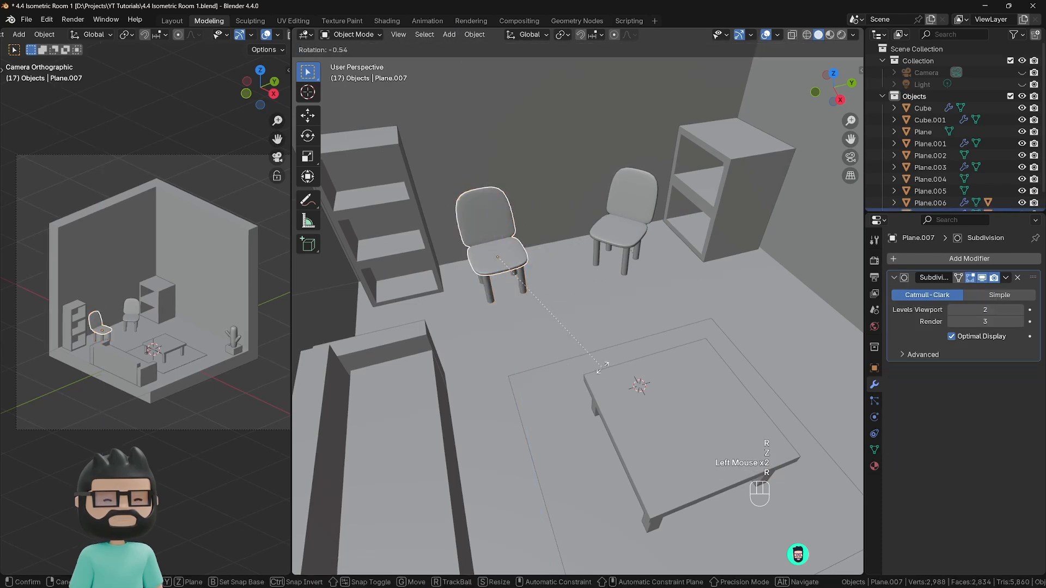
key("z")
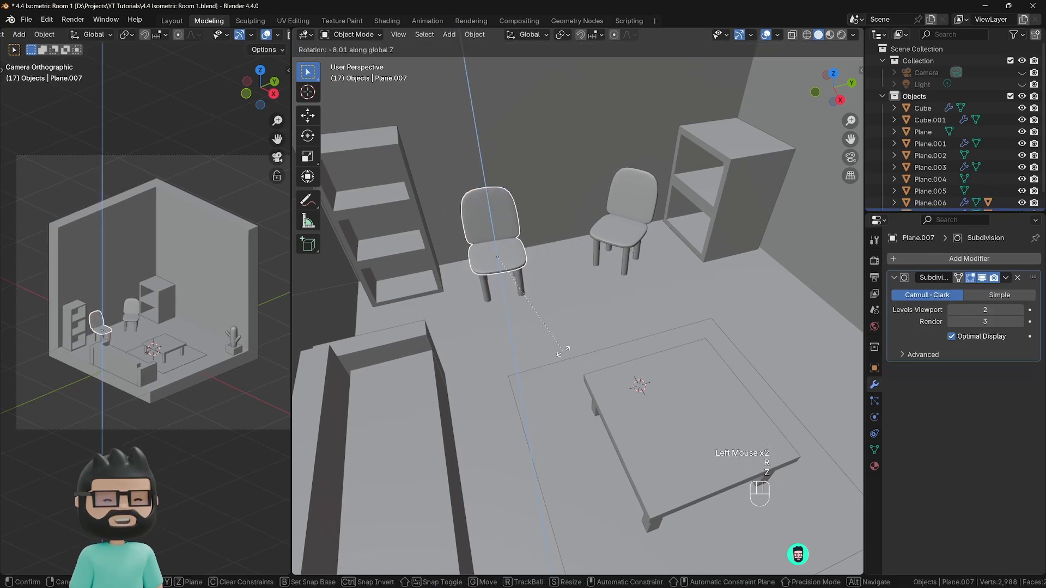
left_click(563, 350)
left_click(507, 286)
left_click(501, 283)
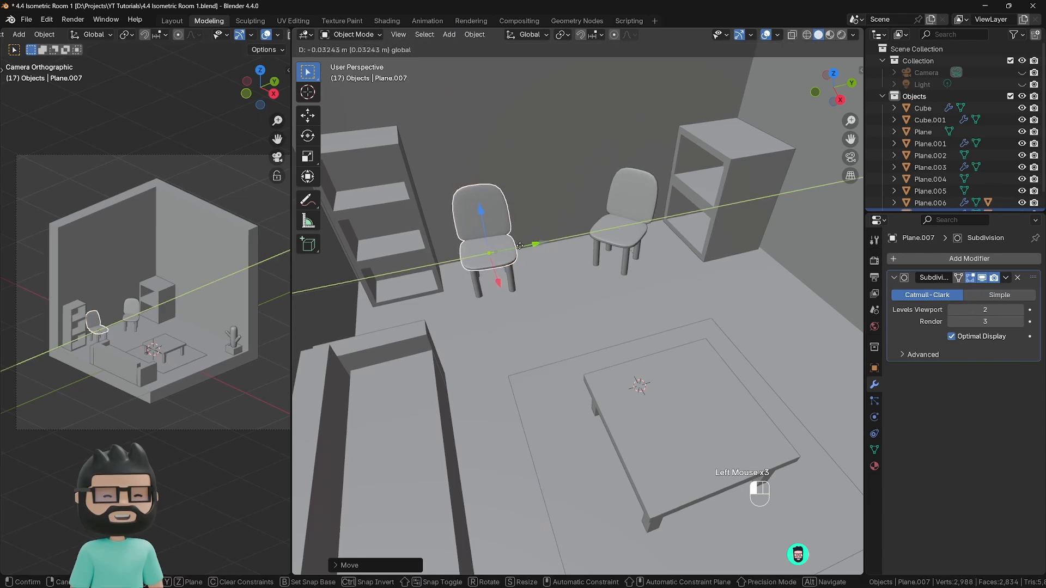
key("r")
key("z")
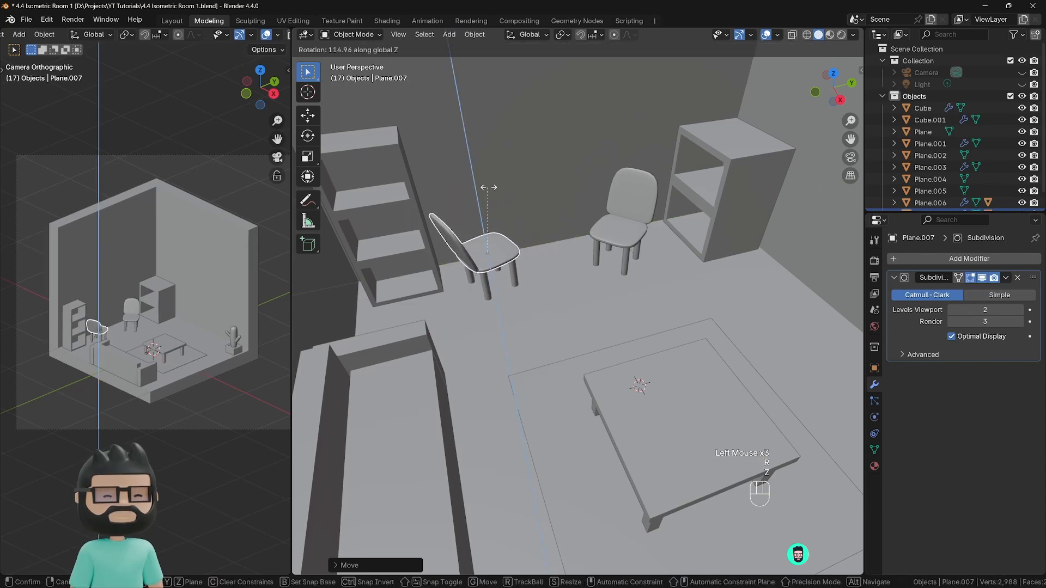
left_click(495, 199)
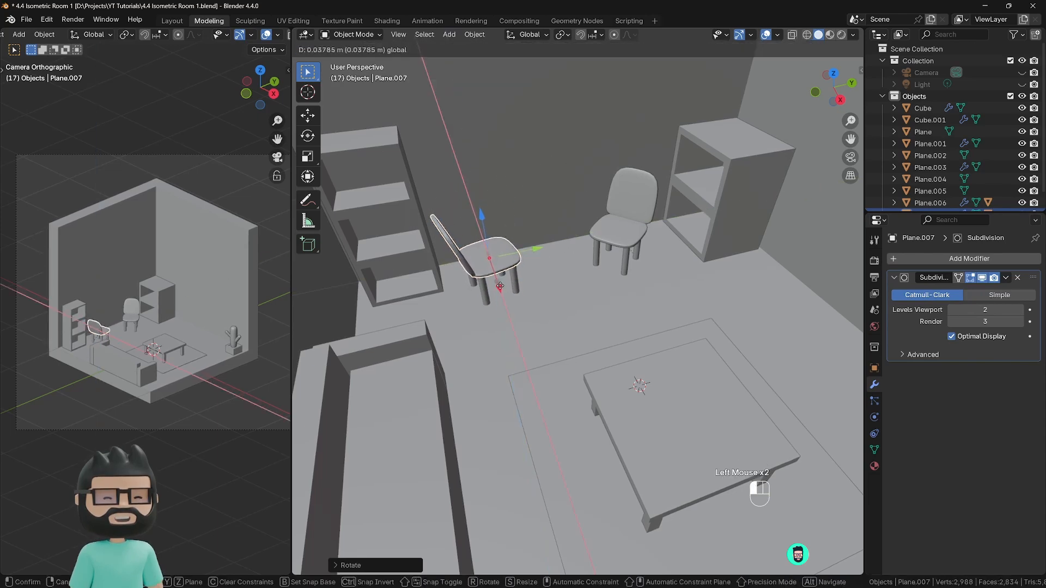
left_click(503, 289)
Step: Rotate the original chair's seat object slightly about Z and nudge the chair across the floor
left_click(633, 229)
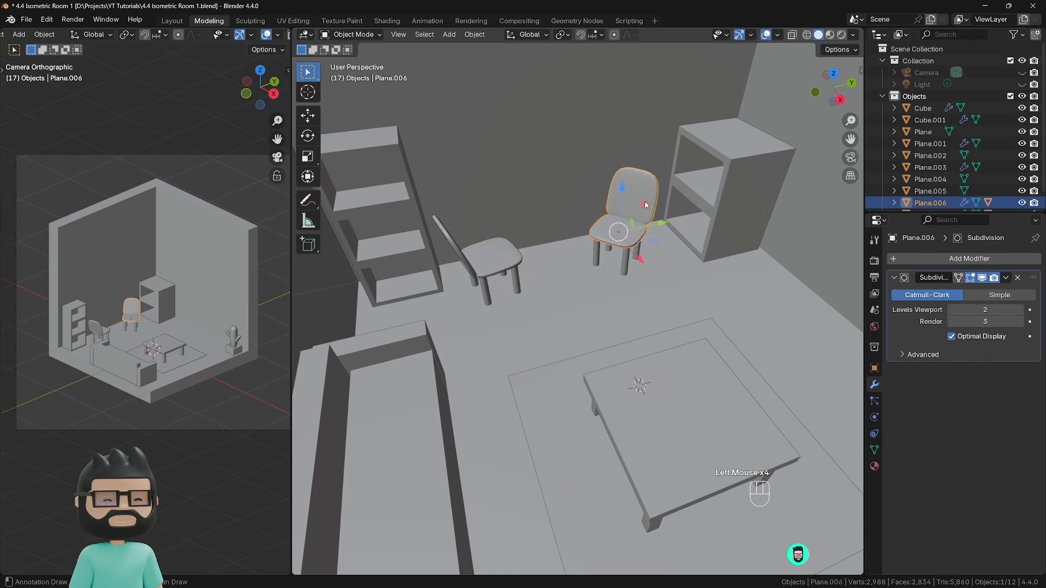
key("r")
key("z")
left_click(660, 236)
left_click_drag(661, 236, 630, 262)
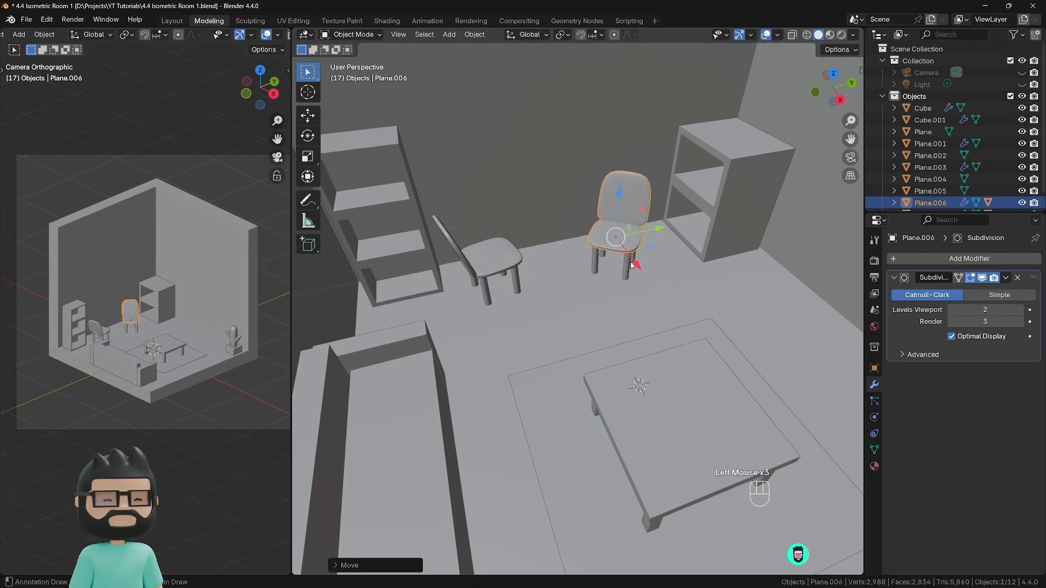
scroll(627, 327, "down", 1)
scroll(616, 381, "up", 1)
middle_click_drag(616, 382, 589, 327, "shift")
scroll(556, 327, "down", 2)
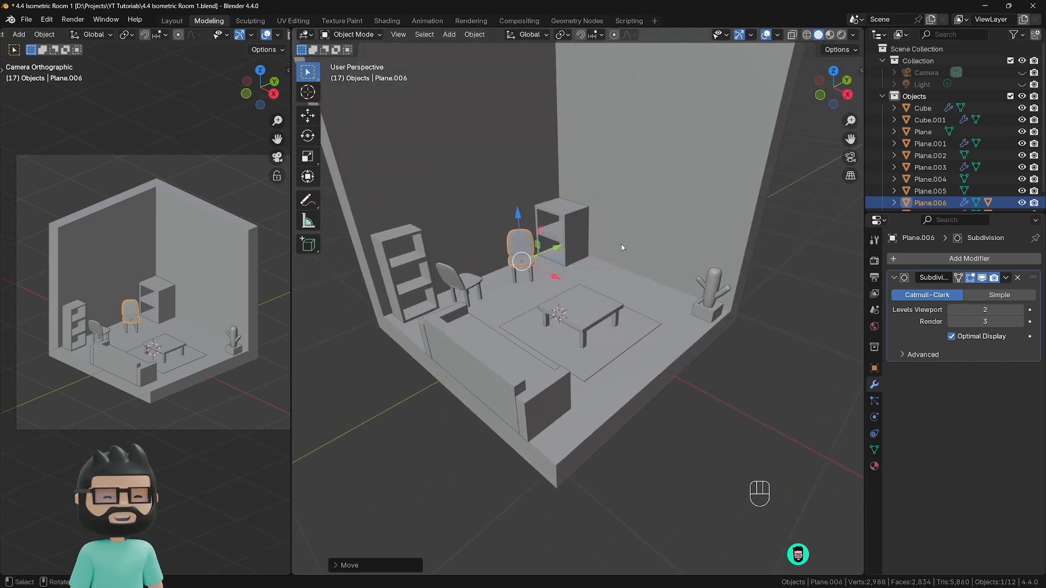
Step: Add a mesh plane to the room at the 3D cursor
middle_click_drag(647, 304, 520, 319, "shift")
scroll(604, 329, "down", 1)
scroll(604, 328, "up", 1)
scroll(605, 329, "up", 1)
left_click(574, 329)
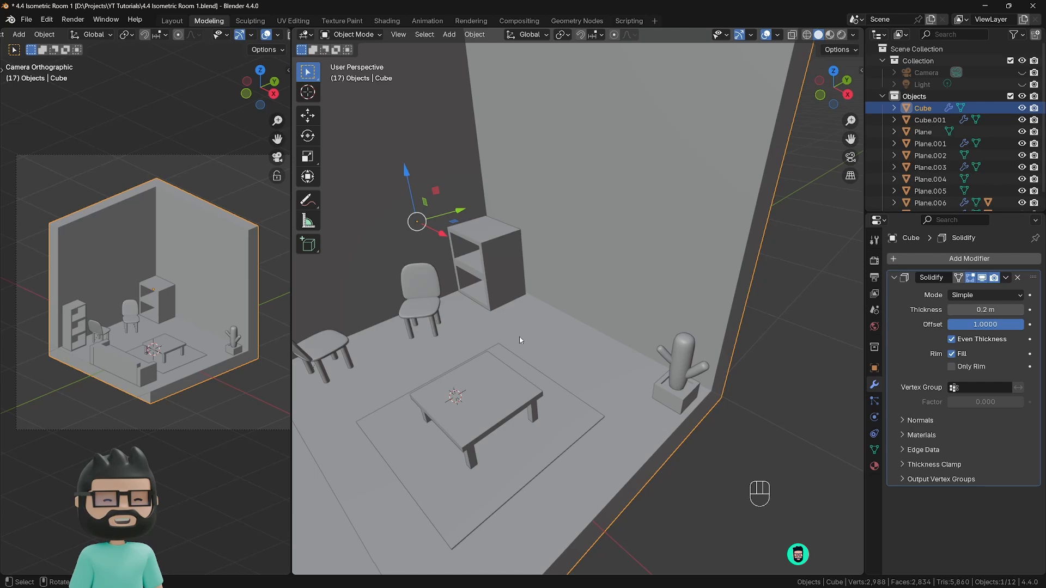
key("shift+a")
mouse_move(528, 336)
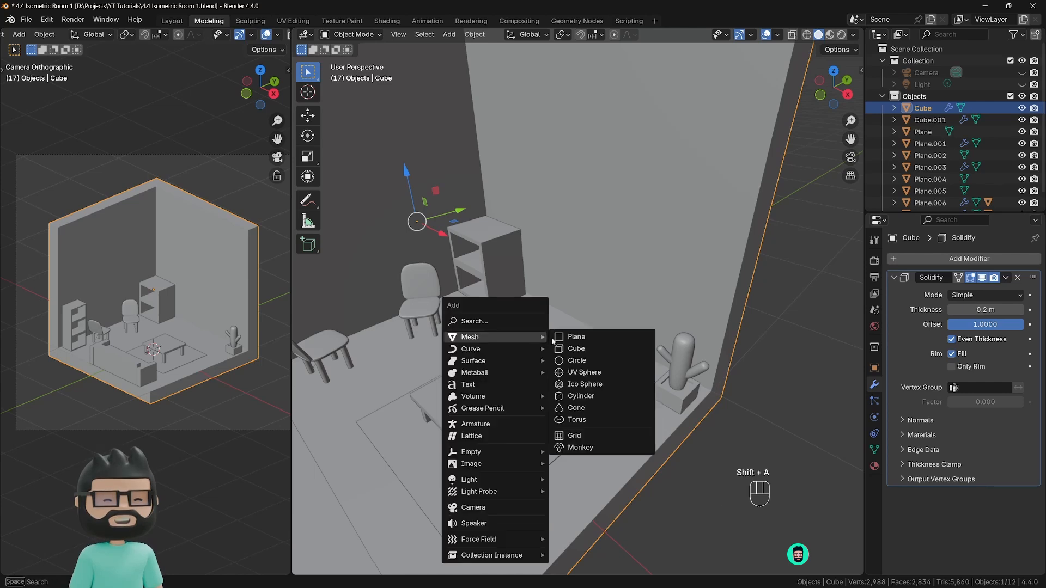
left_click(569, 339)
scroll(653, 407, "down", 2)
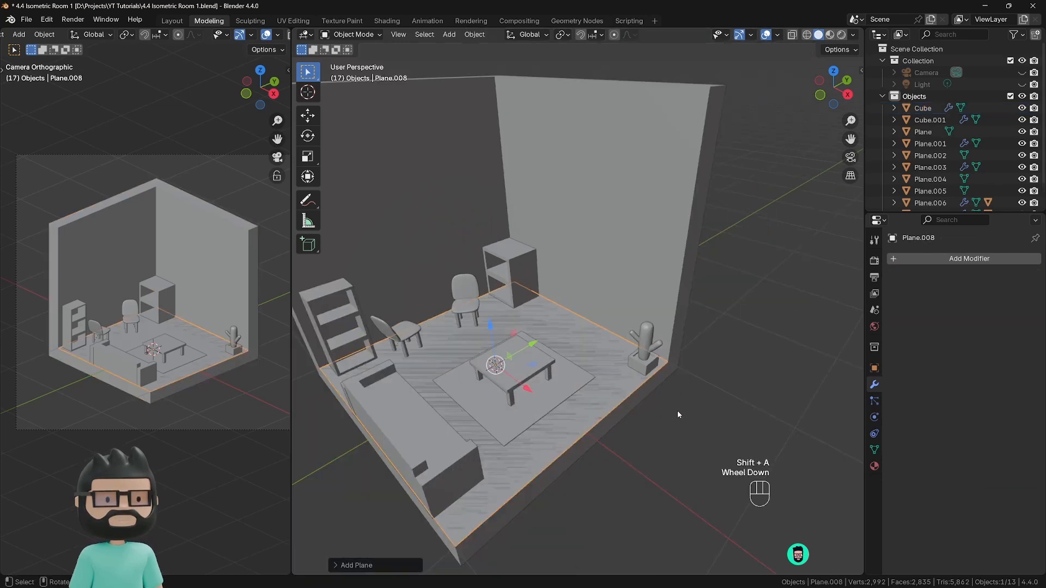
Step: Scale down the new plane's mesh in Edit Mode and move the object along Y to the wall between shelf and cactus
key("Tab")
key("s")
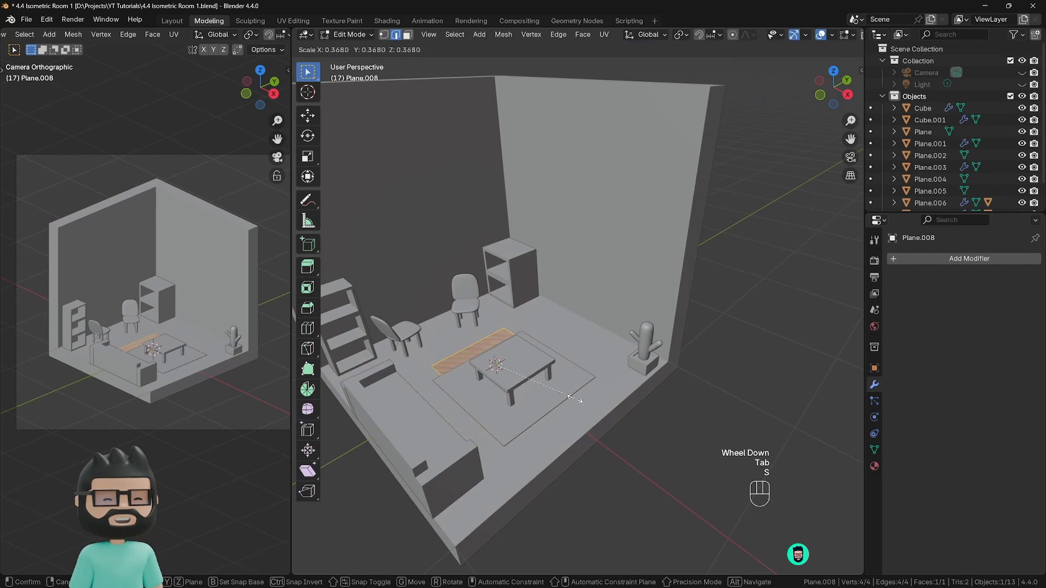
left_click(554, 393)
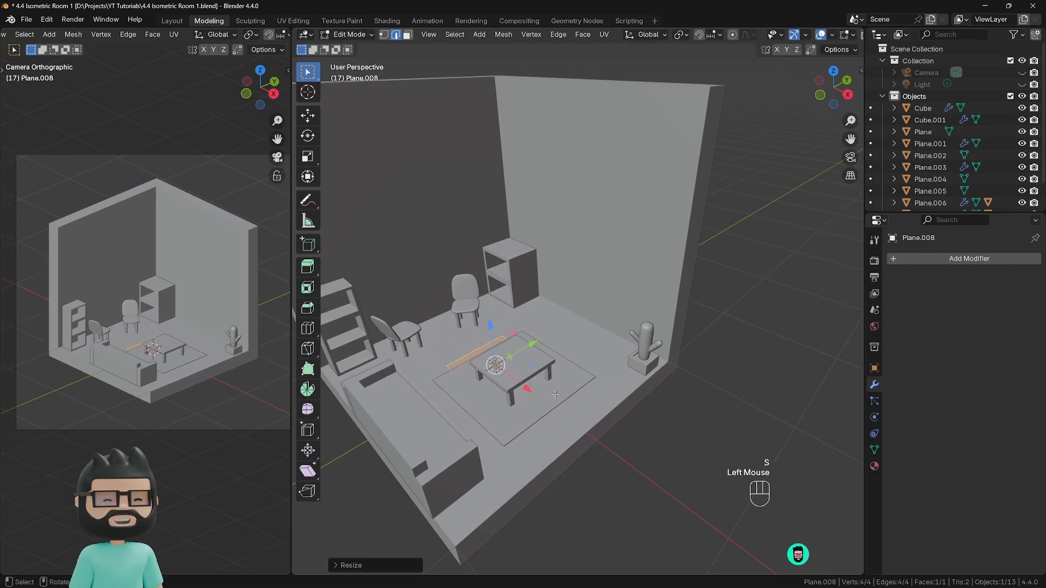
key("Tab")
left_click_drag(527, 350, 615, 318)
scroll(615, 318, "up", 2)
middle_click_drag(604, 327, 568, 361)
Step: Narrow the plane's mesh to about 0.36 in Y and enlarge it evenly into a long rectangle along the wall
key("Tab")
key("s")
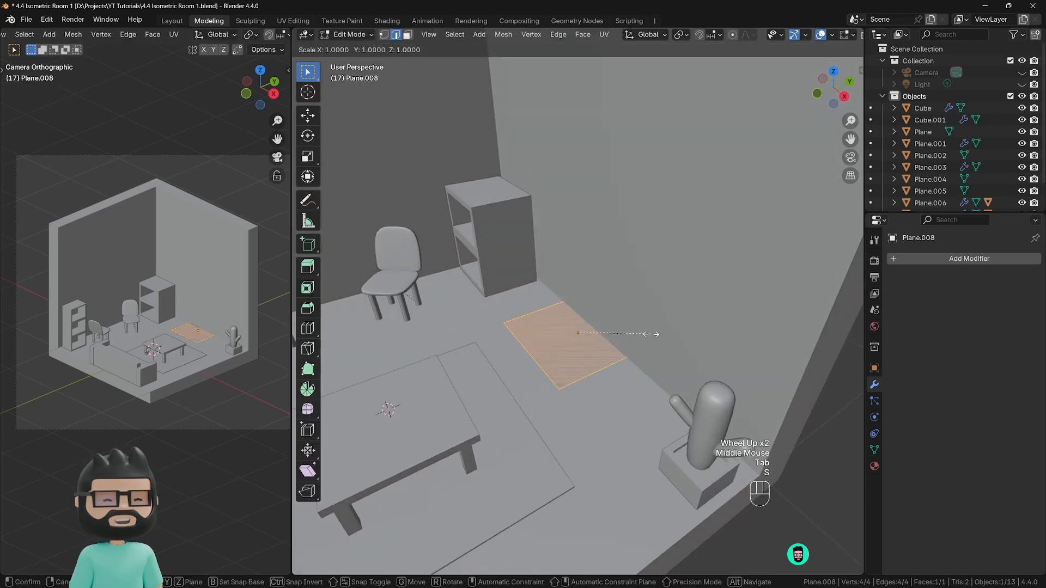
key("y")
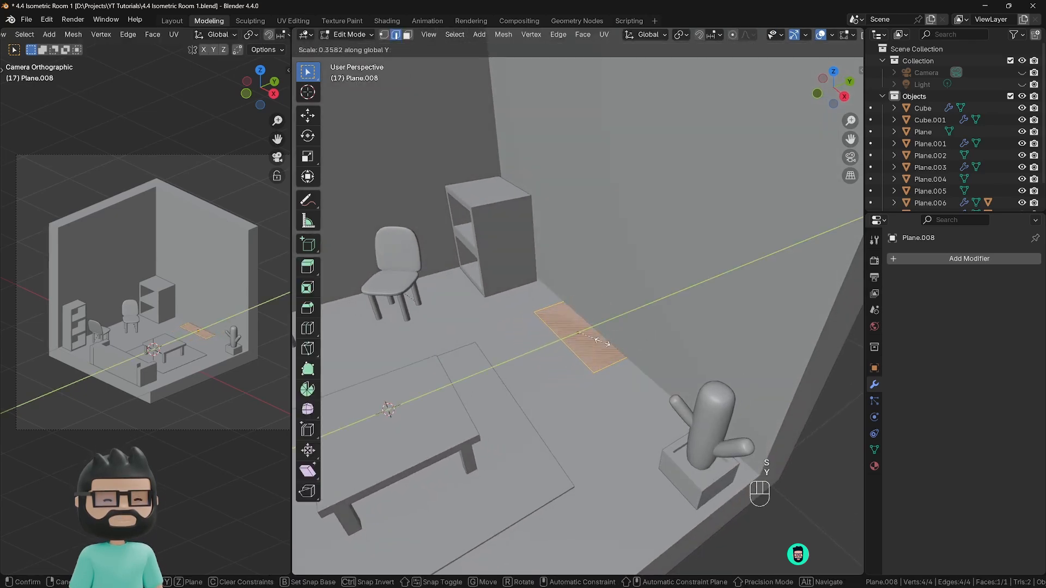
left_click(603, 340)
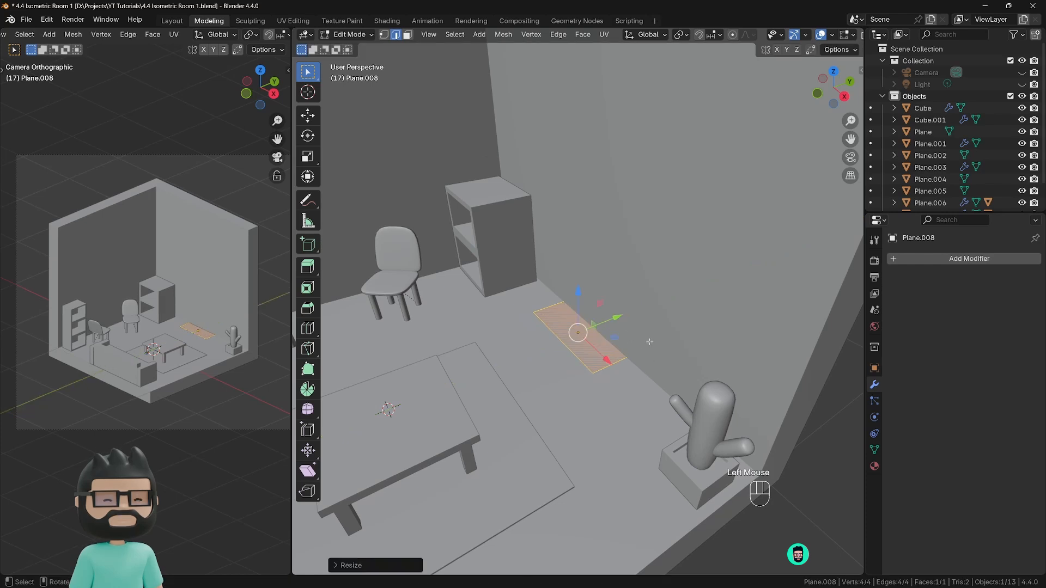
key("s")
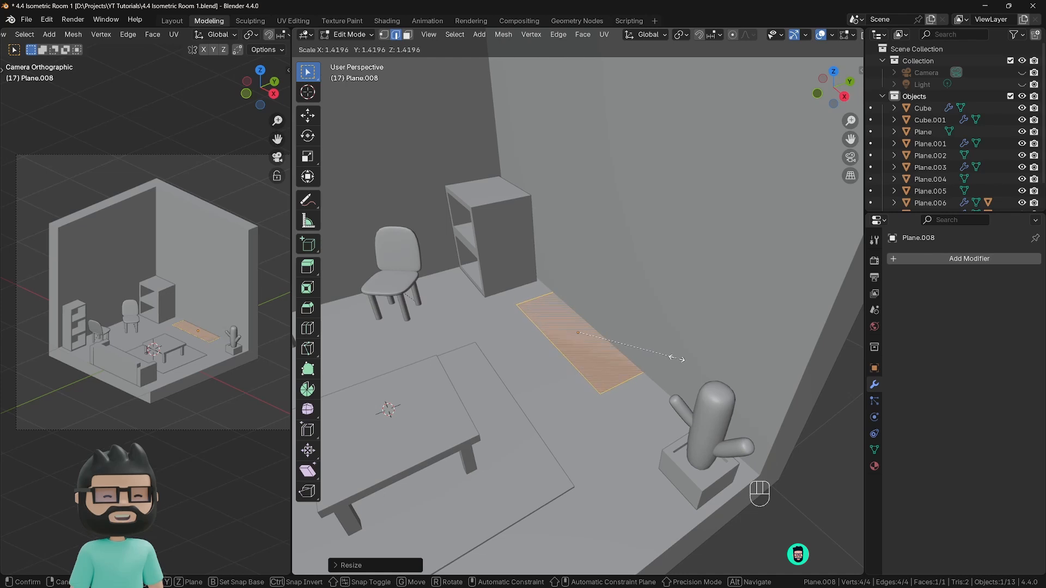
left_click(626, 343)
Step: Shift the rectangle slightly on the floor in Object Mode and extrude its face upward about 0.25 m into a low cabinet
key("Tab")
left_click_drag(606, 316, 601, 335)
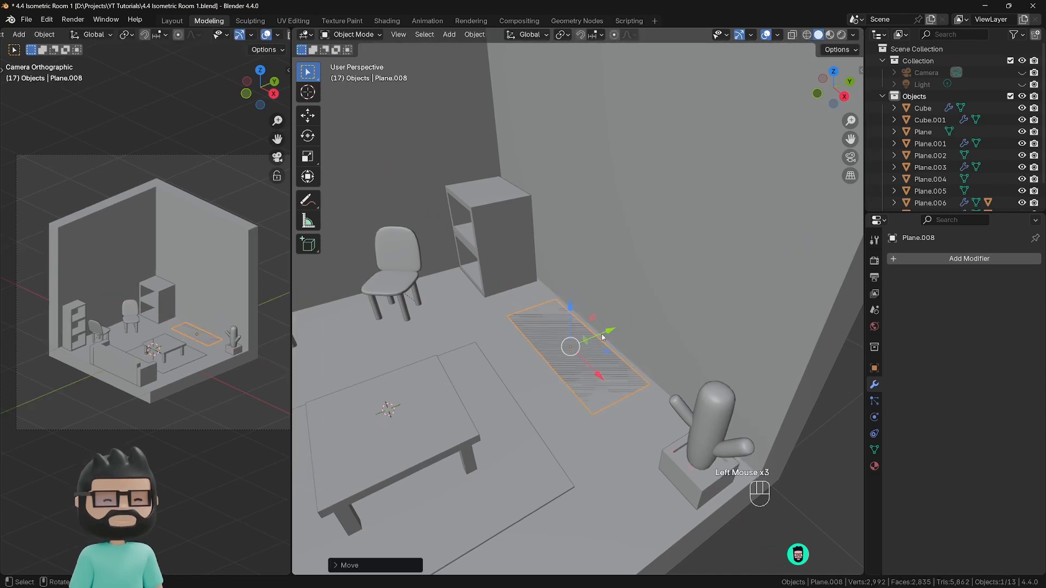
middle_click_drag(602, 334, 606, 346)
key("Tab")
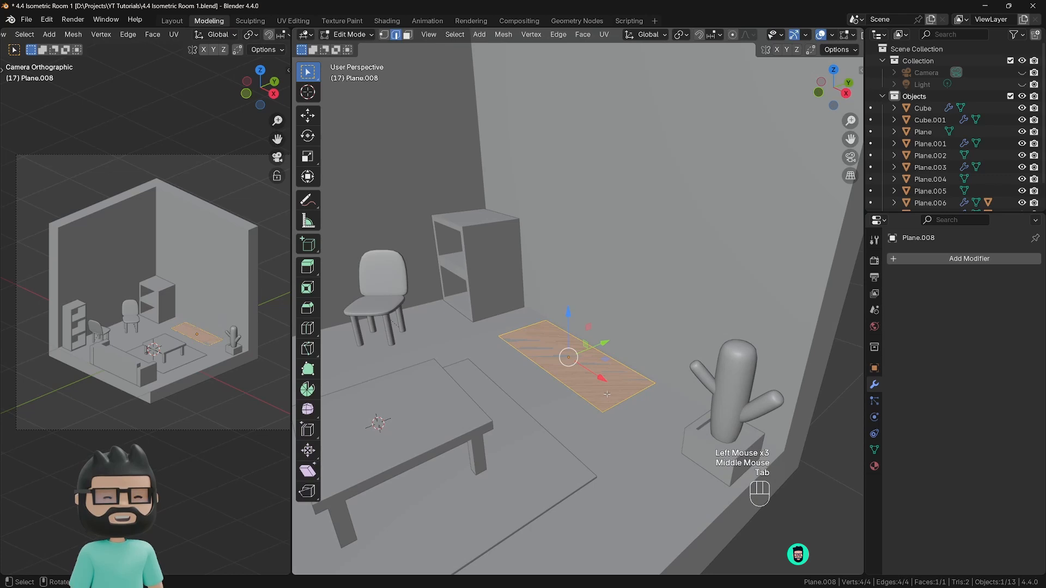
key("e")
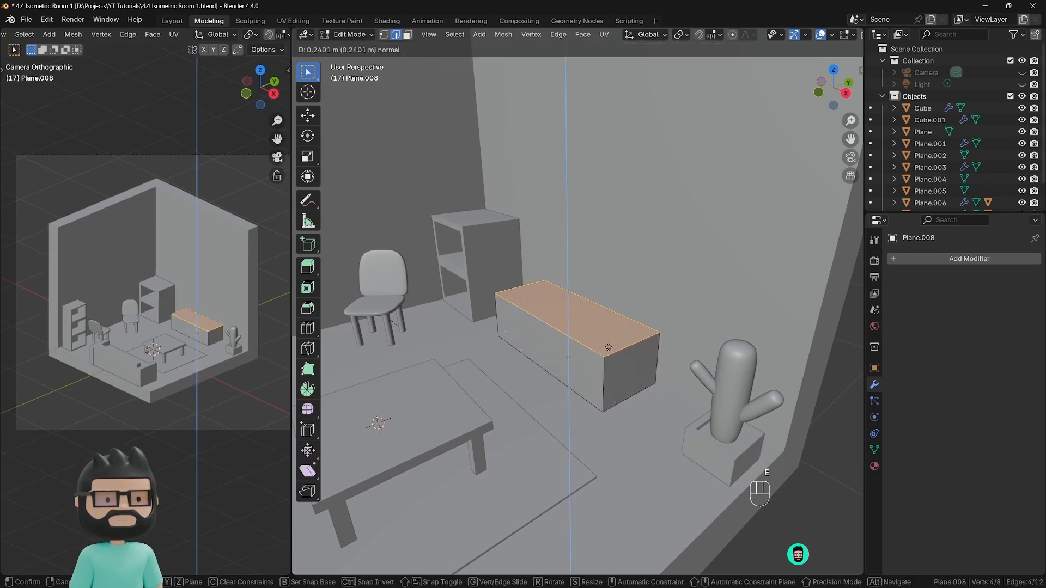
left_click(609, 343)
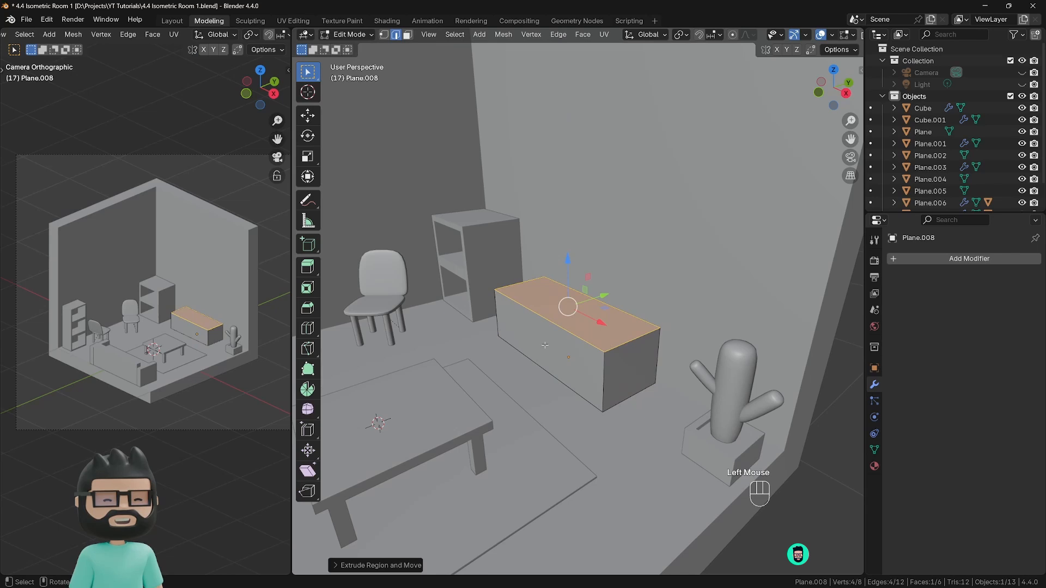
Step: Inset the low cabinet's front face about 0.02 m and extrude it deep inward to hollow out an open compartment
left_click(563, 360)
left_click(562, 353)
left_click(552, 350)
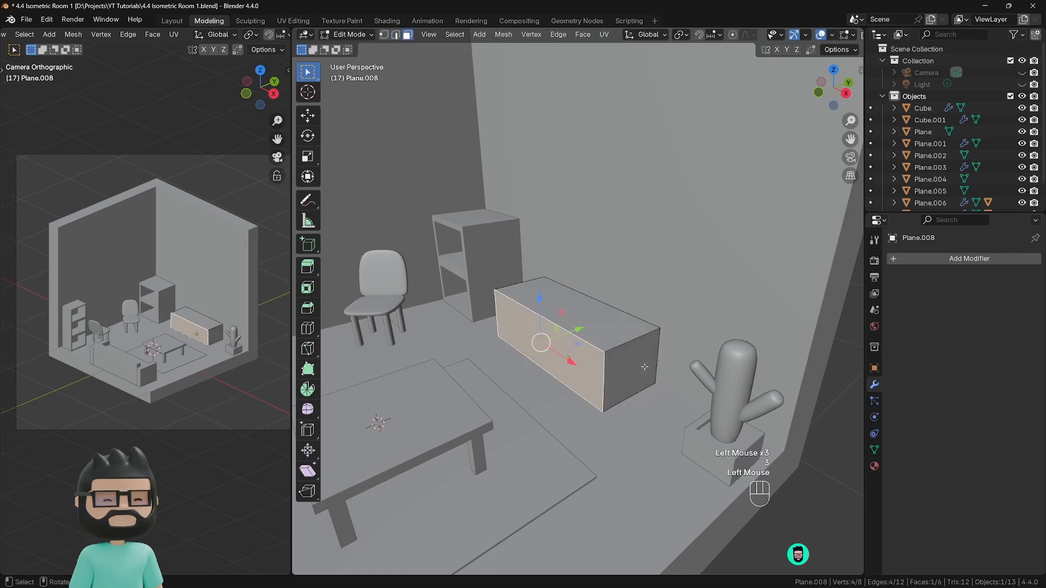
key("i")
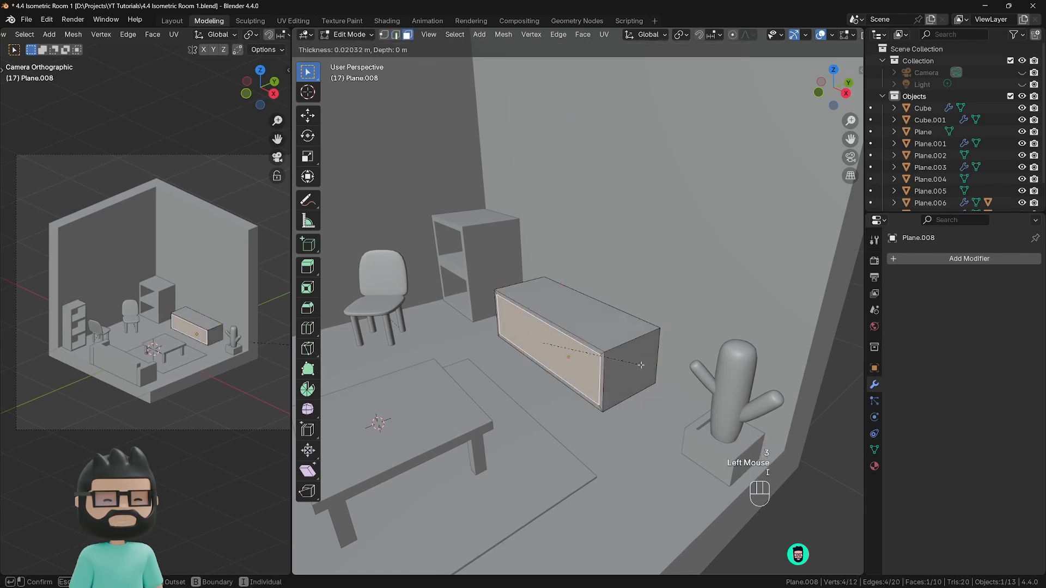
left_click(638, 365)
key("e")
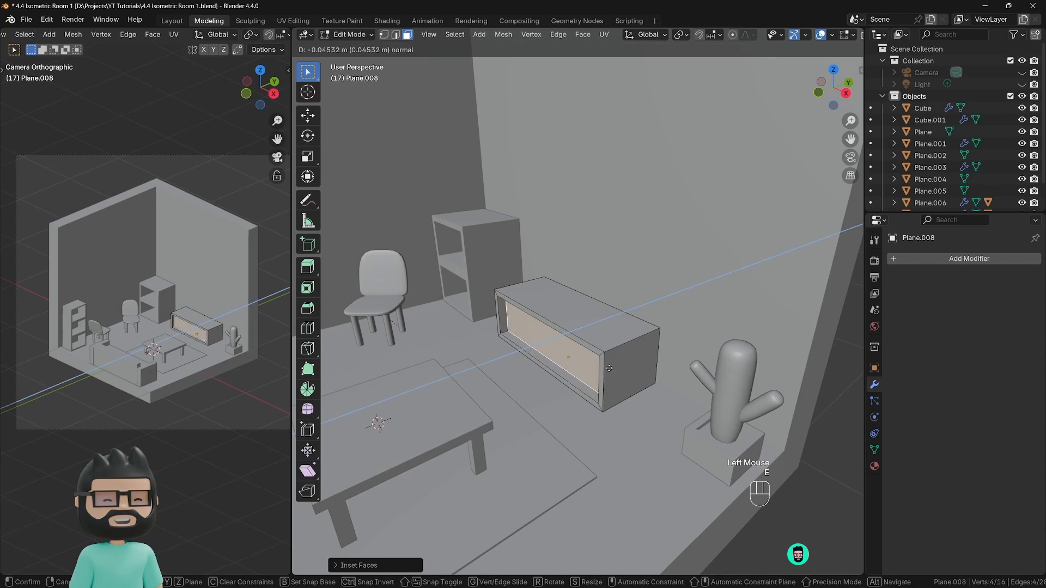
left_click(639, 359)
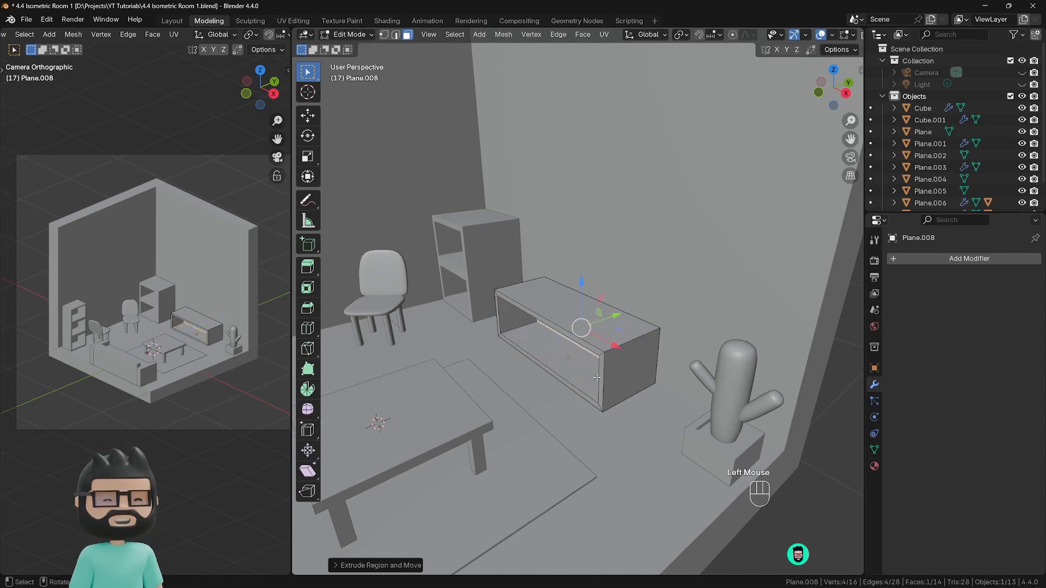
middle_click_drag(639, 360, 607, 377)
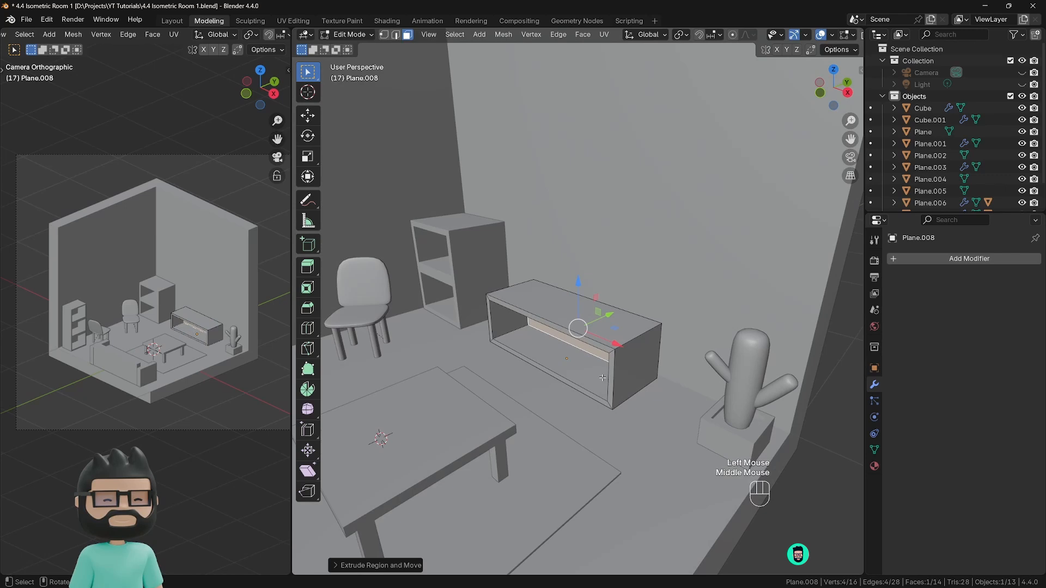
key("Tab")
Step: Add a mesh plane at the 3D cursor and move it up and back to just above the low cabinet by the wall
scroll(568, 328, "down", 3)
scroll(560, 327, "up", 1)
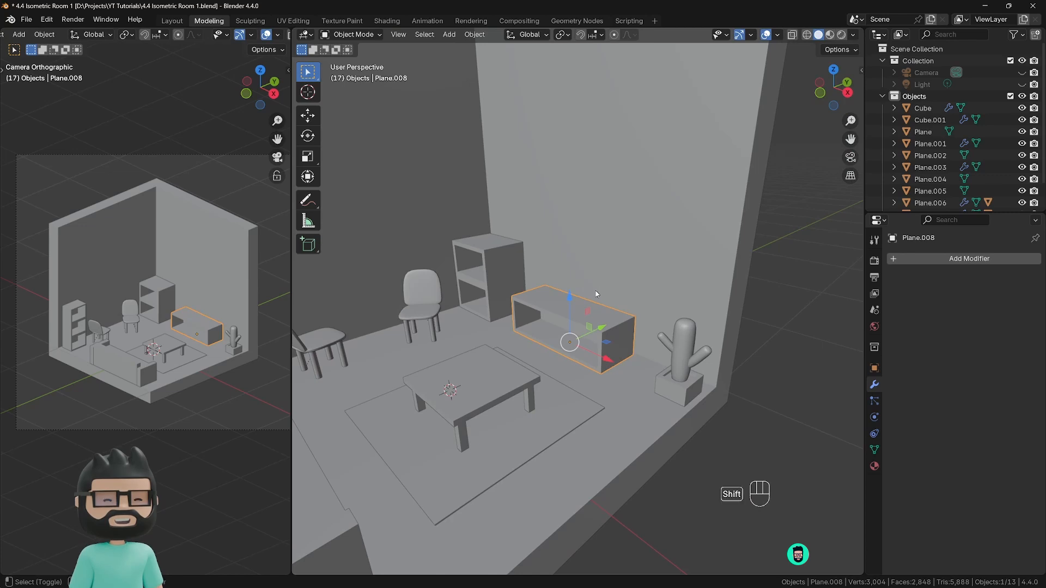
middle_click_drag(566, 286, 560, 338, "shift")
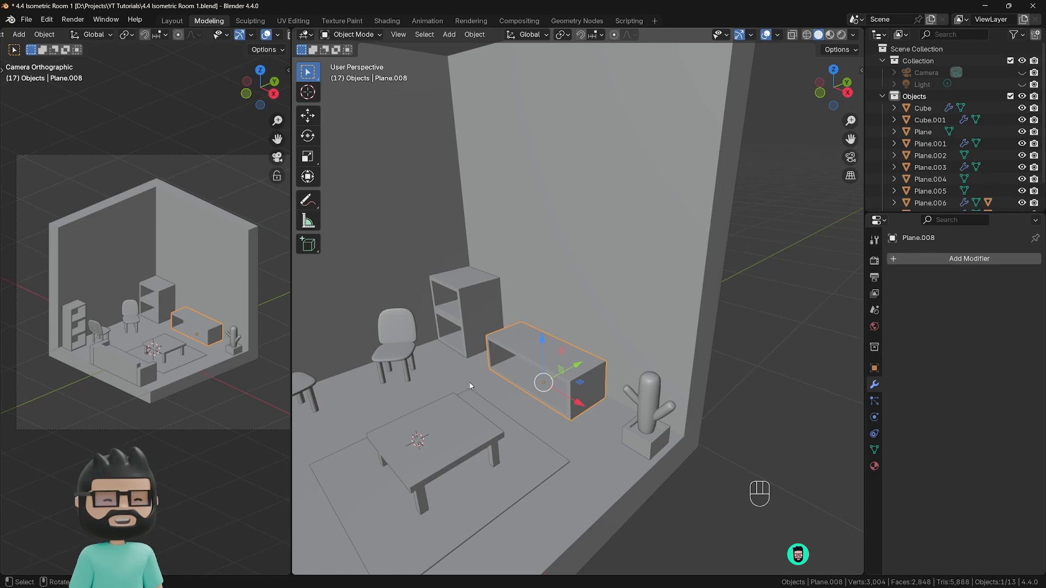
key("shift+a")
mouse_move(463, 358)
left_click(512, 356)
scroll(515, 356, "down", 3)
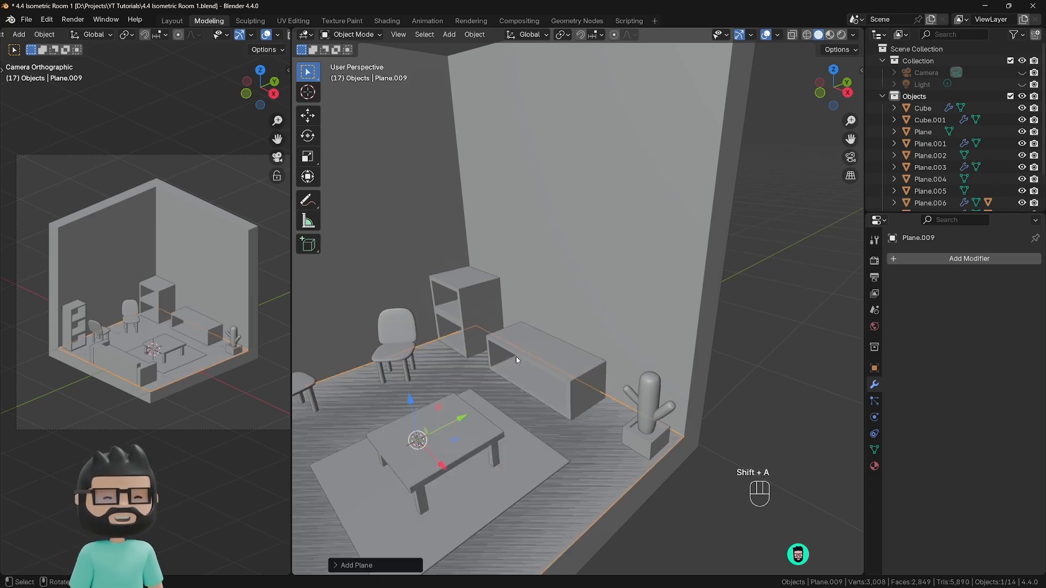
scroll(491, 384, "up", 1)
left_click_drag(506, 376, 592, 295)
right_click(582, 294)
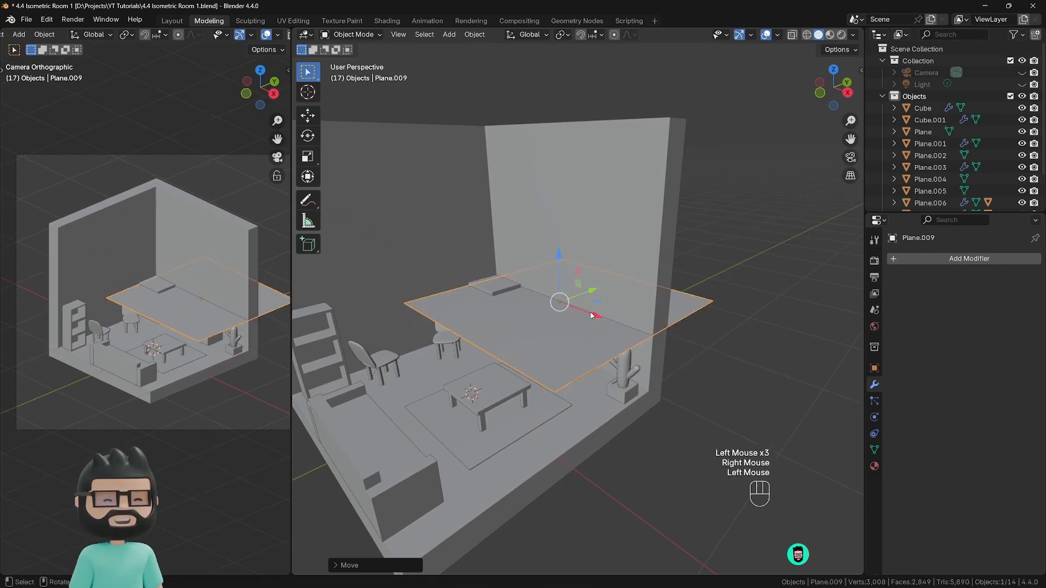
Step: Rotate the new plane 90° about the X axis so it stands parallel to the wall
scroll(581, 323, "up", 2)
scroll(594, 339, "down", 2)
scroll(593, 338, "up", 1)
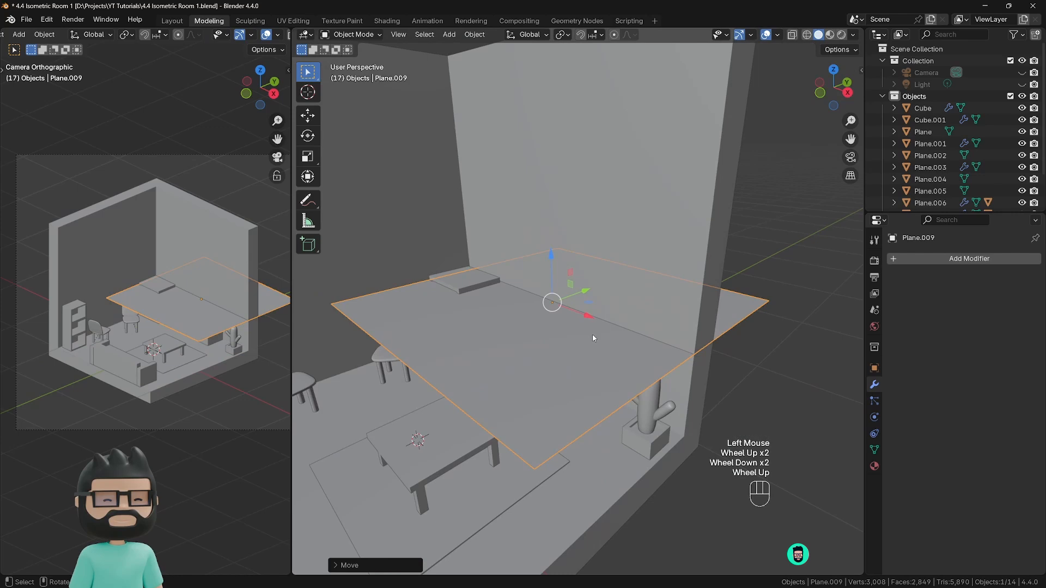
key("r")
key("x")
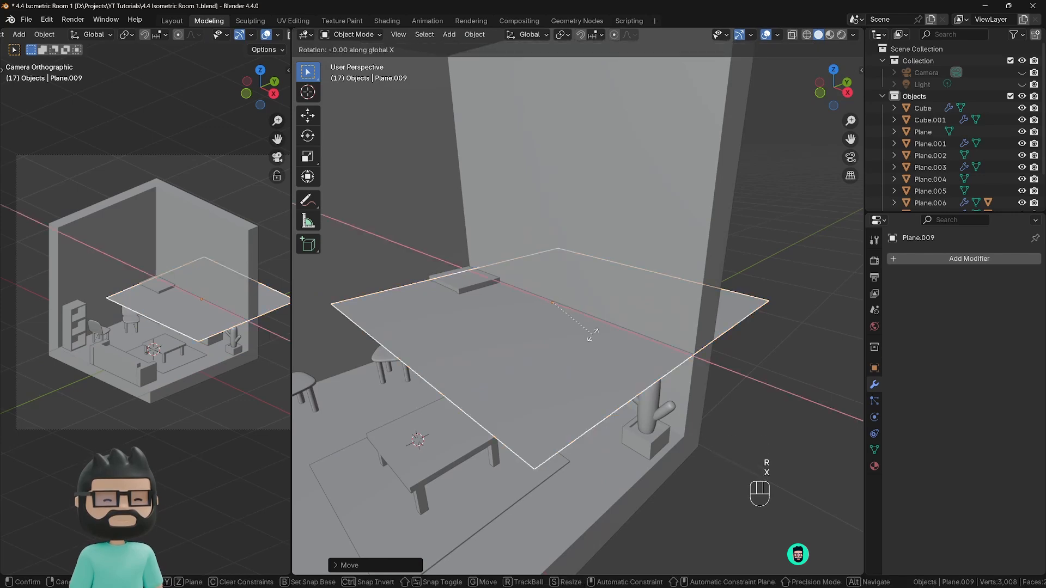
key("KP_9")
key("KP_0")
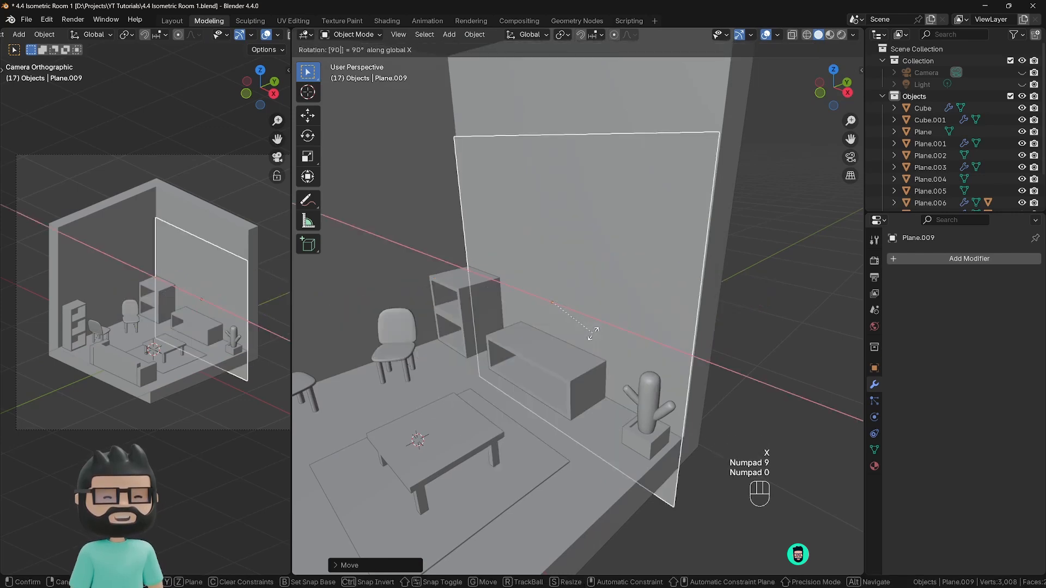
left_click(593, 334)
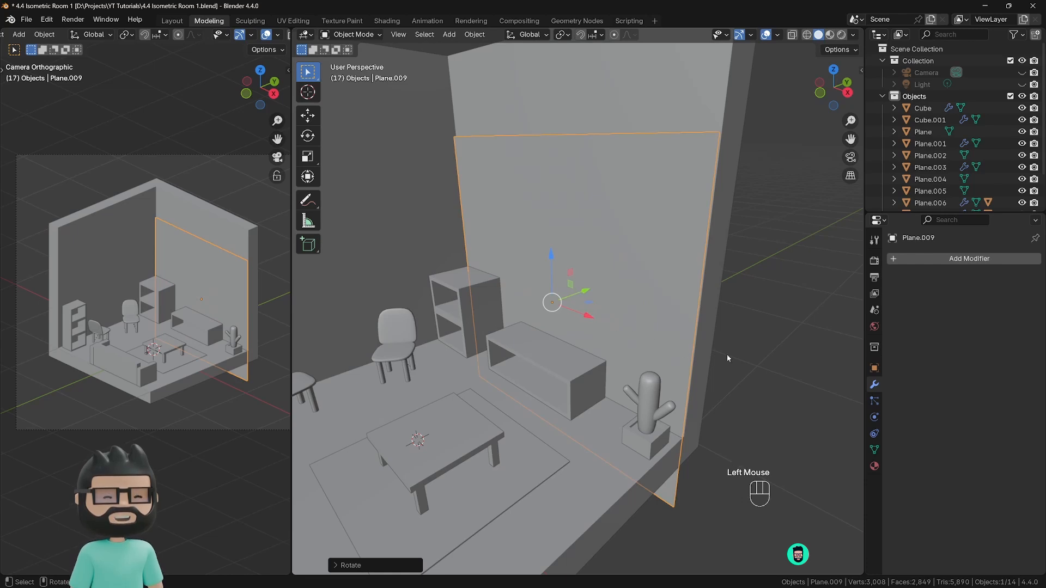
Step: Shrink the upright plane's mesh in Edit Mode to about a third and flatten it along Z into a wide TV-screen rectangle
key("Tab")
key("s")
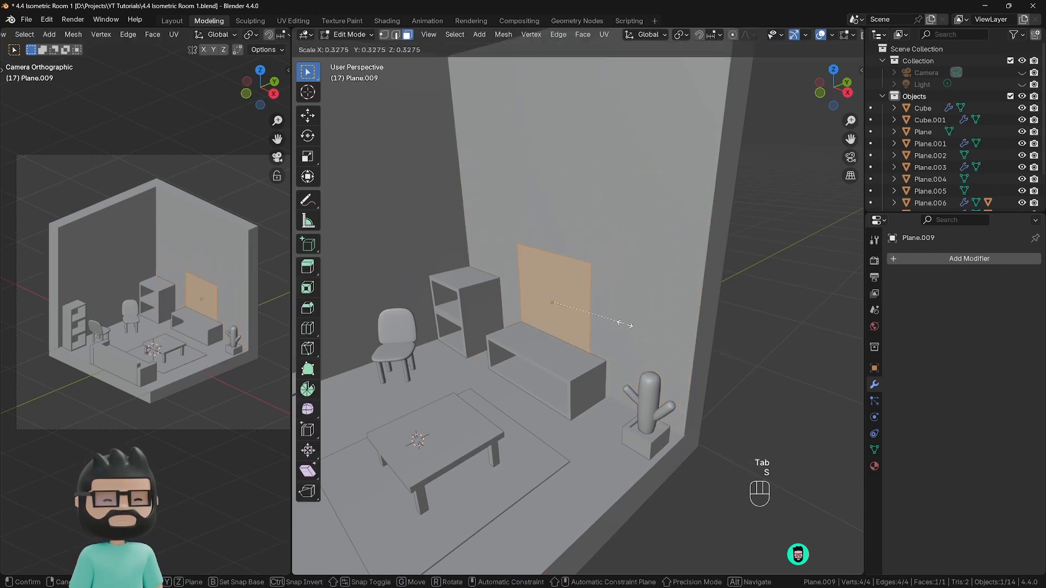
left_click(621, 315)
key("s")
key("z")
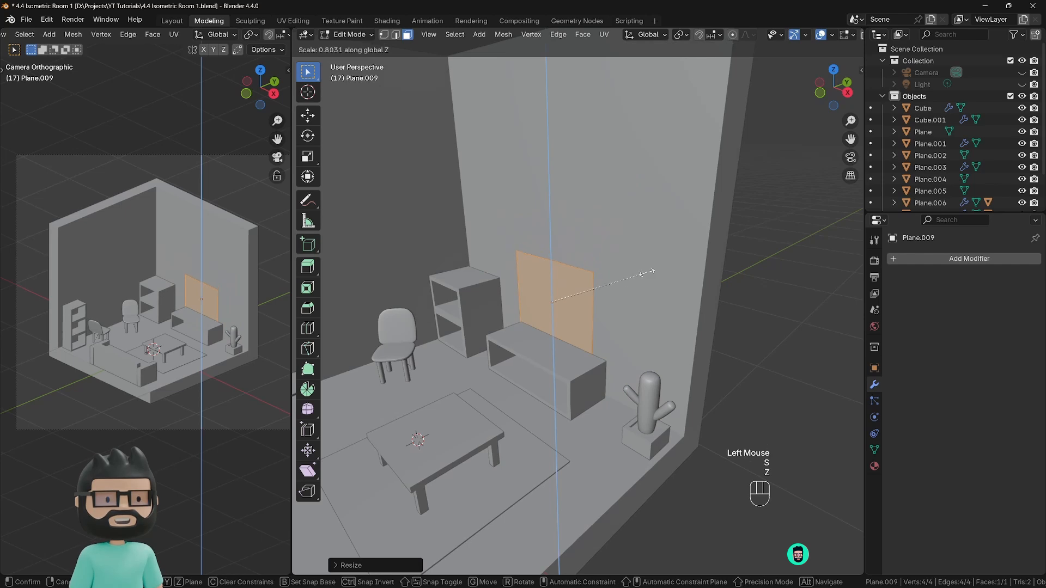
left_click(621, 288)
key("Tab")
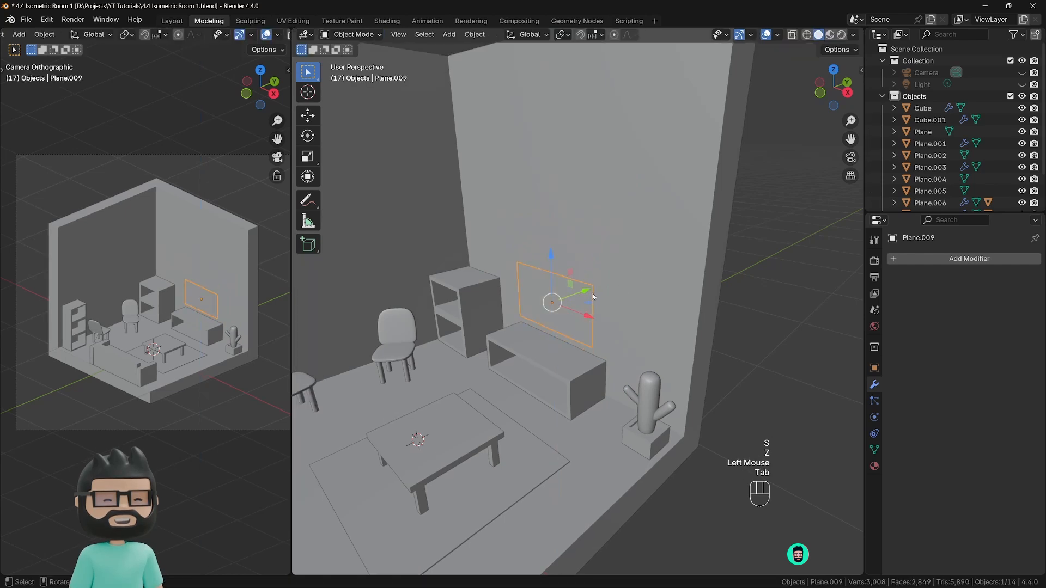
Step: Position the upright rectangle in Object Mode just above the cabinet top, adjusting its distance from the wall along Y
left_click_drag(591, 295, 571, 303)
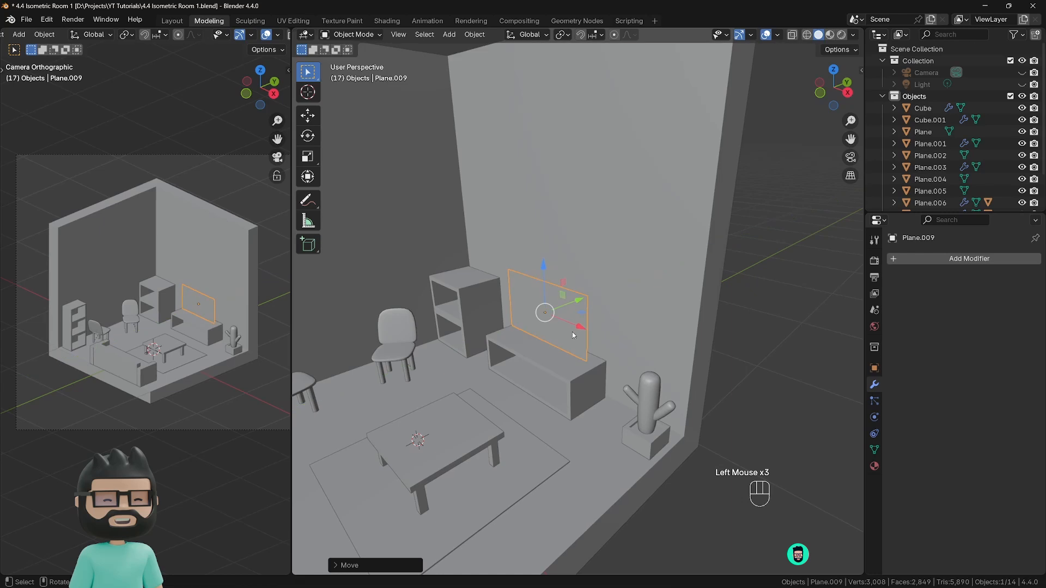
middle_click_drag(572, 332, 556, 329)
mouse_move(567, 306)
left_mouse_down()
mouse_move(554, 326)
mouse_move(574, 299)
mouse_move(568, 331)
mouse_move(538, 309)
mouse_move(571, 305)
left_mouse_up()
left_click(578, 319)
left_click(552, 312)
right_click(572, 305)
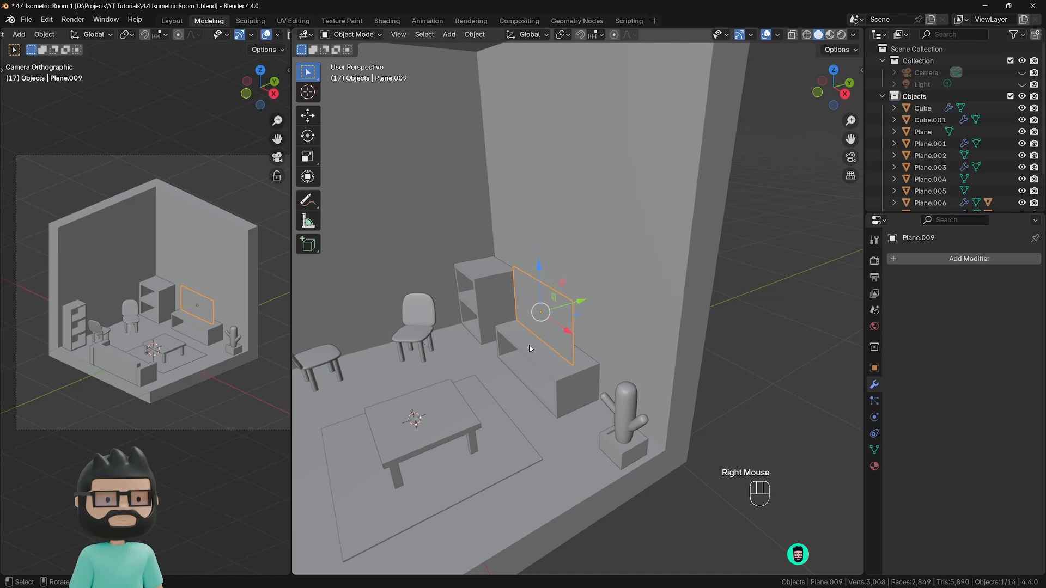
scroll(530, 348, "up", 2)
middle_click_drag(531, 348, 557, 312)
scroll(557, 312, "down", 1)
left_click_drag(558, 309, 568, 310)
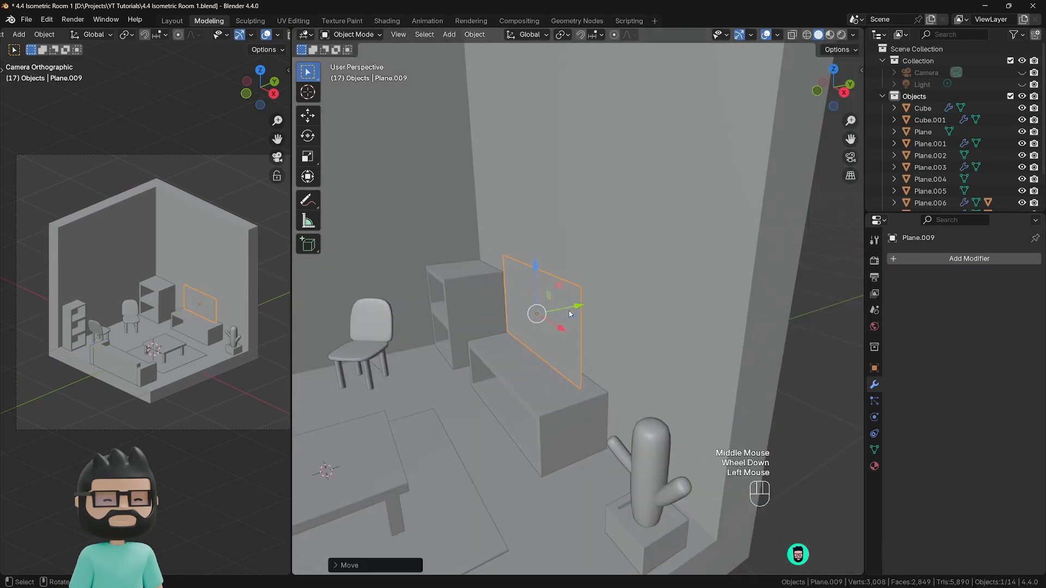
scroll(566, 318, "up", 2)
middle_click_drag(557, 334, 594, 344)
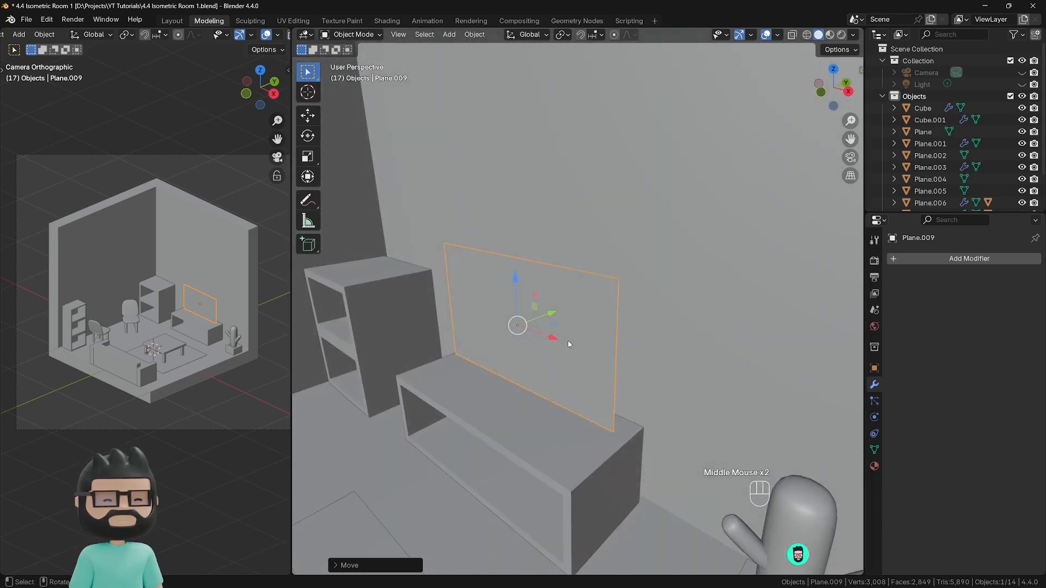
Step: Extrude the upright rectangle's face about 0.05 m toward the room to give the TV panel thickness
key("Tab")
left_click(518, 324)
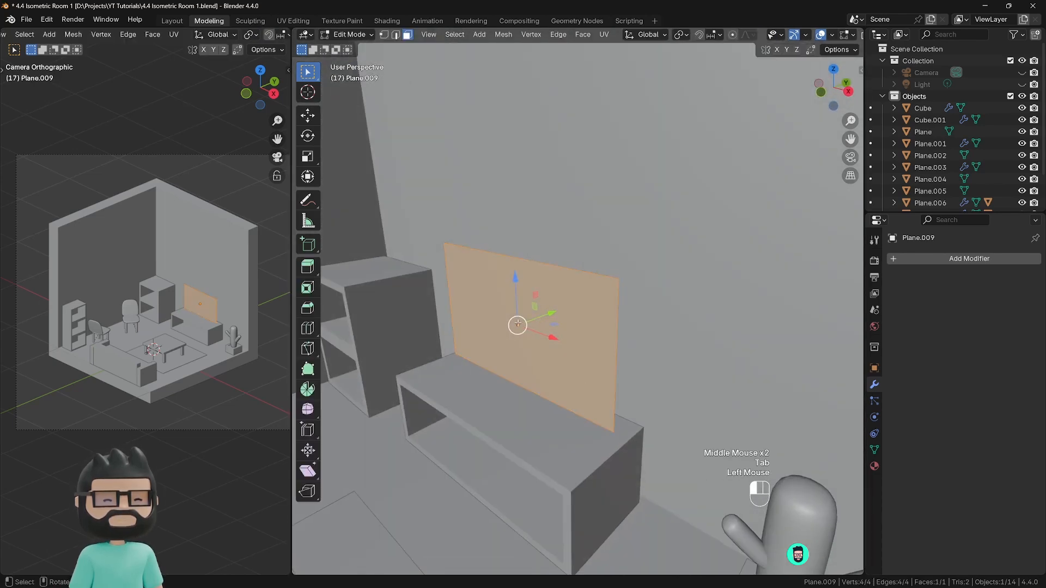
middle_click_drag(637, 337, 672, 338)
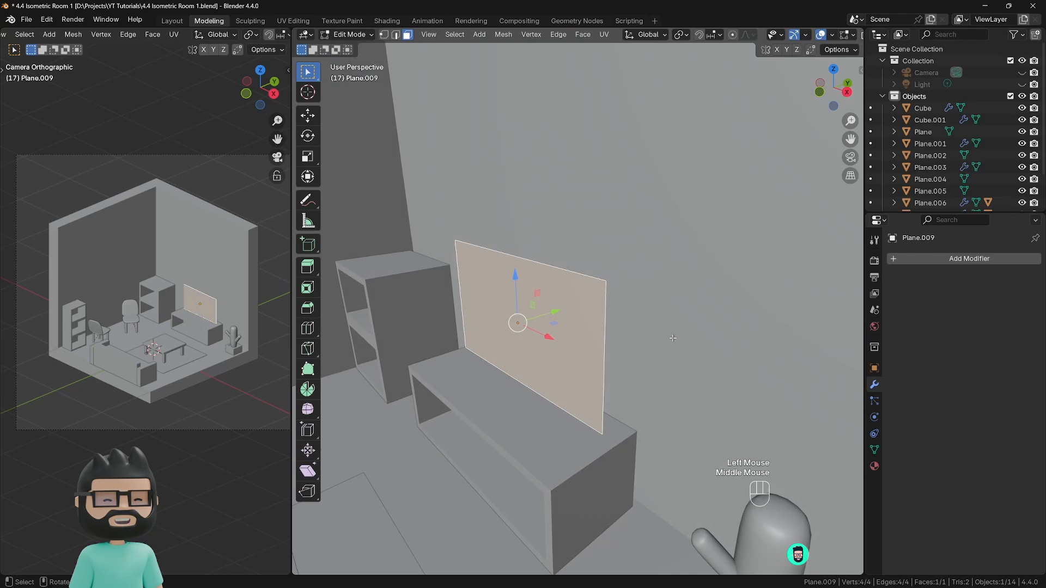
key("e")
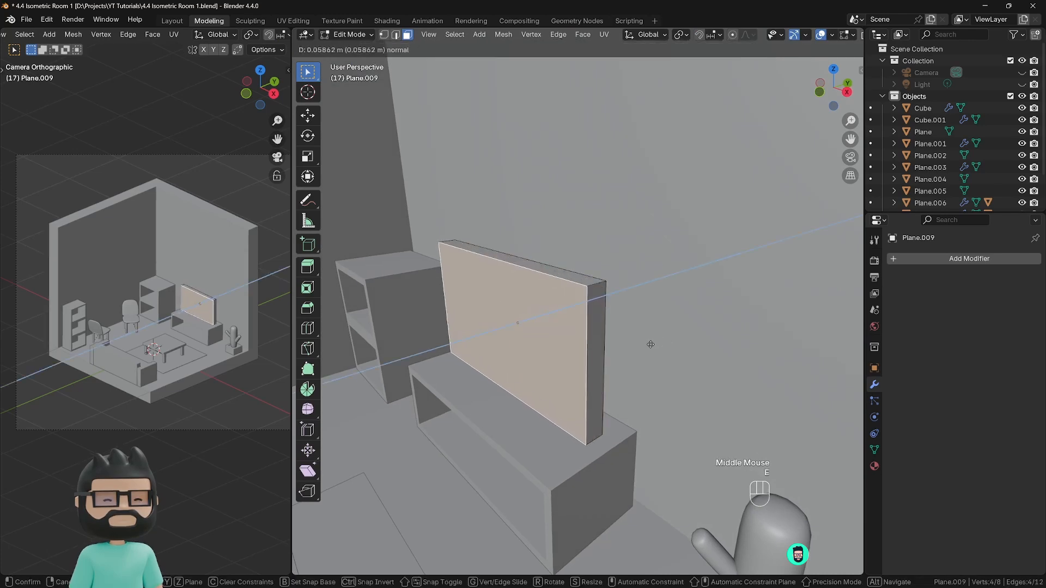
left_click(654, 341)
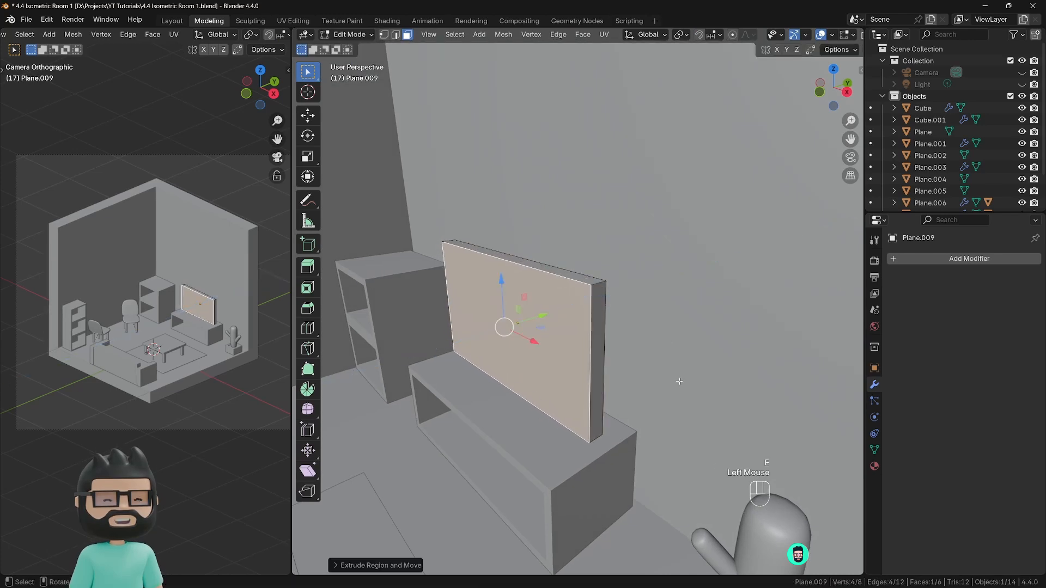
Step: Inset the TV panel's front face about 0.03 m and extrude it about 0.01 m inward as a recessed screen
key("i")
left_click(675, 384)
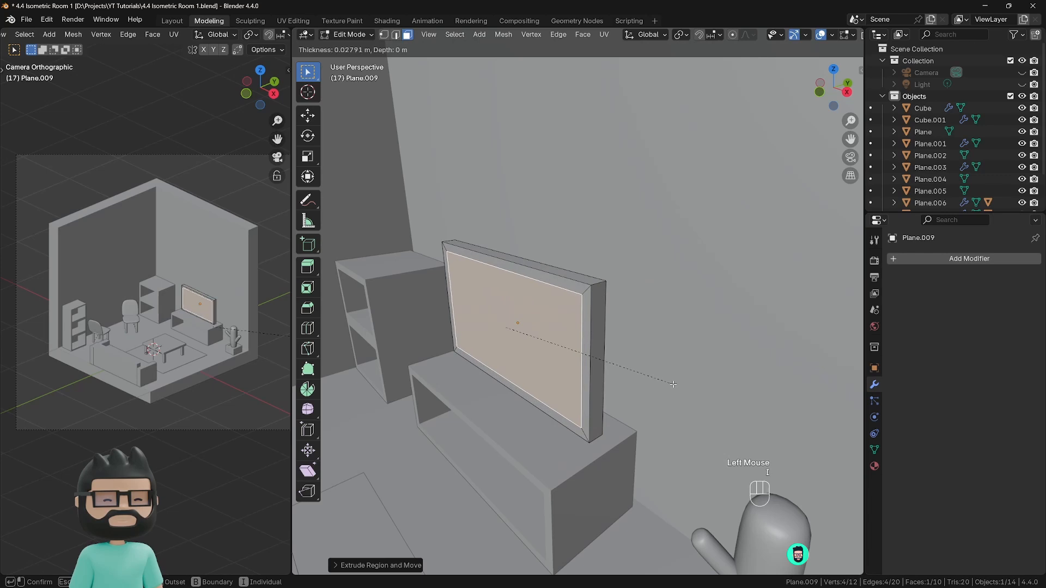
key("e")
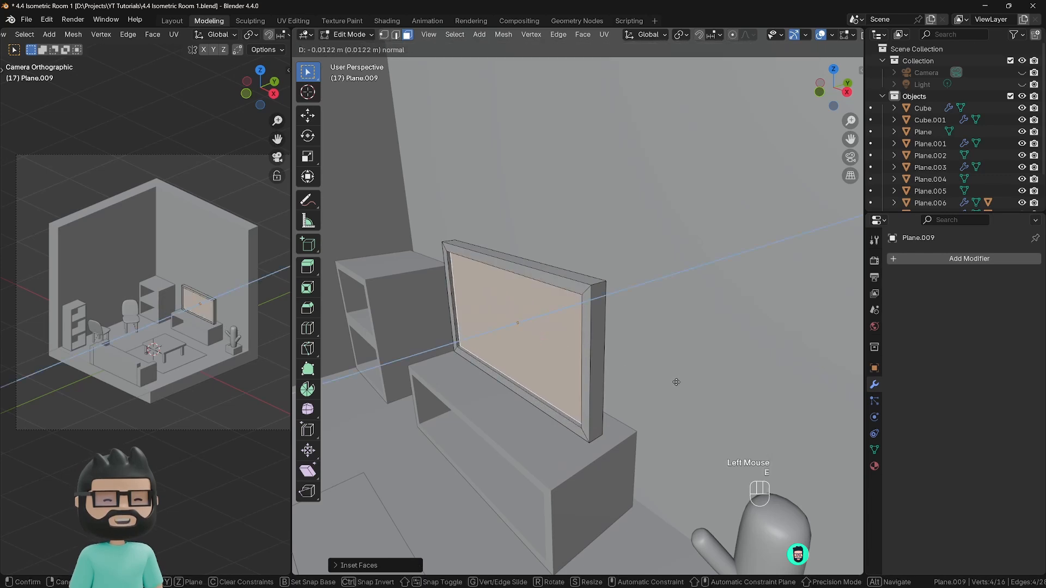
left_click(675, 383)
Step: Isolate the TV in local view and extrude its rear face backward
middle_click_drag(675, 383, 657, 371)
key("KP_Divide")
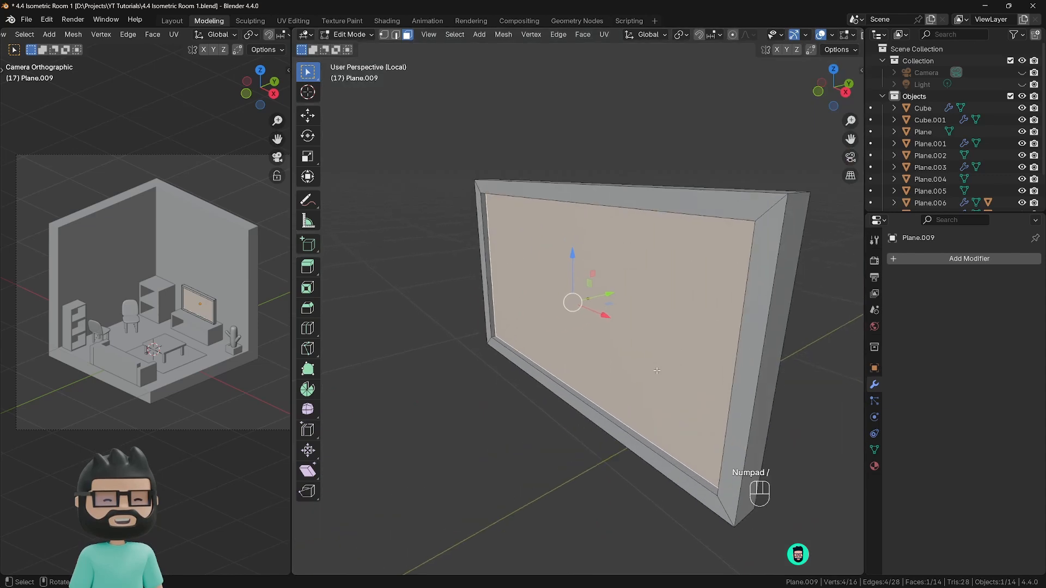
scroll(657, 371, "down", 3)
middle_click_drag(657, 371, 584, 308)
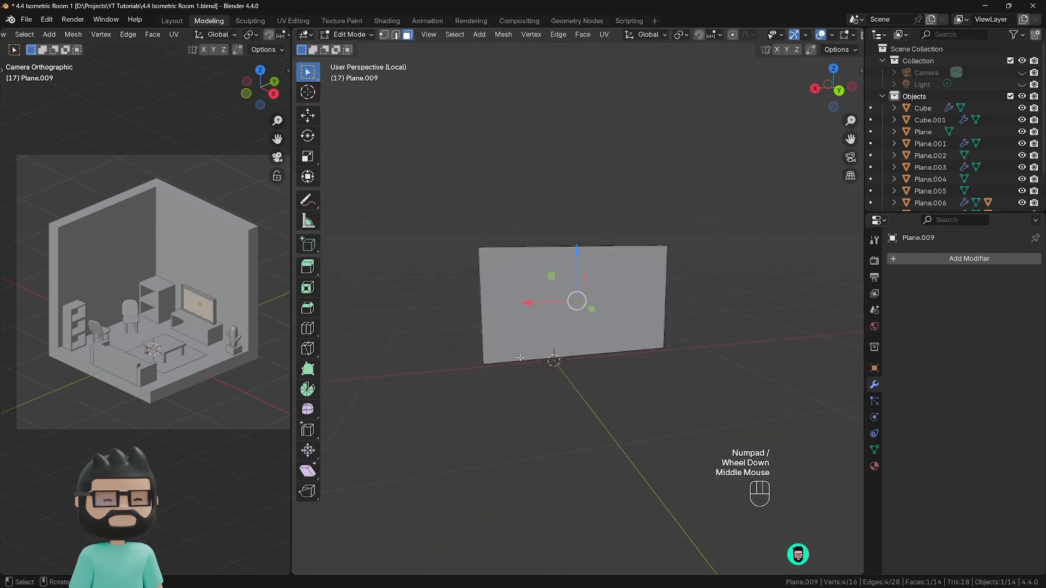
left_click(584, 308)
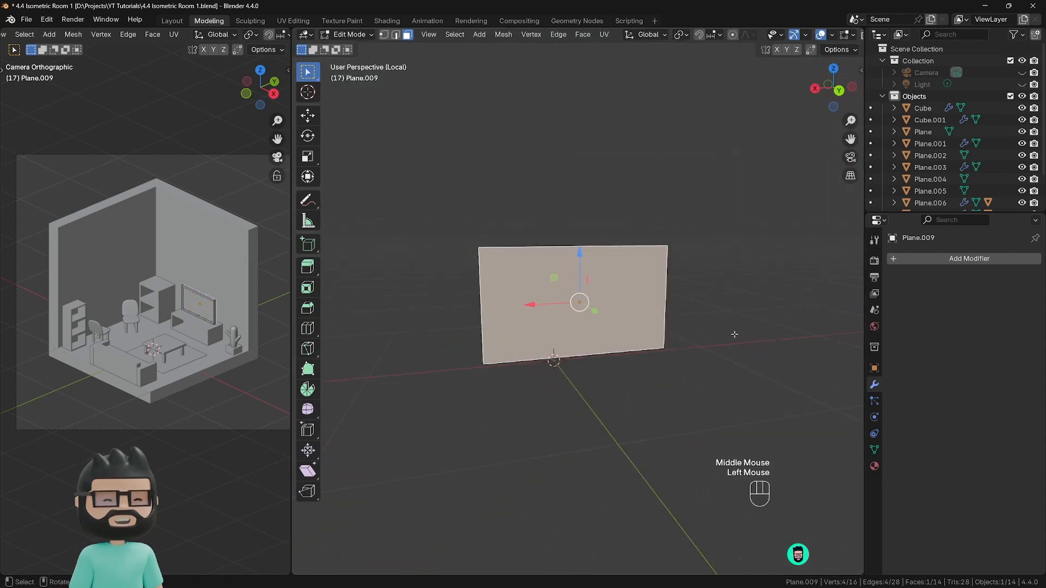
mouse_move(695, 343)
middle_mouse_down()
mouse_move(717, 358)
mouse_move(698, 358)
middle_mouse_up()
key("e")
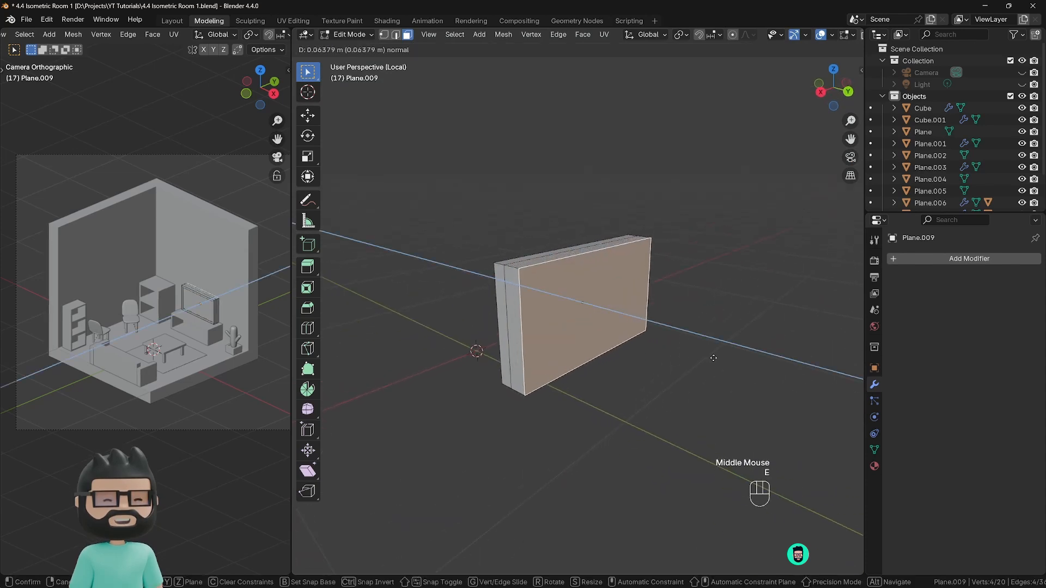
left_click(744, 364)
Step: Scale the extruded rear face down to a small rectangle and move it along Y toward the panel to form a shallow tapered back
key("s")
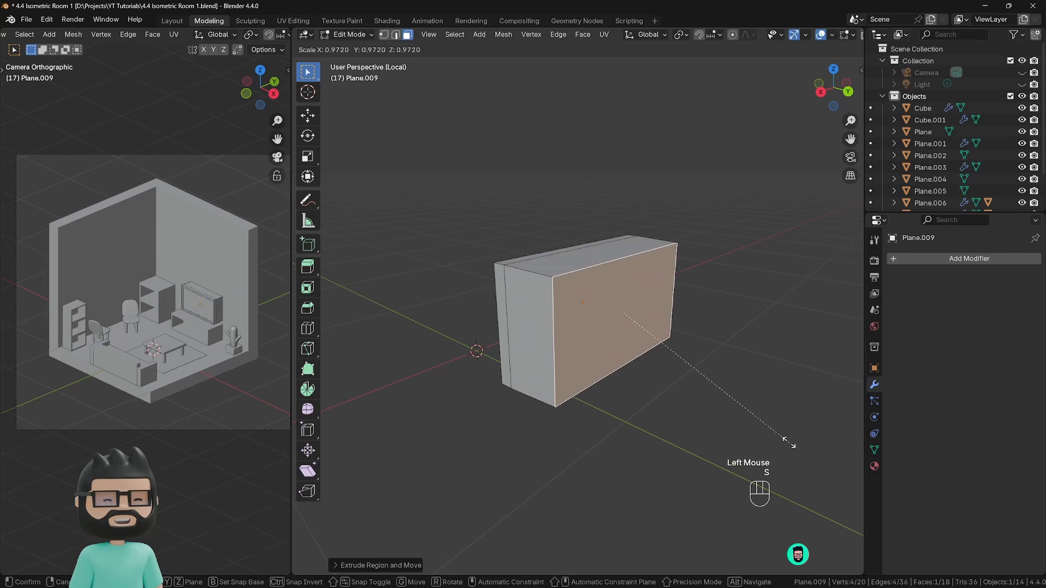
left_click(669, 330)
left_click_drag(667, 325, 633, 315)
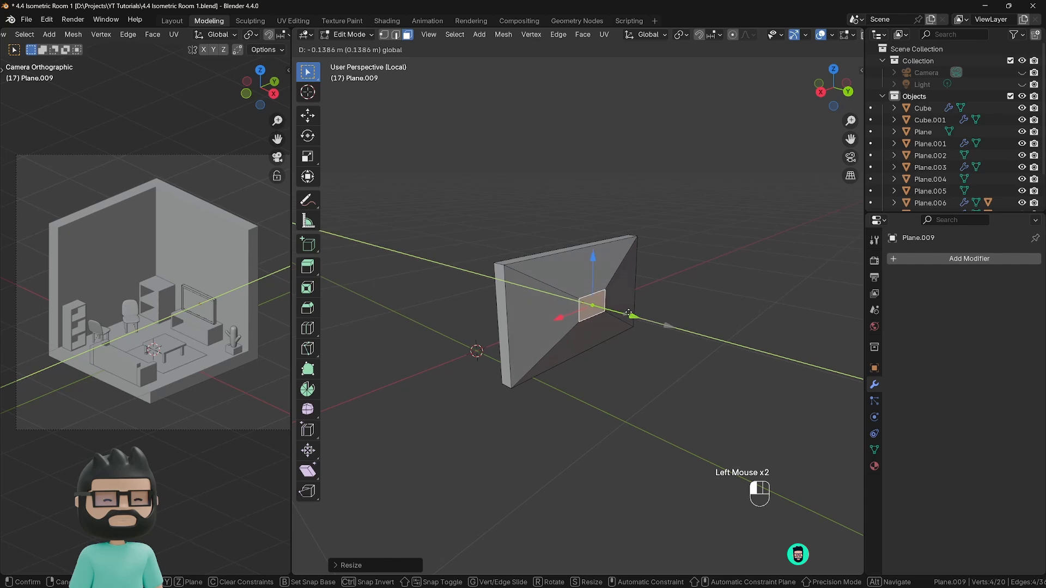
left_click_drag(629, 314, 632, 314)
middle_click_drag(634, 313, 664, 311)
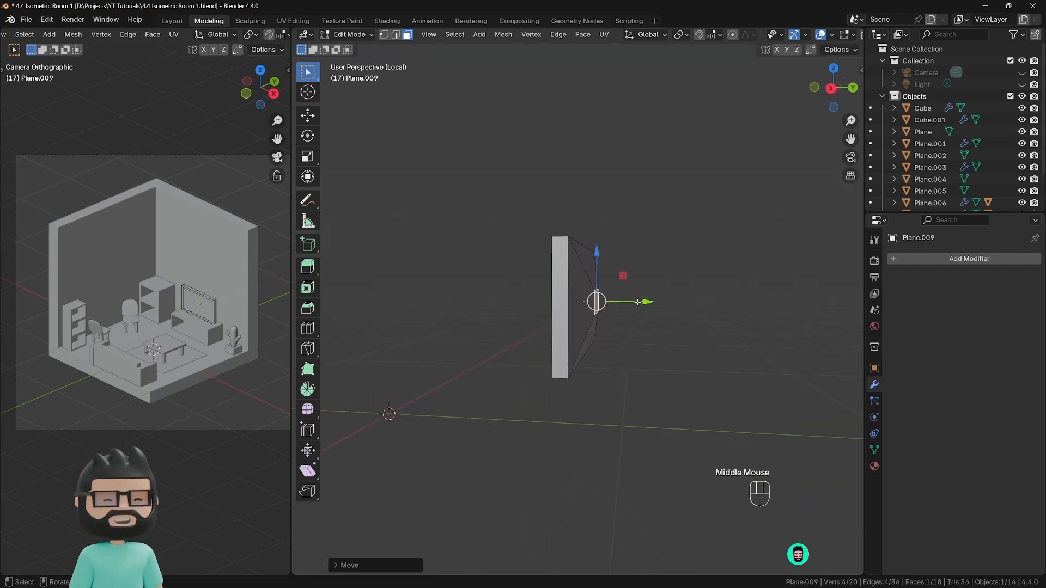
left_click_drag(638, 302, 641, 303)
Step: Extrude the small rear face of the TV outward about 0.03 m to form a shallow block
middle_click_drag(651, 339, 624, 324)
scroll(634, 347, "up", 2)
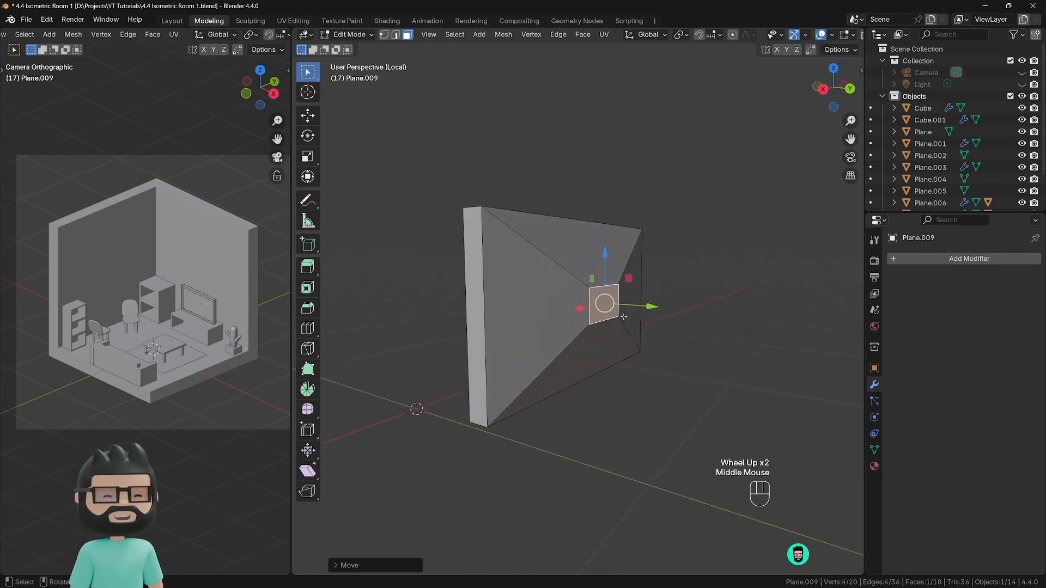
key("e")
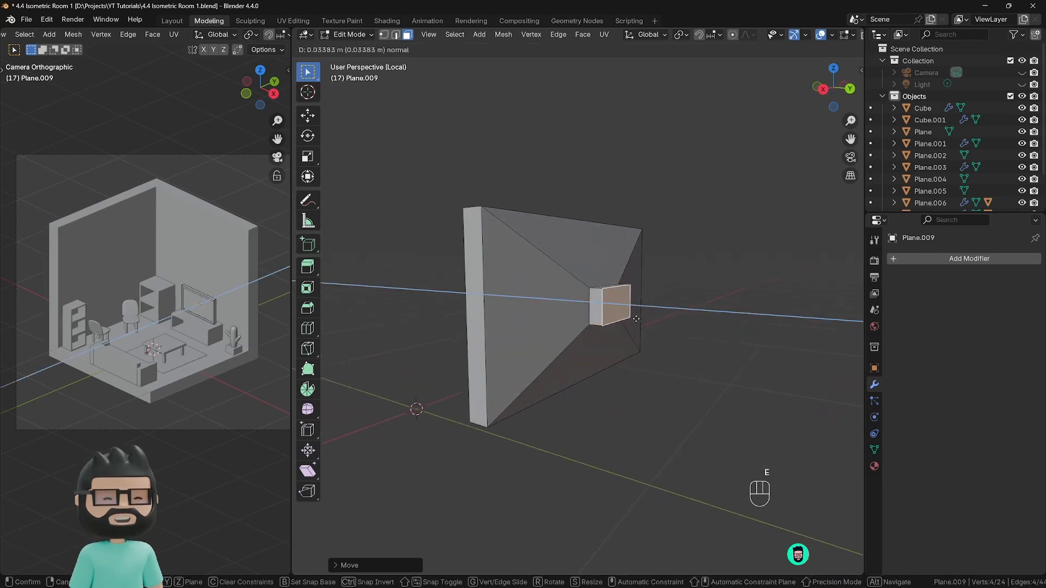
left_click(635, 318)
middle_click_drag(634, 320, 632, 329)
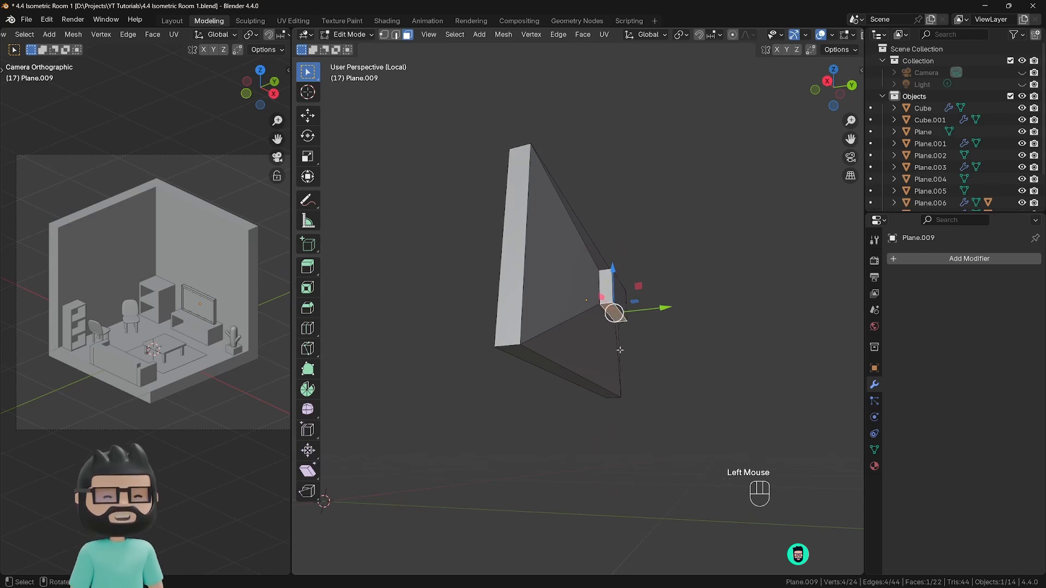
middle_click_drag(623, 333, 589, 371)
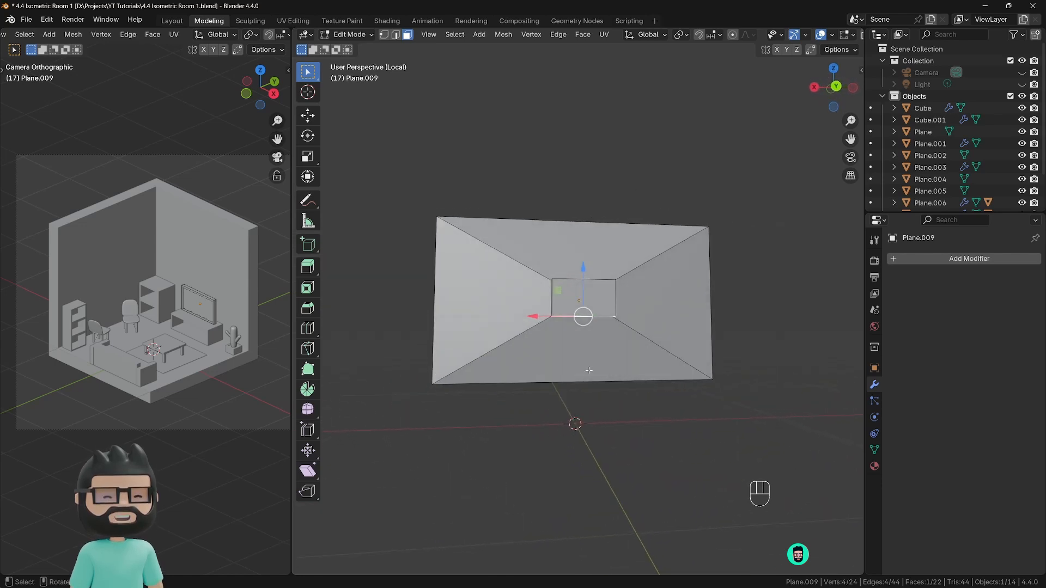
mouse_move(591, 300)
middle_mouse_down()
mouse_move(607, 325)
mouse_move(592, 312)
middle_mouse_up()
middle_click_drag(653, 292, 567, 270)
middle_click_drag(568, 320, 654, 319)
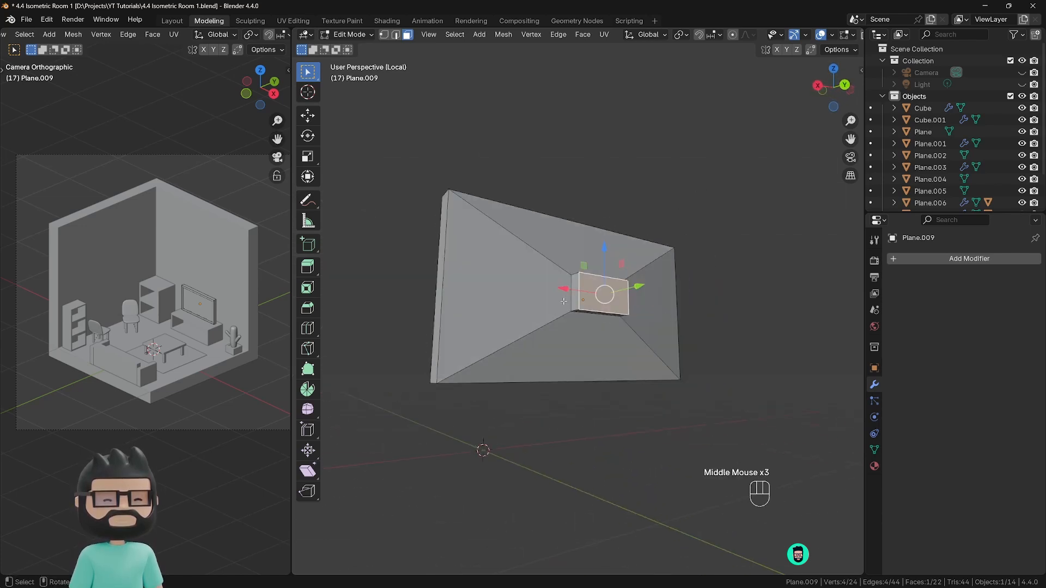
middle_click_drag(564, 301, 624, 342)
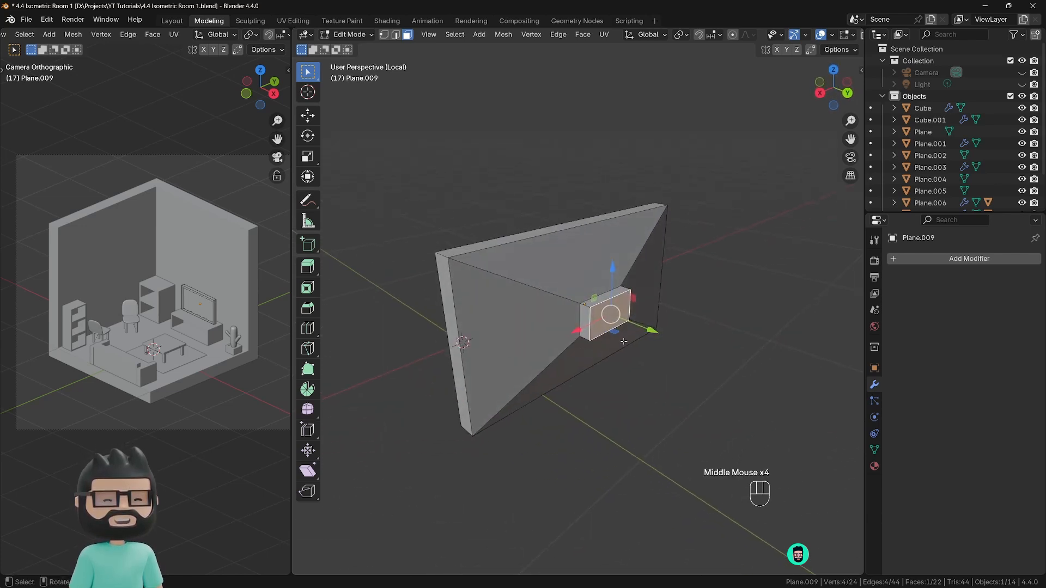
left_click(599, 301, "shift")
left_click(585, 321, "shift")
left_click(585, 322, "shift")
left_click(697, 301)
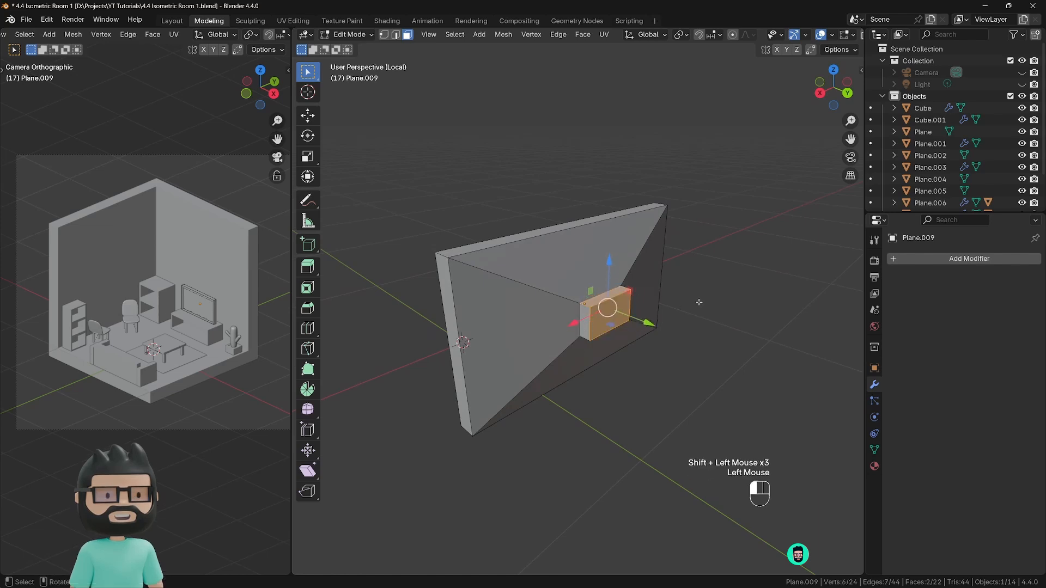
middle_click_drag(599, 346, 578, 342, "shift")
middle_click_drag(578, 342, 571, 288)
left_click(574, 288)
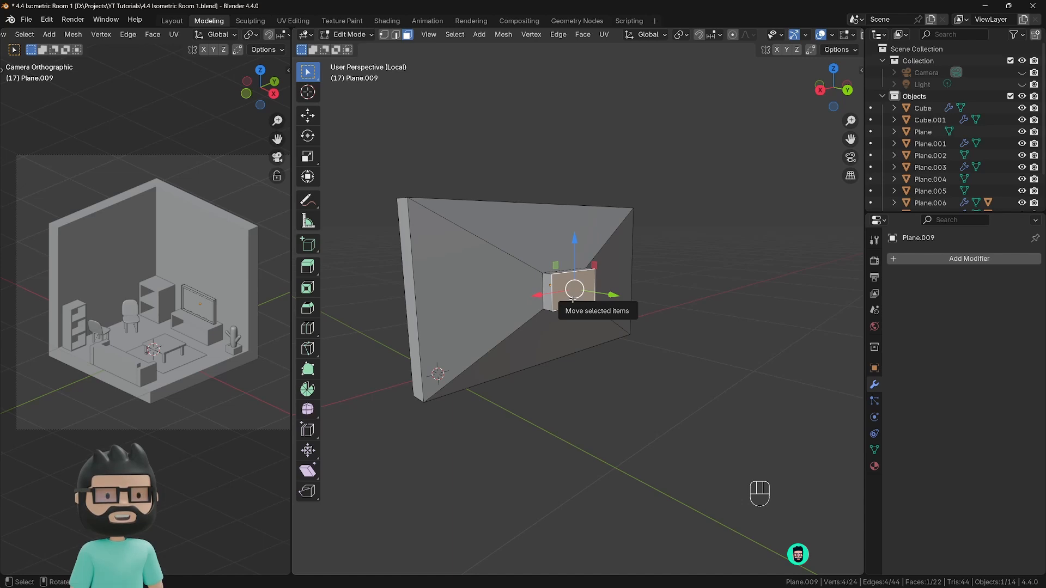
key("ctrl+KP_Add")
key("ctrl+KP_Add")
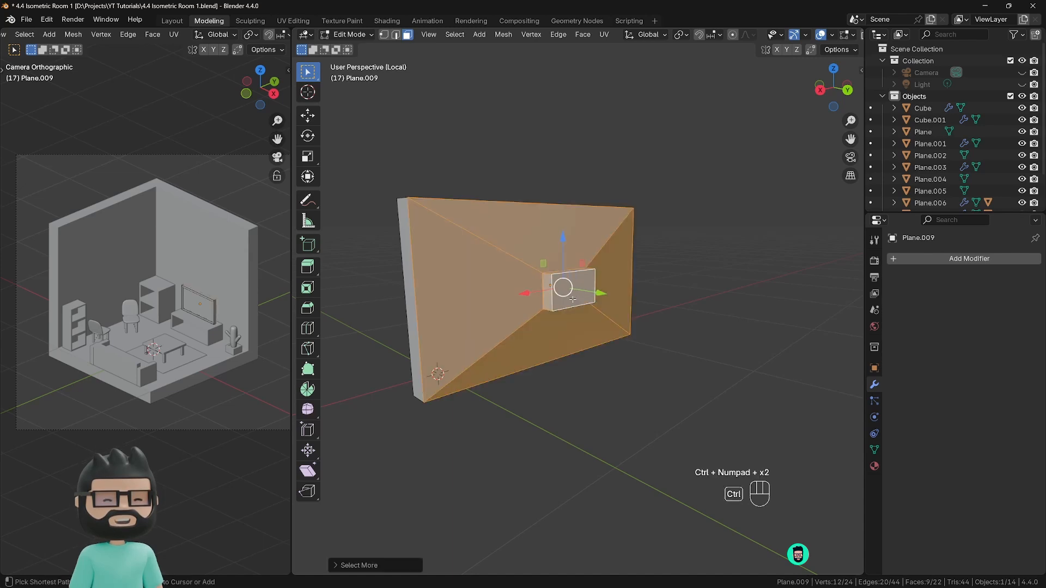
key("ctrl+KP_Add")
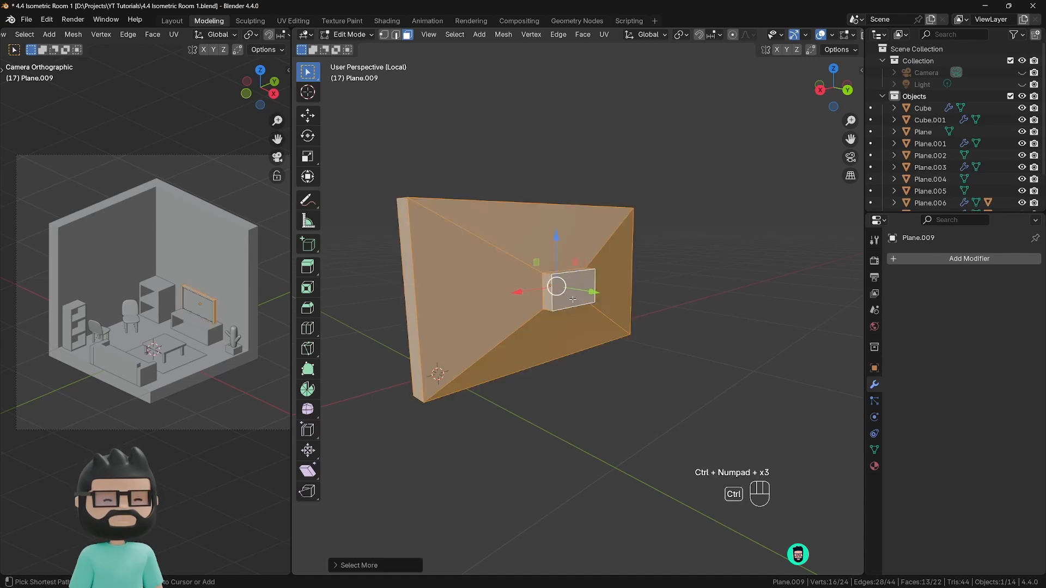
key("ctrl+KP_Subtract")
key("ctrl+KP_Subtract")
key("ctrl+KP_Subtract")
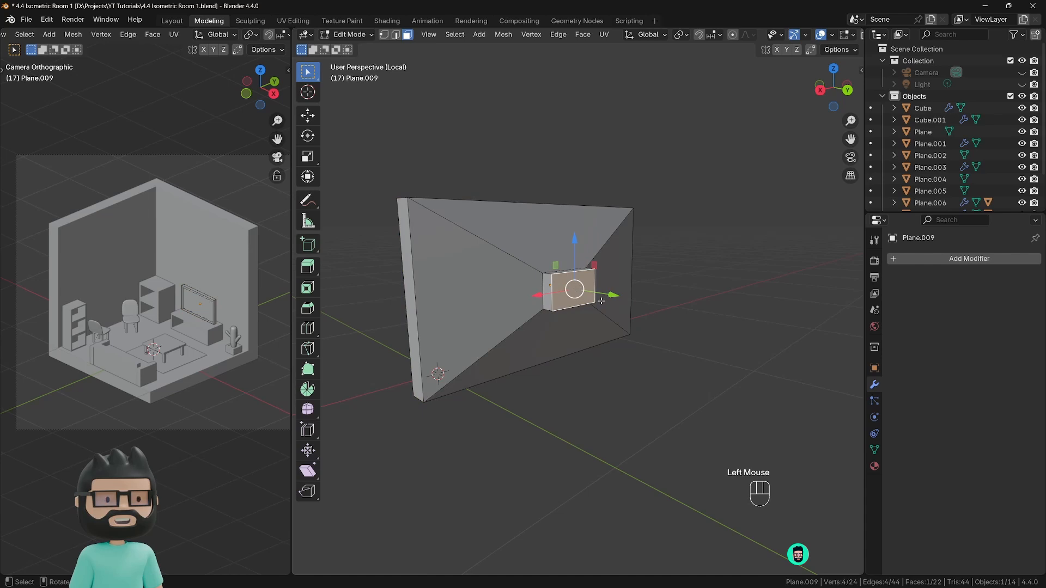
Step: Grow the selection to include the rear block's side faces and scale the block wider along X
key("ctrl+KP_Add")
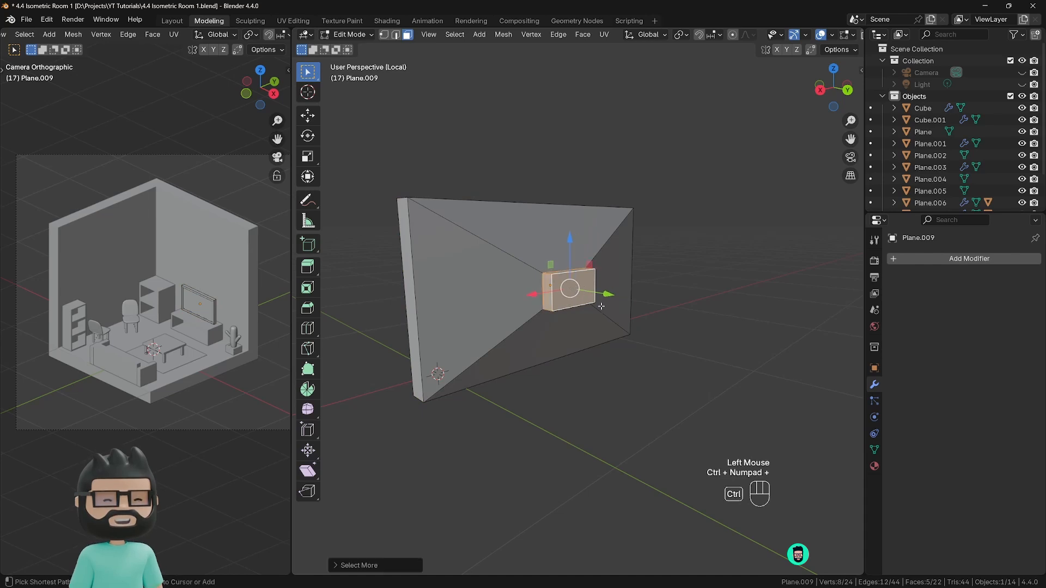
mouse_move(589, 359)
middle_mouse_down()
mouse_move(464, 357)
mouse_move(505, 366)
mouse_move(584, 357)
middle_mouse_up()
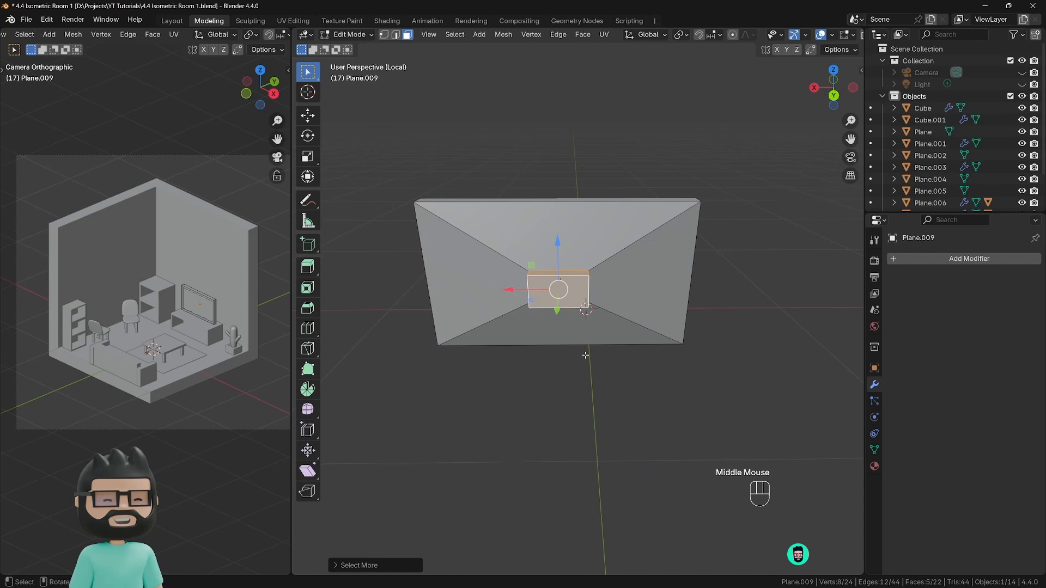
key("s")
key("x")
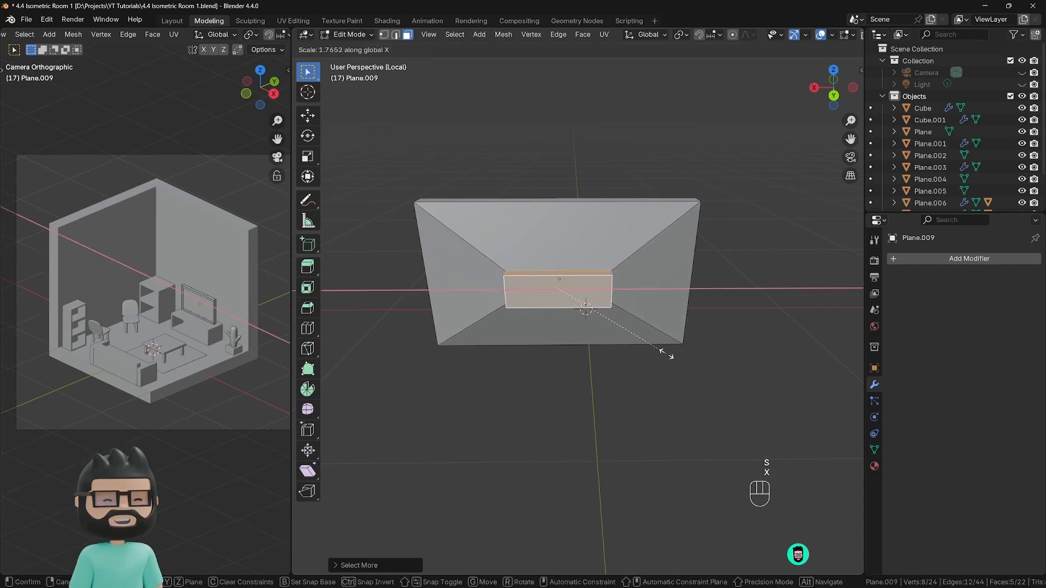
left_click(684, 352)
Step: Extrude the rear block's underside about 0.235 m down as a stand neck, plus a further 0.02 m segment for the base
middle_click_drag(599, 364, 615, 318)
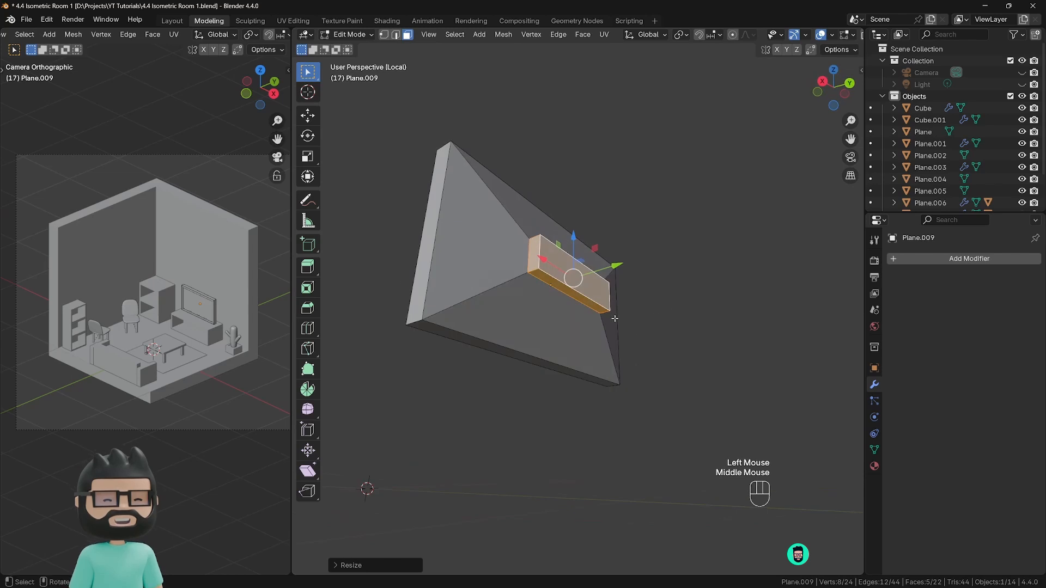
left_click(538, 290)
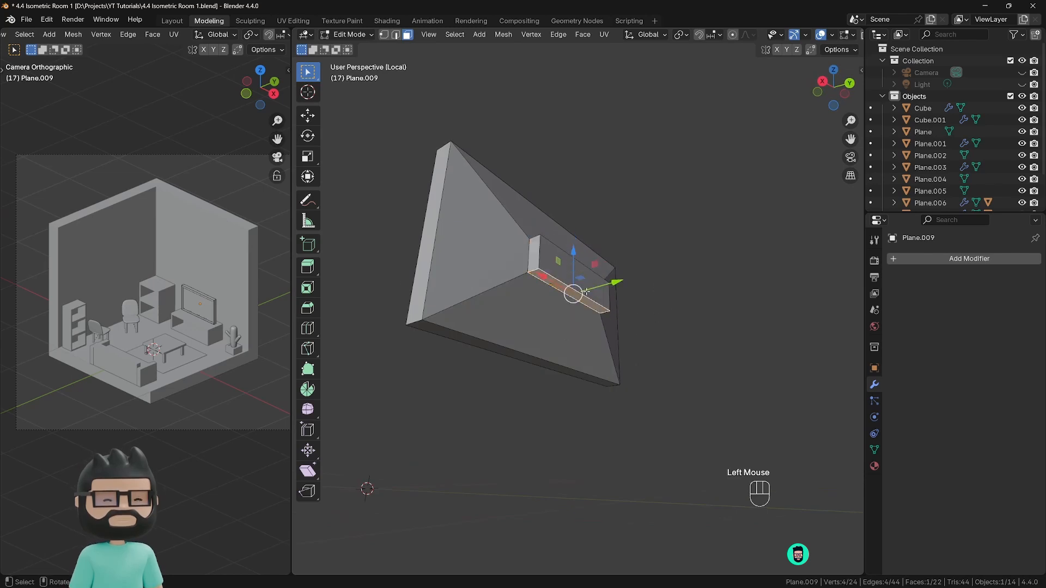
key("e")
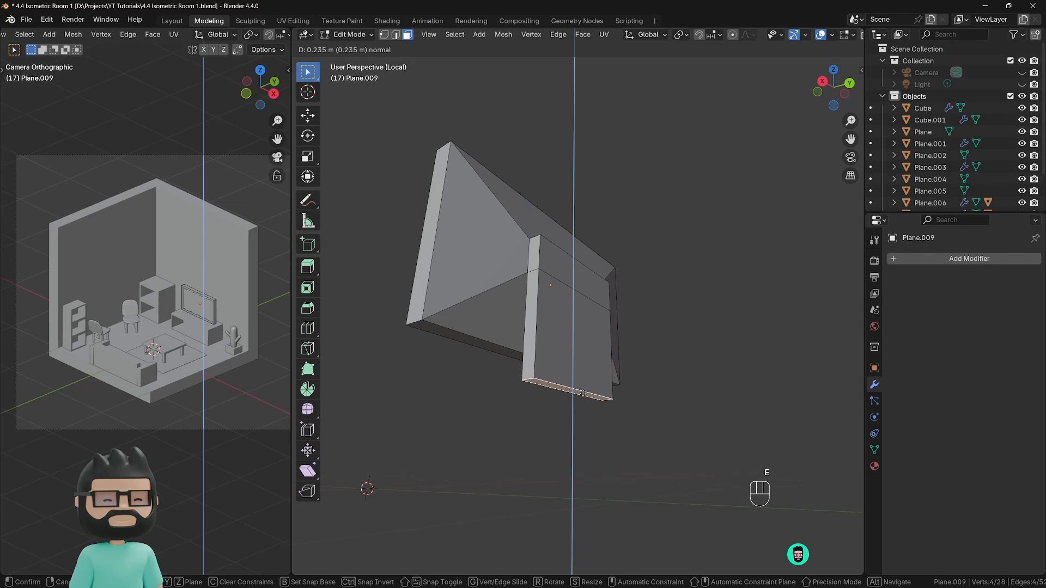
left_click(583, 393)
middle_click_drag(572, 388, 623, 398)
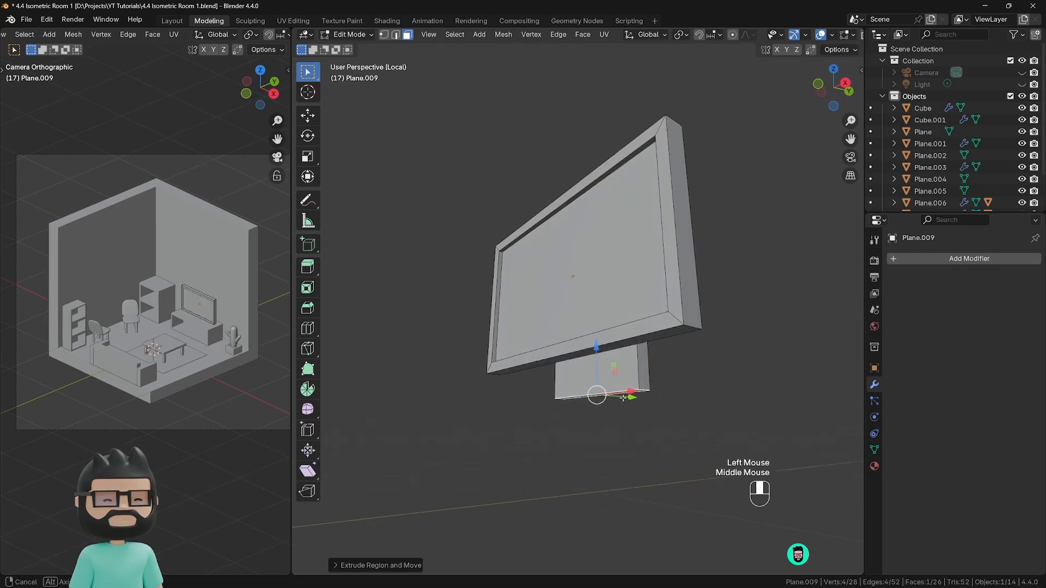
key("e")
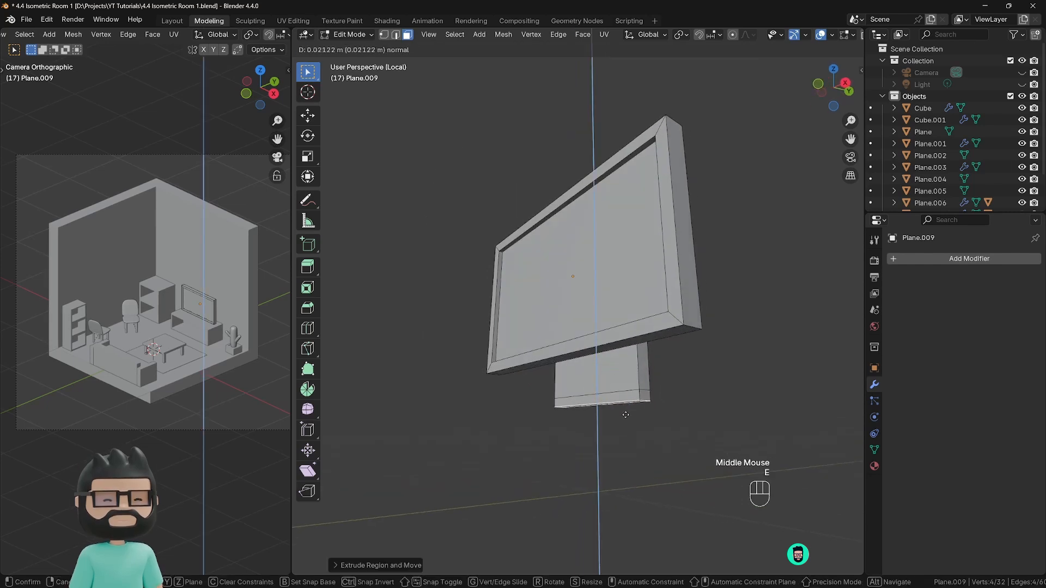
left_click(626, 415)
Step: Extrude the front face of the neck's lowest segment forward beneath the screen as a flat foot plate
mouse_move(621, 406)
middle_mouse_down()
mouse_move(591, 403)
mouse_move(602, 415)
middle_mouse_up()
left_click(591, 402)
key("e")
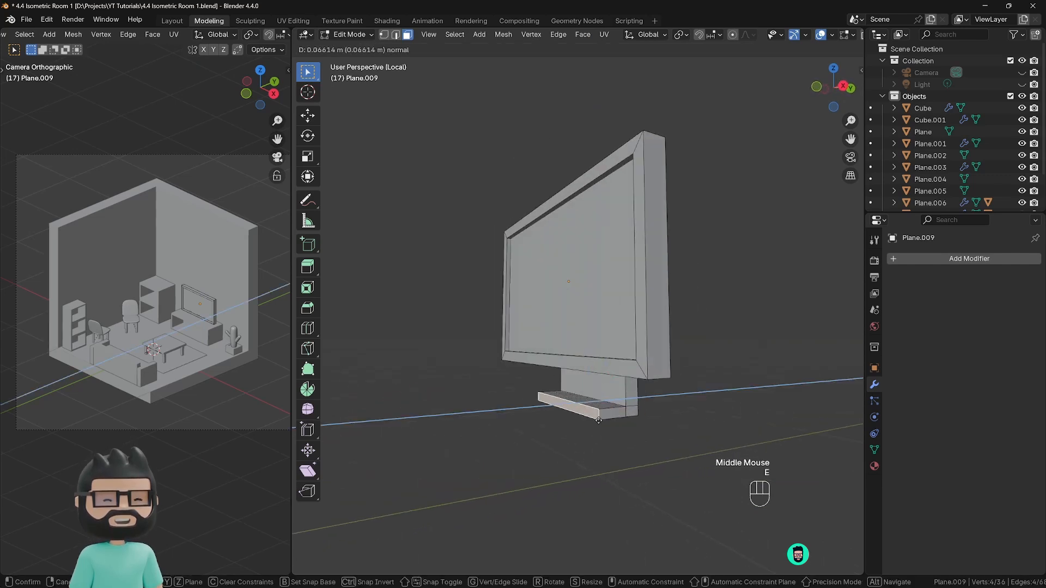
left_click(556, 423)
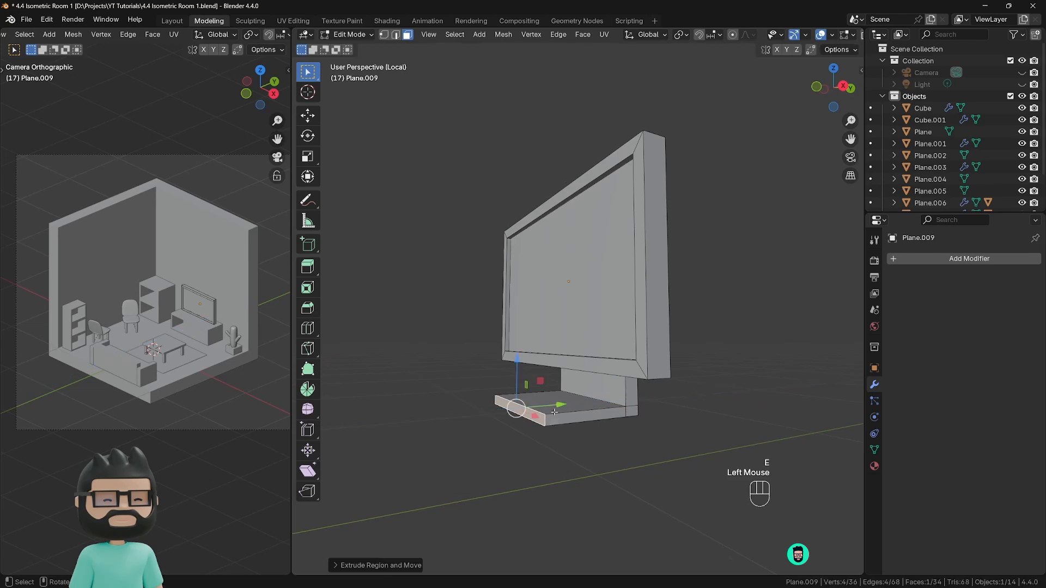
middle_click_drag(557, 424, 599, 349)
Step: Return to the full room in Object Mode and raise the TV along Z so its stand rests on the cabinet top
key("Tab")
scroll(582, 414, "down", 2)
middle_click_drag(552, 318, 580, 348)
scroll(580, 348, "down", 1)
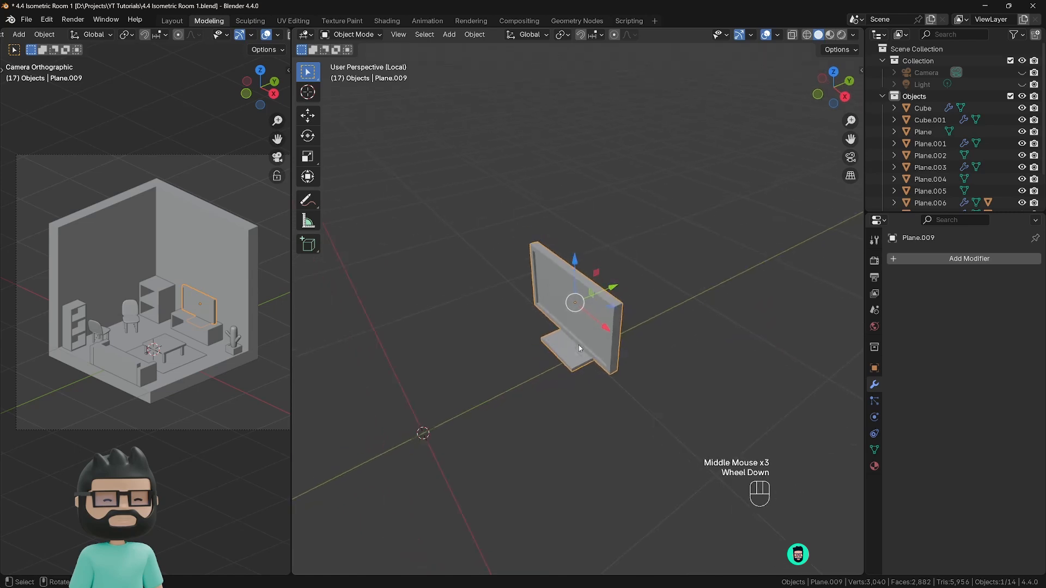
key("KP_Divide")
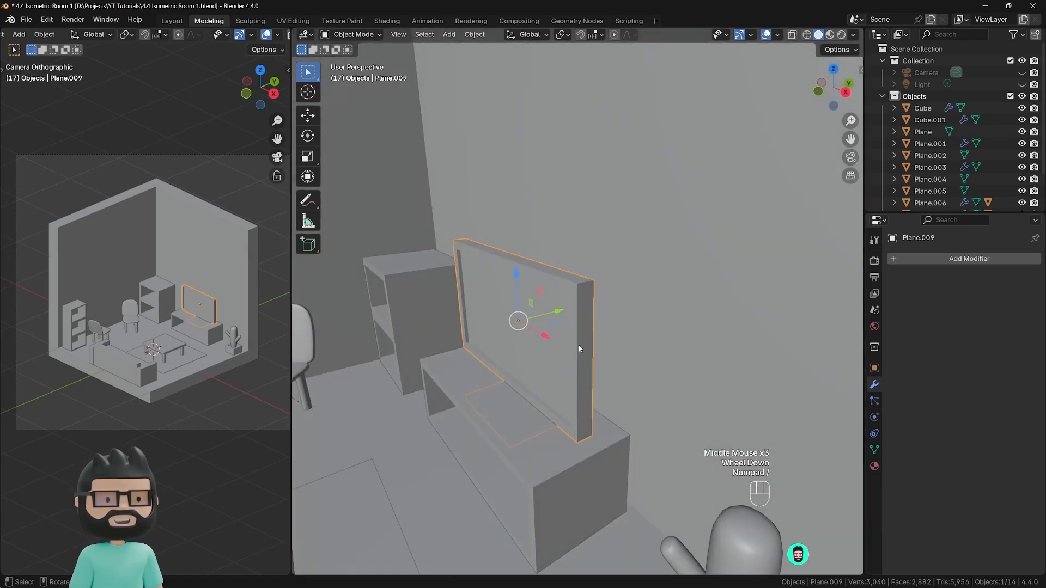
middle_click_drag(555, 359, 556, 445)
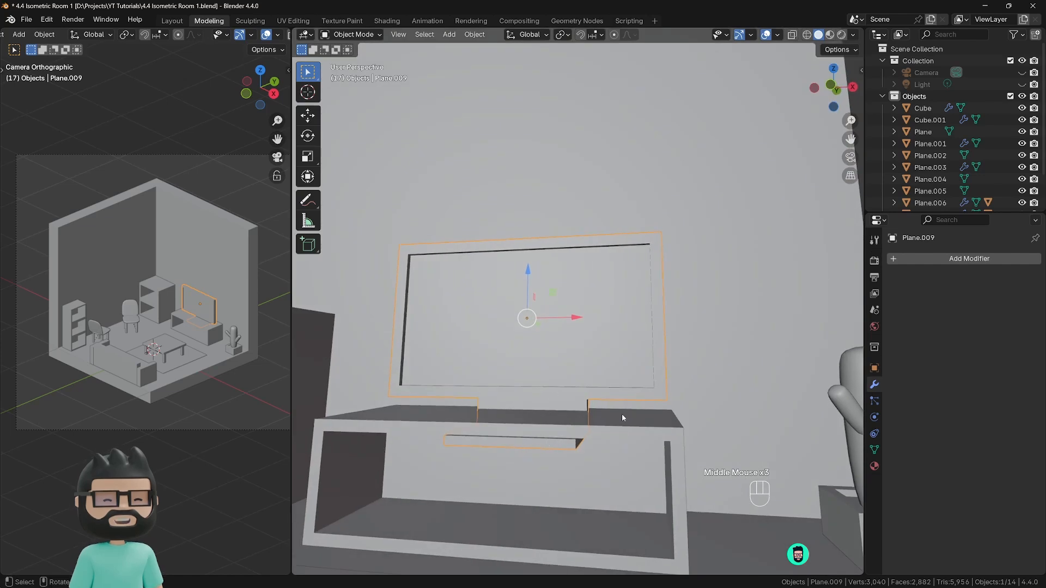
left_click_drag(532, 283, 527, 245)
middle_click_drag(528, 245, 583, 264)
scroll(530, 330, "down", 4)
mouse_move(583, 264)
middle_mouse_down()
mouse_move(567, 280)
mouse_move(580, 267)
middle_mouse_up()
scroll(567, 280, "down", 3)
scroll(566, 280, "up", 1)
mouse_move(581, 267)
middle_mouse_down()
mouse_move(577, 257)
mouse_move(593, 261)
middle_mouse_up()
scroll(593, 261, "up", 2)
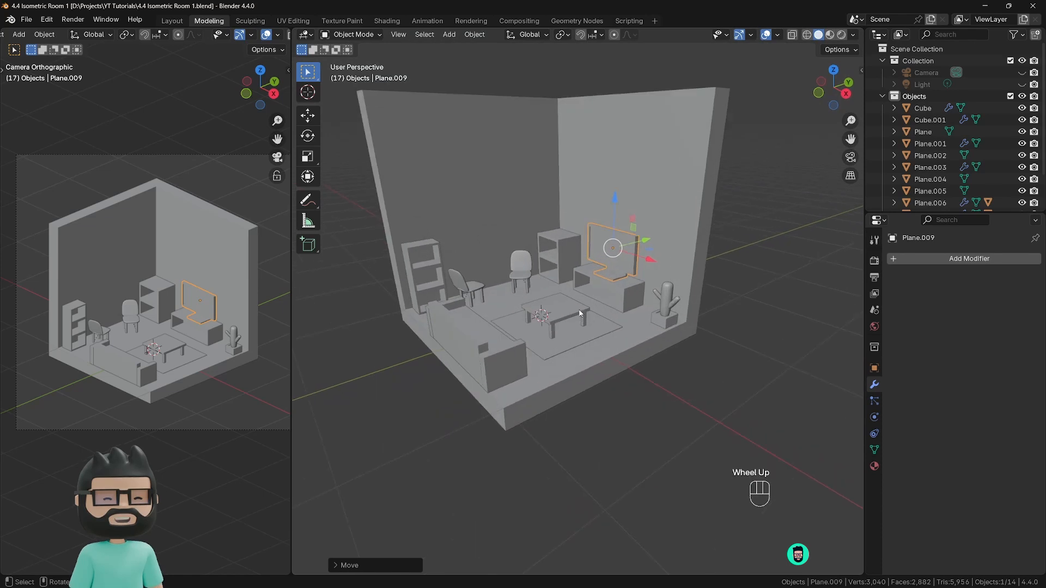
left_click(688, 305)
left_click(687, 307)
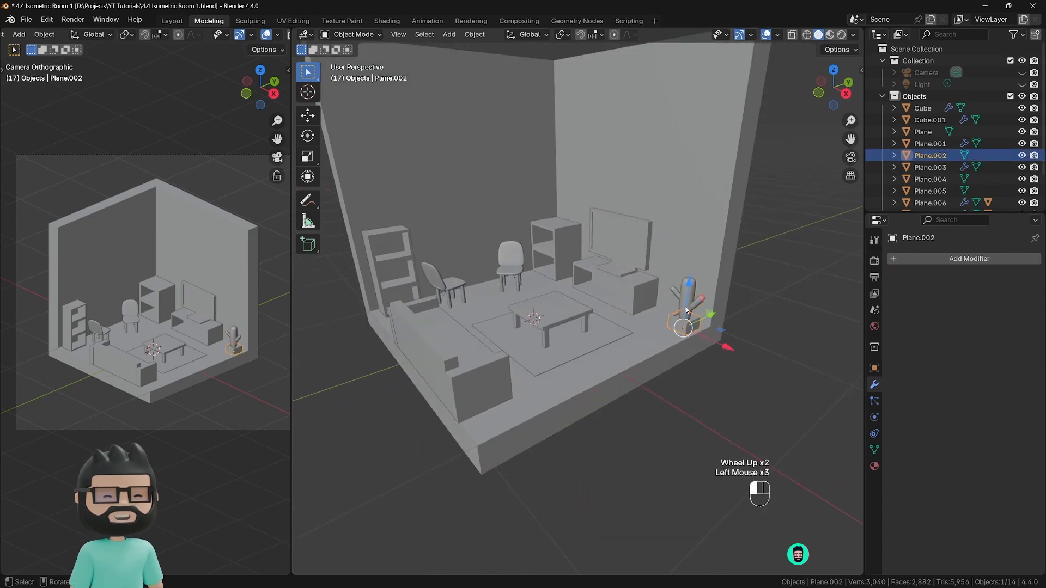
left_click(687, 309)
left_click(686, 312)
key("g")
right_click(685, 311)
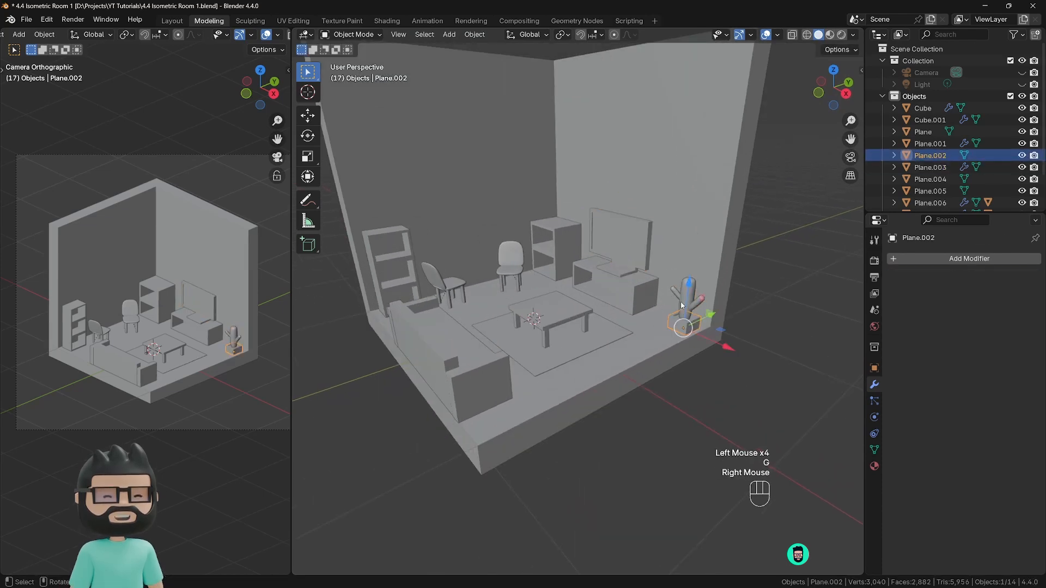
scroll(725, 308, "up", 1)
scroll(754, 306, "down", 1)
Step: Parent the cactus to its square pot with the Object option, so both move together
left_click(775, 313)
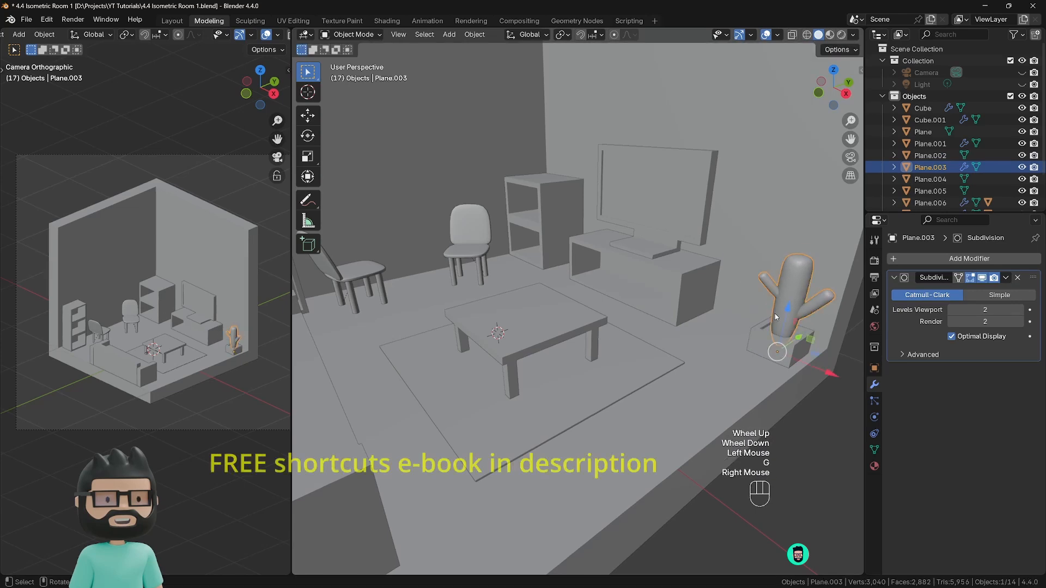
middle_click_drag(775, 312, 569, 283, "shift")
left_click(570, 254)
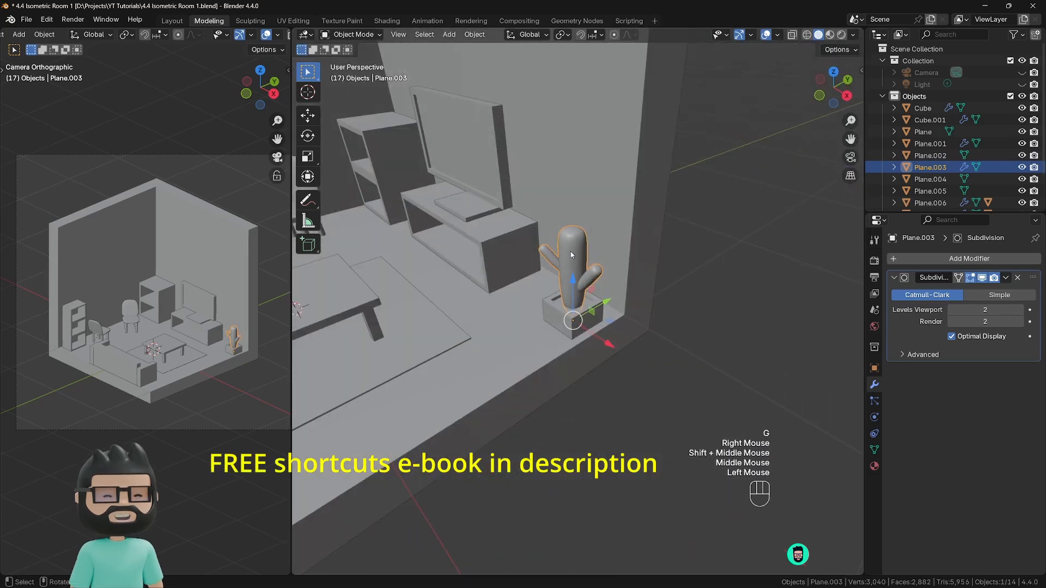
left_click(555, 315, "shift")
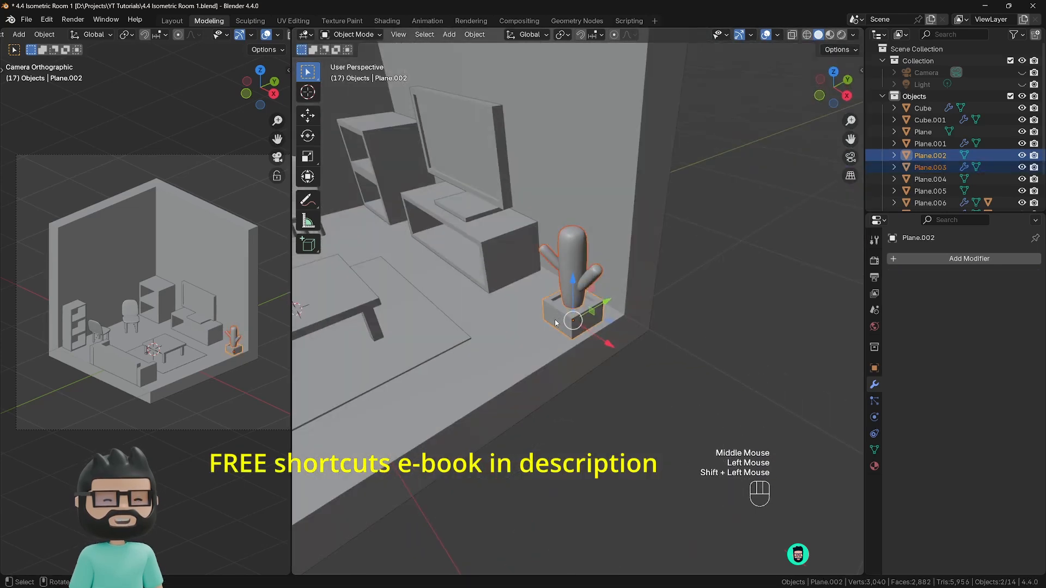
key("ctrl+p")
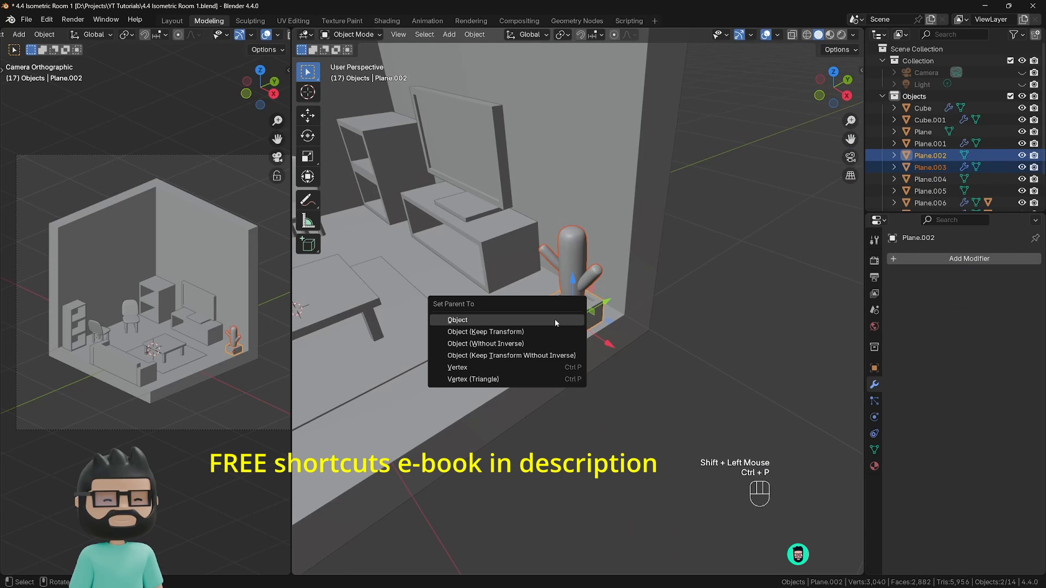
left_click(469, 321)
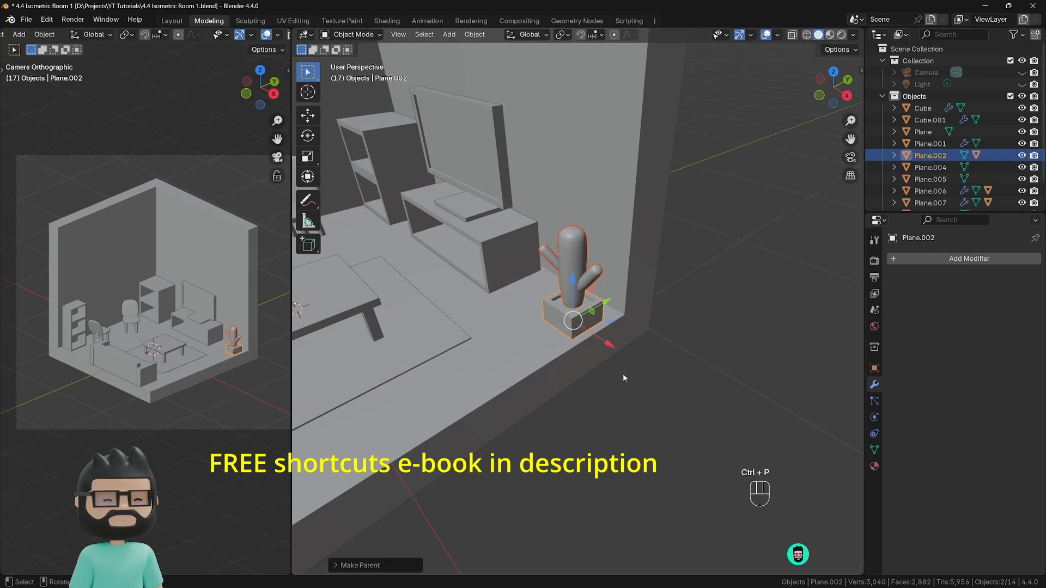
key("g")
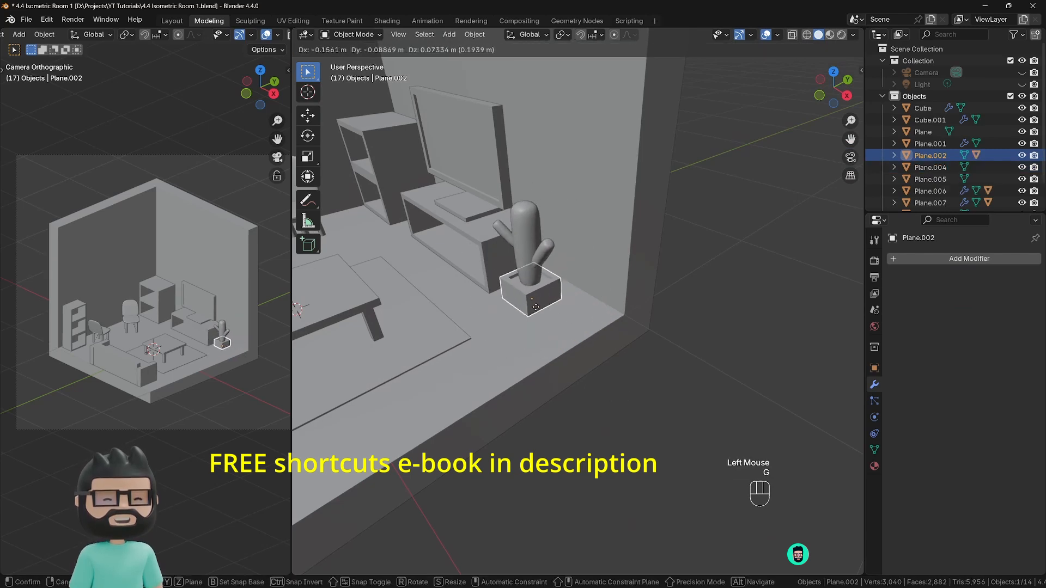
right_click(559, 273)
Step: Duplicate the cactus together with its pot and place the copy along Z directly above the original
scroll(600, 280, "down", 1)
middle_click_drag(517, 290, 613, 327, "shift")
scroll(594, 284, "down", 1)
scroll(594, 284, "up", 1)
middle_click(590, 289)
scroll(610, 286, "down", 1)
left_click(642, 288)
left_click(631, 300, "shift")
key("shift+d")
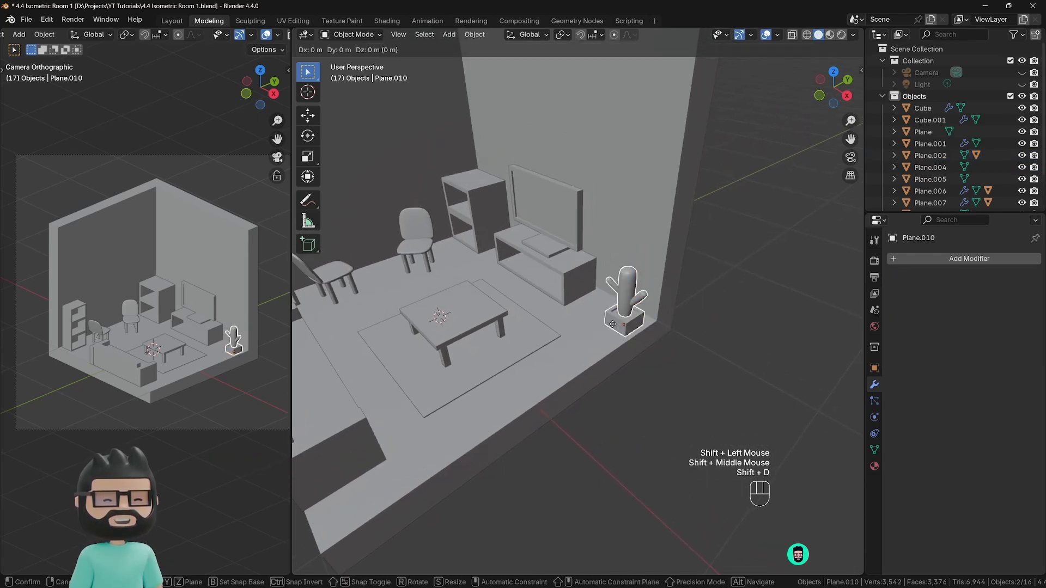
key("z")
left_click(628, 235)
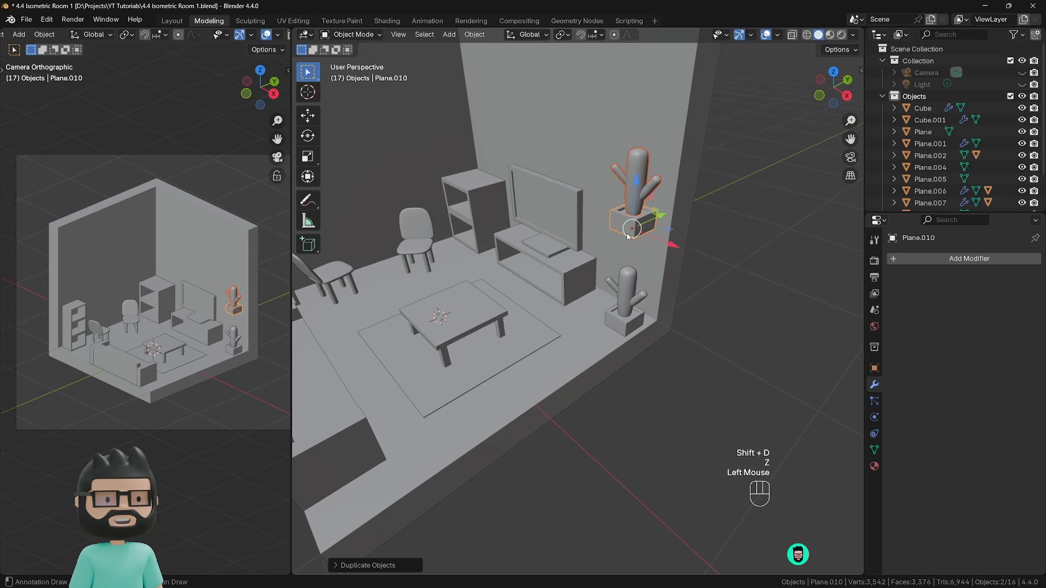
Step: Move the duplicated cactus and pot onto the top of the tall shelf unit in the room's back corner
left_click(675, 246)
key("g")
key("z")
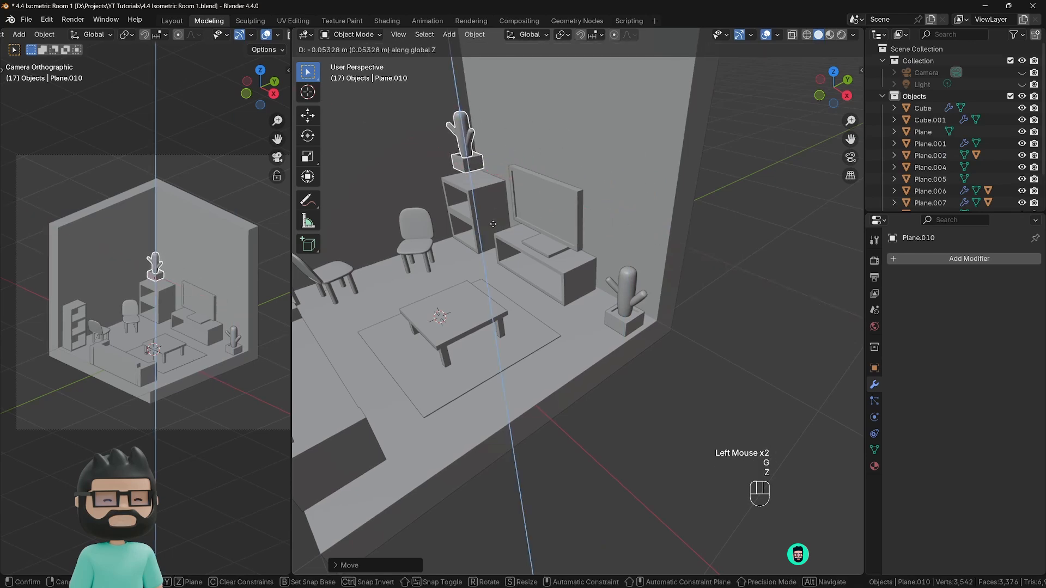
left_click(495, 227)
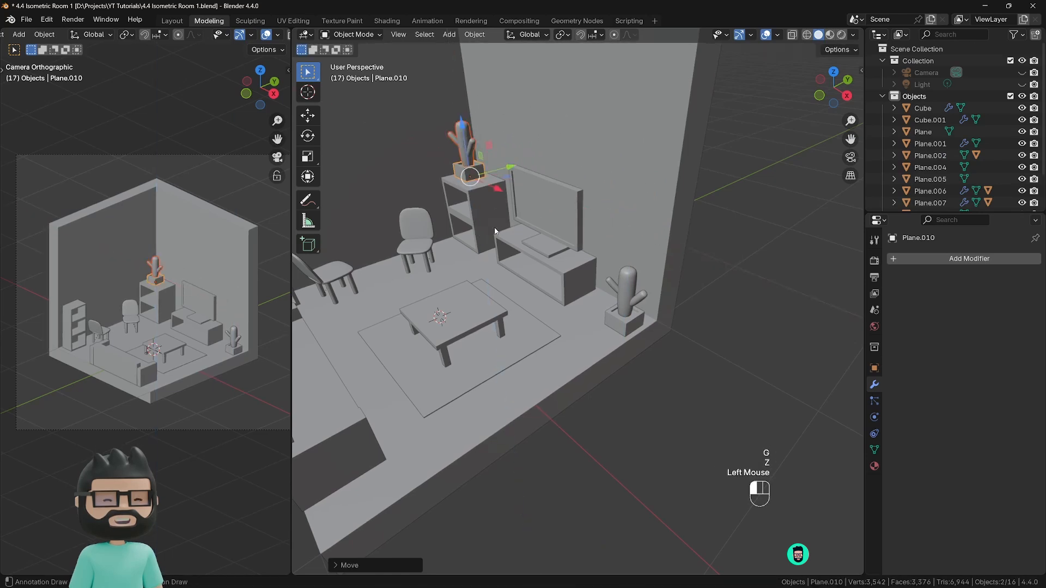
Step: Scale the cactus copy and its pot down uniformly to about 0.65 and reposition them on the shelf top
scroll(479, 212, "up", 2)
middle_click_drag(465, 196, 523, 283, "shift")
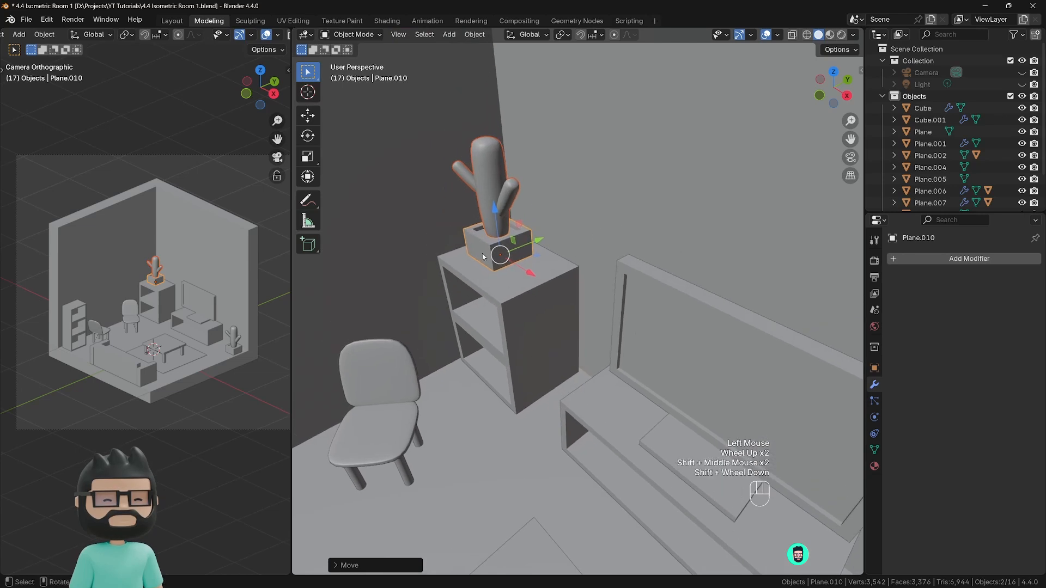
scroll(517, 278, "down", 1, "shift")
scroll(518, 277, "up", 2)
middle_click_drag(470, 243, 523, 308, "shift")
middle_click_drag(523, 308, 555, 289)
middle_click_drag(483, 311, 571, 307, "shift")
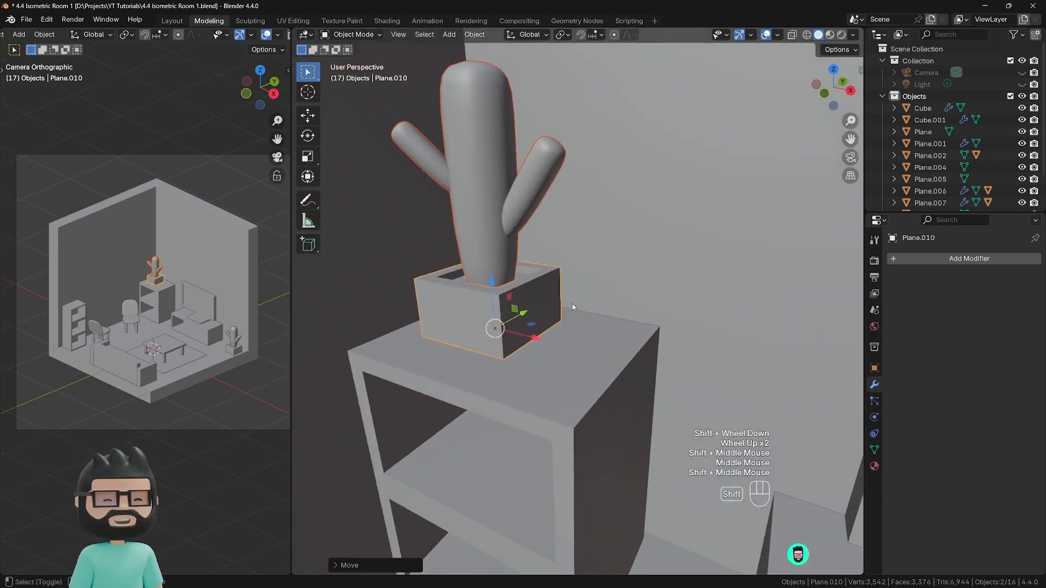
left_click(523, 314)
key("s")
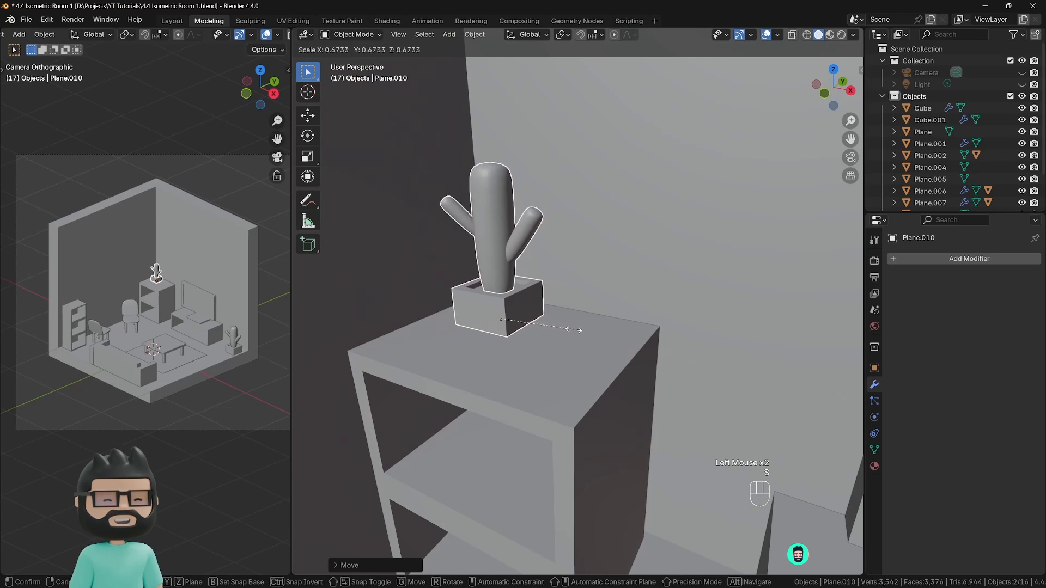
left_click(499, 319)
mouse_move(541, 328)
left_mouse_down()
mouse_move(574, 336)
mouse_move(547, 320)
left_mouse_up()
Step: Rotate the small potted cactus 180° about Z and adjust its position on the shelf top
key("r")
key("z")
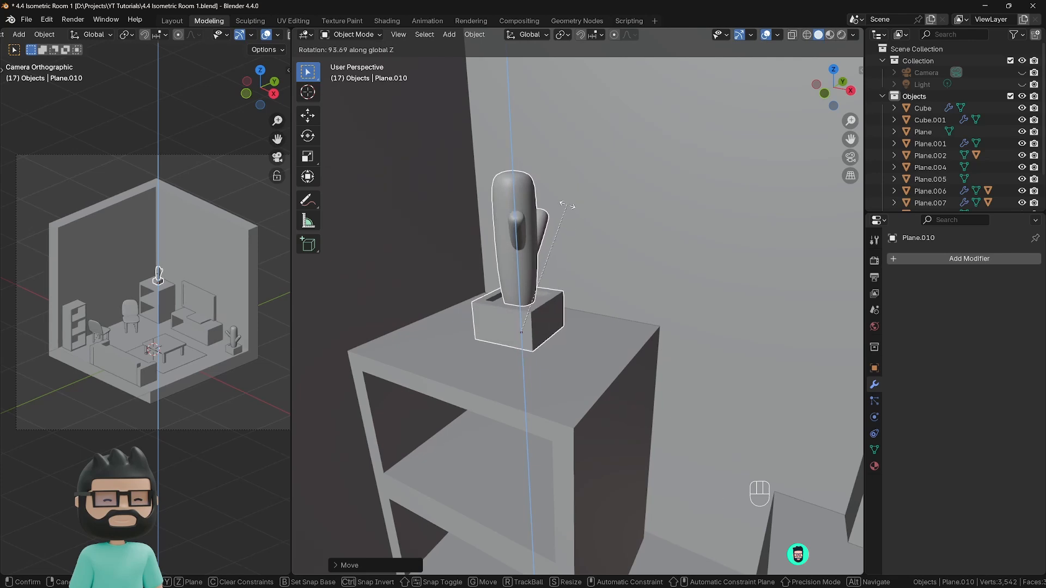
left_click(457, 308, "ctrl")
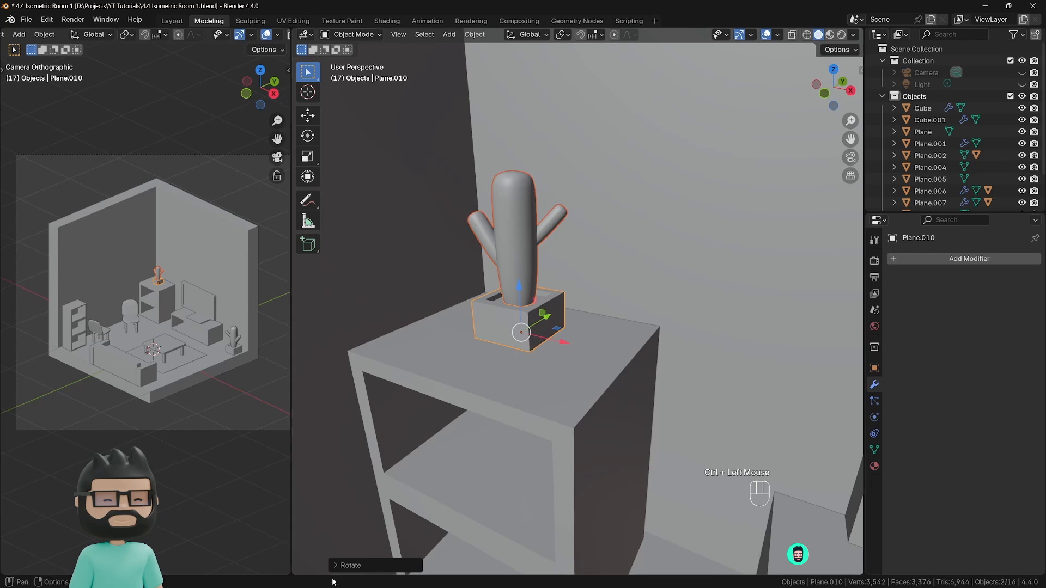
scroll(579, 327, "down", 3)
scroll(579, 369, "down", 1, "shift")
scroll(545, 326, "down", 2)
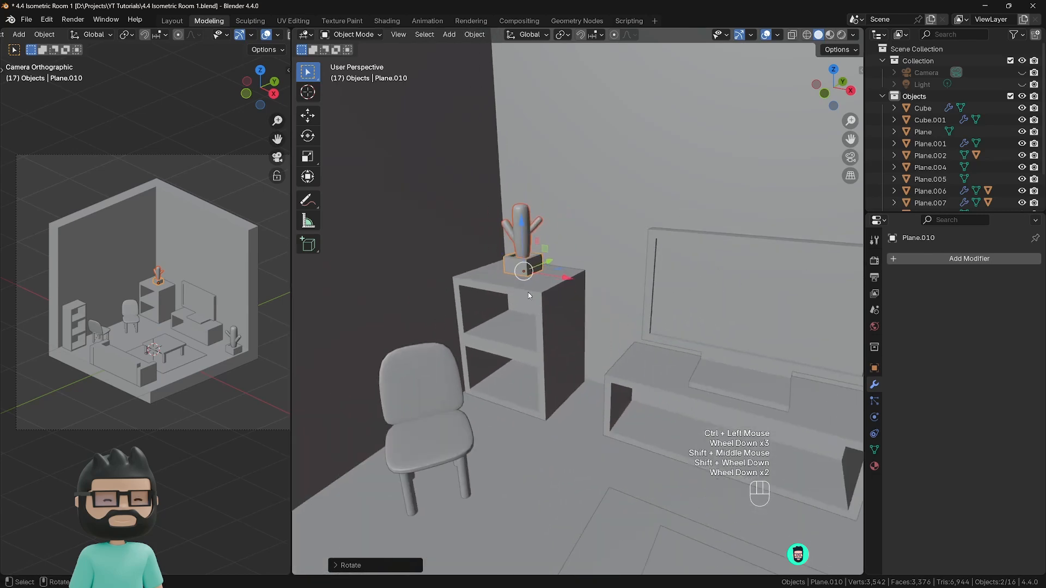
mouse_move(528, 292)
middle_mouse_down()
mouse_move(534, 311)
mouse_move(508, 299)
mouse_move(512, 371)
mouse_move(512, 294)
middle_mouse_up()
scroll(534, 311, "down", 2)
left_click_drag(551, 260, 547, 259)
middle_click_drag(546, 259, 535, 283, "shift")
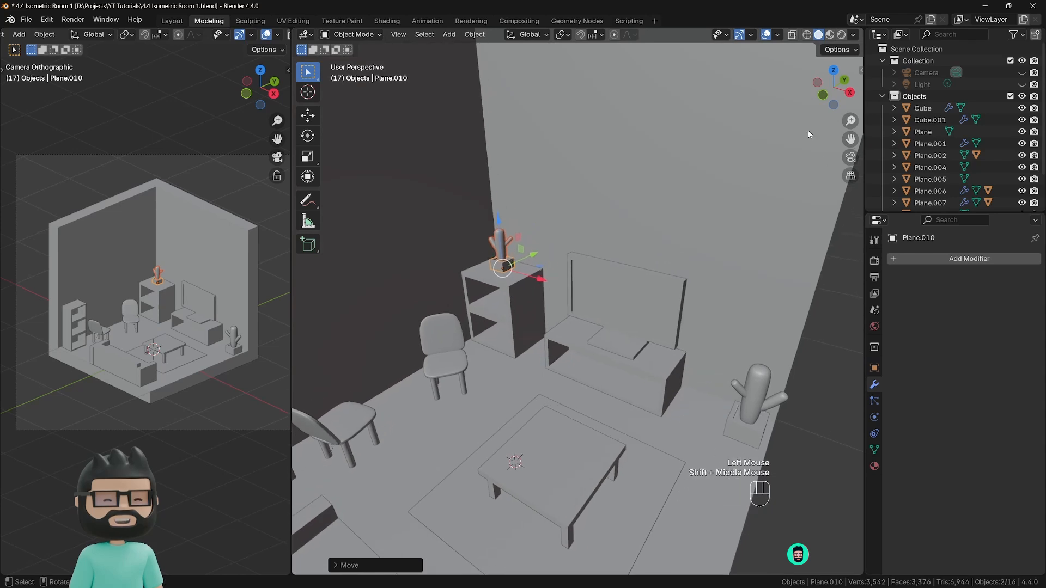
Step: Display the transform values, apply the scale to the small cactus and its pot, and check both objects' scale
left_click(863, 68)
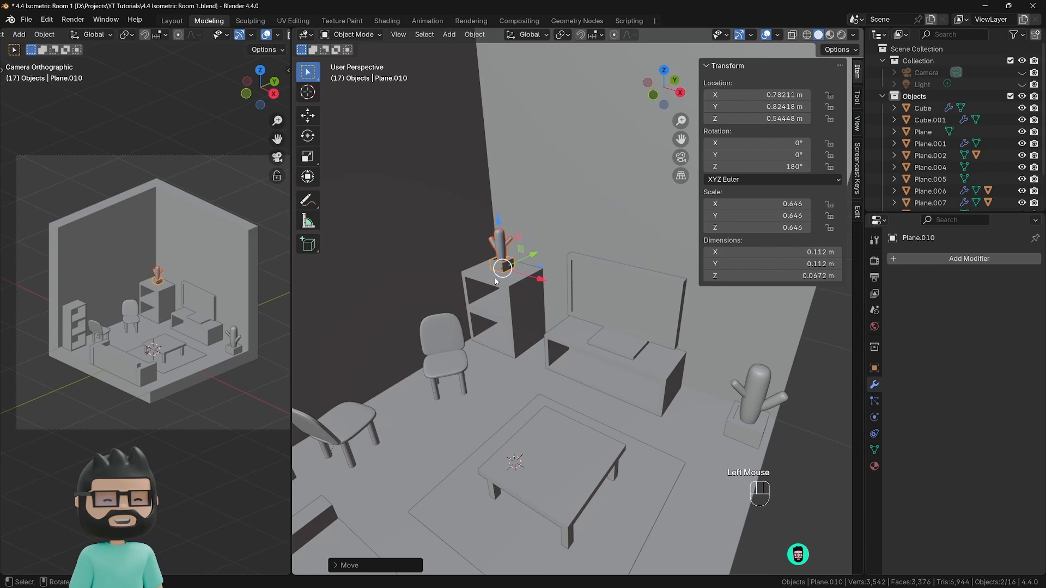
key("ctrl+a")
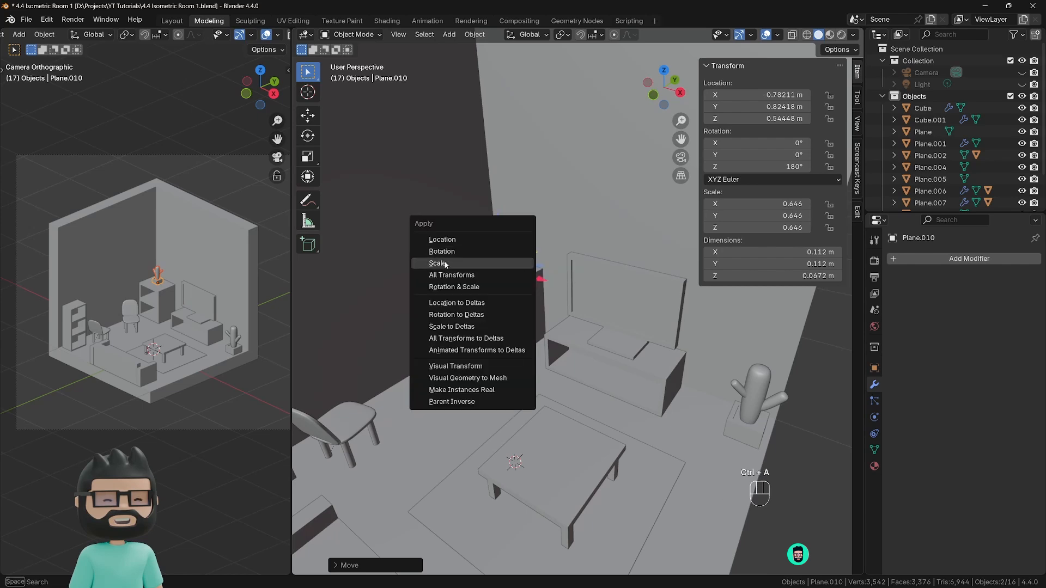
left_click(511, 263)
left_click(509, 260)
left_click(505, 267)
left_click(499, 261)
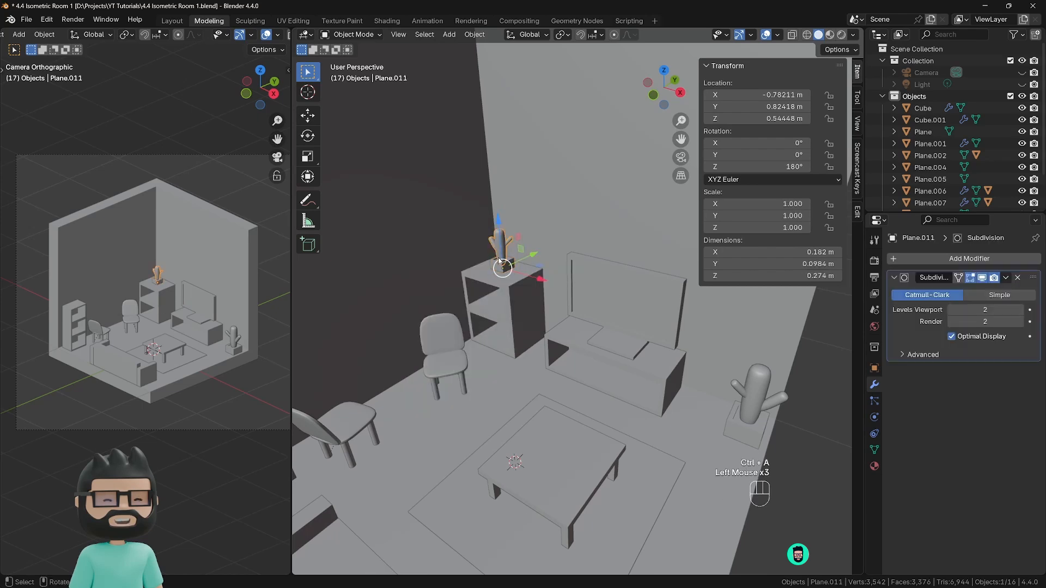
left_click(503, 266)
left_click(502, 262)
Step: Add a cube mesh to the room and isolate it in local view
scroll(507, 313, "down", 3)
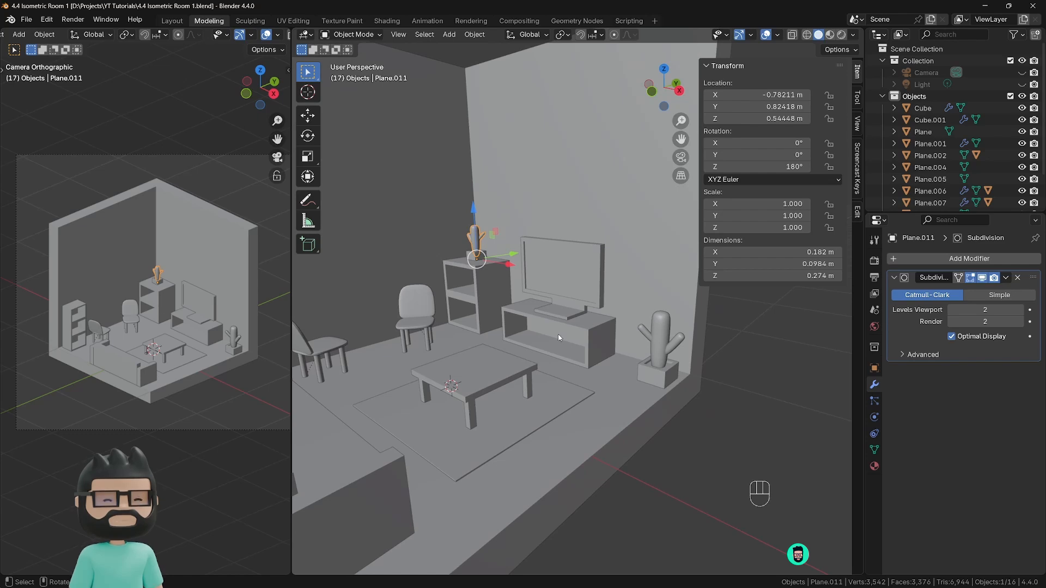
scroll(568, 365, "up", 3, "shift")
middle_click_drag(563, 374, 518, 350, "shift")
scroll(548, 351, "down", 4)
key("shift+a")
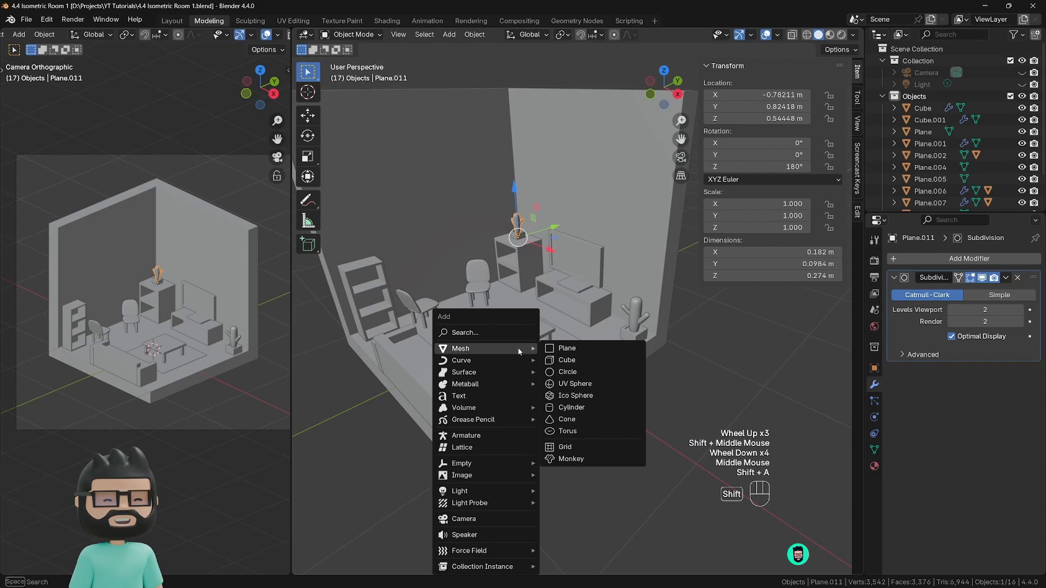
left_click(564, 360)
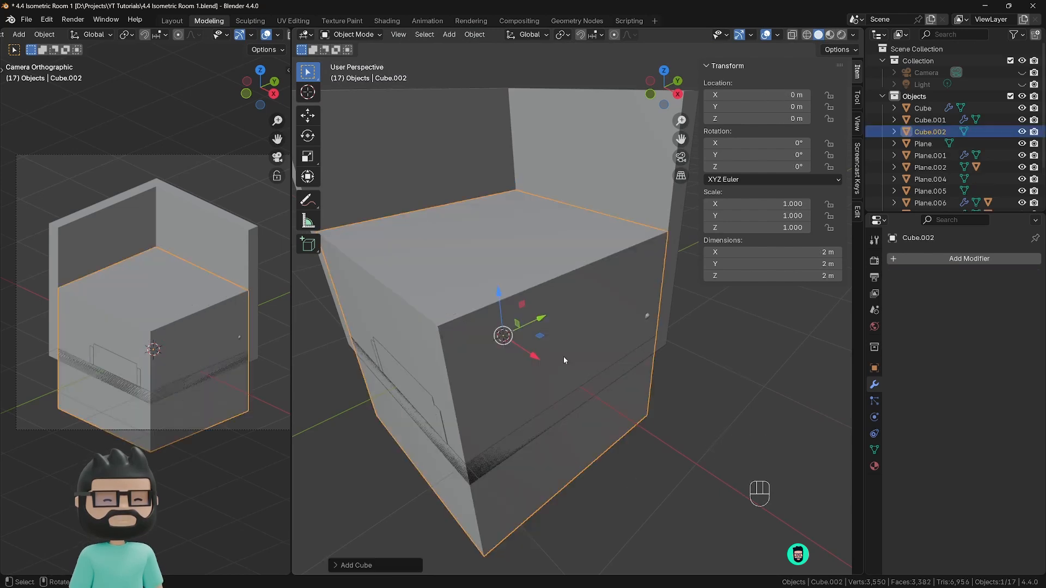
scroll(564, 360, "down", 2)
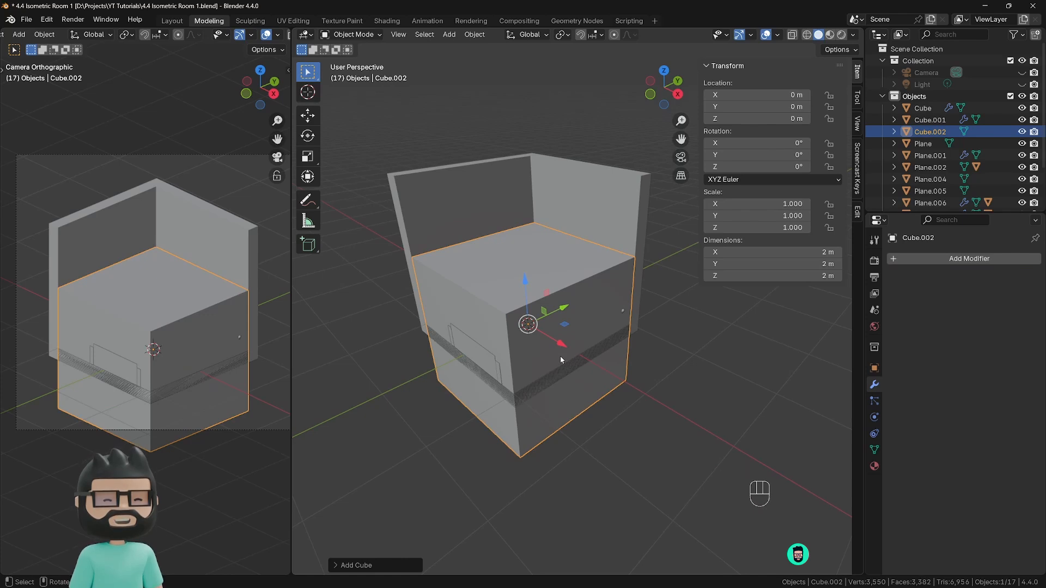
key("KP_Divide")
scroll(560, 357, "down", 5)
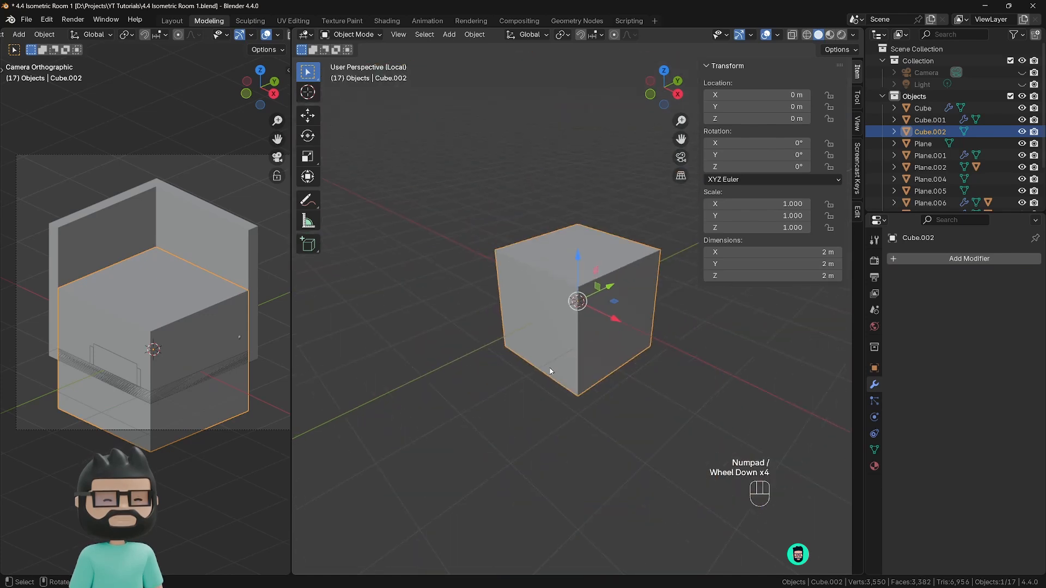
Step: Scale the cube's whole mesh down uniformly in Edit Mode to about 0.31 m
middle_click_drag(682, 365, 607, 375, "shift")
key("Tab")
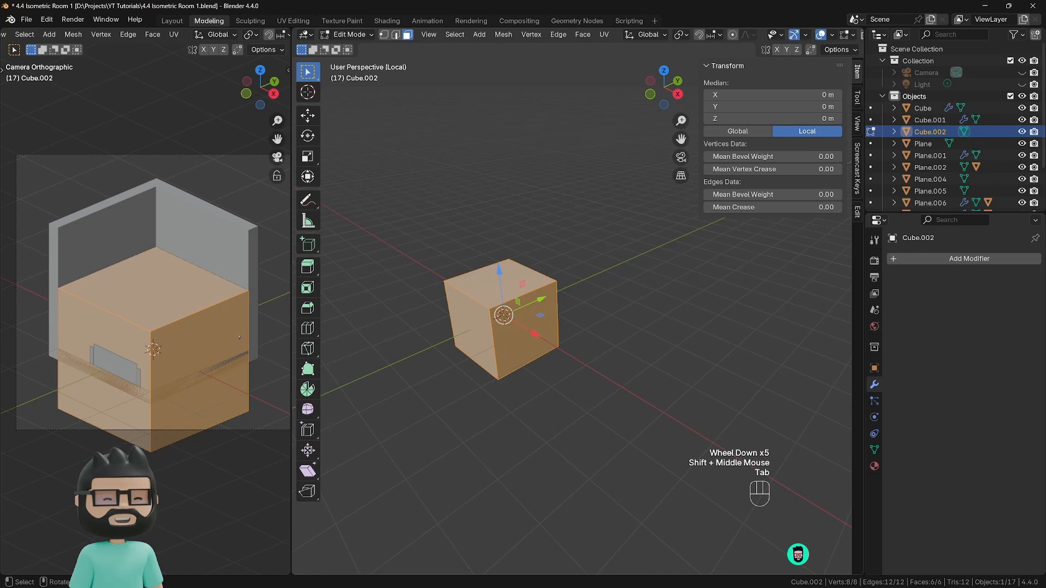
key("s")
left_click(524, 335)
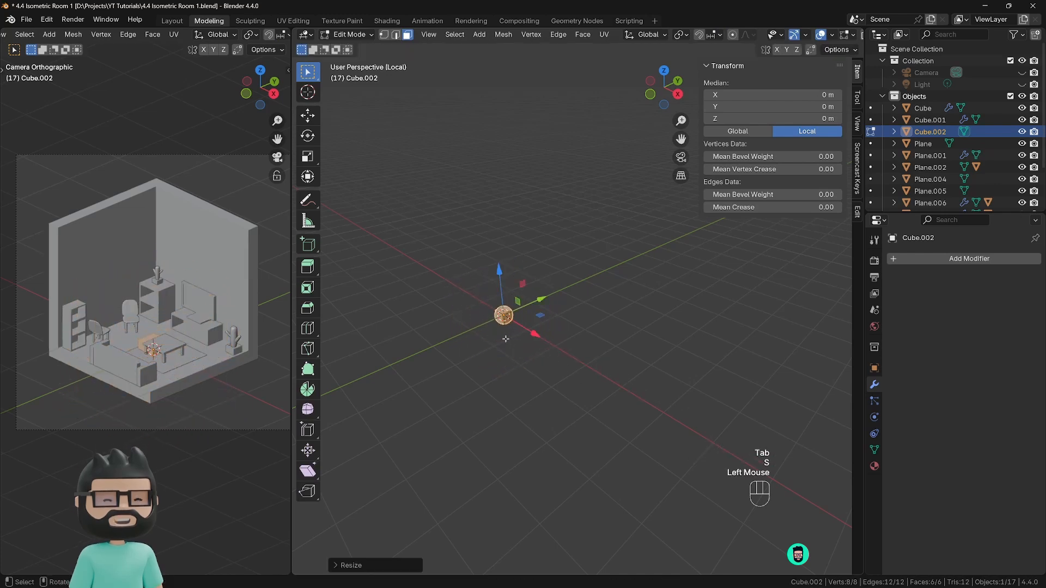
scroll(491, 343, "up", 3)
middle_click_drag(491, 343, 669, 415, "shift")
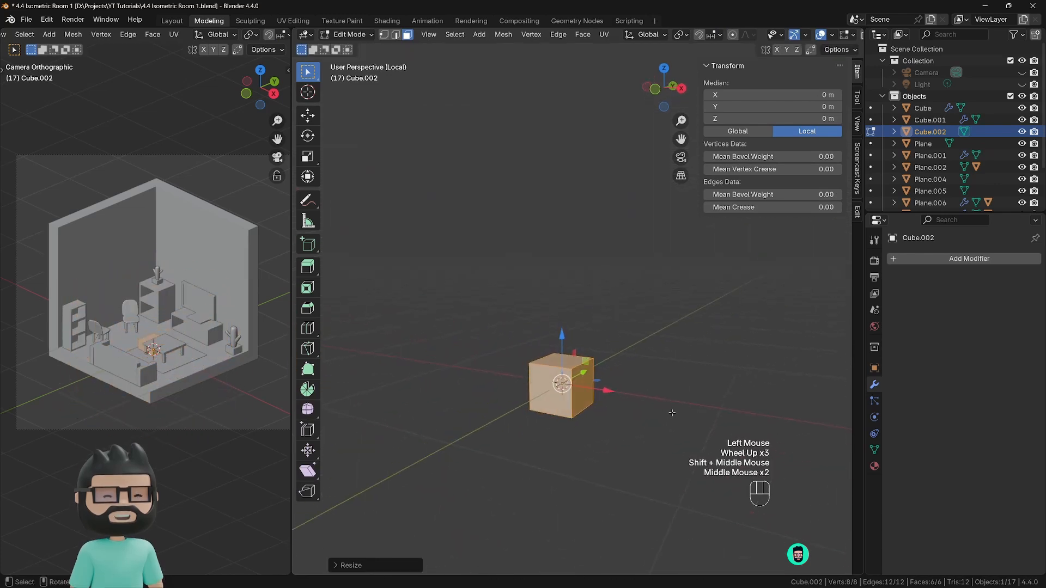
Step: Flatten the small cube along X into a thin upright panel about 0.045 m thick
key("s")
key("x")
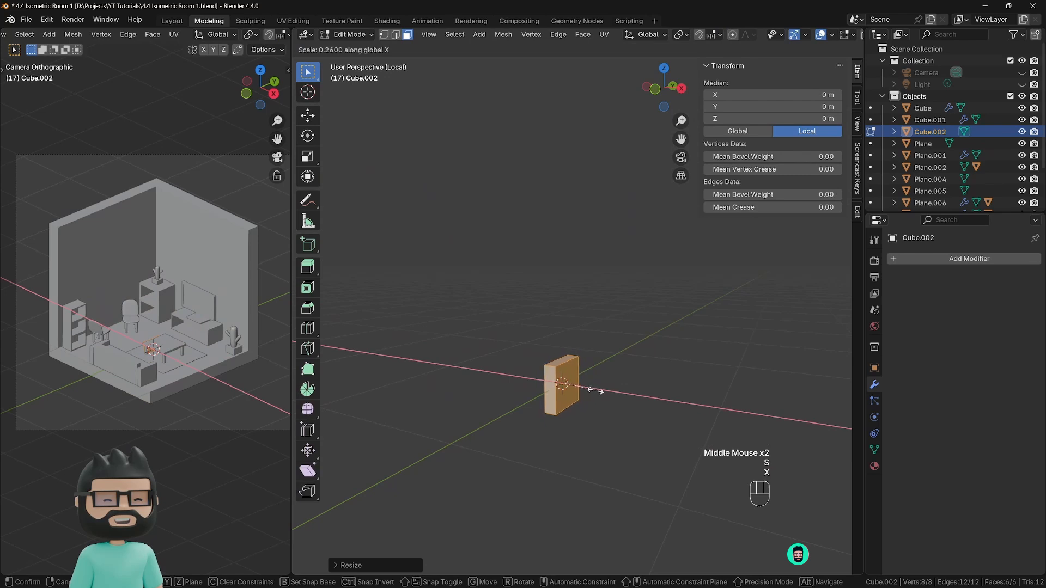
middle_click_drag(604, 390, 552, 392)
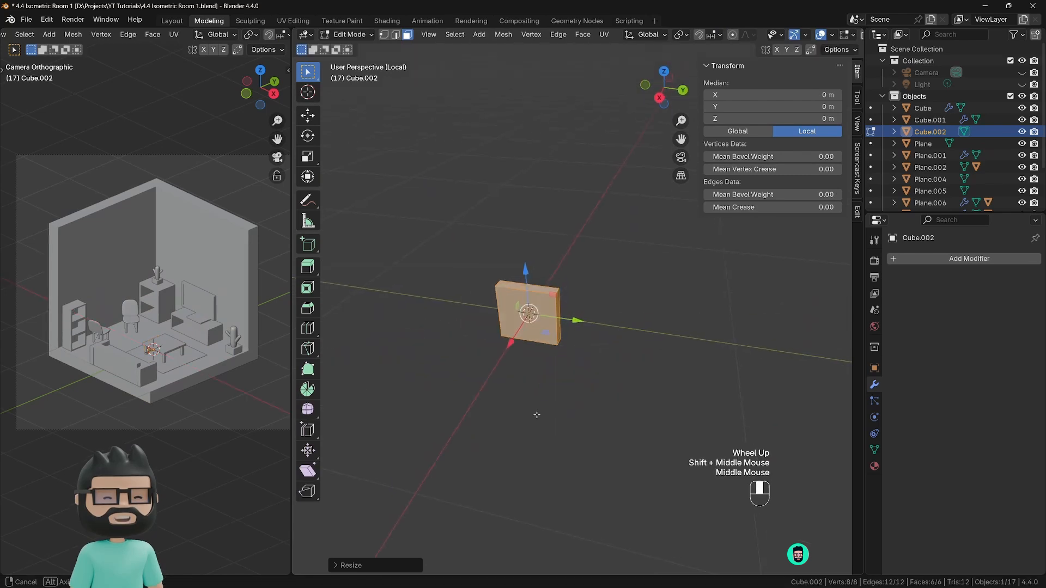
scroll(563, 350, "up", 3)
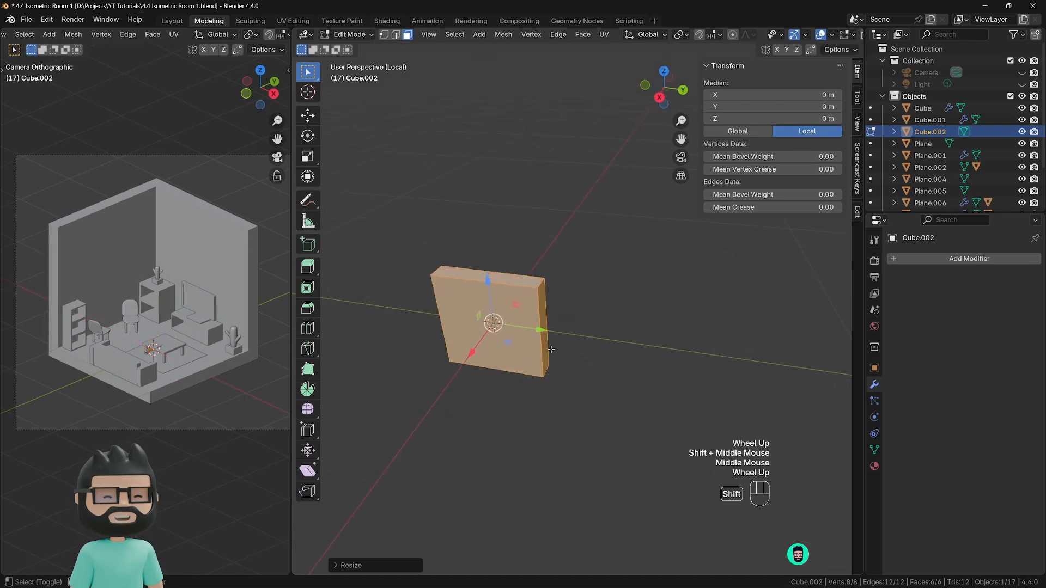
middle_click_drag(558, 348, 592, 361, "shift")
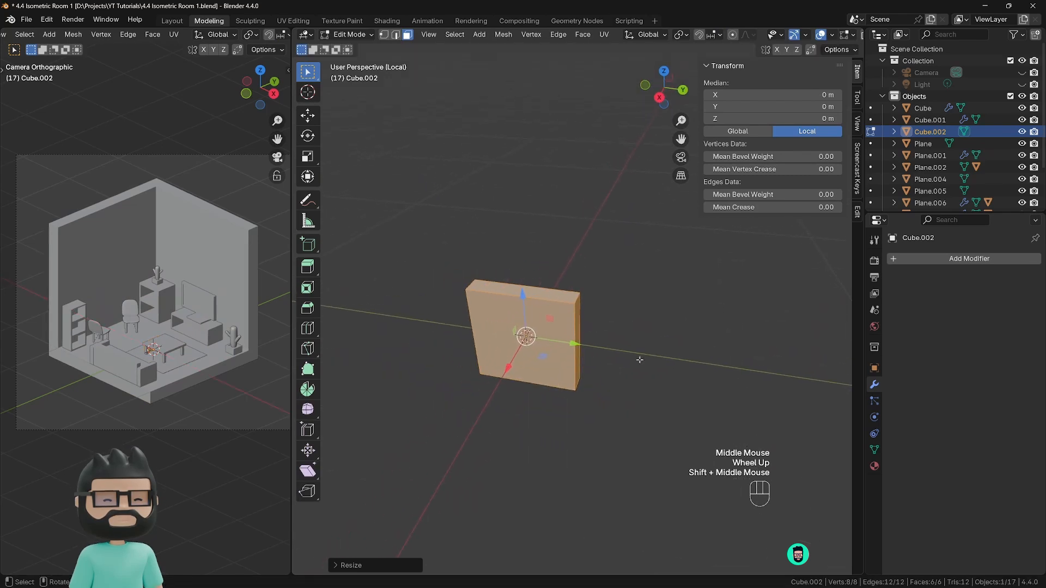
Step: Narrow the upright panel along Y to about 0.245 m and return to Object Mode
key("s")
key("x")
right_click(626, 355)
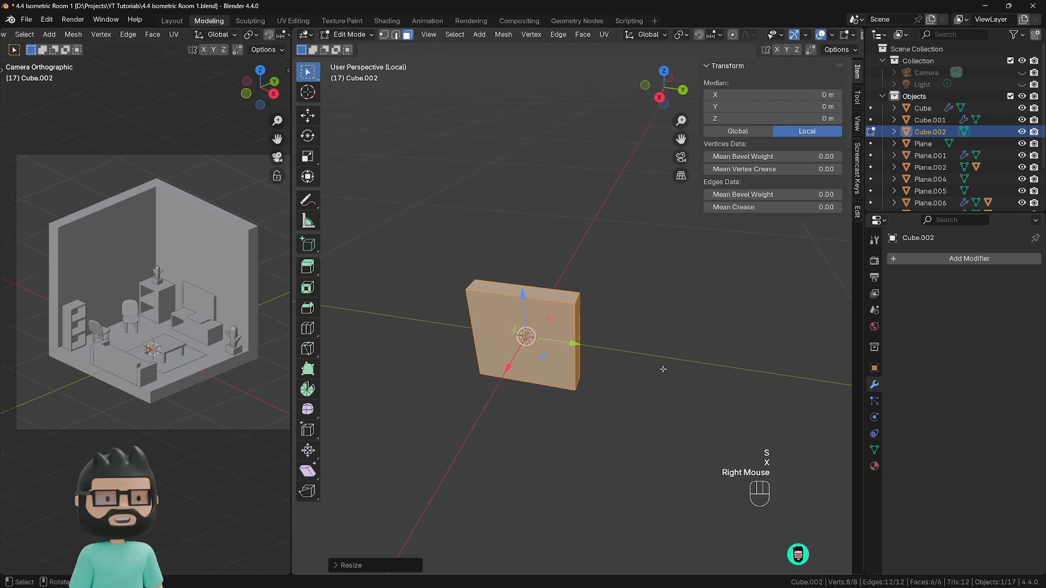
key("s")
key("x")
key("Tab")
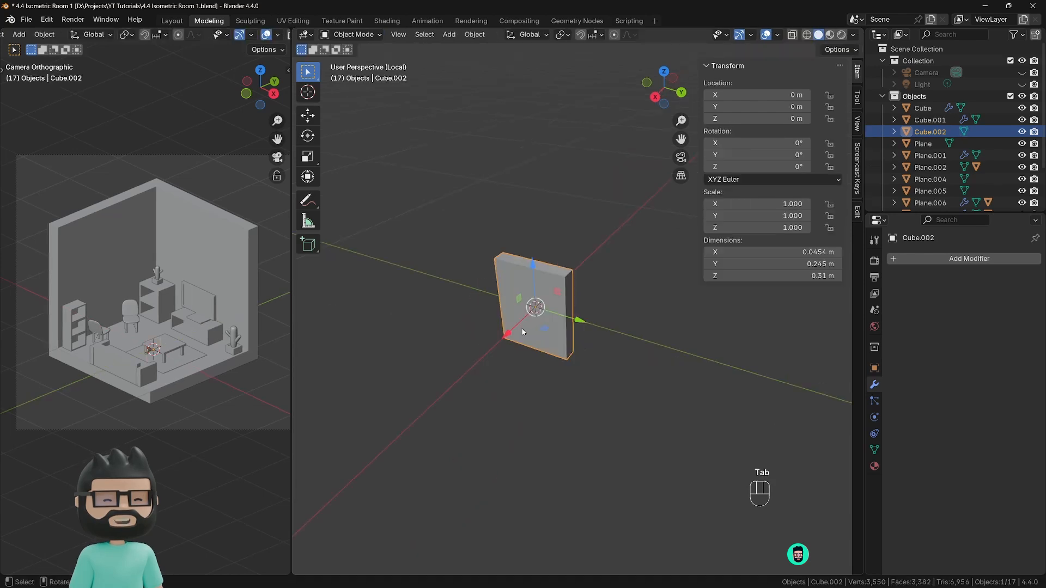
middle_click_drag(512, 327, 580, 344)
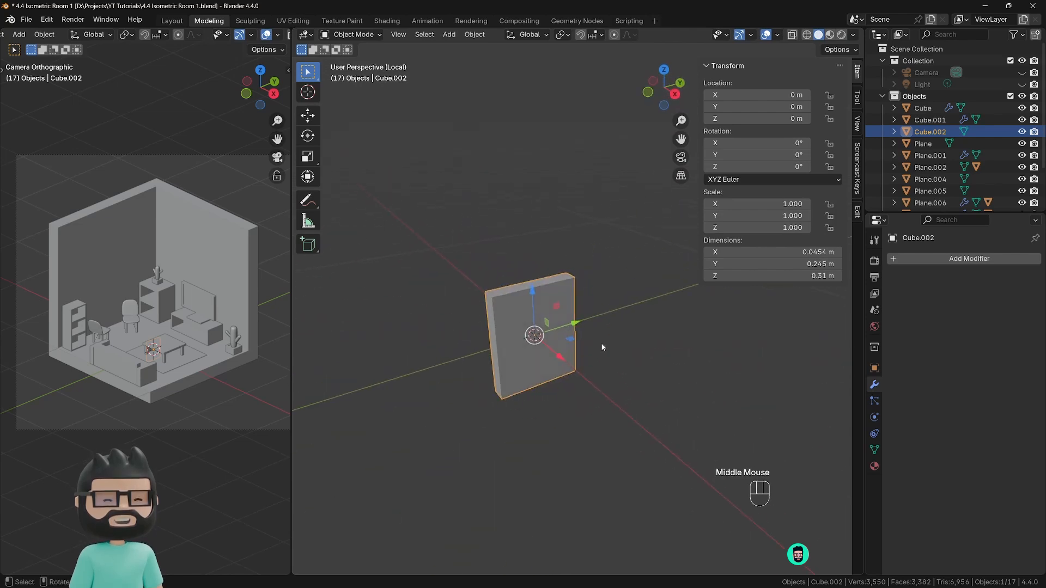
Step: Hide the transform values and add an Array modifier to the thin panel
key("n")
scroll(598, 352, "down", 3)
scroll(598, 351, "up", 1)
middle_click_drag(595, 355, 578, 307, "shift")
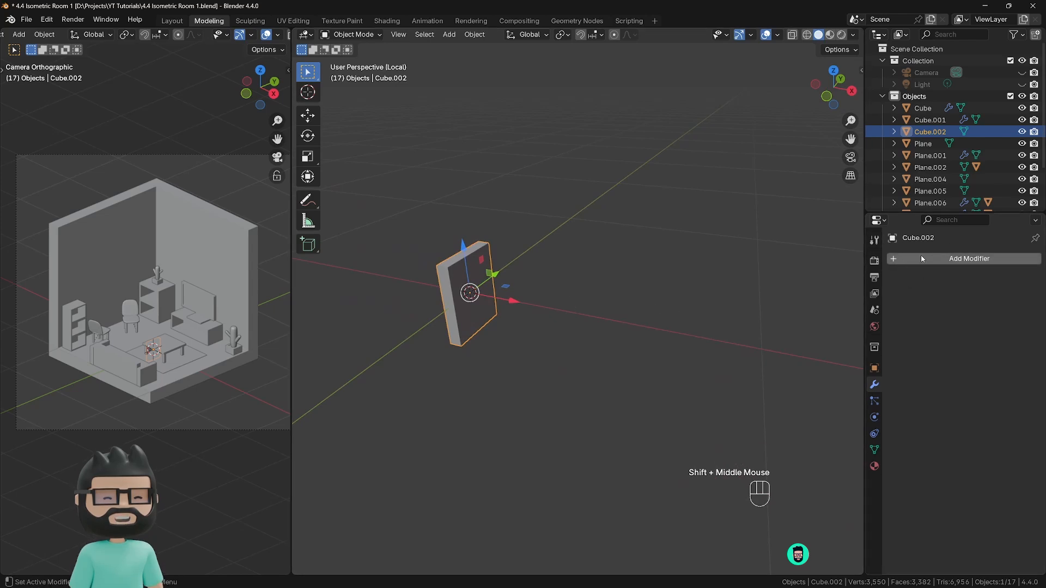
left_click(932, 261)
mouse_move(931, 257)
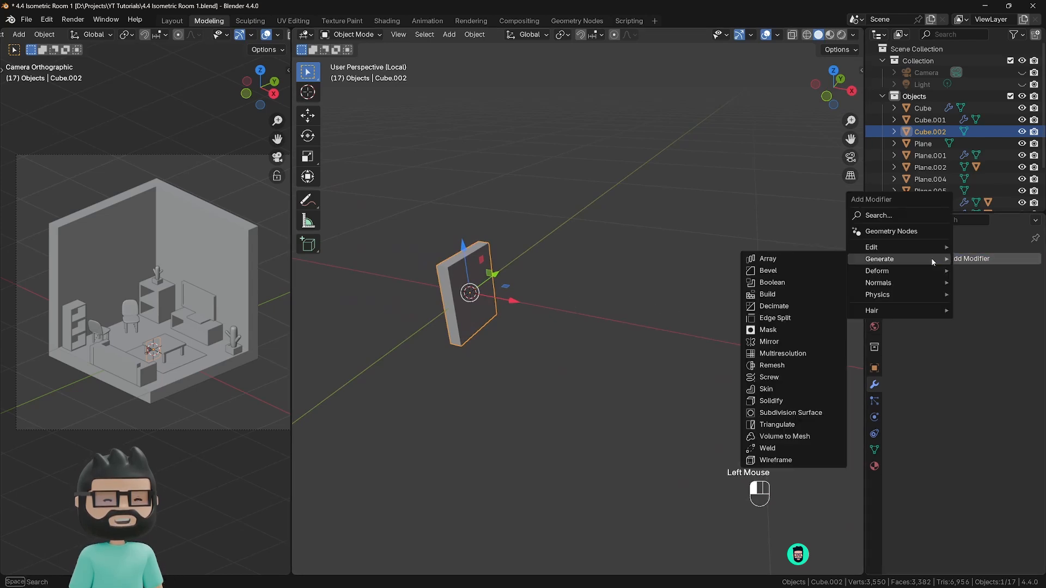
left_click(815, 258)
scroll(556, 305, "down", 3)
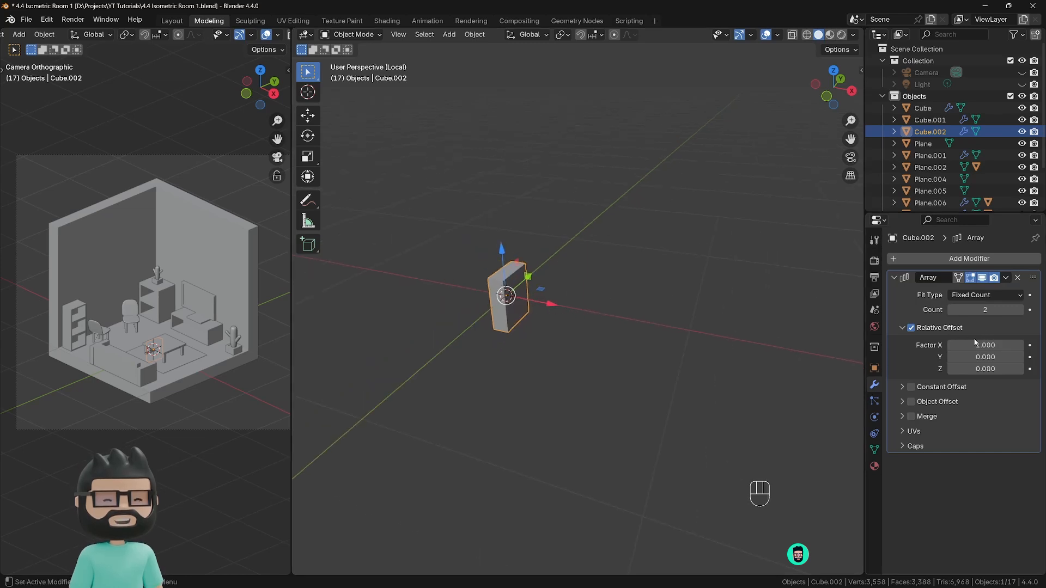
Step: Set the array's count to 8 and its relative offset factors to X 2.9, Y 1.6 and Z 0.6, checking it from front and right
left_click_drag(975, 342, 1015, 342)
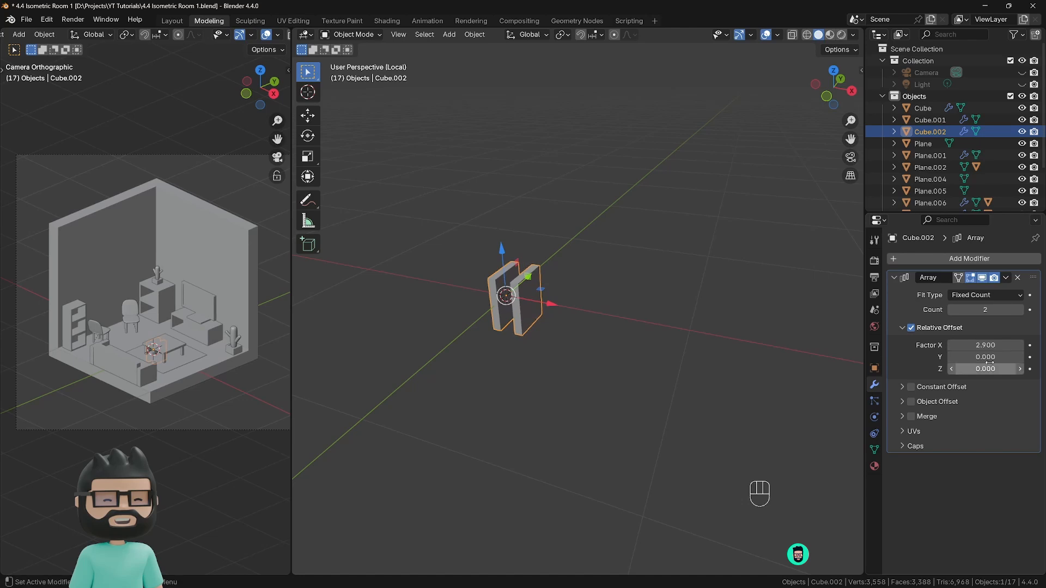
left_click_drag(986, 309, 999, 310)
left_click_drag(980, 357, 989, 369)
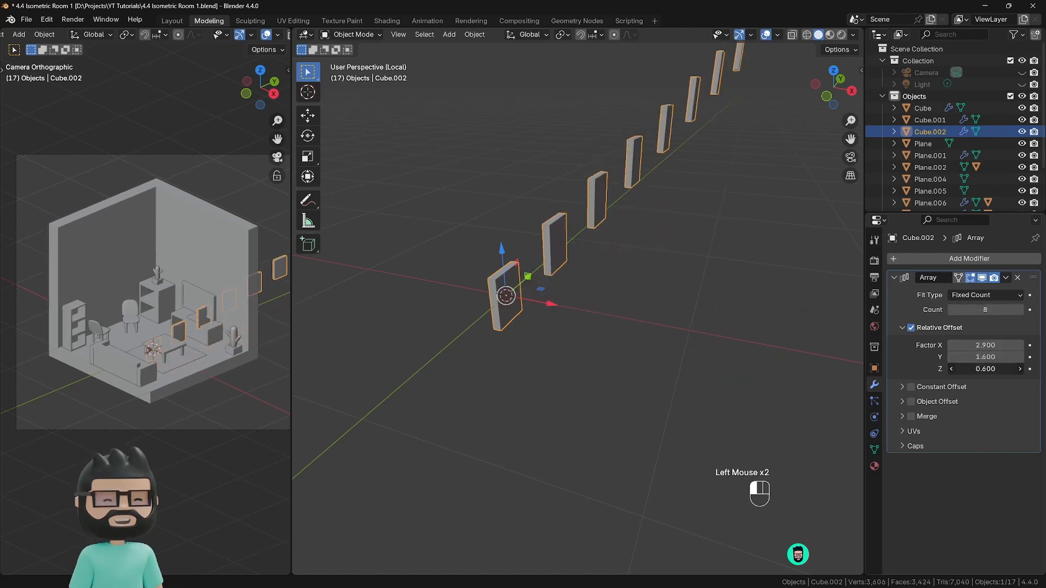
scroll(599, 279, "down", 3)
middle_click_drag(599, 279, 577, 276)
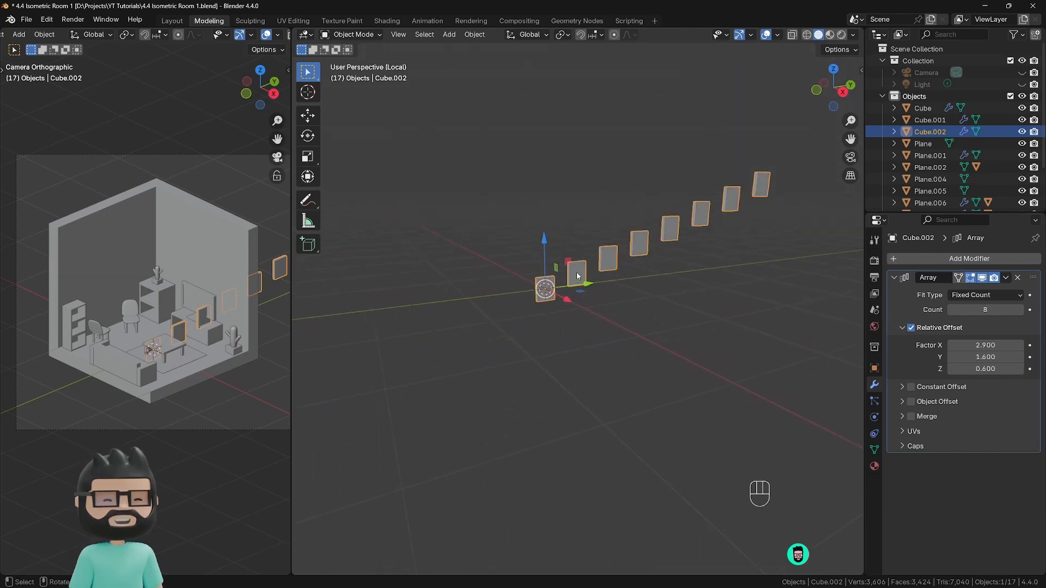
key("KP_1")
key("KP_3")
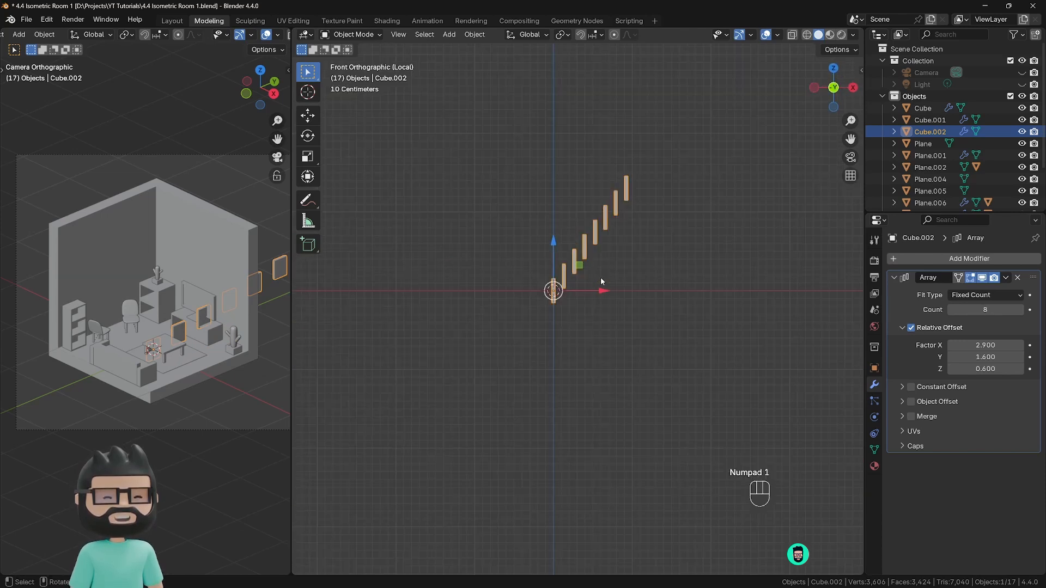
scroll(600, 277, "up", 2)
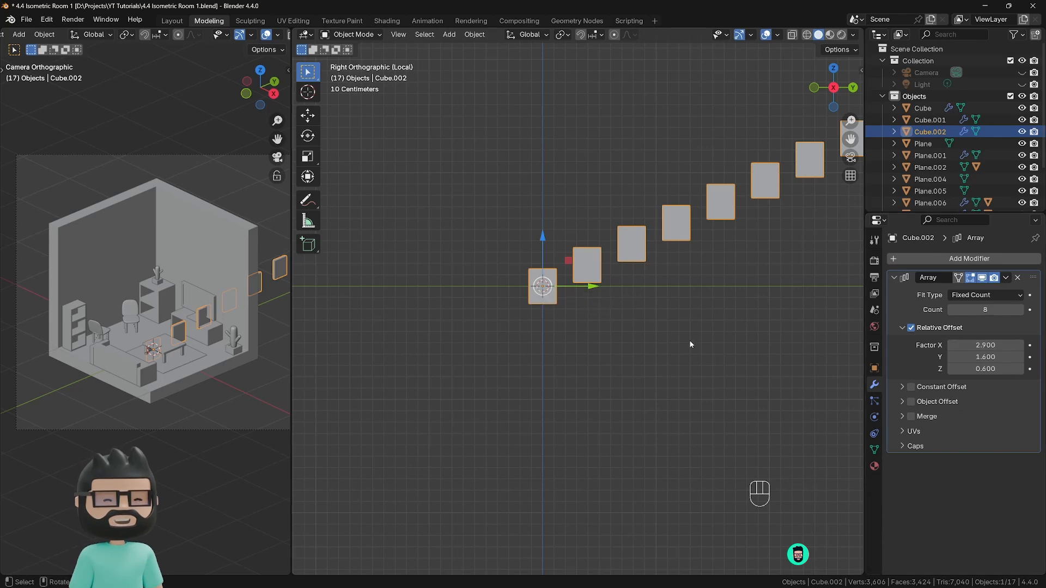
Step: Set the array's relative offset factor X to 3 and check the panel row from the front and right views
middle_click_drag(589, 313, 637, 360)
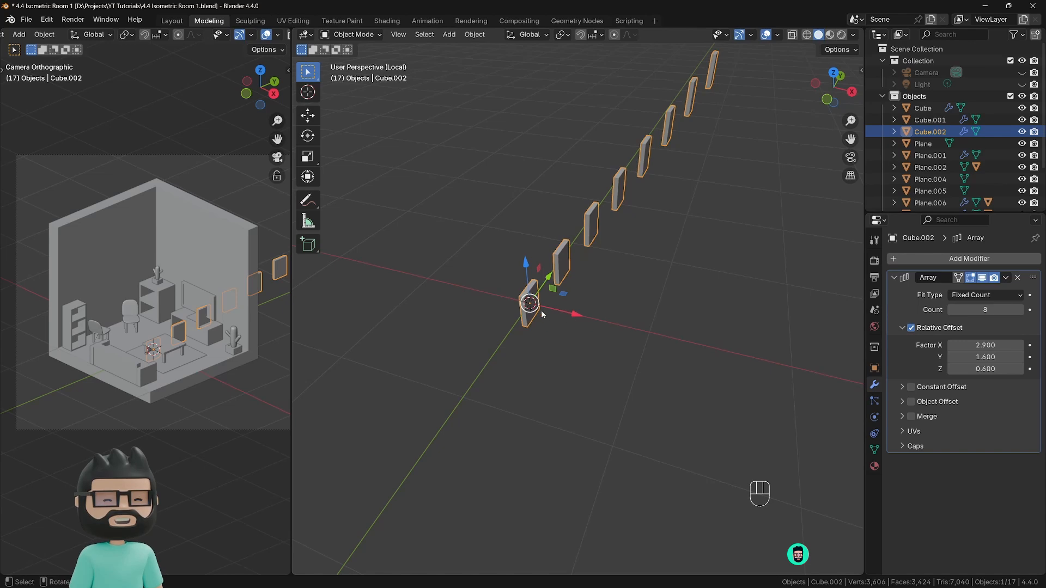
middle_click_drag(541, 309, 515, 279)
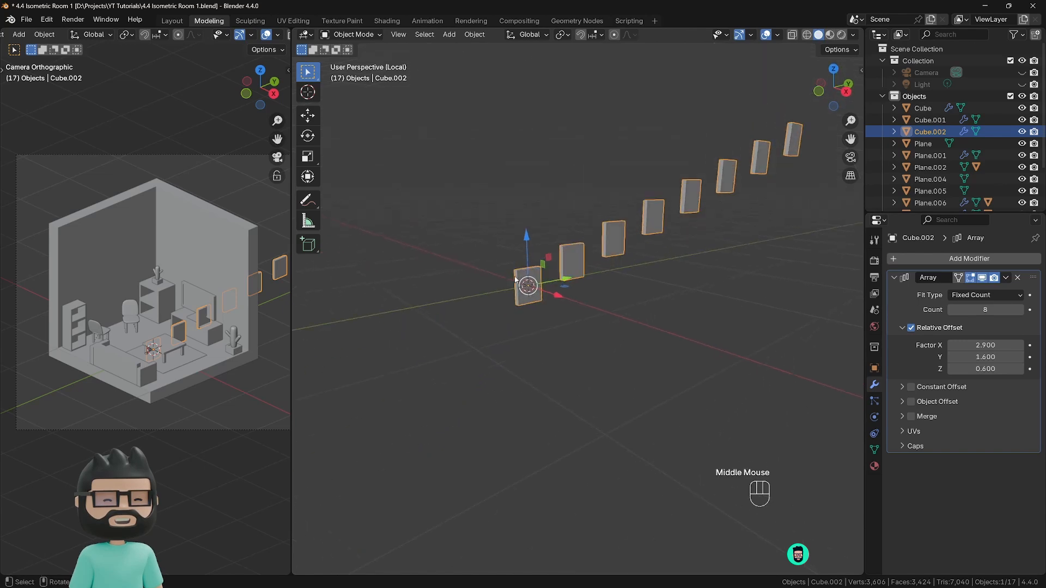
left_click(977, 342)
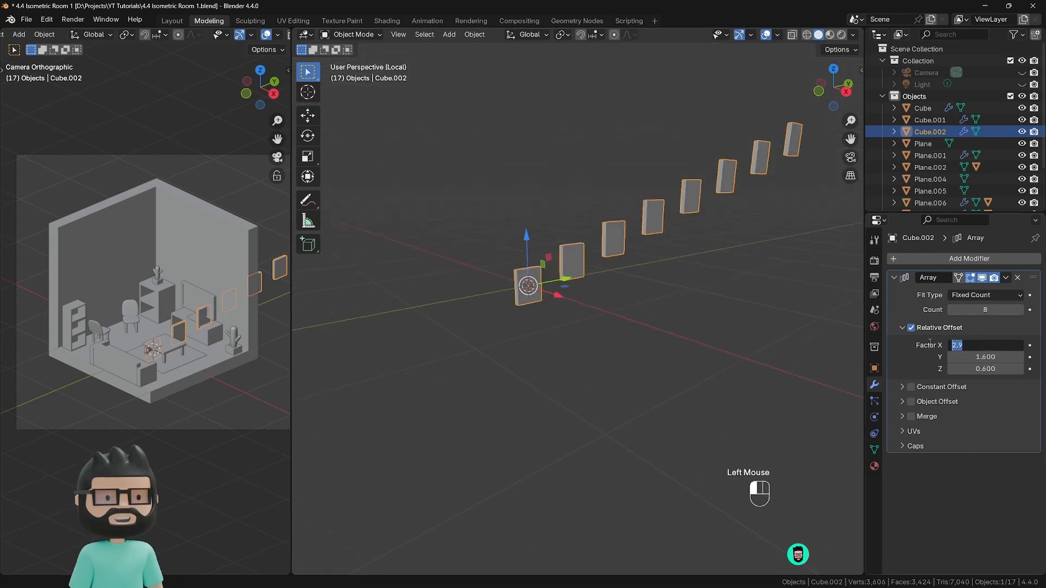
left_click(542, 289)
middle_click_drag(552, 297, 523, 290)
key("KP_1")
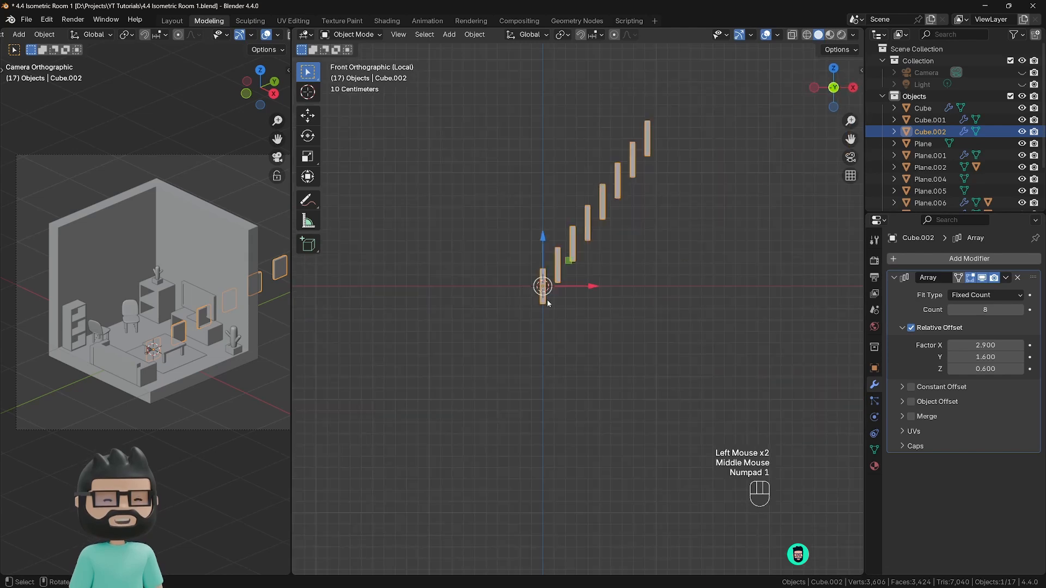
key("KP_3")
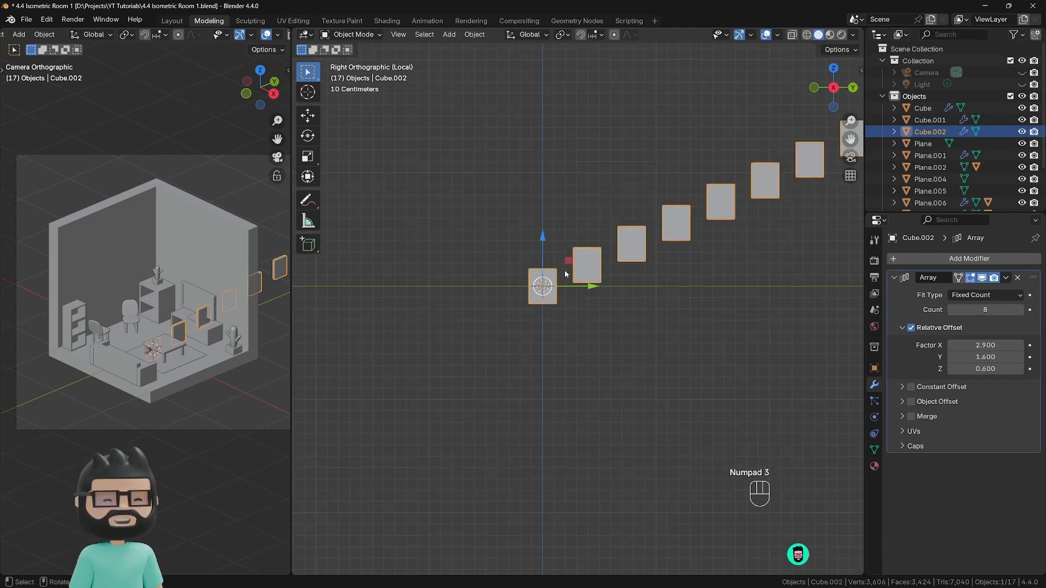
left_click(979, 345)
type("3")
key("Return")
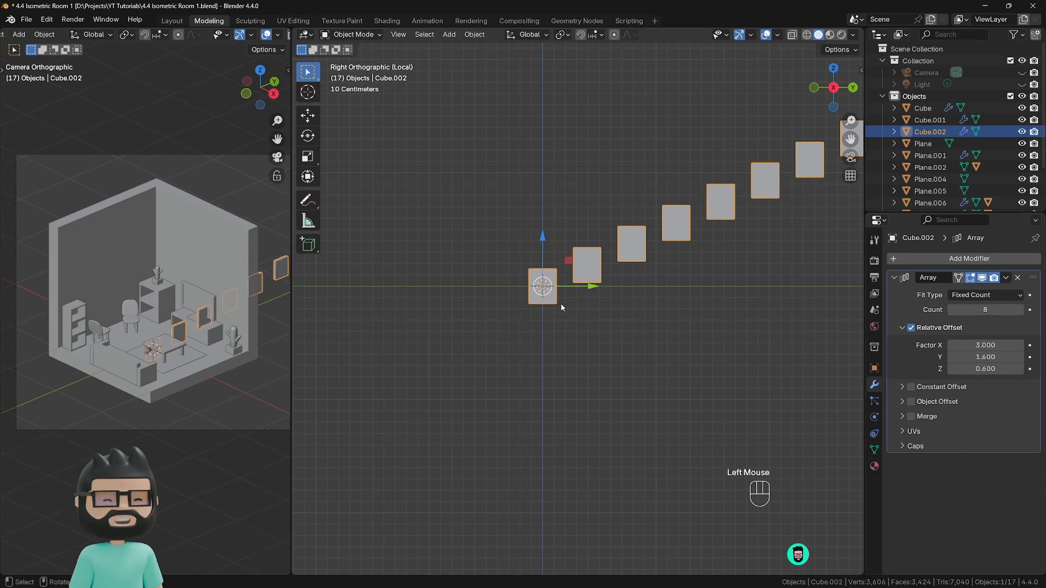
middle_click_drag(560, 303, 535, 306)
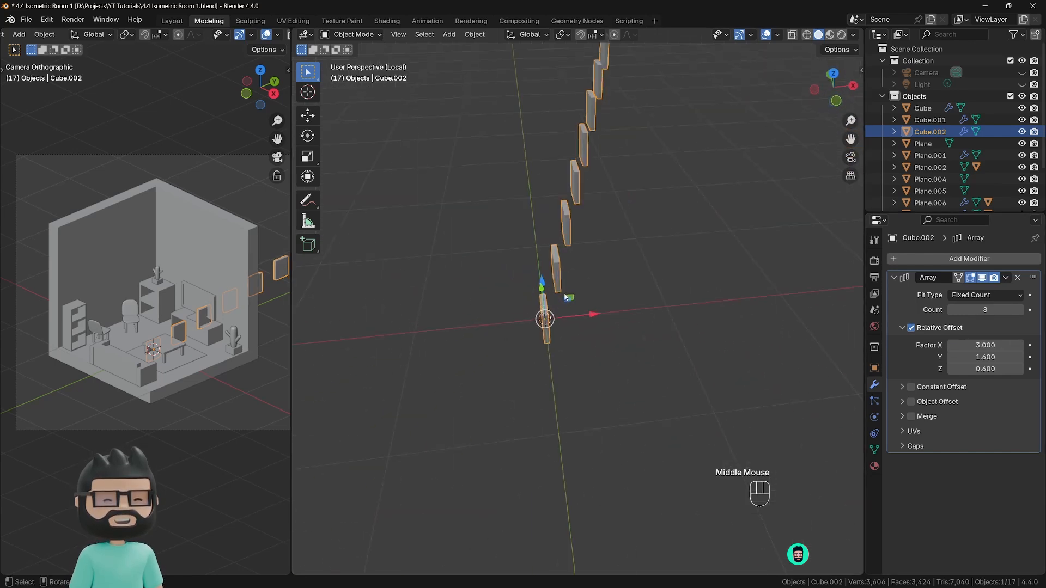
scroll(544, 303, "up", 2)
key("KP_1")
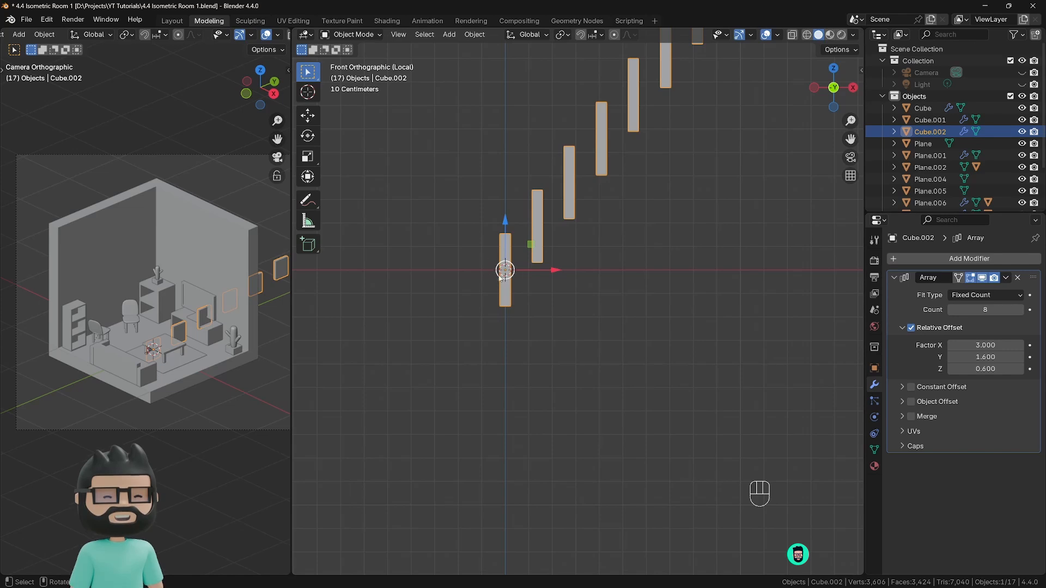
key("KP_1")
key("KP_3")
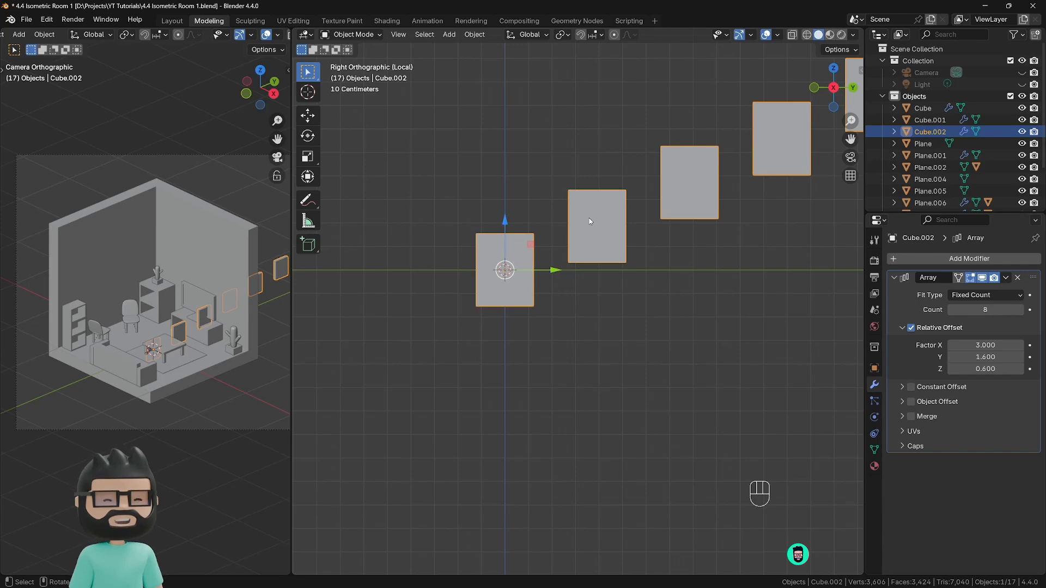
Step: Set the array's relative offset factors to X 0, Y 1.1 and Z 0 for a straight row of panels
mouse_move(972, 357)
left_mouse_down("shift")
mouse_move(933, 357)
mouse_move(978, 357)
left_mouse_up("shift")
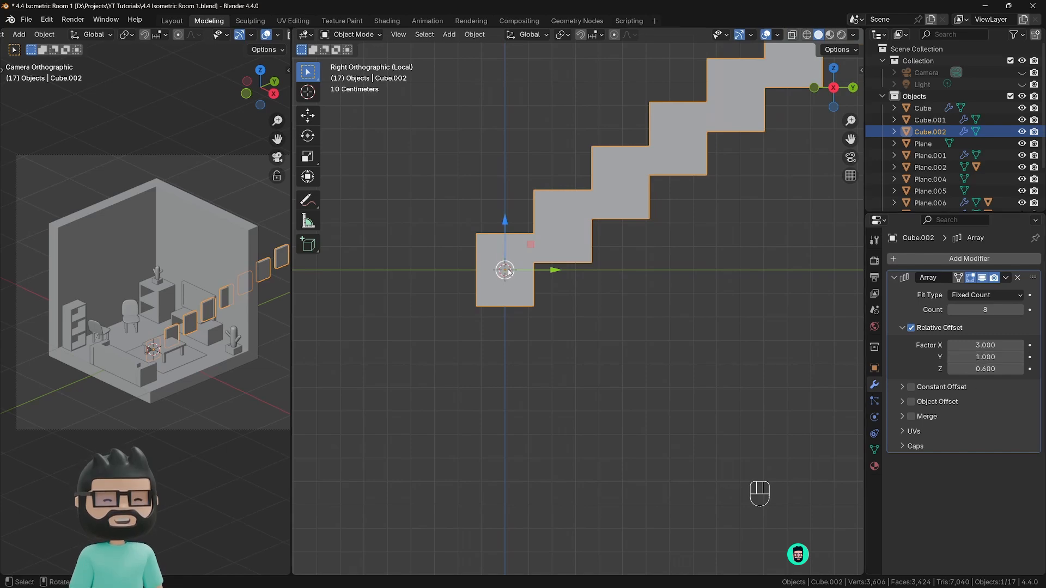
double_click(972, 345)
type("0")
key("Return")
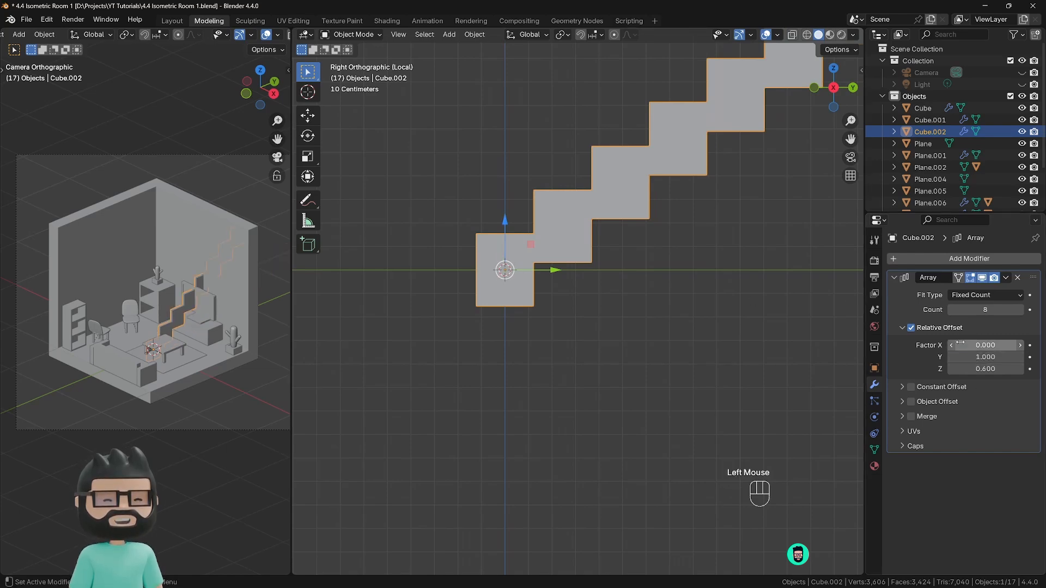
double_click(969, 369)
type("0")
key("Return")
middle_click_drag(584, 294, 516, 263, "shift")
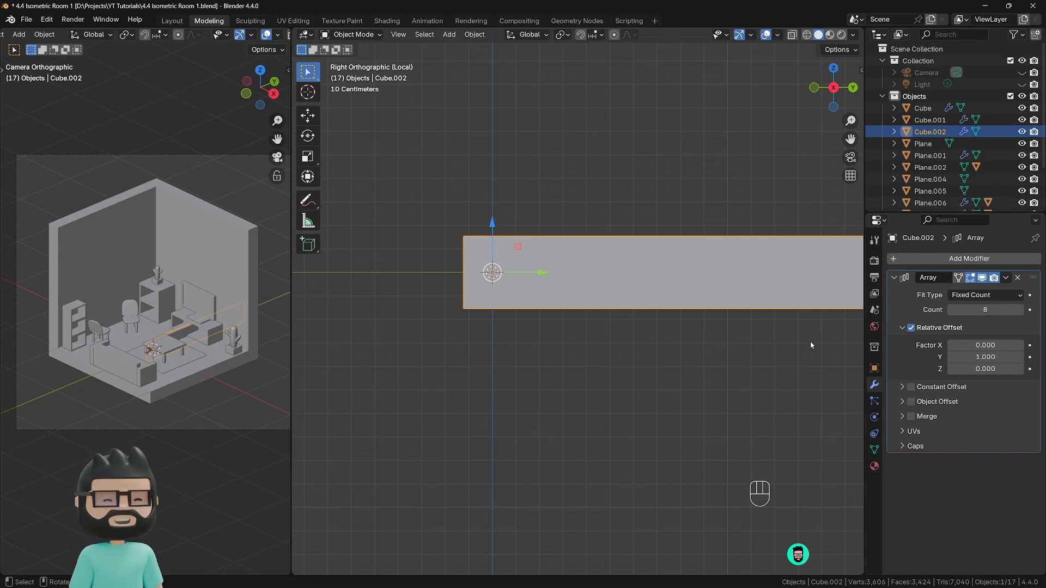
left_click(954, 358)
mouse_move(953, 357)
left_mouse_down()
mouse_move(975, 357)
mouse_move(953, 357)
mouse_move(965, 358)
left_mouse_up()
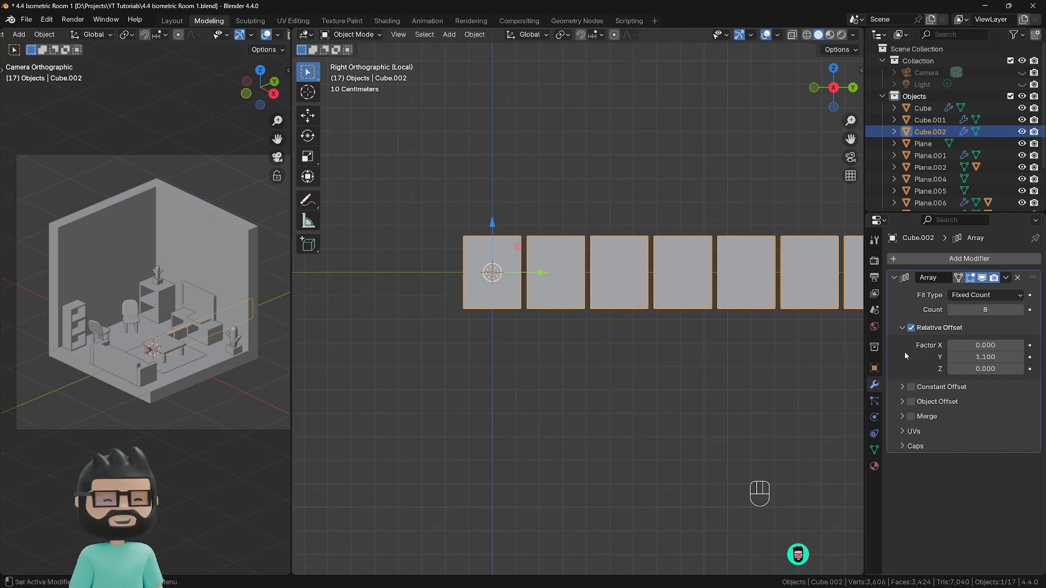
Step: Replace the array's relative offset with a constant offset and set its Y distance to 0.26 m
left_click(911, 328)
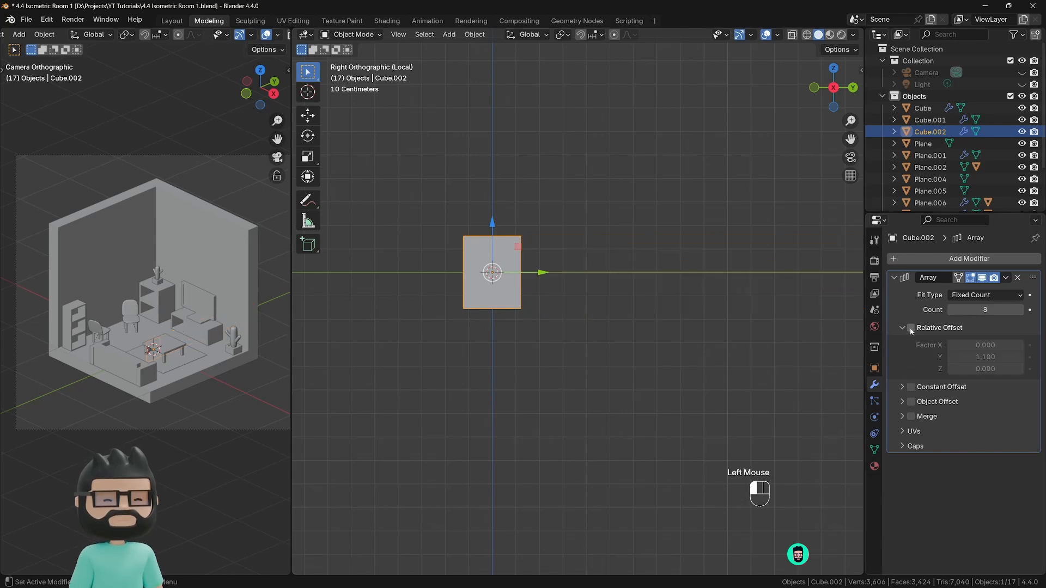
left_click(911, 386)
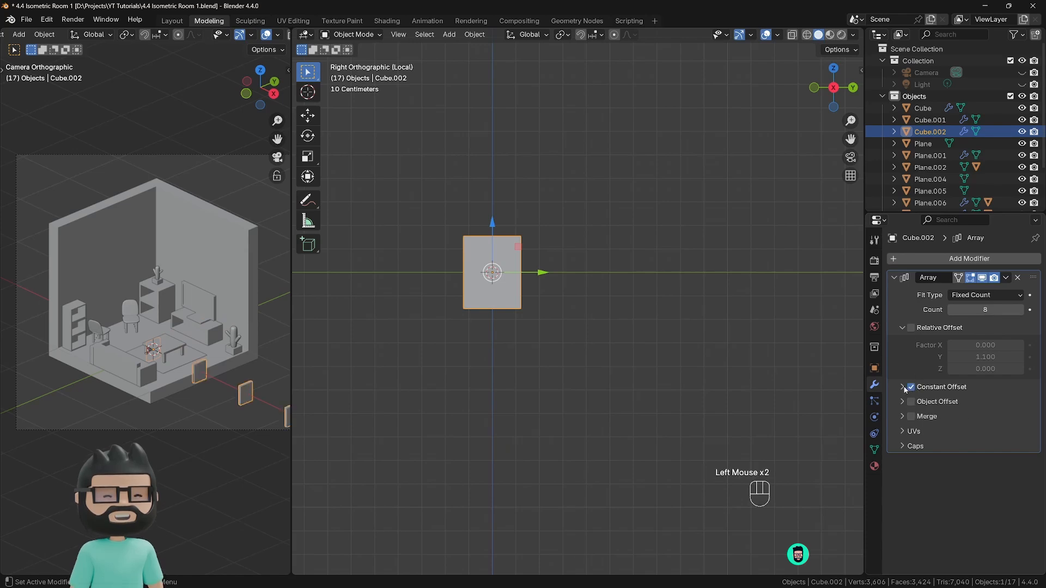
left_click(926, 387)
mouse_move(973, 406)
left_mouse_down()
mouse_move(963, 405)
mouse_move(997, 417)
mouse_move(983, 416)
left_mouse_up()
right_click(973, 405)
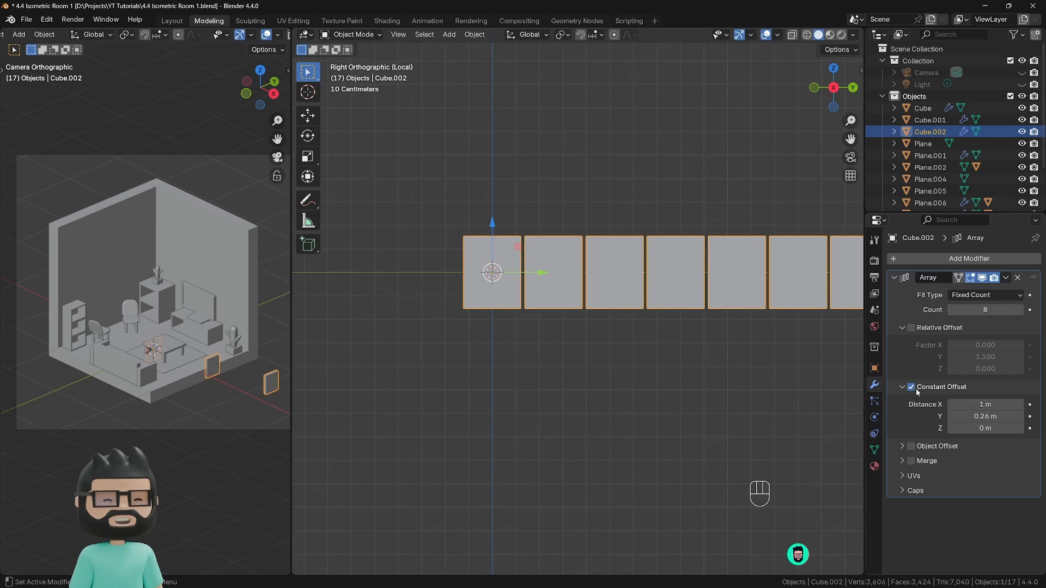
Step: Remove the Array modifier from the panel and leave Local View to show the whole room
left_click(1016, 278)
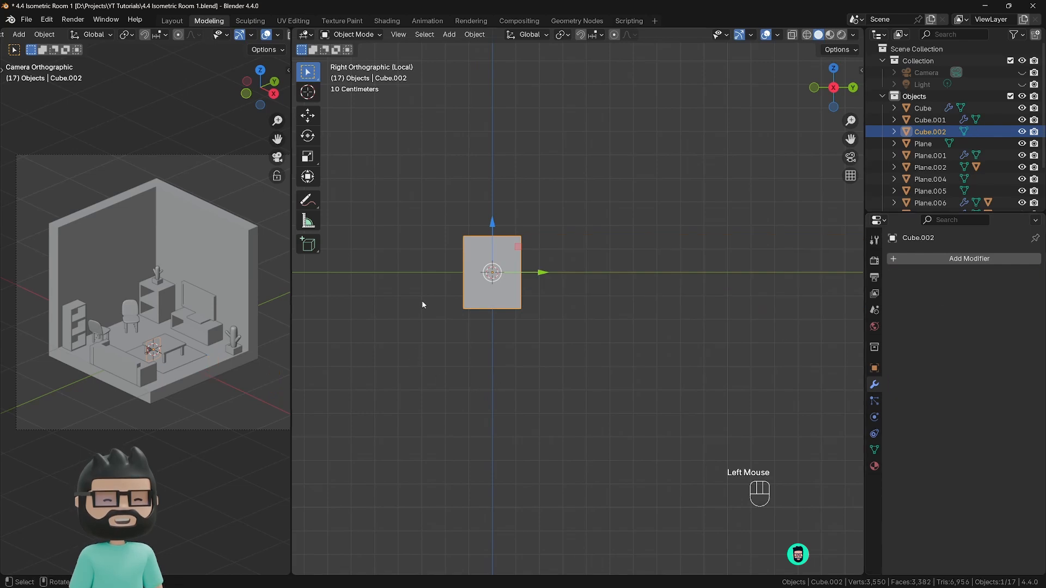
middle_click_drag(422, 300, 502, 336)
scroll(501, 337, "down", 1)
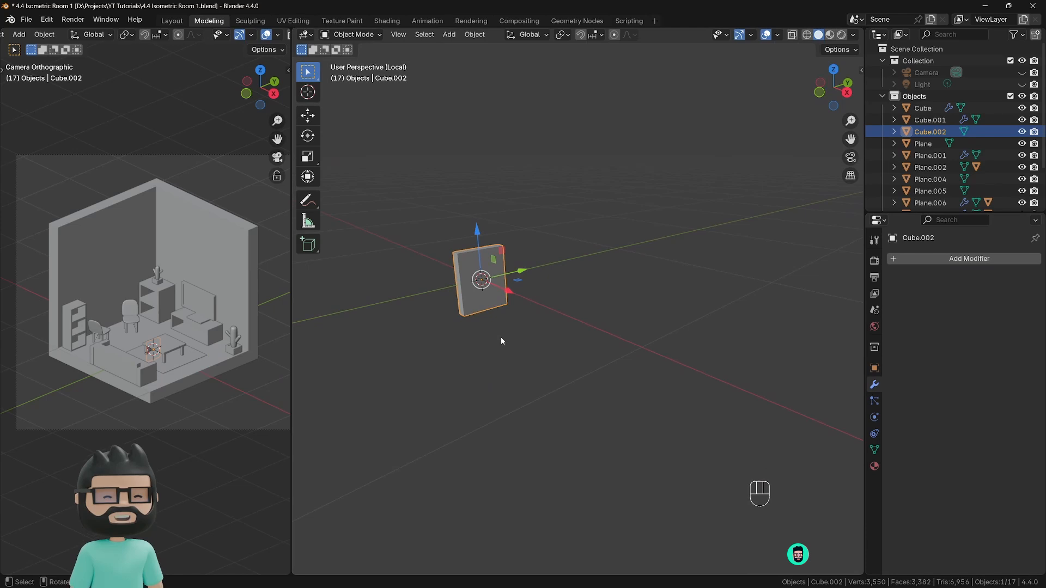
key("KP_Divide")
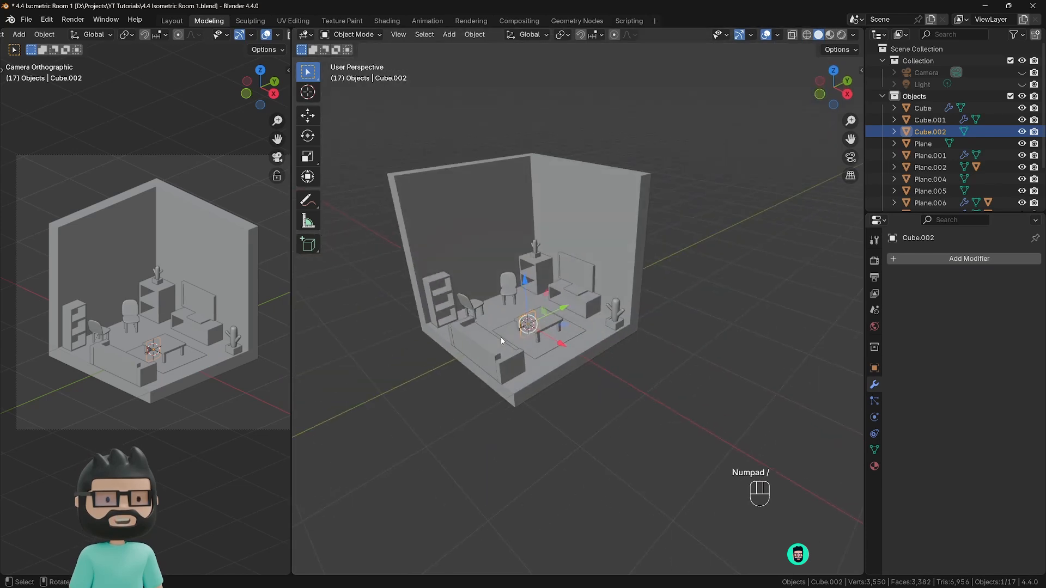
Step: Move the thin panel from the room's centre to the end of the TV stand nearest the shelf
scroll(527, 375, "up", 5)
left_click_drag(462, 309, 462, 265)
left_click_drag(499, 296, 577, 266)
left_click(550, 260)
scroll(549, 260, "up", 2)
mouse_move(551, 305)
middle_mouse_down("shift")
mouse_move(545, 321)
mouse_move(566, 307)
middle_mouse_up("shift")
left_click_drag(549, 258, 549, 264)
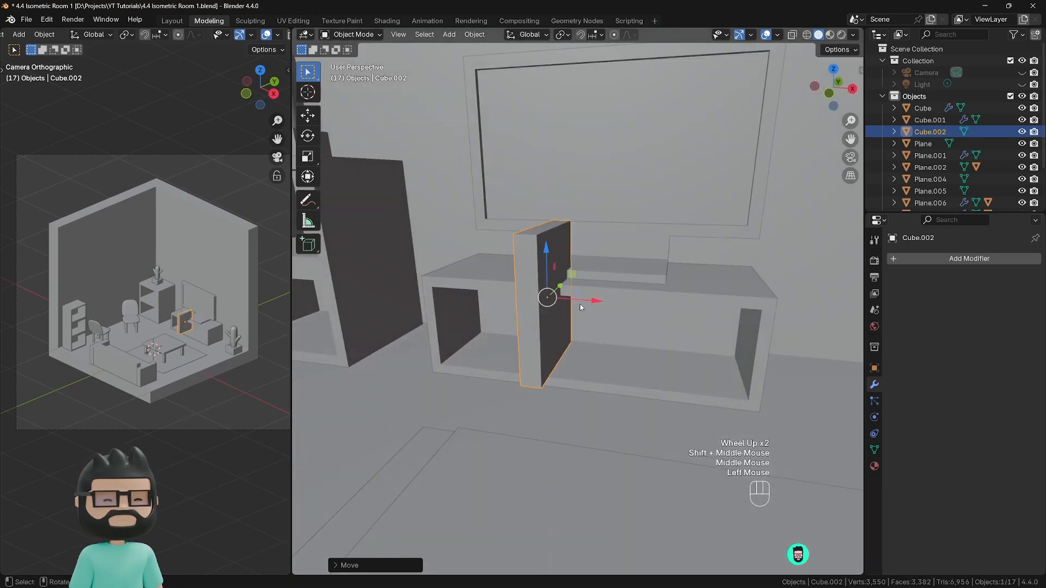
left_click_drag(578, 298, 530, 292)
left_click_drag(498, 257, 498, 258)
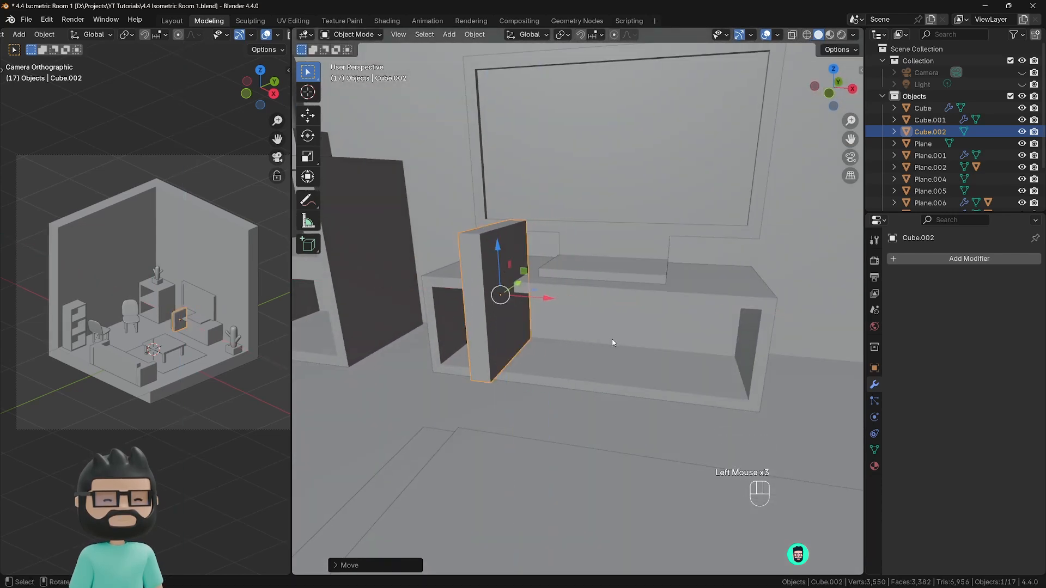
Step: Scale the panel's whole mesh down in Edit Mode to fit the TV stand's opening, then return to Object Mode
key("Tab")
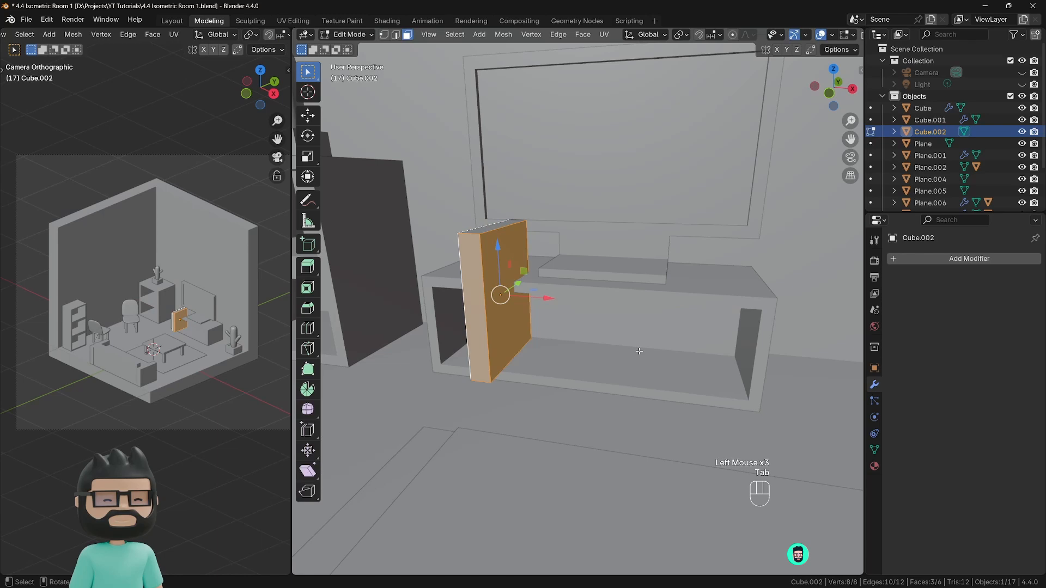
key("a")
key("s")
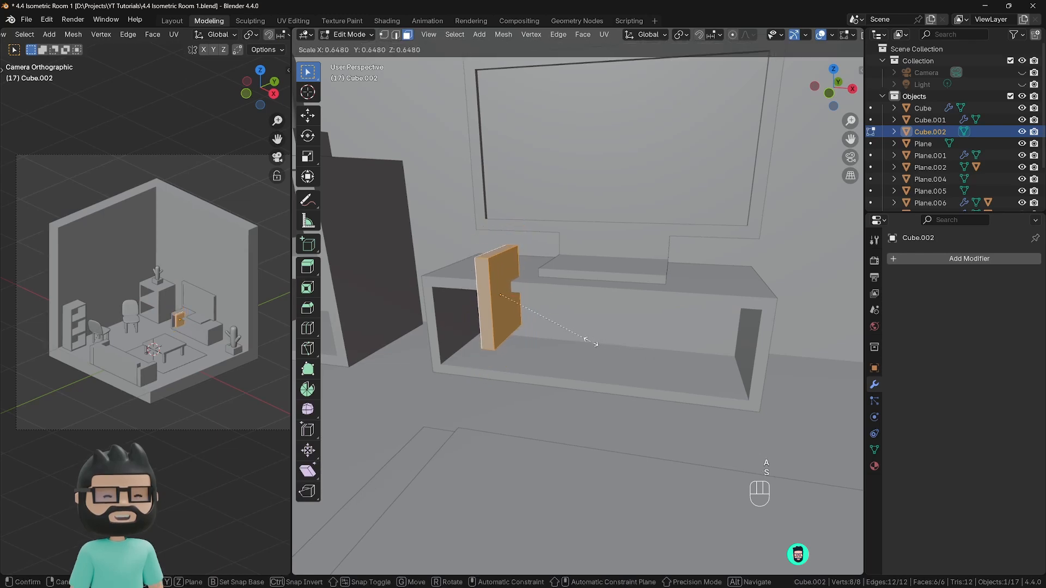
left_click(539, 311)
key("Tab")
Step: Lower the panel into the TV stand's open compartment and slide it along X close to the inner side wall
left_click_drag(499, 264, 503, 276)
middle_click_drag(526, 327, 520, 338)
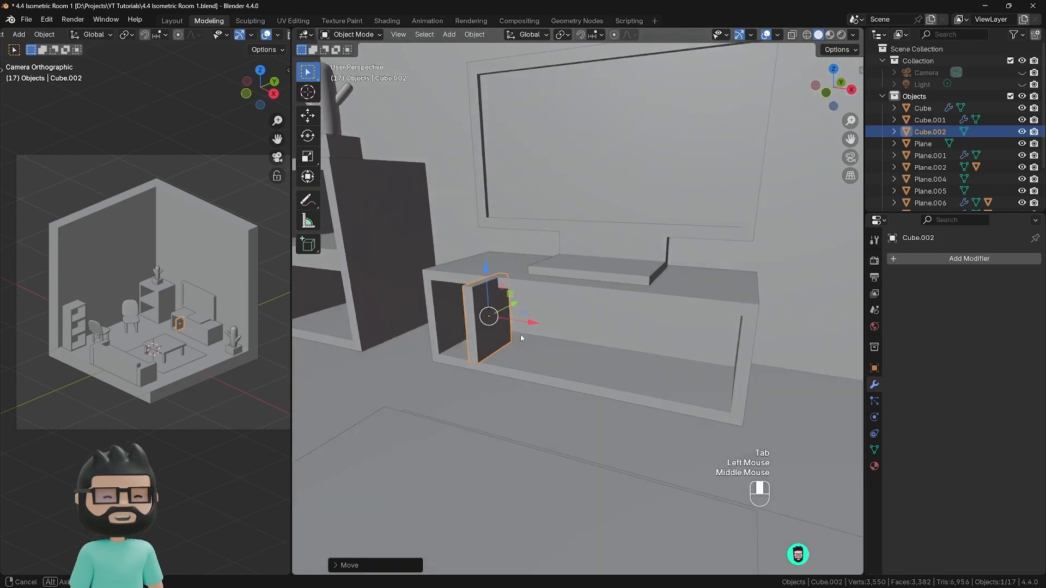
left_click_drag(485, 268, 487, 316)
right_click(528, 314)
middle_click_drag(495, 326, 544, 315)
left_click_drag(515, 322, 507, 323)
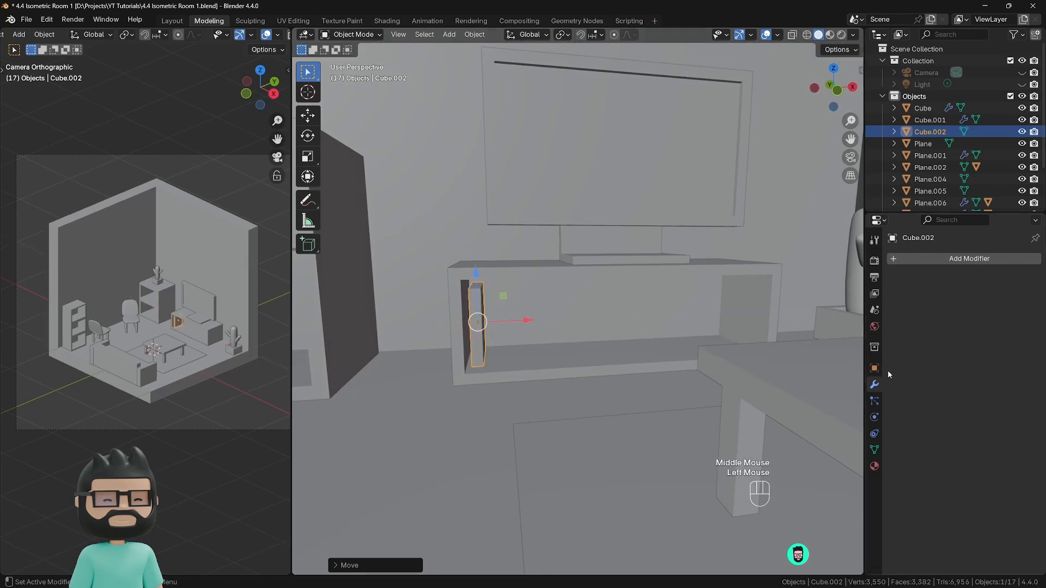
Step: Add an Array modifier to the book in the TV stand with a relative X offset of 1.2 and a count of 6
left_click(913, 258)
mouse_move(896, 258)
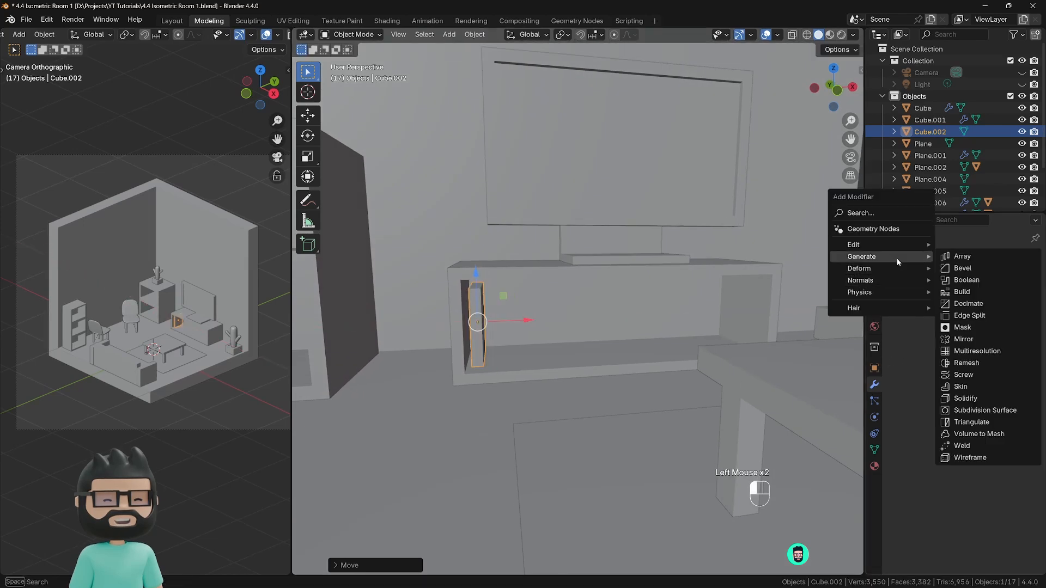
left_click(962, 256)
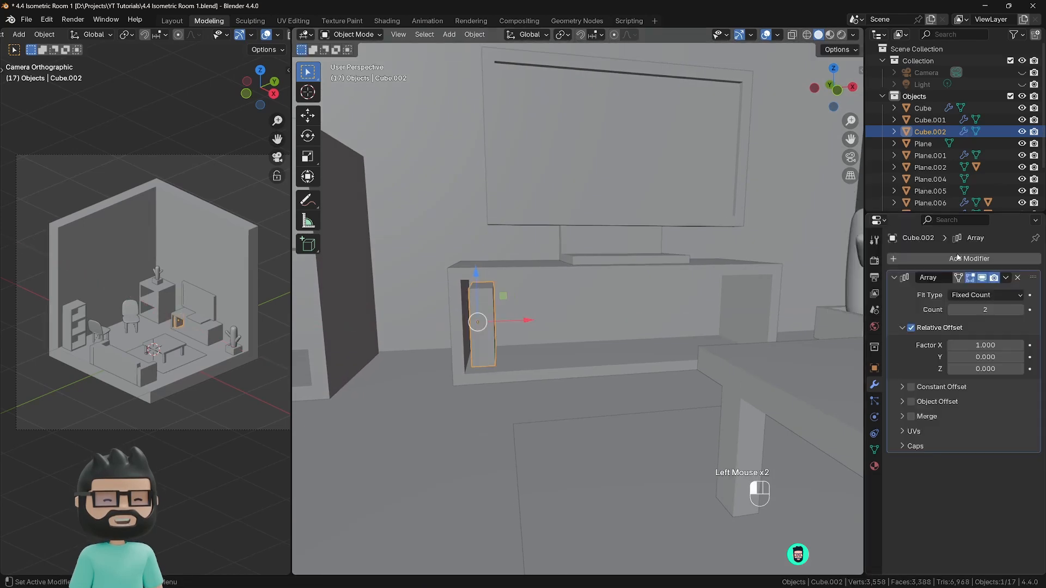
left_click(1020, 346, "shift")
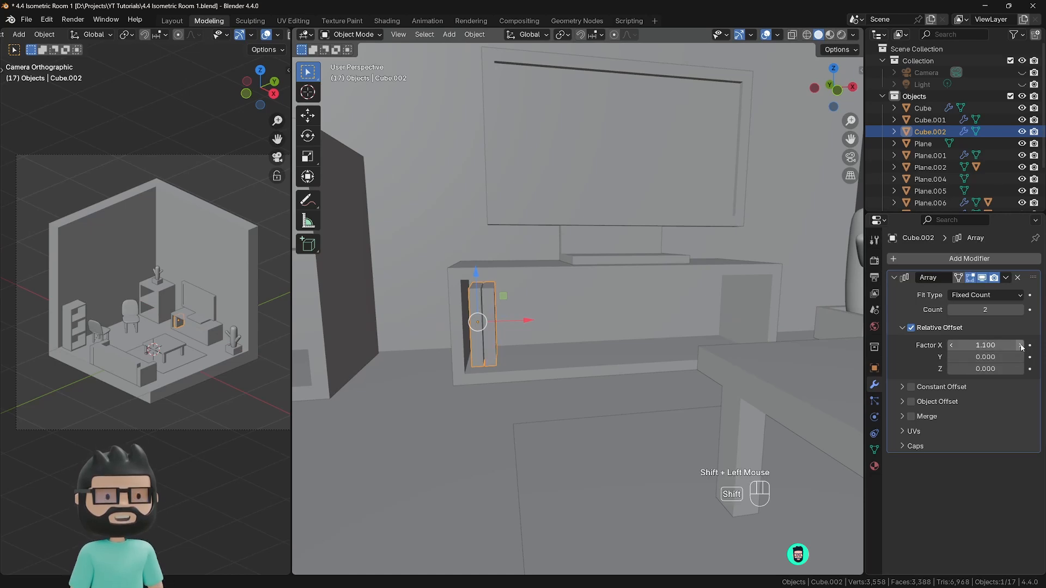
left_click(1021, 346, "shift")
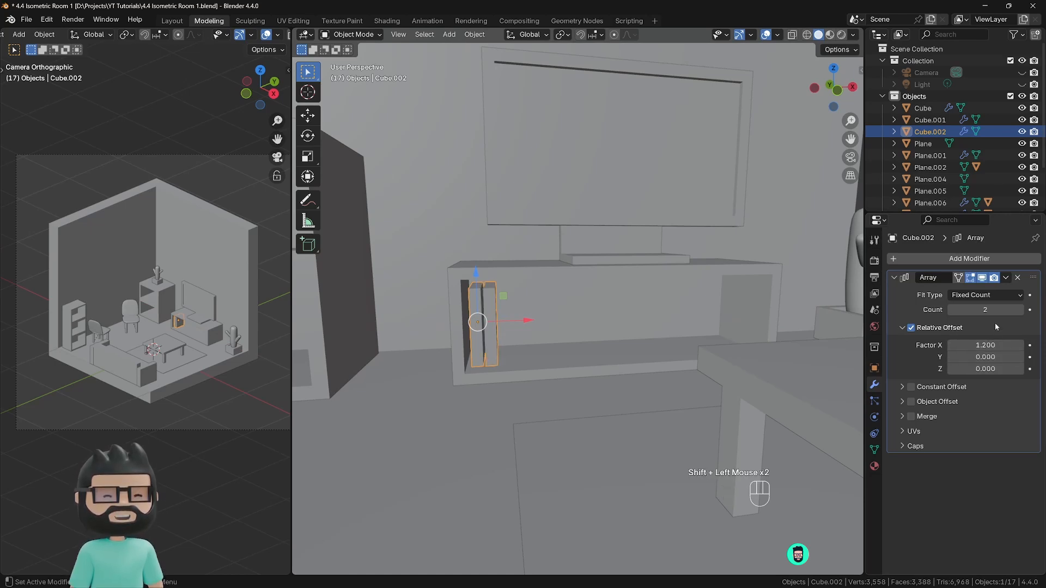
middle_click_drag(520, 363, 482, 342, "shift")
middle_click_drag(482, 342, 456, 341)
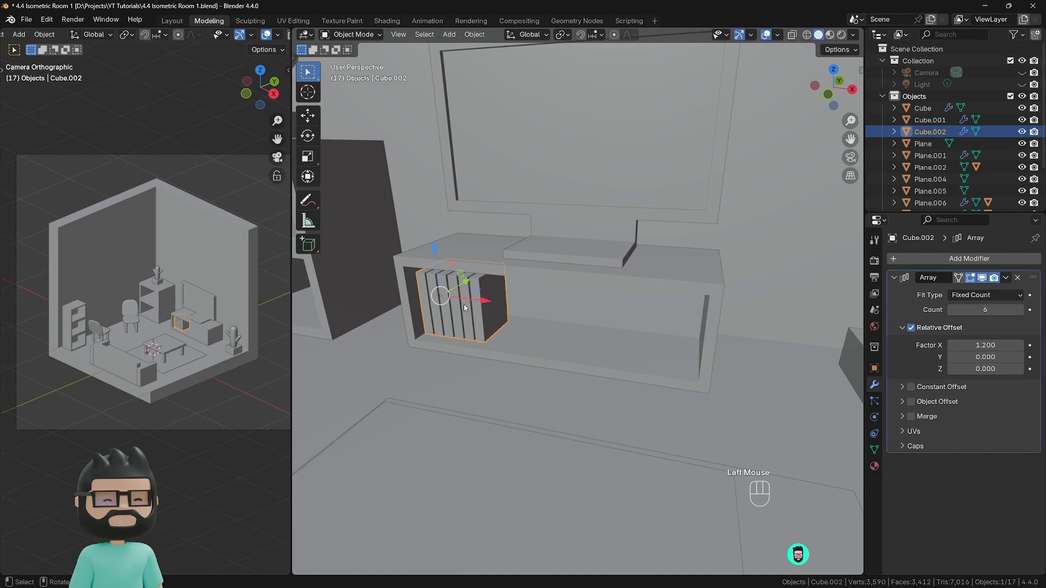
Step: Duplicate the row of books along X to the opposite end of the TV stand
key("shift+d")
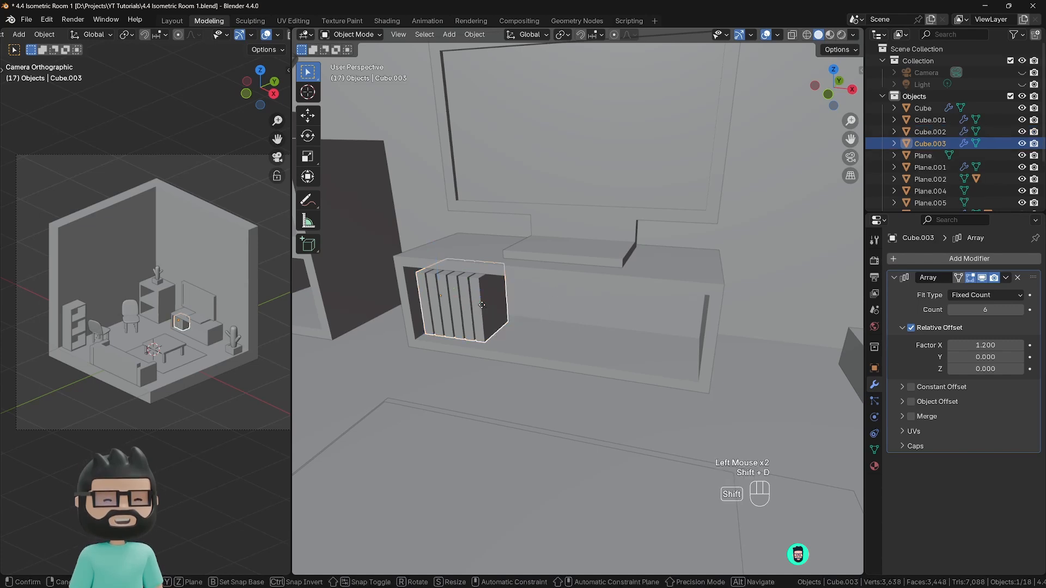
key("x")
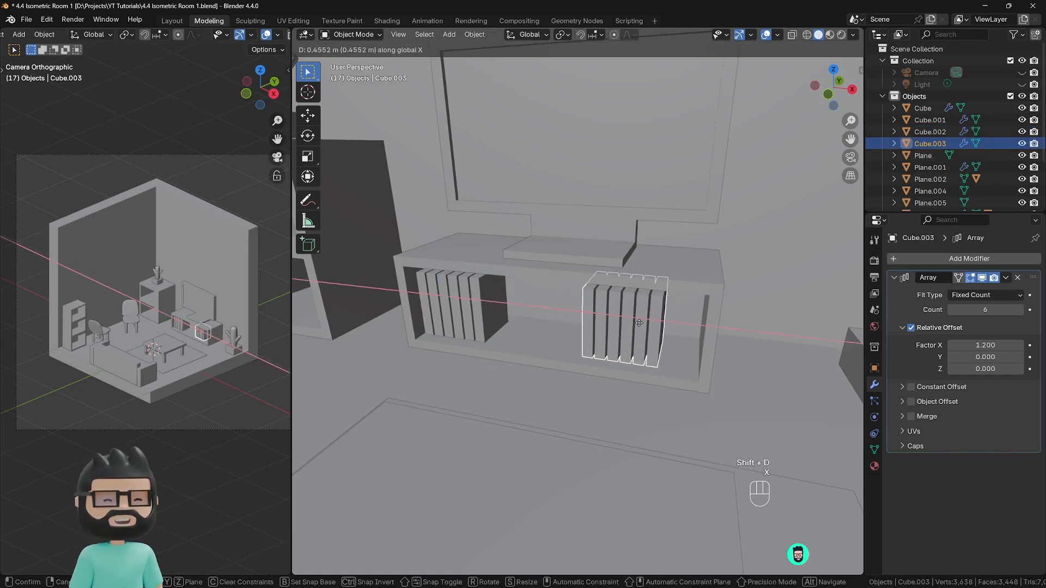
left_click(654, 319)
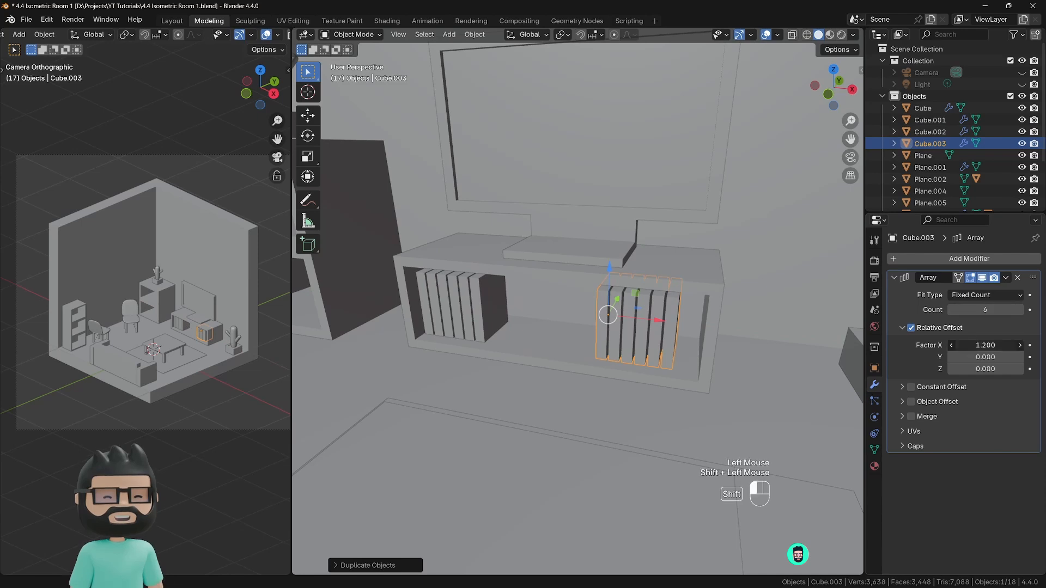
Step: Set the duplicate's array X factor to 3.92 and count to 3, and shift it along X toward the stand's middle
left_click_drag(975, 345, 1038, 345)
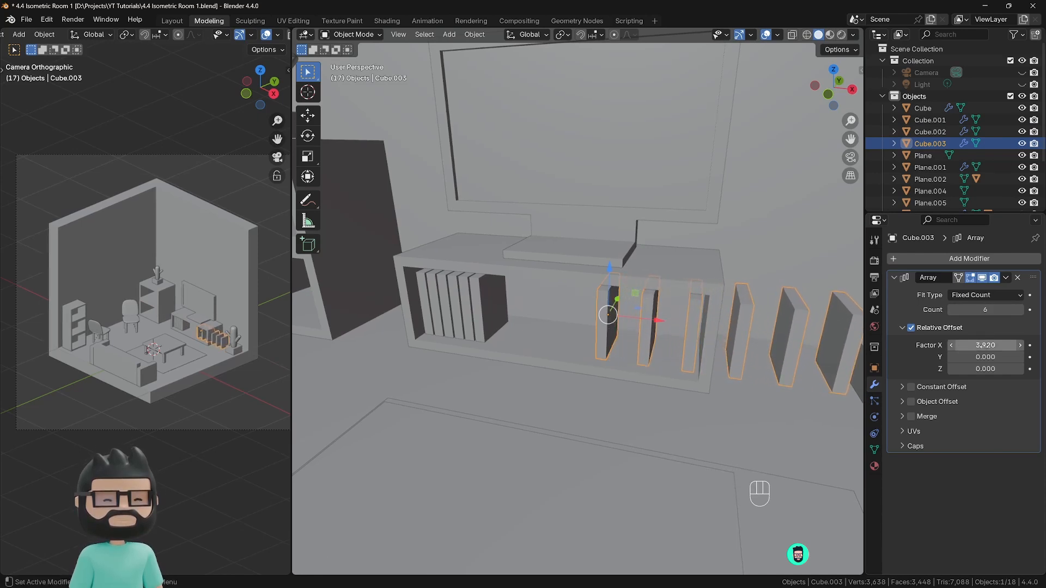
left_click(953, 310)
left_click(952, 310)
left_click(952, 309)
left_click_drag(654, 324, 614, 328)
scroll(614, 328, "down", 2)
scroll(614, 328, "down", 2)
left_click(729, 328)
Step: Thicken the three spaced books along X to roughly double in Edit Mode and set their array X factor to 1.78
middle_click_drag(687, 338, 581, 323)
scroll(629, 330, "up", 2)
left_click(578, 322)
key("Tab")
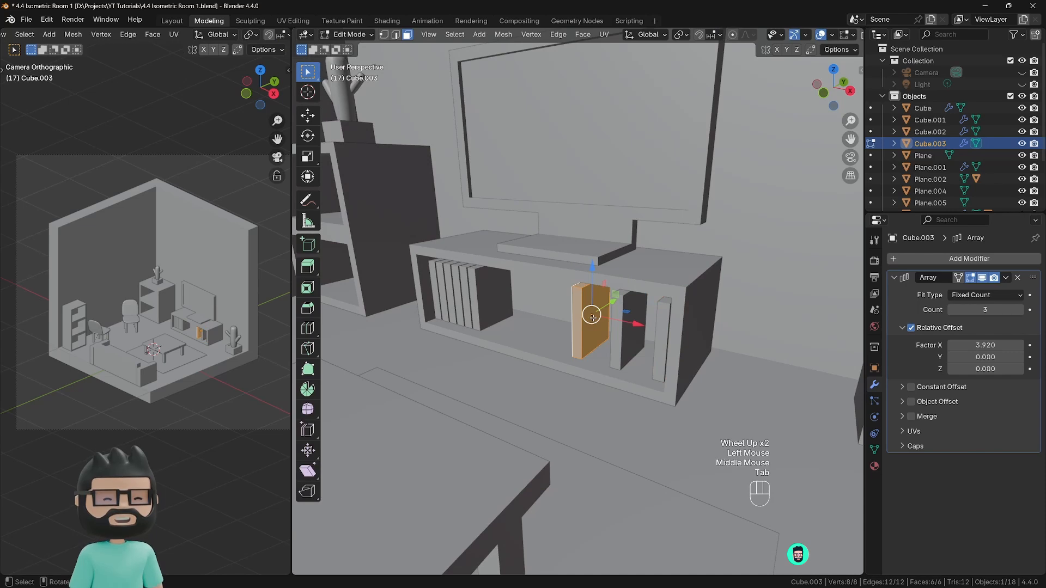
key("a")
key("s")
key("x")
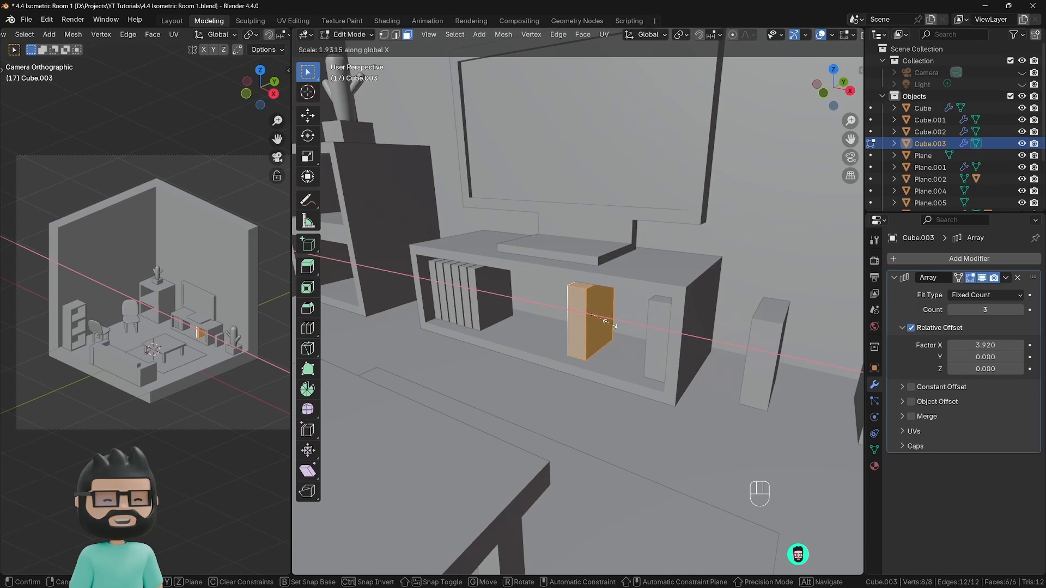
left_click(610, 323)
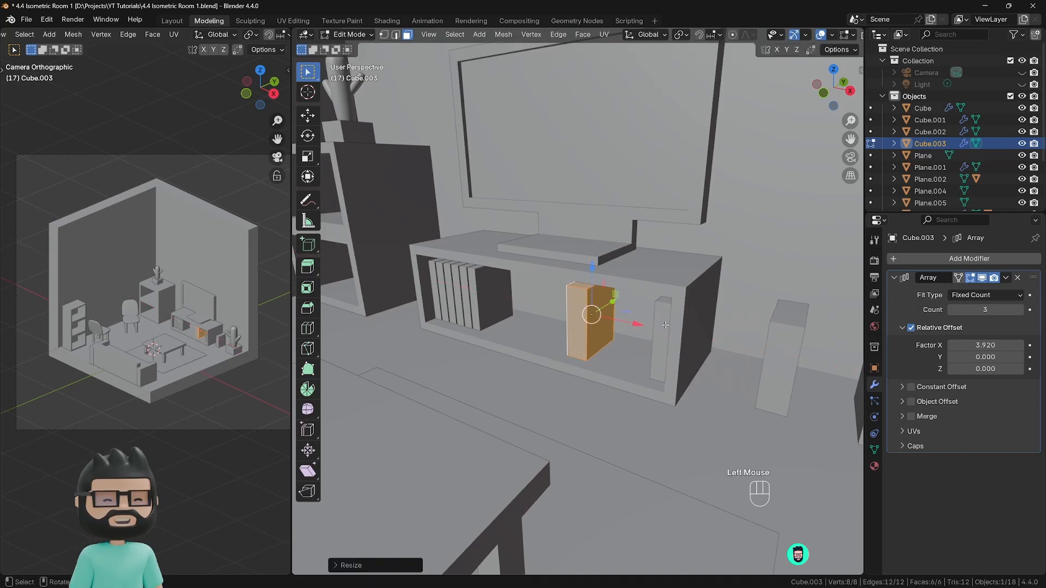
key("Tab")
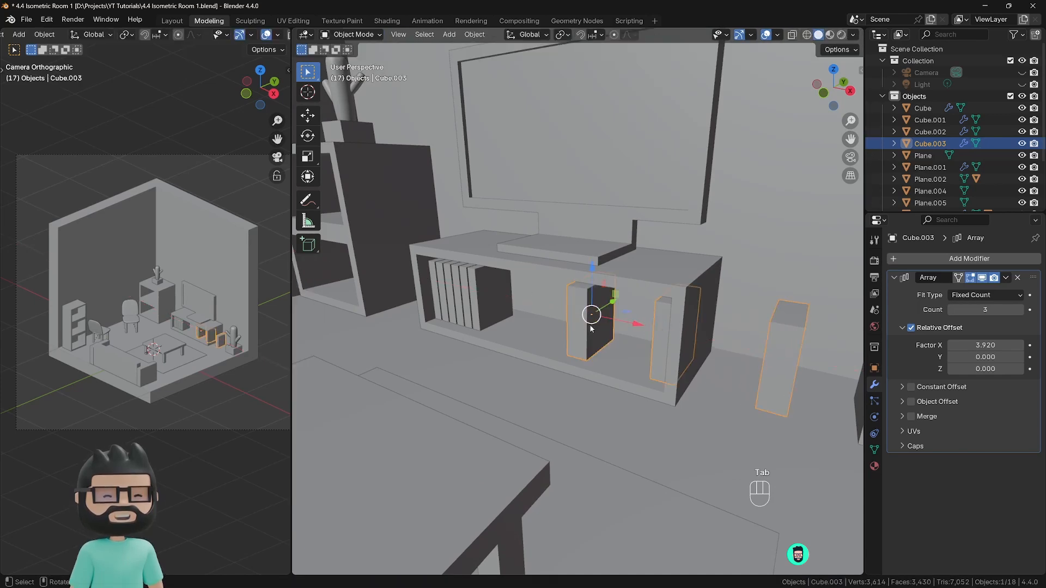
middle_click_drag(577, 314, 587, 331, "shift")
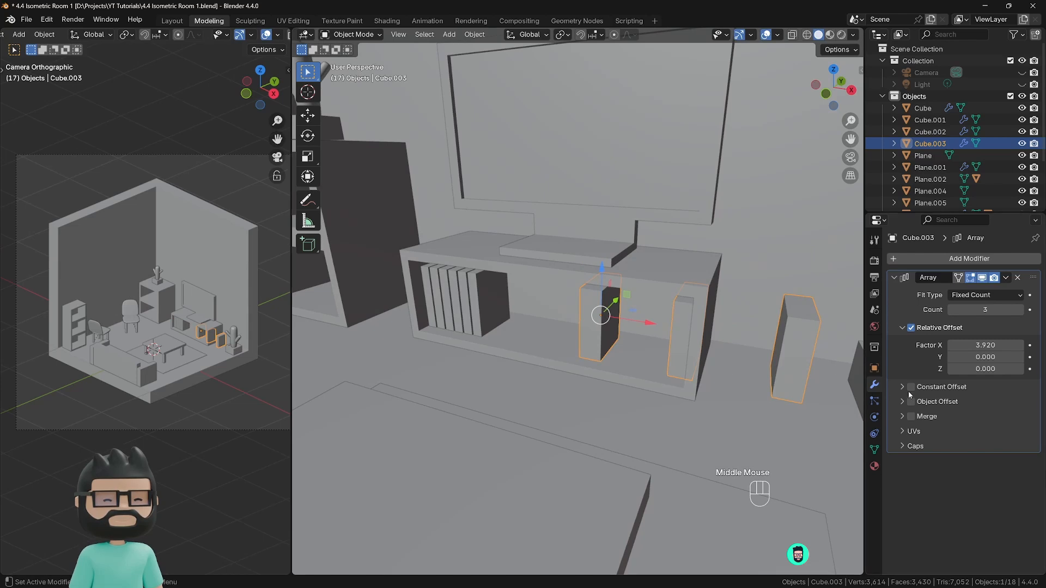
left_click_drag(969, 345, 915, 345, "shift")
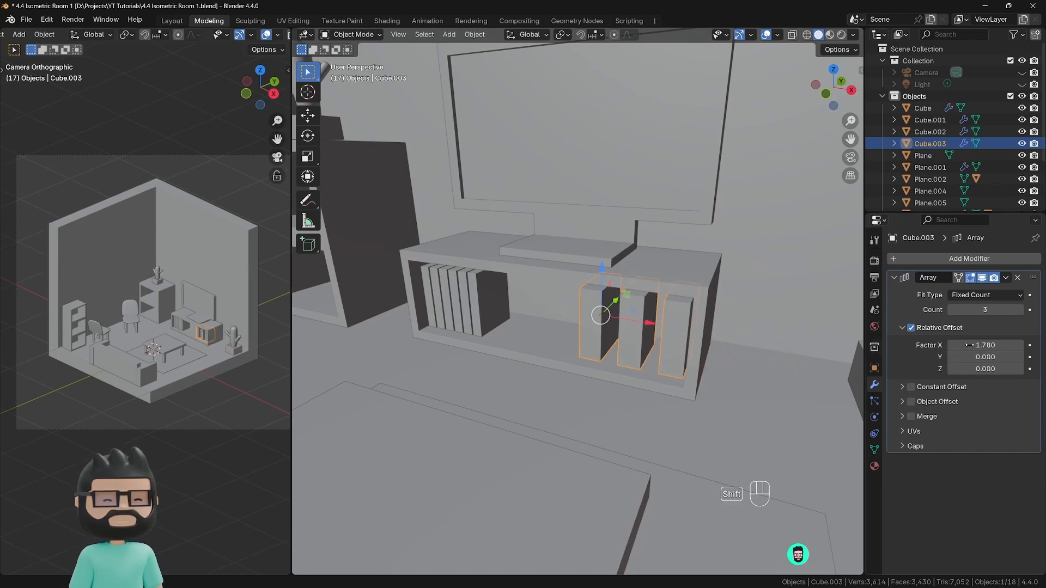
Step: Duplicate the six-book row about 0.65 m along negative X into the cabinet's lower compartment and set its array count to 8
scroll(512, 308, "down", 3)
scroll(512, 308, "up", 1)
middle_click_drag(512, 308, 533, 320)
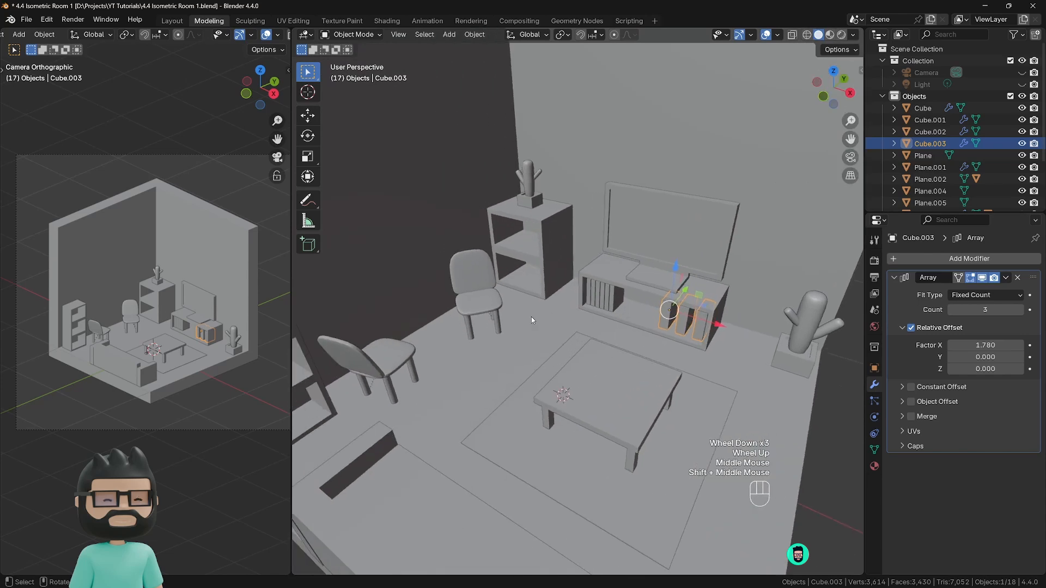
scroll(532, 320, "down", 2)
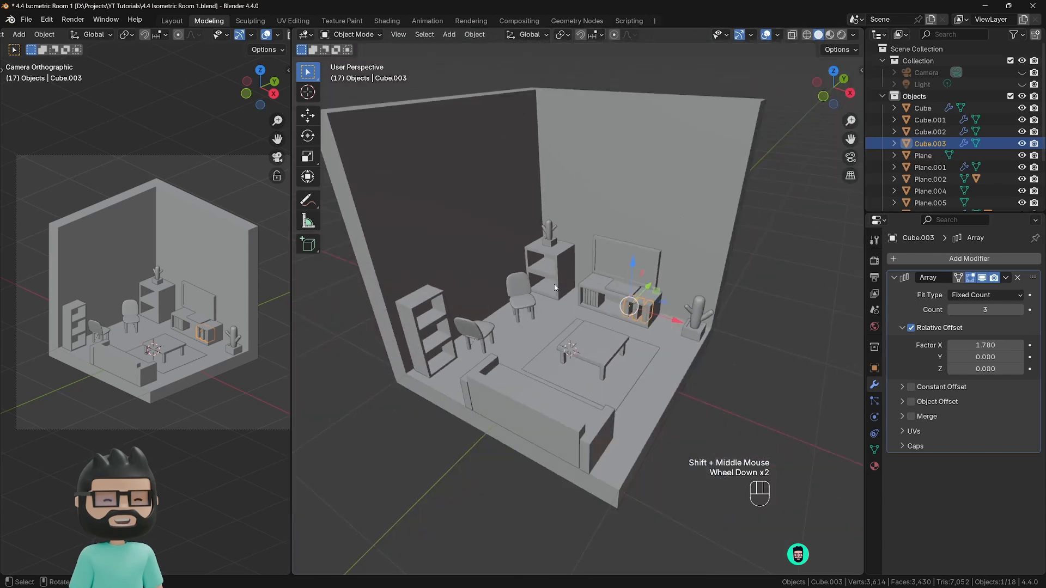
left_click(590, 301)
scroll(590, 302, "up", 2)
middle_click_drag(590, 302, 606, 321, "shift")
key("shift+d")
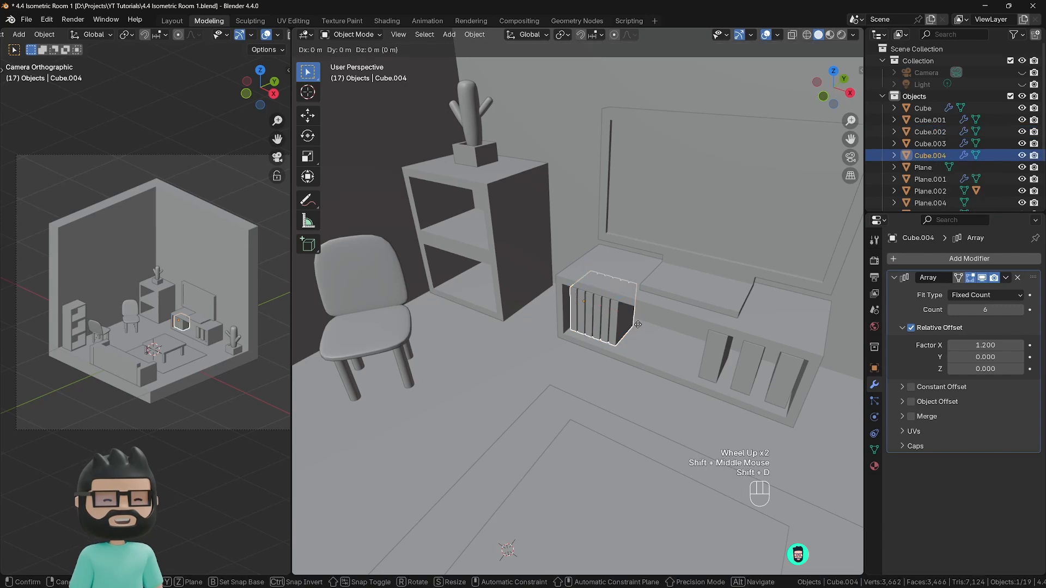
key("x")
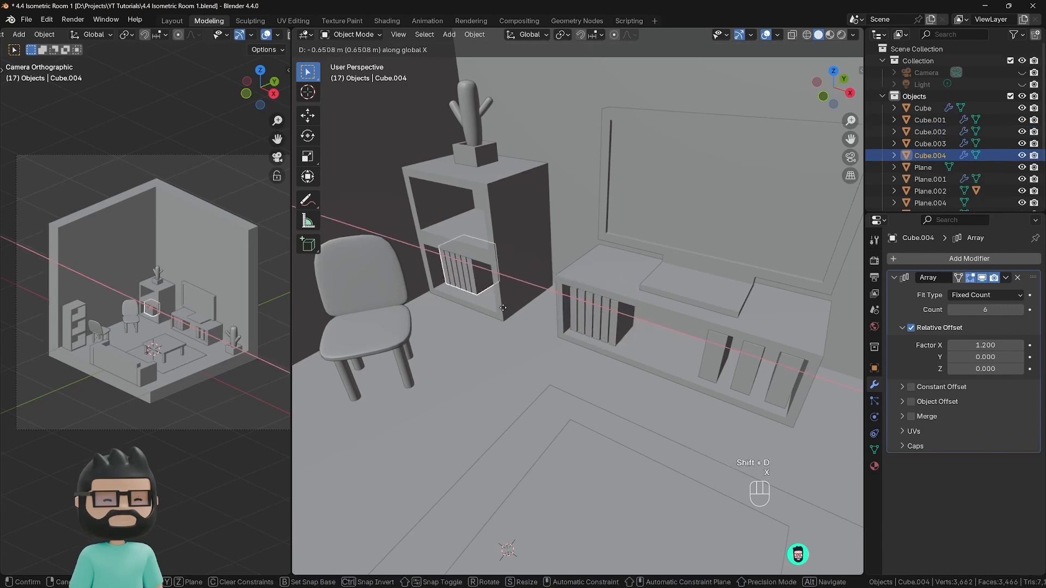
left_click(503, 308)
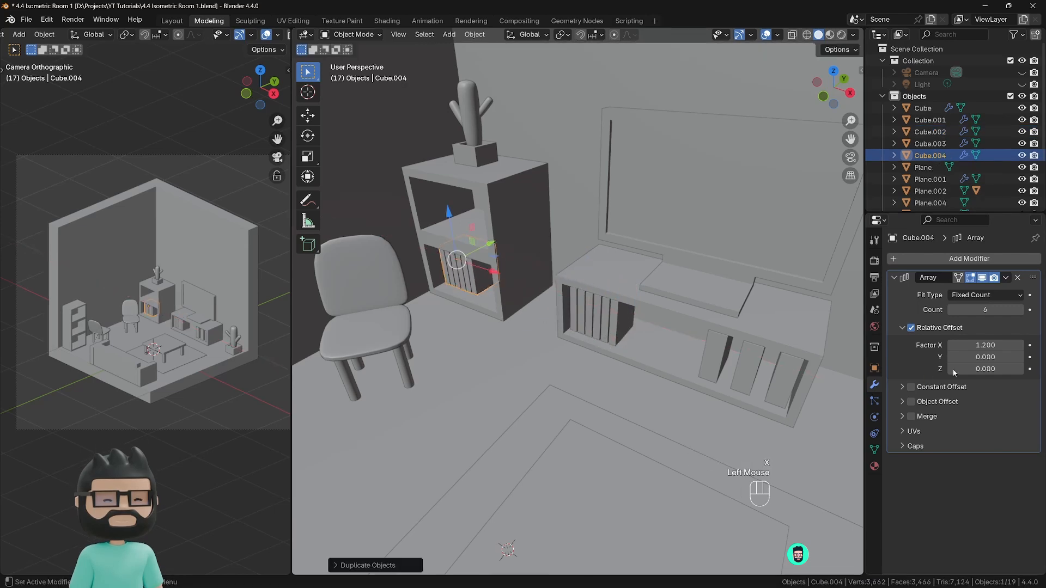
left_click(1020, 310)
left_click(1019, 310)
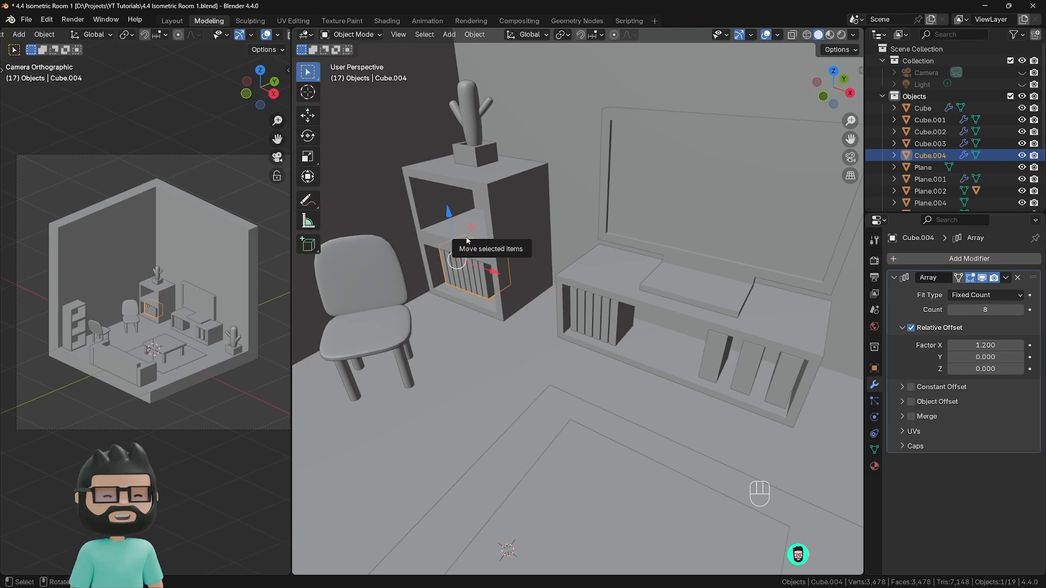
Step: Duplicate the eight-book row up along Z into the cabinet's upper compartment
key("shift+d")
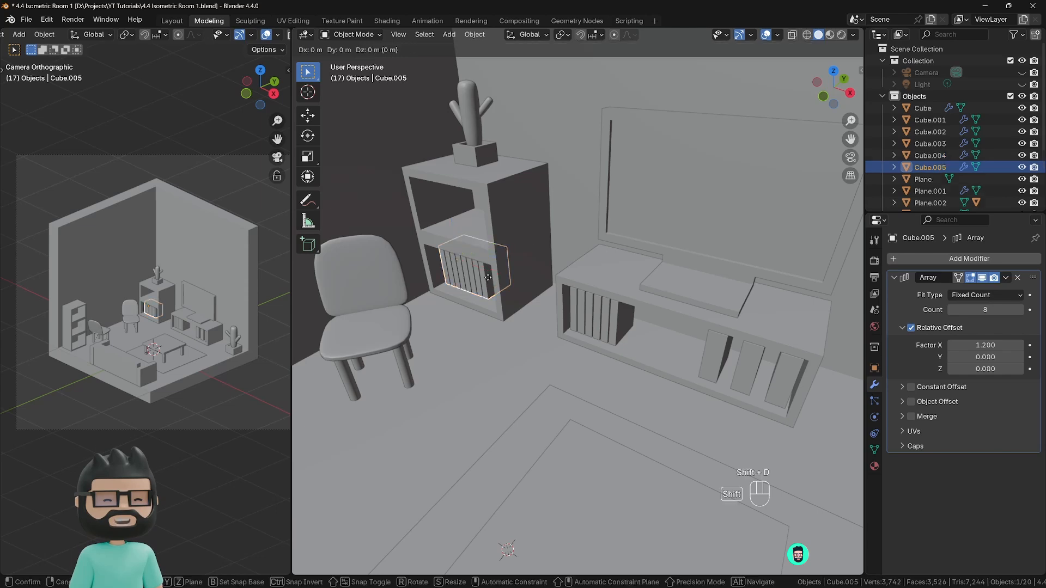
key("z")
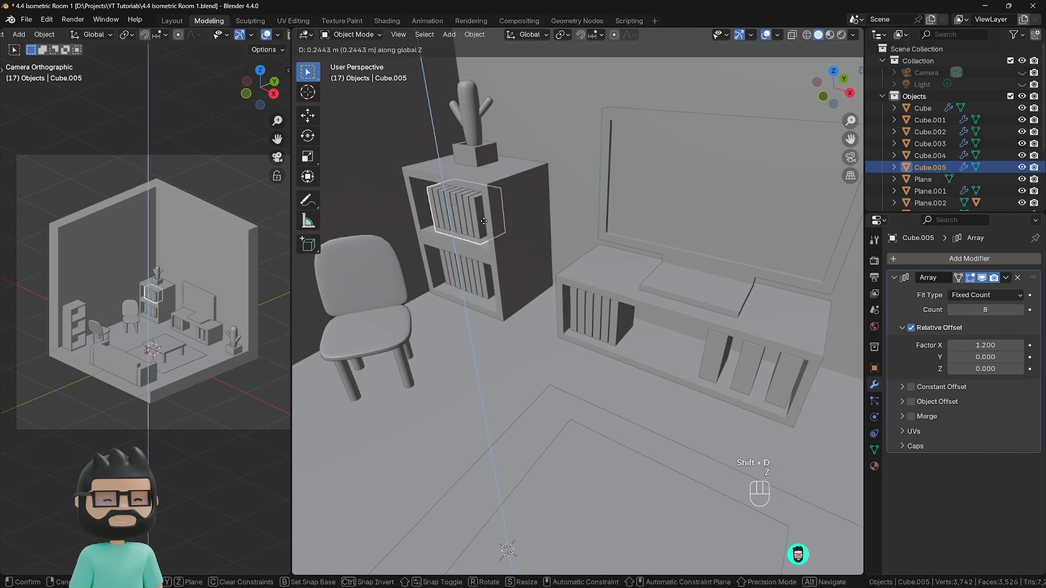
left_click(485, 216)
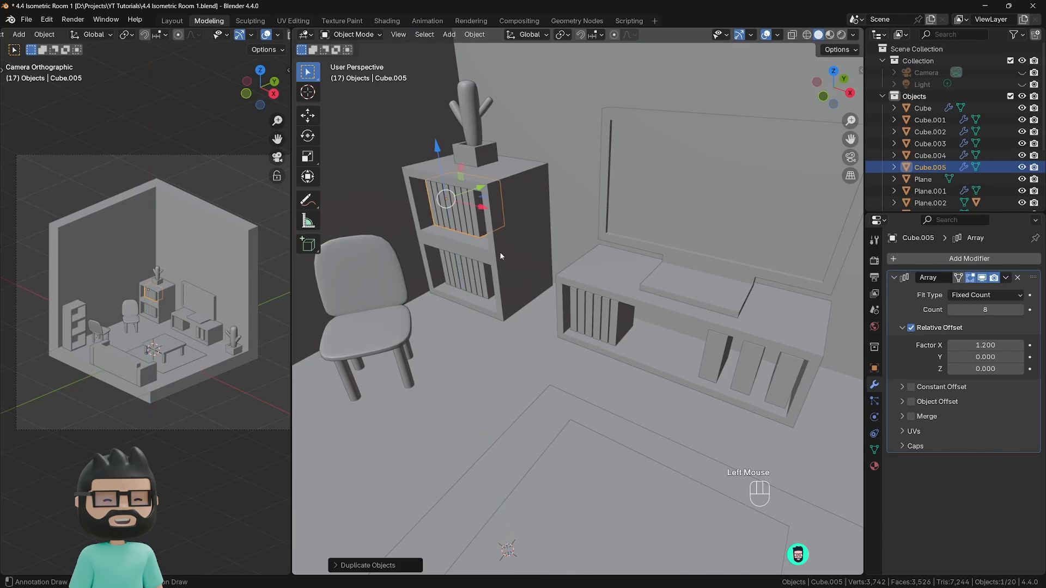
Step: Rotate the upper row of books by -90° around Y to lay it down as a stack
middle_click_drag(498, 252, 561, 304, "shift")
key("r")
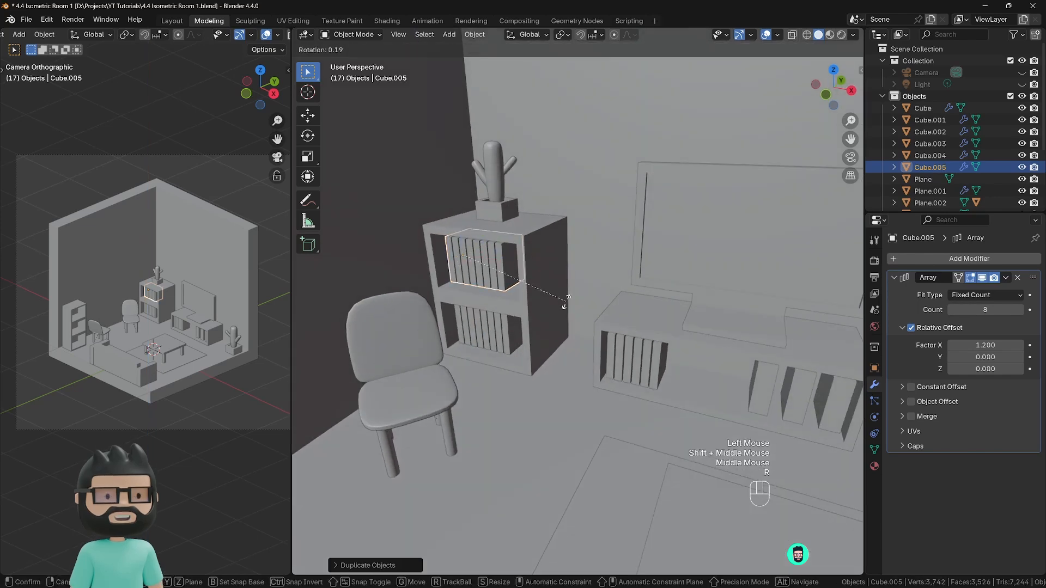
key("y")
key("KP_9")
key("KP_0")
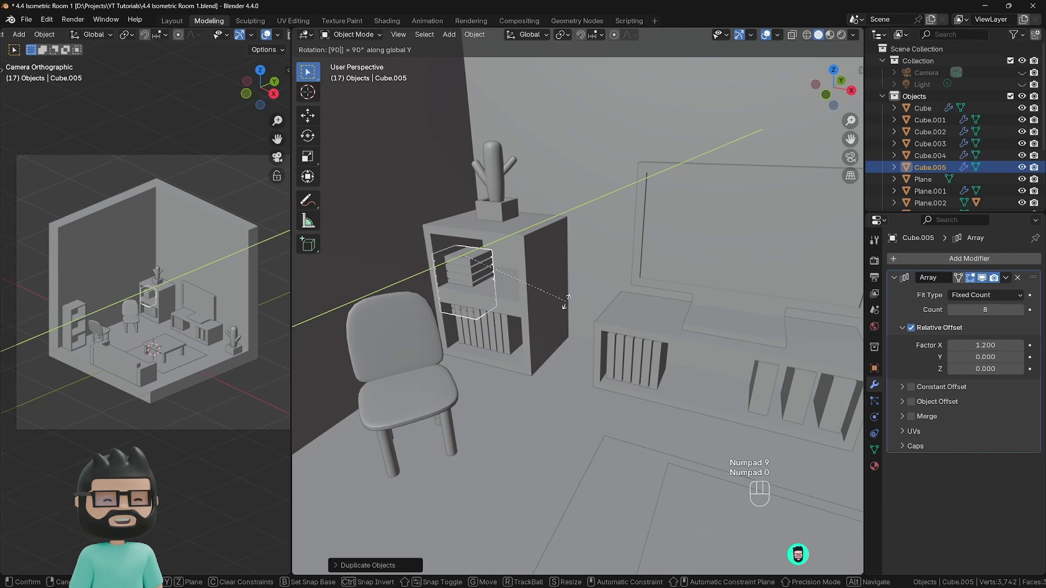
key("KP_Subtract")
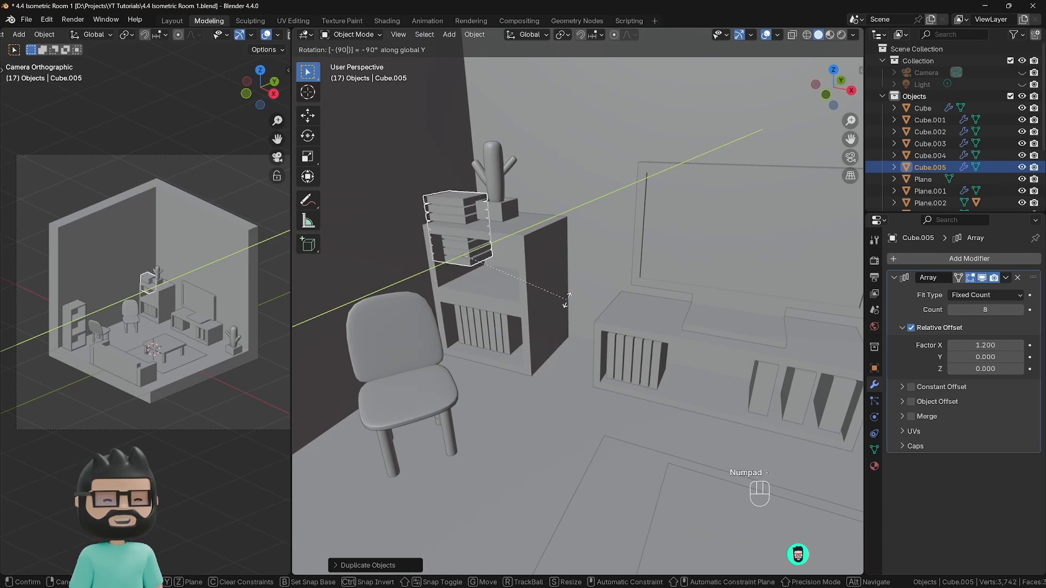
left_click(567, 301)
Step: Position the book stack on the cabinet's upper shelf and reduce its array count to 5
left_click_drag(461, 211, 463, 230)
left_click_drag(496, 282, 531, 289)
left_click_drag(494, 234, 497, 240)
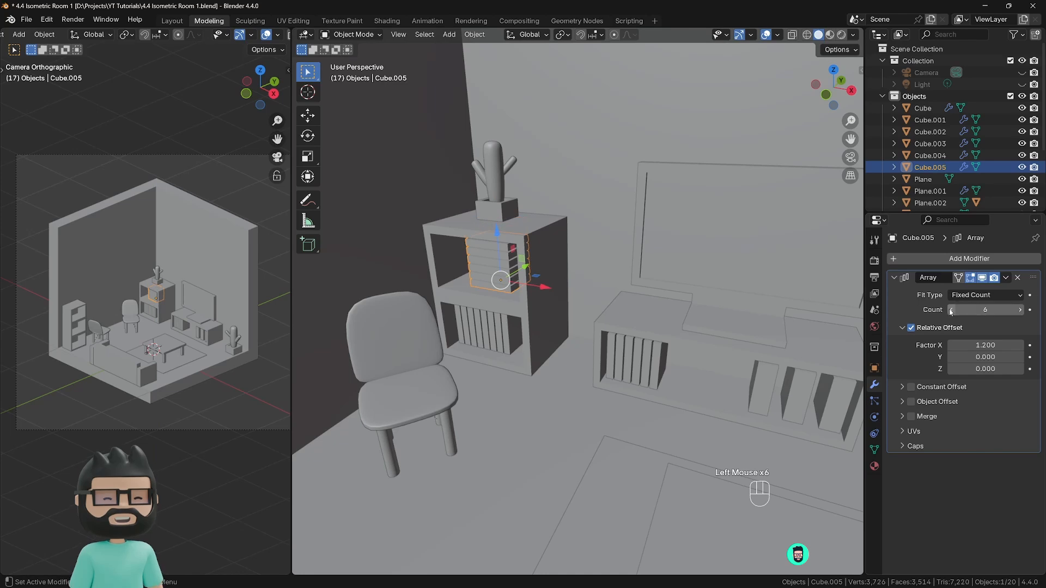
Step: Duplicate the book stack along Y to the tall bookshelf and raise it along Z to the top compartment
scroll(489, 325, "down", 3)
middle_click_drag(488, 324, 598, 275, "shift")
key("shift+d")
key("y")
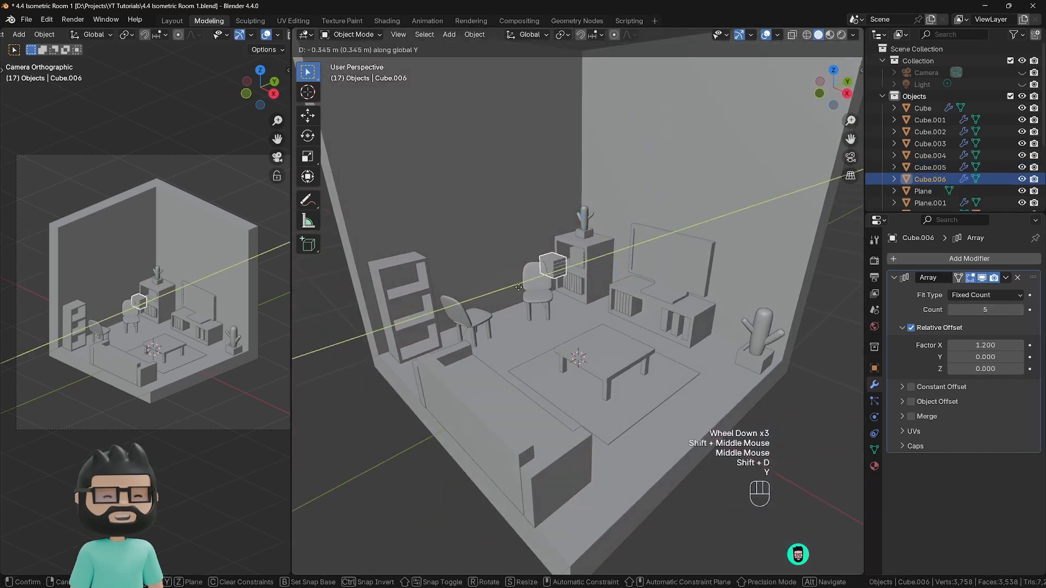
left_click(424, 300)
key("g")
key("z")
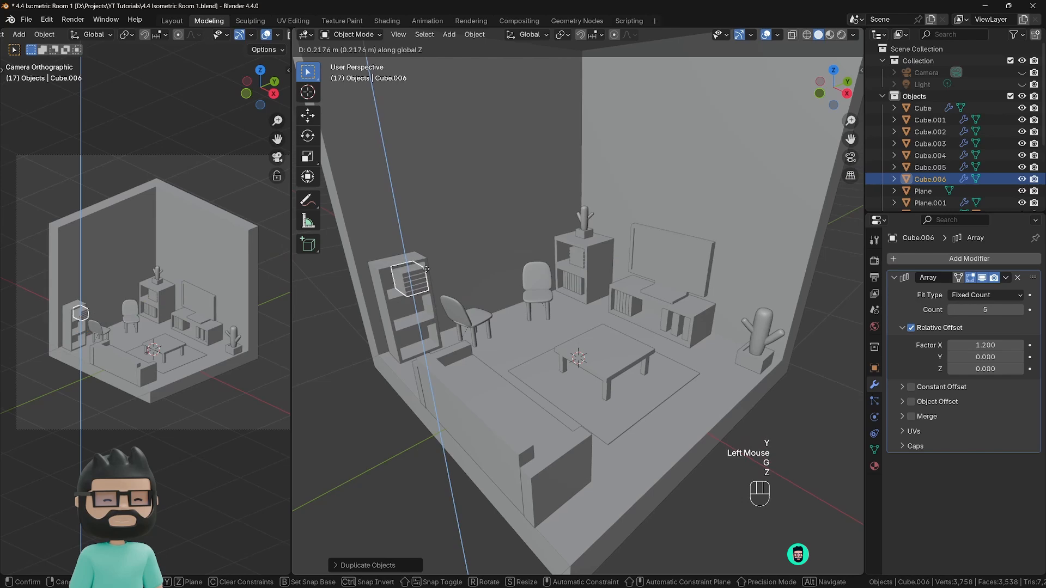
left_click(426, 270)
Step: Scale down the bookshelf stack's mesh uniformly in Edit Mode so the books fit the compartment
scroll(414, 278, "up", 3)
middle_click_drag(400, 288, 586, 255, "shift")
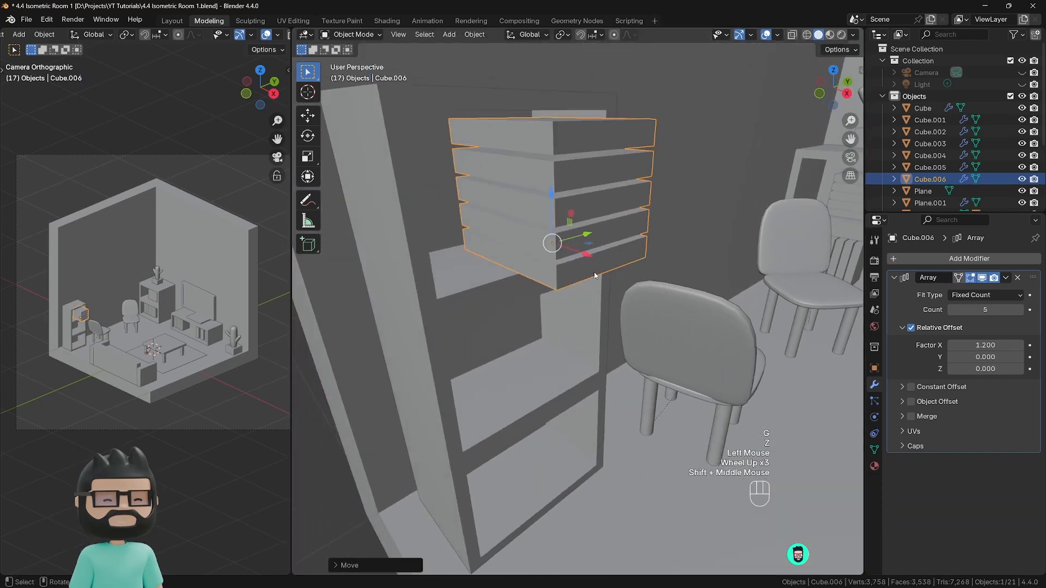
left_click(586, 255)
key("Tab")
key("s")
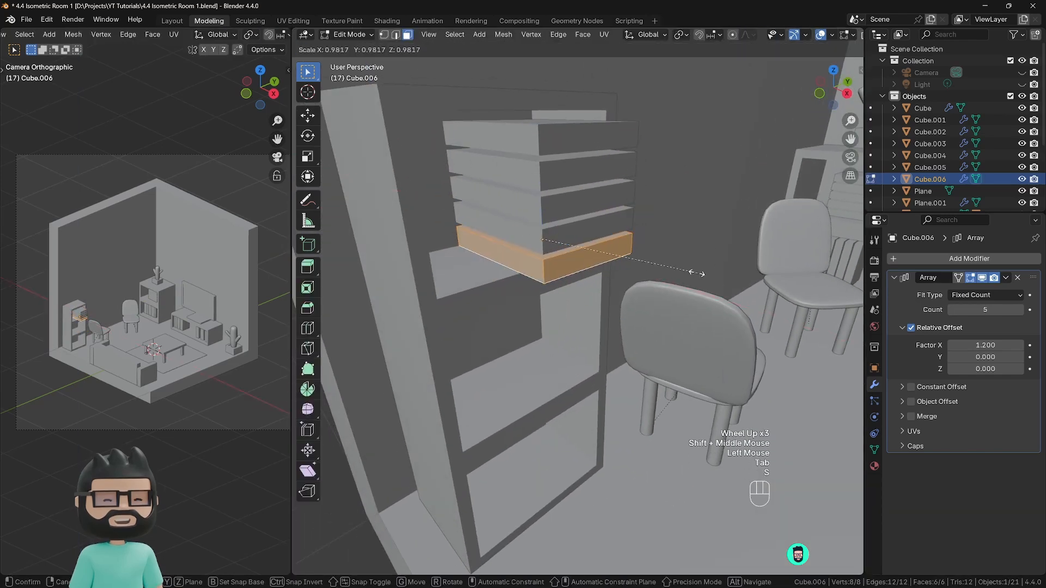
left_click(658, 268)
key("Tab")
Step: Lower the scaled stack along Z onto the bookshelf's upper shelf and adjust its horizontal position inside the compartment
left_click_drag(557, 248, 548, 246)
key("g")
key("z")
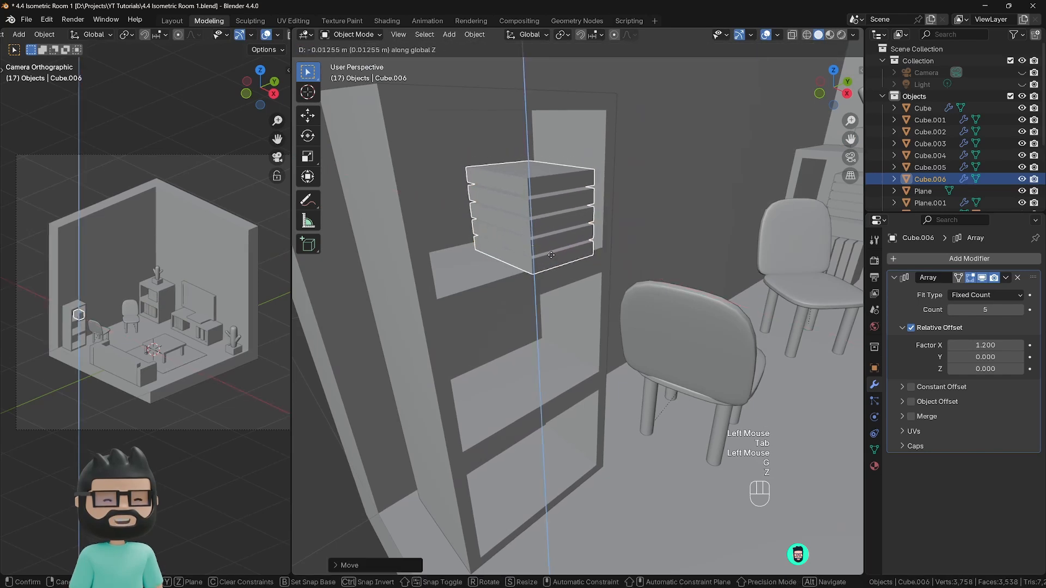
left_click(552, 266)
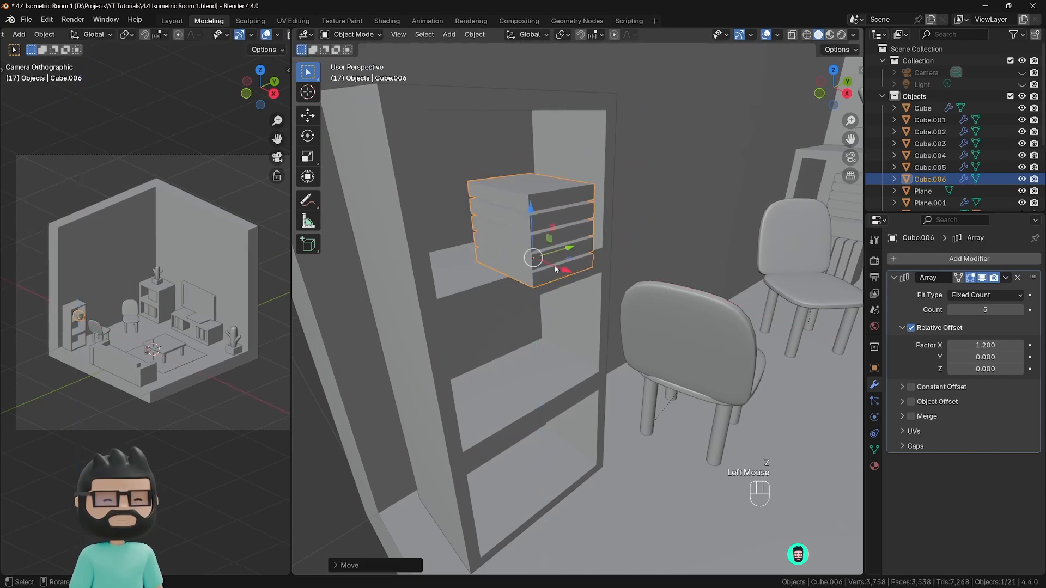
left_click_drag(553, 267, 513, 254)
left_click_drag(539, 240, 564, 236)
left_click(564, 236)
scroll(565, 236, "down", 2)
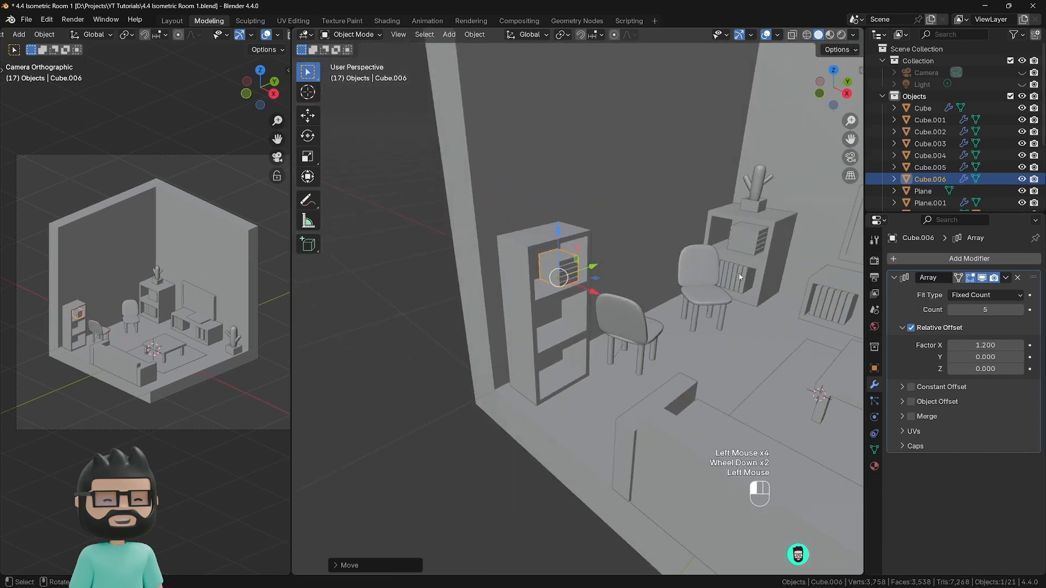
Step: Duplicate the cabinet's upright book row along Y to the tall bookshelf and rotate the copy about Z to line up with its shelves
left_click(743, 247)
key("shift+d")
key("y")
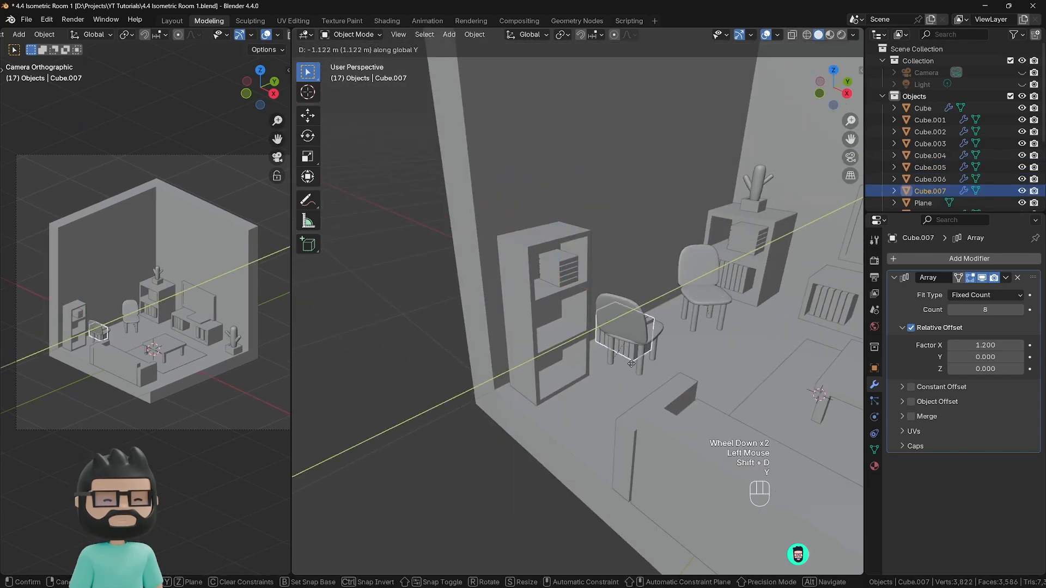
left_click(646, 319)
key("r")
key("z")
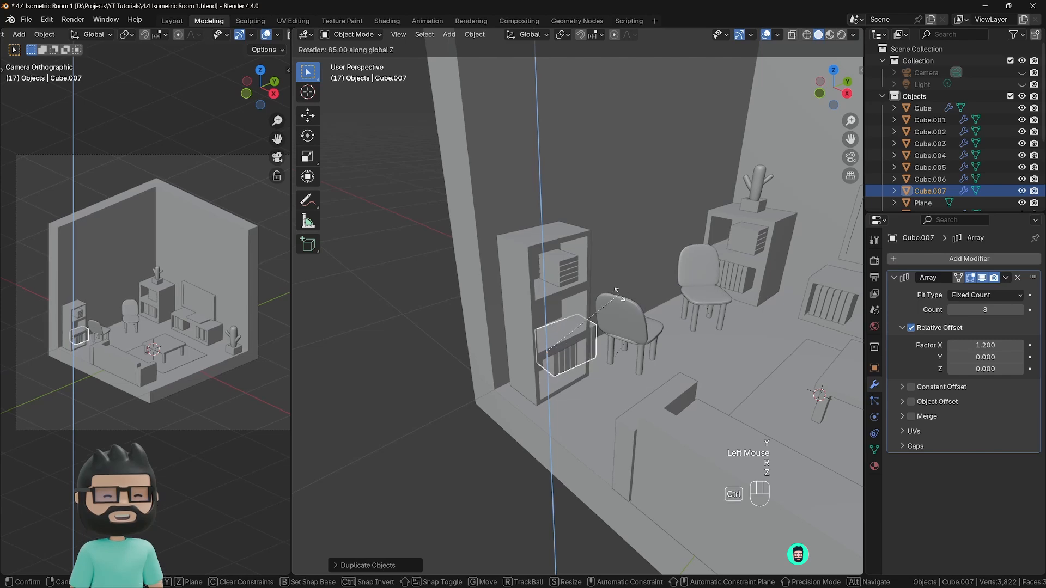
left_click(609, 295, "ctrl")
Step: Move the rotated book row into the bookshelf's bottom compartment, resting it on the shelf and aligning it with the front
left_click_drag(583, 340, 564, 351)
left_click_drag(560, 387, 566, 391)
left_click_drag(567, 351, 564, 353)
scroll(564, 353, "up", 2)
middle_click_drag(565, 353, 493, 337, "shift")
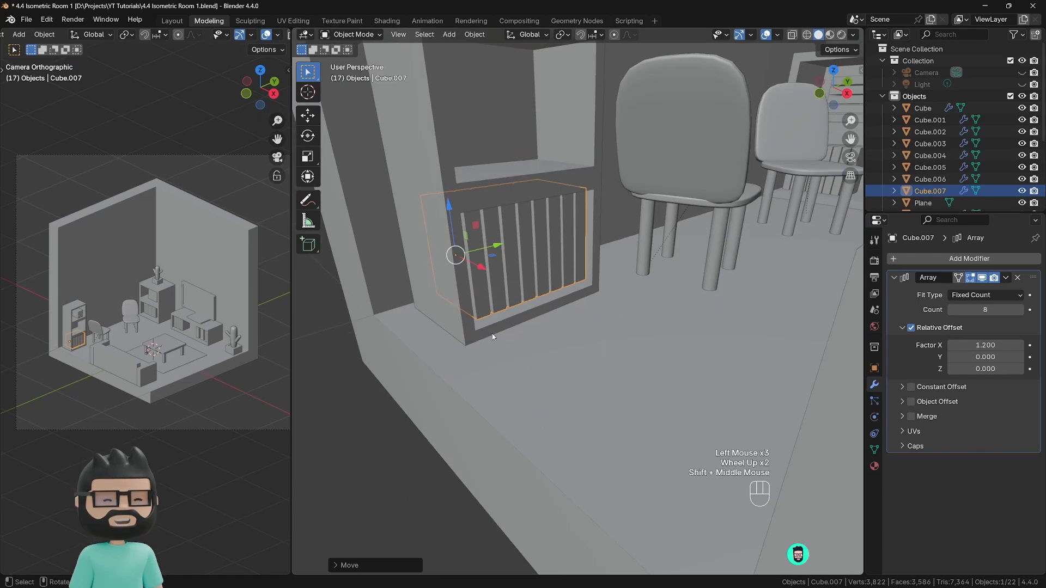
left_click_drag(482, 268, 489, 271)
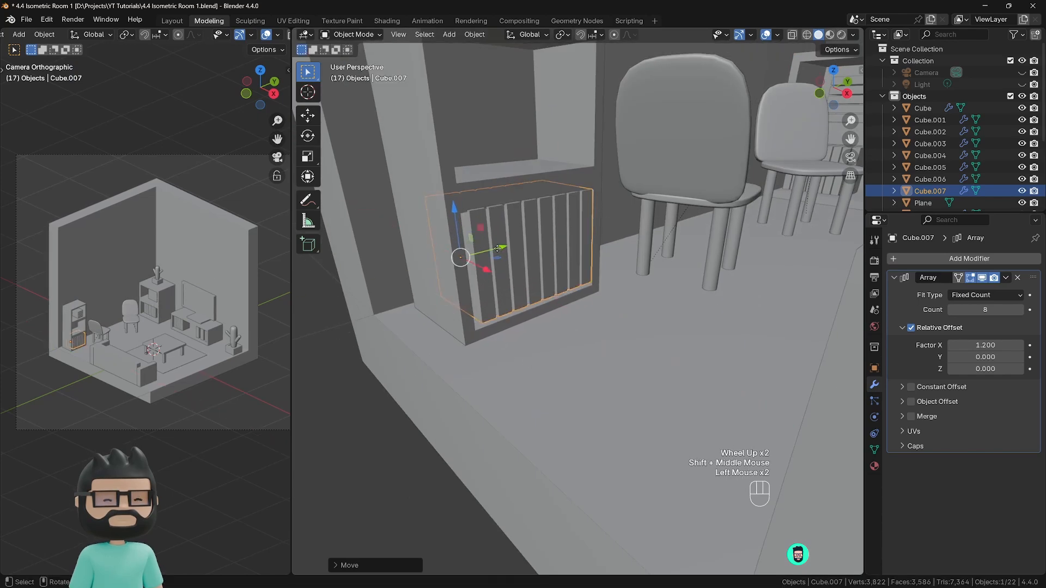
key("g")
key("z")
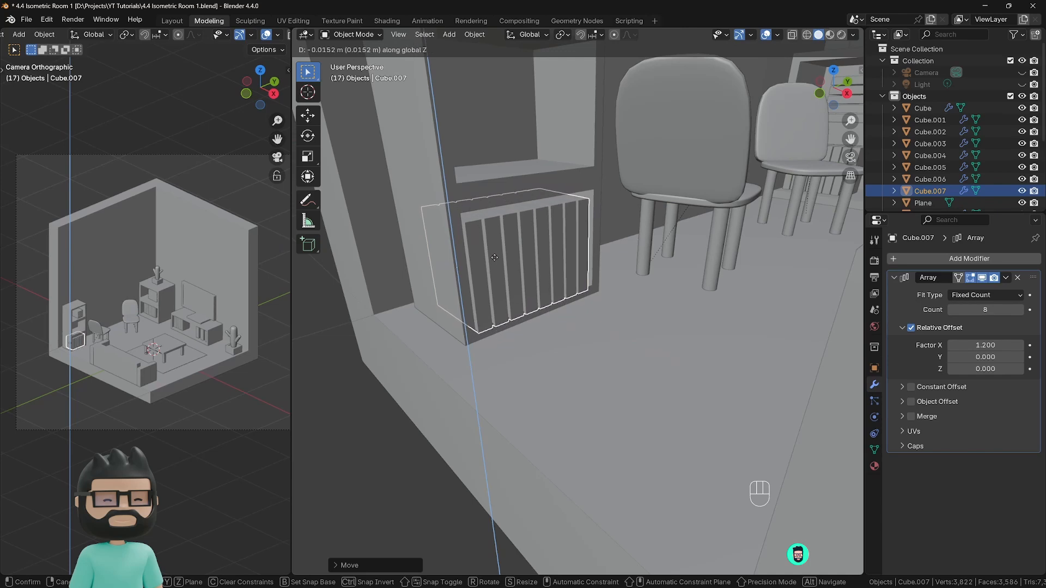
left_click(496, 257)
left_click_drag(478, 277, 473, 273)
Step: Duplicate the bottom book row about 0.23 m up along Z into the bookshelf's middle compartment
middle_click_drag(520, 259, 550, 305, "shift")
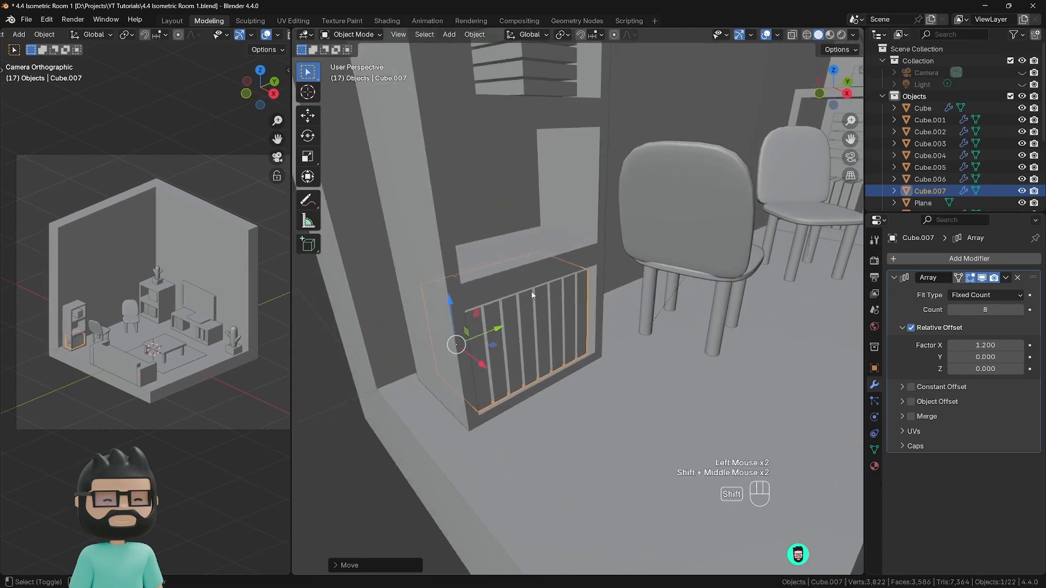
key("shift+d")
key("z")
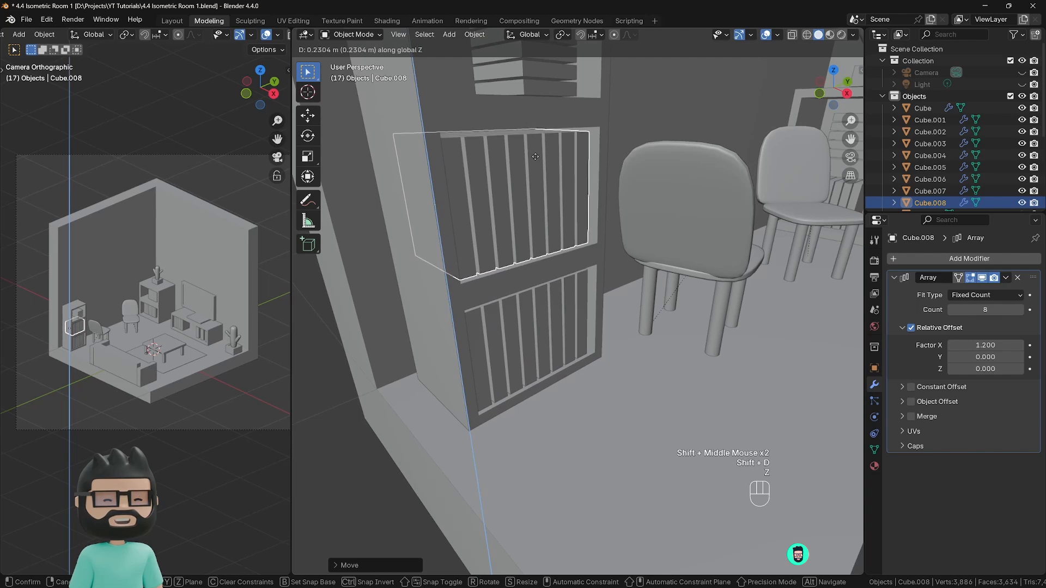
left_click(535, 160)
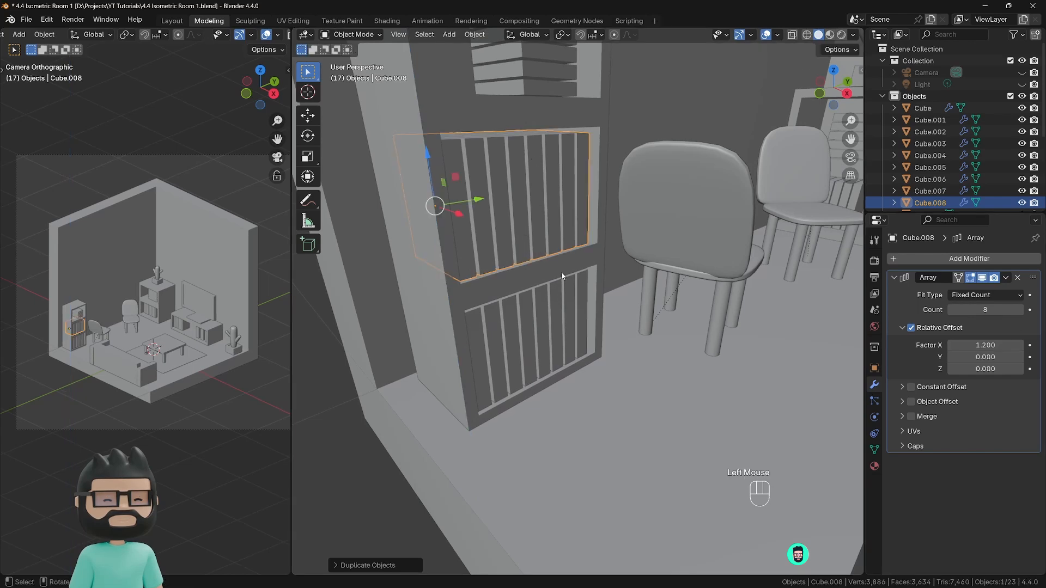
Step: Thicken the middle row's books by scaling the mesh along Y in Edit Mode, and reduce the array count to 5
key("Tab")
middle_click_drag(562, 276, 594, 282)
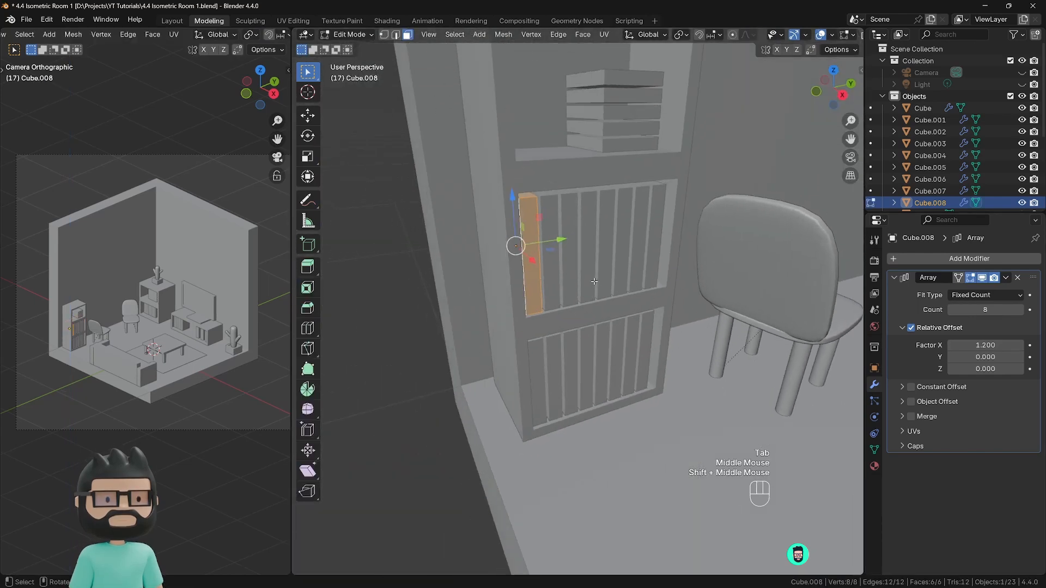
key("s")
key("y")
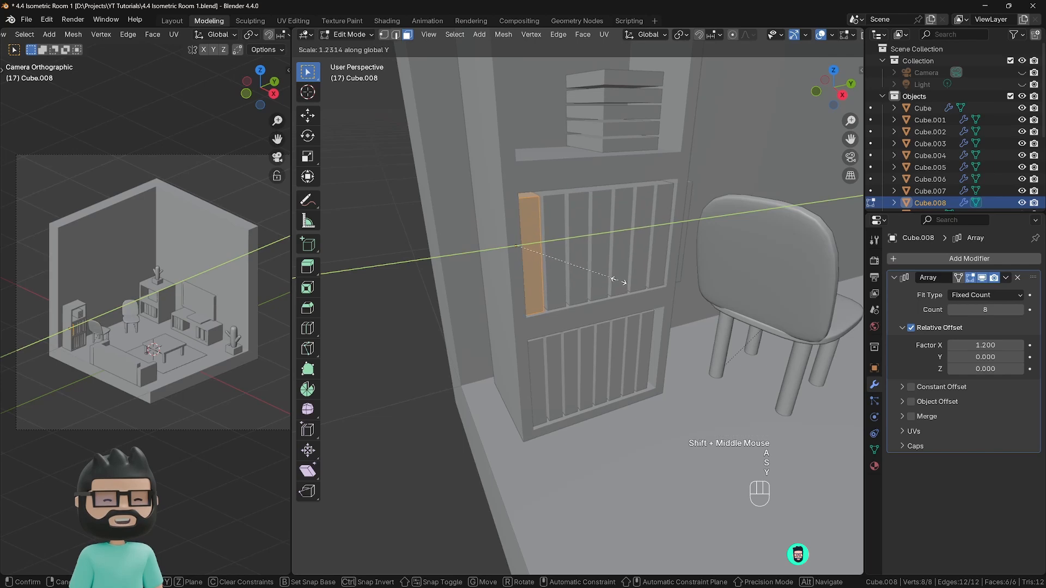
left_click(670, 274)
key("Tab")
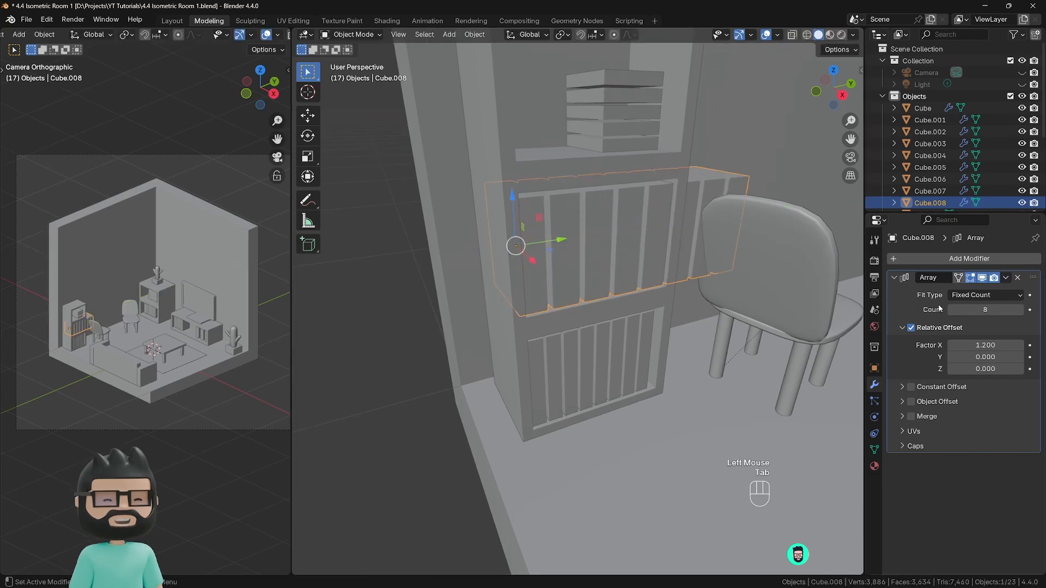
scroll(523, 294, "down", 5)
Step: Deselect the books and examine the whole room to check the furniture arrangement and the remaining empty walls
scroll(550, 313, "up", 1, "shift")
mouse_move(552, 316)
middle_mouse_down("shift")
mouse_move(560, 325)
mouse_move(536, 327)
middle_mouse_up("shift")
scroll(536, 327, "down", 1, "shift")
middle_click_drag(537, 326, 682, 329)
scroll(597, 316, "down", 2)
scroll(598, 299, "down", 1)
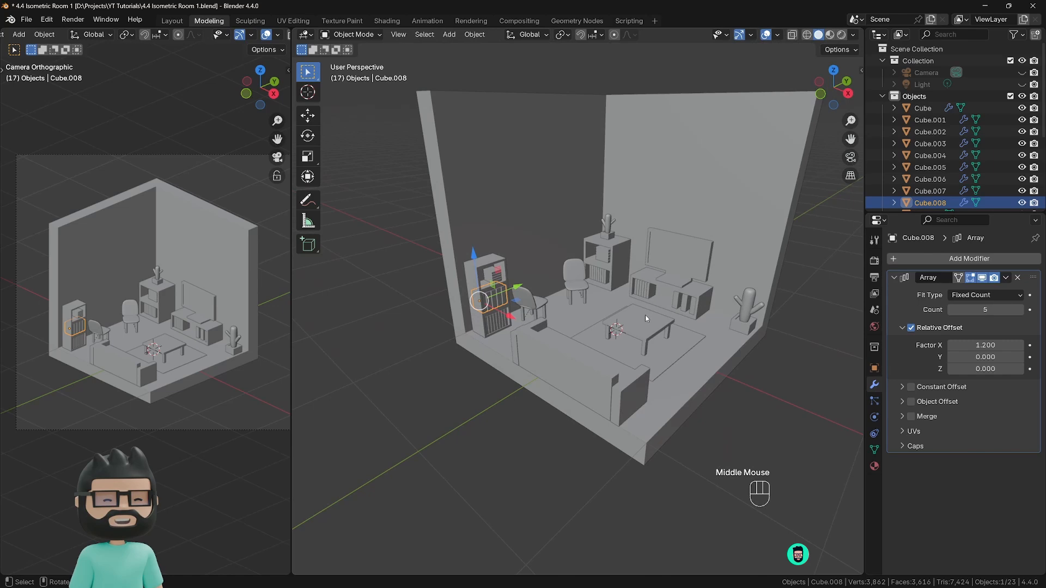
left_click(770, 400)
scroll(770, 400, "down", 2)
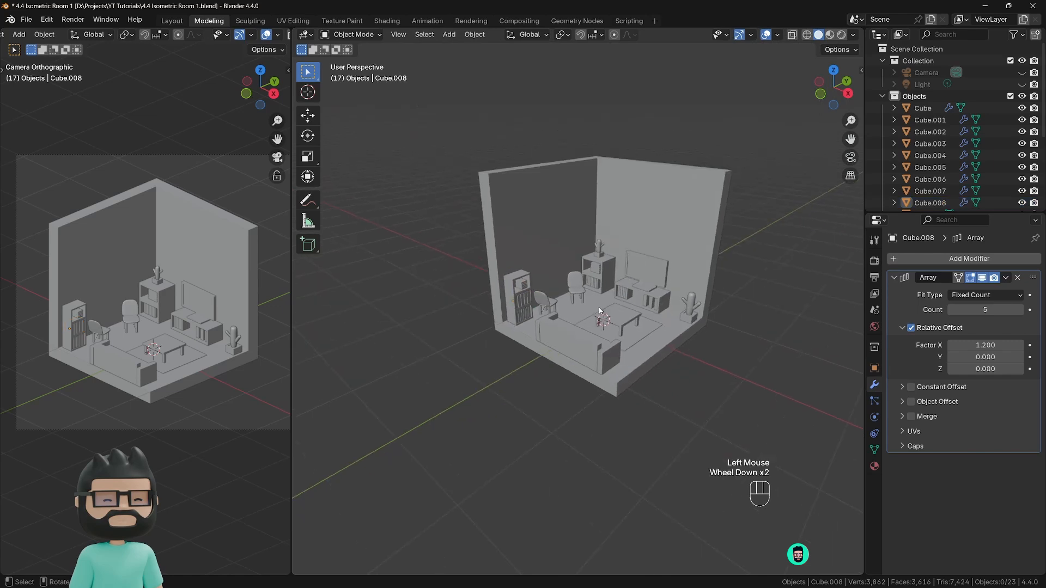
middle_click_drag(599, 311, 556, 349, "shift")
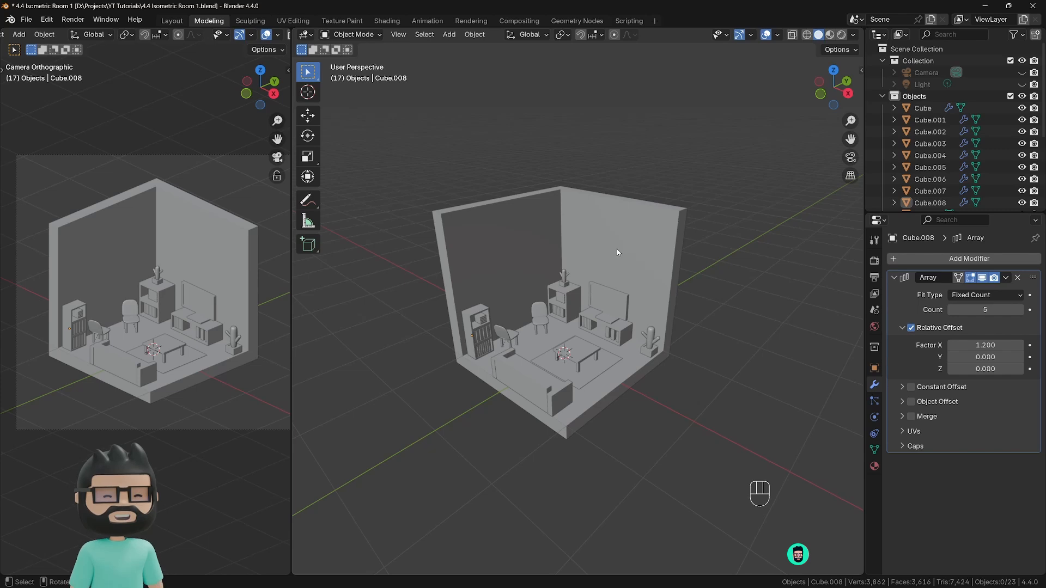
scroll(602, 255, "up", 2)
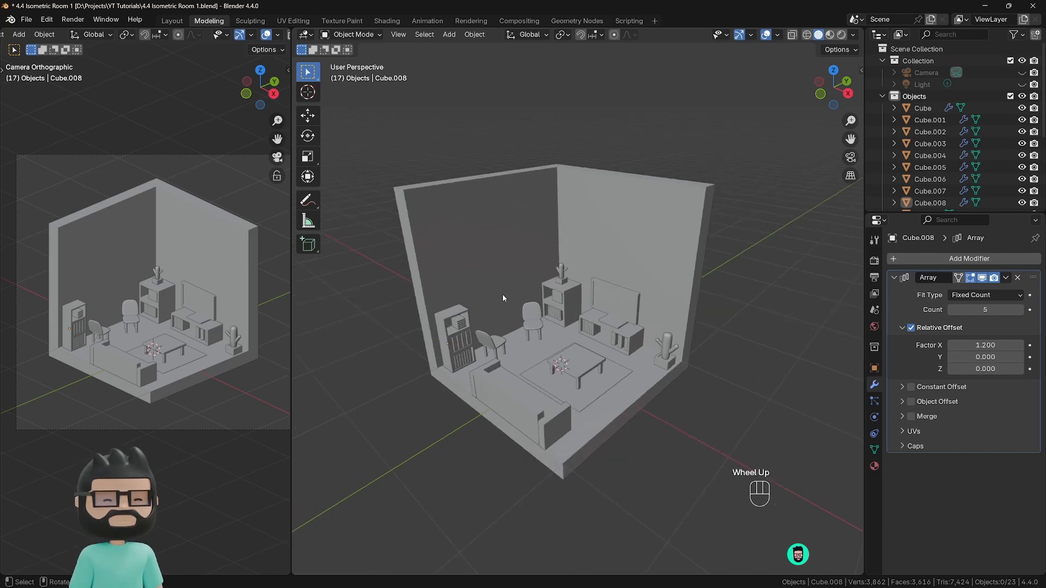
middle_click_drag(521, 294, 519, 321, "shift")
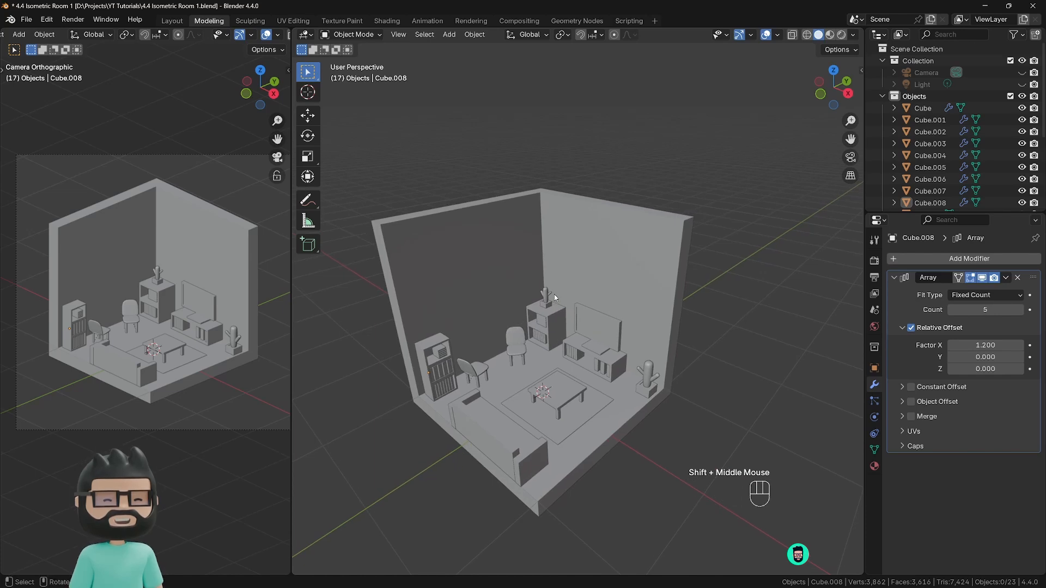
Step: Switch the viewport to orthographic projection, add a plane and rotate it 90° about X so it stands upright
key("KP_5")
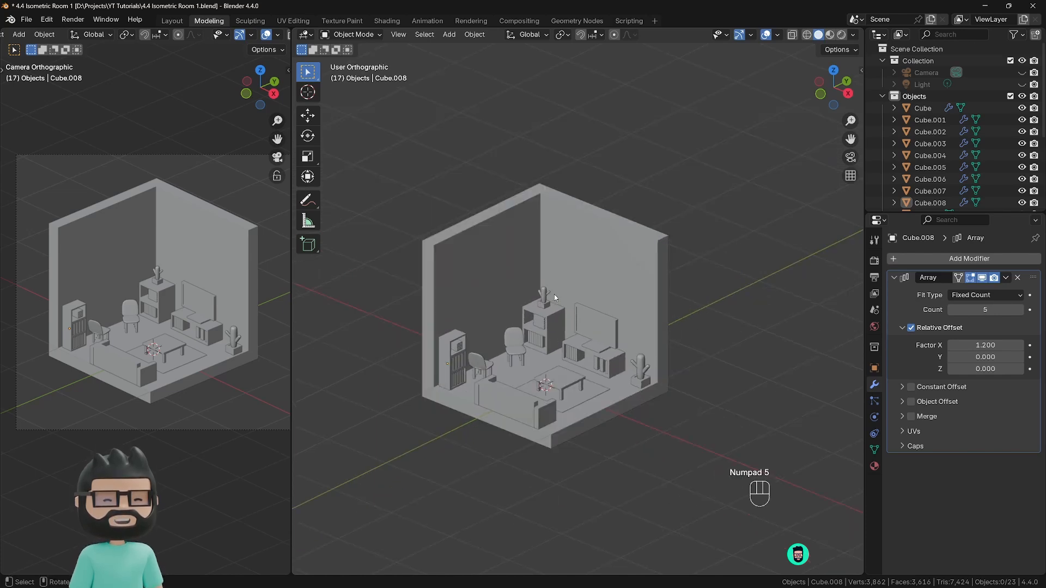
scroll(554, 294, "up", 2)
middle_click_drag(554, 295, 512, 402, "shift")
key("shift+a")
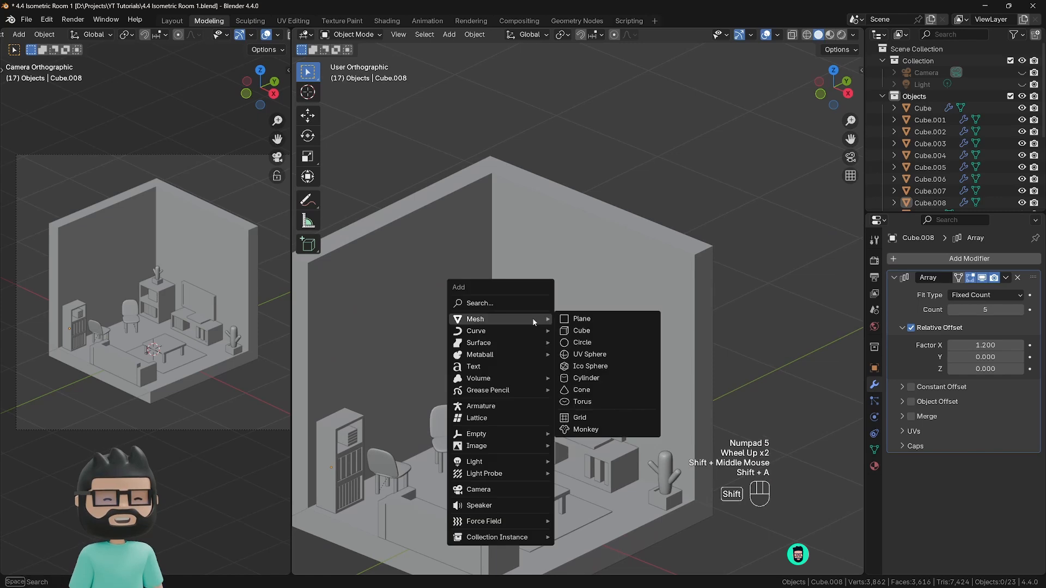
left_click(565, 324)
key("r")
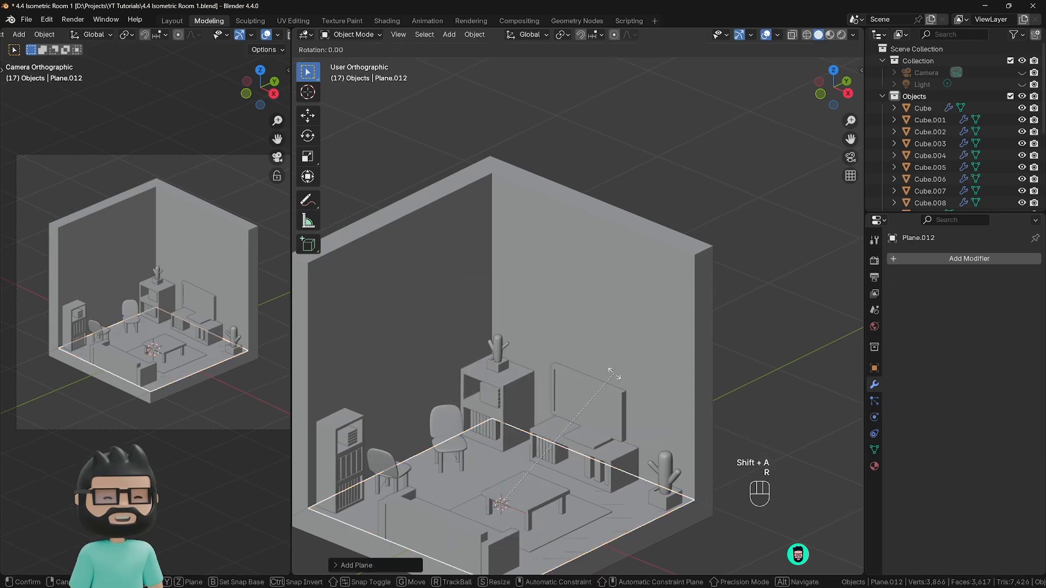
key("x")
key("KP_9")
key("KP_0")
left_click(614, 376)
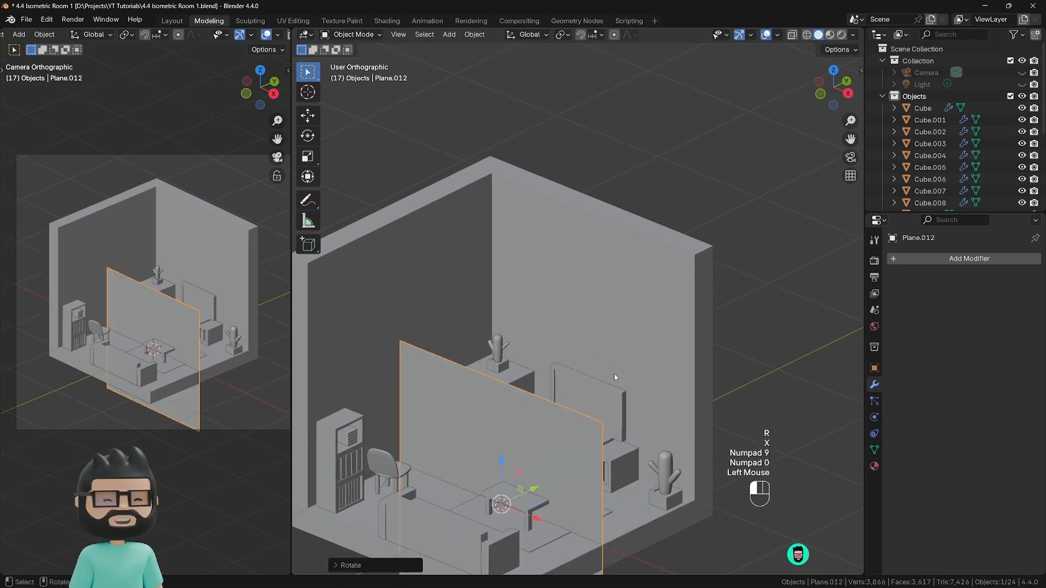
Step: Move the upright plane along Y to the TV wall, raise it, and scale its mesh to about 0.3 in Edit Mode
left_click_drag(534, 489, 674, 418)
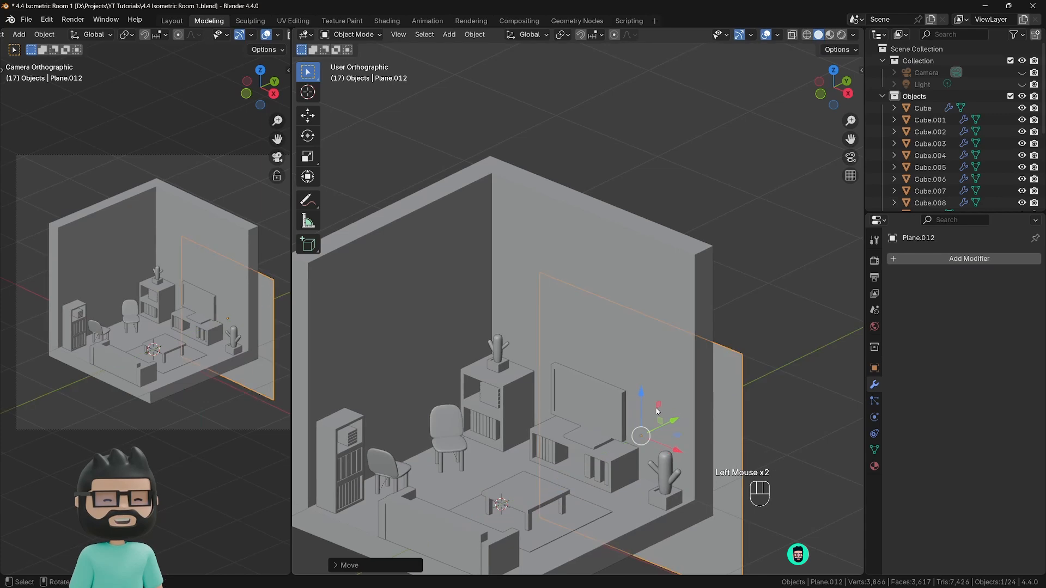
left_click_drag(641, 386, 652, 243)
key("Tab")
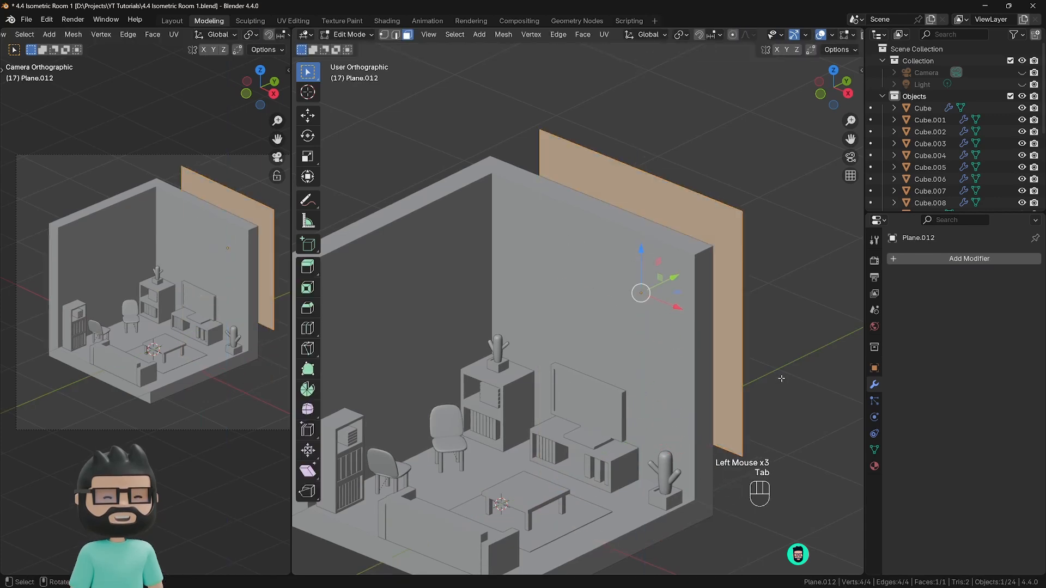
key("s")
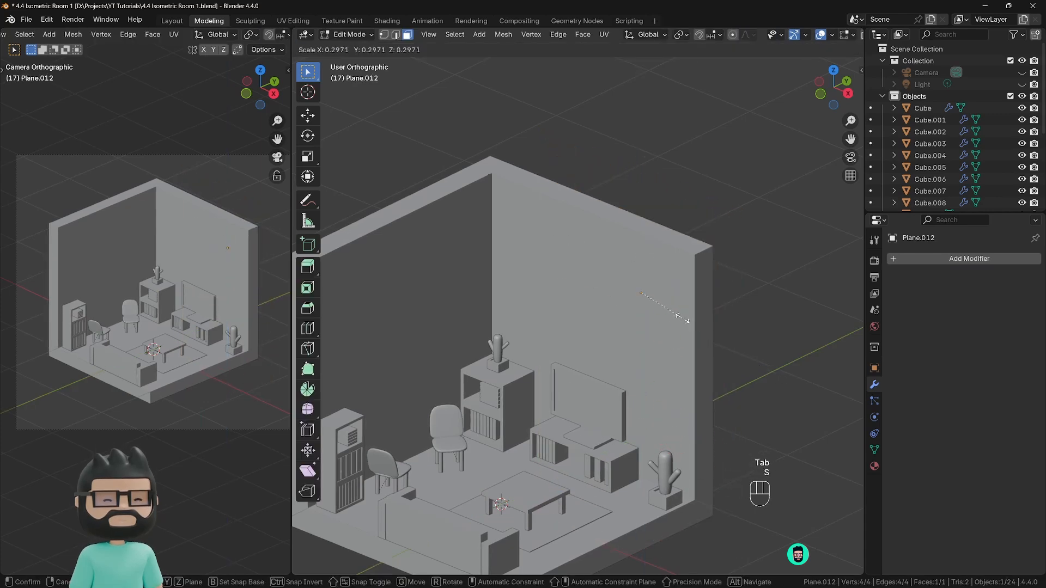
left_click(678, 316)
key("Tab")
Step: Position the small plane above the TV, set it against the wall surface along Y and raise it along Z
left_click_drag(675, 292, 607, 310)
key("Tab")
key("Tab")
left_click_drag(615, 337, 650, 352)
middle_click_drag(655, 353, 593, 313)
left_click_drag(583, 304, 599, 303)
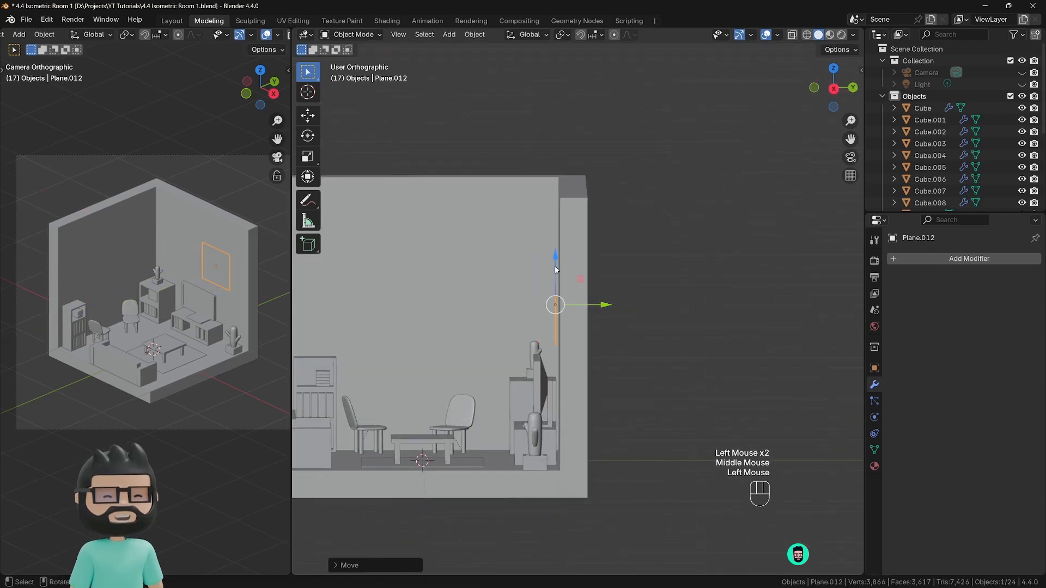
left_click_drag(556, 257, 556, 222)
left_click_drag(595, 267, 597, 266)
middle_click_drag(594, 305, 634, 319)
Step: Extrude the plane's face out from the wall in Edit Mode to give the picture frame thickness
key("Tab")
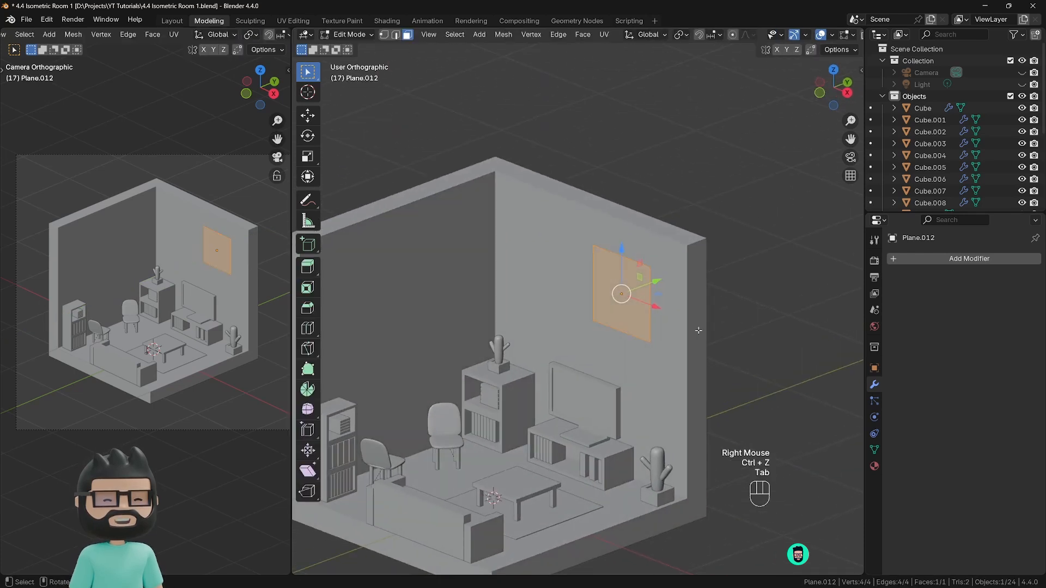
key("e")
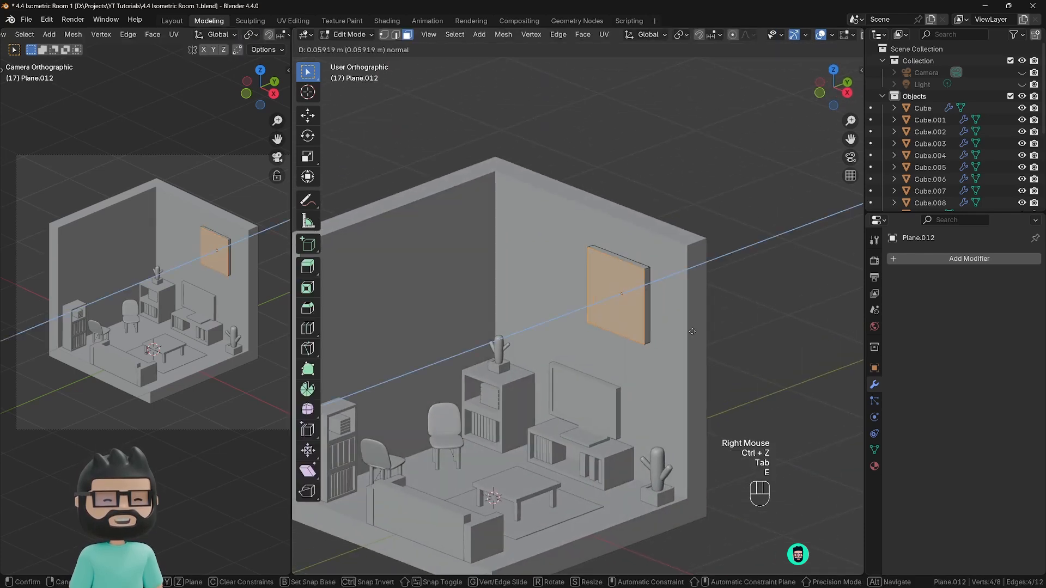
left_click(690, 332)
Step: Inset the picture frame's front face and extrude the inner face inward by about 0.011 m to form a border
key("i")
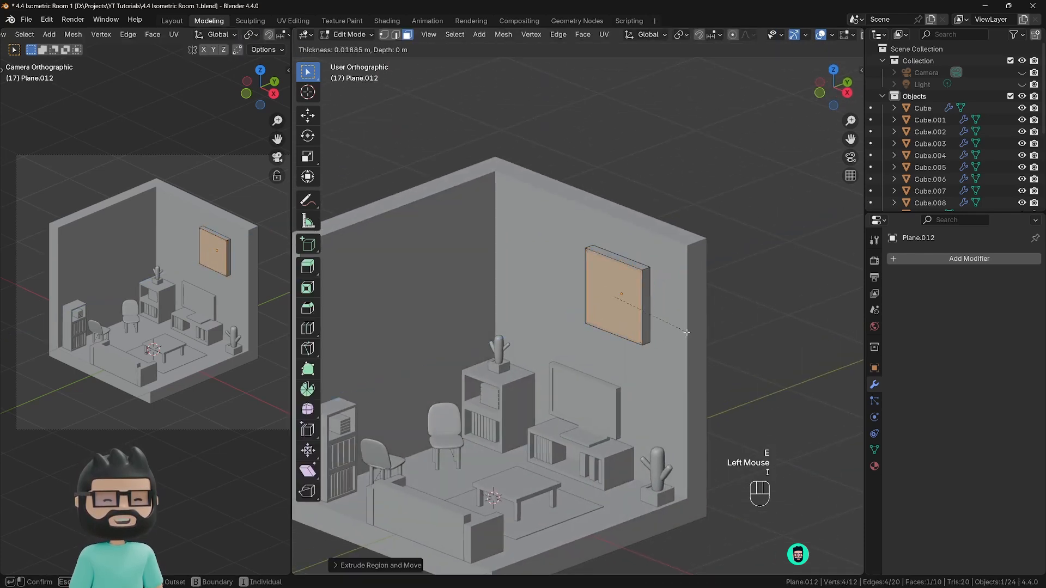
left_click(682, 333)
key("e")
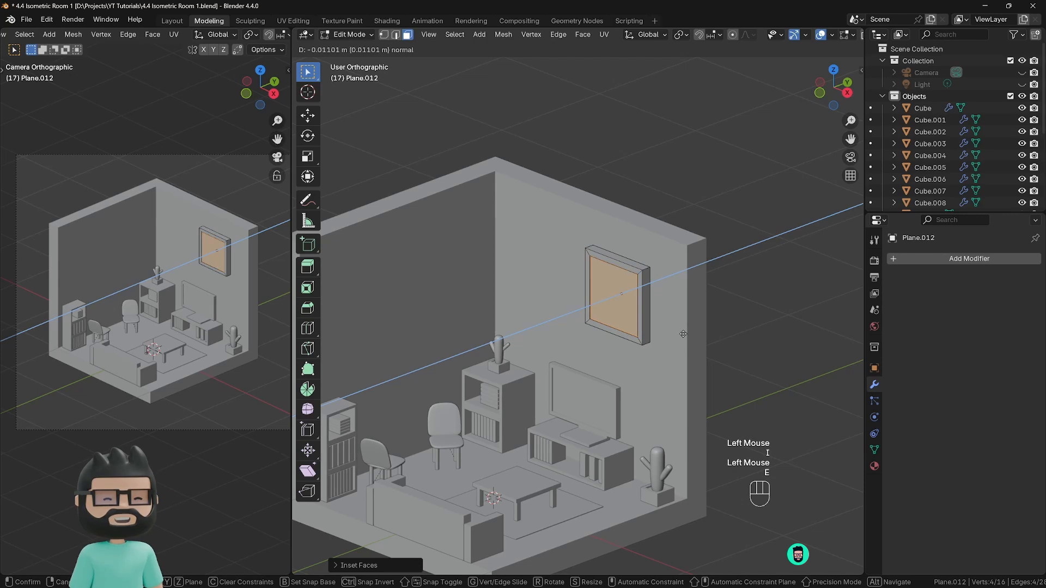
left_click(683, 334)
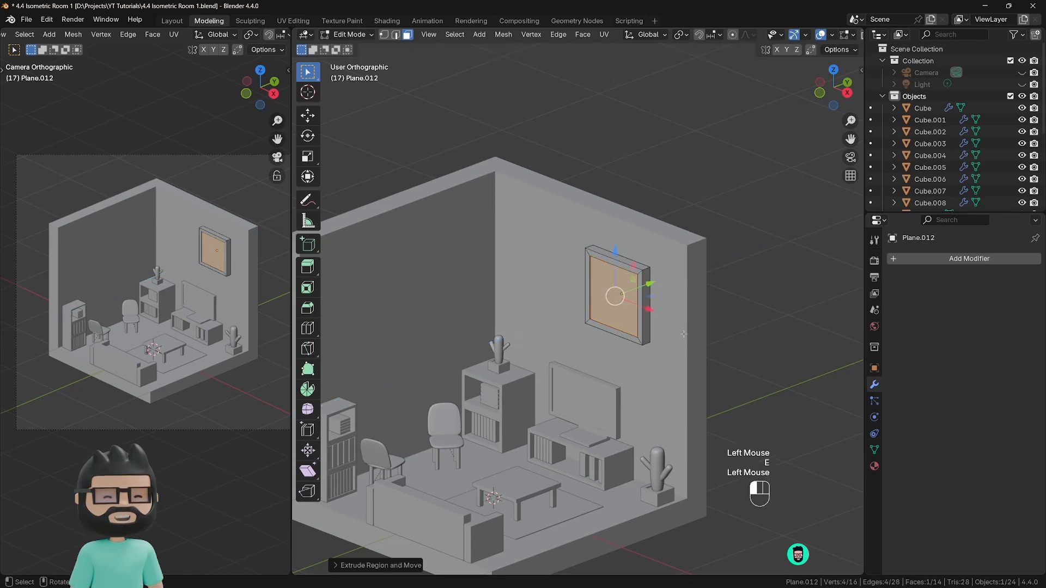
Step: Scale the entire picture frame mesh down uniformly and narrow it along X to about 0.8
middle_click_drag(683, 334, 708, 324)
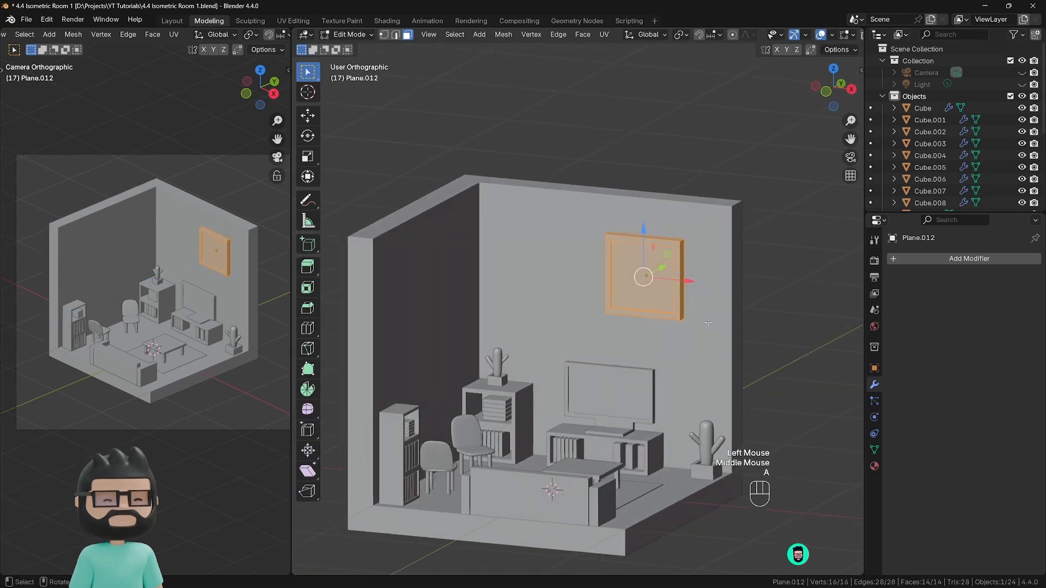
key("a")
key("s")
left_click(716, 328)
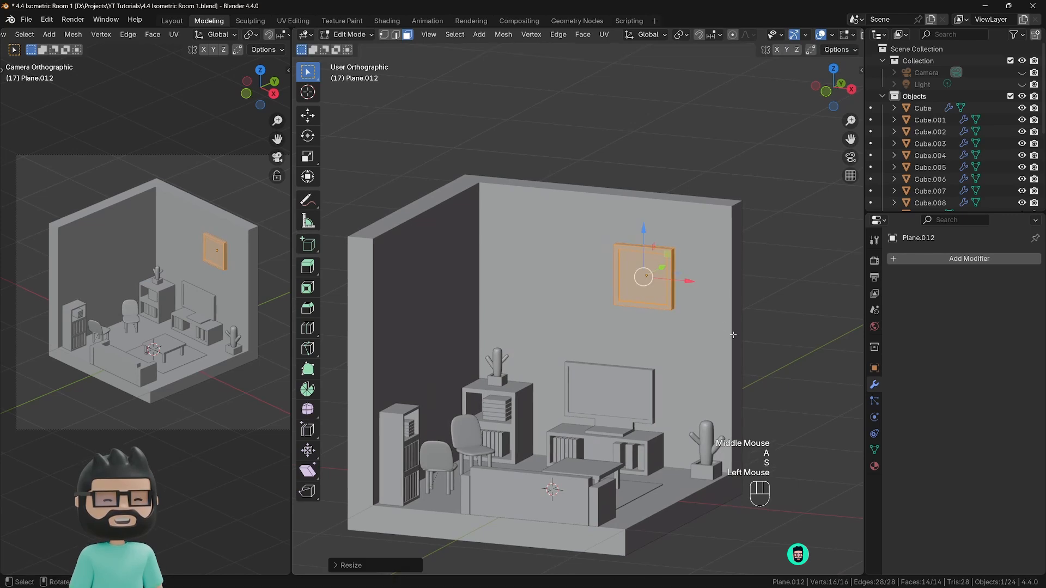
key("s")
key("x")
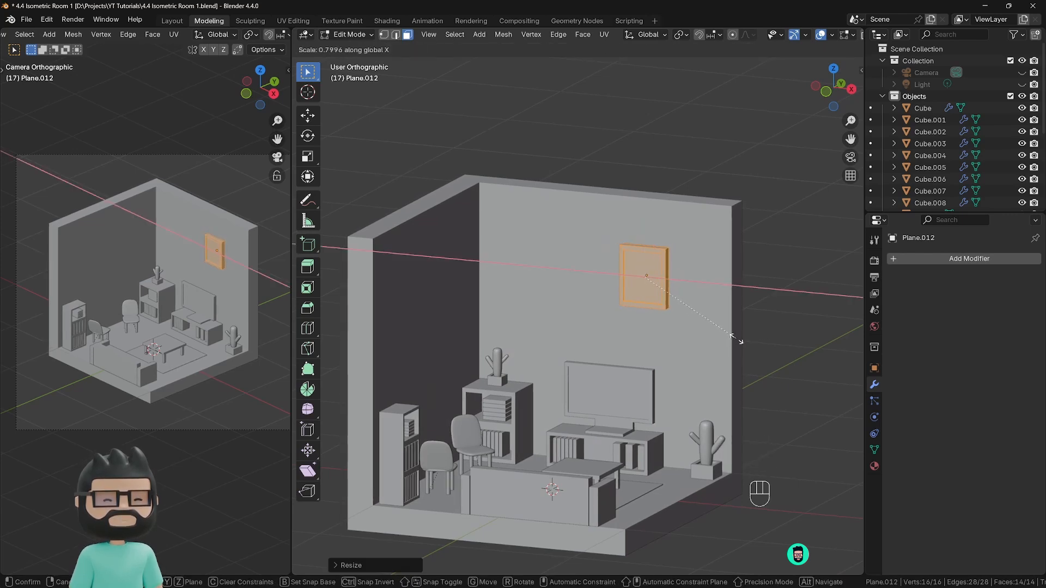
left_click(732, 337)
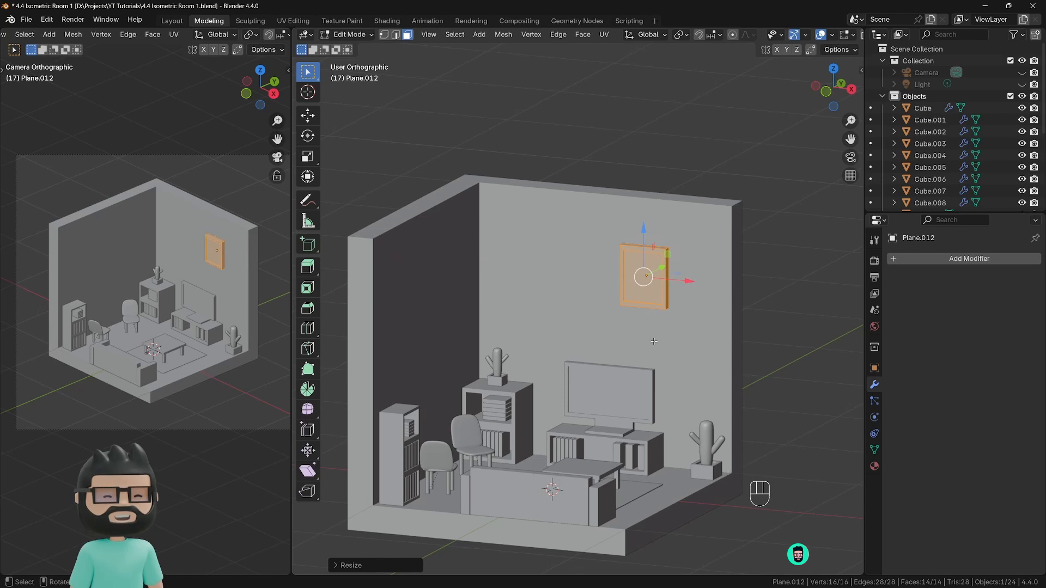
Step: Stretch the picture frame mesh by about 1.44 along Z and about 1.08 along X, and save the file
key("s")
key("z")
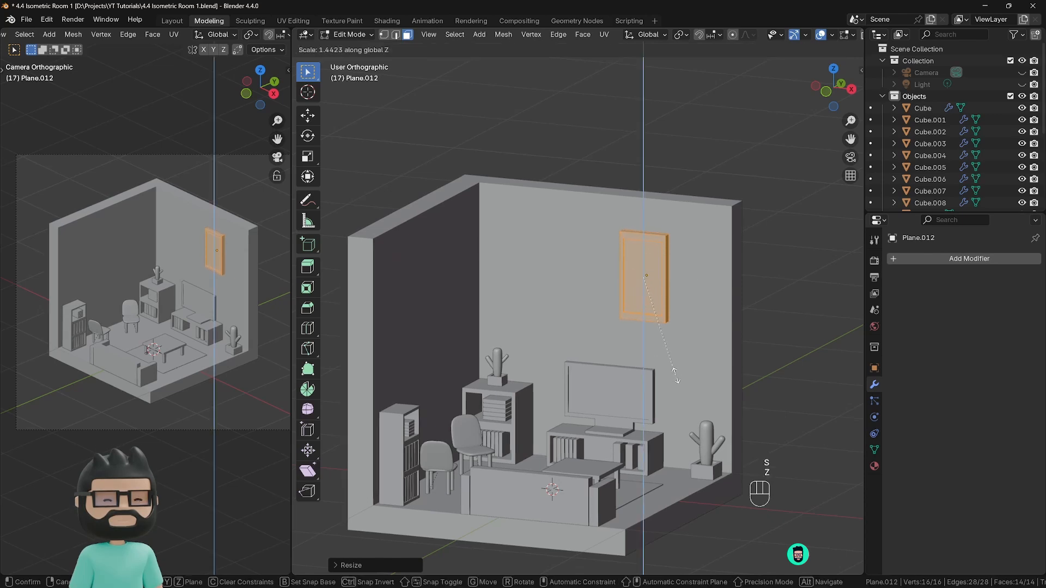
left_click(675, 374)
key("x")
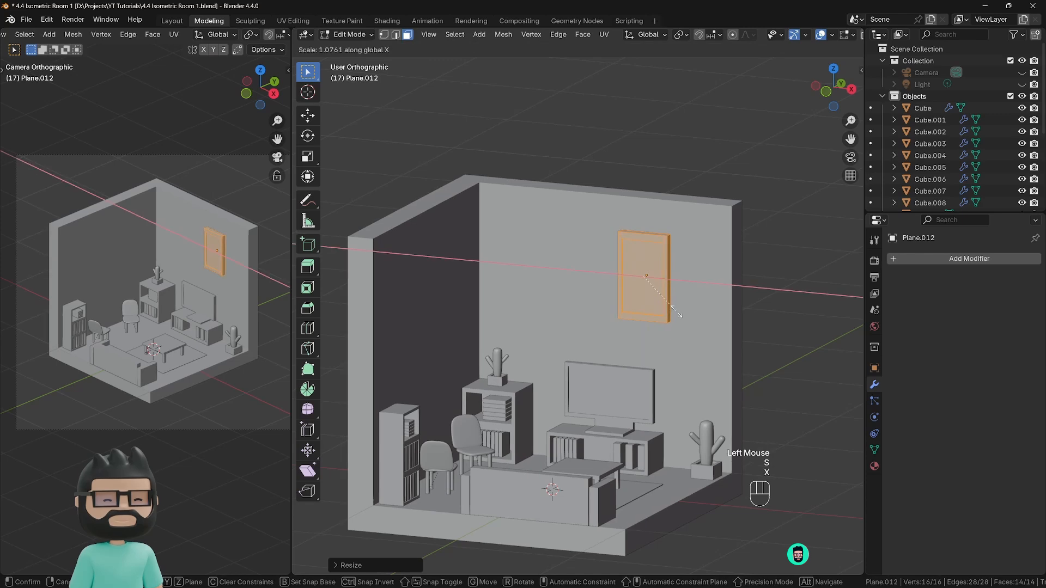
left_click(674, 311)
key("Tab")
middle_click_drag(673, 314, 656, 326, "shift")
middle_click_drag(656, 326, 634, 283)
key("ctrl+s")
Step: Move the picture frame up and along the wall toward the room corner, and scale its mesh down slightly
left_click_drag(634, 282, 550, 260)
right_click(549, 250)
key("Tab")
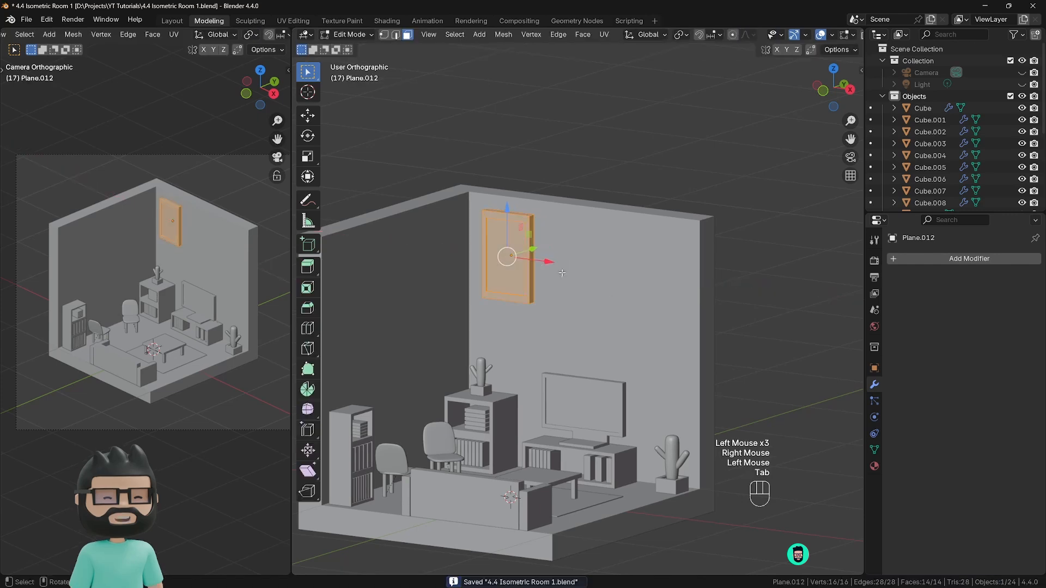
key("s")
left_click(600, 292)
key("Tab")
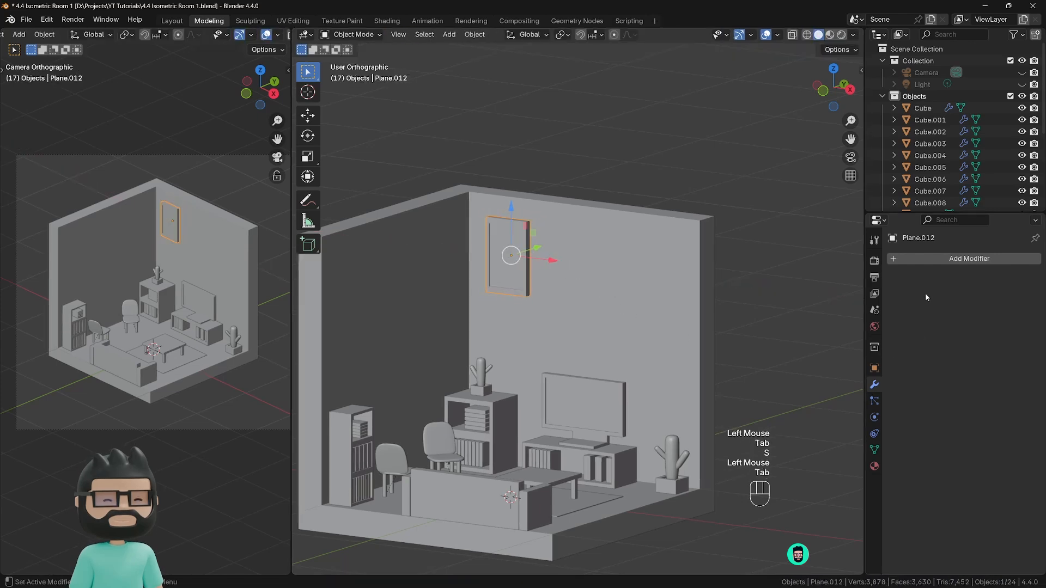
Step: Add an Array modifier to the picture frame with a count of 3 and relative offset factors X 1.3 and Y -0.3
left_click(915, 258)
mouse_move(915, 258)
left_click(969, 260)
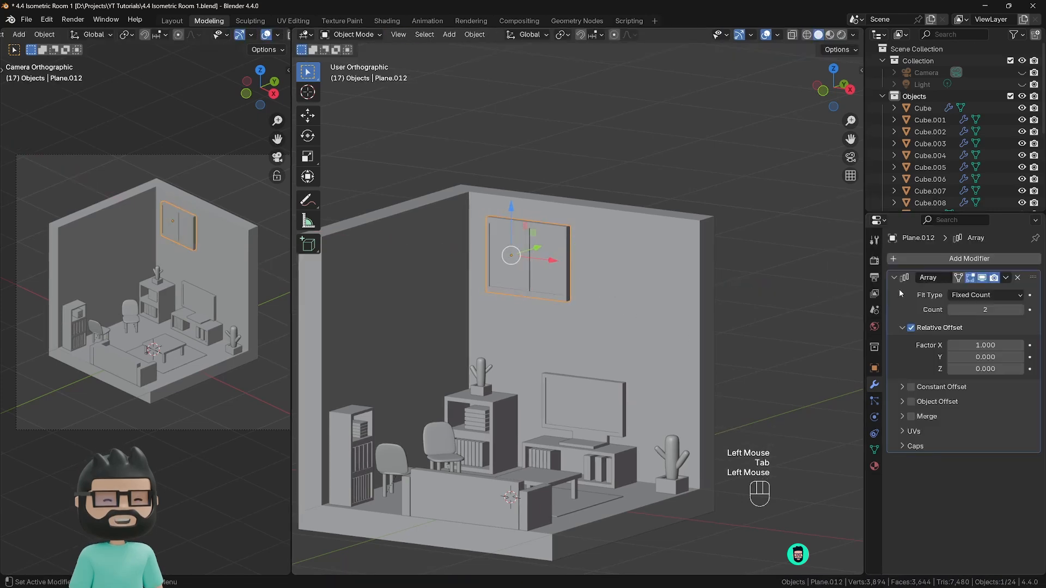
left_click_drag(1002, 345, 1035, 344)
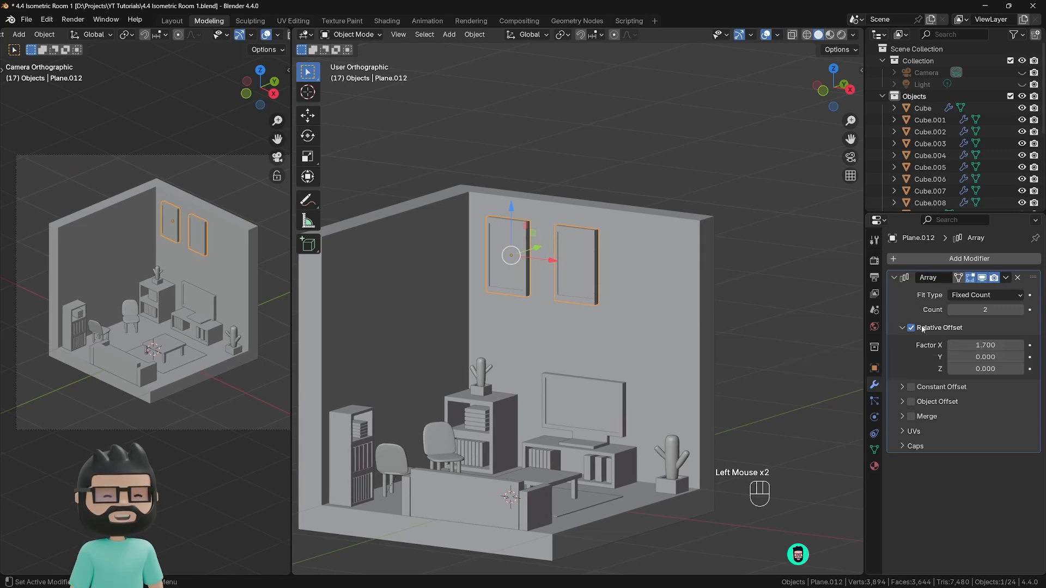
mouse_move(972, 357)
left_mouse_down()
mouse_move(983, 357)
mouse_move(956, 345)
left_mouse_up()
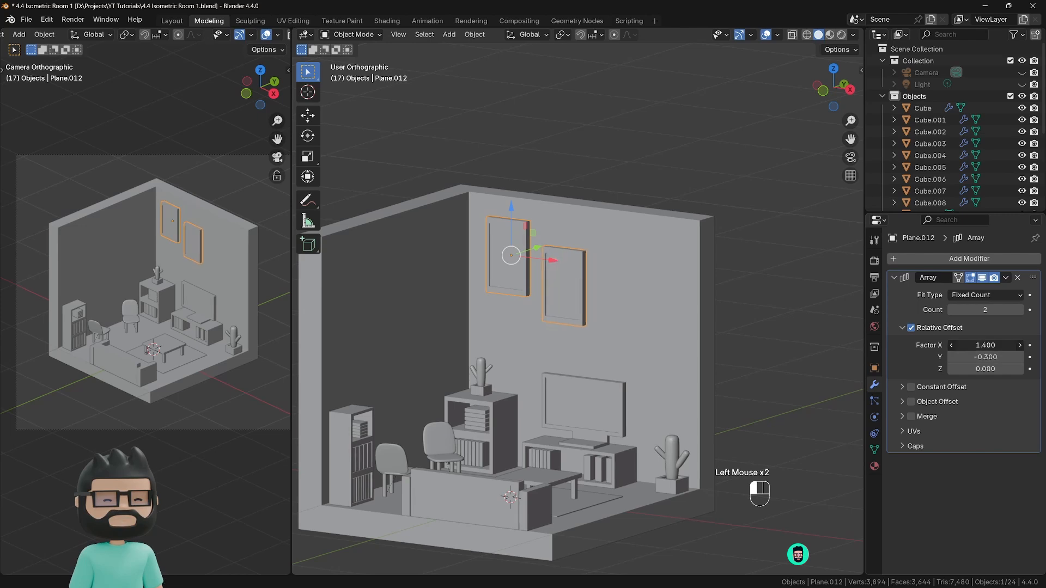
left_click(1018, 310)
Step: Reposition the arrayed frames along X on the wall and set the relative offset Y factor to -0.31
left_click_drag(551, 260, 531, 256)
left_click(544, 253)
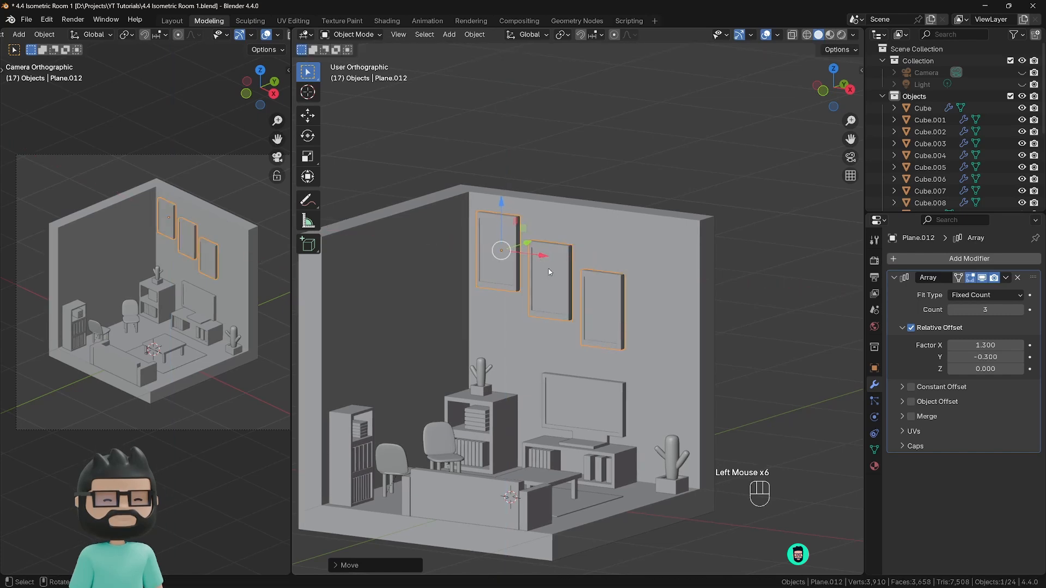
mouse_move(566, 295)
middle_mouse_down()
mouse_move(557, 303)
mouse_move(572, 286)
middle_mouse_up()
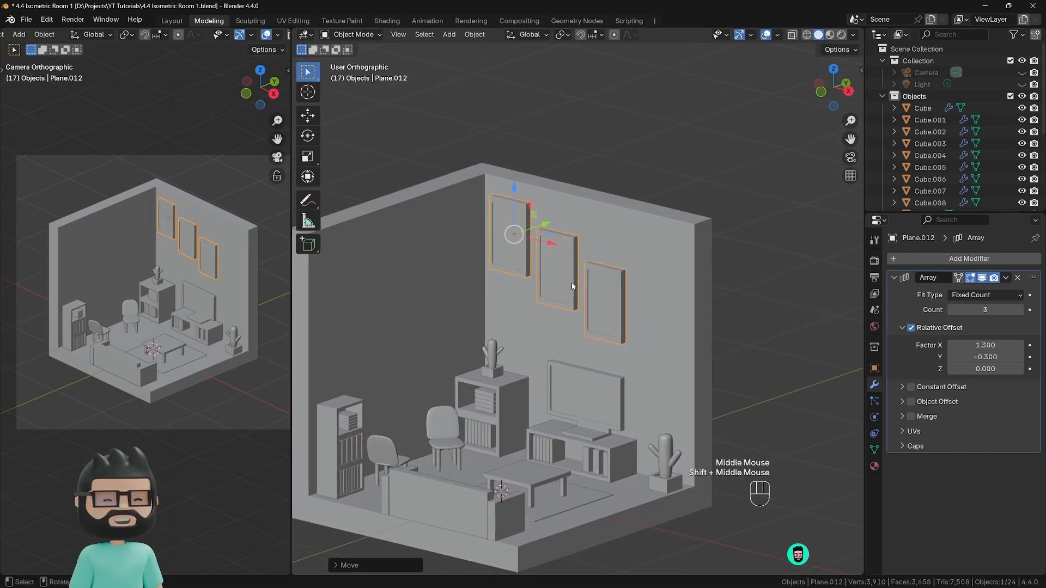
left_click_drag(549, 242, 552, 241)
left_click(985, 357, "shift")
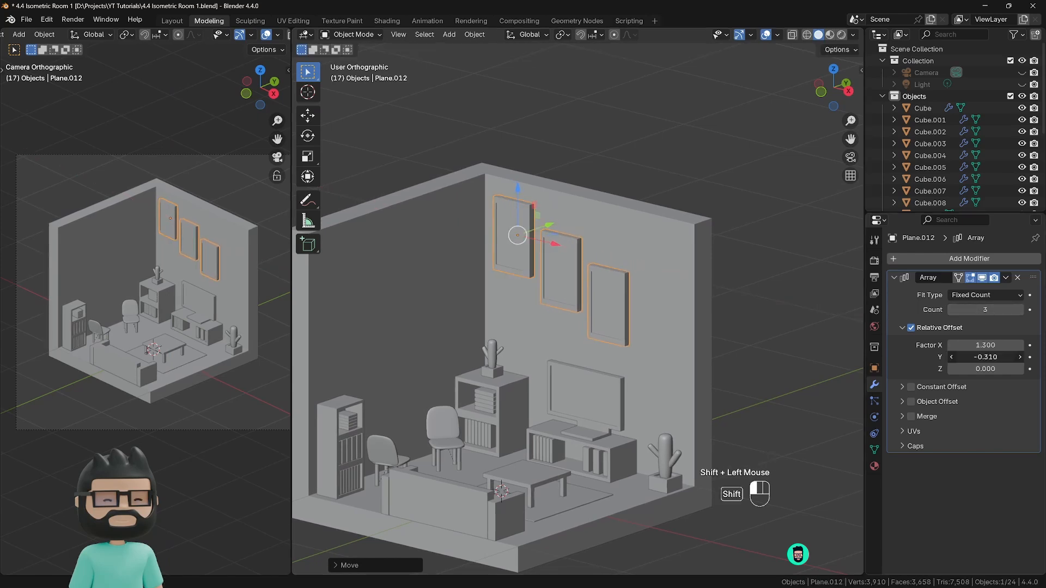
Step: Try an array count of 4 for the frames, return it to 3 and save the file
left_click(1020, 309)
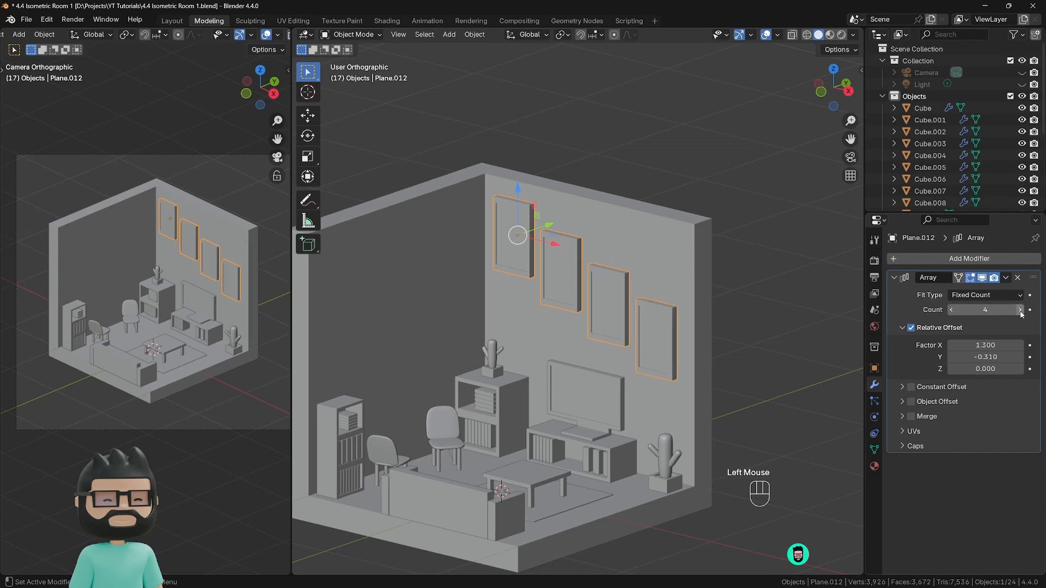
left_click(951, 309)
scroll(545, 314, "down", 2)
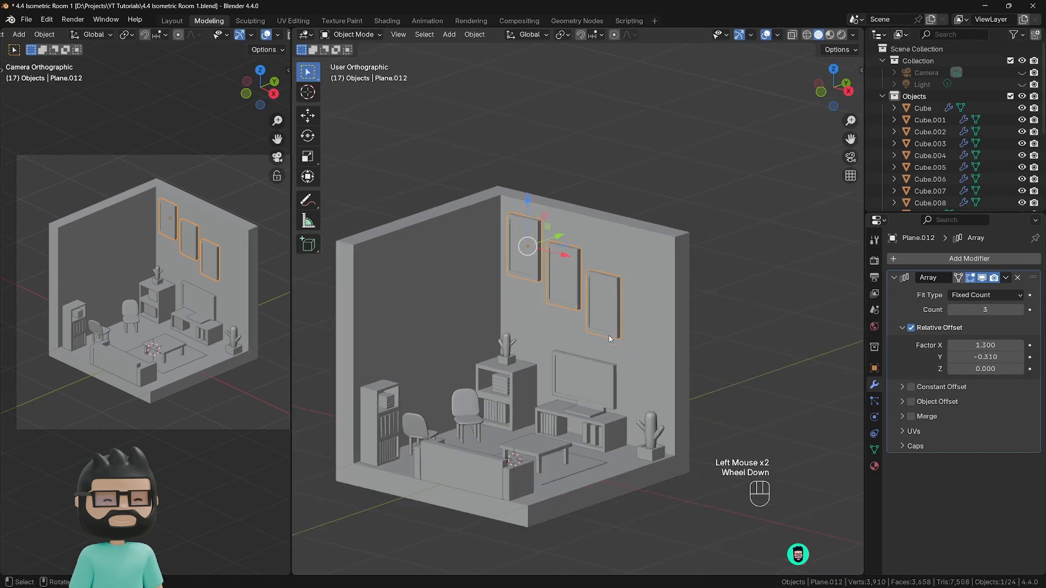
middle_click_drag(534, 314, 588, 313, "shift")
key("ctrl+s")
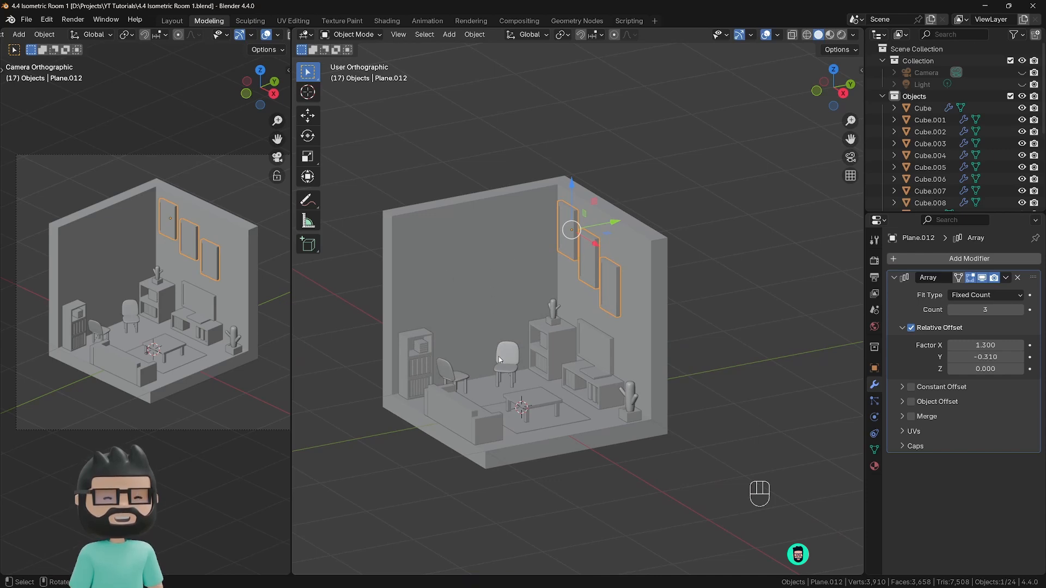
Step: Add a plane rotated 90° about Y and move it up along Z and back along X to the wall behind the chairs
key("shift+a")
mouse_move(498, 356)
left_click(530, 360)
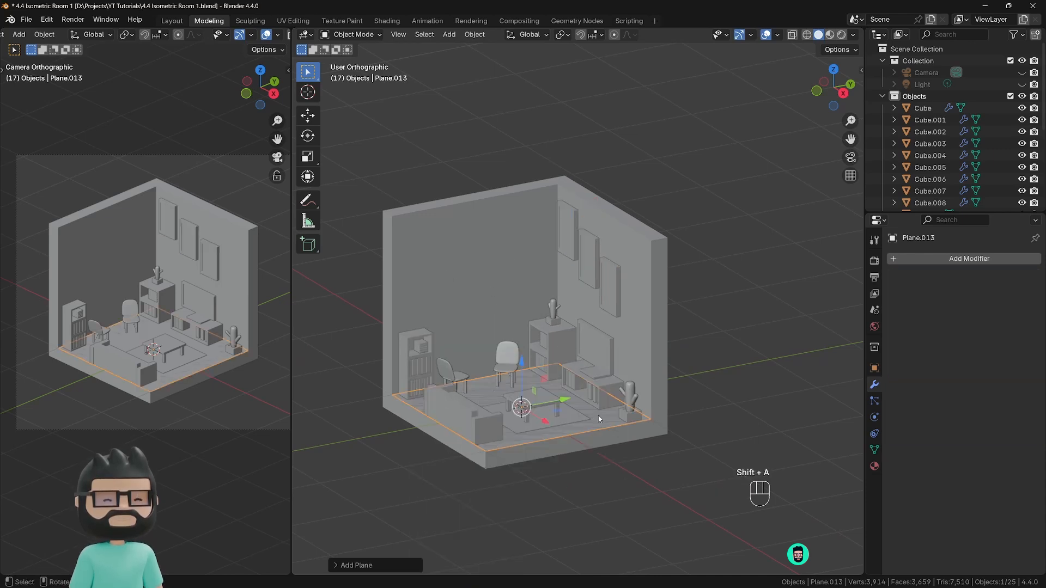
type("ry90")
key("KP_Enter")
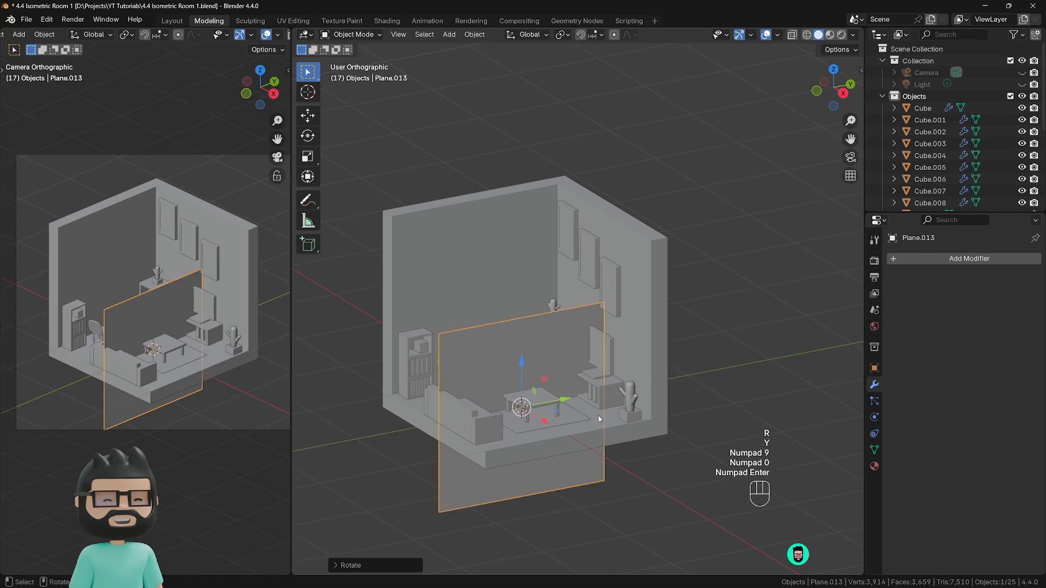
left_click_drag(521, 364, 520, 246)
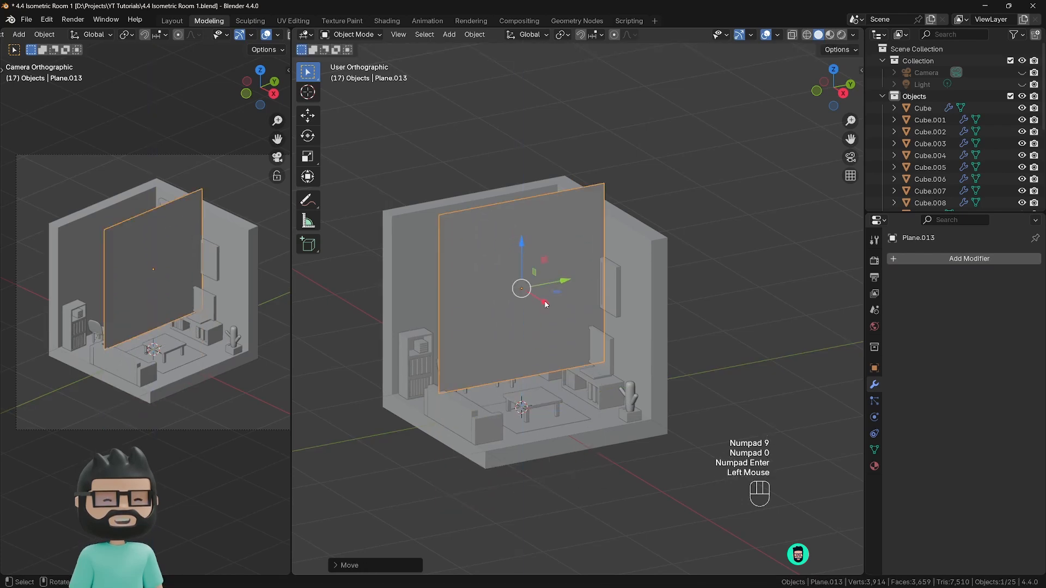
left_click_drag(540, 302, 490, 286)
Step: Scale the new plane's face down in Edit Mode and stretch it along Y and Z into a wide rectangle
key("Tab")
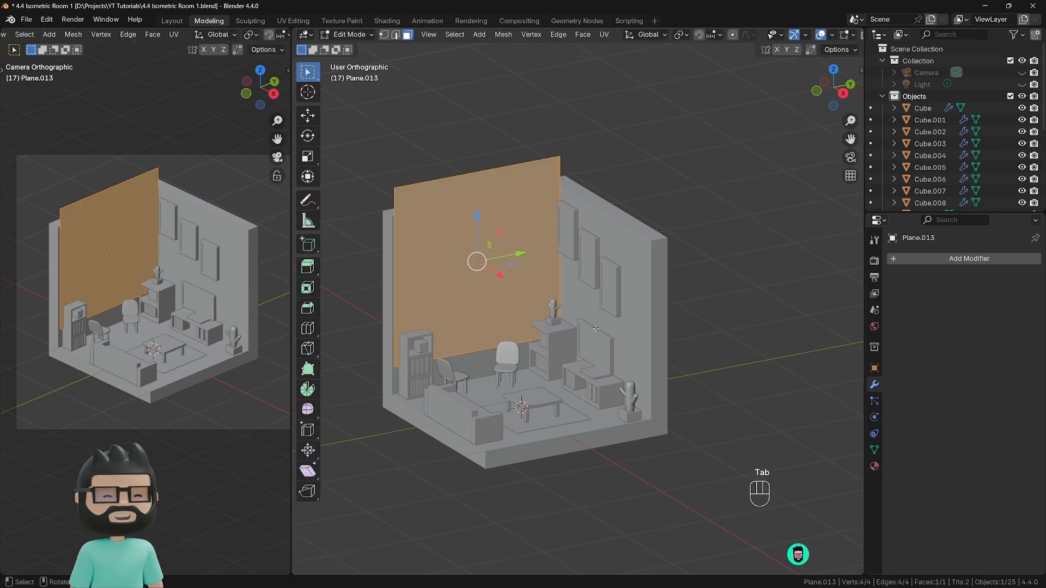
key("s")
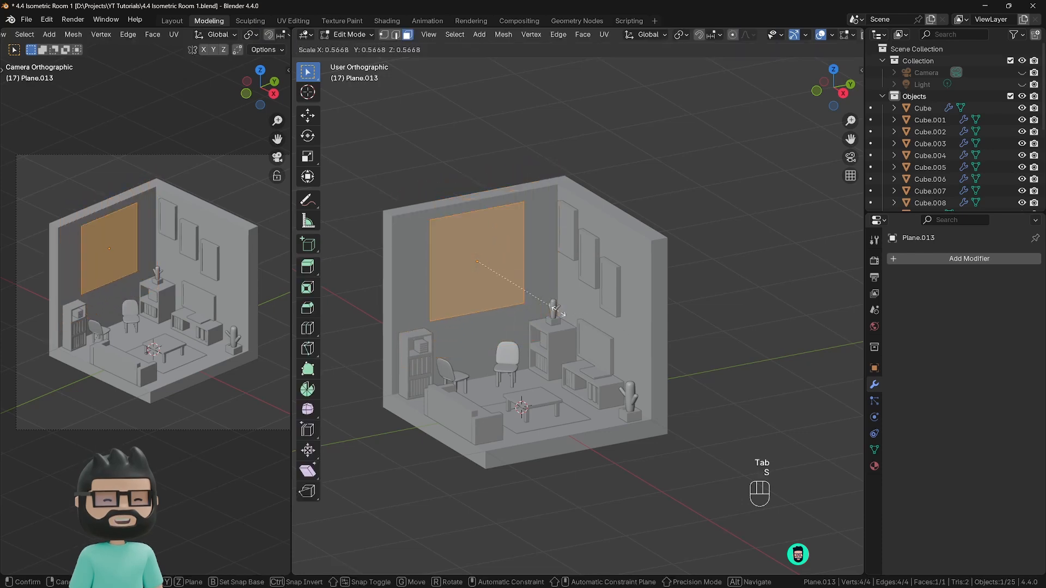
left_click(539, 292)
key("s")
key("y")
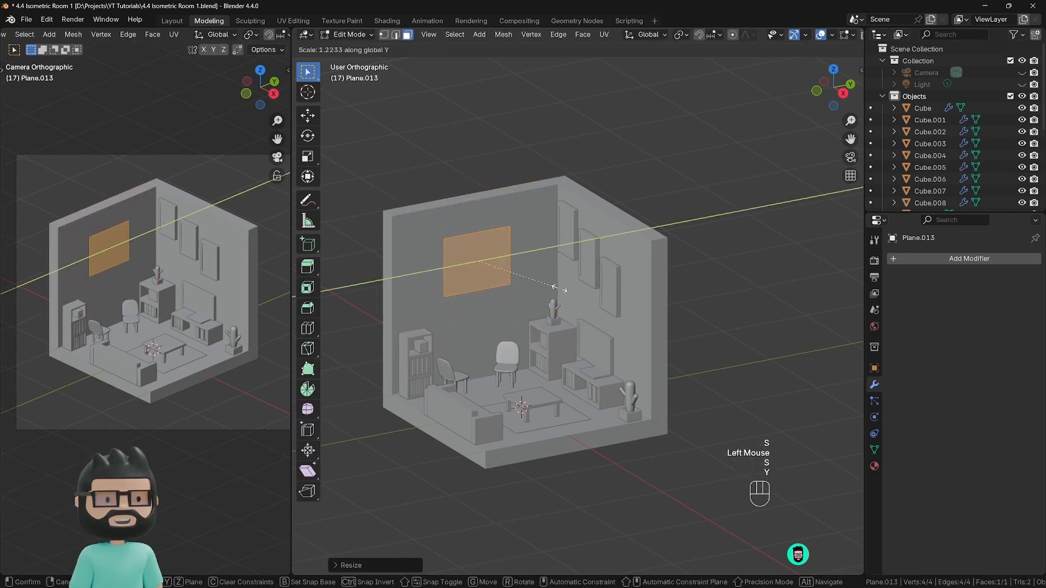
left_click(635, 269)
key("s")
key("z")
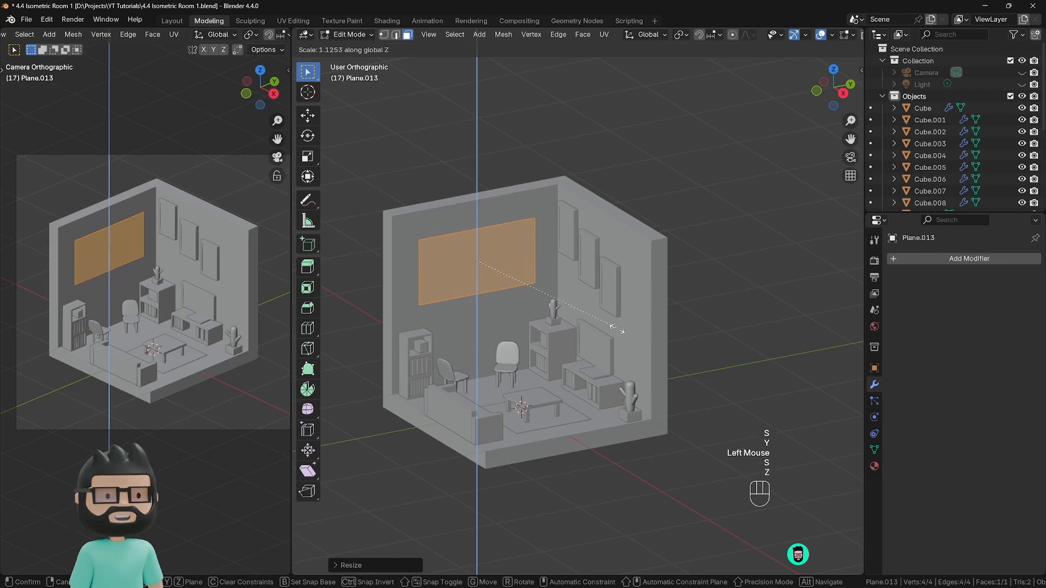
left_click(610, 402)
Step: Extrude the rectangle's face about 0.1 m out from the wall to give the large frame thickness
middle_click_drag(610, 402, 579, 302, "shift")
key("e")
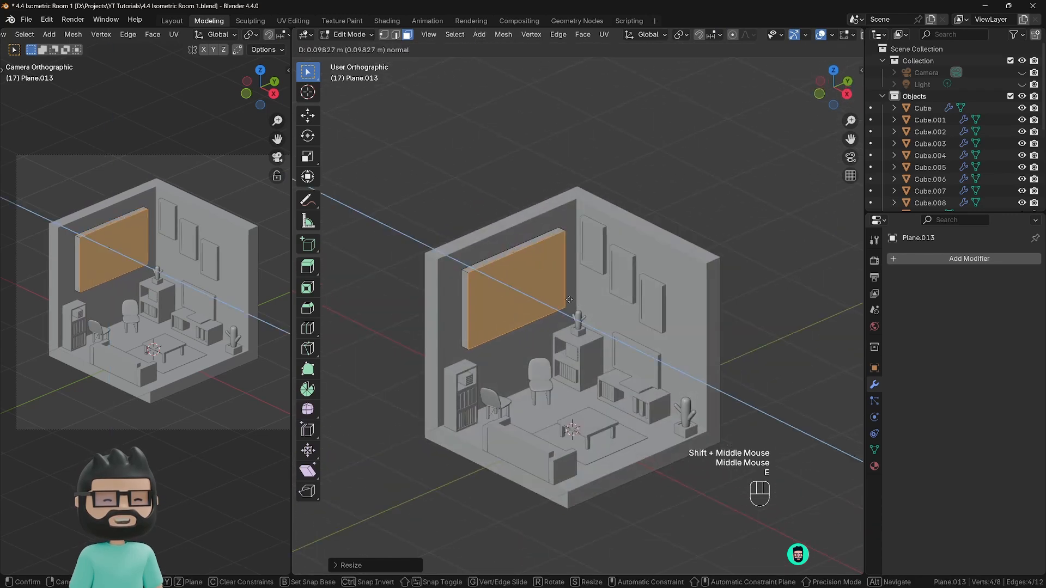
left_click(566, 301)
Step: Inset the large frame's front face by about 0.05 m and extrude the inner face inward by about 0.025 m
key("i")
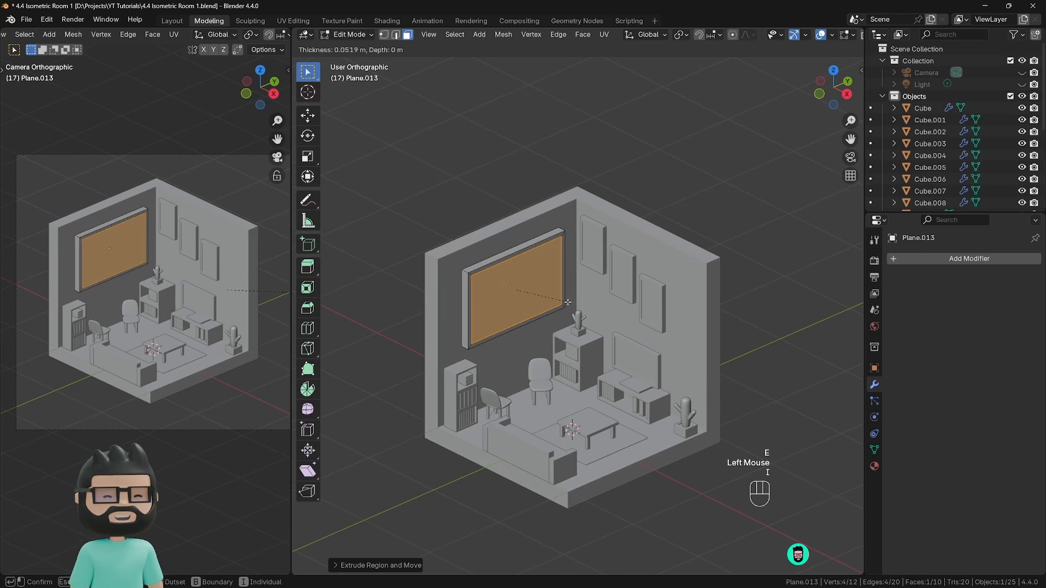
left_click(568, 302)
key("e")
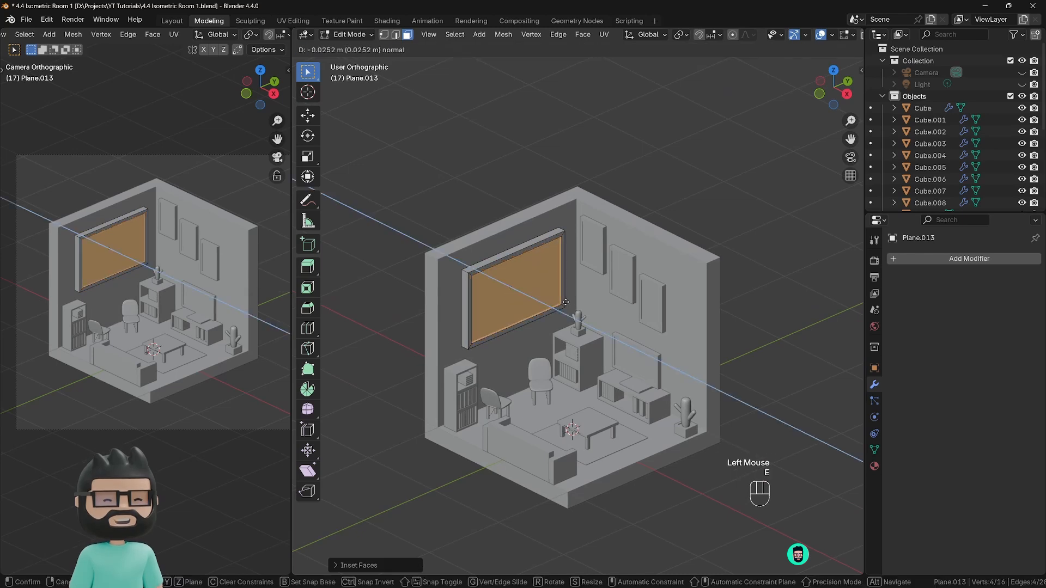
left_click(566, 302)
key("Tab")
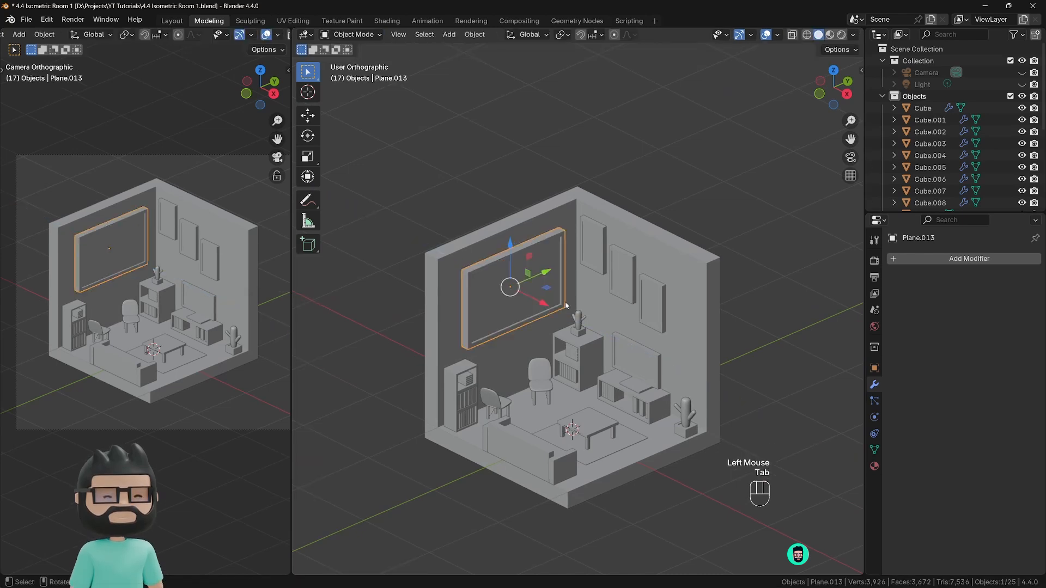
Step: Scale the whole large frame mesh down, adjust its height on the wall along Z and save the file
middle_click_drag(537, 306, 520, 281)
key("Tab")
key("a")
key("s")
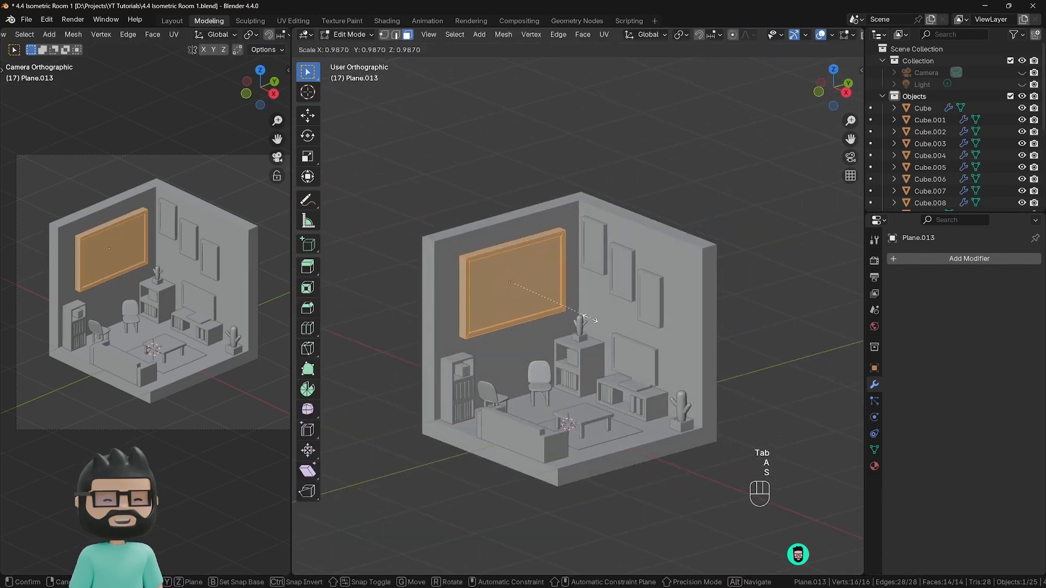
left_click(571, 313)
key("Tab")
left_click_drag(509, 235, 511, 287)
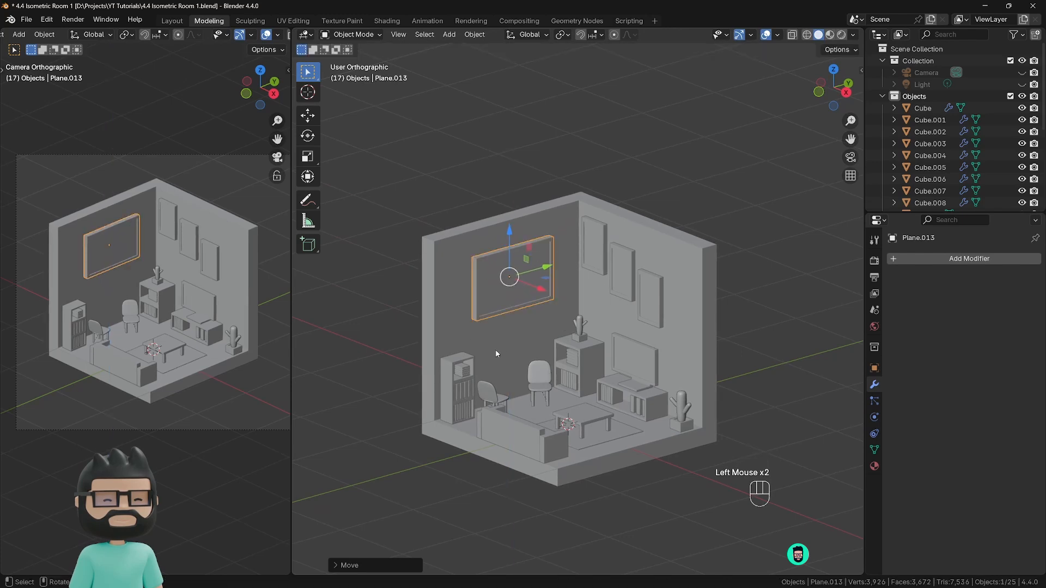
middle_click_drag(542, 388, 592, 378, "shift")
key("ctrl+s")
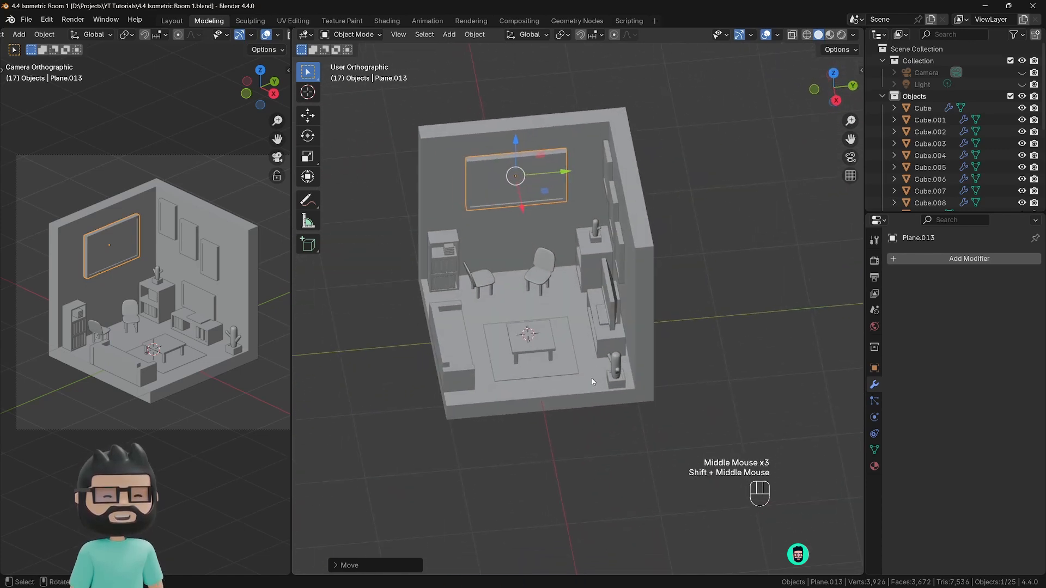
Step: Switch the camera viewport to Rendered shading and unhide the Light object
middle_click_drag(592, 378, 278, 317)
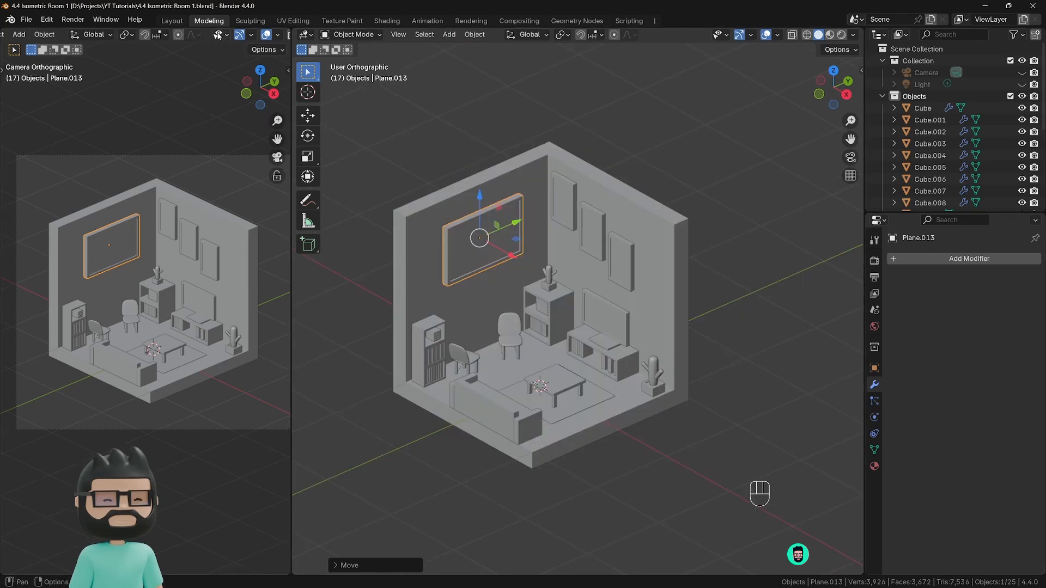
scroll(213, 36, "down", 6)
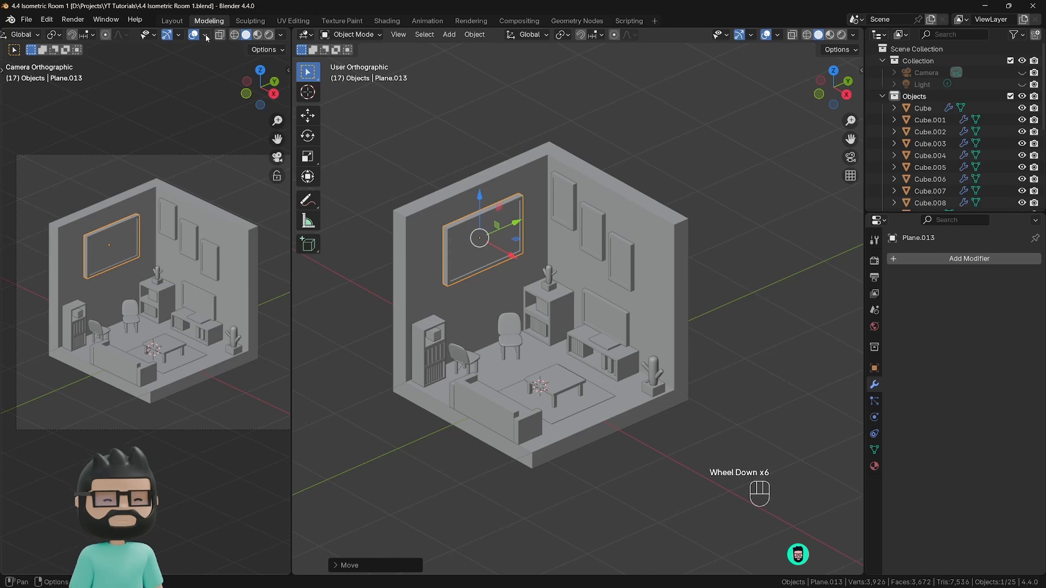
left_click(258, 36)
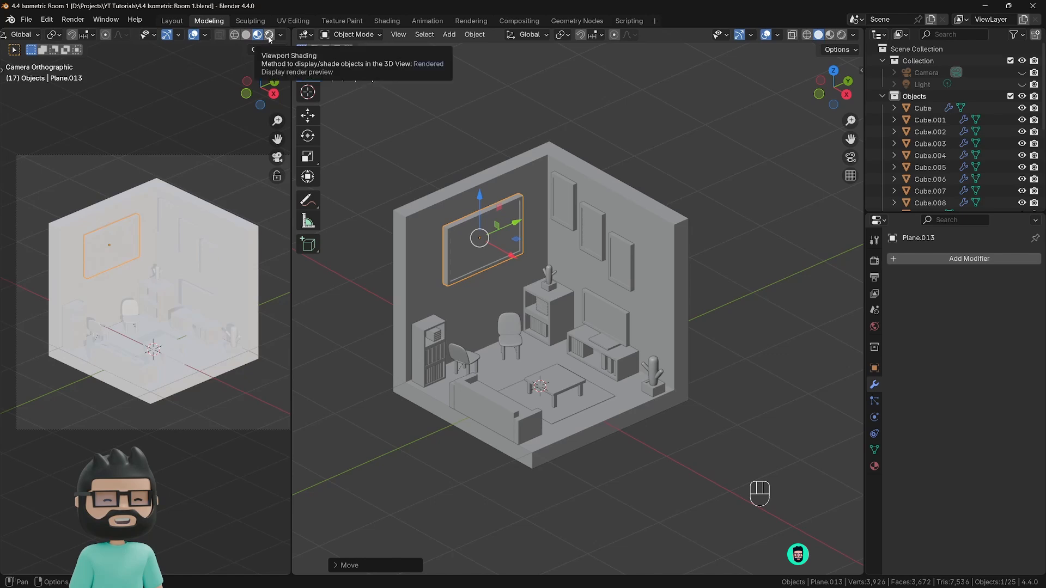
left_click(269, 36)
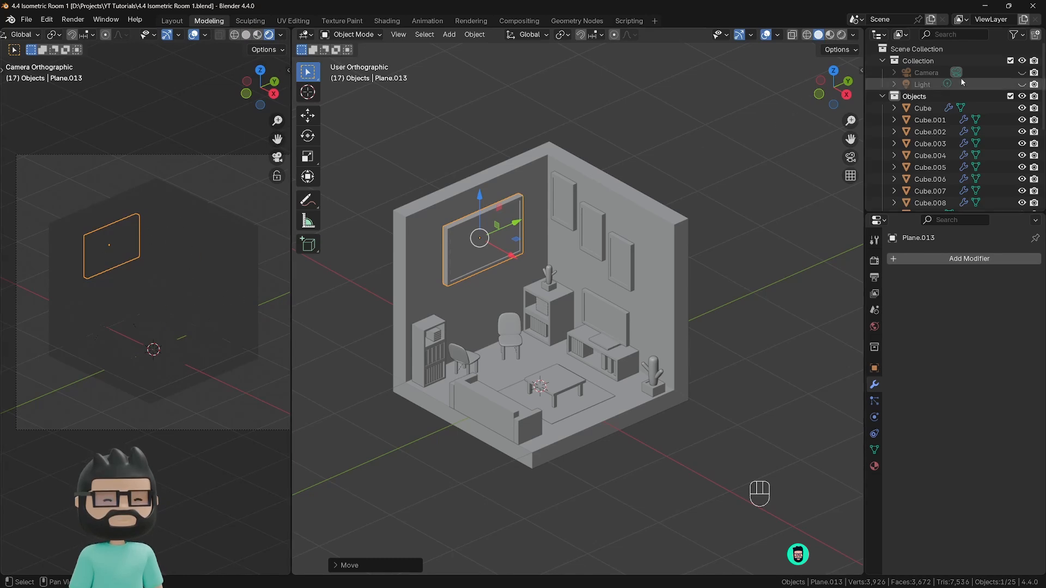
left_click(1022, 85)
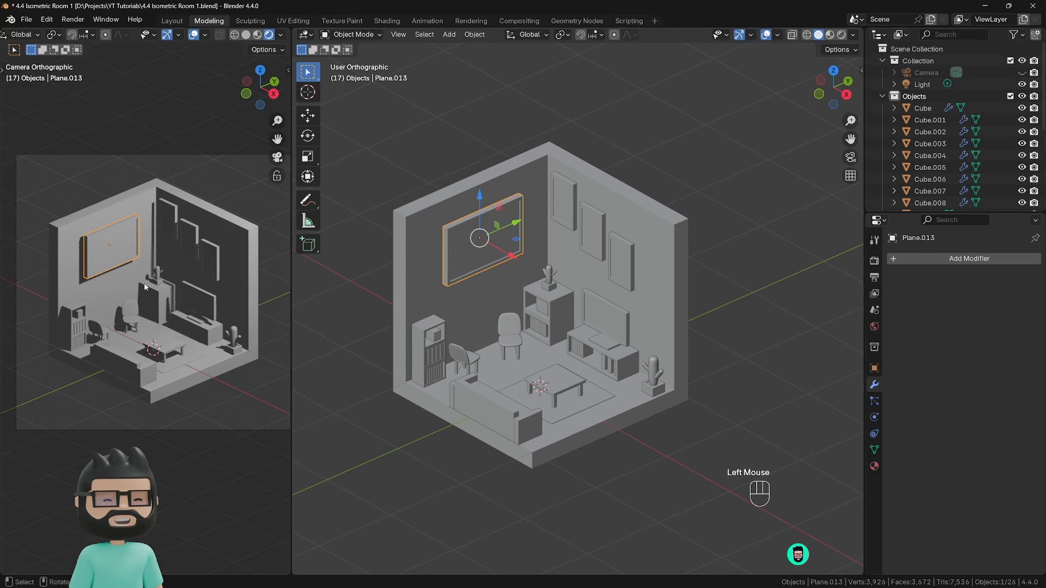
Step: Set the scene's render engine to Cycles
left_click(875, 262)
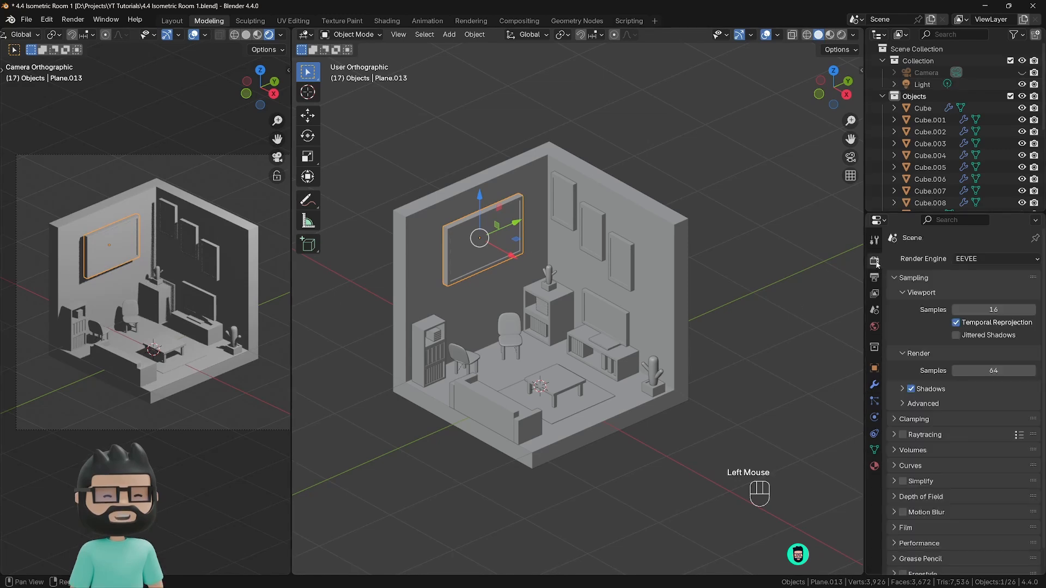
left_click(971, 261)
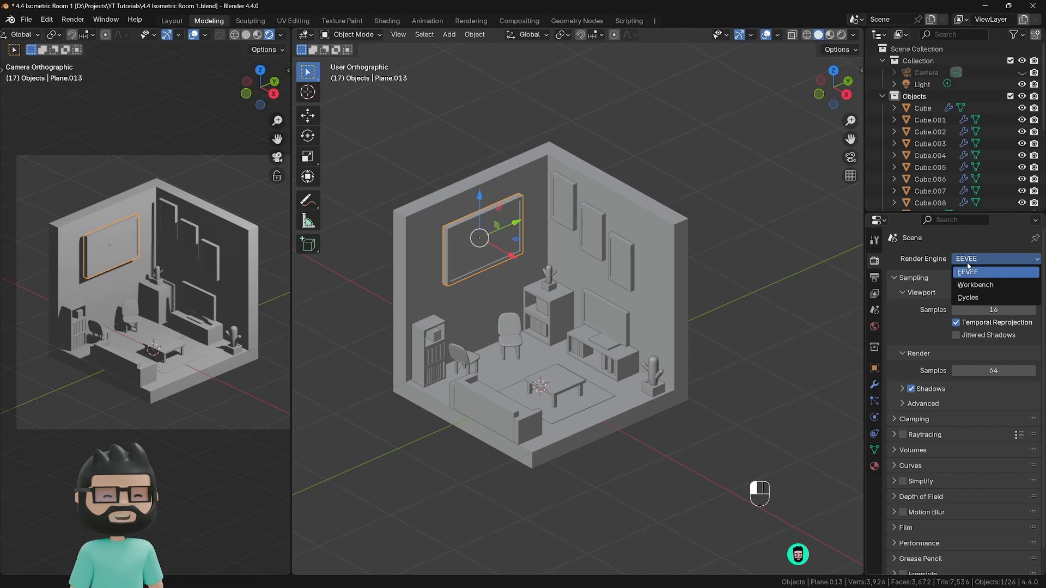
left_click(969, 297)
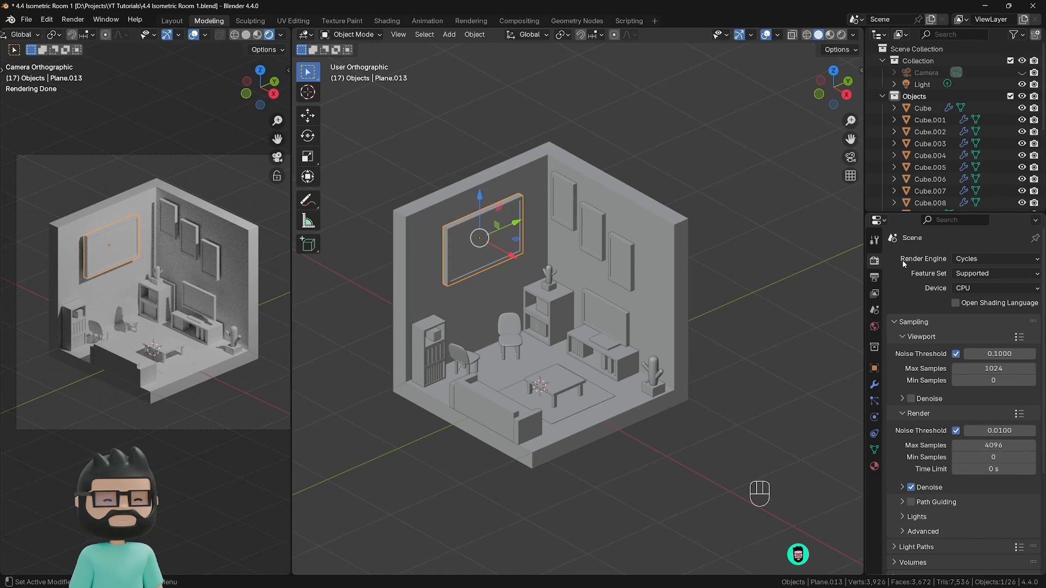
Step: Choose OptiX as the Cycles render device in the system preferences and set the scene's render device to GPU Compute
left_click(961, 289)
left_click(974, 294)
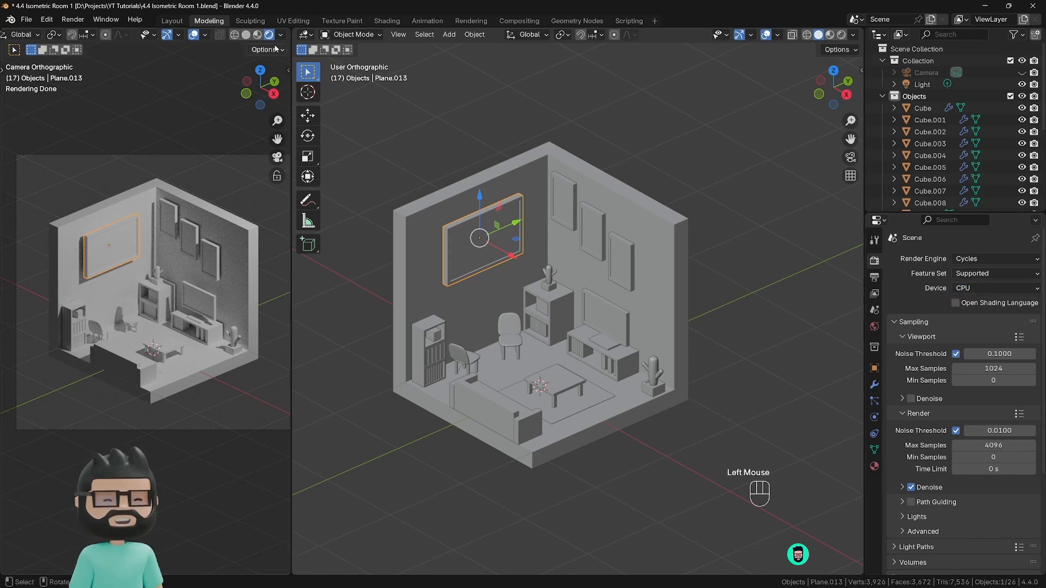
left_click(46, 21)
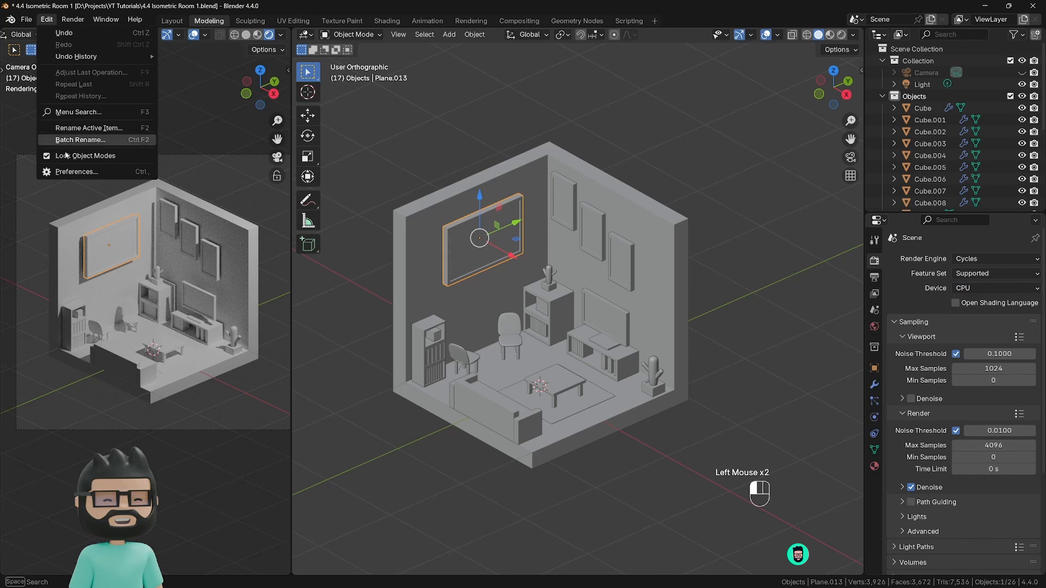
left_click(76, 172)
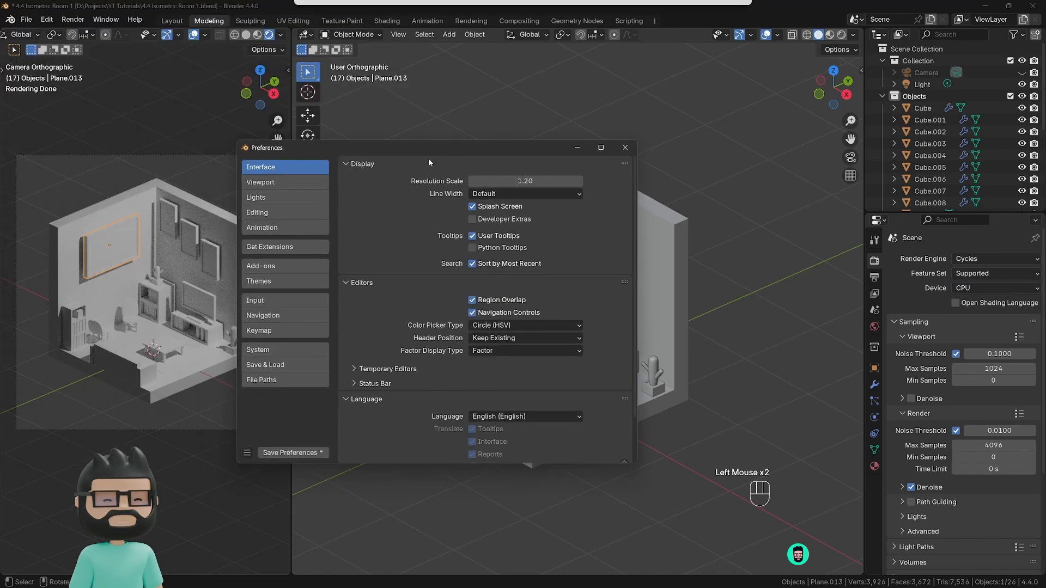
left_click(285, 349)
left_click(480, 182)
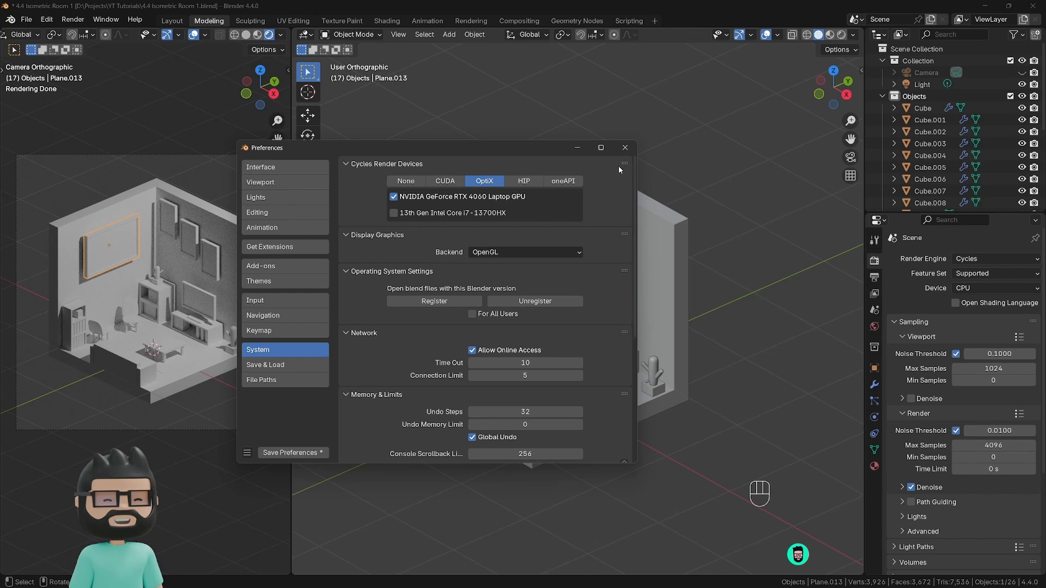
left_click(625, 148)
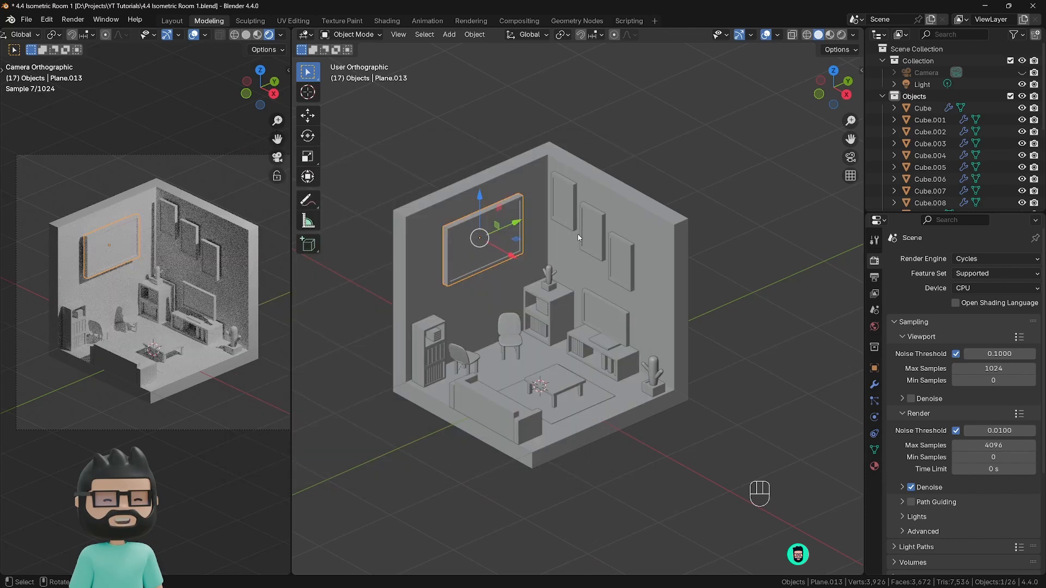
left_click(975, 288)
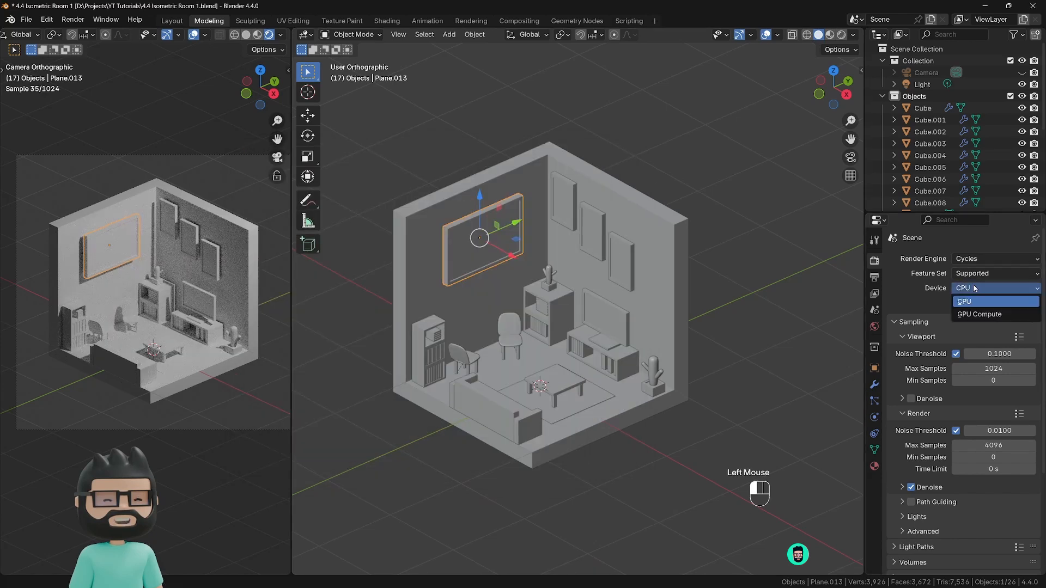
left_click(970, 314)
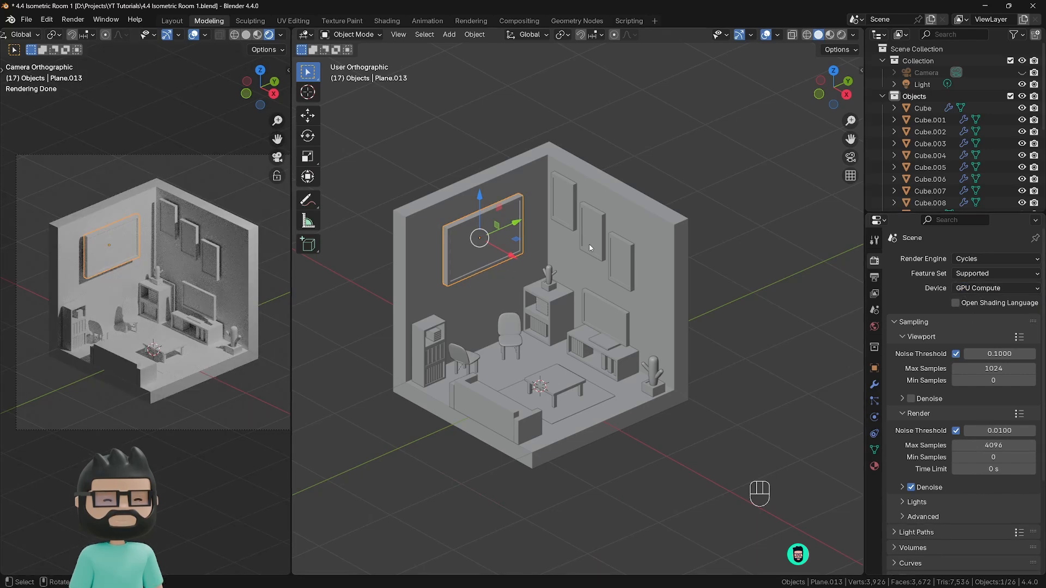
Step: Set the maximum samples to 32 for the viewport and 64 for the final render
left_click(595, 214)
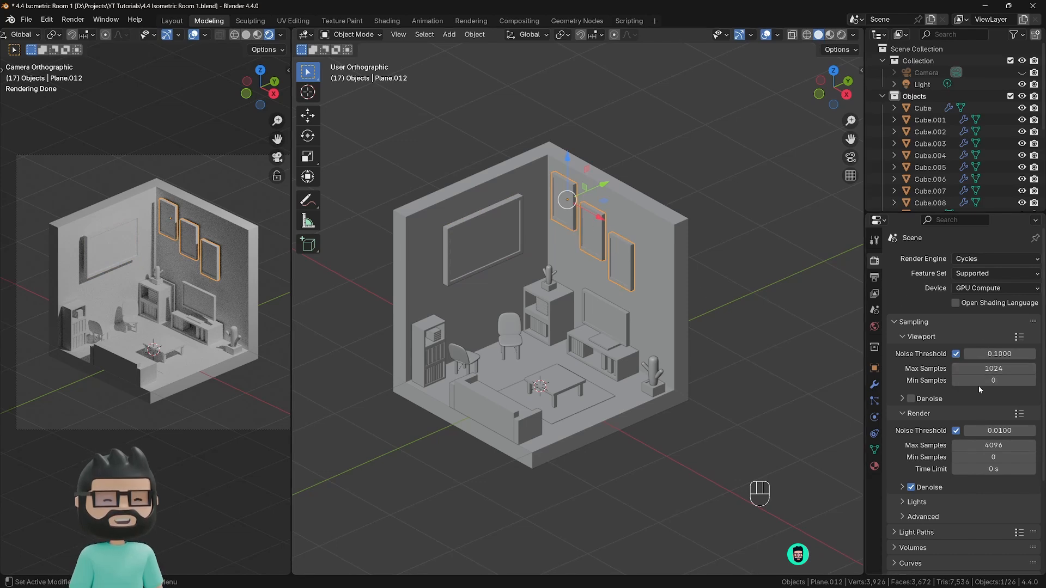
left_click(987, 369)
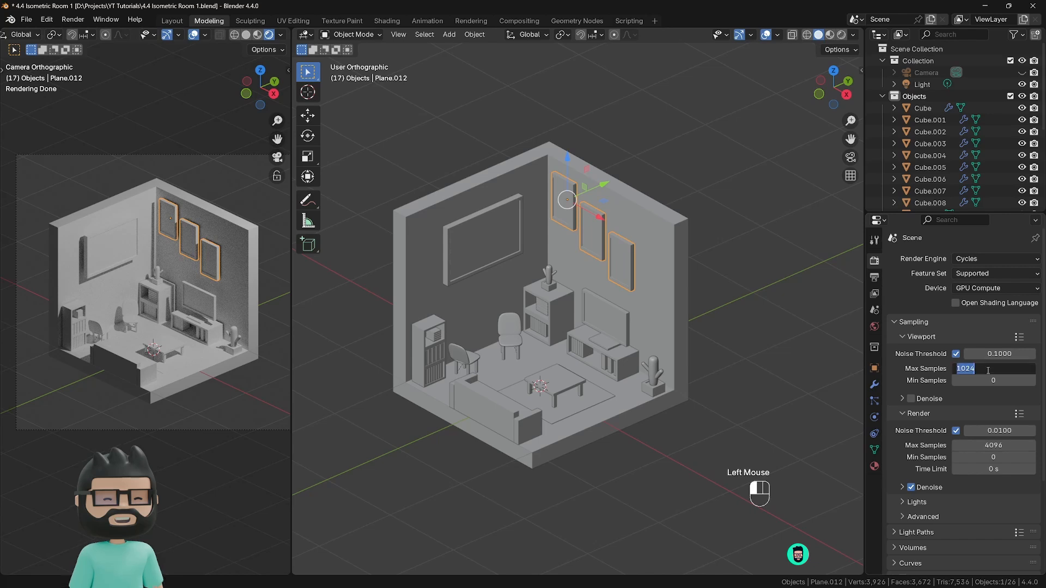
type("32")
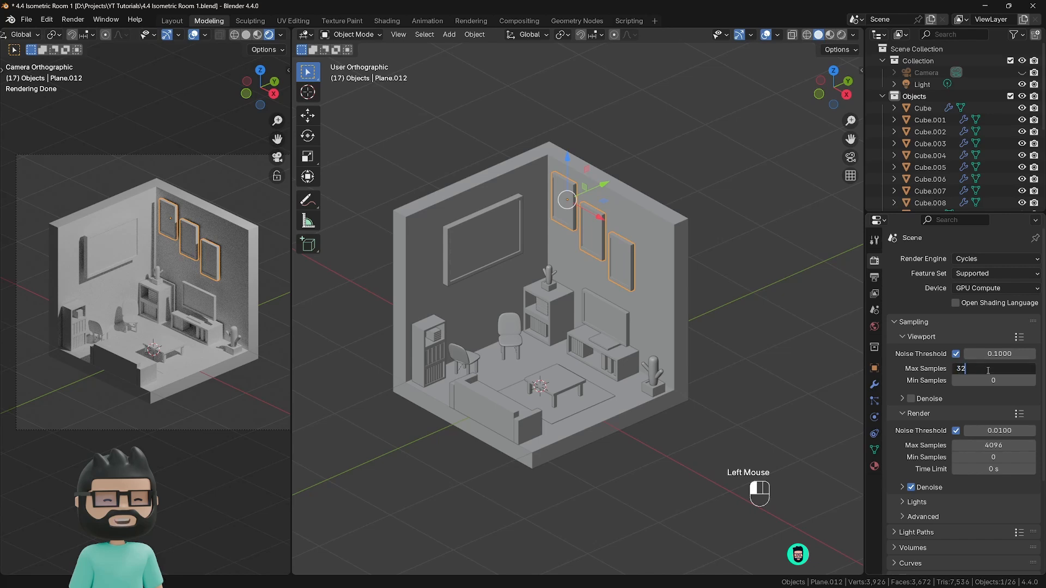
key("Return")
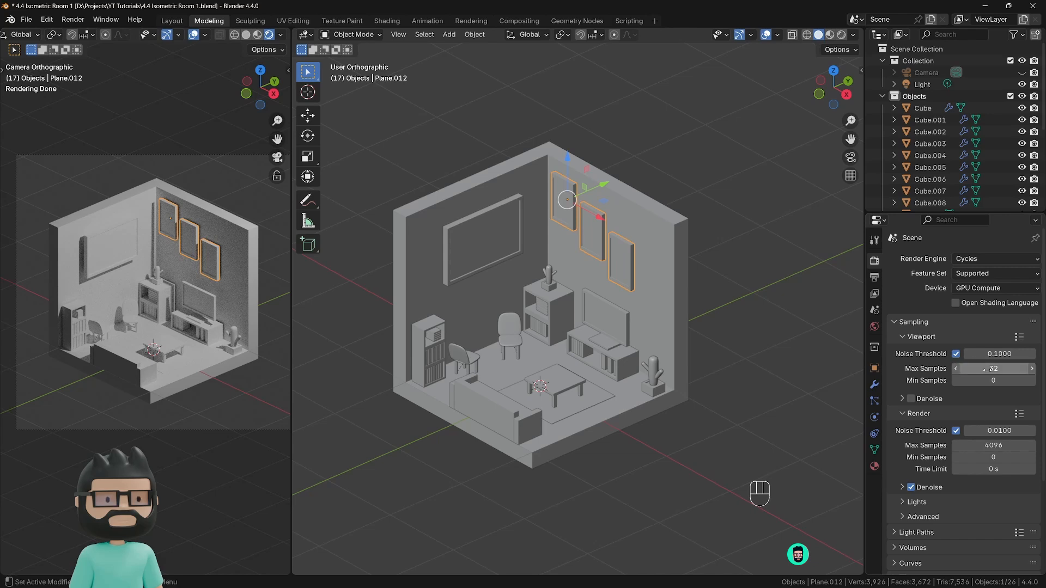
left_click(990, 444)
type("64")
key("Return")
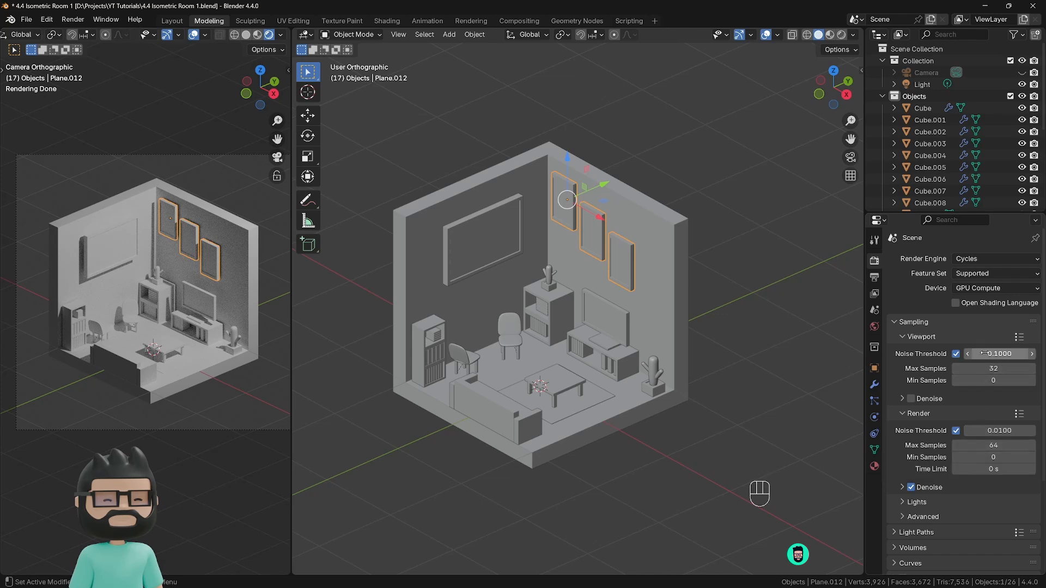
Step: Set the noise threshold to 0.5 for the viewport and 0.1 for the final render
left_click_drag(985, 353, 989, 354)
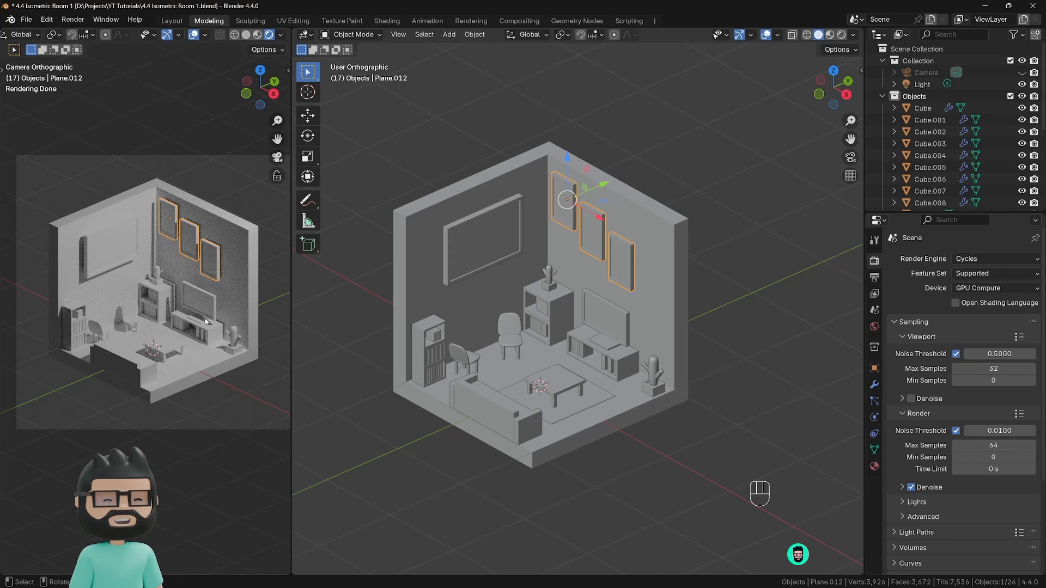
left_click_drag(987, 430, 987, 430)
type("0.")
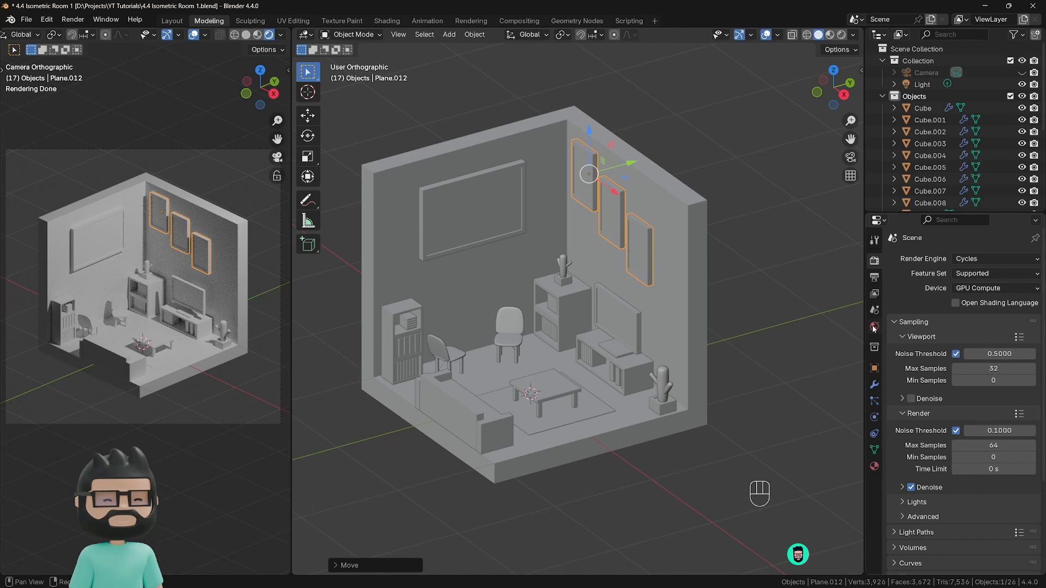
Step: Brighten the world background color to a light grey and deselect the picture frames
left_click(873, 327)
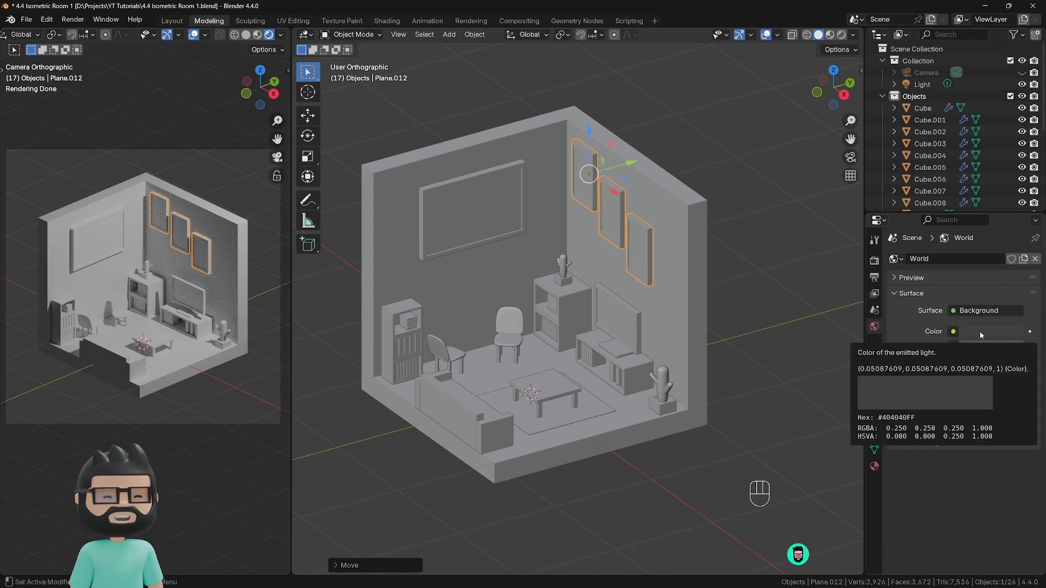
left_click(981, 332)
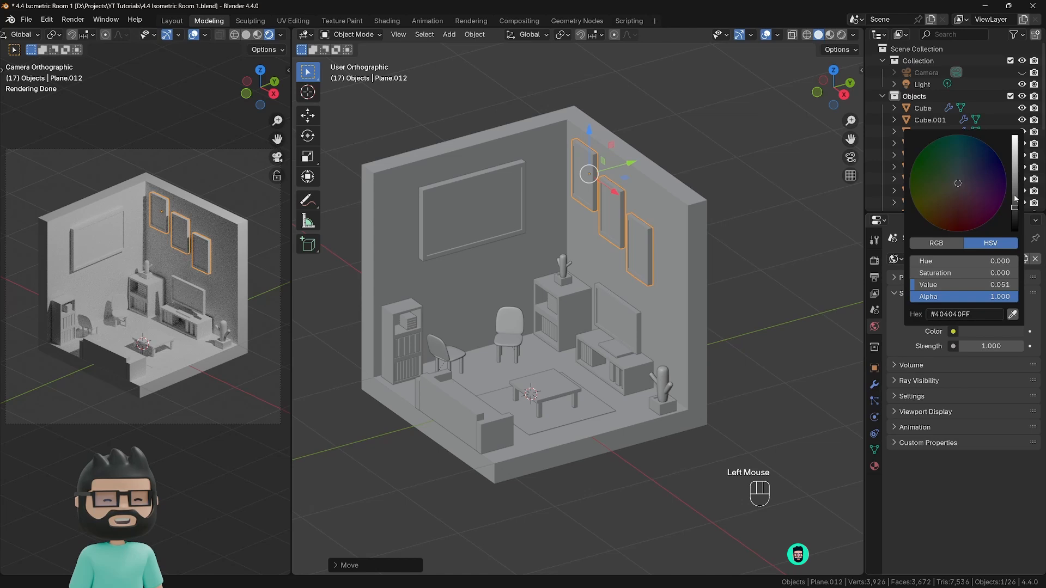
left_click_drag(1014, 208, 1014, 165)
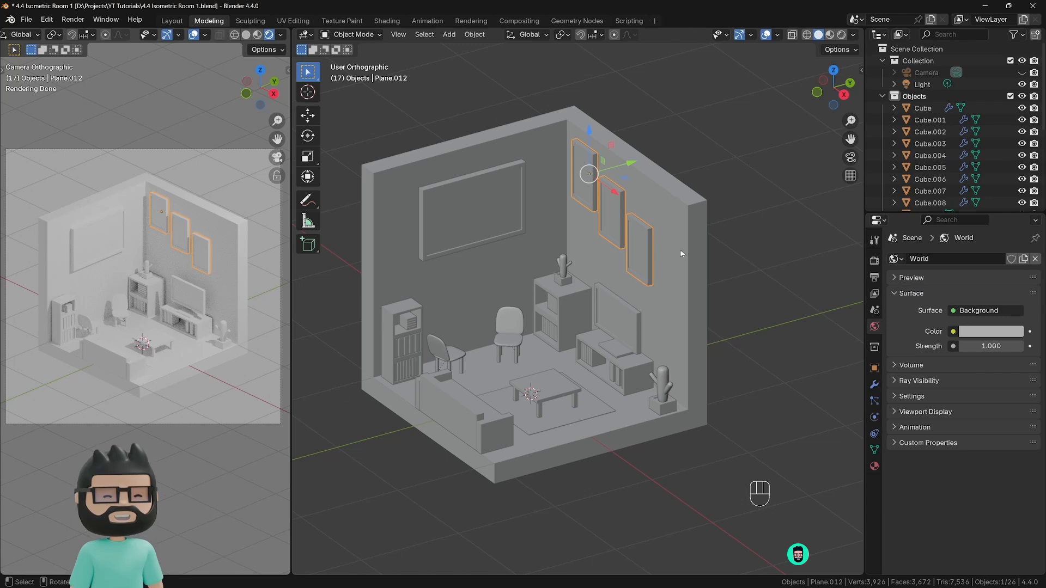
left_click(769, 220)
scroll(471, 322, "up", 3)
middle_click_drag(377, 222, 387, 229, "shift")
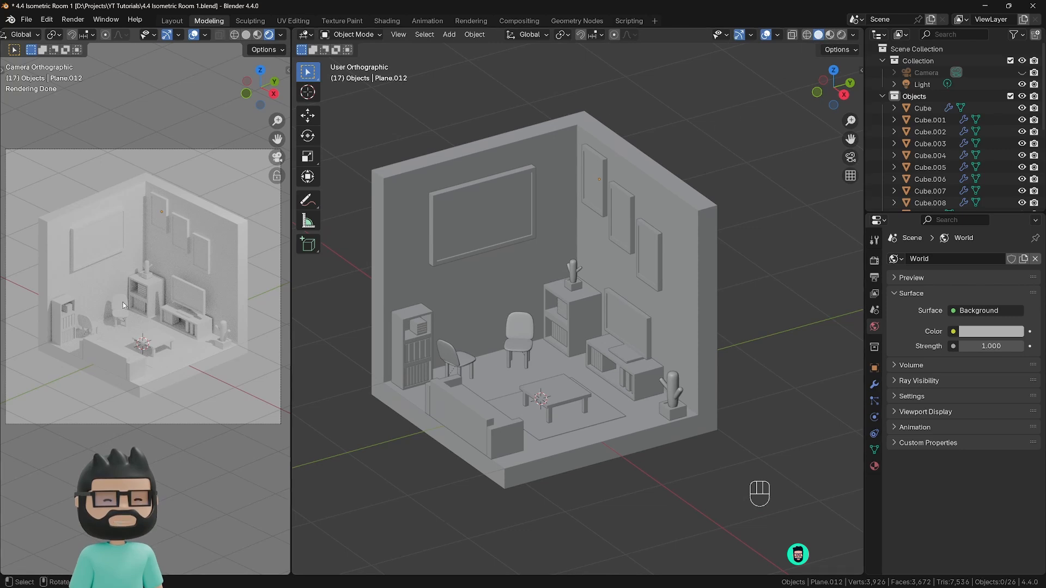
middle_click_drag(631, 372, 603, 351)
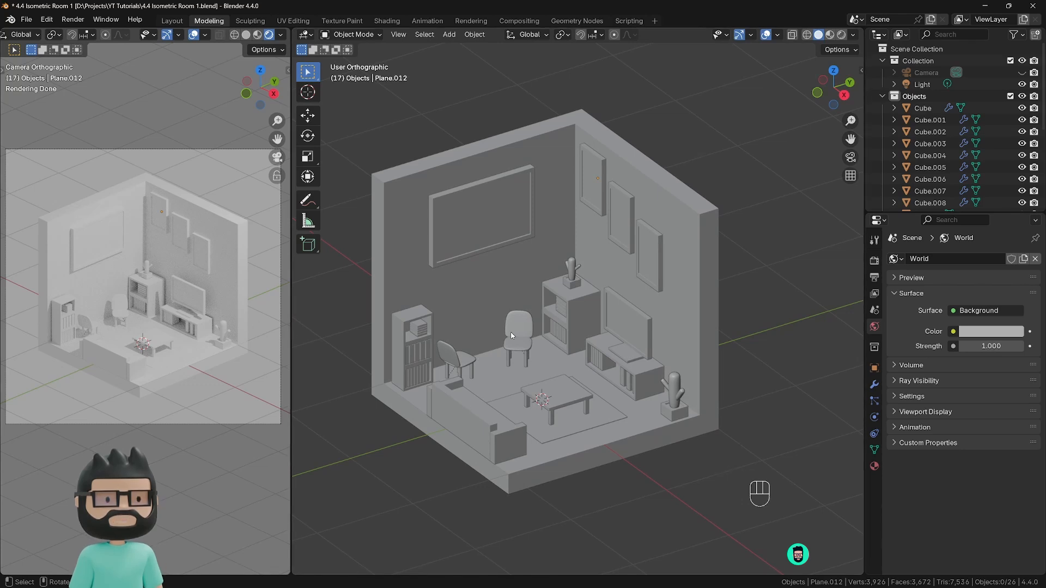
Step: Select the room shell and set its material's base color to a light tan, hex #DFBF94FF
left_click(874, 260)
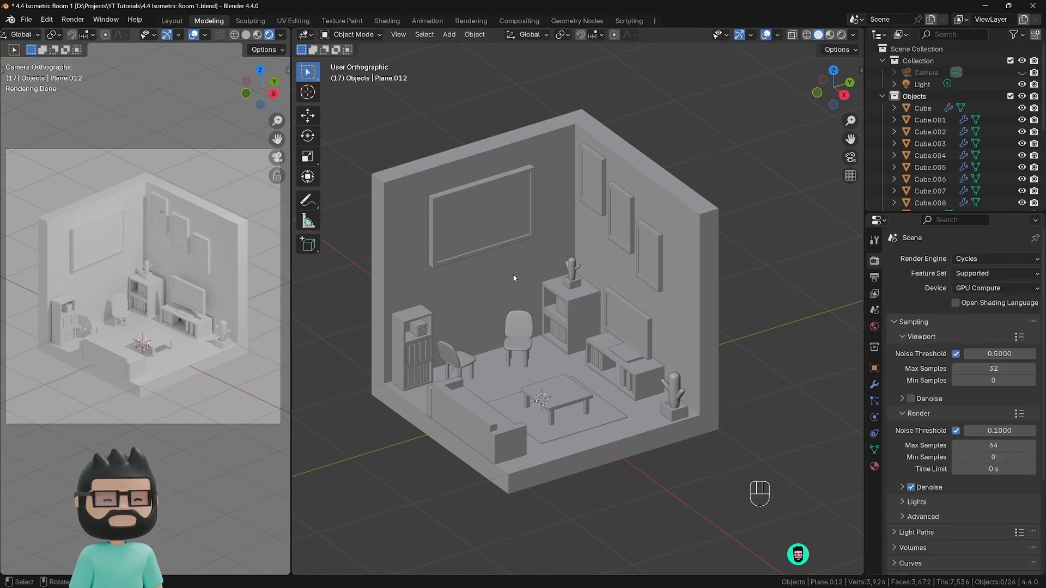
left_click(525, 243)
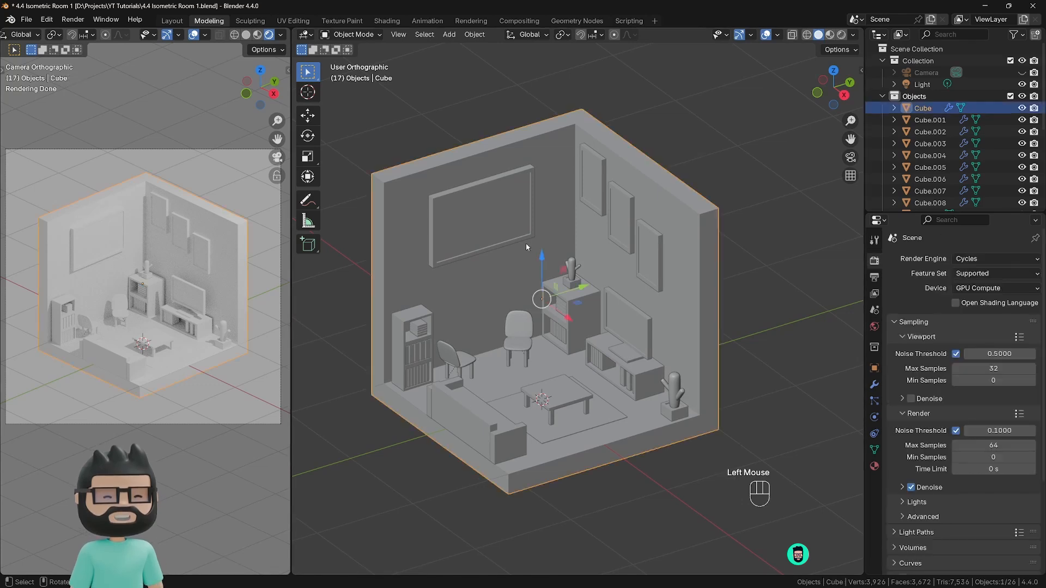
left_click(874, 466)
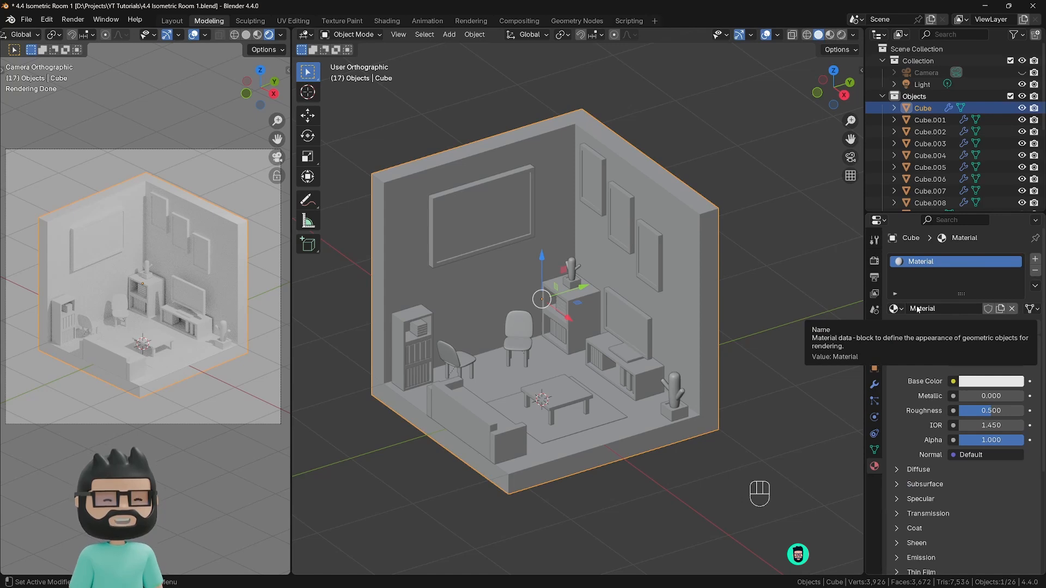
left_click(973, 382)
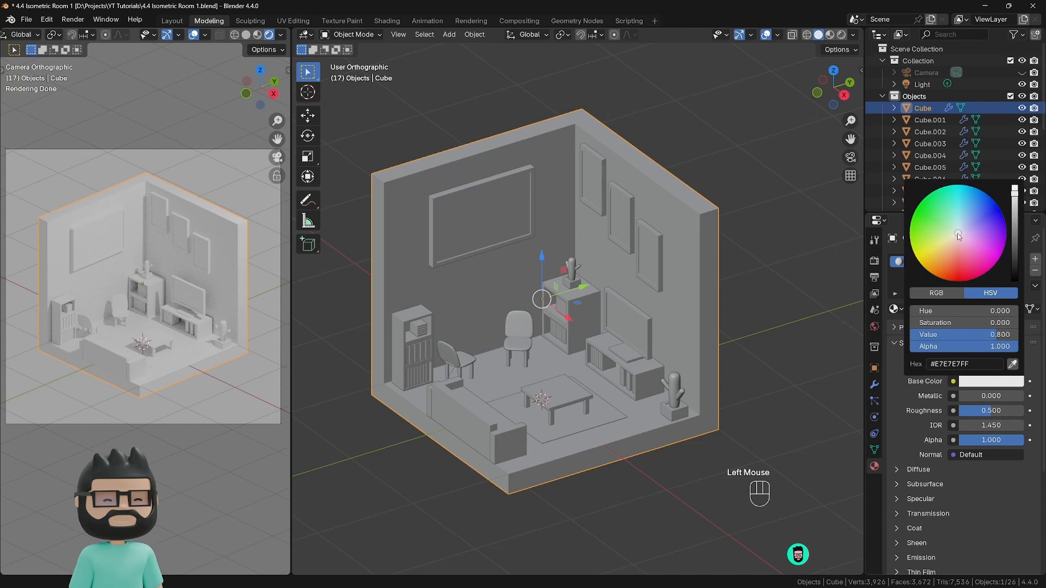
left_click_drag(957, 233, 951, 247)
left_click_drag(1015, 199, 1015, 205)
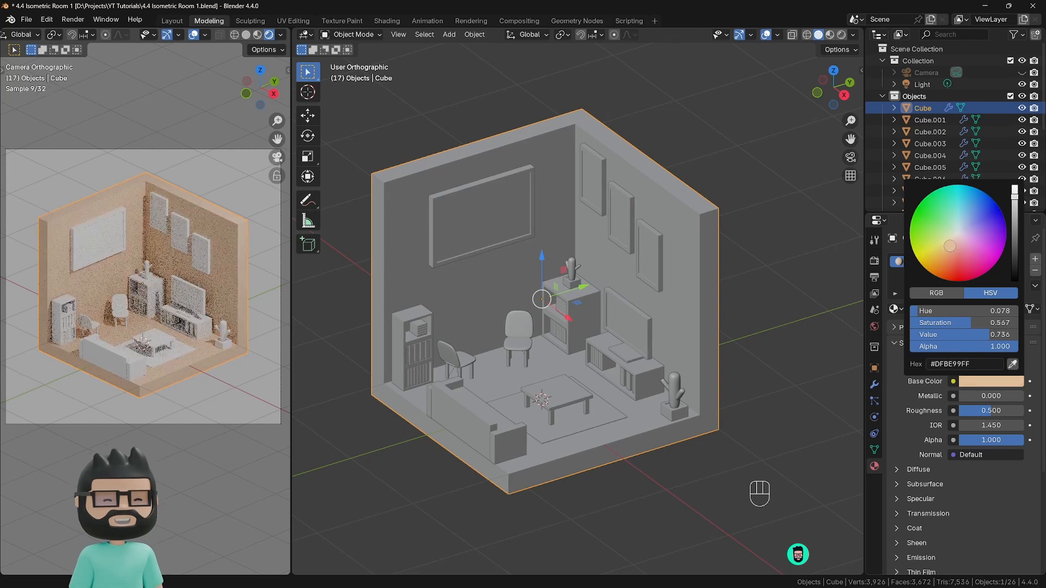
left_click(947, 246)
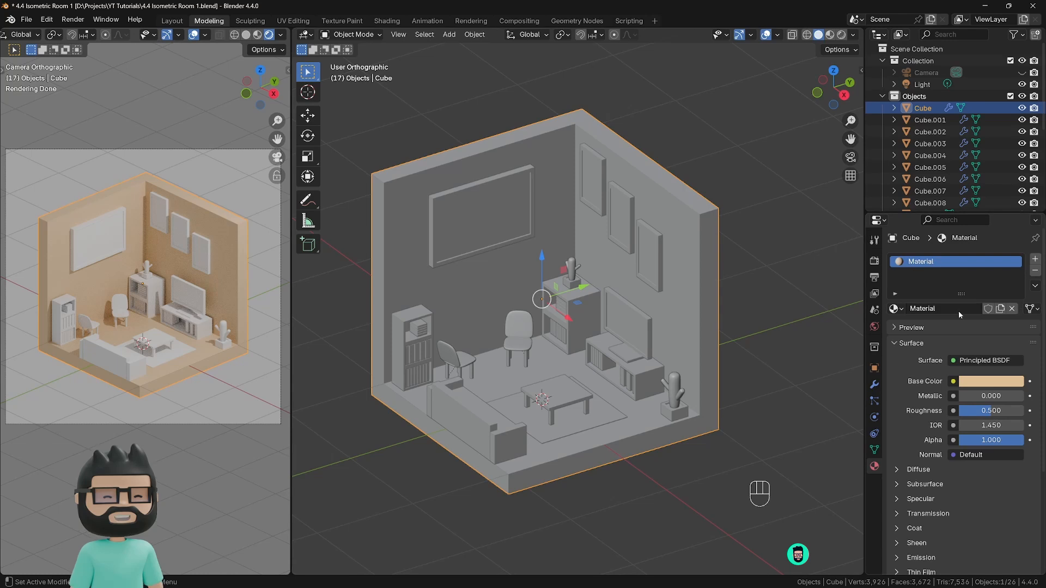
Step: Try to sample a base color for the room shell's material with the eyedropper
left_click(966, 381)
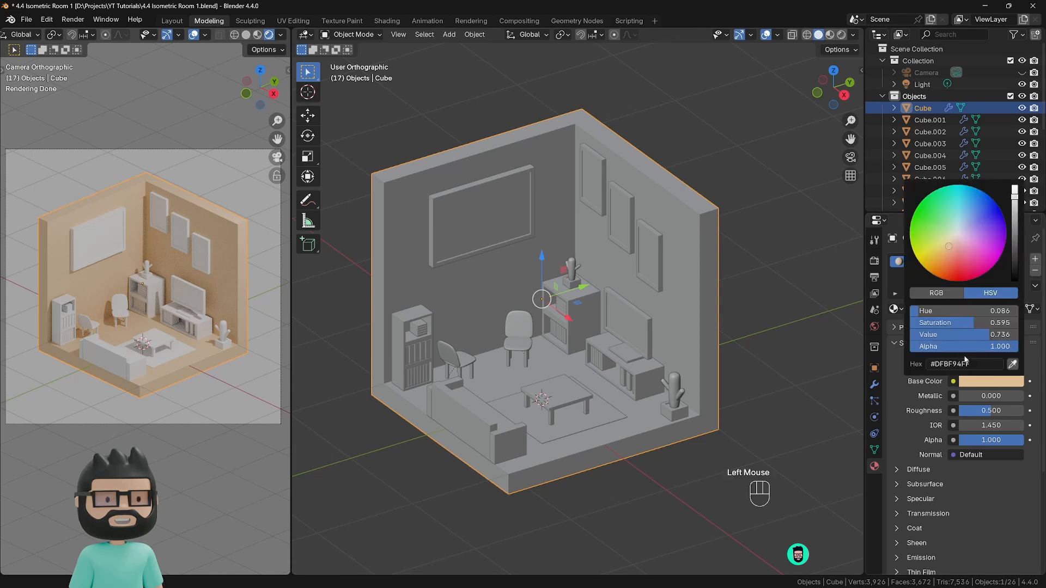
left_click(1013, 364)
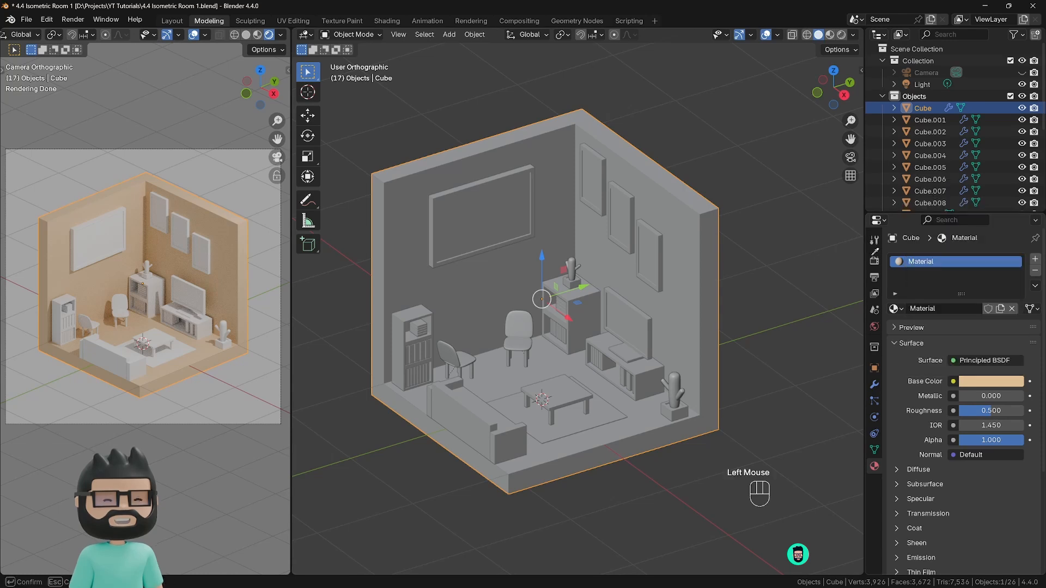
left_click(724, 169)
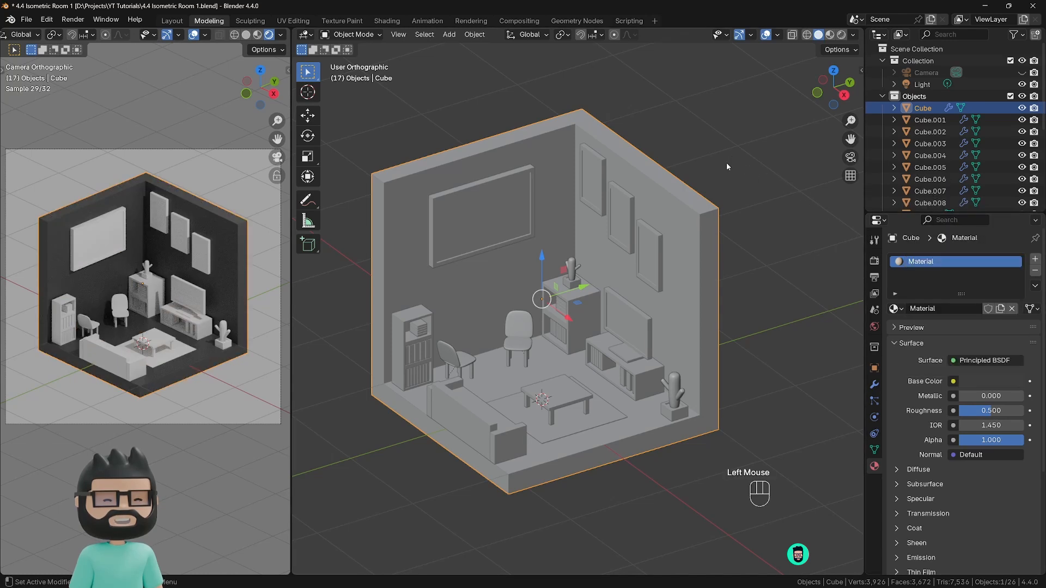
Step: Sample a pale pink, hex #D8BFBAFF, with the eyedropper as the base color of the room shell's material
left_click(972, 381)
left_click(1013, 364)
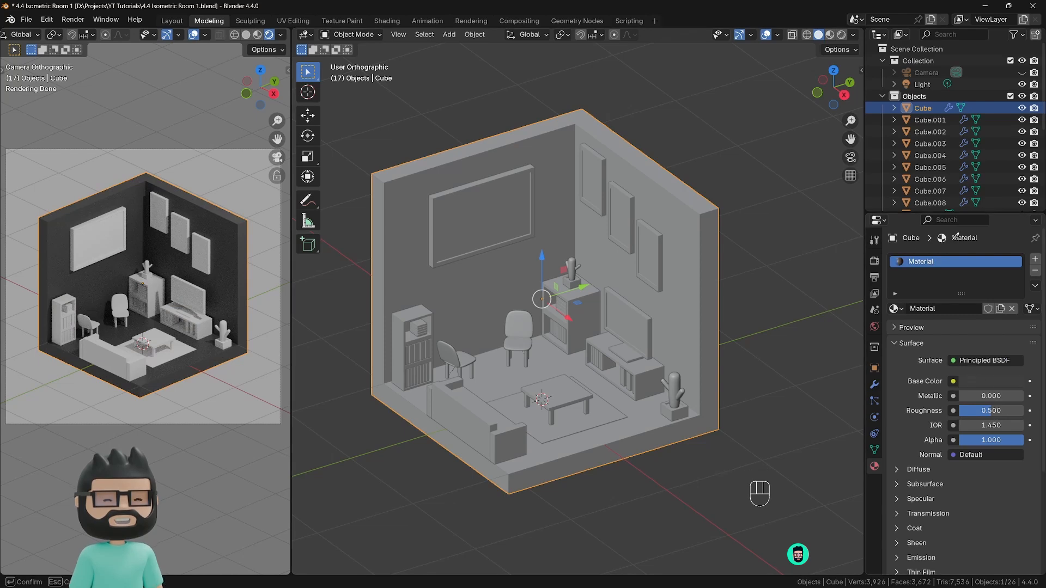
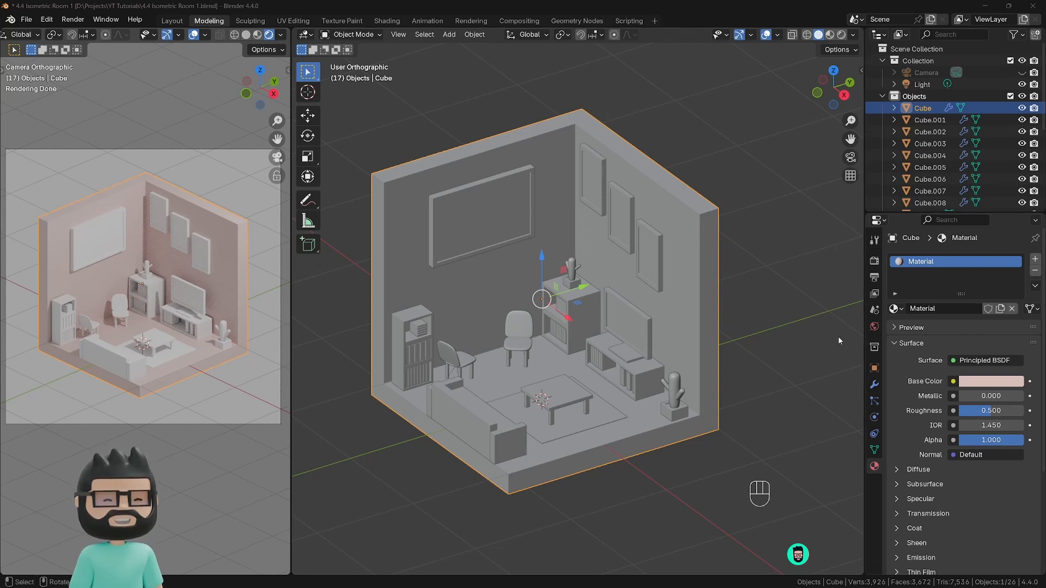
left_click(973, 384)
left_click(970, 364)
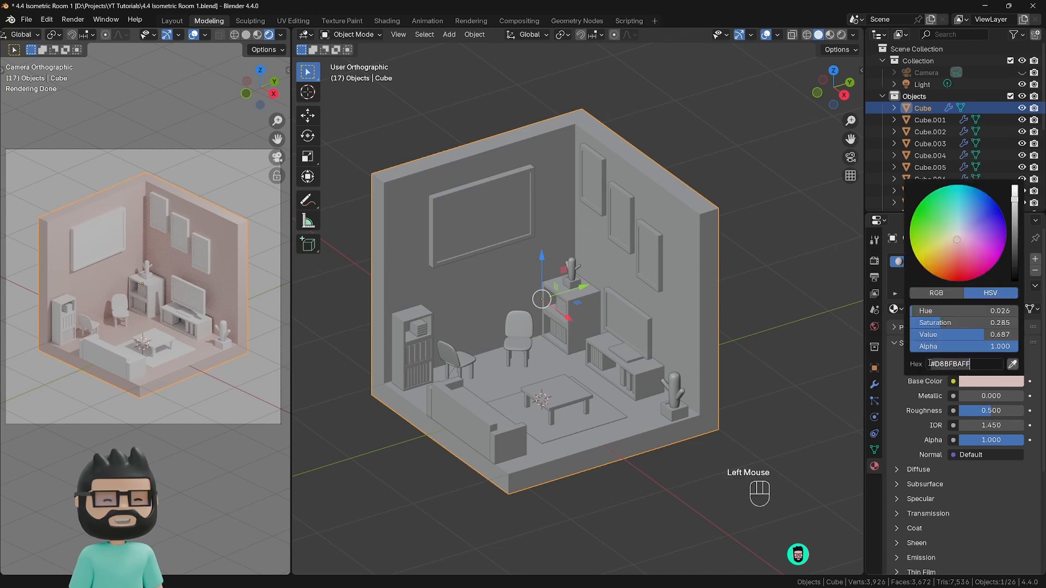
key("Return")
left_click(983, 384)
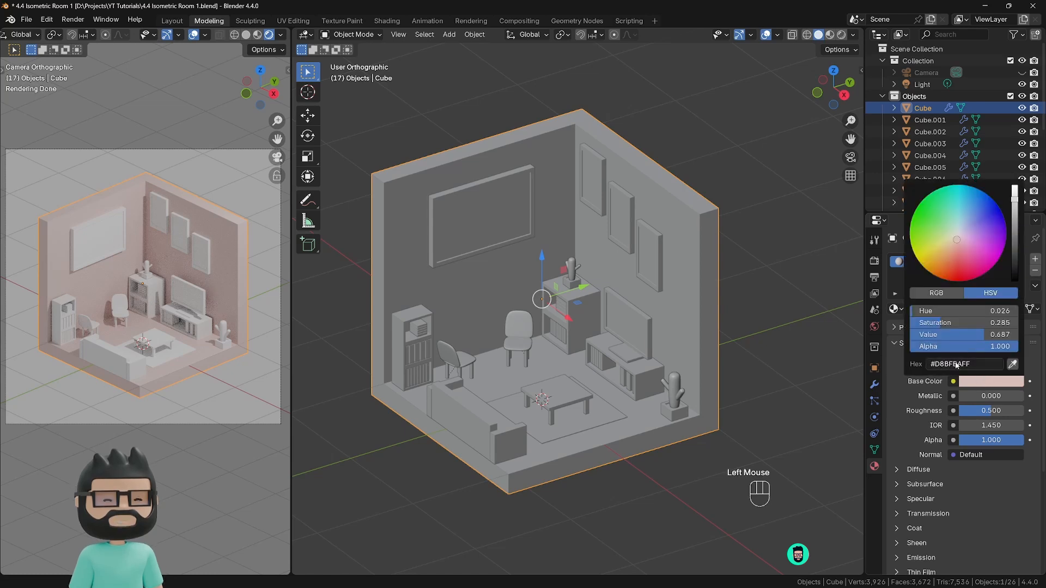
left_click(766, 335)
Step: Select the shelf unit in the room's back corner and give it a new material named Wood
left_click(642, 316)
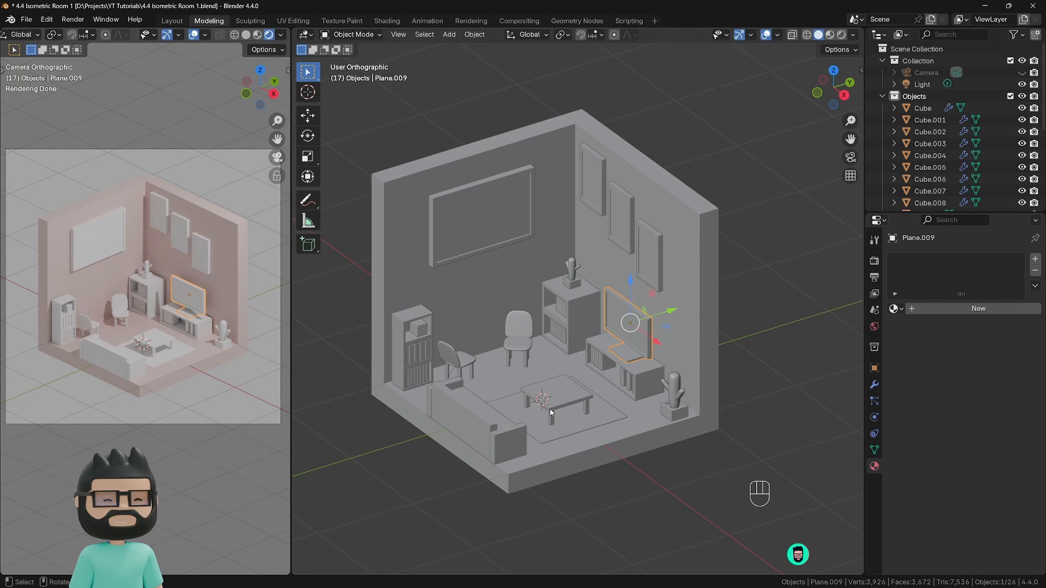
left_click(577, 315)
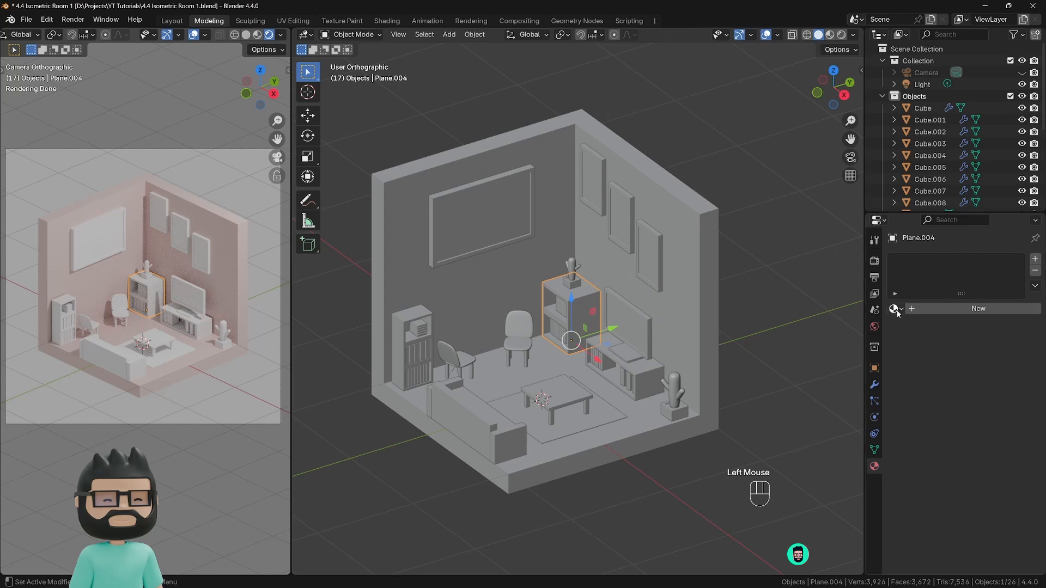
left_click(919, 308)
left_click(920, 309)
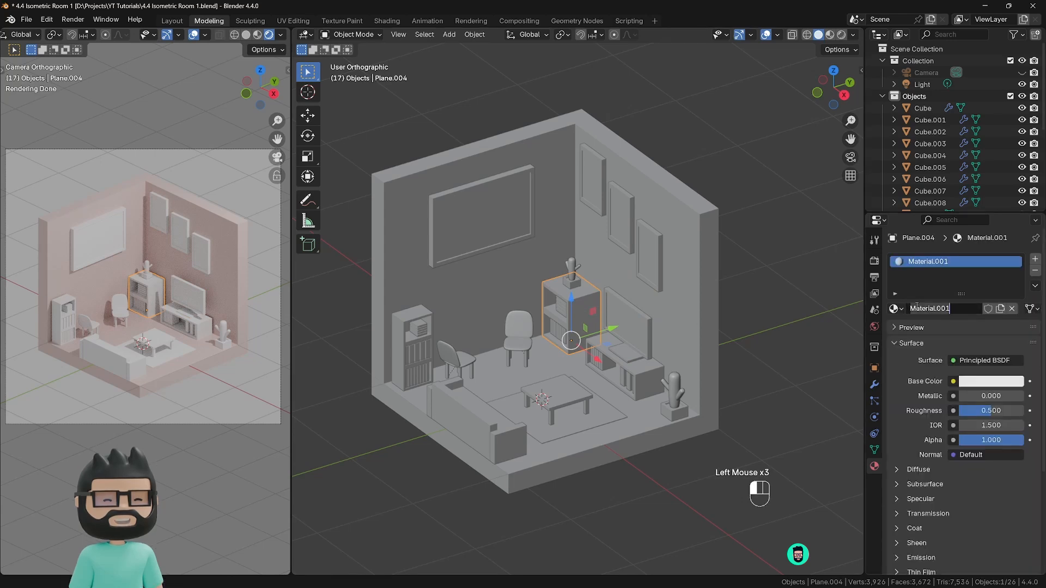
key("ctrl+a")
type("Wood")
key("Return")
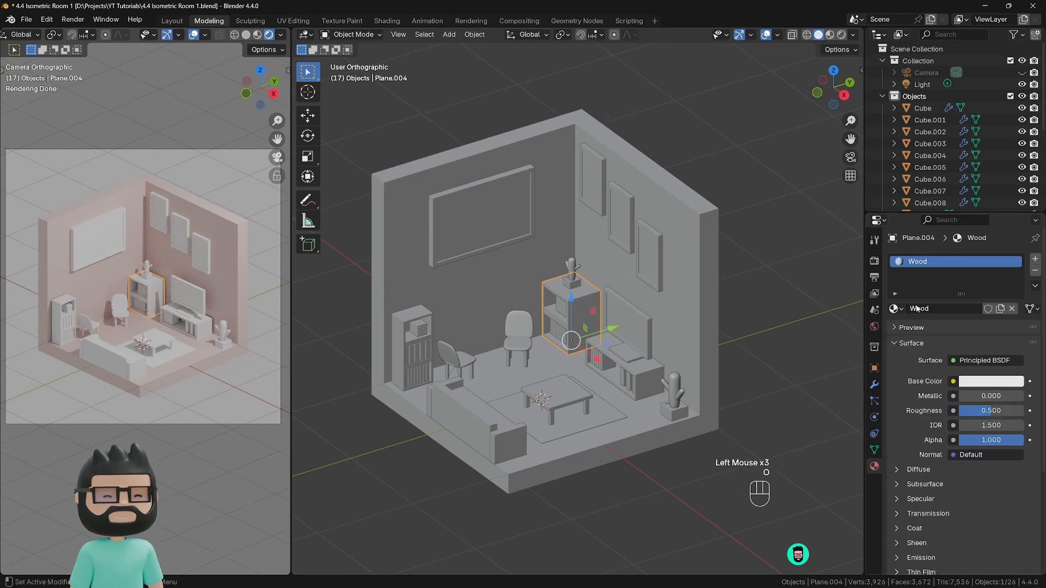
Step: Sample a salmon orange, hex #E09E7BFF, with the eyedropper as the base color of the Wood material
left_click(1000, 380)
left_click(1013, 362)
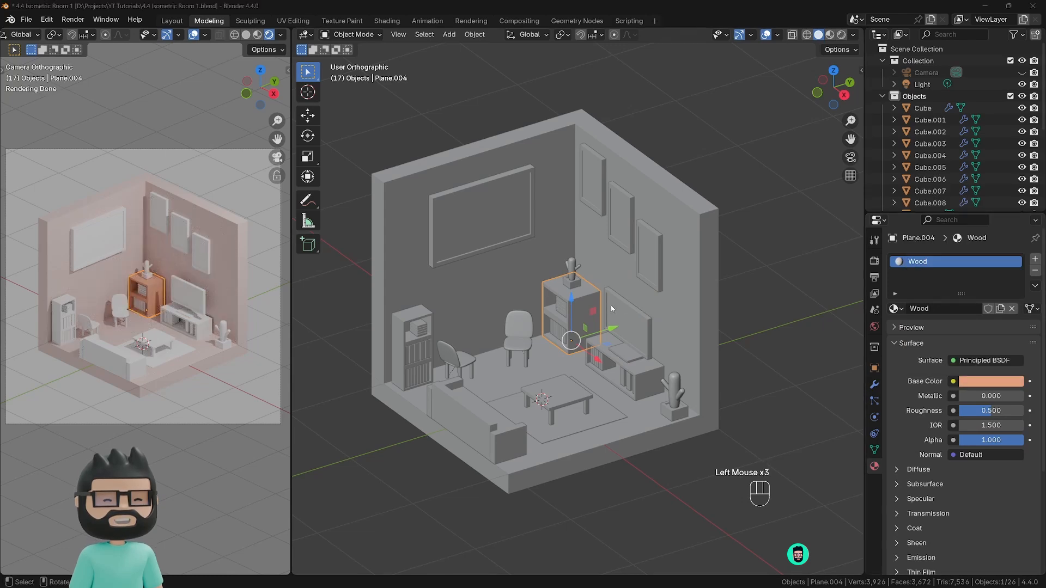
left_click(970, 382)
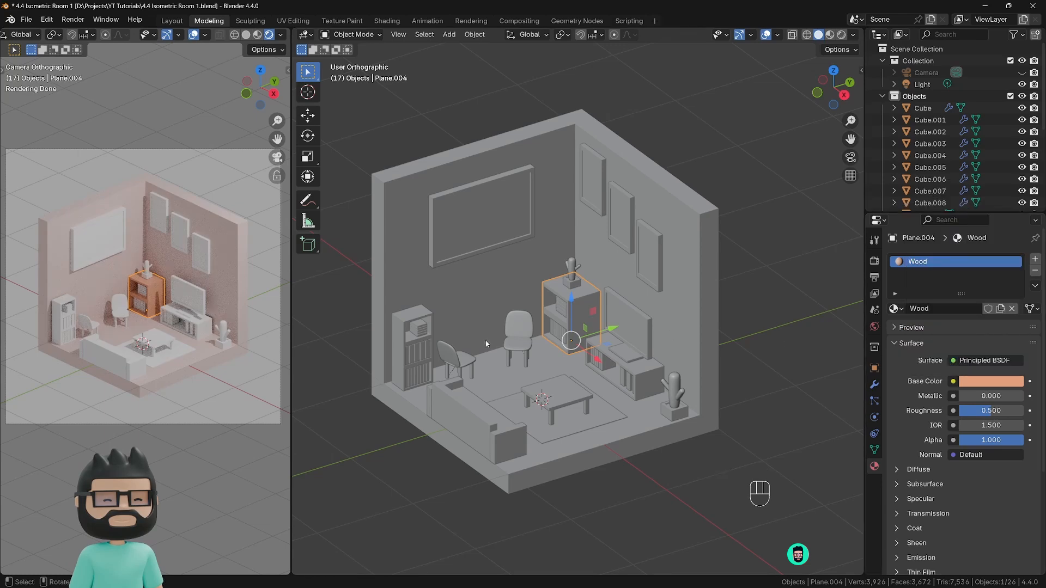
Step: Assign the existing Wood material to the tall bookcase behind the sofa
left_click(416, 319)
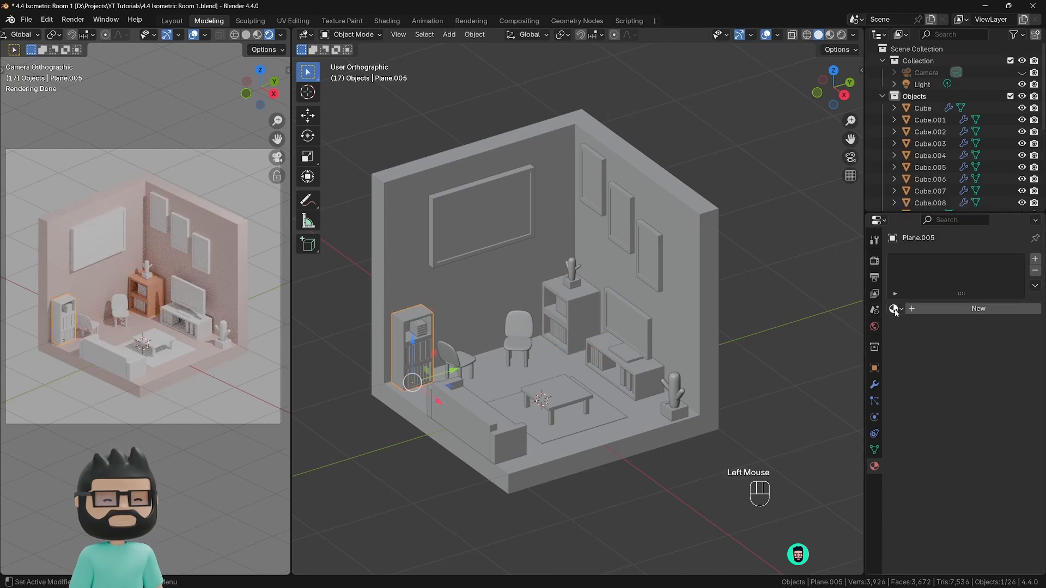
left_click(603, 345)
left_click(554, 402)
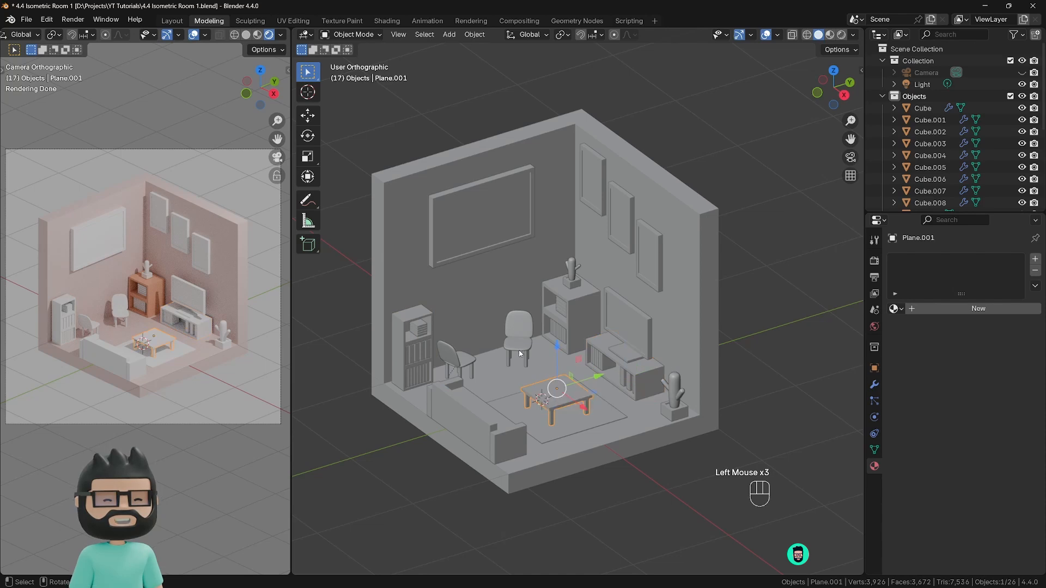
left_click(415, 320)
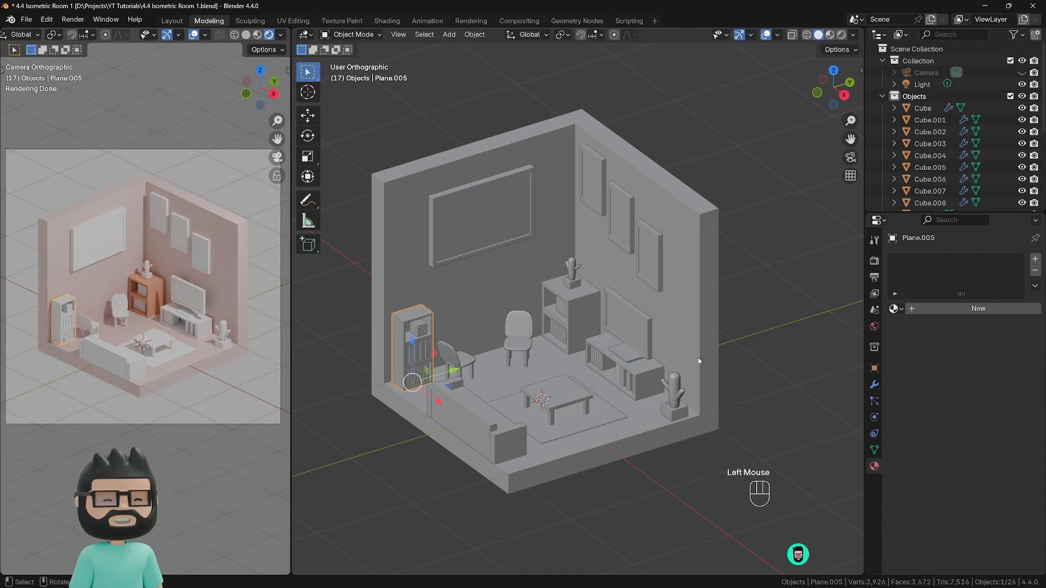
left_click(894, 310)
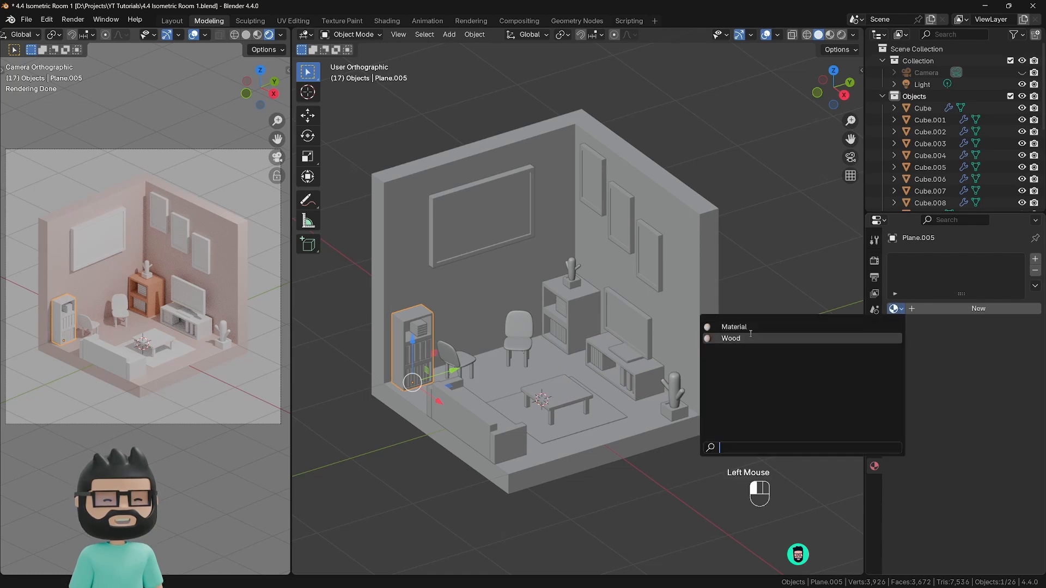
left_click(727, 338)
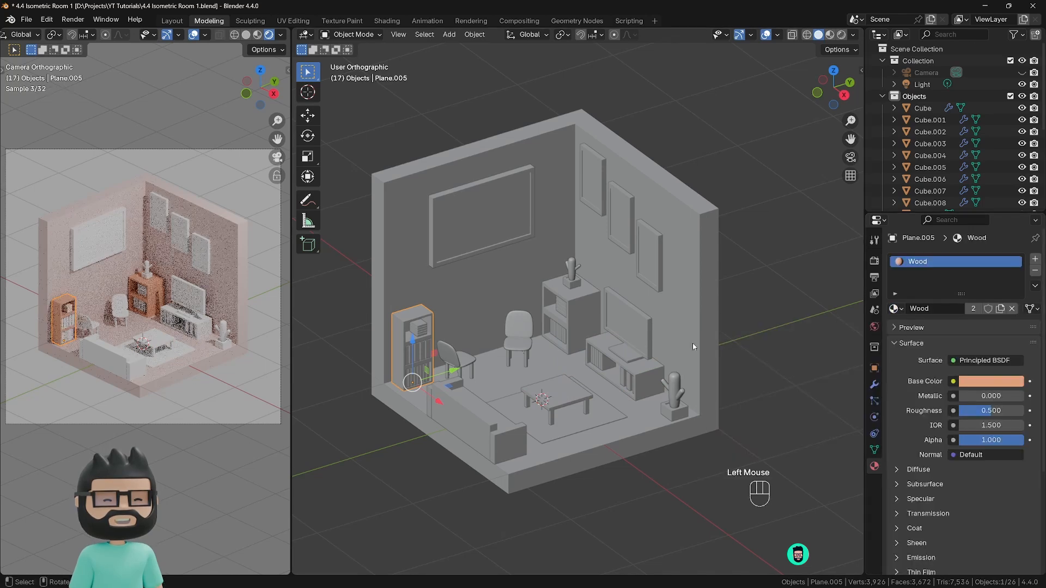
Step: Assign the existing Wood material to the TV stand and the coffee table
left_click(612, 350)
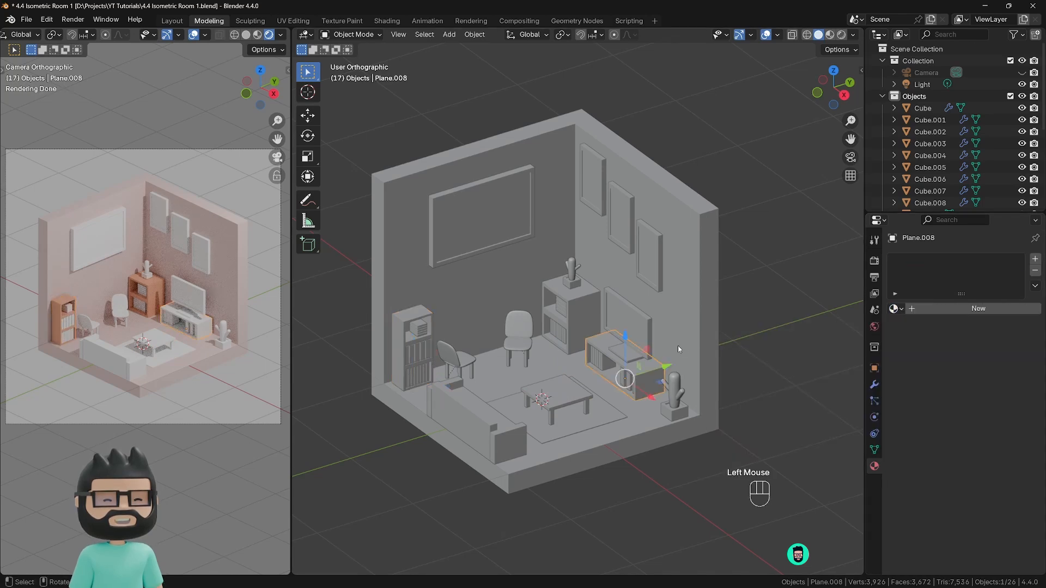
left_click(893, 309)
left_click(830, 338)
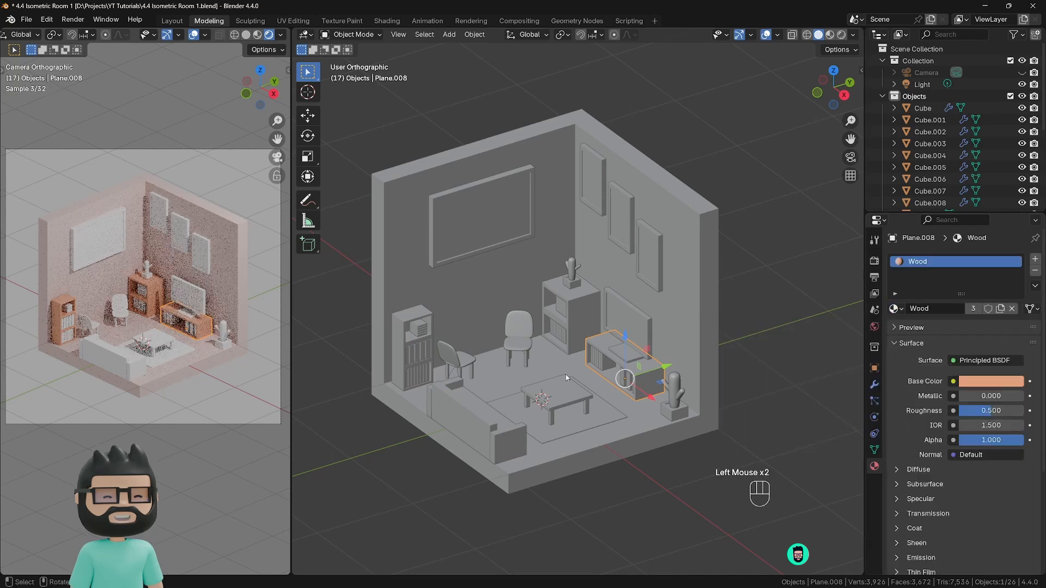
left_click(562, 393)
left_click(895, 309)
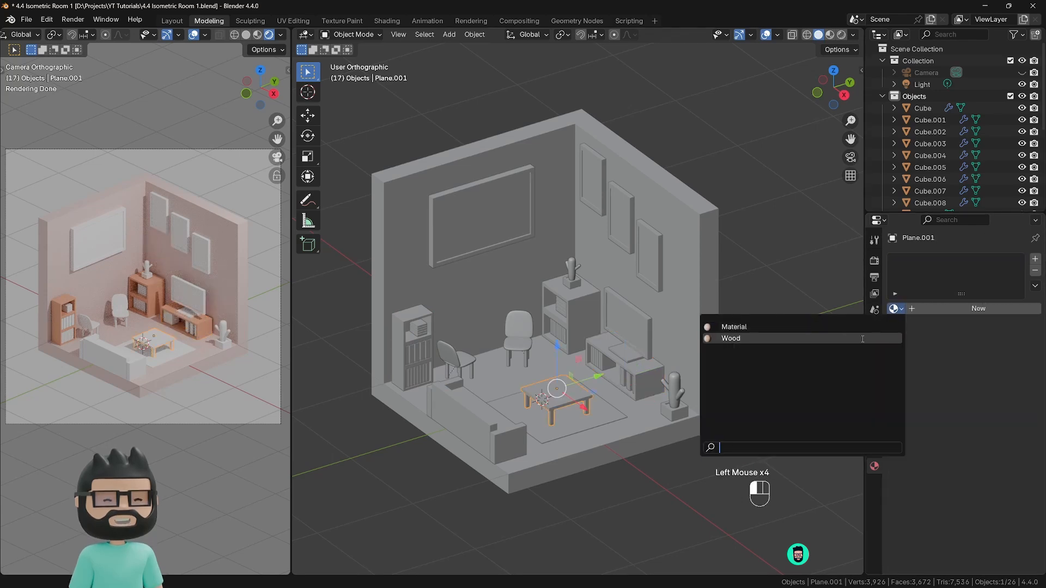
left_click(868, 339)
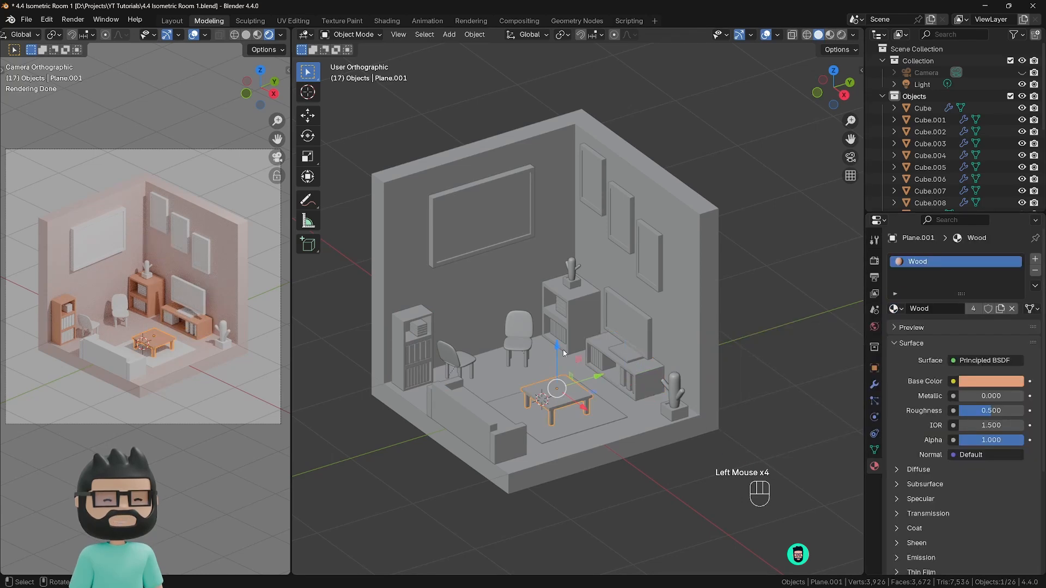
Step: Assign the Wood material to the seat shells of both chairs
left_click(472, 370)
left_click(893, 309)
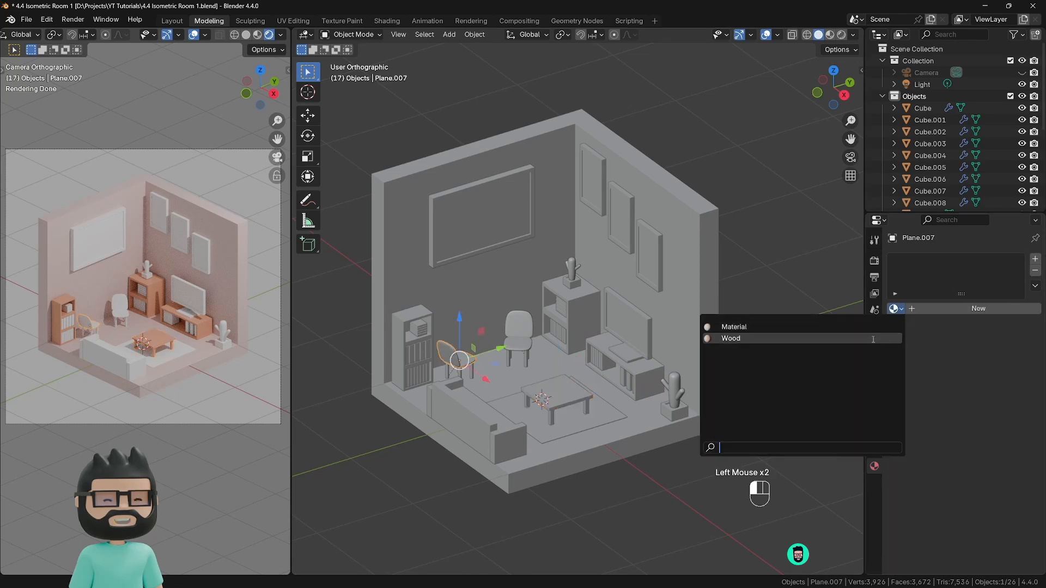
left_click(874, 339)
left_click(512, 327)
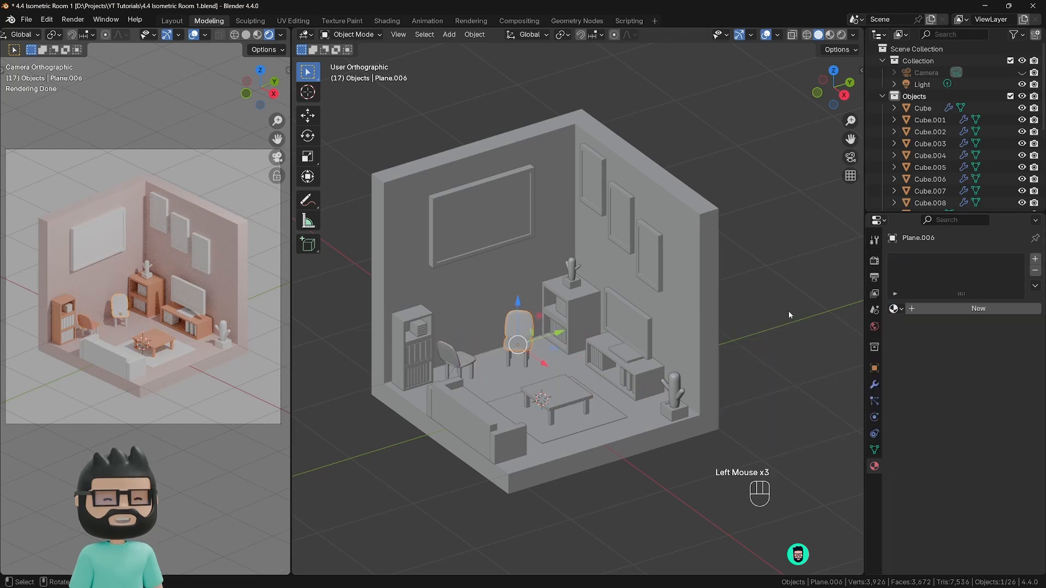
left_click(893, 309)
left_click(725, 339)
Step: Assign the Wood material to the legs of both chairs
left_click(524, 354)
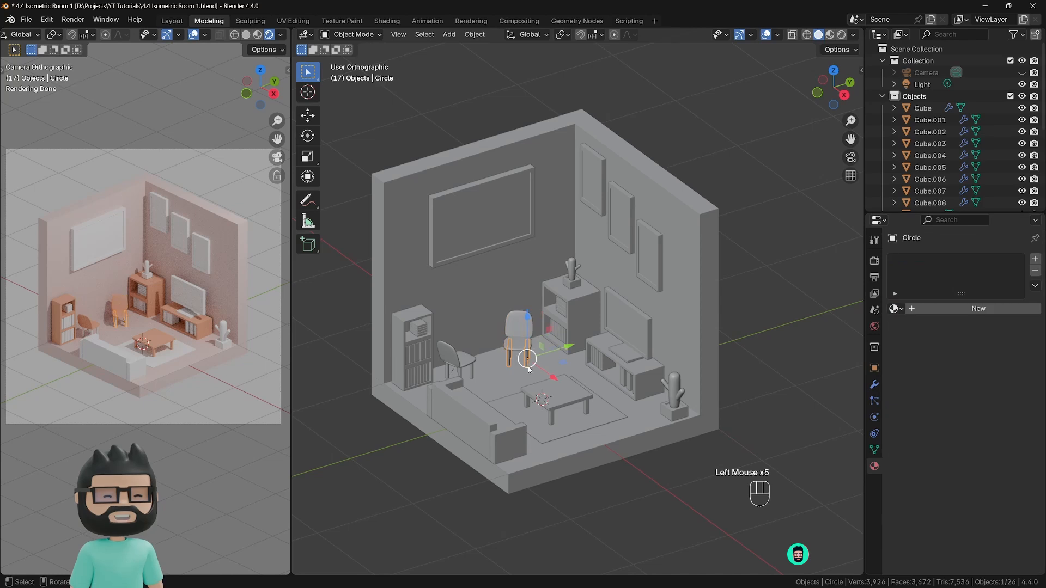
left_click(893, 308)
left_click(722, 339)
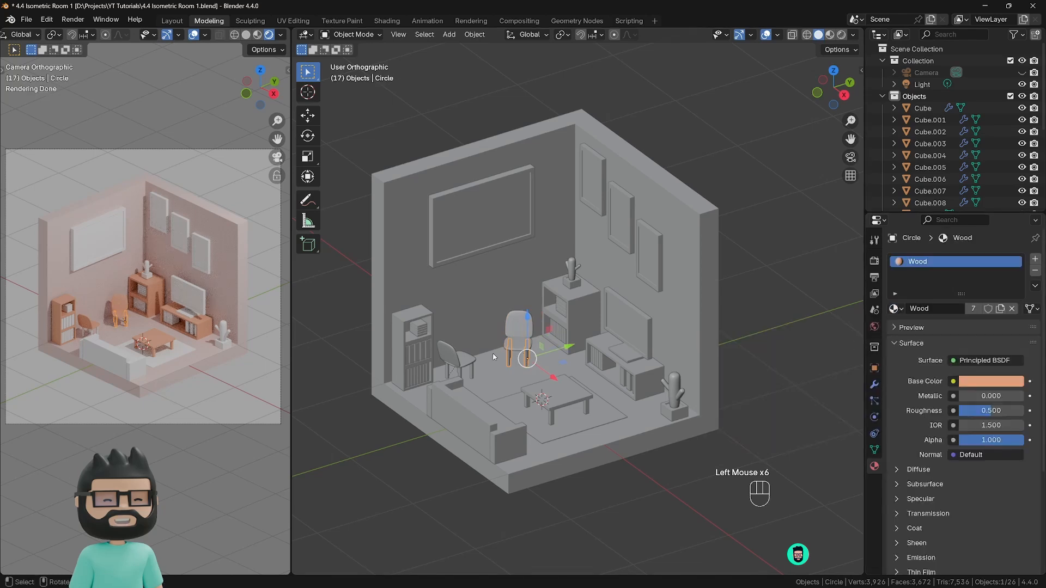
left_click(472, 369)
left_click(893, 309)
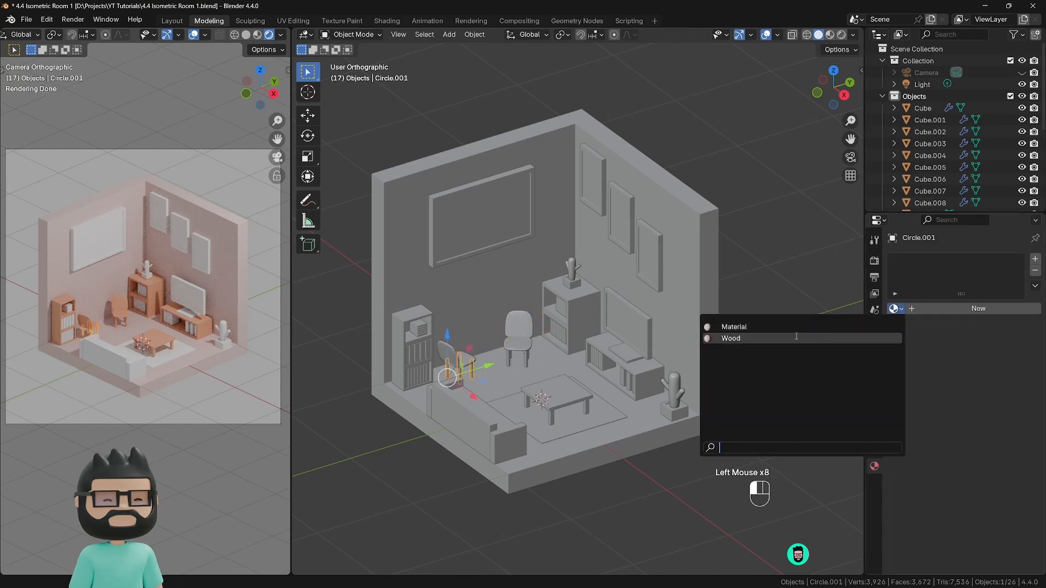
left_click(725, 339)
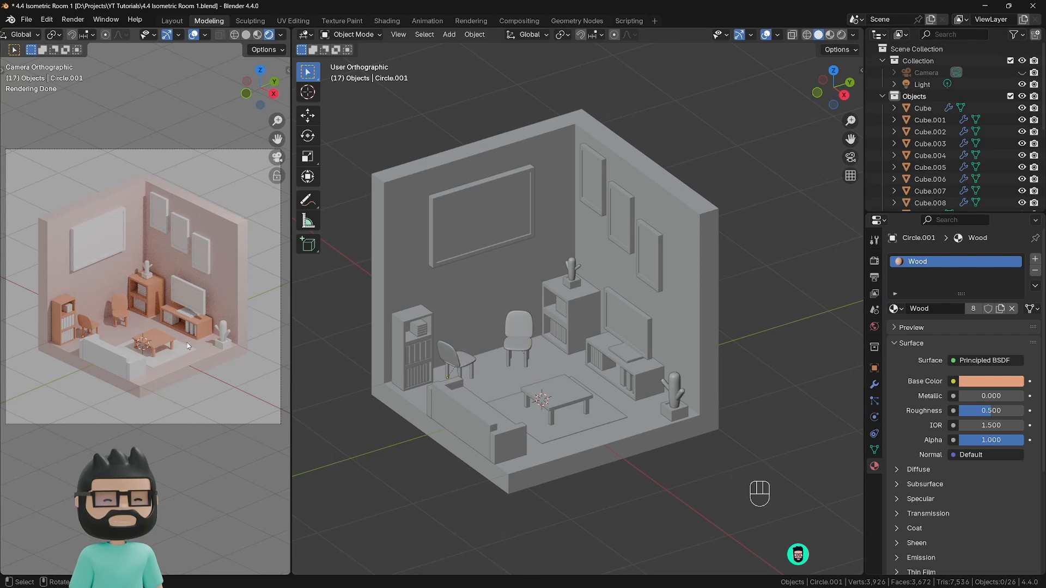
Step: Raise the value of the Wood material's base color to 0.934 and shift its hue to a light yellow-orange
middle_click_drag(202, 341, 205, 348, "shift")
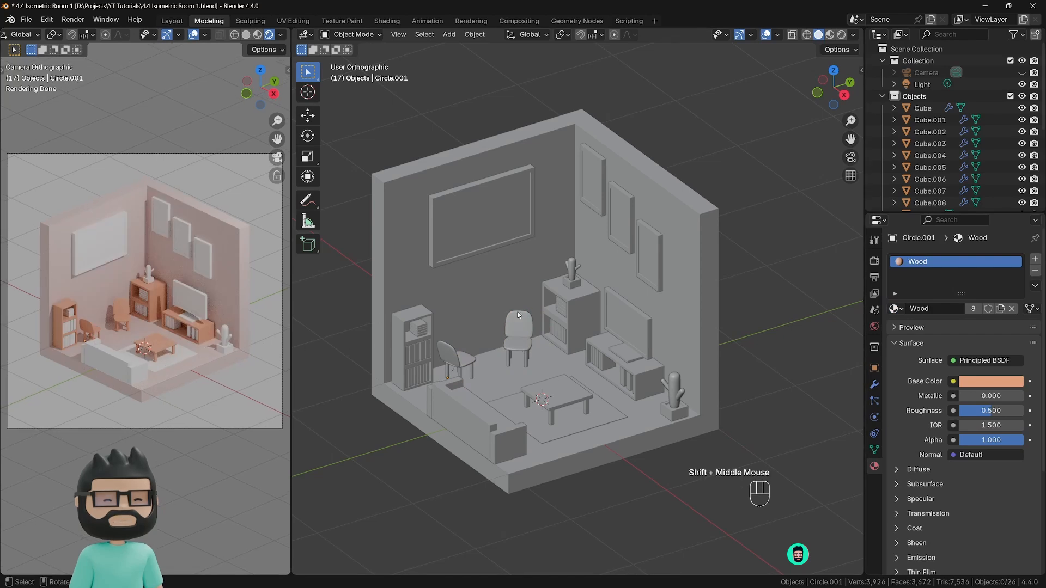
left_click(1002, 380)
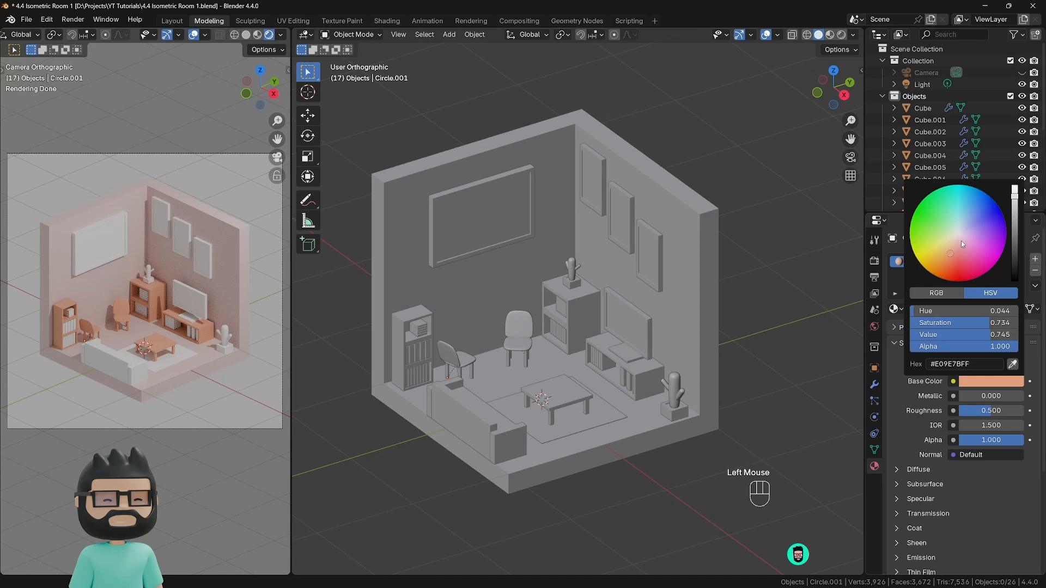
left_click_drag(1014, 199, 1014, 187)
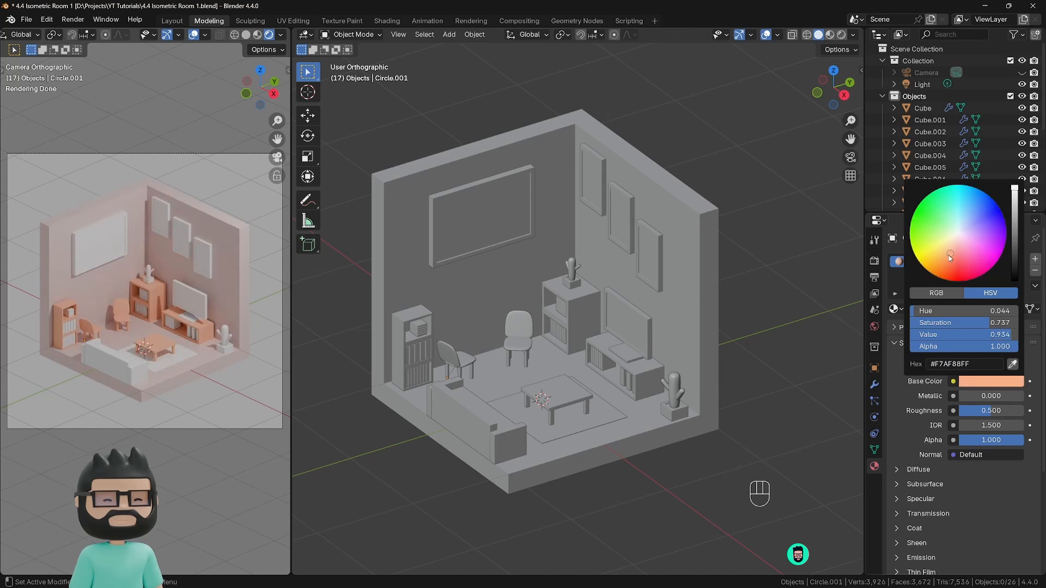
left_click(945, 254)
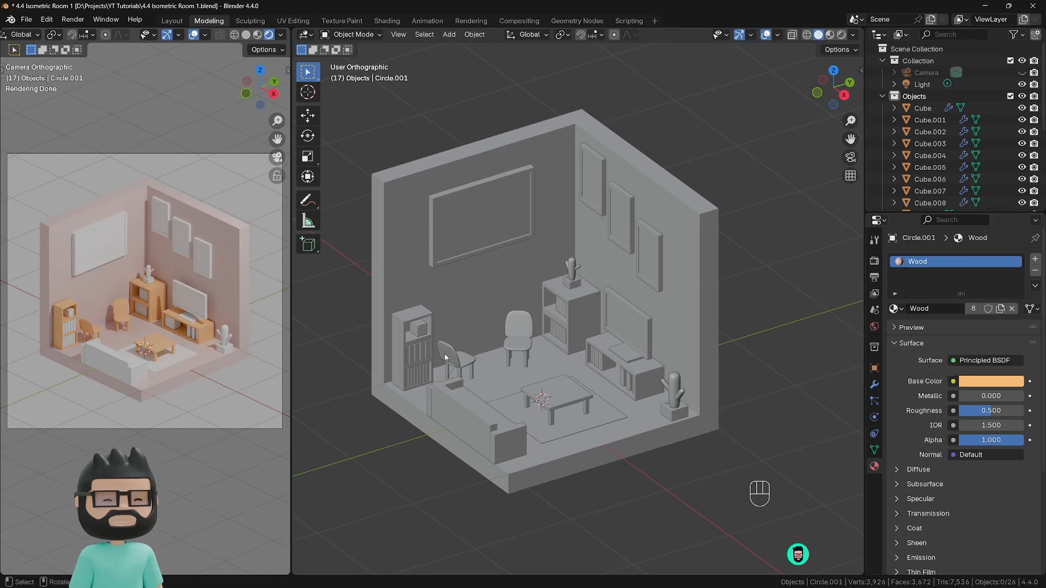
Step: Replace the TV stand's Wood material with a new material named White
left_click(601, 352)
middle_click_drag(601, 351, 580, 334, "shift")
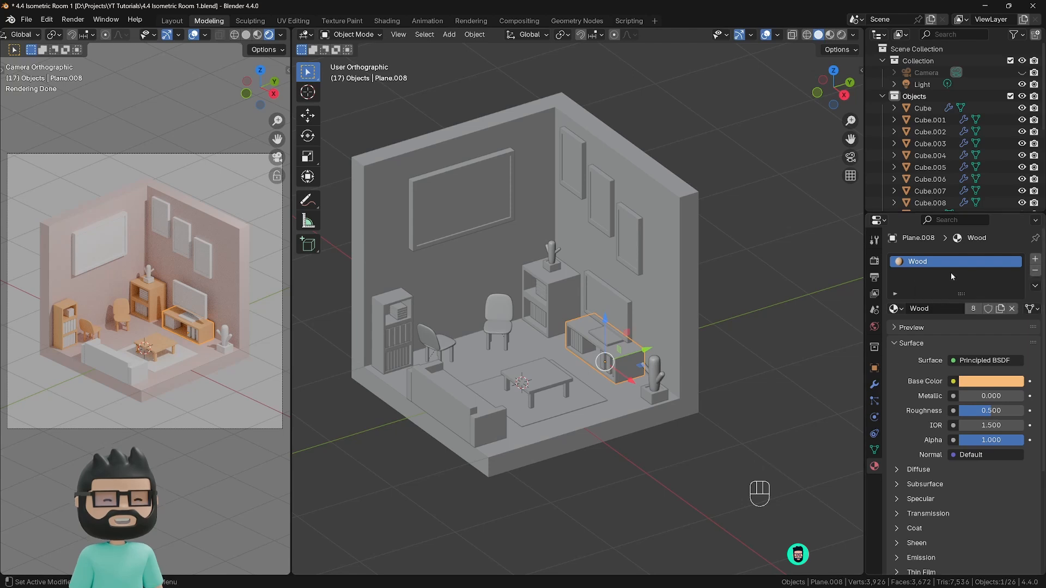
left_click(1033, 272)
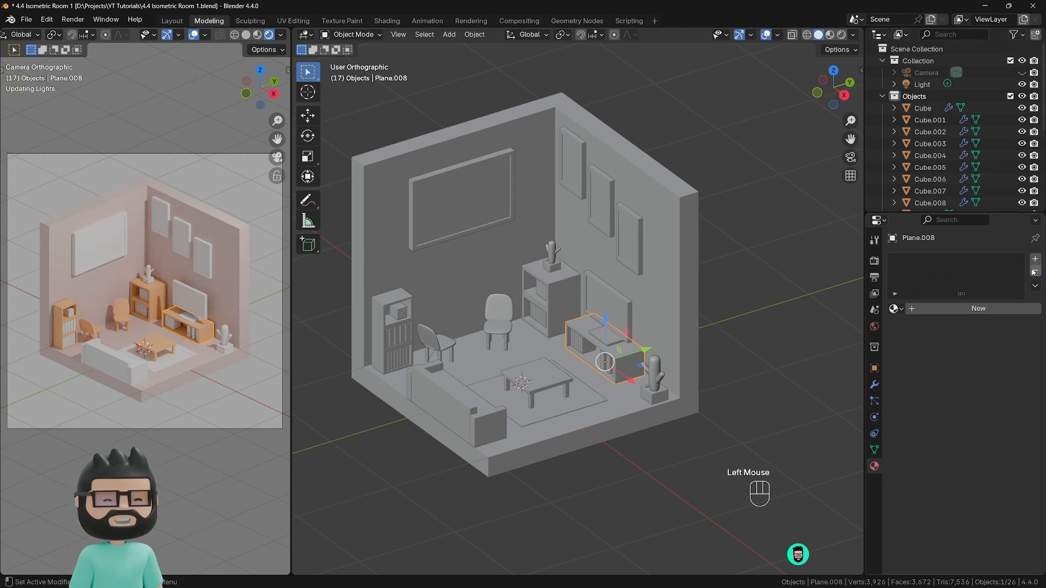
left_click(931, 308)
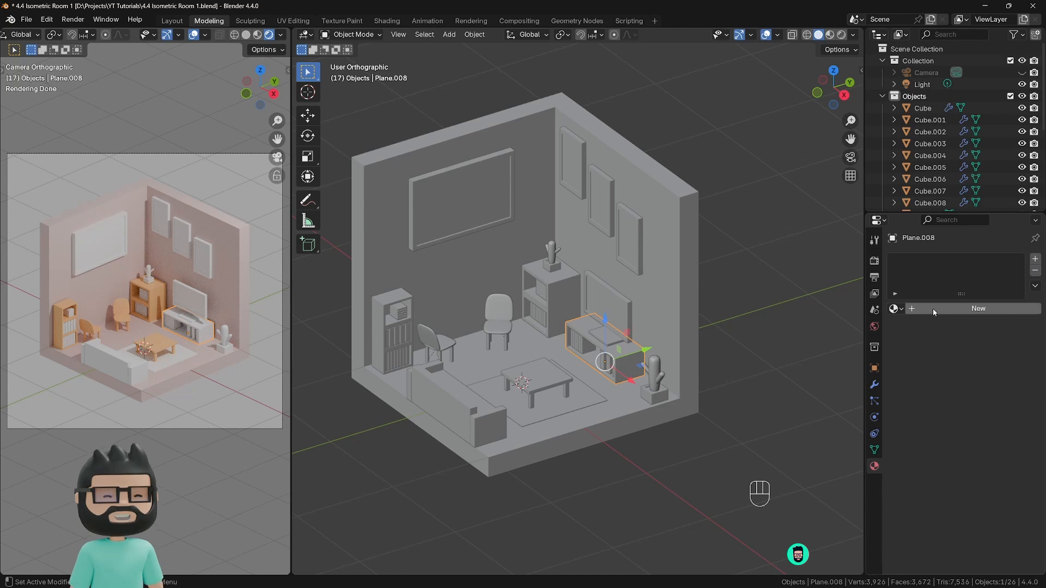
double_click(931, 309)
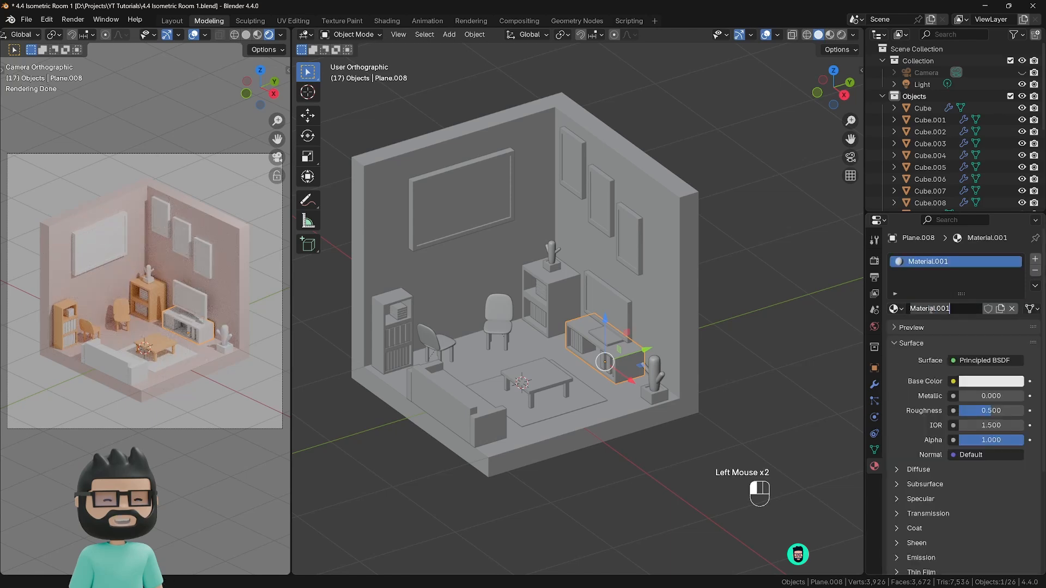
type("White")
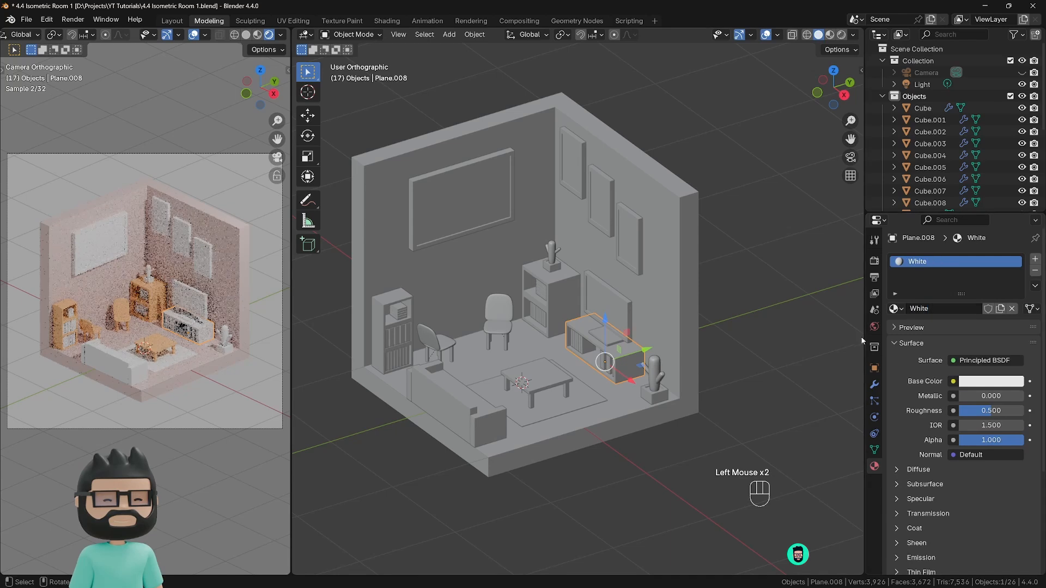
Step: Lower the White material's roughness to 0.050 and reselect the TV stand in the rendered view
left_click(965, 380)
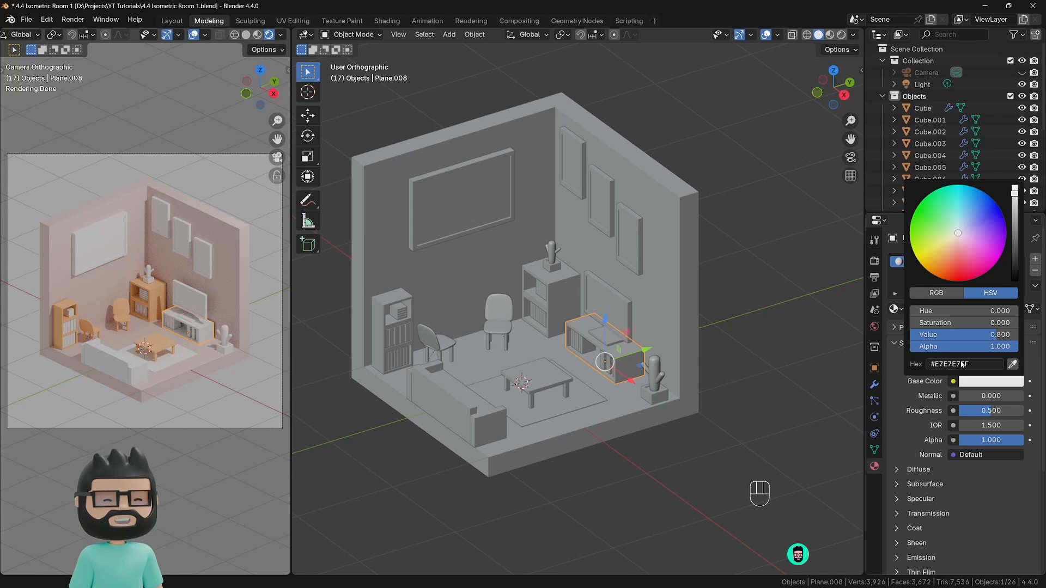
left_click(922, 400)
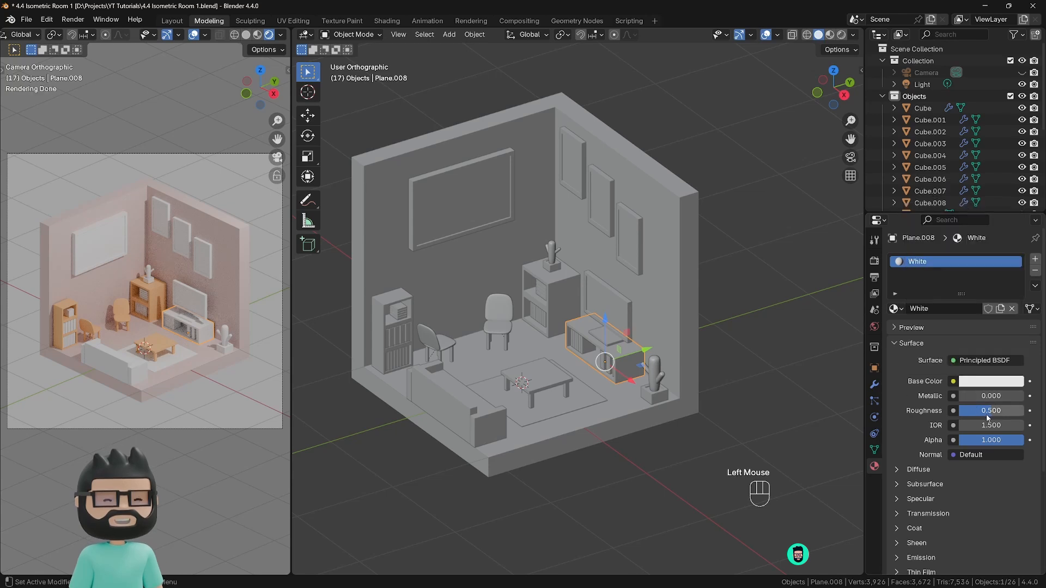
left_click_drag(988, 418, 965, 410)
left_click(734, 403)
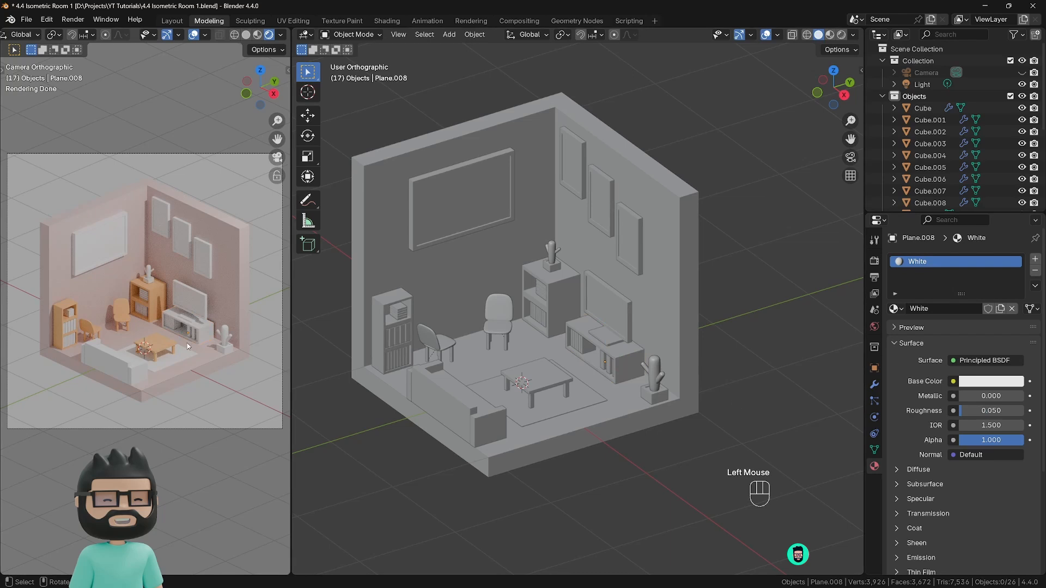
scroll(187, 347, "up", 3)
scroll(220, 346, "down", 3)
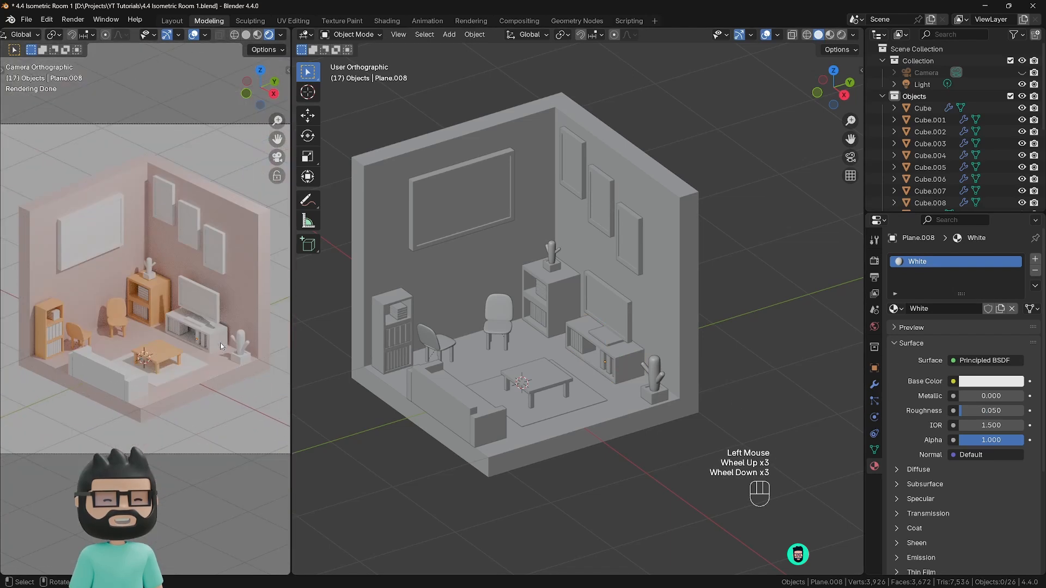
left_click(220, 342)
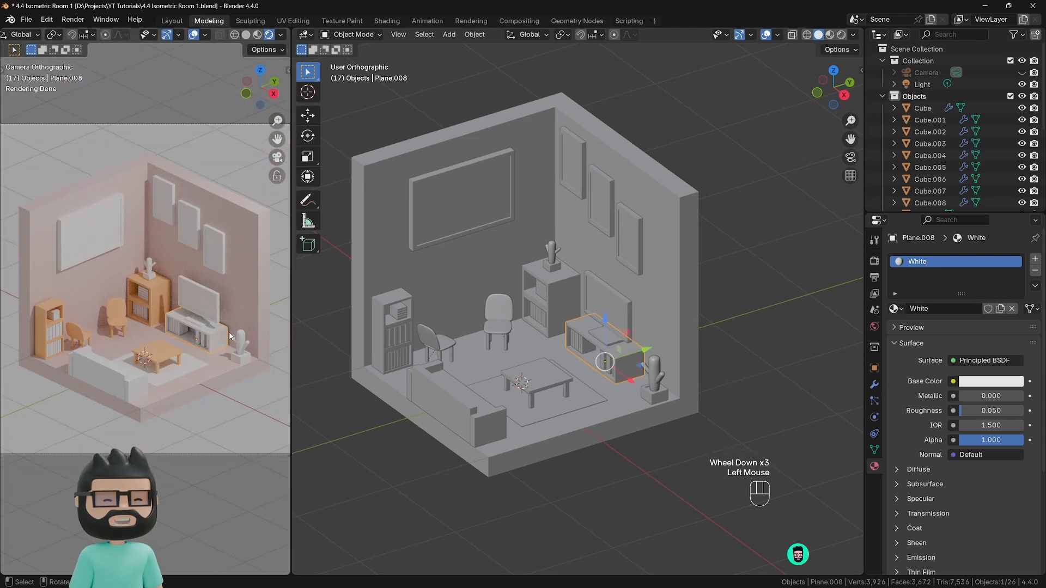
Step: Give the television a new material named TV and darken its base color to a value of 0.037
left_click(607, 298)
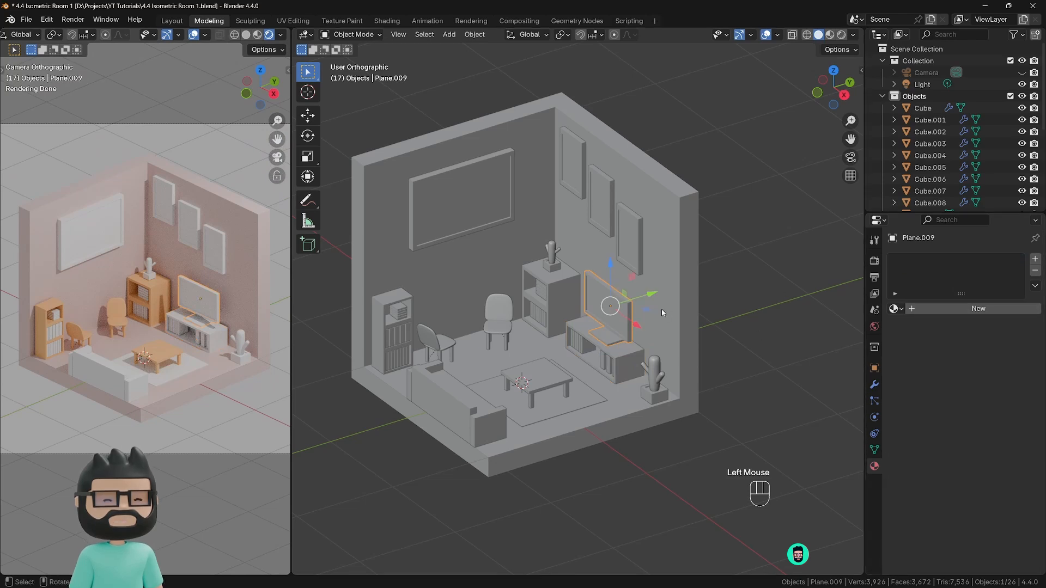
left_click(941, 312)
left_click(931, 309)
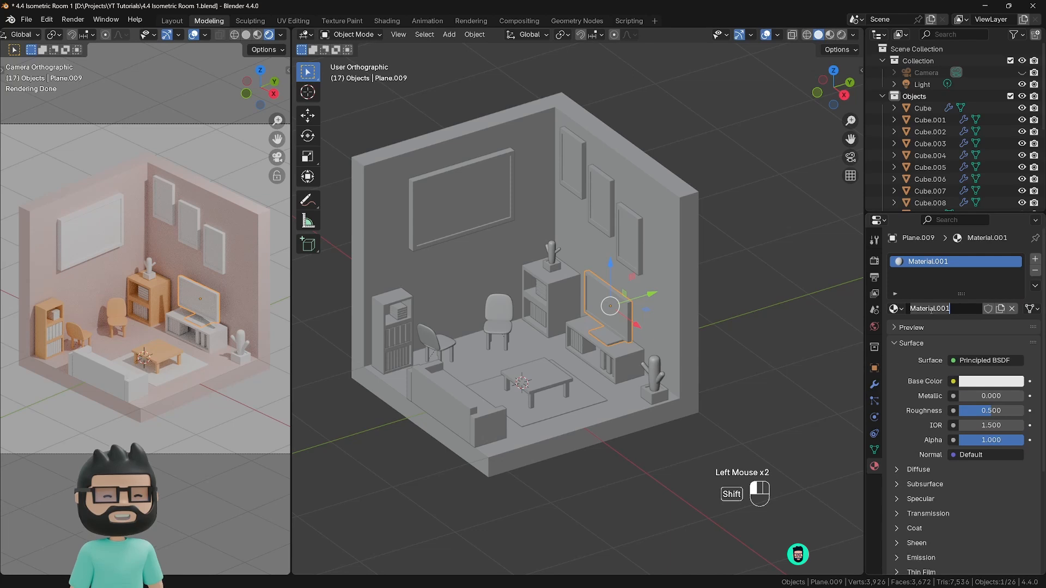
type("TV")
key("Return")
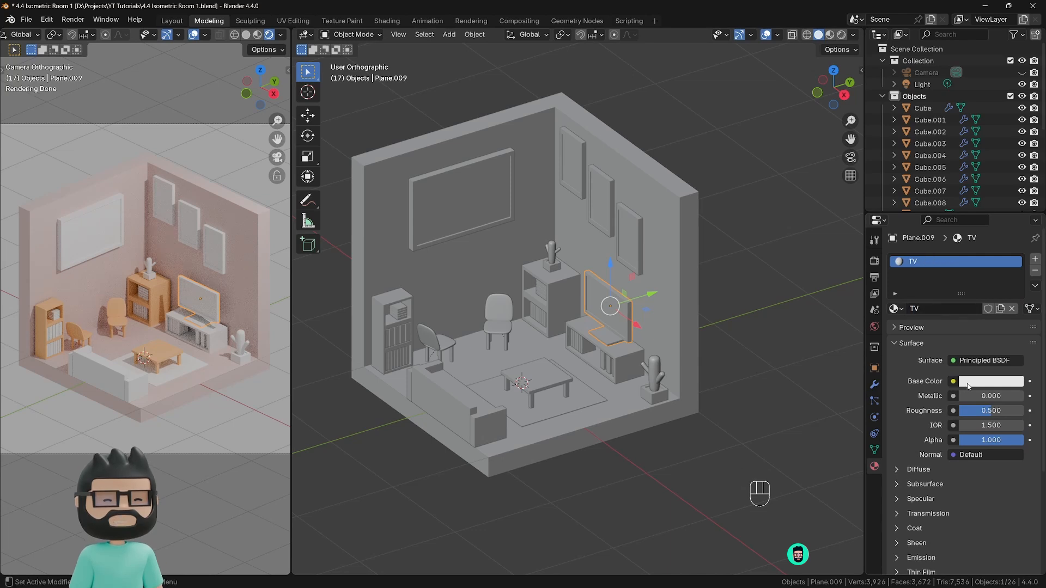
left_click(968, 387)
left_click_drag(1013, 250, 1014, 261)
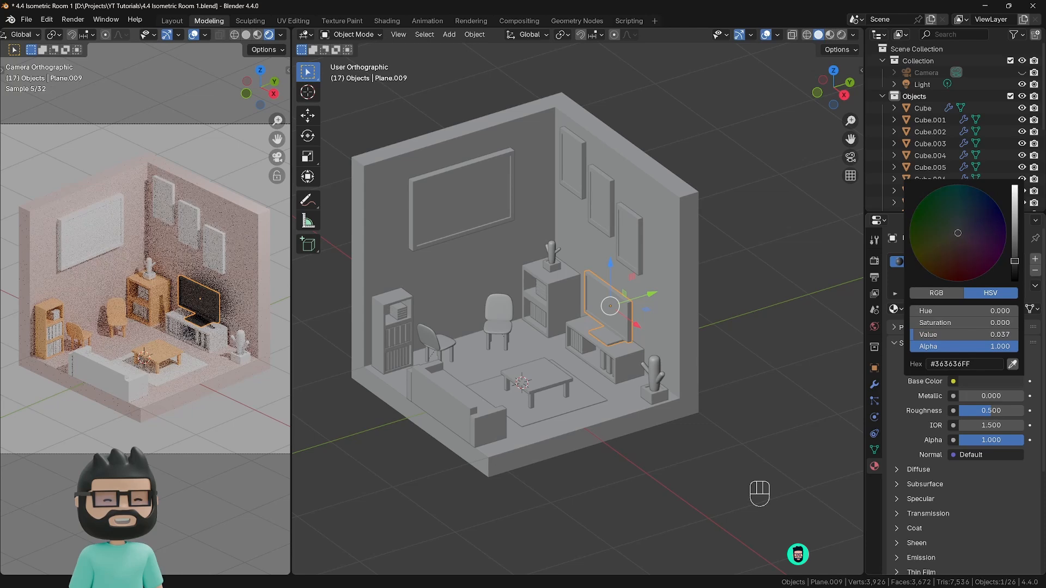
left_click(664, 346)
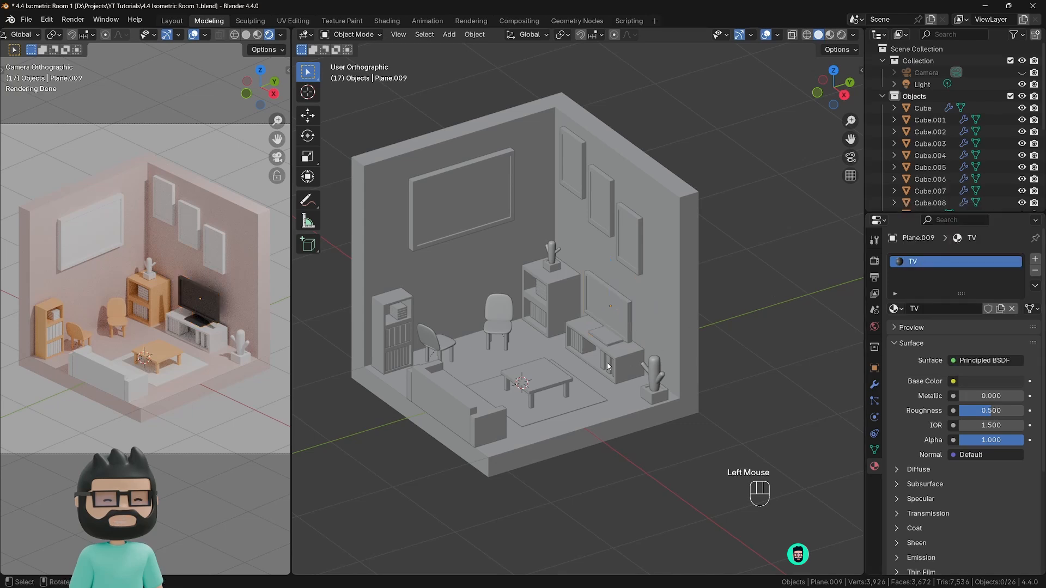
Step: Give the first row of books in the TV stand a new material named Red with hue 0.995, saturation 0.863 and value 0.348
left_click(572, 342)
left_click(896, 308)
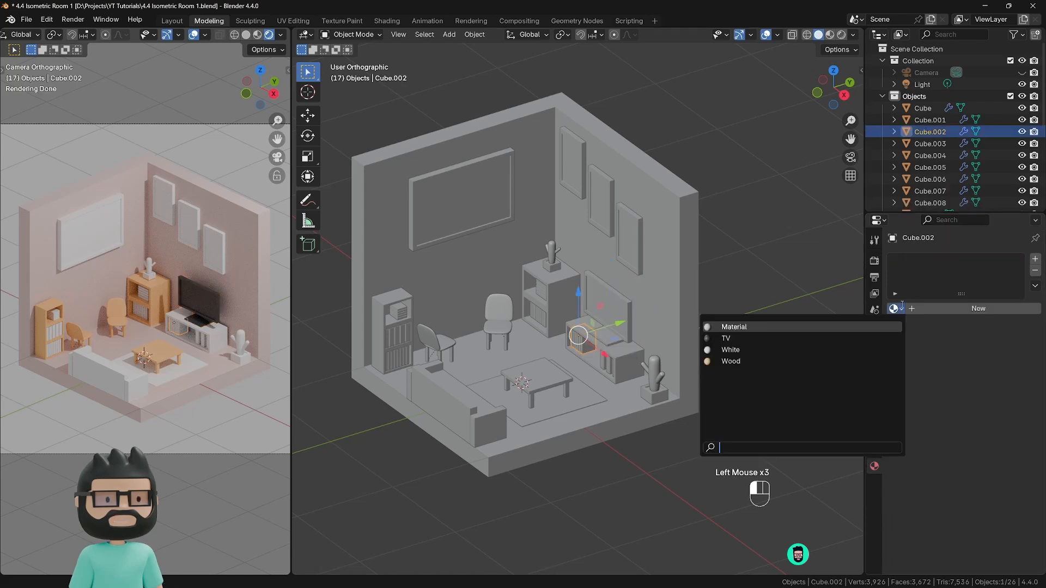
left_click(932, 308)
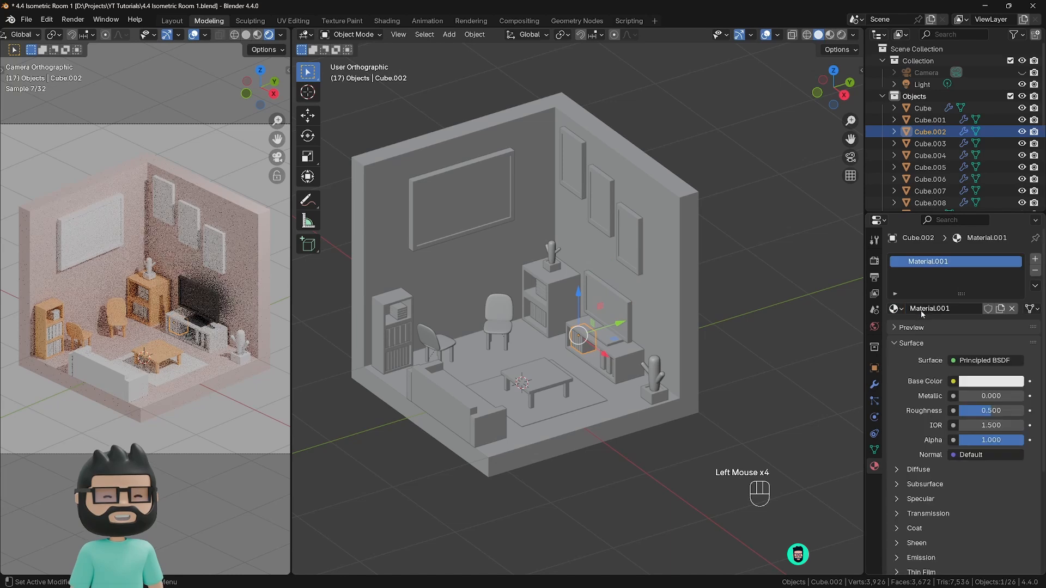
left_click(933, 308)
type("Red")
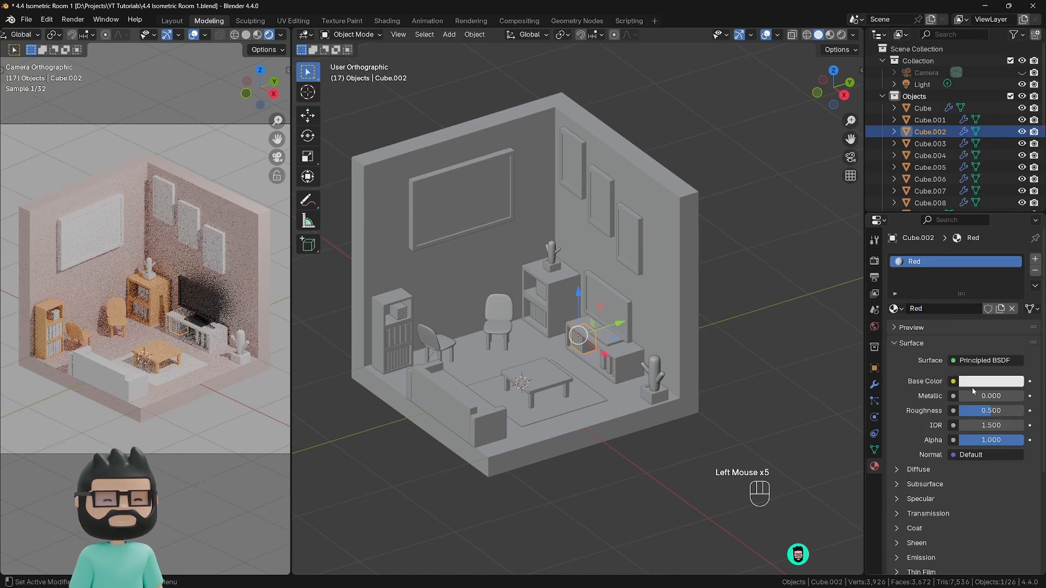
left_click(991, 381)
left_click(959, 270)
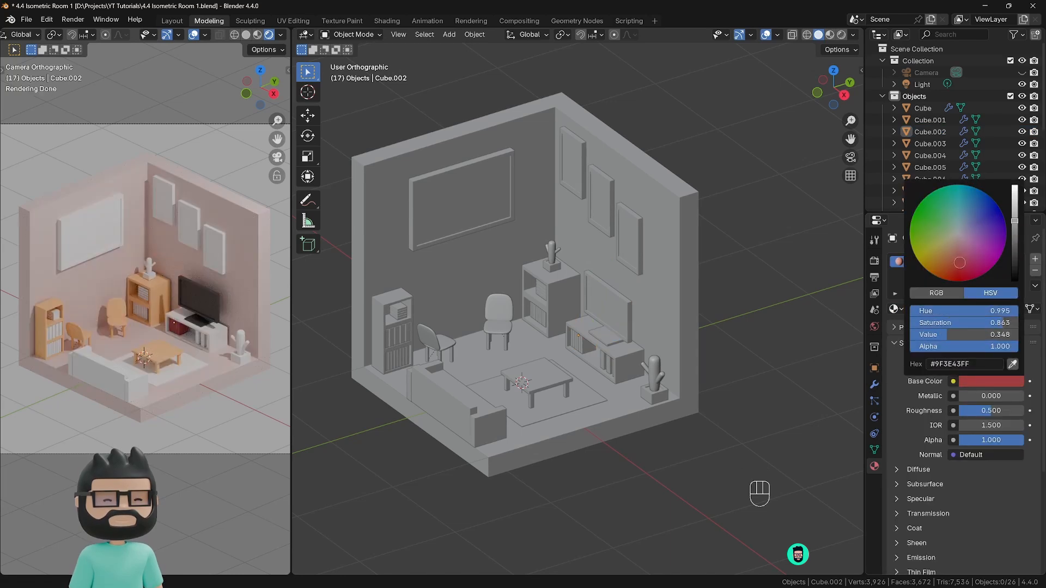
Step: Give the other group of books in the TV stand a new material named Blue with hue 0.571 and saturation 0.963
left_click(599, 363)
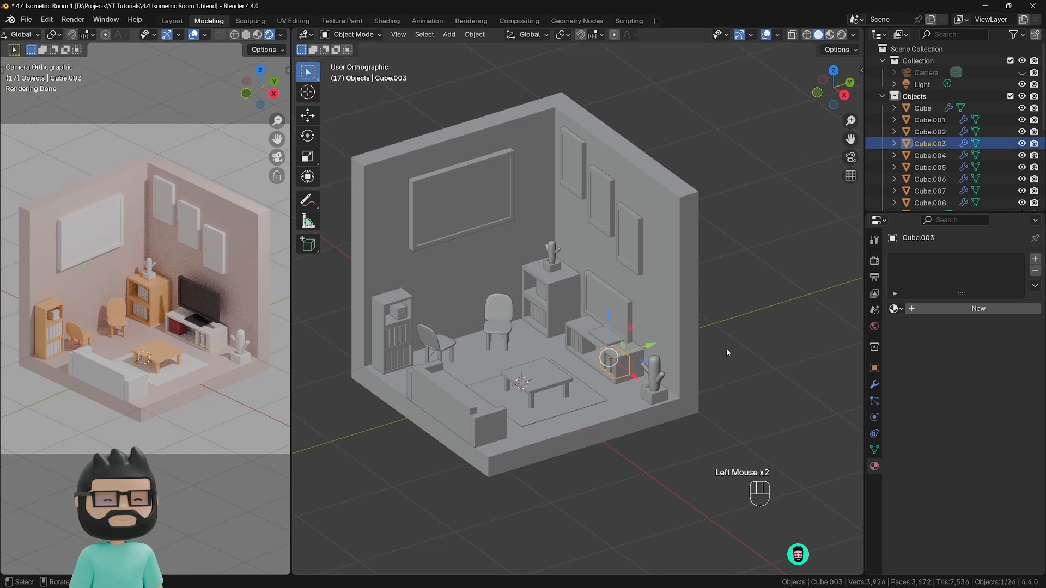
left_click(605, 360)
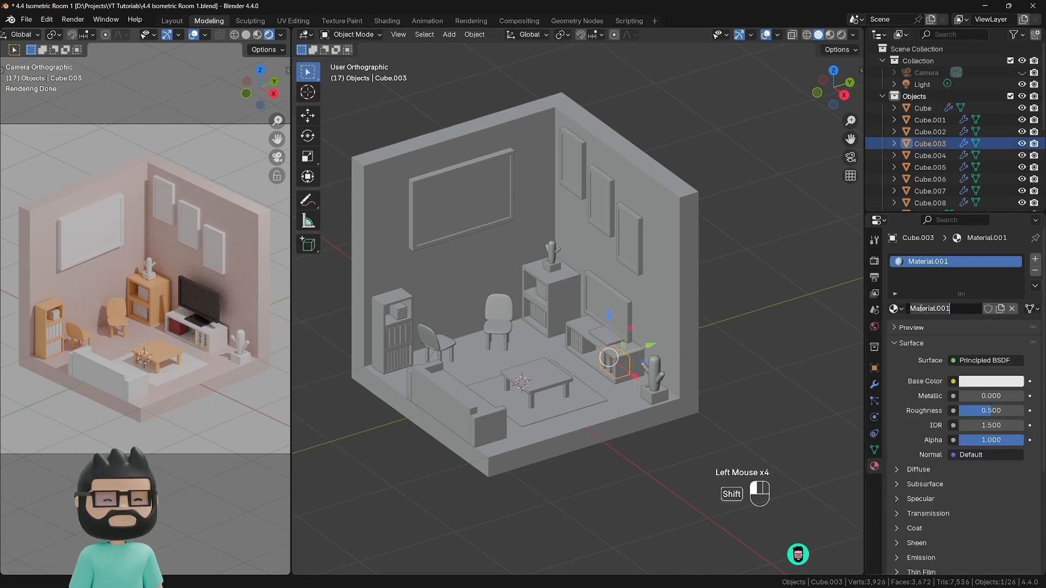
left_click(920, 309)
type("Blue")
key("Return")
left_click(975, 381)
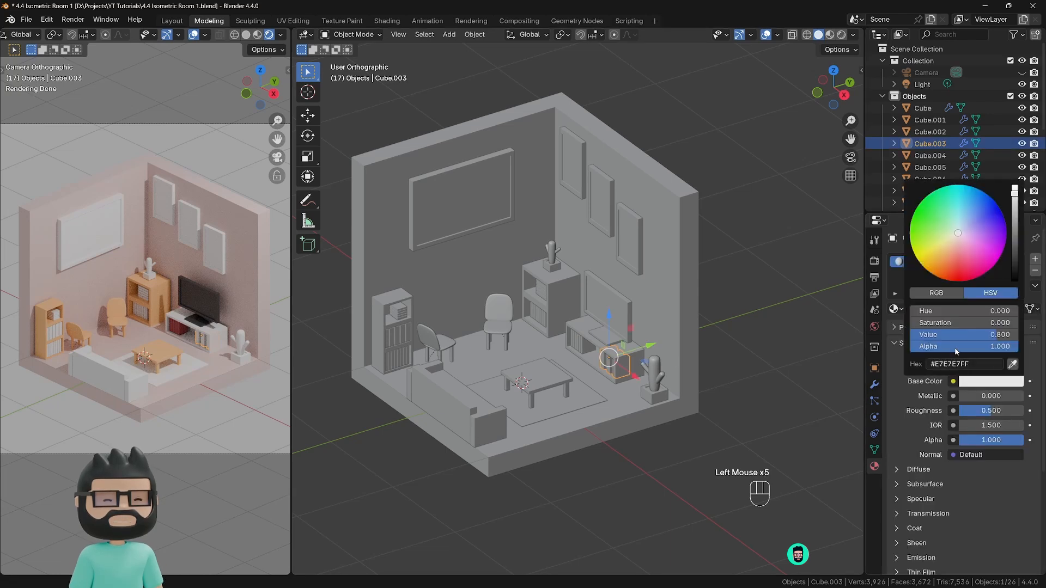
left_click(977, 238)
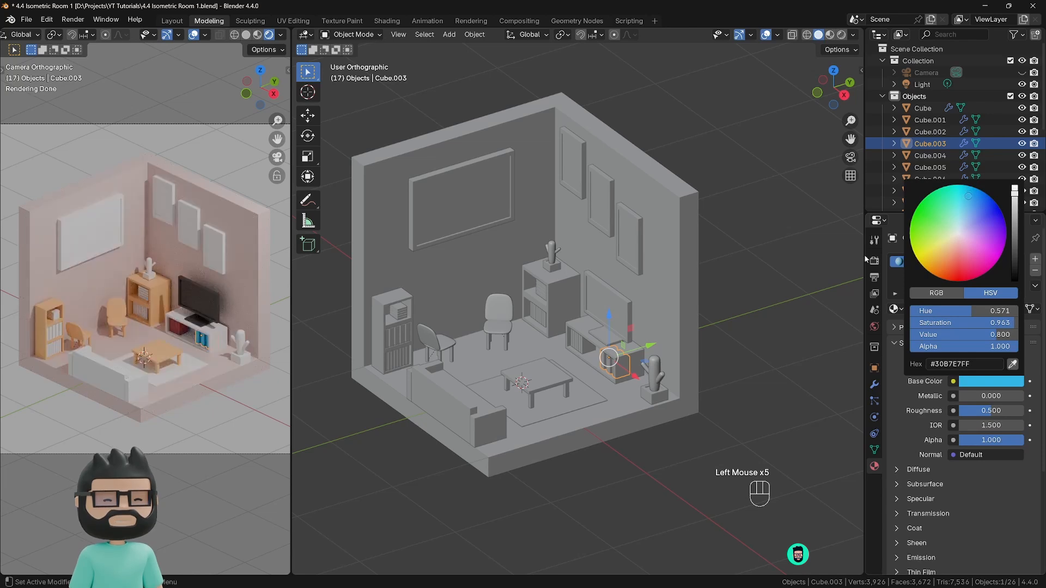
left_click(754, 297)
Step: Link the Red material from the TV stand's books to all the book groups in both bookshelves
left_click(542, 321)
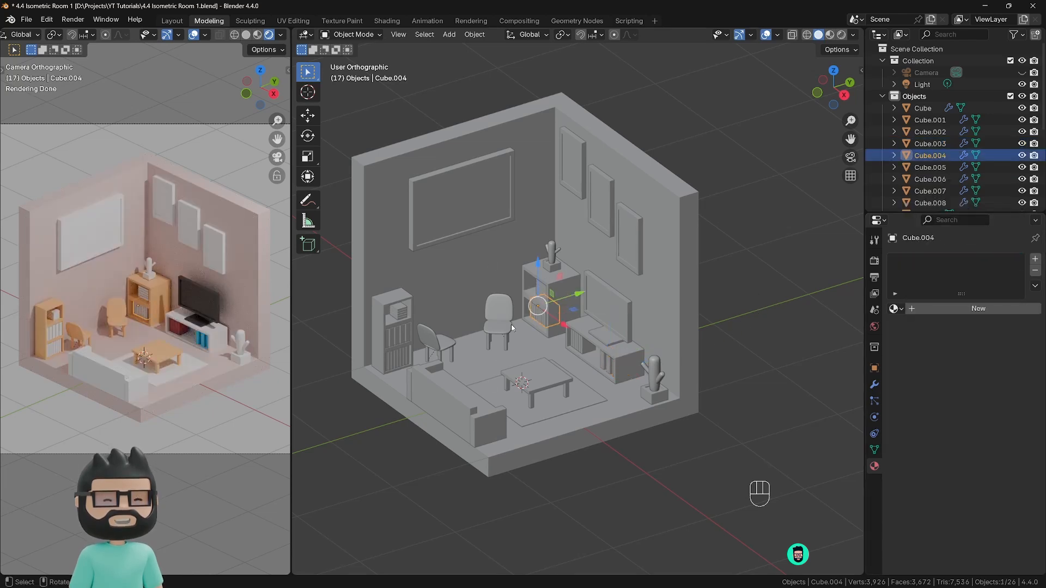
left_click(542, 292, "shift")
left_click(401, 313, "shift")
left_click(400, 360, "shift")
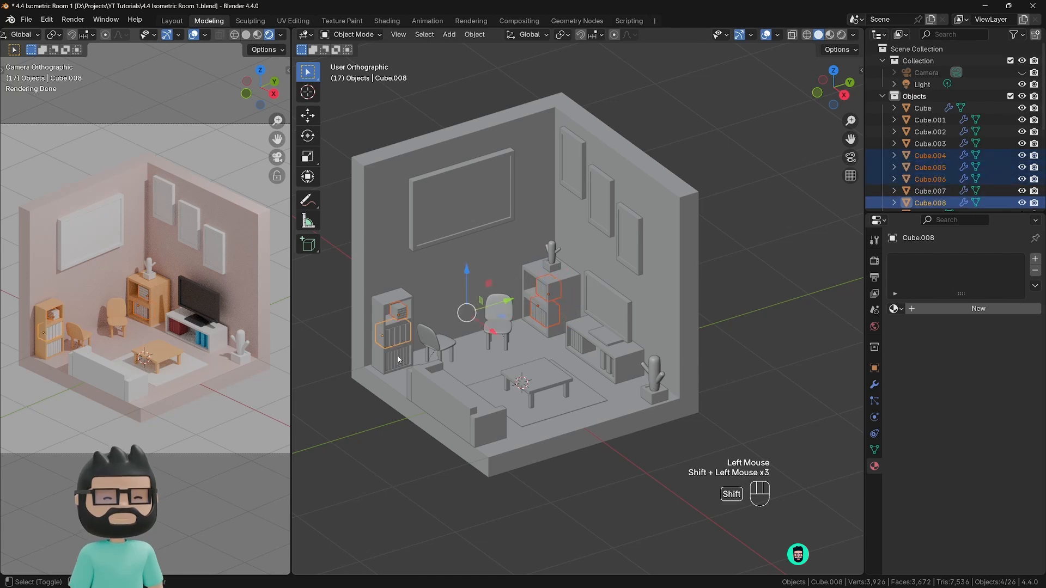
left_click(399, 360, "shift")
middle_click_drag(556, 354, 567, 352)
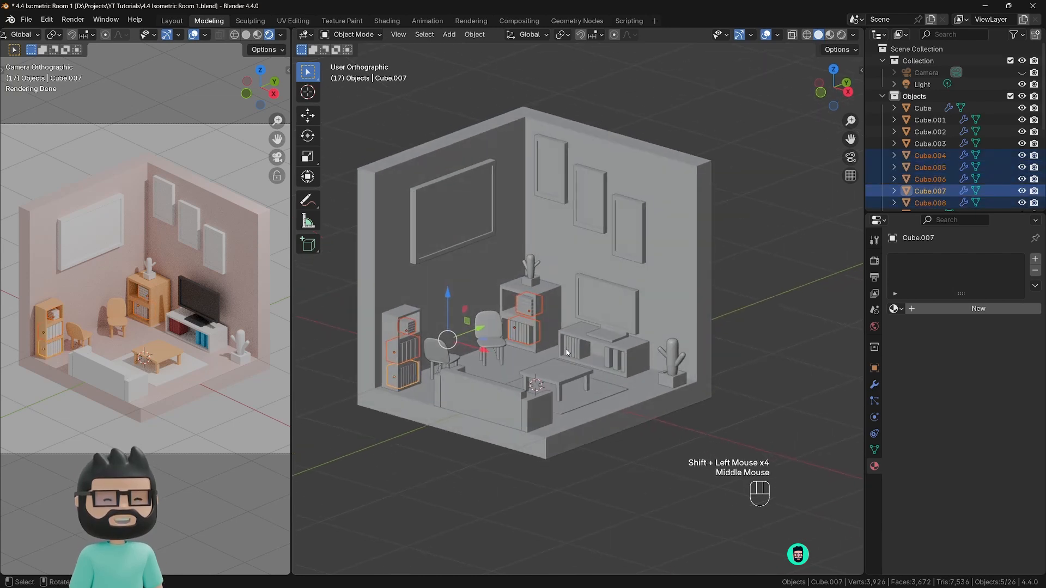
scroll(567, 352, "up", 2)
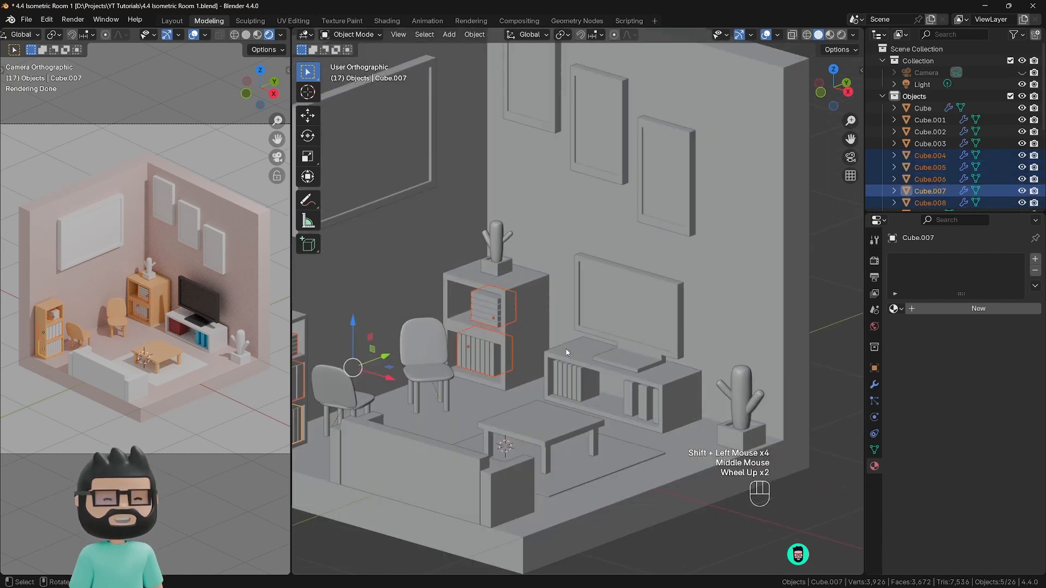
left_click(578, 383, "shift")
middle_click_drag(579, 384, 650, 362, "shift")
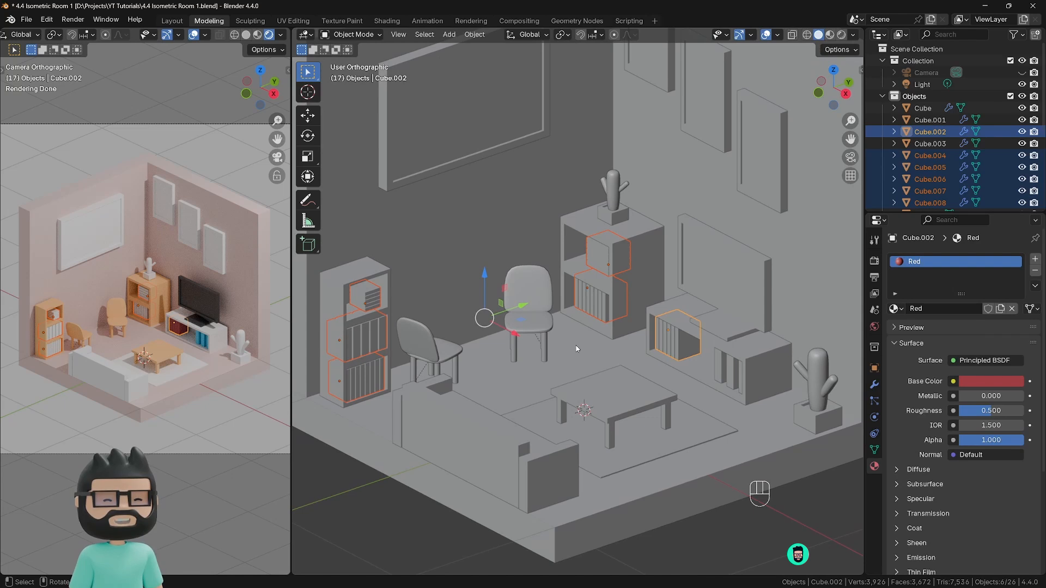
key("ctrl+l")
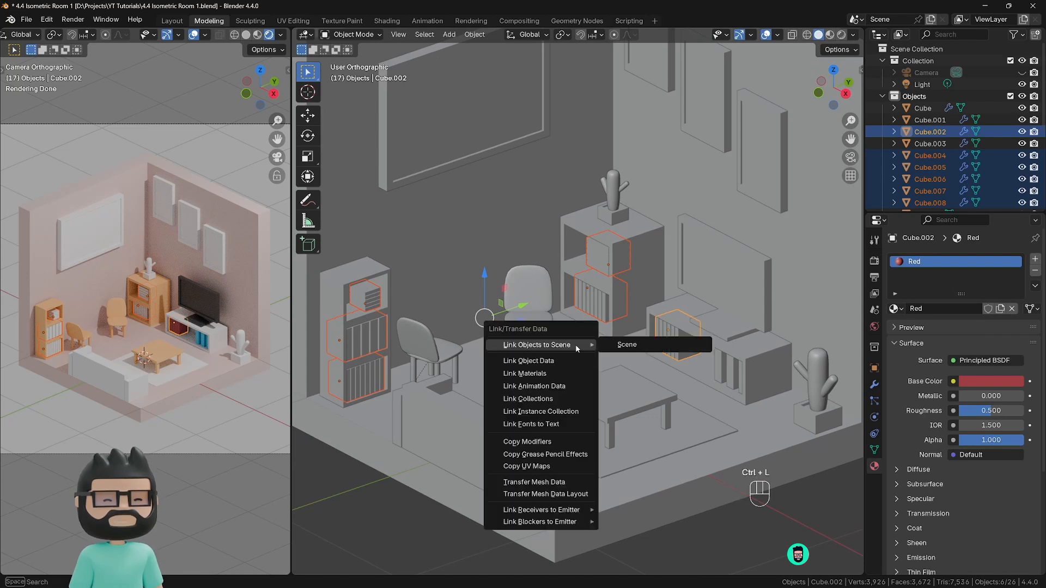
left_click(531, 373)
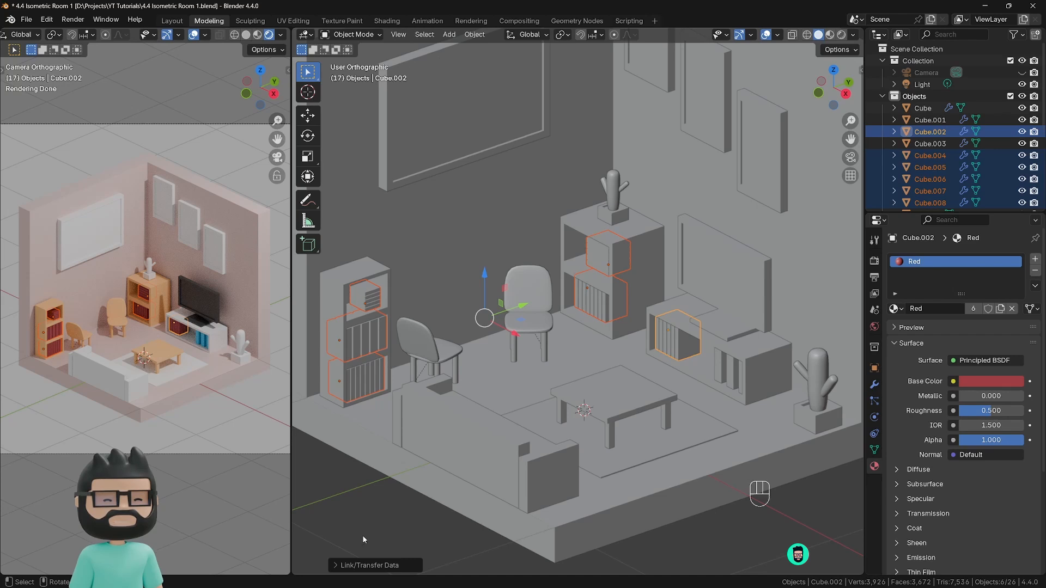
Step: Assign the Blue material to the books on the middle and bottom shelves of the tall bookshelf
double_click(389, 331)
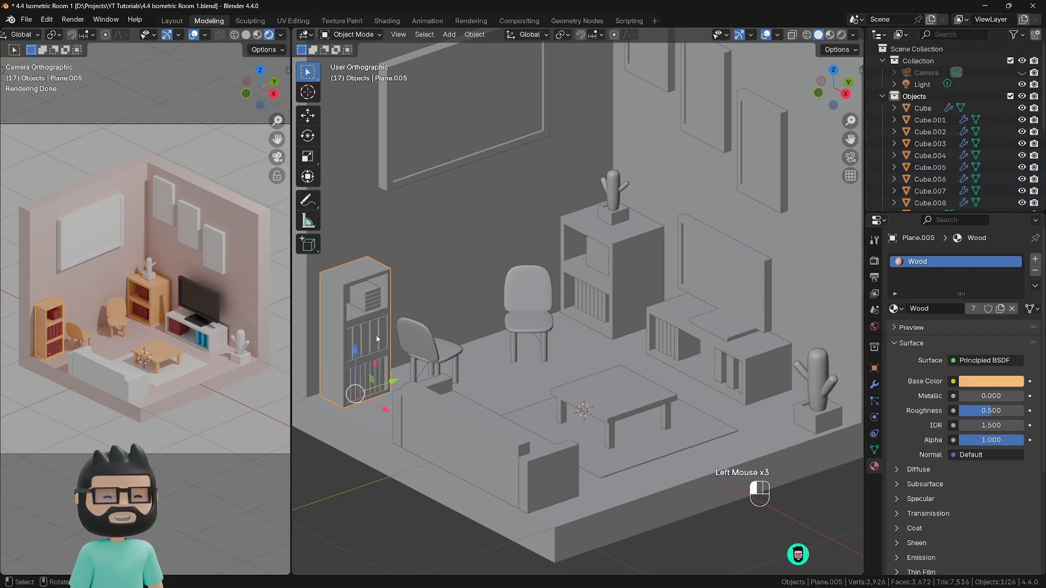
left_click(380, 341)
left_click(896, 309)
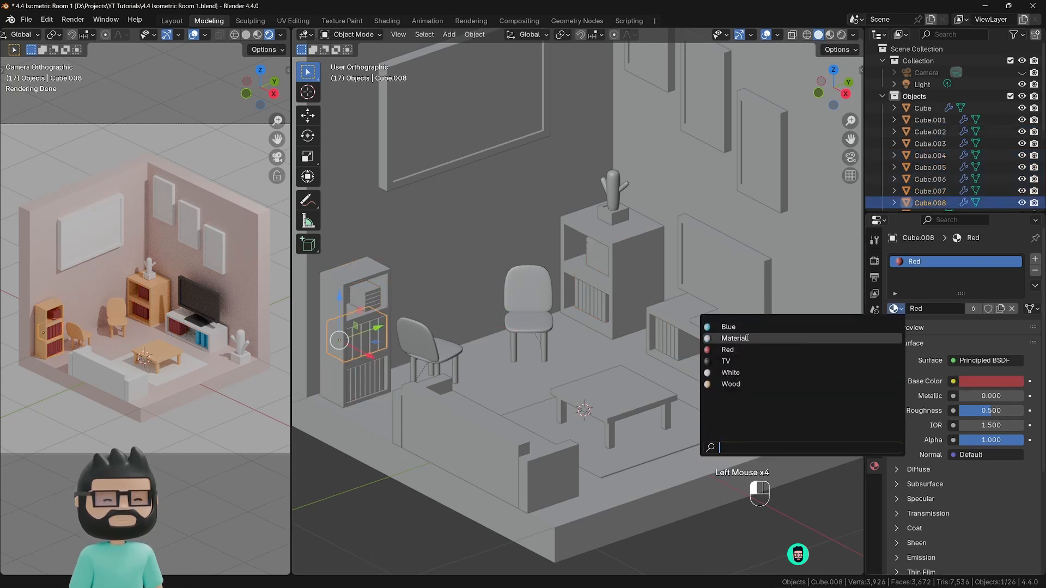
left_click(817, 327)
left_click(373, 367)
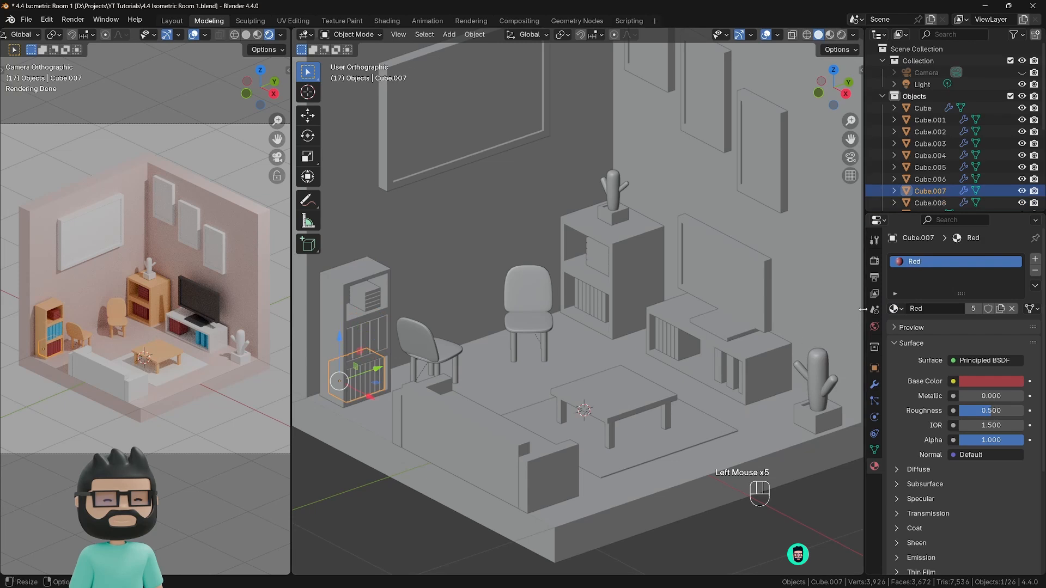
left_click(894, 309)
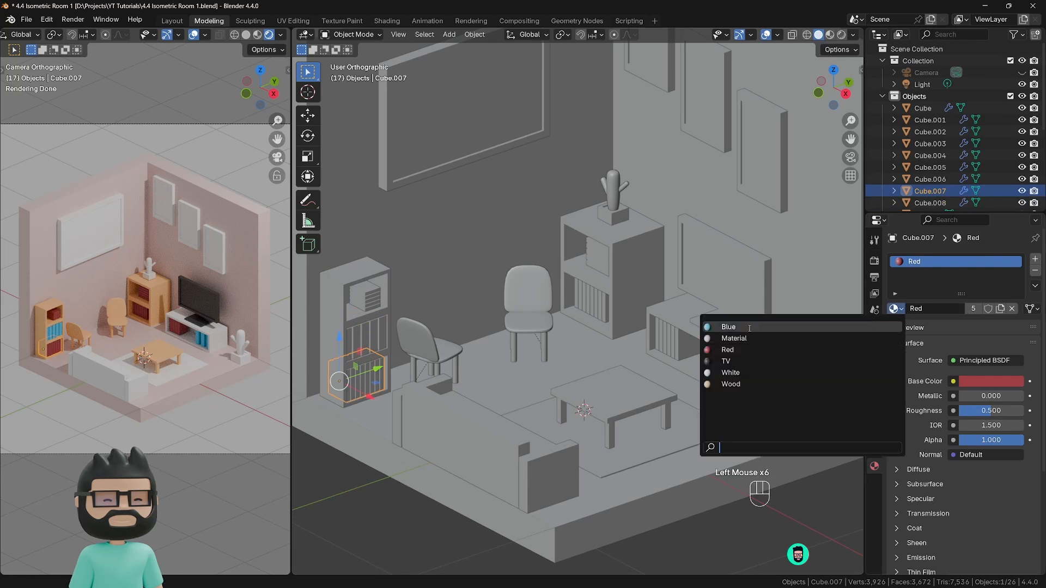
left_click(730, 327)
Step: Replace Red on the wide bookshelf's lower books with a new material colored green: hue 0.424, saturation 0.949, value 0.628
scroll(579, 378, "down", 2)
middle_click_drag(579, 378, 563, 406, "shift")
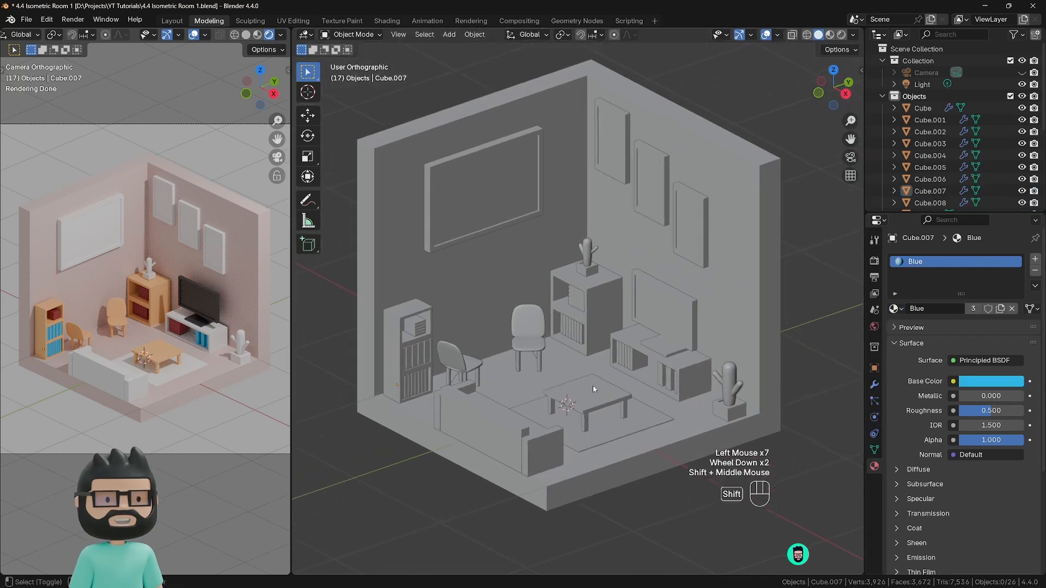
left_click(570, 332)
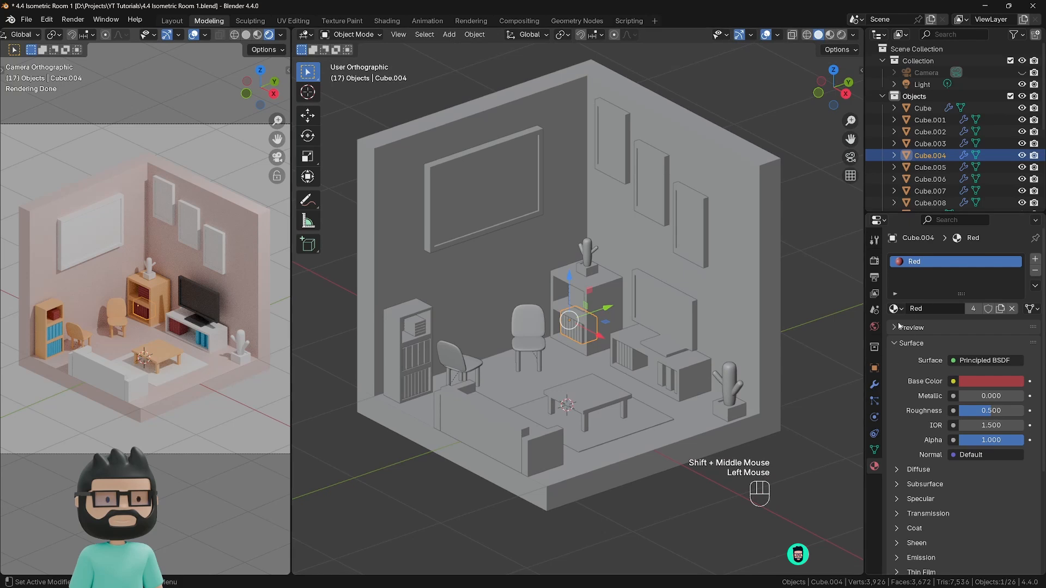
left_click(1035, 270)
left_click(964, 309)
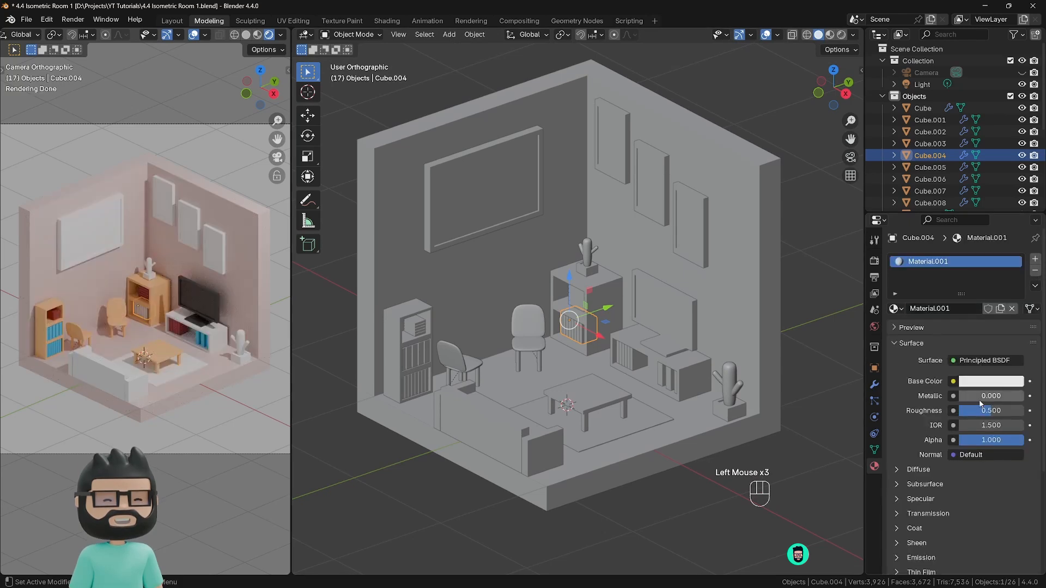
left_click(991, 382)
key("ctrl+v")
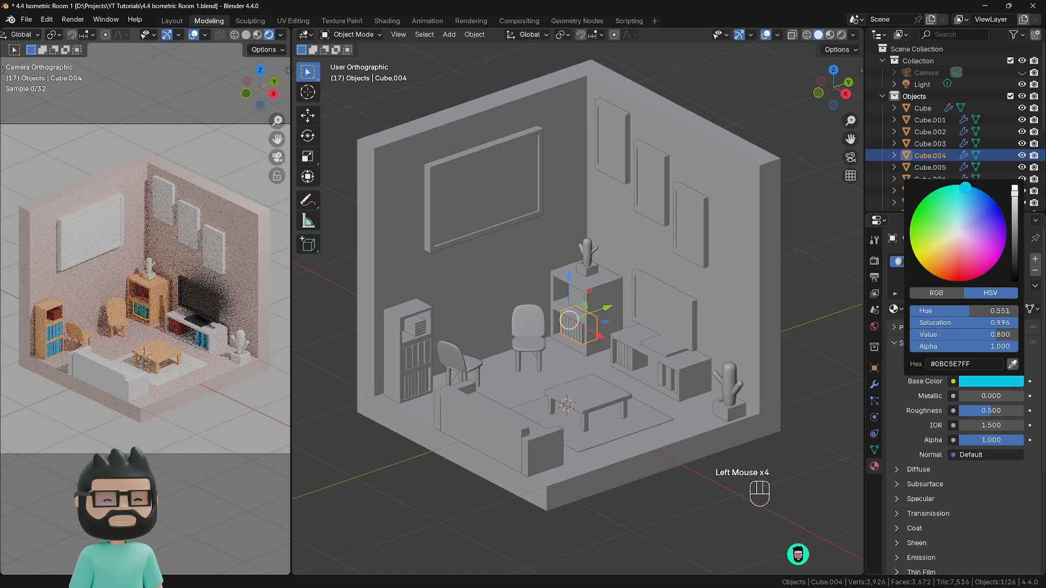
mouse_move(964, 187)
left_mouse_down()
mouse_move(945, 186)
mouse_move(947, 199)
left_mouse_up()
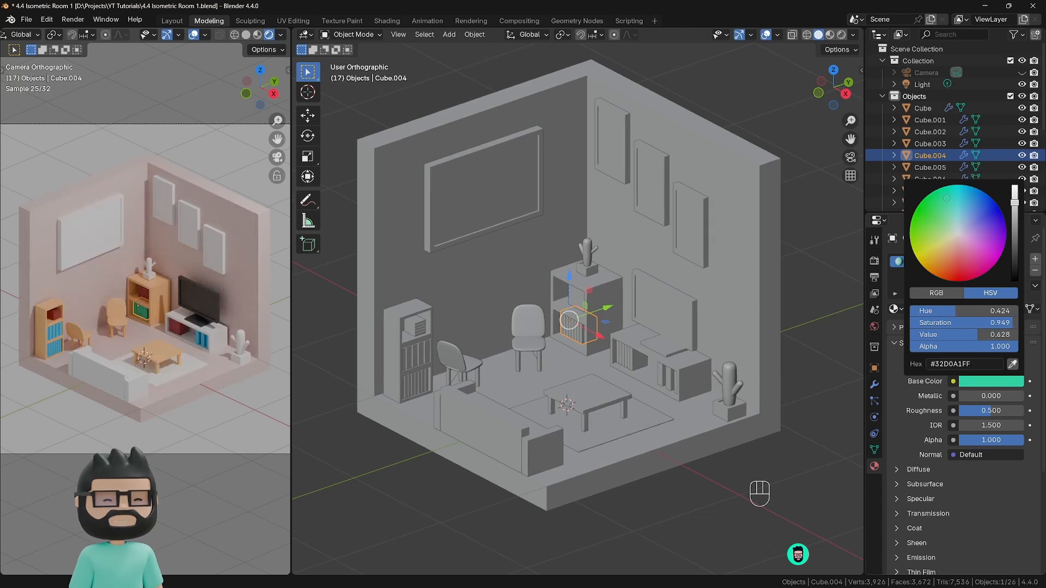
Step: Assign the new green material to the tall bookshelf's bottom books and rename it Green
left_click(420, 386)
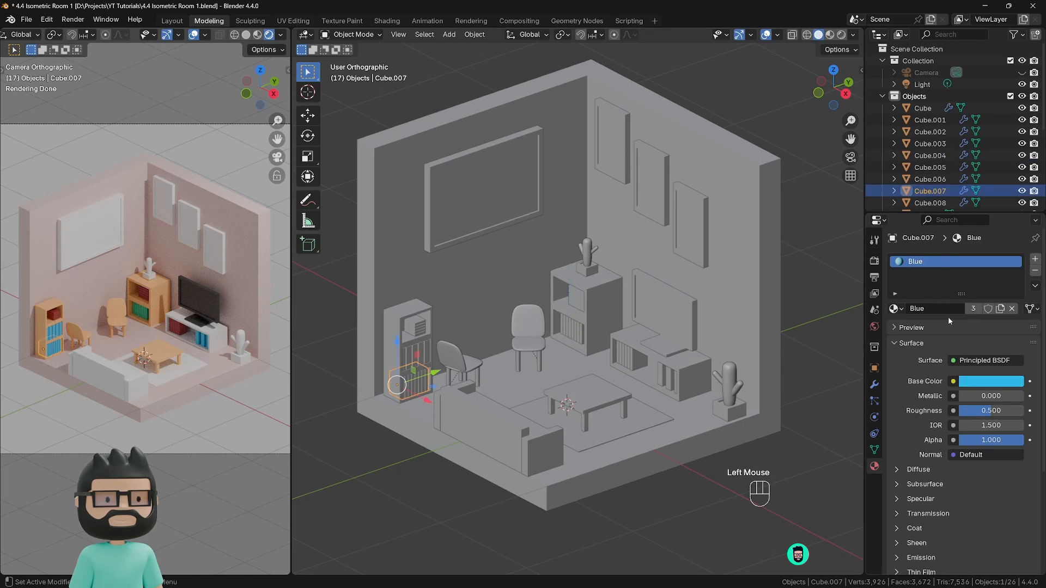
left_click(895, 308)
left_click(730, 350)
left_click(917, 309)
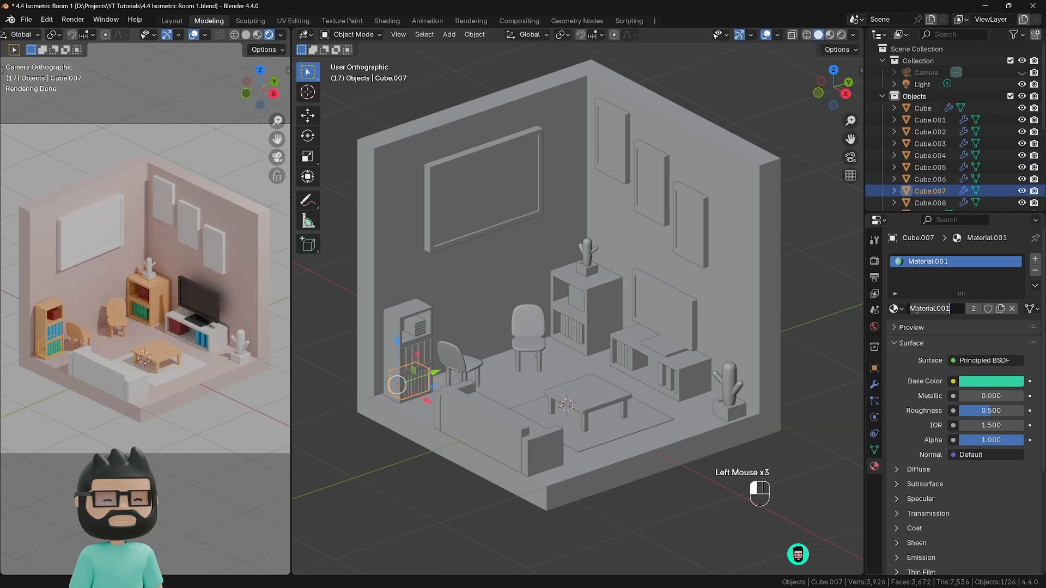
type("Green")
key("Return")
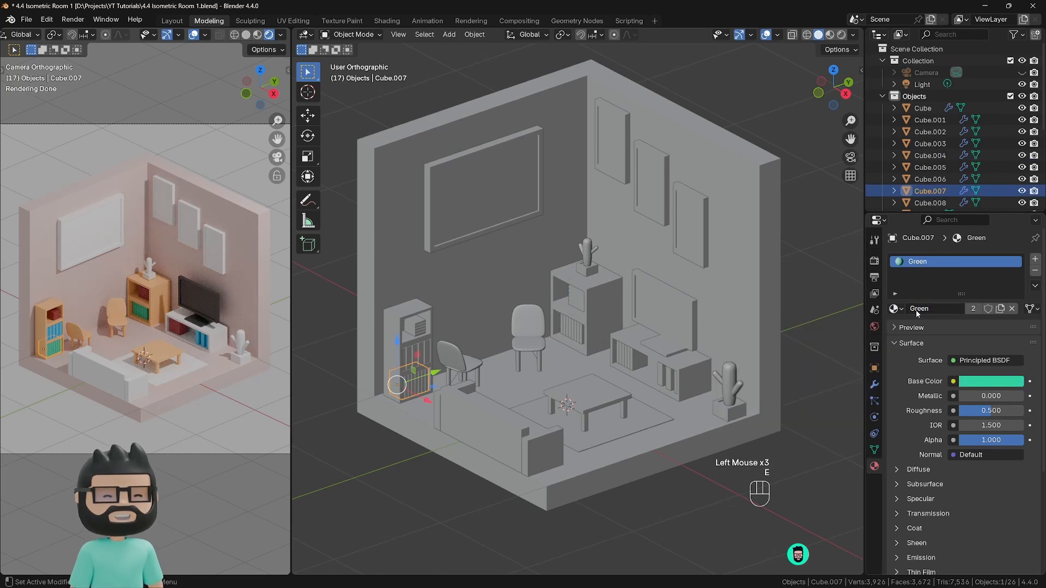
Step: Undo the recent selections and the blue material assignment on the rug
left_click(411, 505)
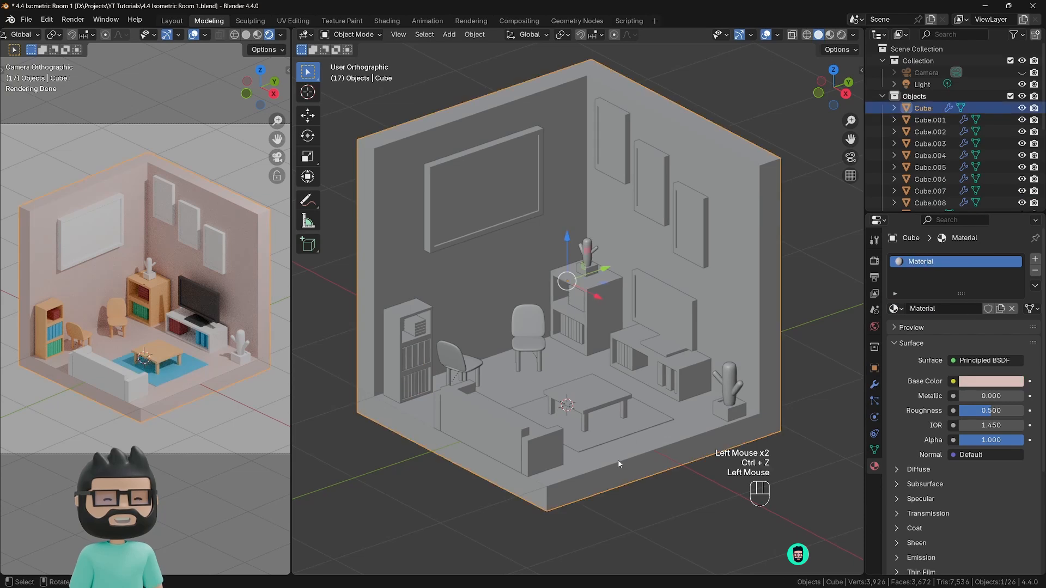
key("ctrl+z")
key("ctrl+z")
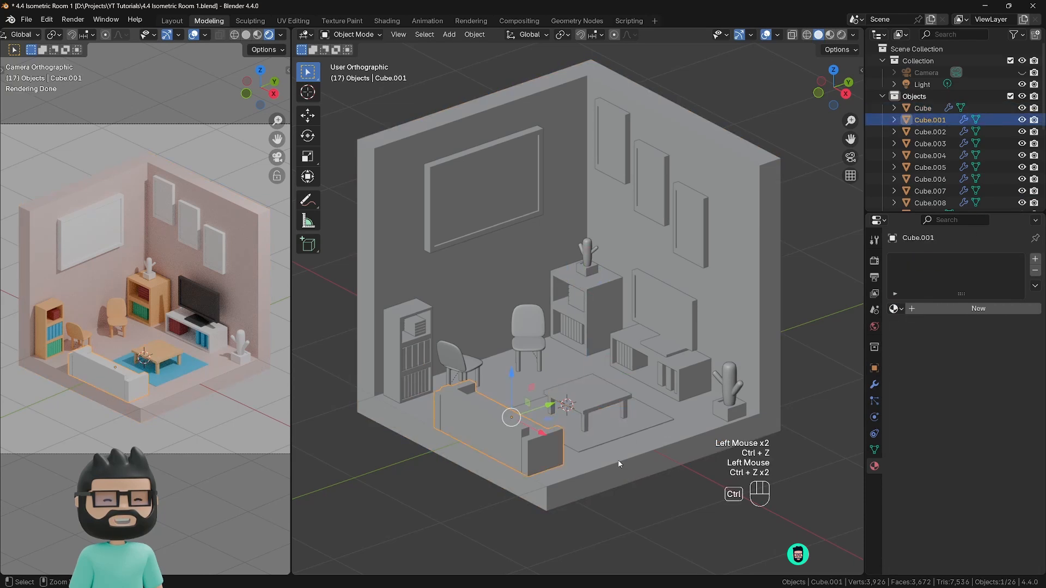
key("ctrl+z")
key("ctrl+z")
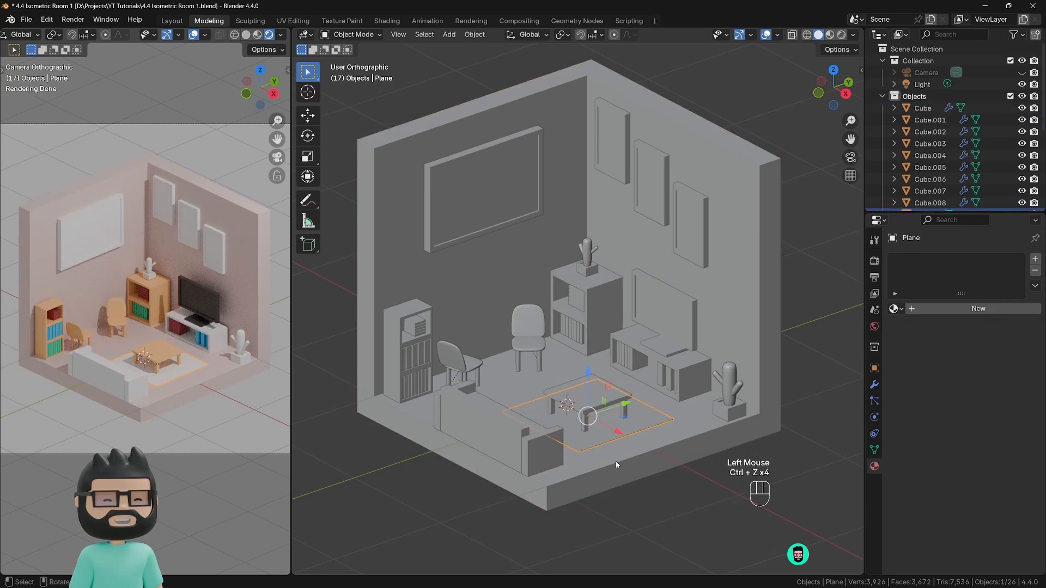
Step: Give the sofa a new material named Sofa with a light teal base color
middle_click_drag(616, 461, 610, 441, "shift")
left_click(118, 381)
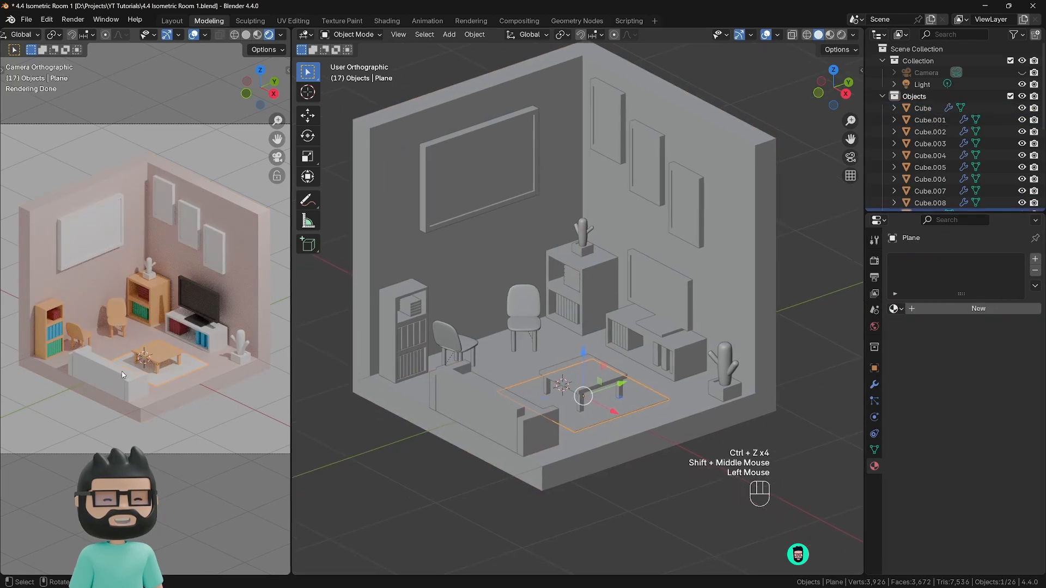
left_click(975, 308)
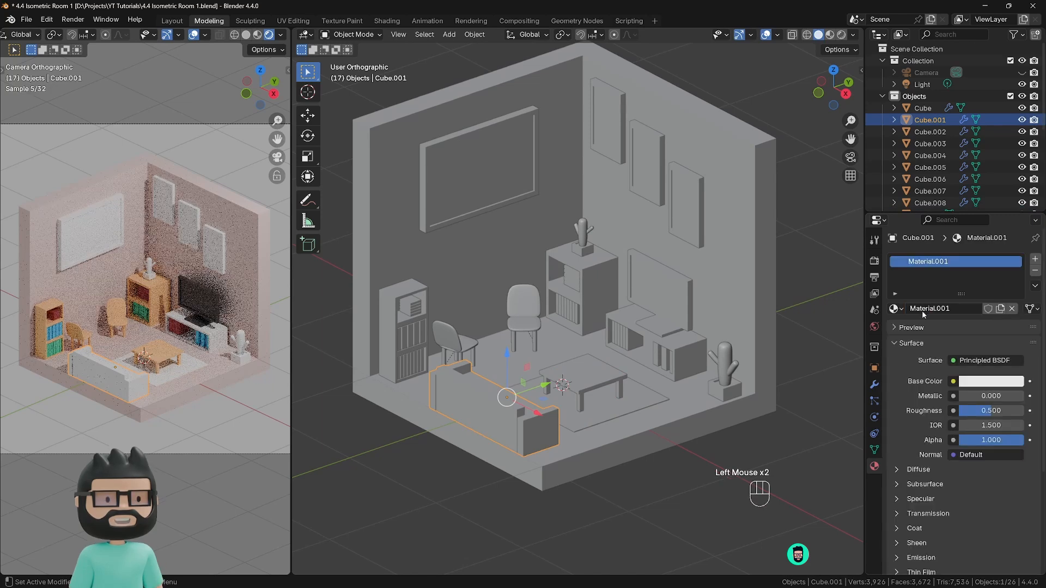
left_click(947, 309)
type("S")
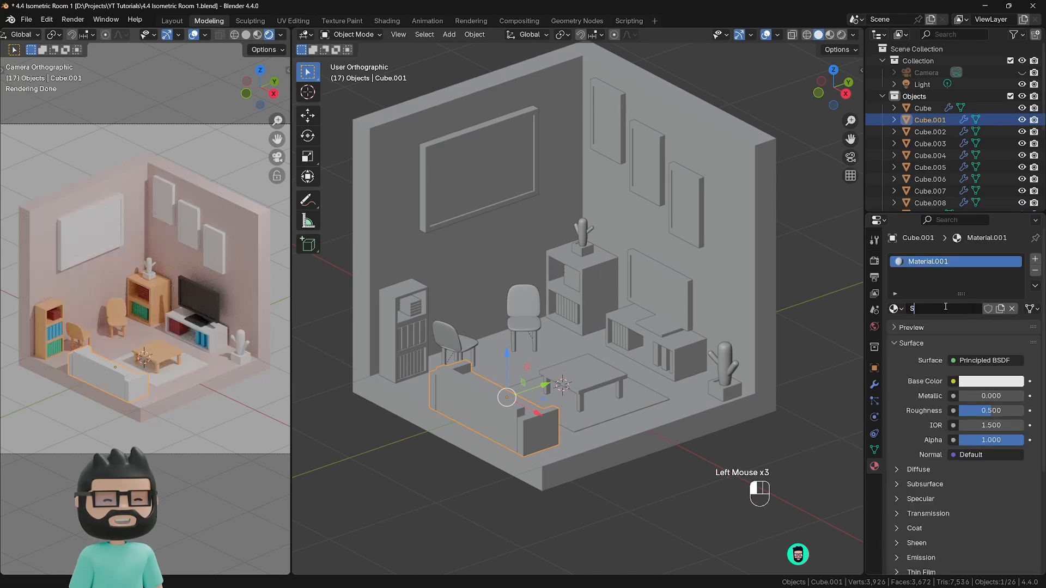
type("ofa")
key("Return")
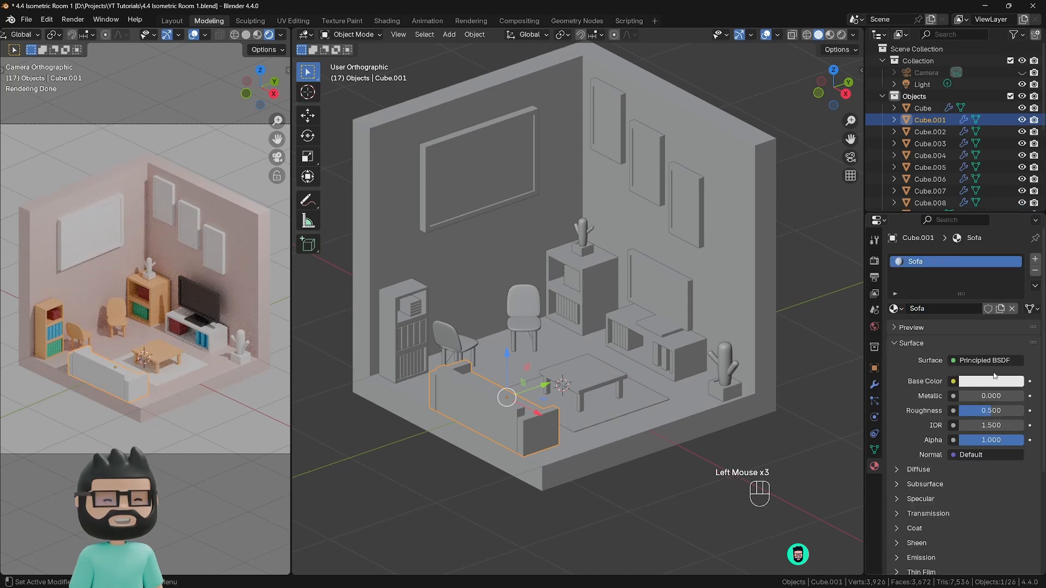
left_click(994, 380)
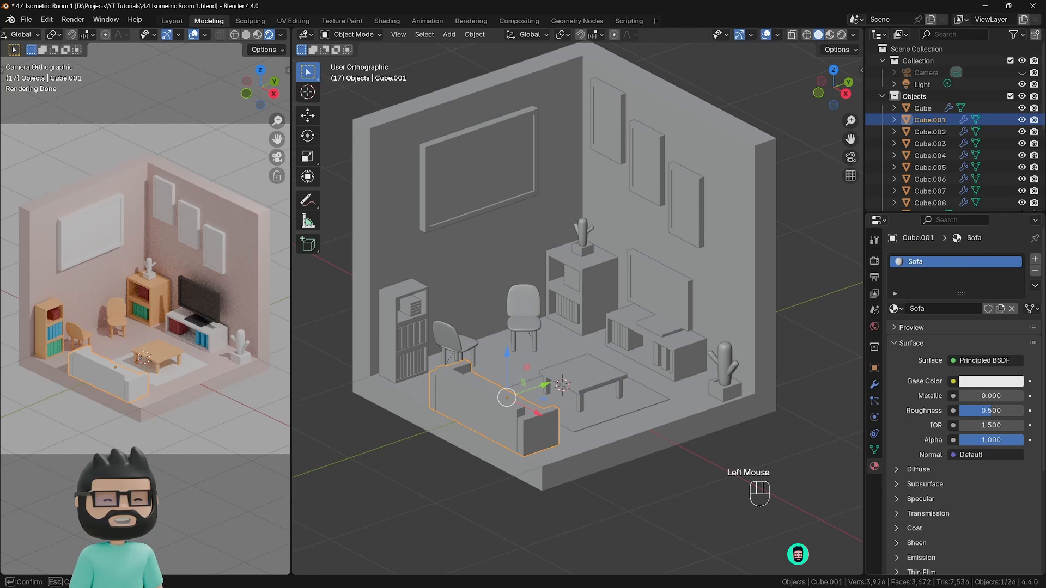
left_click(990, 381)
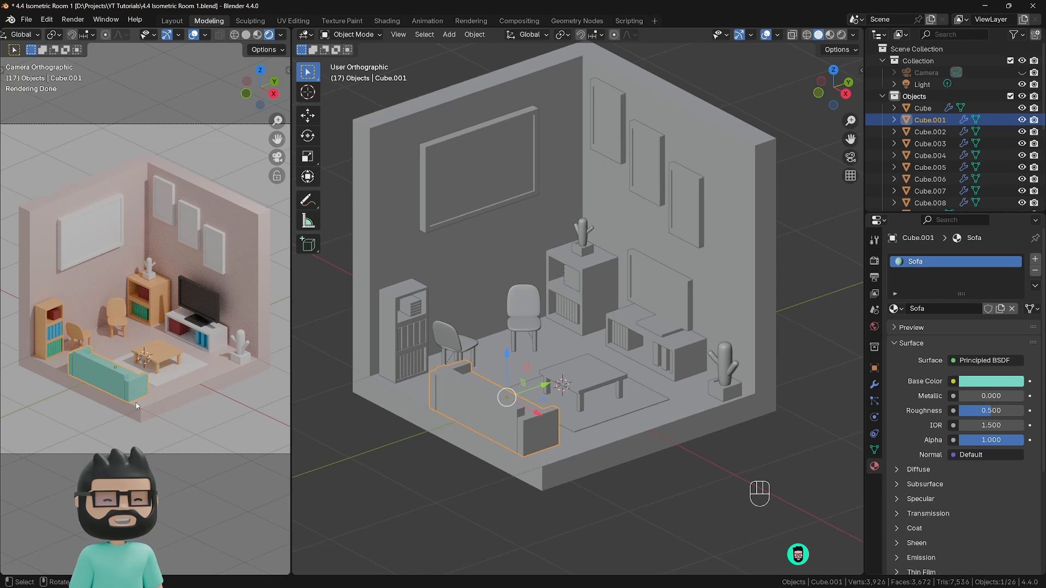
Step: Assign the existing Sofa material to the rug under the coffee table
scroll(206, 392, "down", 2)
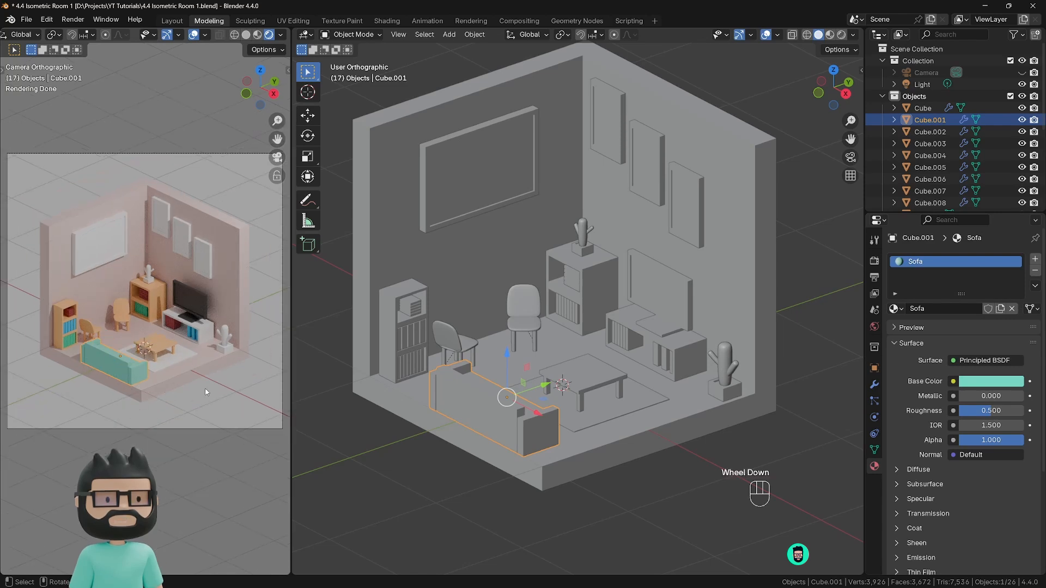
left_click(590, 424)
left_click(894, 308)
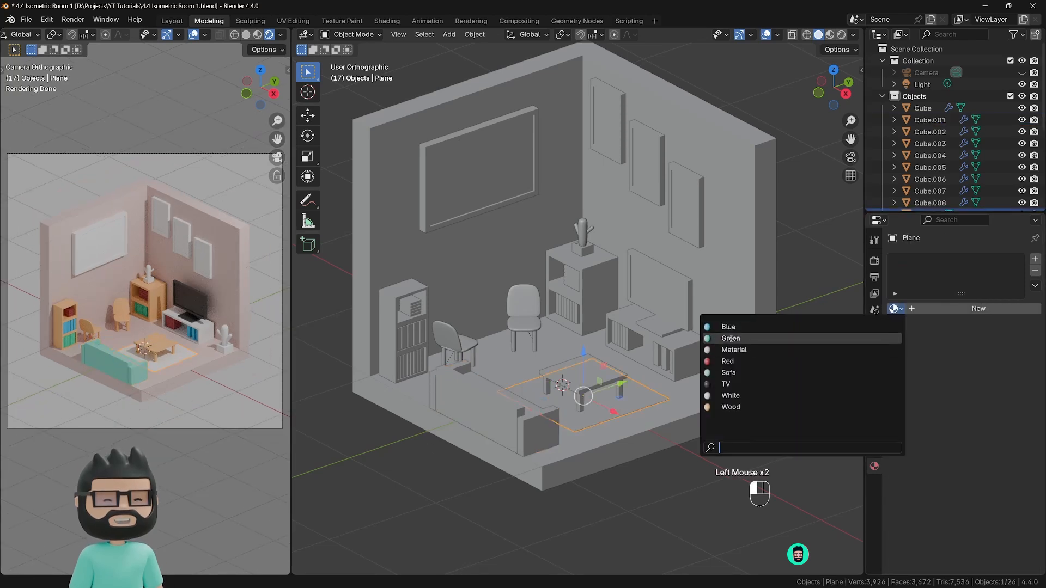
left_click(729, 372)
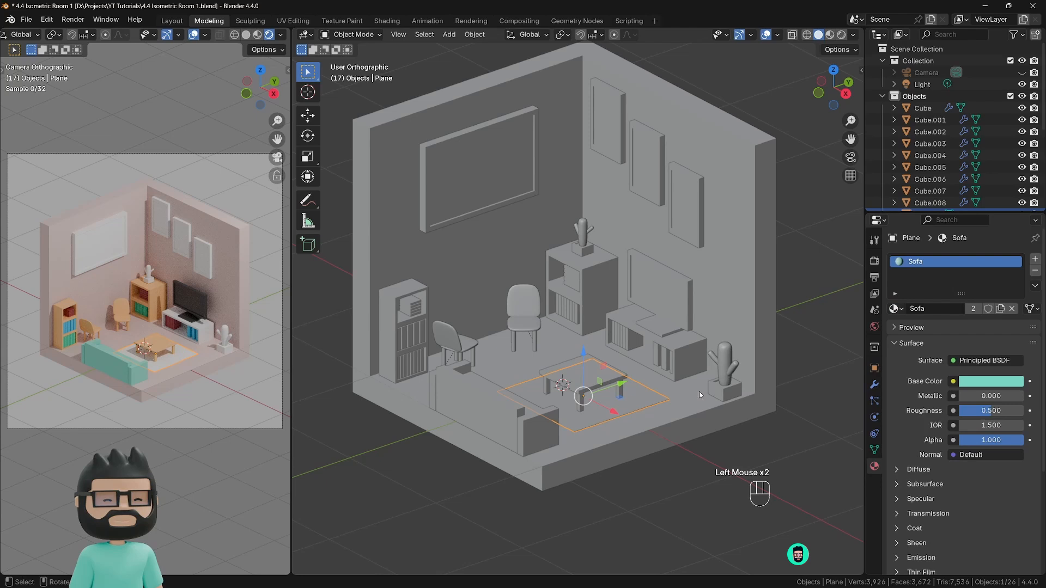
left_click(606, 452)
Step: Give the floor cactus's pot a new material named Brown colored dark brown: hue 0.025, saturation 0.865, value 0.075
scroll(563, 461, "down", 1)
scroll(566, 457, "down", 1, "shift")
middle_click_drag(567, 458, 553, 482, "shift")
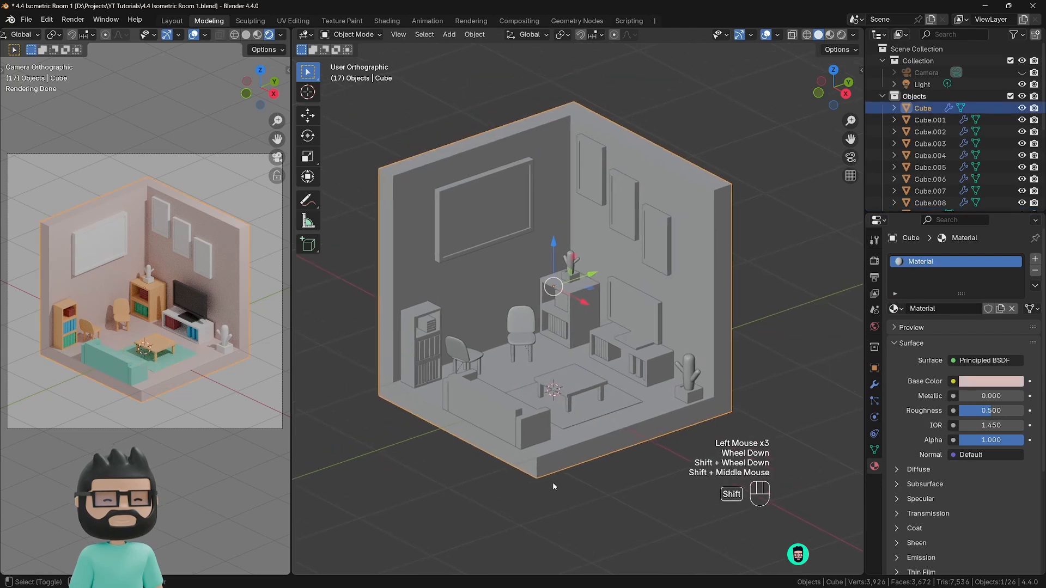
left_click(688, 387)
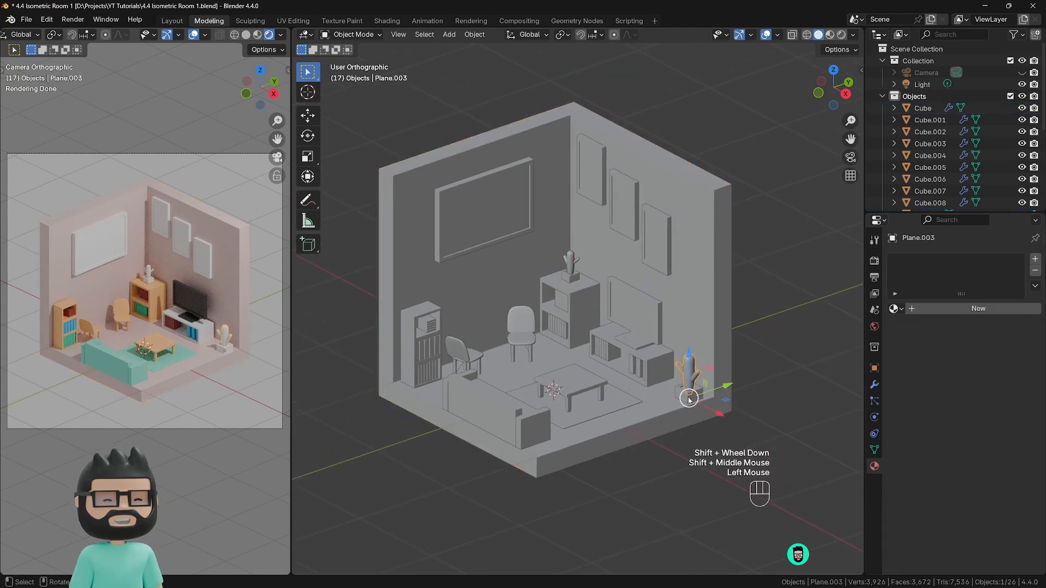
left_click(894, 308)
left_click(730, 344)
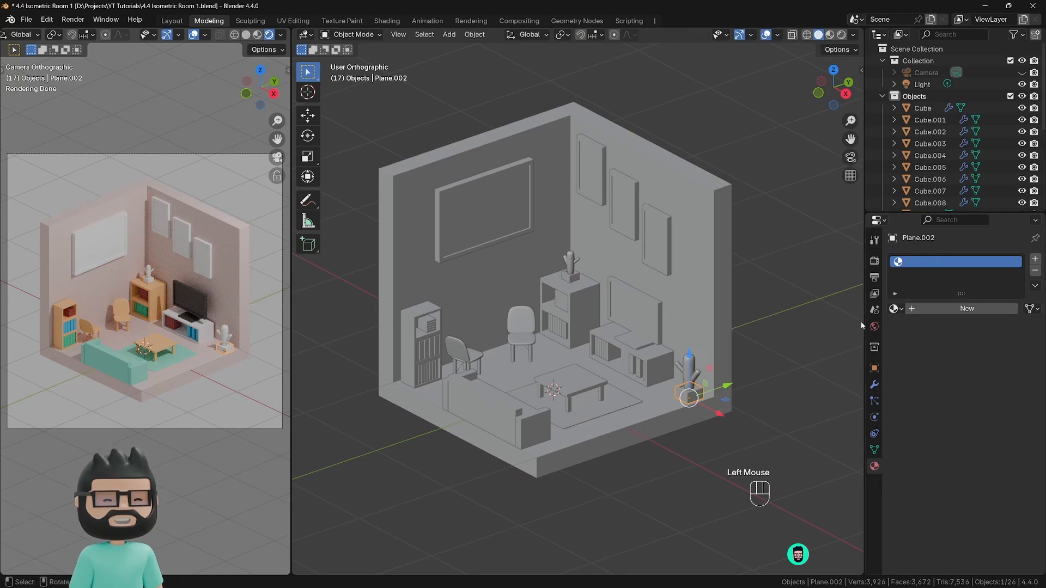
left_click(927, 308)
double_click(927, 308)
type("Brown")
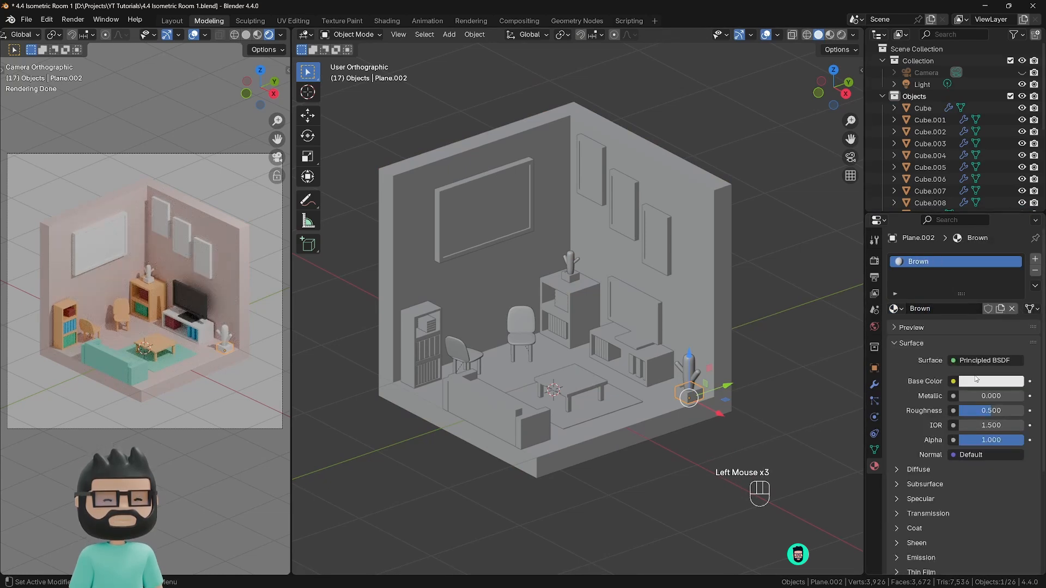
left_click(991, 381)
mouse_move(956, 257)
left_mouse_down()
mouse_move(948, 271)
mouse_move(951, 261)
left_mouse_up()
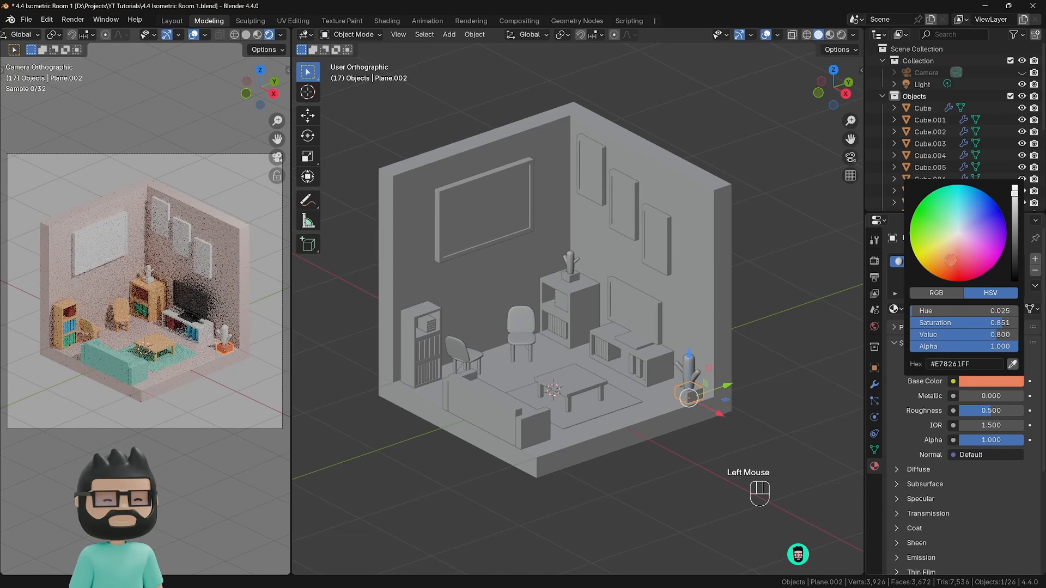
left_click_drag(1015, 229, 1015, 253)
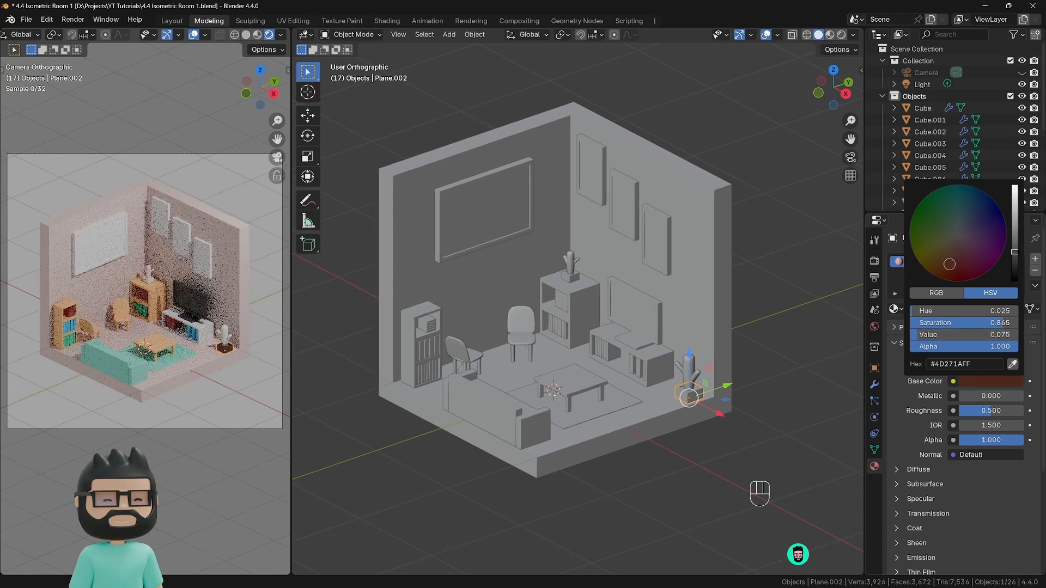
Step: Assign the Green material to the floor cactus and remove the material slot from the room shell
left_click(691, 373)
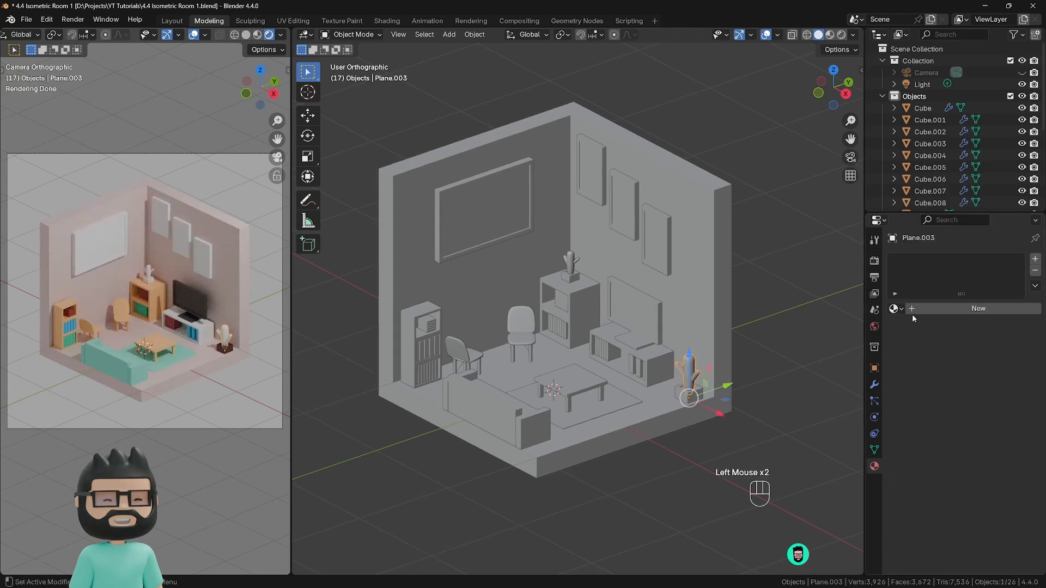
left_click(893, 309)
left_click(757, 349)
left_click(594, 396)
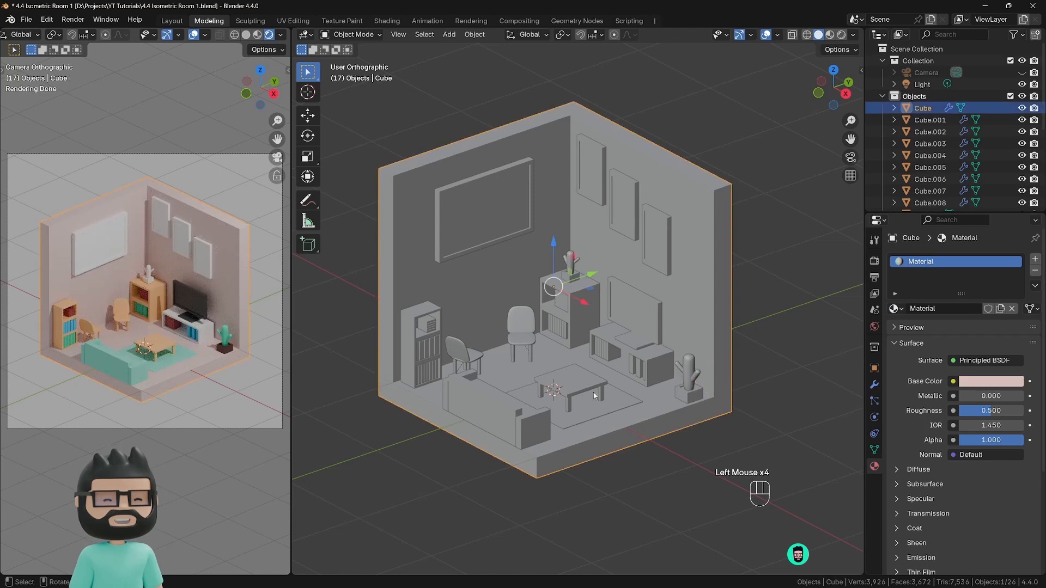
left_click(1035, 271)
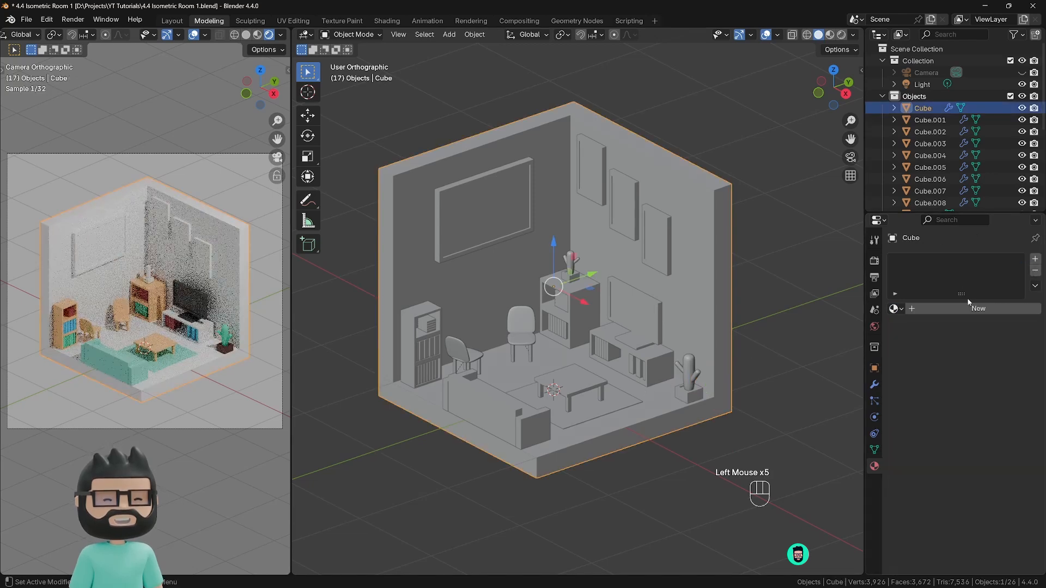
Step: Give the floor cactus a new material named Green2 with a light green base color, and save the file
left_click(969, 307)
left_click(933, 309)
left_click(689, 376)
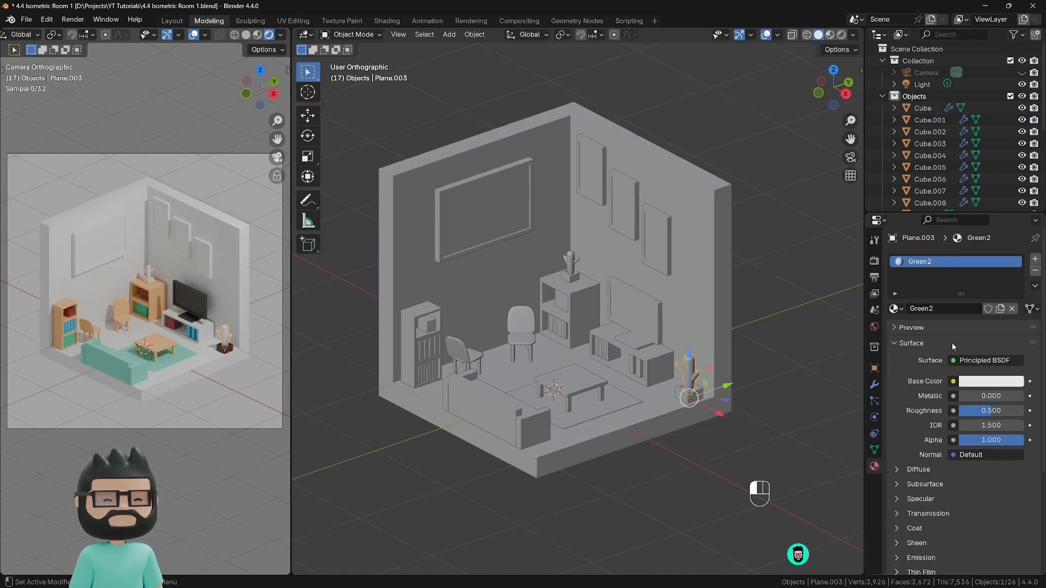
left_click(991, 381)
left_click_drag(947, 240, 925, 221)
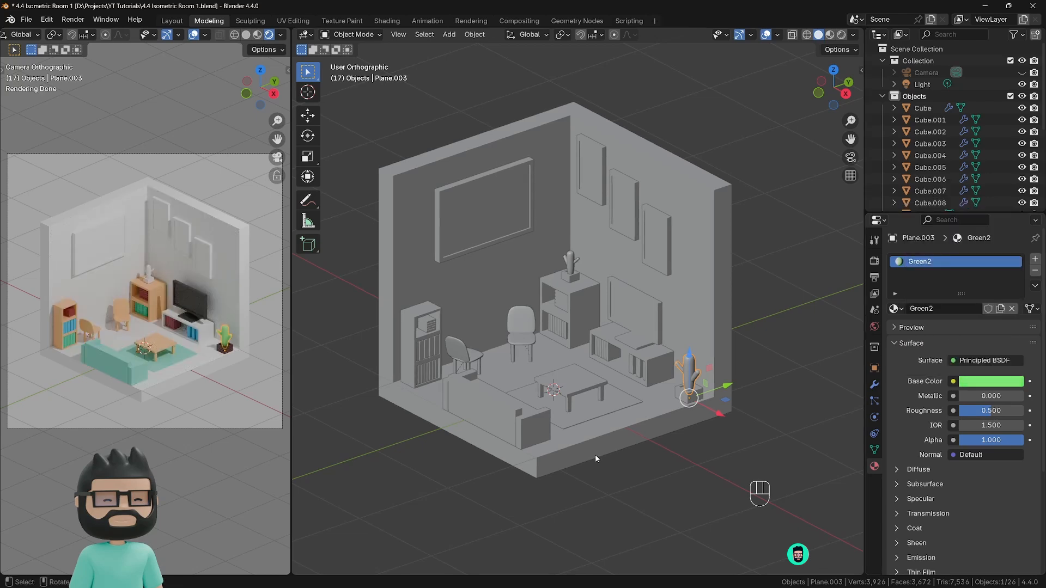
left_click(608, 474)
key("ctrl+s")
Step: Assign the Green2 material to the cactus on top of the wide bookshelf
scroll(612, 454, "up", 2)
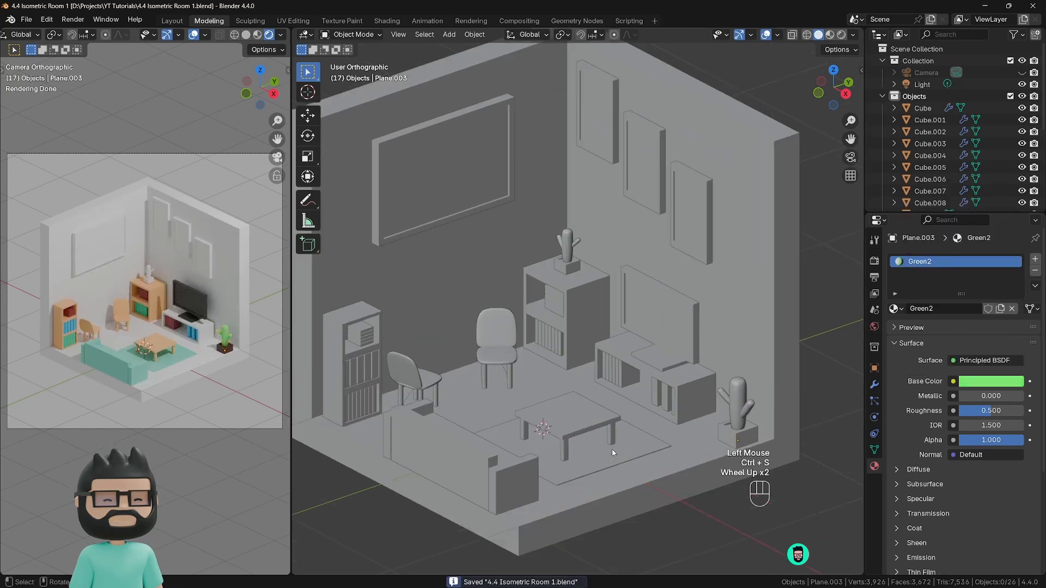
left_click(568, 245)
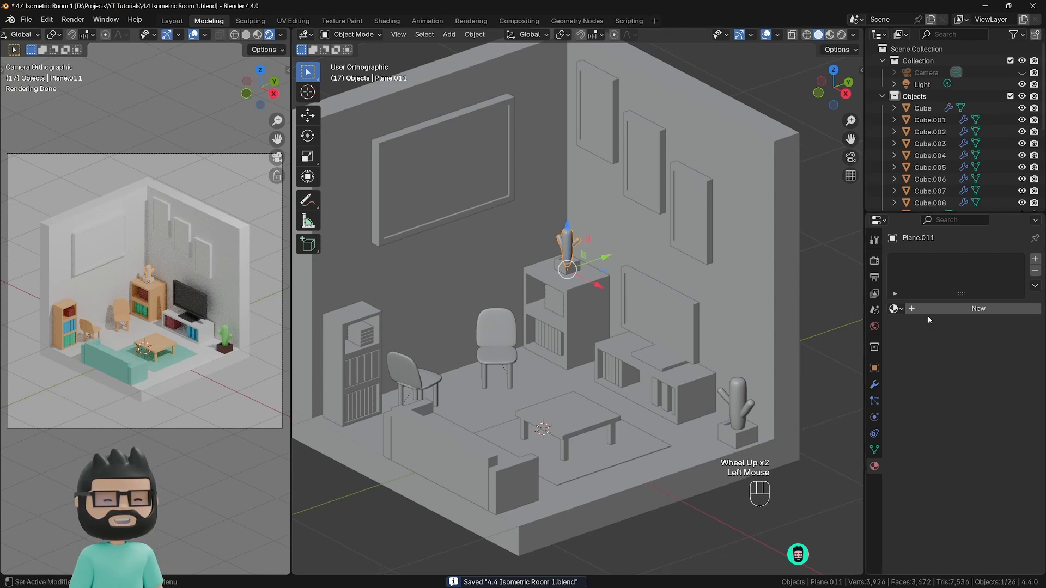
left_click(895, 308)
left_click(757, 361)
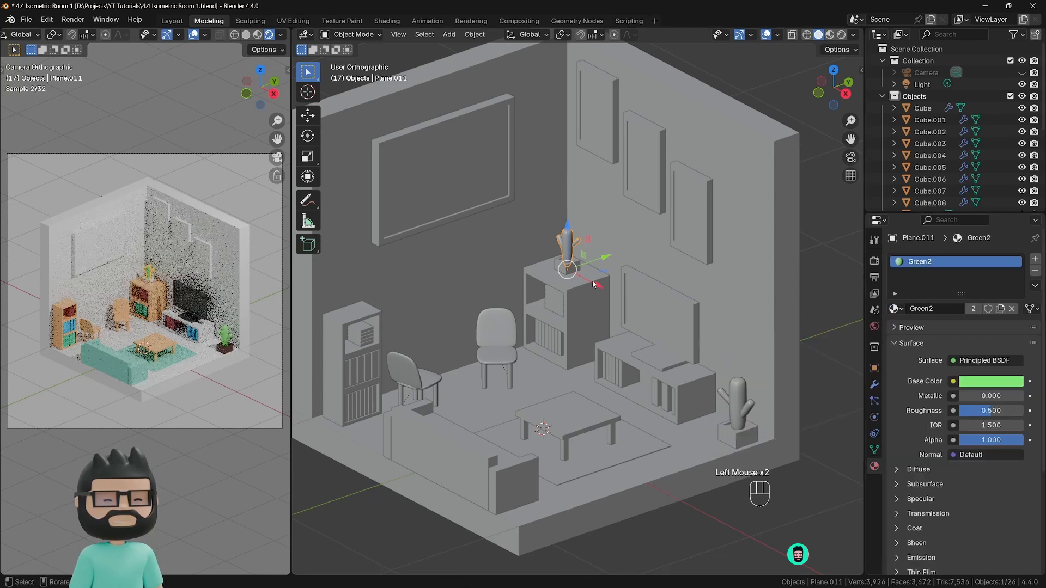
Step: Assign the Brown material to the pot of the cactus on top of the wide bookshelf
left_click(707, 416)
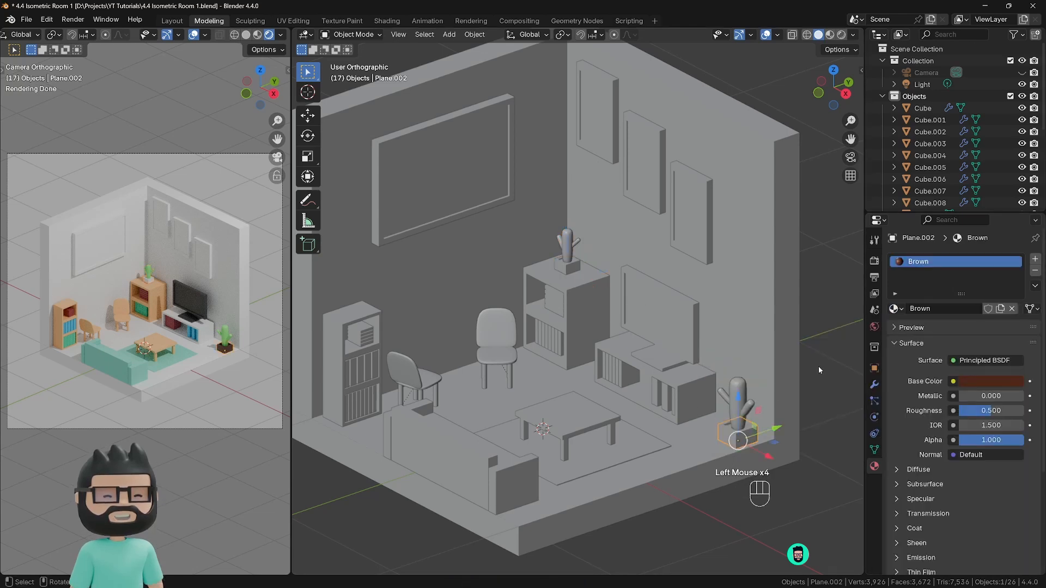
left_click(895, 308)
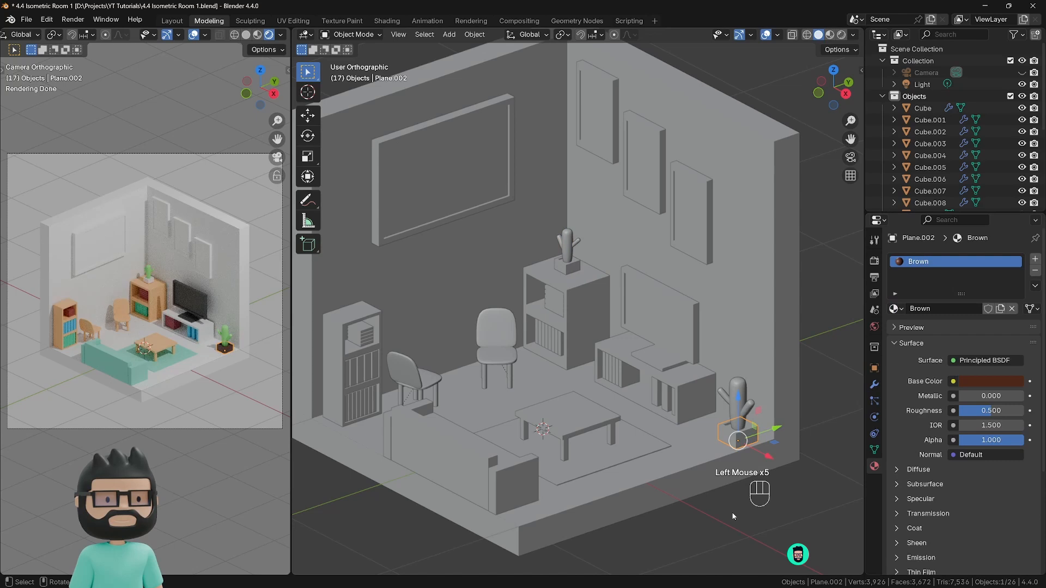
left_click(895, 308)
left_click(804, 340)
left_click(569, 270)
left_click(895, 309)
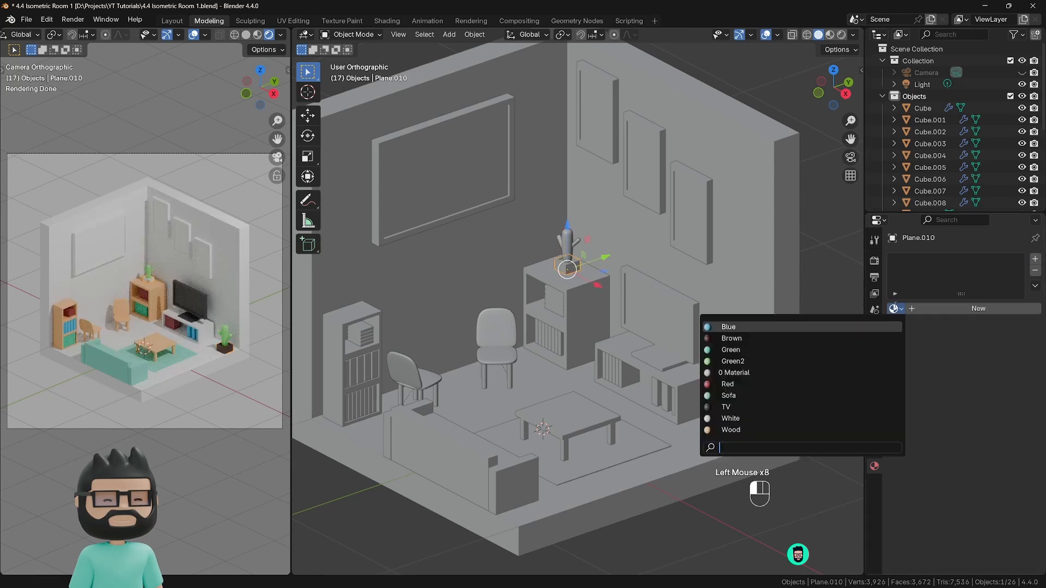
left_click(727, 339)
left_click(722, 537)
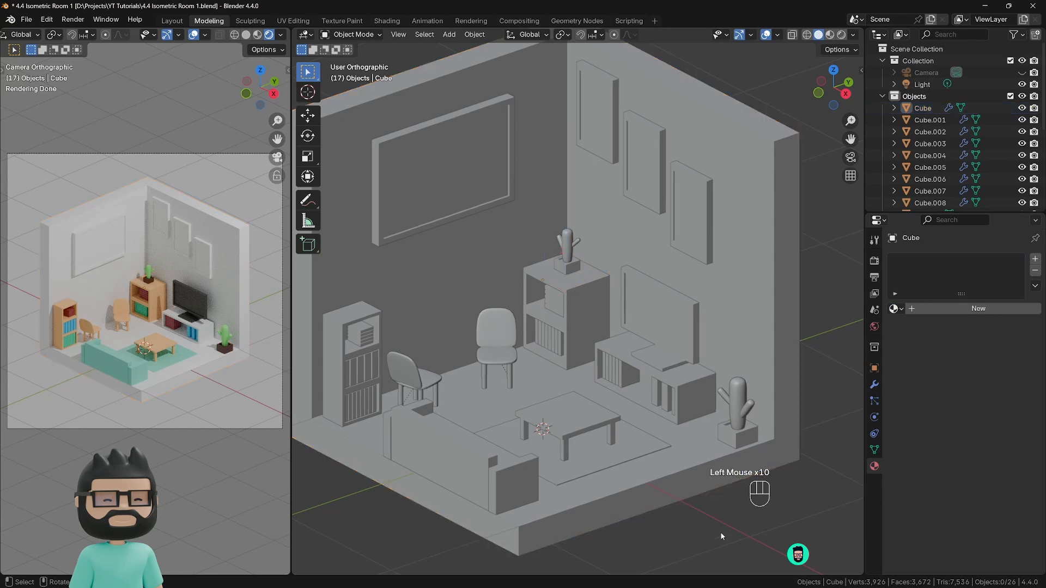
Step: Reassign the pink material named Material to the room shell
middle_click_drag(600, 313, 590, 374, "shift")
left_click(722, 304)
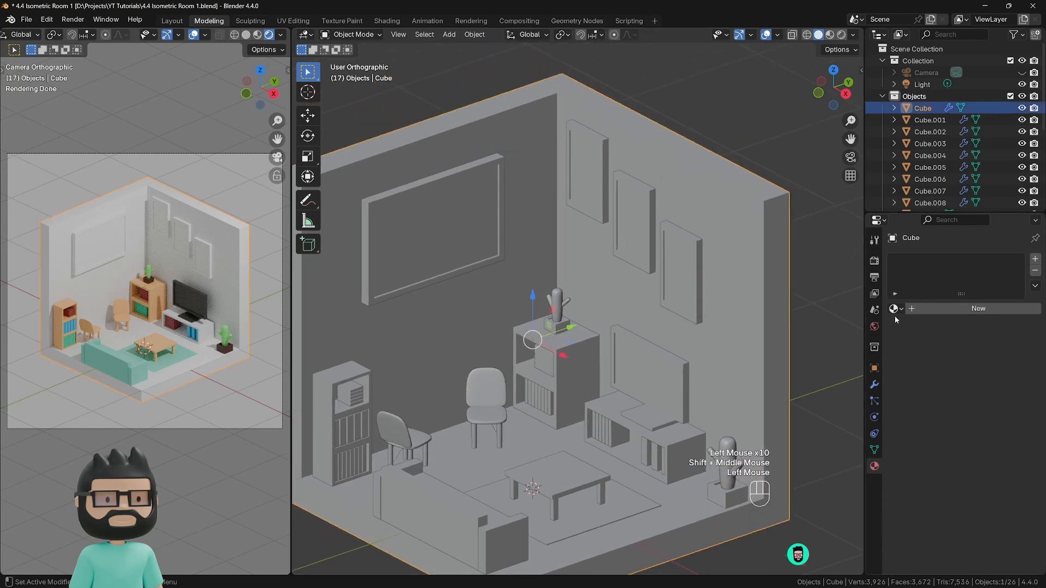
left_click(894, 308)
left_click(761, 375)
left_click(764, 316)
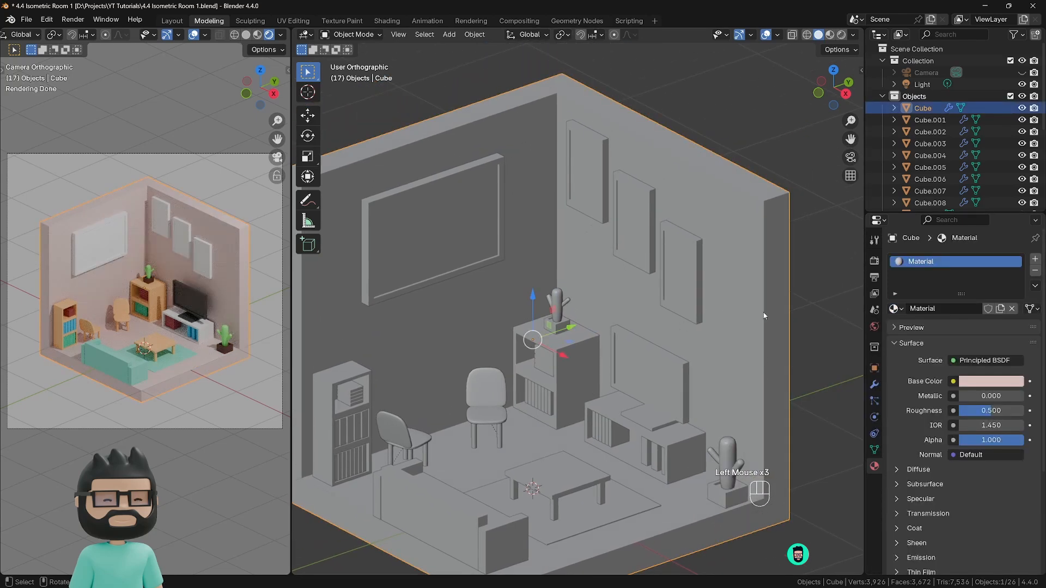
Step: Give the three small wall frames a new material and name it White
middle_click_drag(577, 242, 580, 274, "shift")
scroll(602, 231, "down", 2)
left_click(603, 231)
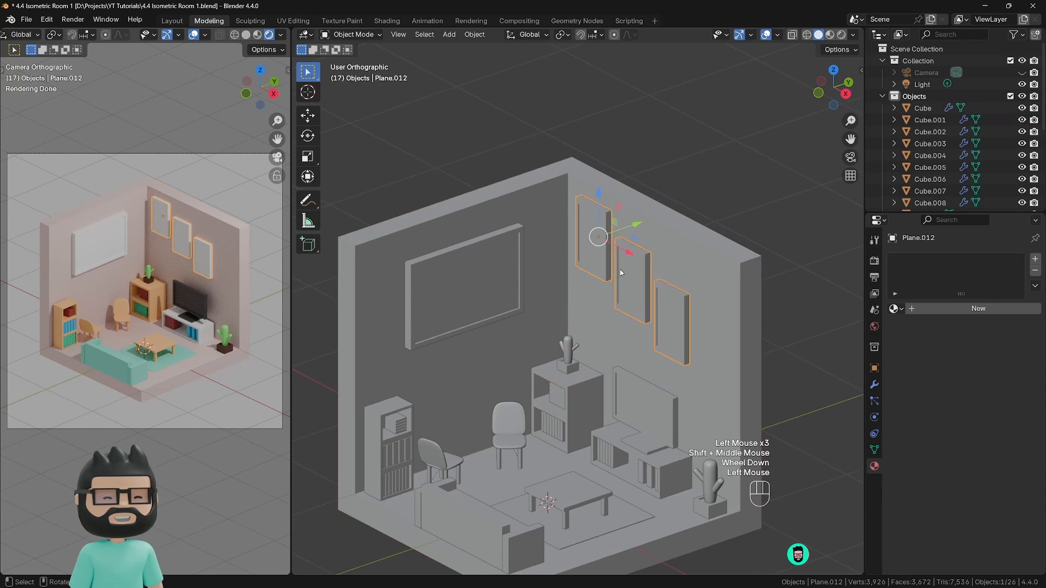
left_click(896, 308)
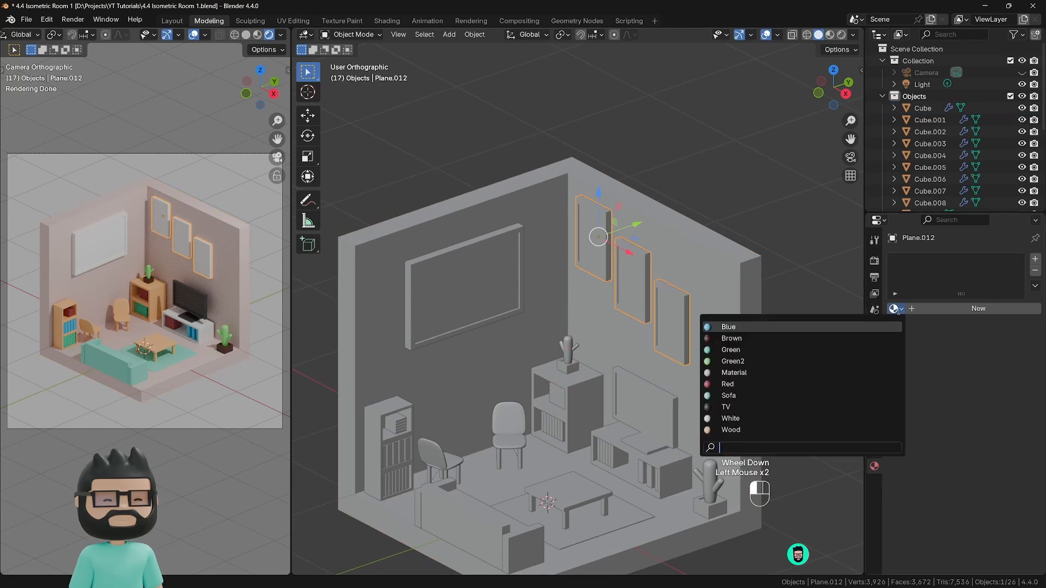
left_click(930, 309)
left_click(924, 309)
type("W")
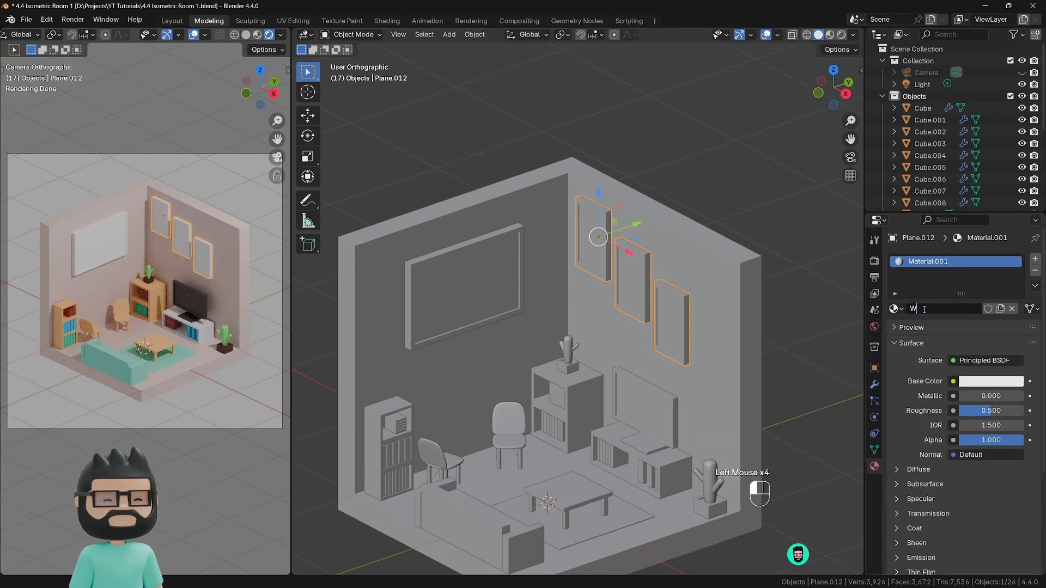
type("hite")
key("Return")
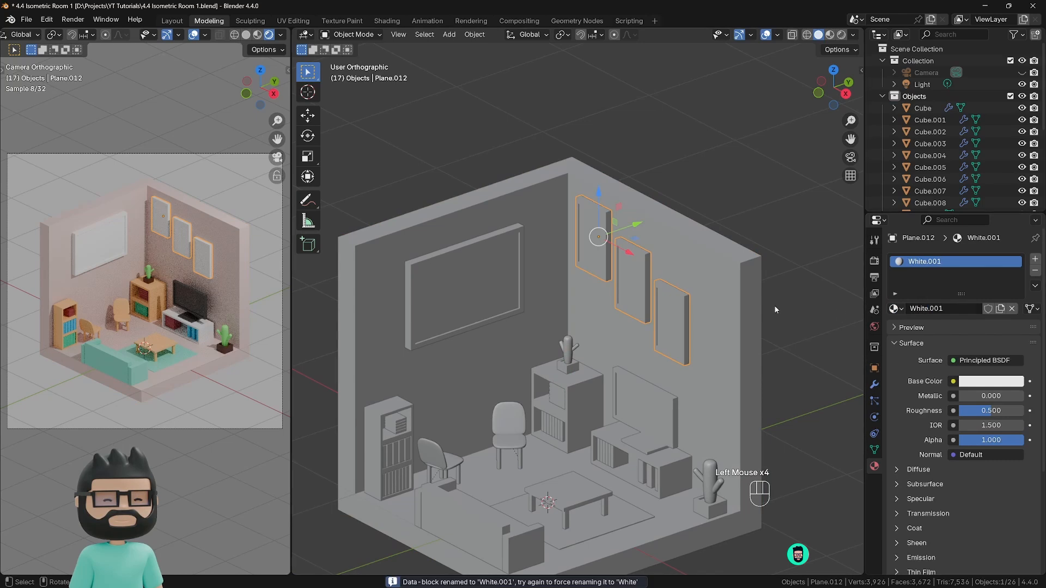
Step: Assign the existing White material to the large wall frame
scroll(610, 269, "up", 2)
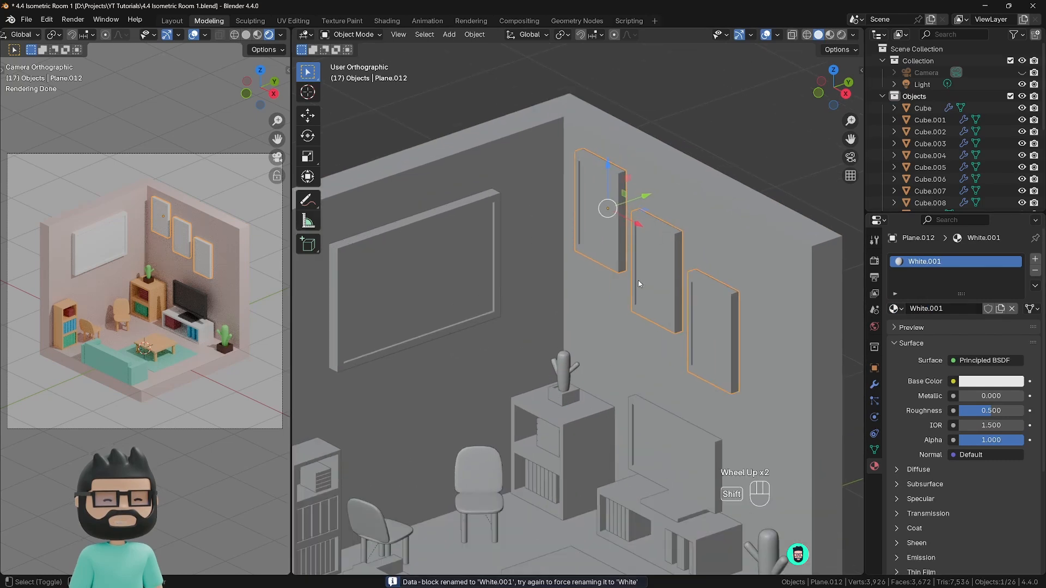
middle_click_drag(610, 269, 566, 294, "shift")
scroll(456, 280, "down", 1)
left_click(457, 280)
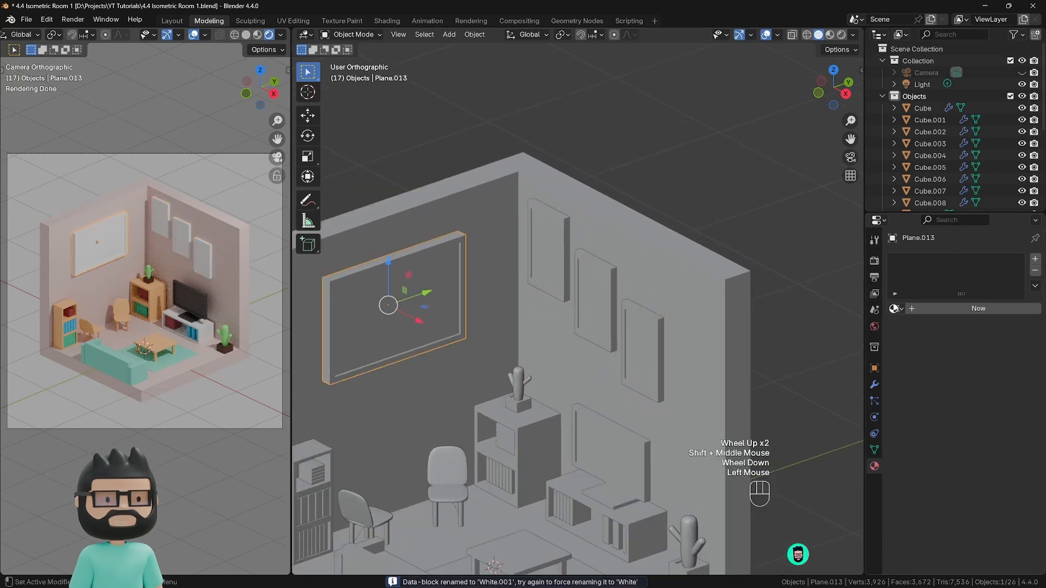
left_click(895, 309)
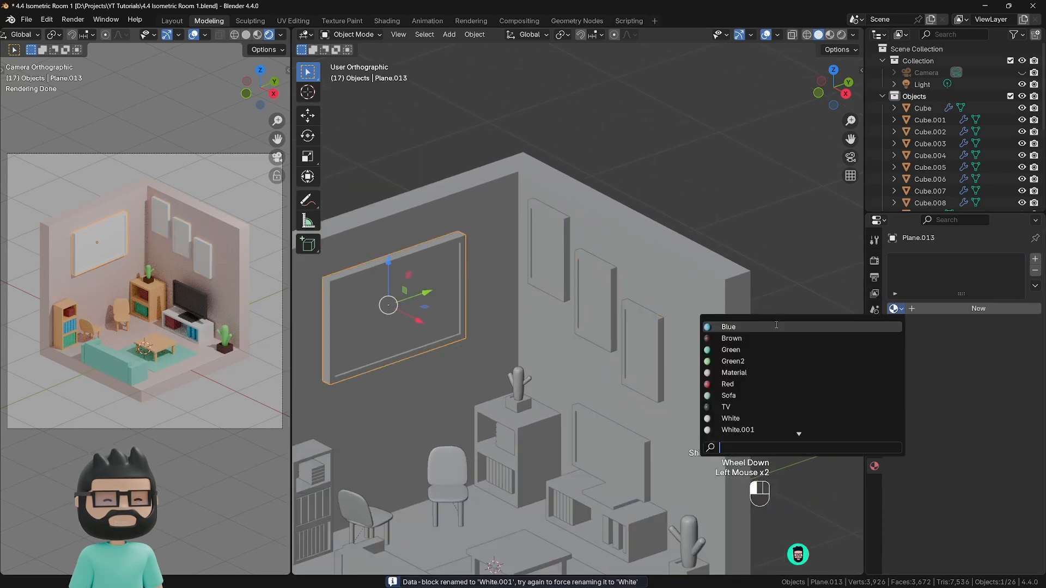
left_click(762, 418)
scroll(770, 321, "down", 3)
middle_click_drag(663, 361, 687, 364, "shift")
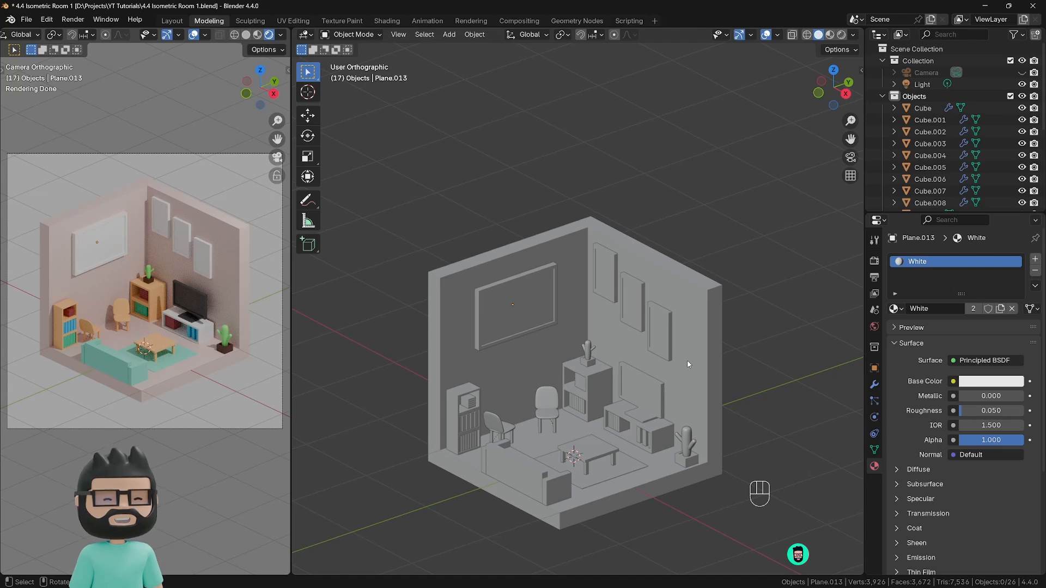
Step: Rename the room shell's pink material to Walls
left_click(704, 330)
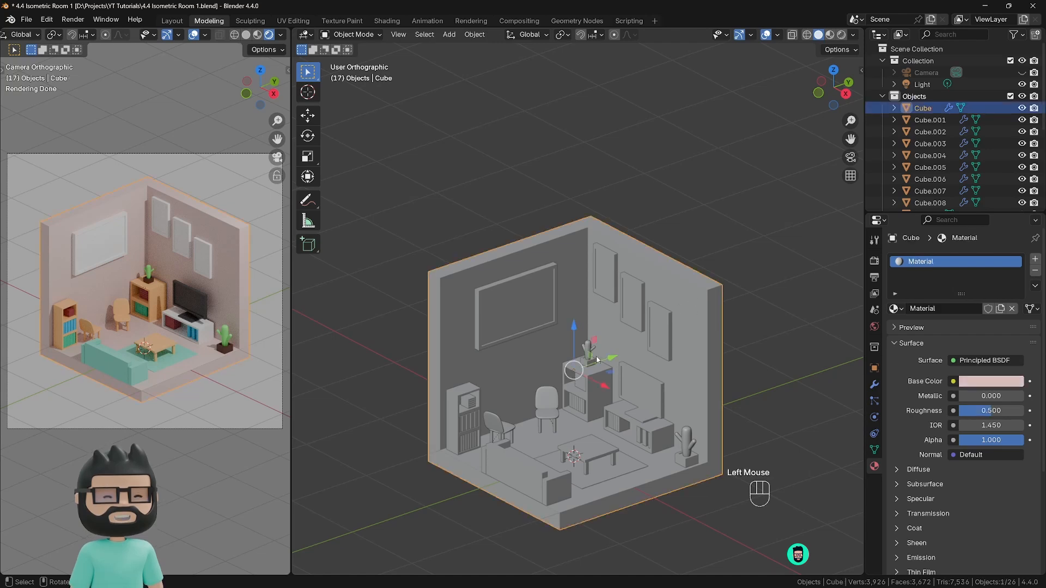
middle_click_drag(704, 331, 701, 285, "shift")
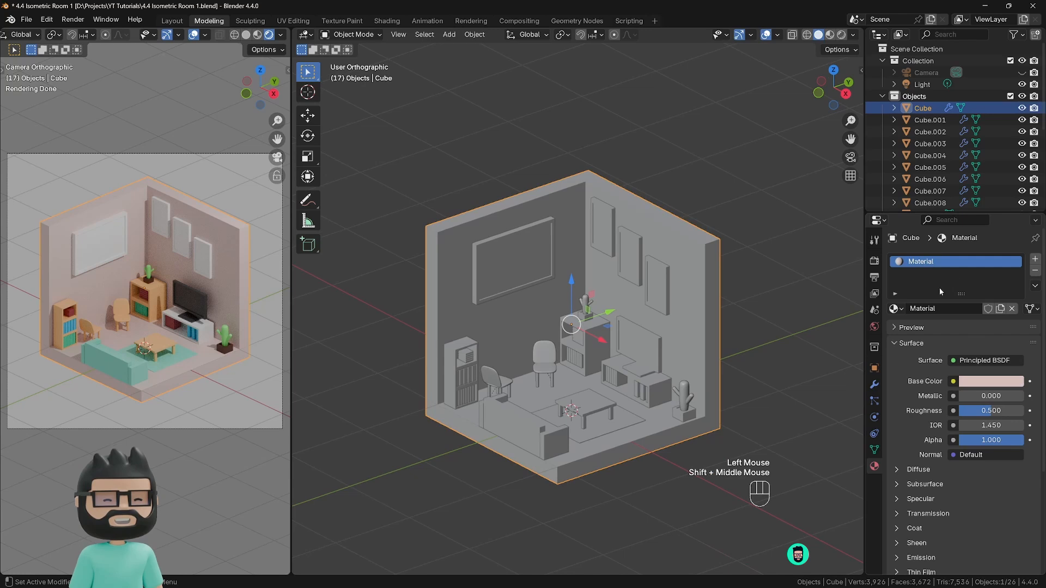
left_click(927, 308)
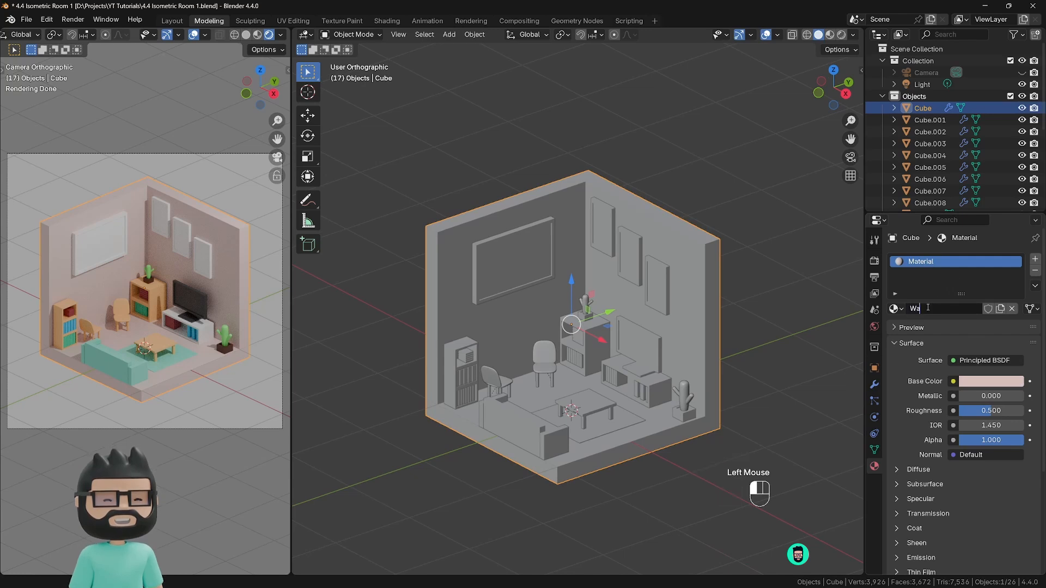
key("Return")
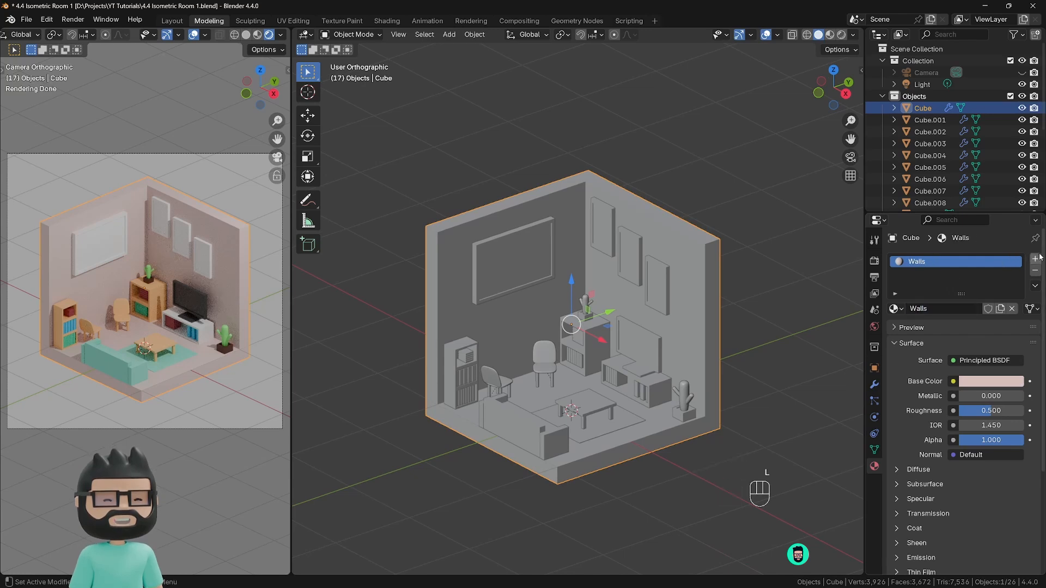
Step: Add a second material slot to the room shell with a new material named Floor
left_click(1035, 260)
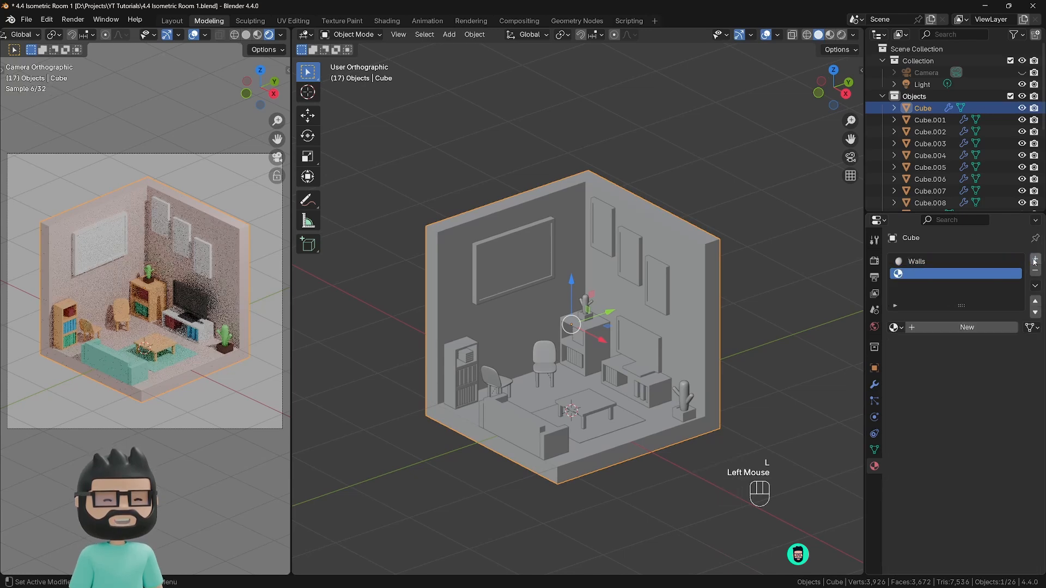
left_click(939, 325)
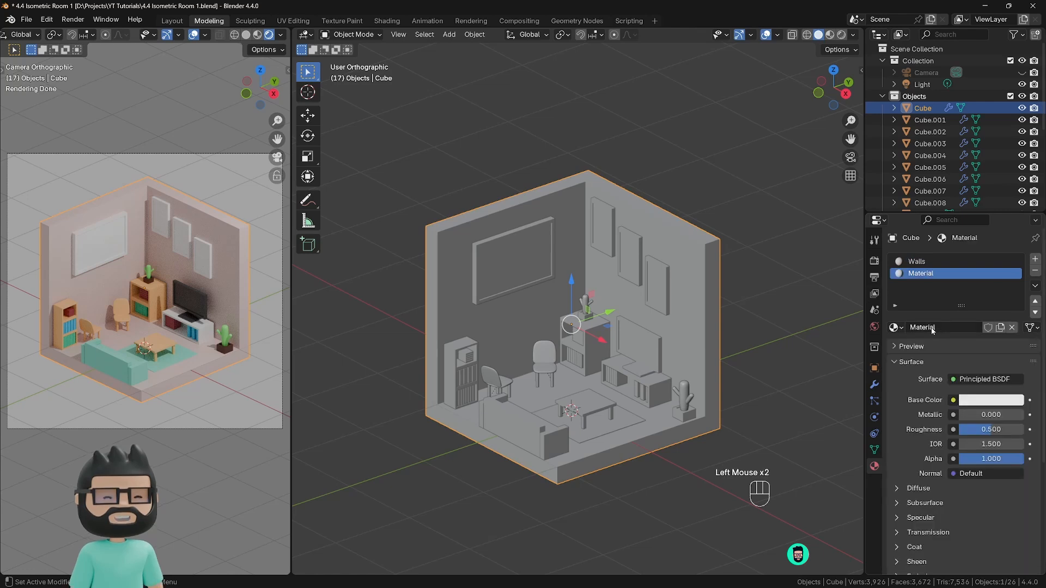
double_click(932, 327)
key("shift")
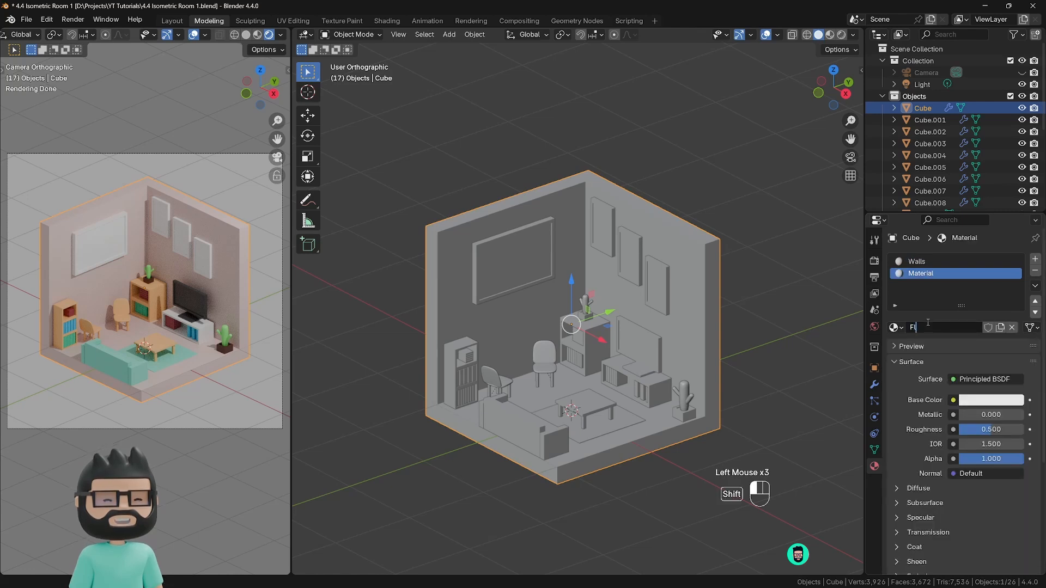
key("Return")
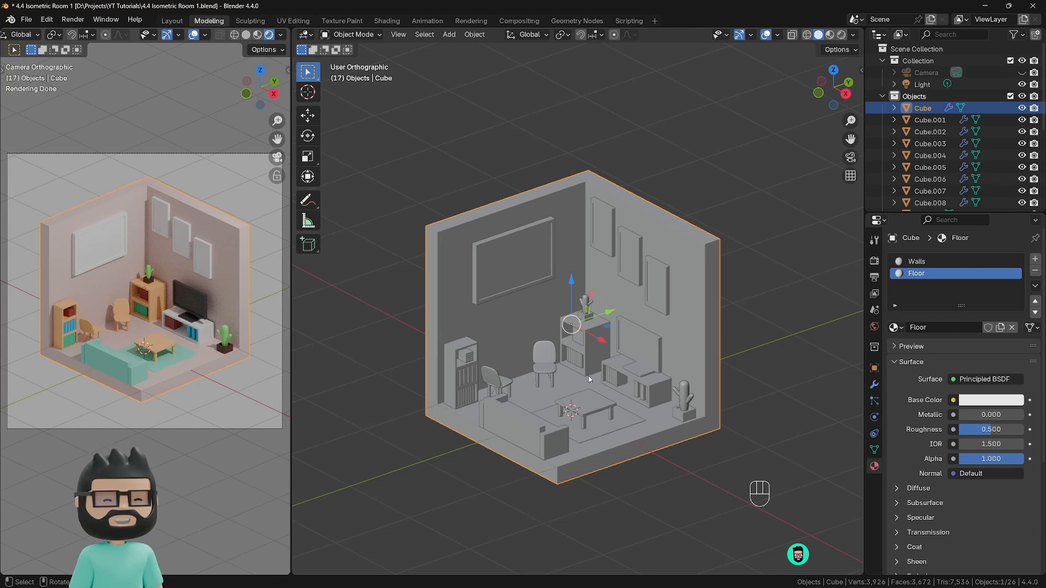
Step: Try to assign the Floor material to the room shell's floor face, with the shell isolated in local view
key("Tab")
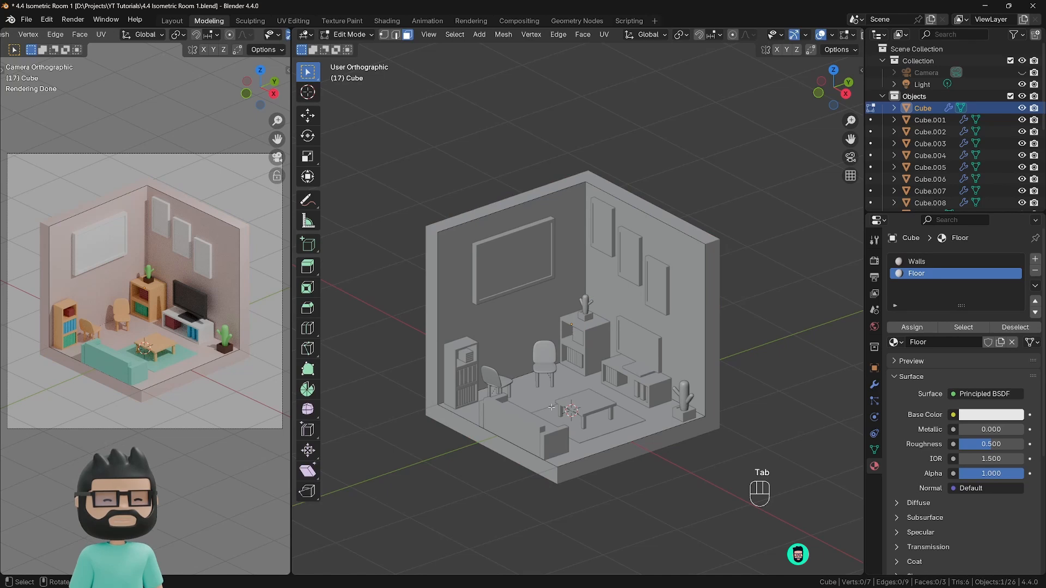
key("KP_Divide")
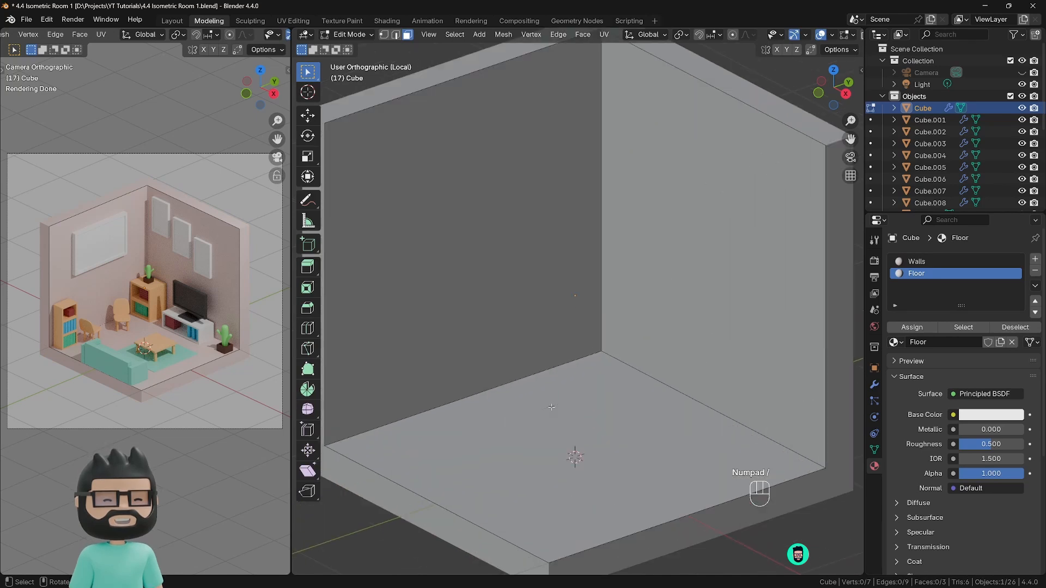
scroll(552, 407, "down", 5)
left_click(604, 378)
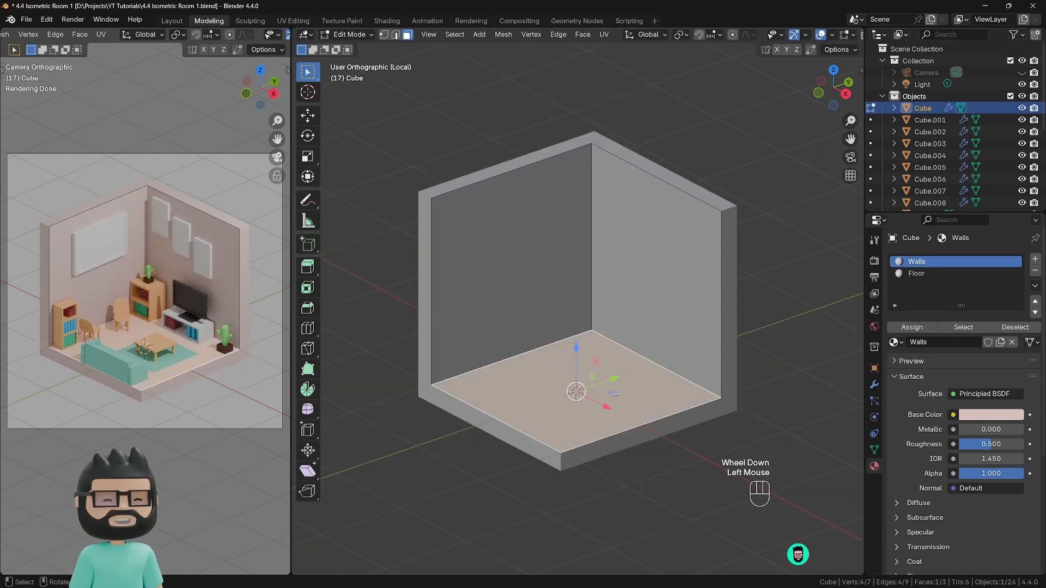
left_click(917, 274)
left_click(919, 330)
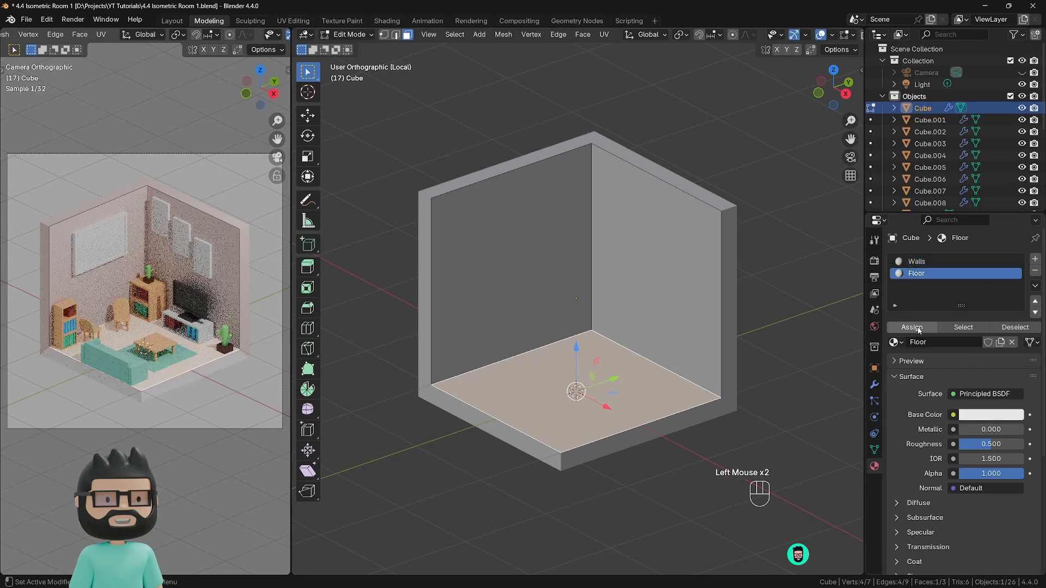
key("Tab")
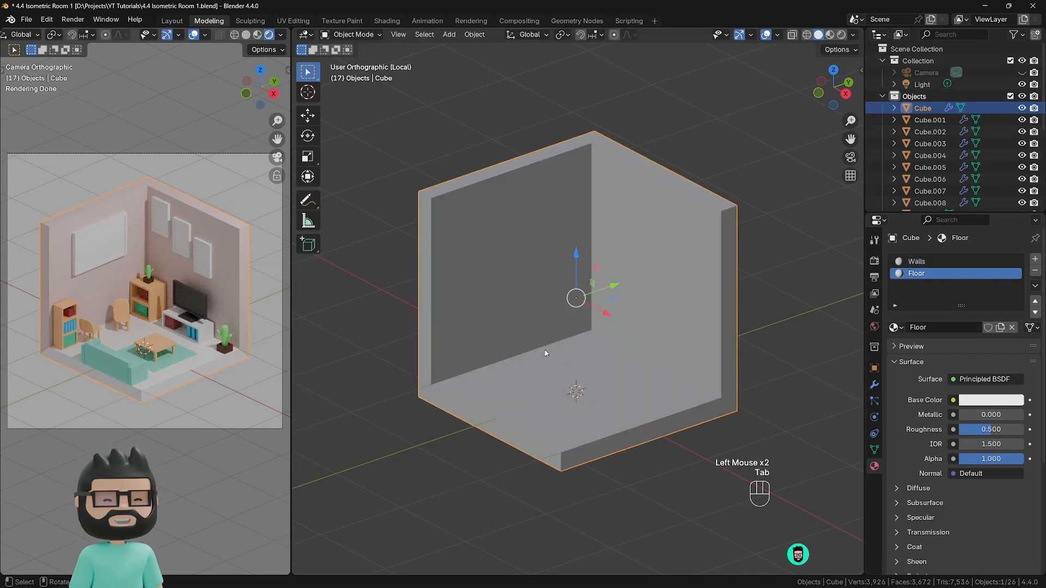
Step: Examine the rendered camera view around the floor's outer edge and the cactus corner to check the material boundary
scroll(103, 381, "up", 3)
middle_click_drag(207, 384, 174, 386, "shift")
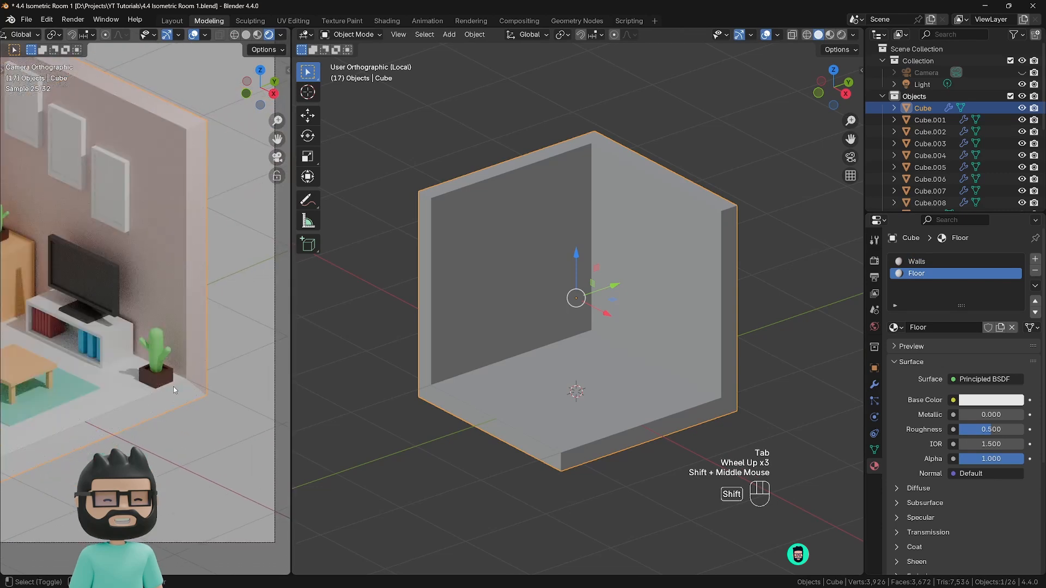
scroll(173, 387, "down", 1)
scroll(205, 452, "up", 2)
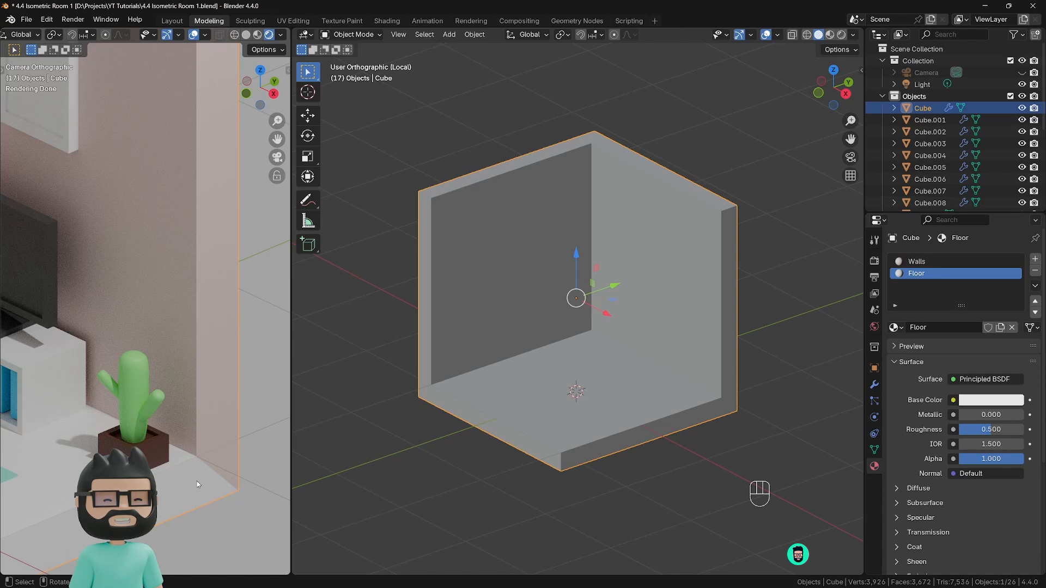
scroll(197, 481, "down", 3)
scroll(215, 460, "up", 1, "shift")
mouse_move(215, 460)
middle_mouse_down("shift")
mouse_move(223, 449)
mouse_move(227, 462)
middle_mouse_up("shift")
scroll(212, 443, "down", 1)
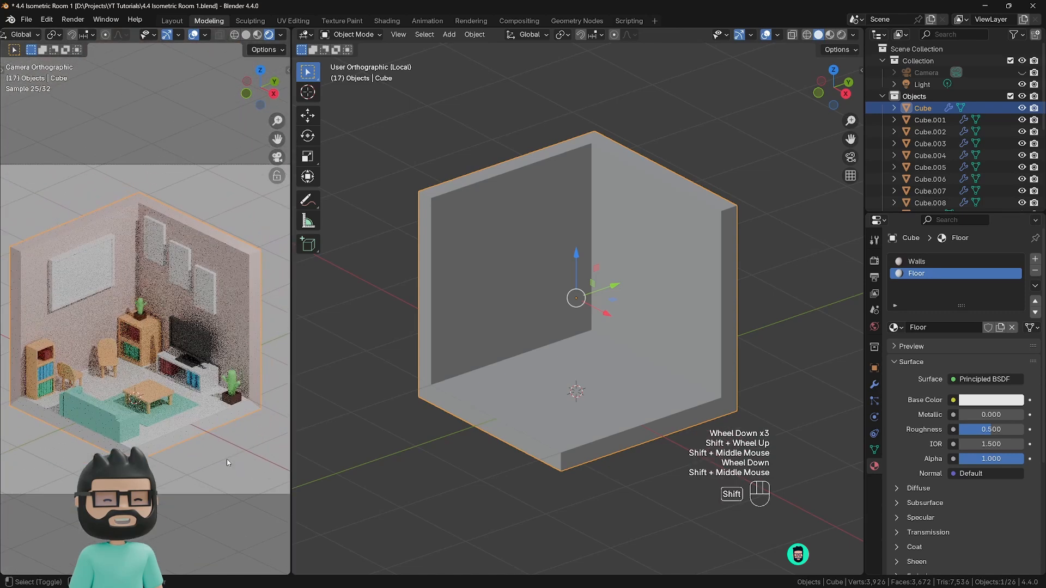
scroll(227, 462, "down", 1)
Step: Undo the Floor material assignment and the local view isolation, and return to Object Mode
key("ctrl+z")
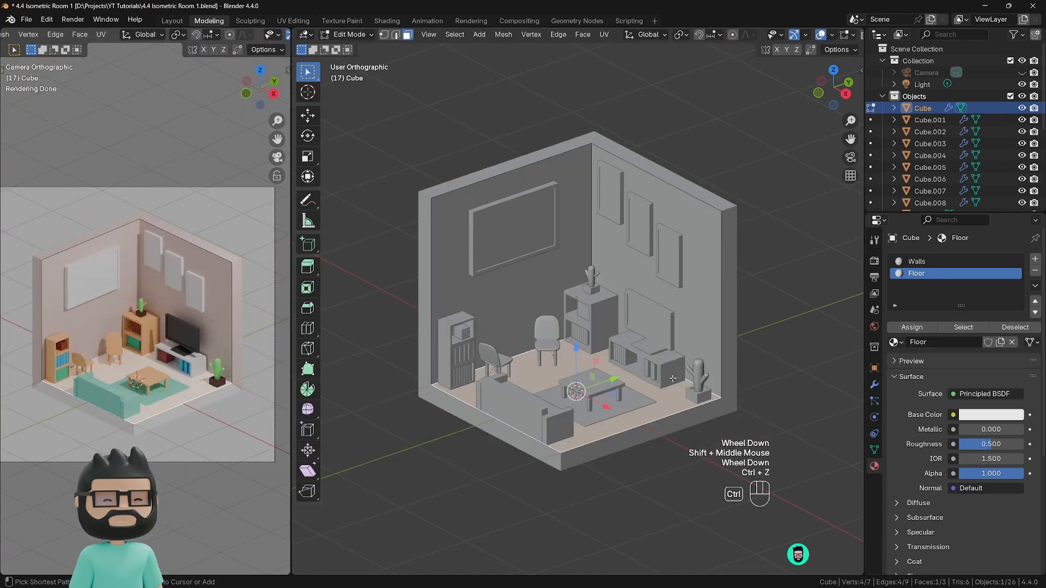
key("ctrl+z")
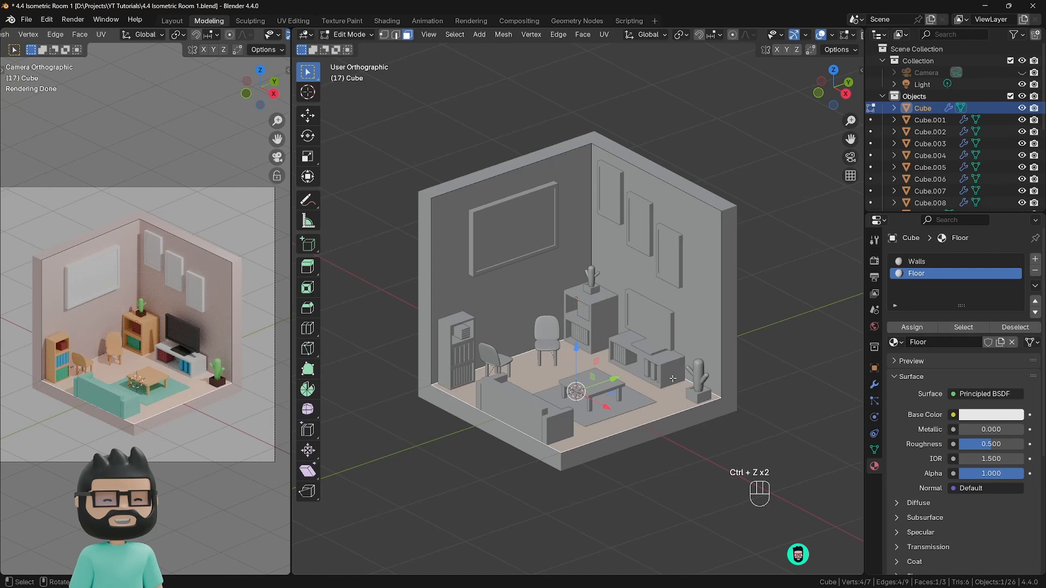
key("Tab")
Step: Apply the Solidify modifier on the room shell
left_click(870, 384)
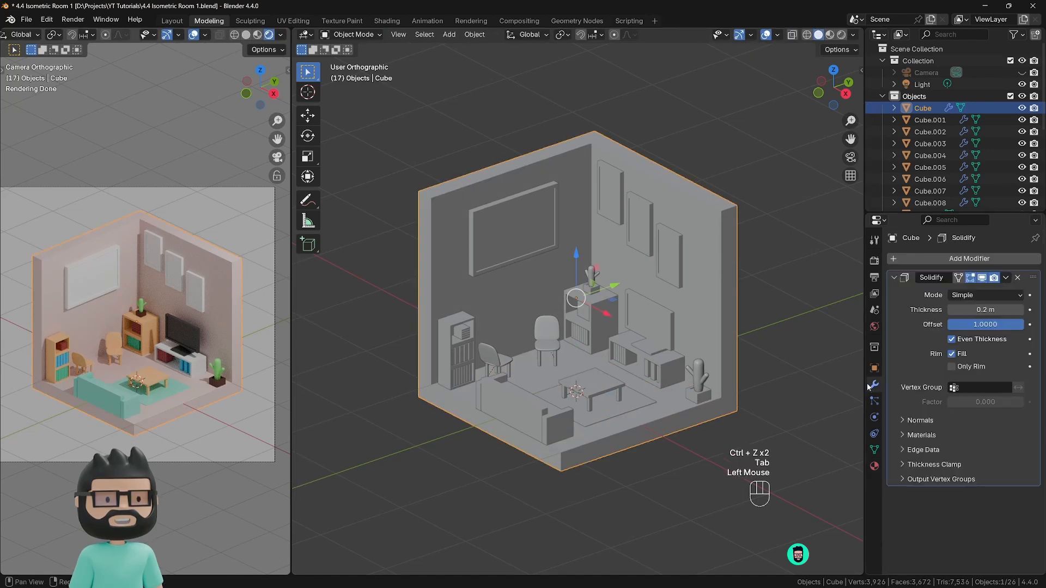
left_click(1005, 278)
left_click(966, 292)
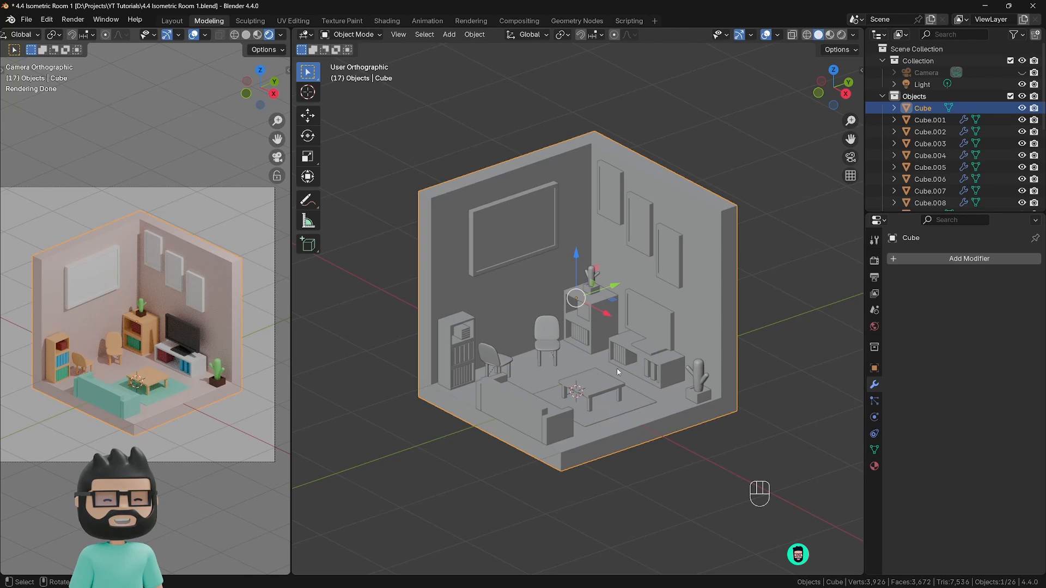
Step: Examine the room shell's mesh in Edit Mode, checking the rim, wall, outer side and floor faces one by one
key("Tab")
left_click(610, 433)
left_click(730, 307)
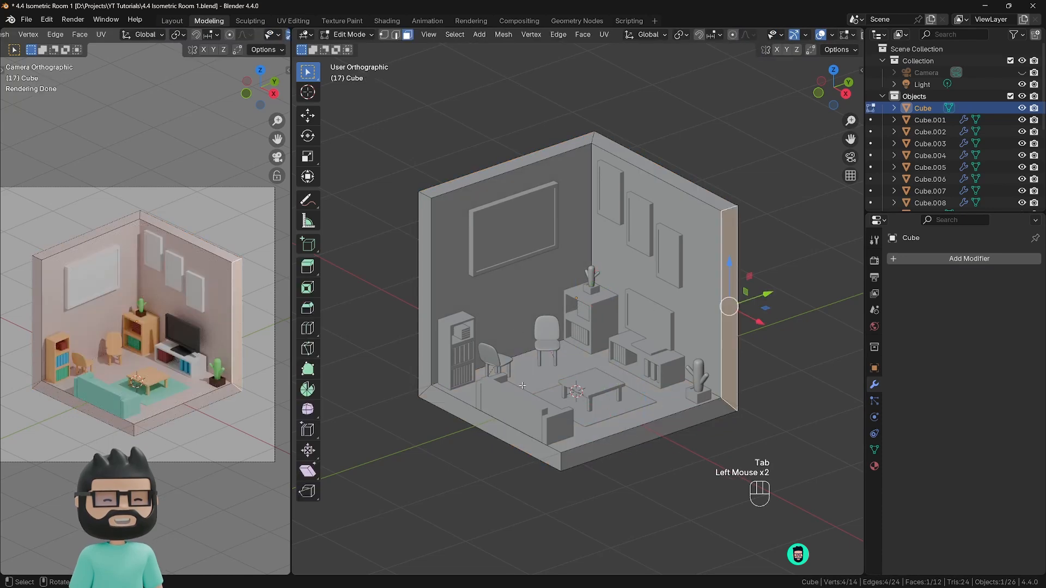
left_click(702, 250)
left_click(425, 297)
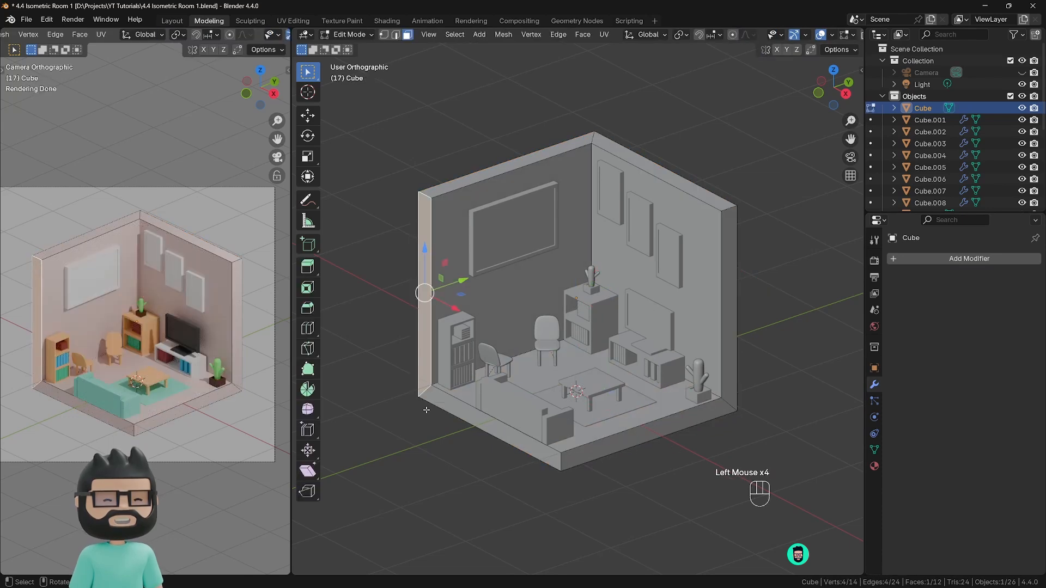
left_click(491, 431)
left_click(674, 442)
middle_click_drag(673, 443, 545, 348)
left_click(576, 406)
key("g")
right_click(601, 417)
scroll(545, 348, "down", 2)
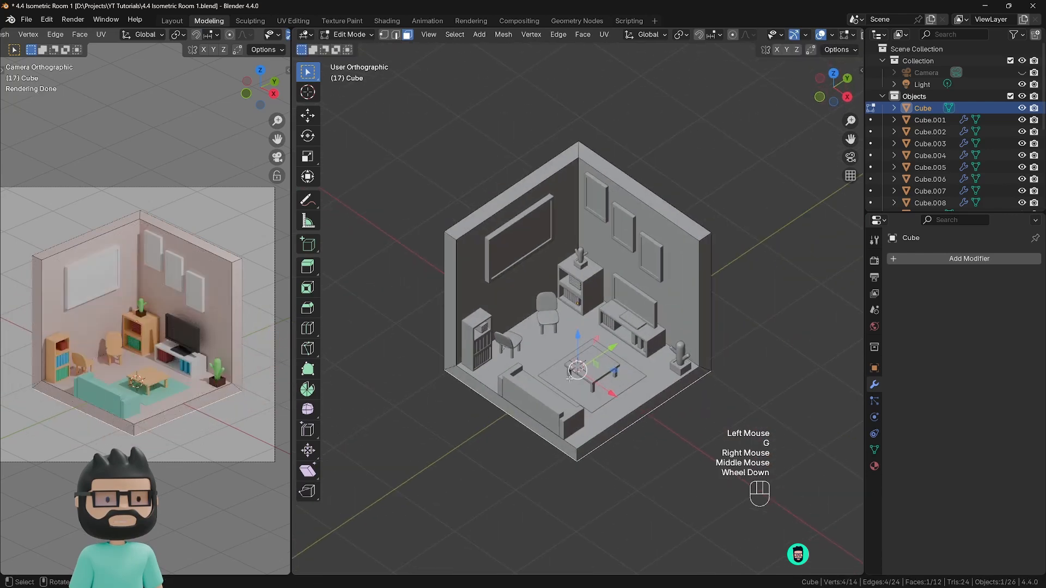
Step: Assign the Floor material to only the inner floor face of the room shell and return to Object Mode
left_click(544, 347)
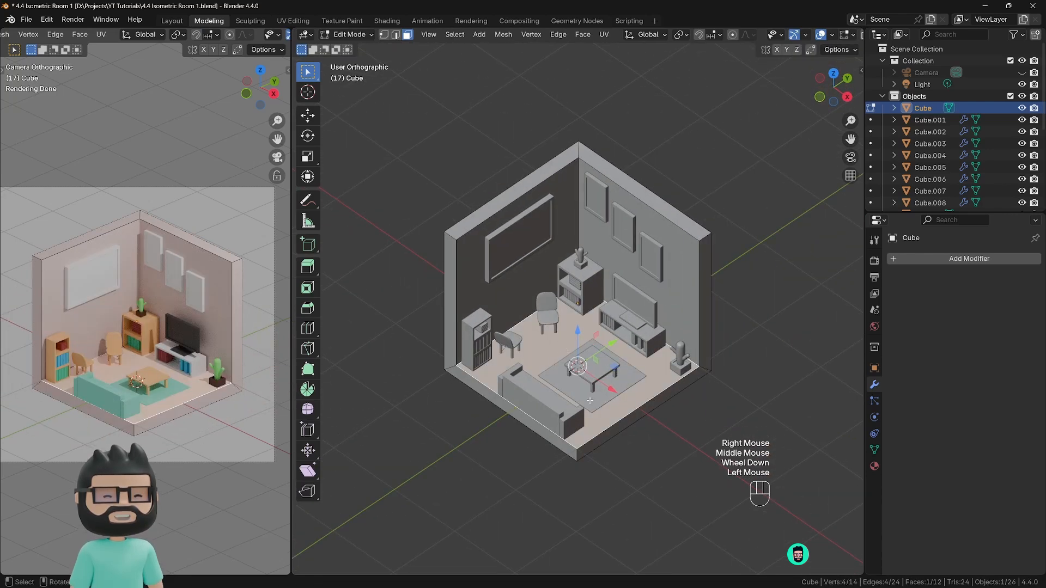
left_click(874, 466)
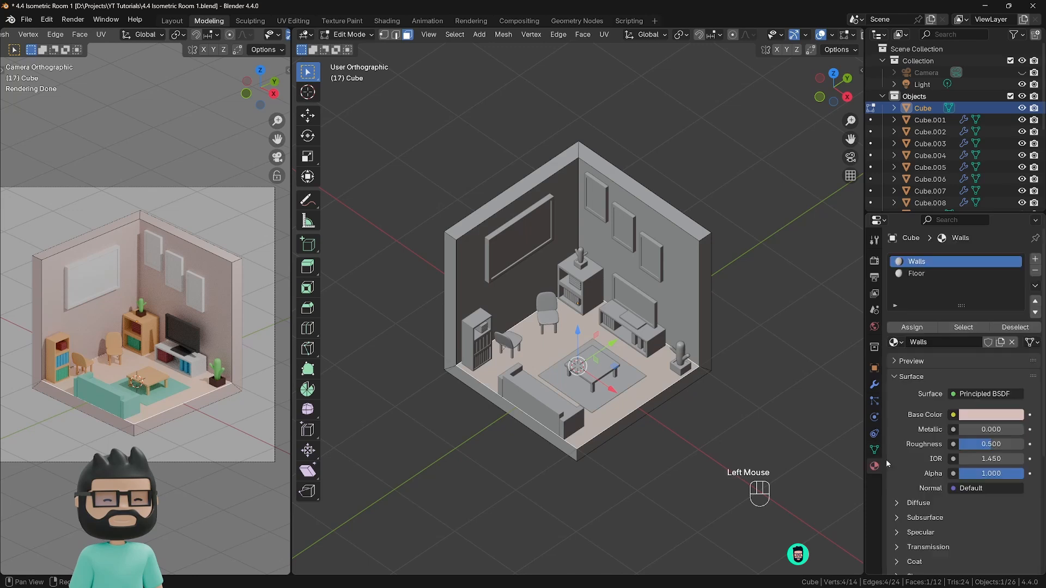
left_click(916, 273)
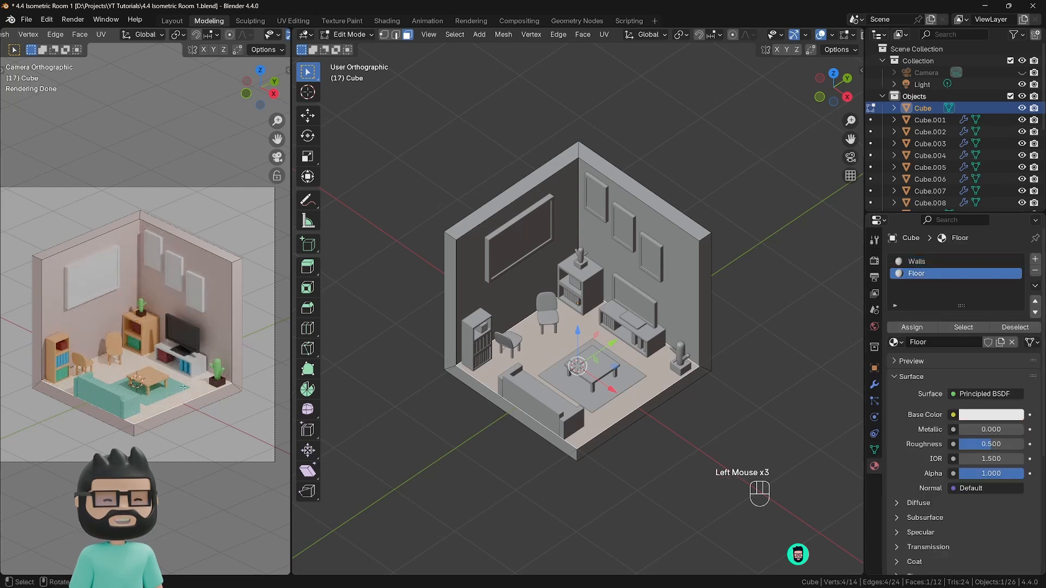
key("Tab")
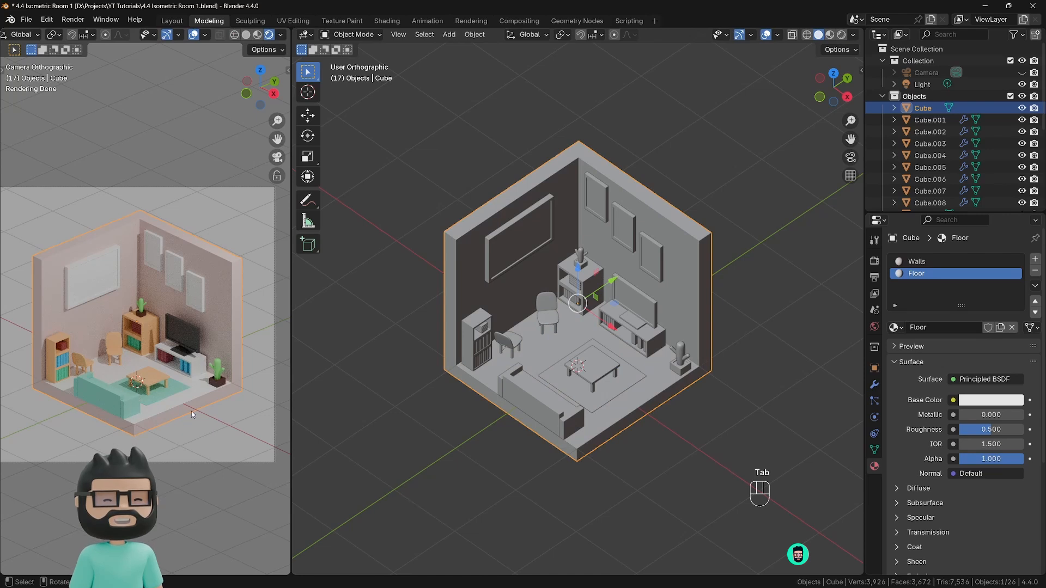
Step: Set the Floor material's base color to a muted brown, hex A98B7C
scroll(567, 417, "up", 2)
middle_click_drag(774, 424, 744, 393)
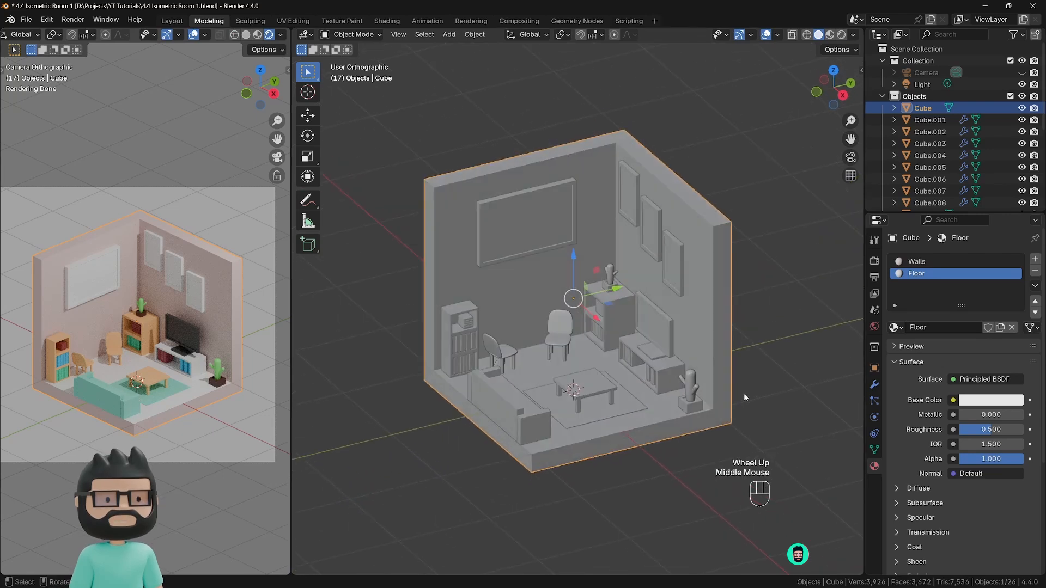
left_click(962, 400)
left_click(951, 269)
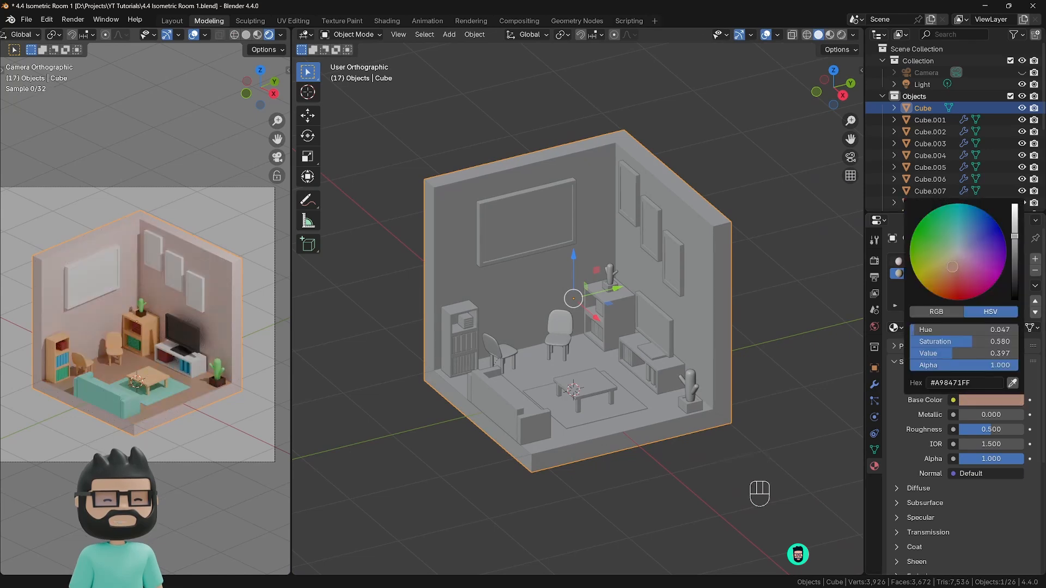
left_click_drag(954, 267, 954, 264)
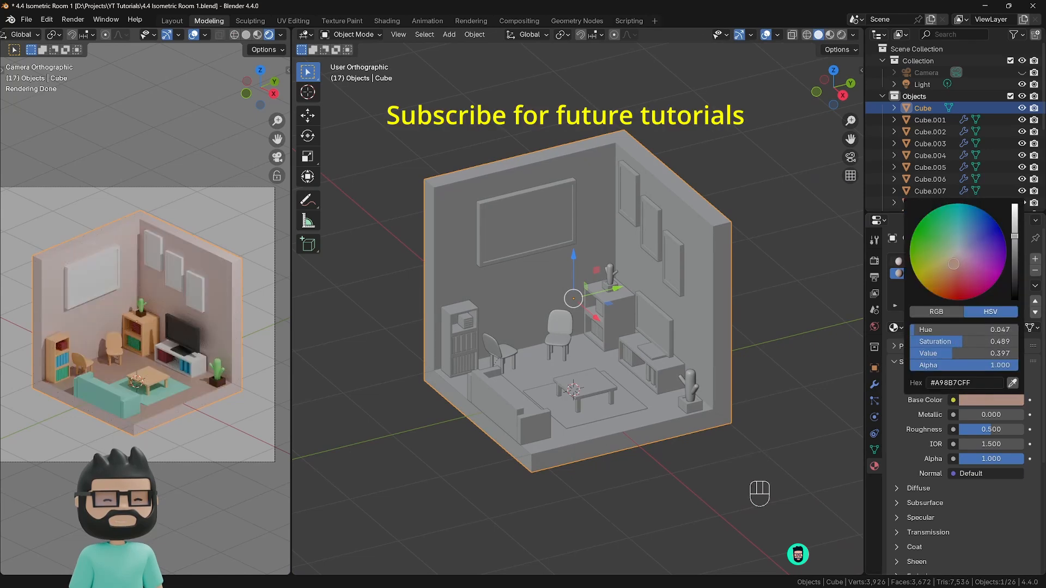
Step: Deselect the room shell and save the Blender file
left_click(760, 250, "shift")
middle_click_drag(622, 333, 597, 349, "shift")
key("ctrl+s")
left_click(613, 296)
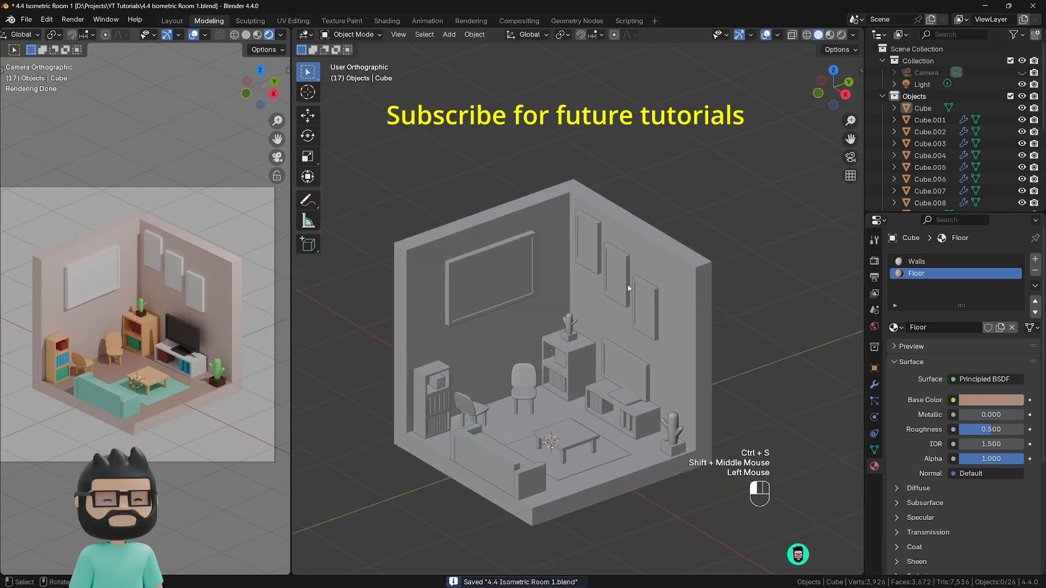
Step: Add the existing Green material to the large wall picture and assign it only to the inner face inside the frame
left_click(524, 280)
key("Tab")
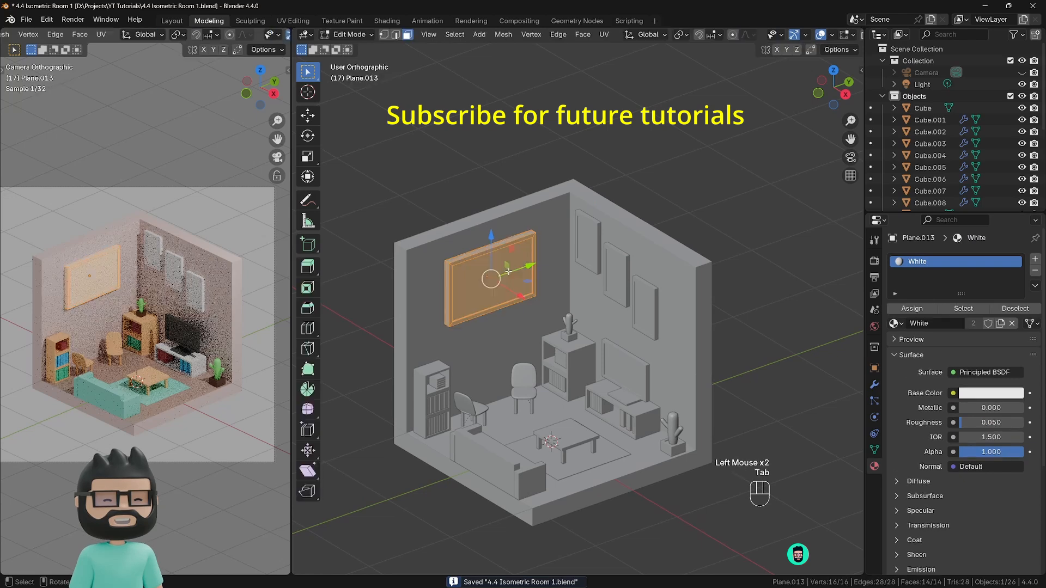
left_click(481, 311)
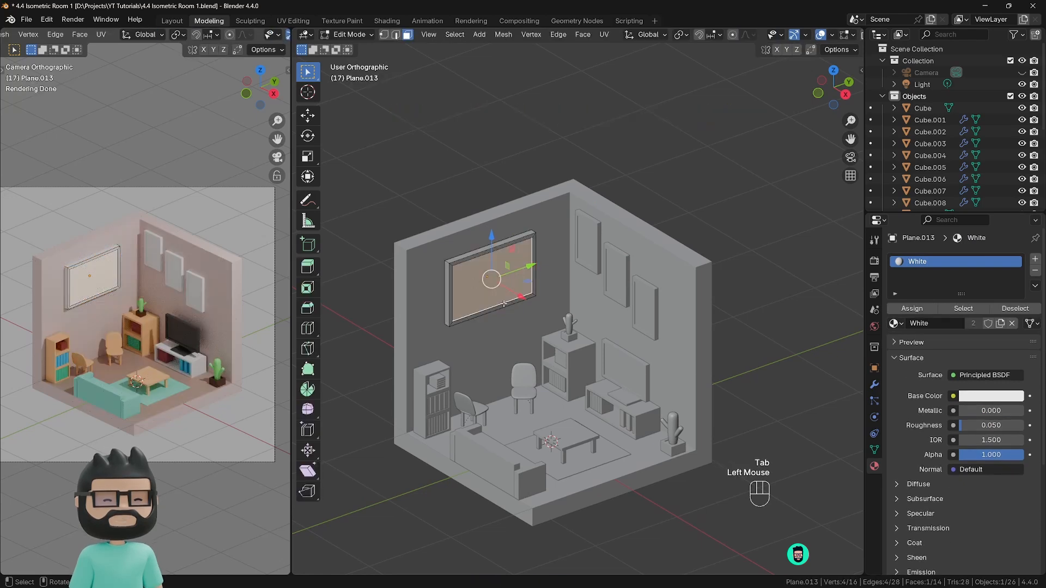
left_click(1034, 260)
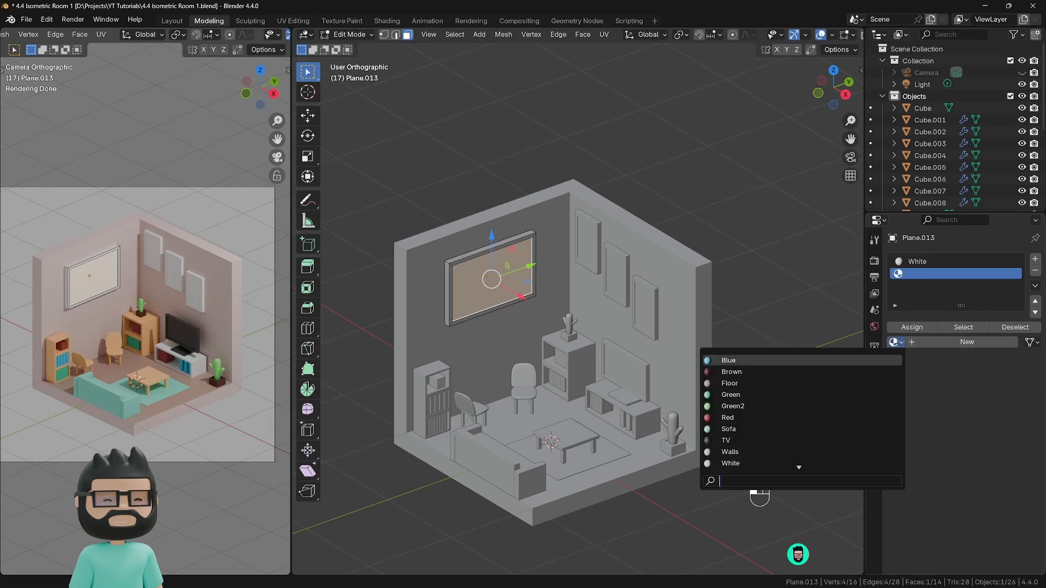
left_click(894, 343)
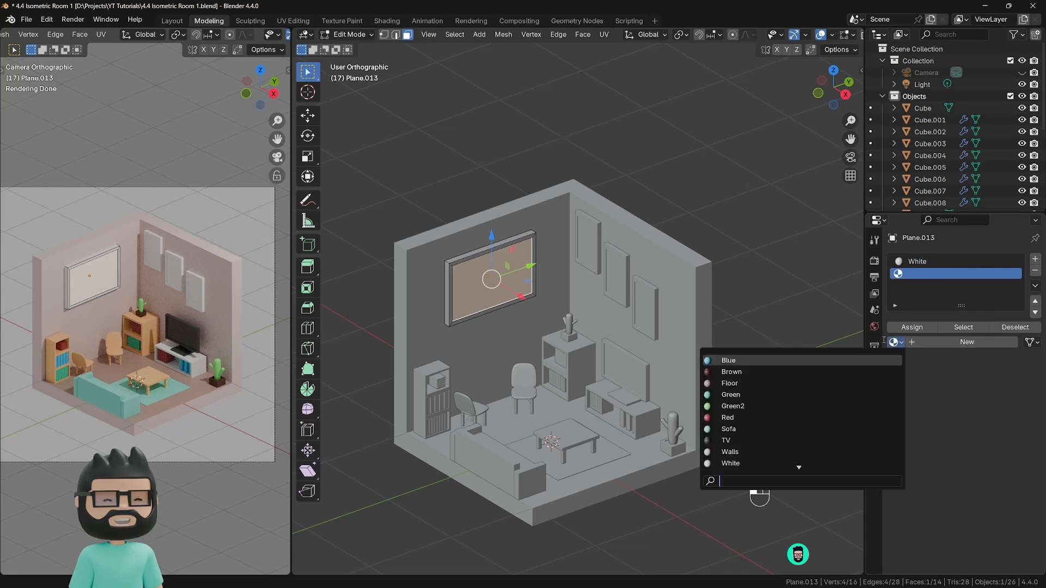
left_click(771, 396)
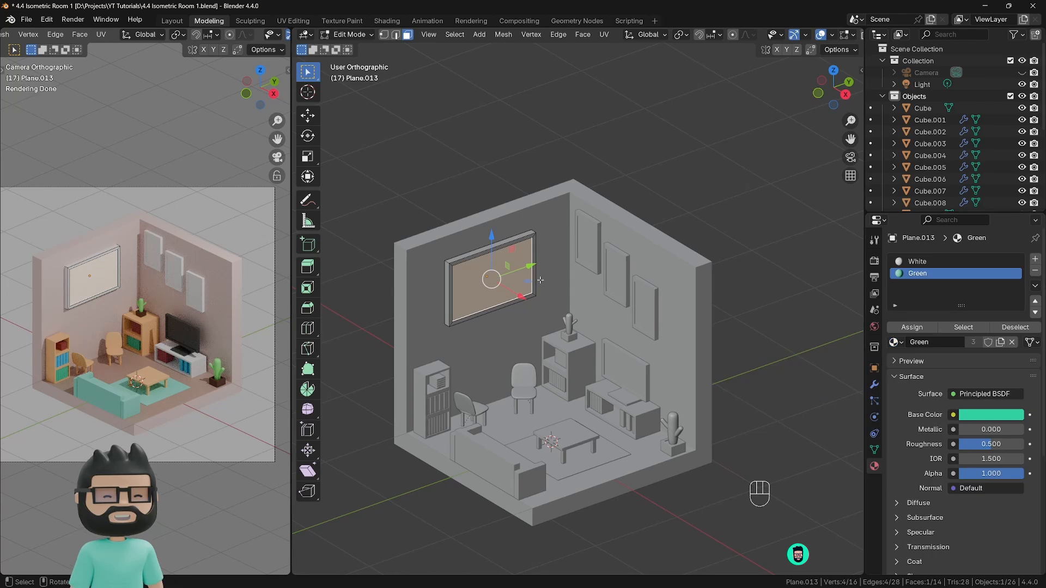
left_click(910, 328)
key("Tab")
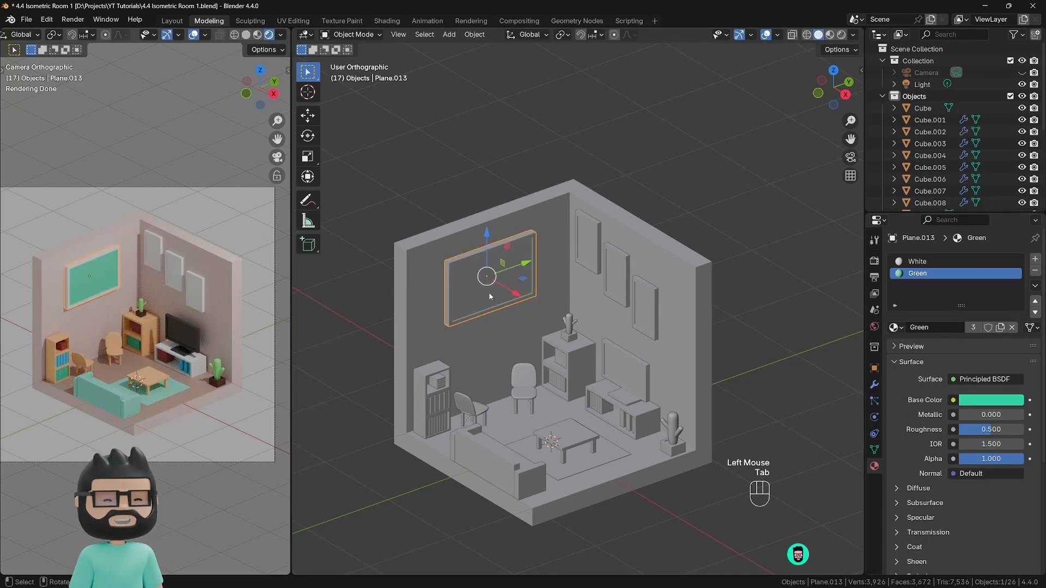
Step: Add the Sofa material to the three small wall frames and assign it to their inner picture face
left_click(583, 253)
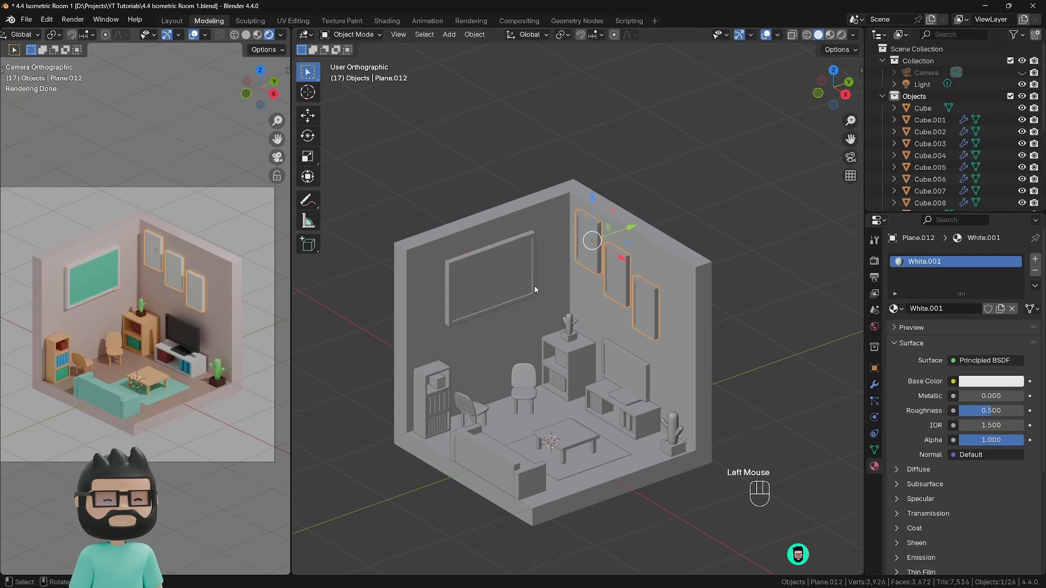
left_click(1034, 259)
left_click(894, 327)
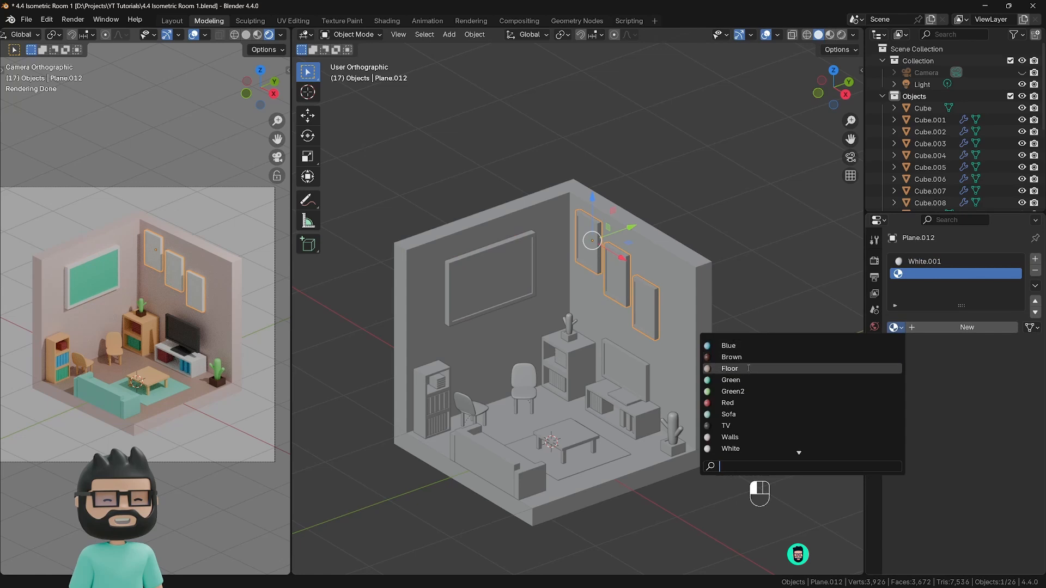
left_click(728, 414)
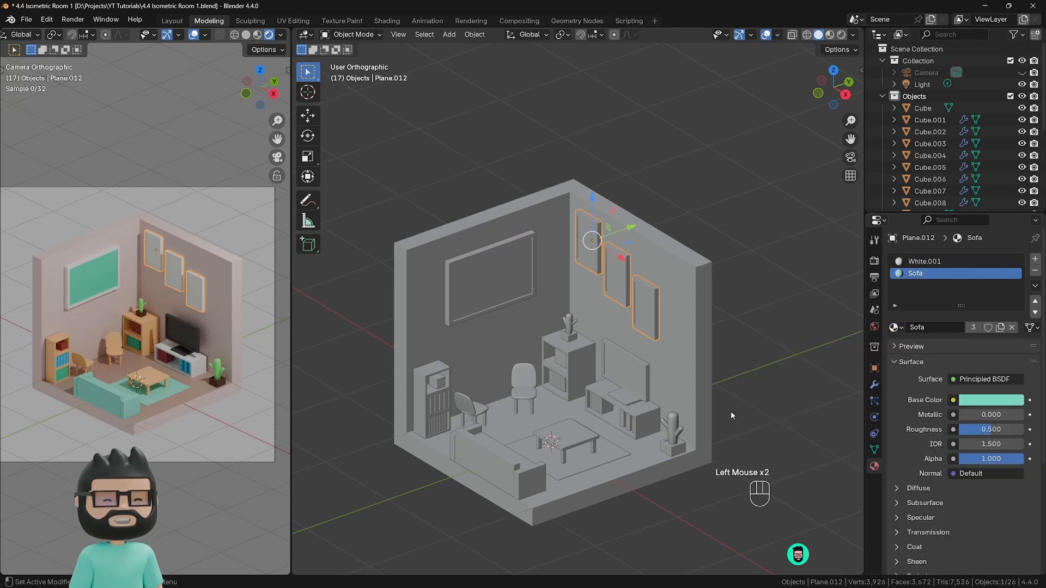
key("Tab")
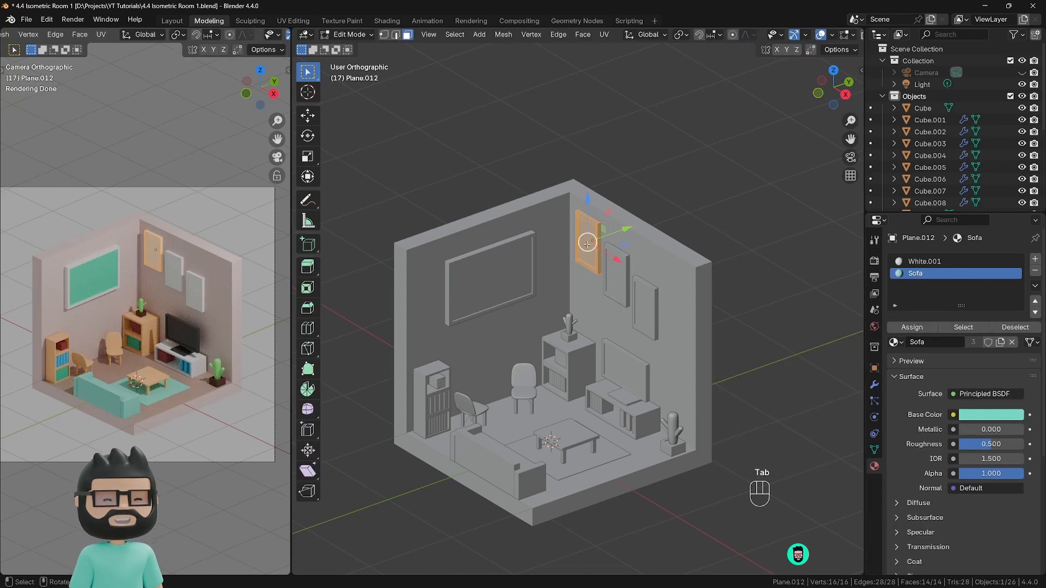
left_click(589, 243)
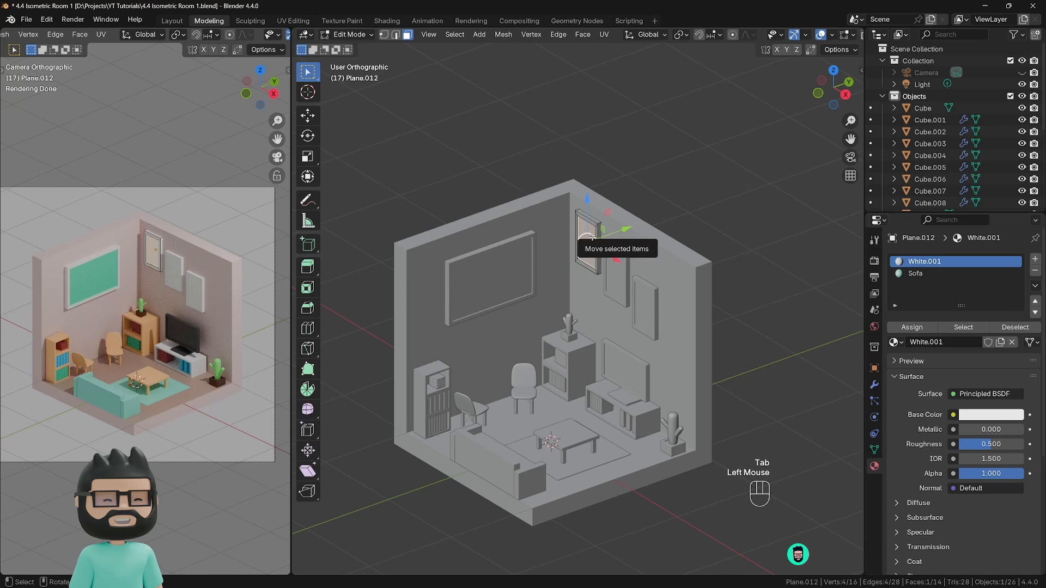
left_click(716, 316)
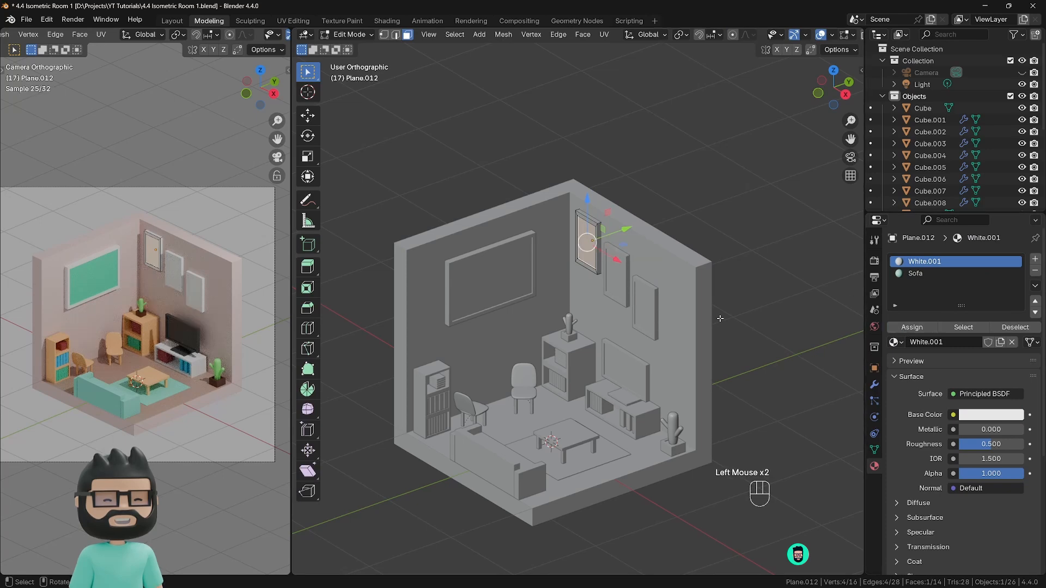
key("Tab")
key("Tab")
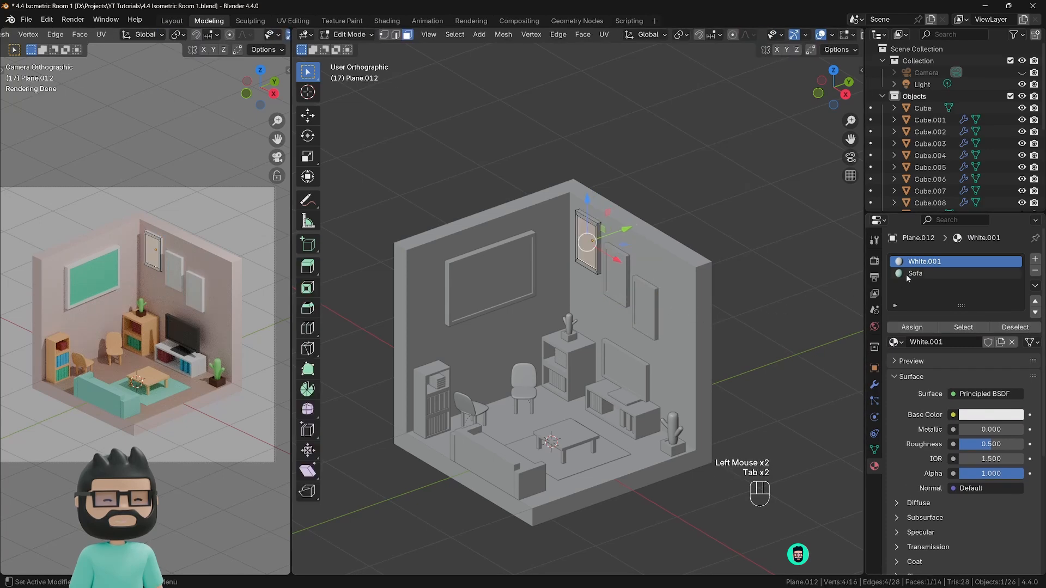
left_click(910, 273)
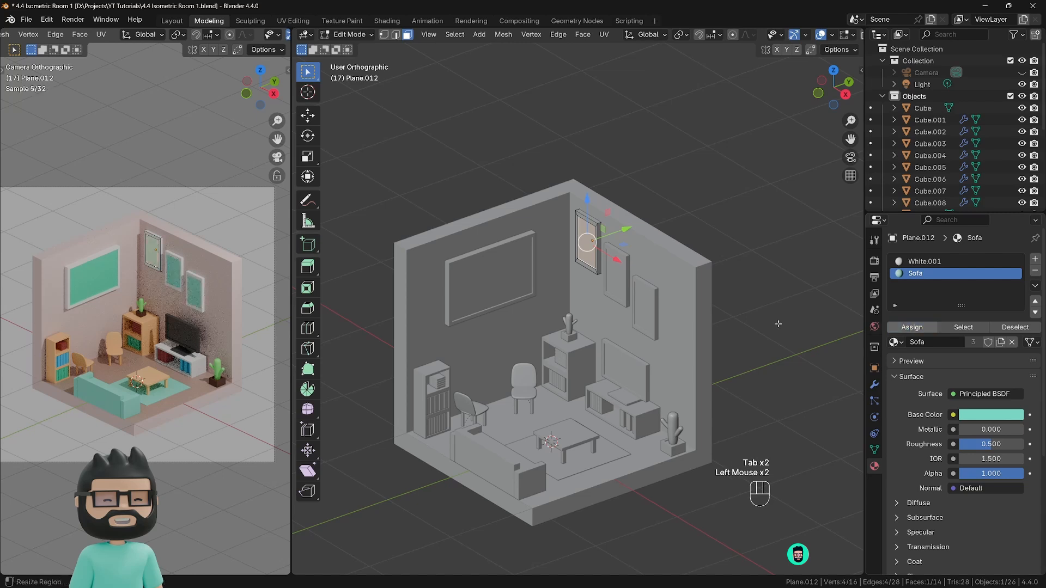
key("Tab")
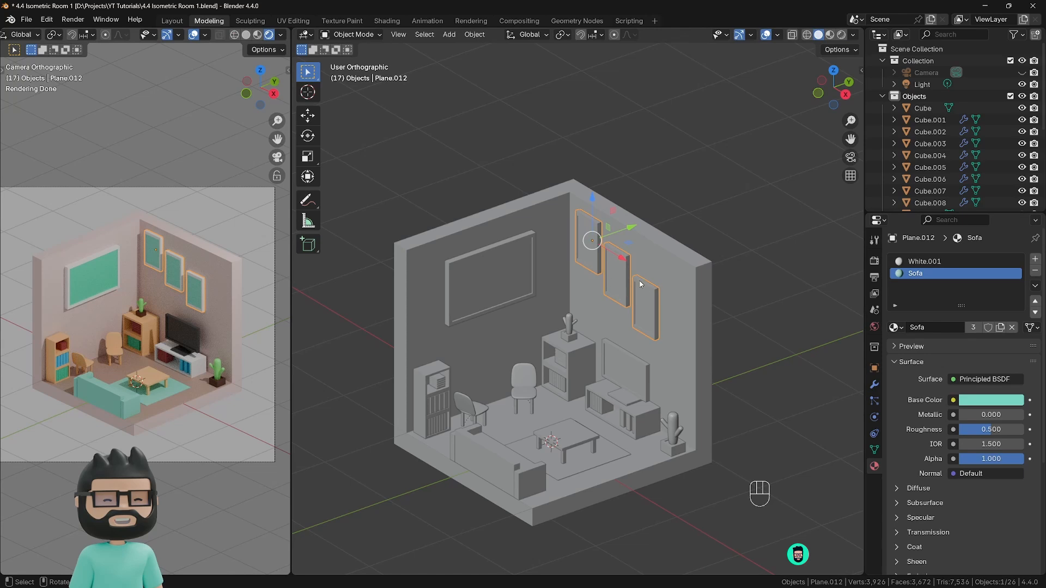
Step: Apply the Array modifier of the three small wall frames
left_click(874, 385)
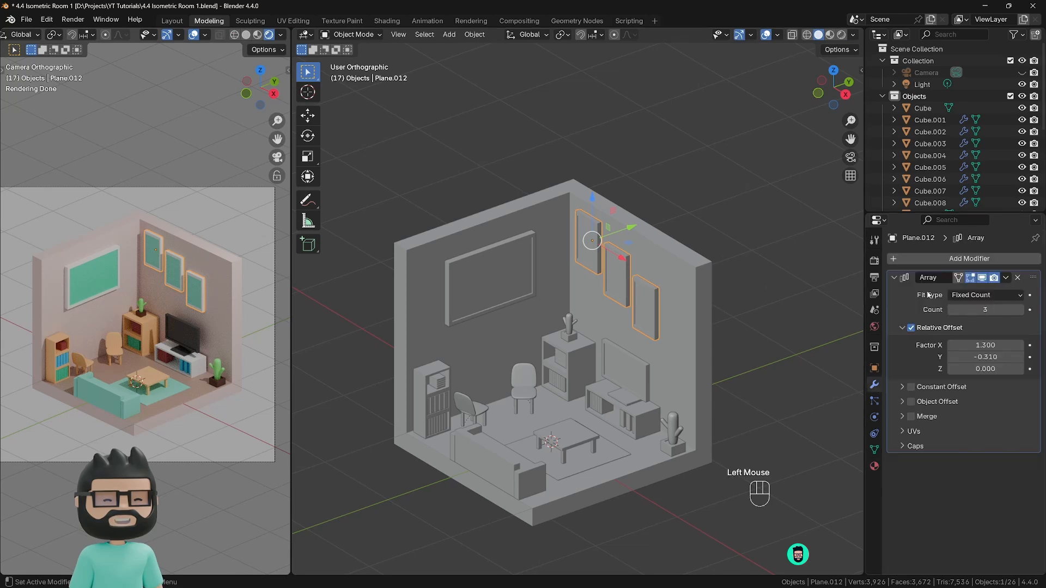
left_click(1004, 279)
left_click(942, 291)
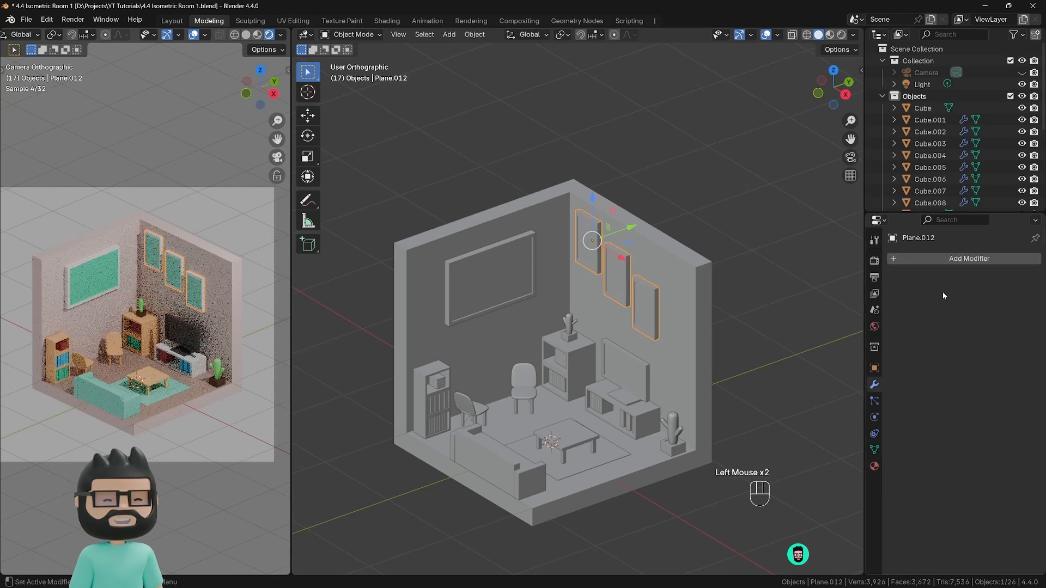
Step: Add the Green2 material to the small frames and assign it only to the middle frame's inner face
left_click(617, 287)
key("Tab")
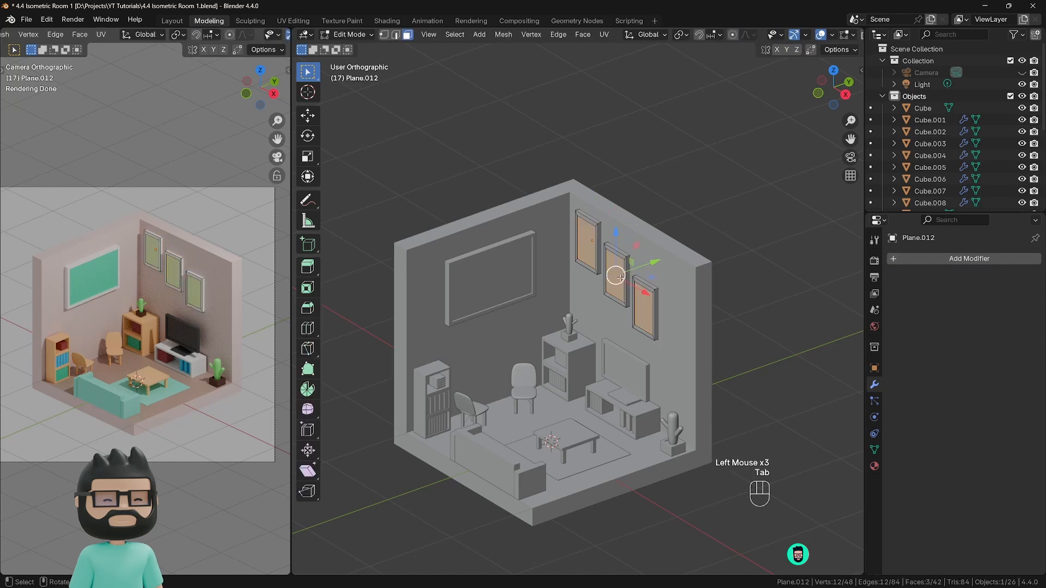
left_click(624, 276)
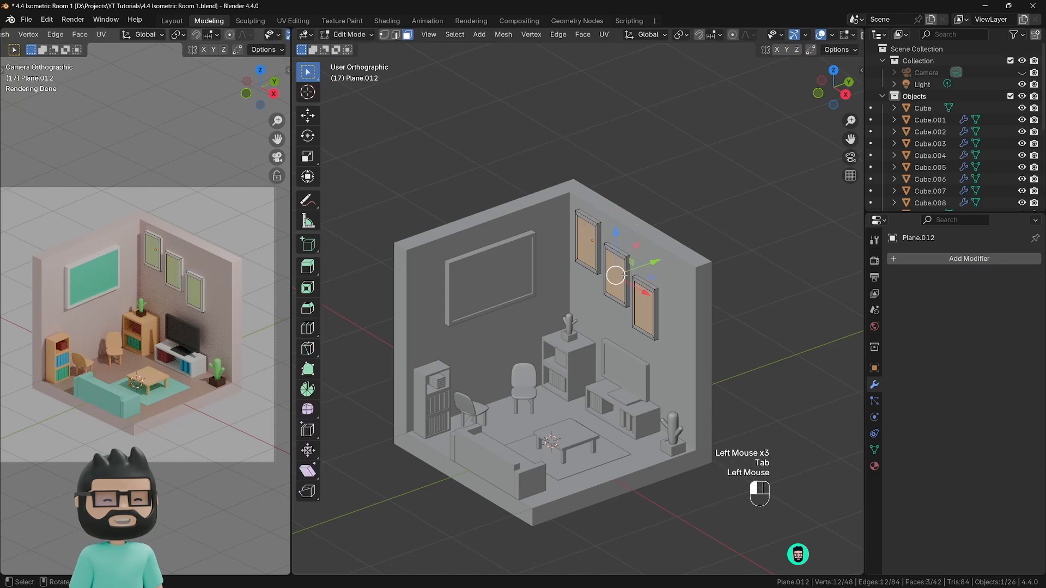
left_click(874, 466)
left_click(1035, 259)
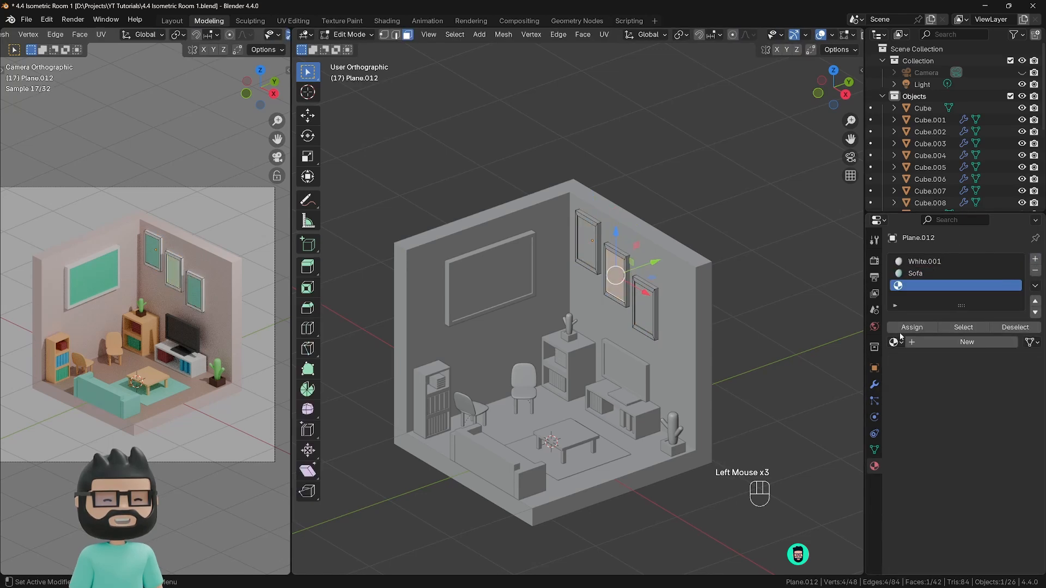
left_click(895, 342)
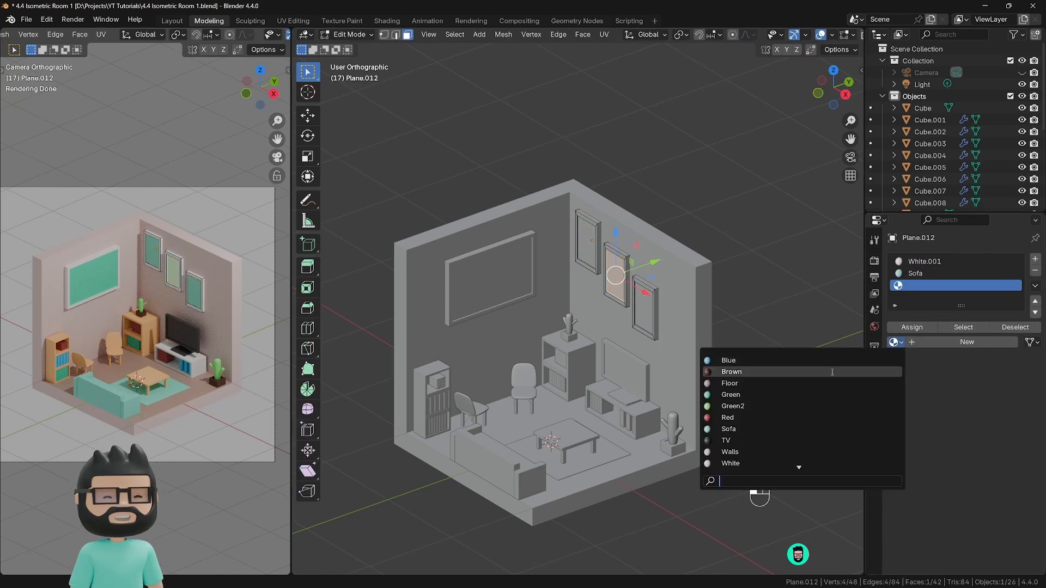
left_click(733, 406)
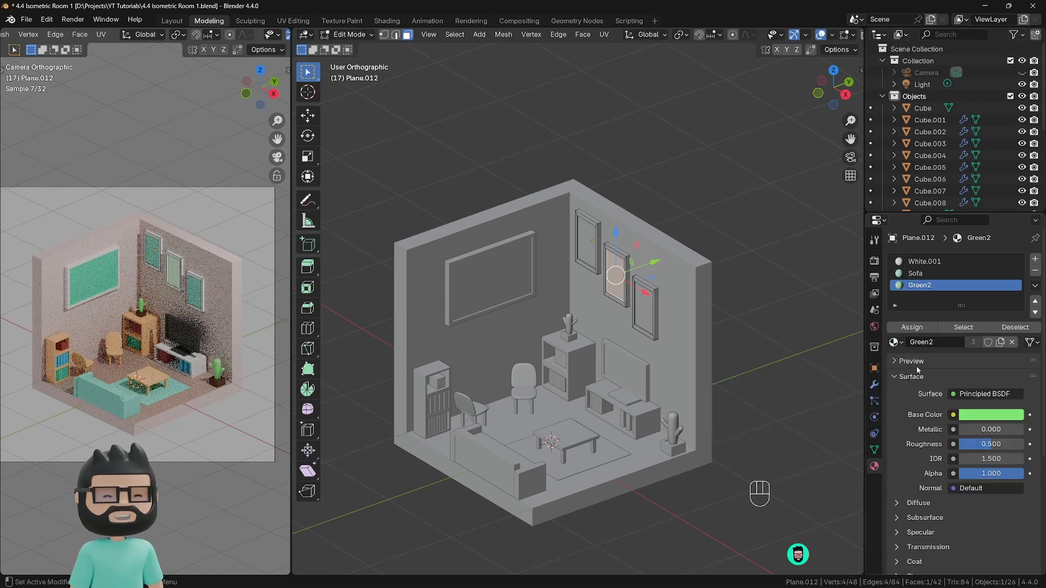
left_click(918, 329)
key("Tab")
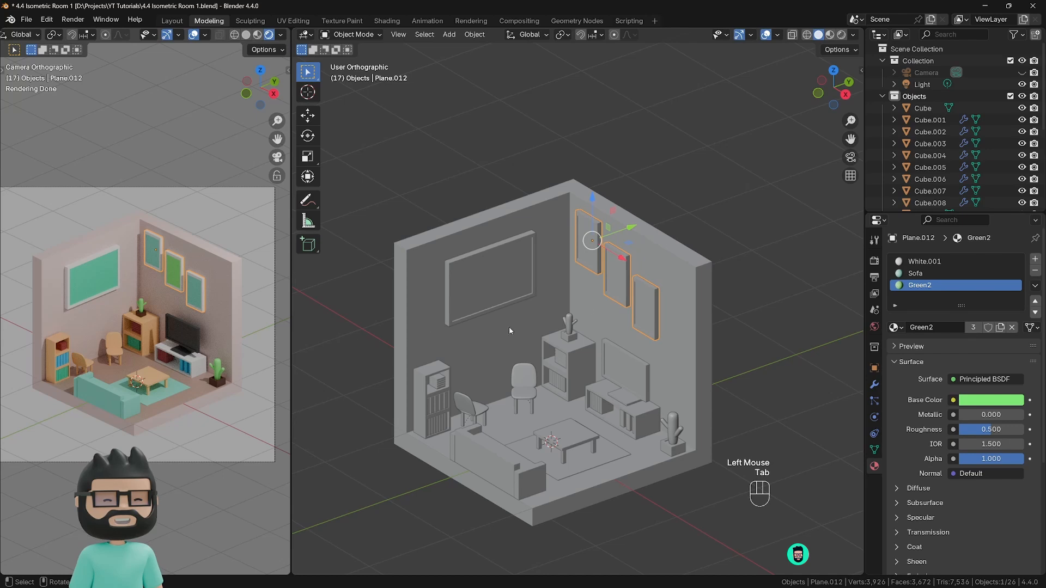
Step: Assign the Green material to the inner face of the small frame farthest from the room corner, then deselect and save the file
key("Tab")
left_click(652, 309)
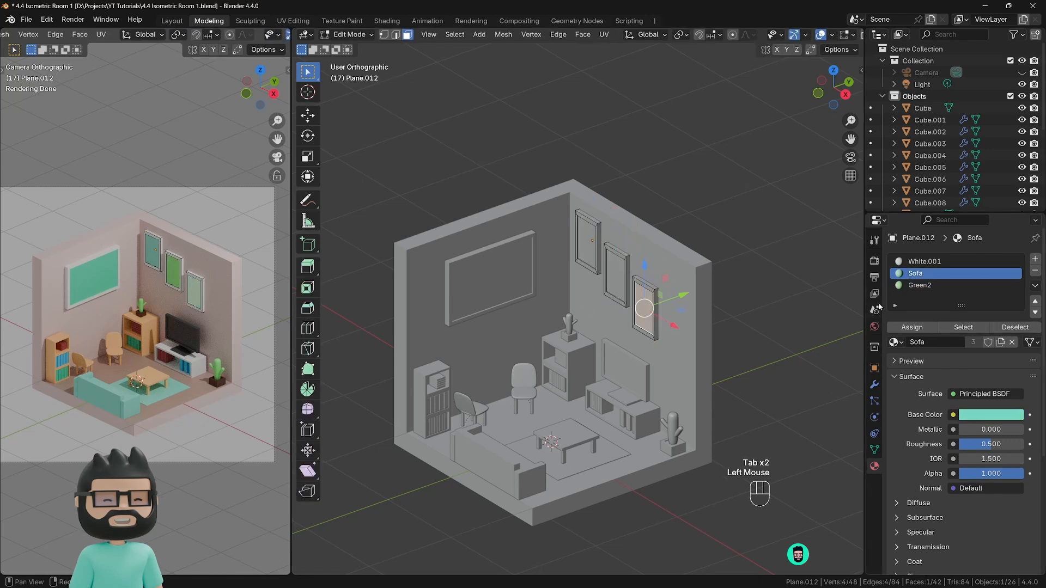
left_click(1035, 259)
left_click(894, 342)
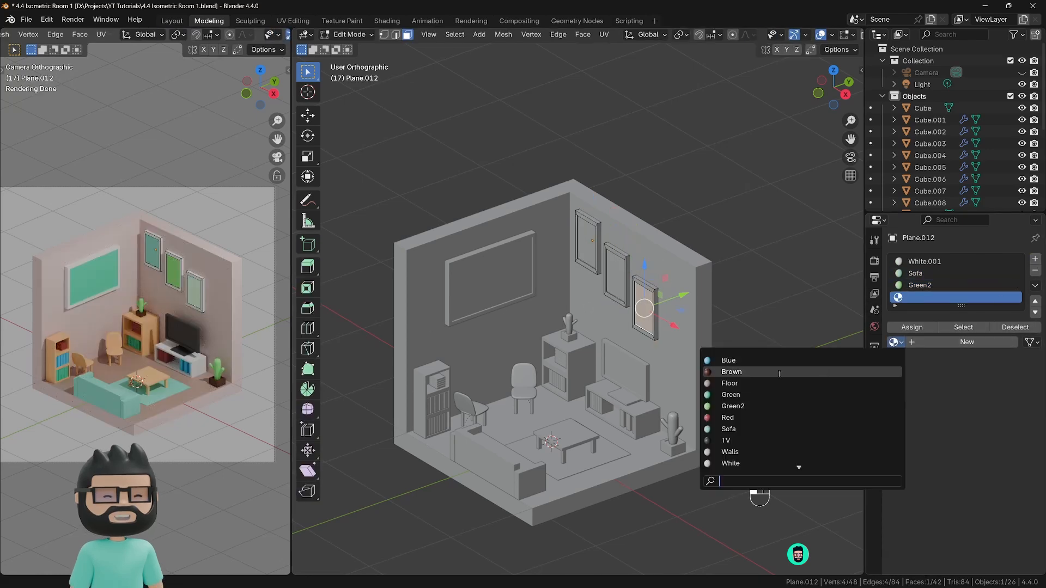
left_click(729, 395)
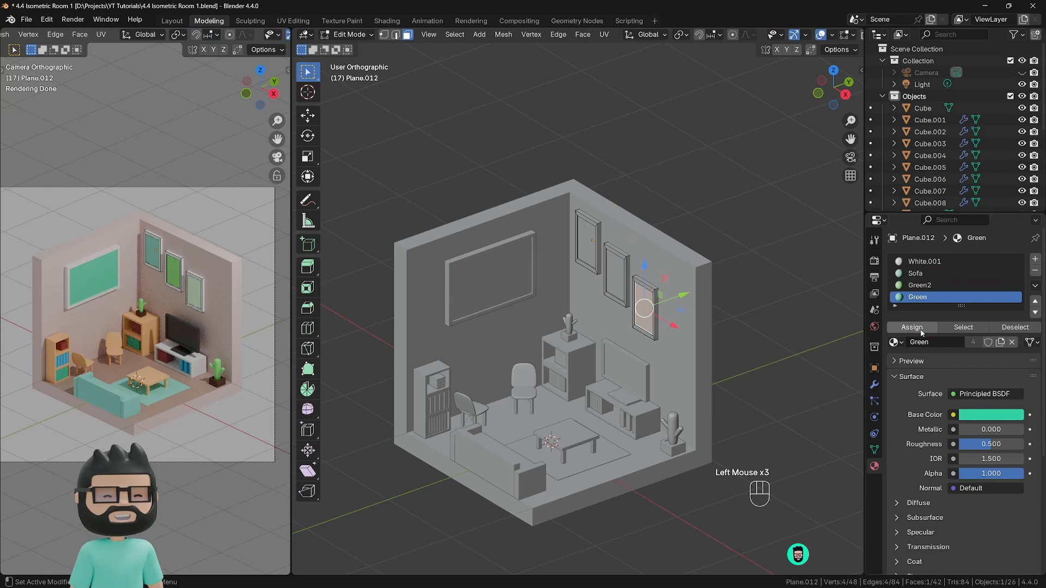
key("Tab")
left_click(788, 312)
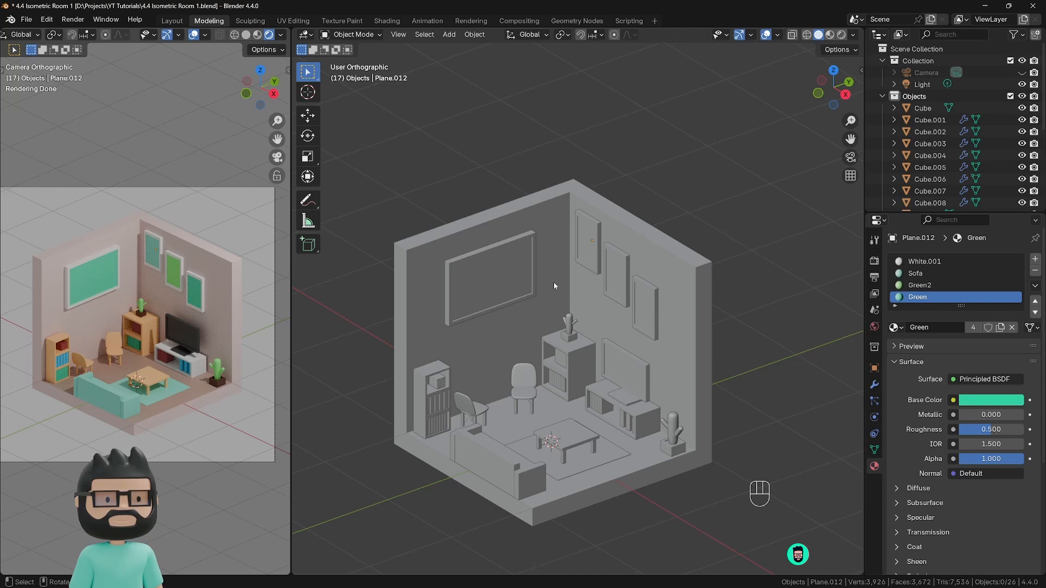
key("ctrl+s")
Step: Set the power of the point light to 150 W
scroll(532, 305, "down", 1)
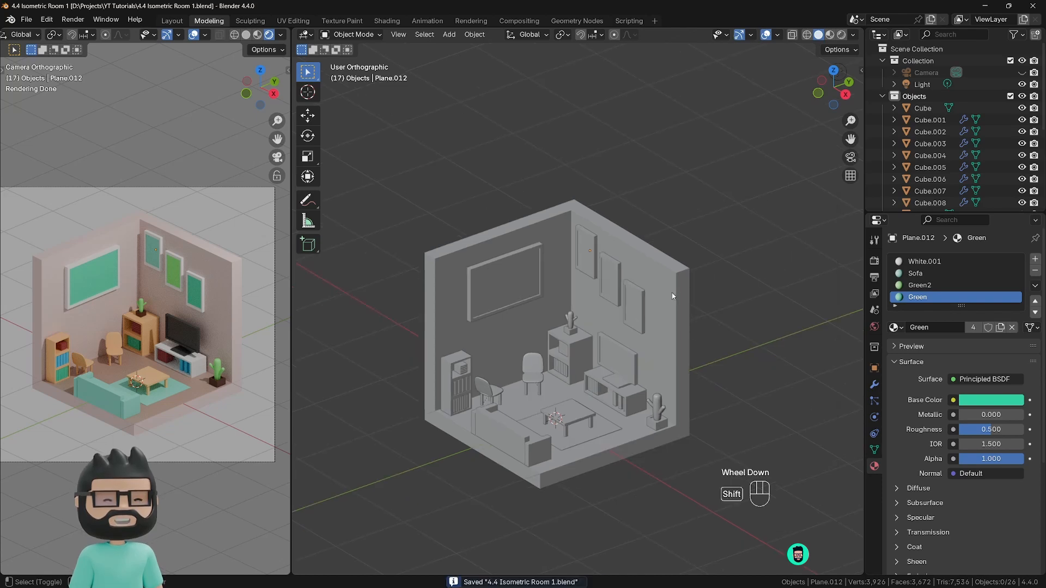
middle_click_drag(673, 296, 668, 275, "shift")
scroll(668, 275, "down", 1, "shift")
left_click(973, 85)
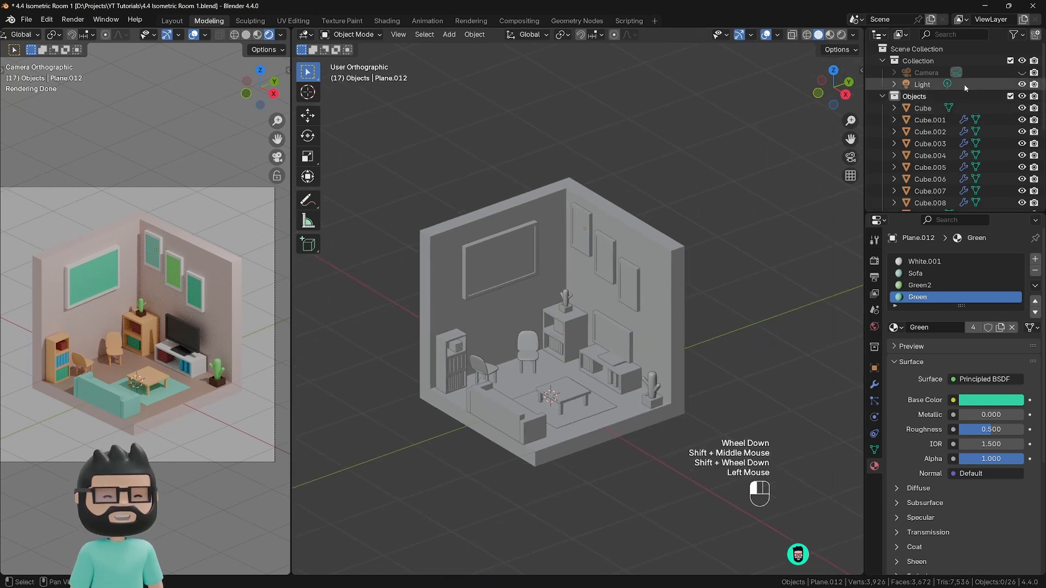
left_click_drag(985, 338, 1039, 341)
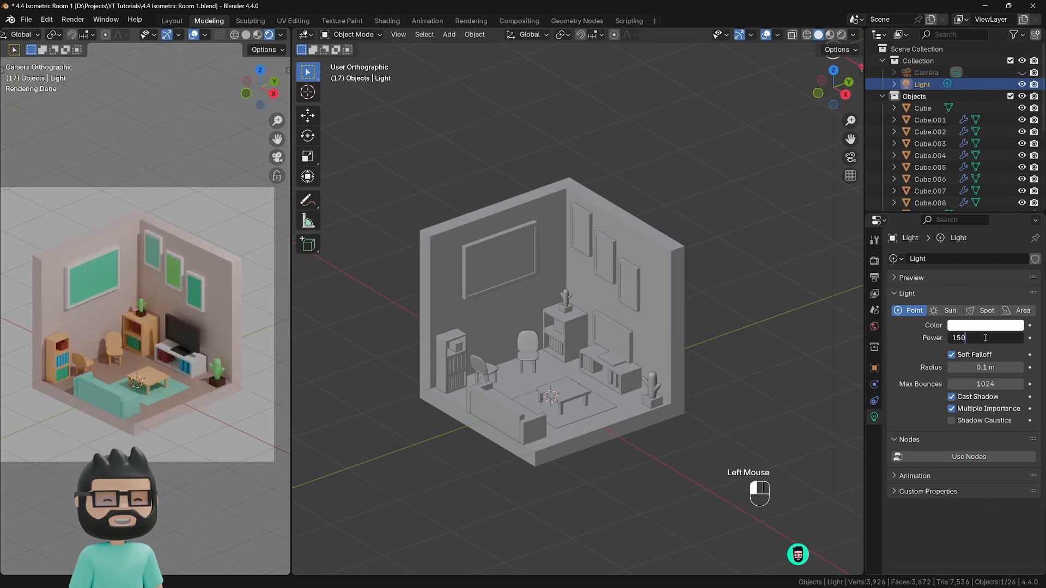
key("Return")
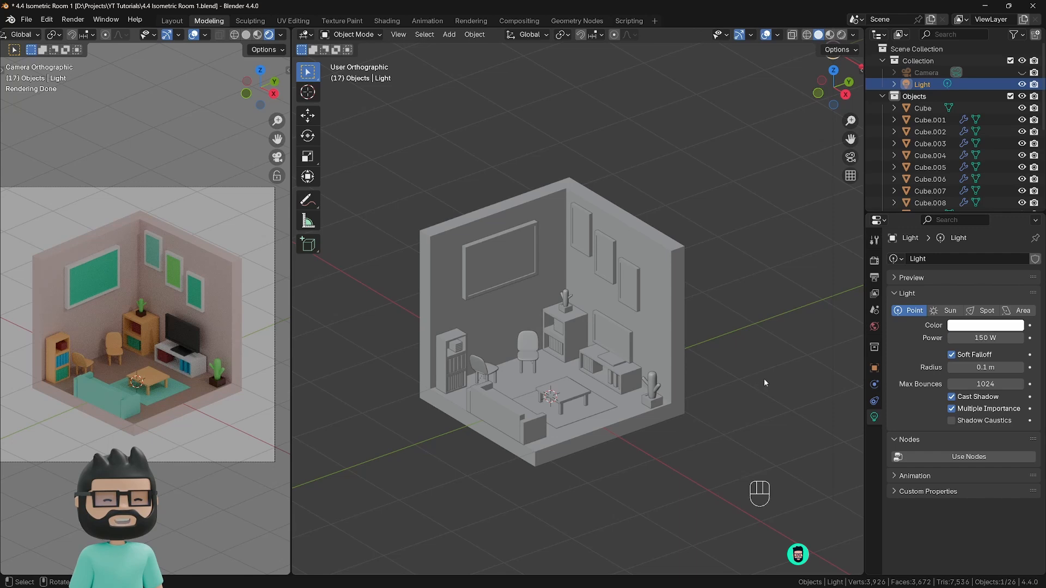
Step: Move the light closer to the room and lower it
scroll(768, 262, "down", 2)
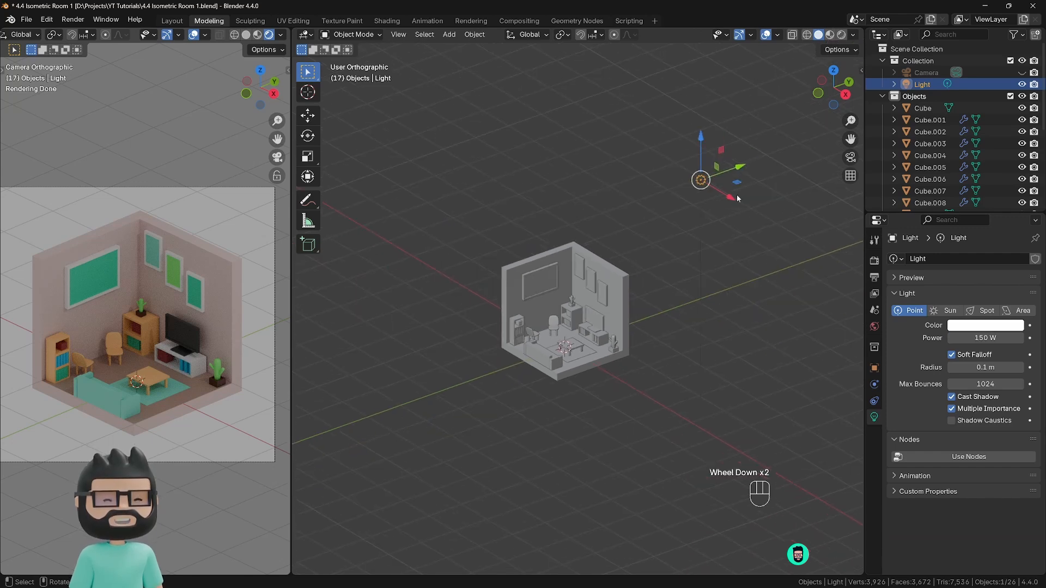
scroll(736, 194, "up", 1)
middle_click_drag(737, 194, 686, 333)
scroll(684, 318, "down", 1)
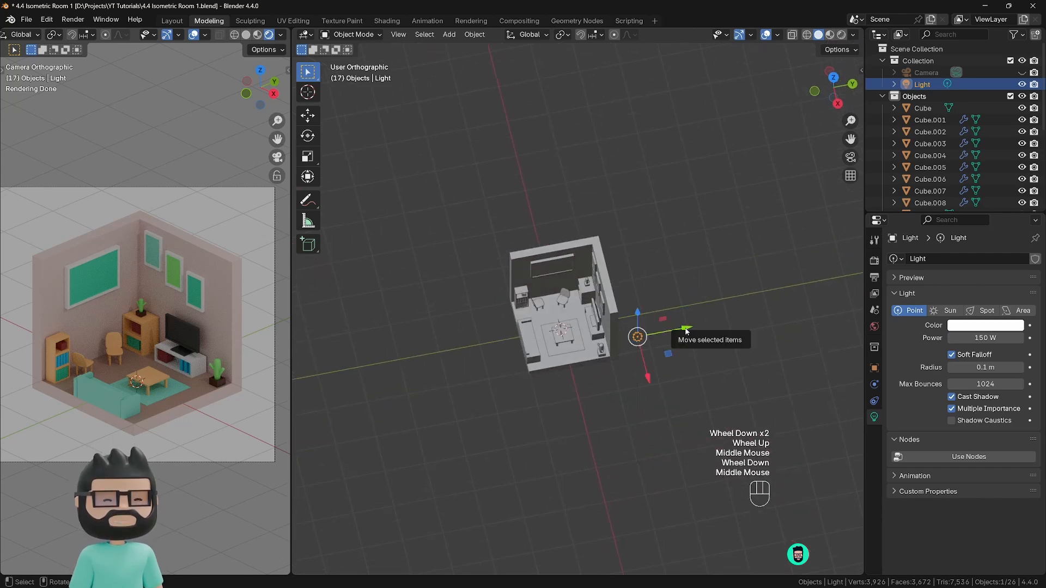
left_click_drag(686, 328, 532, 347)
left_click_drag(579, 309, 601, 305)
middle_click_drag(635, 346, 725, 303)
left_click_drag(689, 109, 688, 216)
left_click_drag(735, 261, 627, 221)
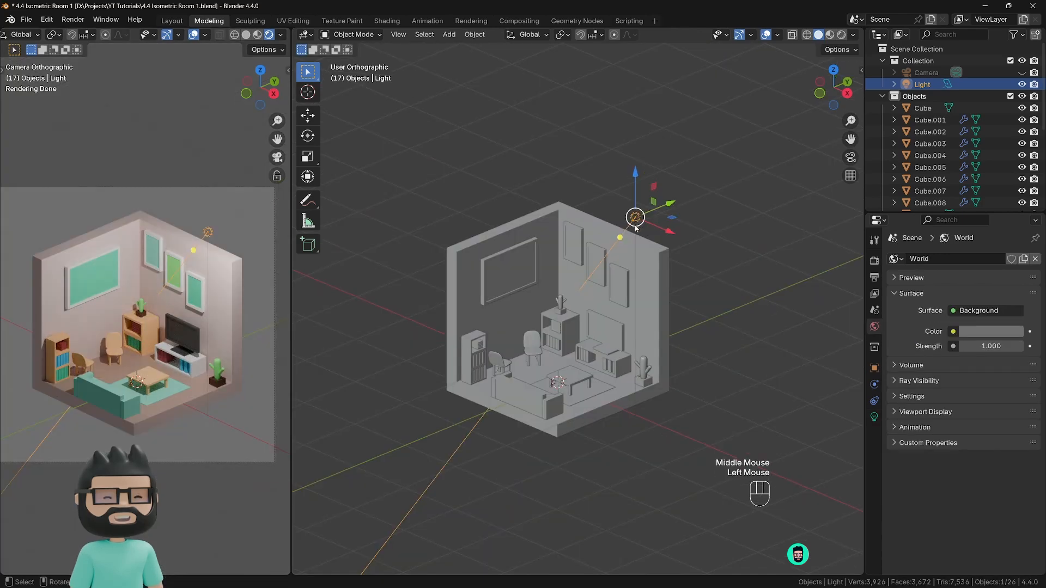
Step: Delete the existing light from the scene
key("x")
left_click(621, 224)
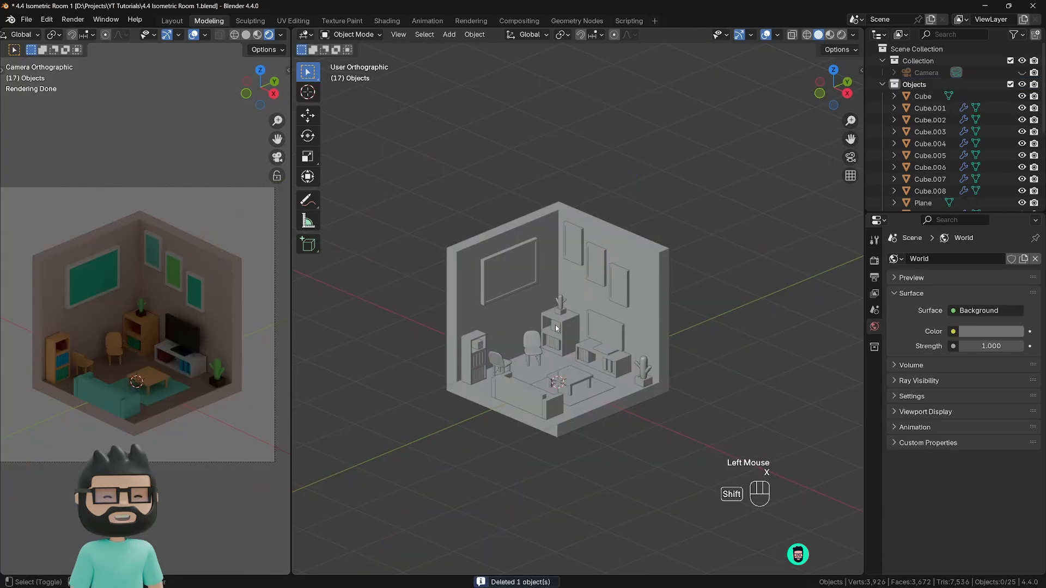
Step: Darken the world's background color to a nearly black gray
key("shift+a")
left_click(834, 277)
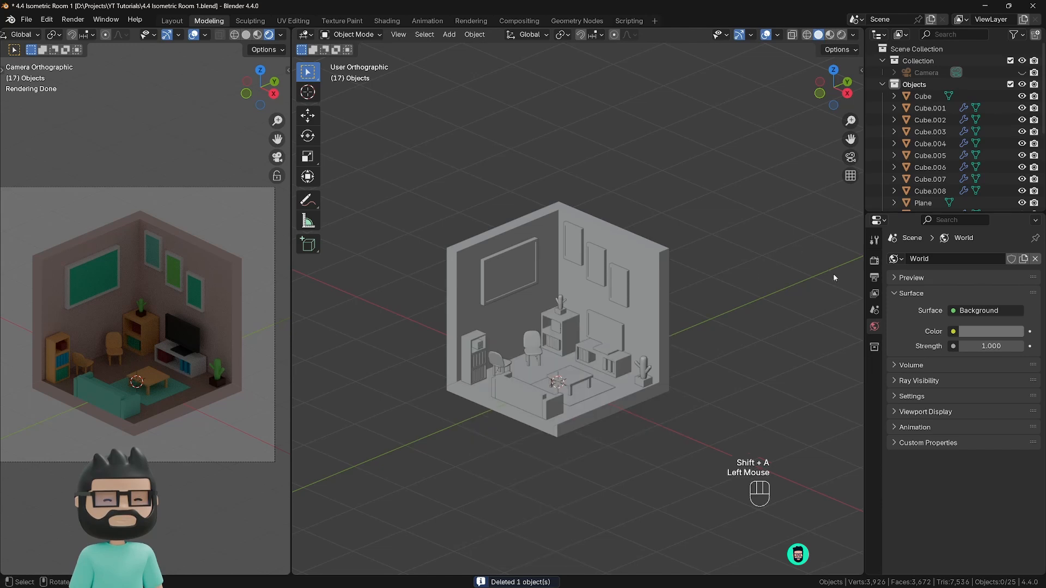
left_click(975, 334)
left_click_drag(1014, 190, 1014, 233)
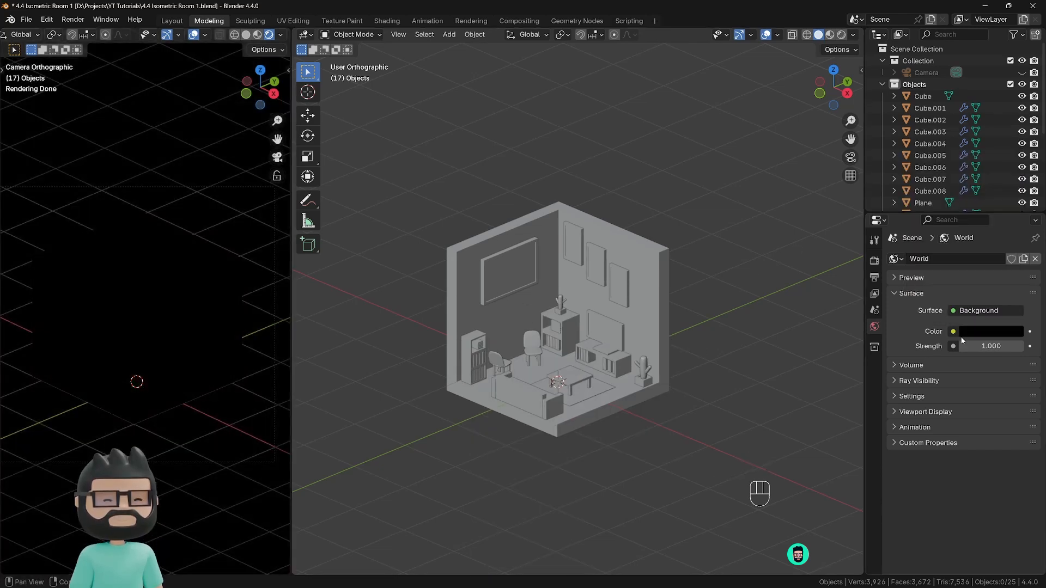
left_click(976, 331)
scroll(976, 332, "up", 3)
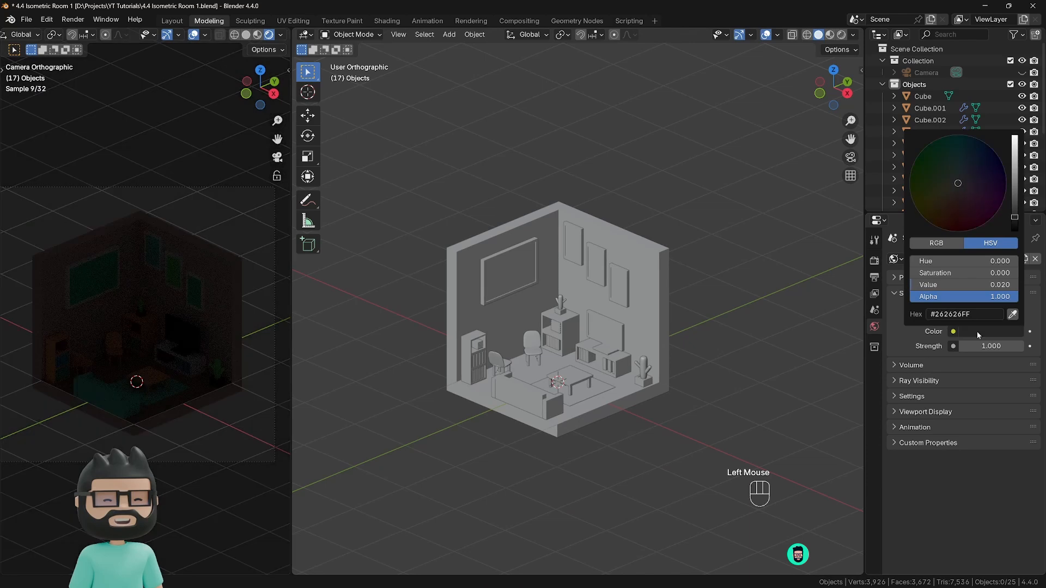
scroll(976, 331, "down", 1)
scroll(767, 372, "down", 3)
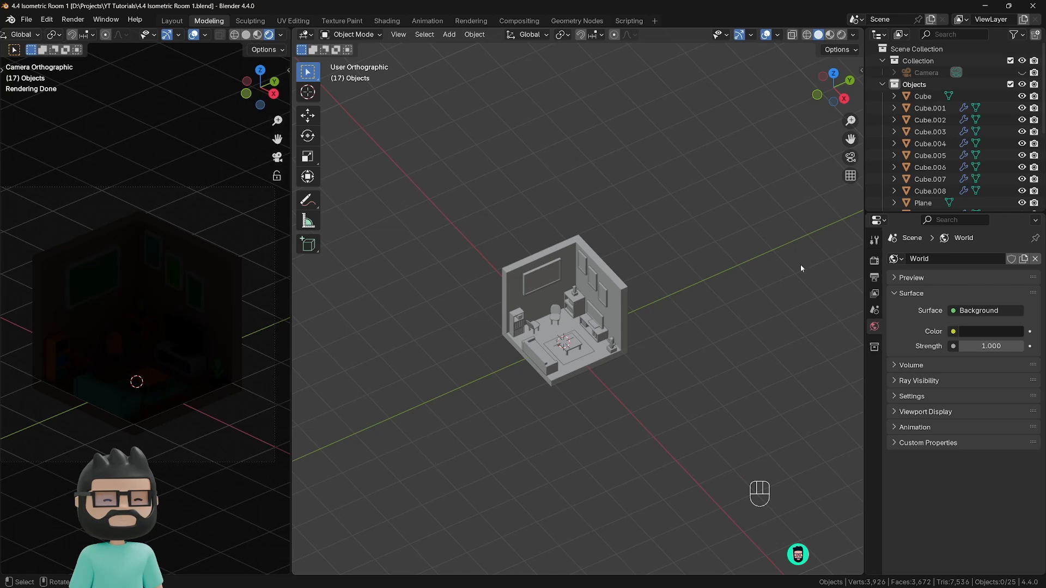
Step: Drive the world color with an Environment Texture and widen the properties area
left_click(953, 332)
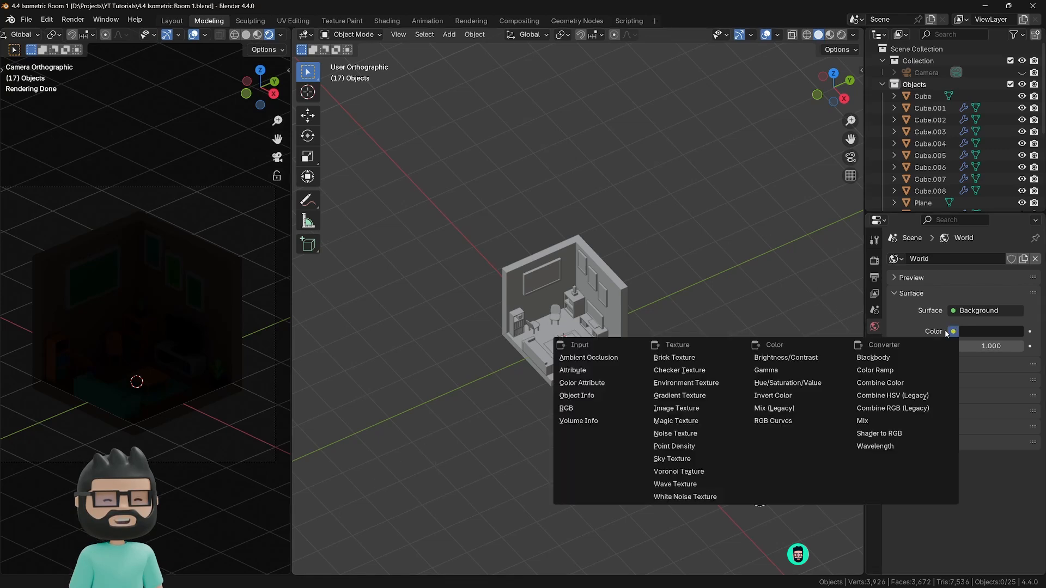
left_click(687, 383)
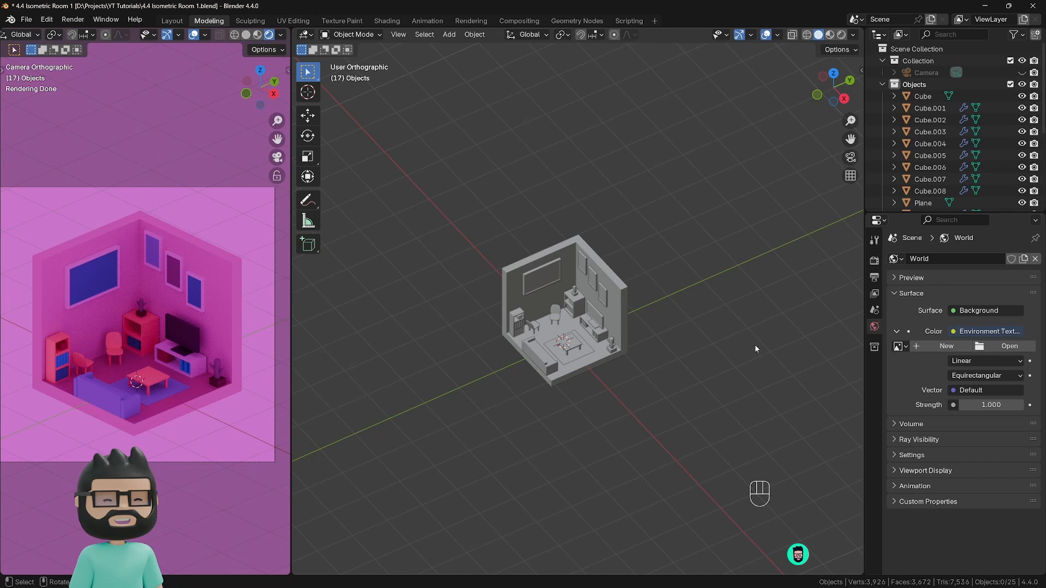
left_click_drag(865, 342, 836, 341)
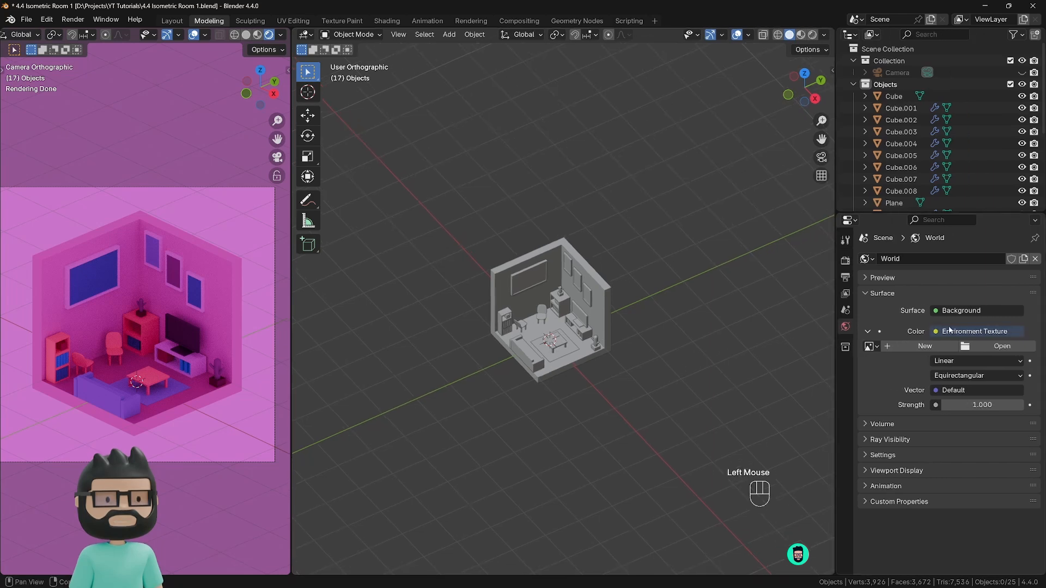
Step: Load autoshop_01_2k.hdr from the HDR folder as the world's environment image
left_click(979, 347)
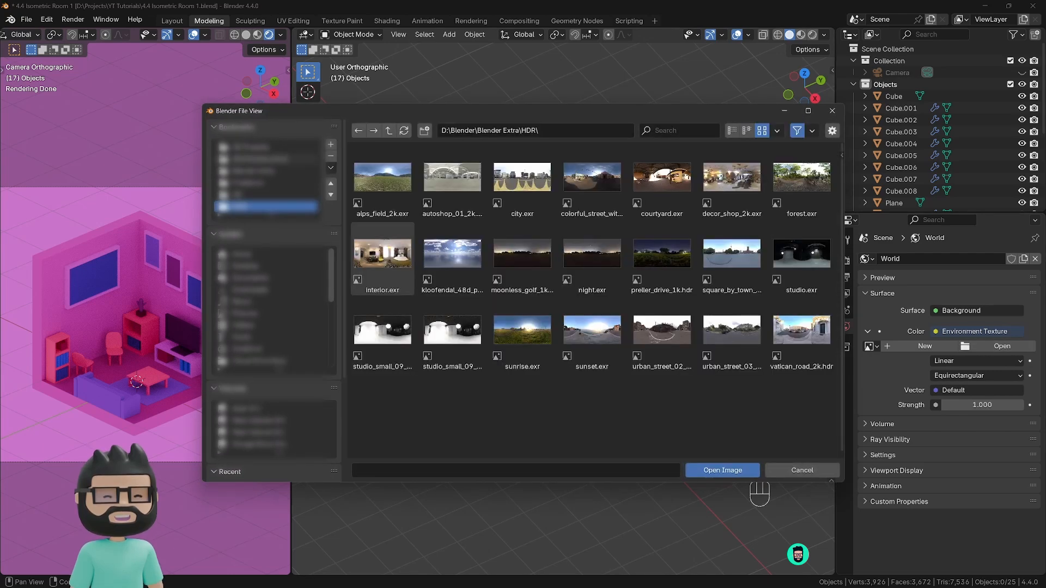
left_click(236, 127)
left_click(234, 143)
left_click(234, 157)
left_click(231, 173)
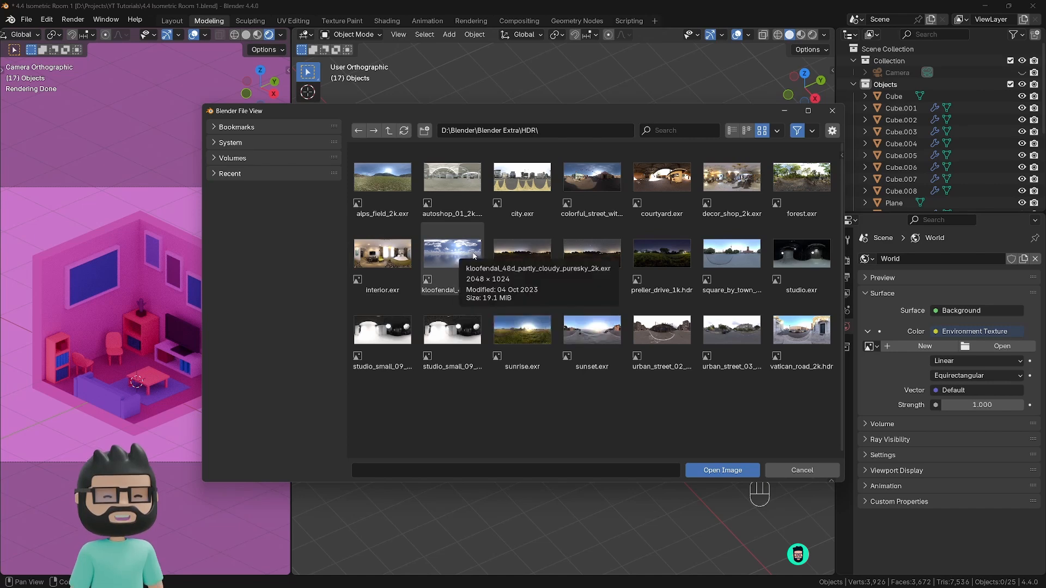
left_click(457, 201)
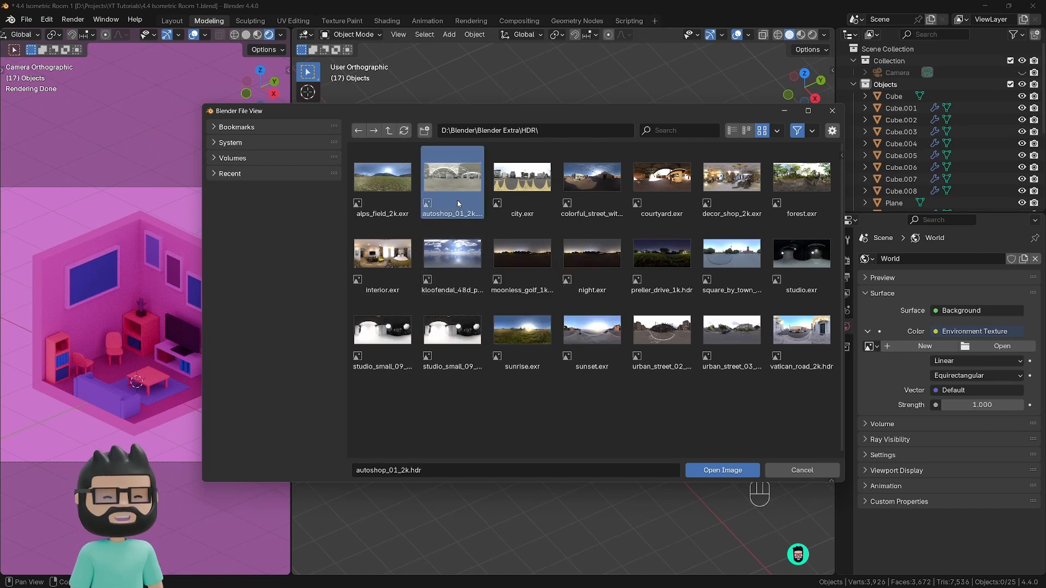
left_click(717, 471)
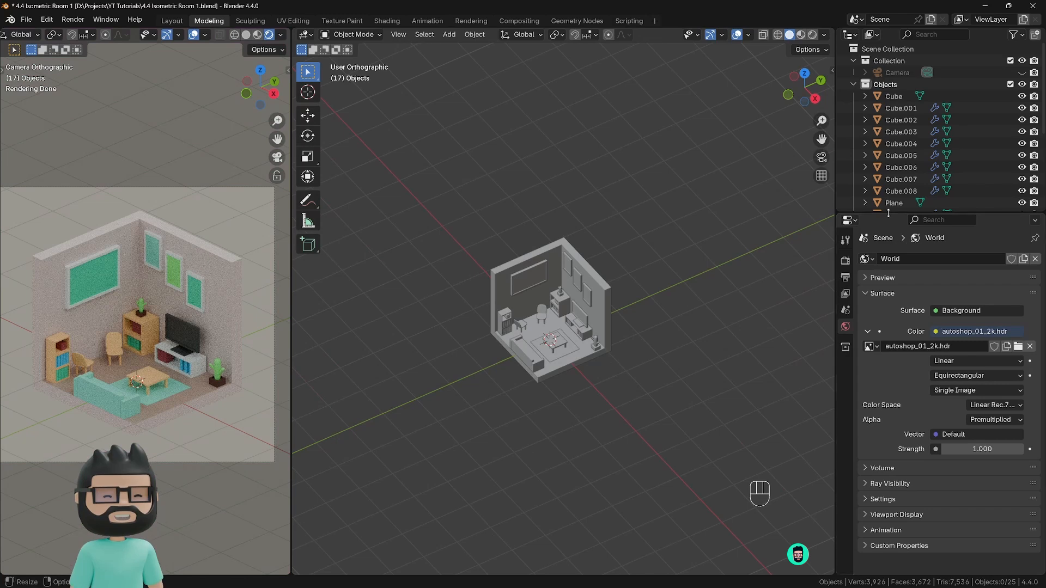
Step: Enlarge the outliner so the full object list fits, and rename the room shell to Room
left_click_drag(864, 213, 862, 344)
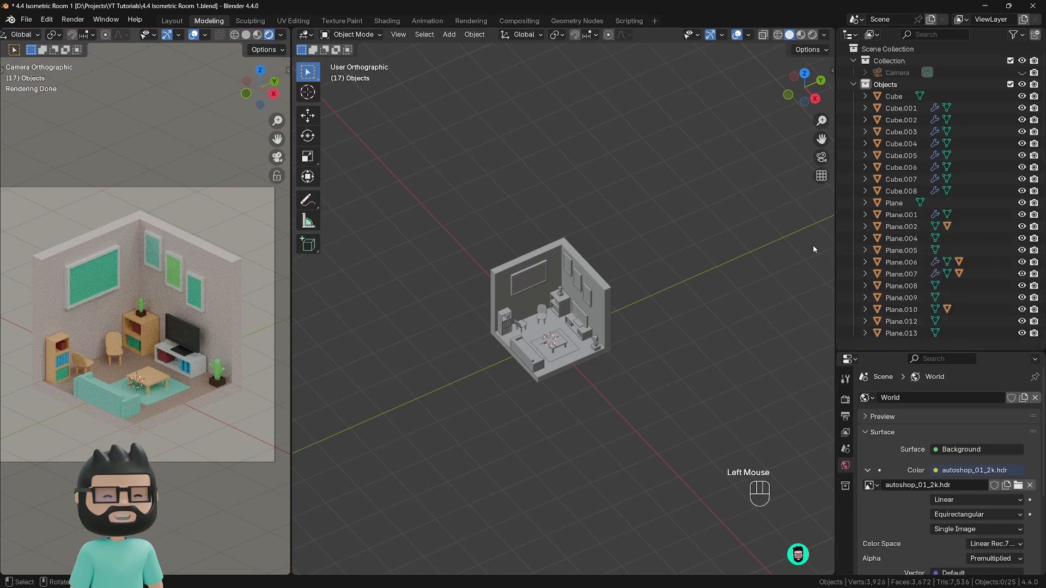
scroll(914, 273, "down", 8)
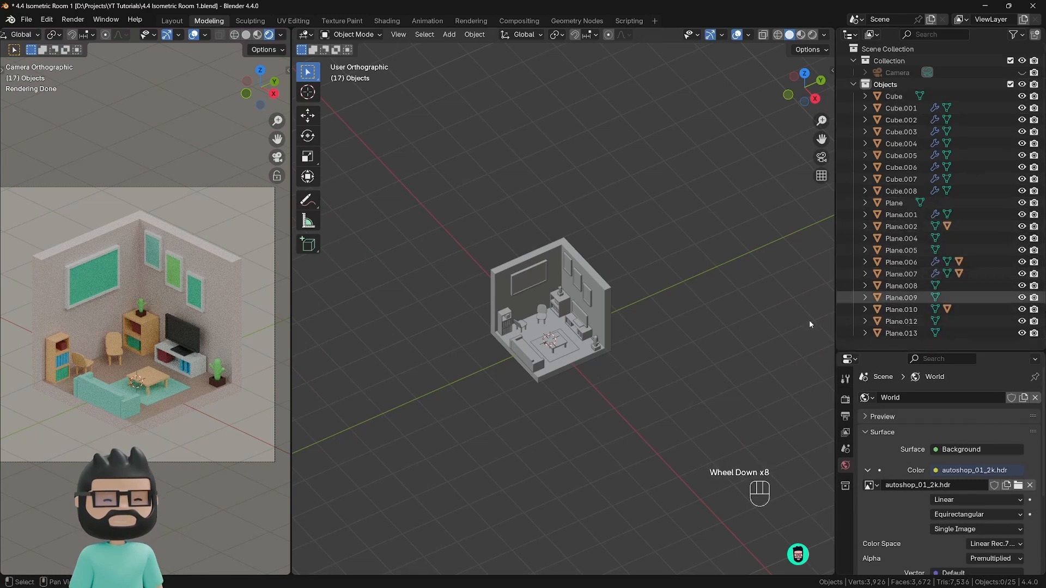
middle_click_drag(577, 327, 559, 358)
scroll(564, 335, "up", 3)
scroll(559, 358, "up", 1, "shift")
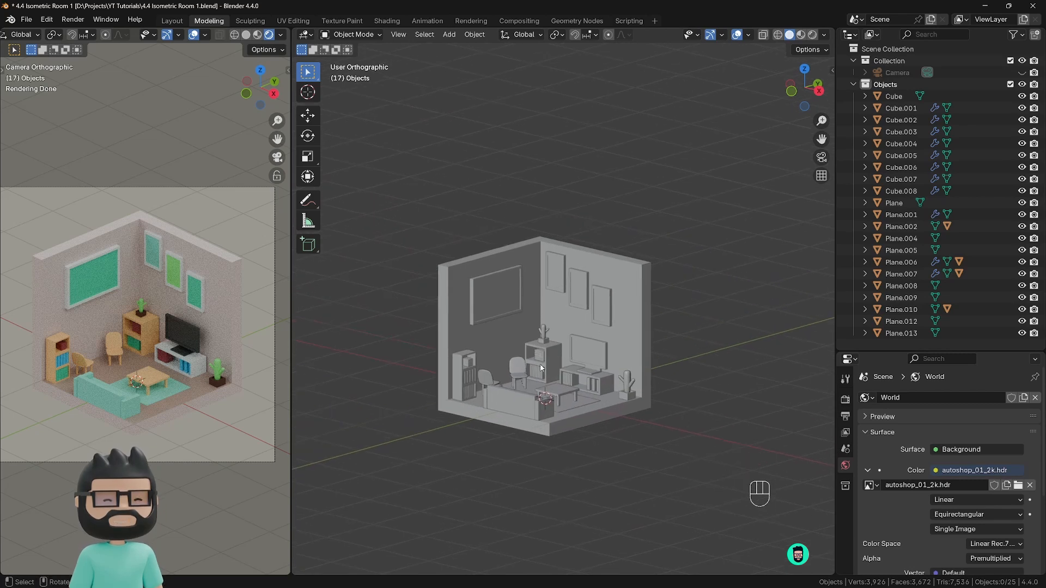
scroll(541, 368, "up", 2)
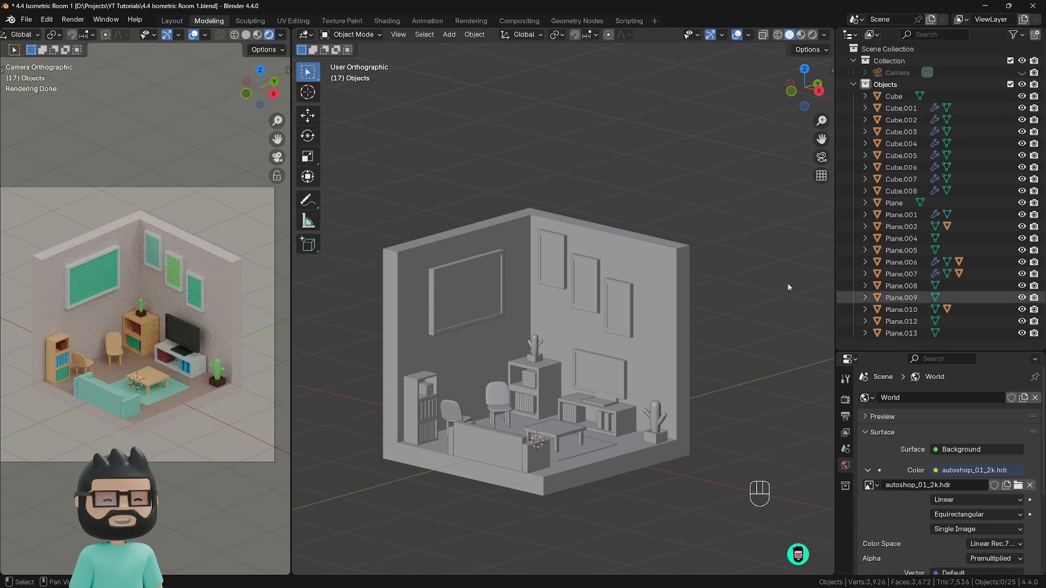
left_click(518, 226)
key("F2")
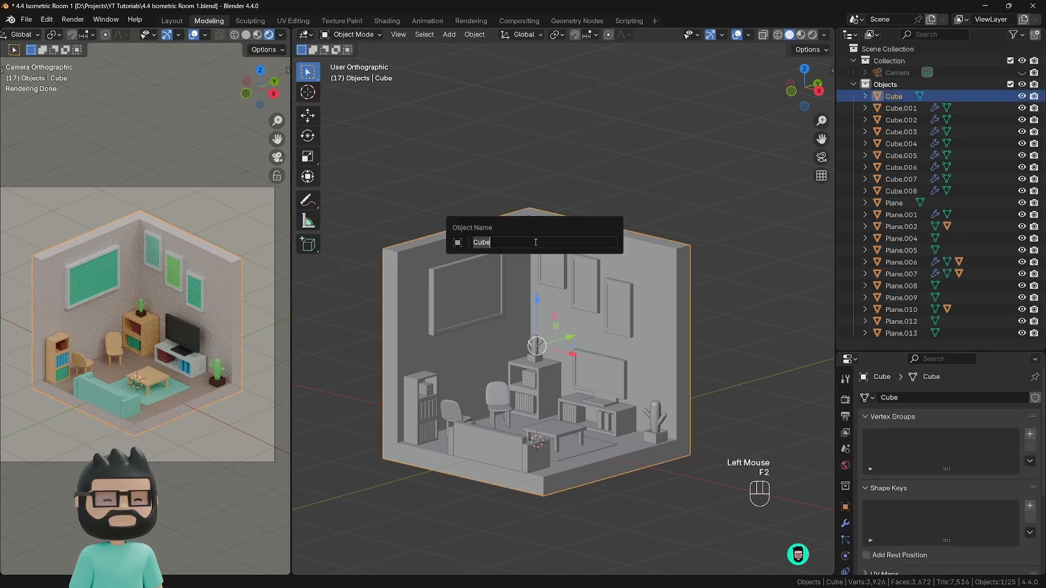
type("Room")
key("Return")
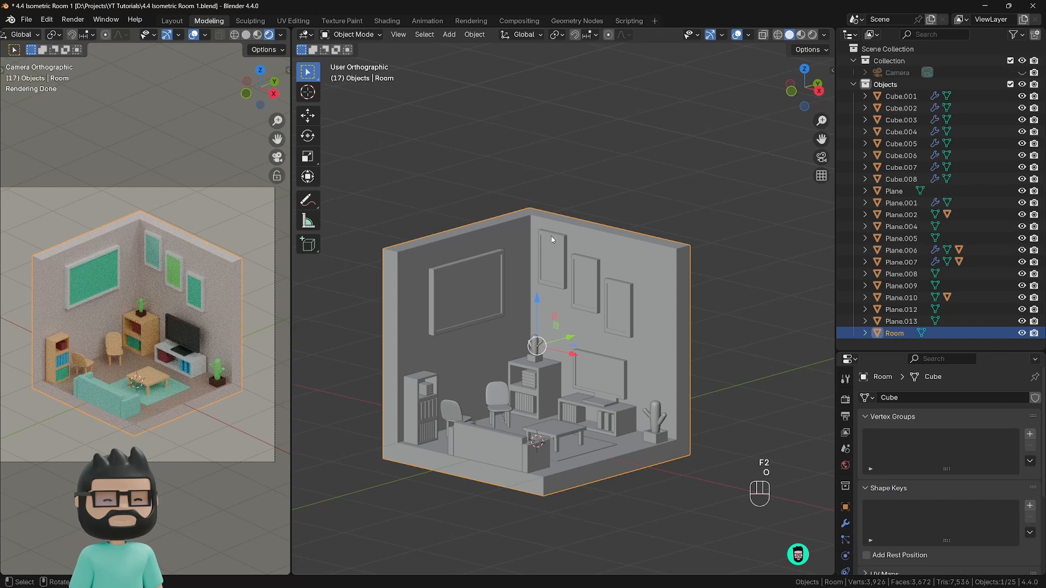
Step: Rename the object with the three small wall frames to Painting
left_click(554, 268)
key("F2")
type("Painting")
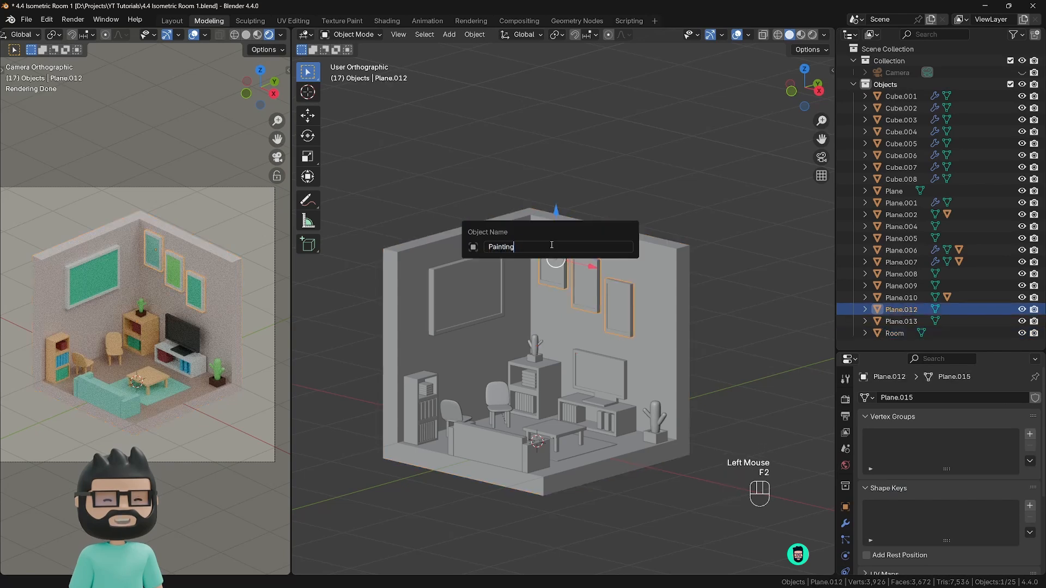
key("Return")
Step: Rename the large wall frame on the other wall to Artwork
left_click(498, 296)
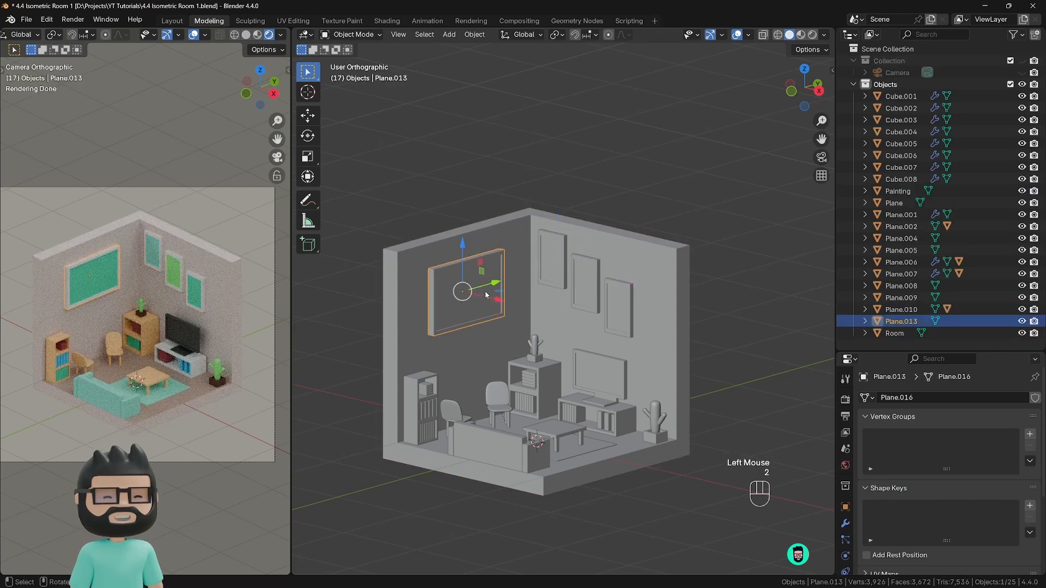
key("F2")
type("P")
key("BackSpace")
type("Artwork")
key("Return")
Step: Rename the tall narrow bookcase behind the sofa to Bookshelf_Tall
left_click(410, 420)
key("F2")
type("Boo")
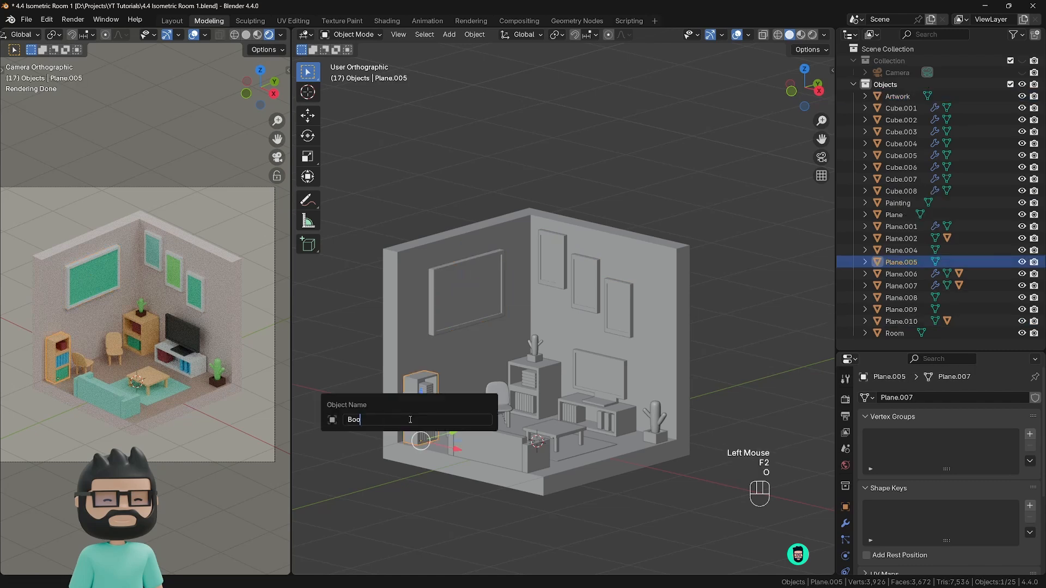
type("kshelf)")
key("BackSpace")
type("_Tall")
key("Return")
Step: Rename the wide bookcase in the room corner to Bookshelf
left_click(553, 389)
key("F2")
type("Bookshelf")
key("Return")
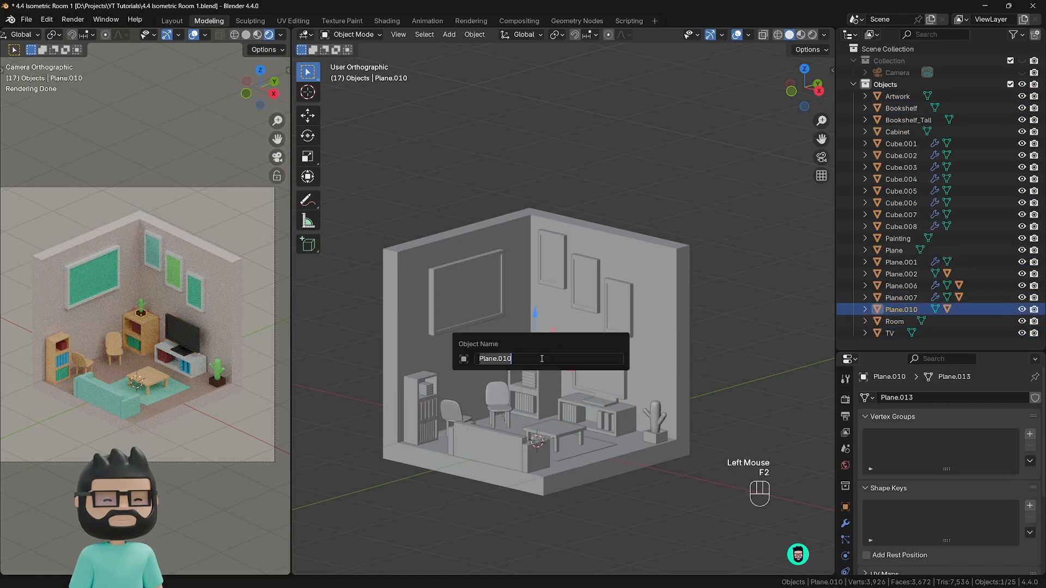
Step: Rename the floor plant's pot to Pot 2 and the coffee table to Table
left_click(650, 434)
key("F2")
type("Pot 2")
key("Return")
left_click(566, 434)
key("F2")
type("Table")
key("Return")
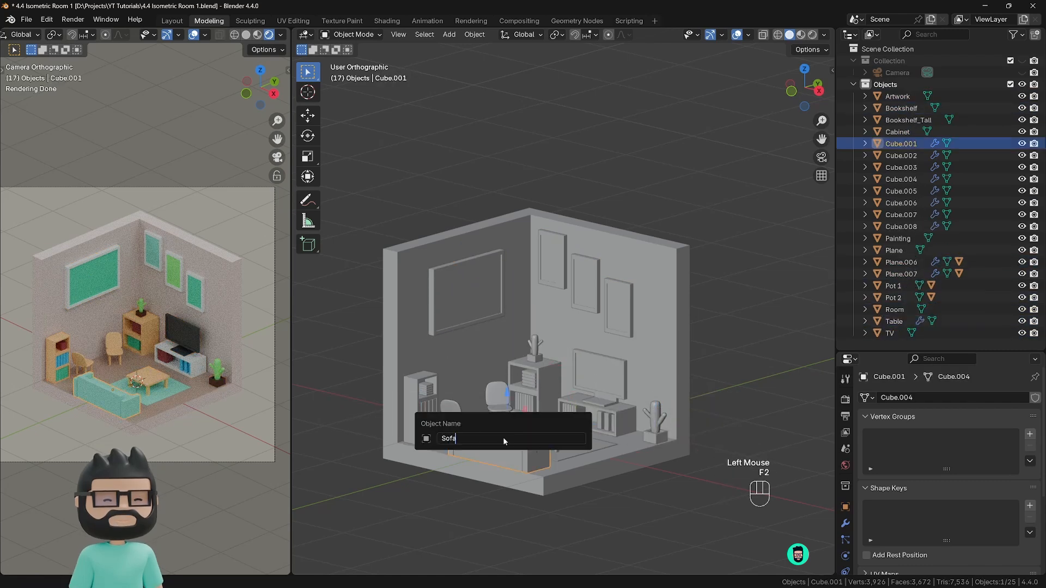
Step: Rename both chairs to Chair
key("F2")
type("Chair")
key("Return")
left_click(451, 412)
key("F2")
type("Chair")
key("Return")
Step: Select the seven book groups on the shelves and cabinet and batch rename them, replacing Cube with Books
left_click(507, 420)
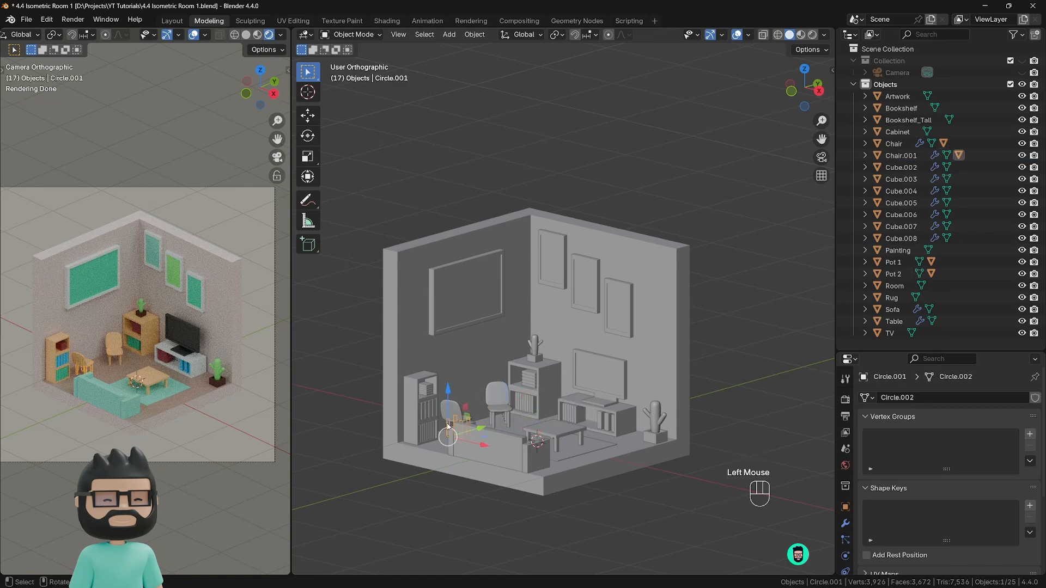
left_click(526, 405)
left_click(532, 378, "shift")
left_click(426, 389, "shift")
left_click(424, 409, "shift")
left_click(422, 432, "shift")
left_click(570, 412, "shift")
left_click(603, 423, "shift")
key("ctrl+F2")
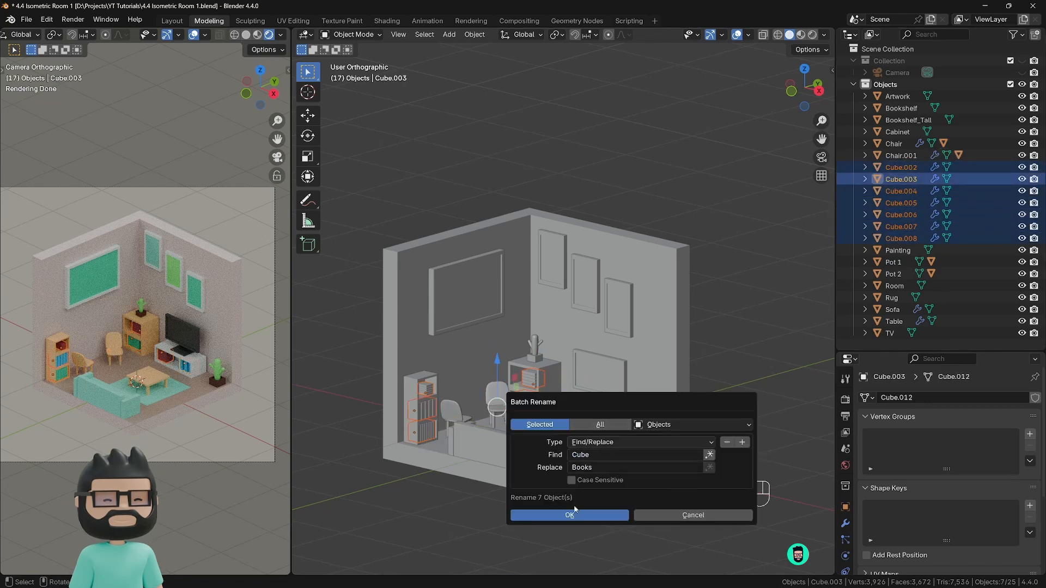
left_click(575, 513)
Step: Shift the base color of the sofa's material from green toward a bluer turquoise
left_click(515, 450)
scroll(845, 534, "down", 3)
left_click(845, 559)
left_click(975, 520)
left_click_drag(972, 450, 979, 450)
Step: Give the room's Walls material a slightly stronger pink base color, then deselect the room
left_click(648, 321)
left_click(975, 539)
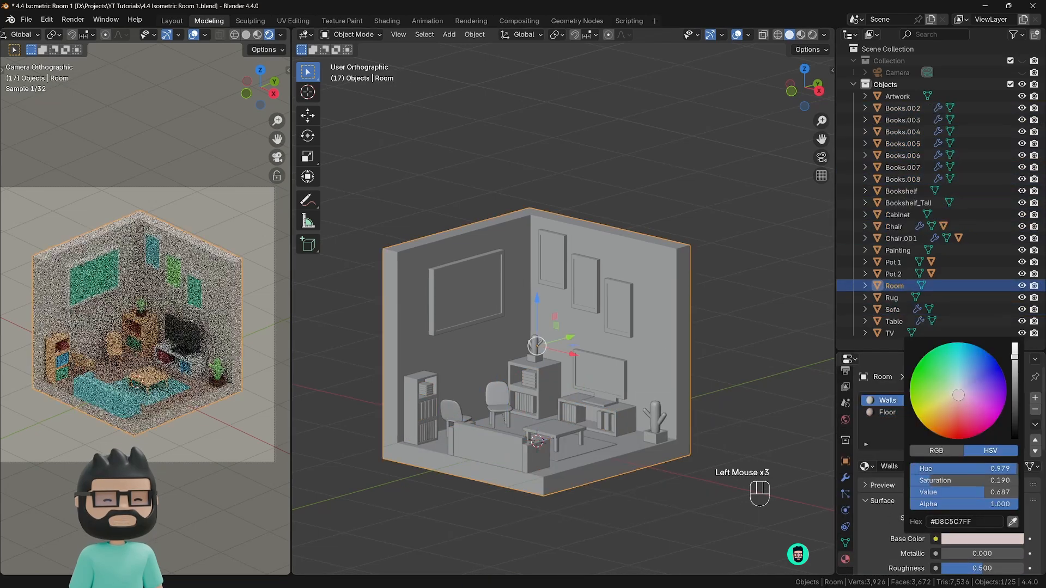
left_click_drag(958, 395, 958, 398)
left_click(733, 463)
Step: Add a Sun light to the scene
scroll(405, 388, "down", 1)
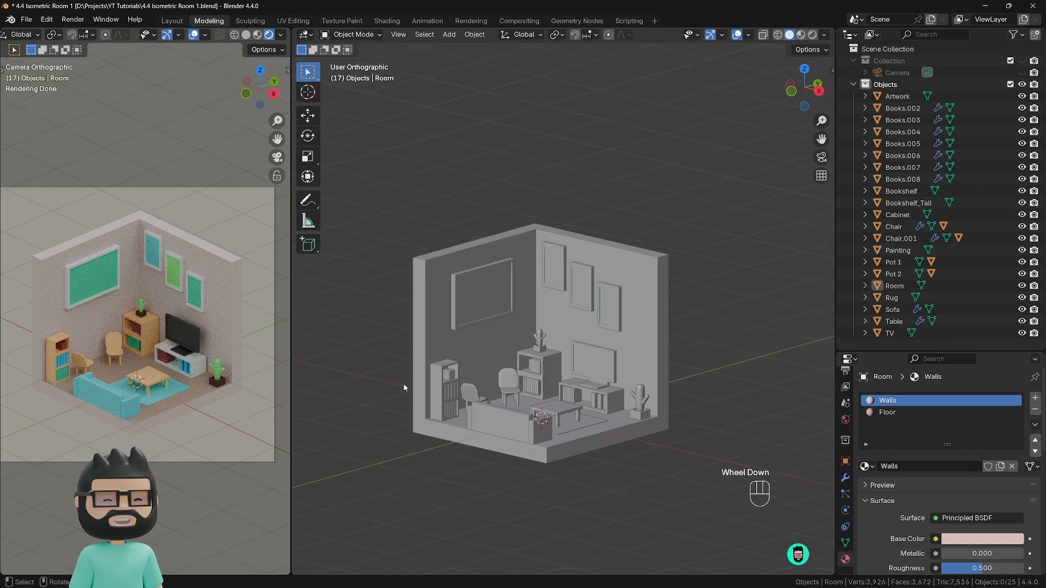
scroll(404, 388, "down", 1)
middle_click_drag(458, 376, 482, 377, "shift")
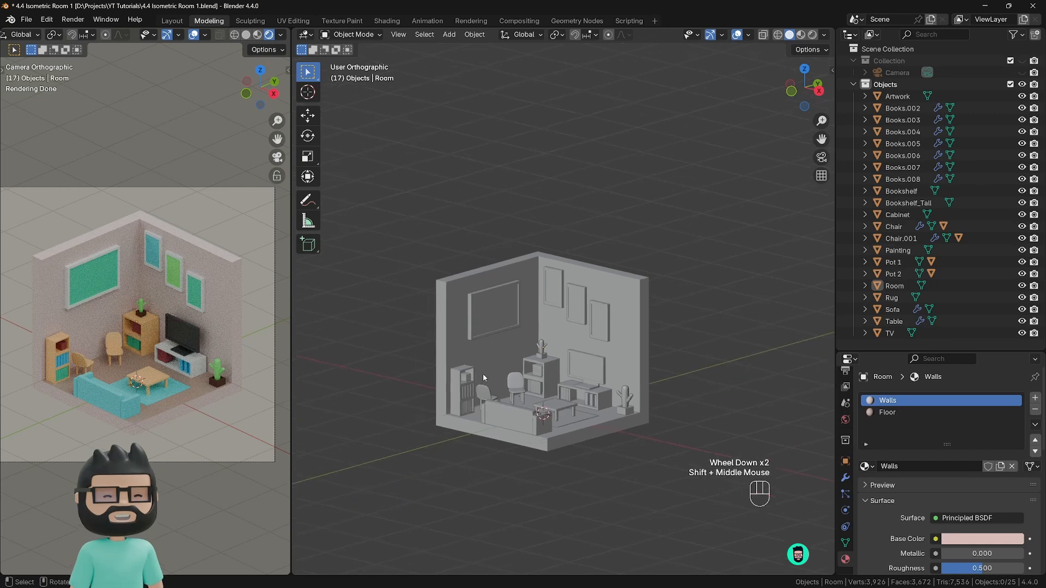
key("shift+a")
mouse_move(484, 373)
left_click(523, 383)
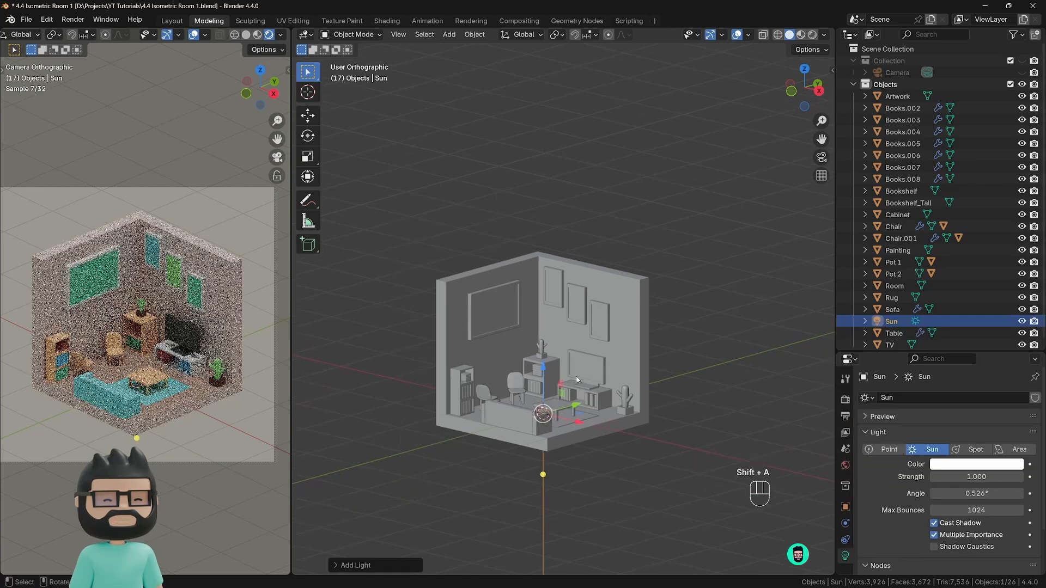
Step: Rotate the sun about the global X axis and then the global Z axis to aim it into the room
key("r")
key("x")
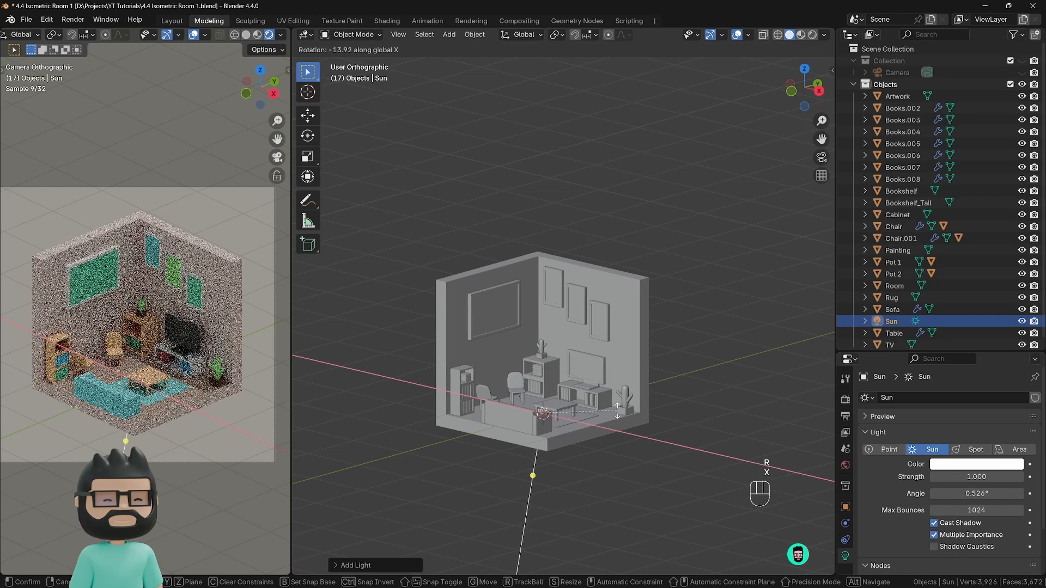
left_click(617, 412)
key("r")
key("z")
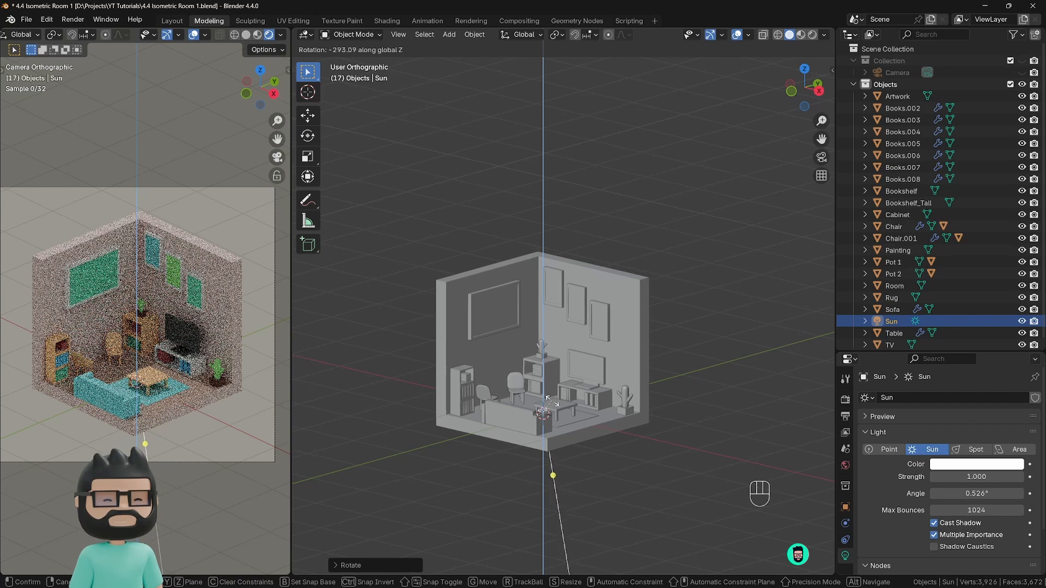
left_click(431, 316)
Step: Tilt the sun further about the global X axis and save the file
middle_click_drag(599, 381, 674, 426)
key("r")
key("x")
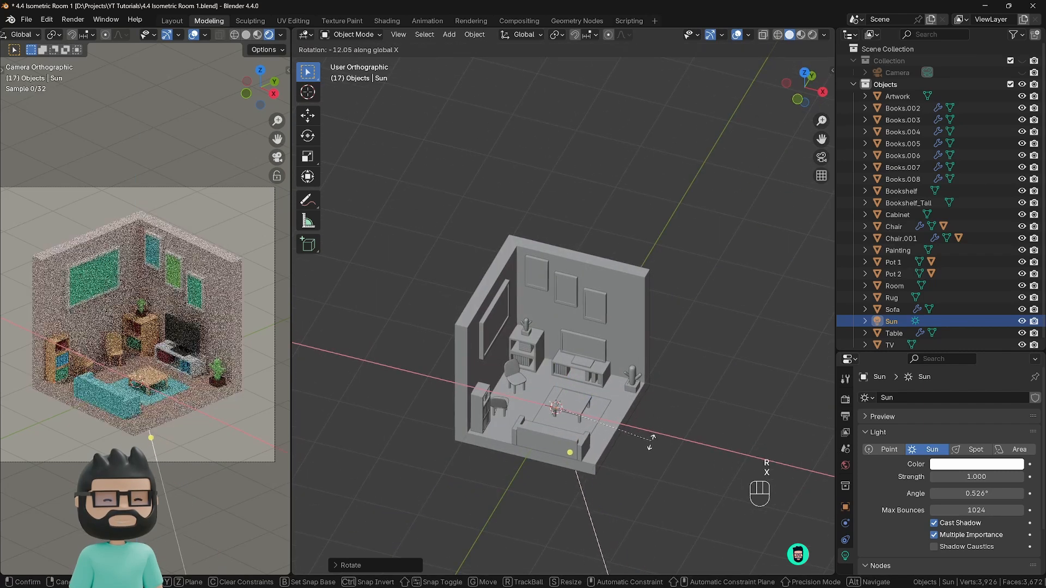
left_click(659, 434)
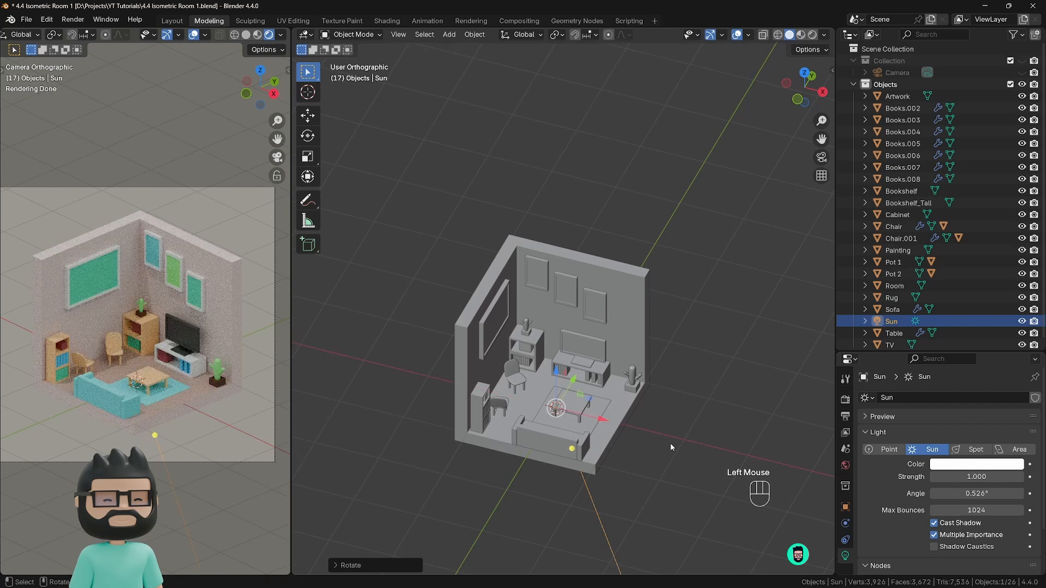
middle_click_drag(670, 443, 615, 395, "shift")
key("ctrl+s")
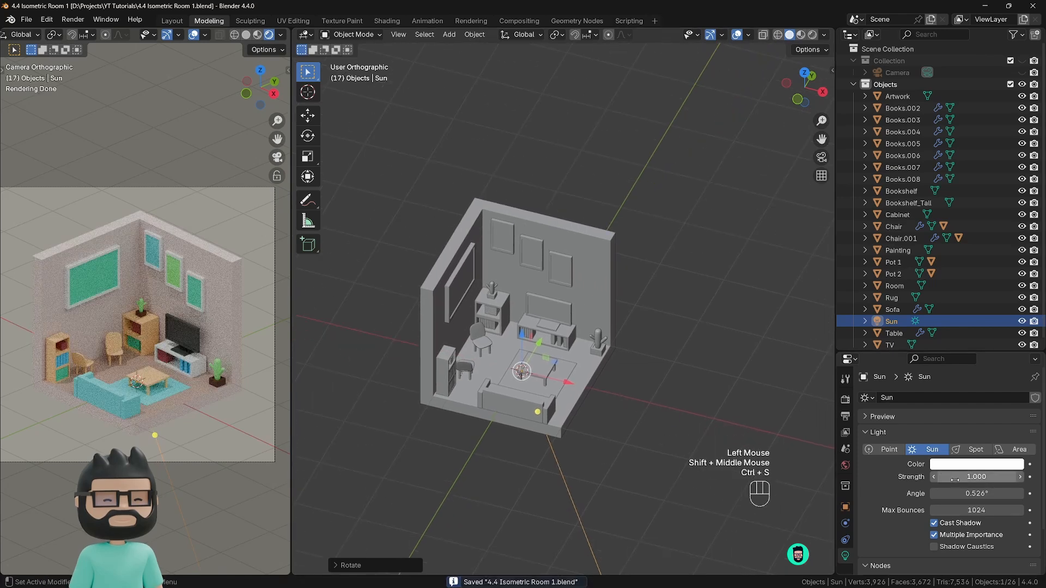
Step: Try a strength of 0.5 for the autoshop_01_2k.hdr world environment and settle on 0.75
mouse_move(954, 480)
left_mouse_down()
mouse_move(978, 479)
mouse_move(954, 479)
left_mouse_up()
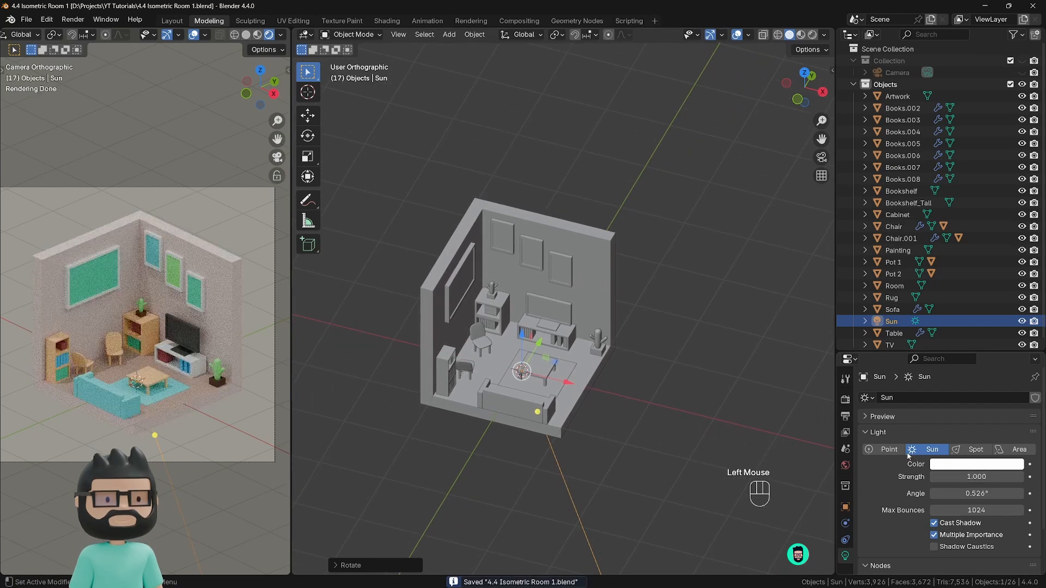
left_click(845, 464)
scroll(869, 477, "down", 3)
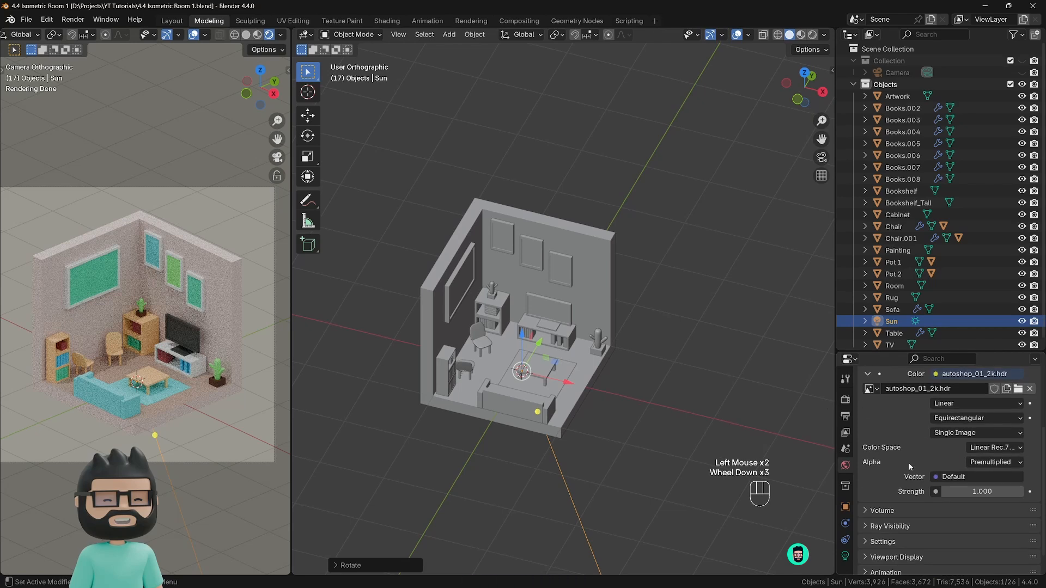
left_click(975, 491)
type("0.5")
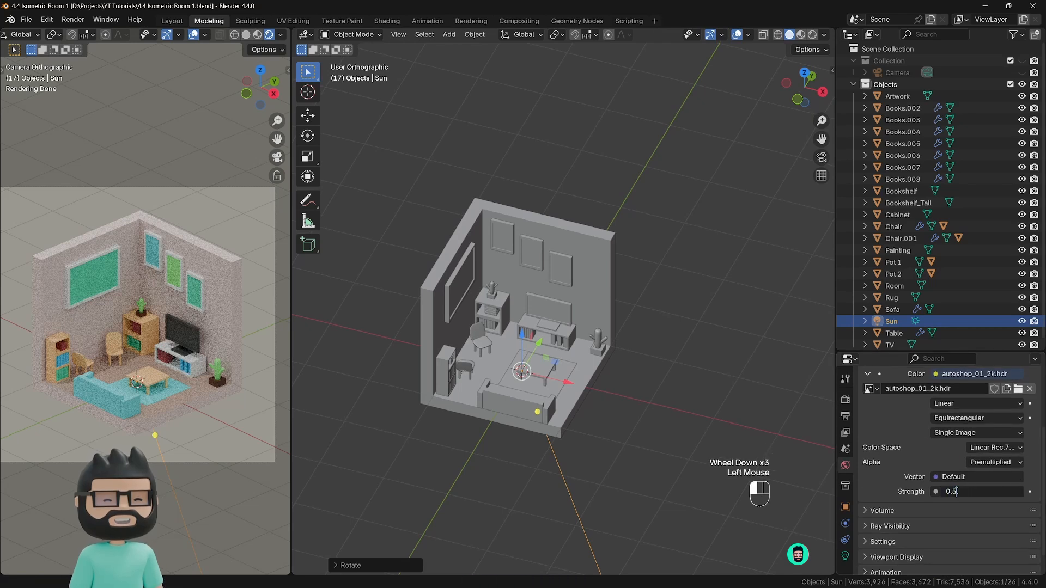
key("Return")
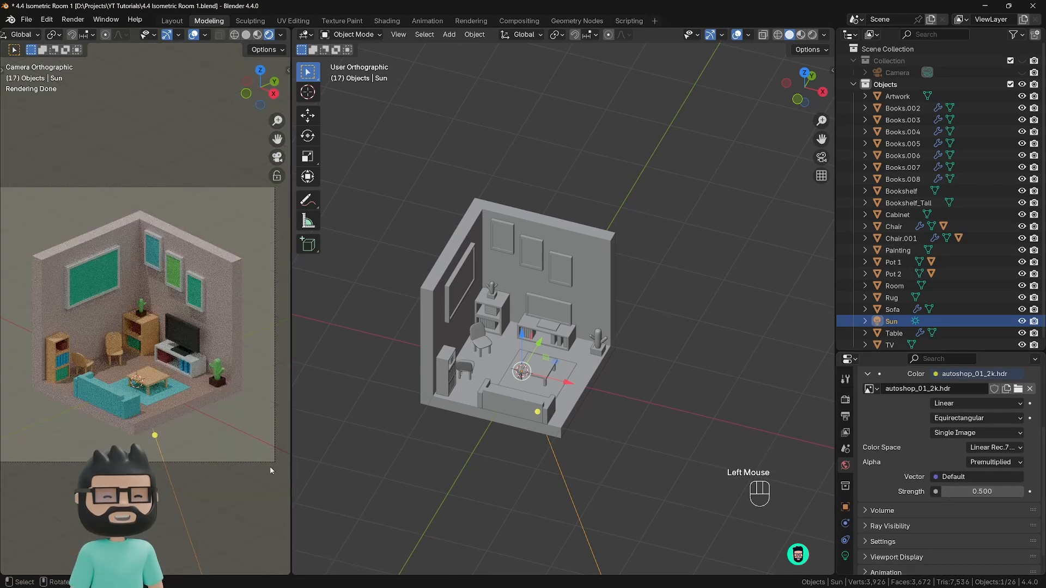
left_click(972, 492)
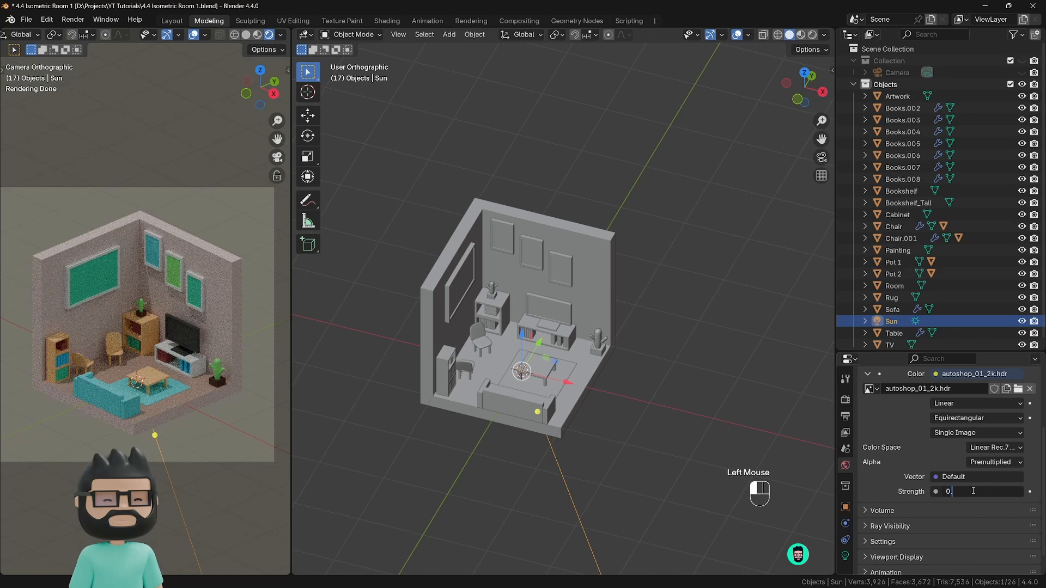
type("0.8")
key("BackSpace")
type("75")
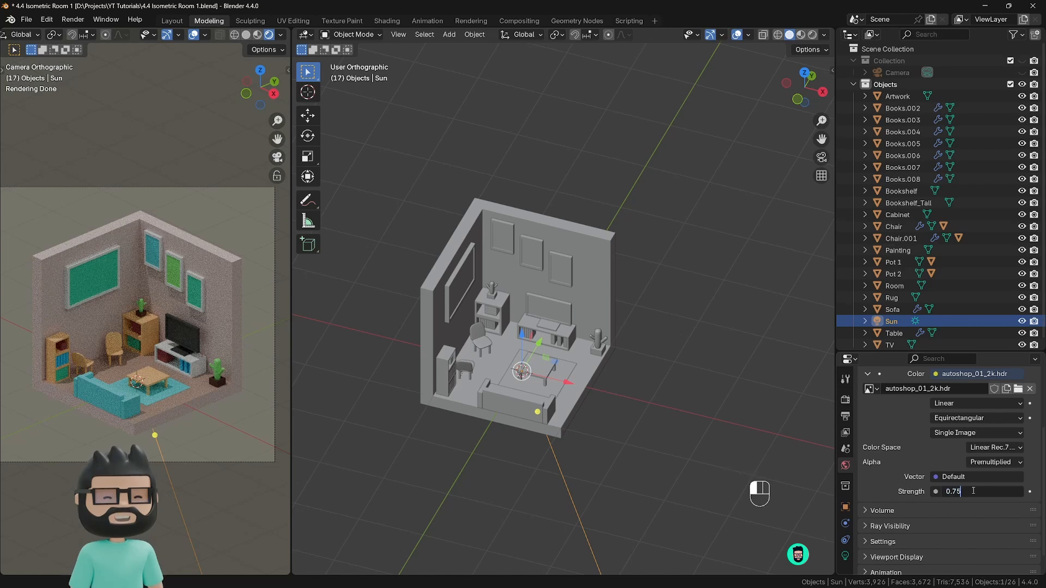
key("Return")
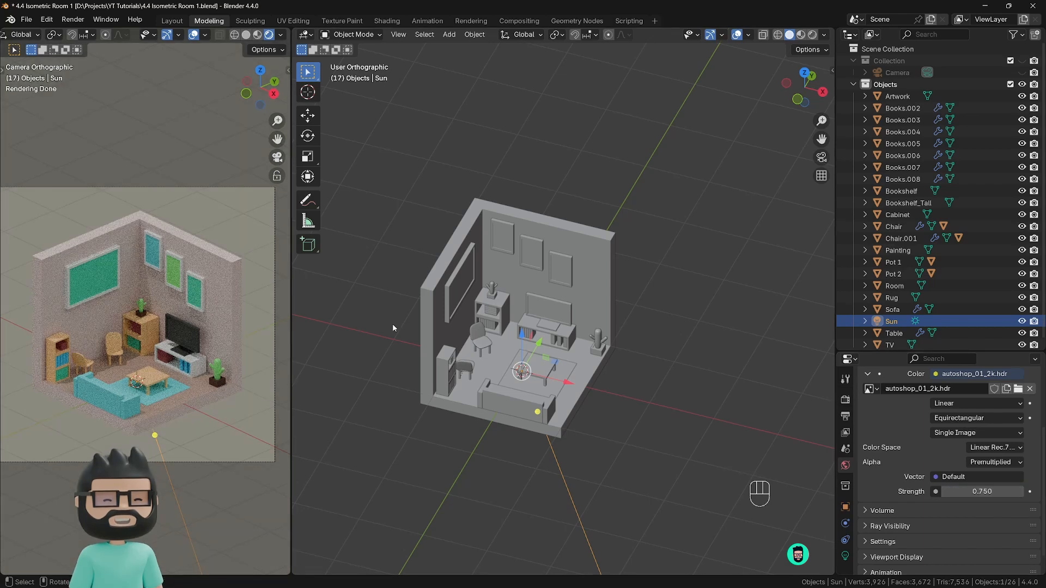
Step: Select the room and save the file
mouse_move(478, 351)
middle_mouse_down("shift")
mouse_move(490, 343)
mouse_move(458, 342)
mouse_move(463, 336)
middle_mouse_up("shift")
key("ctrl+s")
left_click(455, 341)
key("ctrl+s")
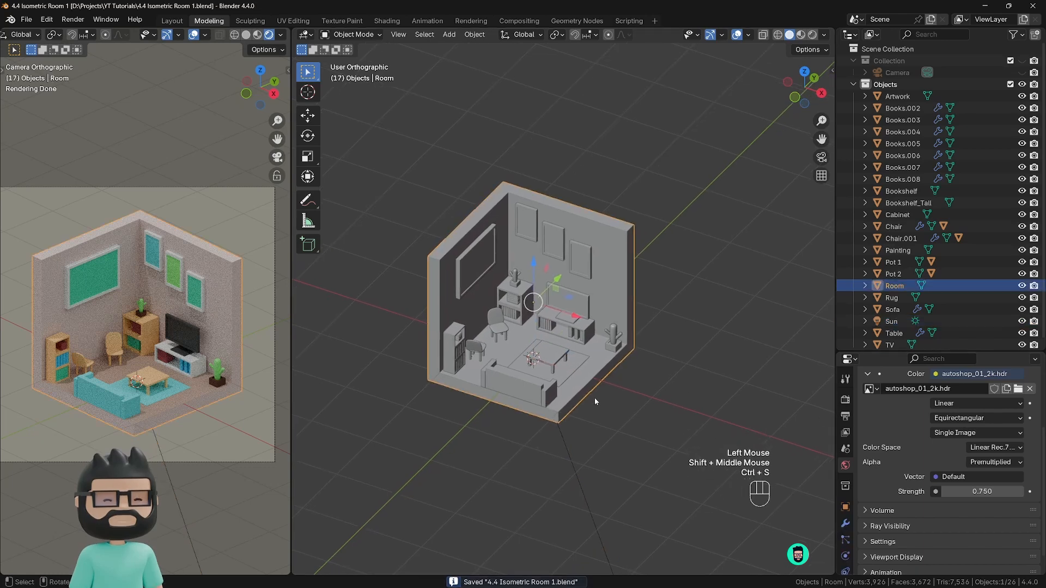
Step: Select the sun light, set its strength to 5, and save the file
left_click(568, 437)
middle_click_drag(568, 437, 731, 433)
left_click(845, 556)
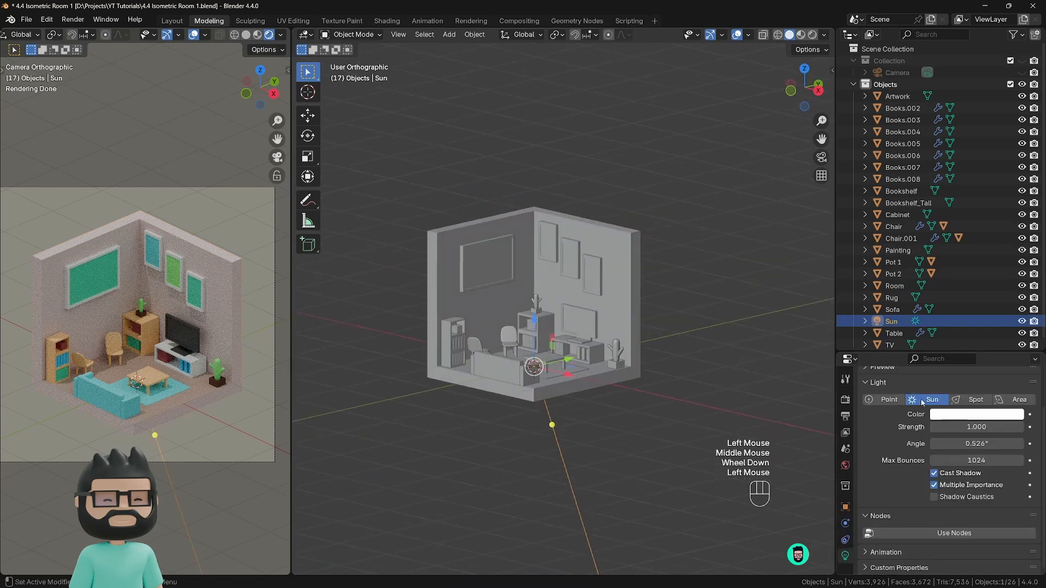
left_click_drag(976, 427, 1003, 427)
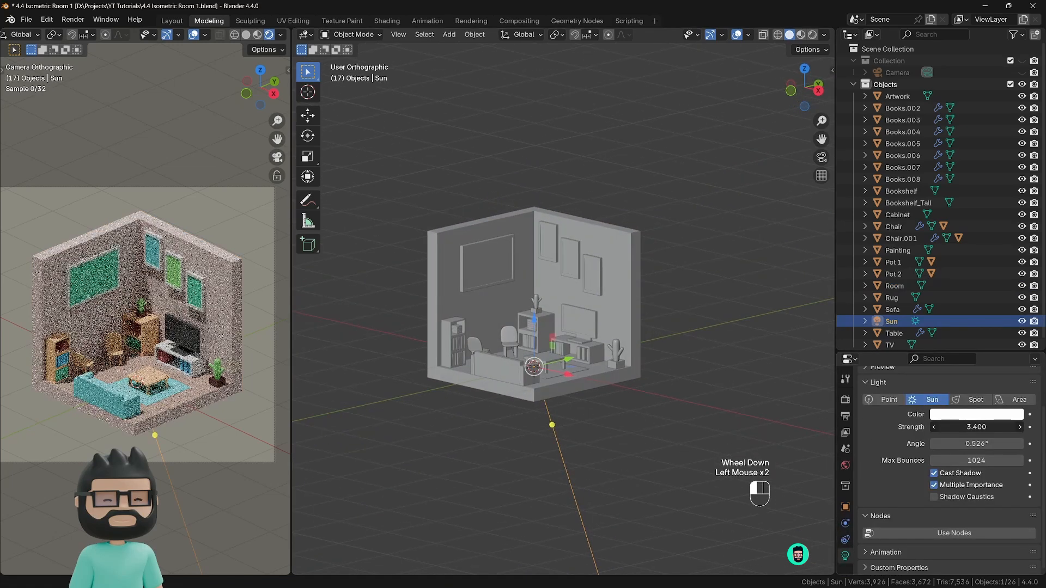
left_click(963, 428)
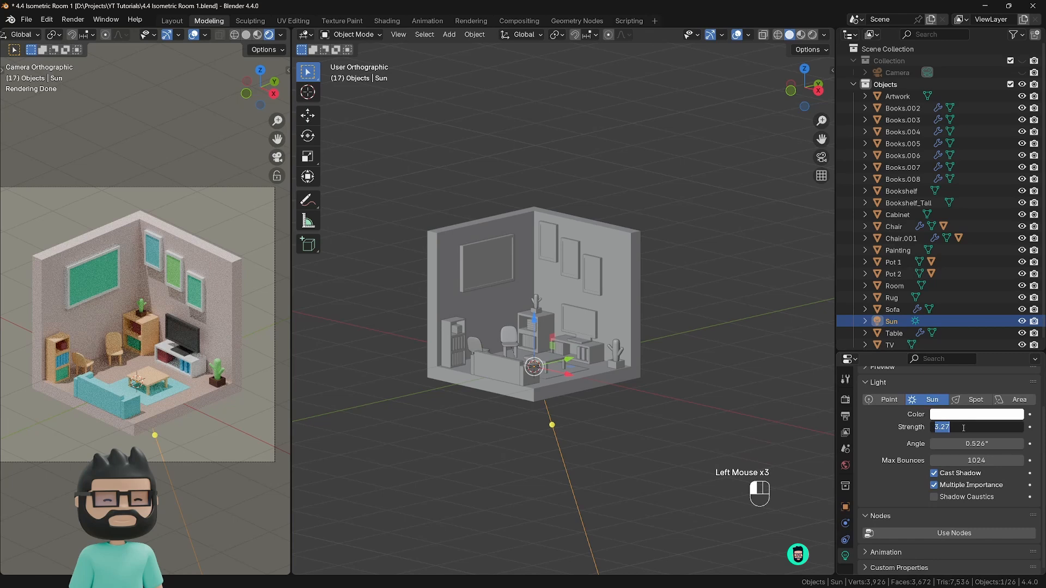
type("5")
key("Return")
key("ctrl+s")
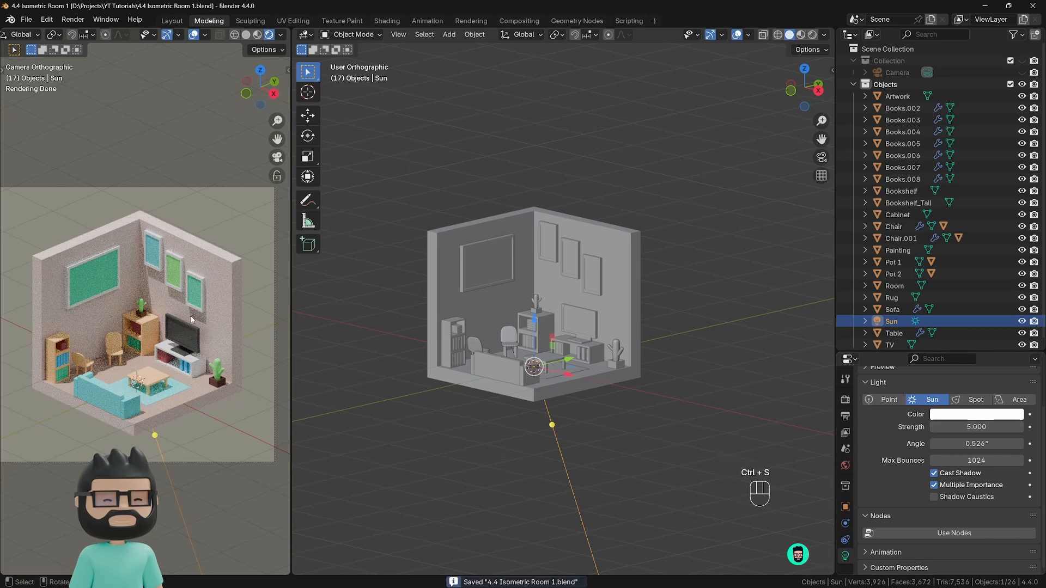
Step: Widen the rendered camera viewport, frame the room larger in it, and save the file
middle_click_drag(193, 323, 205, 323, "shift")
left_click_drag(292, 317, 317, 317)
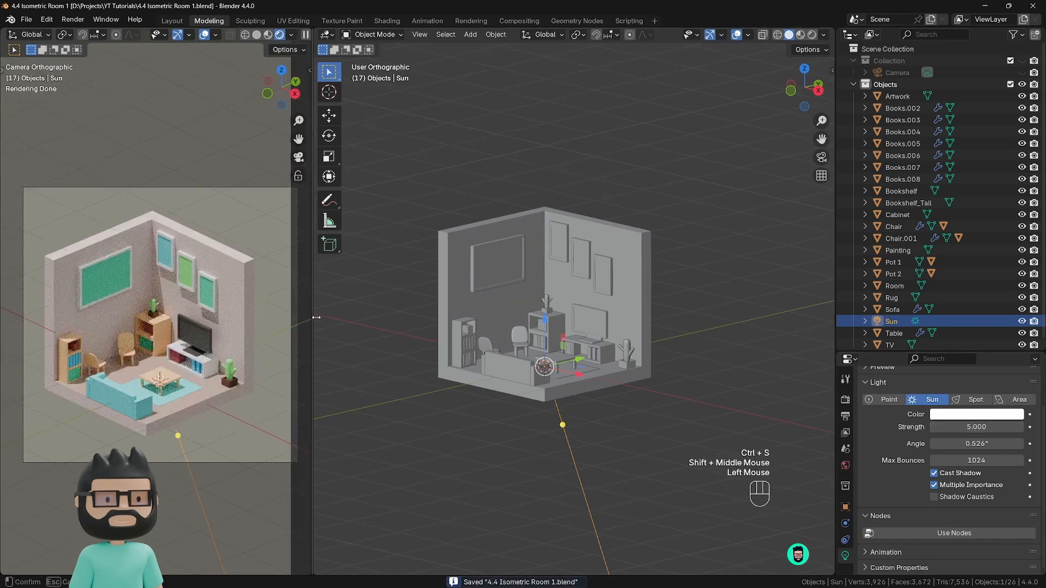
mouse_move(223, 322)
middle_mouse_down("shift")
mouse_move(209, 303)
mouse_move(221, 306)
middle_mouse_up("shift")
scroll(220, 304, "up", 1)
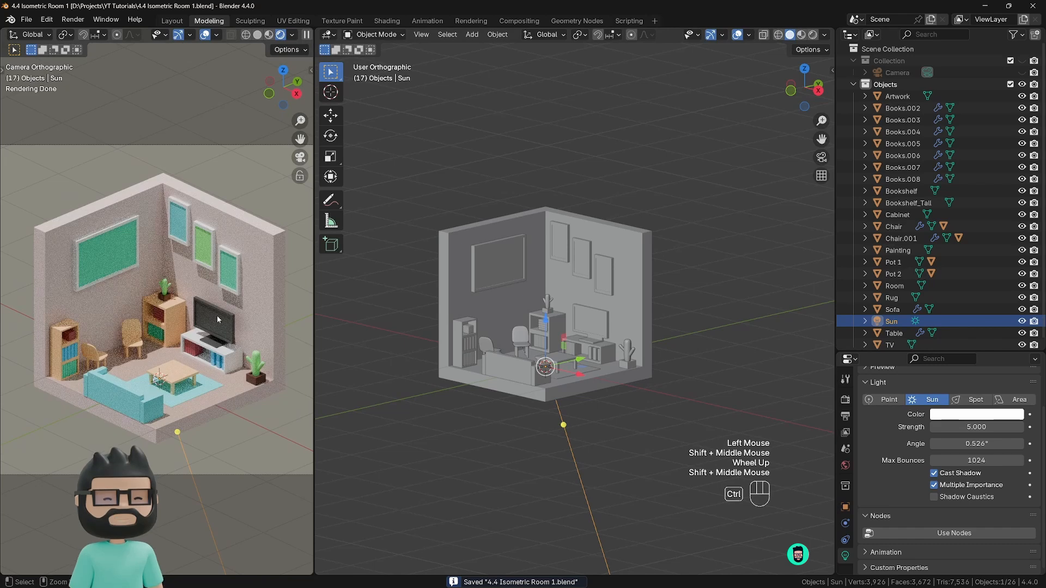
key("ctrl+s")
Step: Select the chair beside the corner bookshelf and shift it slightly
left_click(520, 335)
middle_click_drag(525, 365, 535, 398)
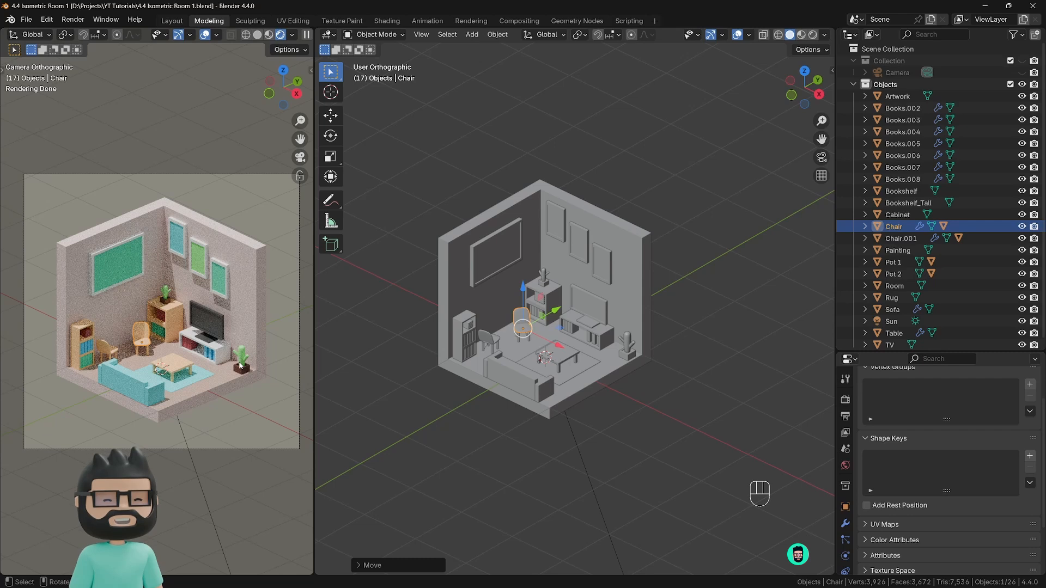
Step: View the previous render result and render a new image of the scene
key("F11")
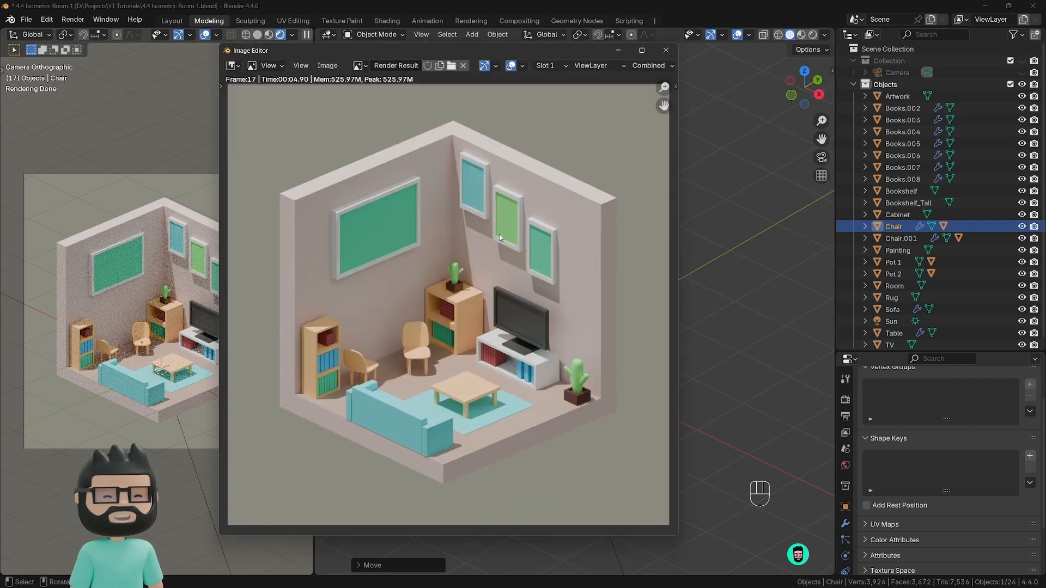
left_click(665, 47)
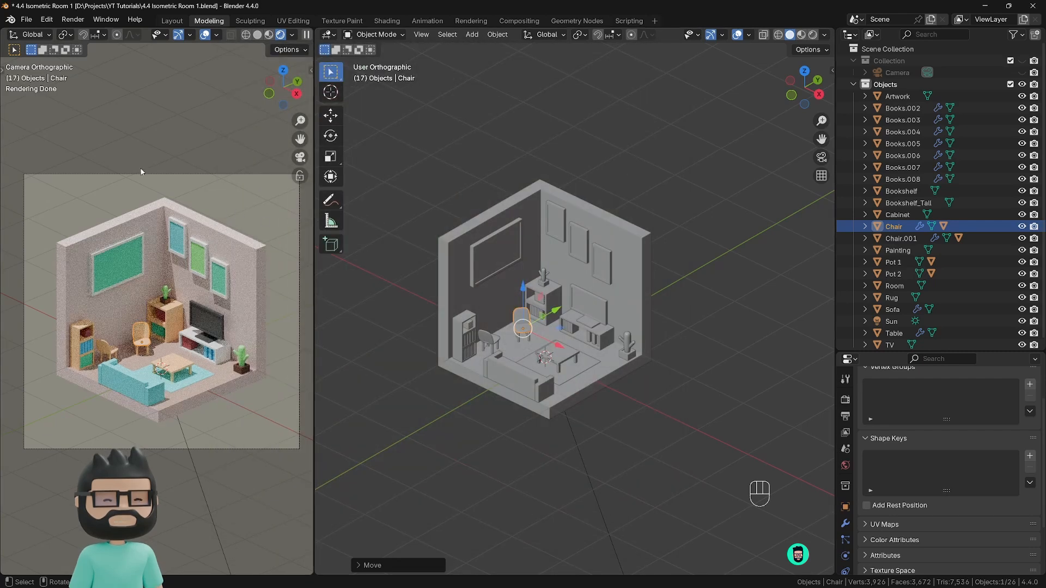
left_click(73, 20)
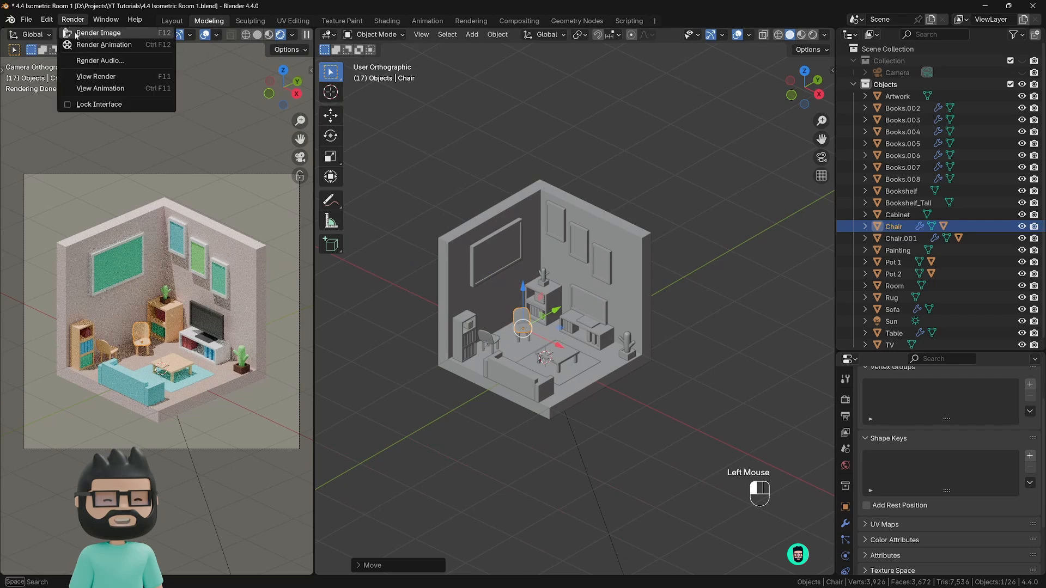
left_click(98, 33)
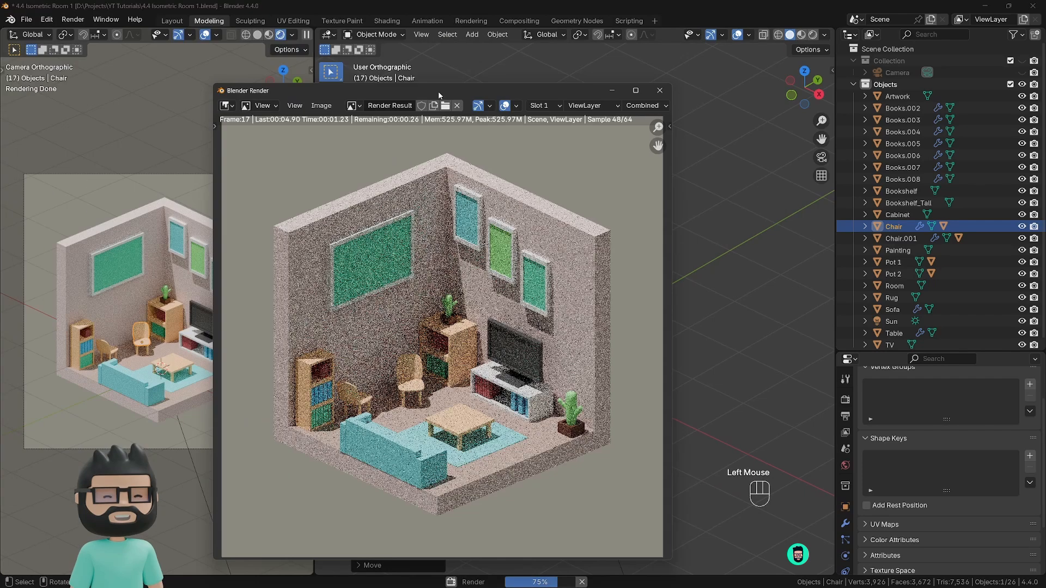
left_click_drag(443, 89, 456, 83)
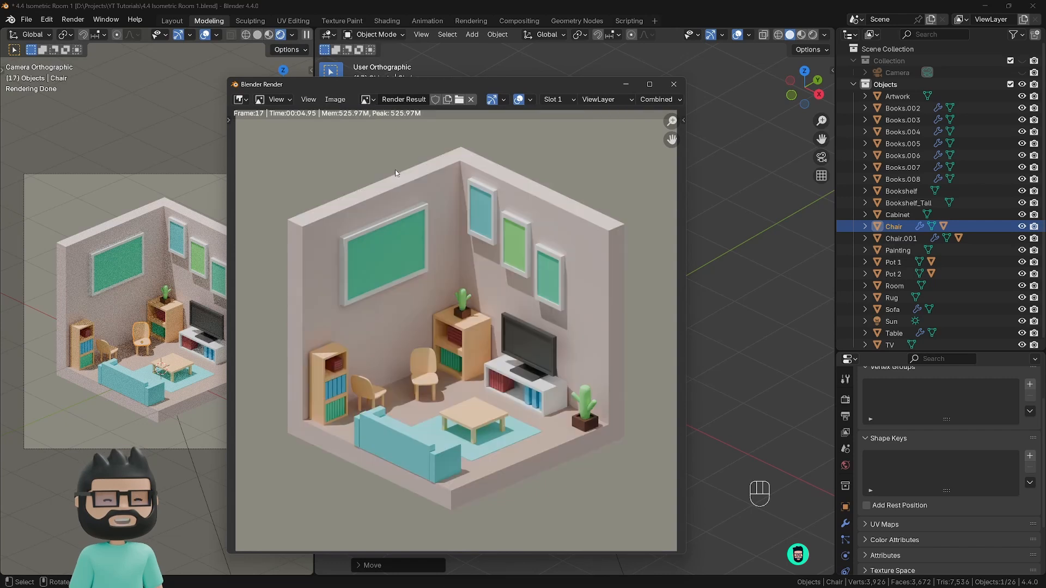
Step: Save the render as the PNG image Isometric_Room_2.png in D:\Projects\YT Tutorials
left_click(333, 99)
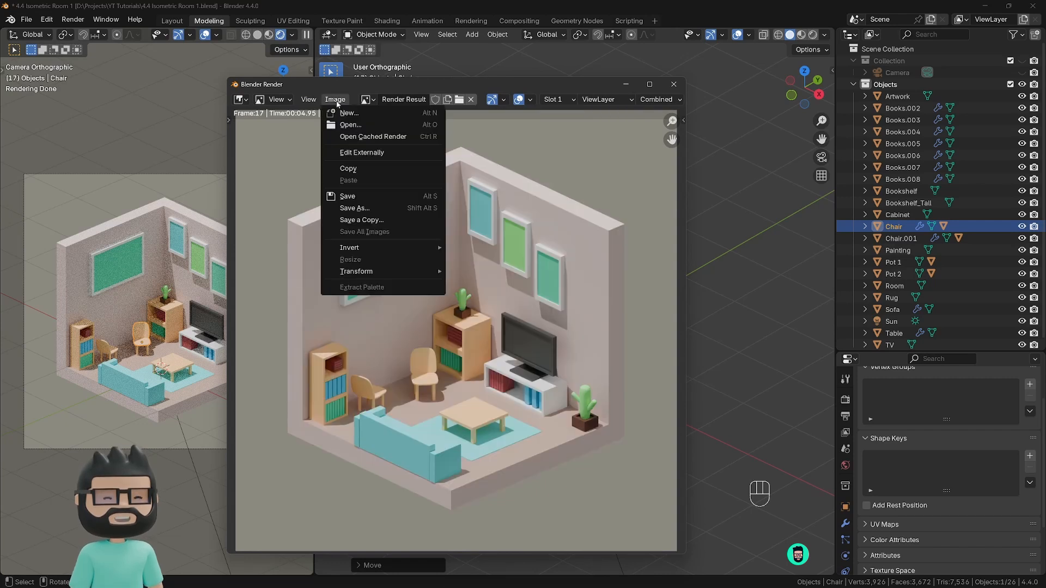
left_click(354, 196)
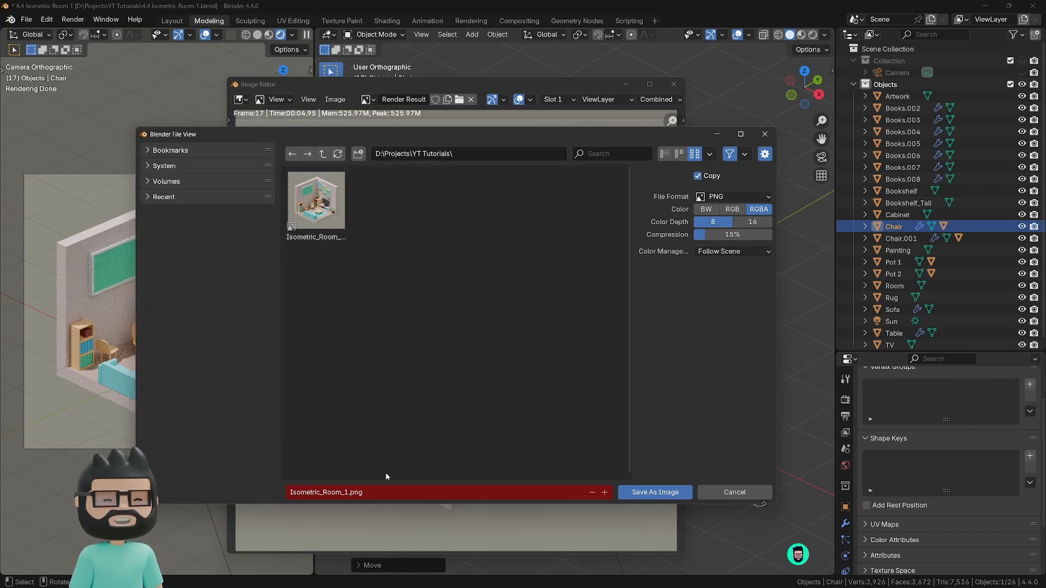
left_click(353, 493)
left_click(421, 466)
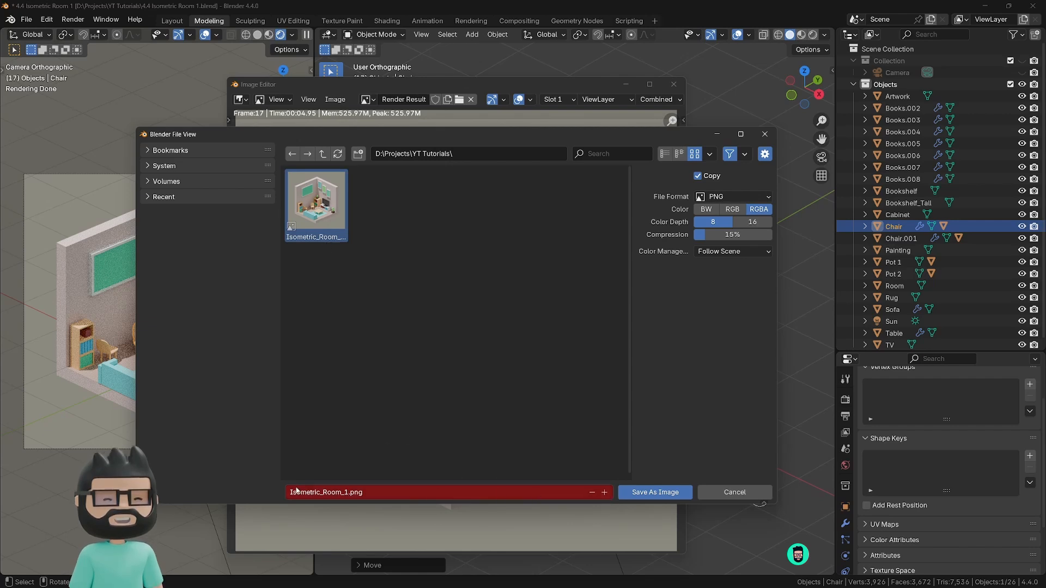
left_click(604, 492)
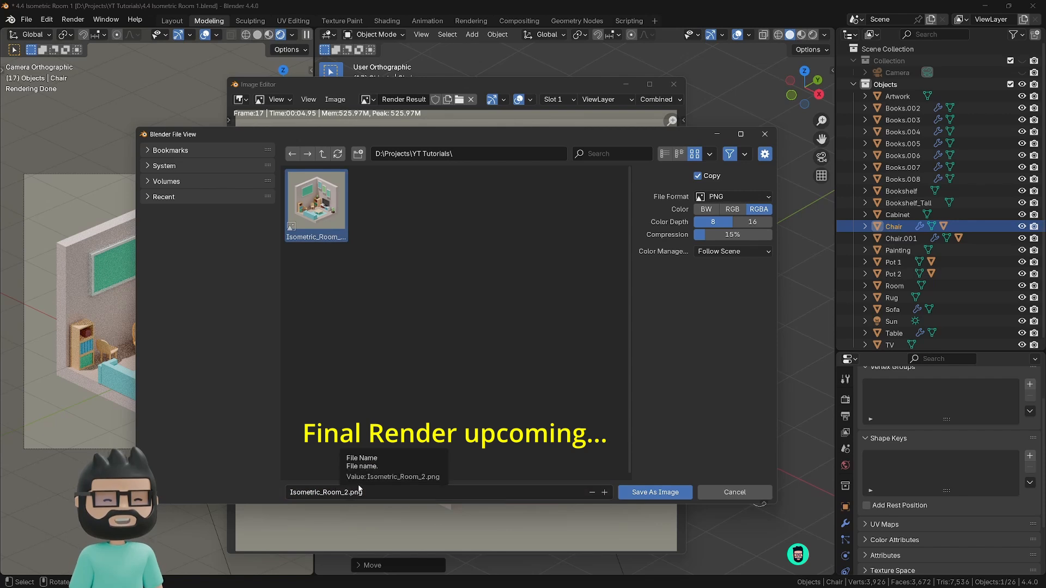
left_click(636, 492)
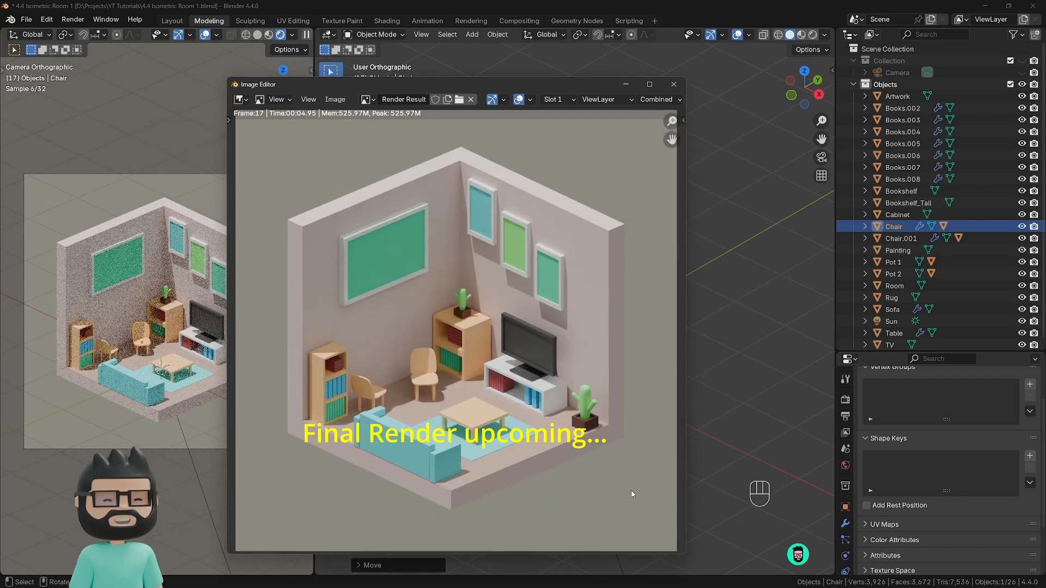